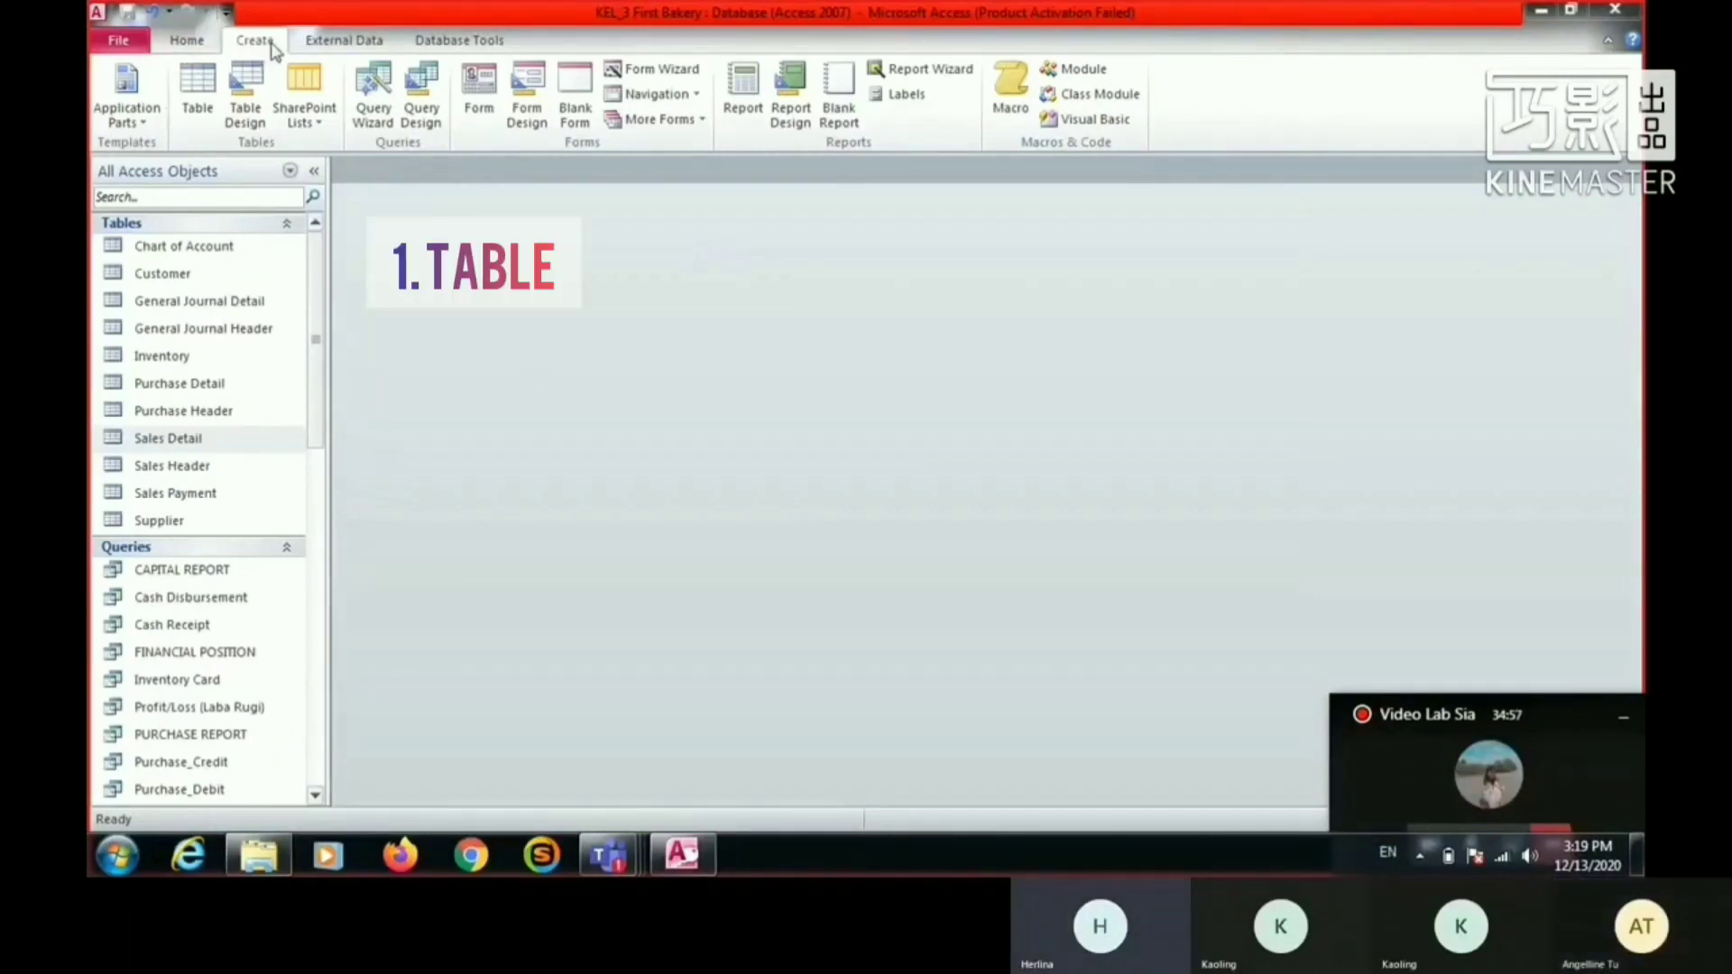
- Create a new table and open it in Design View, saving it as Sales_Header
left_click(270, 50)
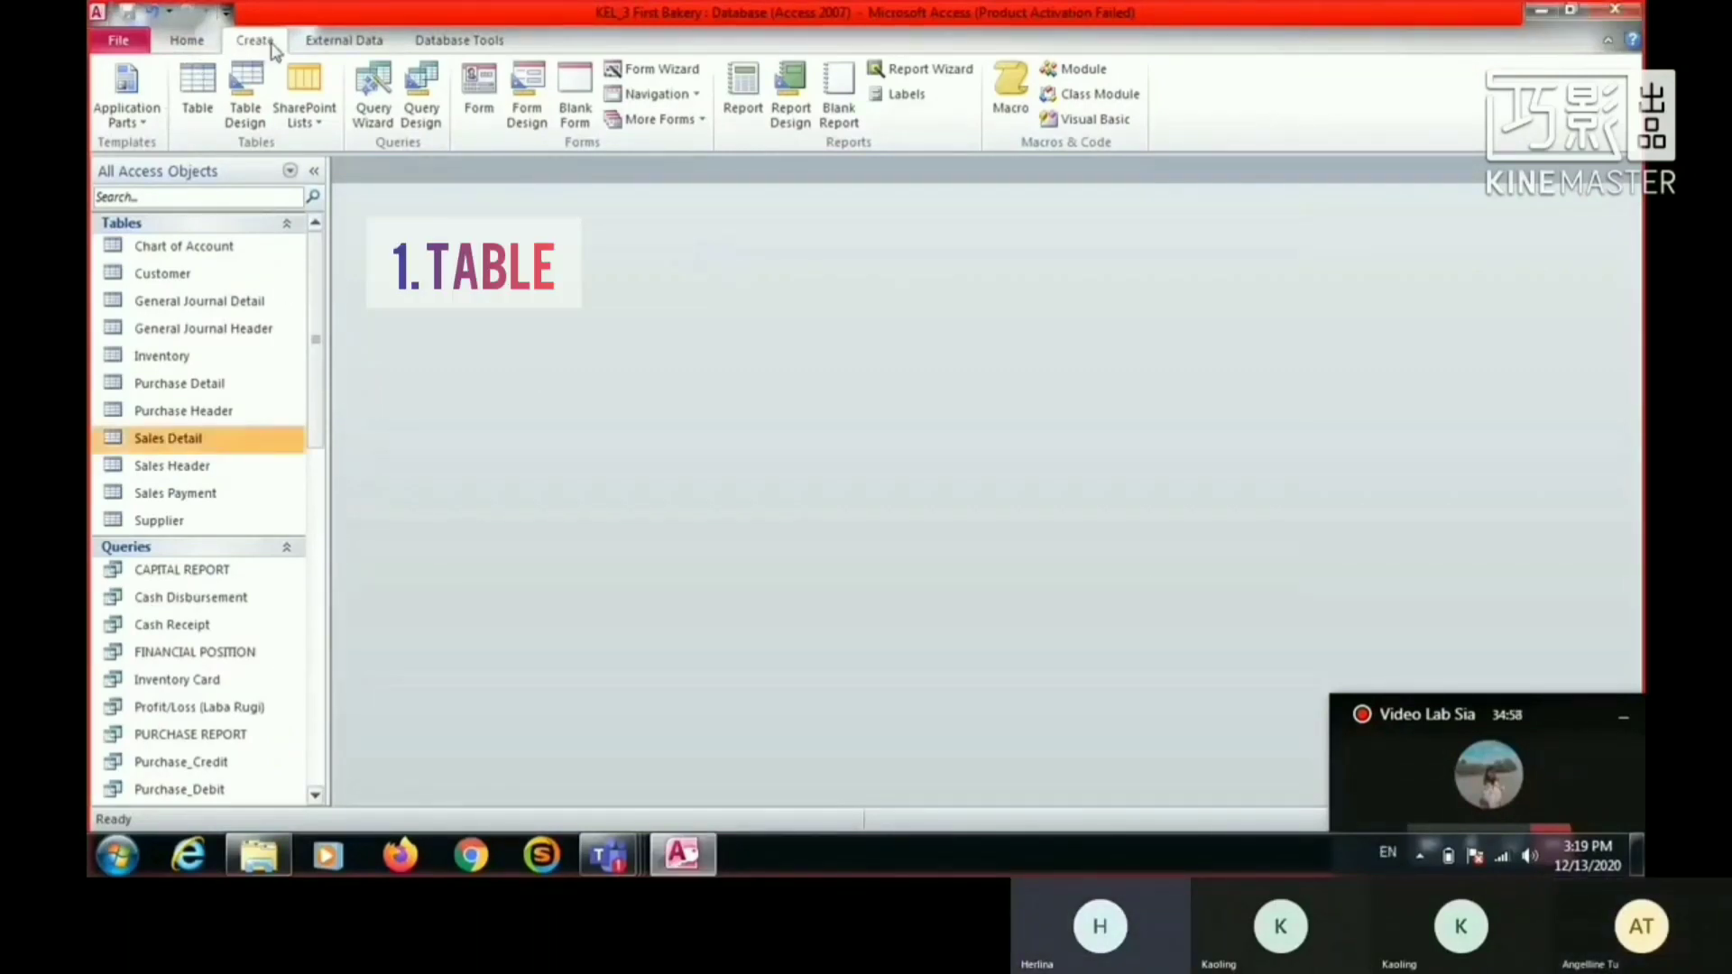
left_click(195, 99)
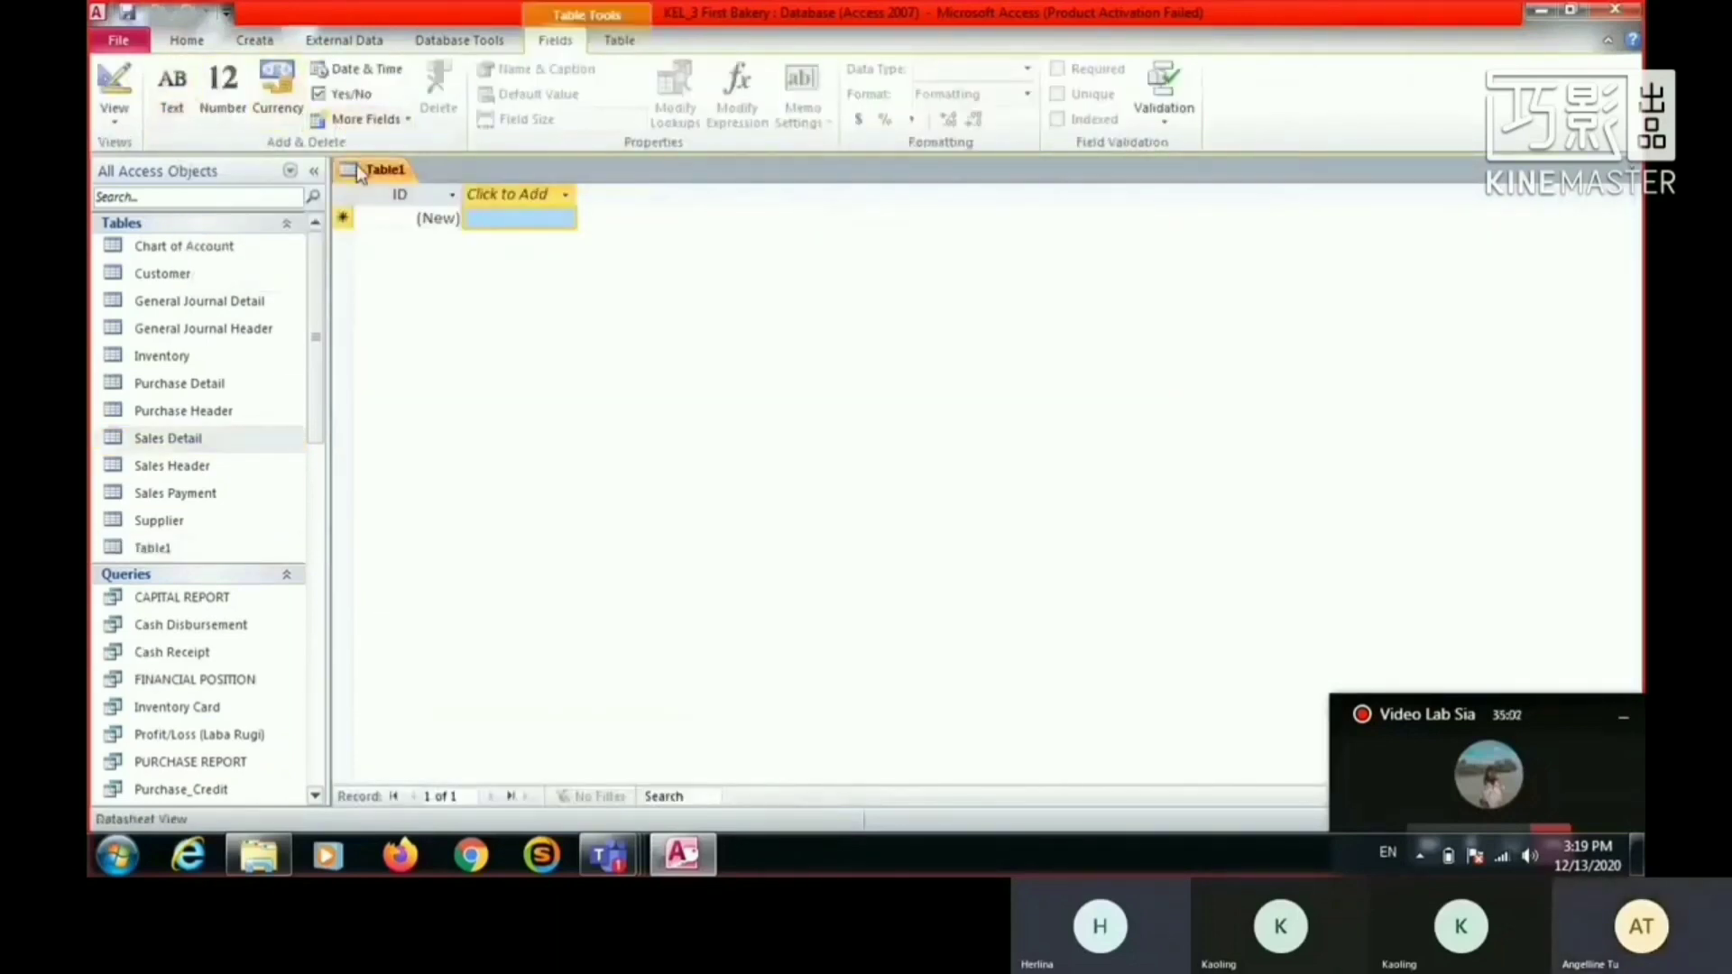
right_click(359, 174)
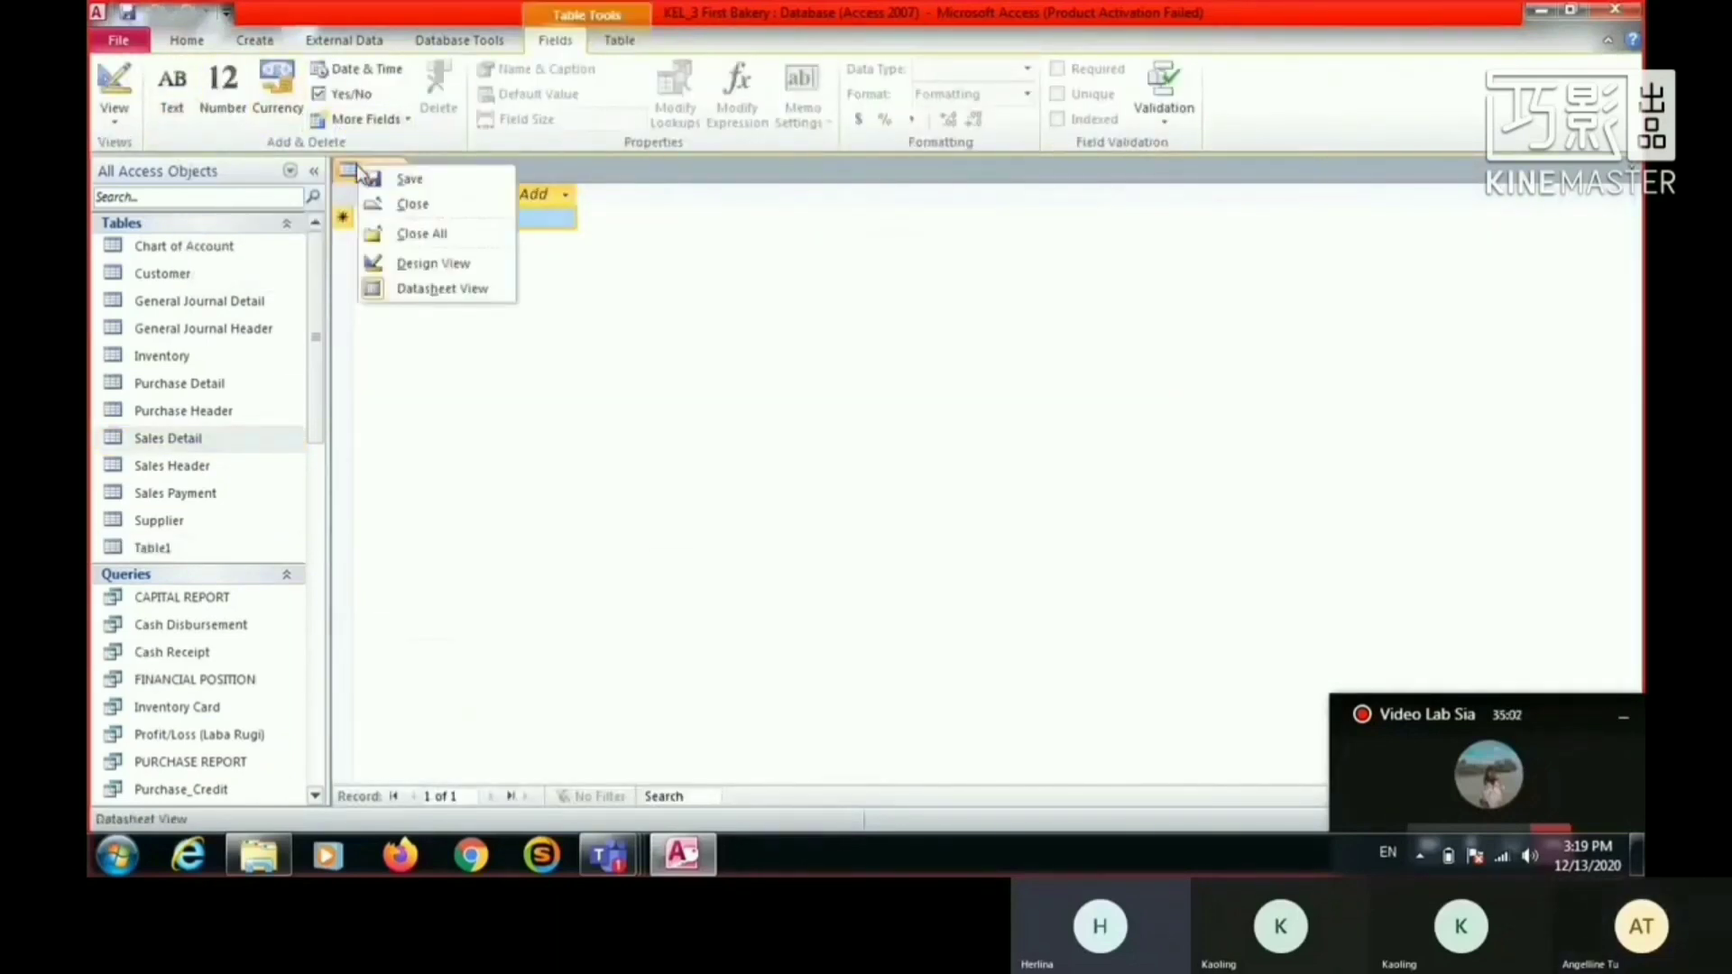
left_click(442, 264)
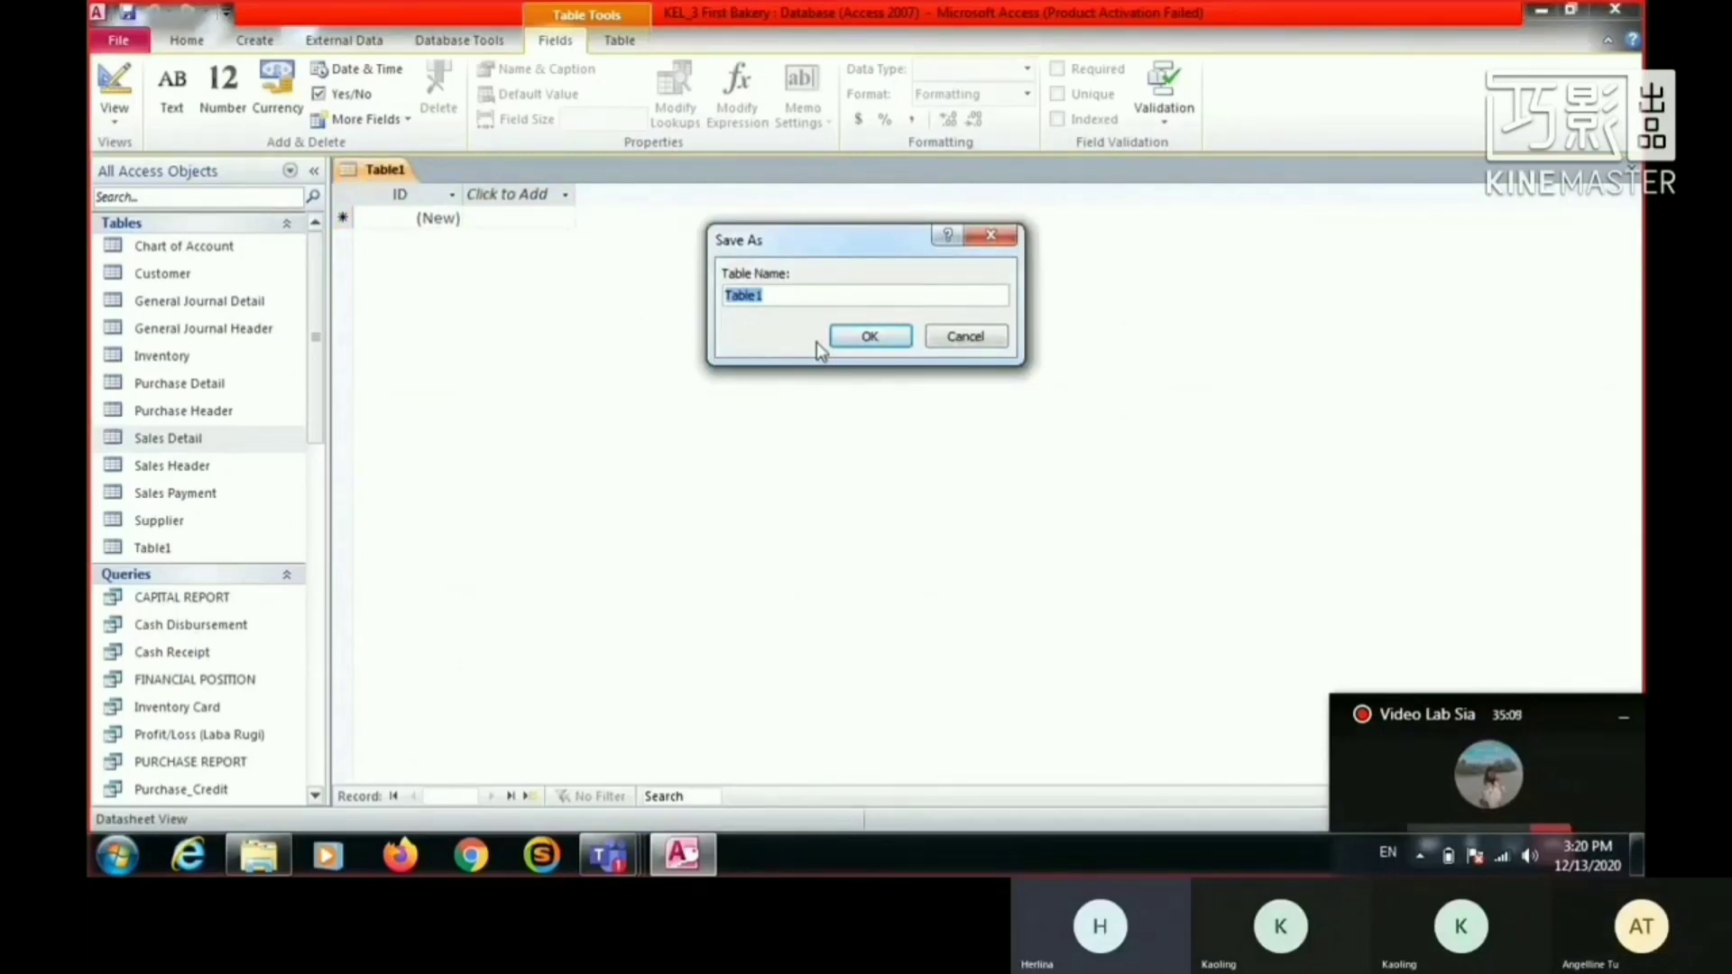
type("Sales _")
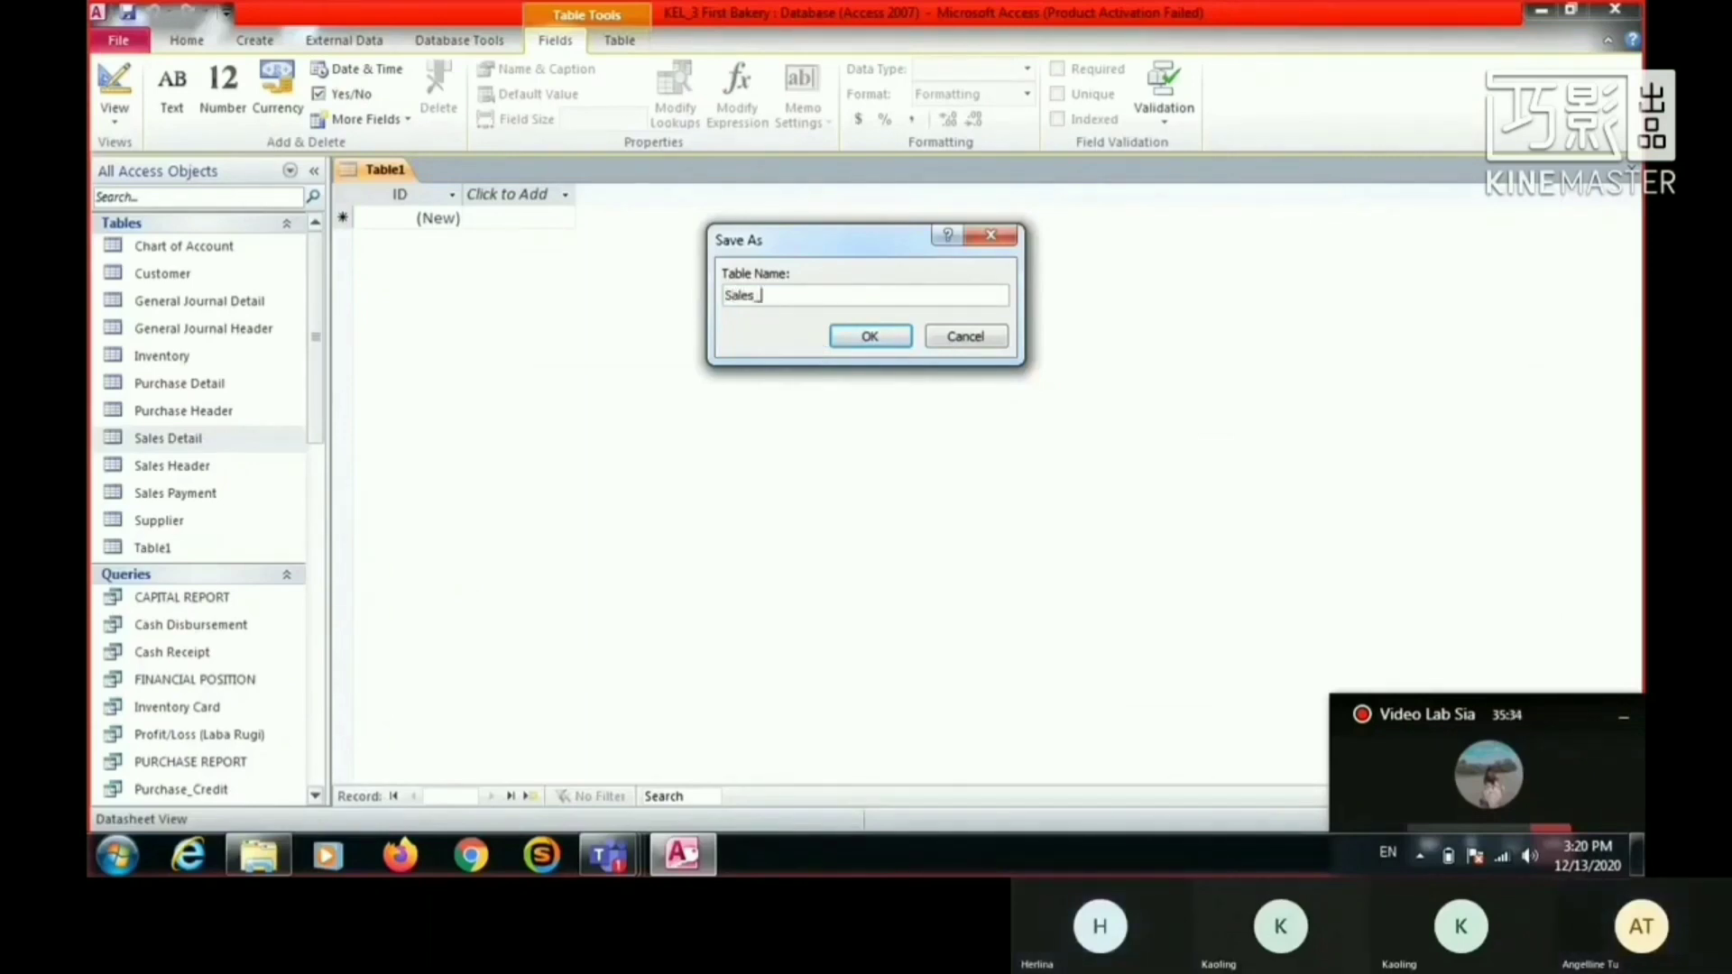
type("Header")
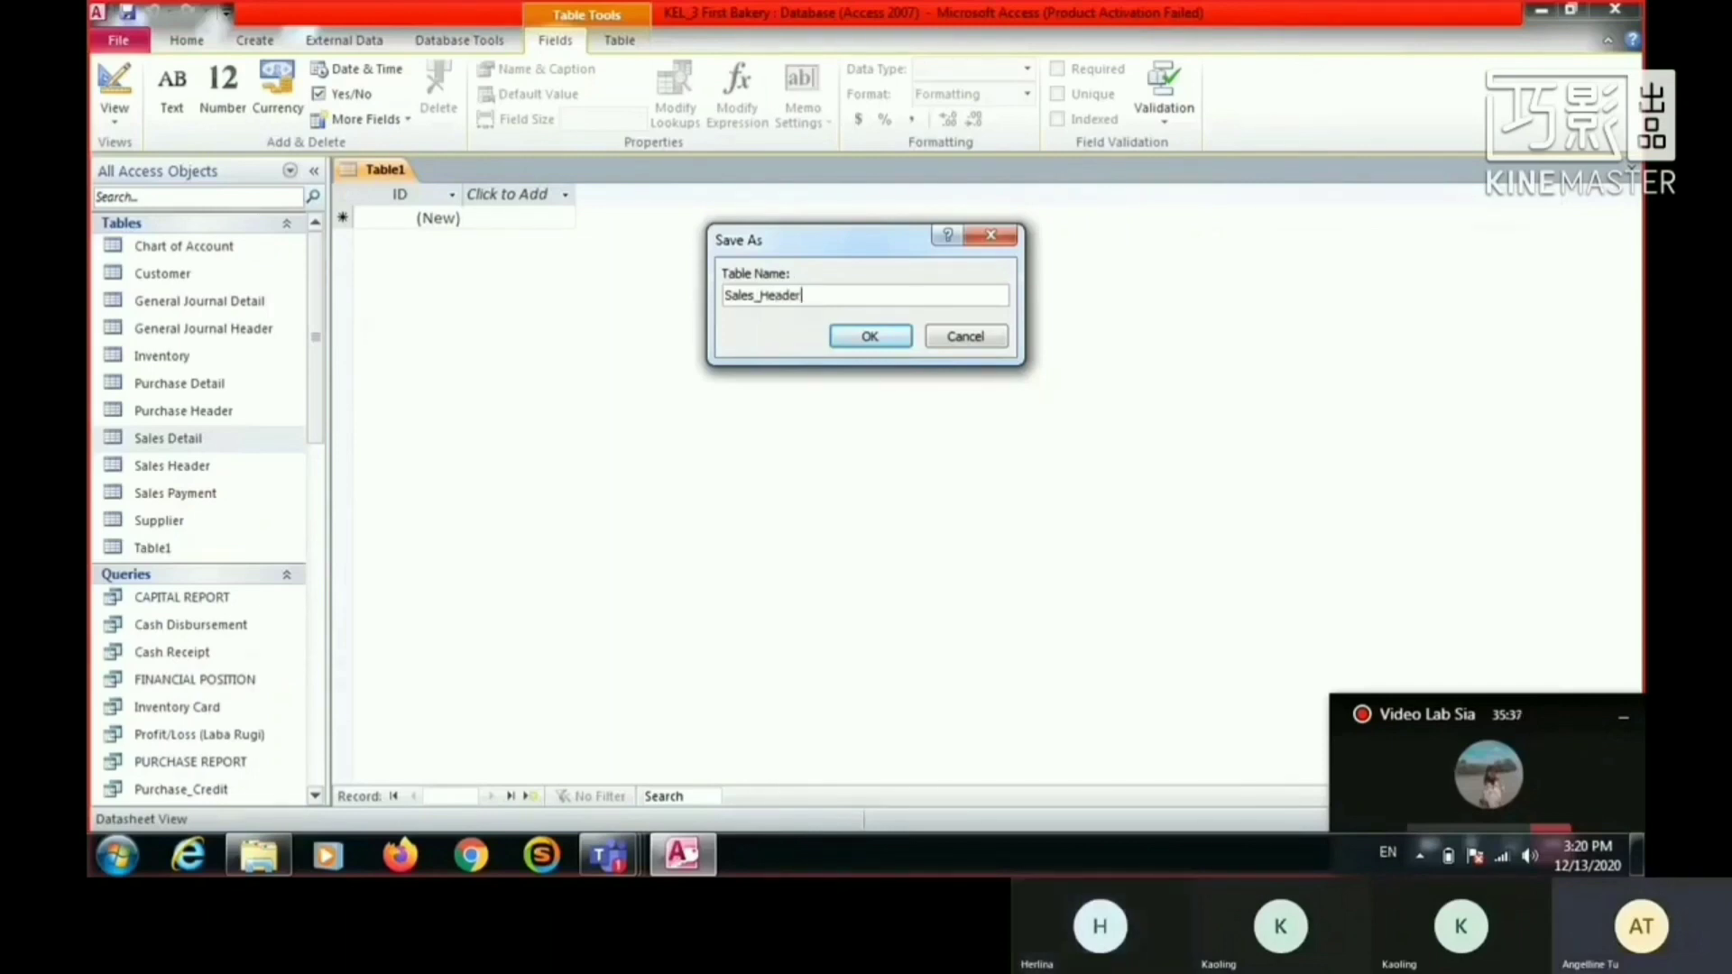
key("Return")
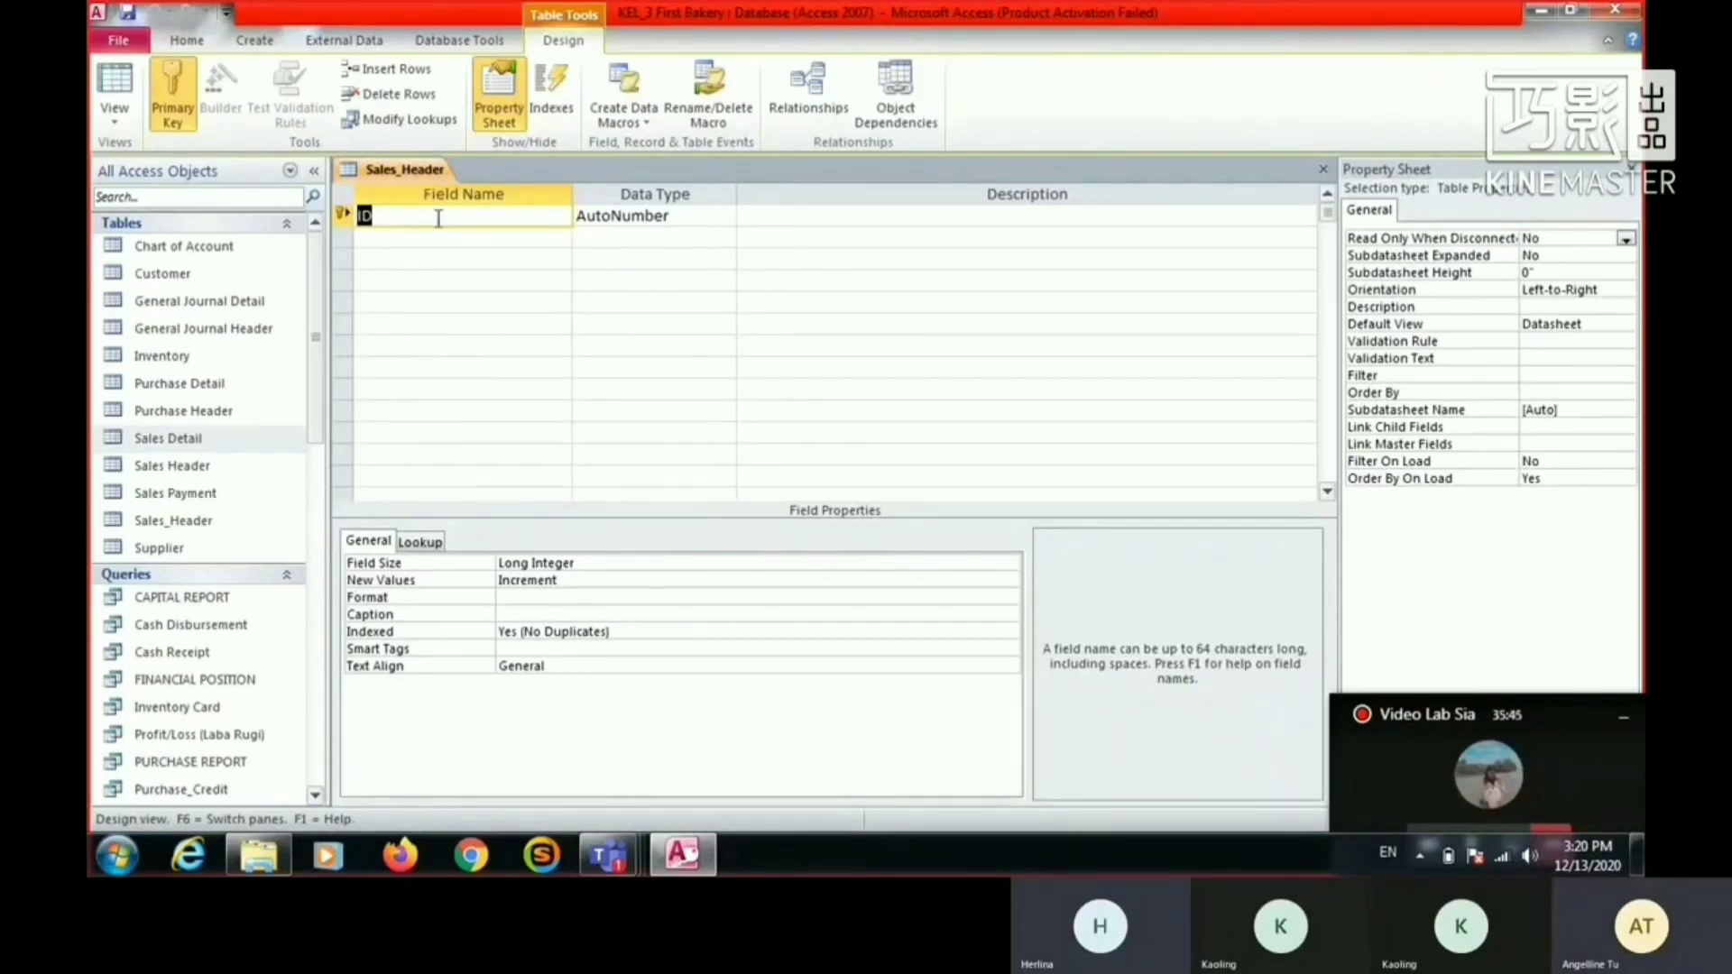
- Rename the default ID field of Sales_Header as Sales_No and add a second field named Sales_Date
type("Sales_No")
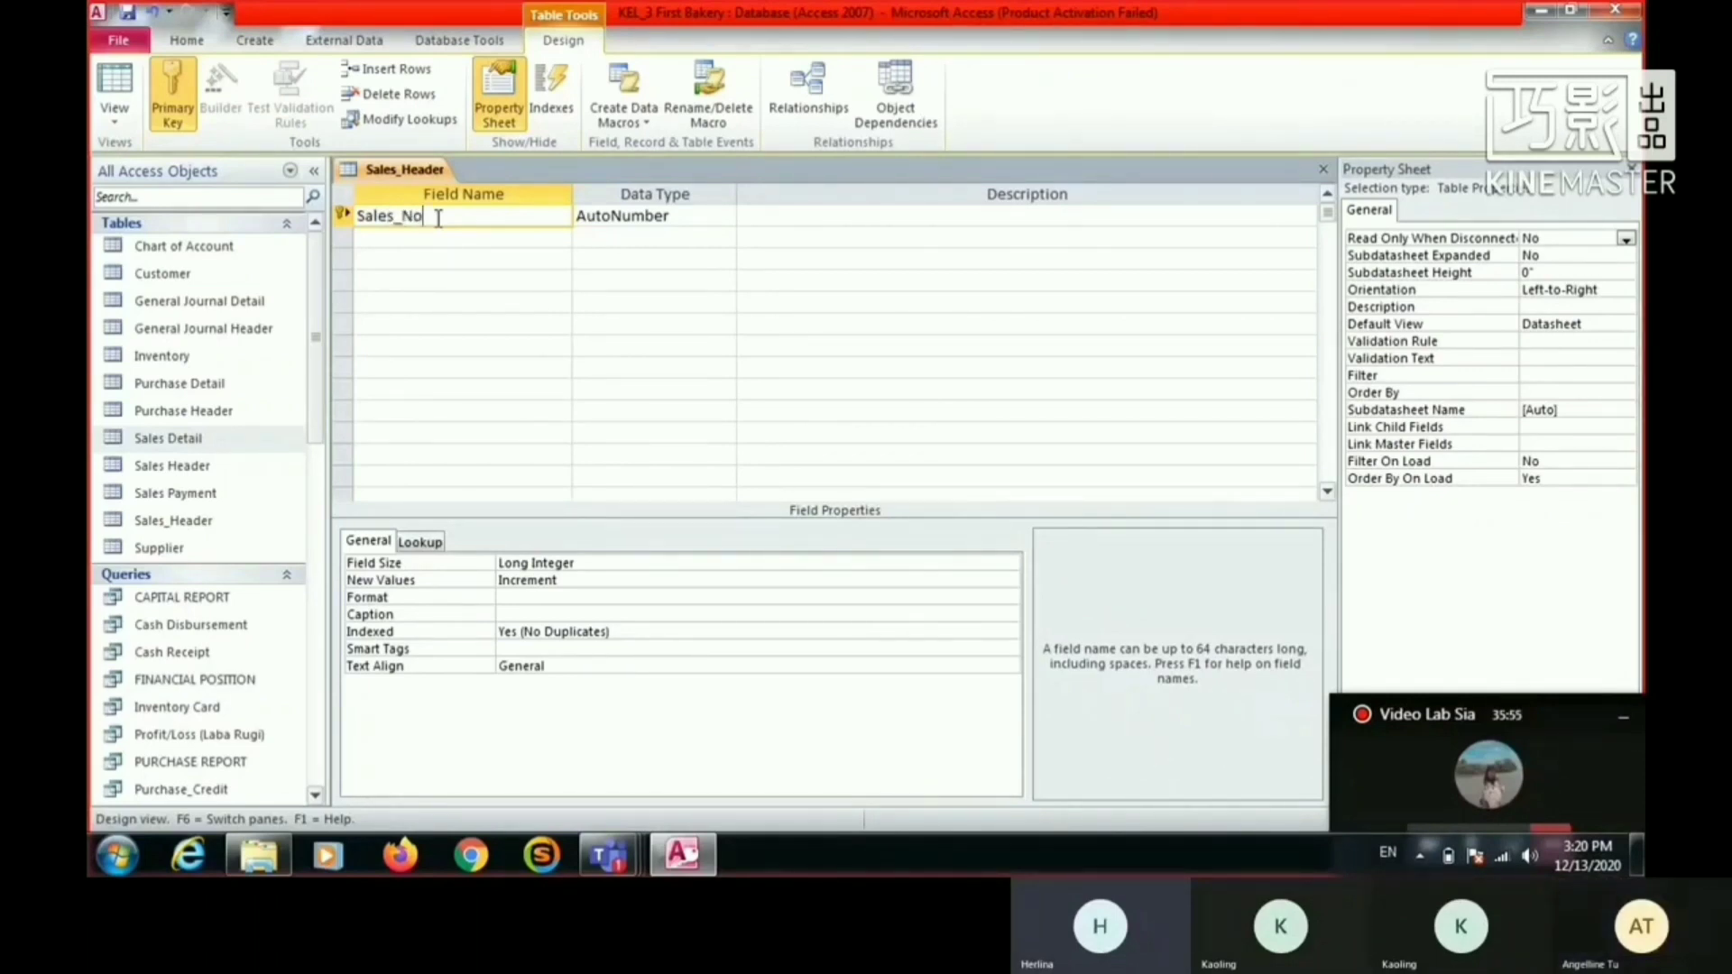
key("Tab")
left_click(452, 239)
type("Sal")
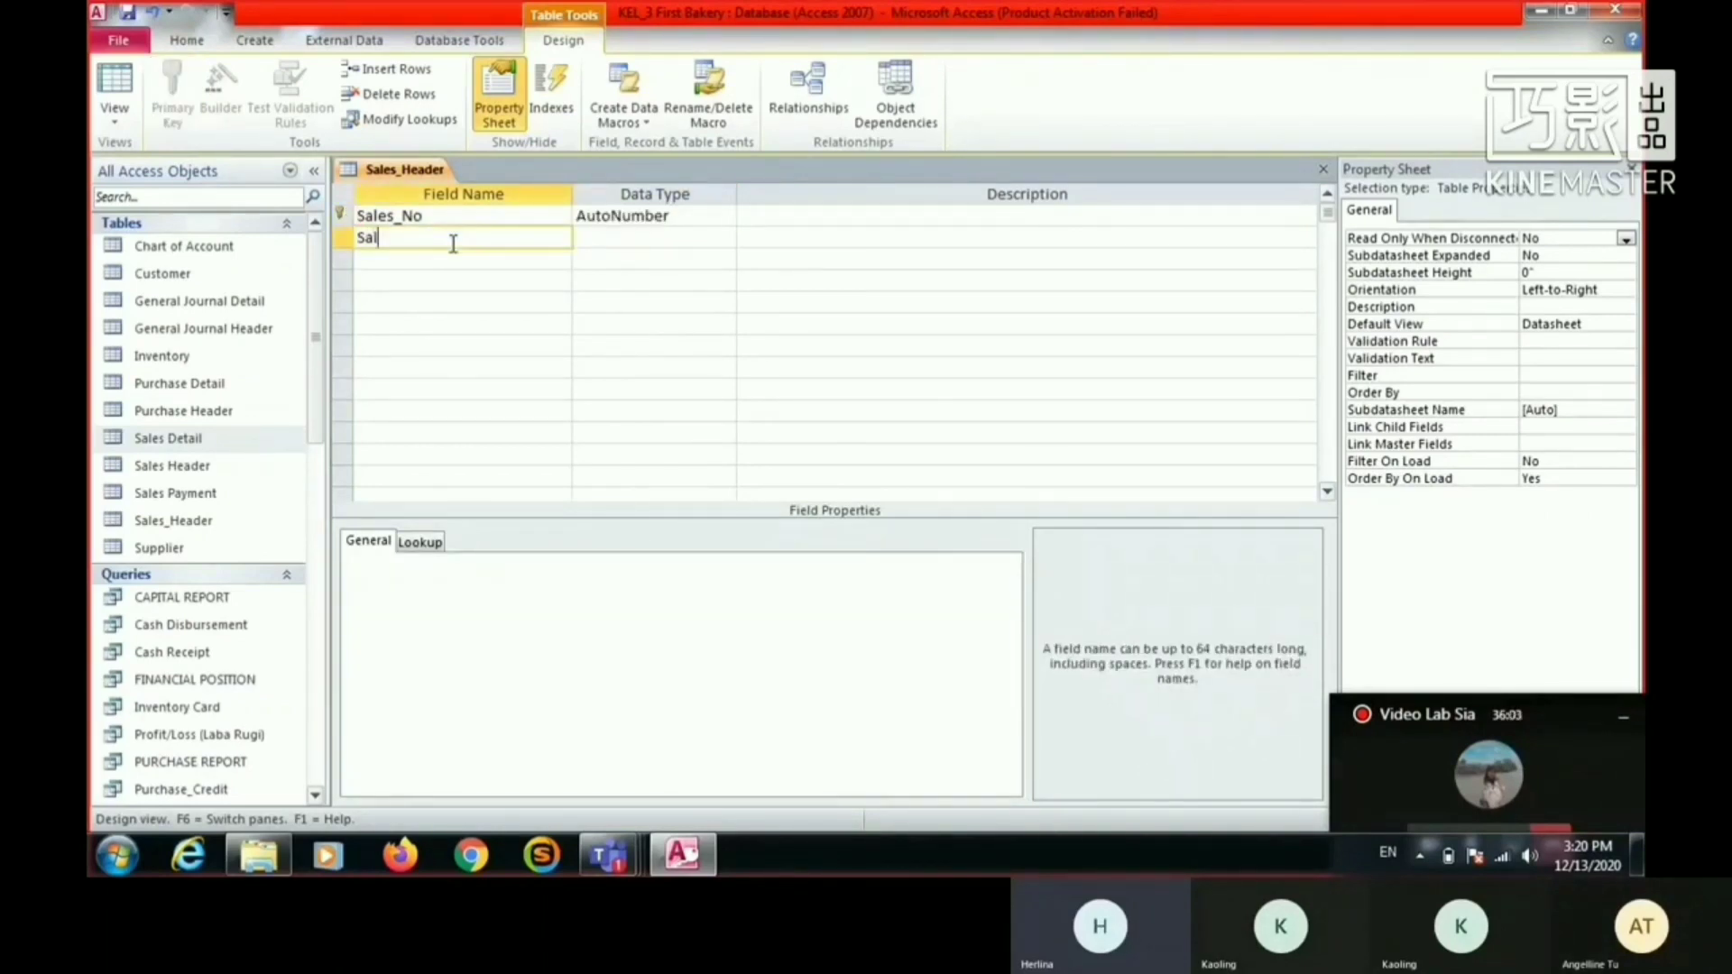
type("es_Date")
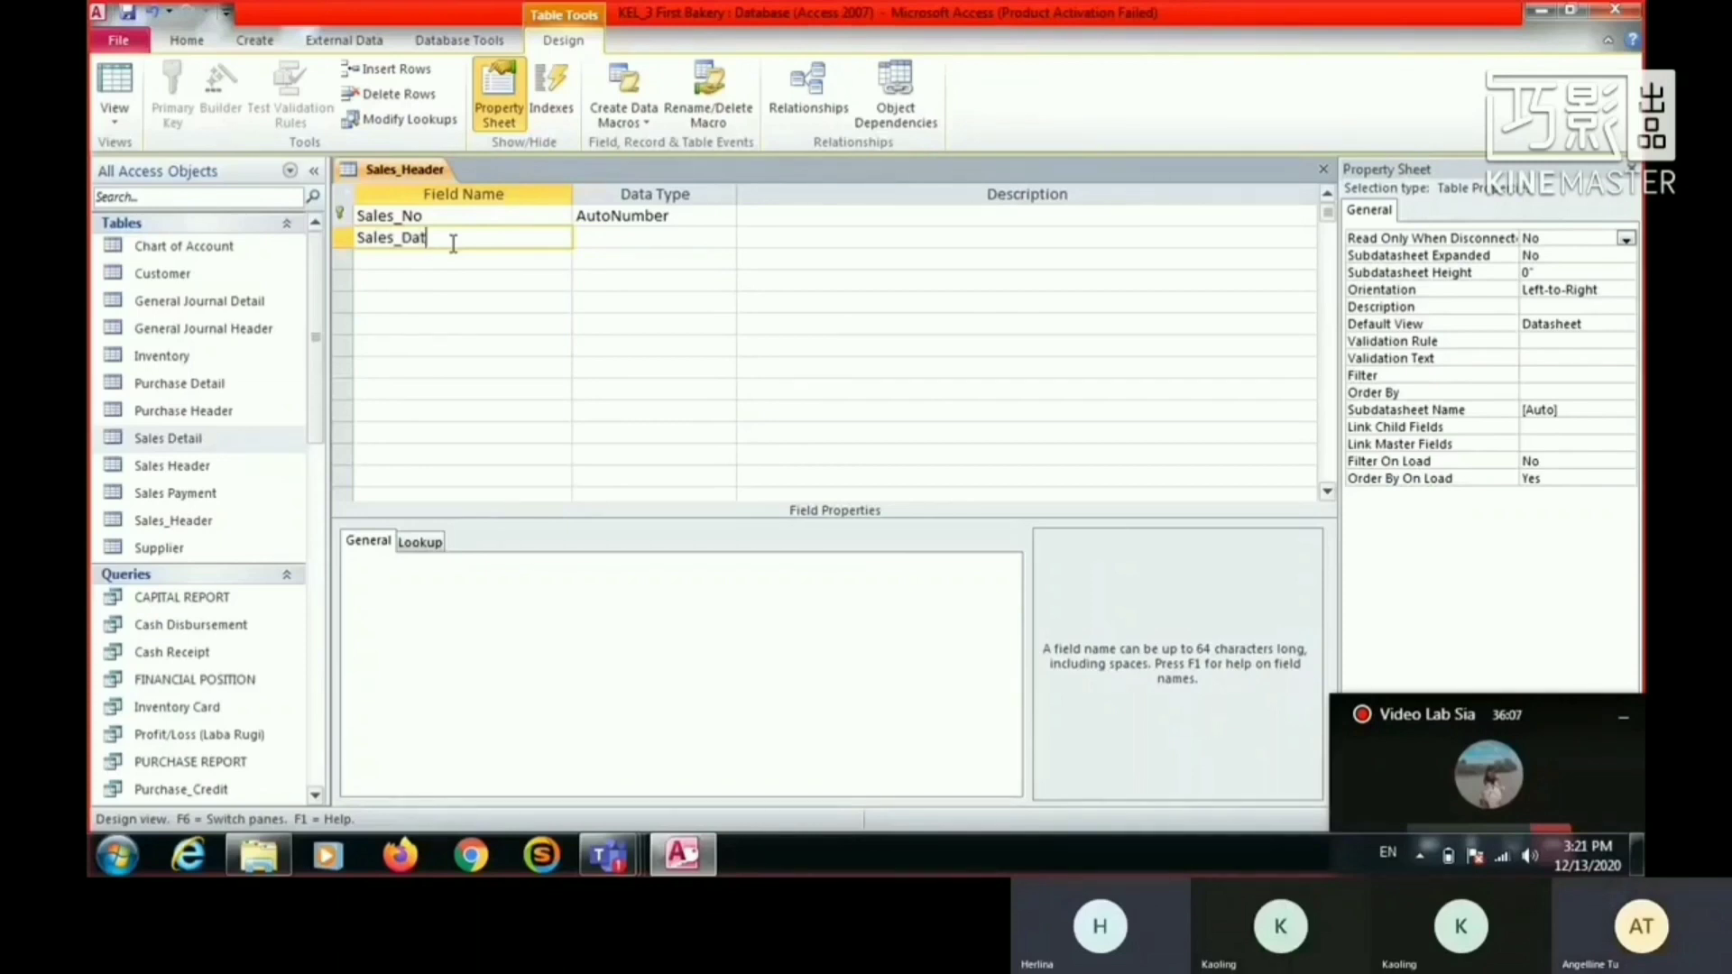
key("Down")
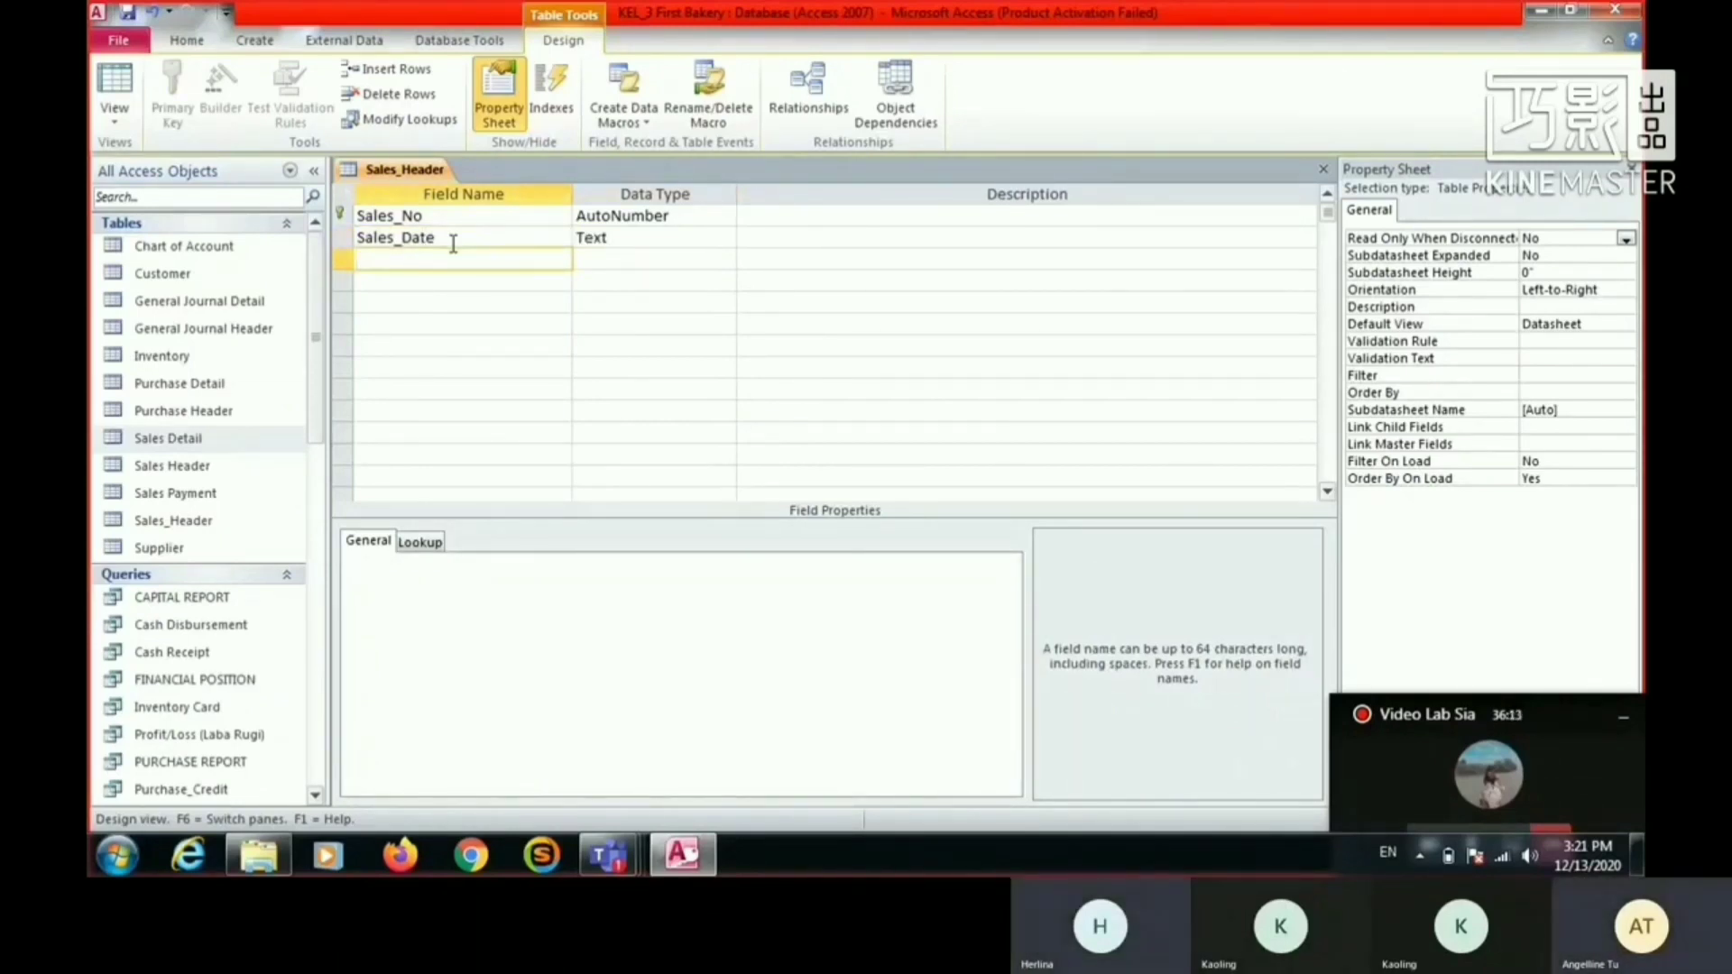
- Add the fields Custumer_Code and Description below Sales_Date
type("Custumer_Code")
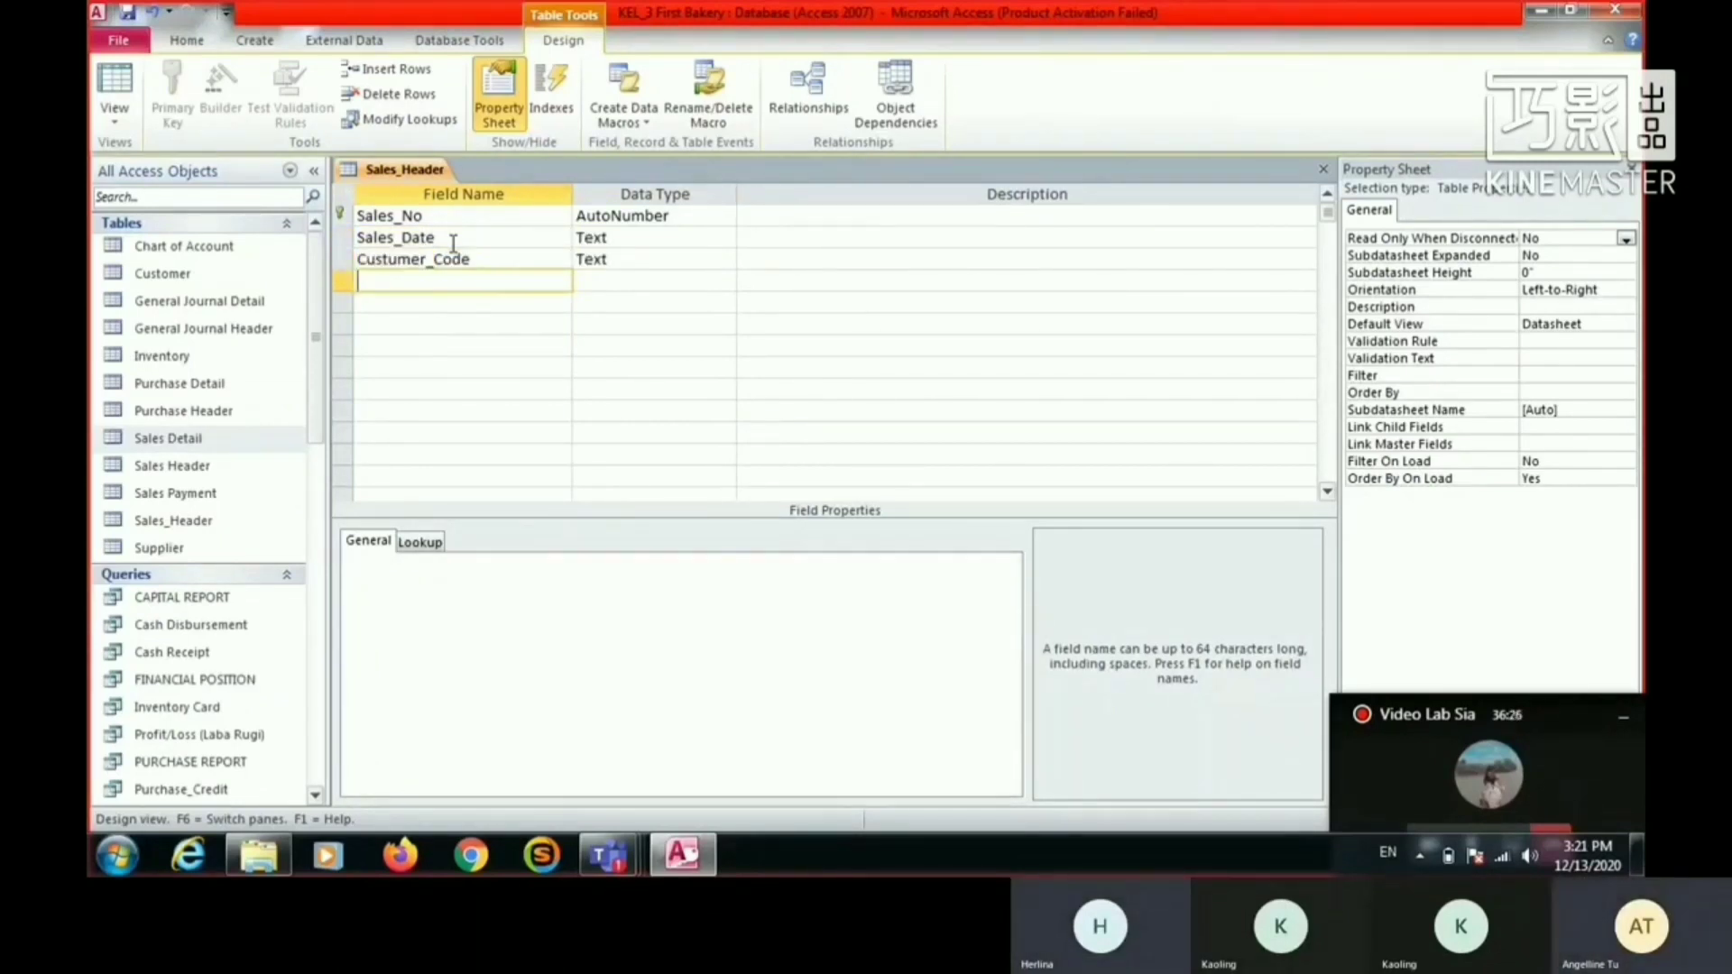
type("Descriptio")
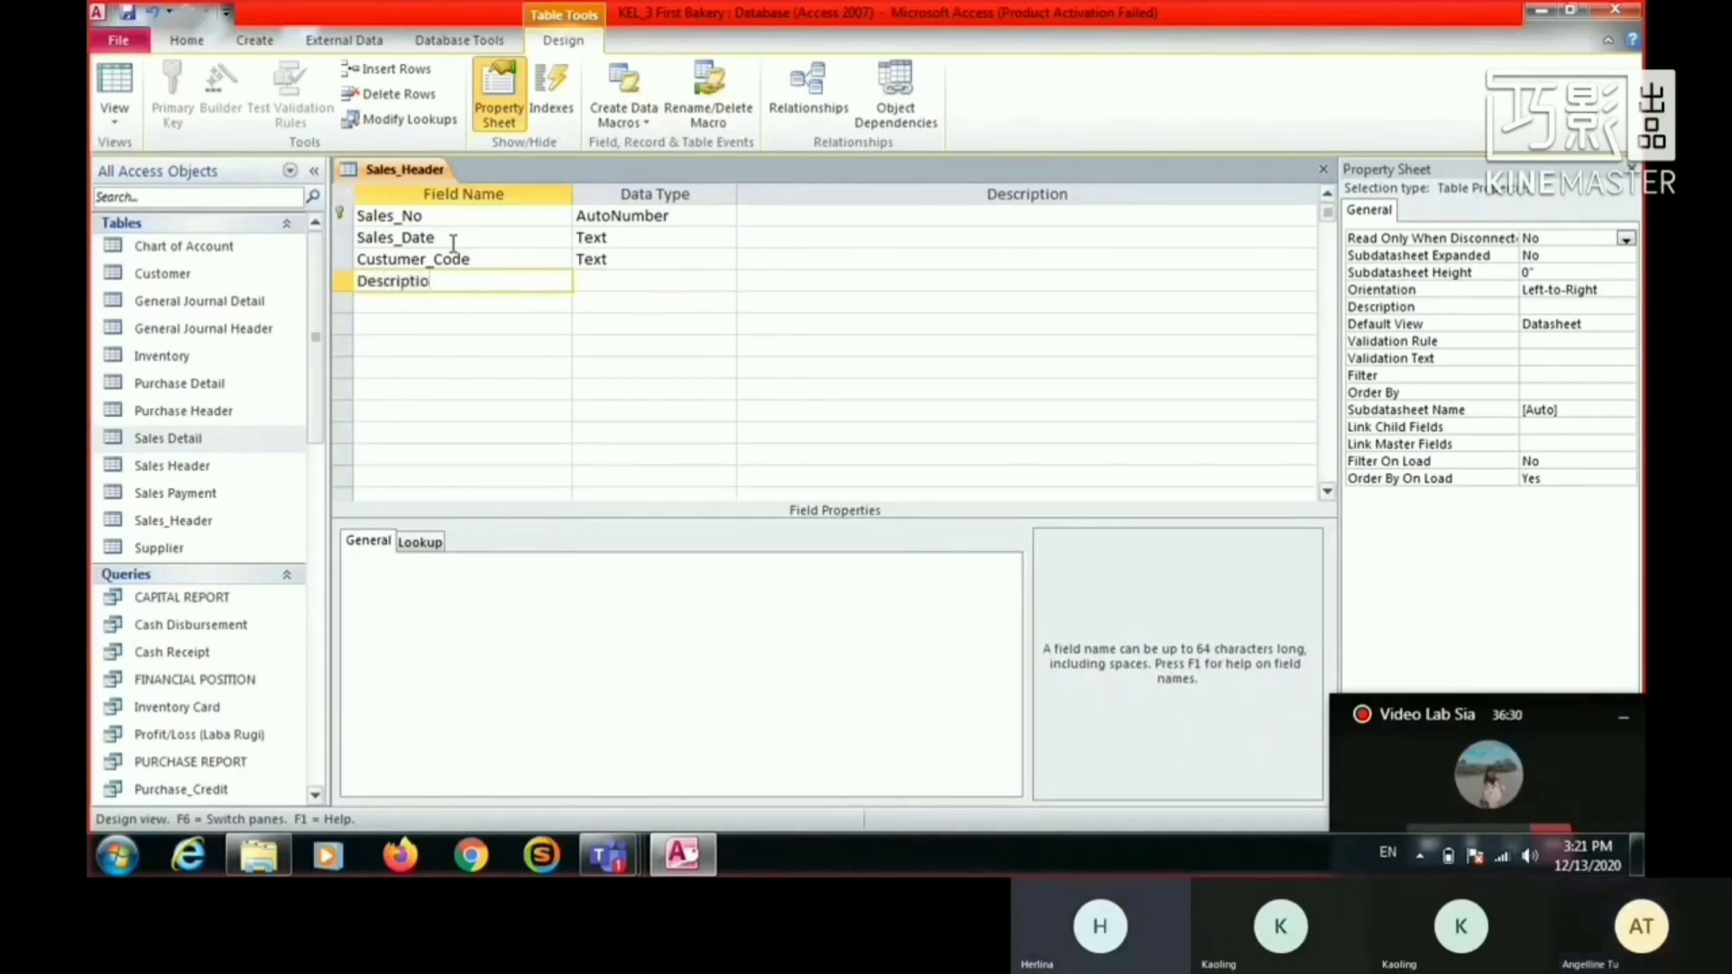
type("n")
key("Tab")
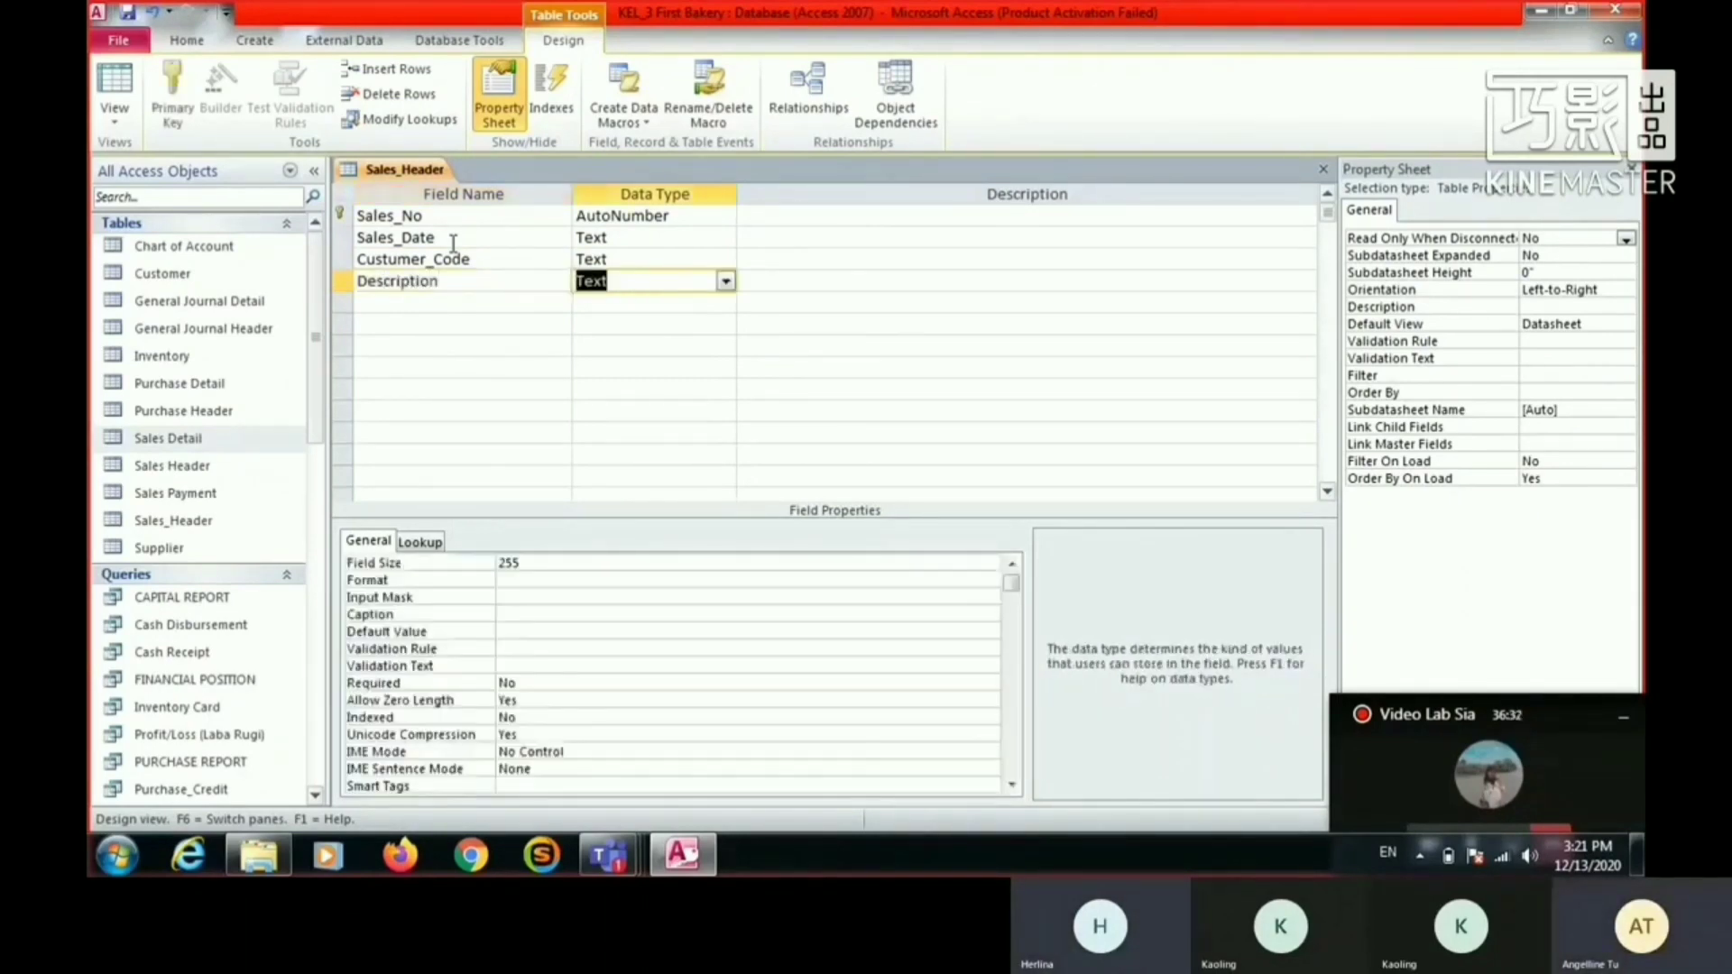
- Set the data type of Sales_Date to Date/Time and that of Sales_No to Text
key("Up")
key("Up")
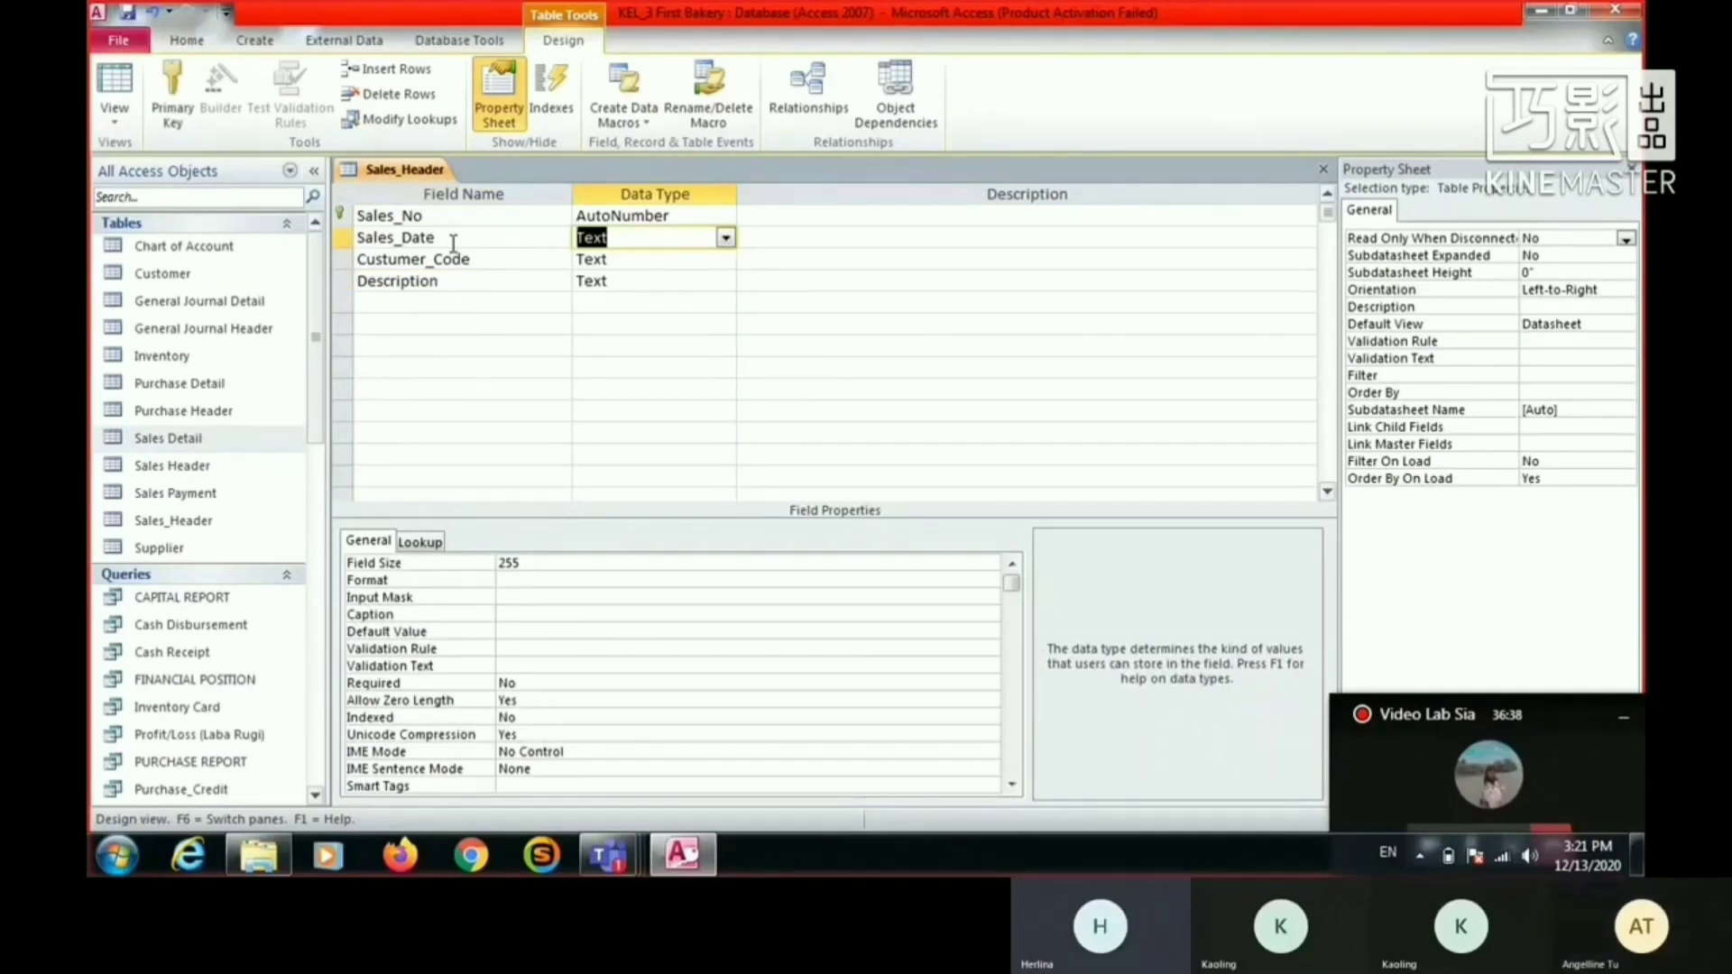
type("date/Tim")
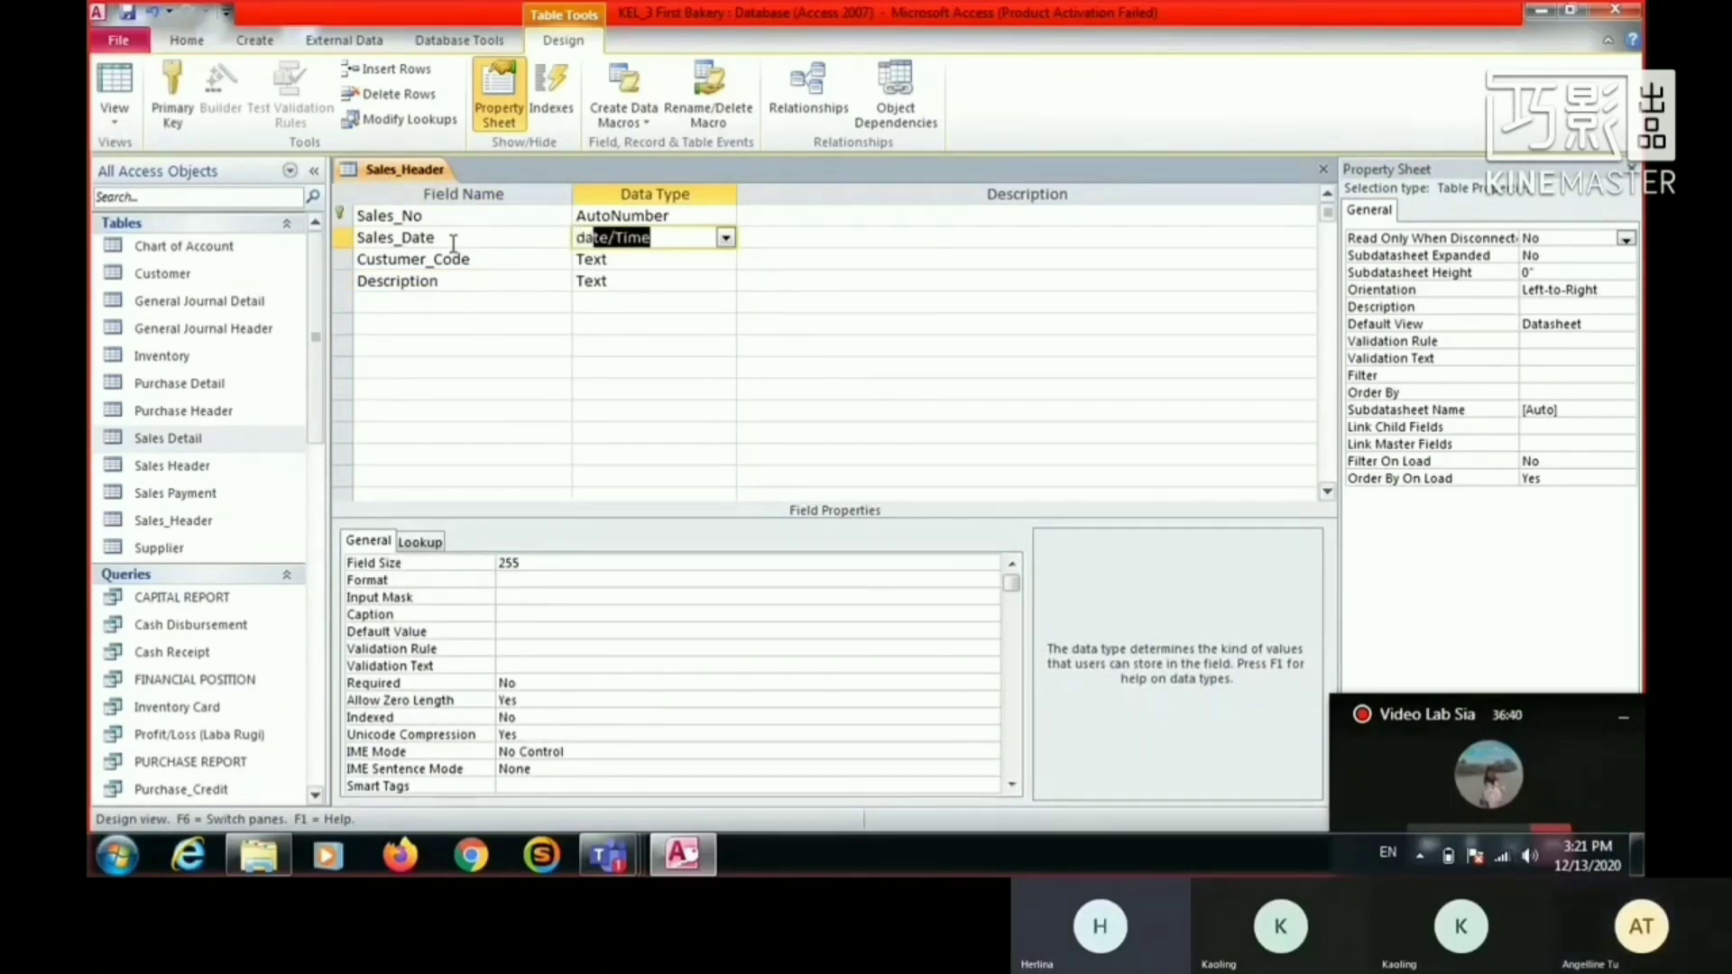
key("Tab")
key("Up")
key("Left")
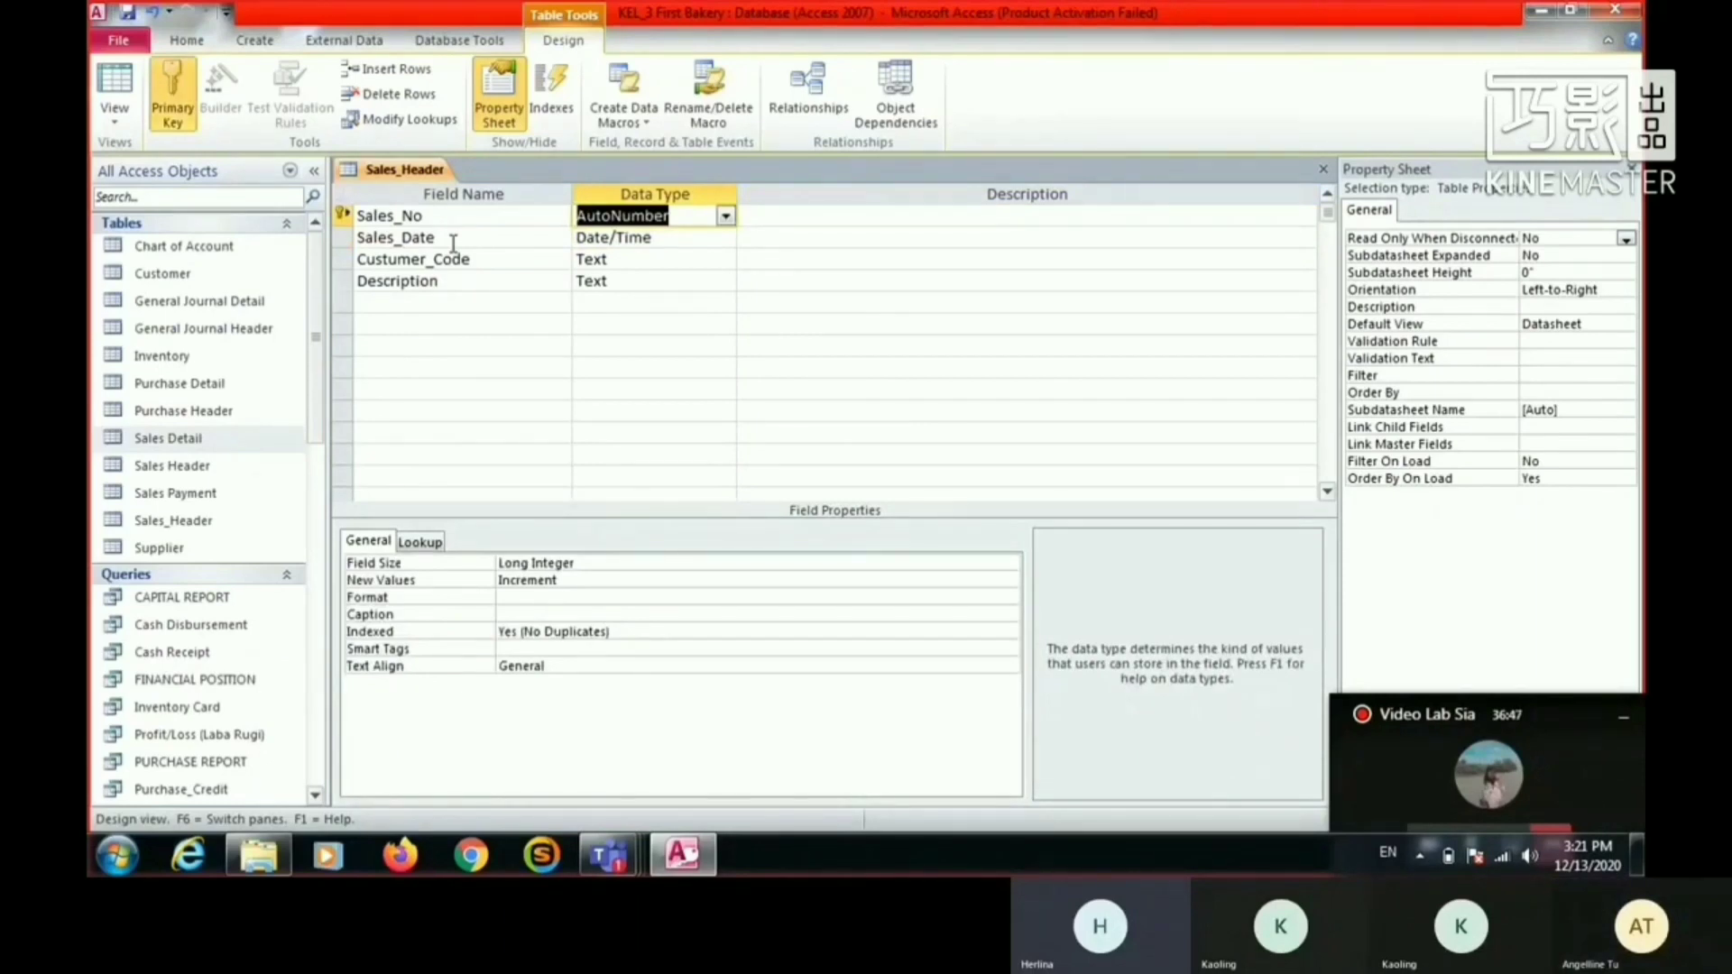
type("text")
key("Tab")
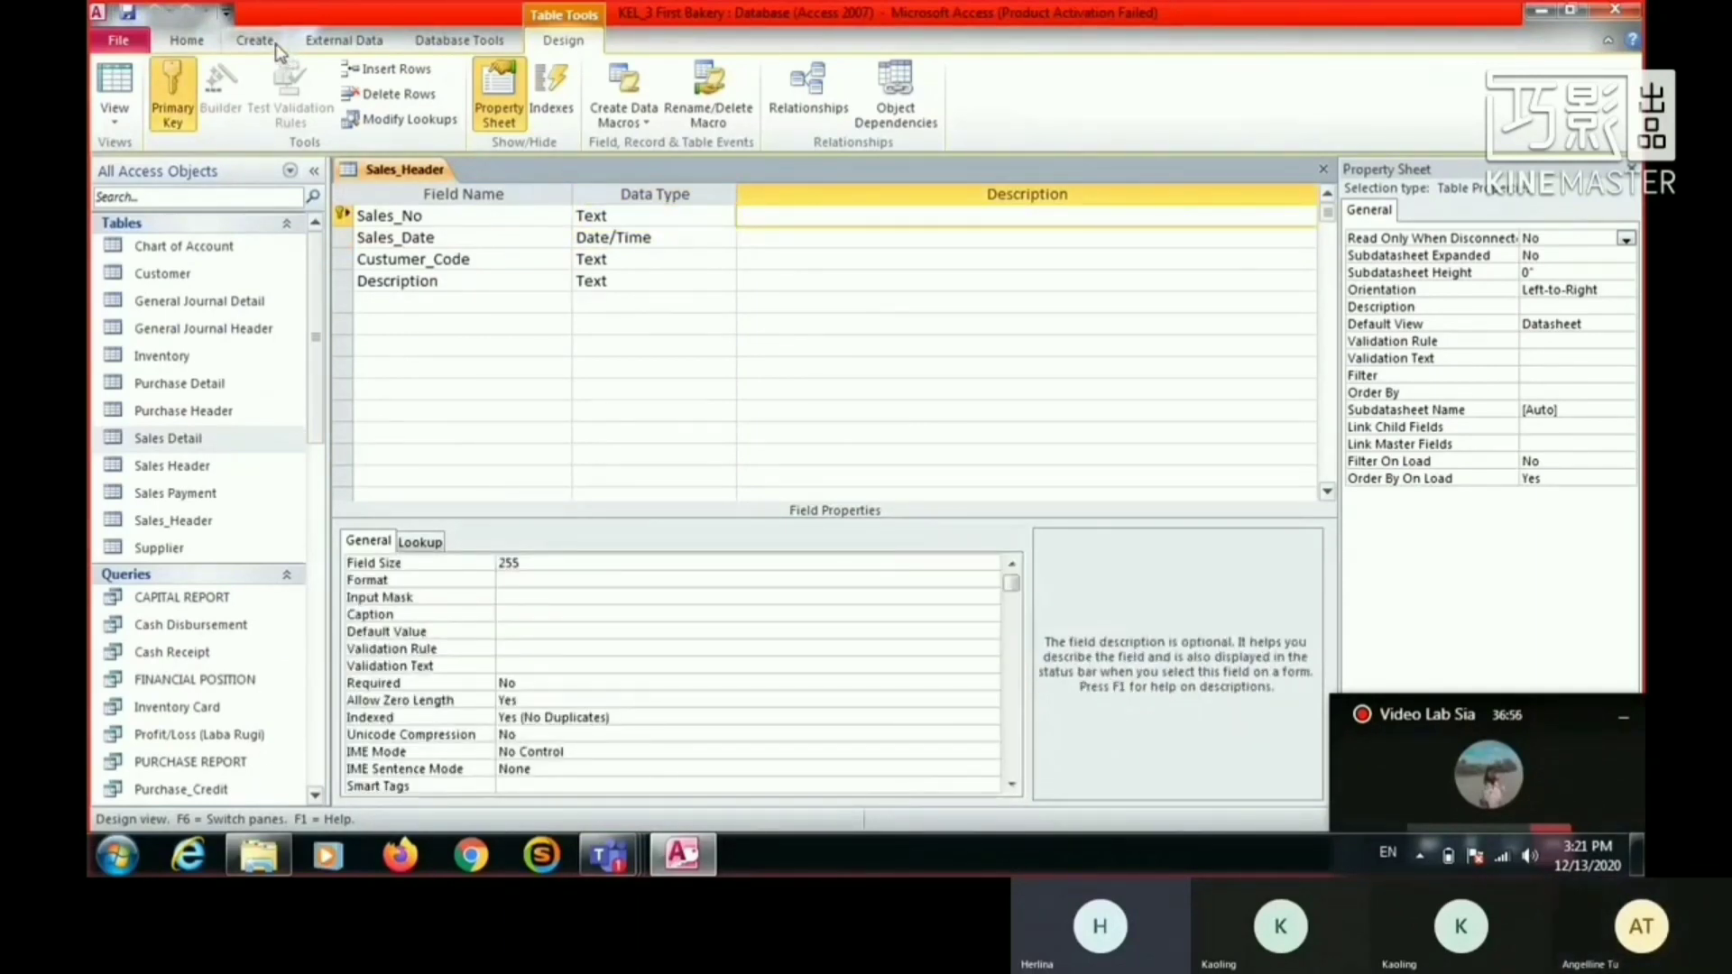
- Create another new table and open it in Design View, saving it as Sales_Detail
left_click(270, 43)
left_click(192, 88)
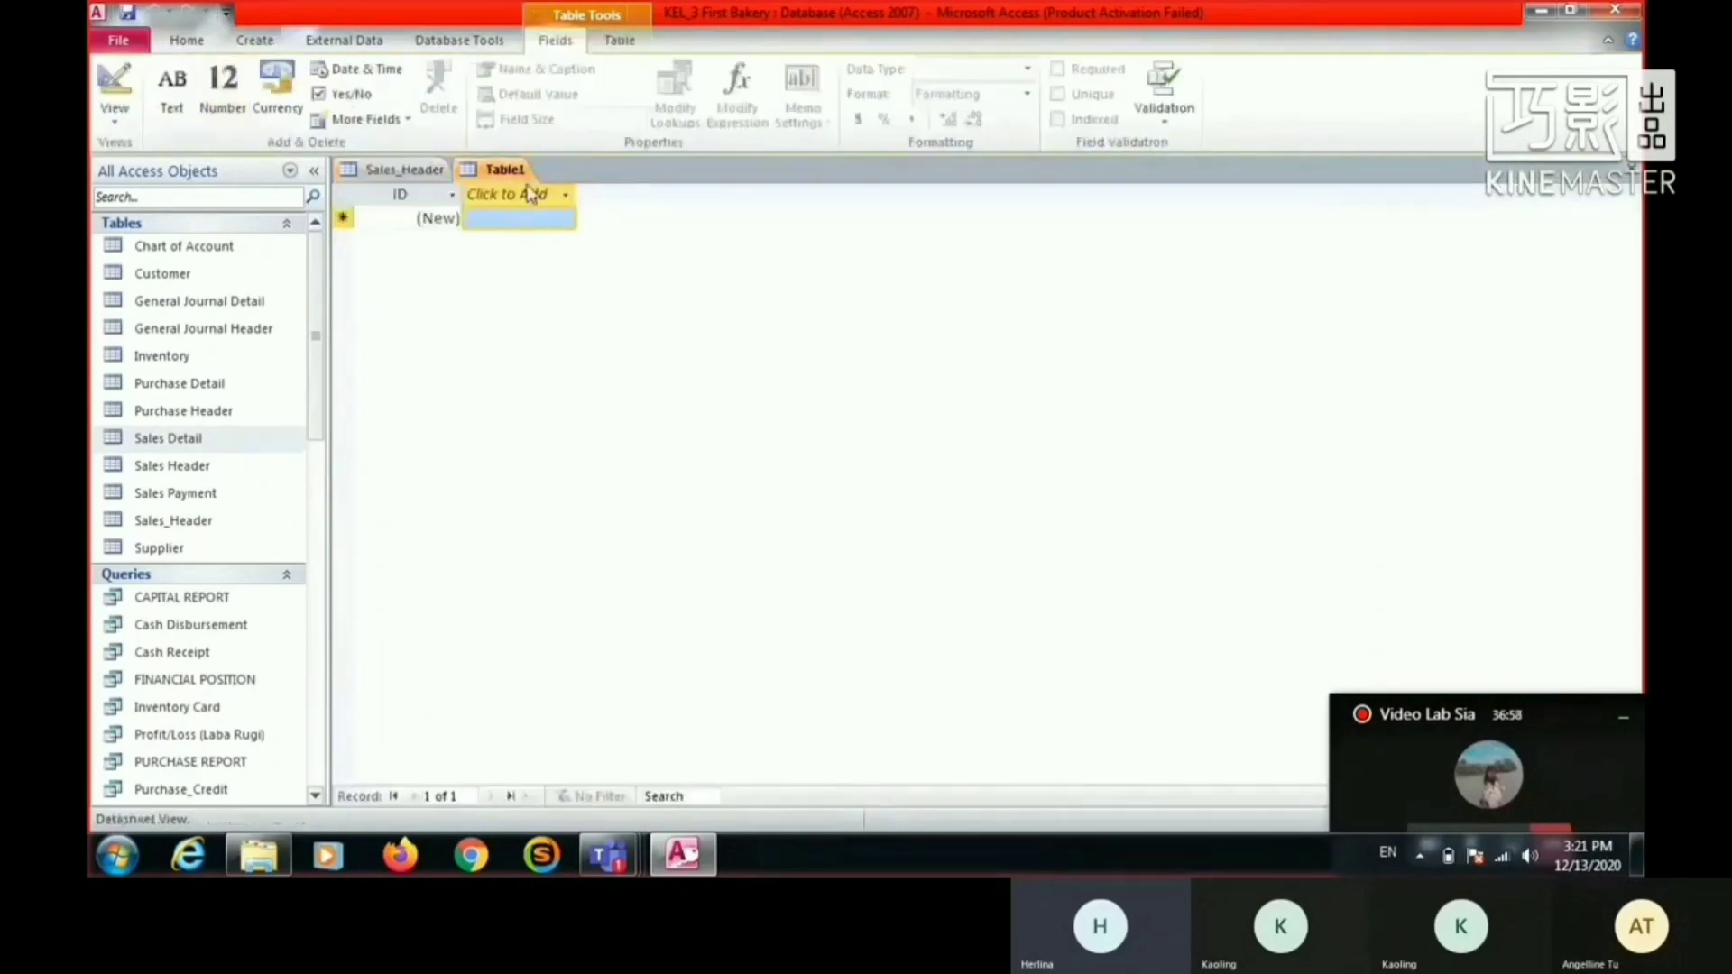
right_click(498, 173)
left_click(568, 265)
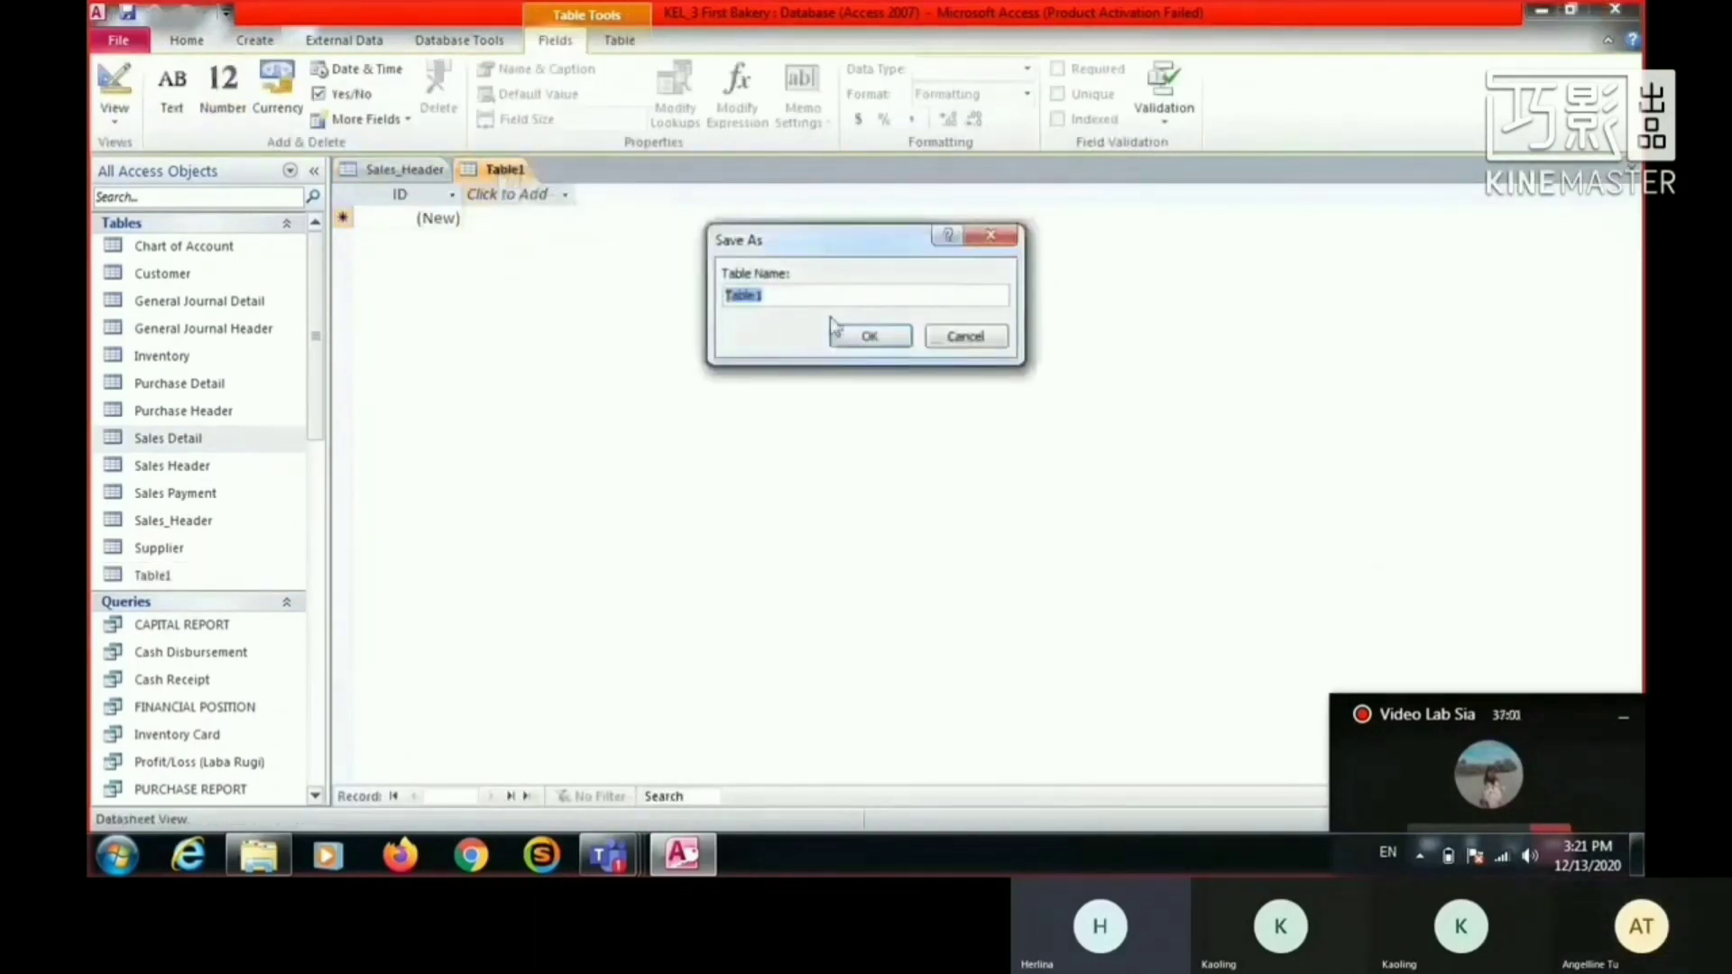
type("Sa")
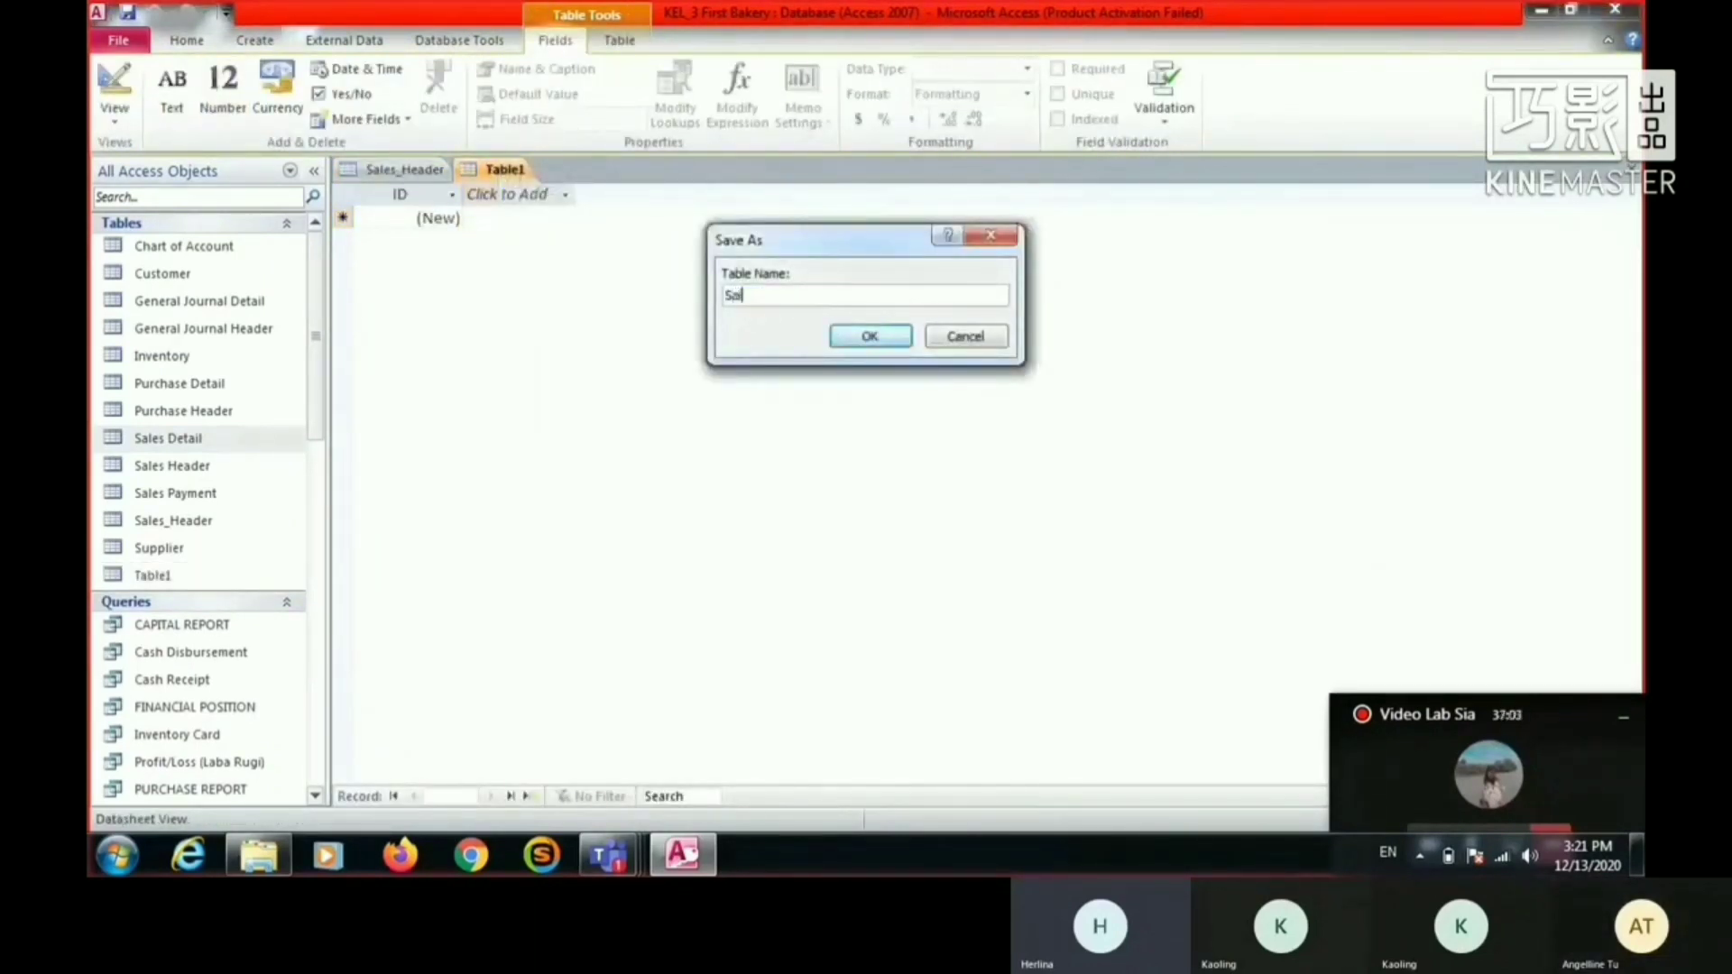
type("les_Detail")
key("Return")
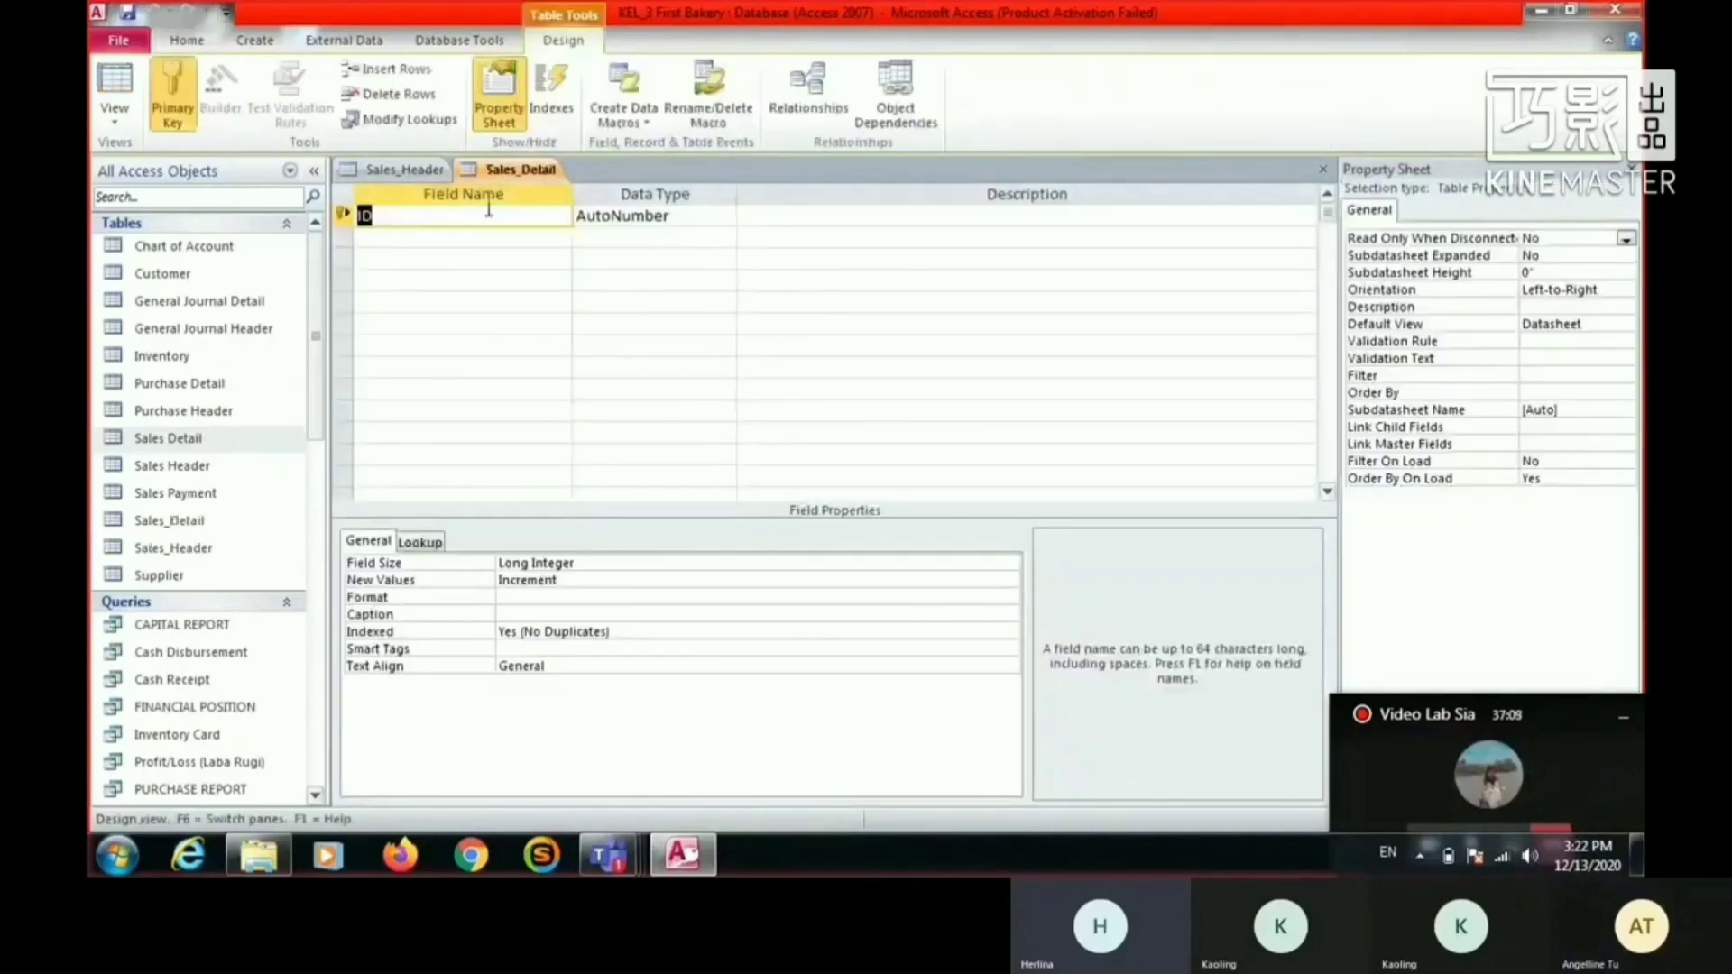
right_click(490, 168)
left_click(546, 256)
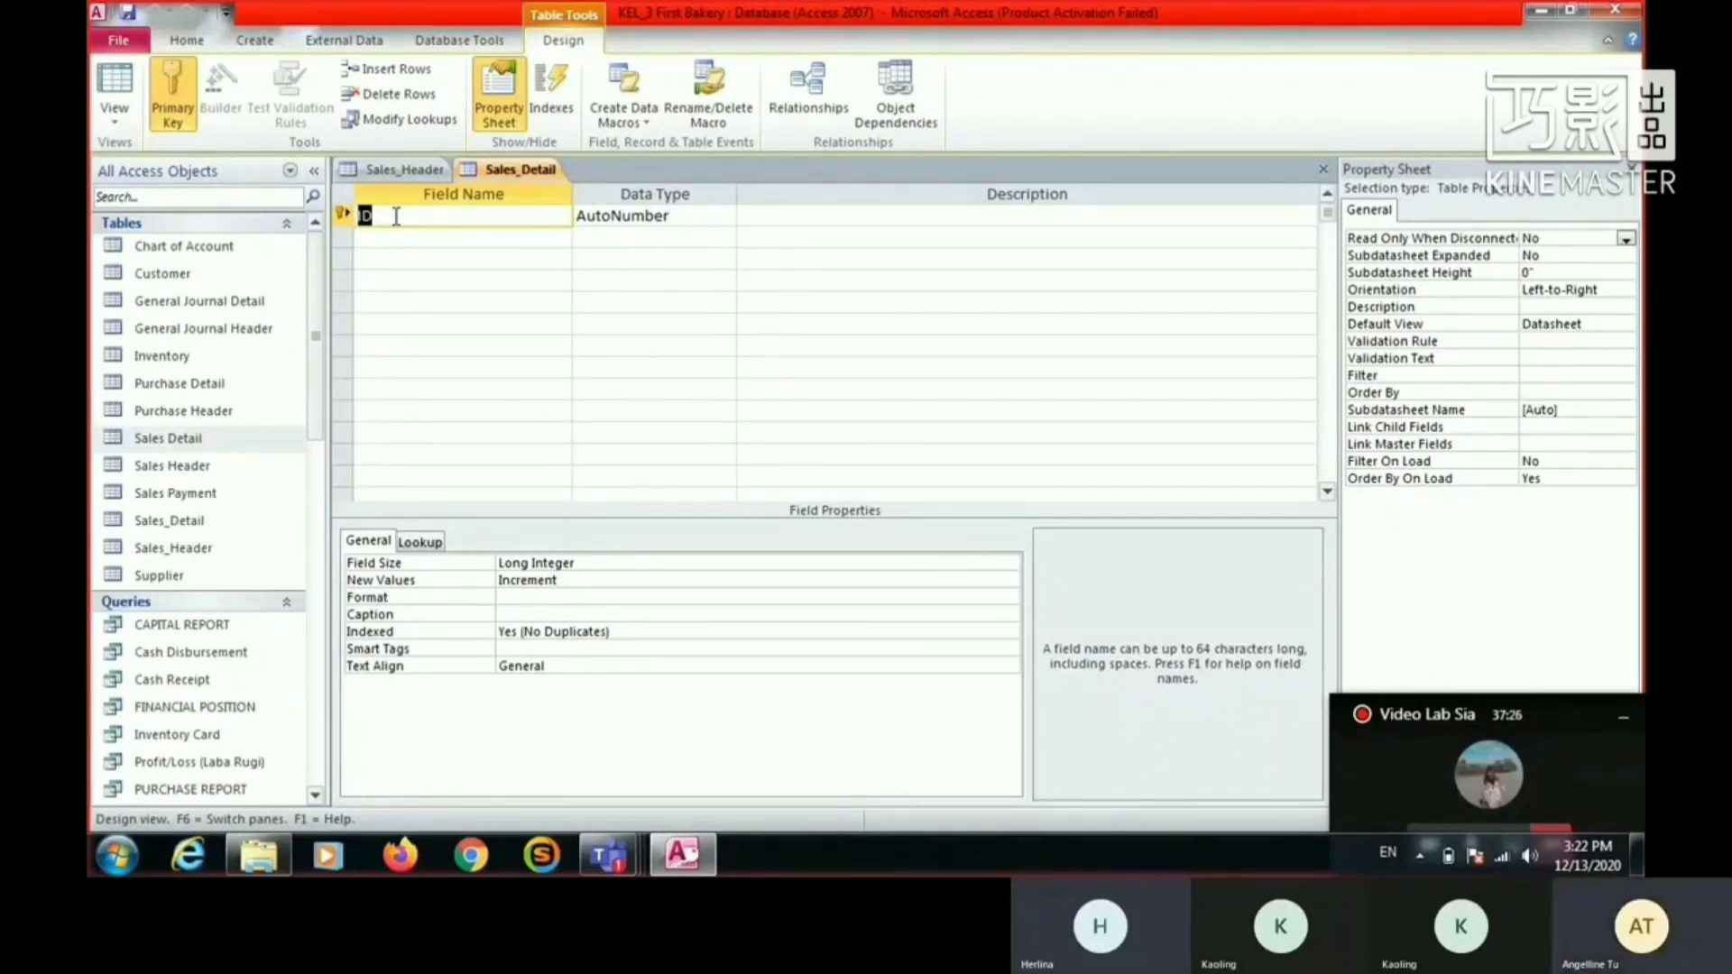
- Rename the default ID field of Sales_Detail as Sales_No and add an Item_Qty field with the Text data type
type("Sale")
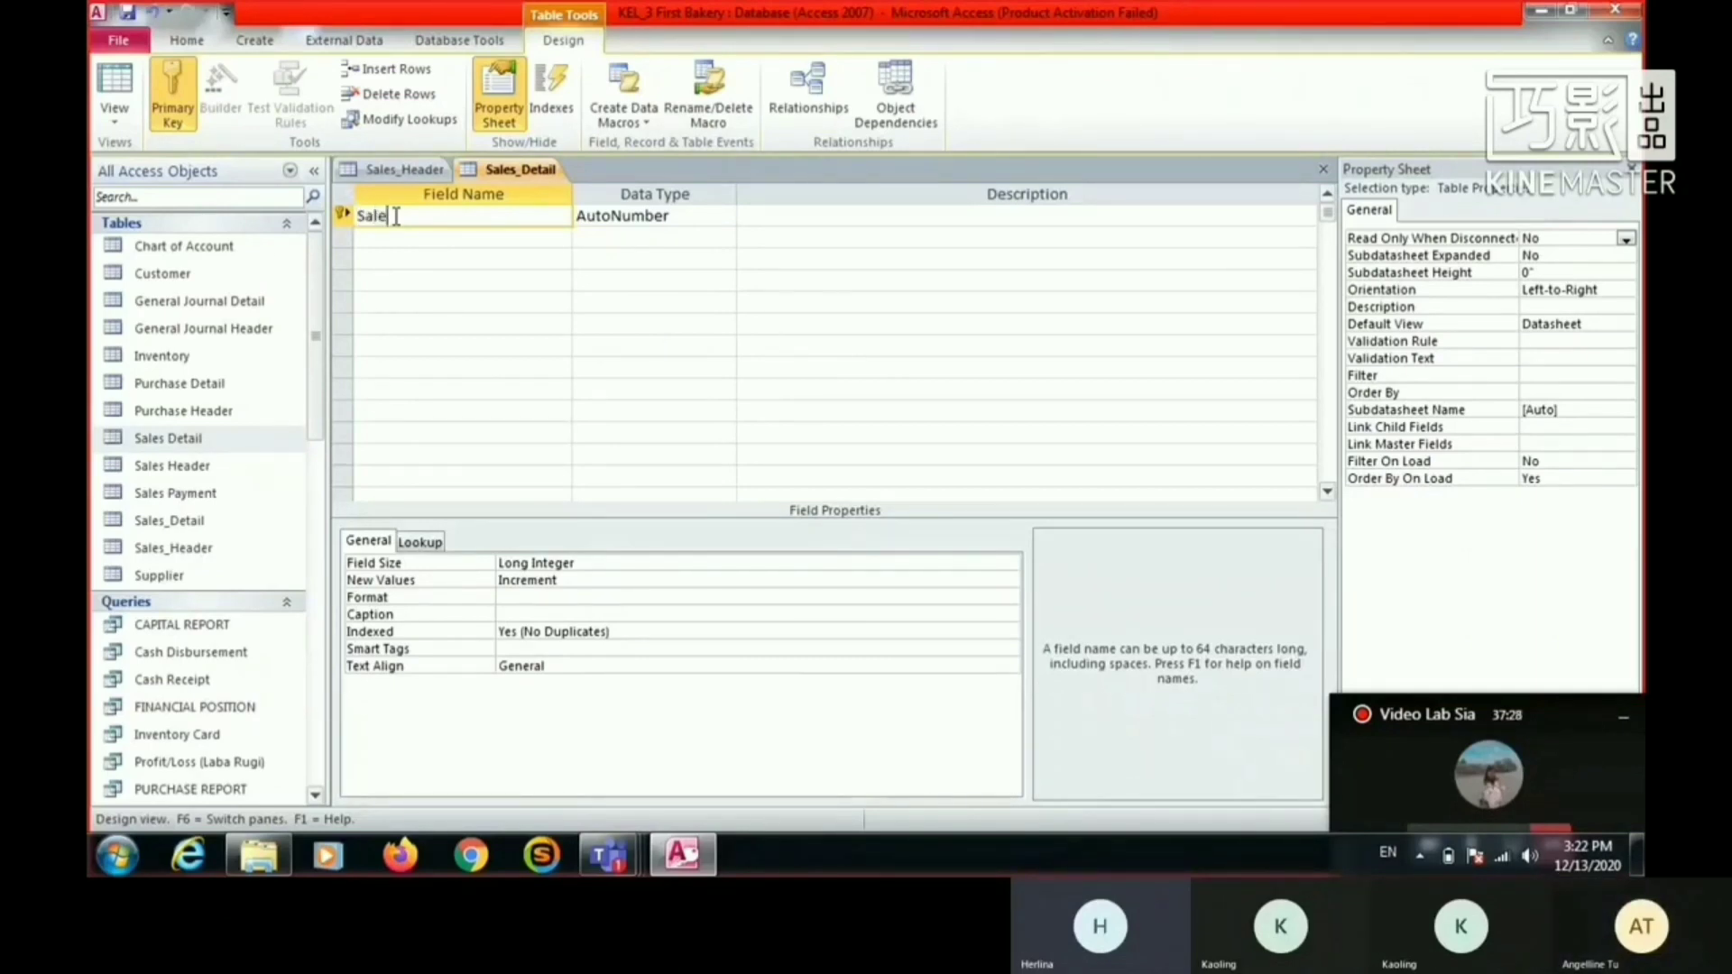
type("s_")
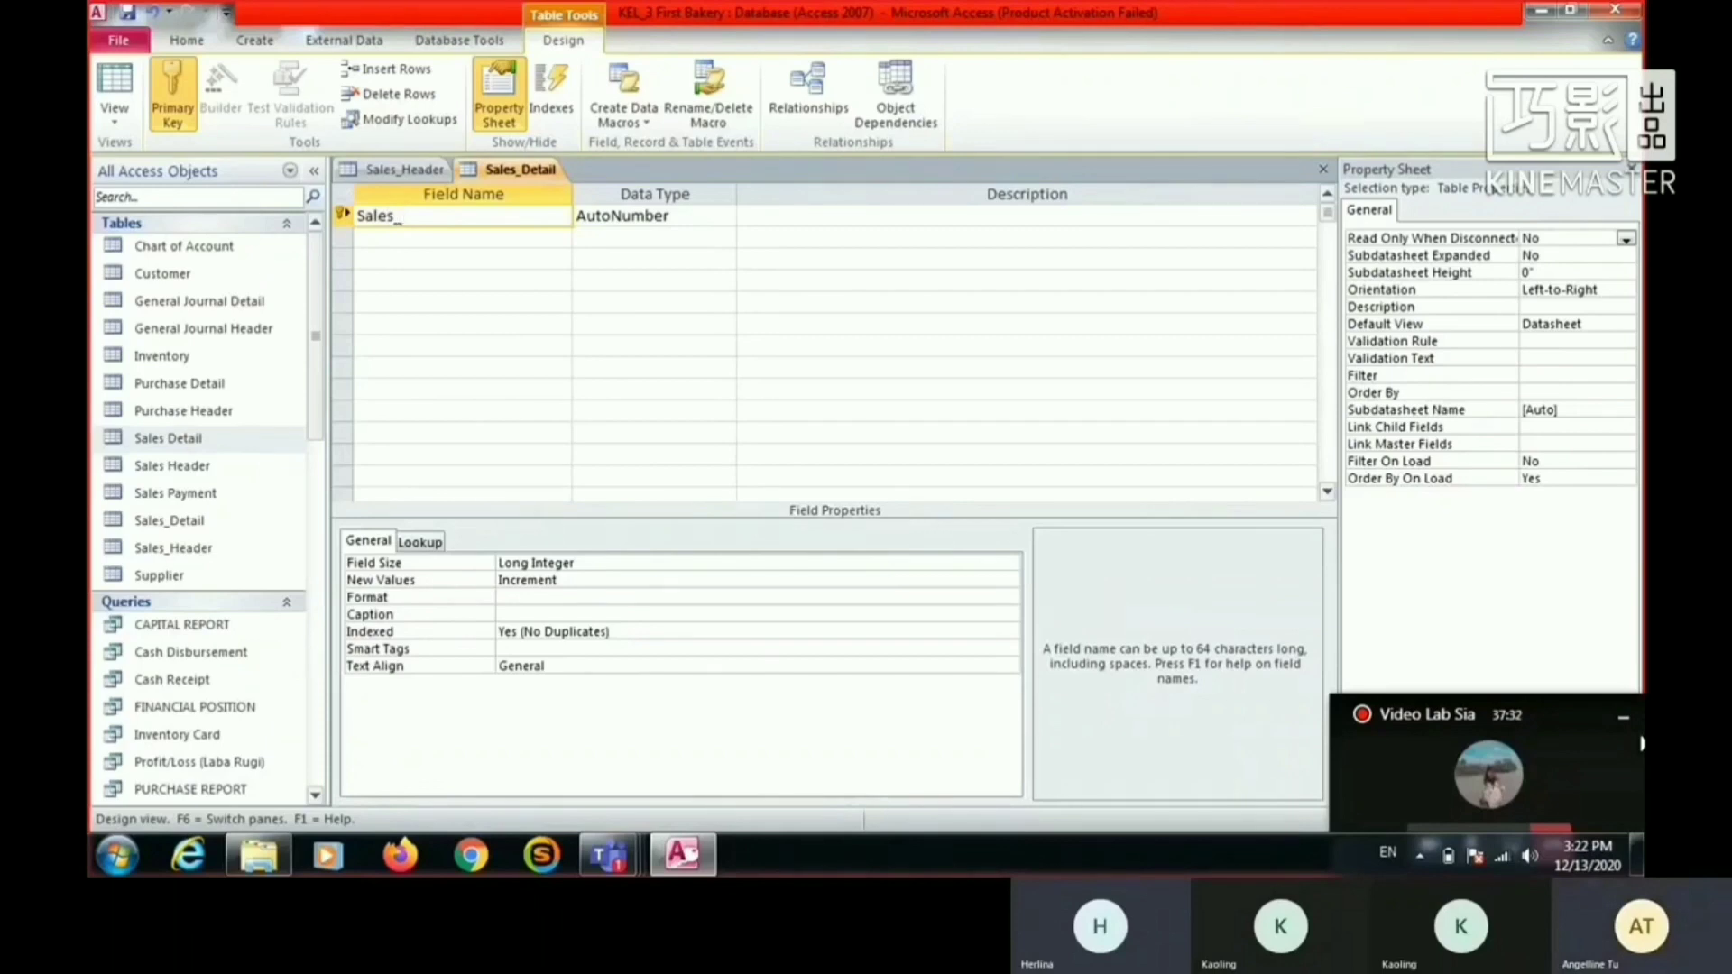
type("No")
key("Down")
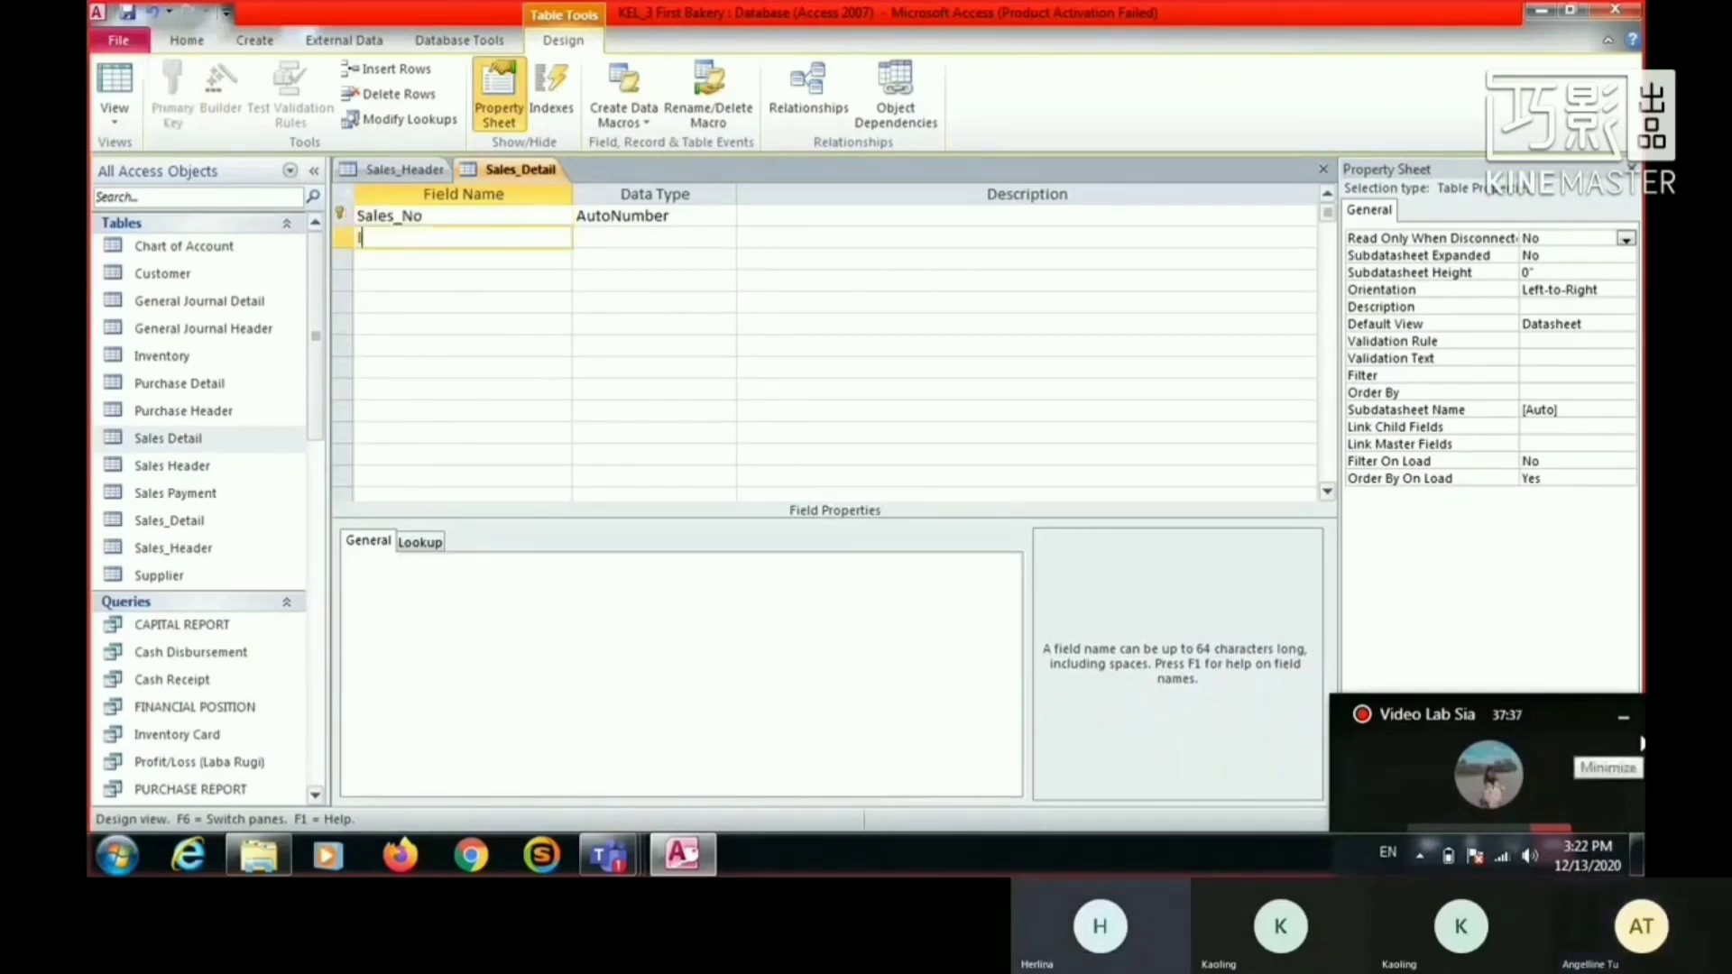
type("Item_Qty")
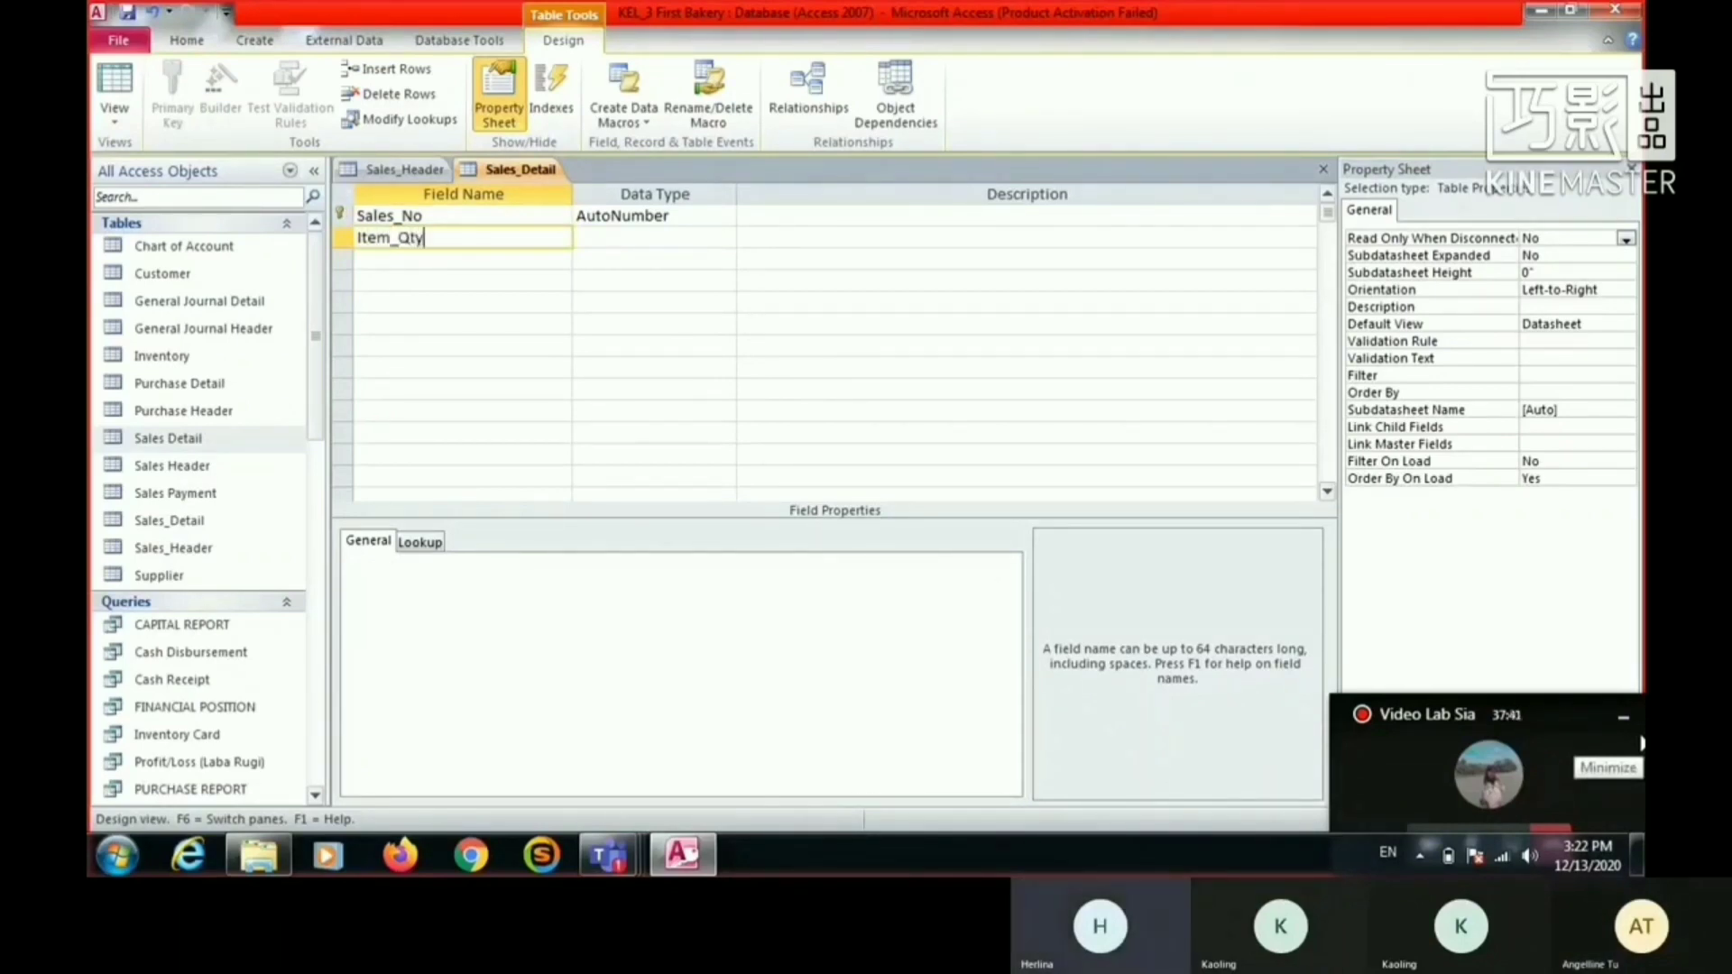
key("Tab")
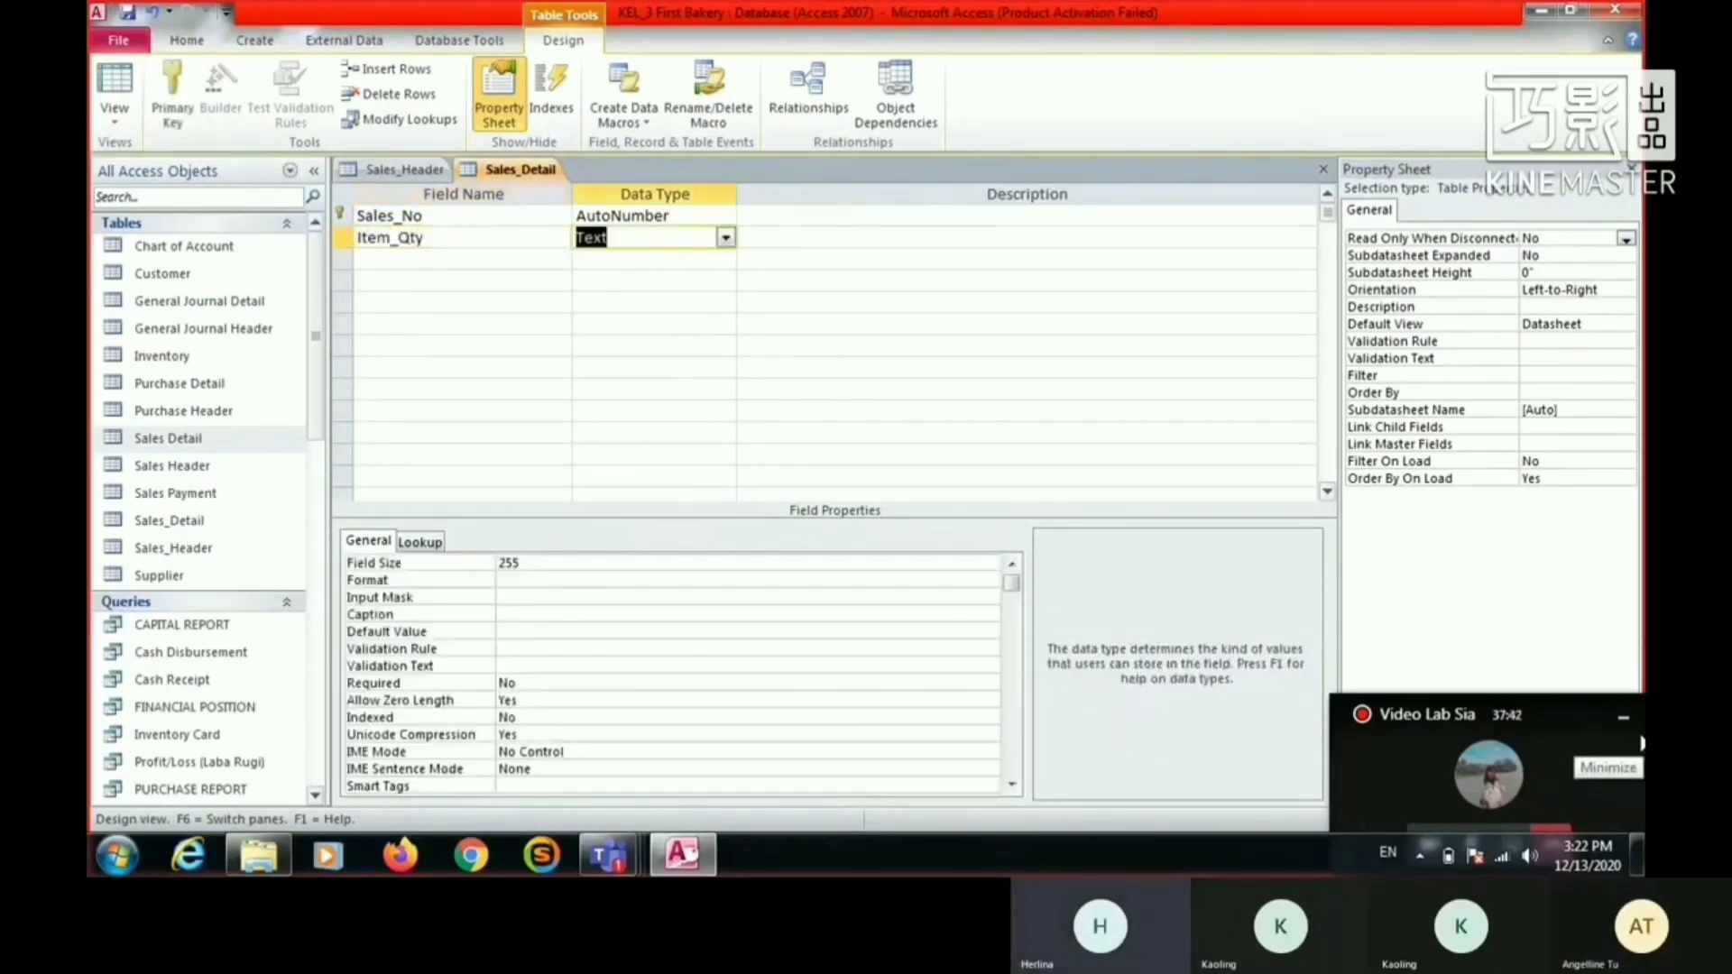
key("Tab")
key("Tab")
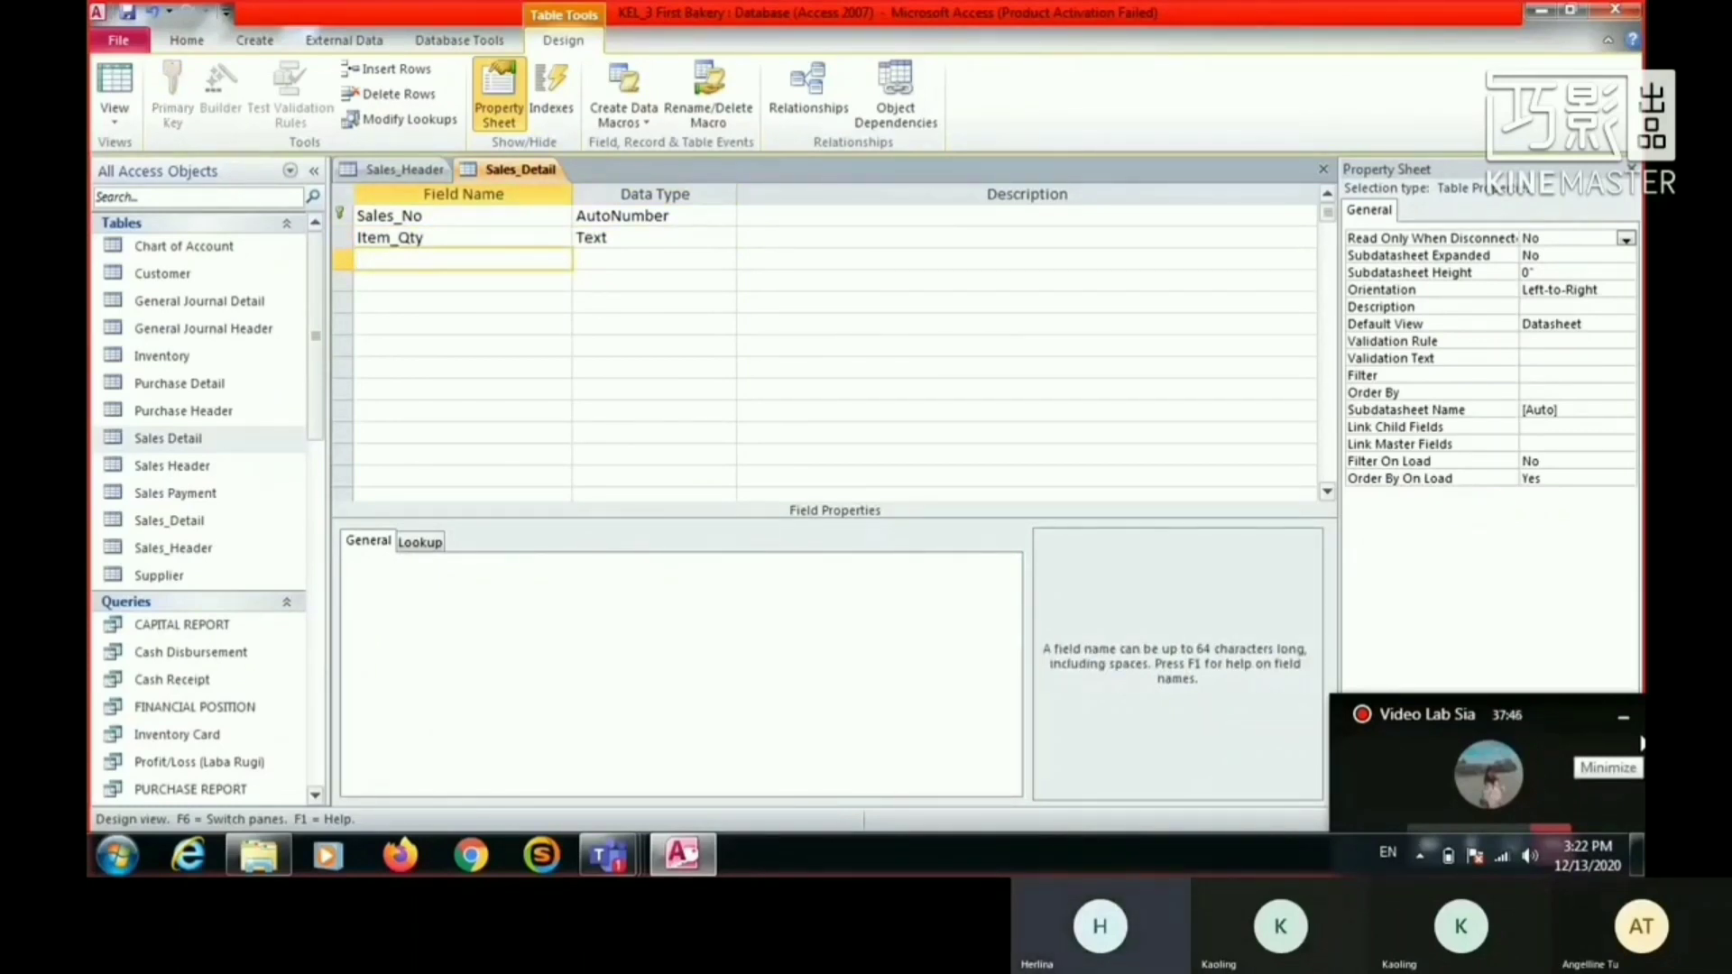
- Add an Item_No field with the Text data type below Item_Qty
type("Item_No")
key("Return")
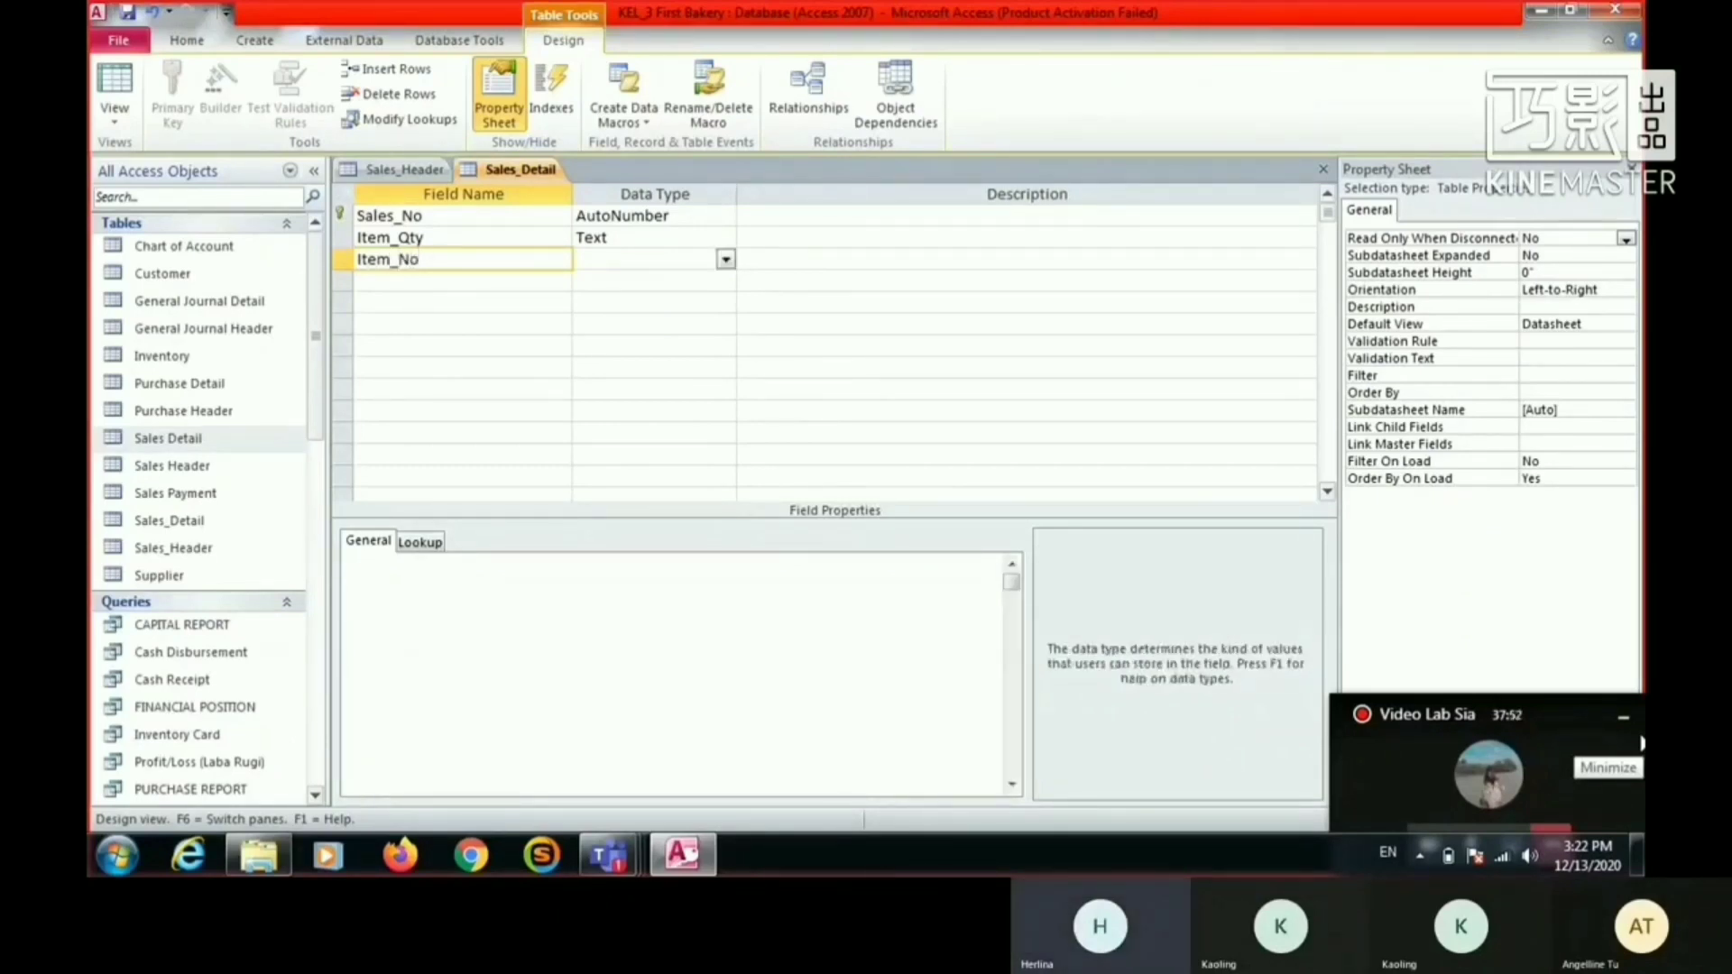
key("Return")
key("Return")
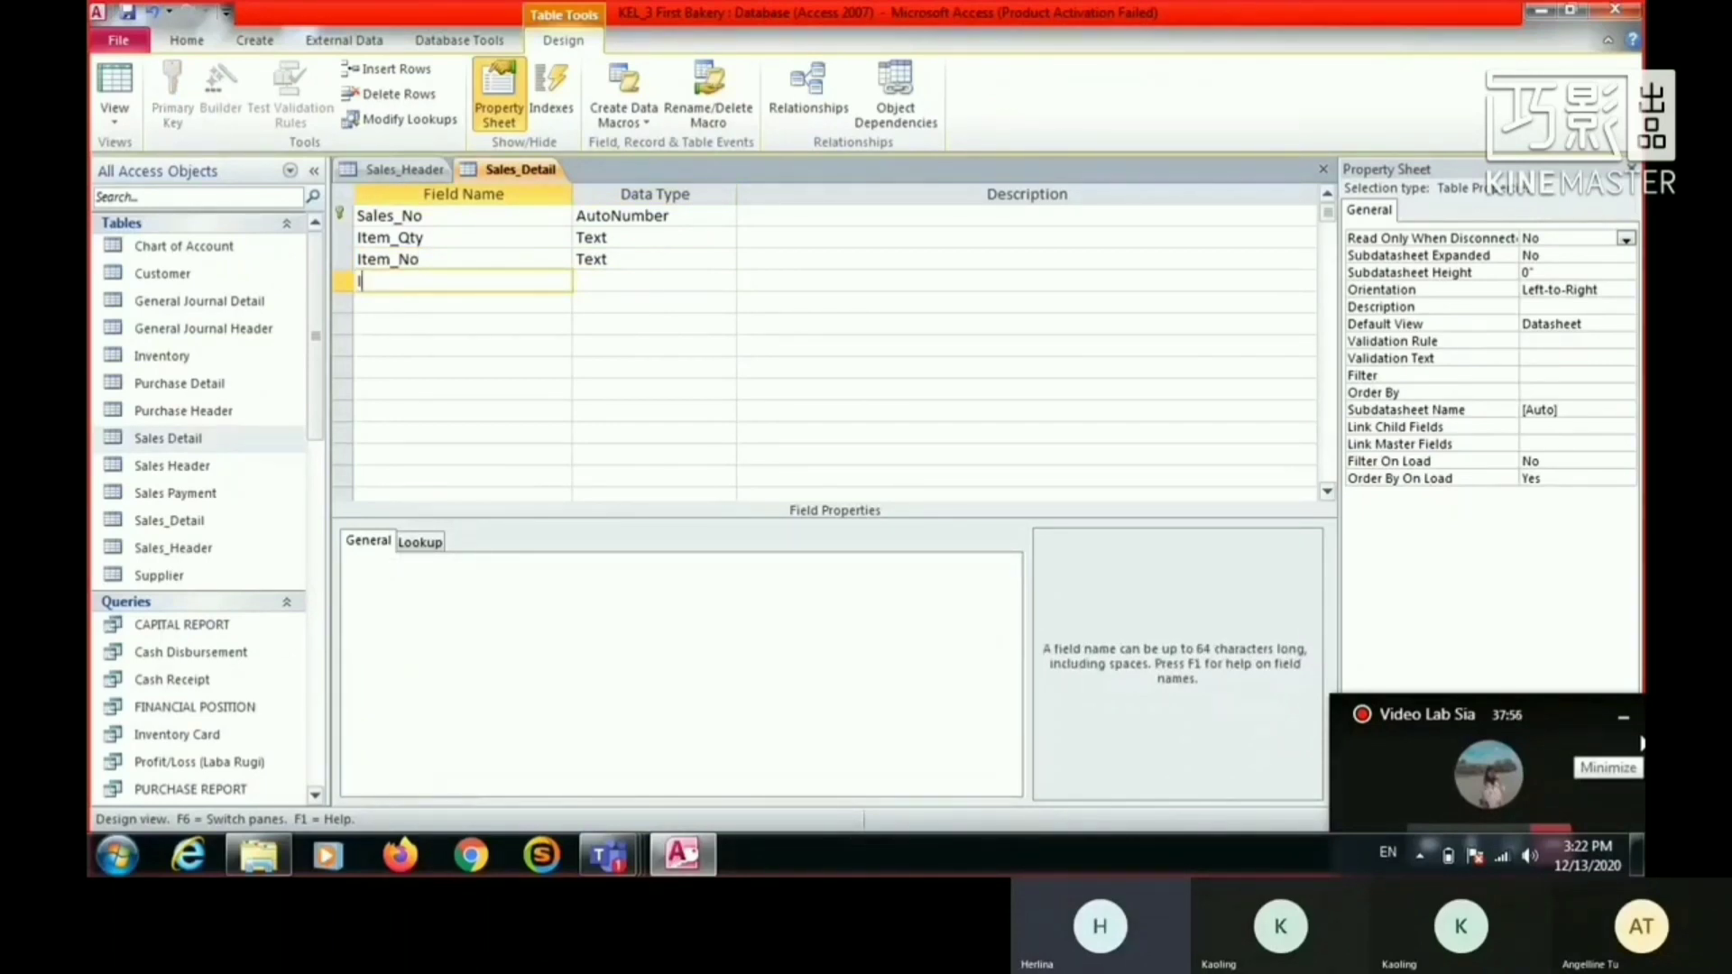
- Add the fields Item Price and Amount below Item_No
type("Item Price")
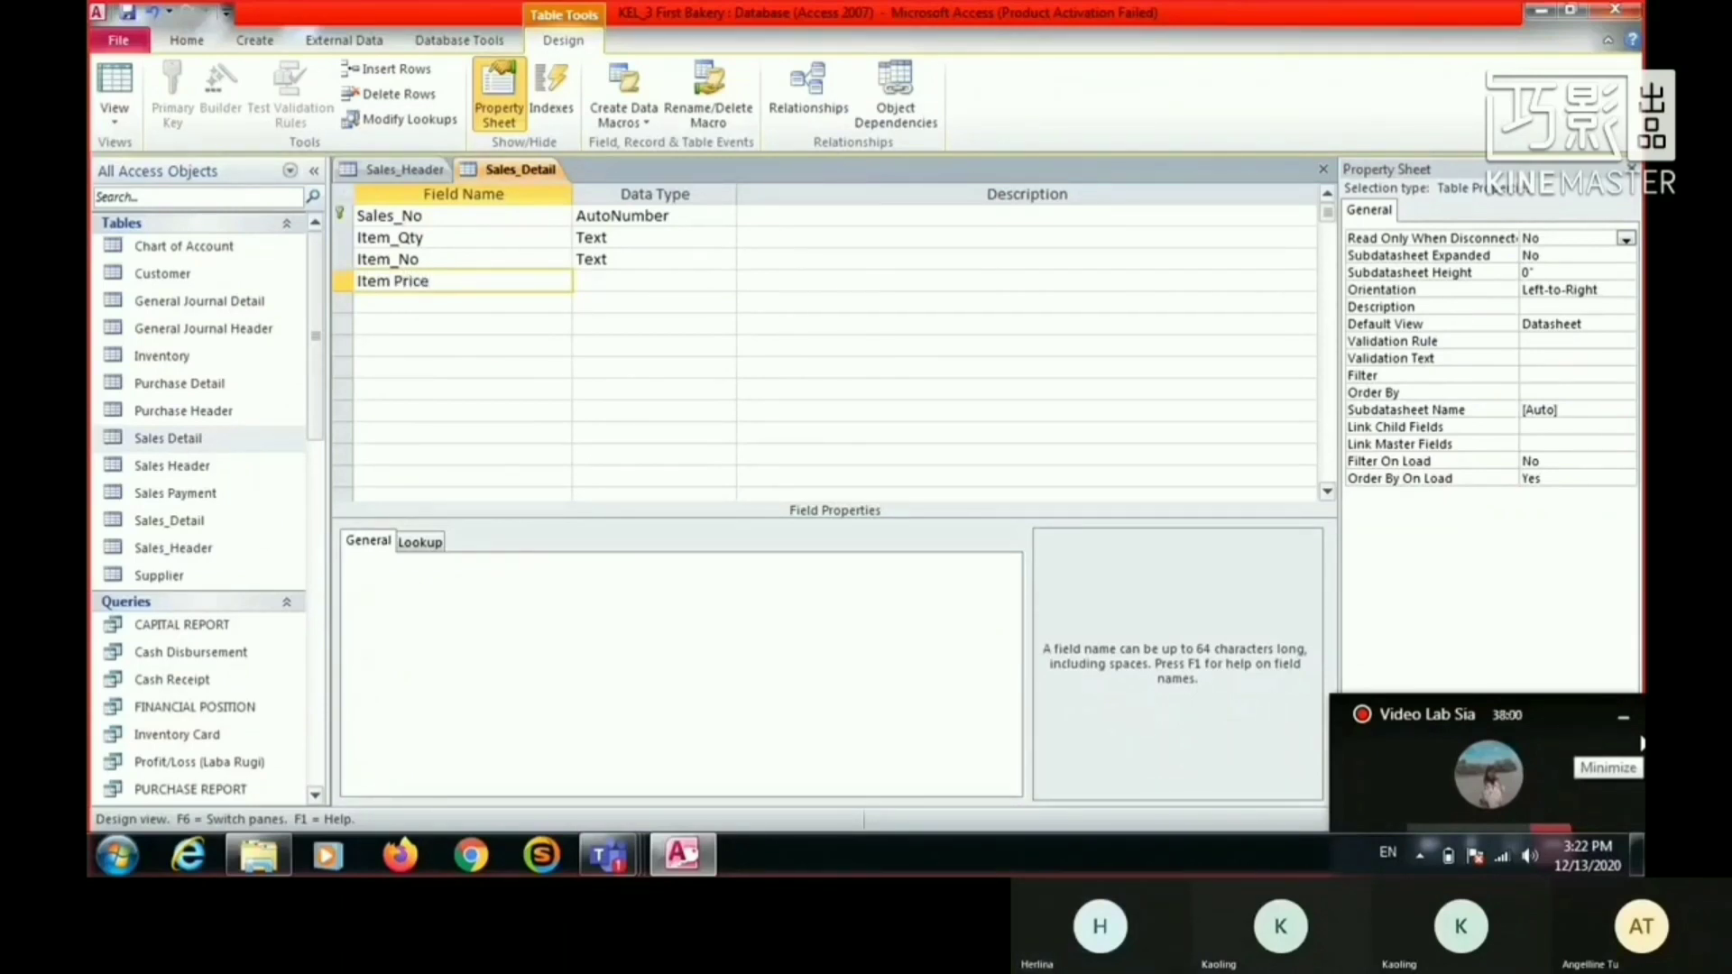
key("Down")
type("A")
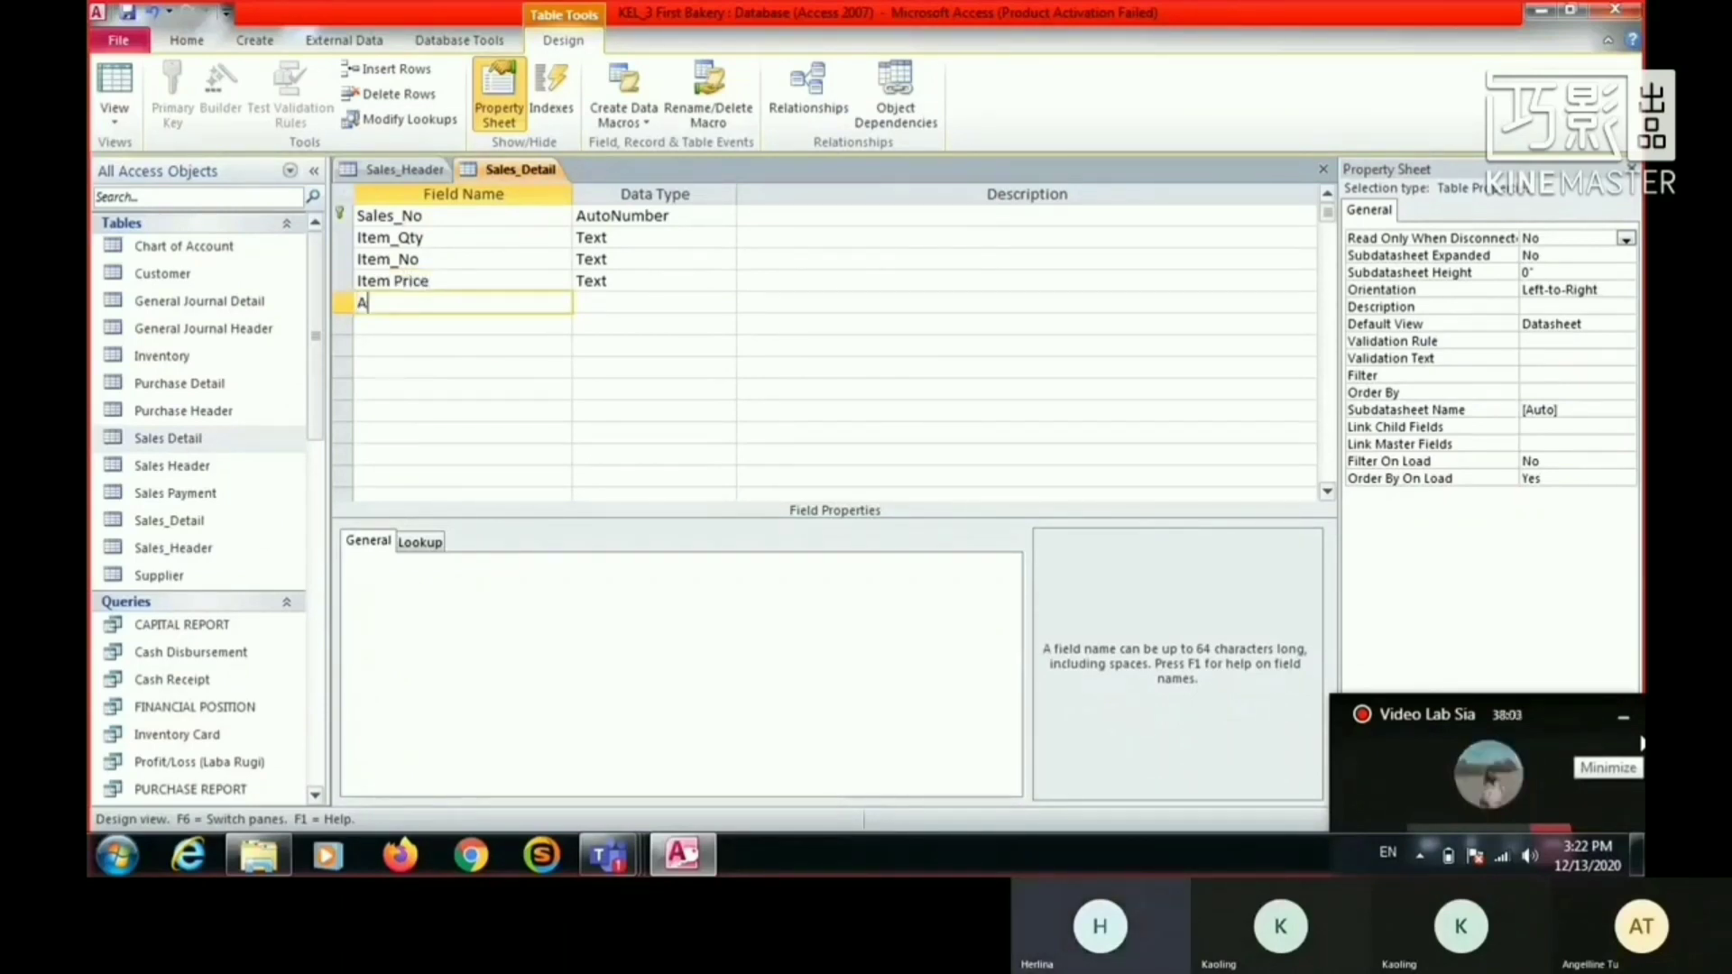
type("mount")
- Correct the Item Price field name in Sales_Detail to Item_Price
key("Up")
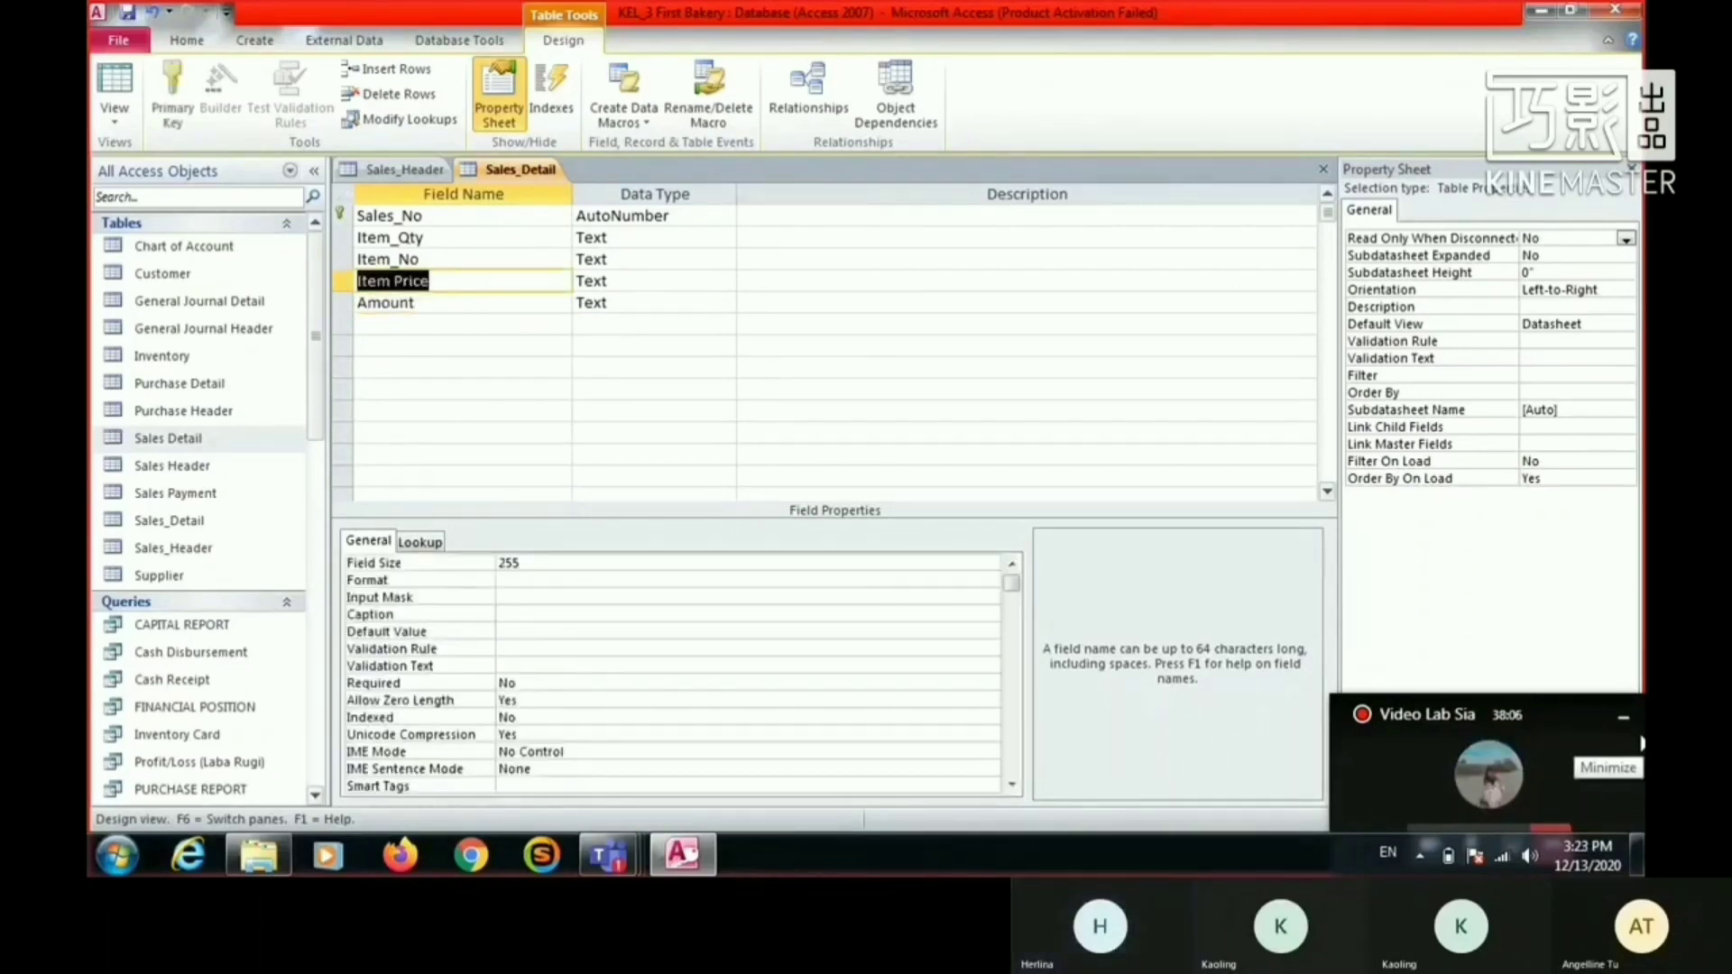
key("F2")
key("Left")
key("Left")
key("Left")
key("Left")
key("Left")
key("BackSpace")
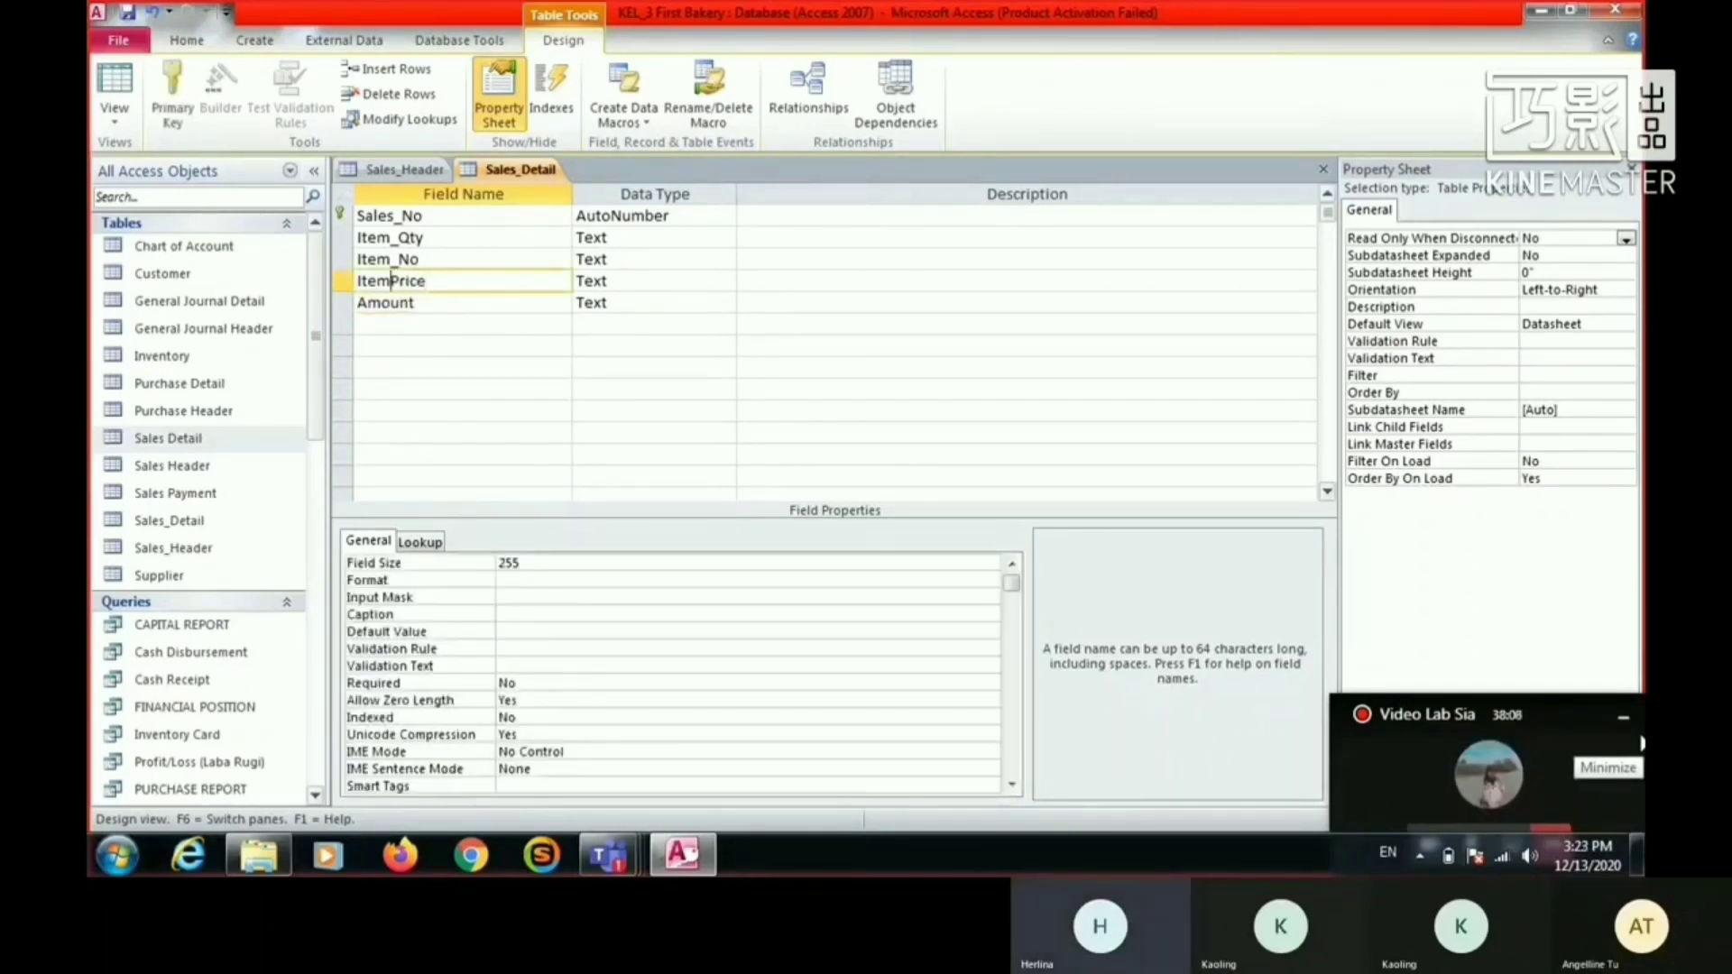
type("_")
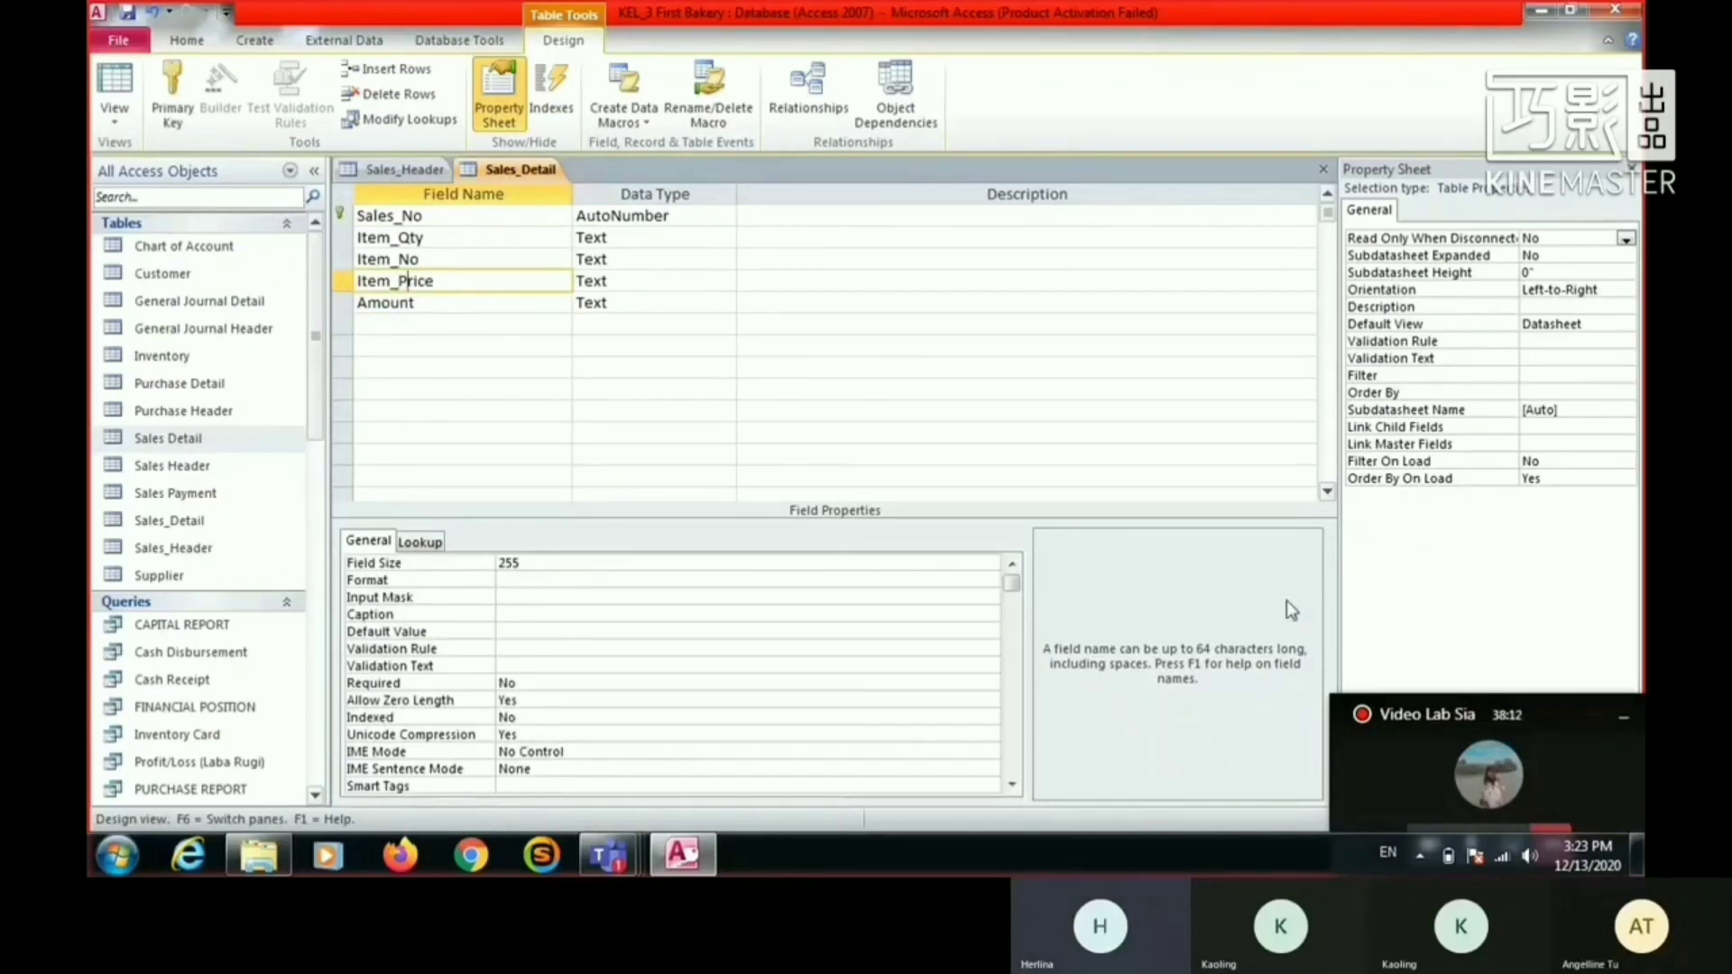
- Set the data type of Sales_No to Text and of Item_Qty to Number
left_click(665, 218)
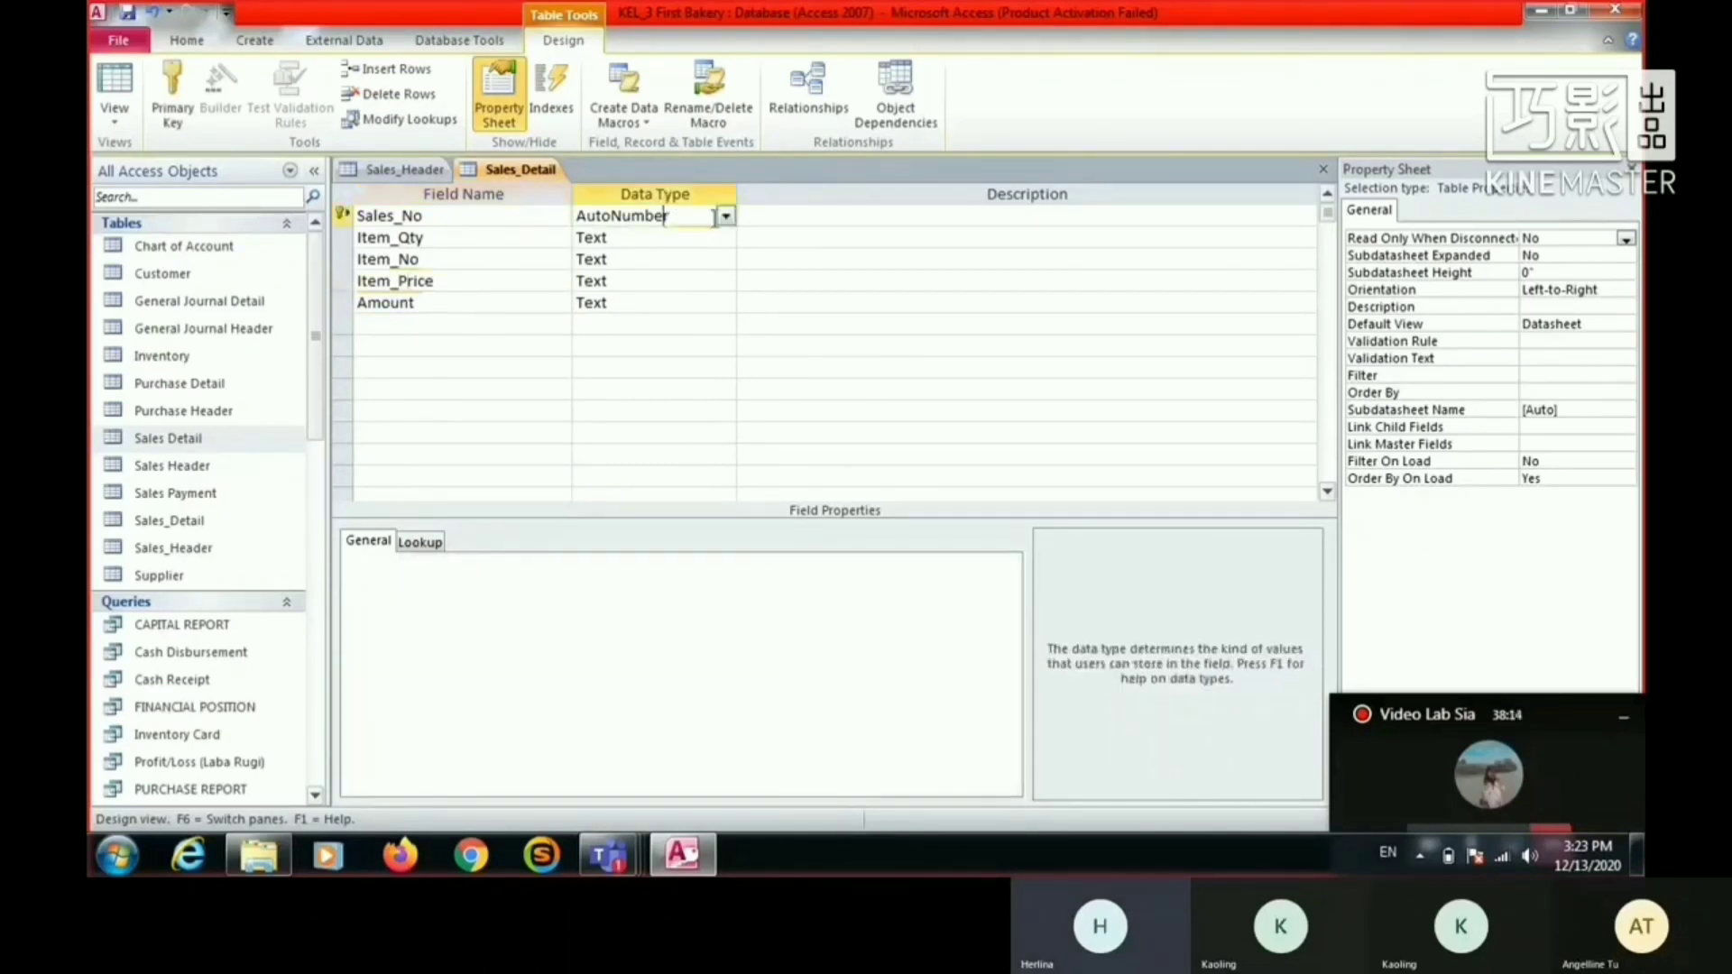
left_click(726, 218)
left_click(713, 237)
left_click(725, 237)
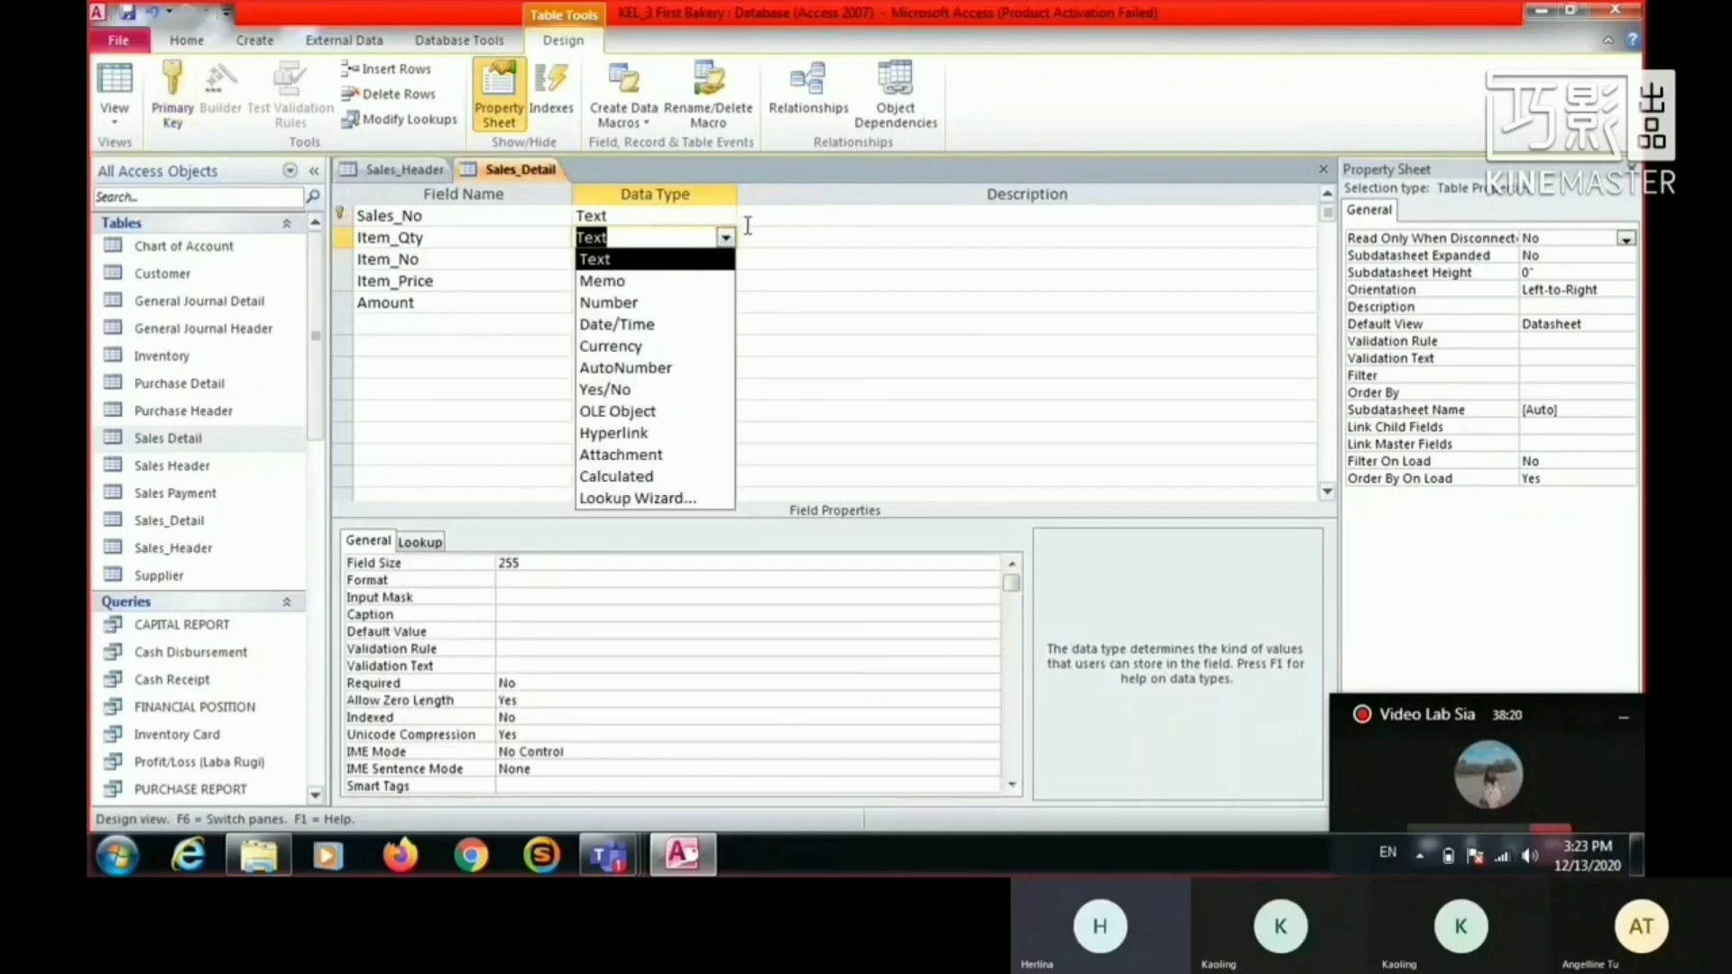
left_click(726, 237)
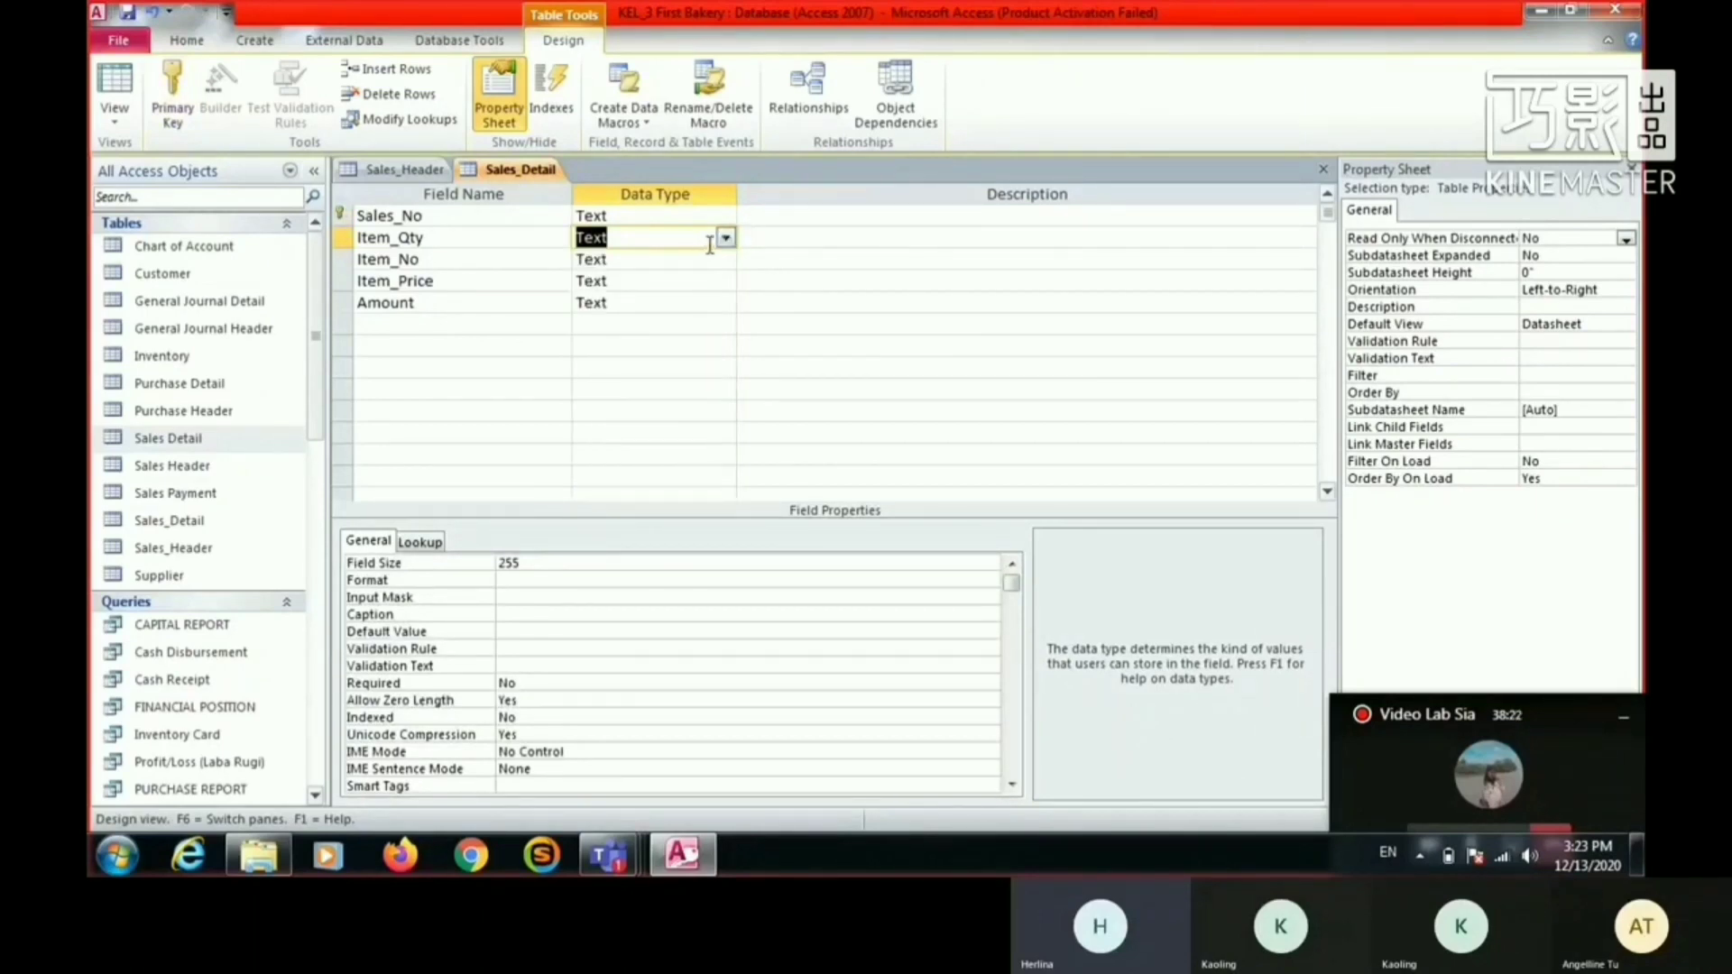
type("number")
key("Down")
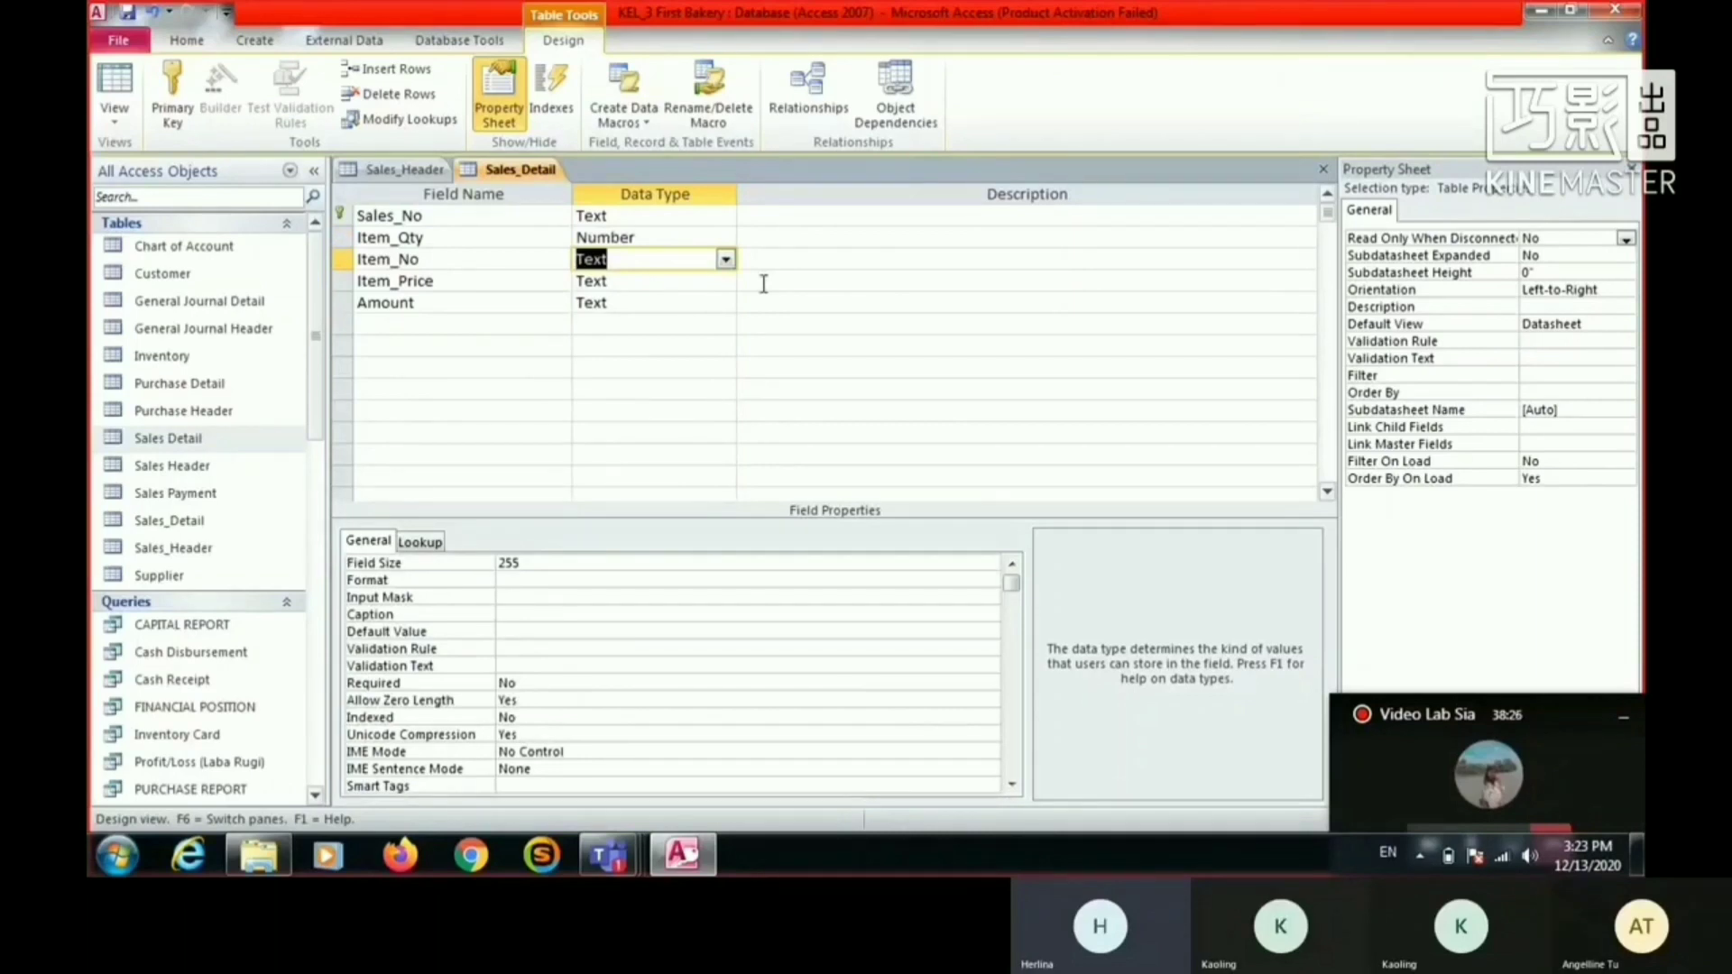
- Set the data type of the Item_Price field to Currency
key("Down")
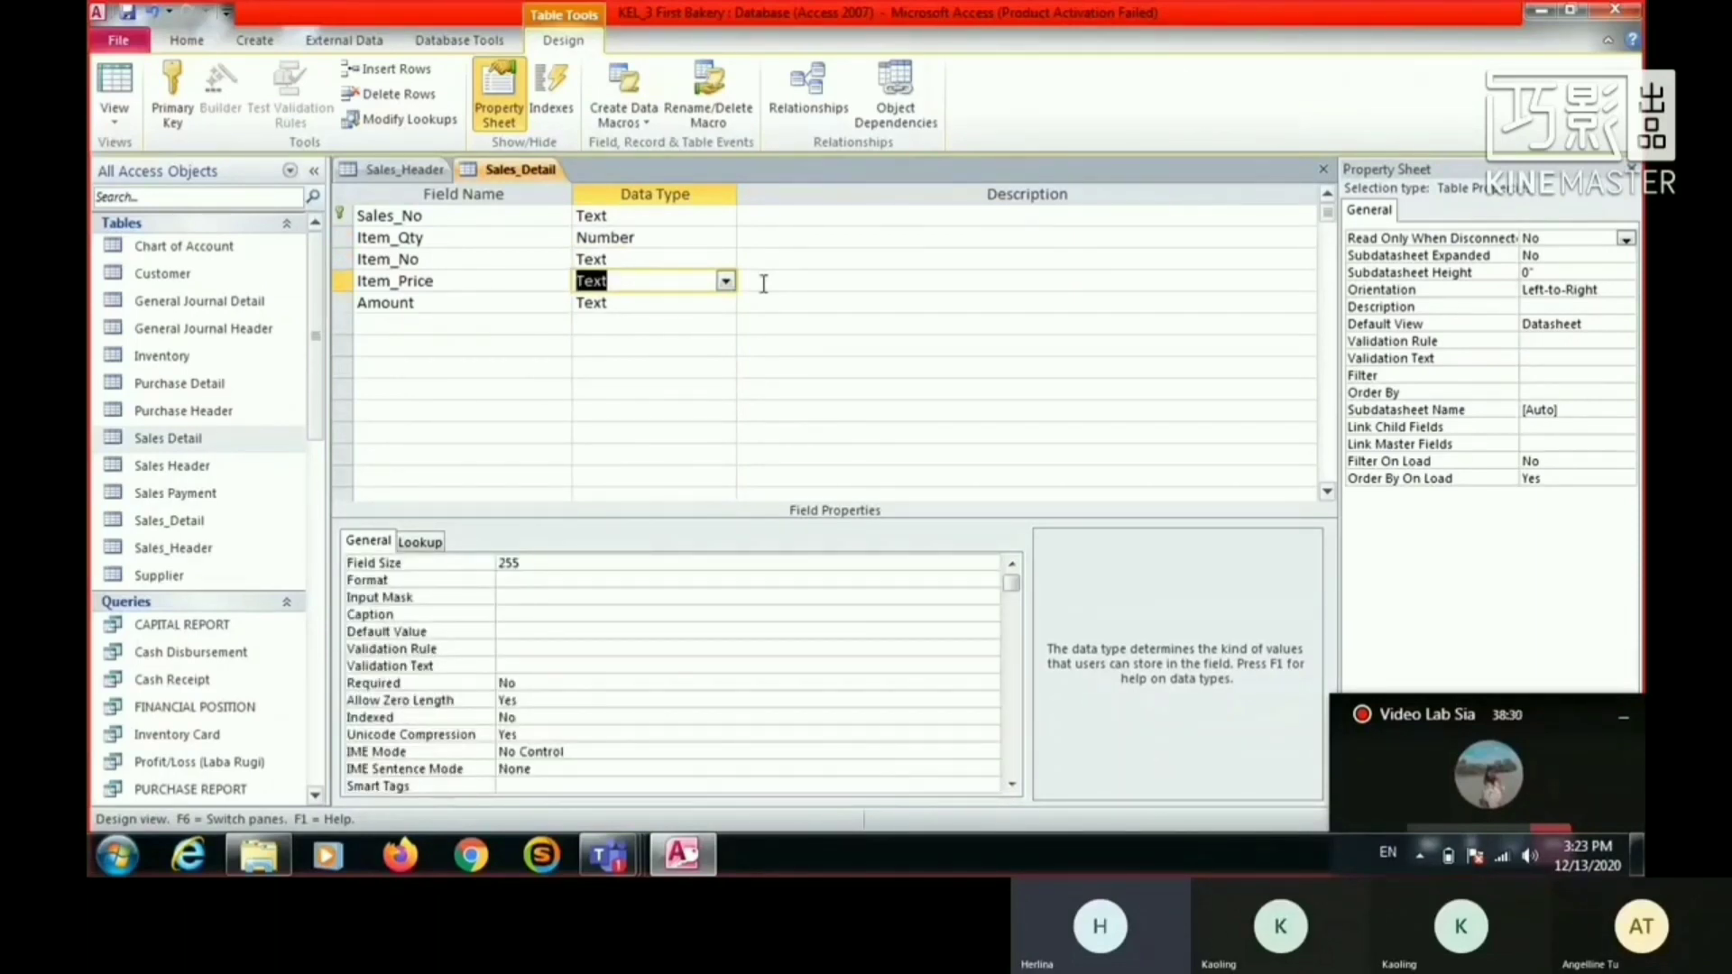
type("currency")
key("Down")
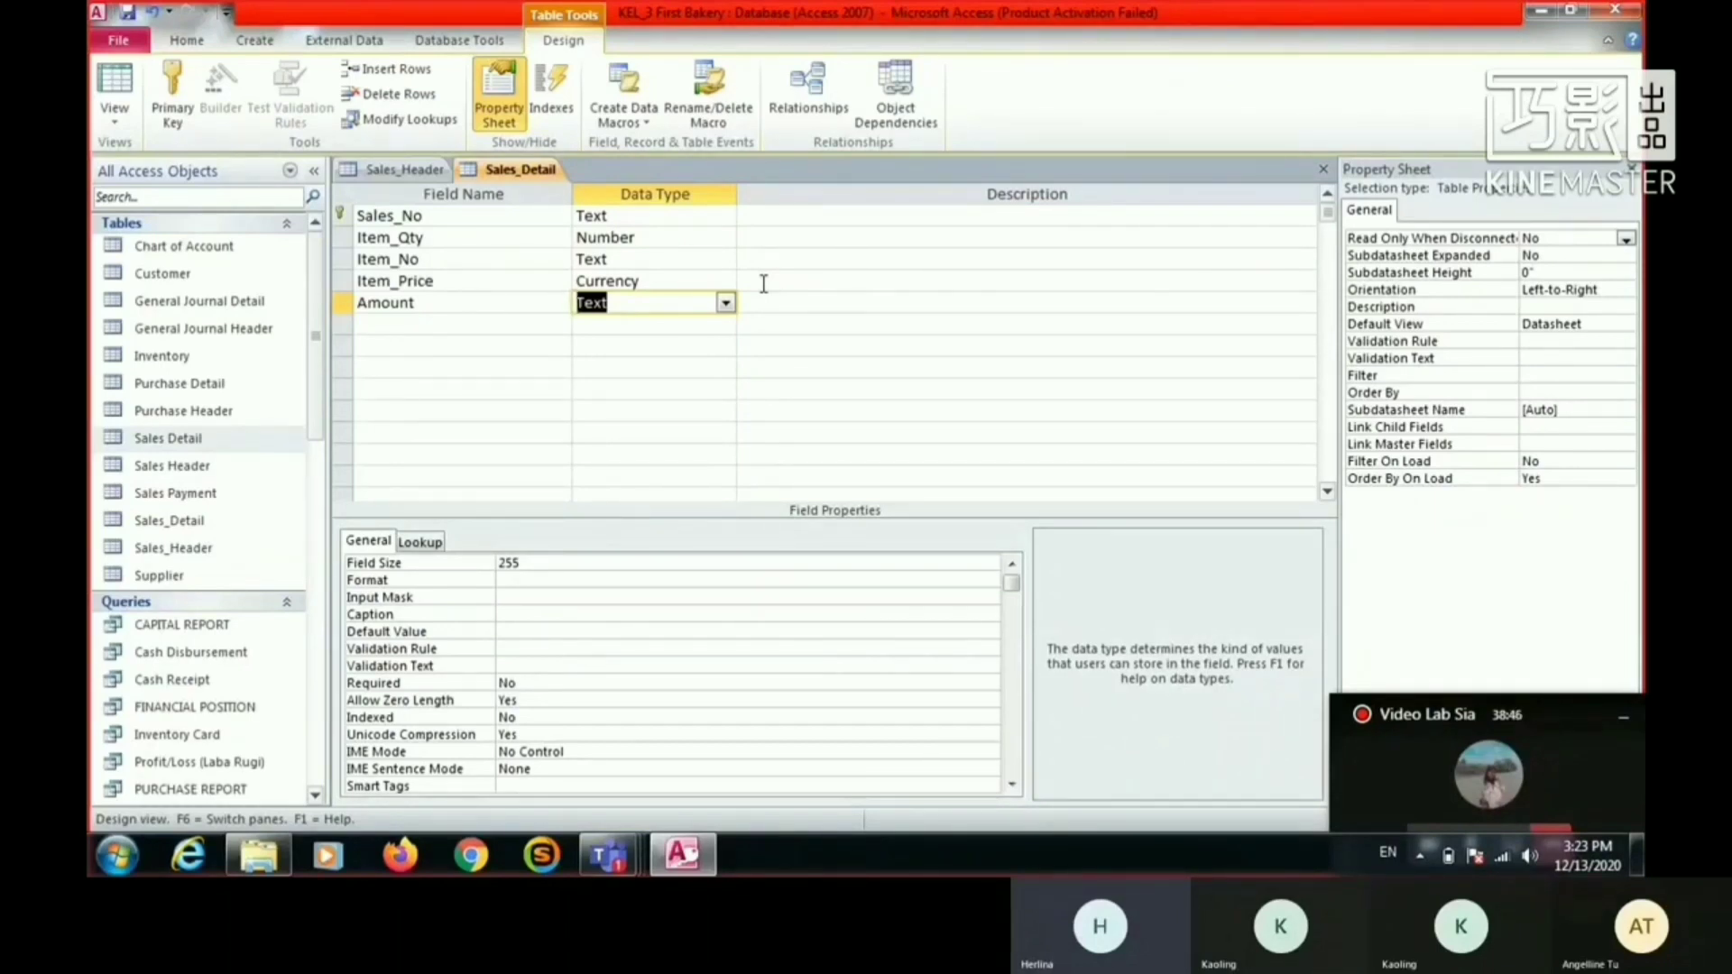
- Make Amount a Calculated field with the expression [Item_Qty]*[Item_Price]
type("ca")
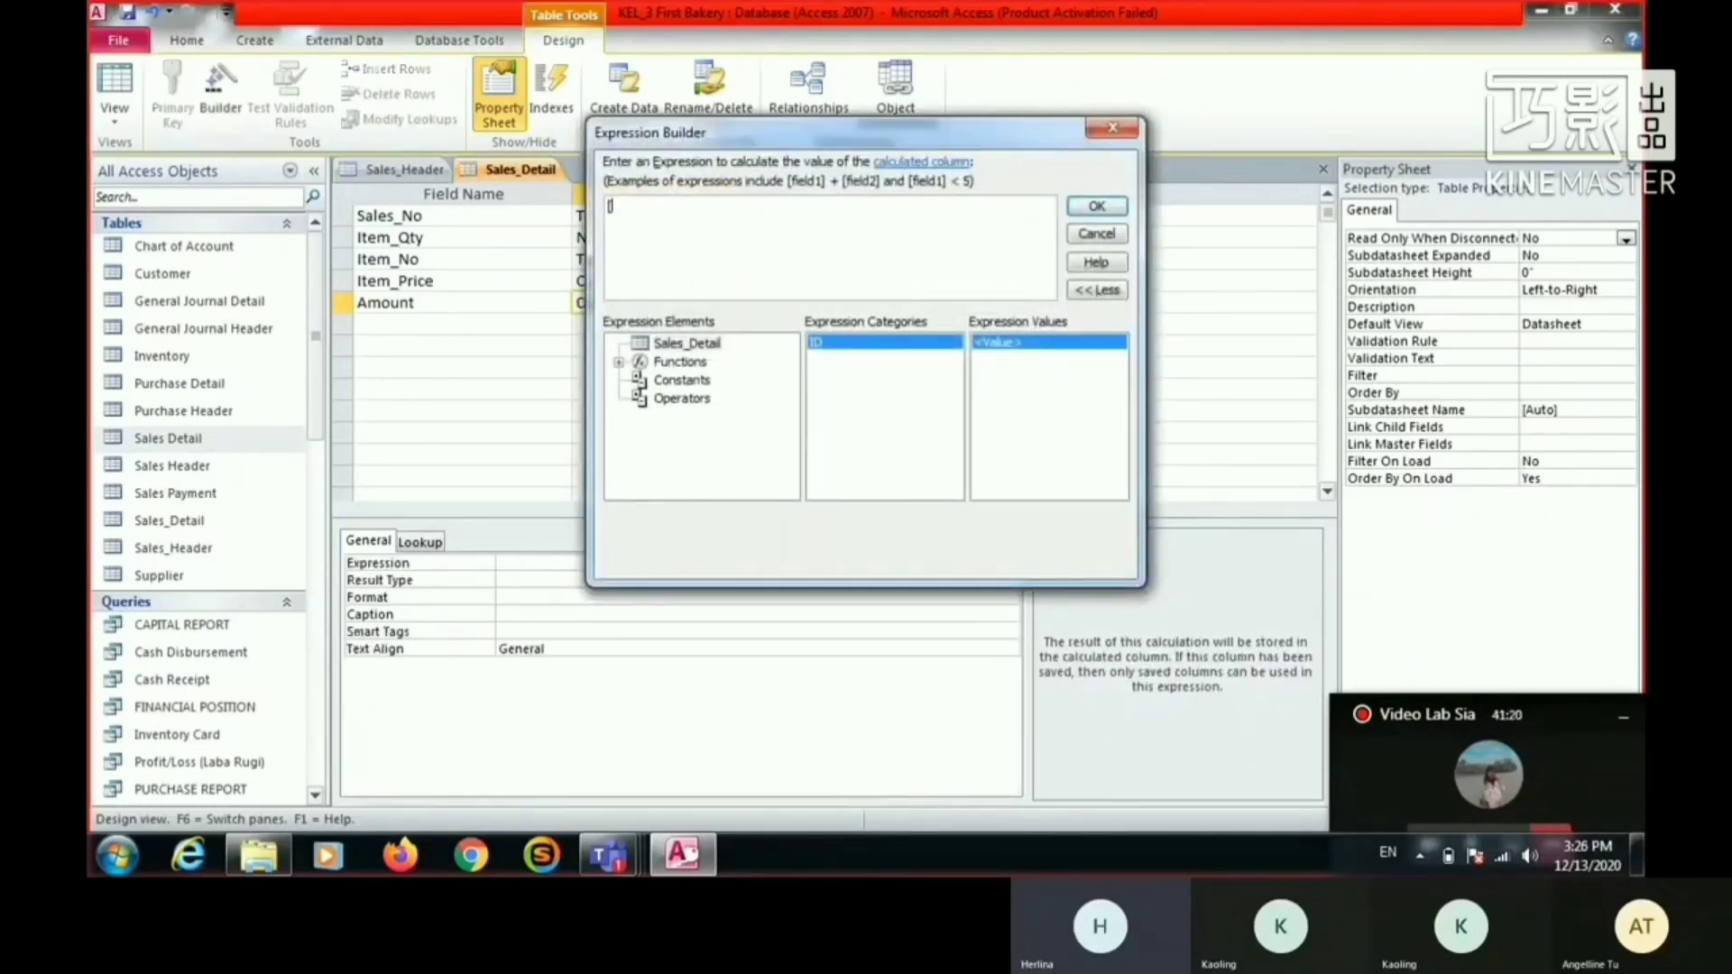
type("Item_Qty]")
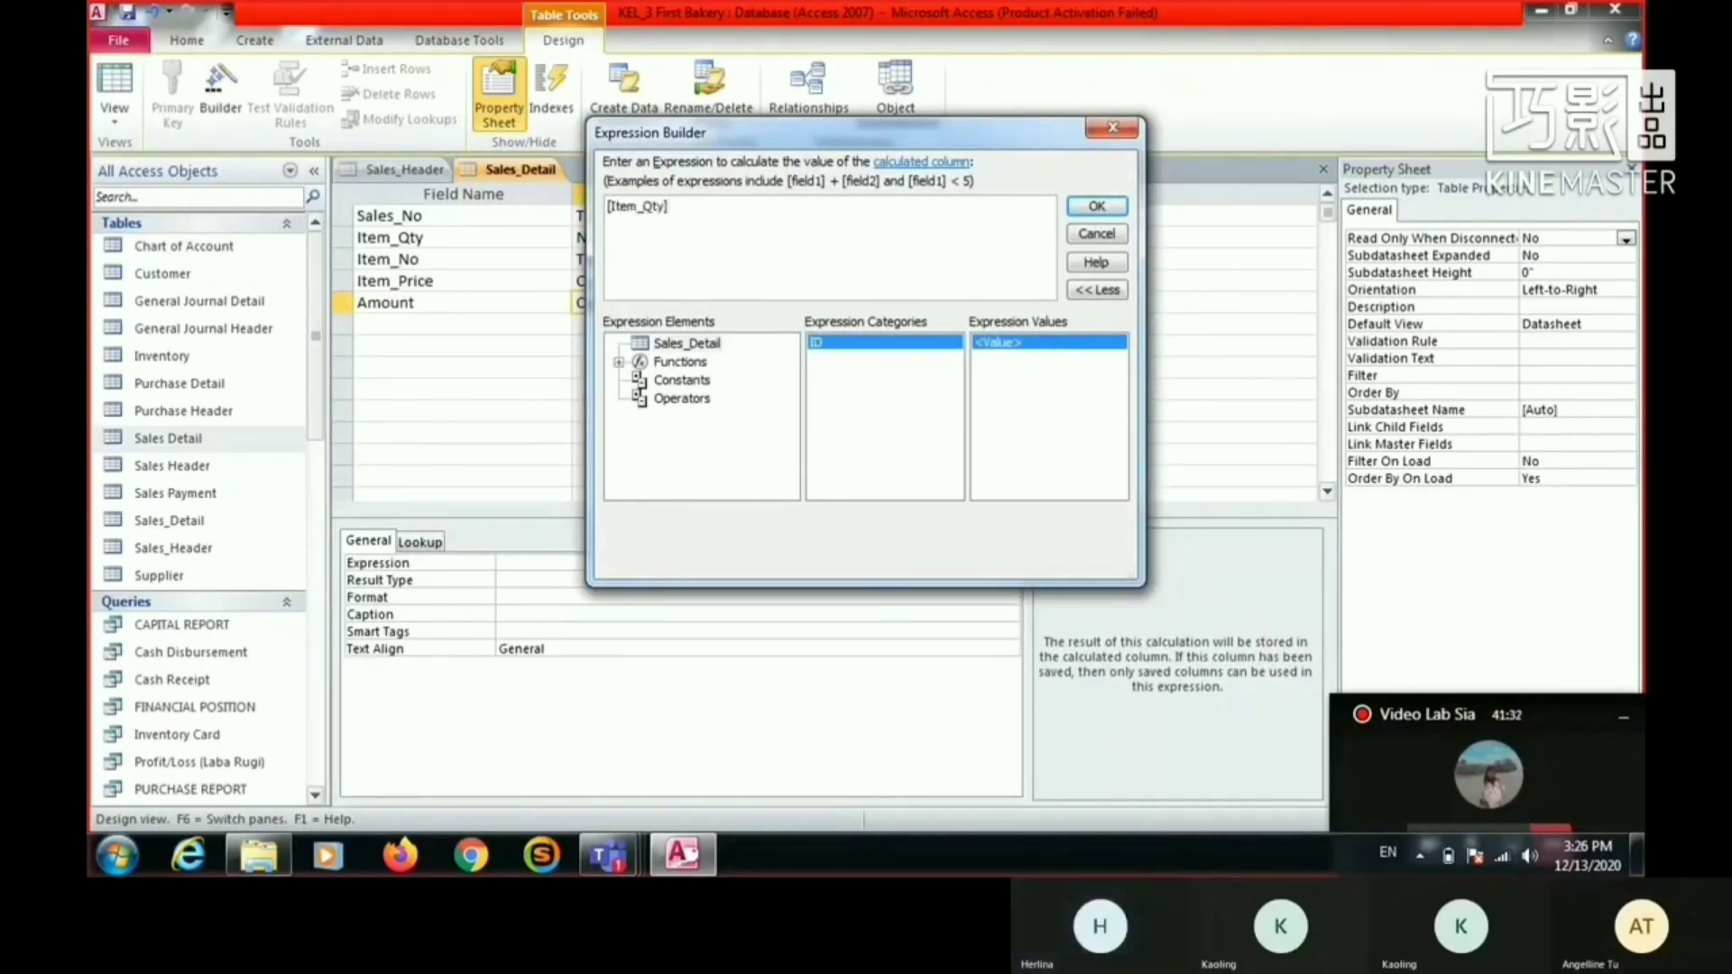
type(" *")
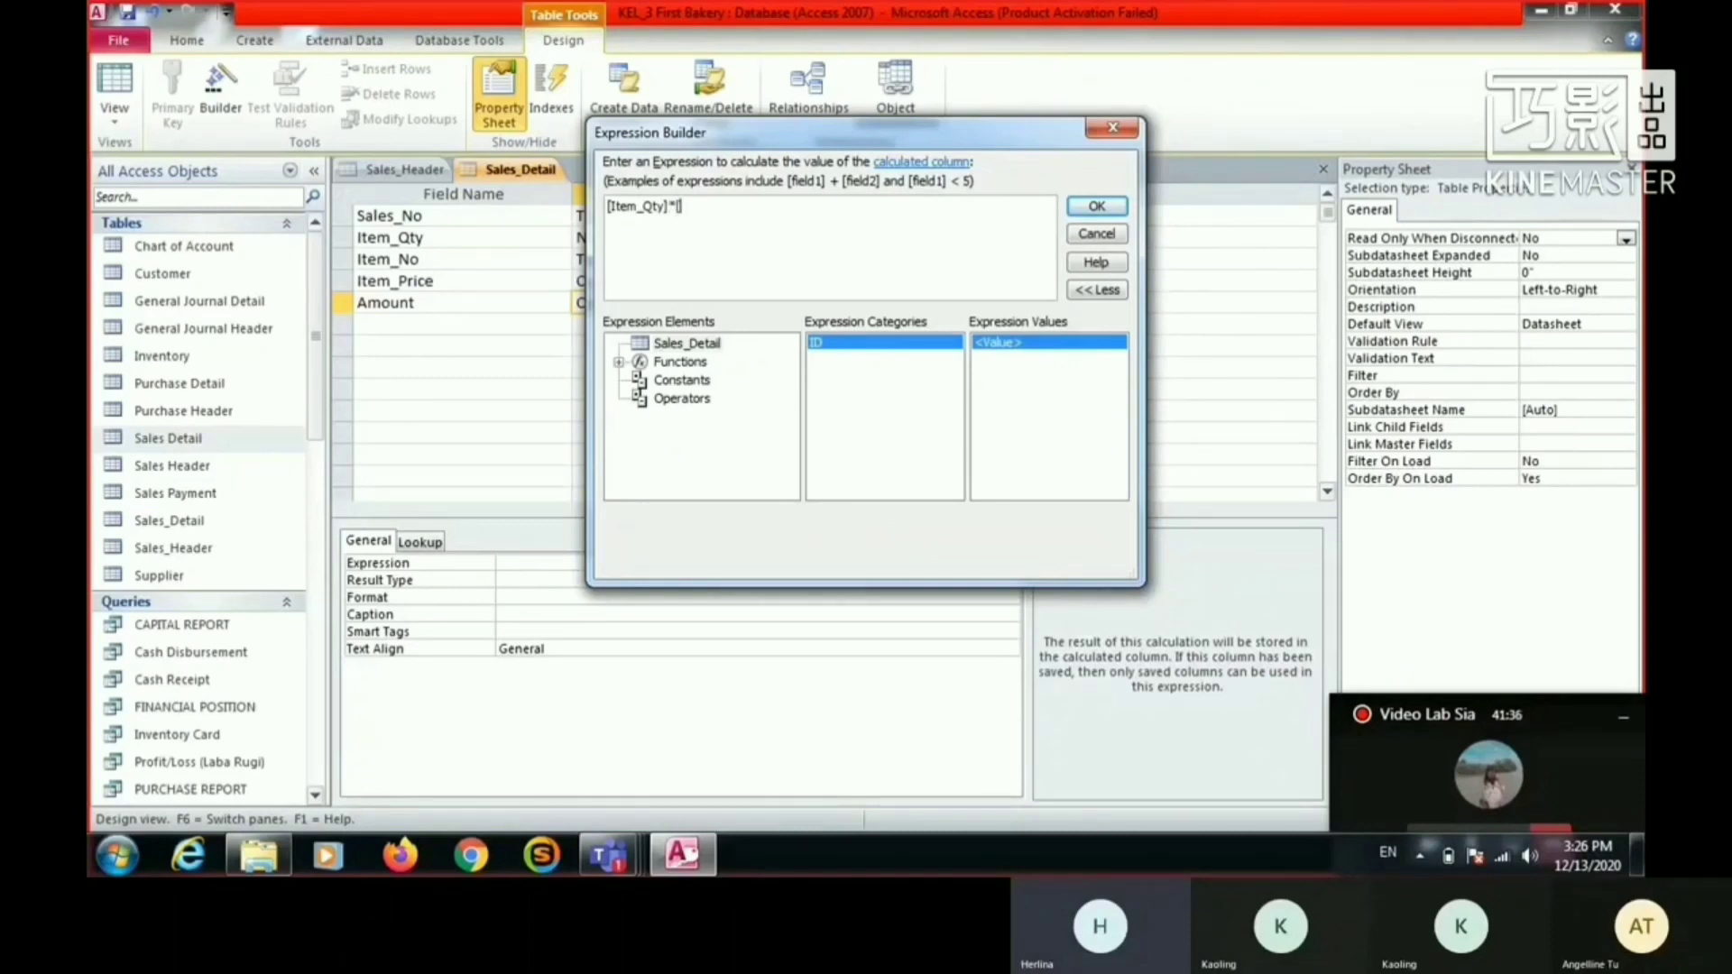
type("[Item_Pri")
type("ce")
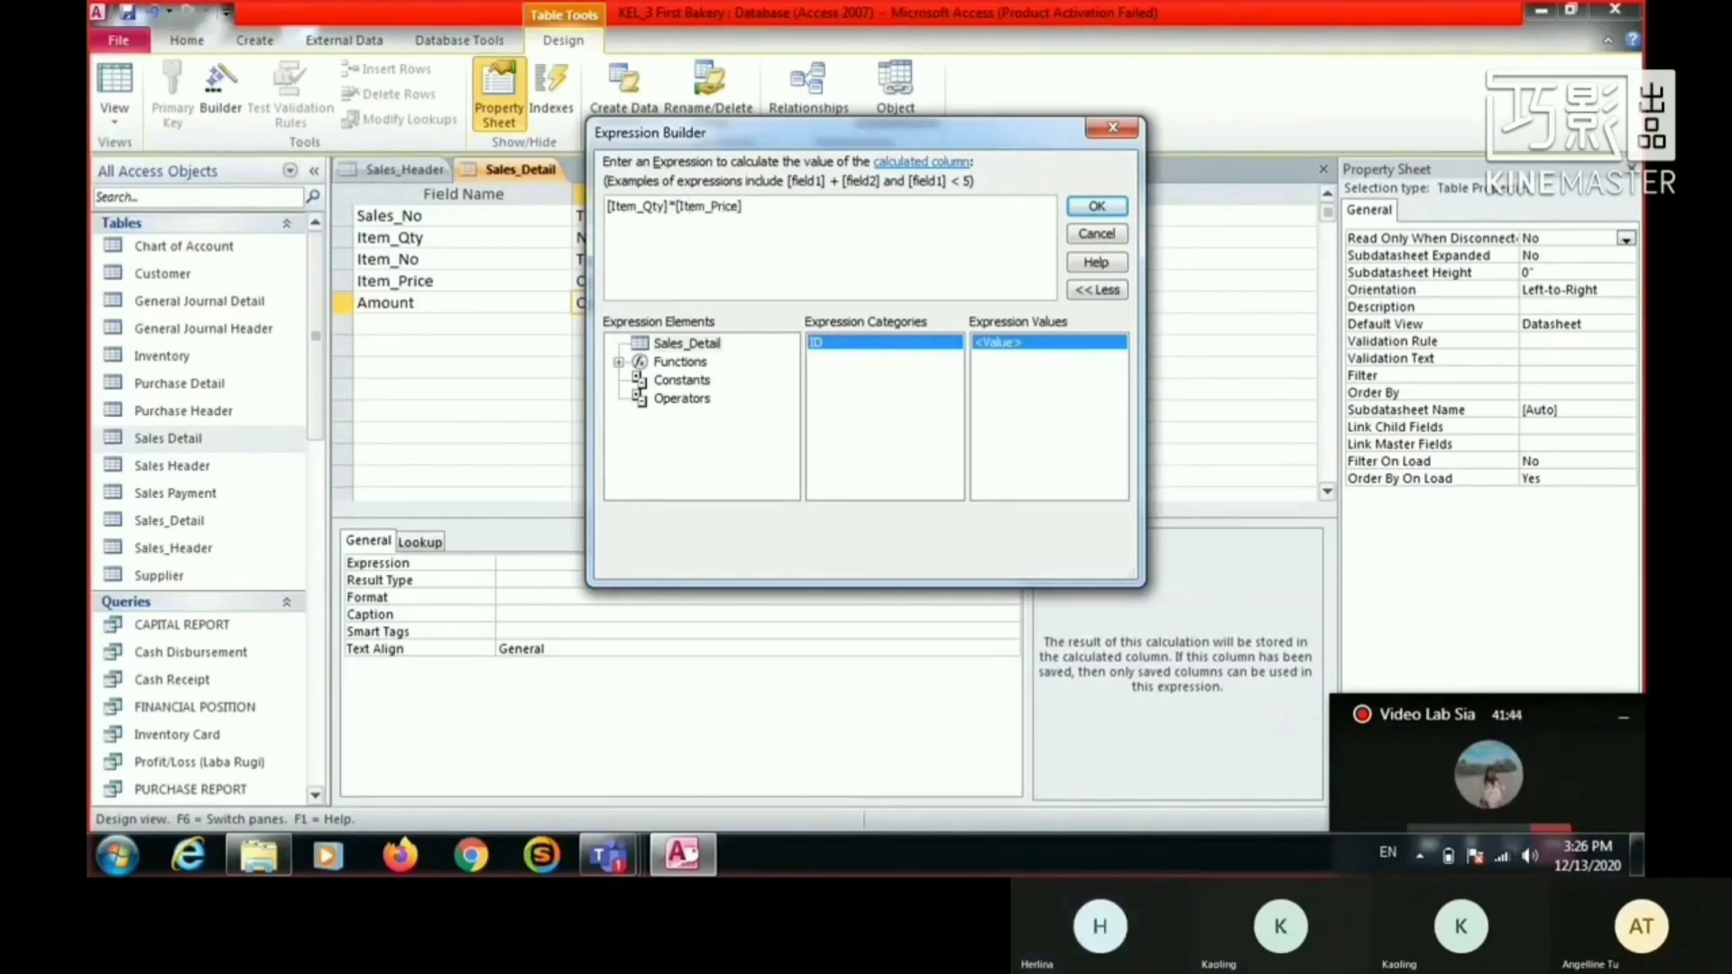
left_click(1096, 206)
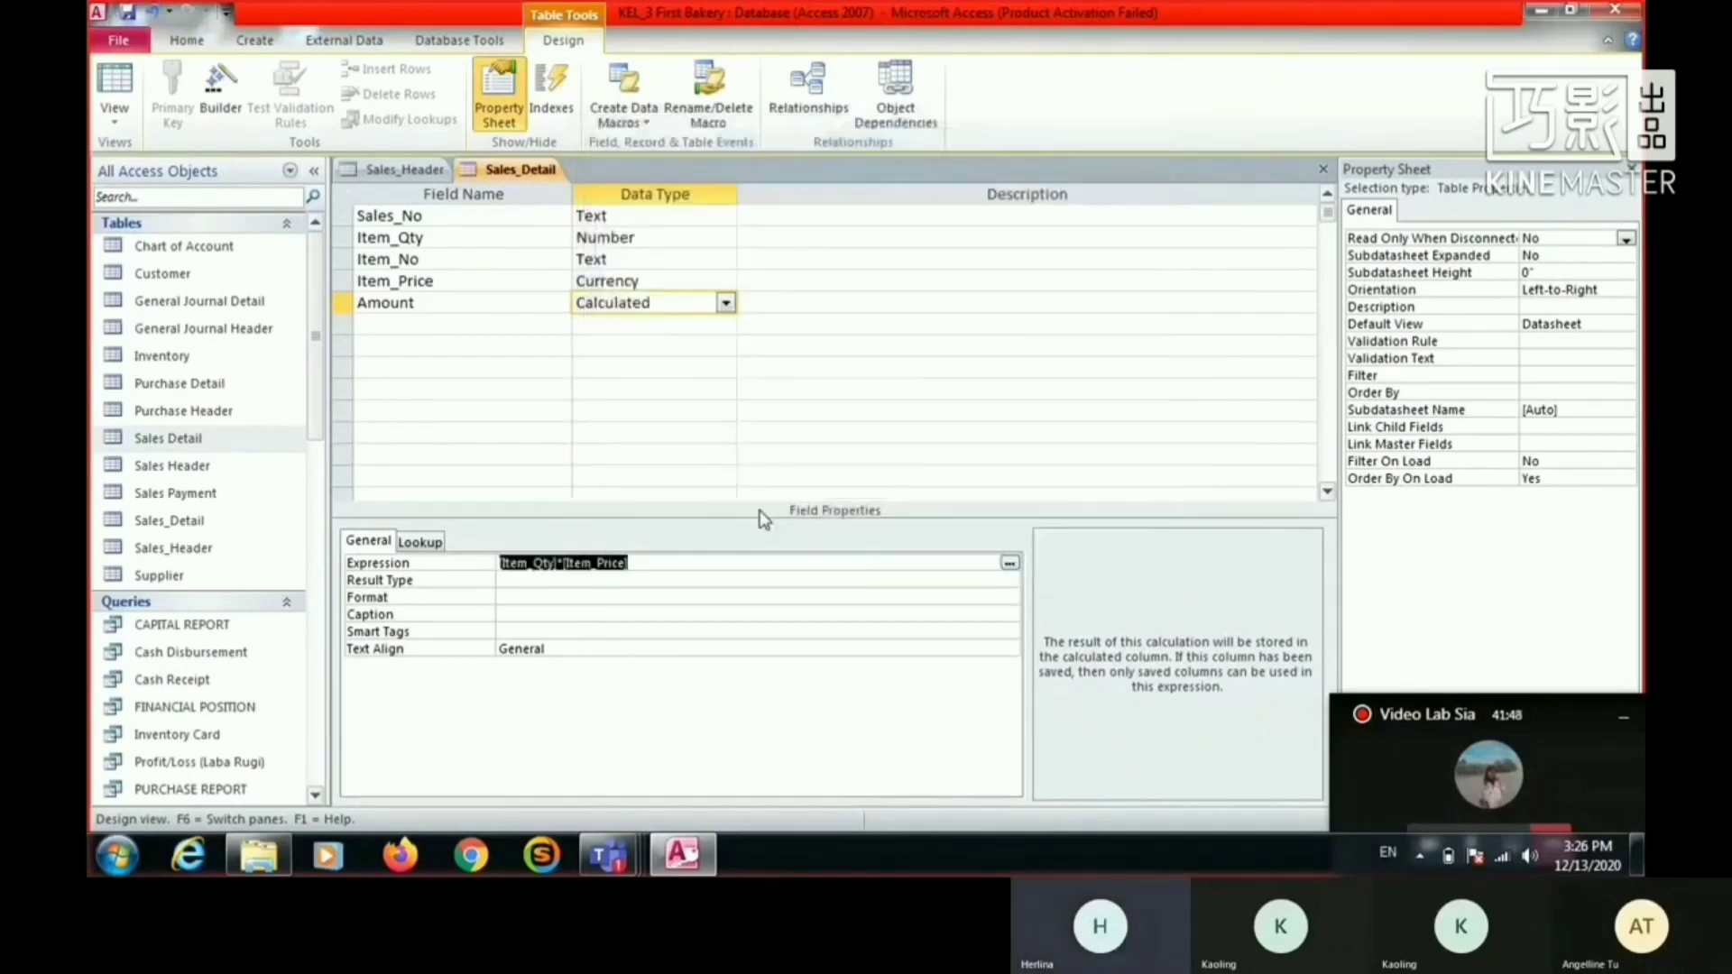
- Check the expression of the Amount field and save the Sales_Detail table design
left_click(699, 457)
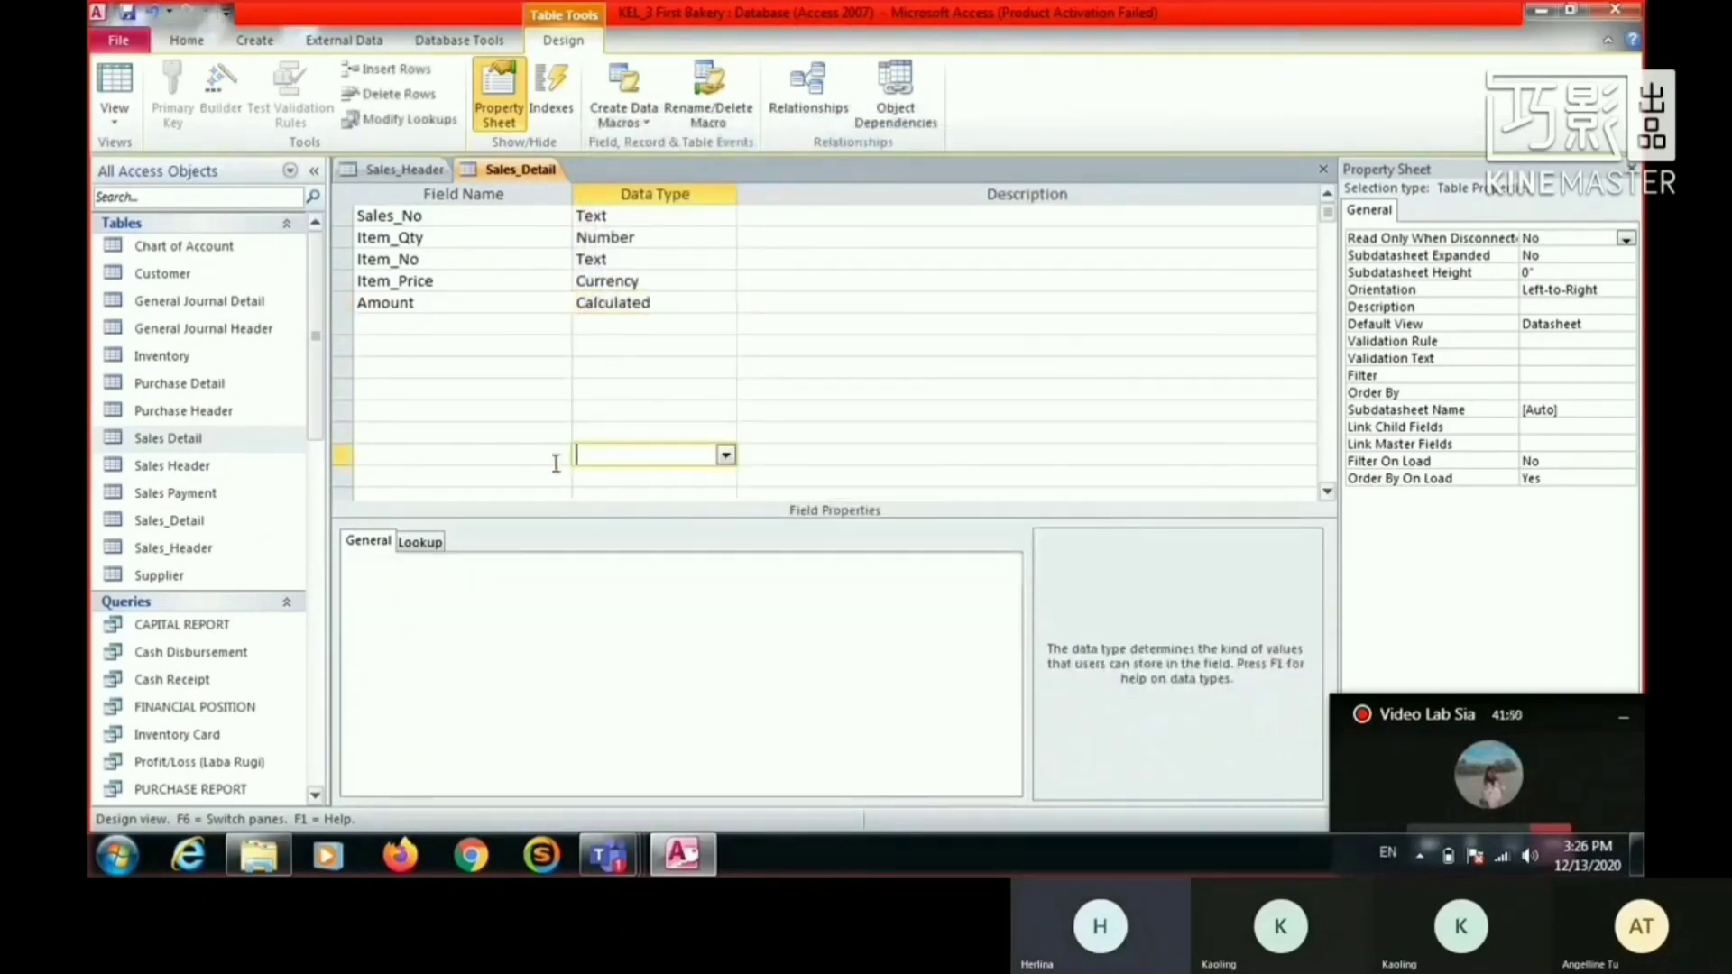
left_click(609, 305)
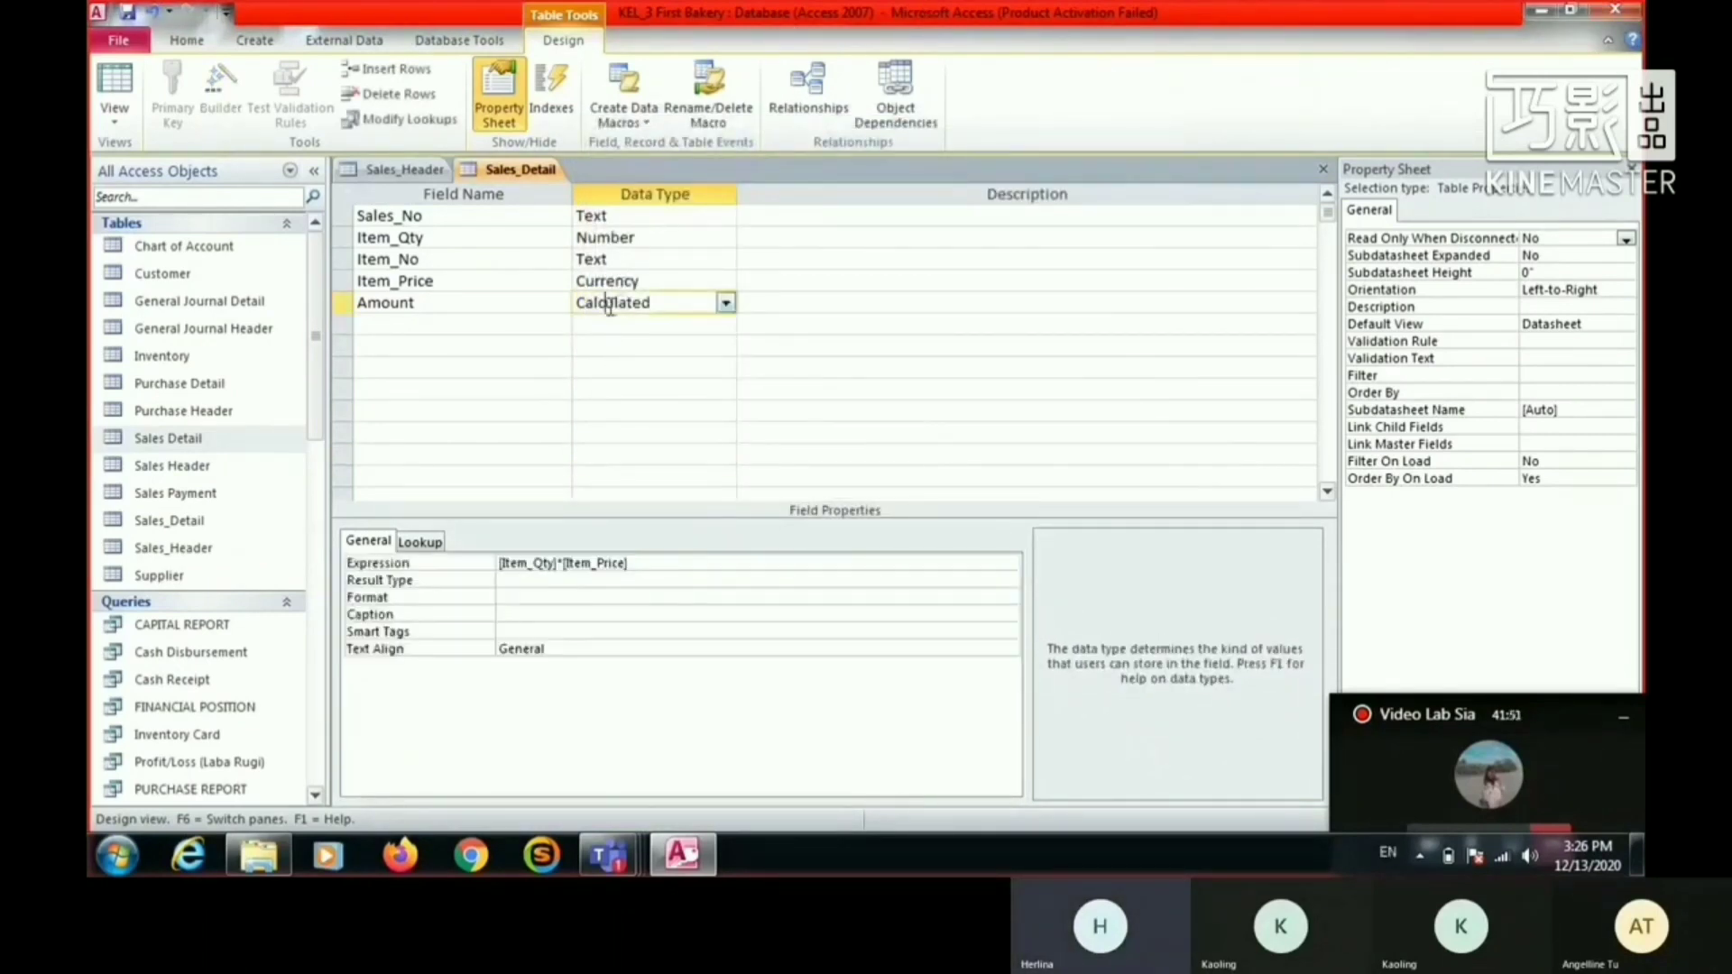
right_click(529, 172)
left_click(581, 188)
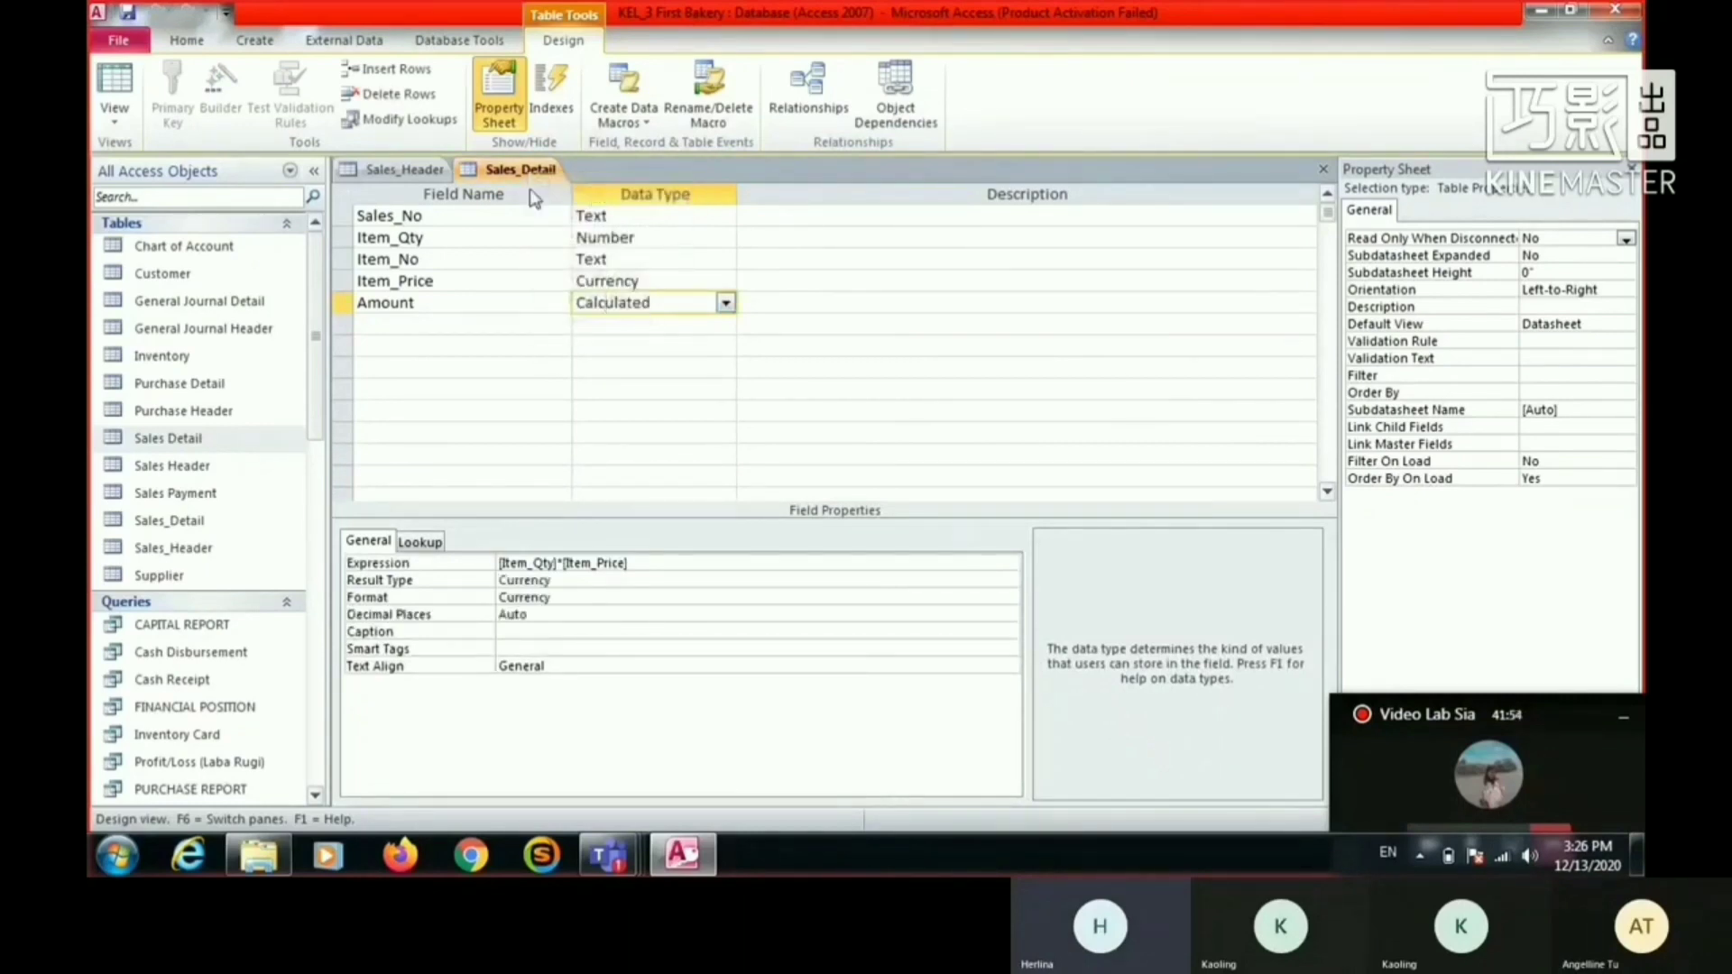
- View the Sales_Detail and Sales_Header tables in Datasheet View
left_click(406, 171)
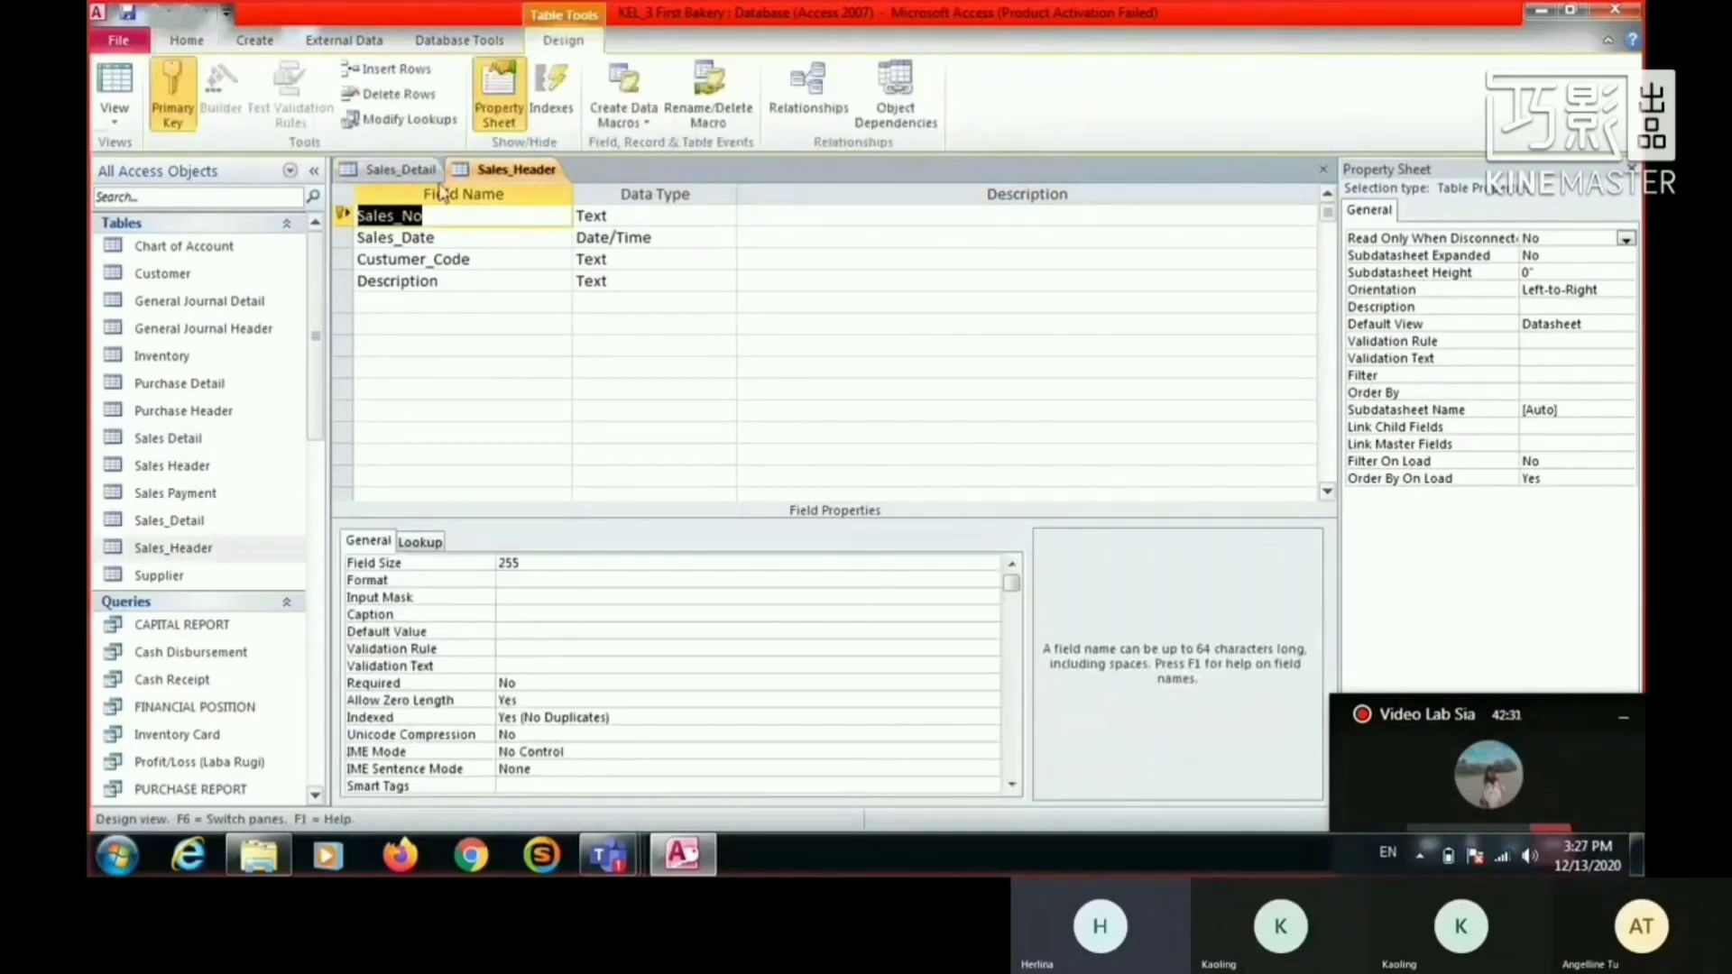
left_click(399, 170)
left_click(117, 90)
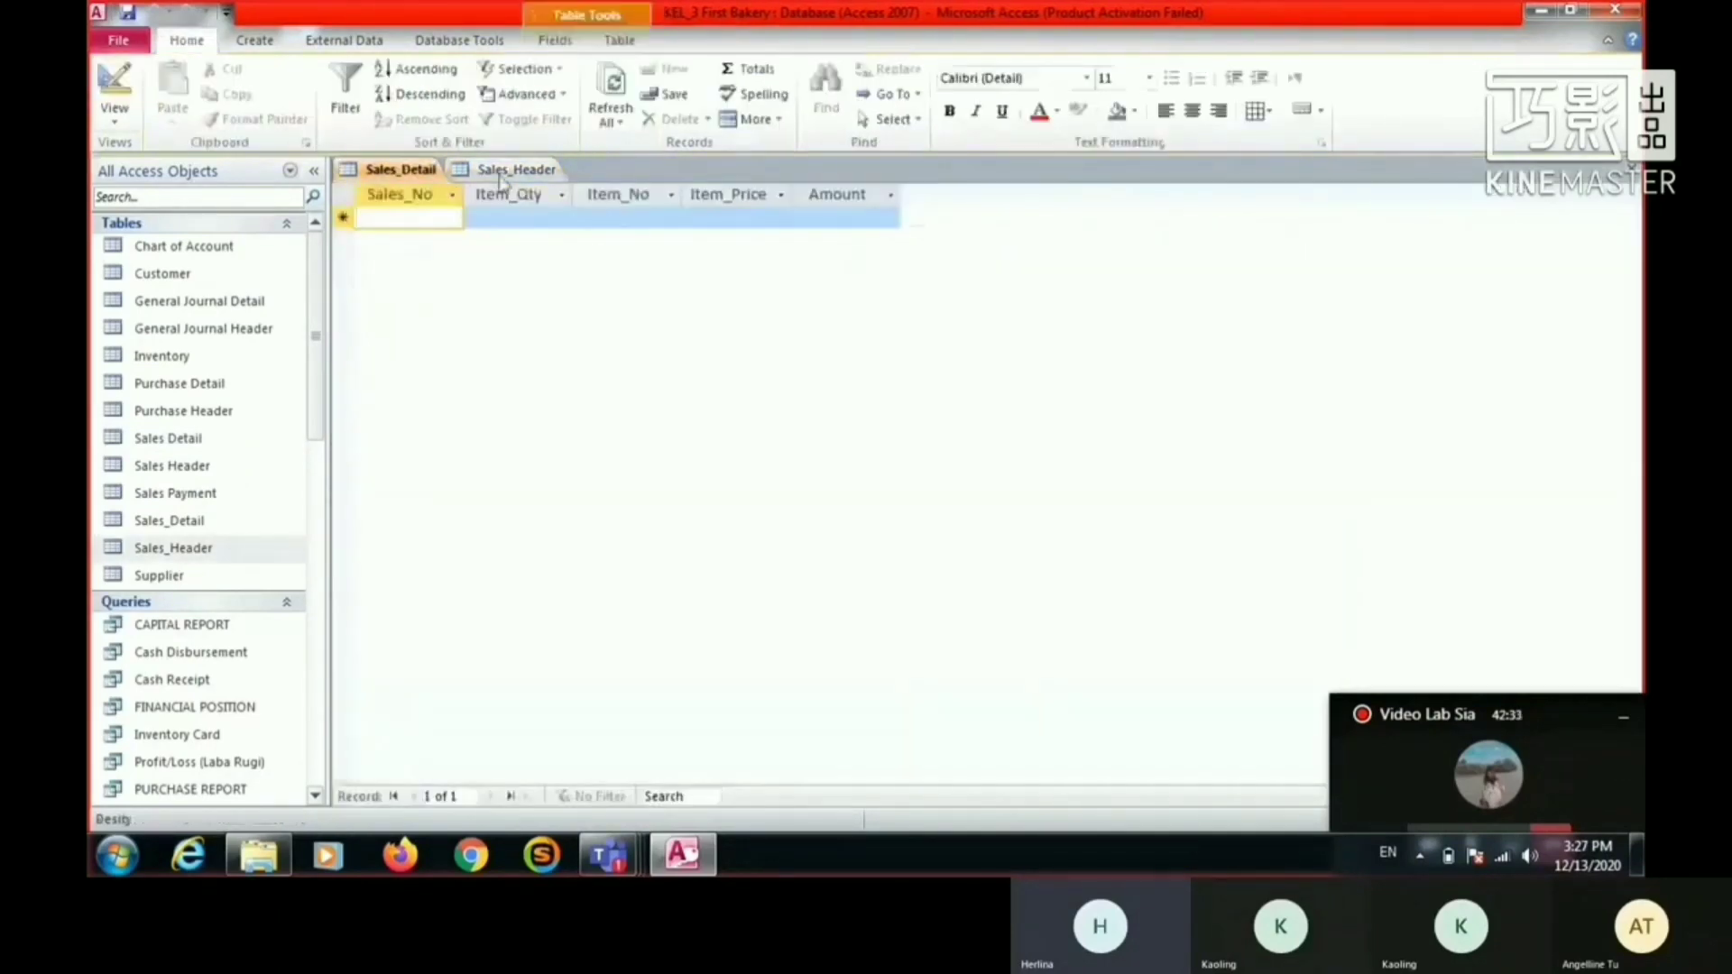
left_click(502, 173)
left_click(116, 89)
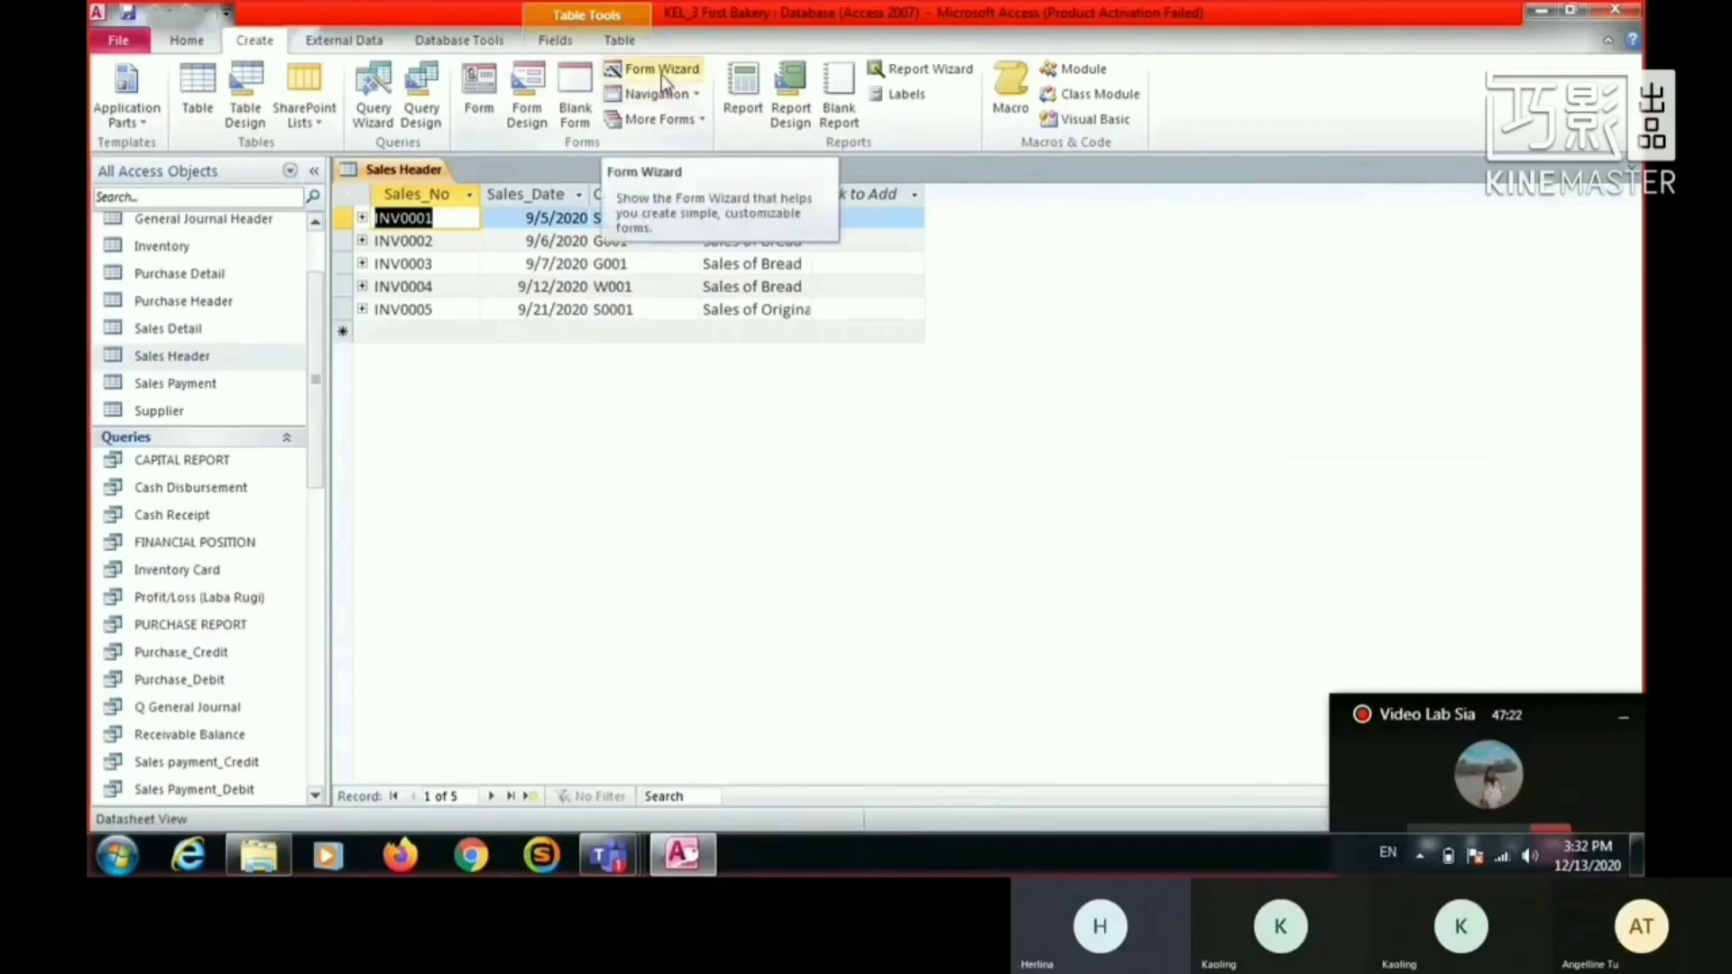
- Start a Form Wizard form on the Sales Header table with all its fields and the Columnar layout
left_click(662, 75)
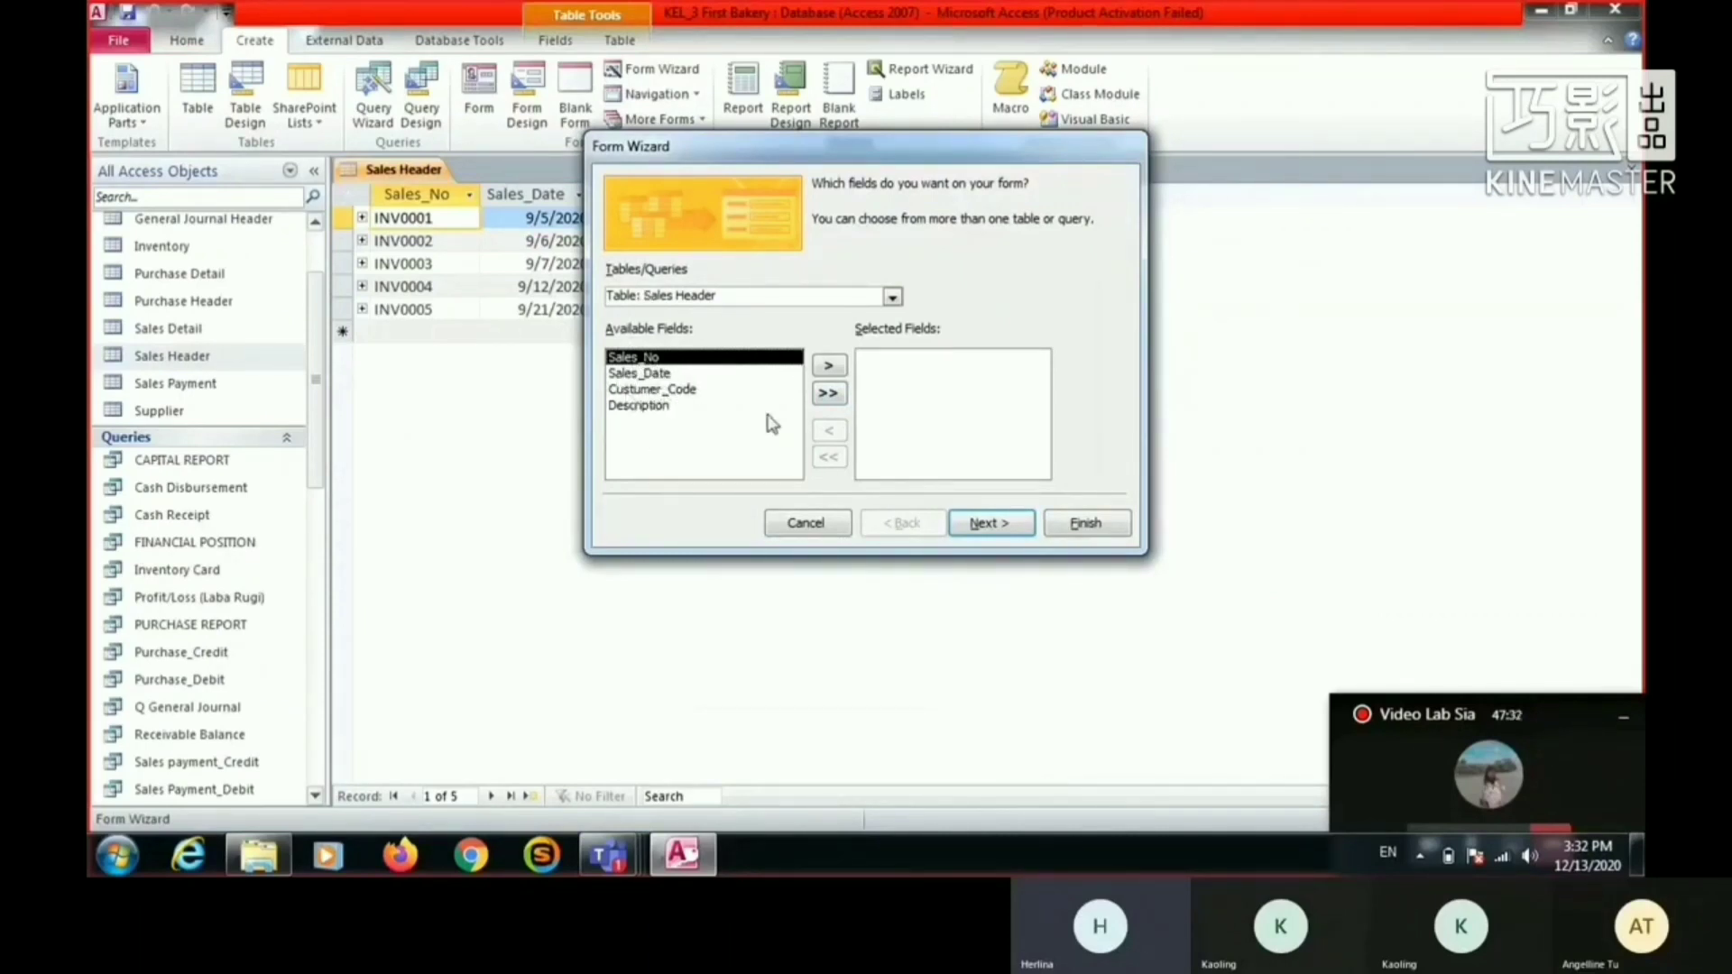
left_click(828, 394)
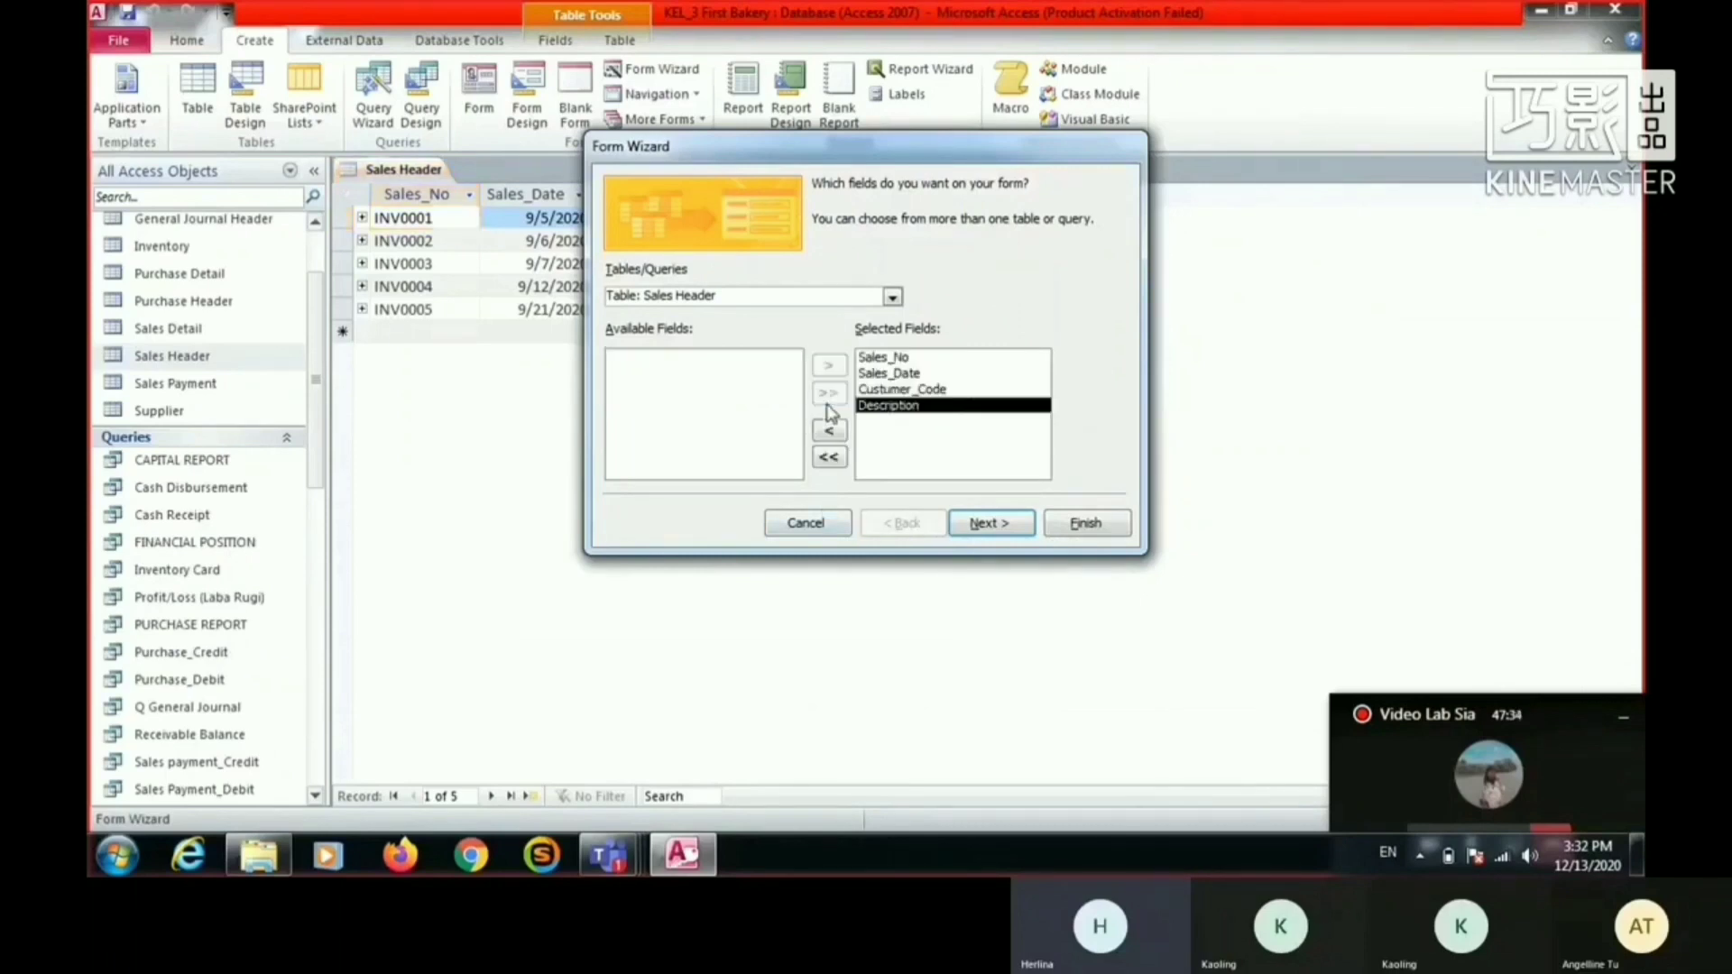
left_click(992, 524)
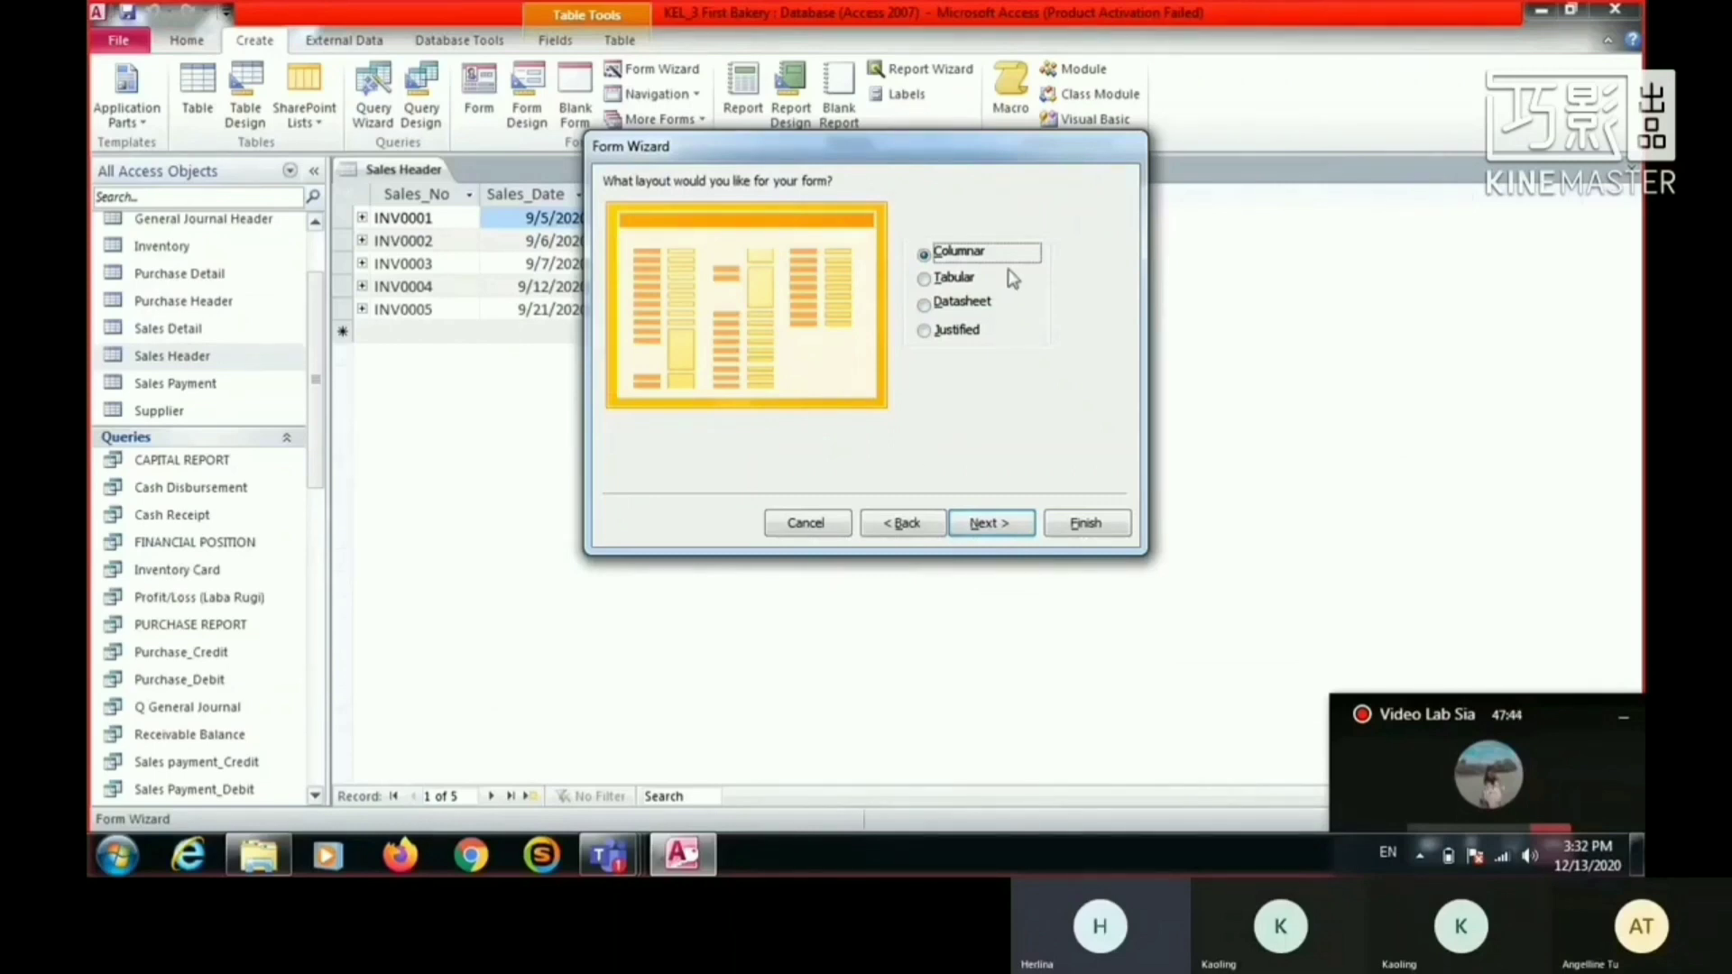
left_click(1013, 526)
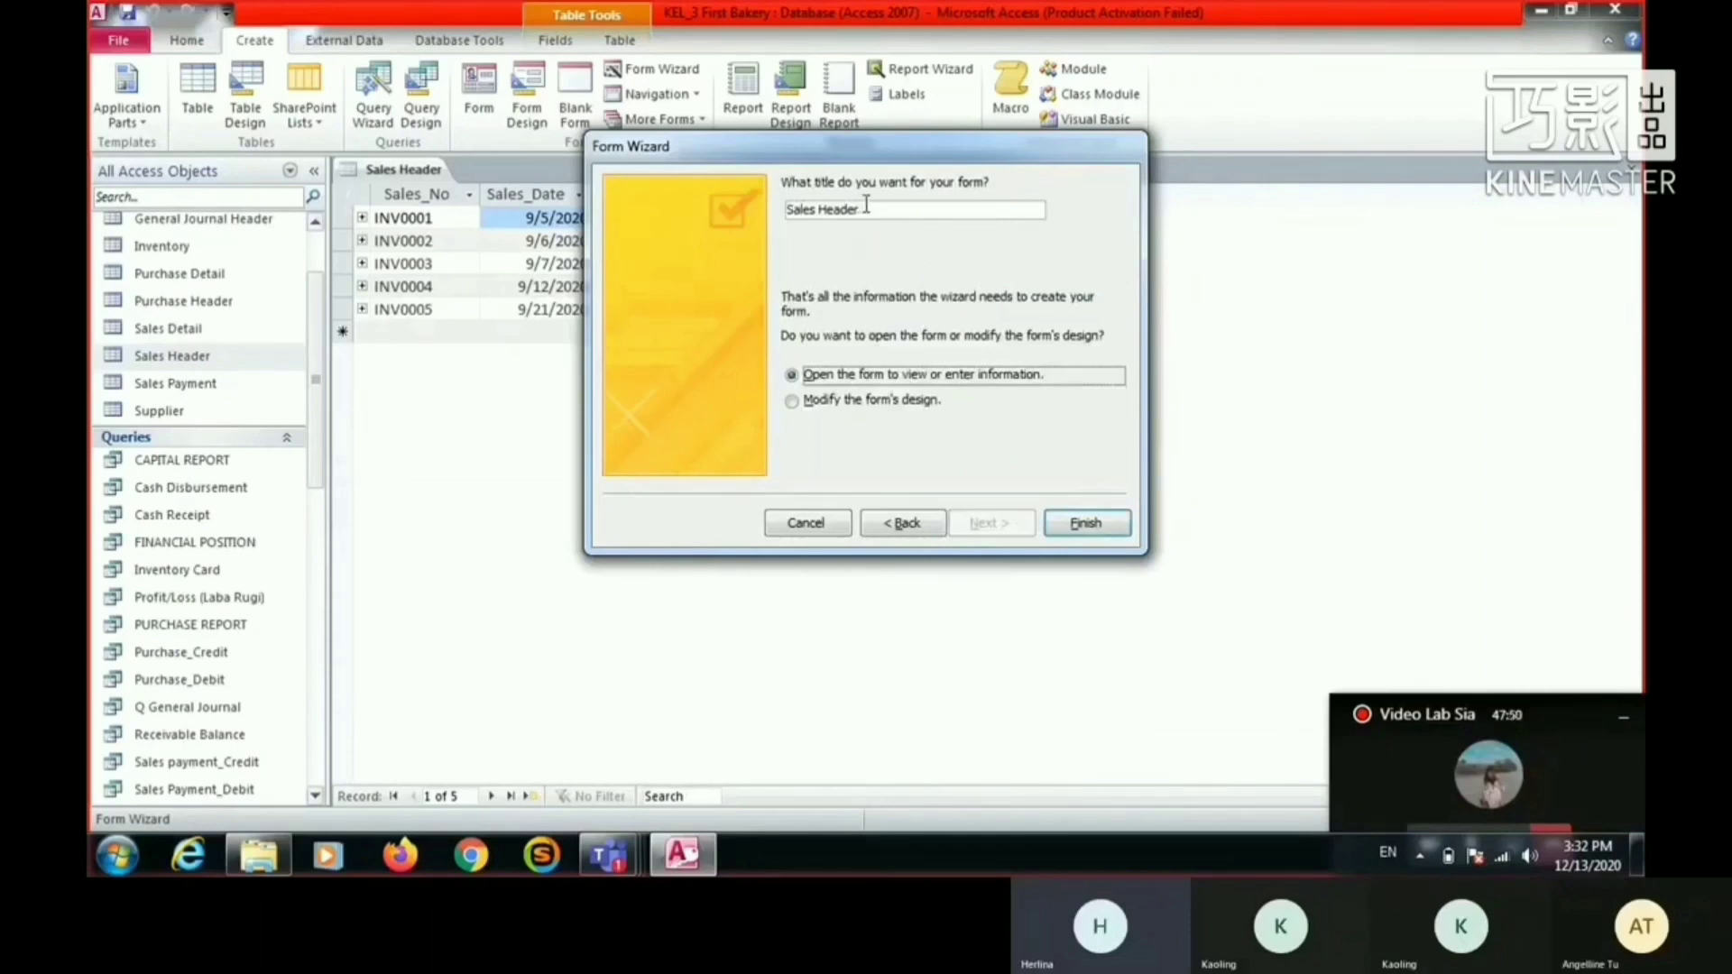
- Keep Sales Header as the form title and finish the wizard with the option to modify the form's design
left_click_drag(863, 212, 766, 214)
left_click(896, 216)
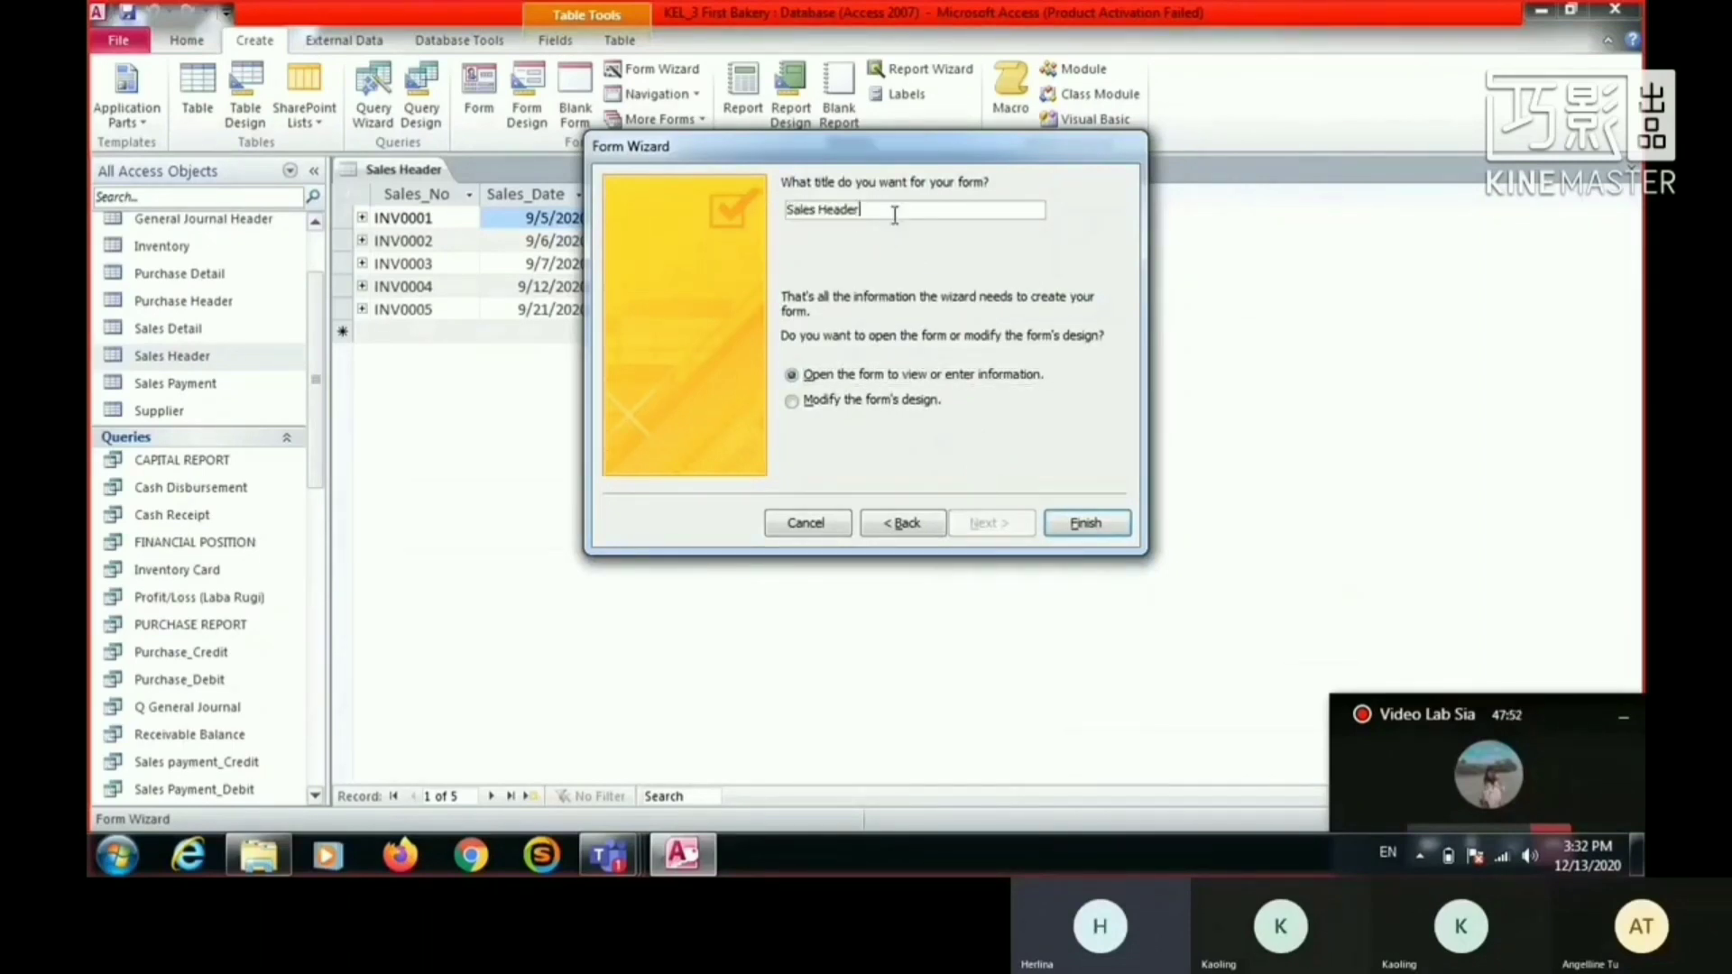
left_click(798, 408)
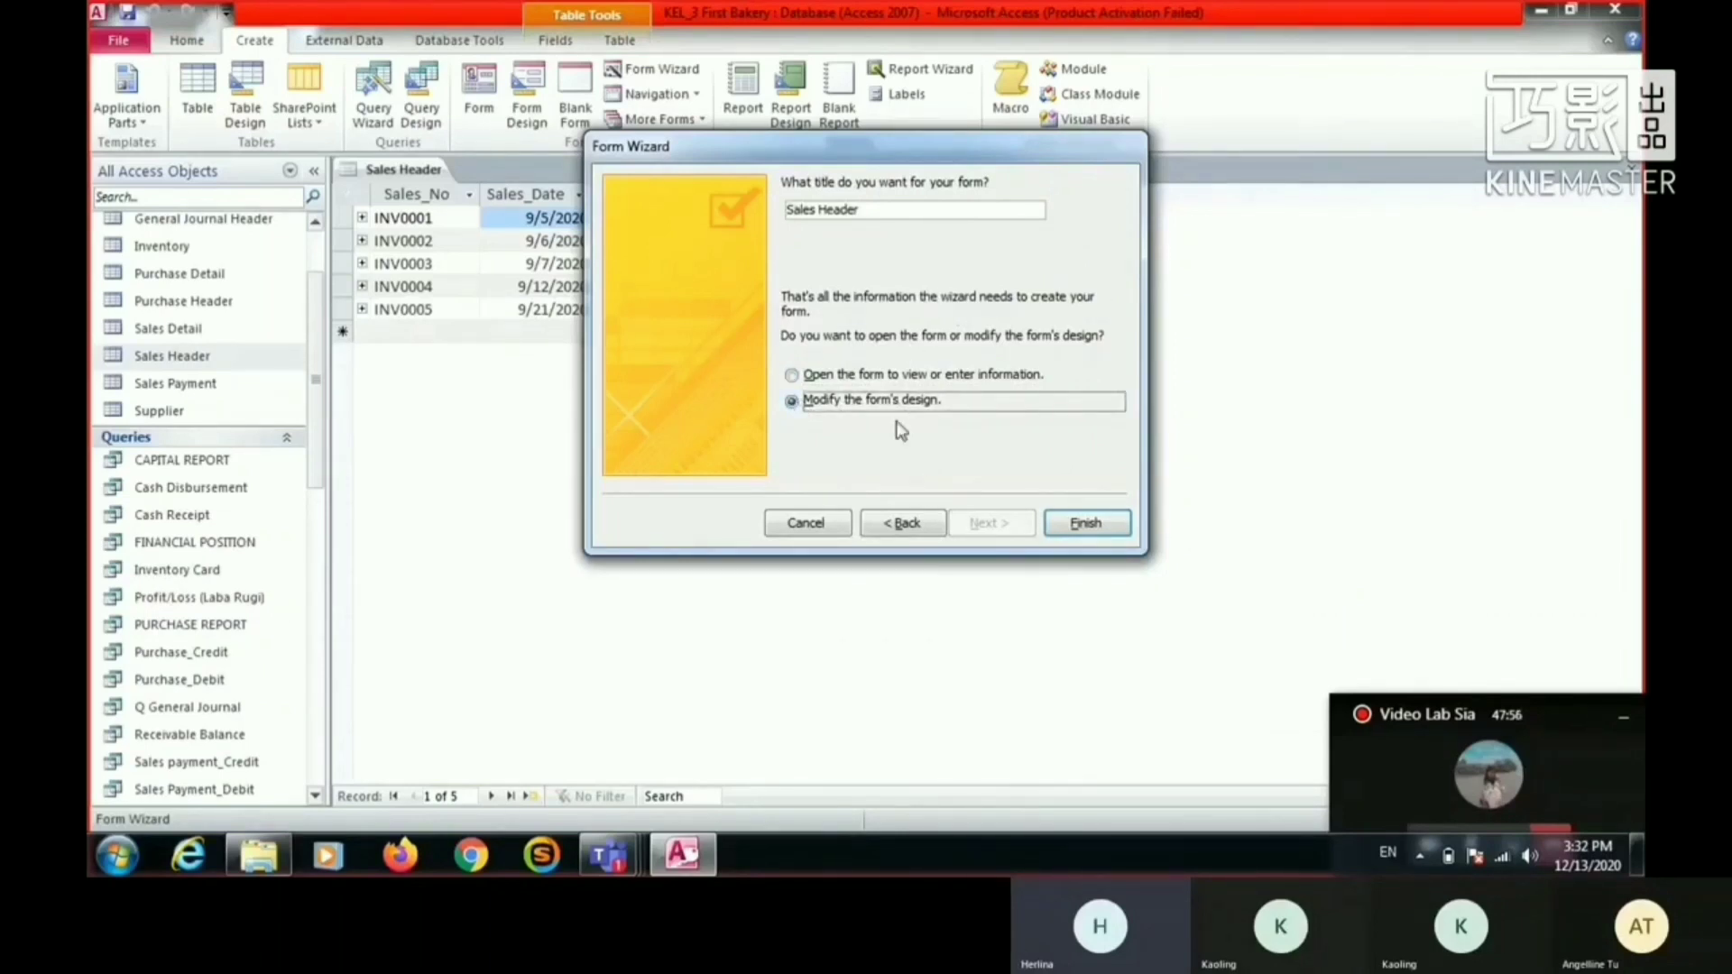
left_click(1113, 525)
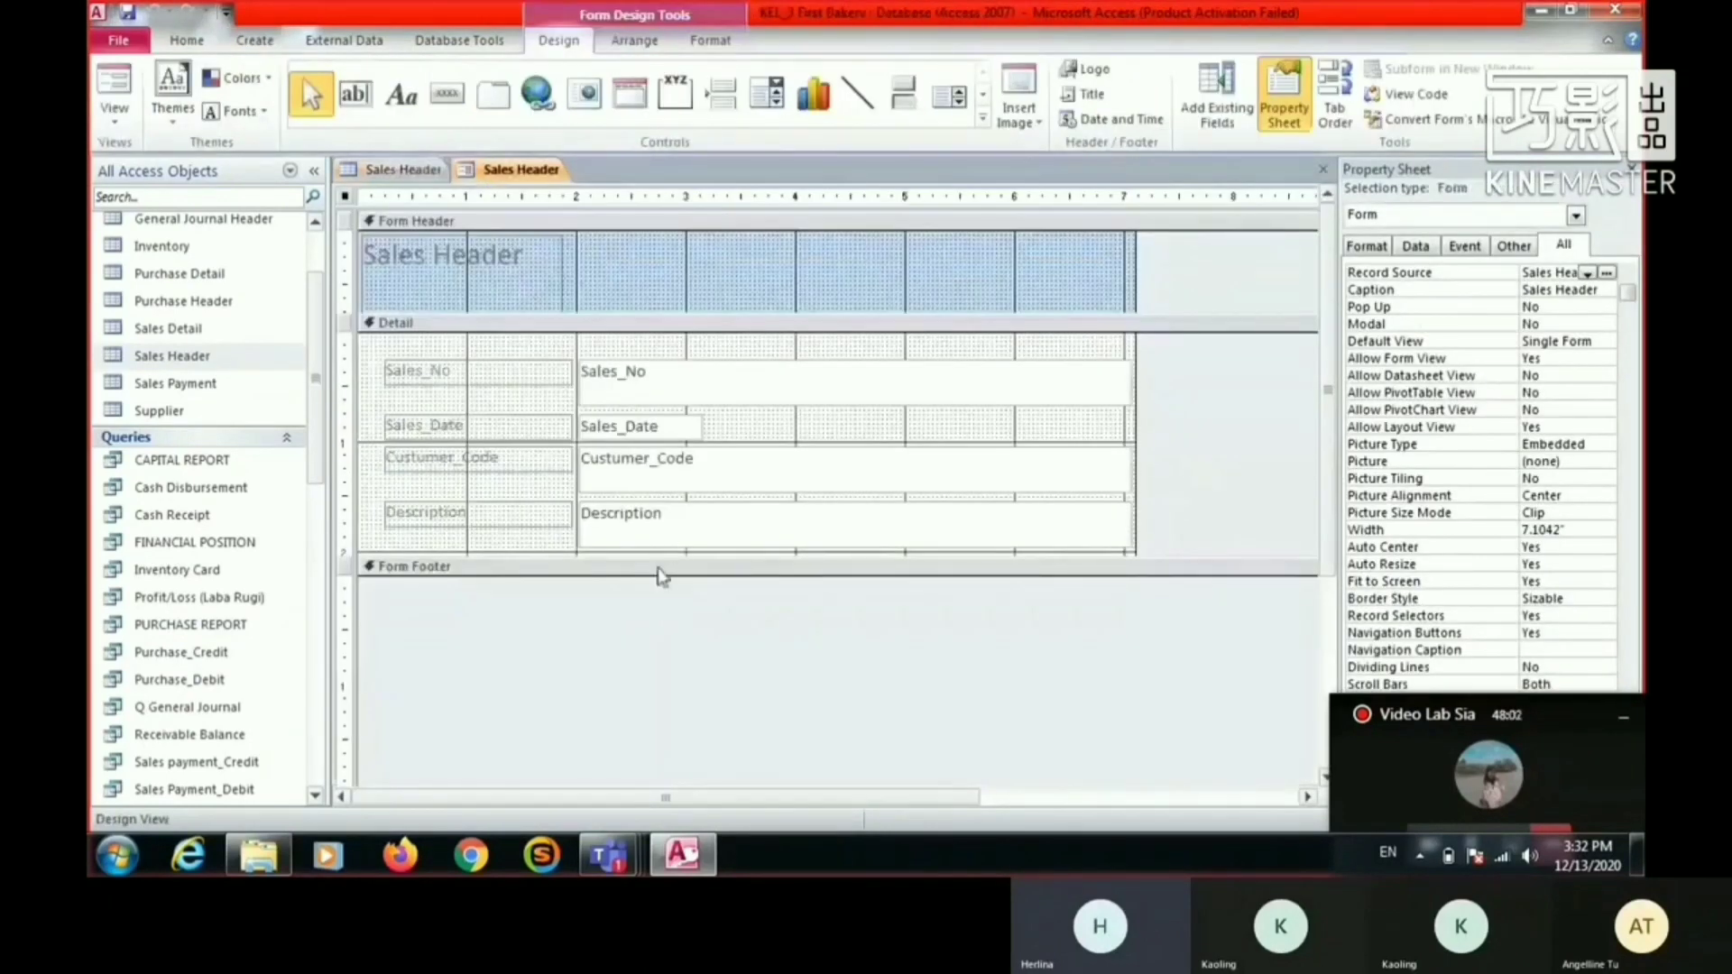
- Extend the form's Detail section downward to more than 4 inches tall, leaving empty space below the Description field
left_click(670, 555)
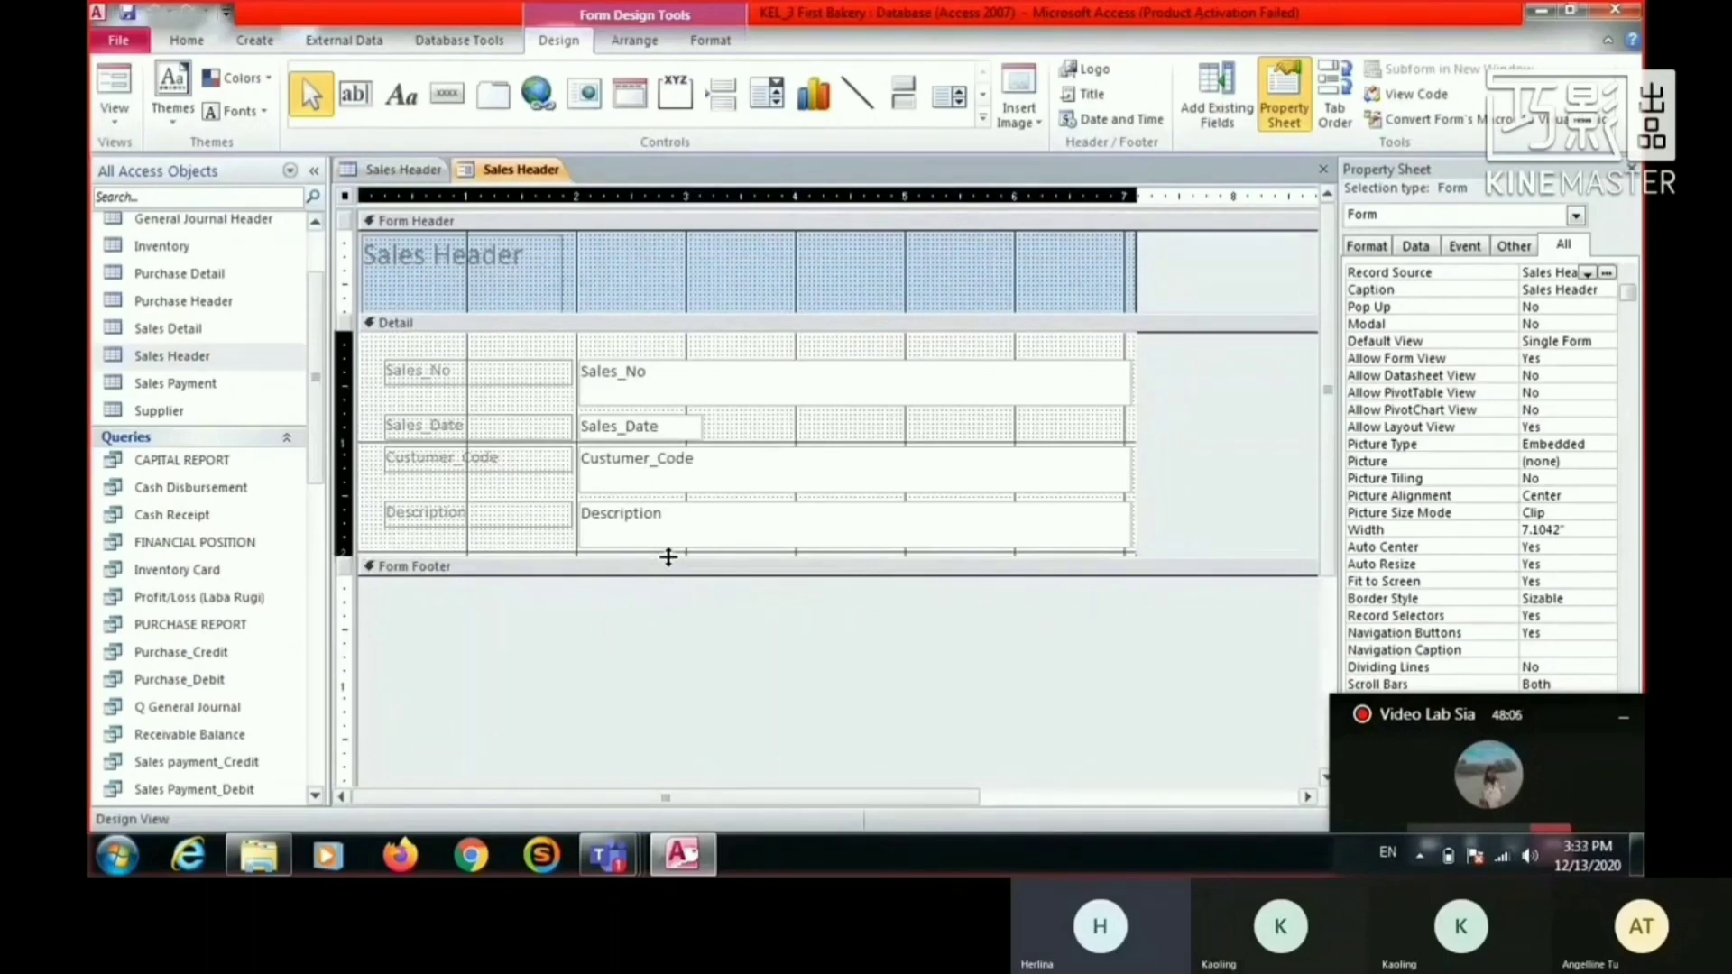
left_click_drag(668, 557, 626, 795)
scroll(739, 501, "up", 3)
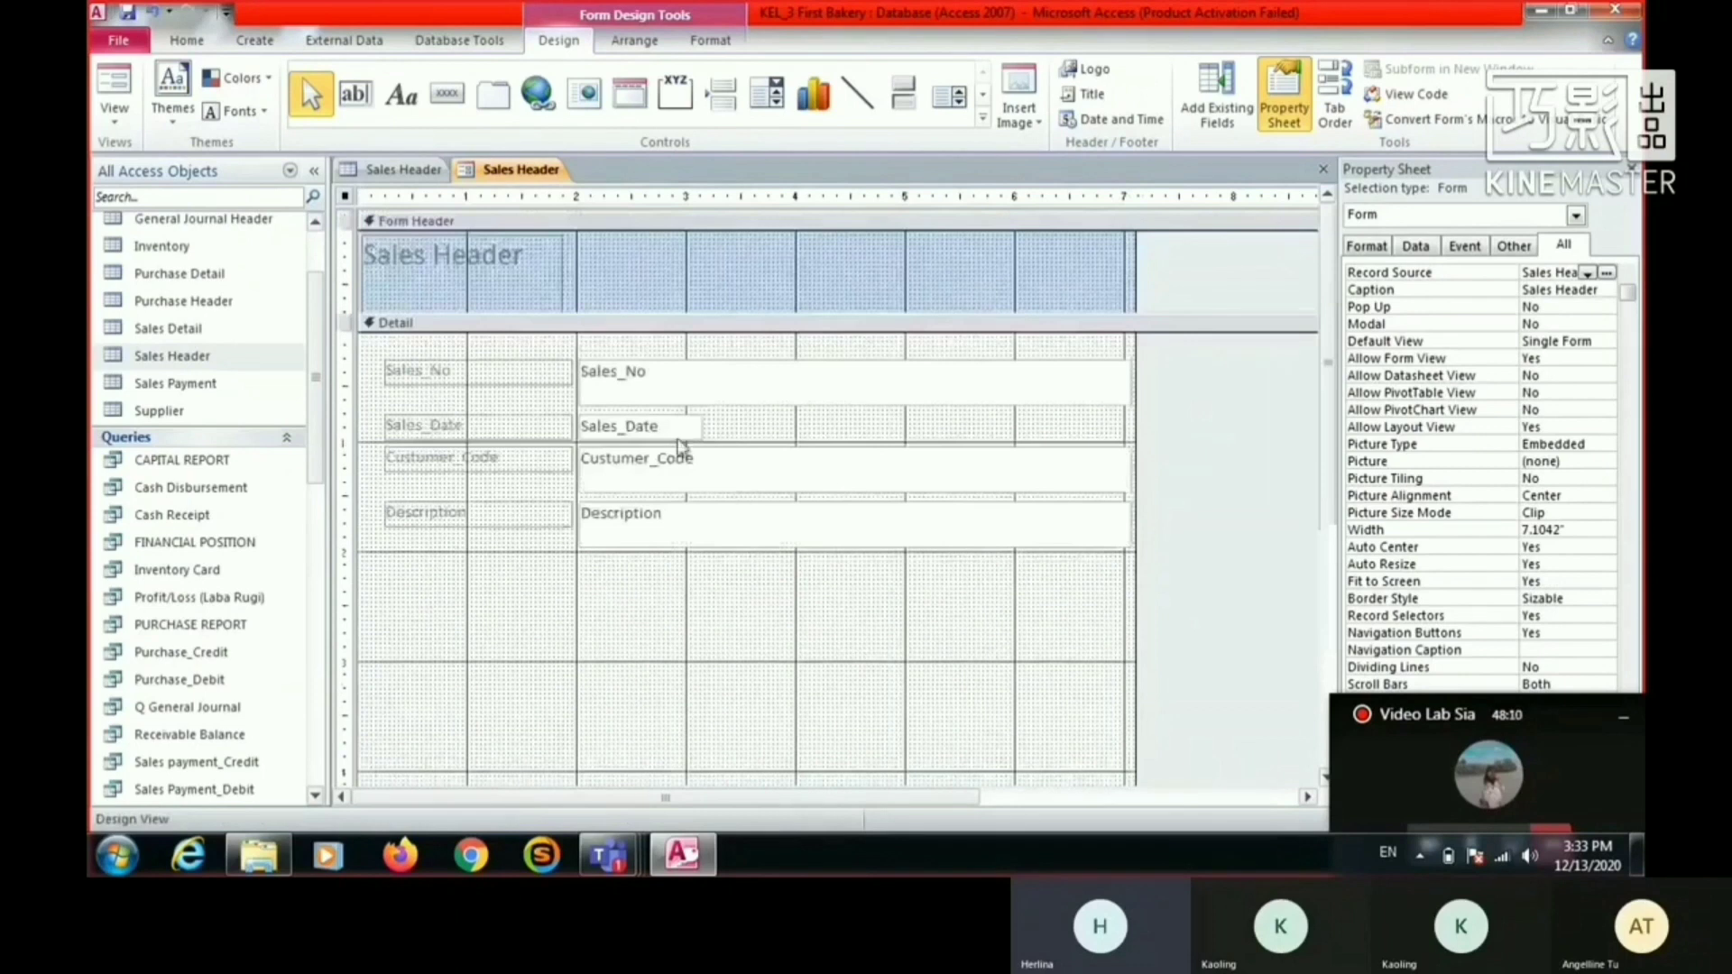
- Shrink the Sales_No, Custumer_Code and Description text boxes to about 2.98 inches wide and 0.25 inches high
left_click(705, 389)
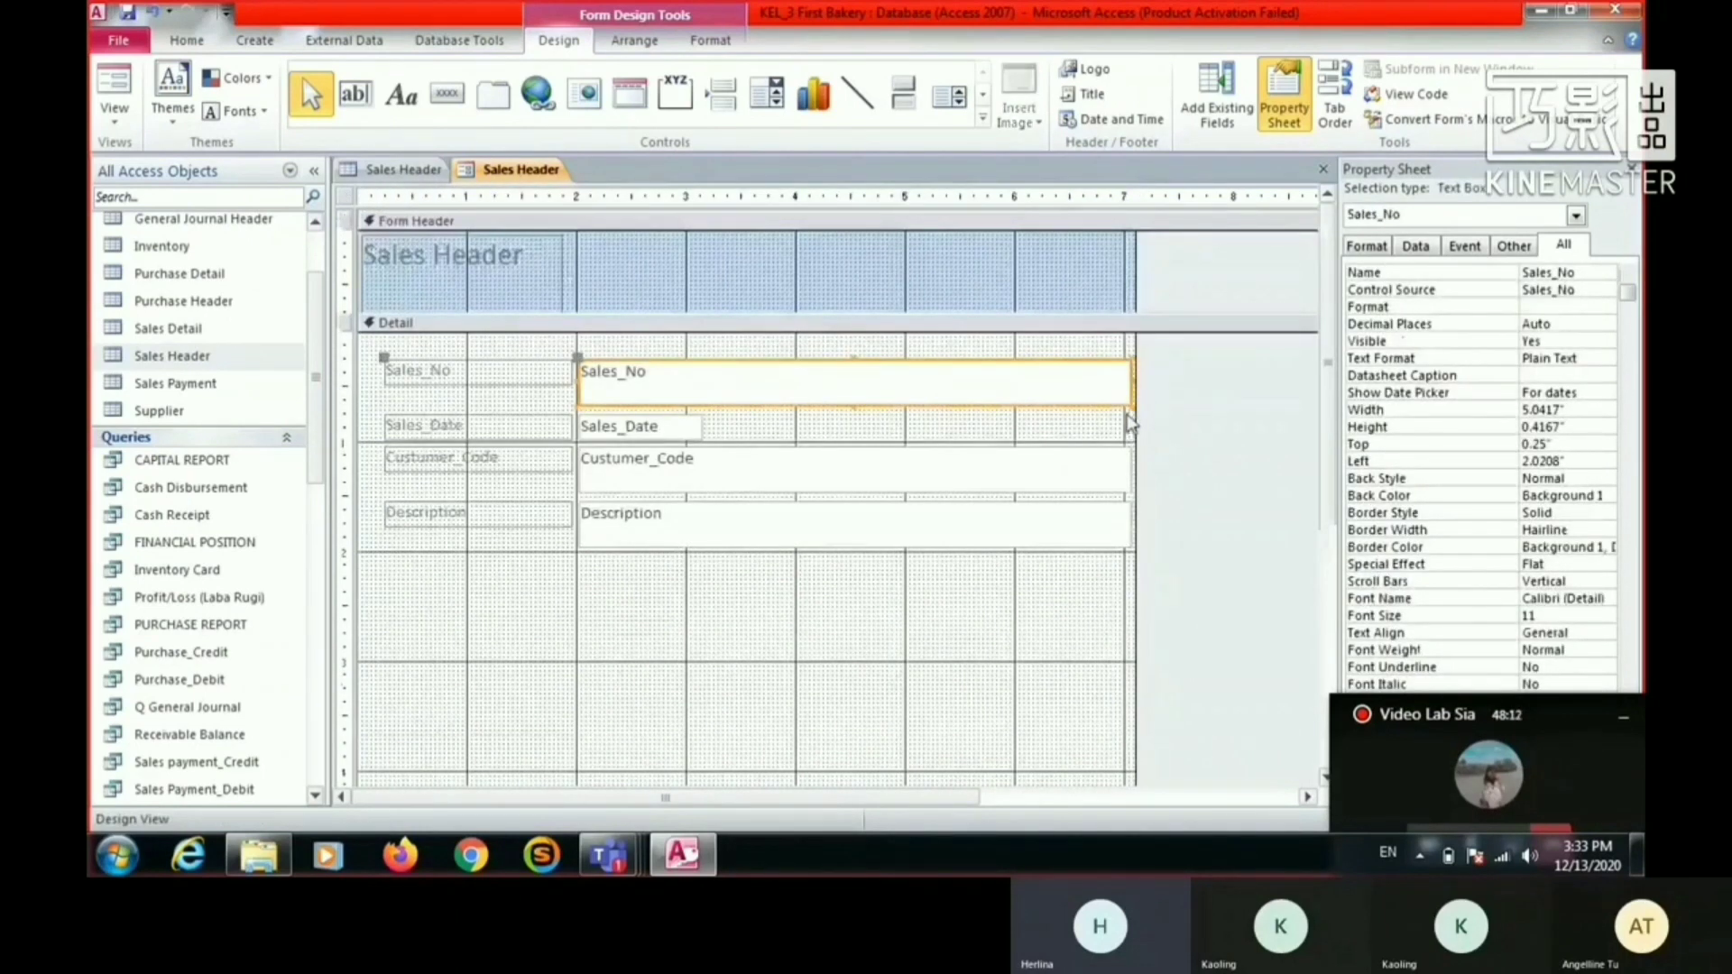
left_click_drag(1129, 403, 902, 384)
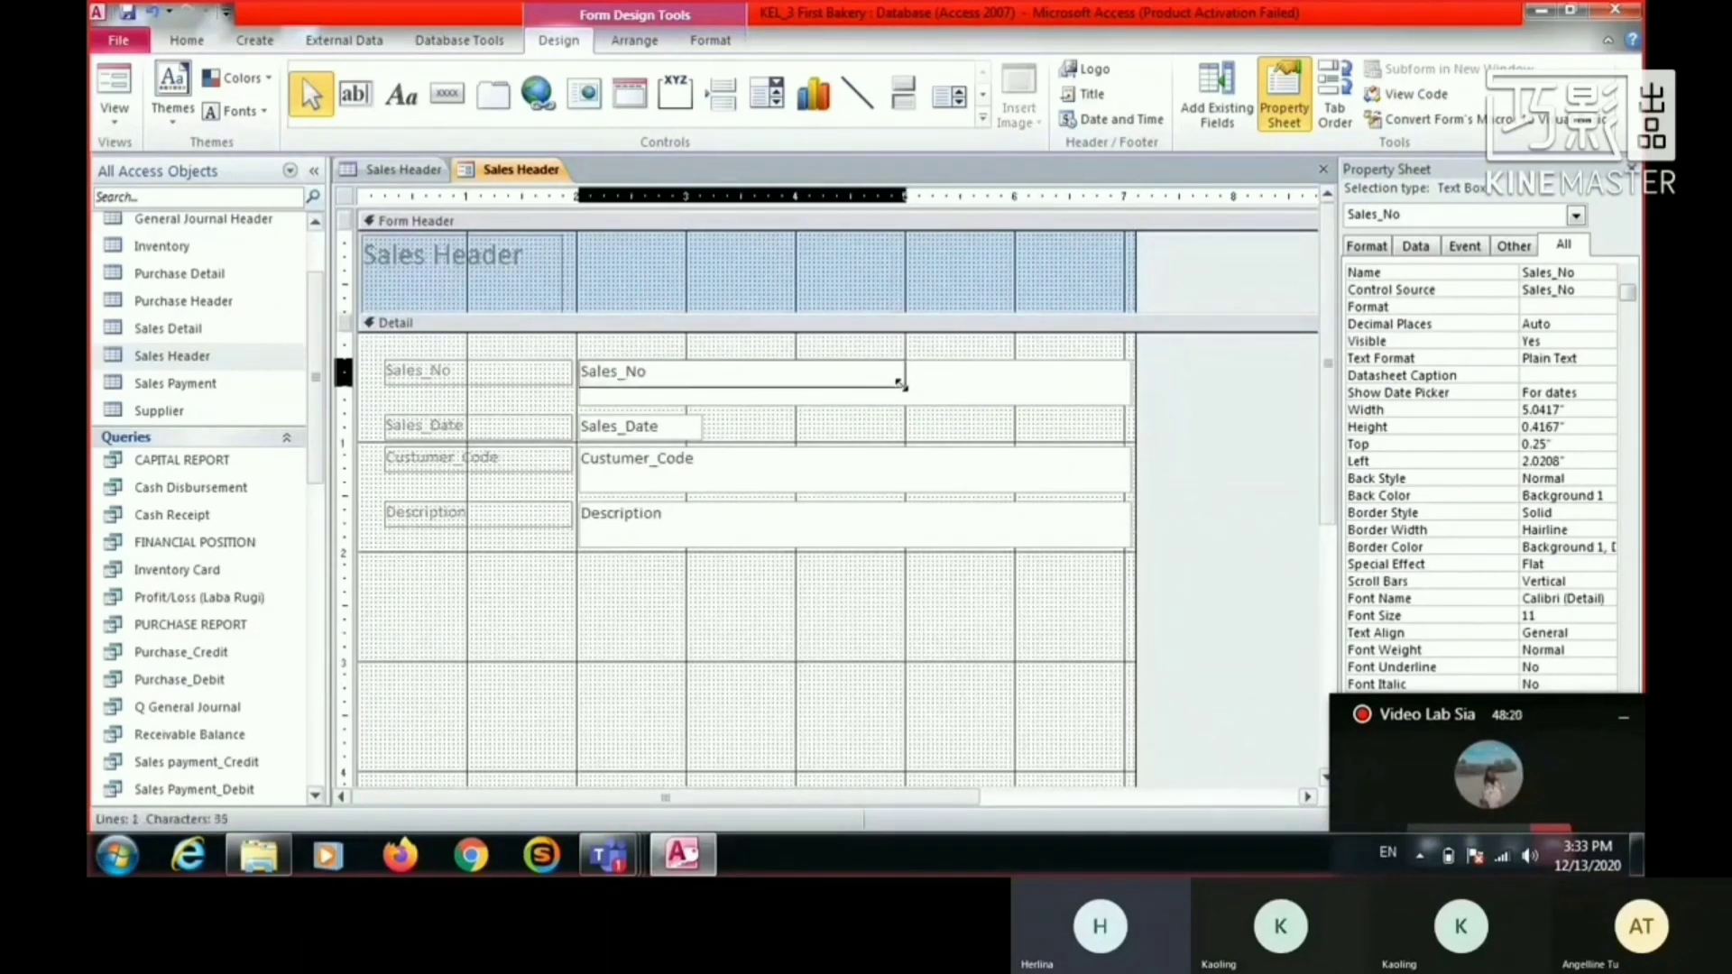
left_click(1031, 463)
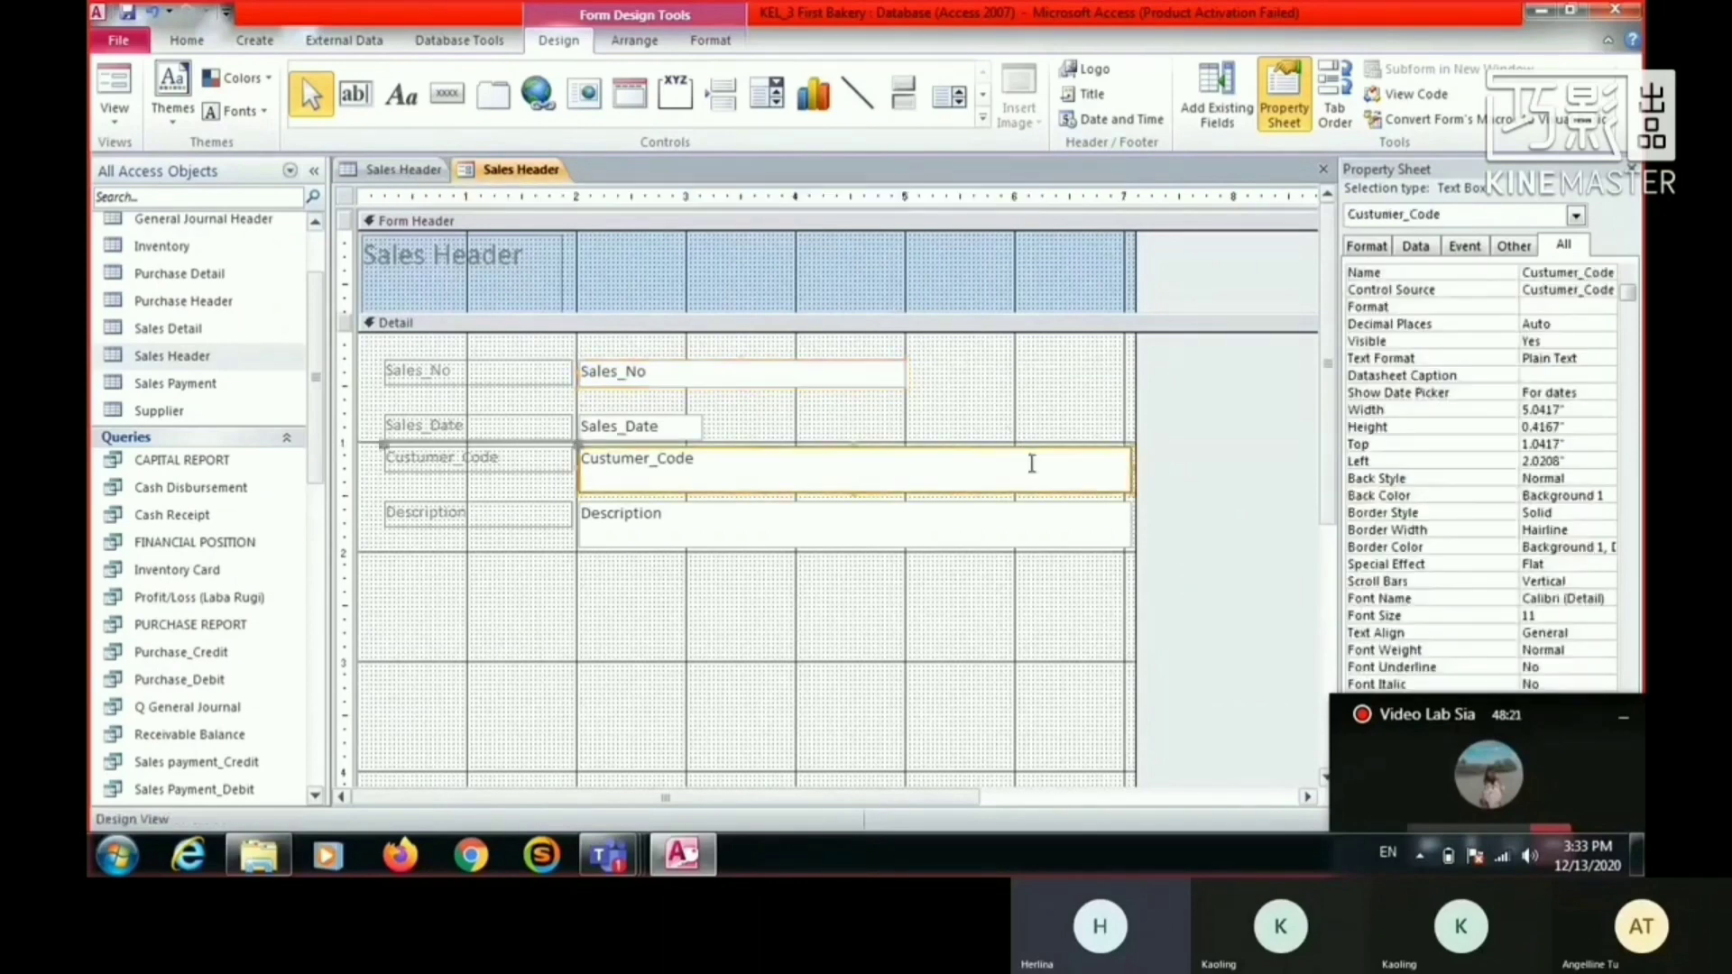
left_click(1084, 530, "shift")
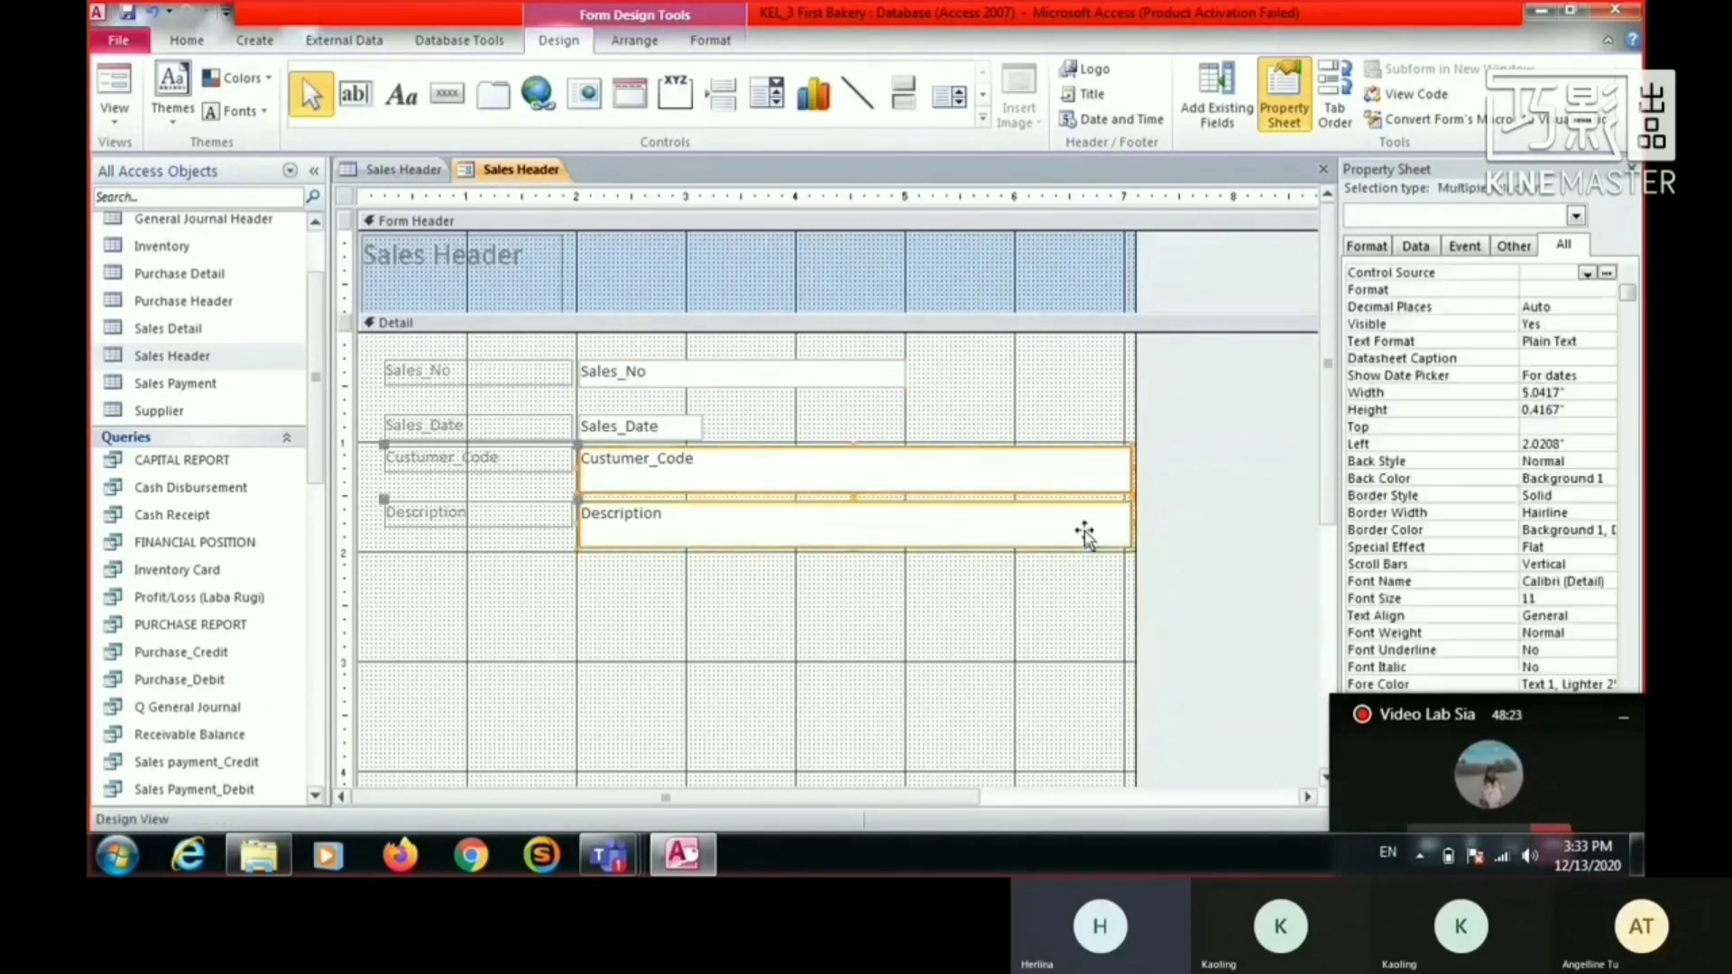
left_click(1133, 551)
left_click_drag(1129, 546, 905, 528)
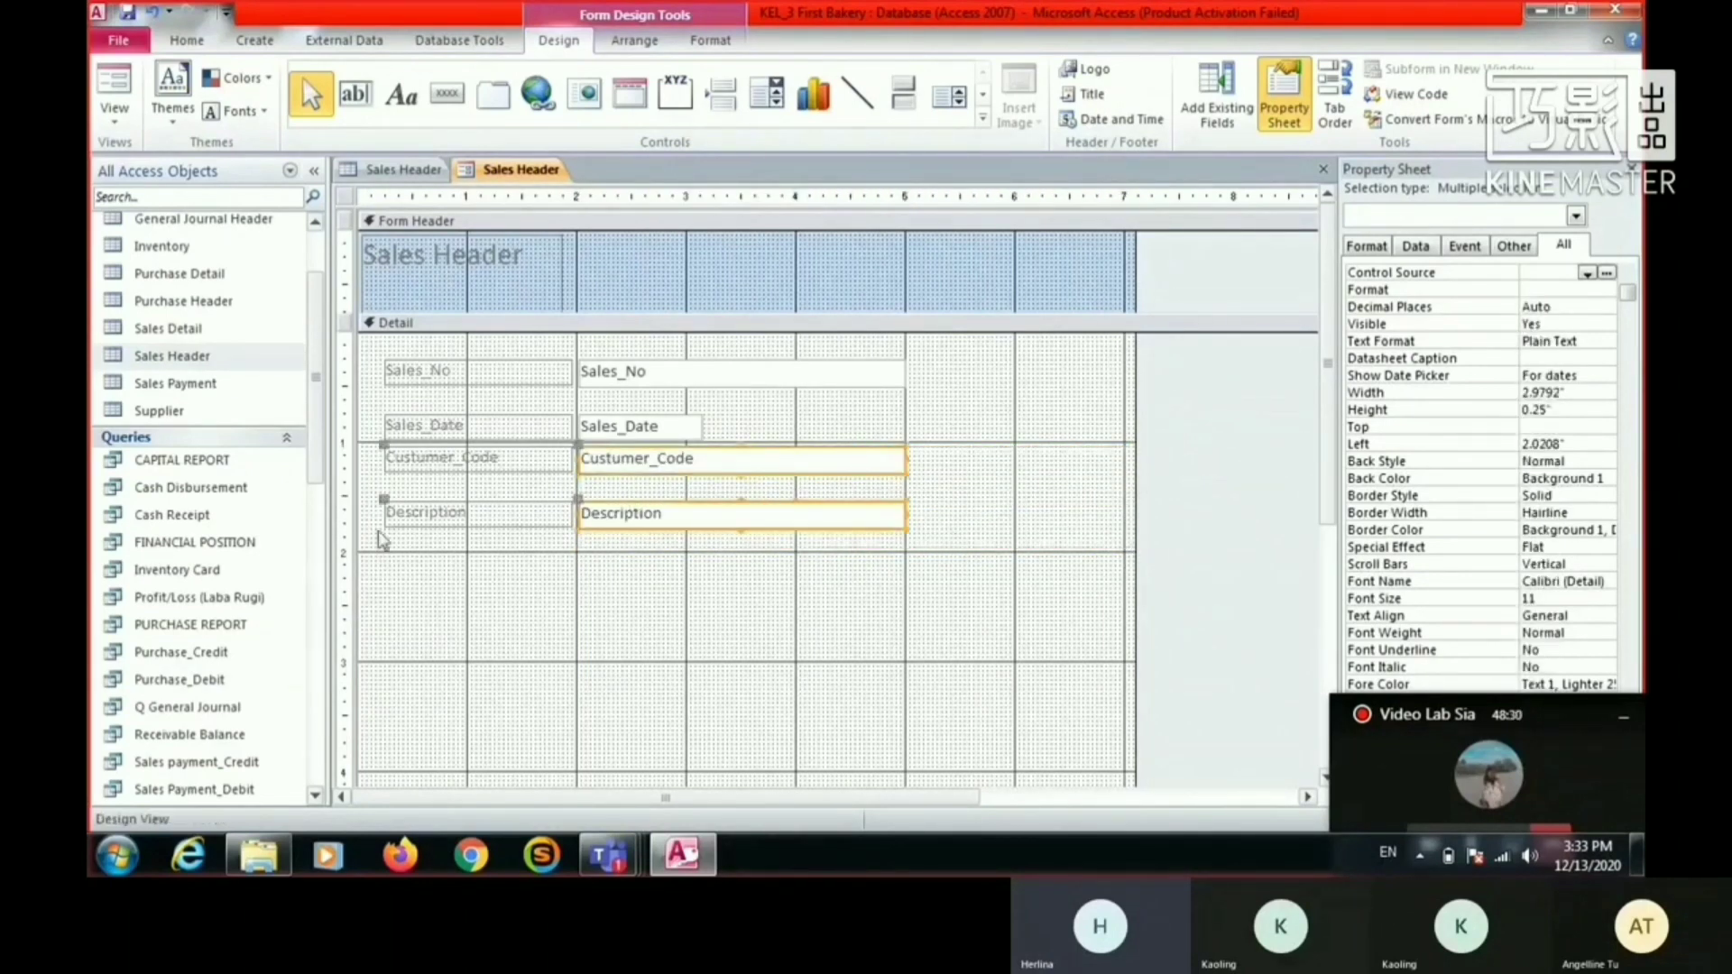
- Move the Sales_Date and Description fields slightly up to tighten the spacing between the form's rows
left_click(480, 433)
left_click_drag(480, 431, 480, 417)
left_click_drag(501, 514, 500, 502)
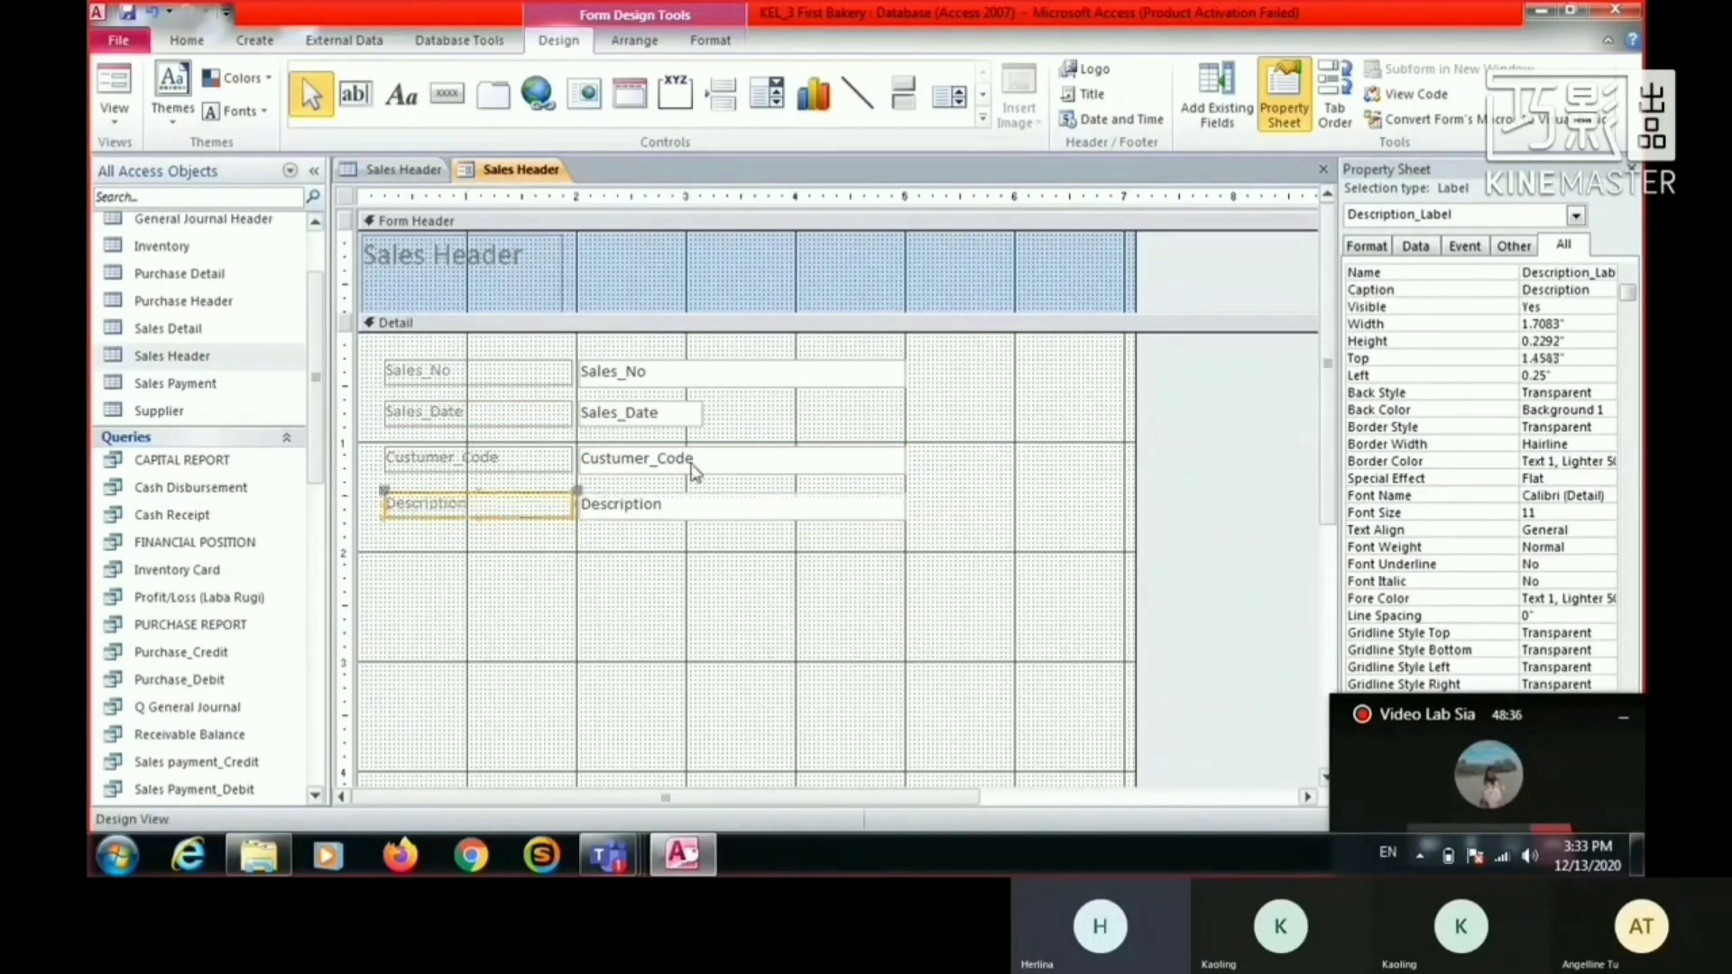
- Widen the Sales_Date text box to line up with the ends of the other fields, at about the 5-inch mark
left_click(706, 420)
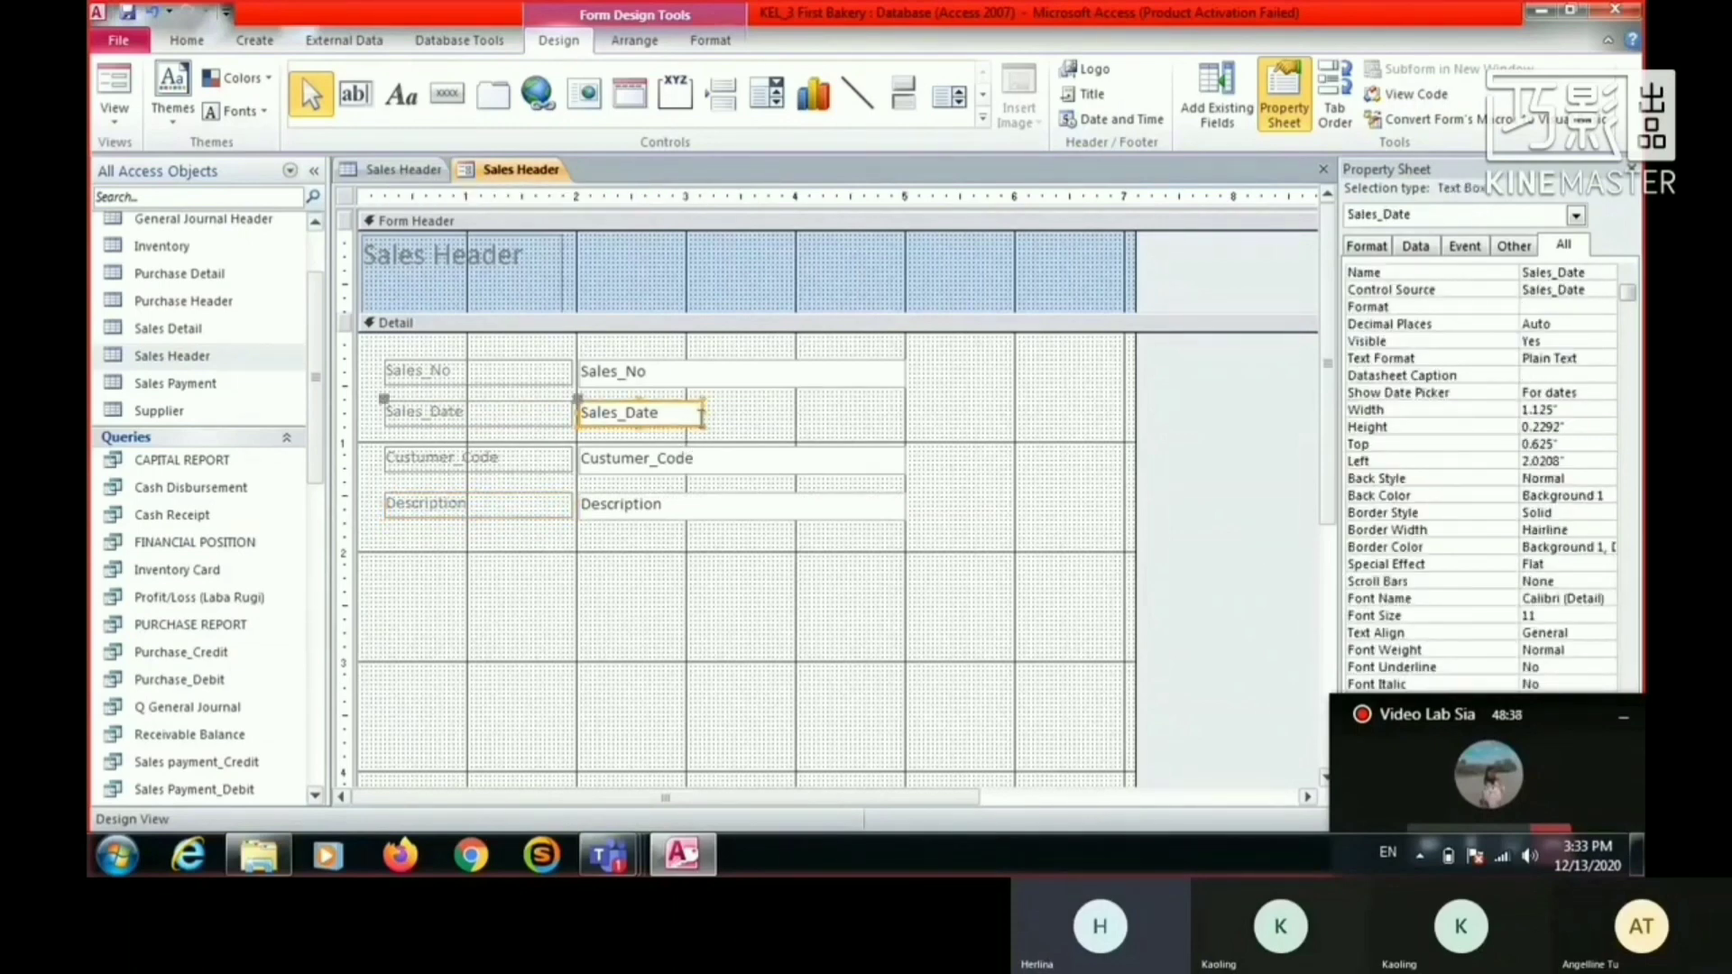
left_click_drag(701, 417, 904, 409)
left_click(490, 327)
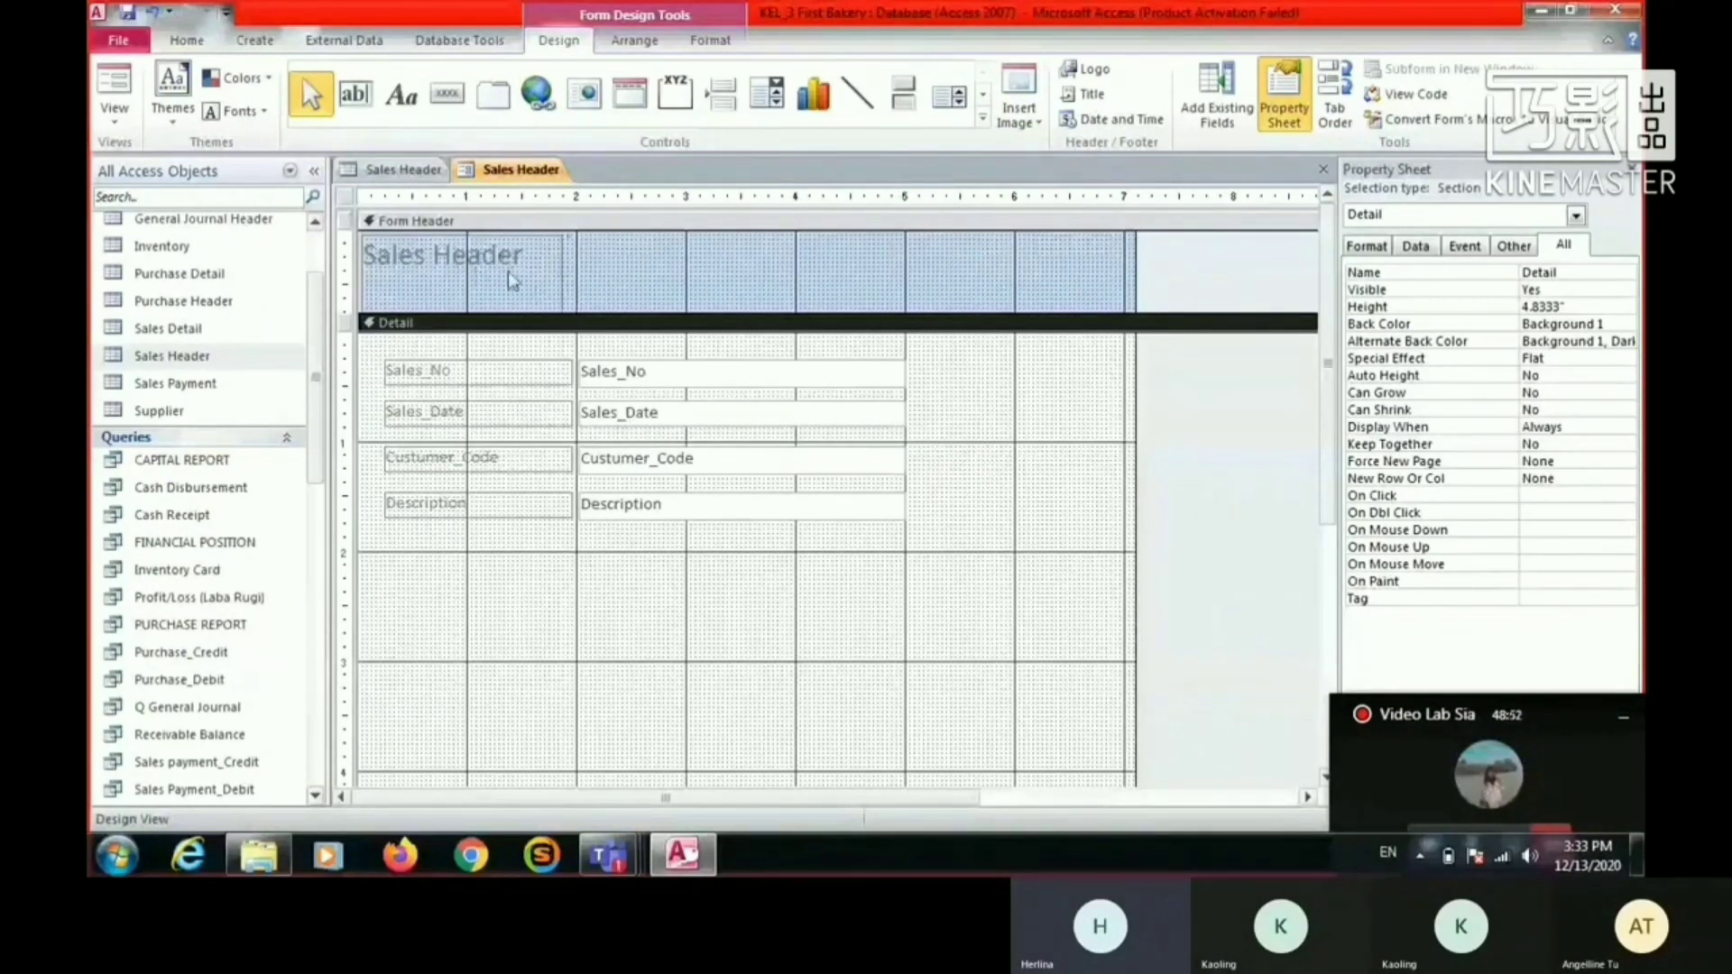
- Insert a subform control in the empty part of the Detail section, just below the Description field
scroll(891, 415, "down", 4)
scroll(897, 377, "up", 4)
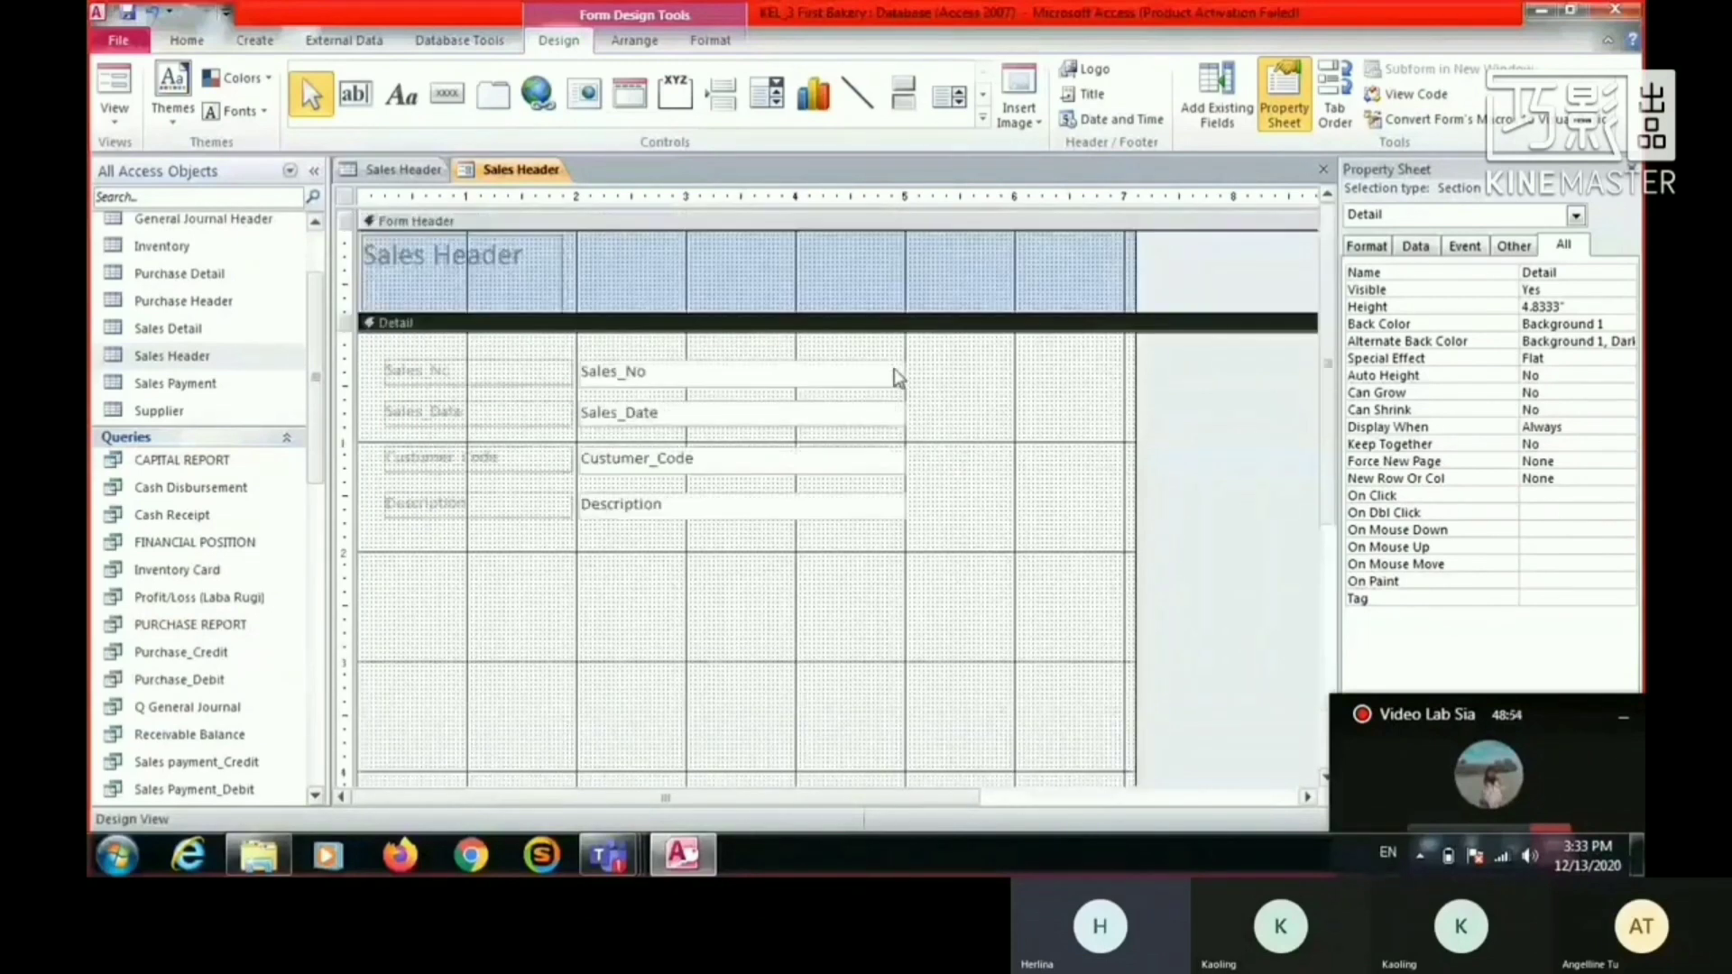
scroll(898, 377, "down", 3)
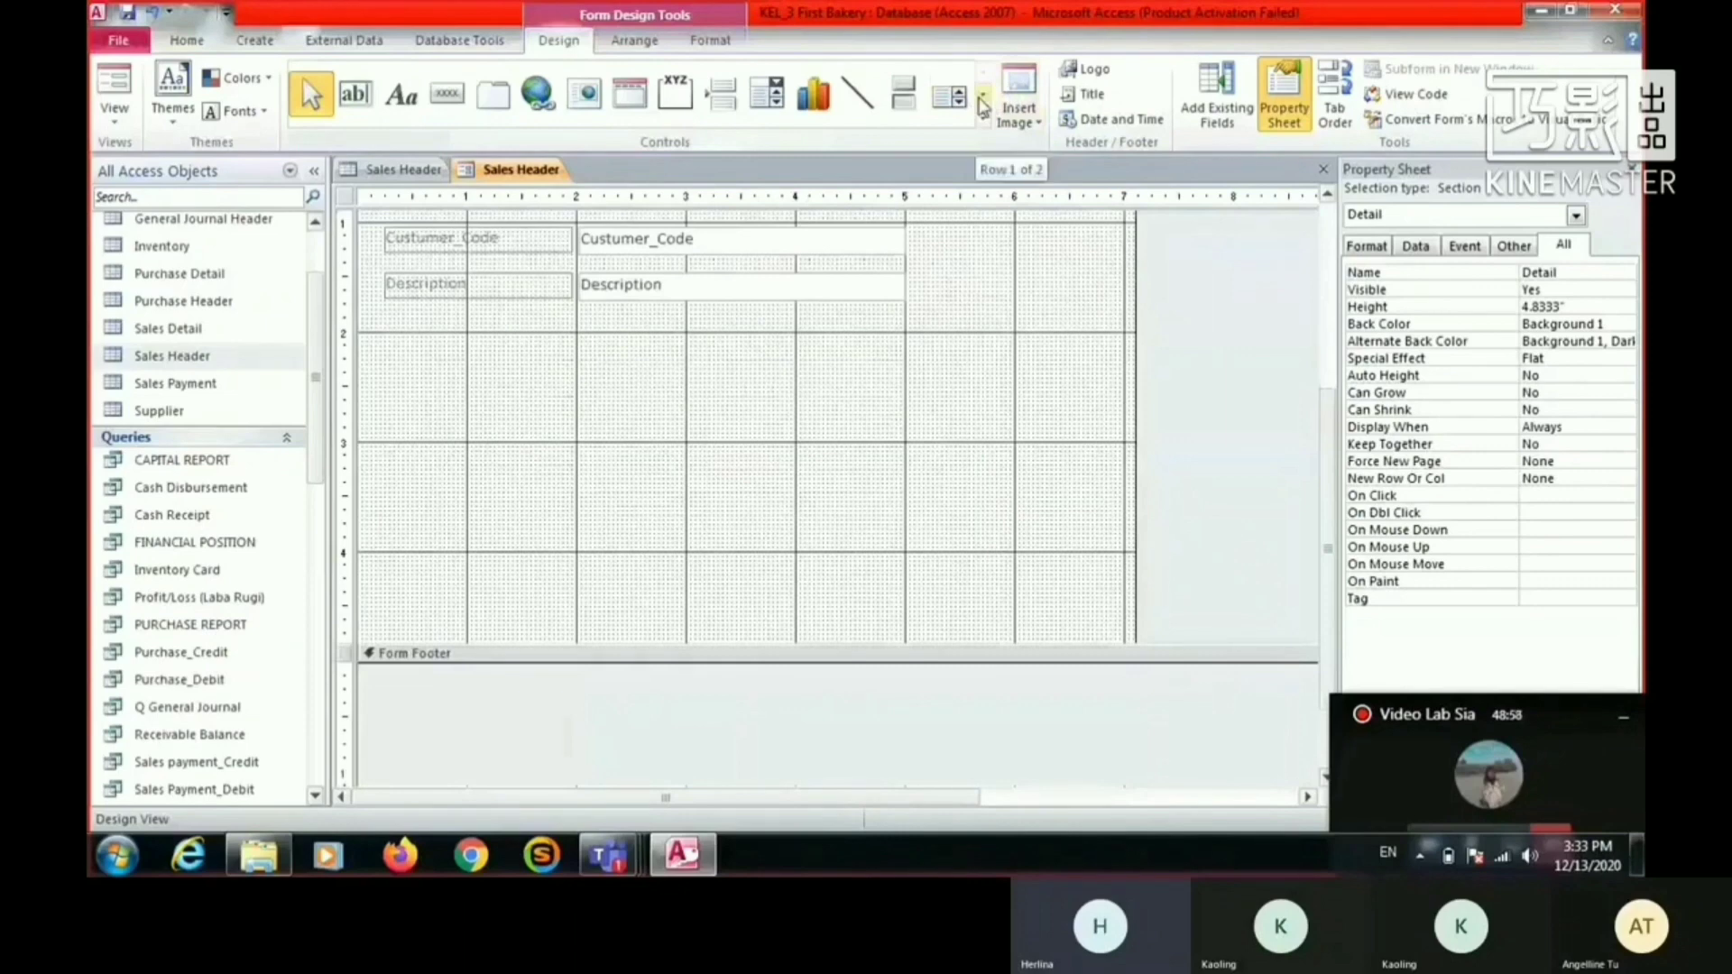
scroll(702, 357, "up", 3)
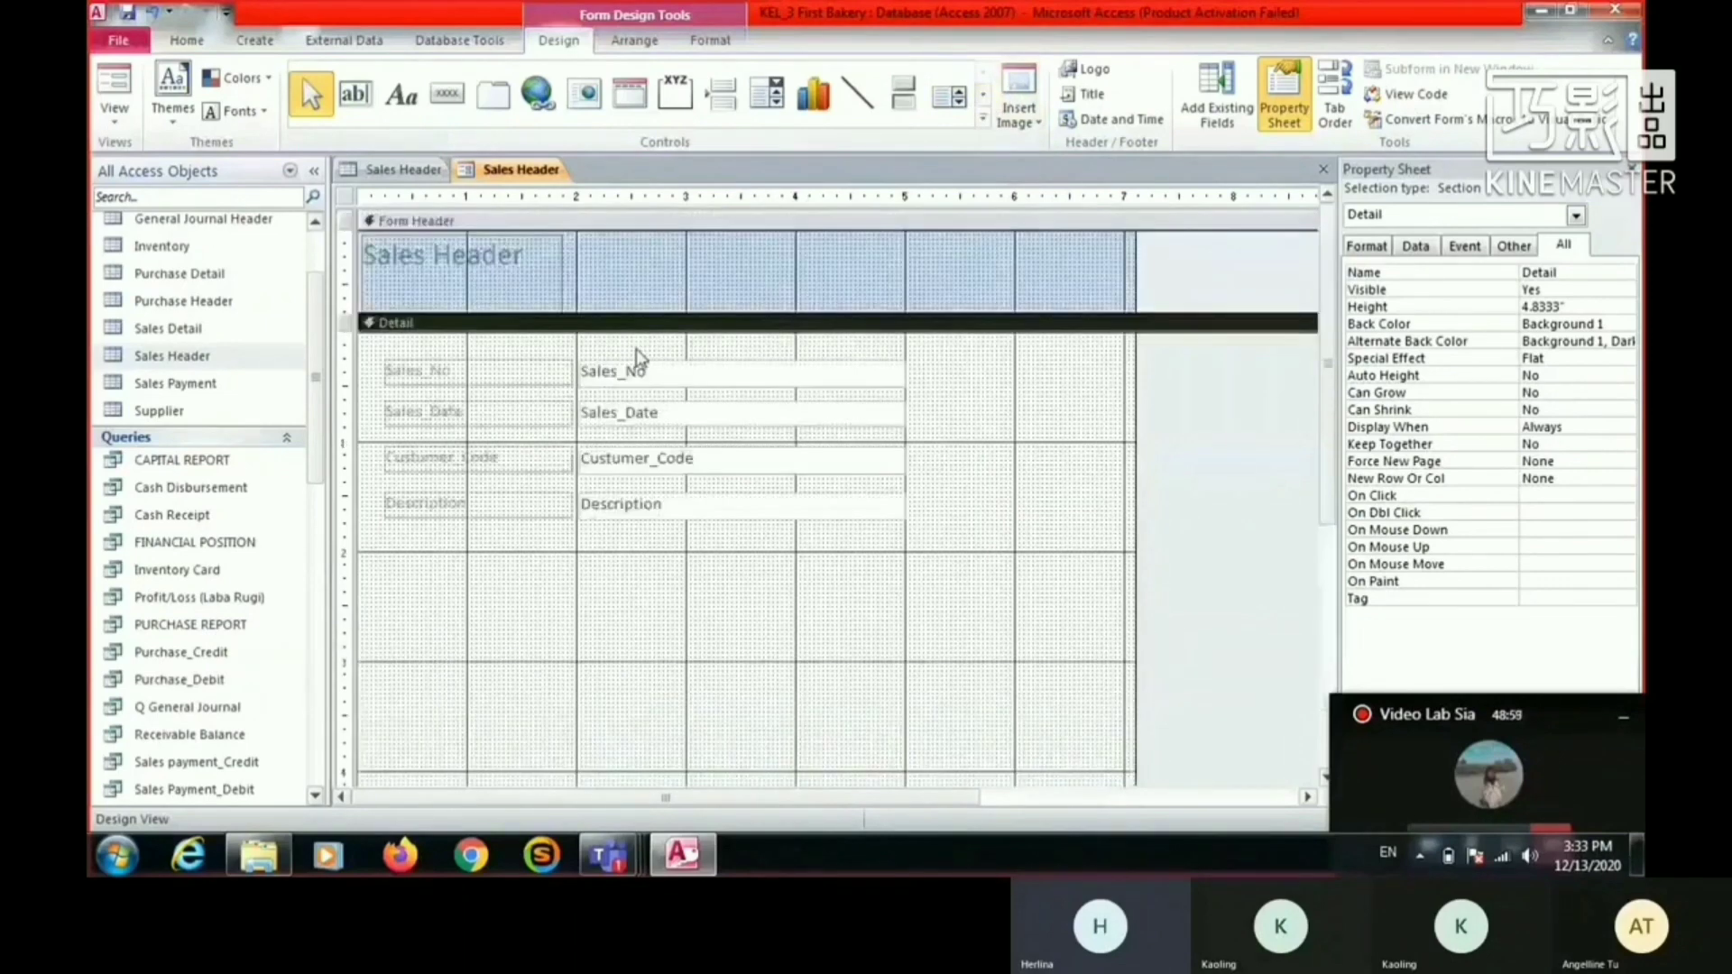
left_click(985, 96)
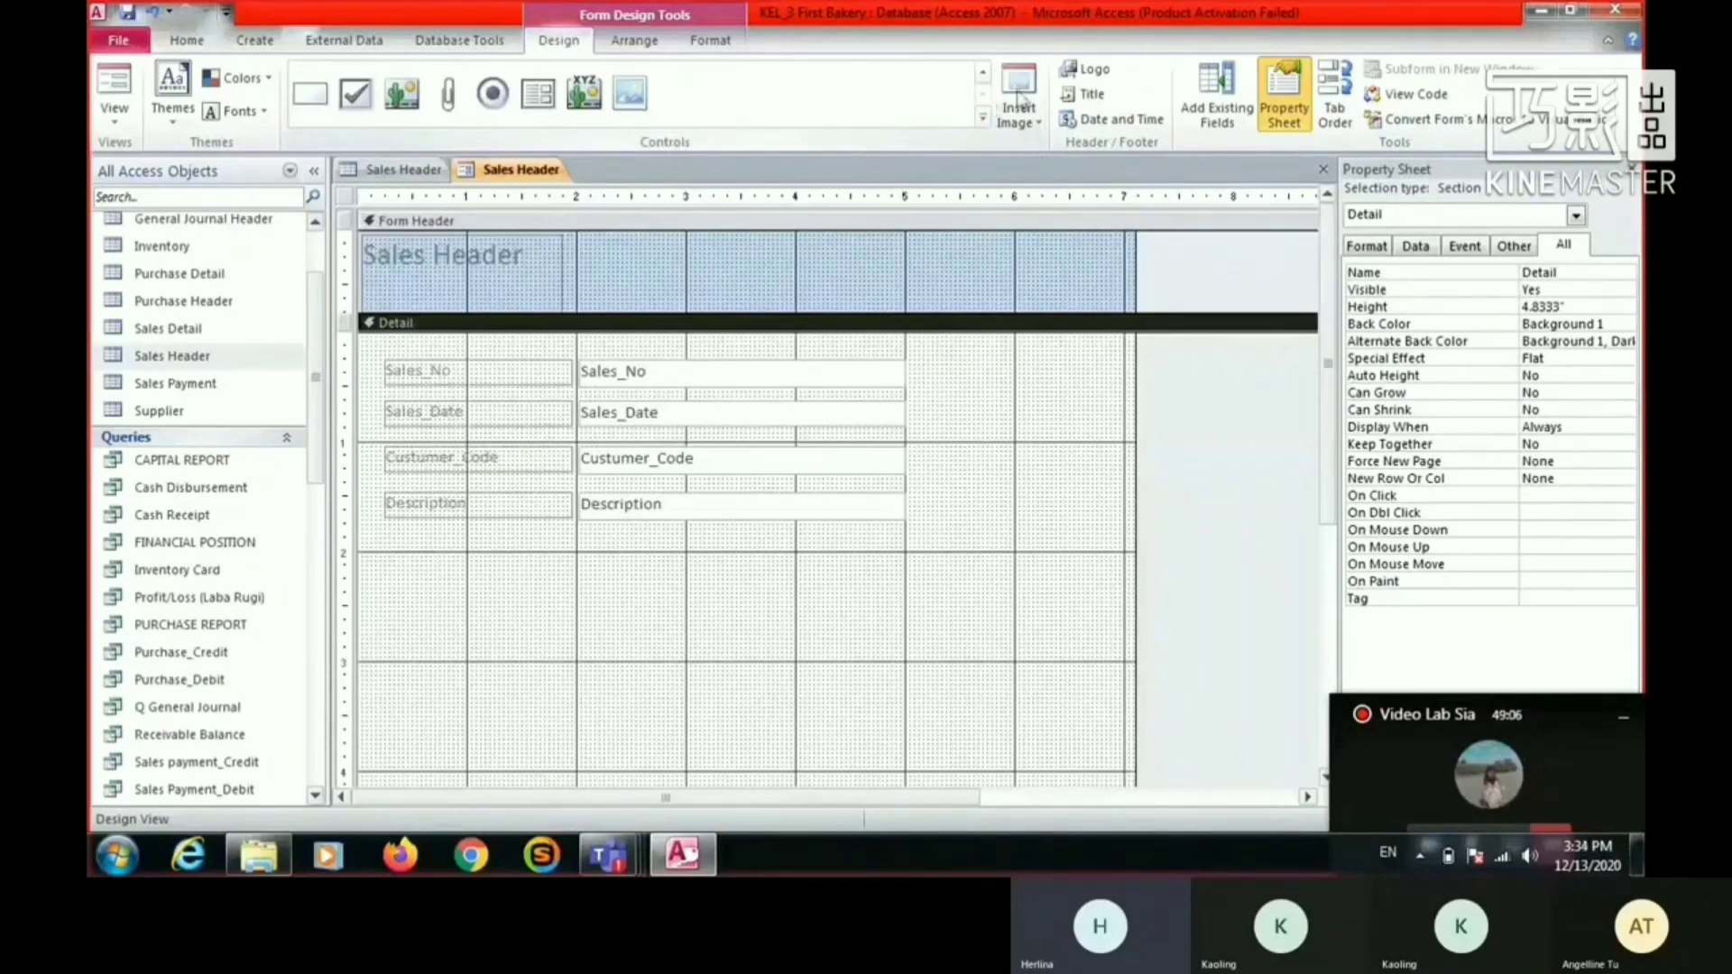
left_click(984, 73)
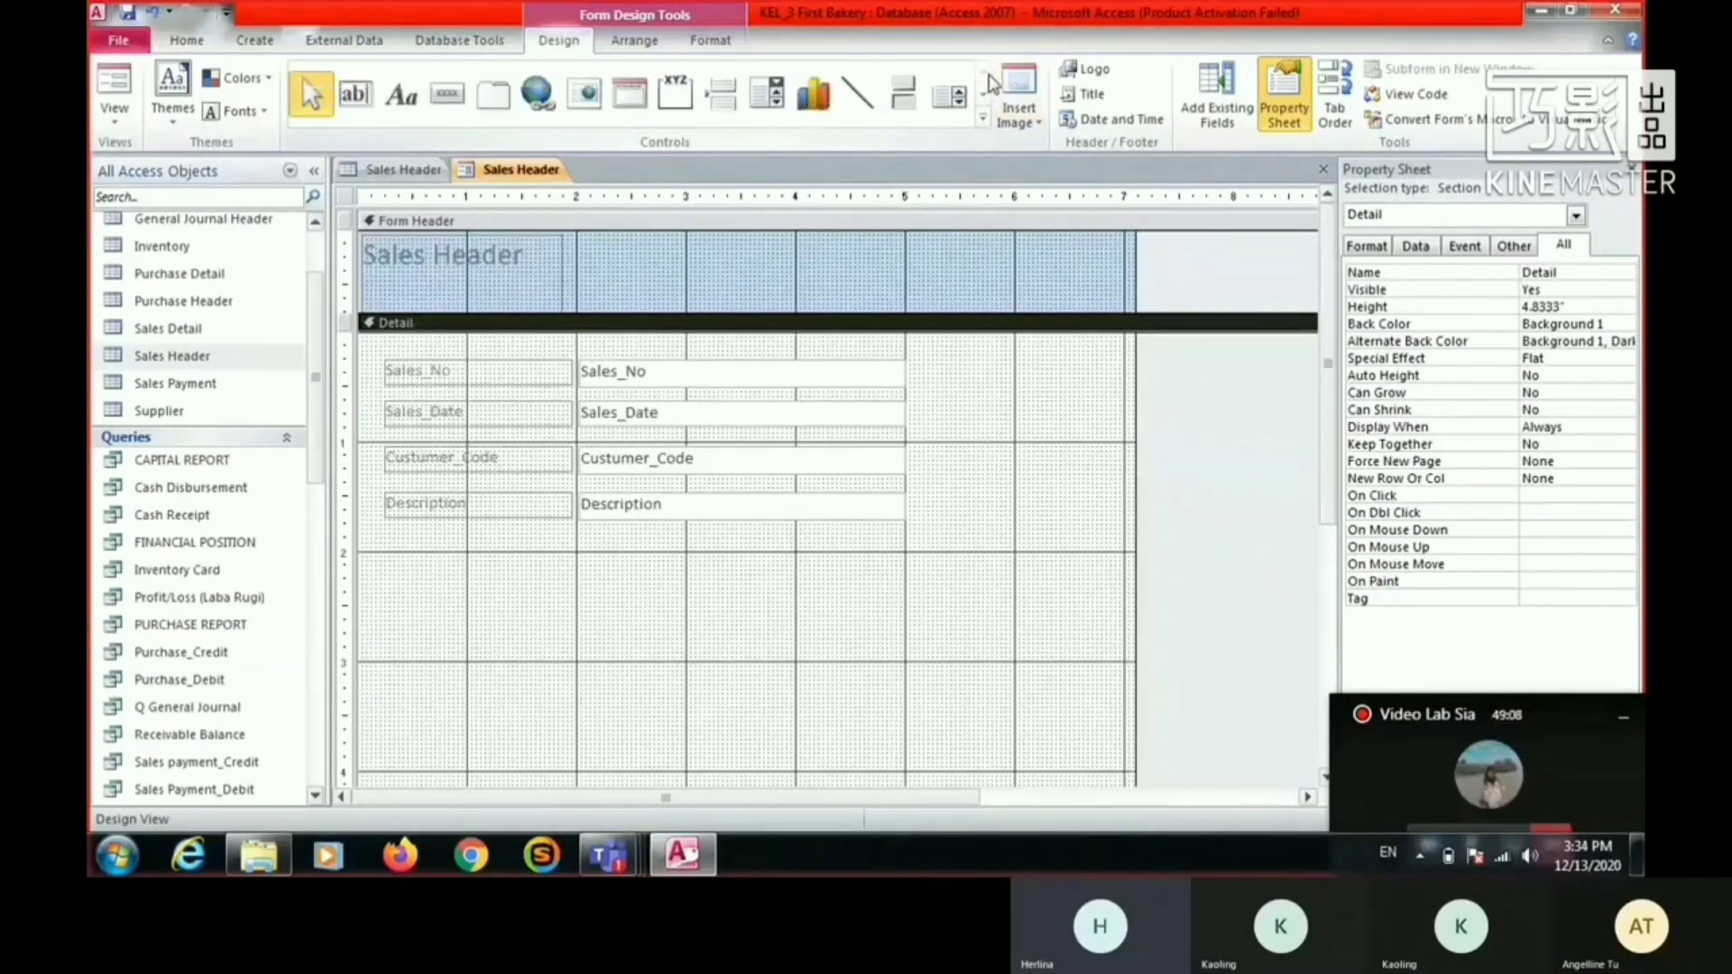
left_click(985, 96)
left_click(539, 93)
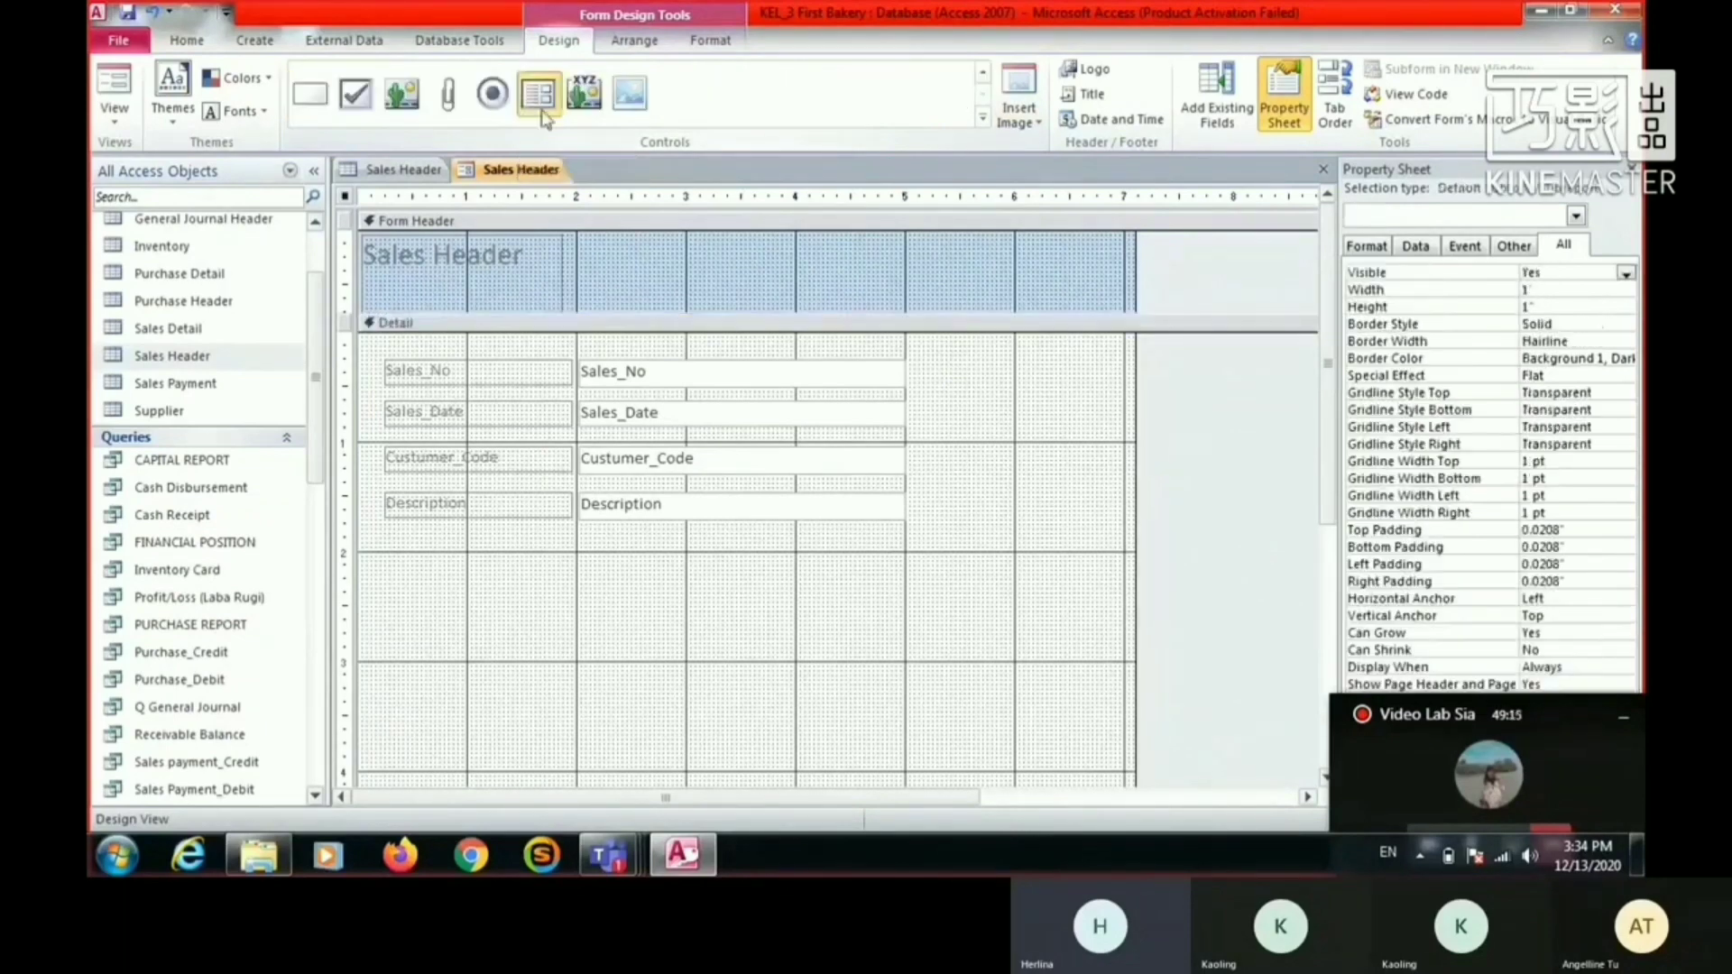
left_click(393, 532)
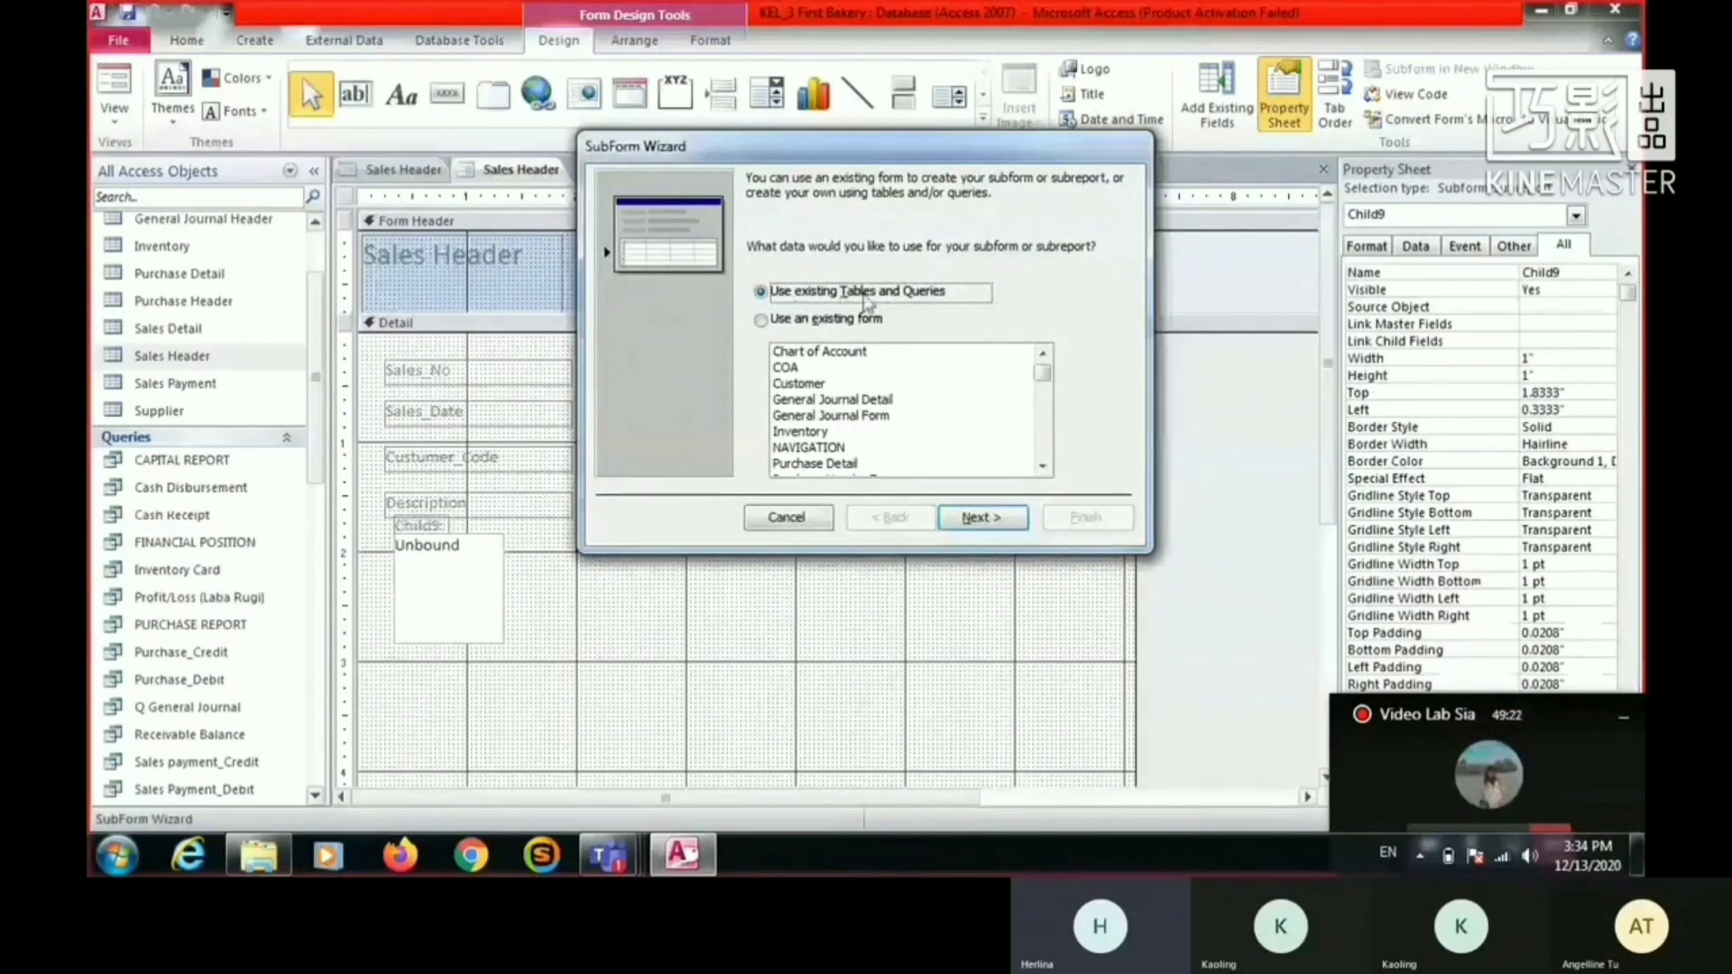
- Base the subform on existing tables and queries, choosing the Sales Detail table as its source
left_click(762, 320)
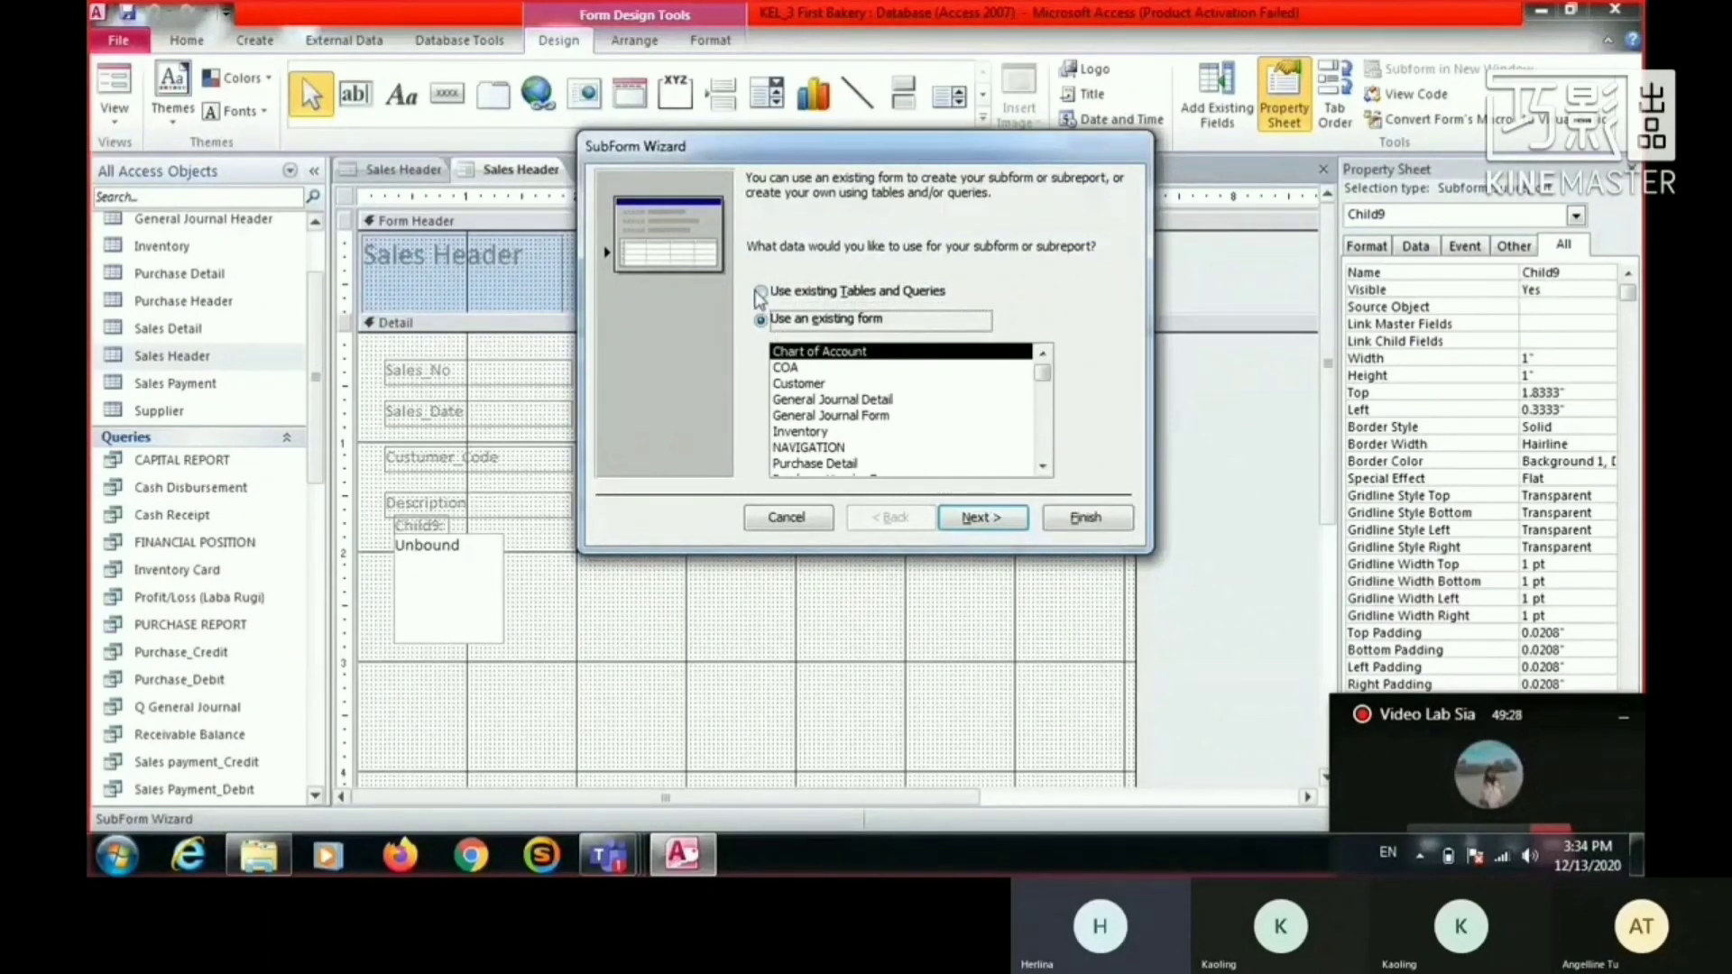
left_click(763, 292)
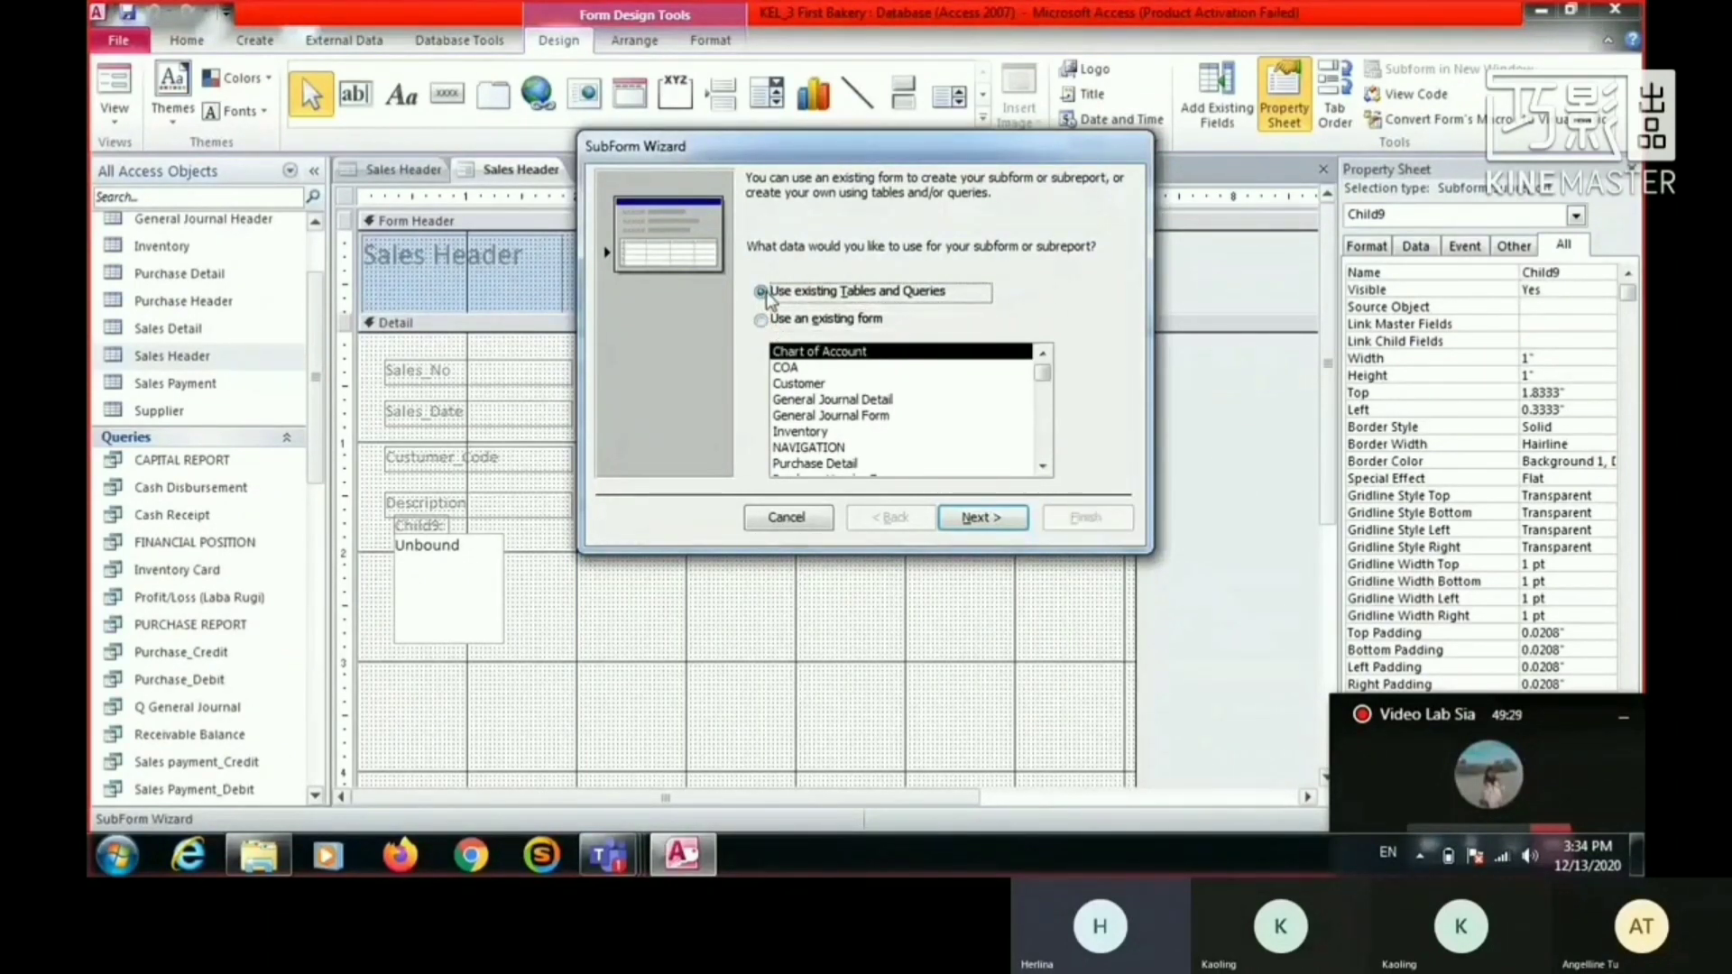
key("Return")
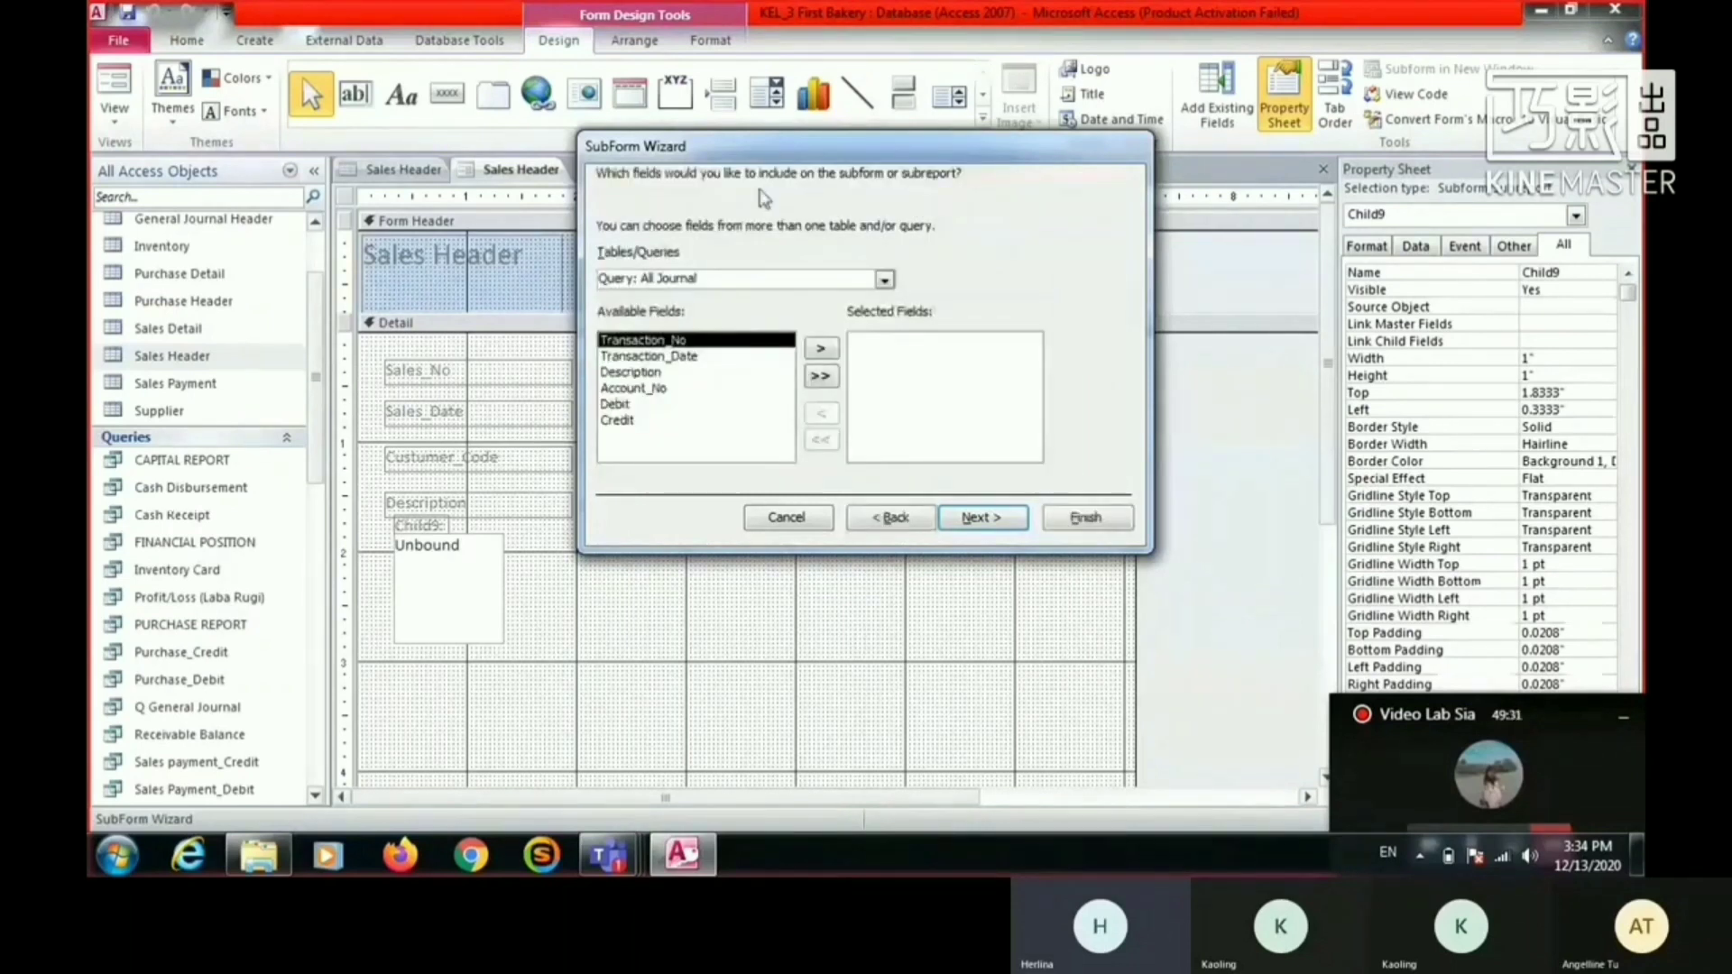
left_click(885, 283)
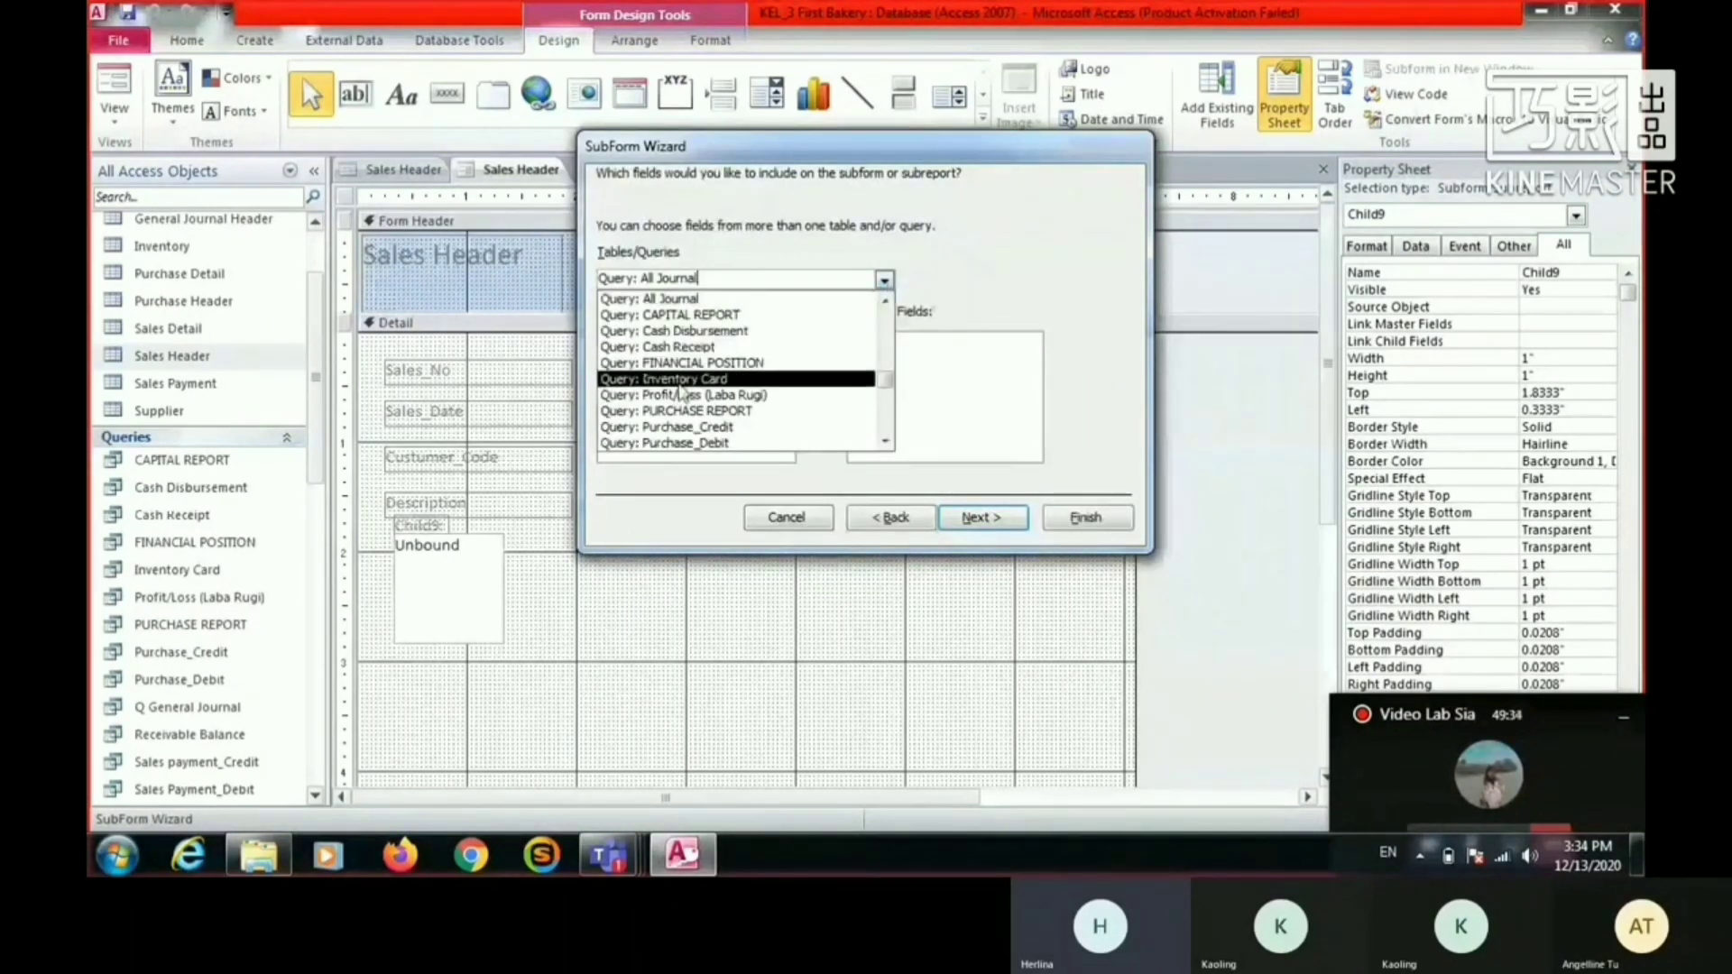
scroll(781, 403, "down", 2)
scroll(781, 404, "up", 2)
scroll(781, 403, "up", 4)
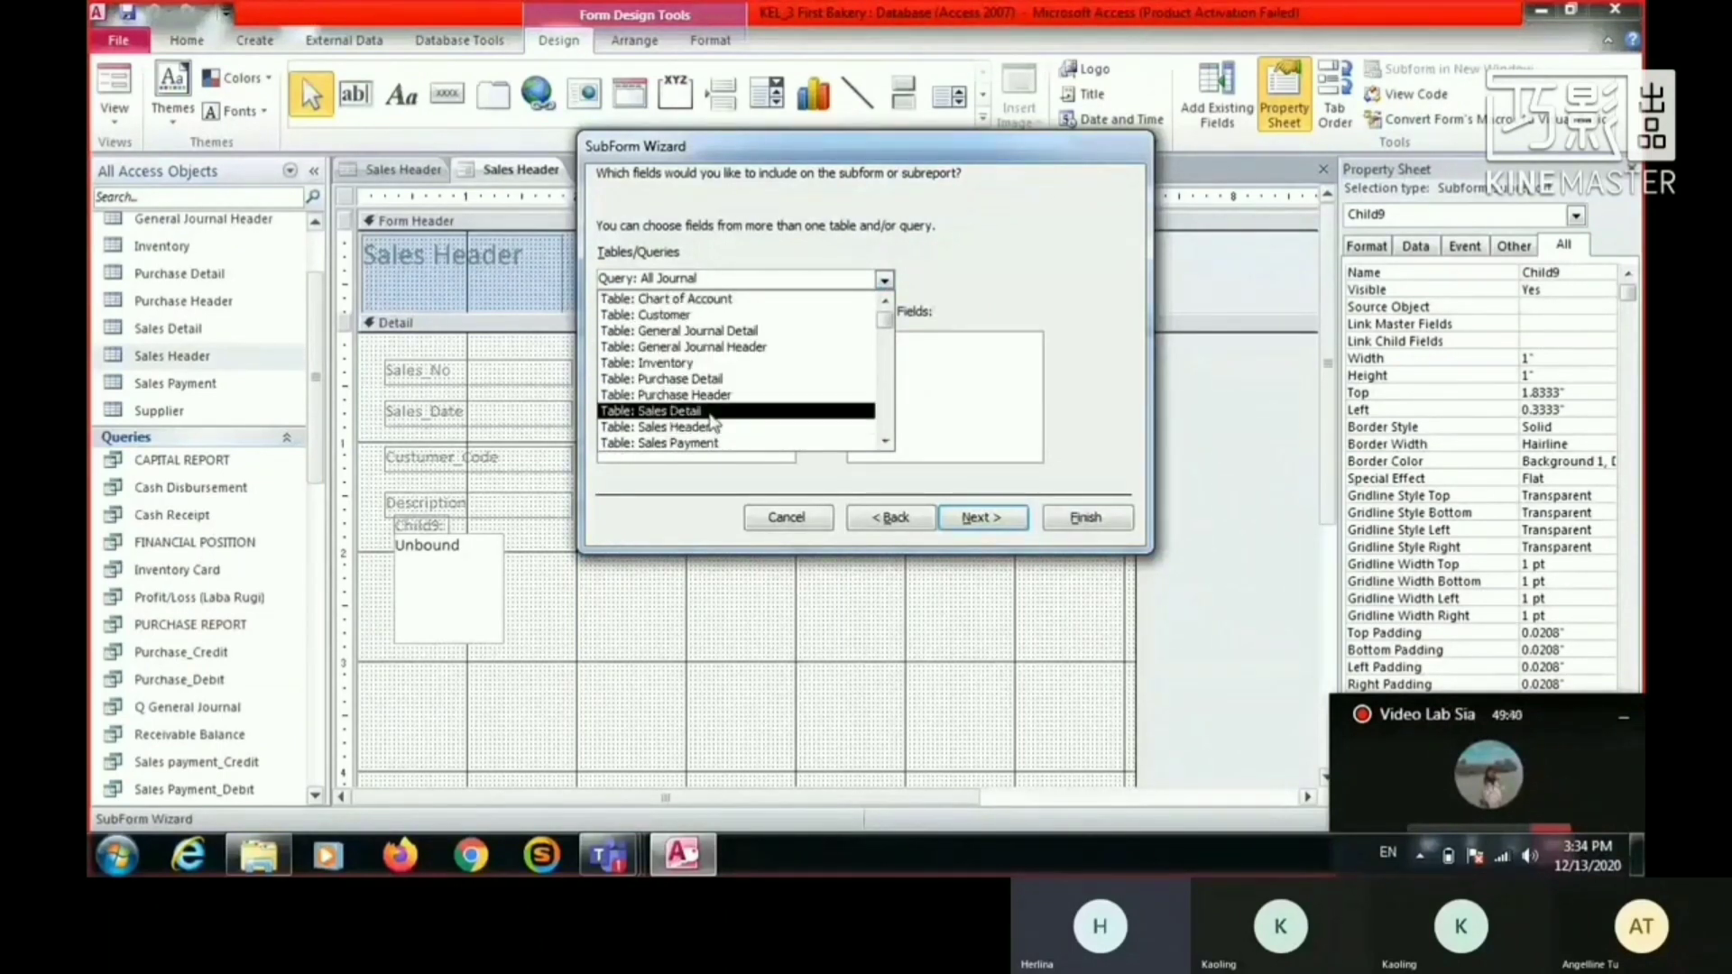
left_click(695, 412)
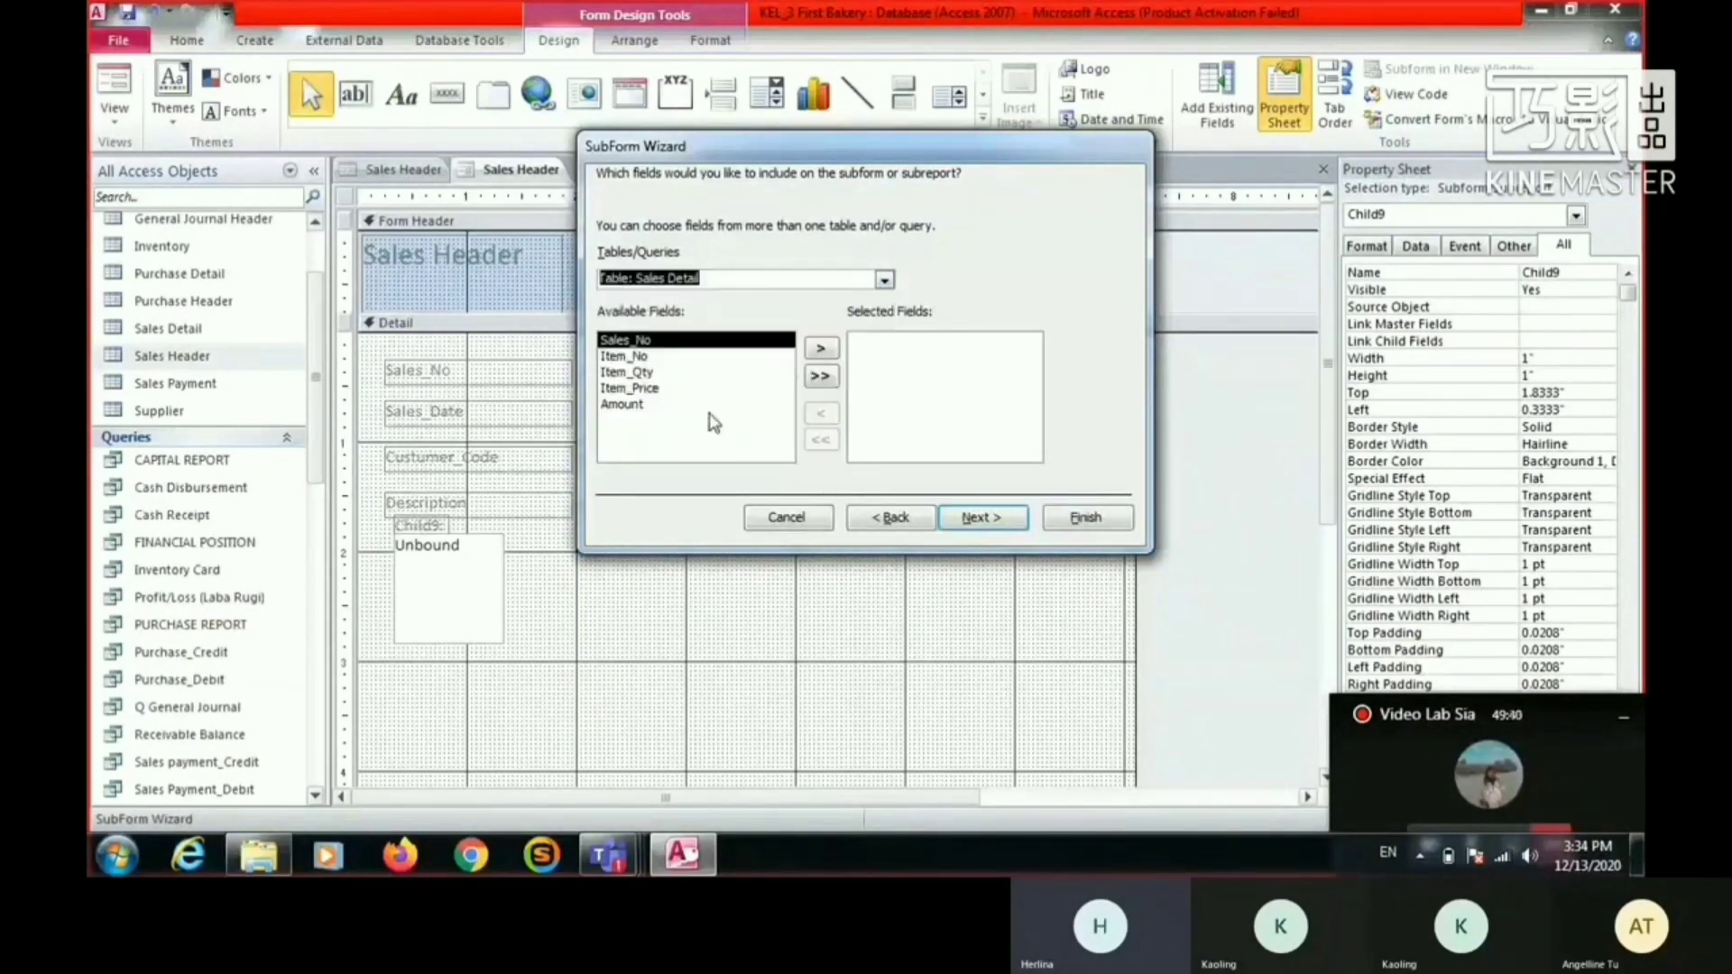
- Include the Item_No, Item_Qty, Item_Price and Amount fields in the subform, leaving out Sales_No
left_click(666, 358)
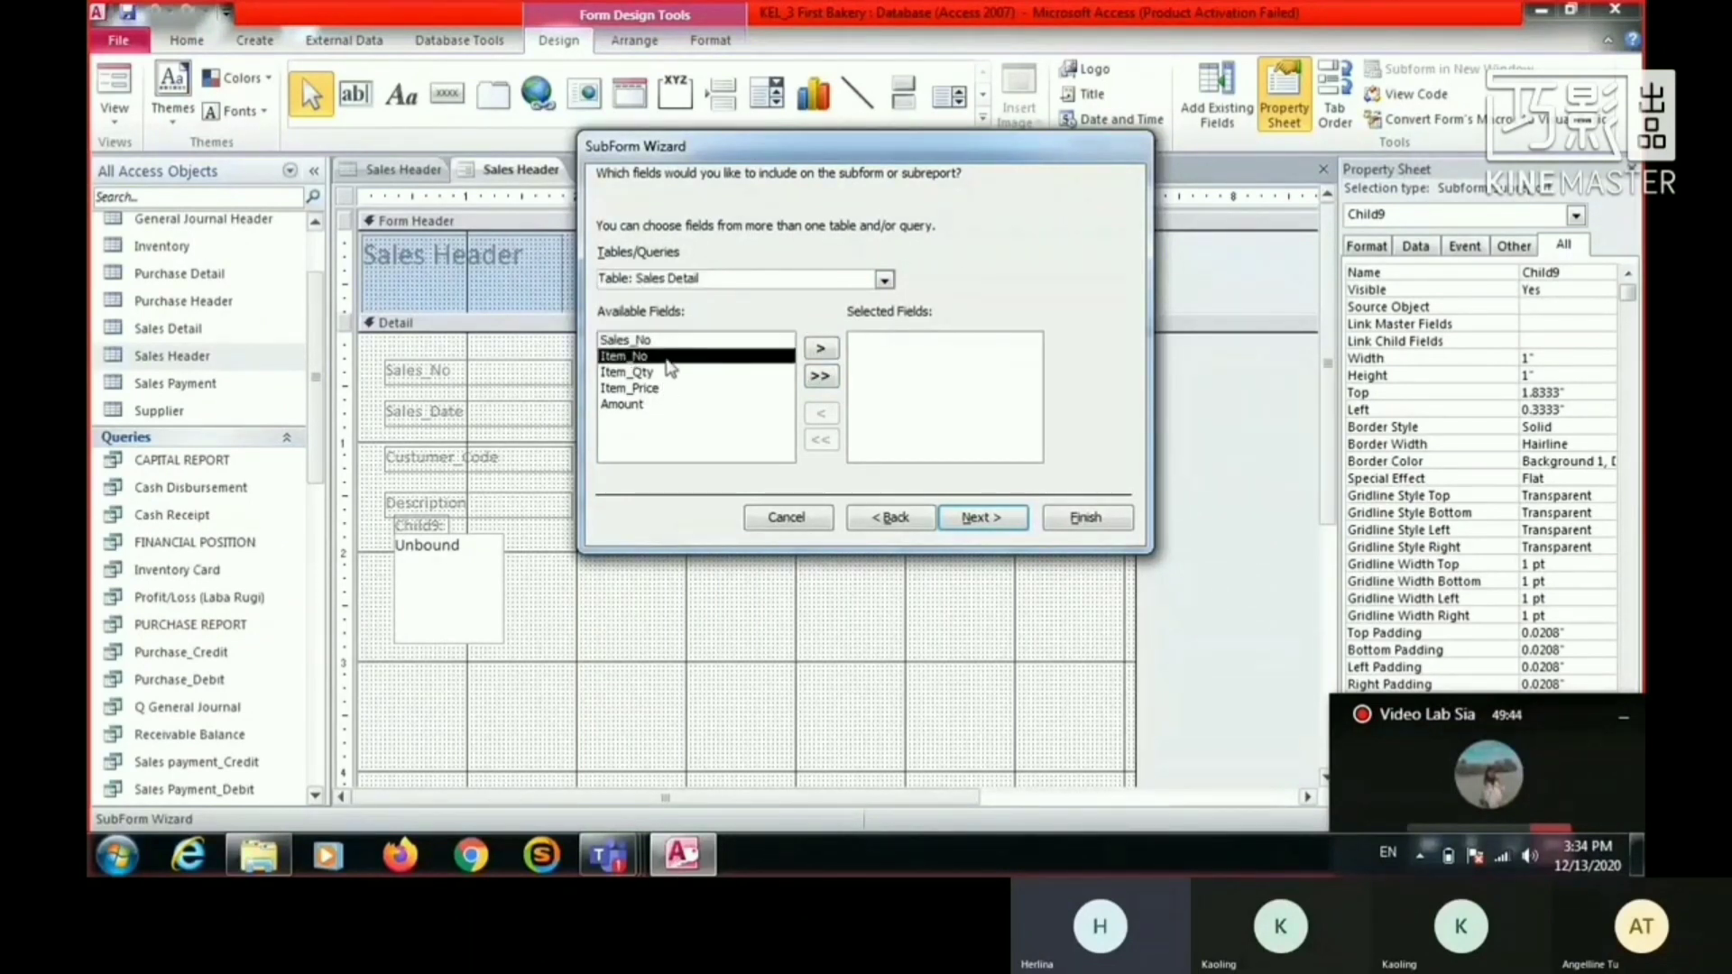
left_click(822, 352)
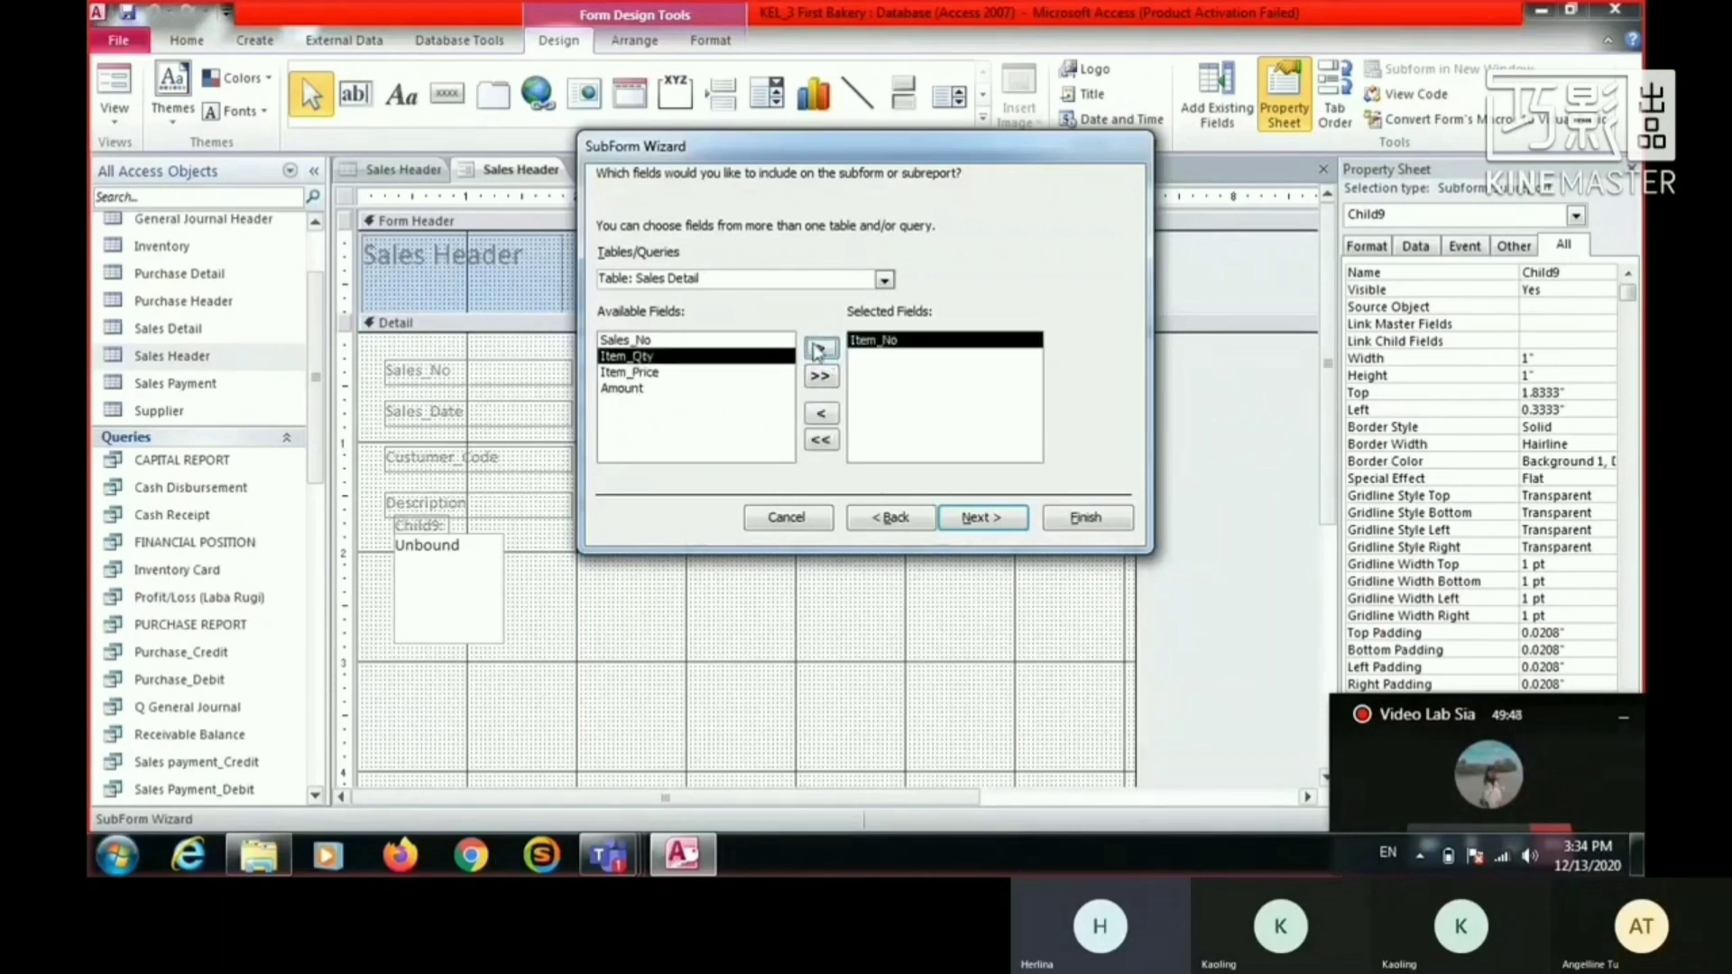
left_click(818, 350)
left_click(818, 350)
left_click(818, 350)
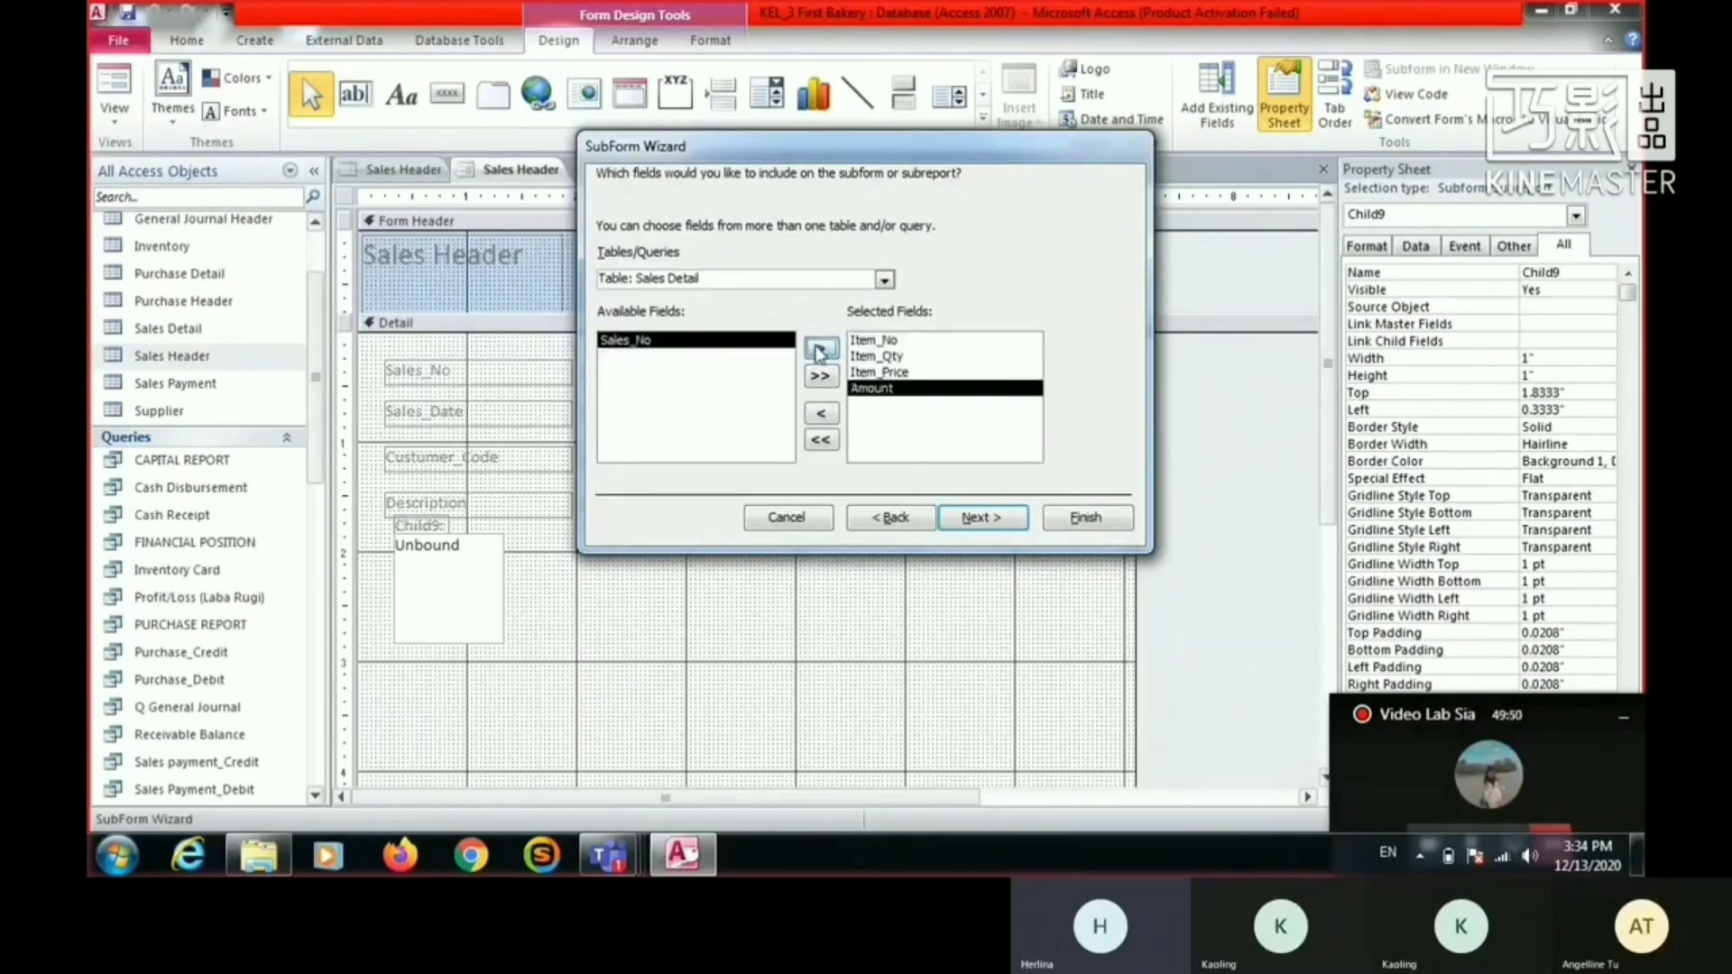
- Link the subform to Sales Header using Sales_No and finish the wizard with the name Sales Detail subform
left_click(990, 518)
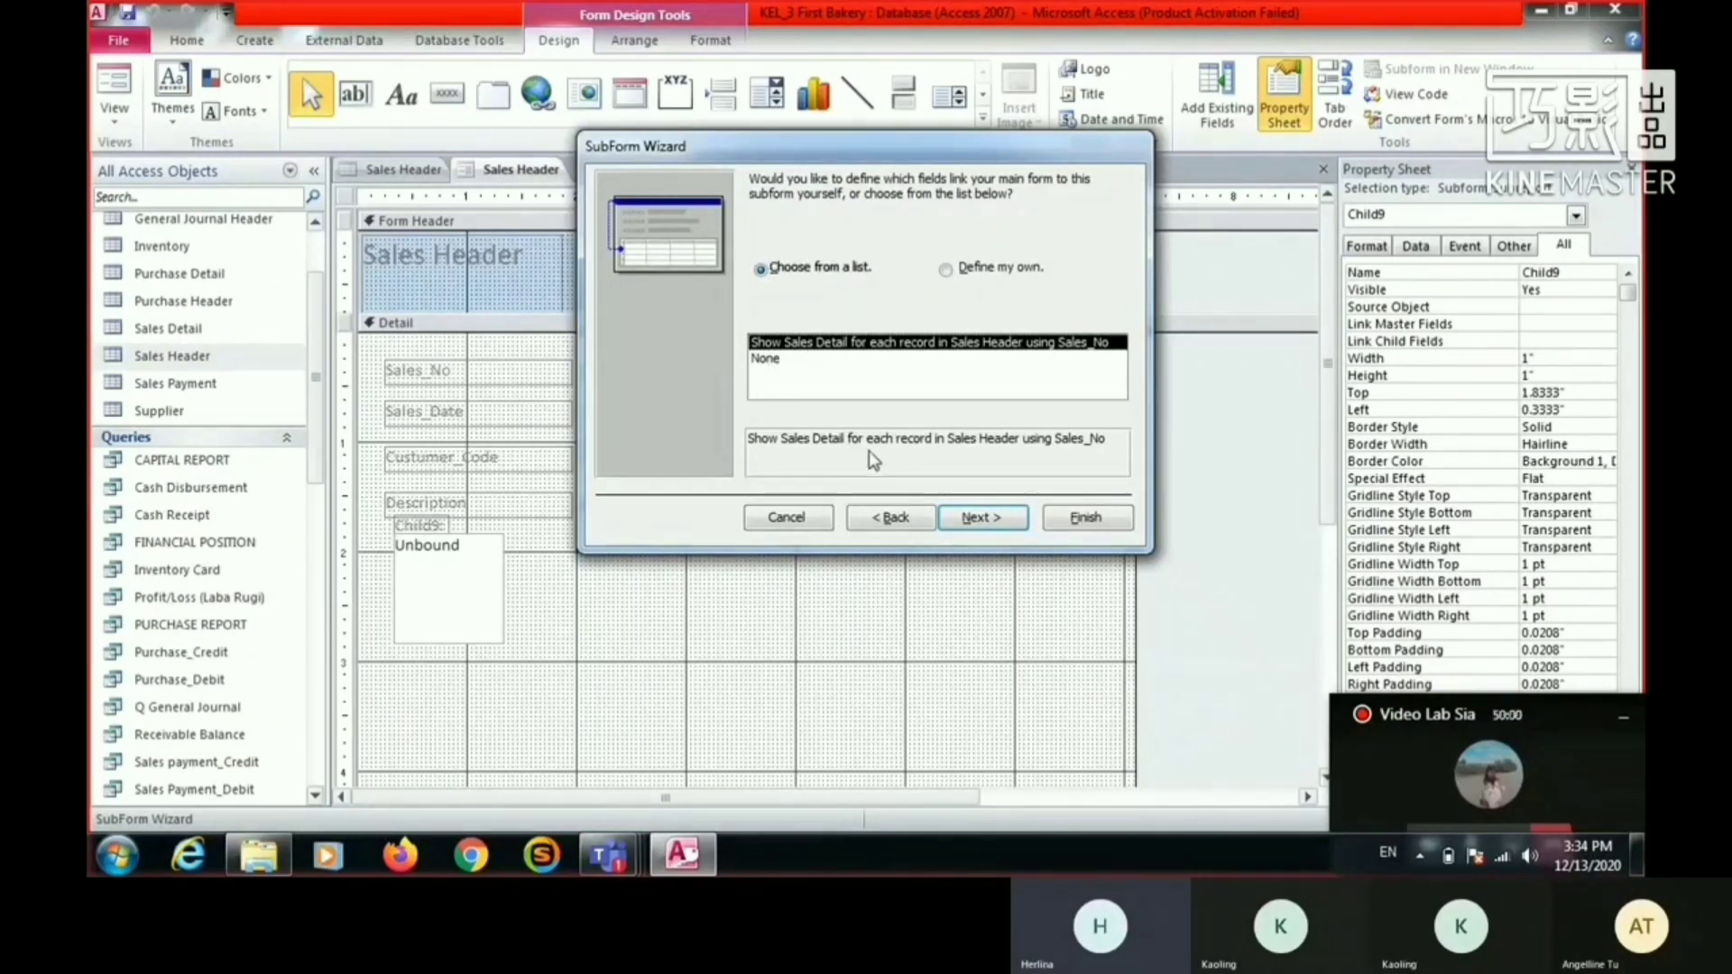
left_click(963, 519)
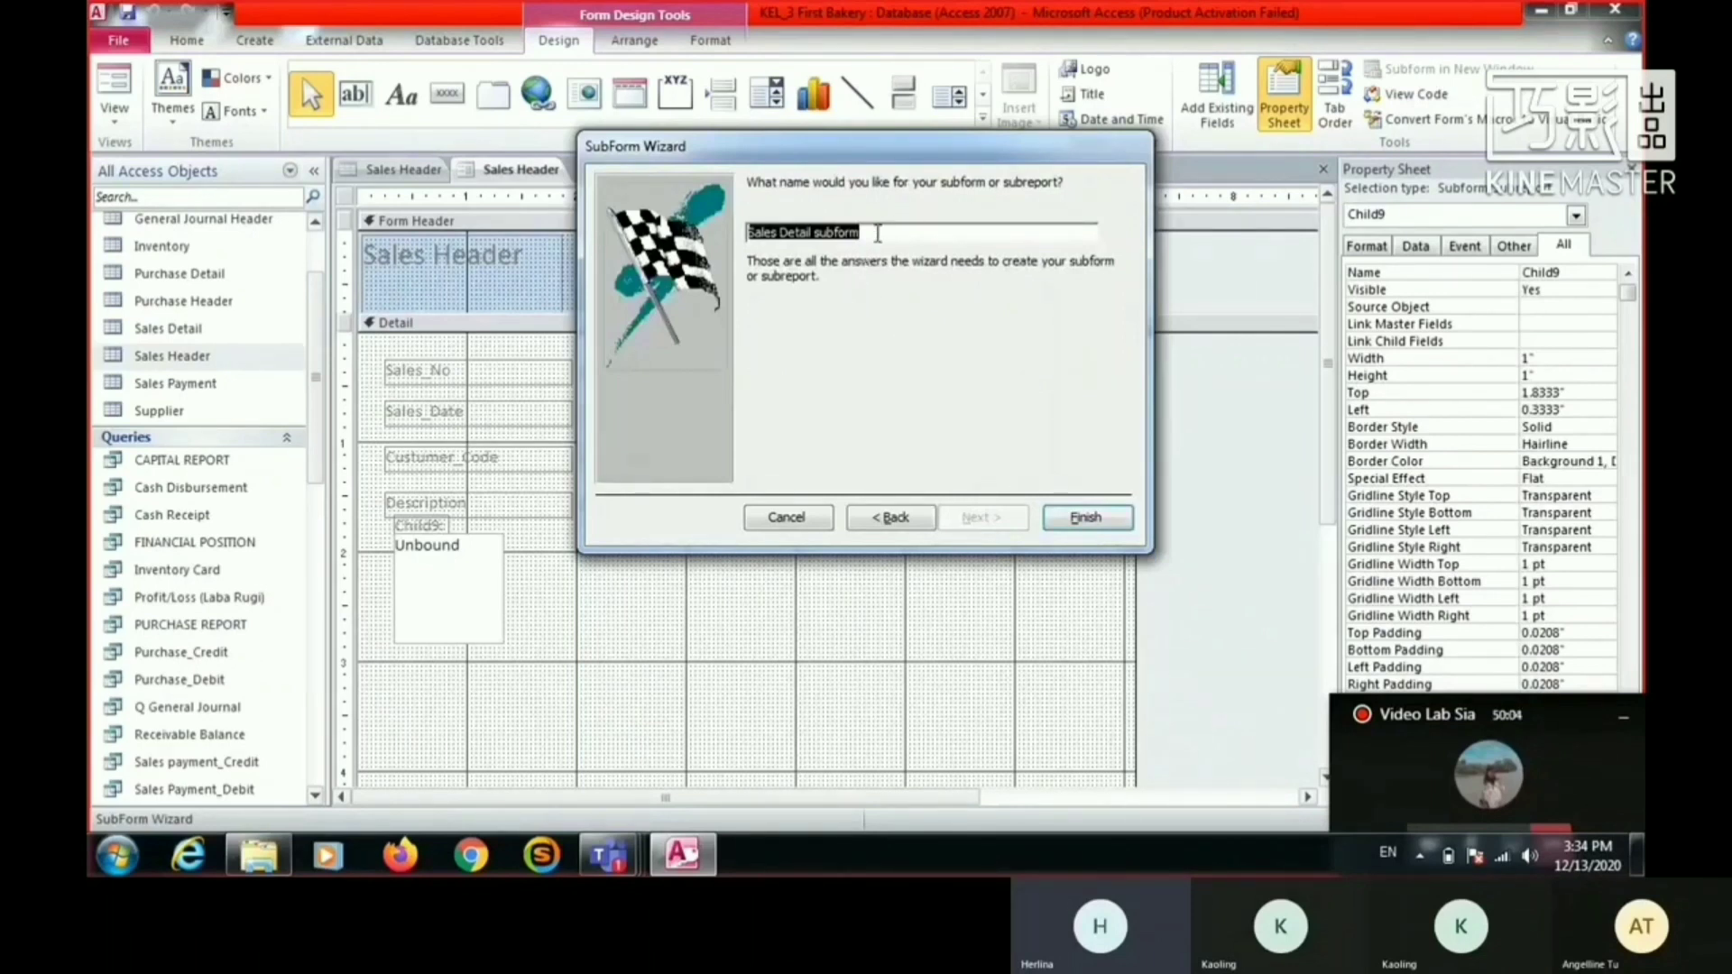
left_click(1087, 520)
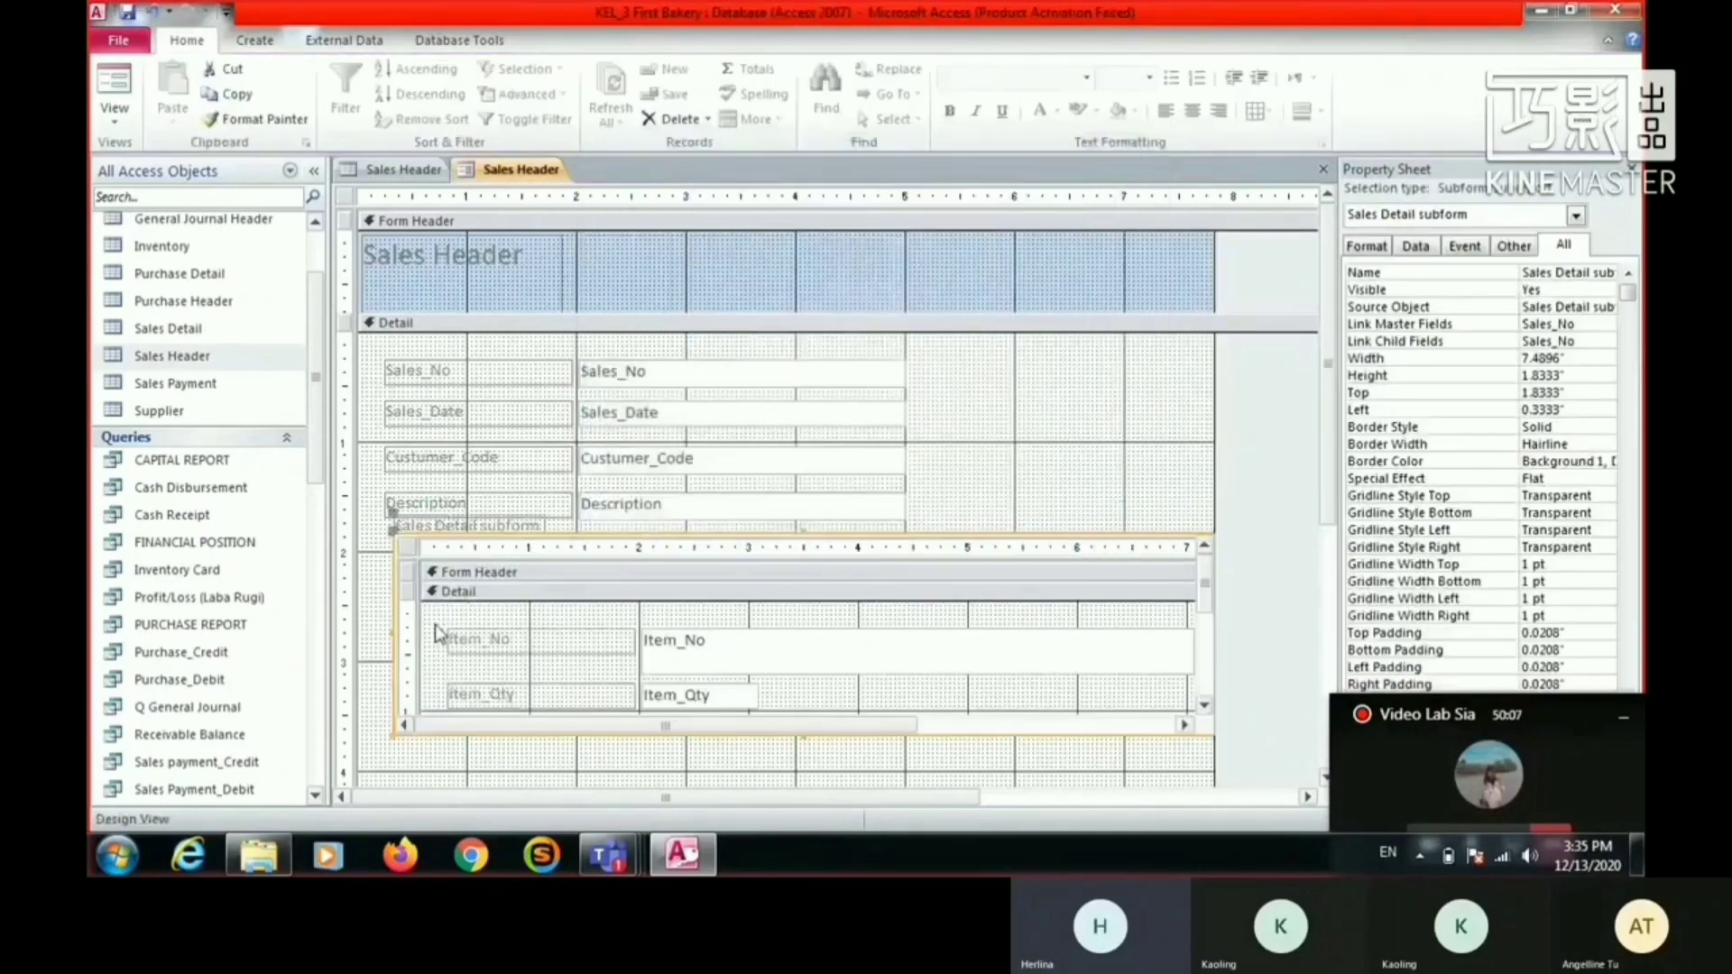
- Move the subform to about 0.21 inches from the form's left edge and 1.88 inches down, and delete its label
left_click(1038, 475)
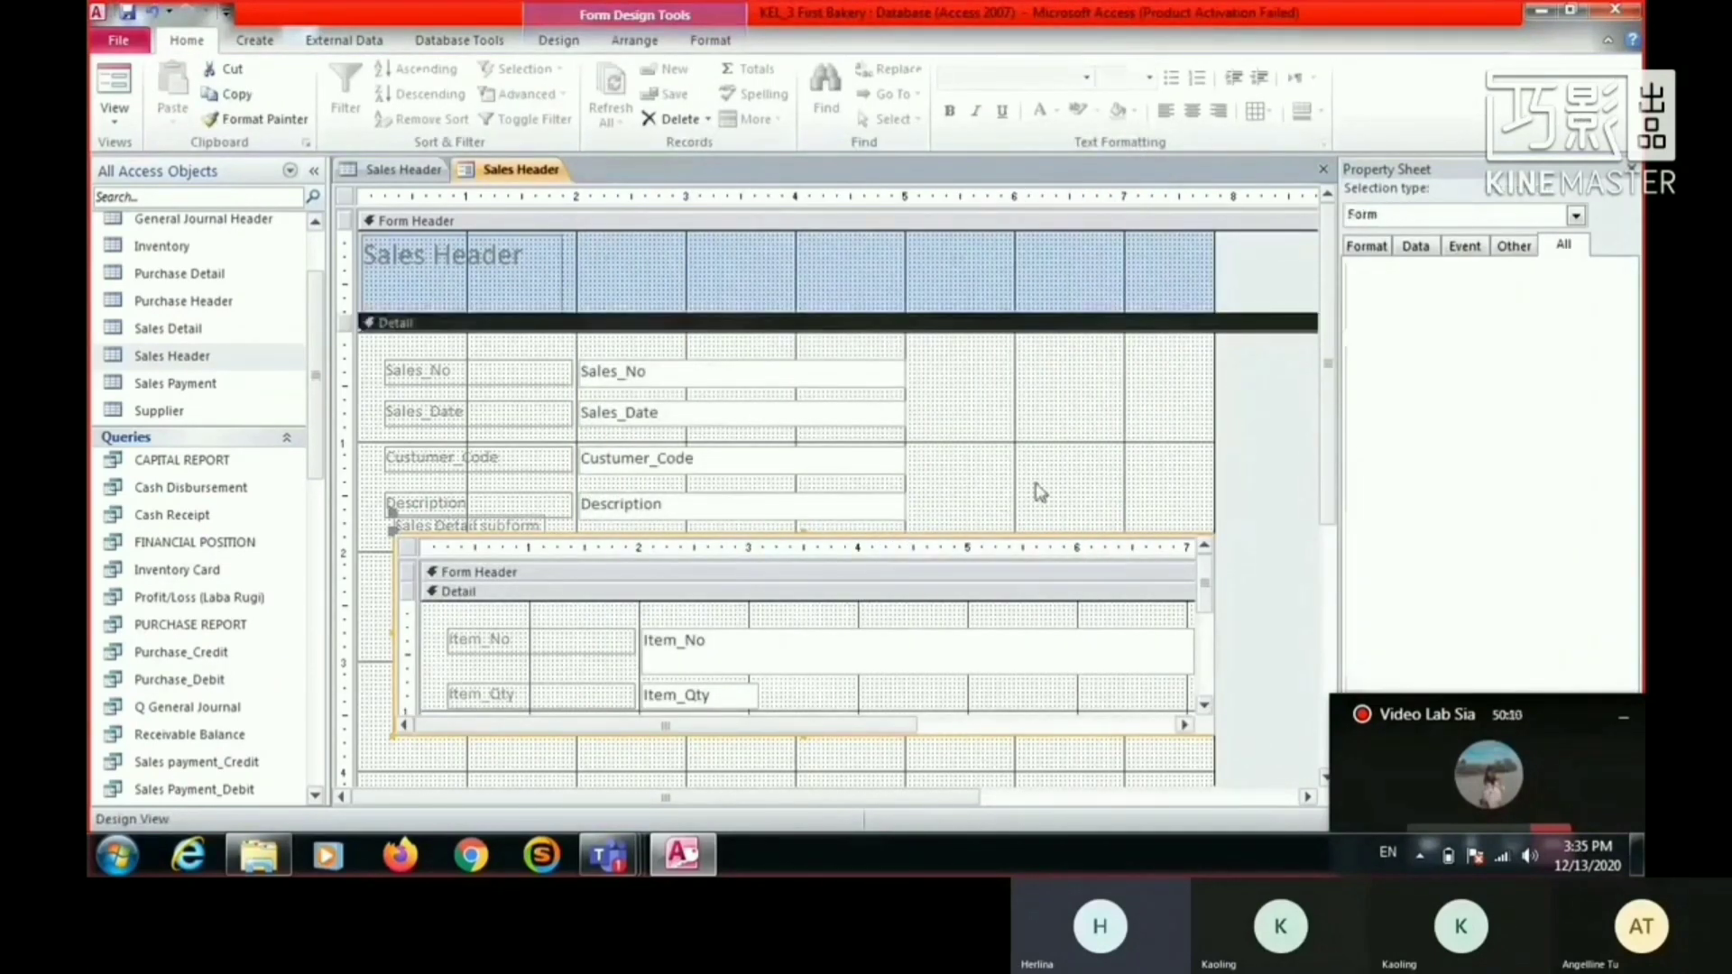
left_click(982, 552)
left_click_drag(980, 552, 966, 557)
left_click(466, 531)
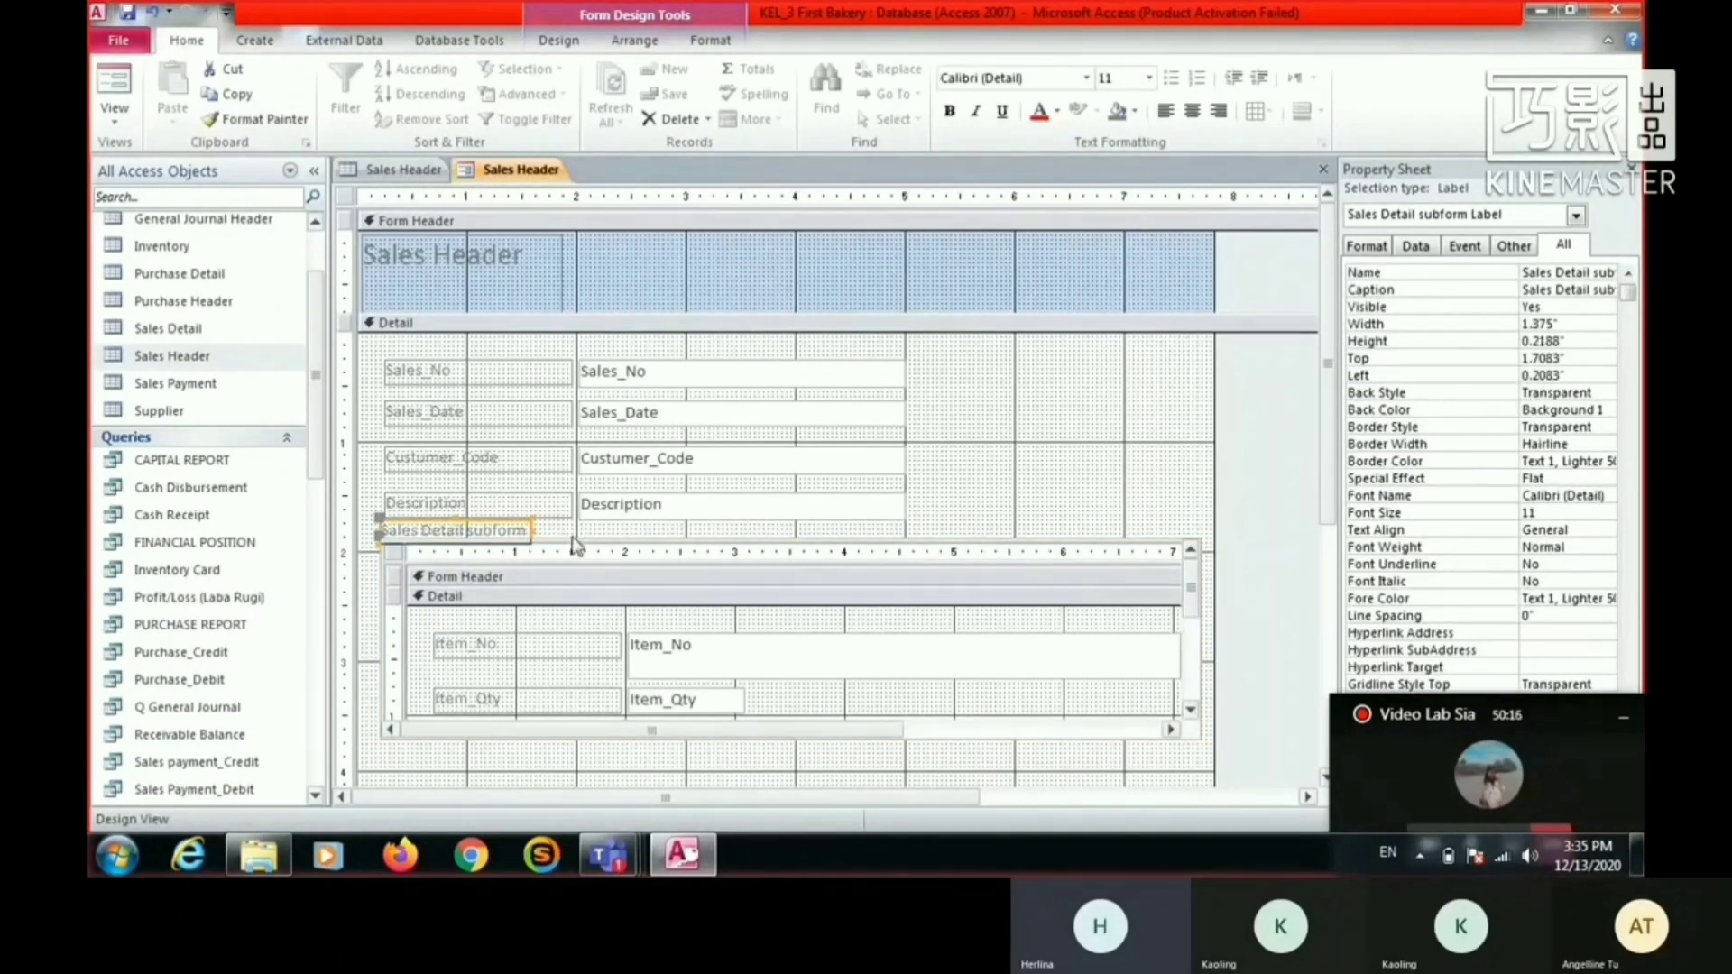
key("Delete")
- Extend the subform control downward to about 2.38 inches high
scroll(886, 585, "down", 2)
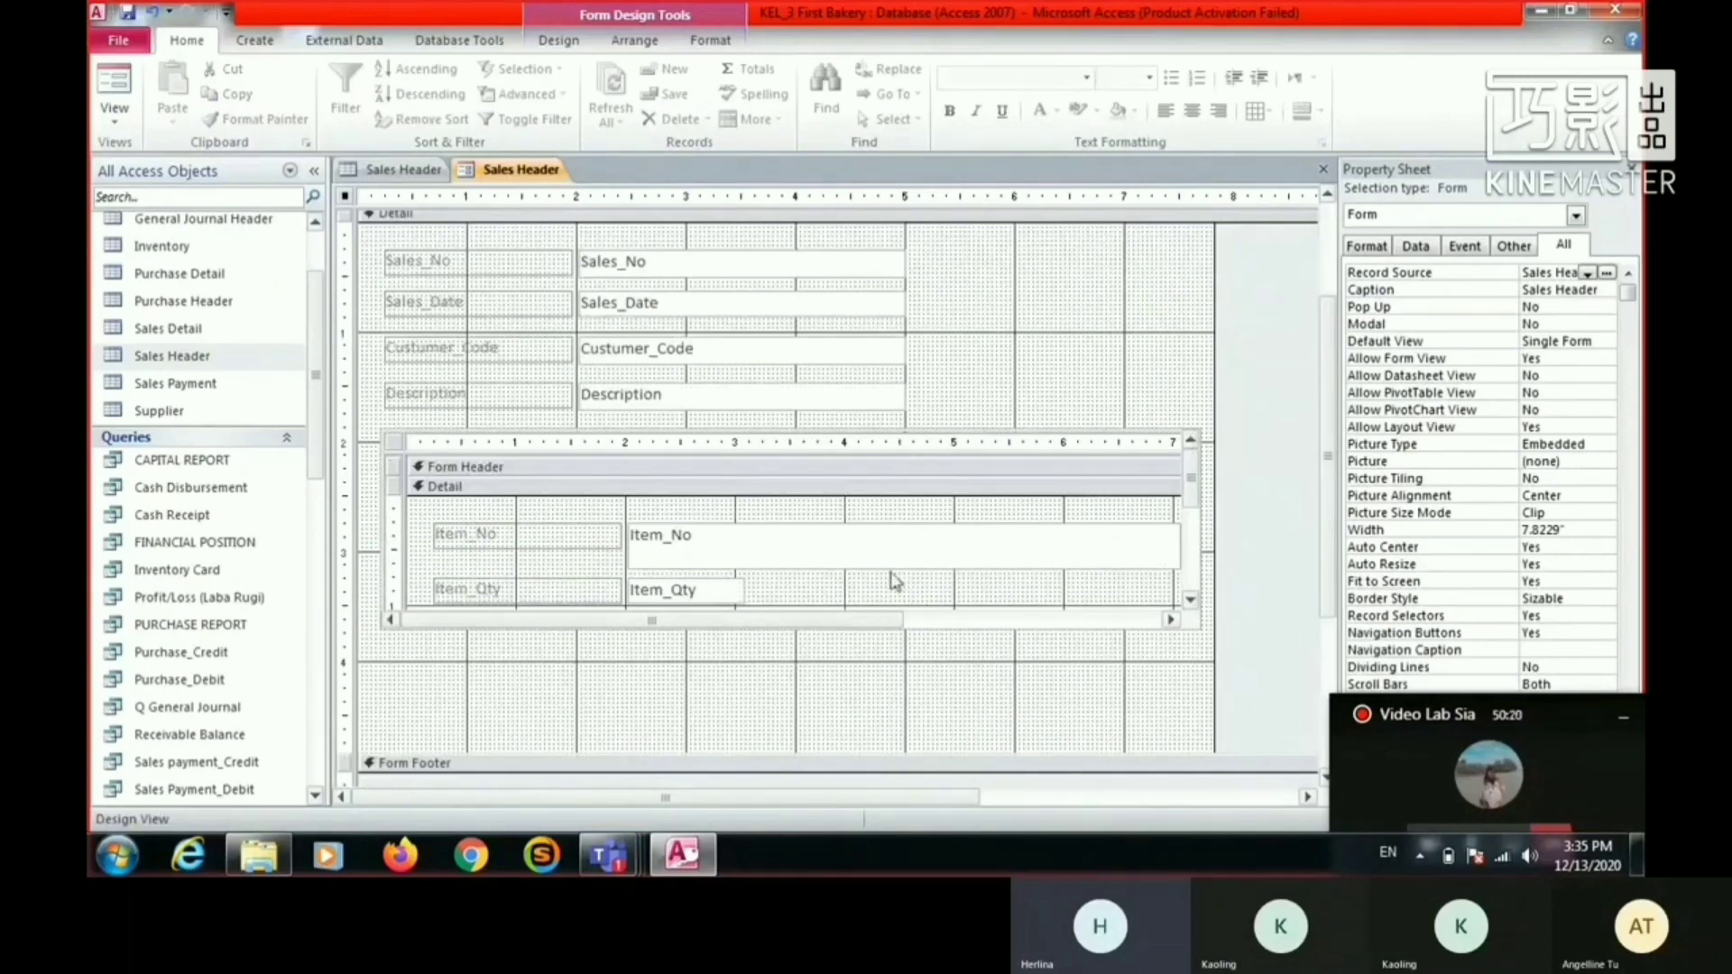
left_click(908, 620)
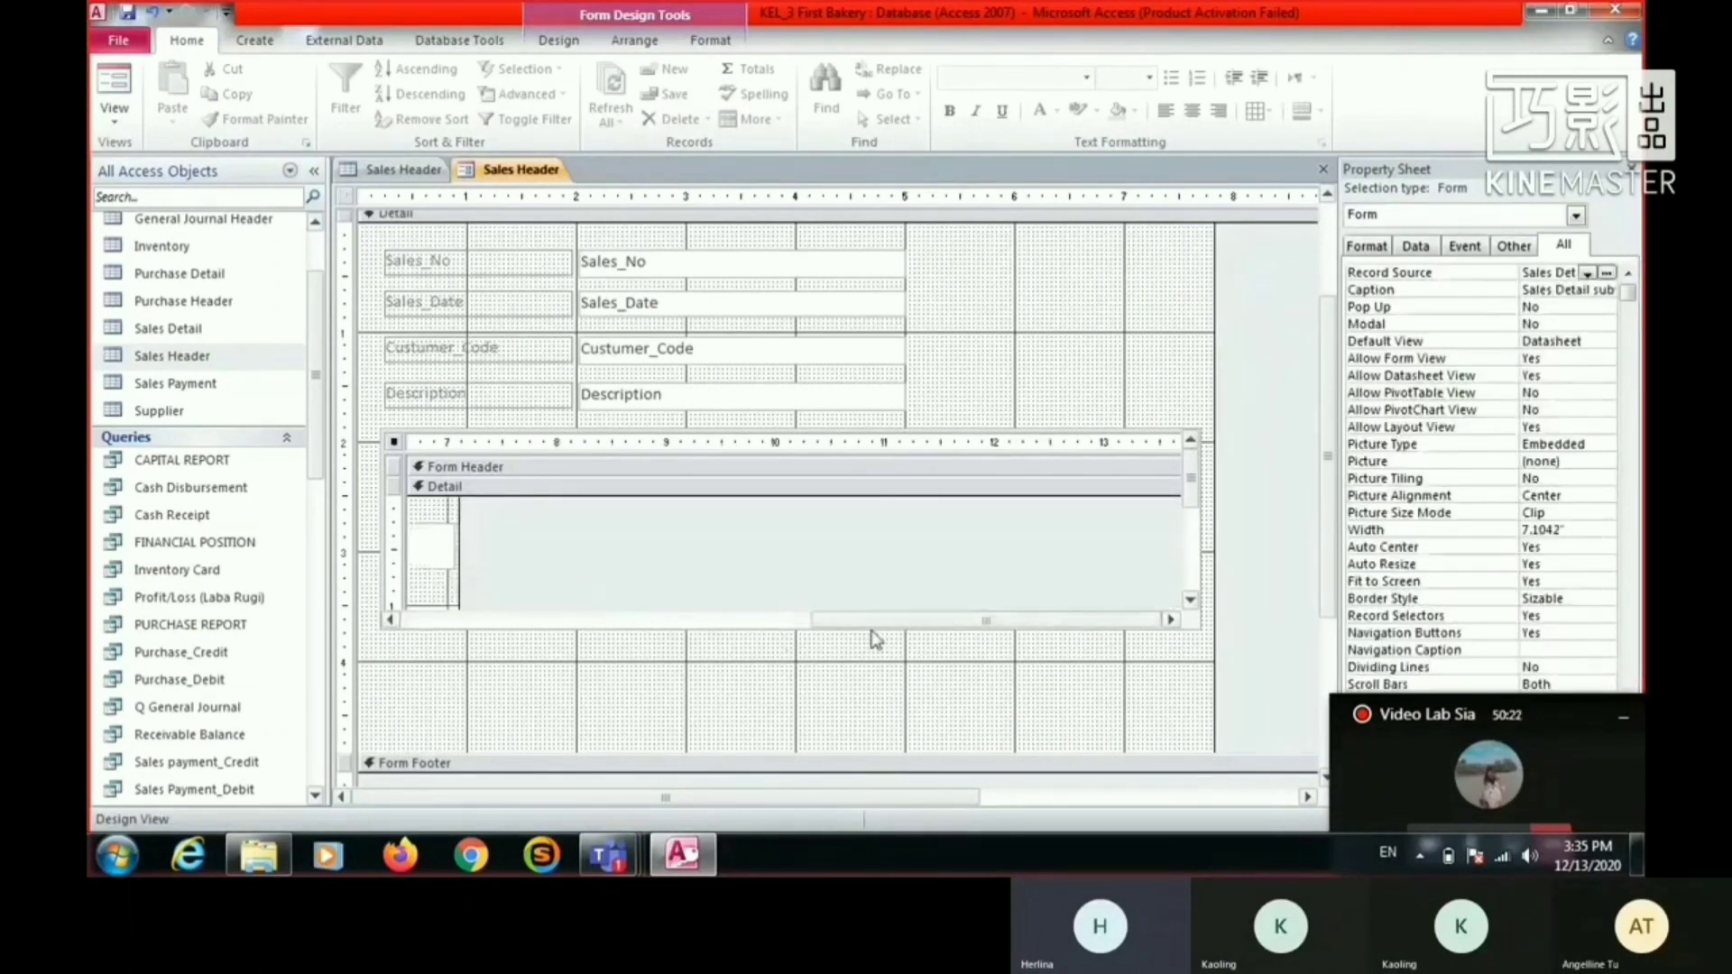
left_click(870, 639)
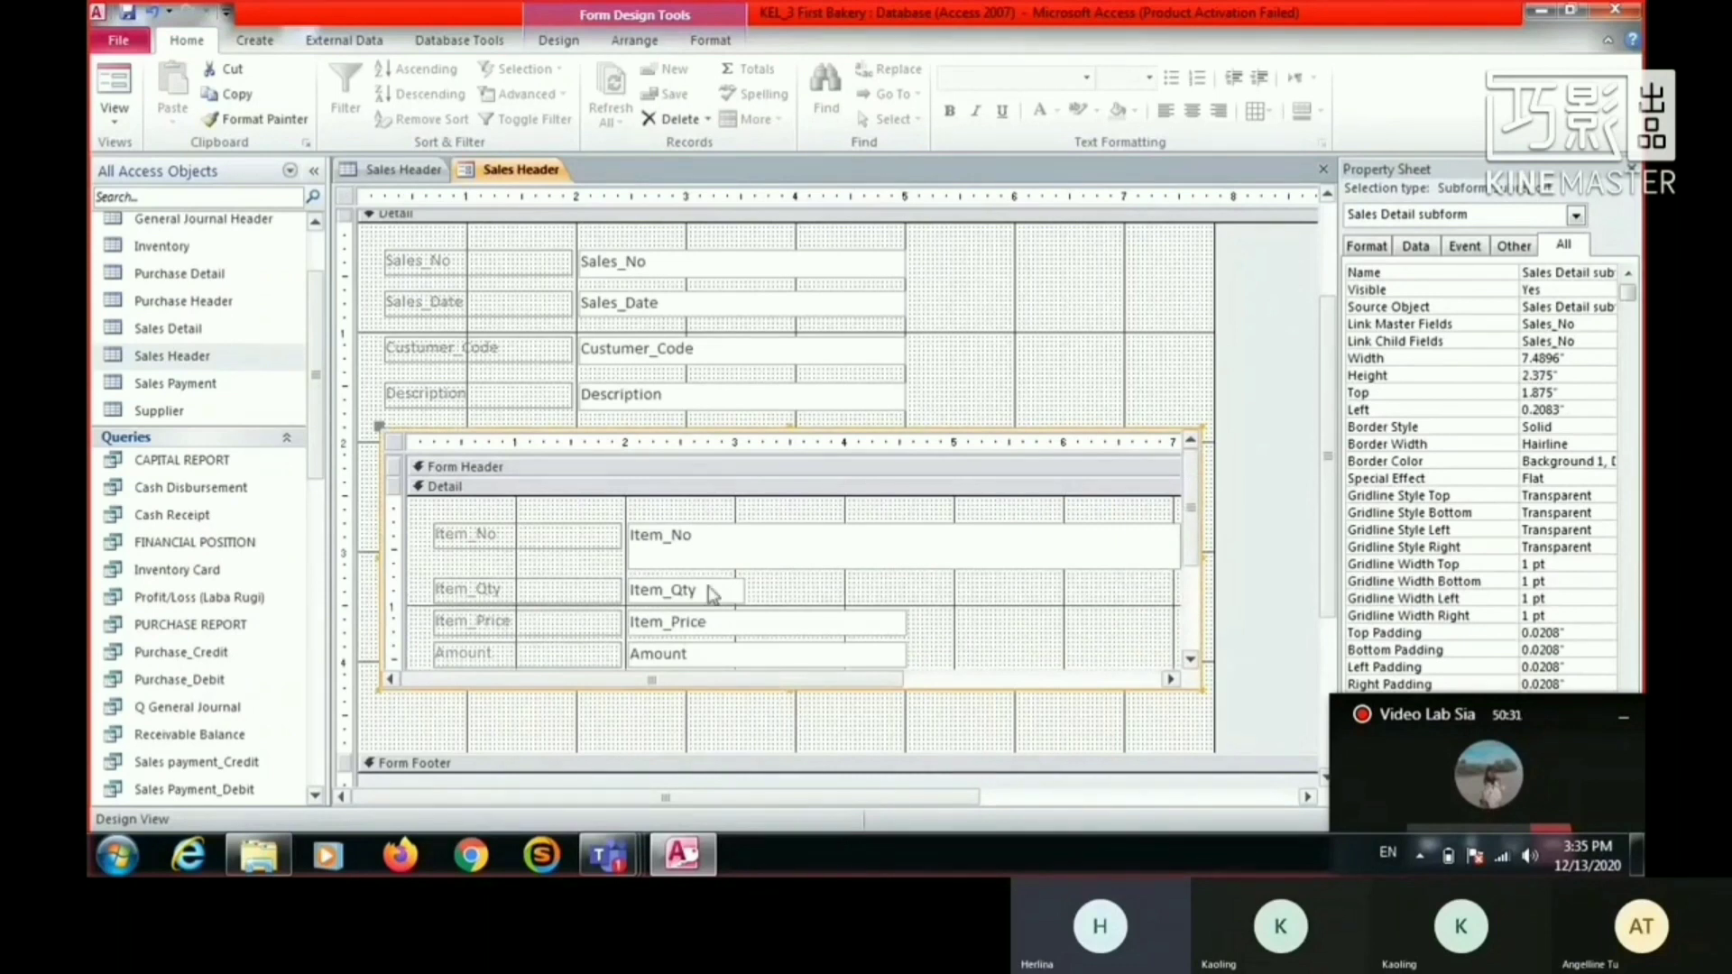
- Shrink the subform's Item_No text box to about 2.56 inches wide and 0.25 inches high
left_click(1023, 541)
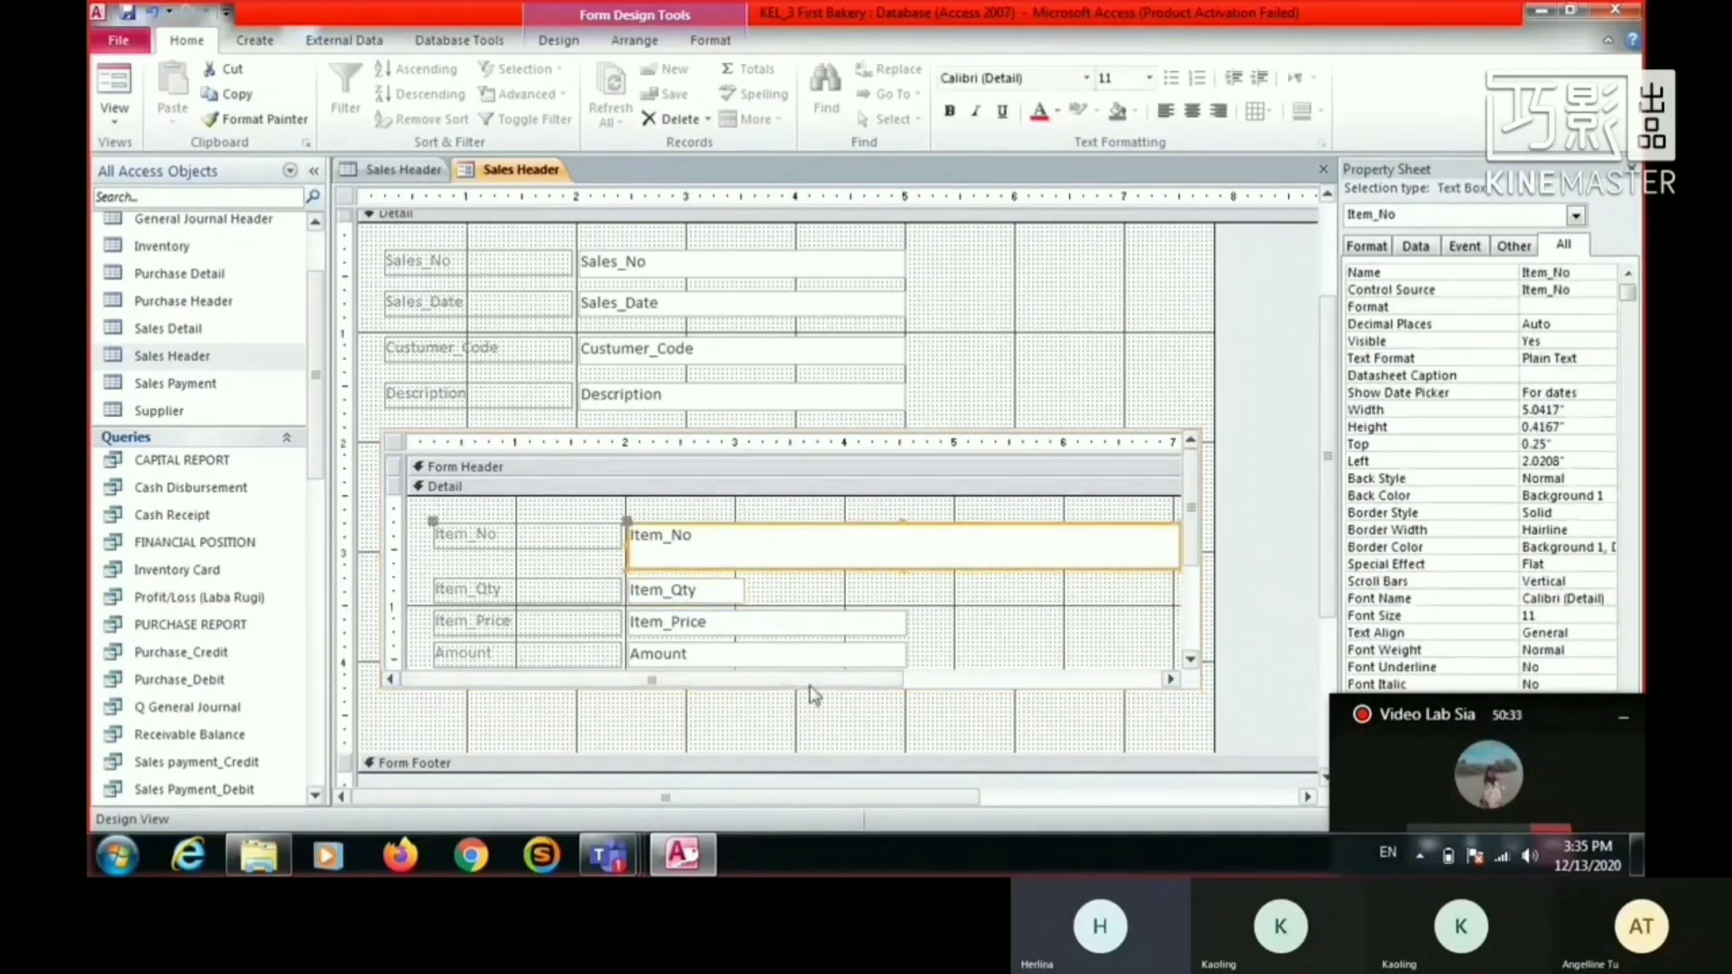
left_click_drag(830, 679, 867, 678)
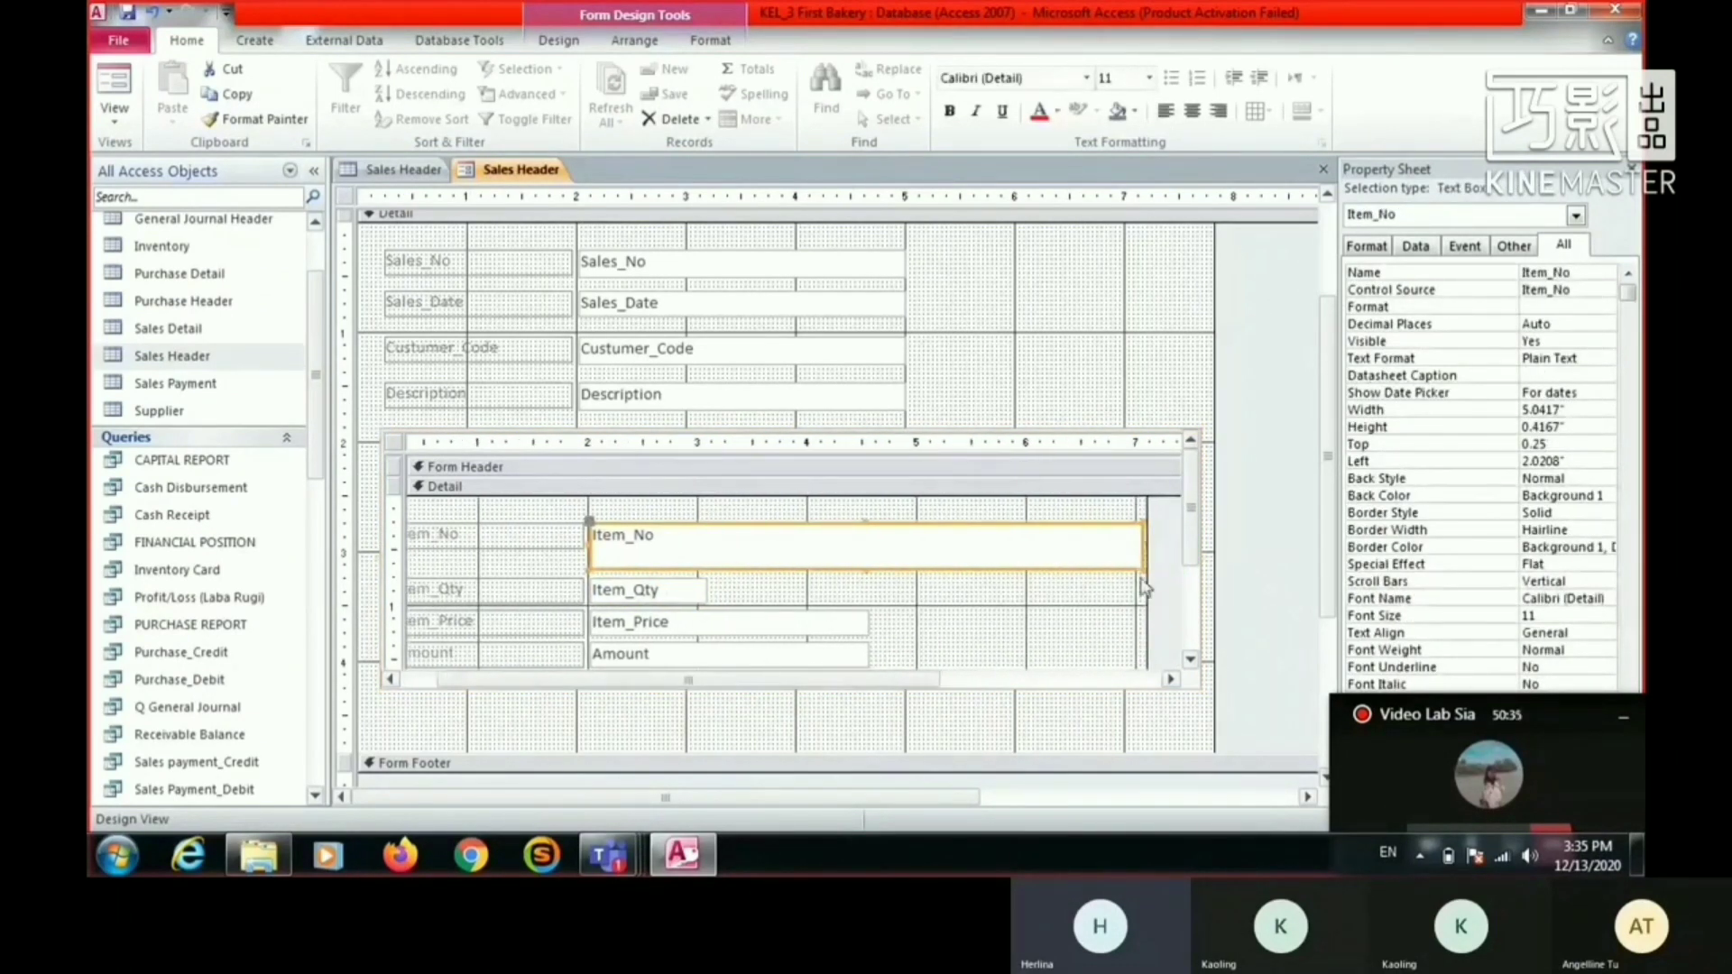
left_click_drag(1145, 568, 870, 549)
left_click_drag(891, 680, 749, 679)
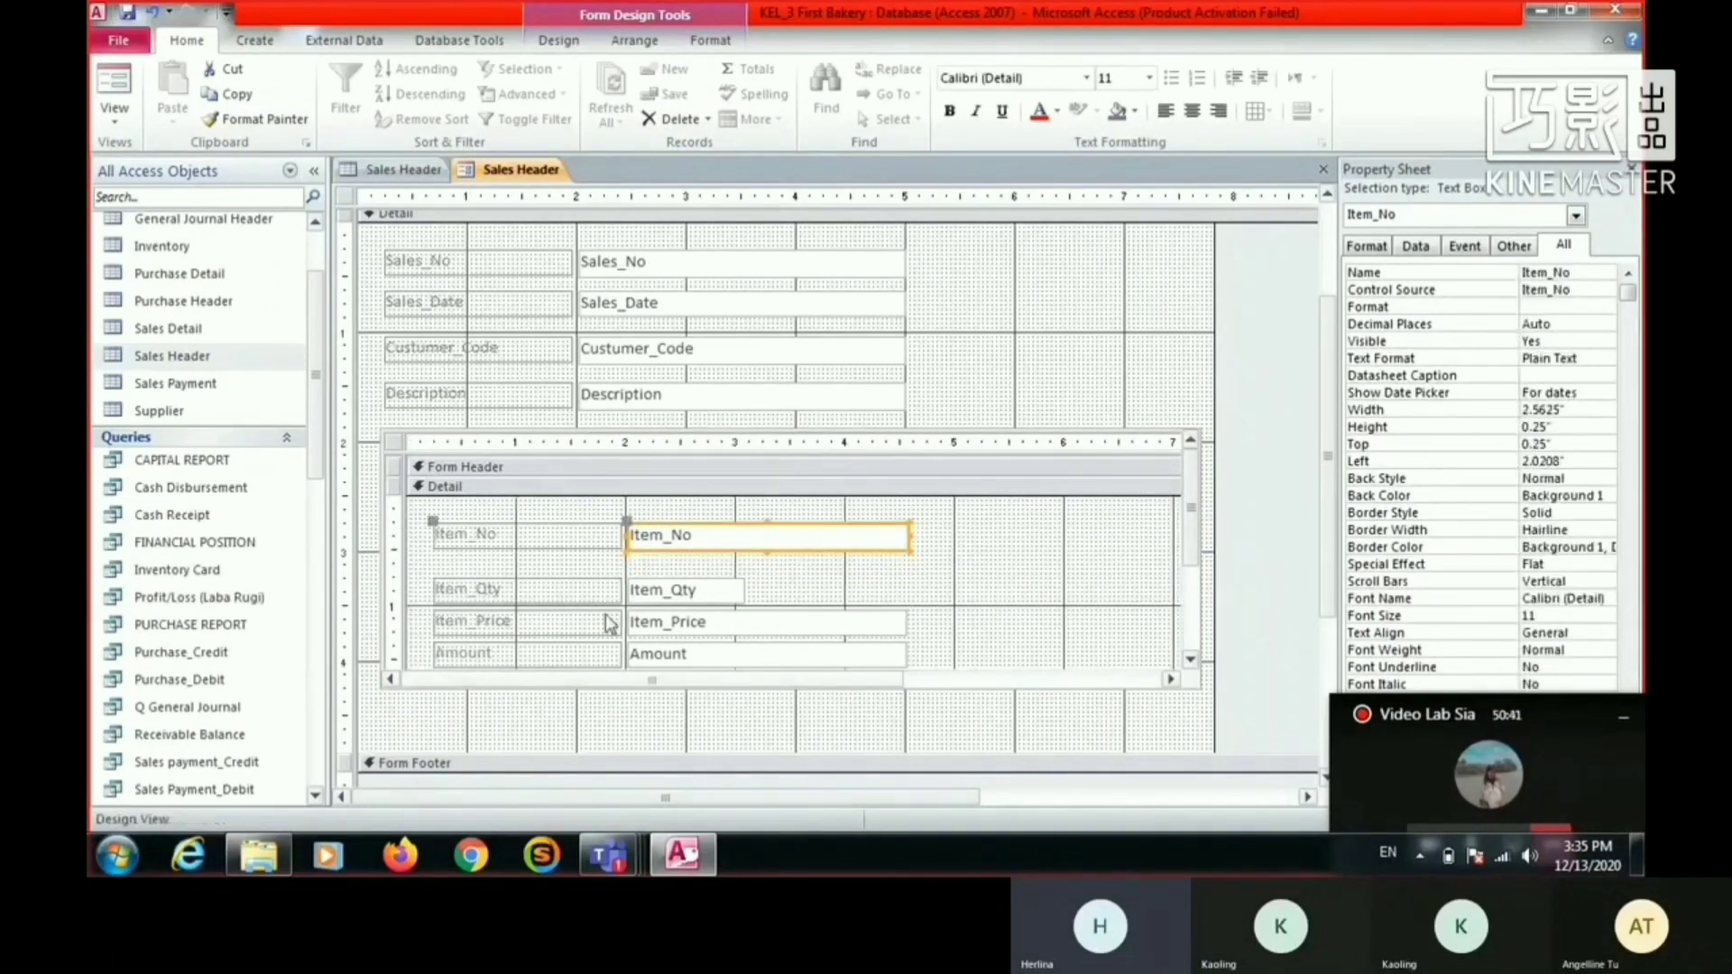
- Move the subform's Item_Qty field slightly up and widen its text box to match the width of Item_No
left_click_drag(601, 597, 599, 583)
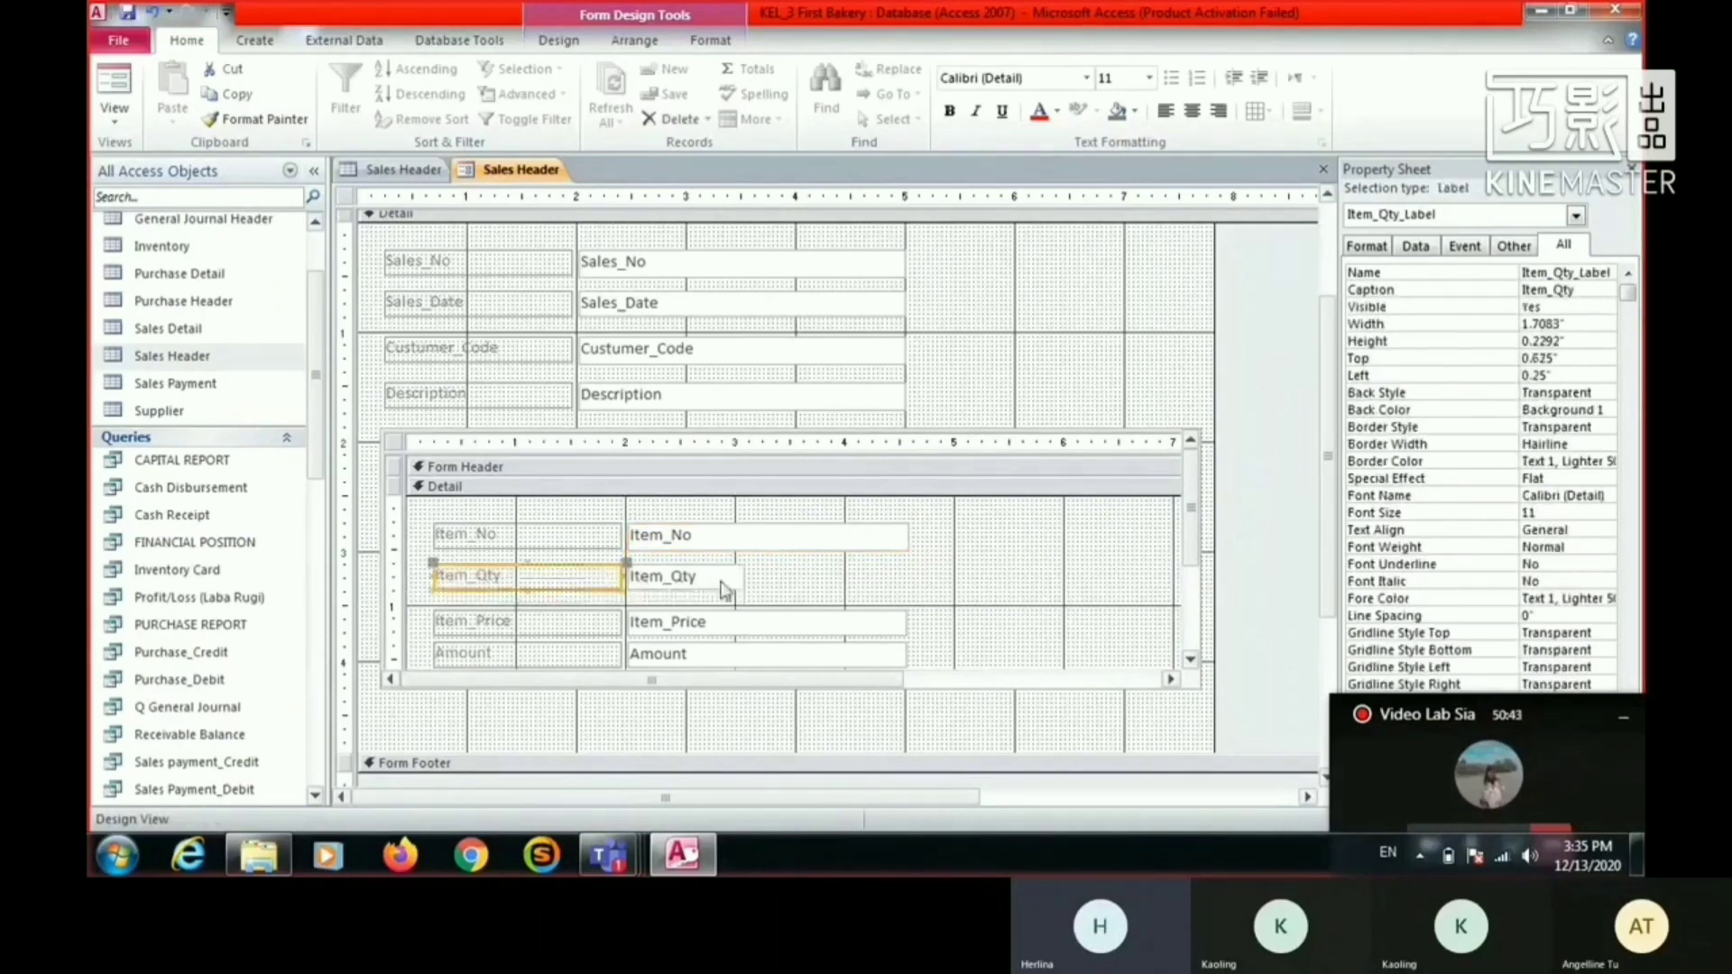
left_click(729, 586)
left_click_drag(744, 577, 907, 577)
left_click(1064, 348)
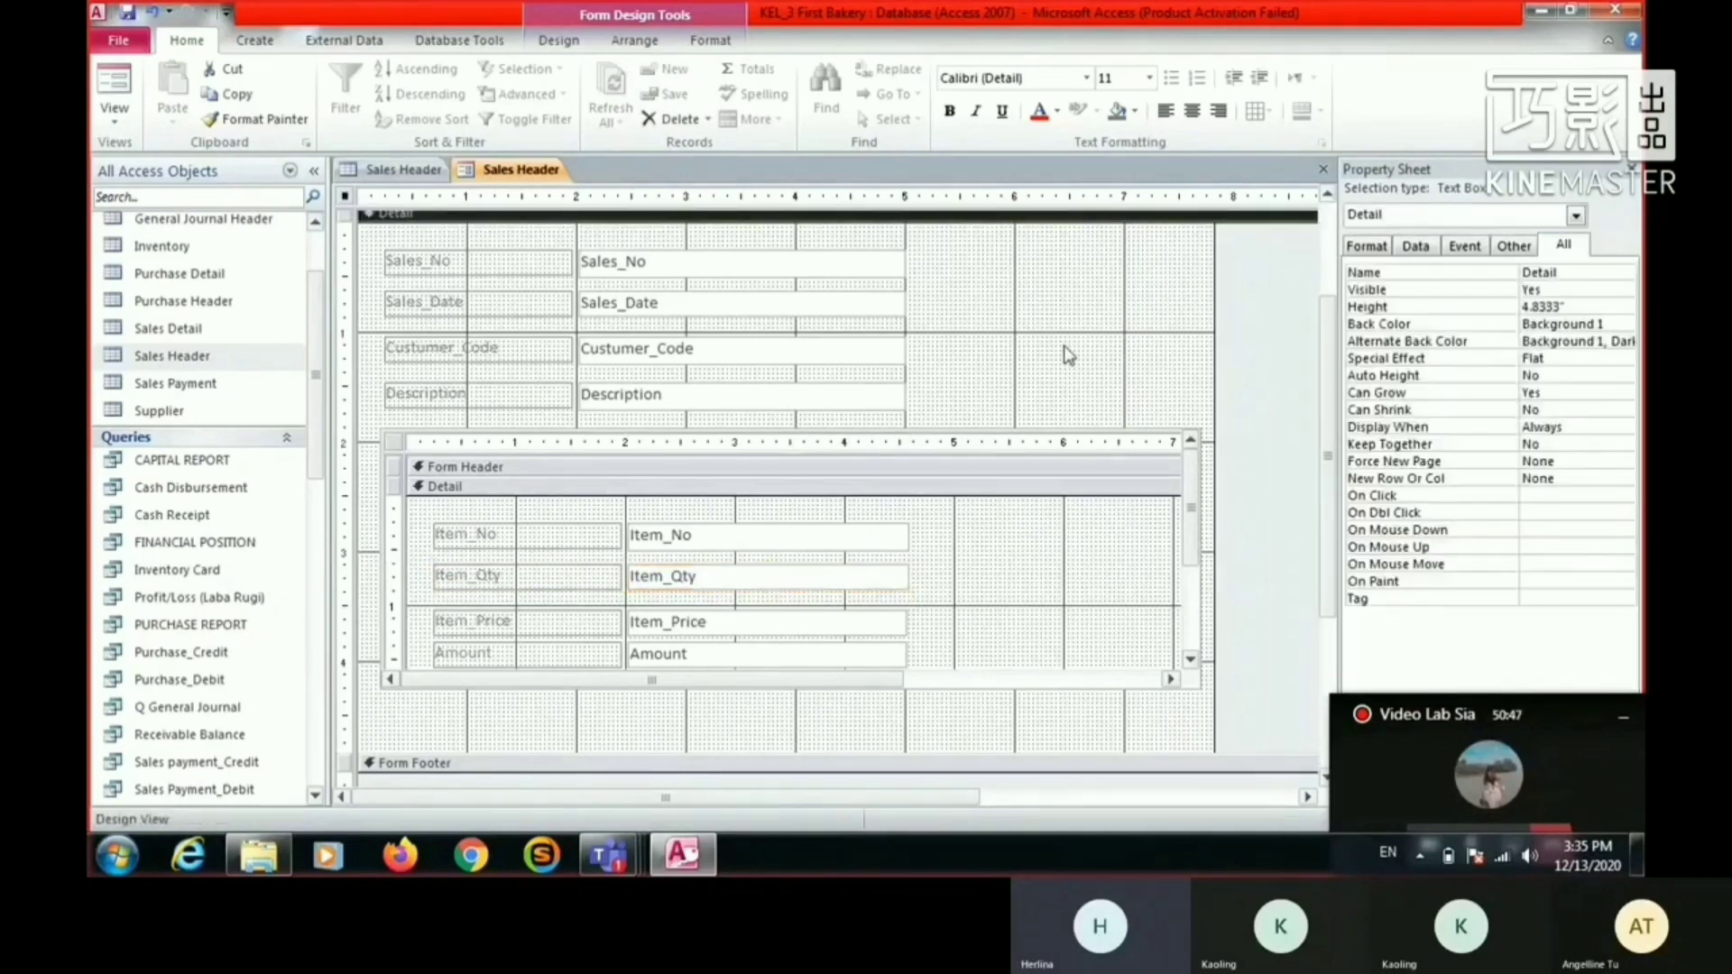
- Change the Custumer_Code text box in the main form's Detail section to a combo box
scroll(783, 725, "down", 3)
scroll(735, 700, "up", 6)
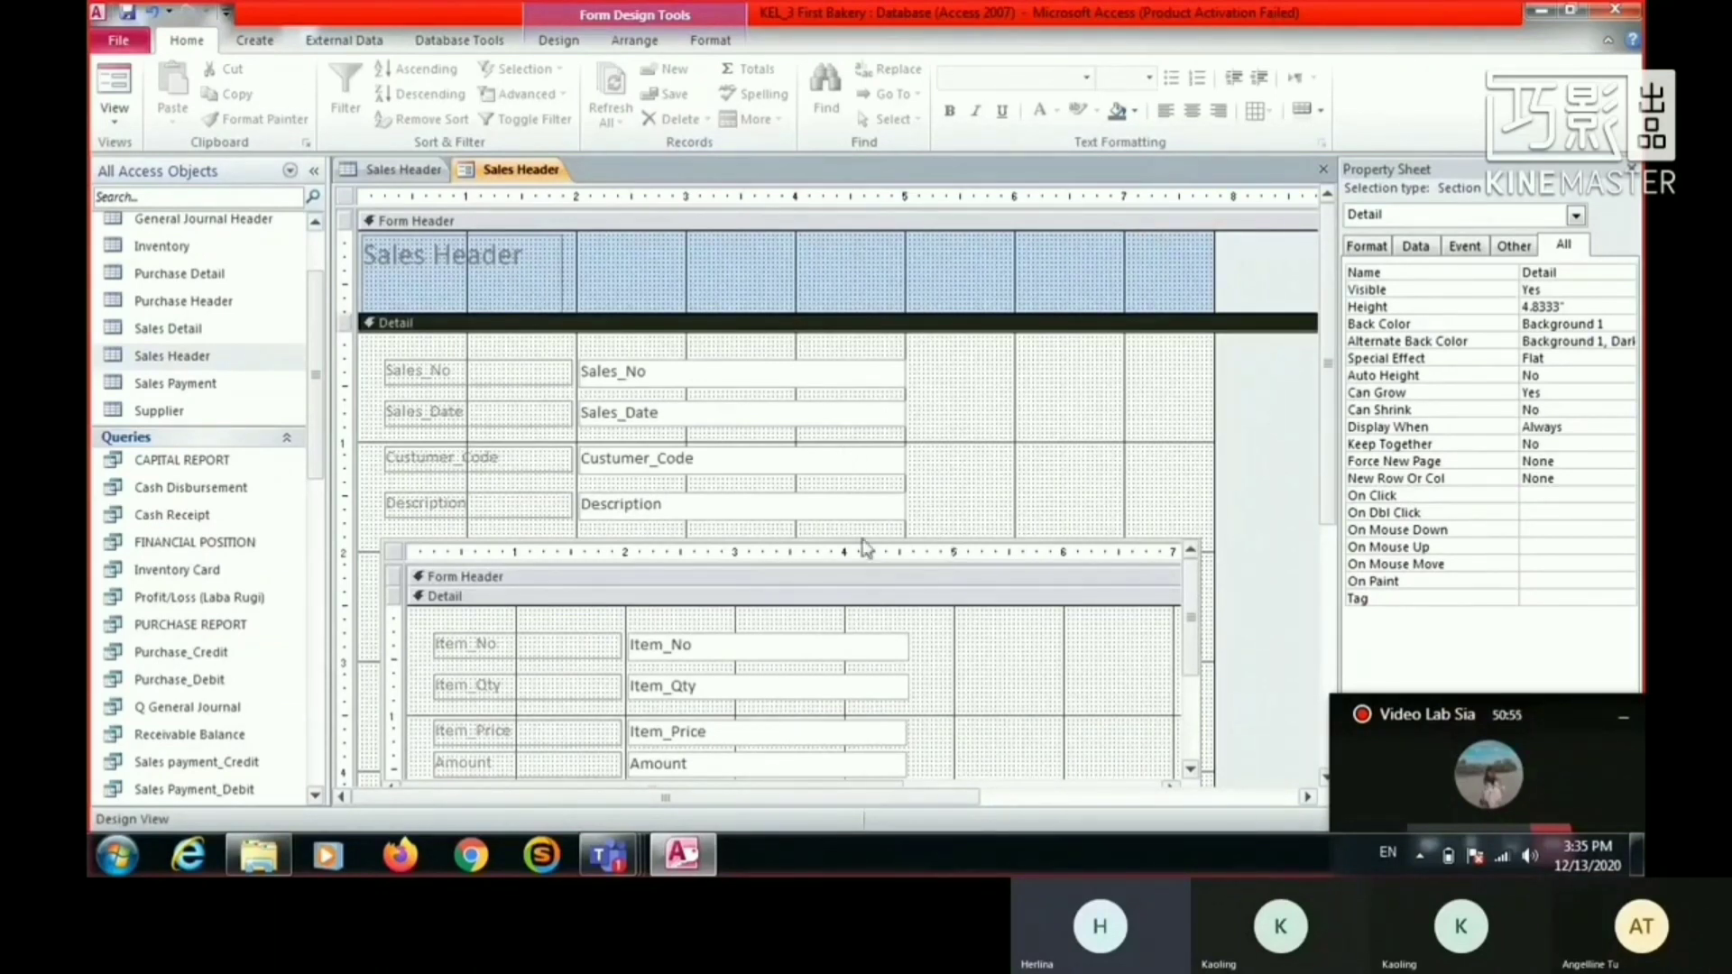
right_click(799, 464)
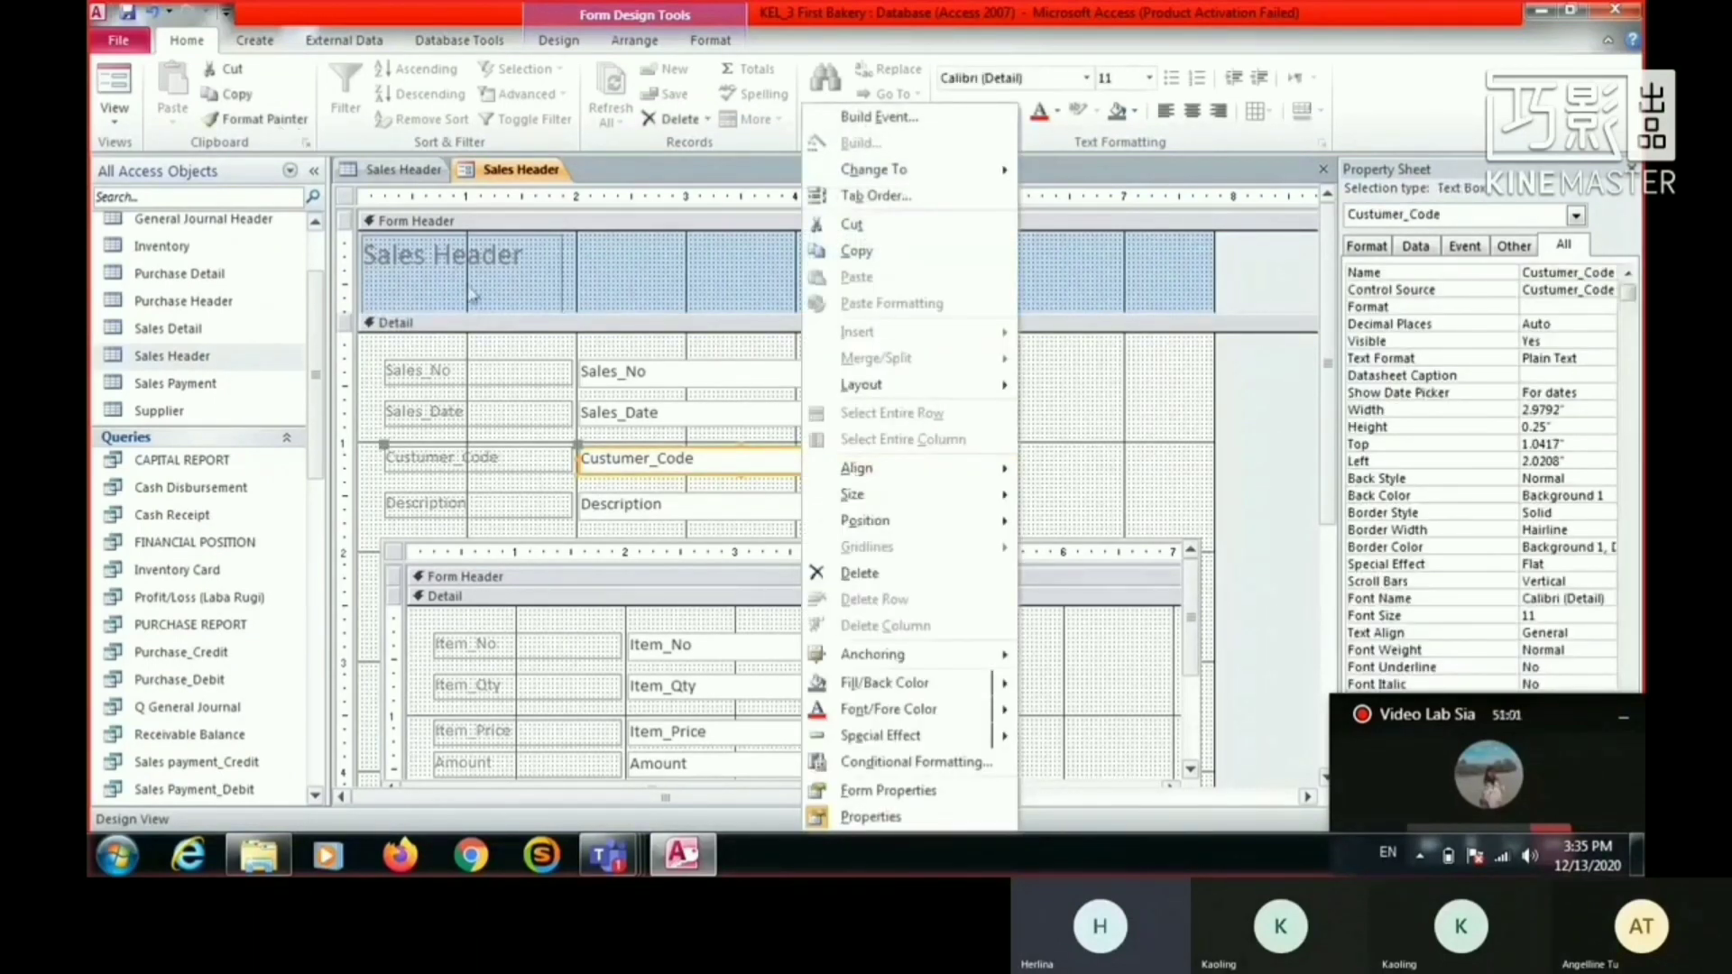
left_click(713, 471)
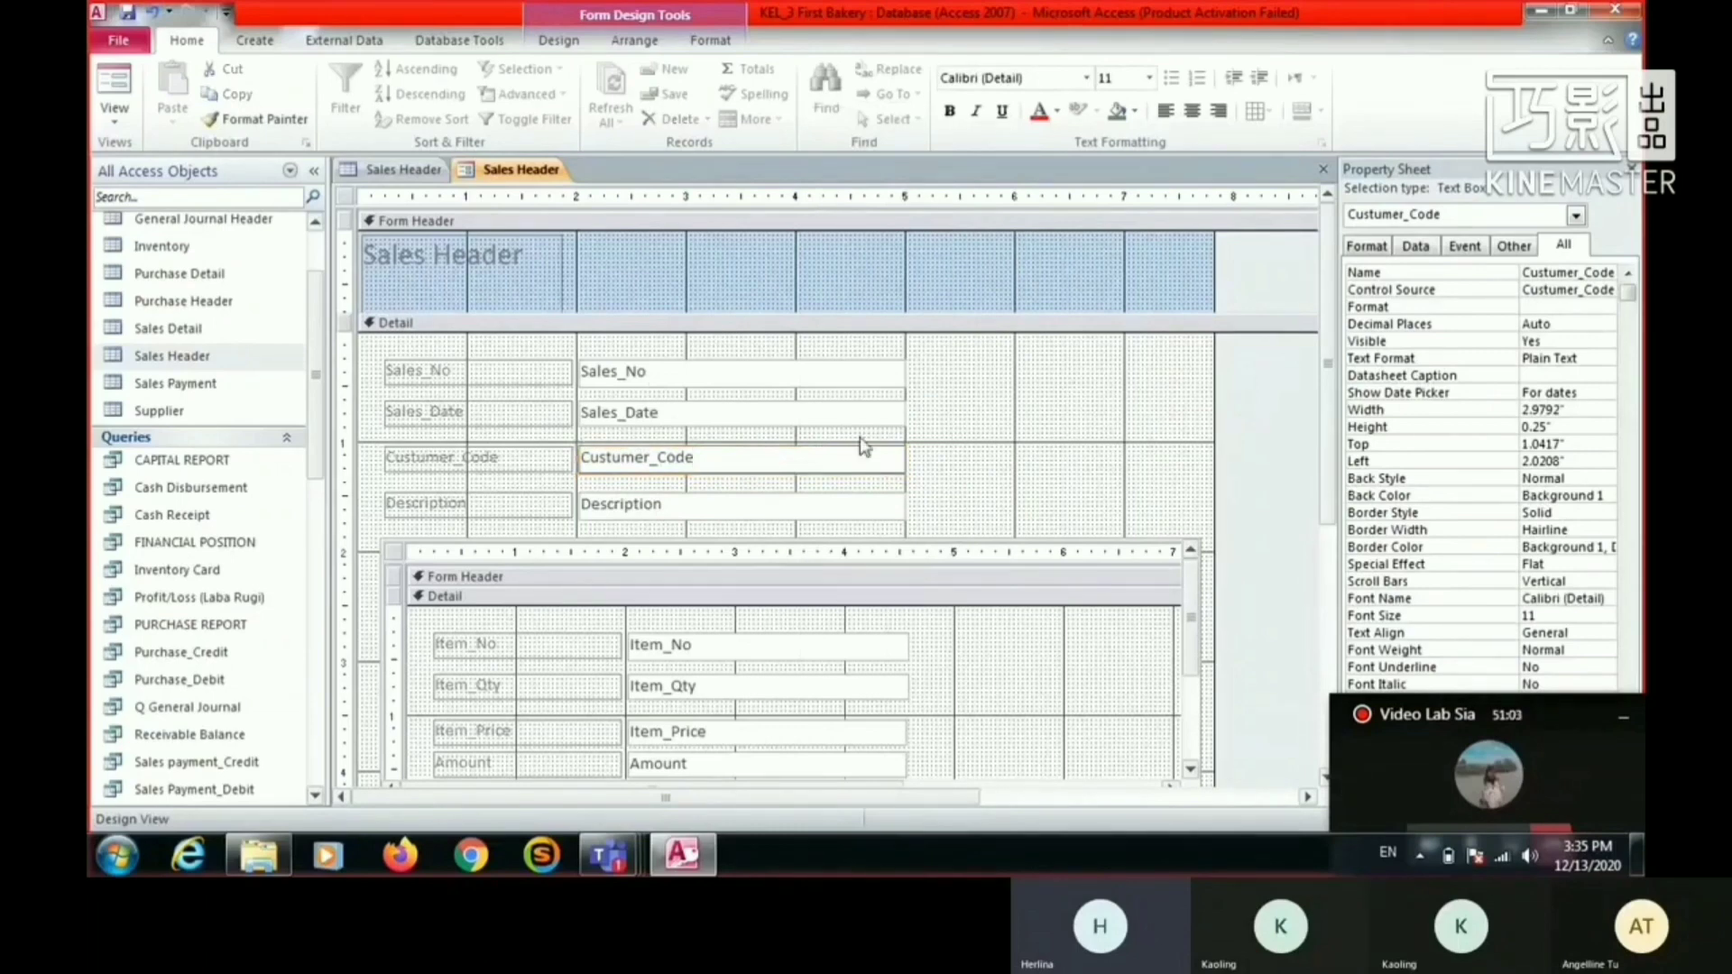
left_click(1089, 405)
left_click(879, 458)
right_click(884, 461)
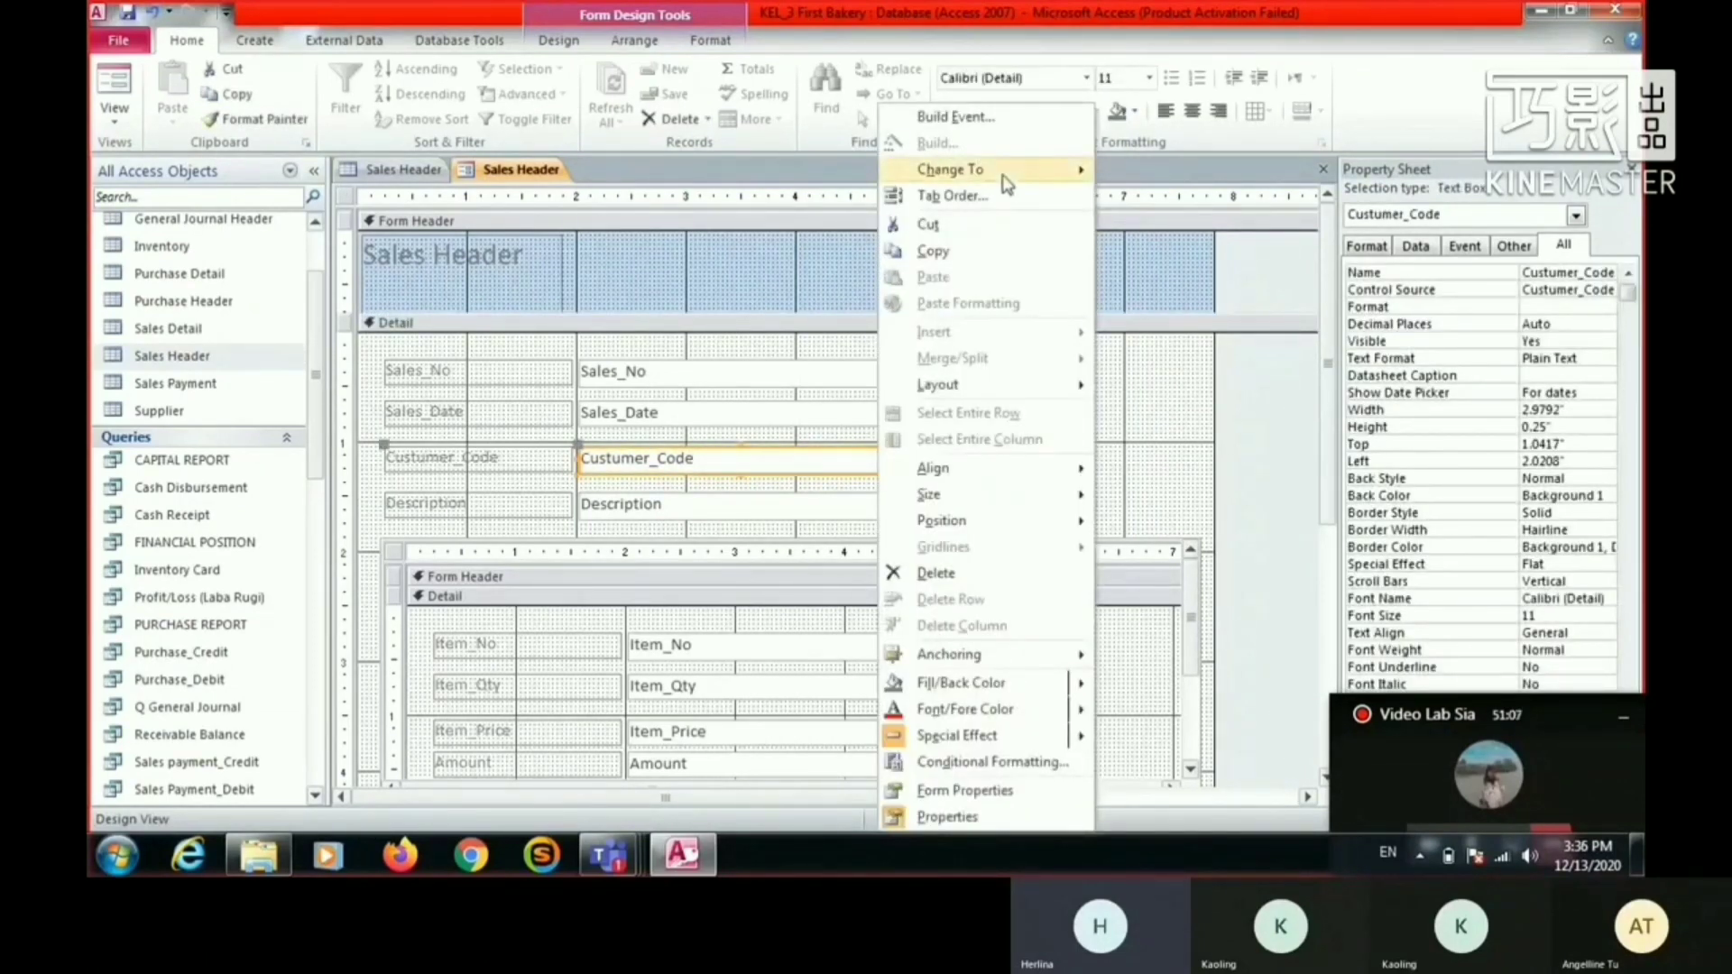
mouse_move(1008, 185)
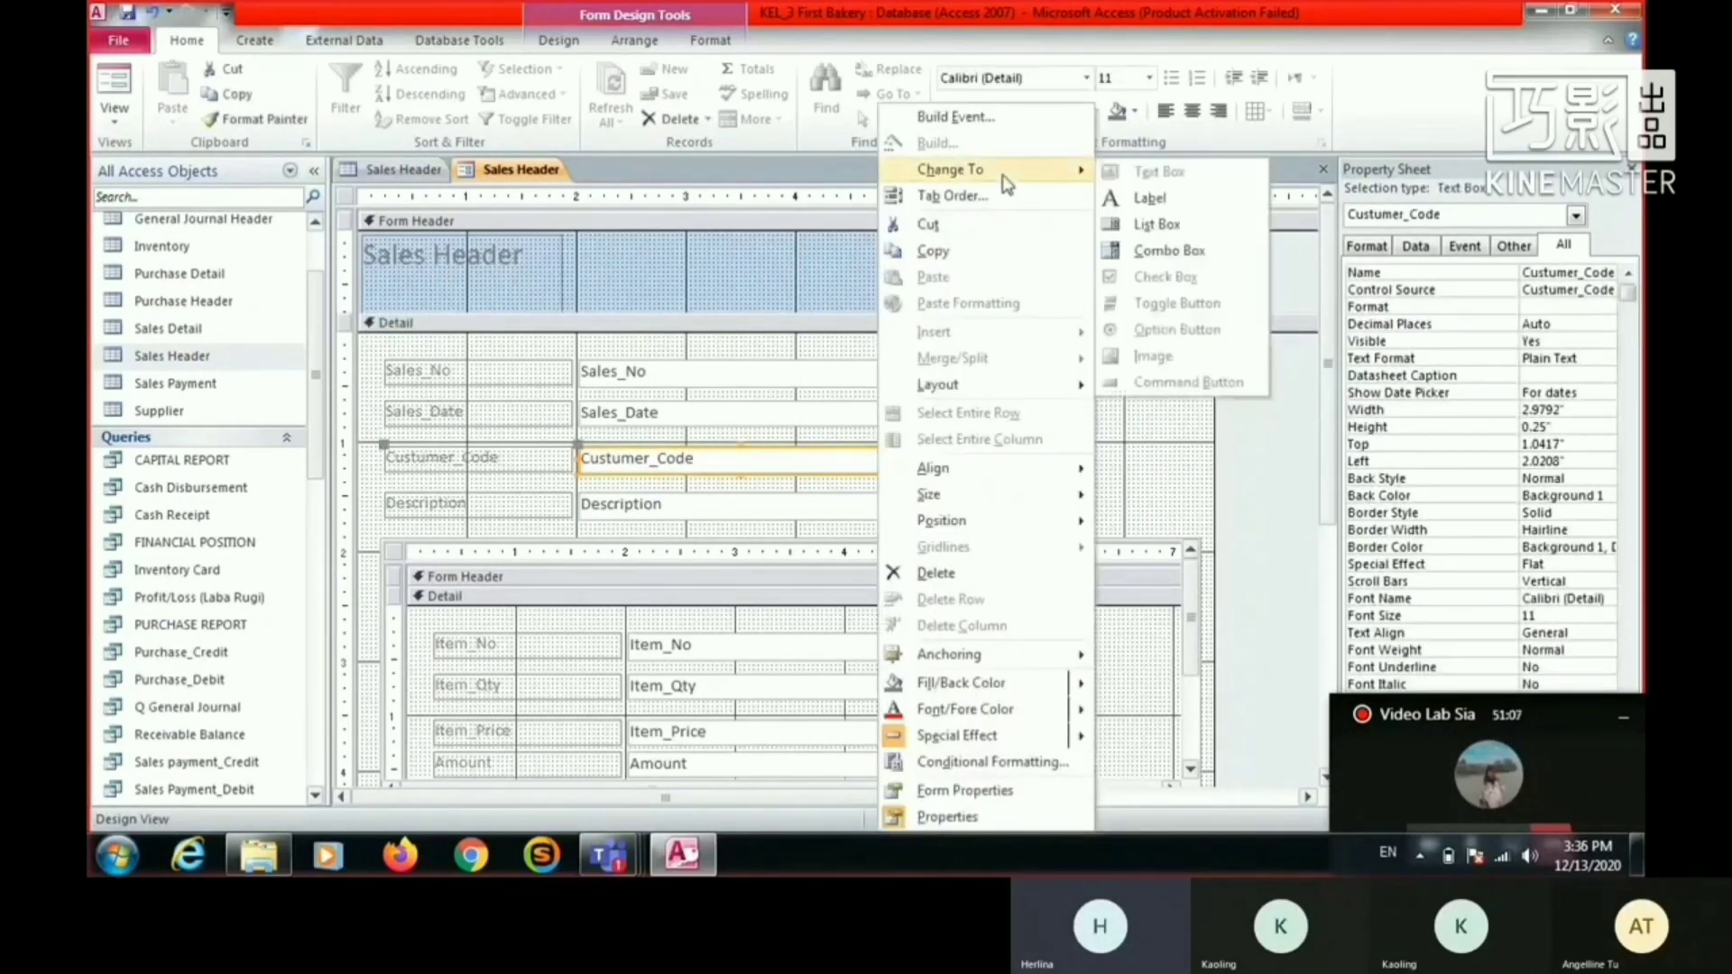
left_click(1191, 257)
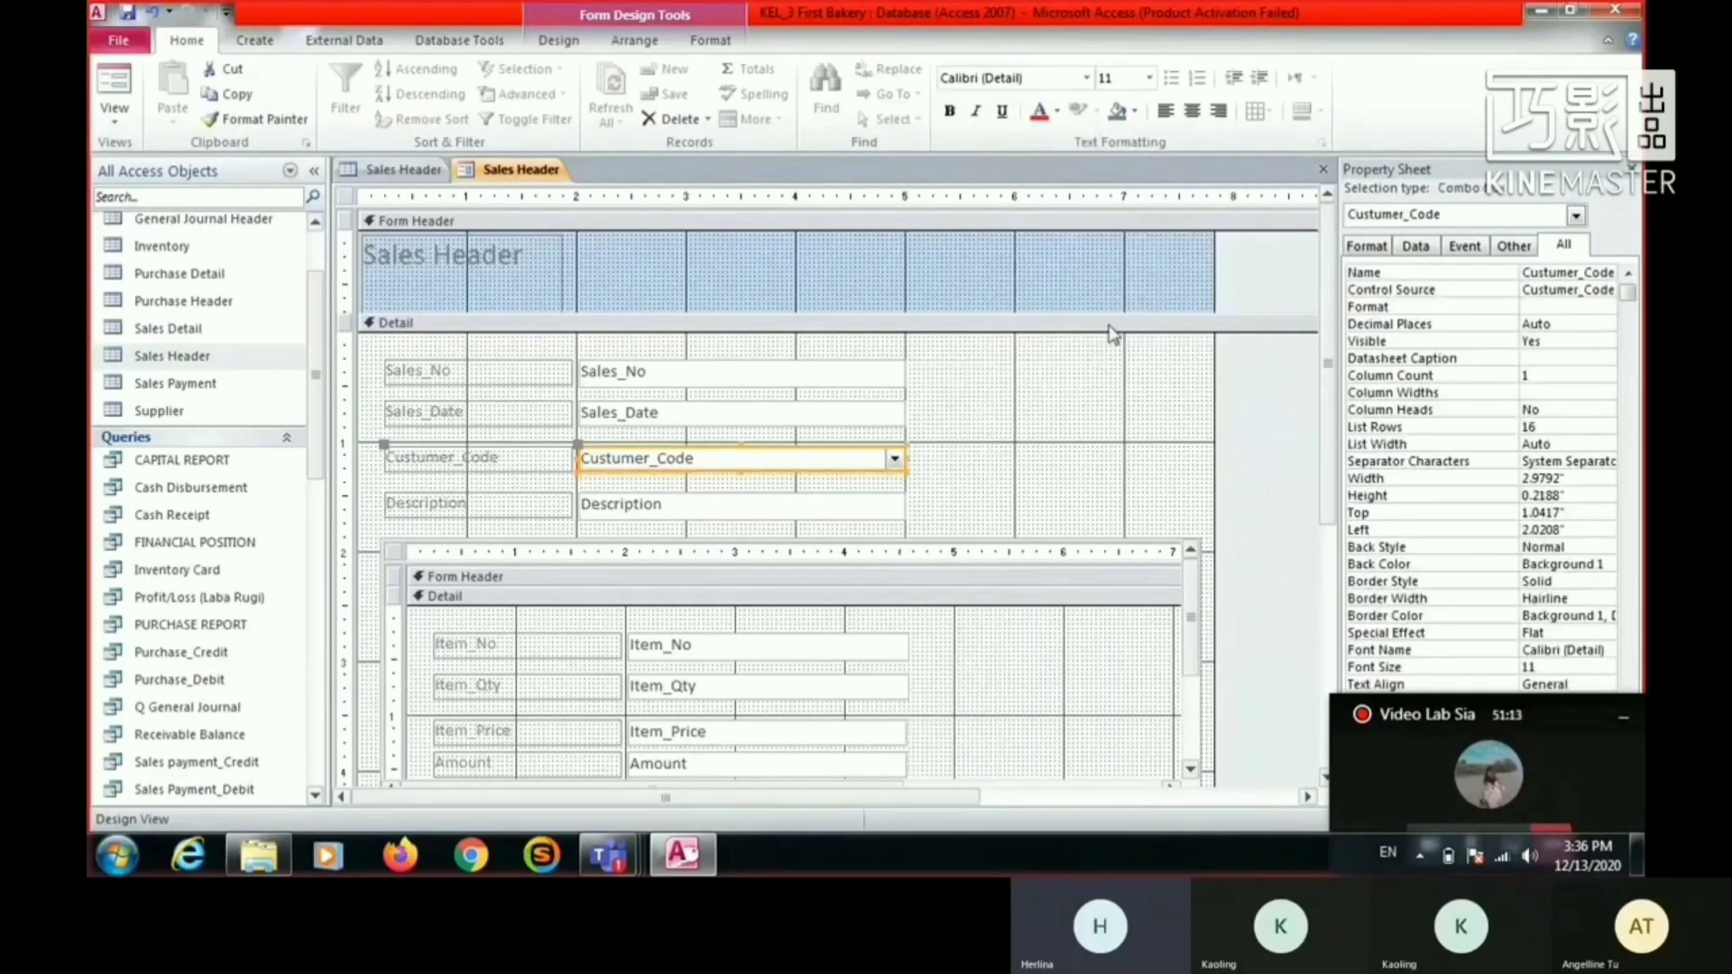
left_click(1051, 403)
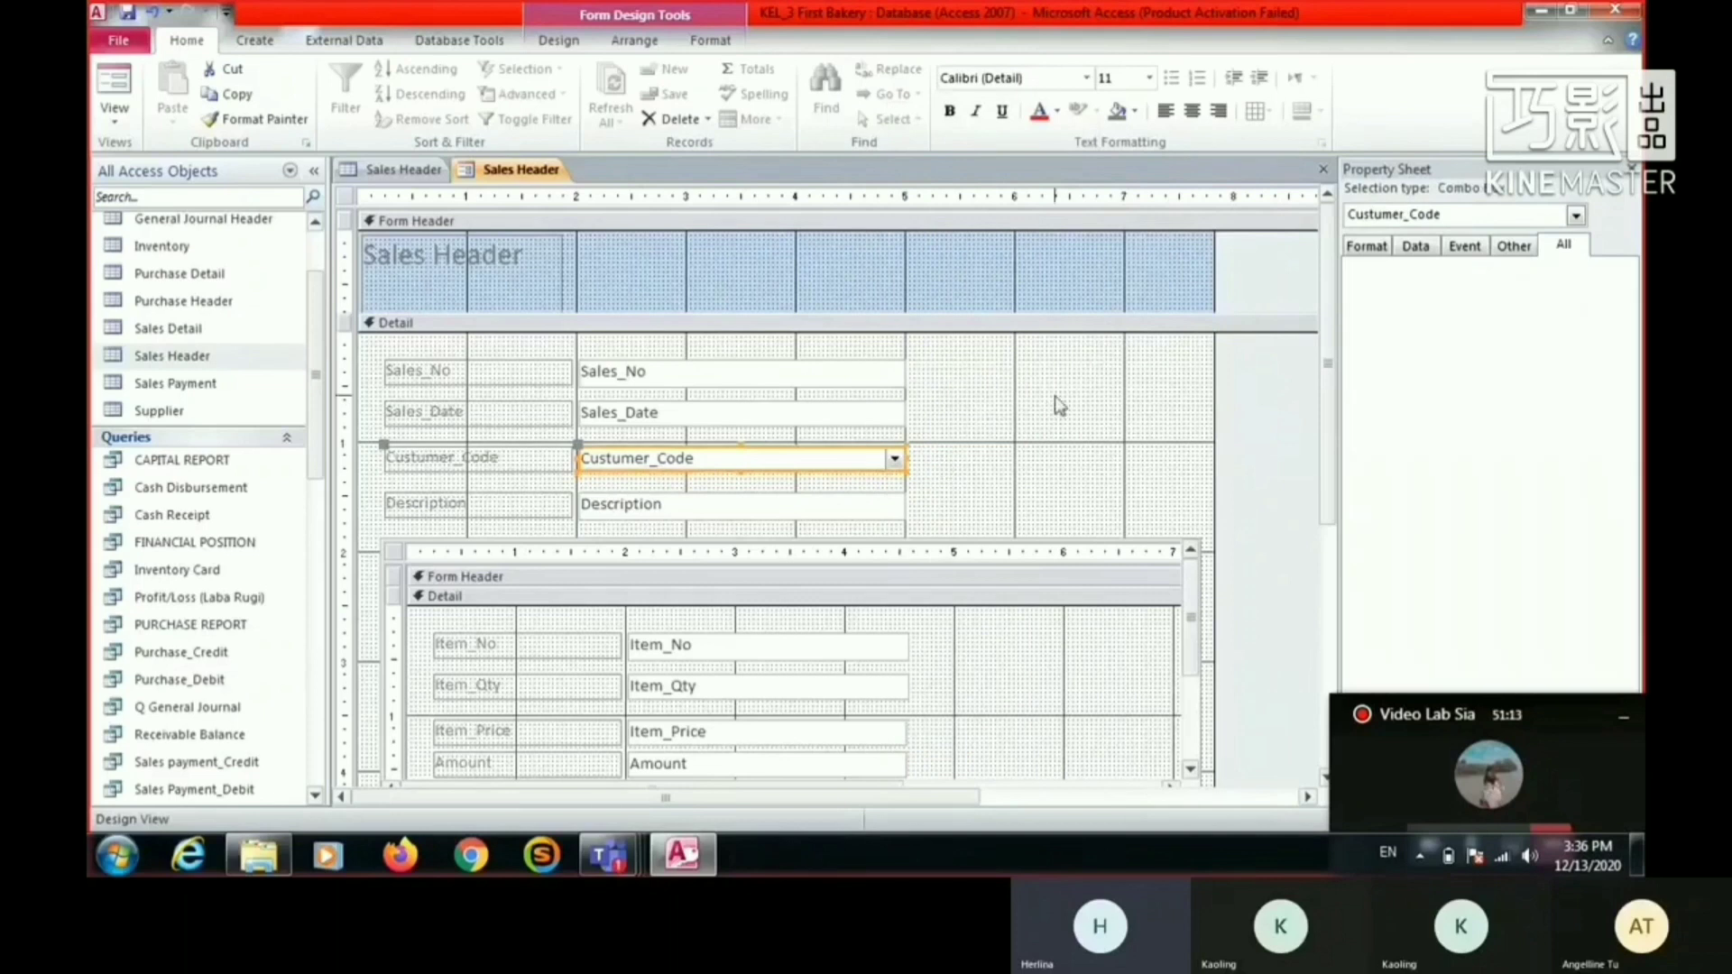
- Switch the Sales Header form to Form View and check the Custumer_Code drop-down list
right_click(509, 173)
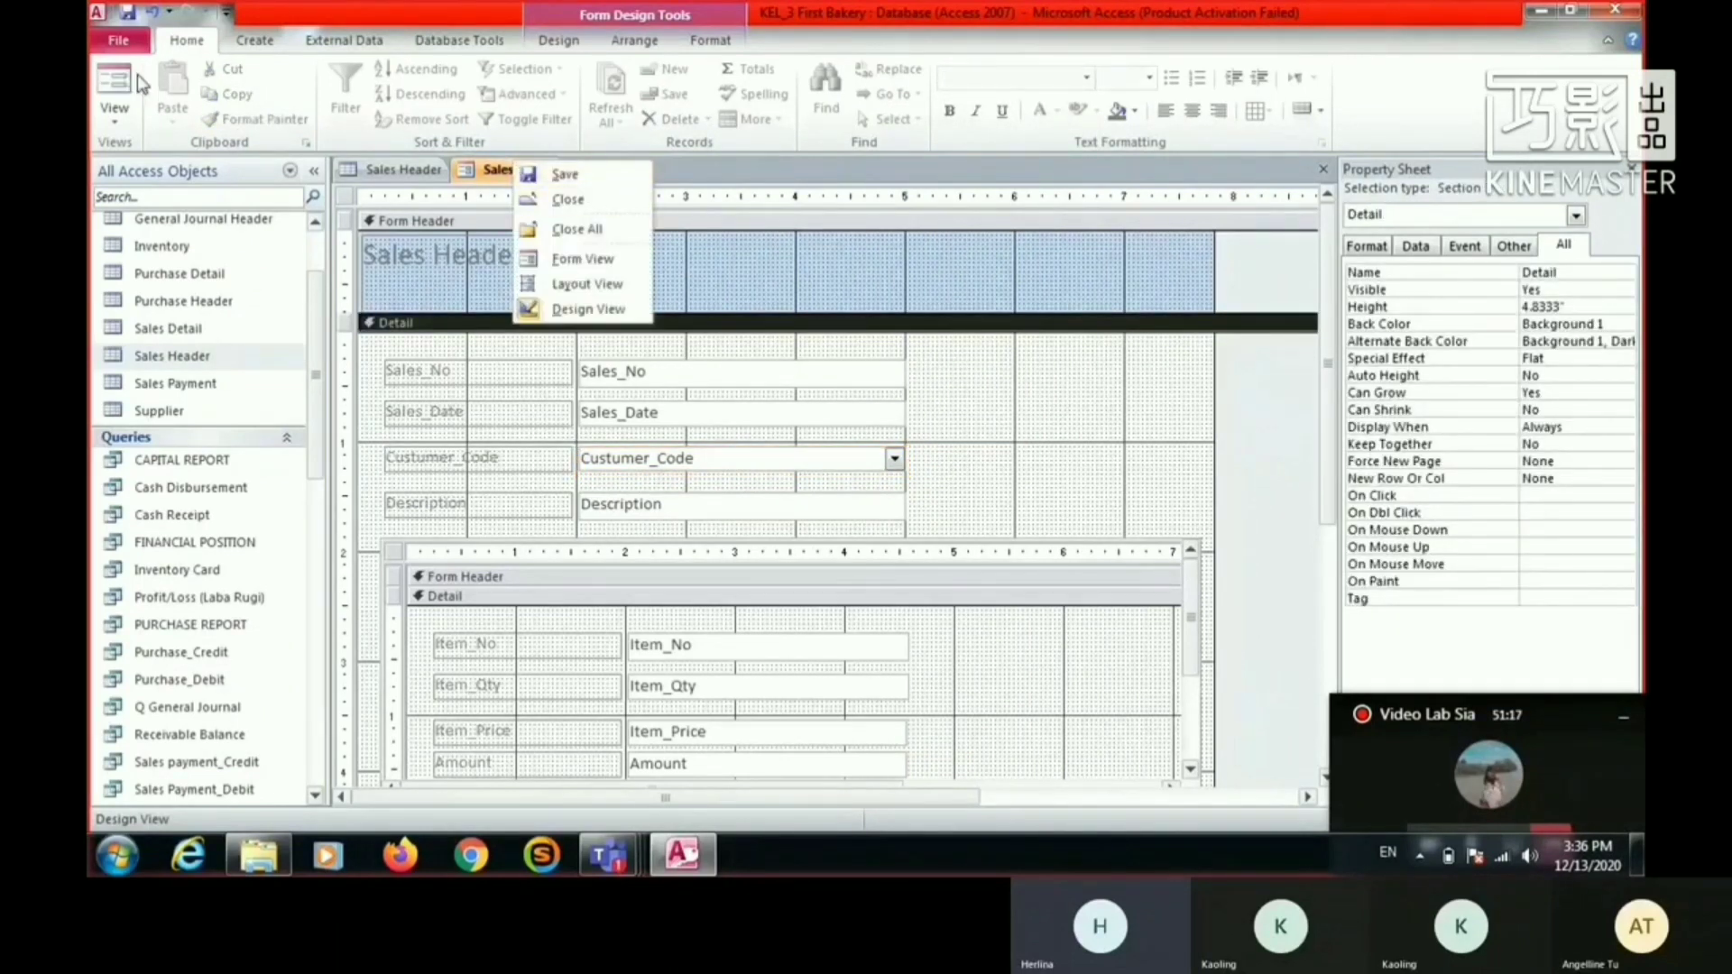
left_click(547, 173)
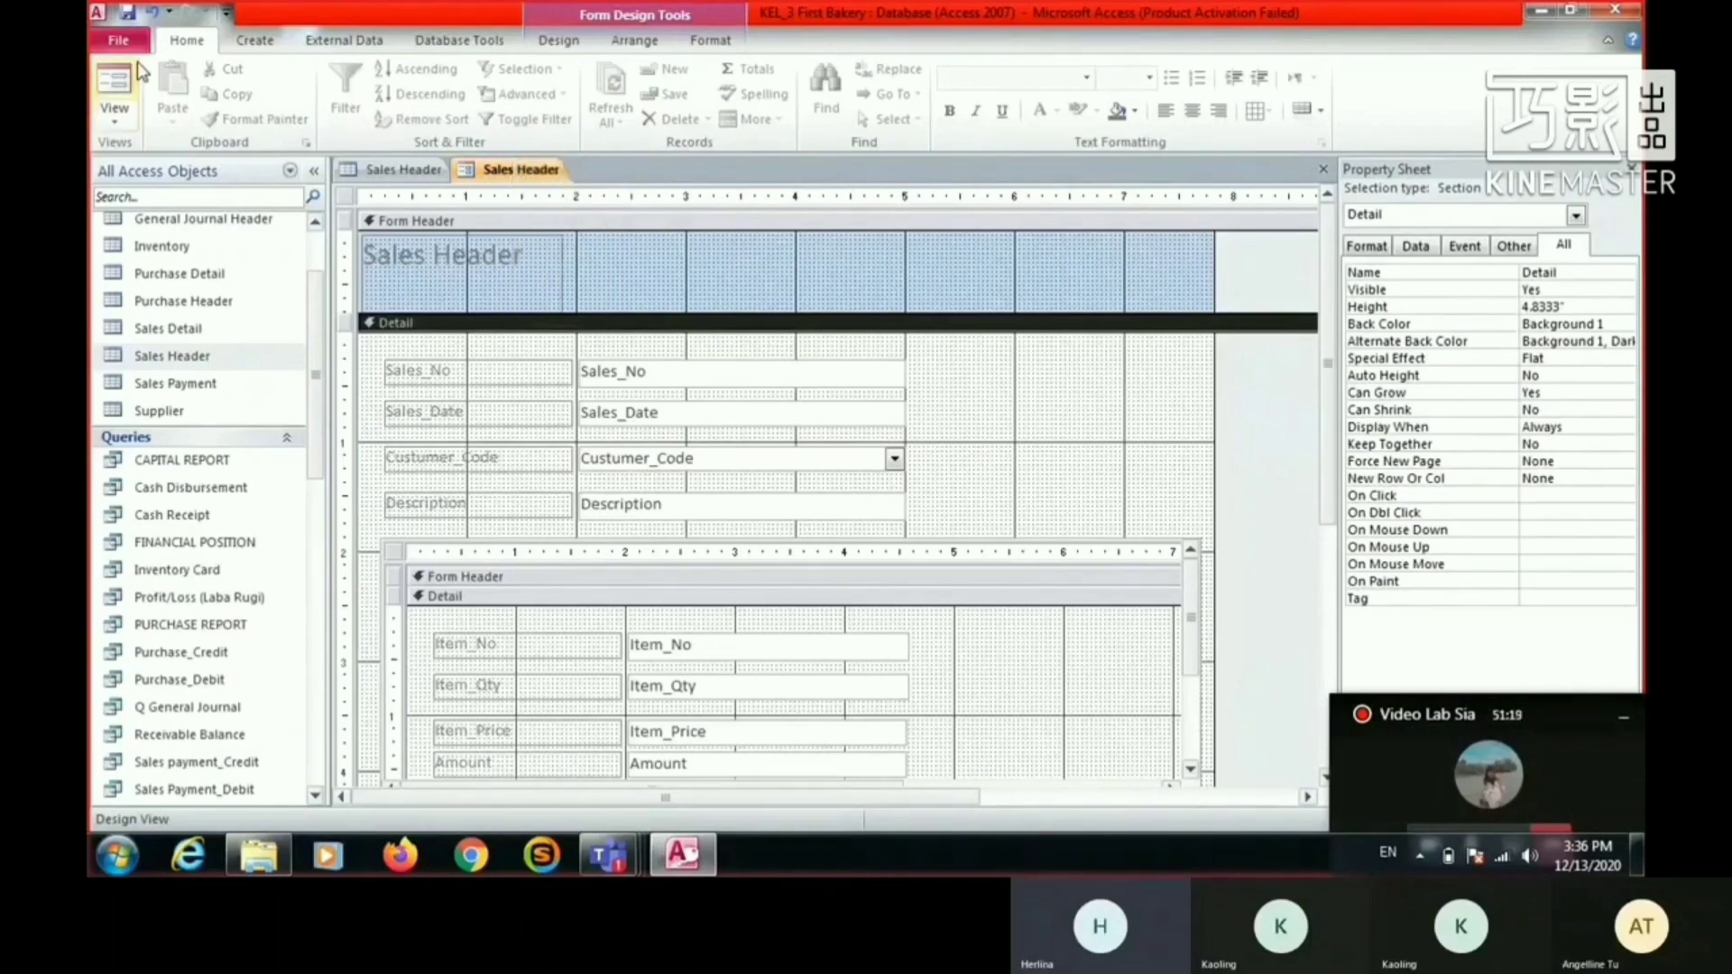
left_click(125, 85)
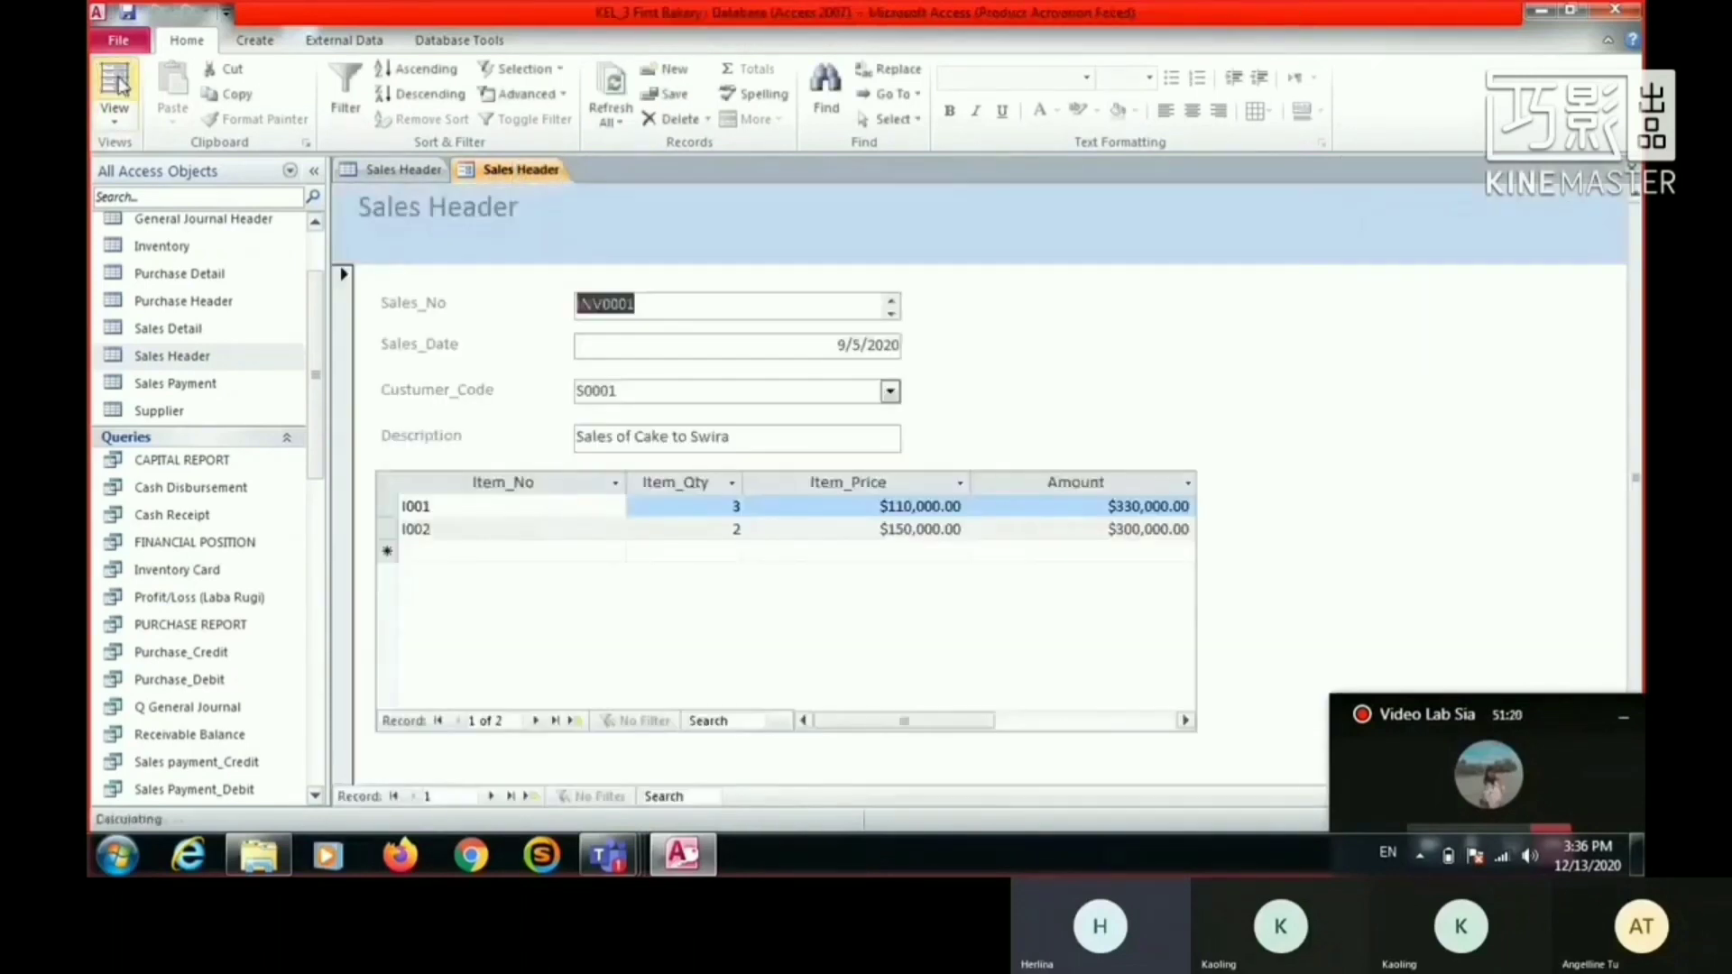
left_click(890, 392)
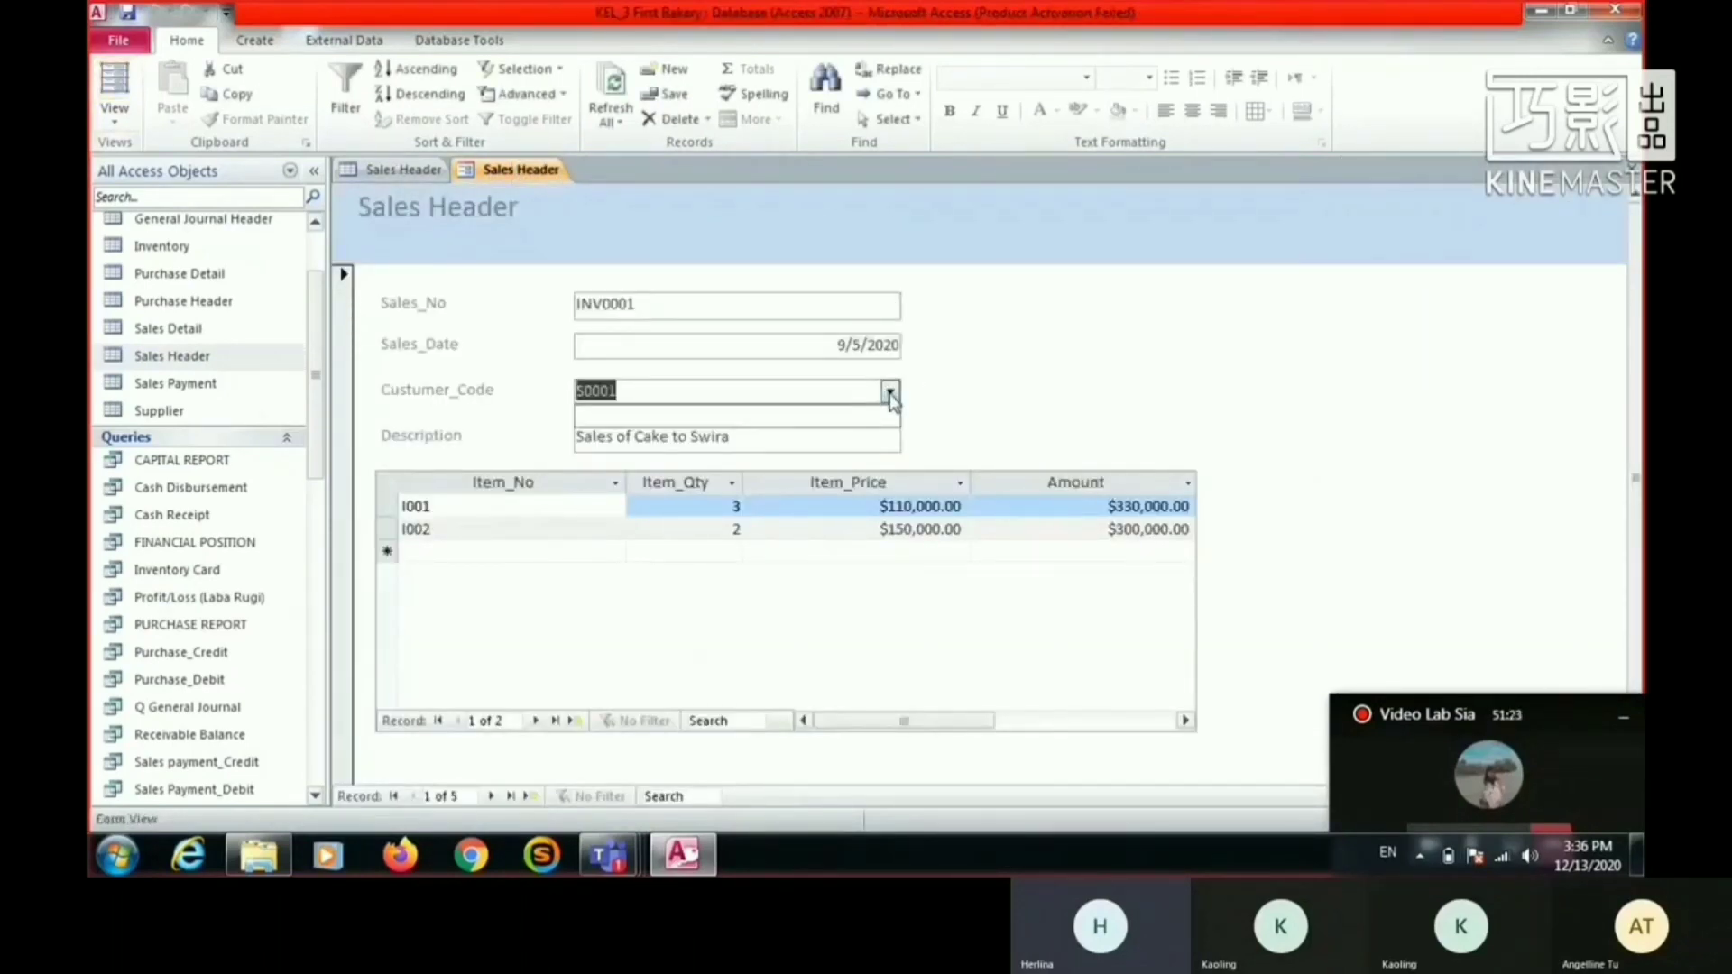
left_click(912, 362)
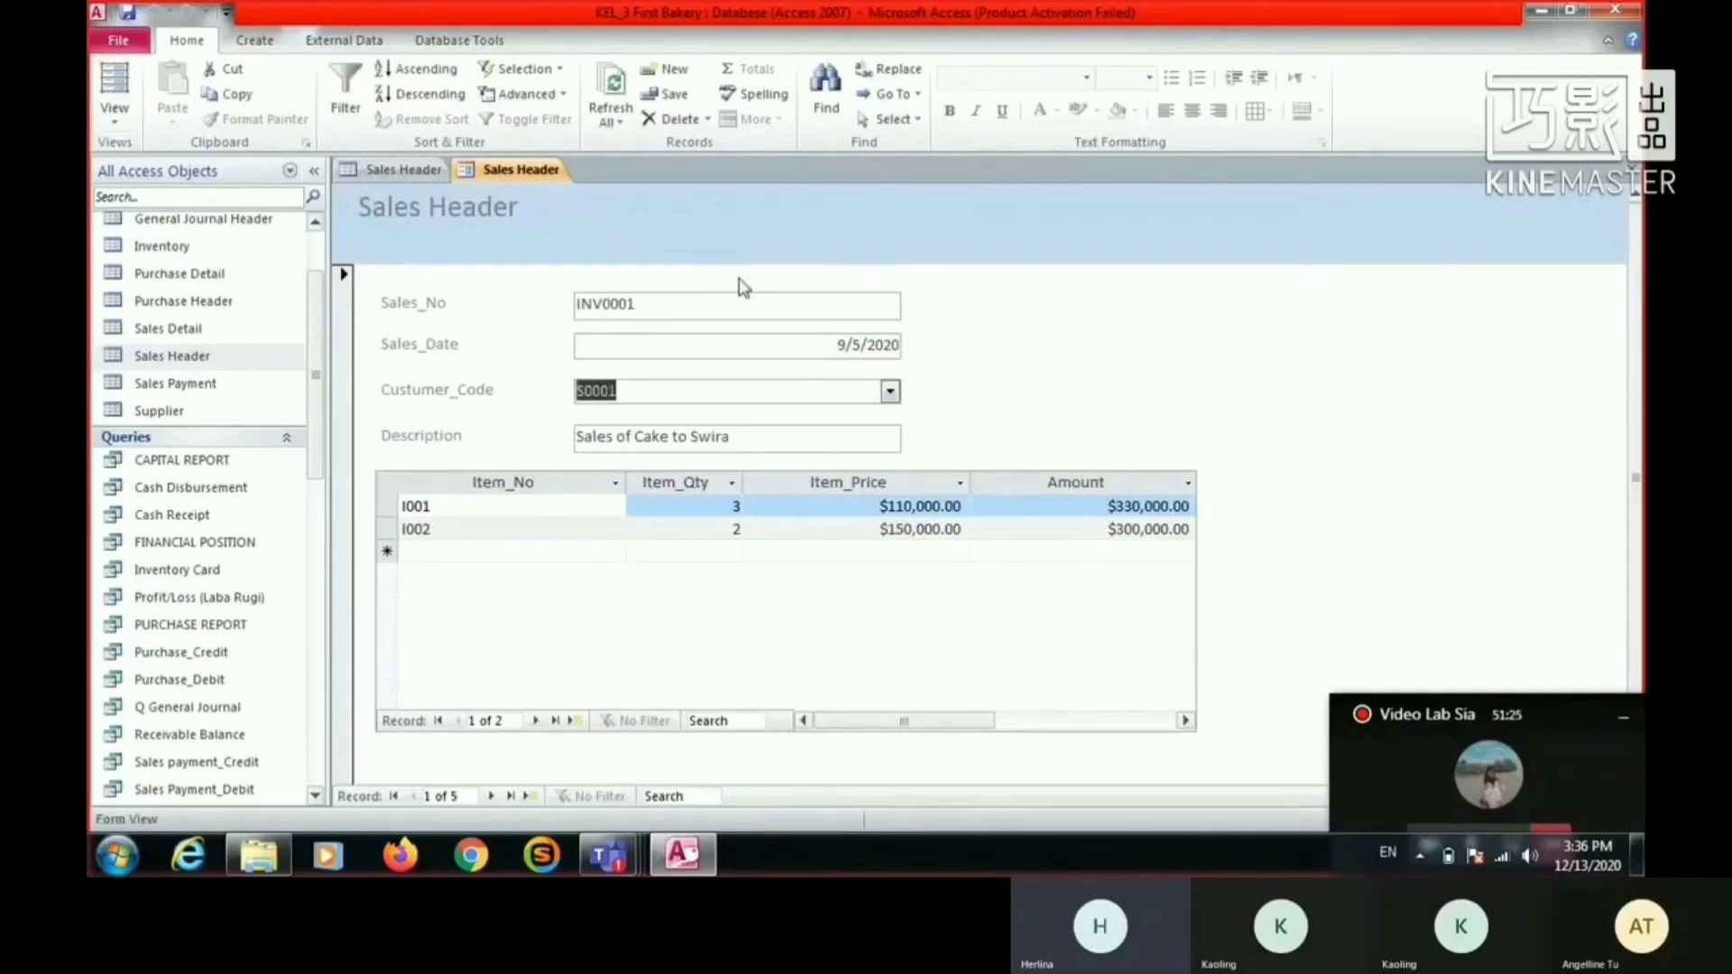
left_click(736, 345)
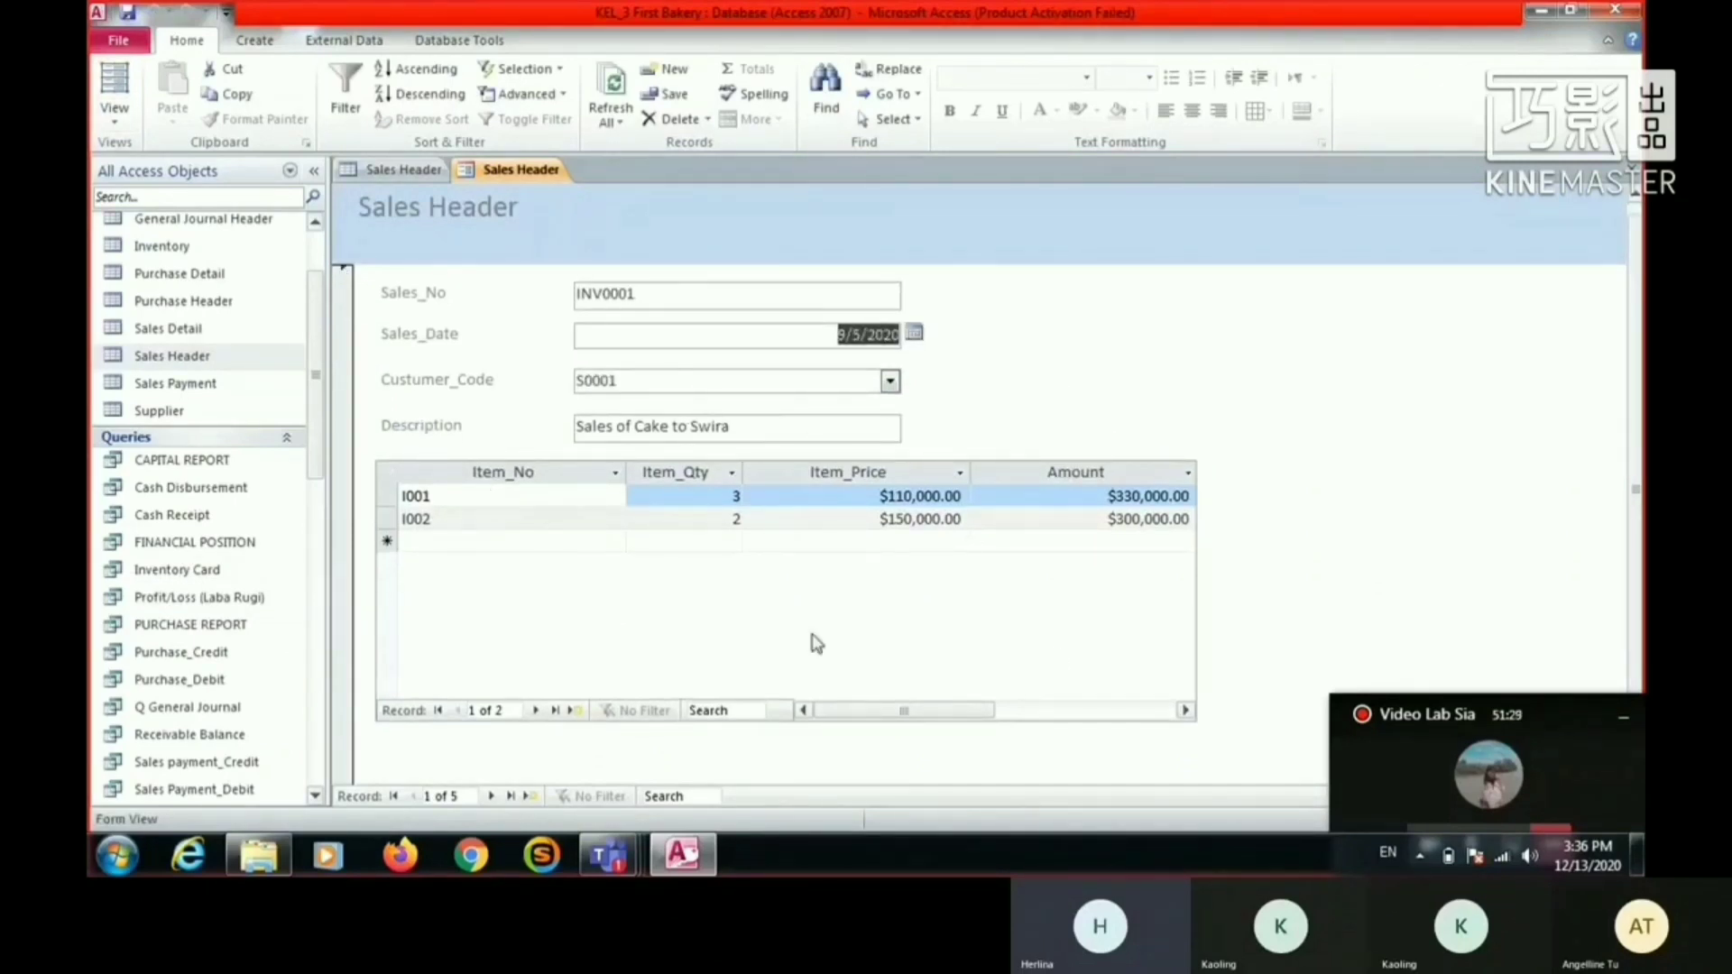
scroll(458, 355, "up", 1)
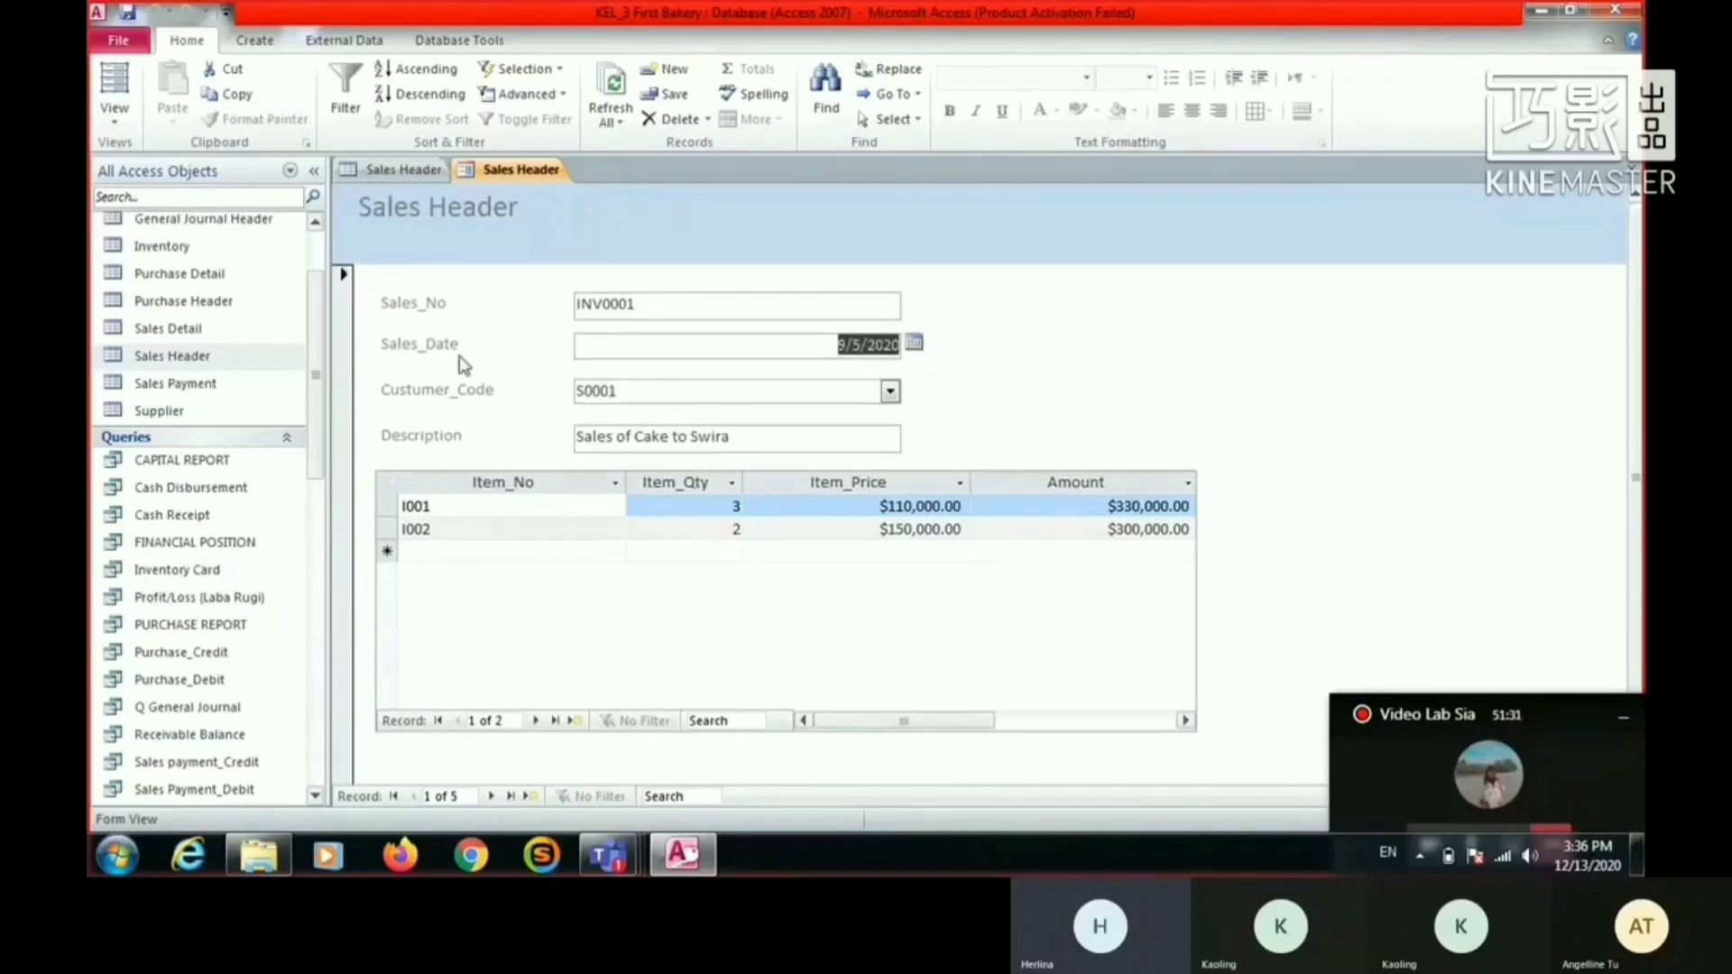
- Return to Design View, list fields from all tables, and add the Customer table's Customer_Address field beside Custumer_Code
left_click(129, 117)
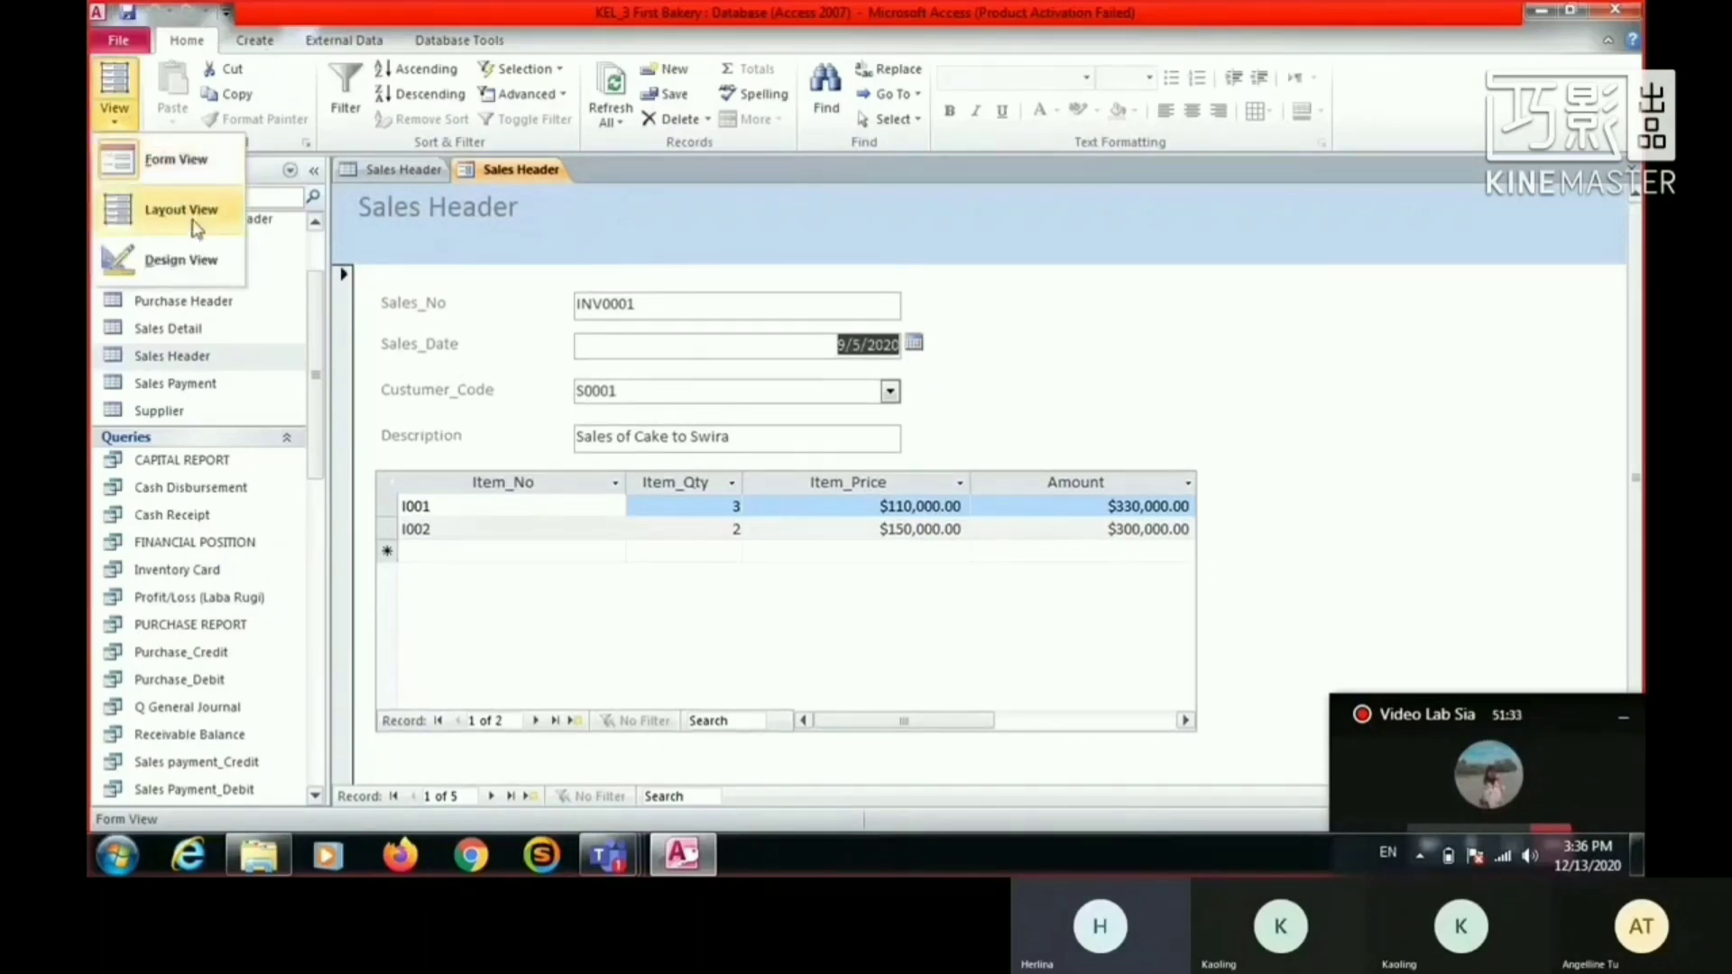
left_click(187, 269)
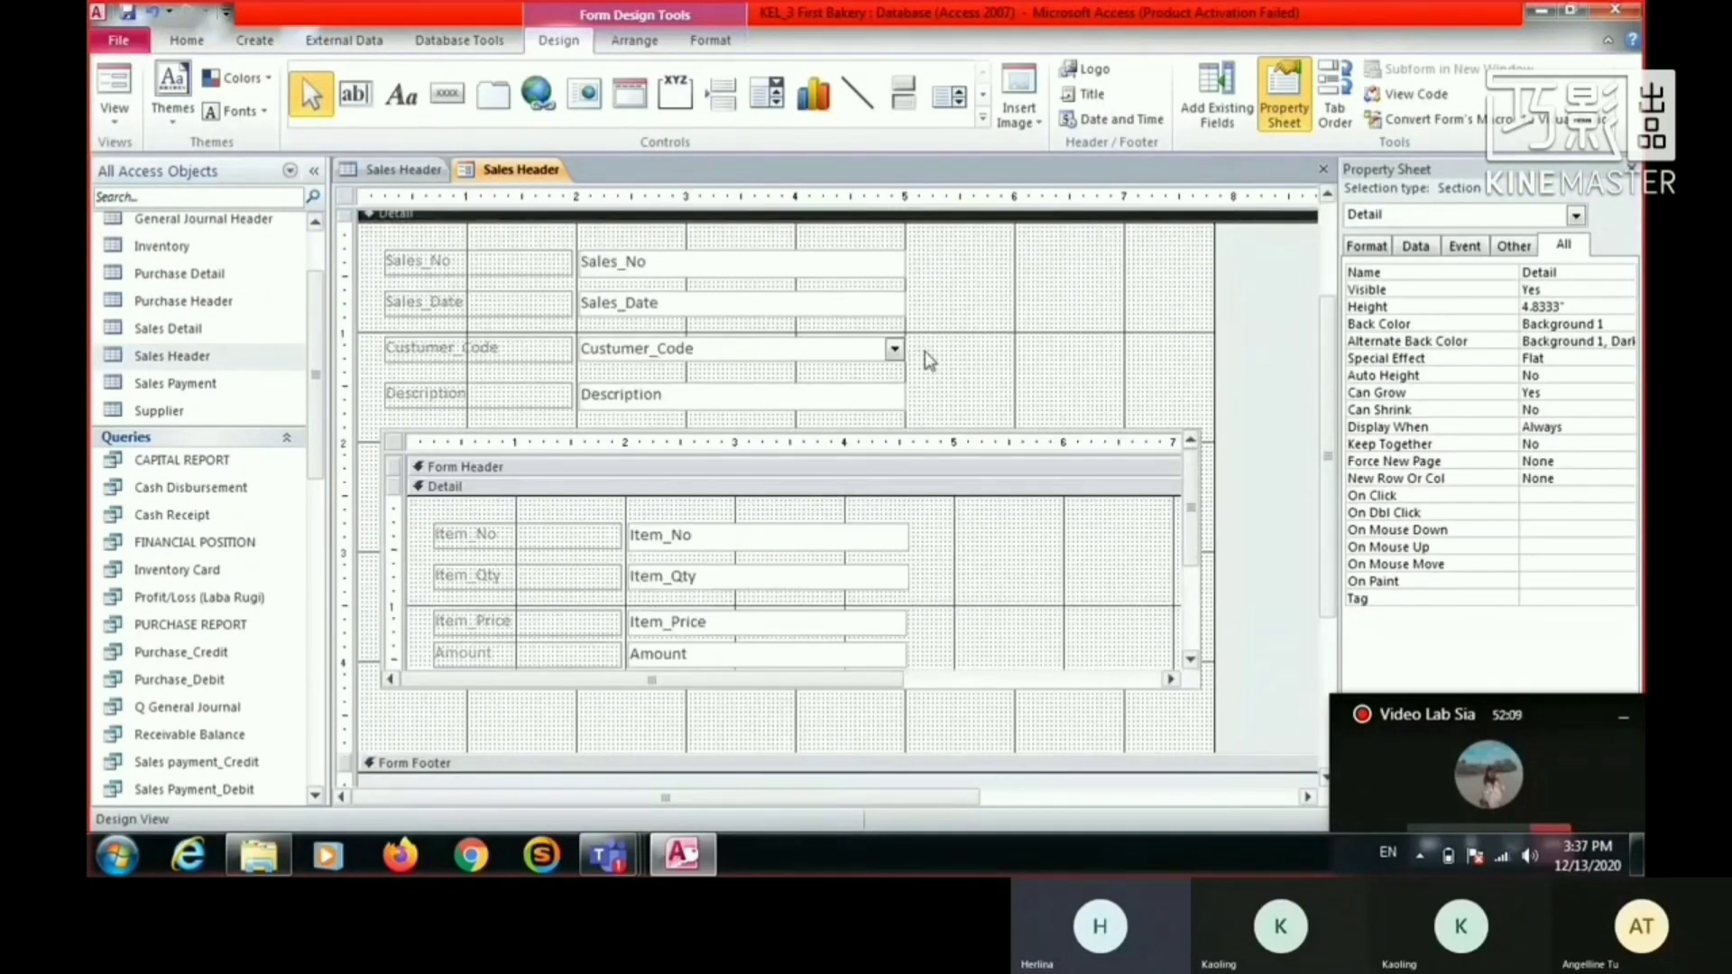
left_click(1217, 94)
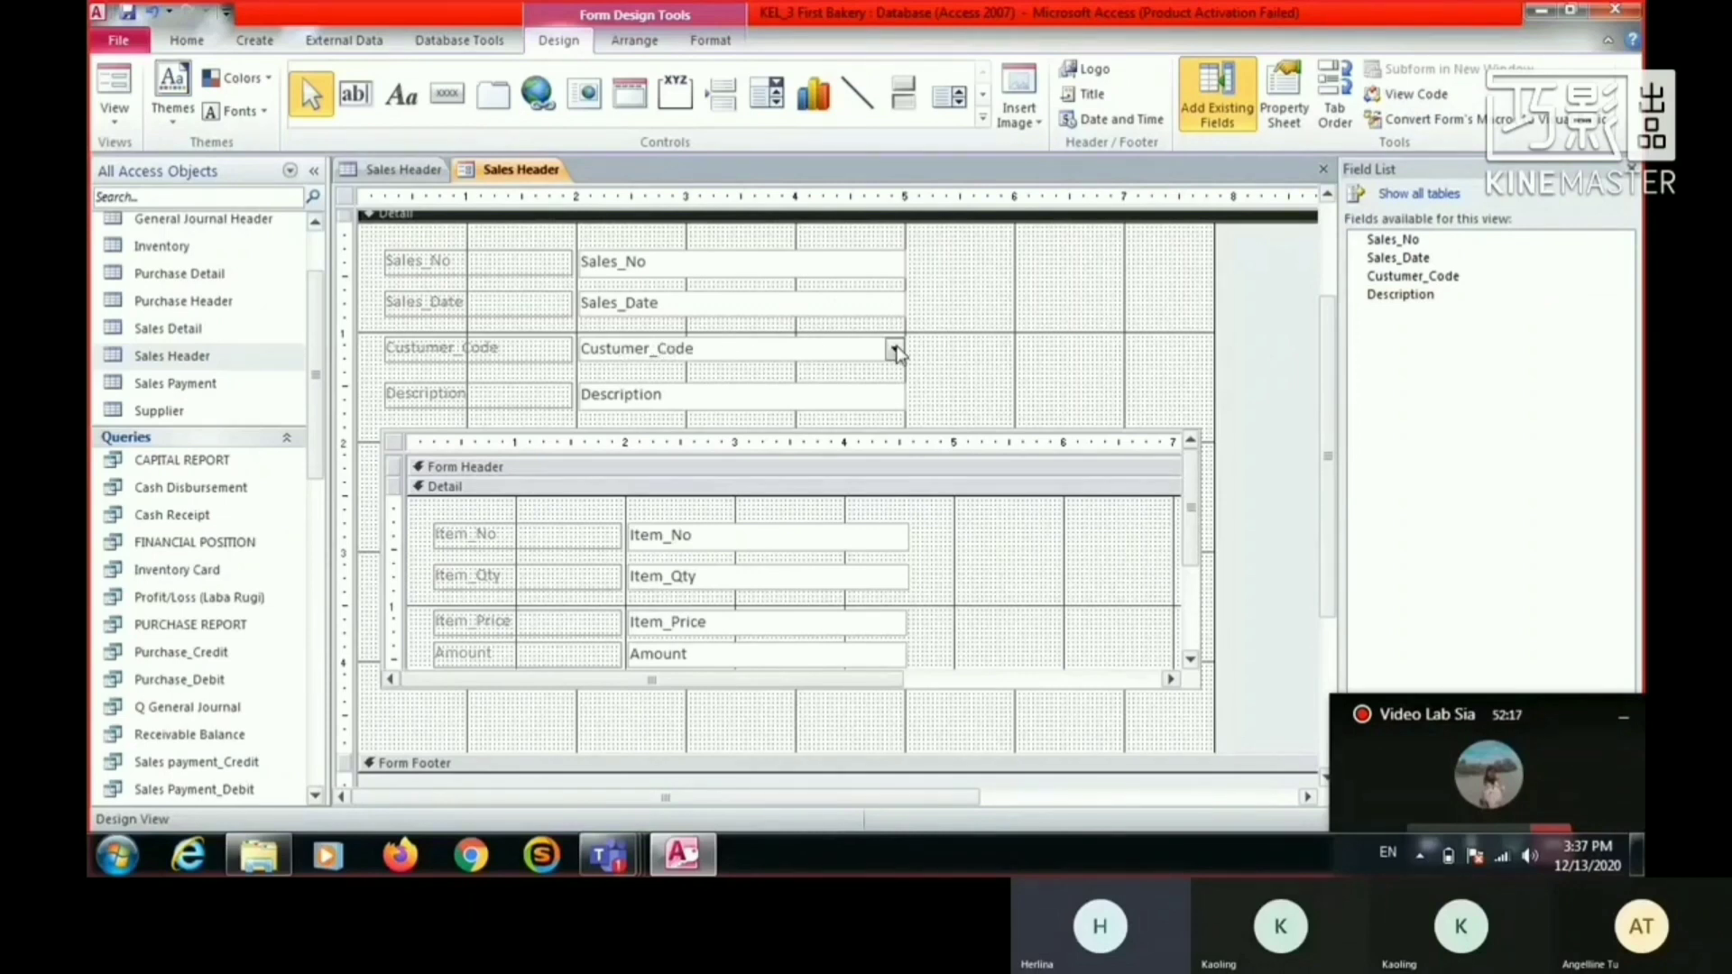
left_click(896, 352)
left_click(1438, 193)
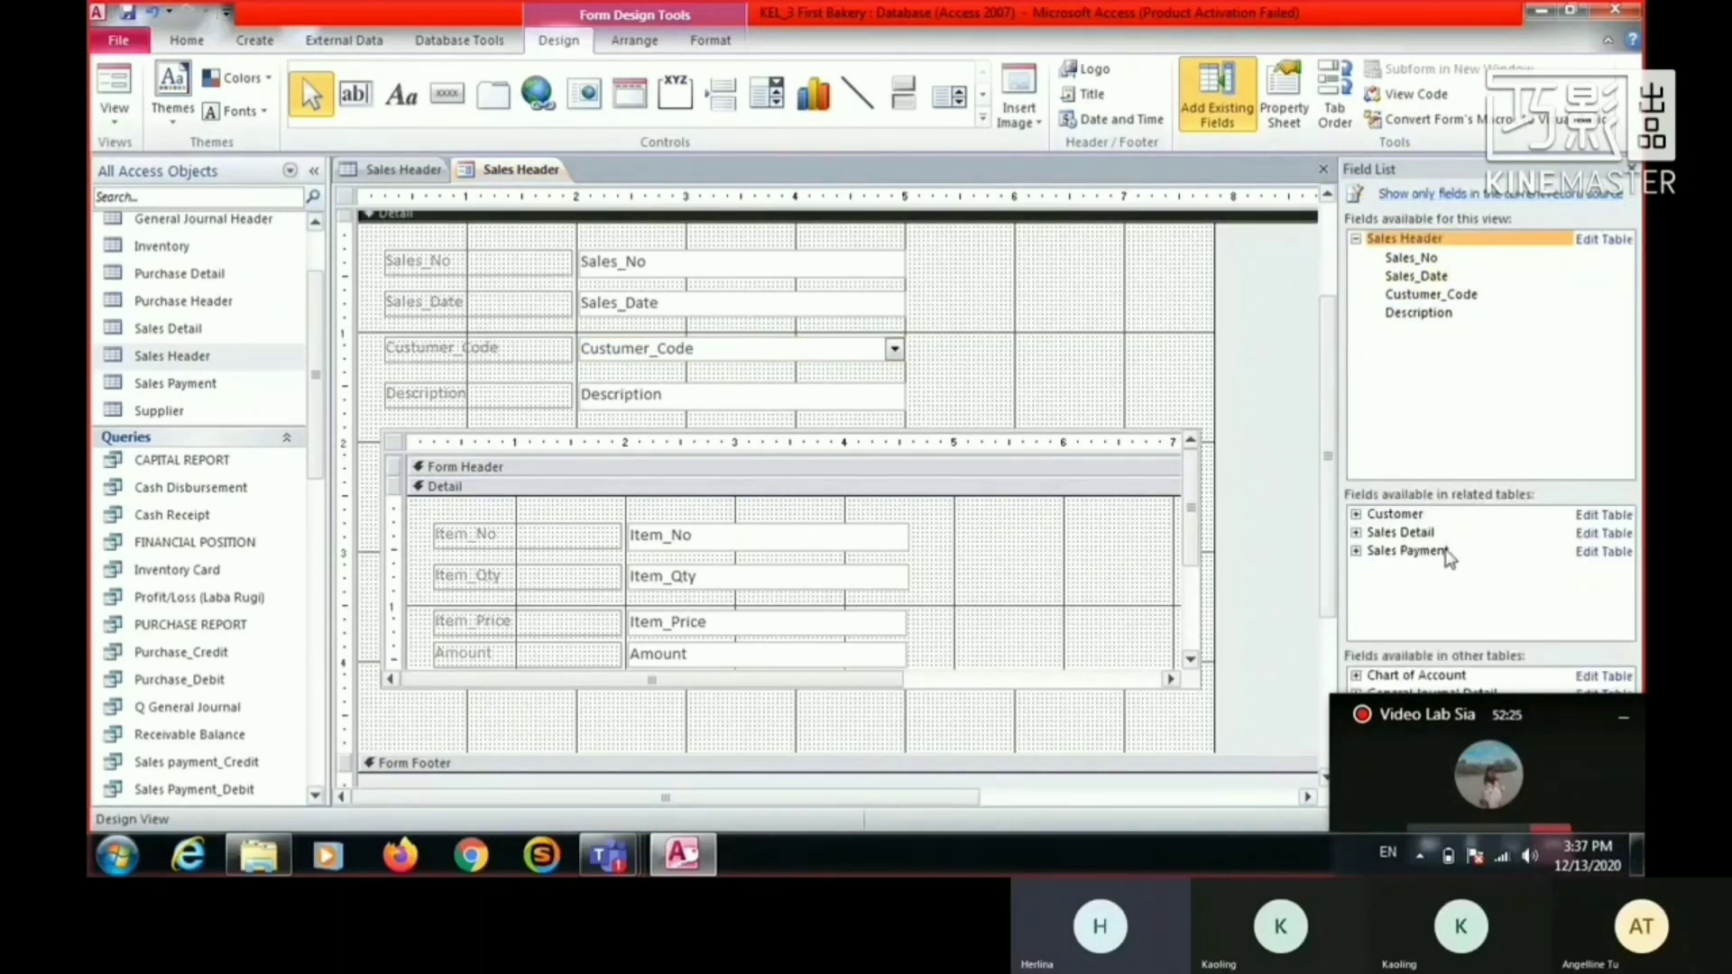
left_click(1399, 516)
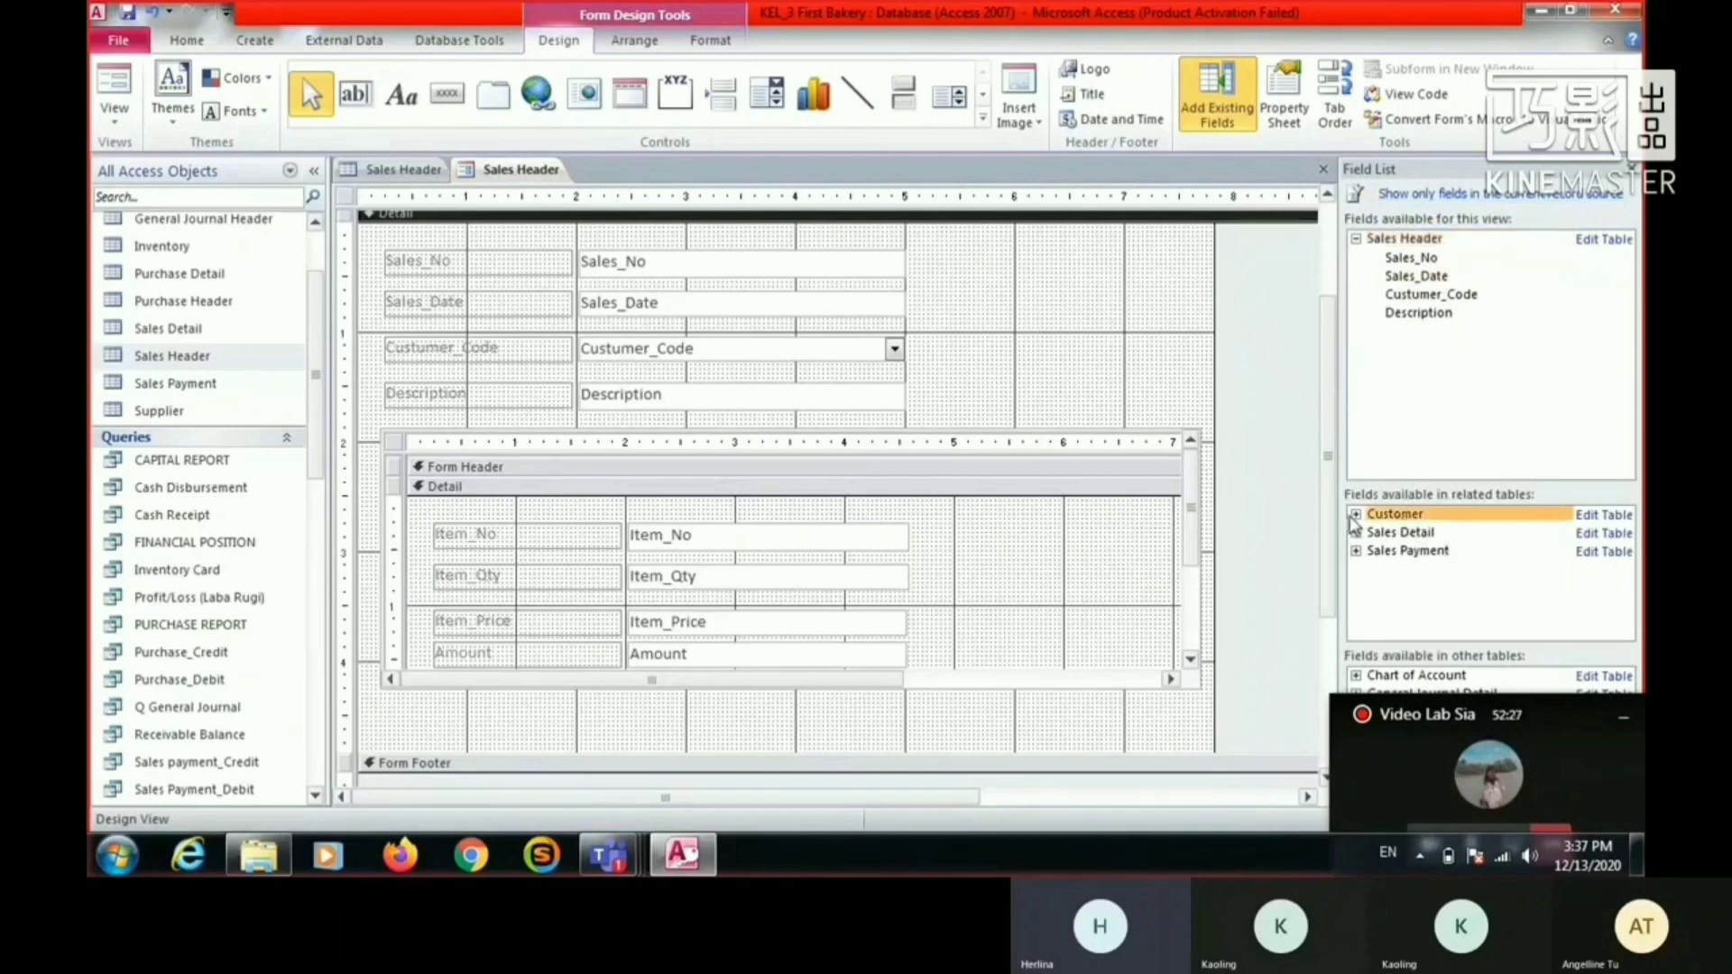
left_click(1356, 516)
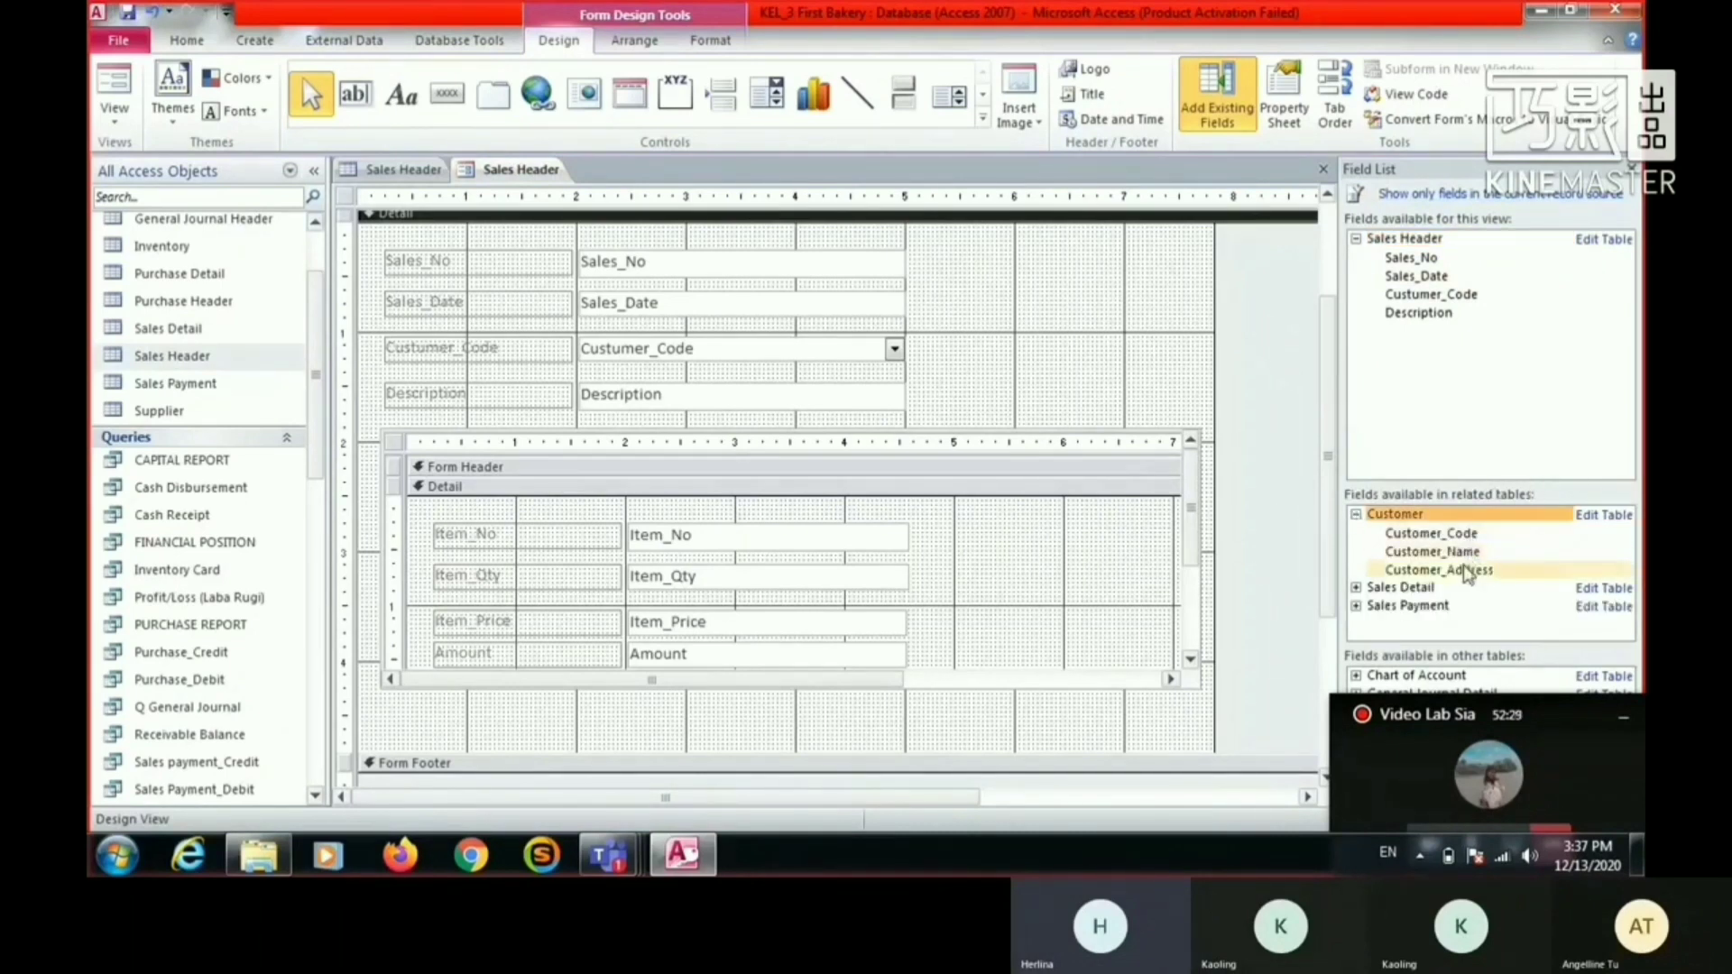
left_click_drag(1465, 574, 945, 347)
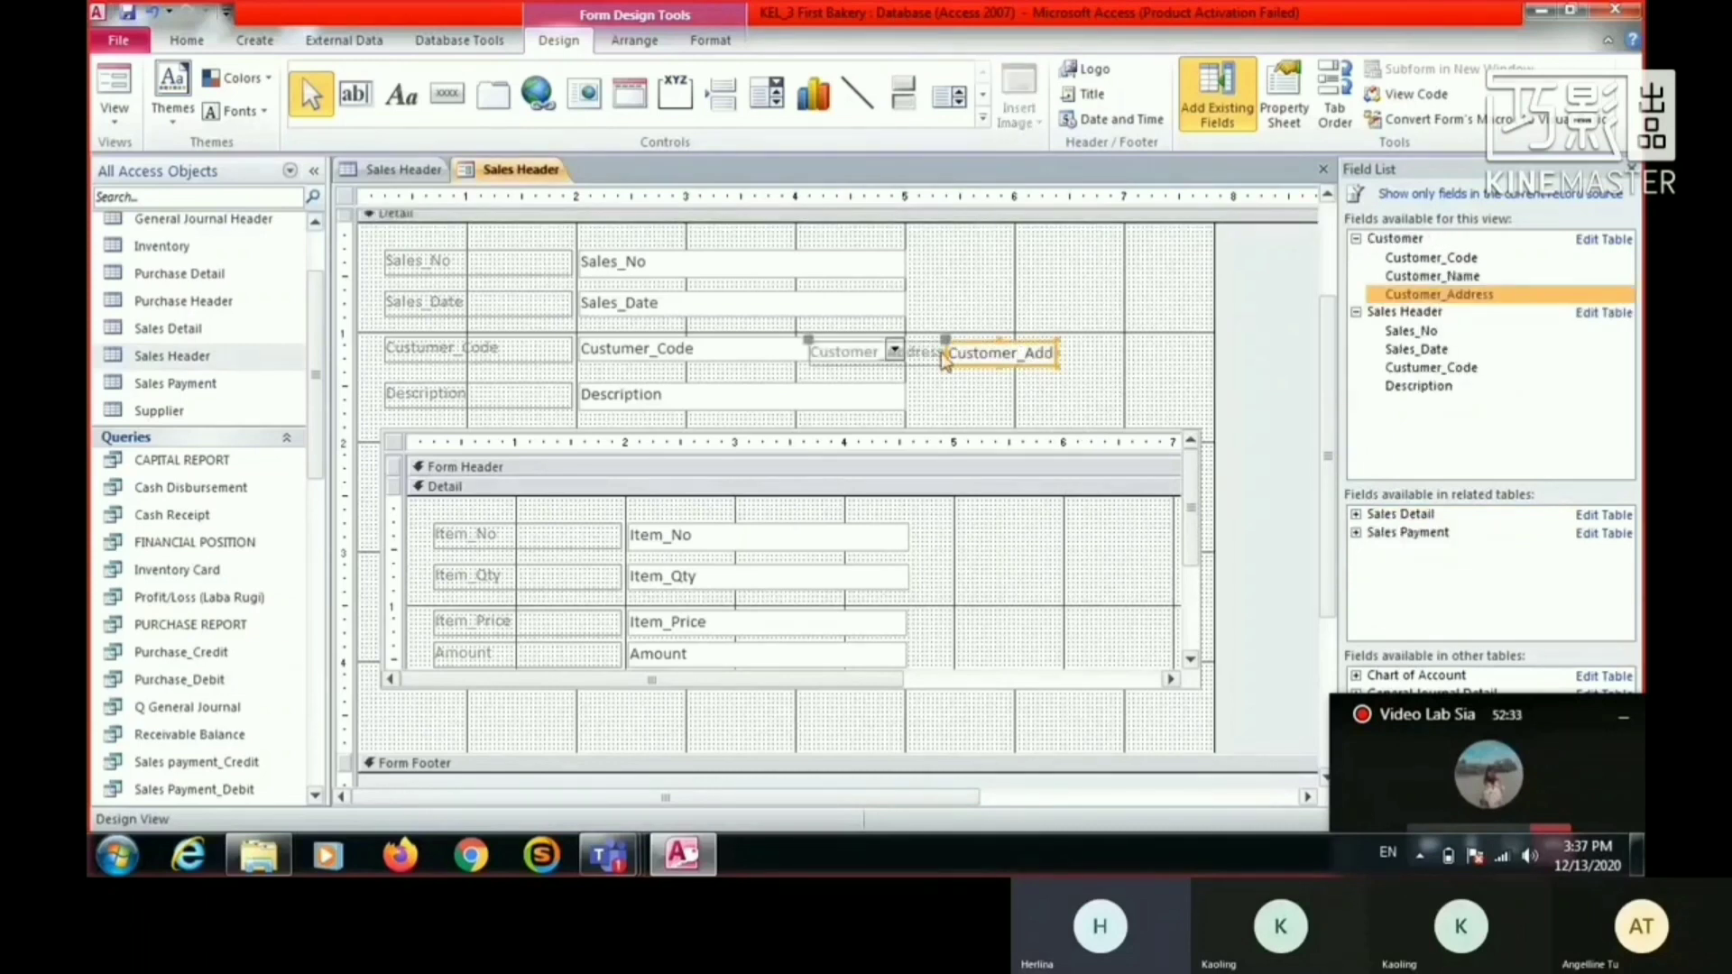
- Delete the Customer_Address label, then place its text box beside the Custumer_Code combo box at about 2.71 inches wide and 0.42 inches high
left_click(919, 353)
key("Delete")
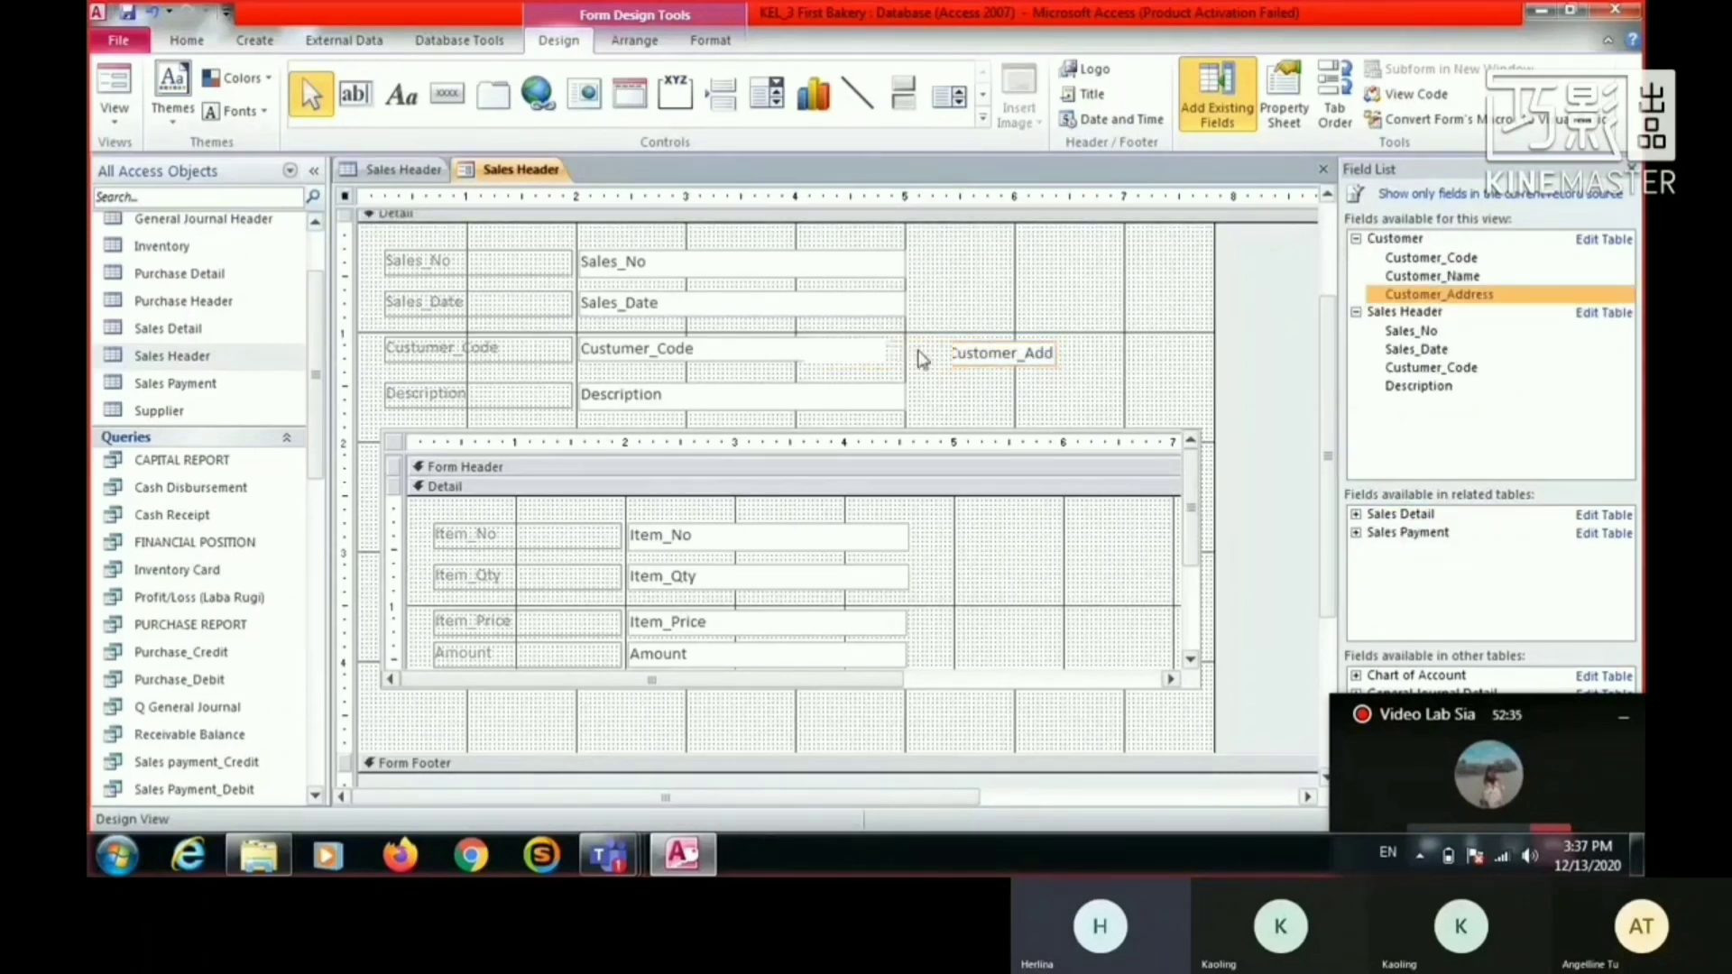
left_click(992, 354)
left_click_drag(992, 355, 1211, 382)
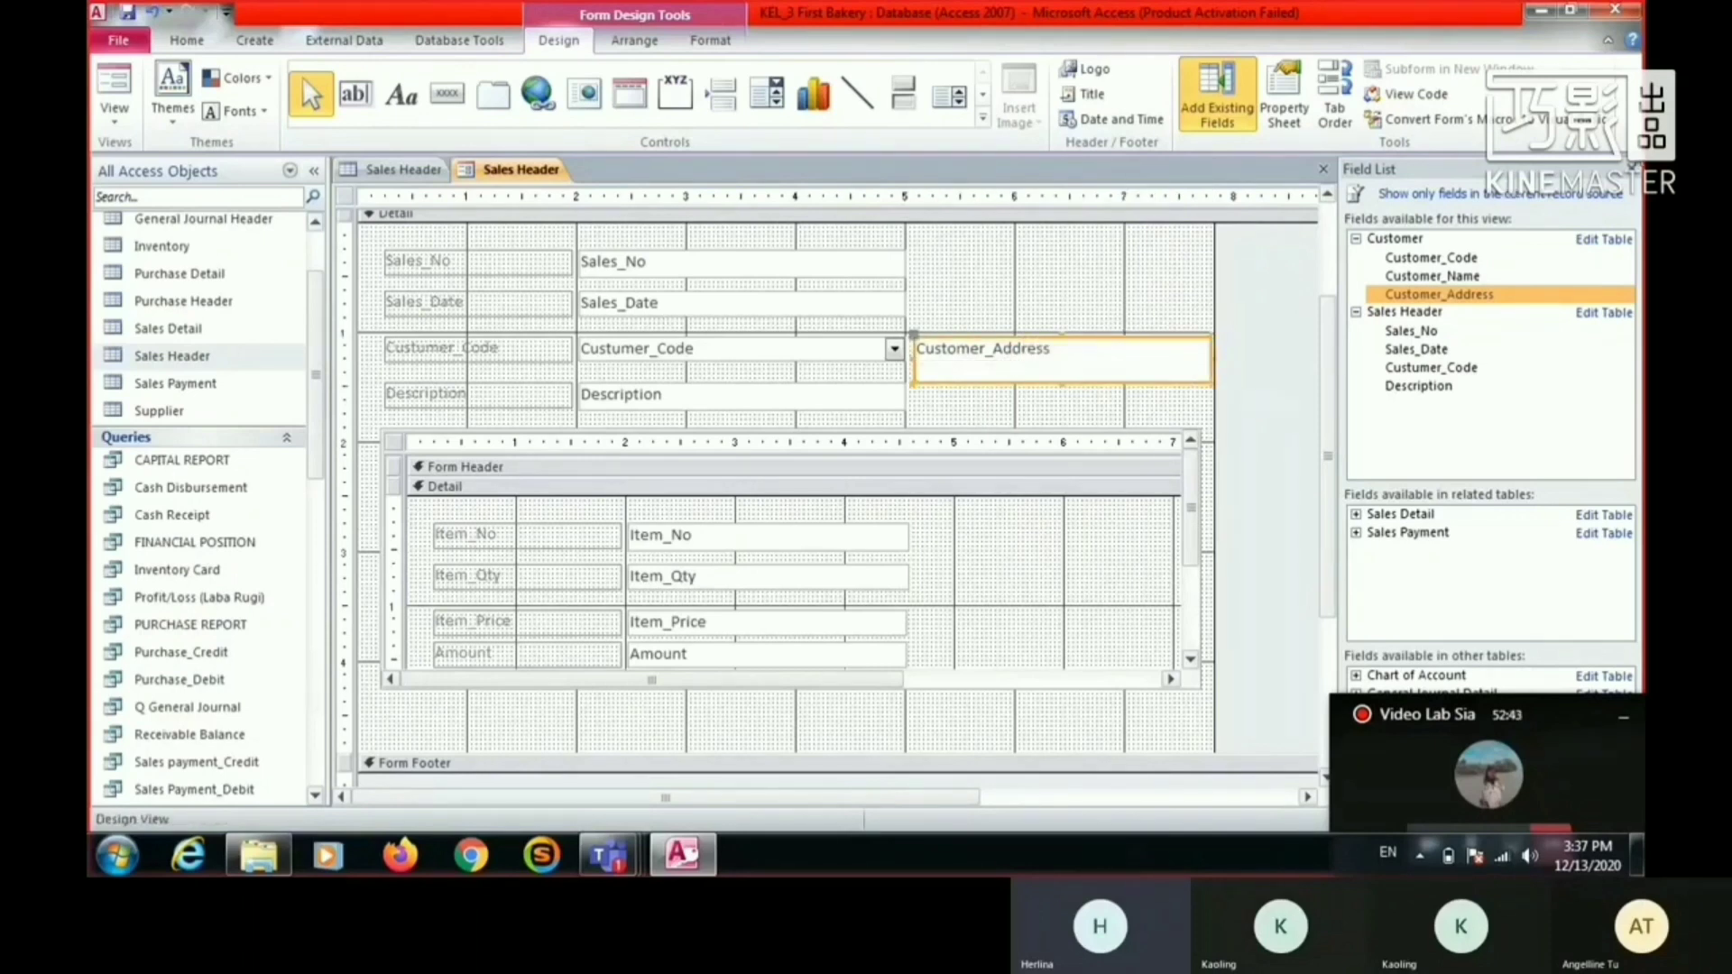
- Close the field list and display all properties of the Customer_Address text box
left_click(1632, 170)
right_click(1135, 366)
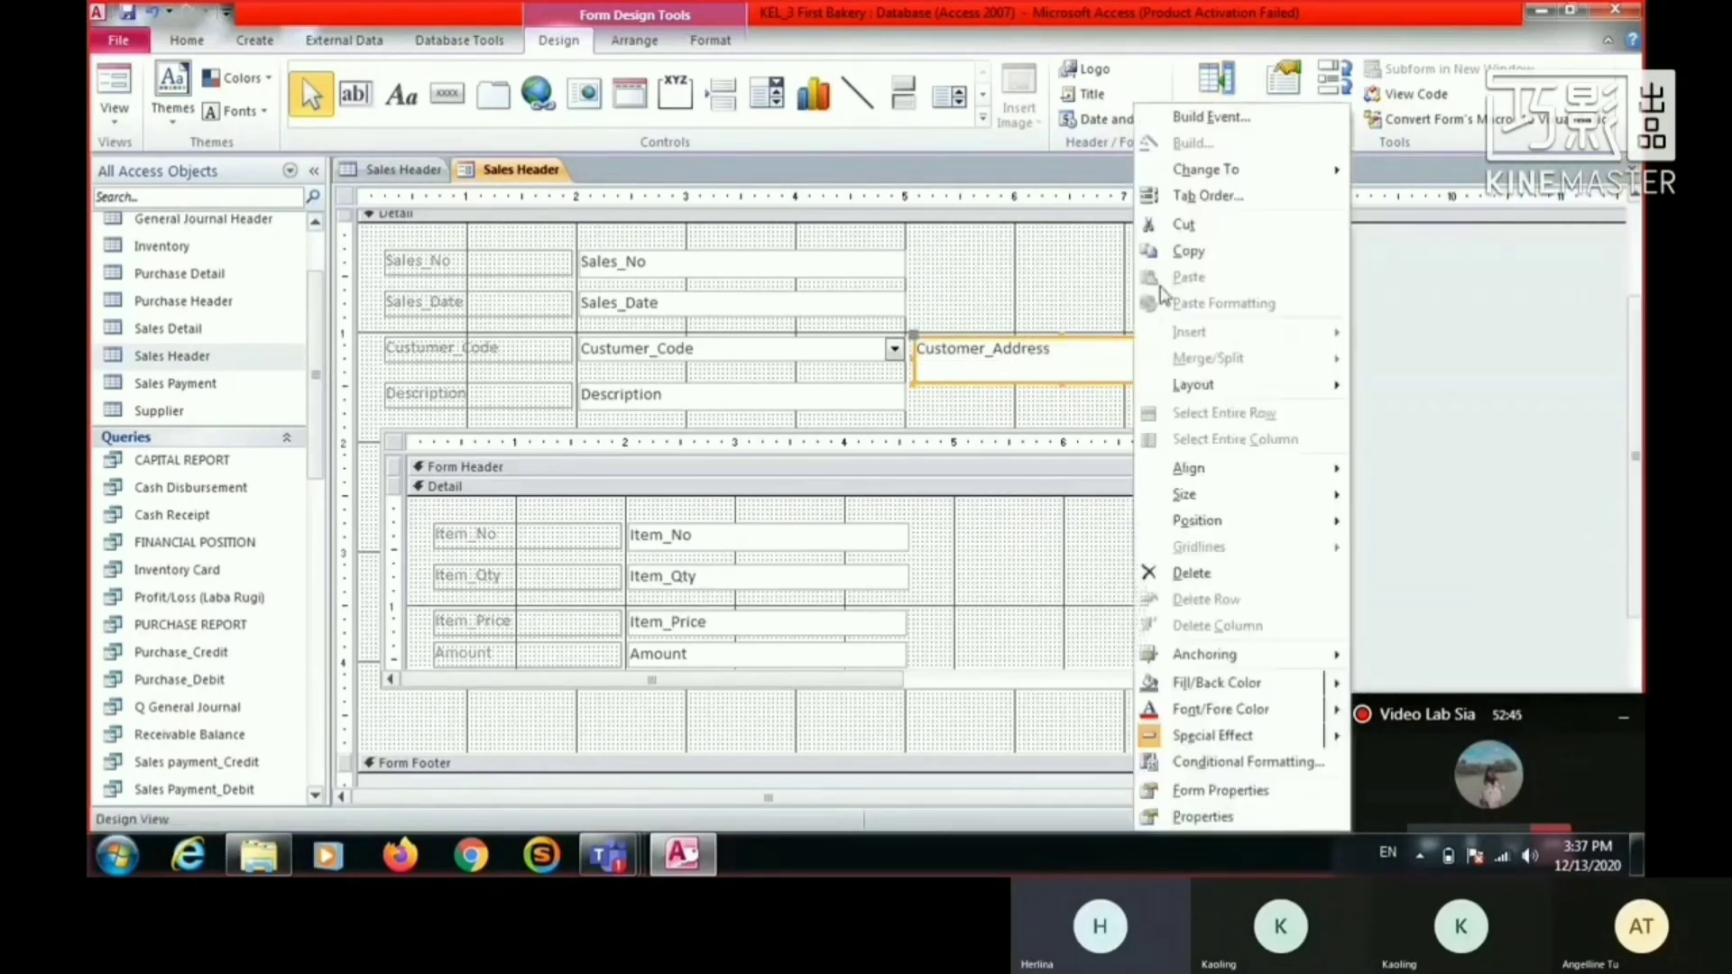
left_click(1079, 236)
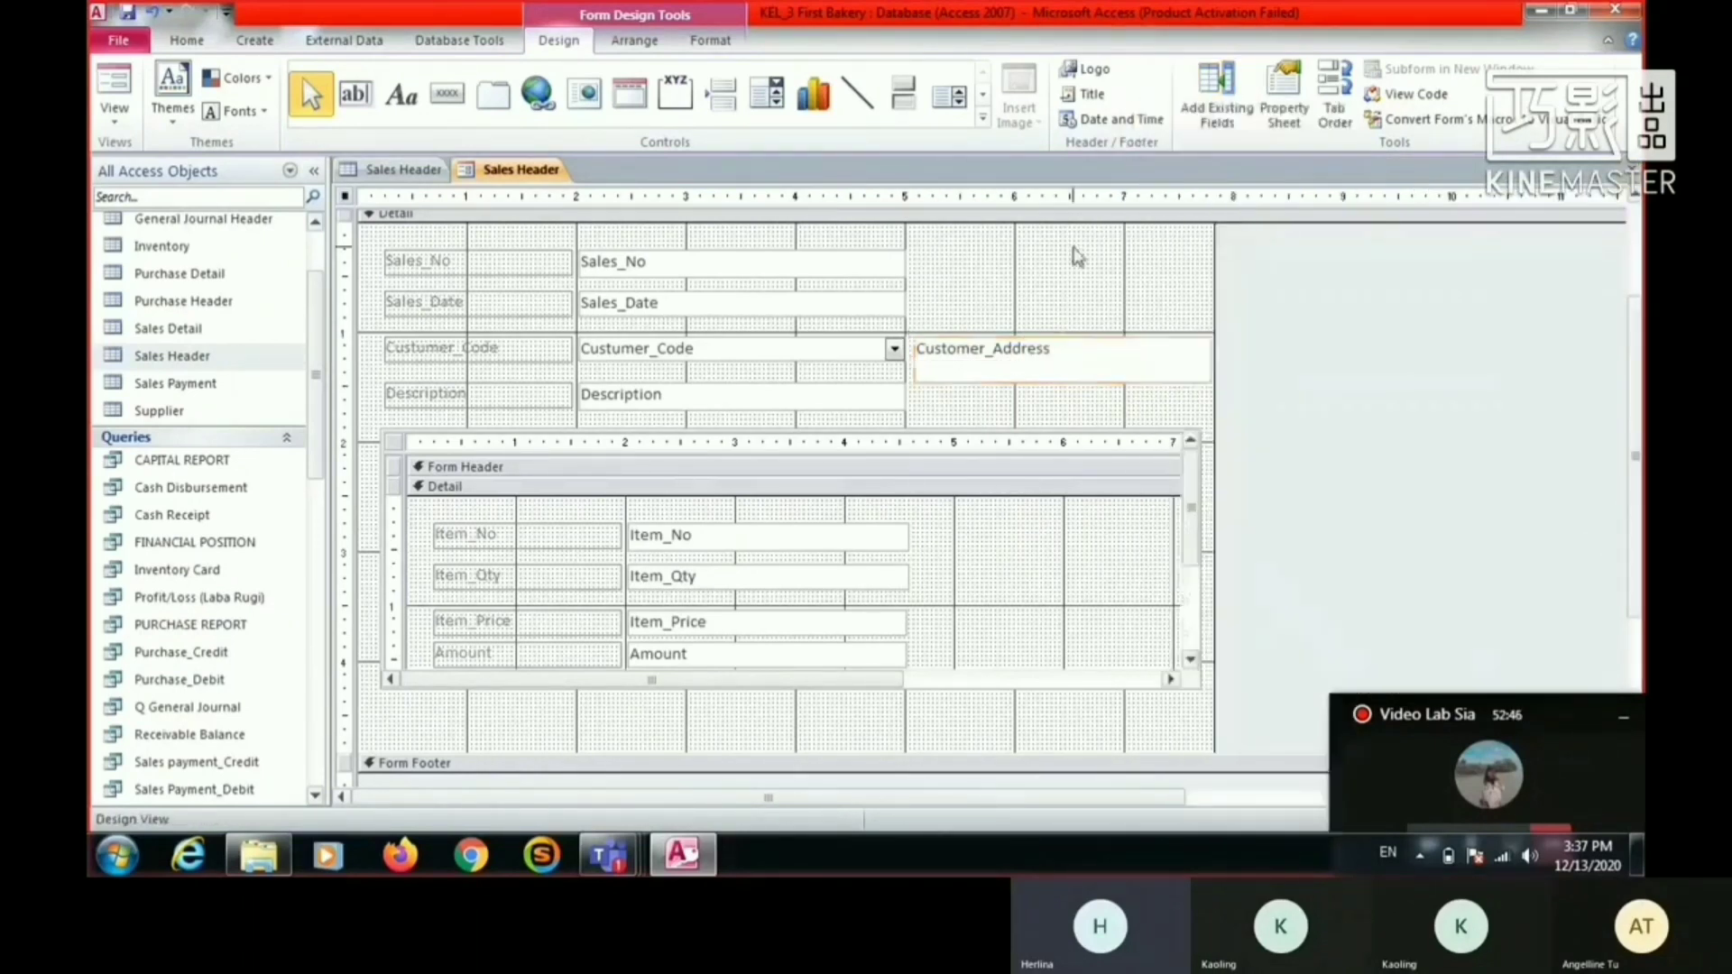
left_click(1288, 123)
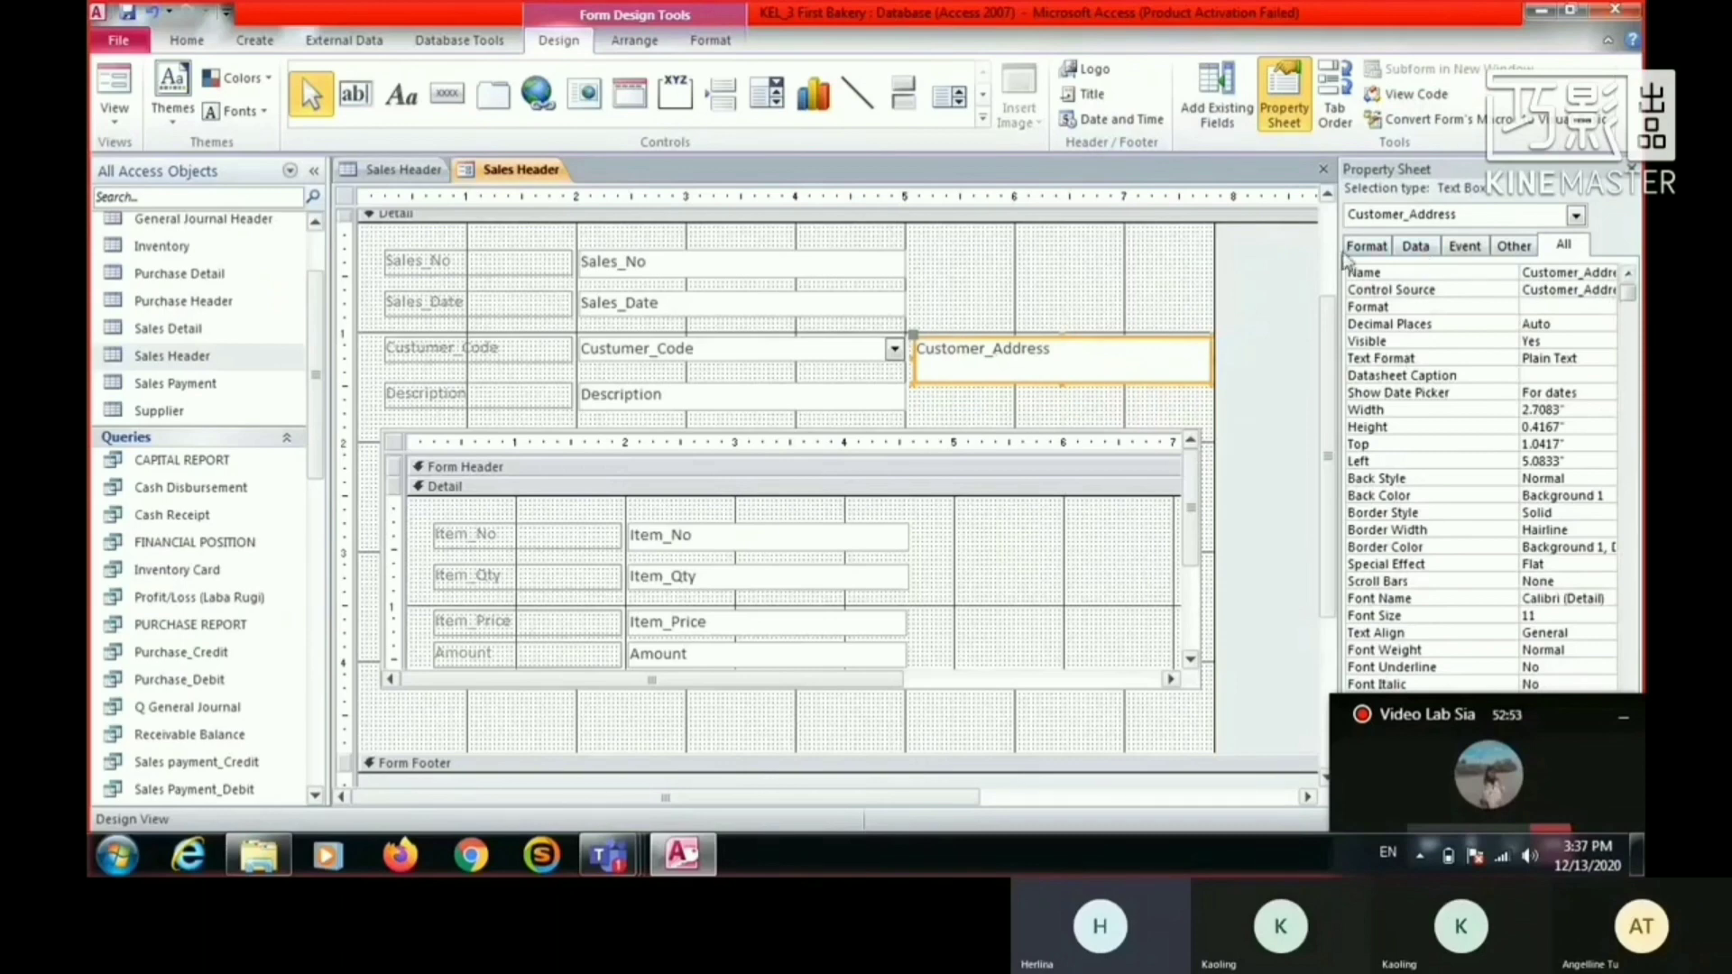
left_click(1389, 250)
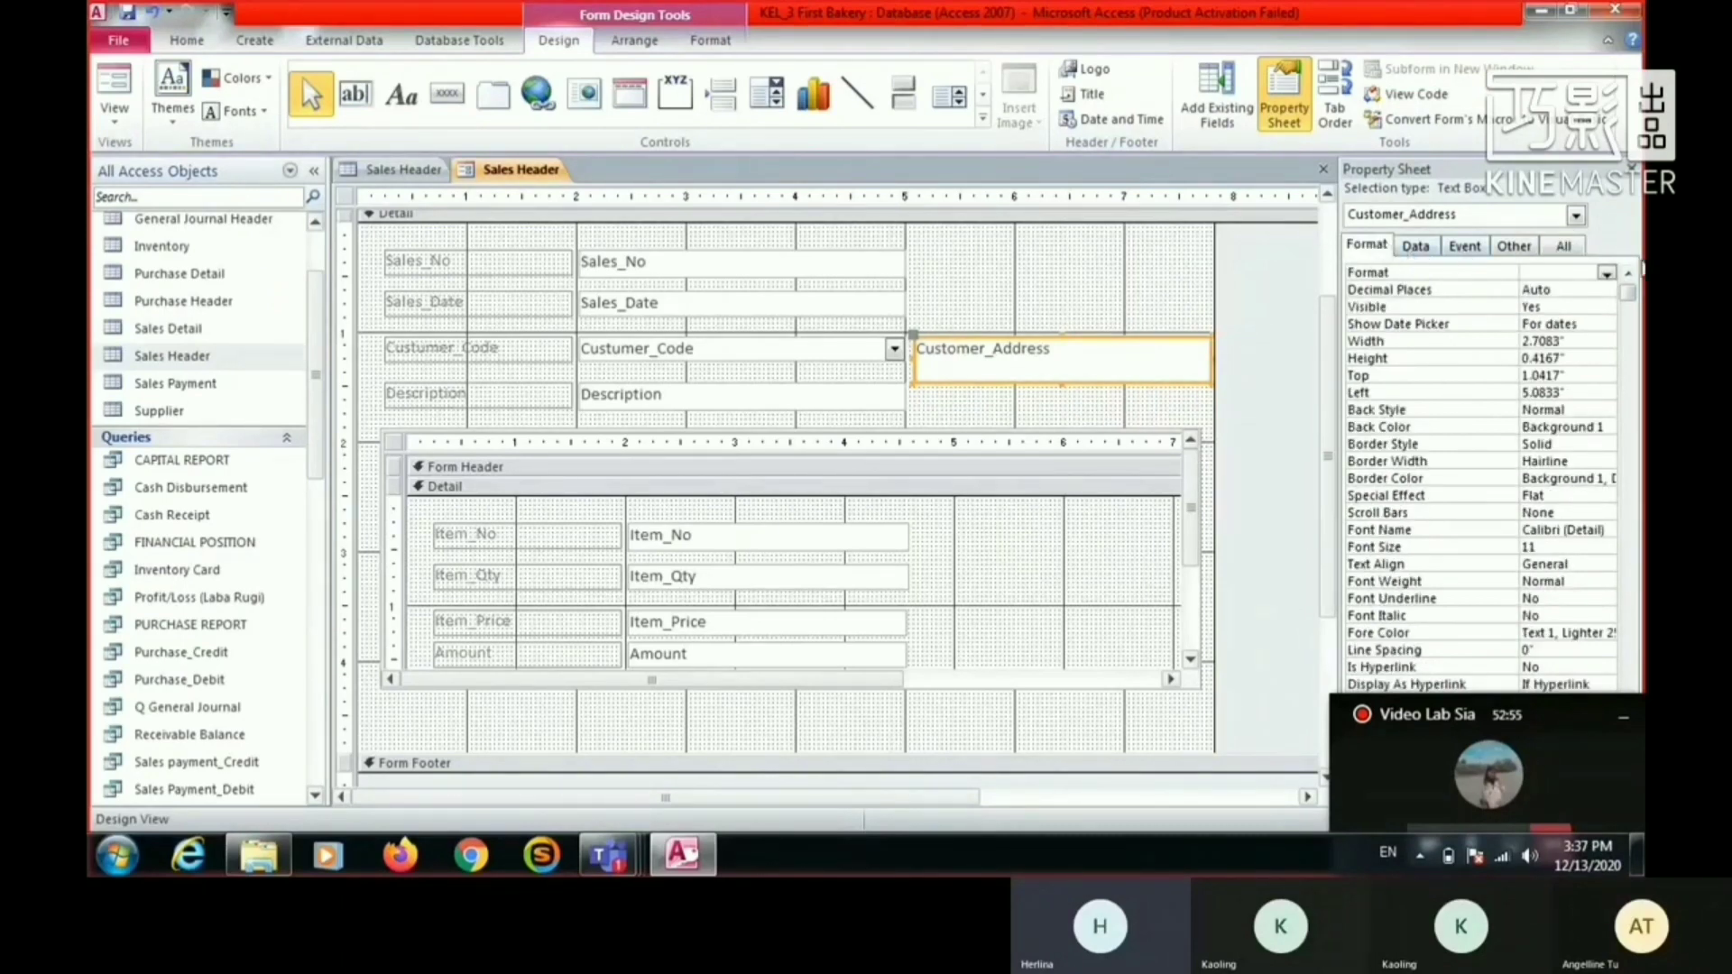
left_click(1568, 252)
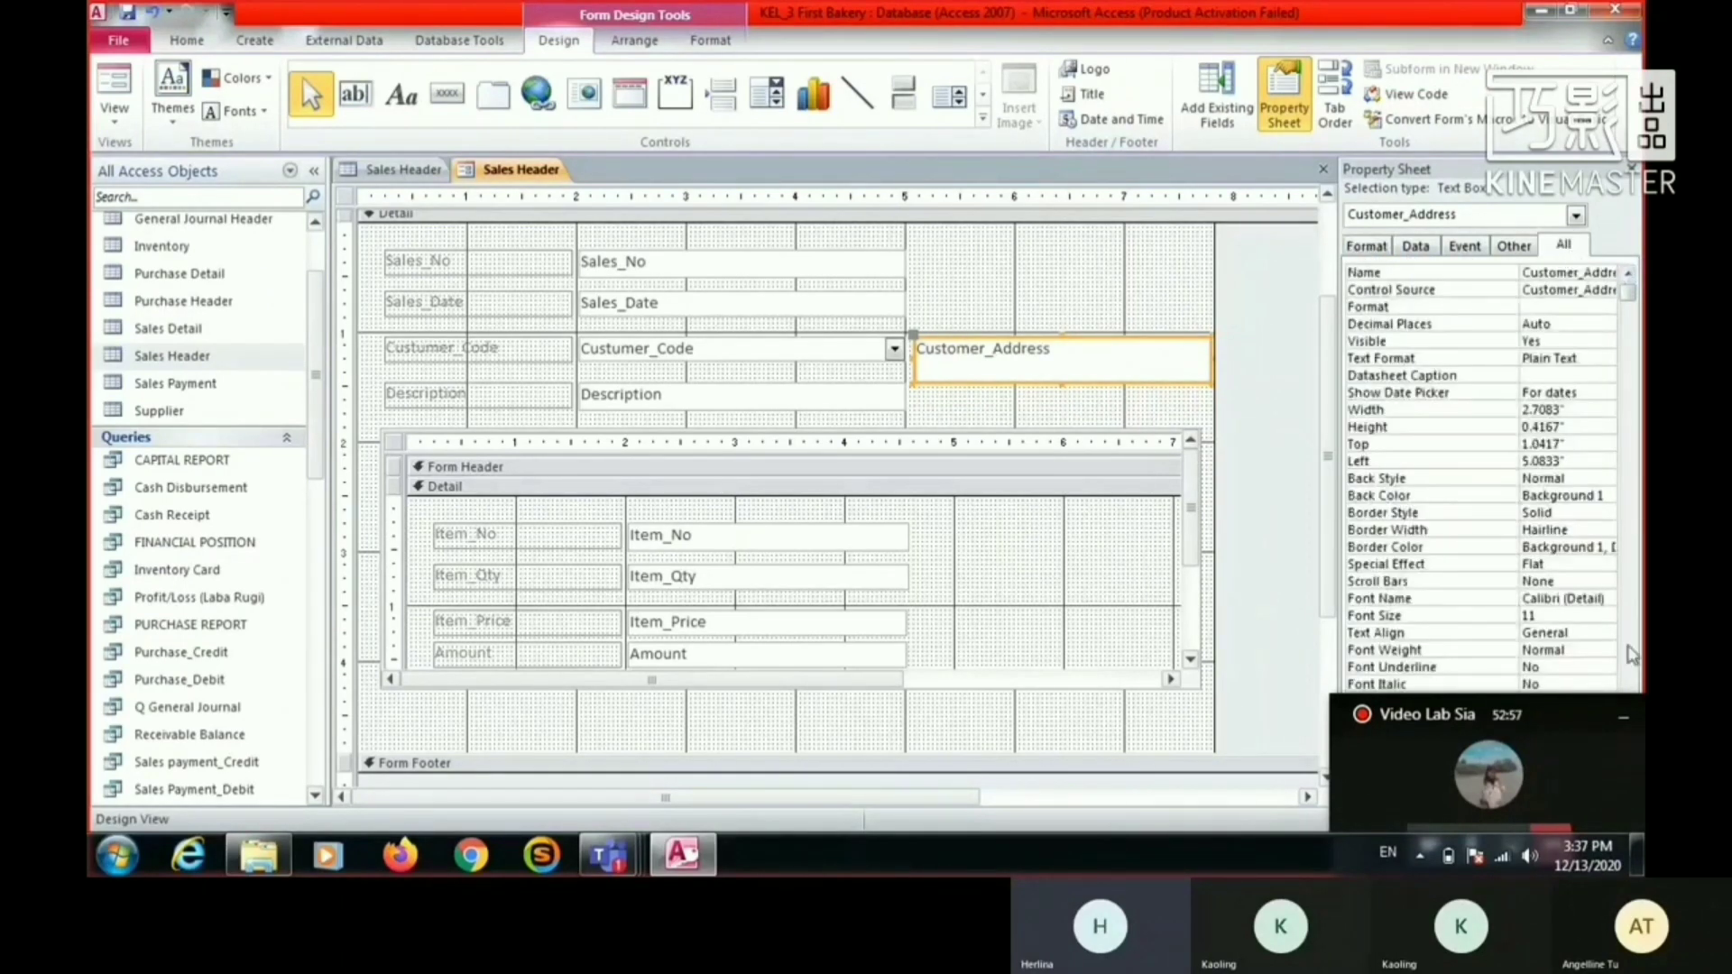
- Set the Customer_Address text box's Enabled property to No
left_click_drag(1555, 713, 1556, 838)
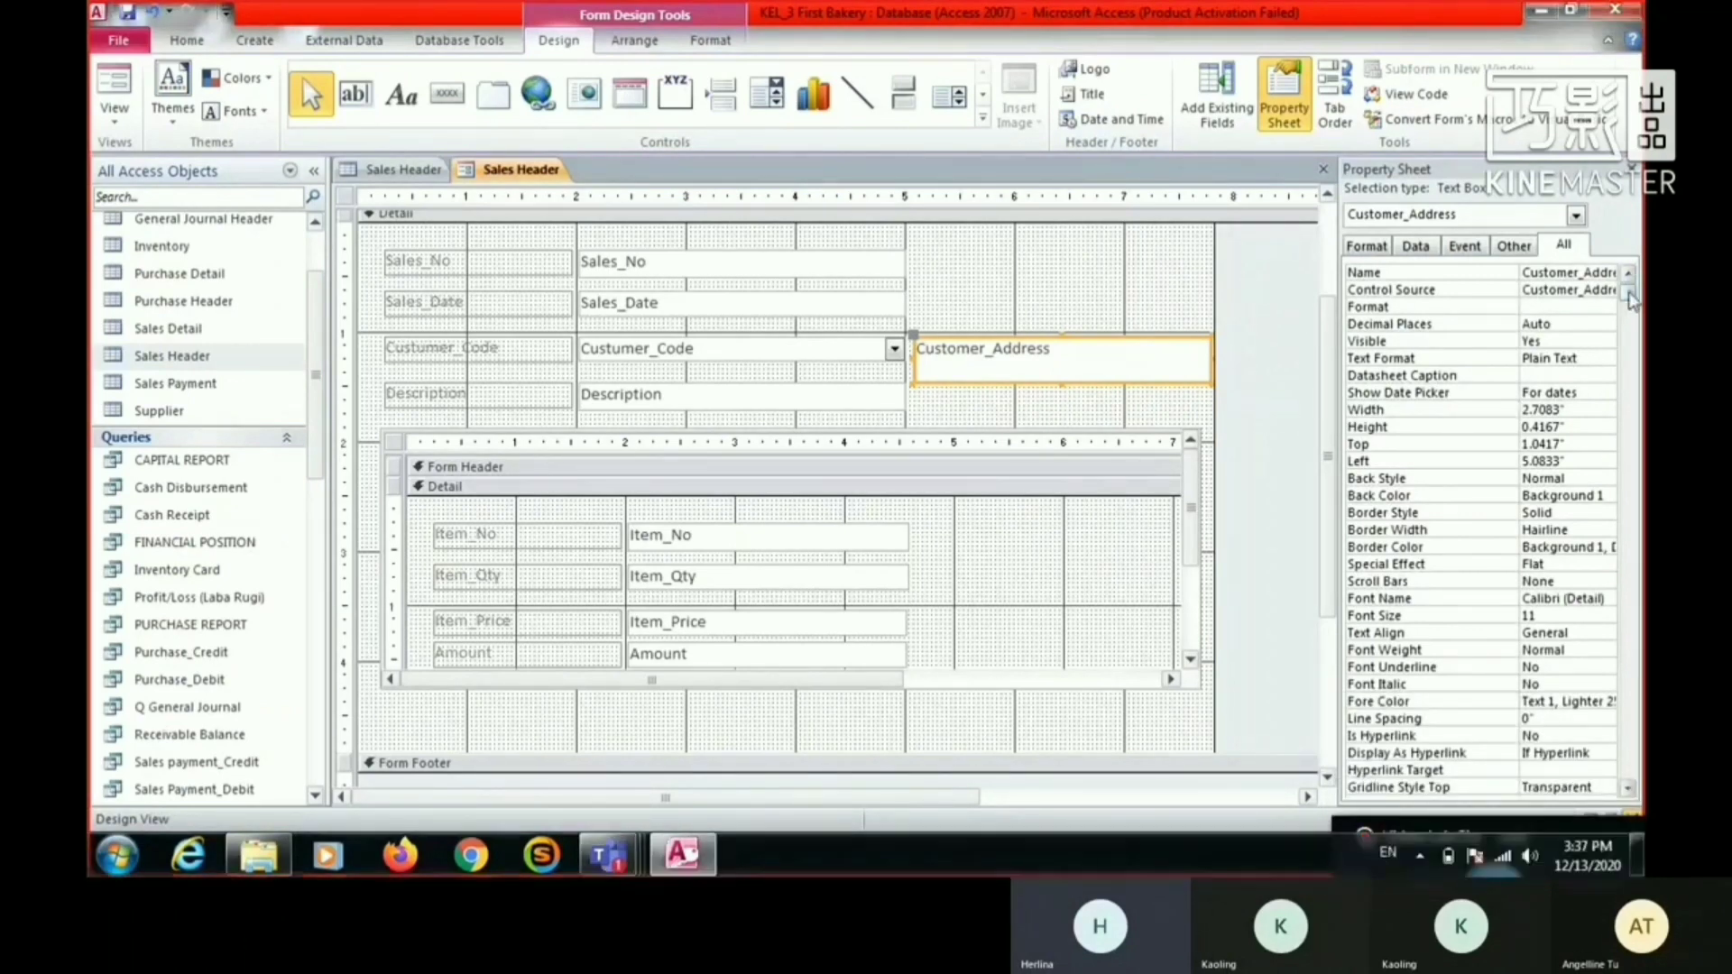
scroll(1506, 382, "down", 5)
scroll(1494, 400, "up", 4)
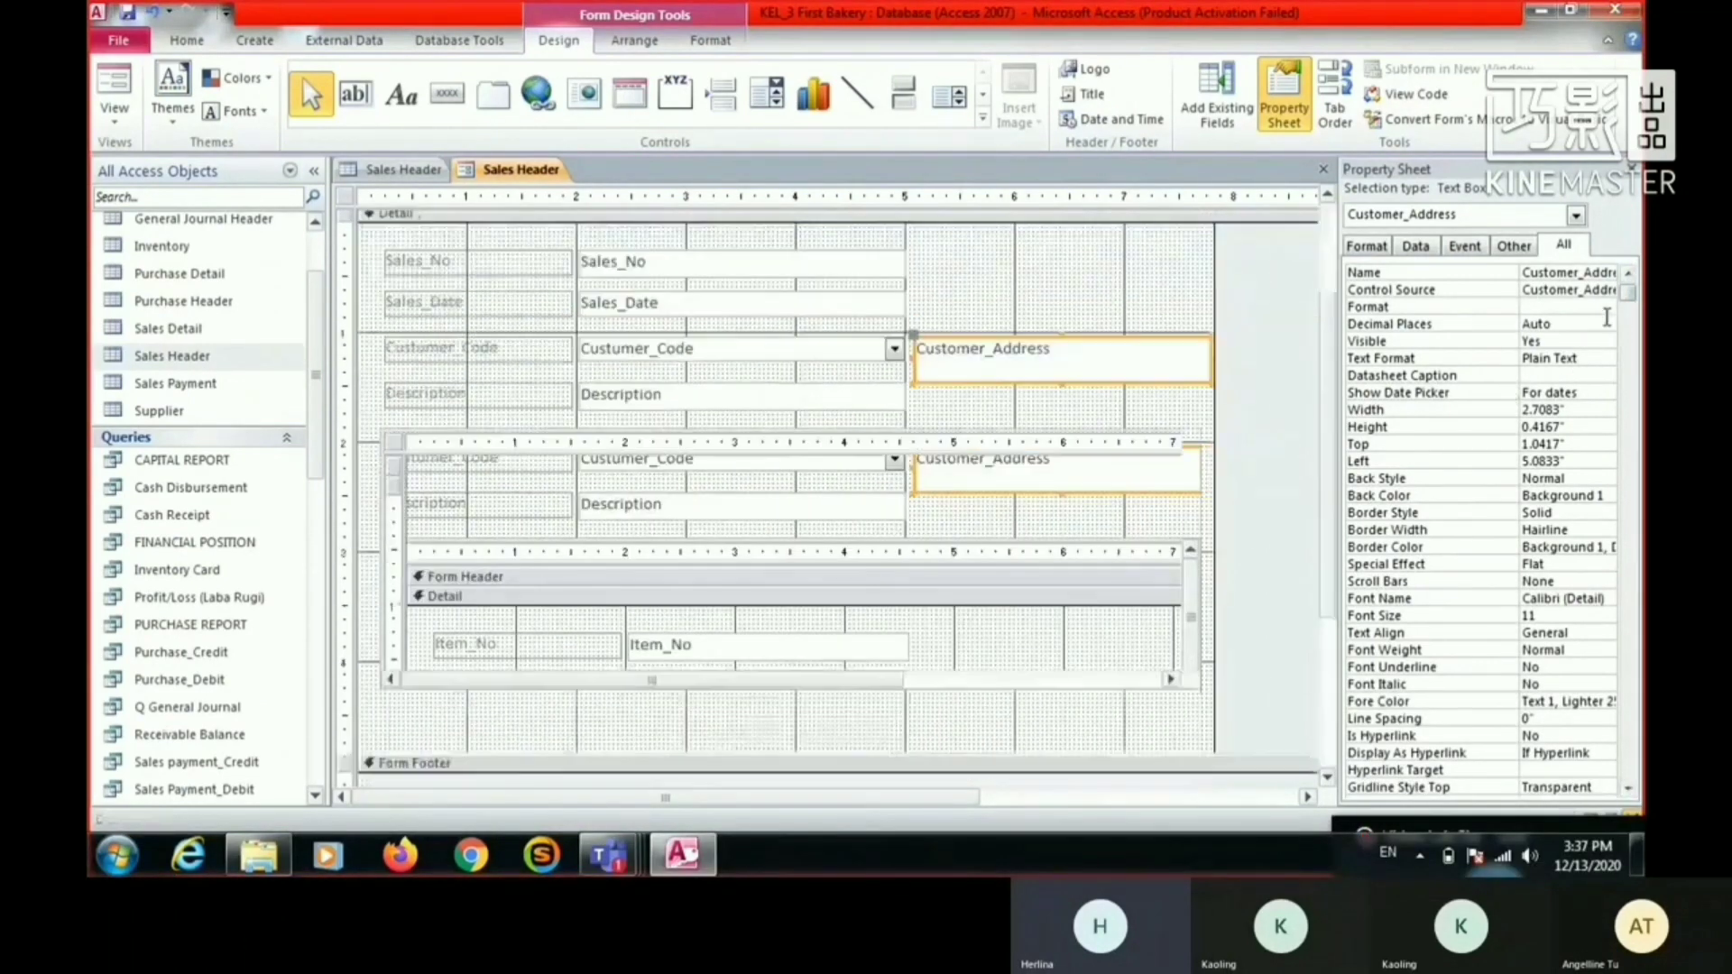
left_click_drag(1630, 297, 1629, 589)
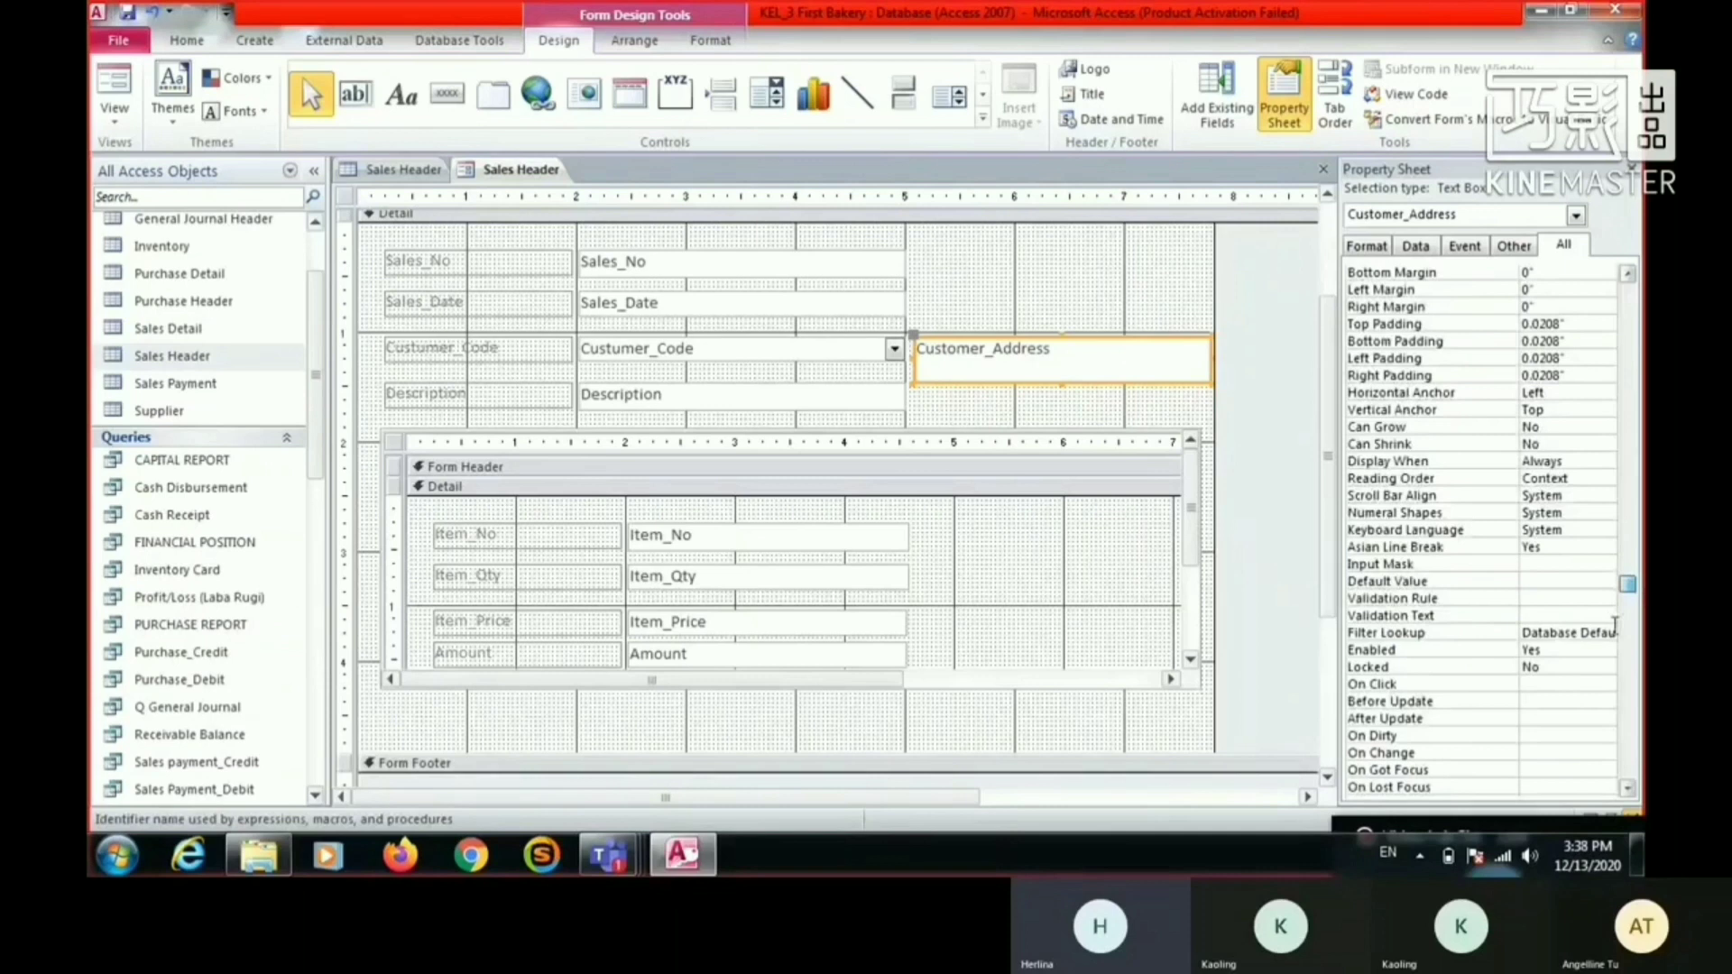
left_click(1571, 652)
left_click(1609, 651)
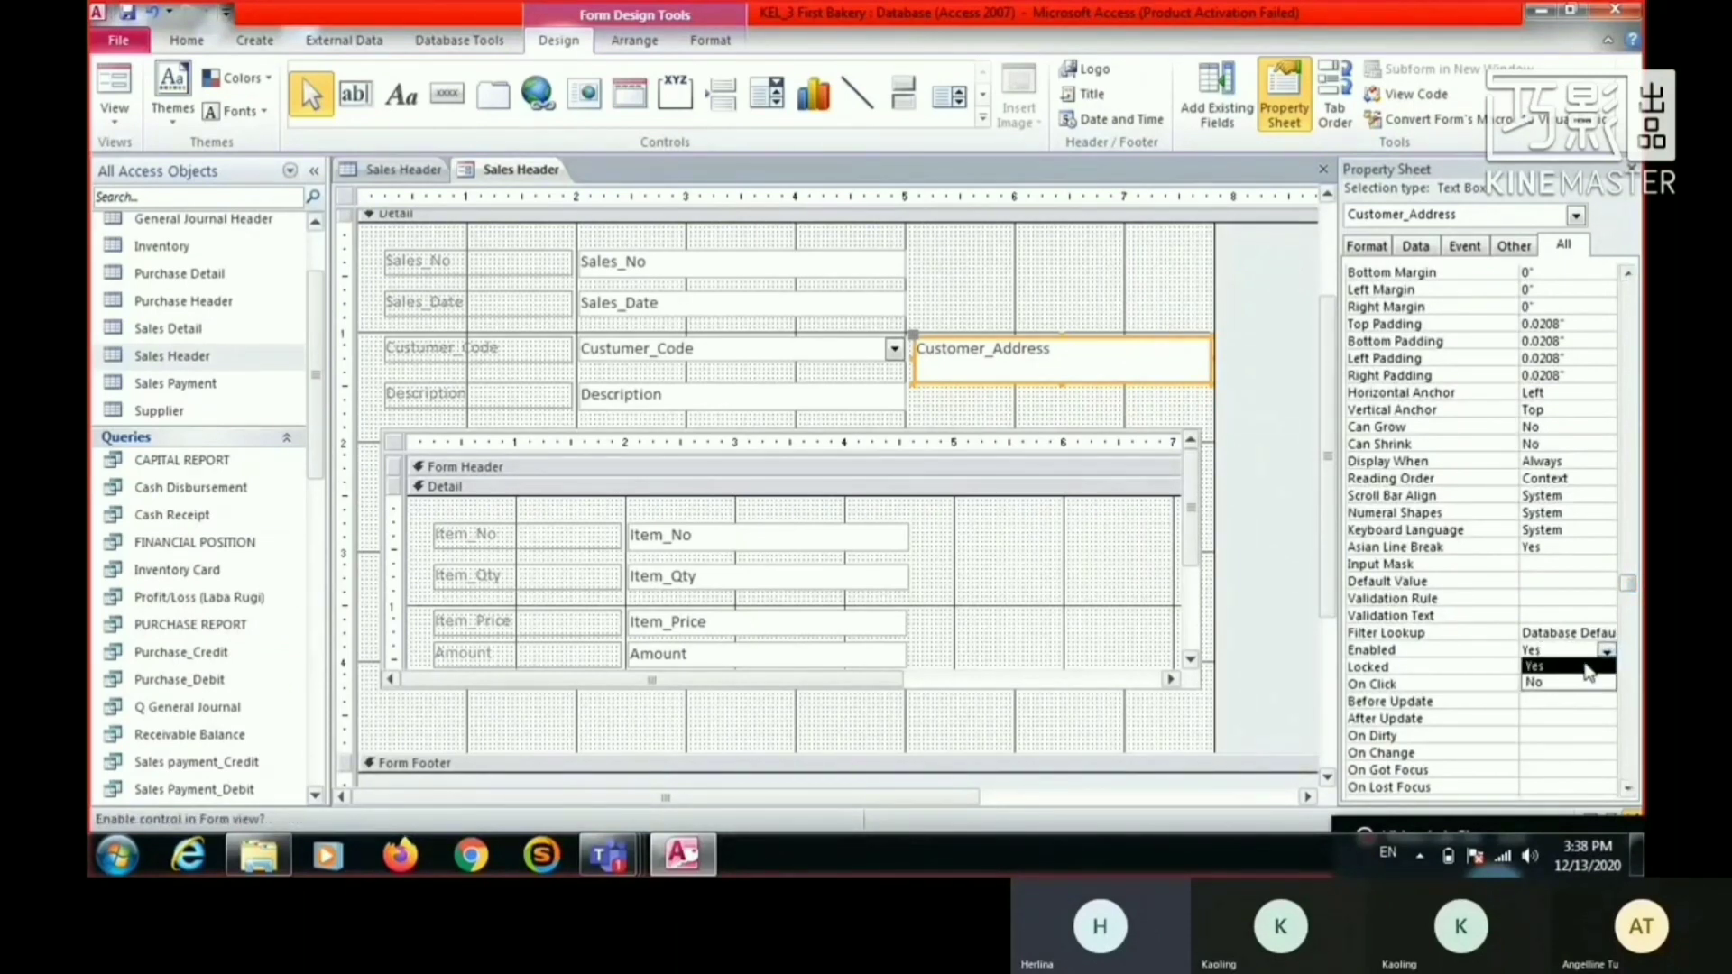
left_click(1547, 686)
left_click(1089, 286)
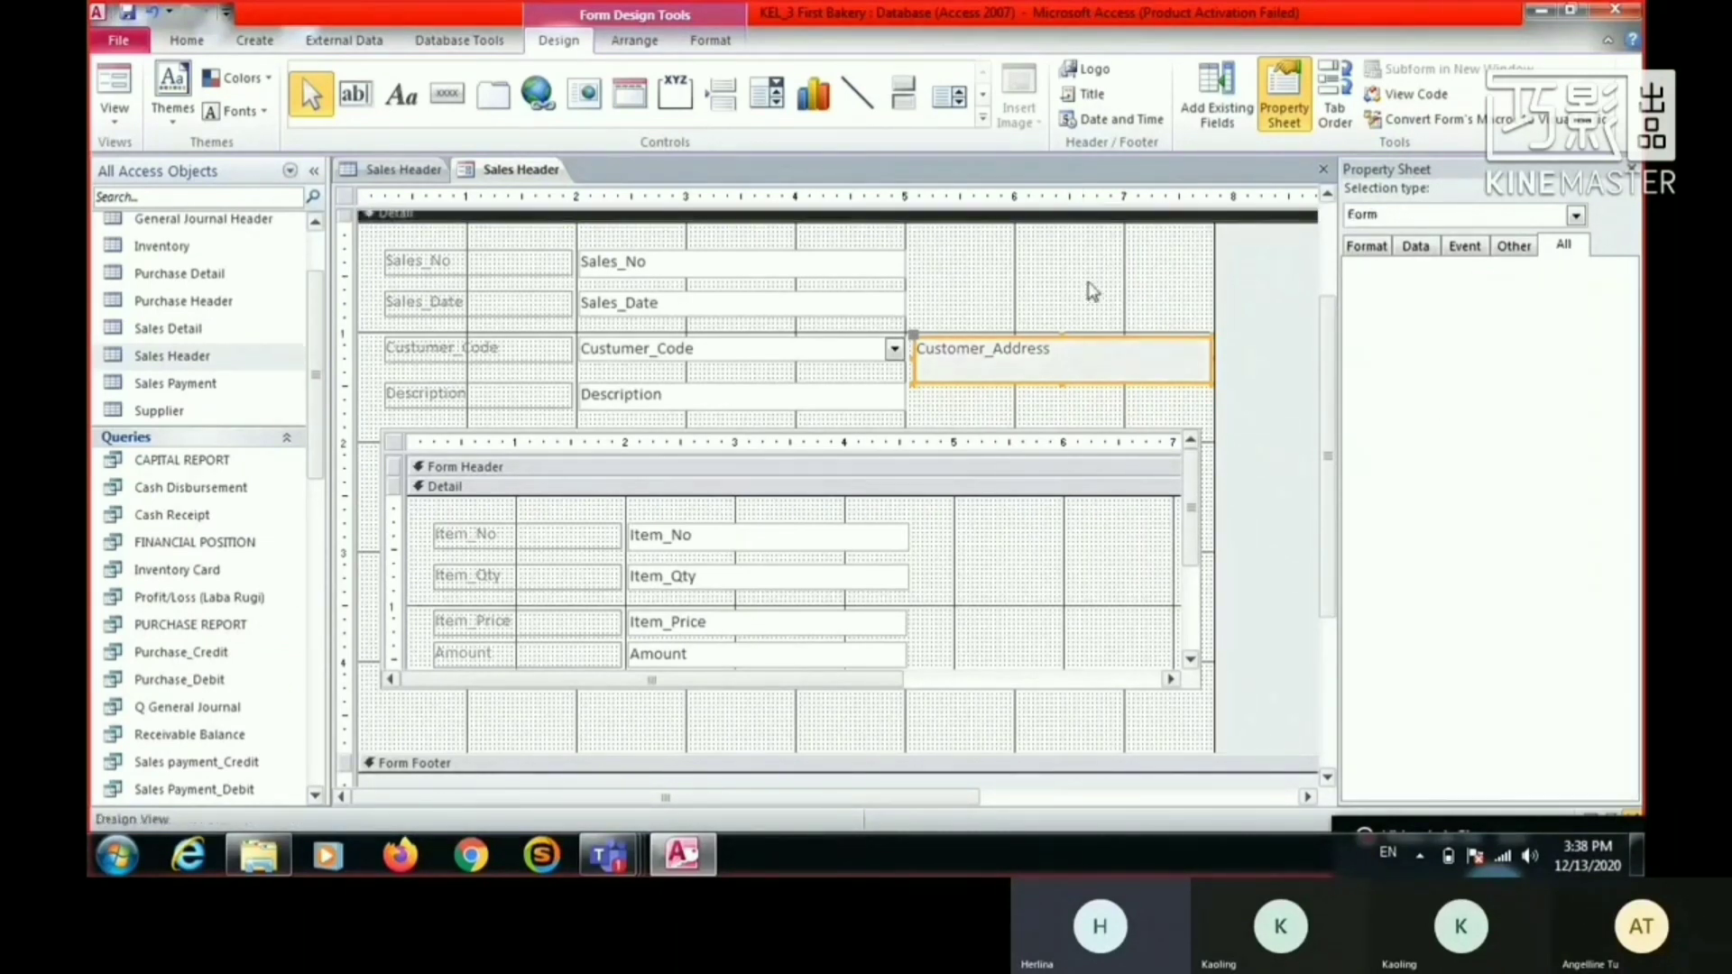
- Switch the form to Form View and check the Custumer_Code drop-down list beside the disabled customer address
left_click(124, 102)
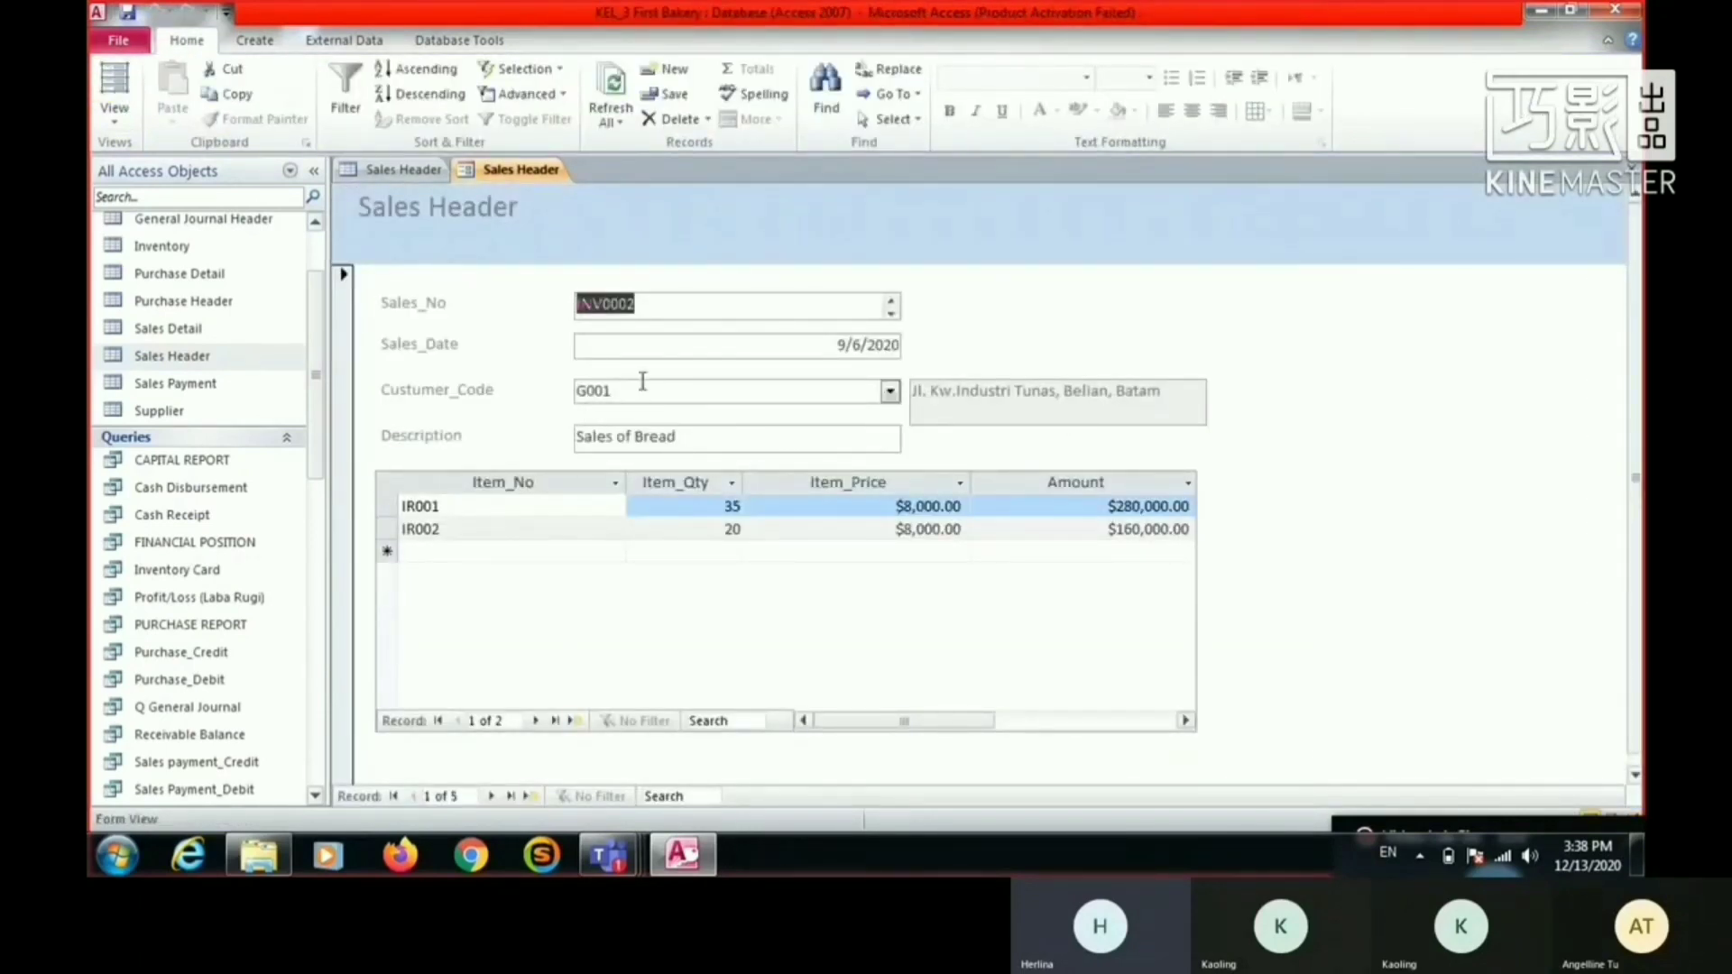
left_click(890, 392)
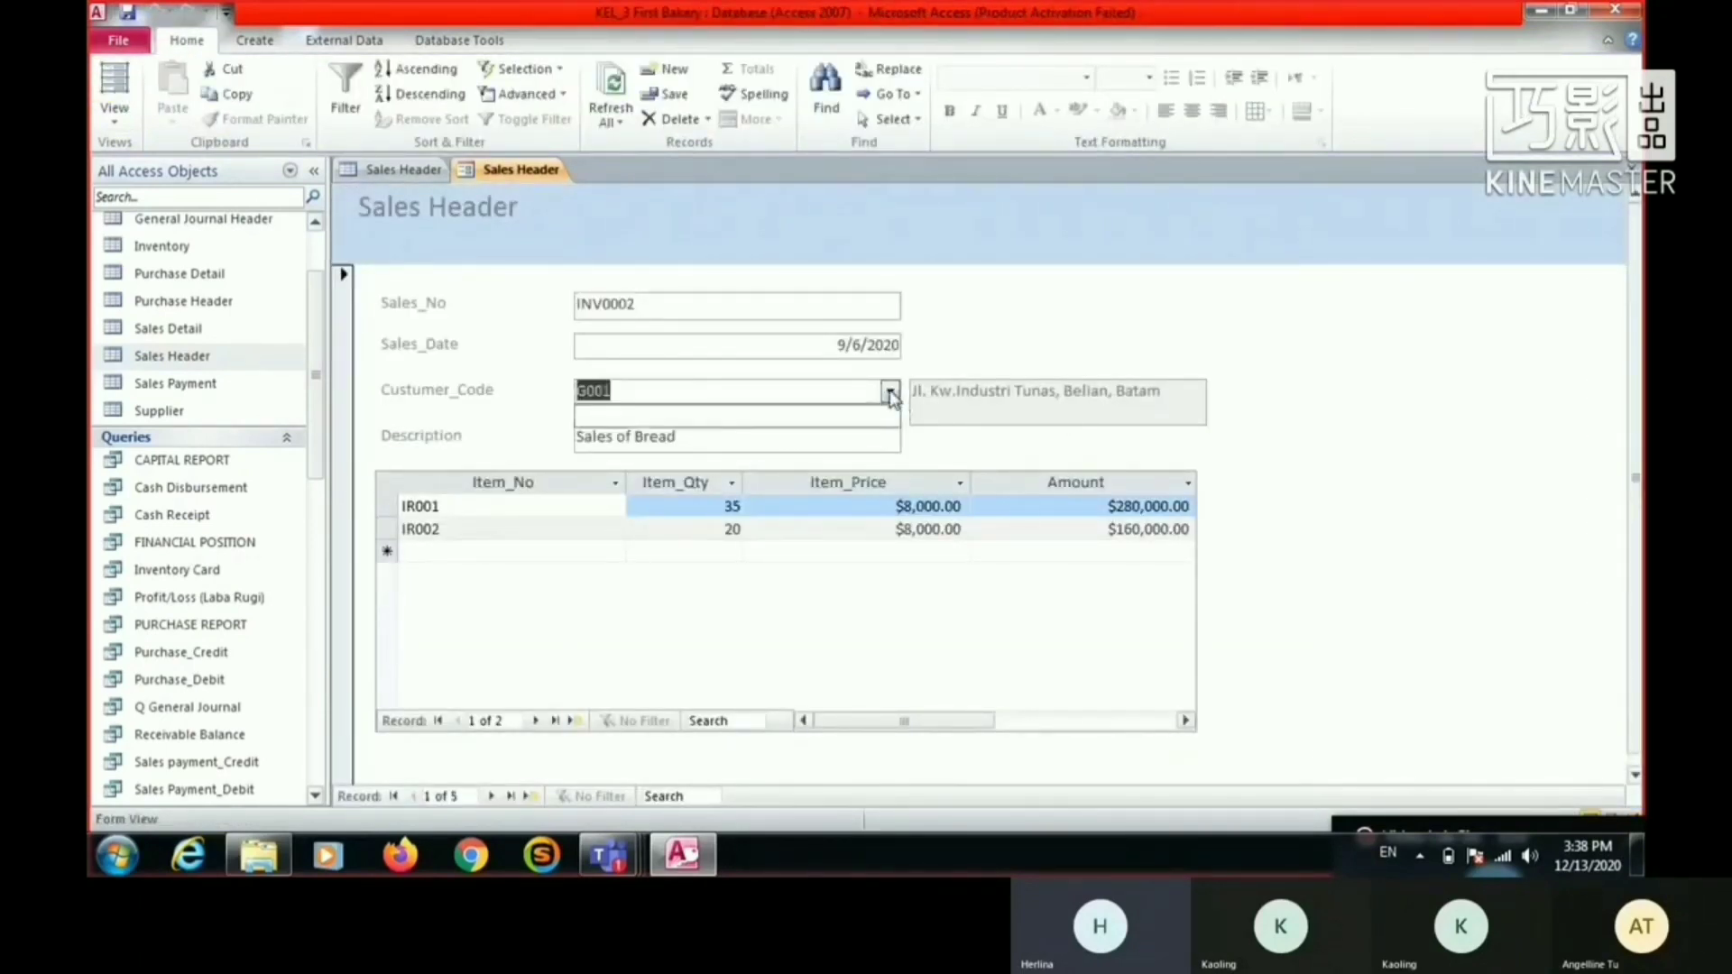
left_click(1000, 386)
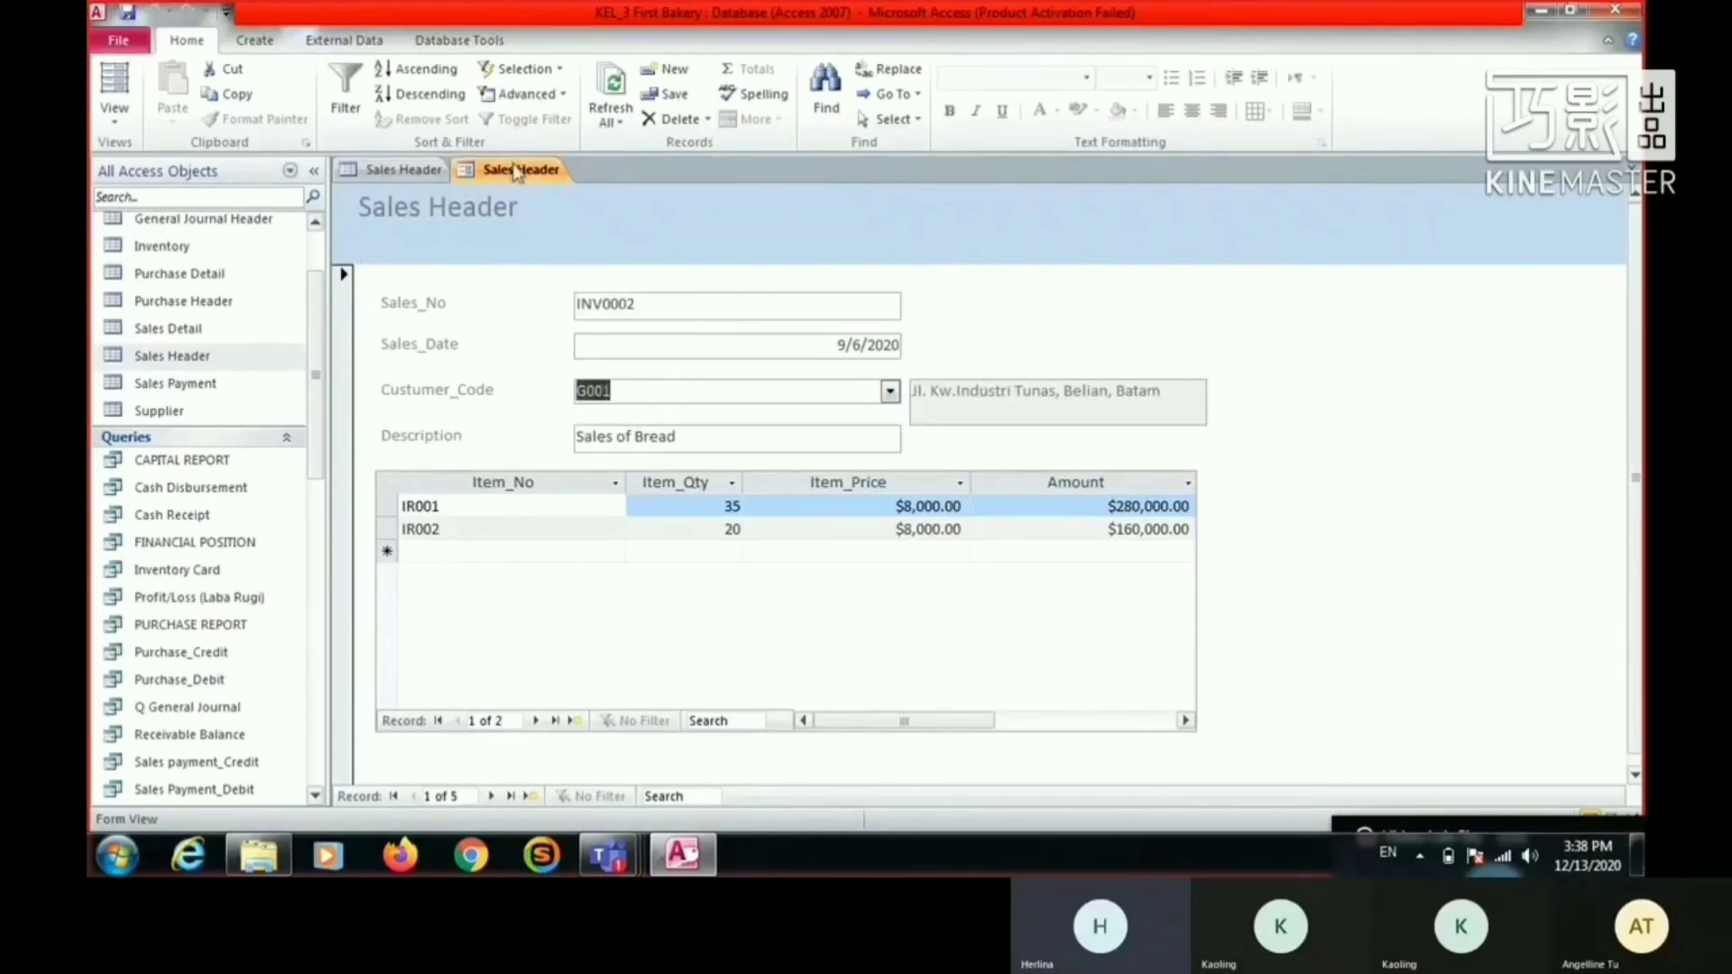
- Return to Design View and place a command button in the Detail section, just below the Sales Detail subform
left_click(115, 115)
left_click(181, 260)
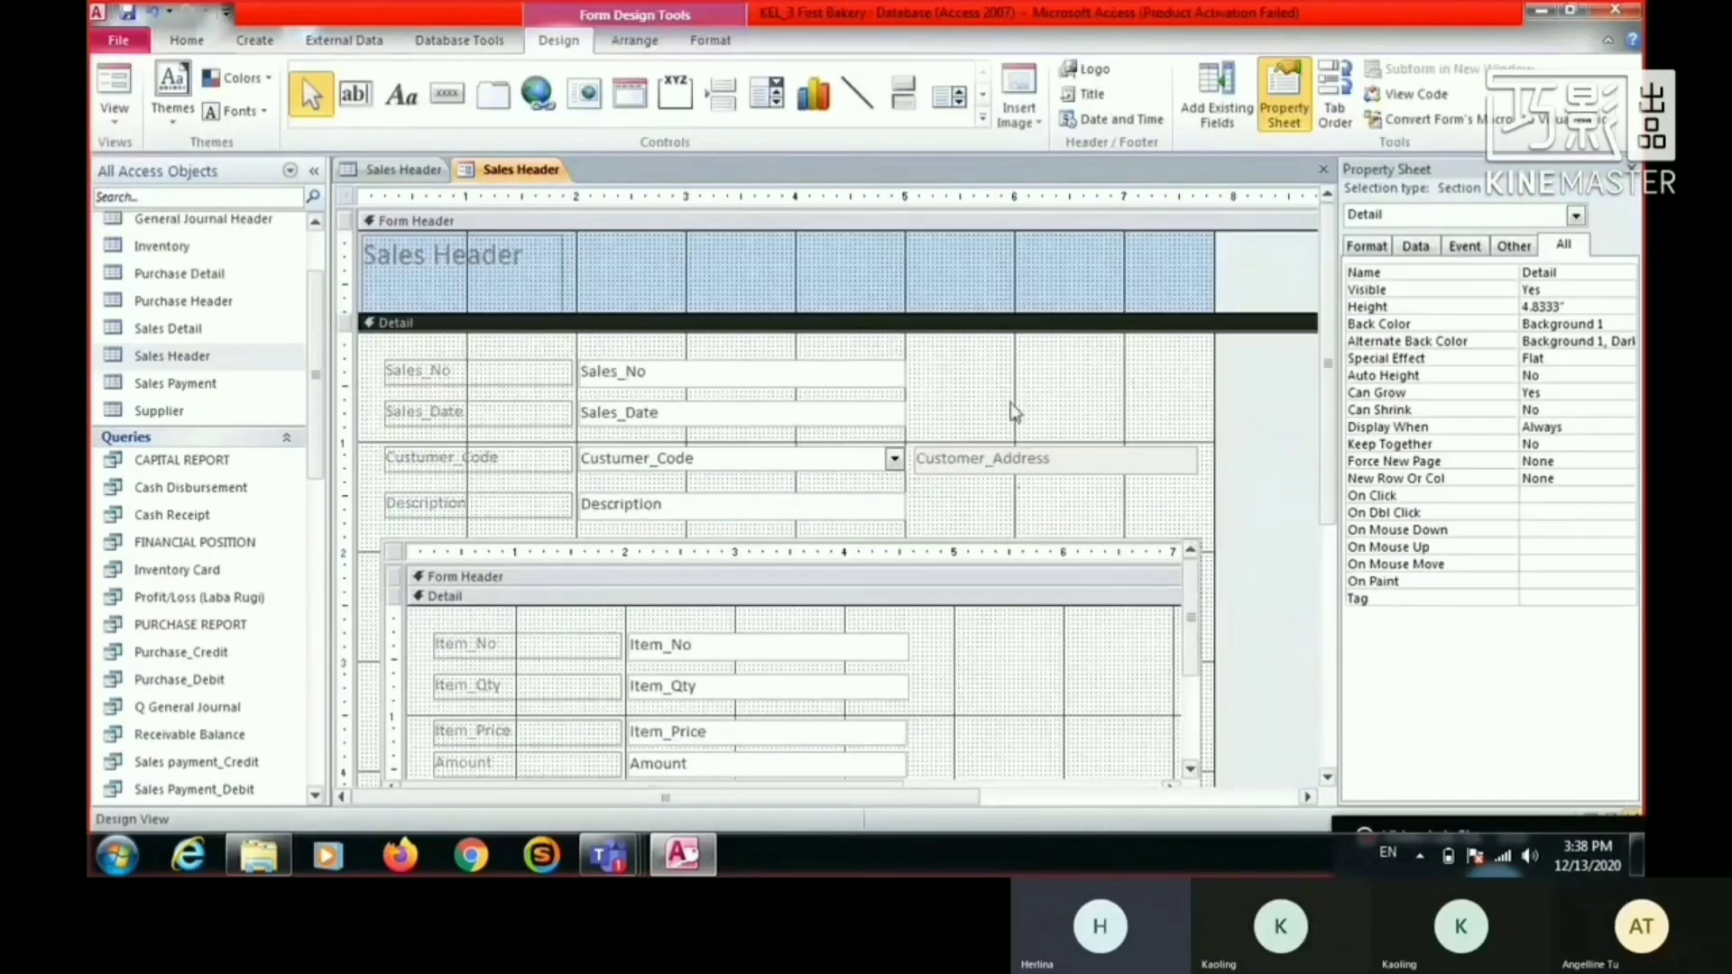
scroll(793, 631, "down", 3)
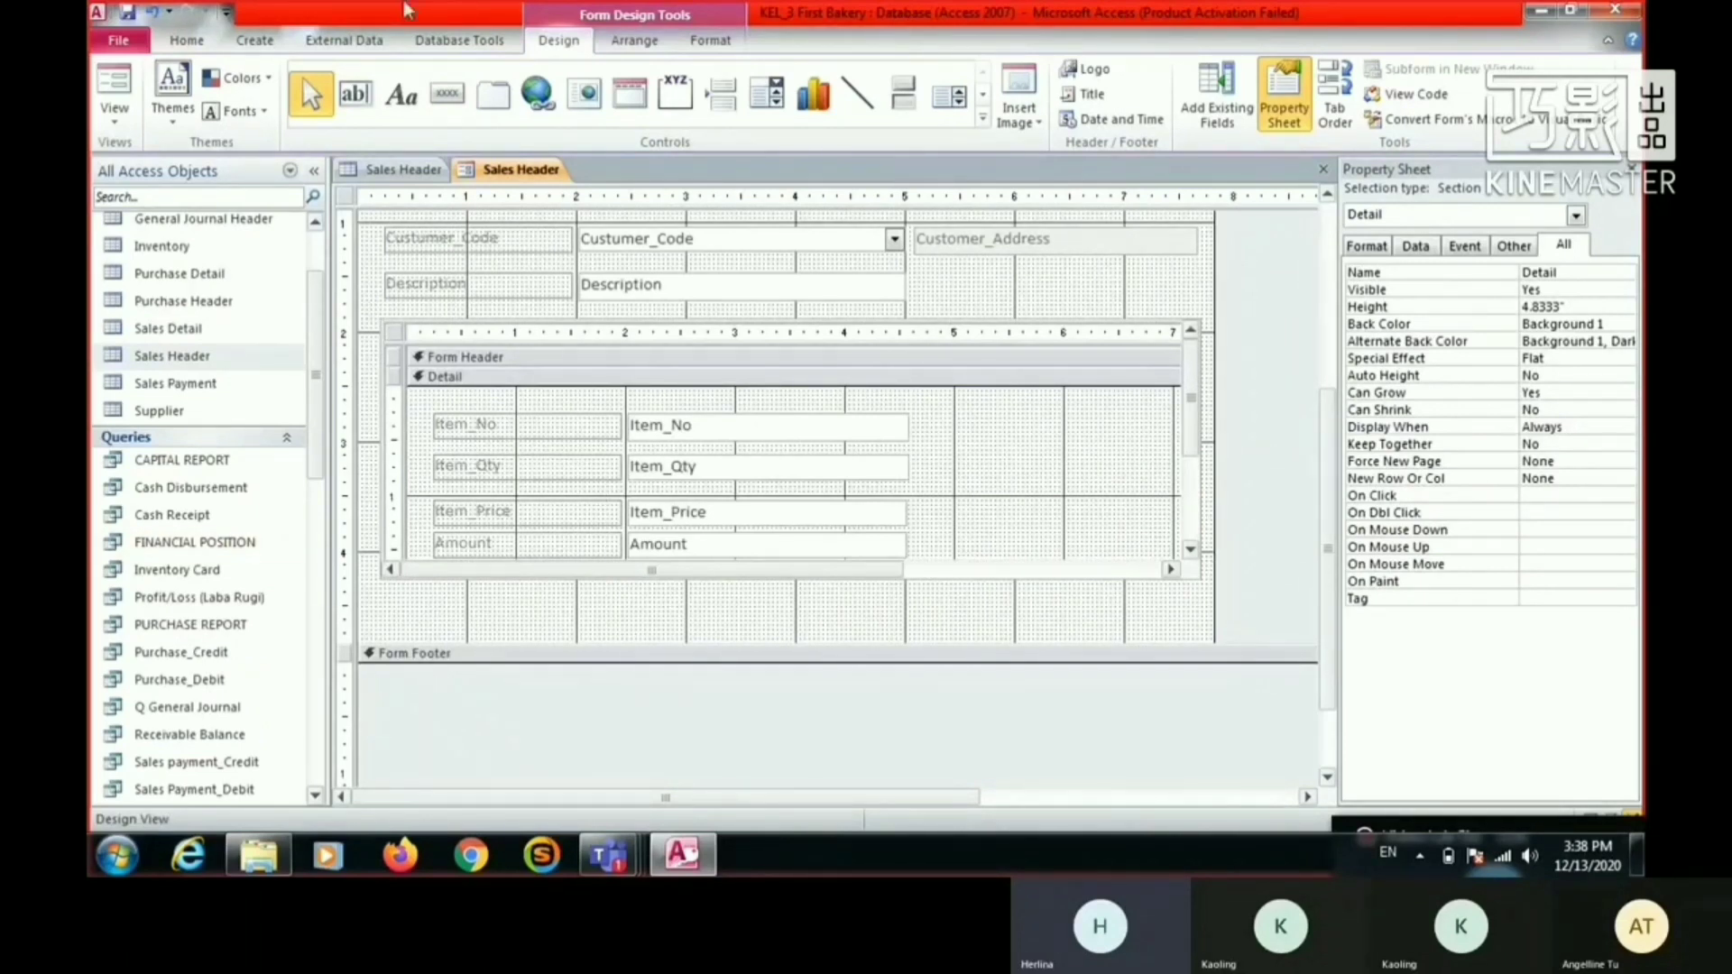
left_click(461, 97)
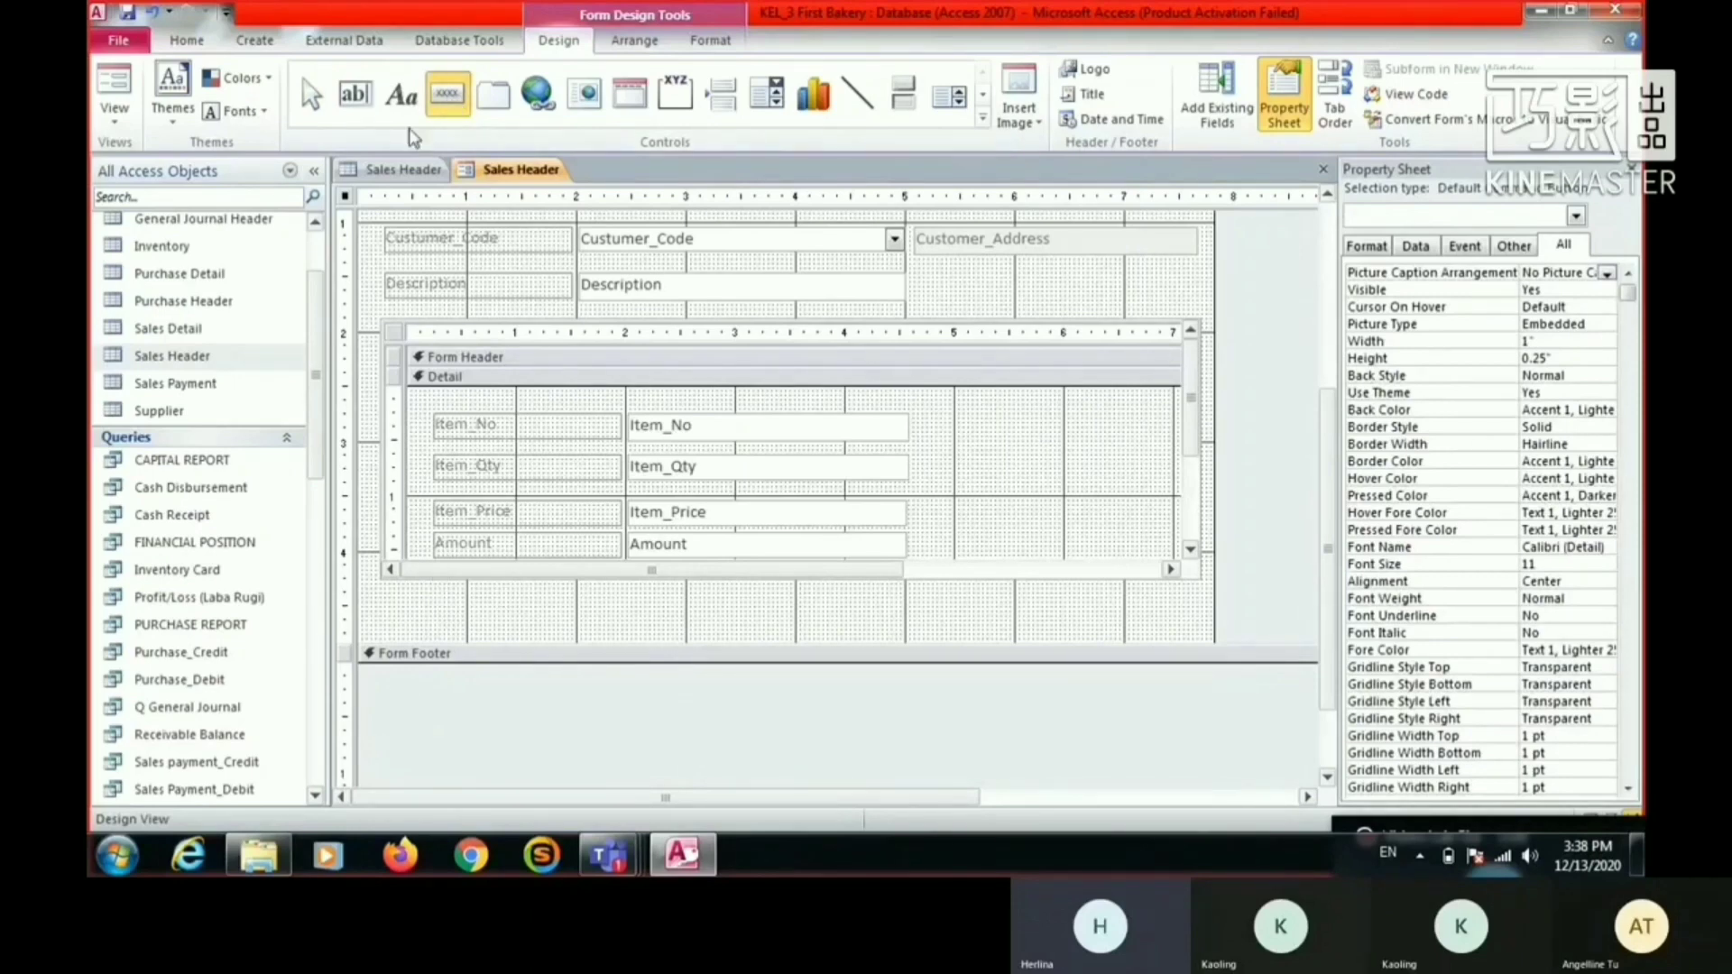
scroll(637, 386, "down", 4)
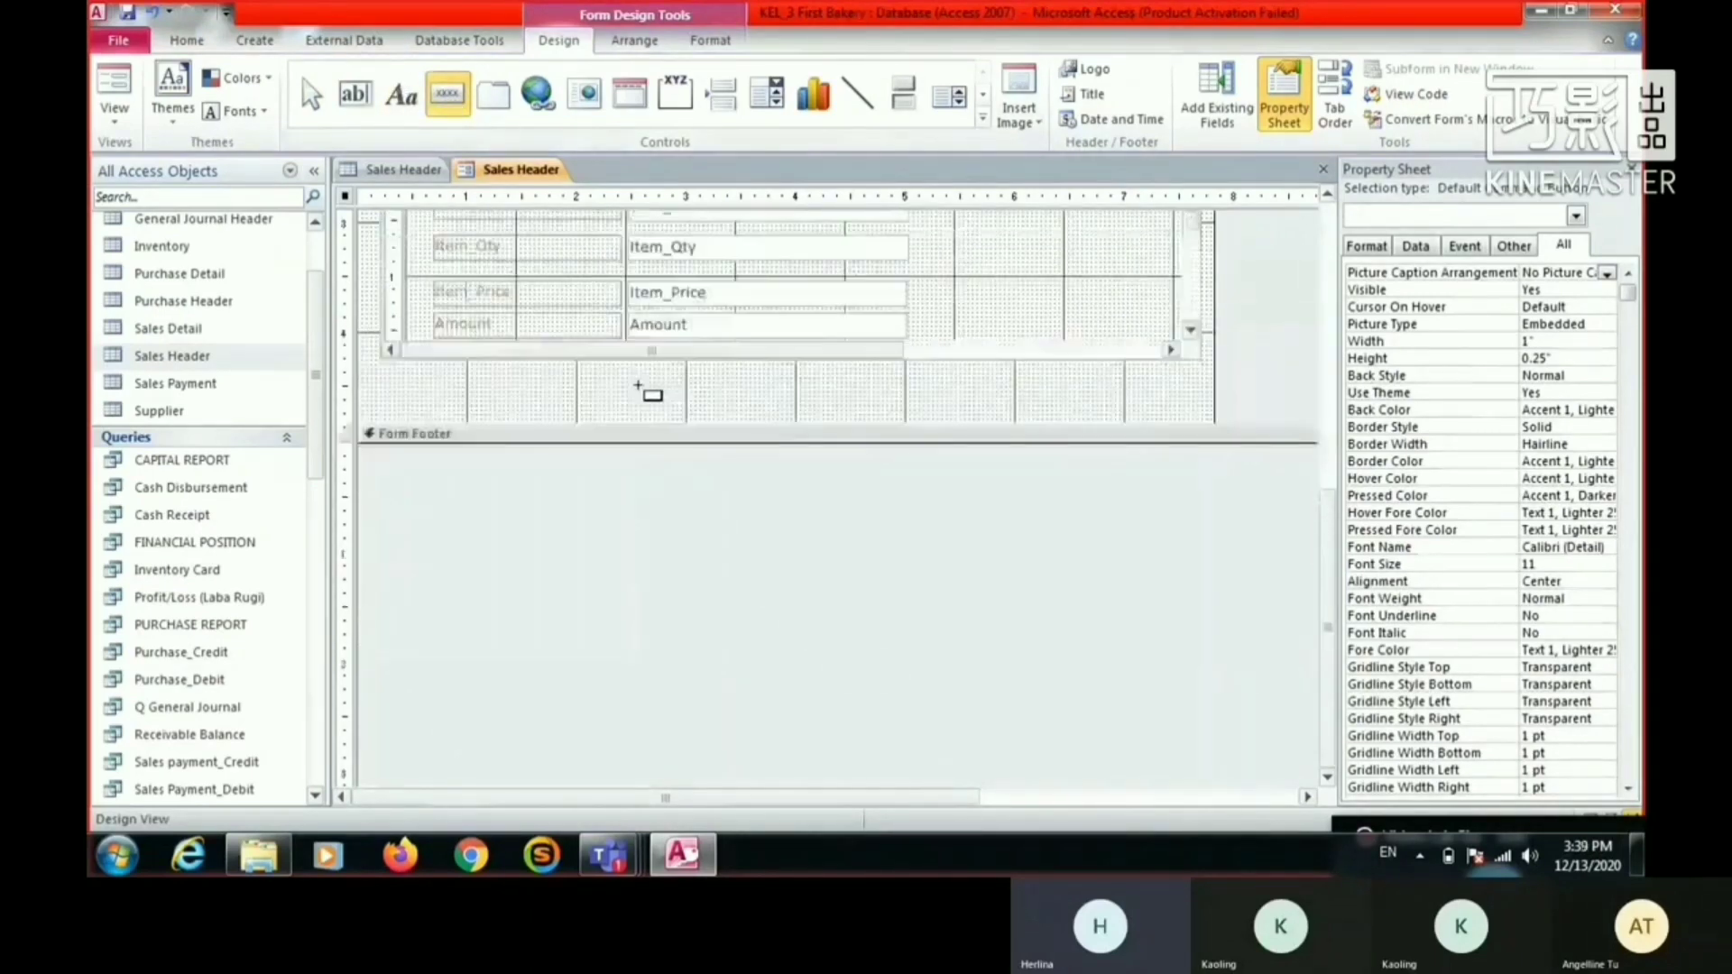
scroll(638, 386, "up", 2)
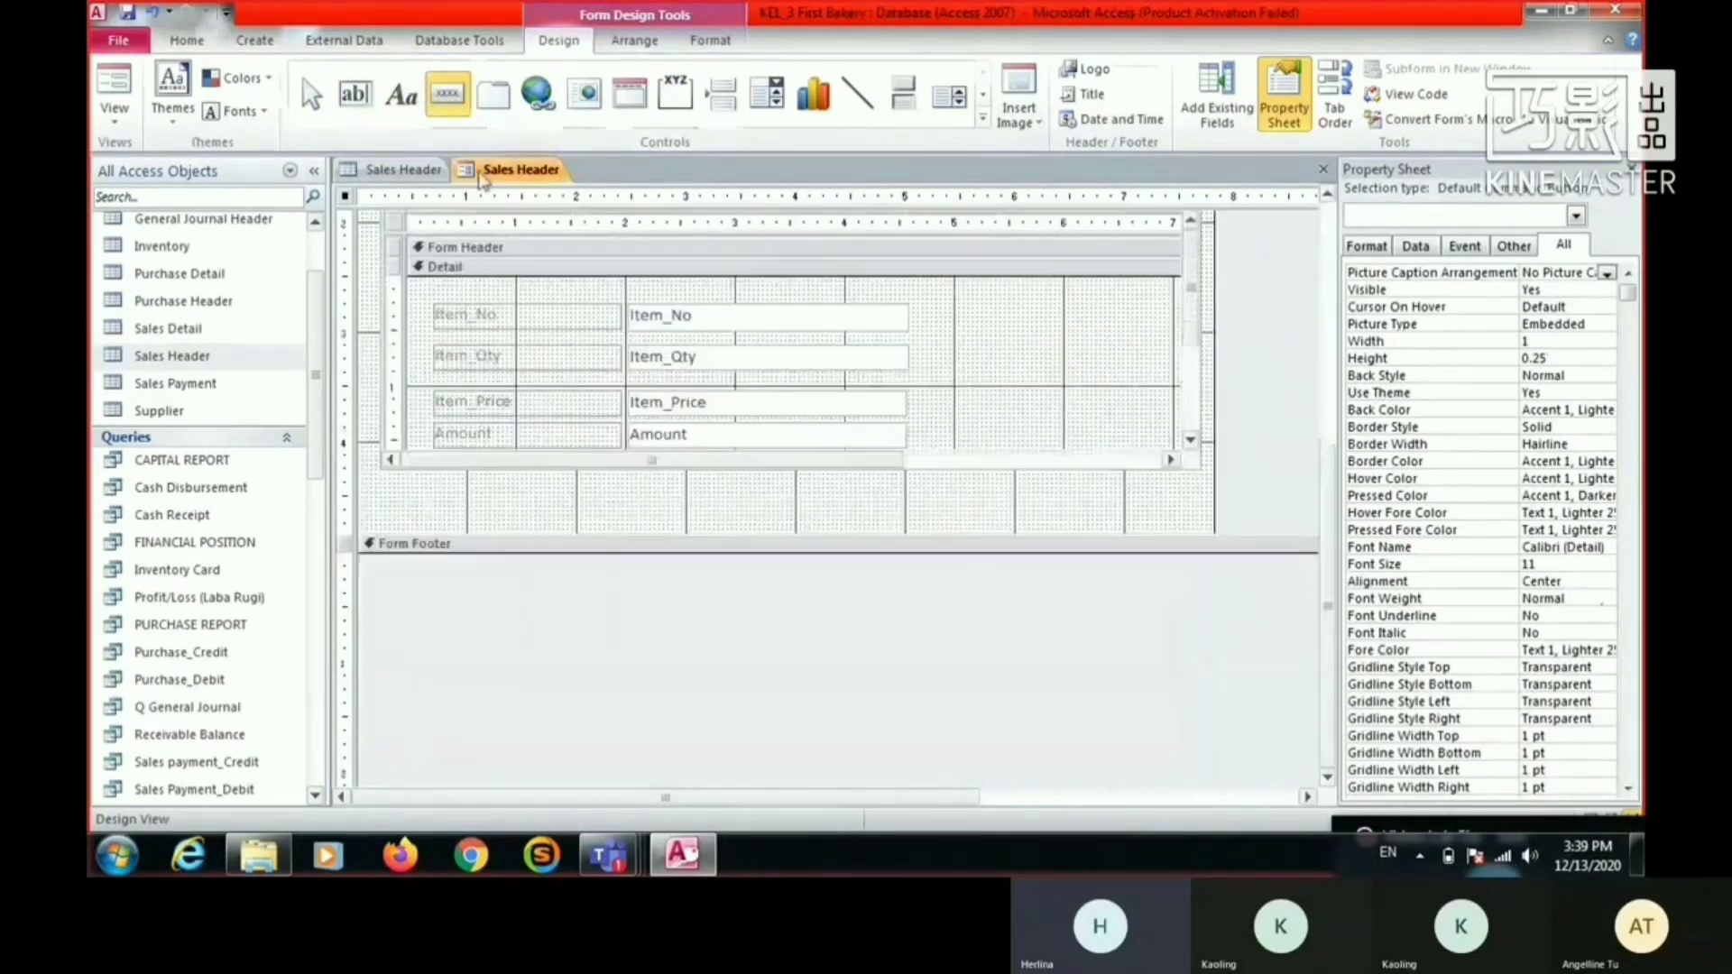
left_click(485, 503)
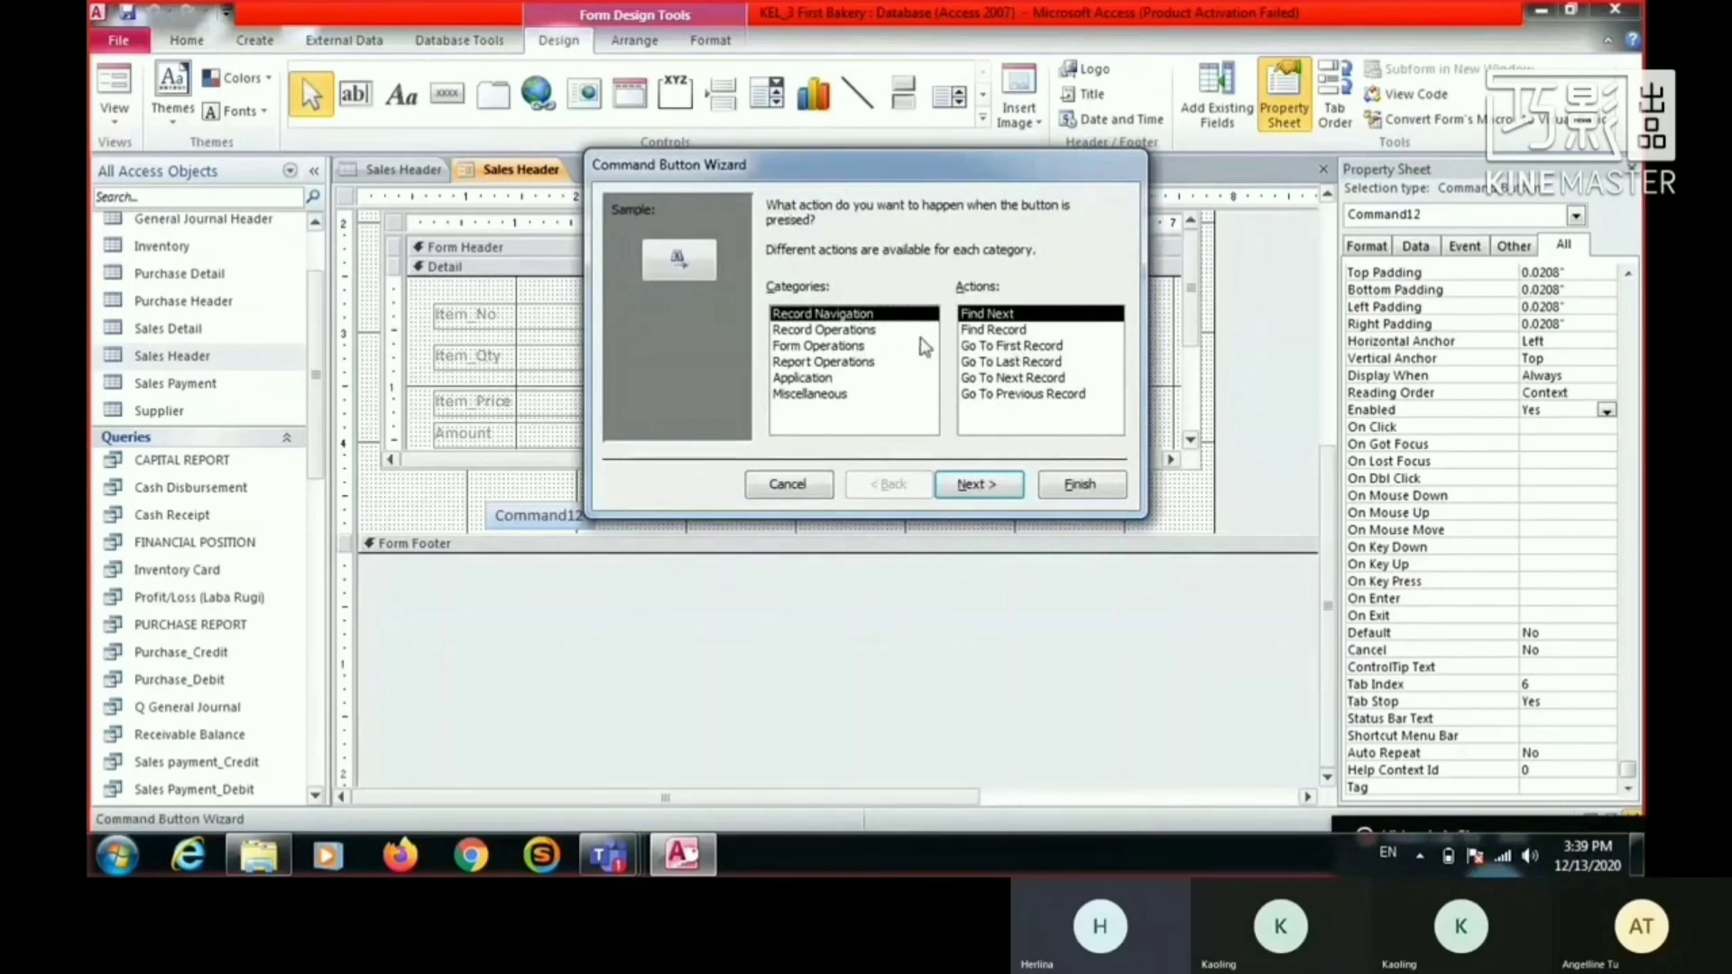
- Assign the new button the Record Navigation action Go To First Record with the Go To First picture, keeping the default name
left_click(1047, 378)
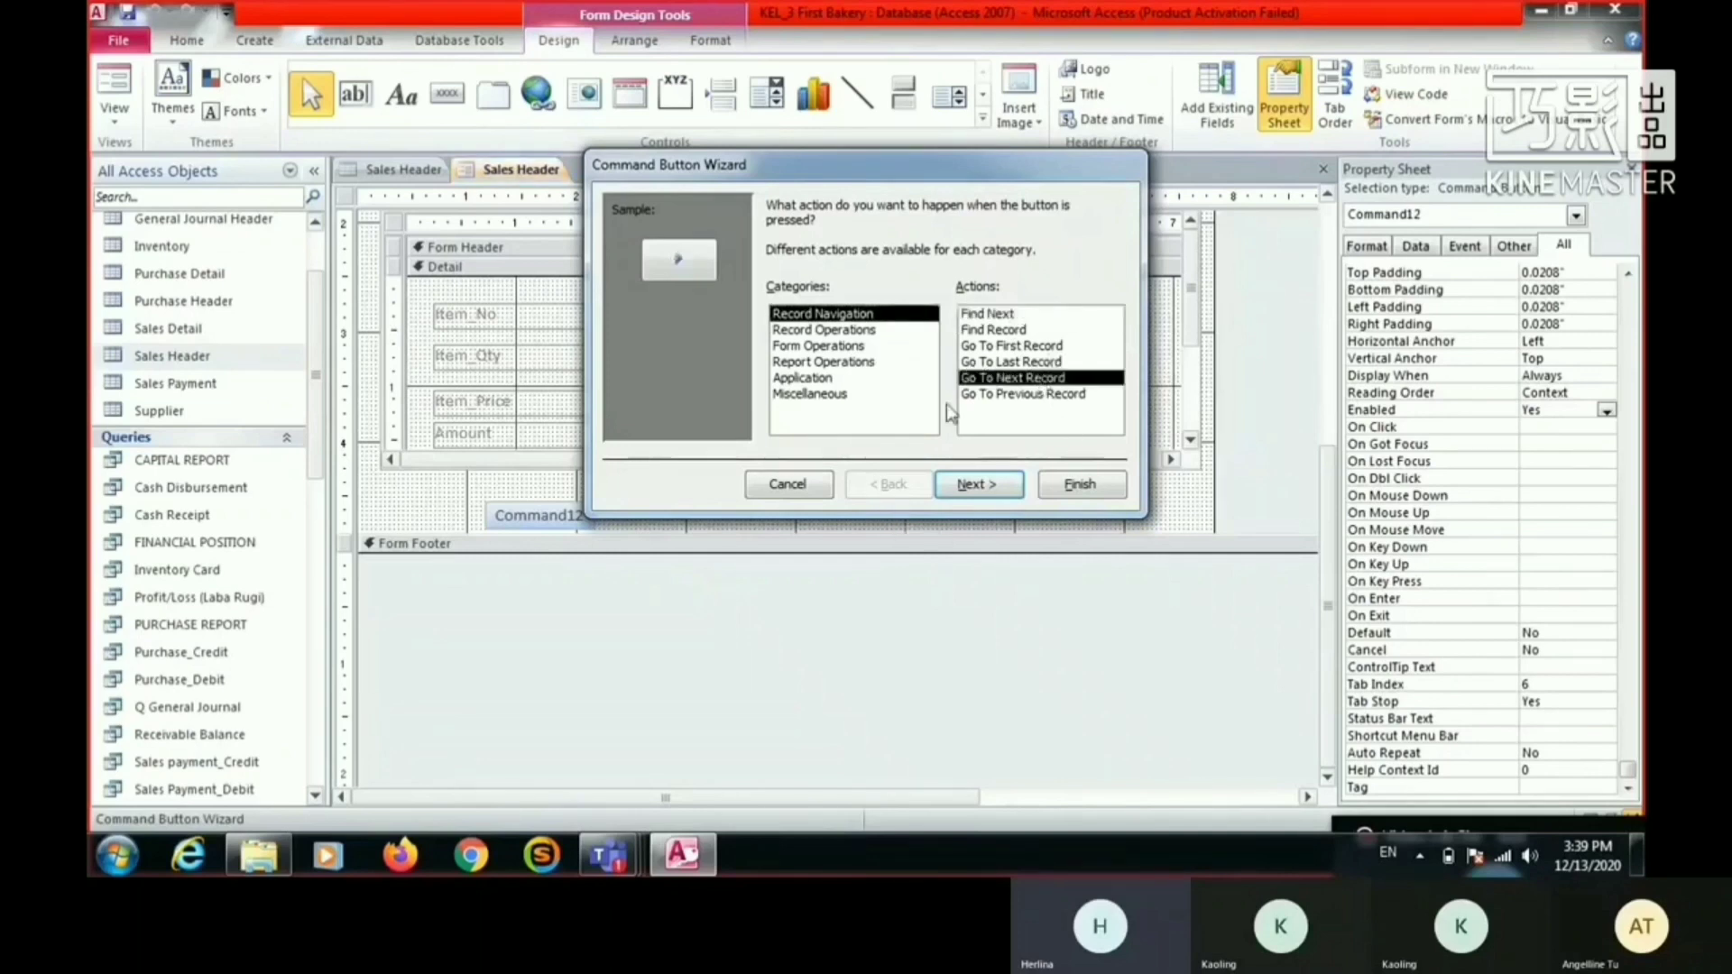
left_click(1039, 346)
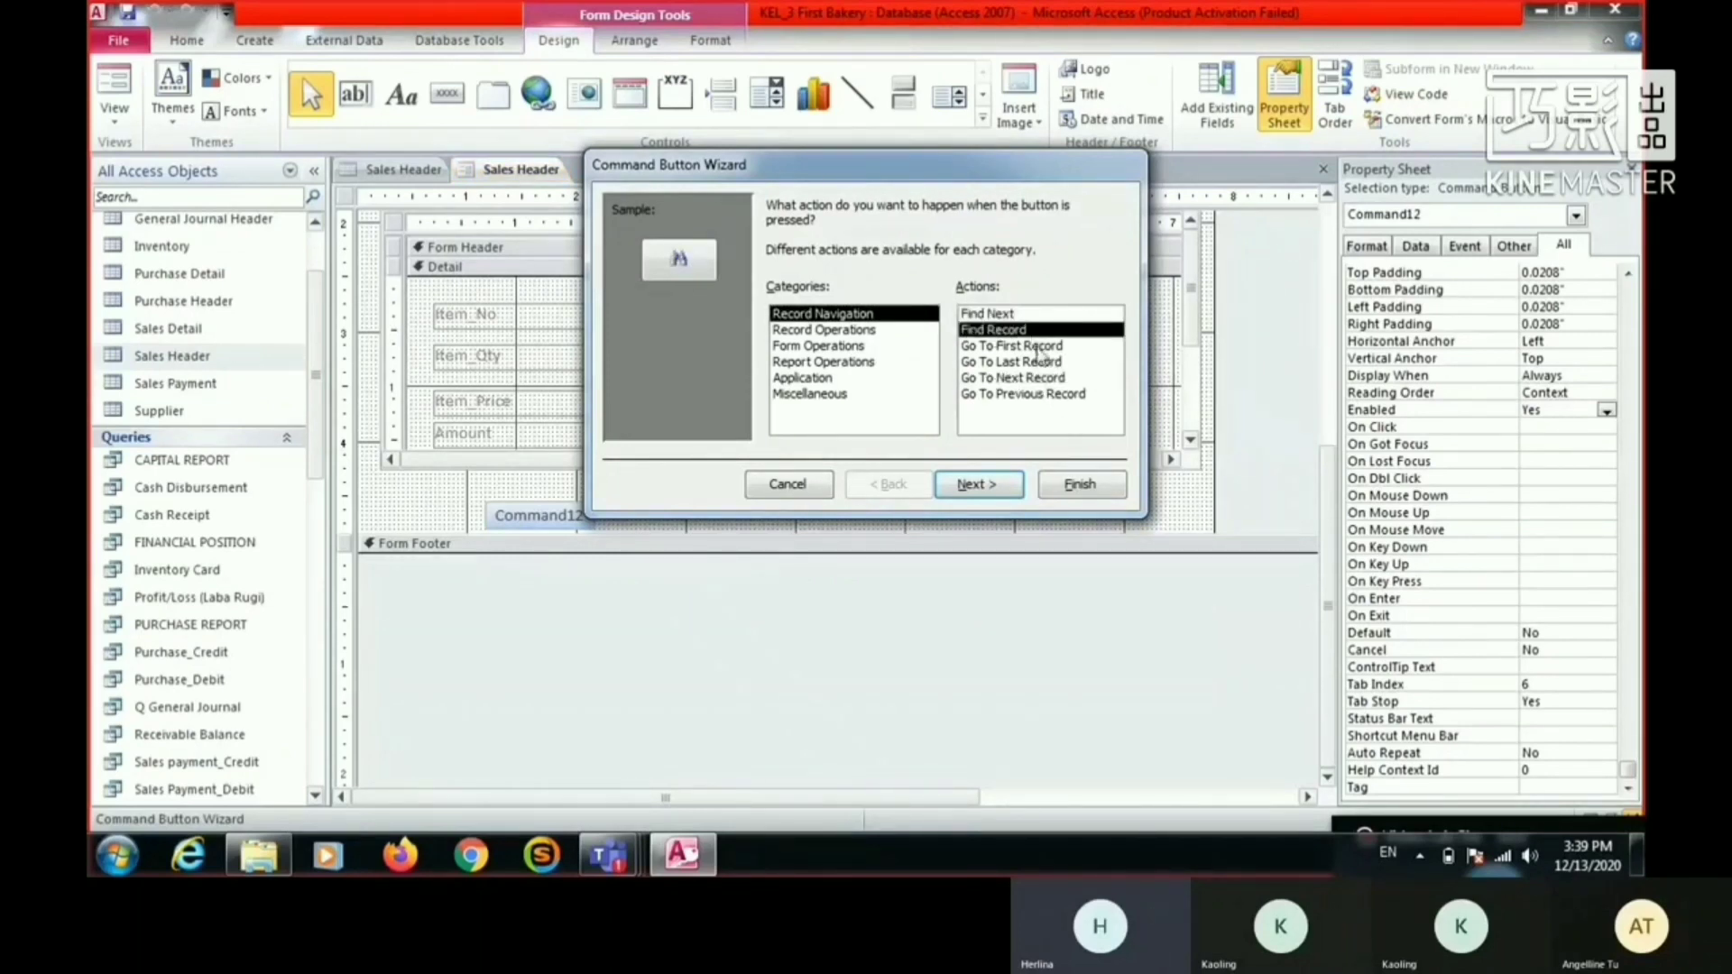
left_click(989, 490)
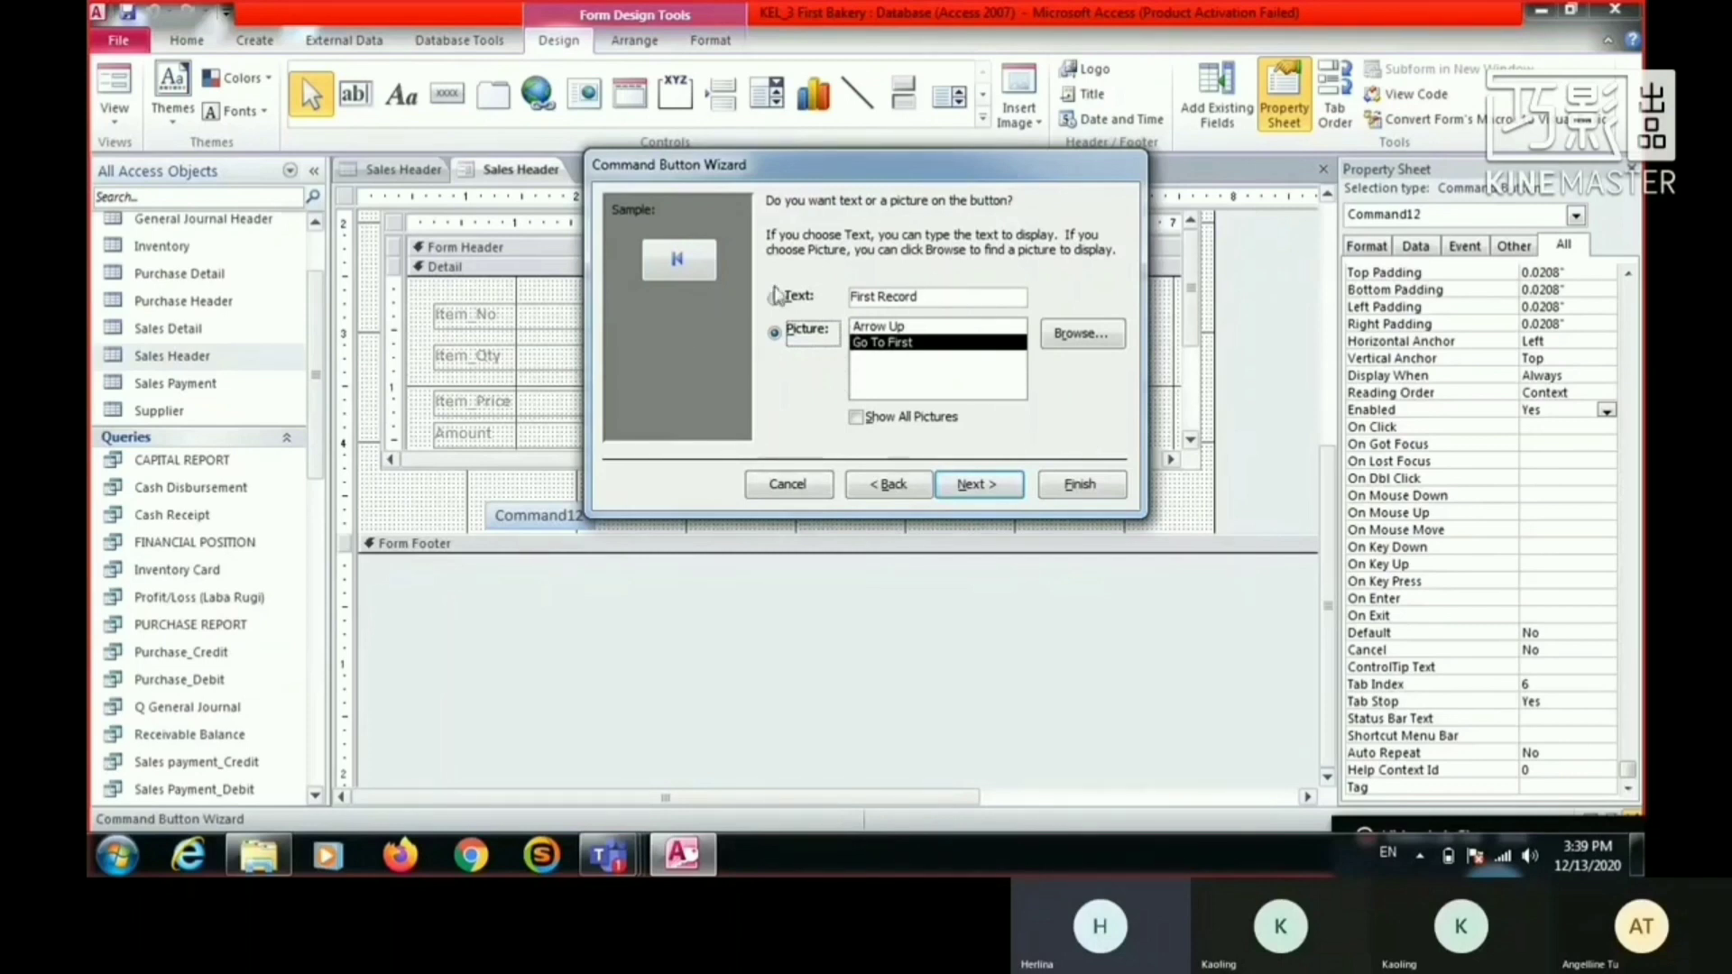
left_click(995, 489)
left_click(1081, 487)
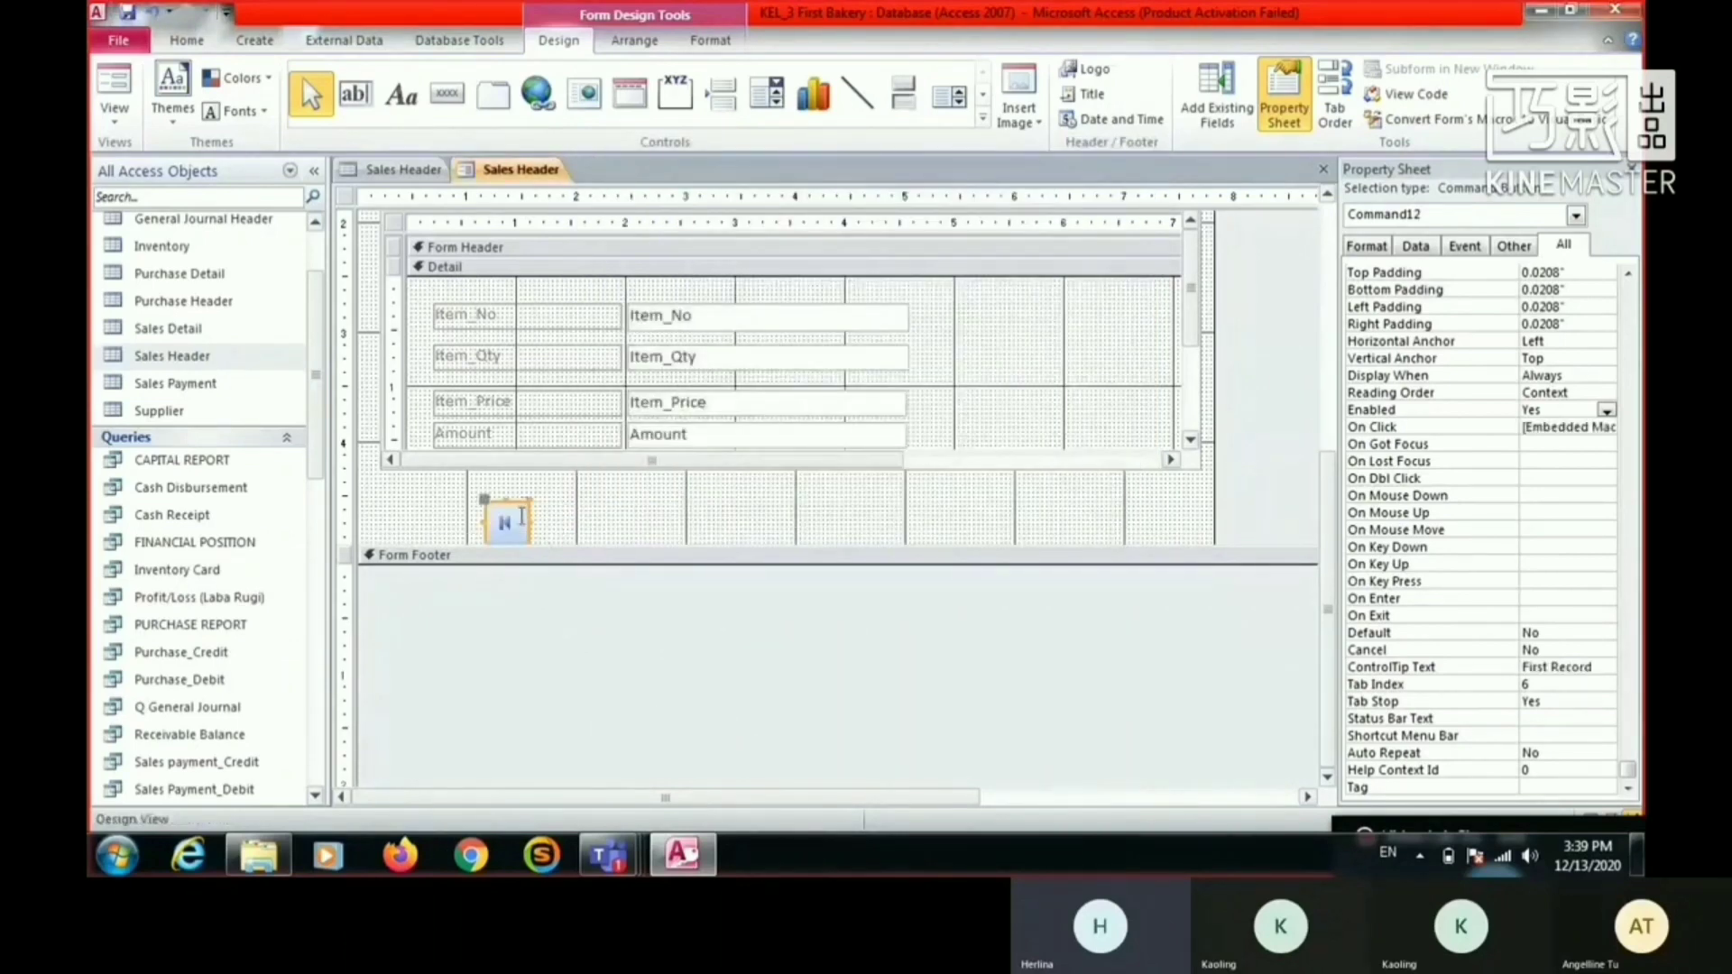
- Add a second command button beside the first, with the Go To Previous Record action and the Go To Previous picture
left_click(448, 93)
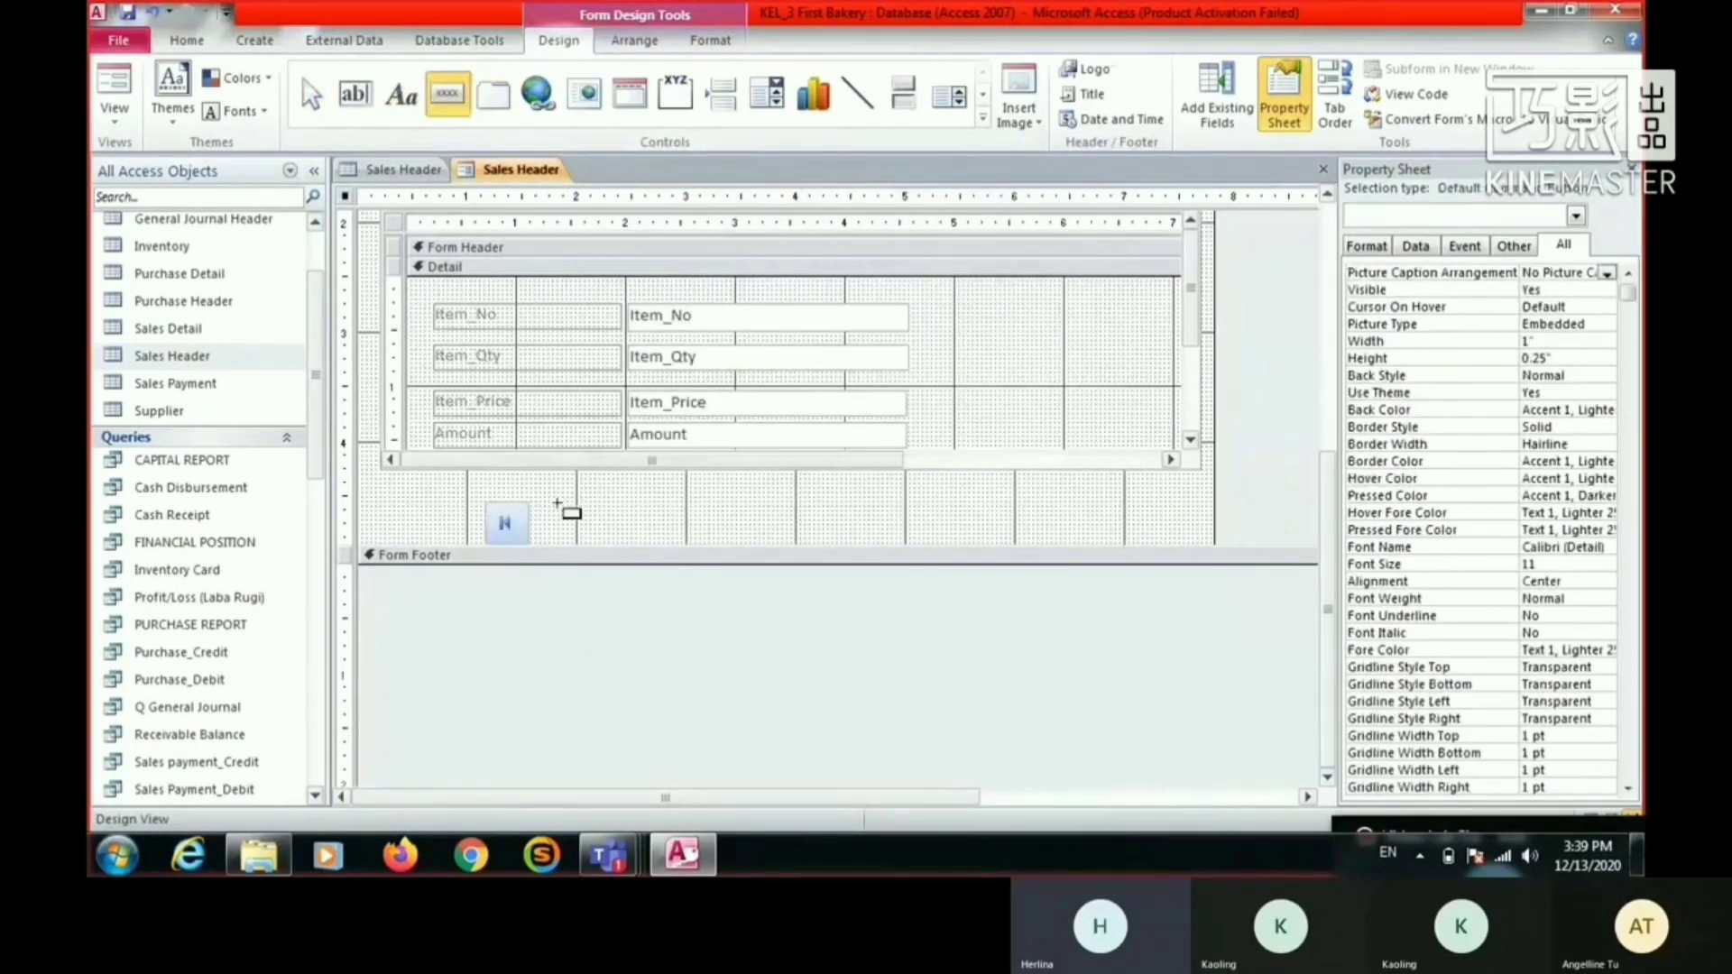
left_click(558, 504)
left_click(1047, 394)
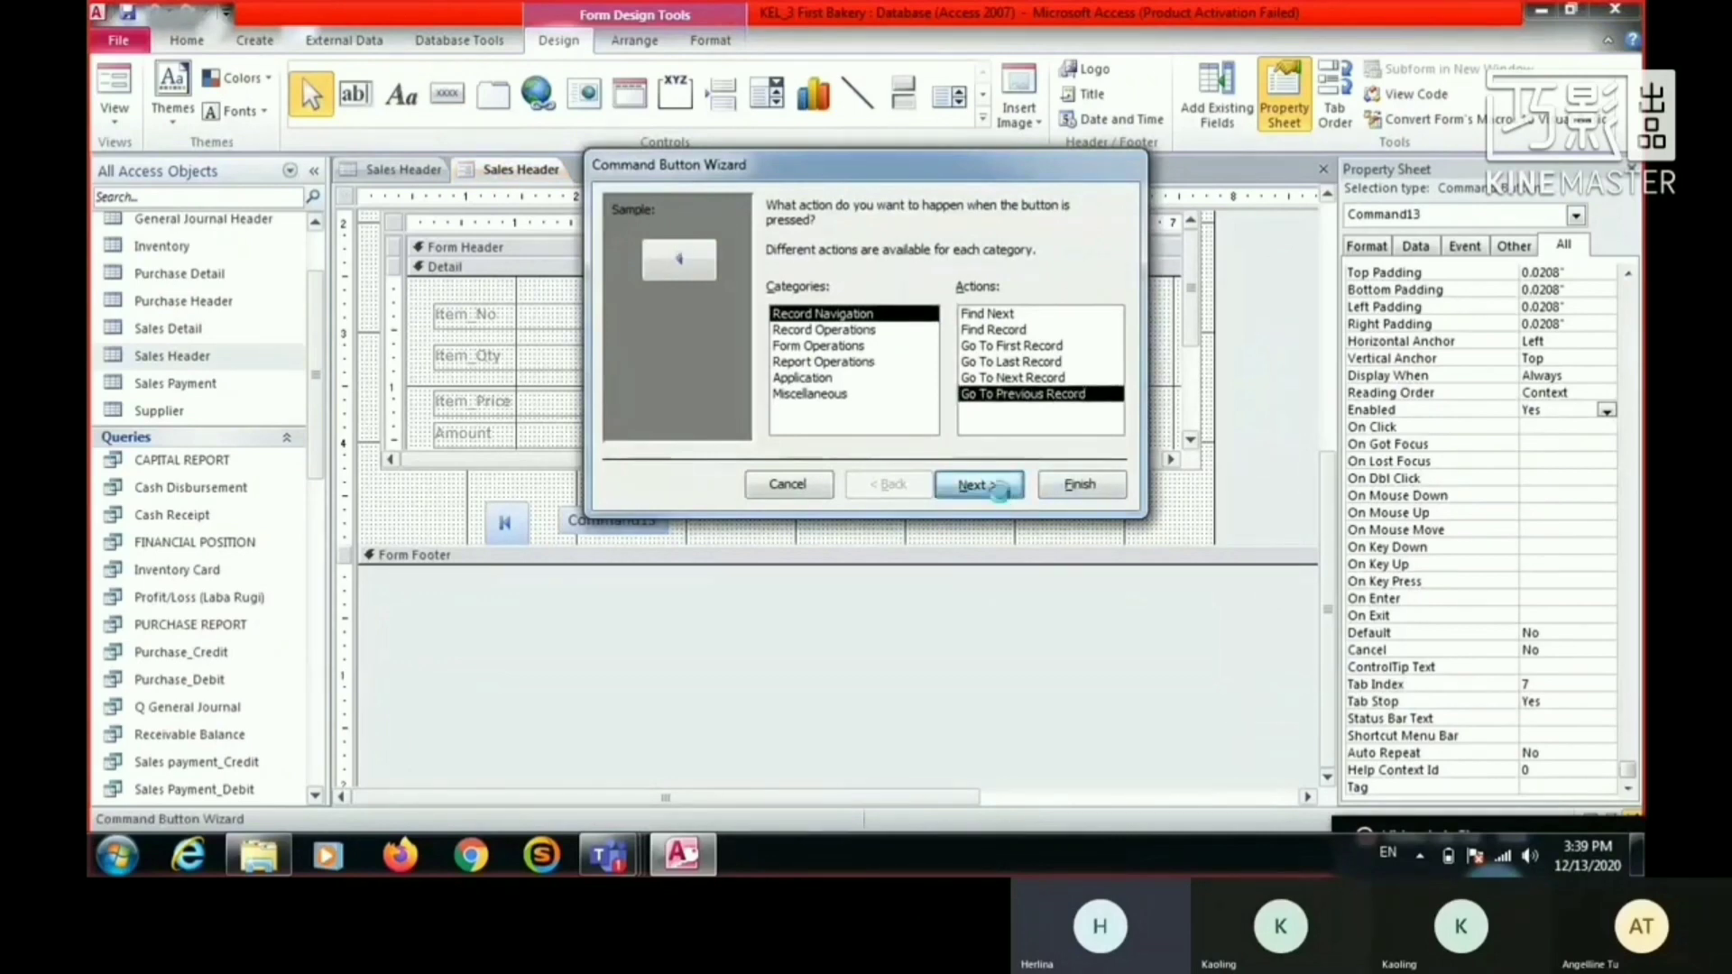
left_click(999, 492)
left_click(774, 298)
left_click(774, 332)
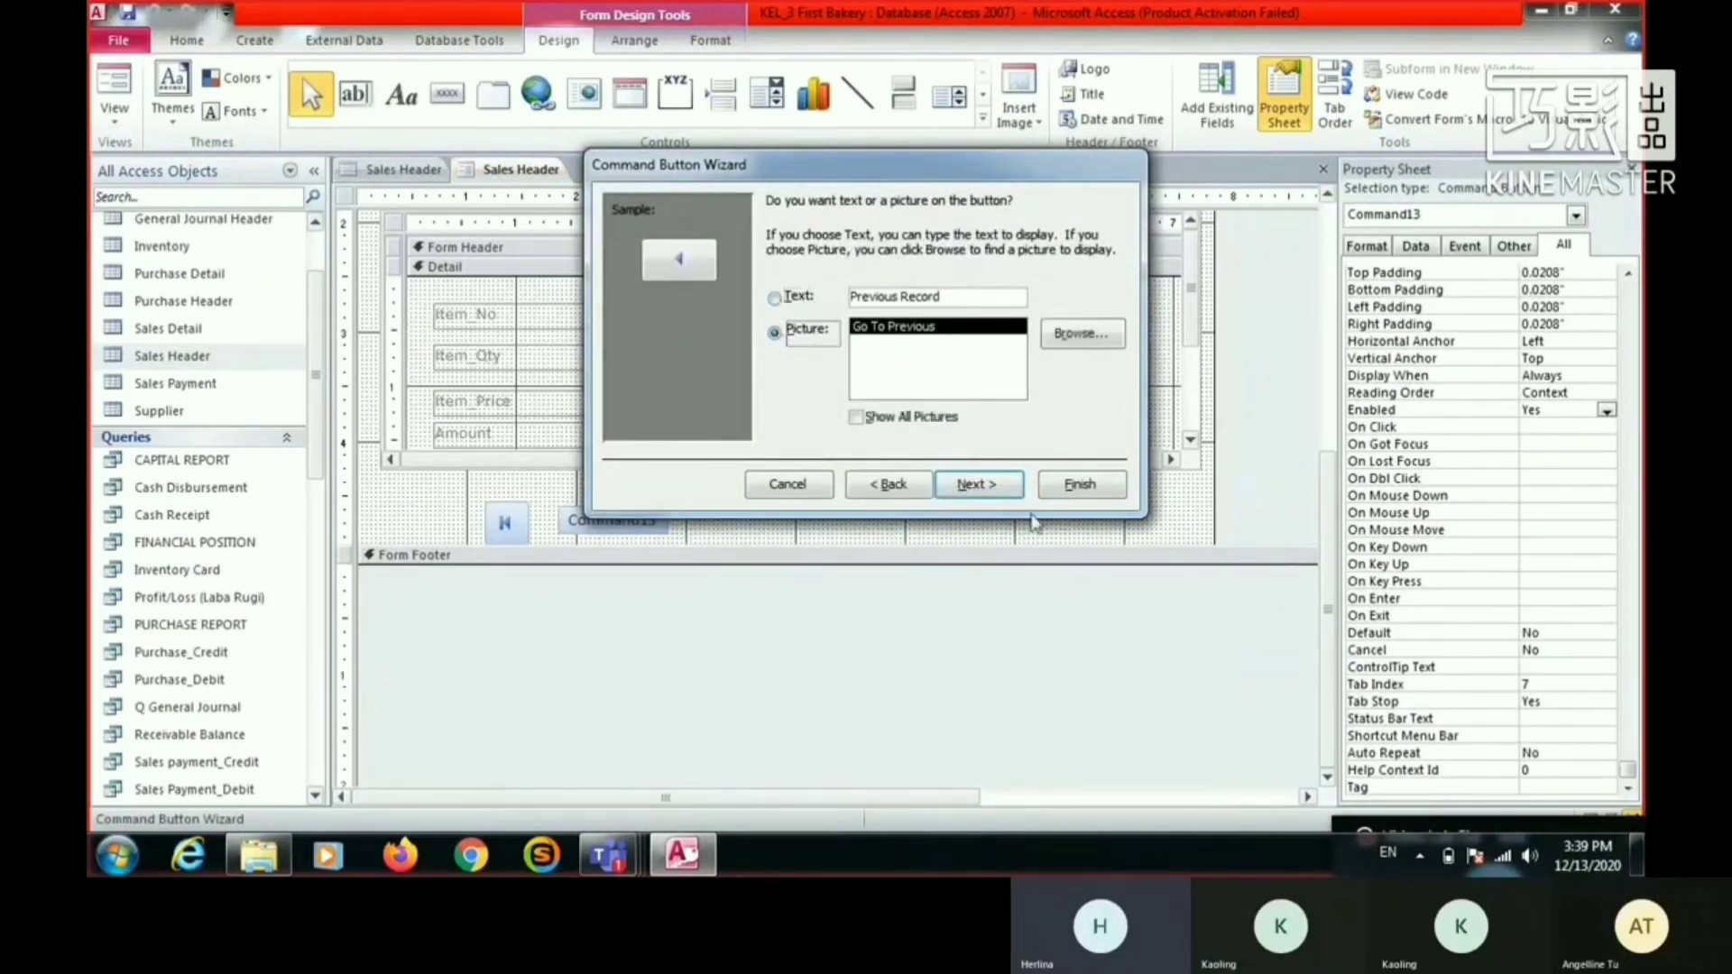
left_click(978, 484)
left_click(1081, 484)
- Add a third command button beside the previous-record button, using the Go To Next Record action and its arrow picture
left_click(448, 93)
left_click(634, 514)
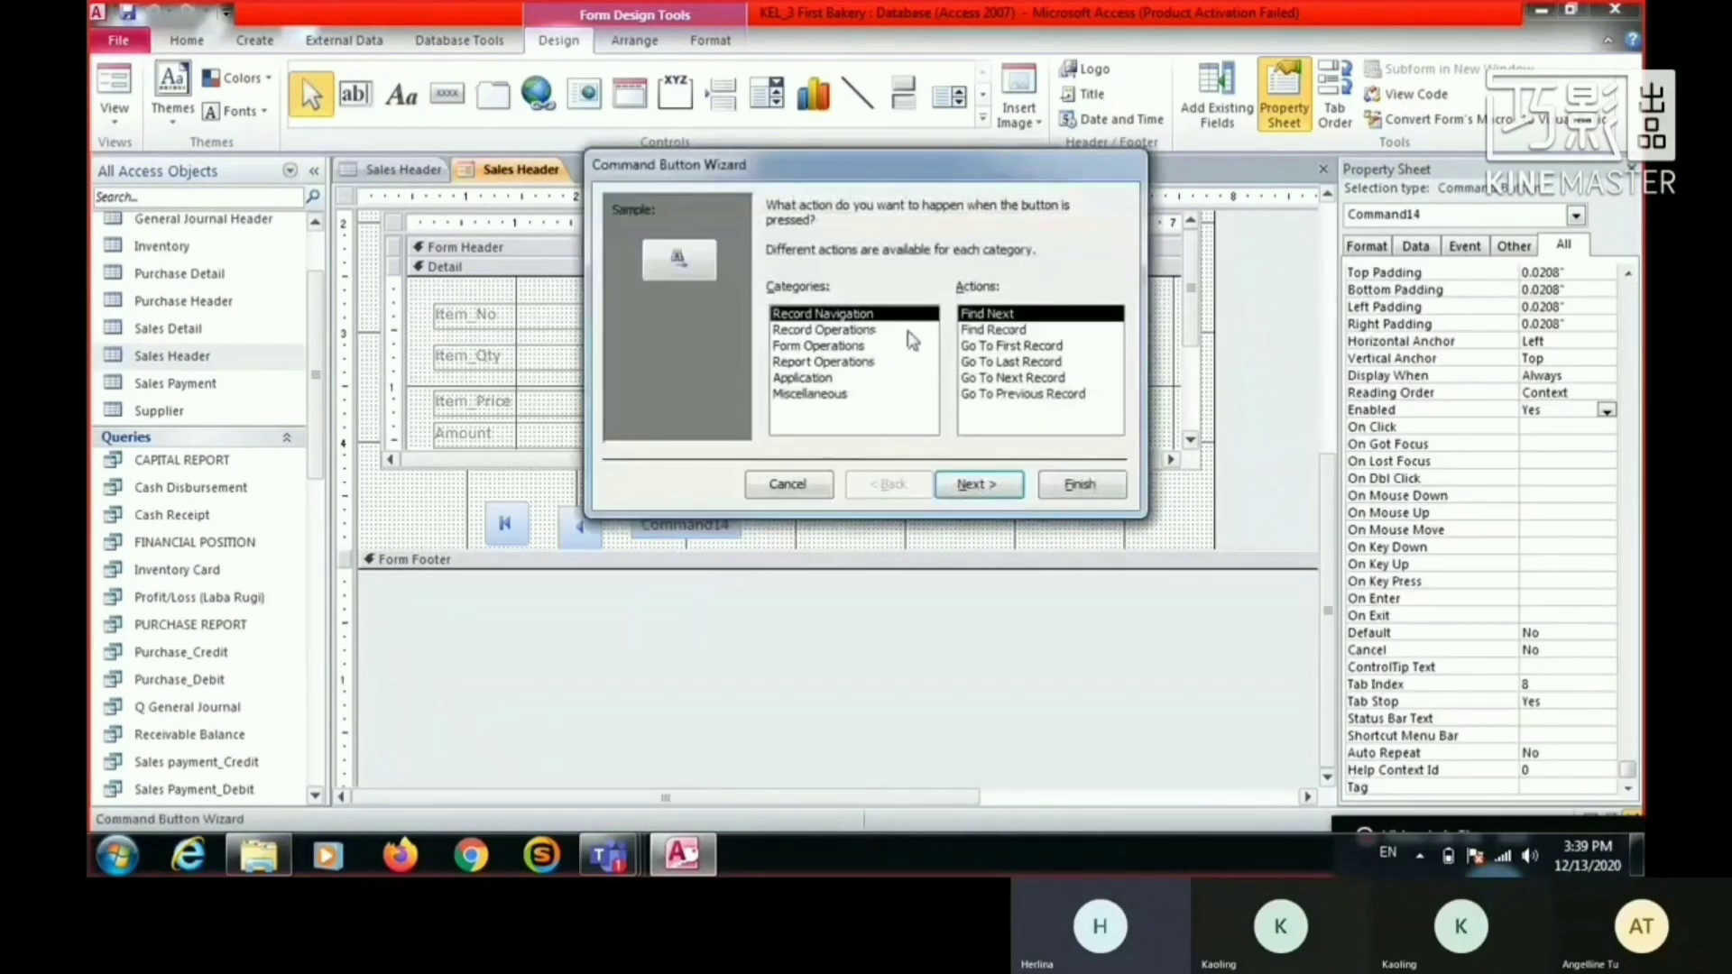
left_click(1028, 378)
left_click(978, 484)
left_click(1080, 484)
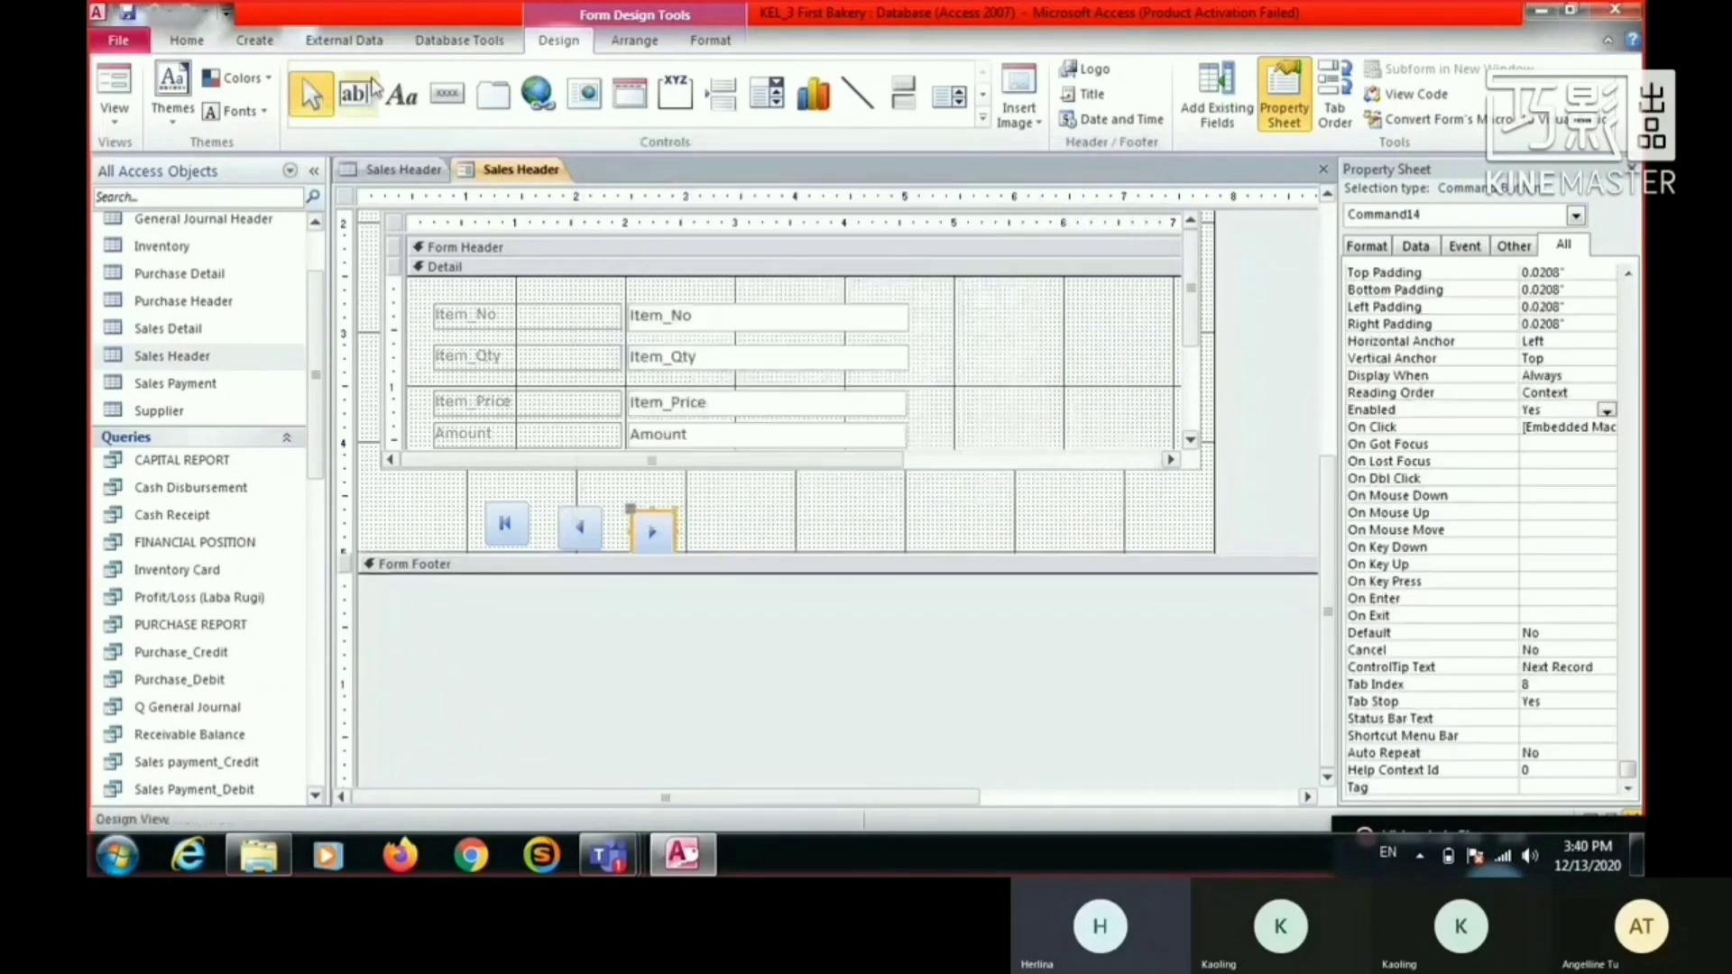
- Add a fourth command button beside the next-record button, using the Go To Last Record action and its picture
left_click(448, 93)
left_click(695, 495)
left_click(1044, 377)
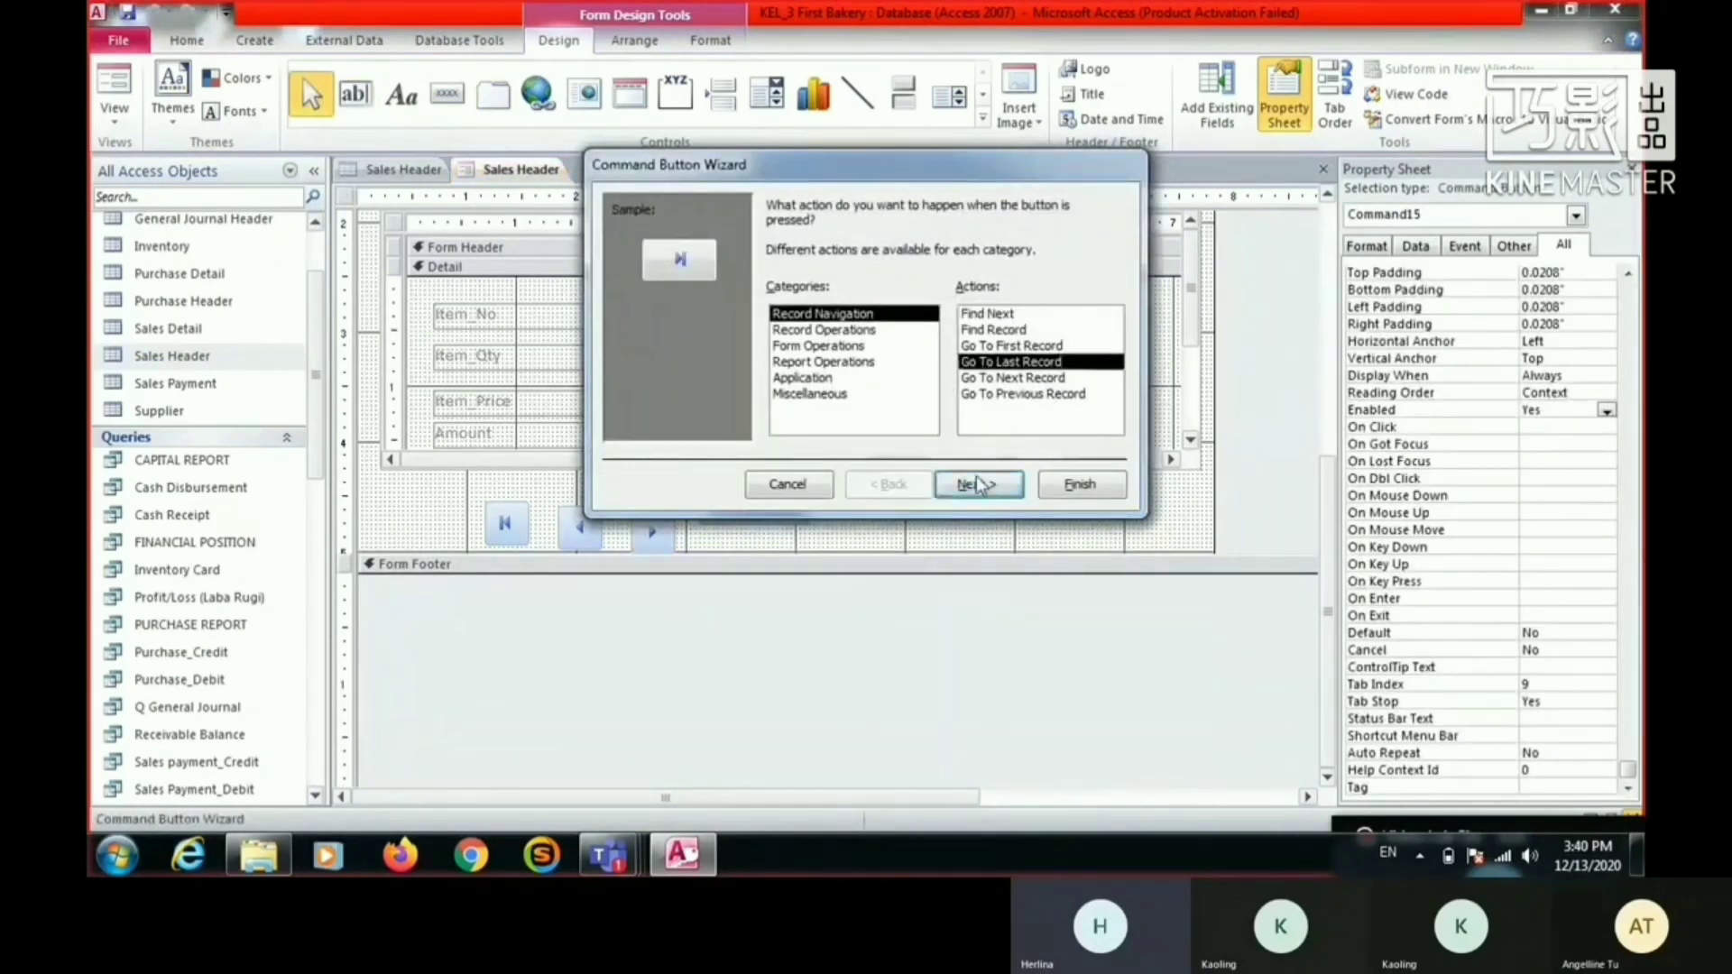
left_click(979, 484)
left_click(1080, 485)
- Line up the first, previous, next and last record buttons in an evenly spaced row starting at the subform's left edge
left_click_drag(516, 530, 415, 516)
left_click_drag(583, 530, 479, 513)
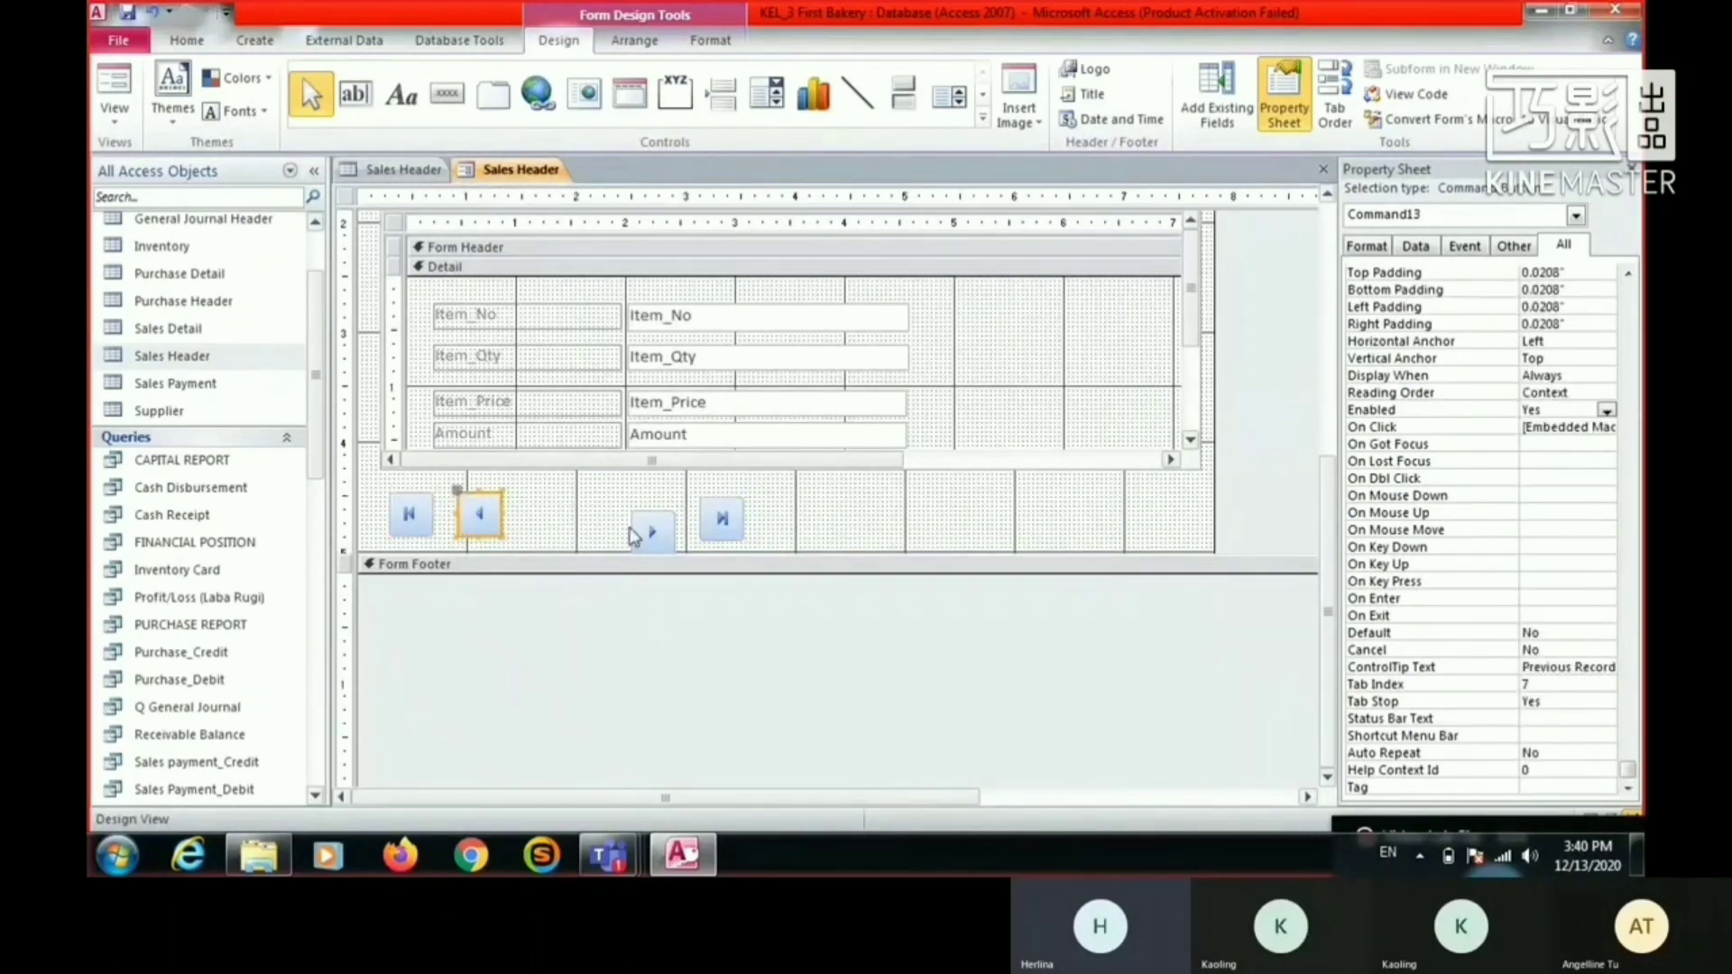
left_click_drag(636, 532, 532, 514)
left_click_drag(721, 521, 609, 521)
left_click(814, 516)
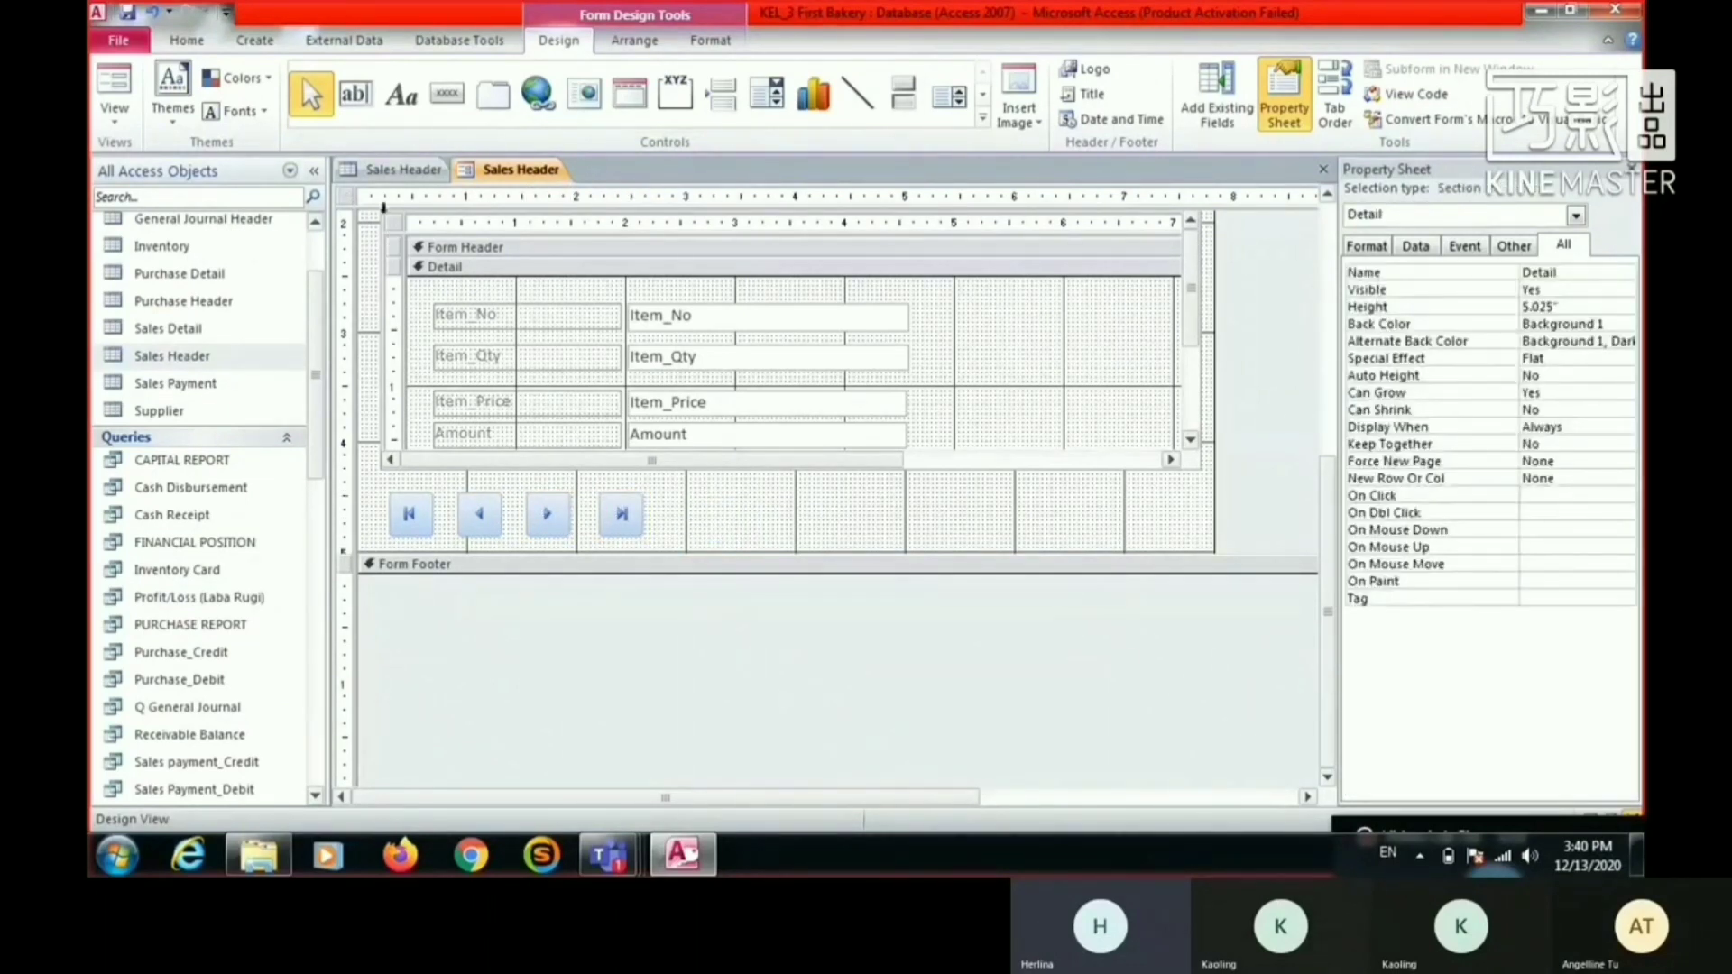
- Add a command button to the right of the navigation buttons, with the Add New Record action and the text Add Record
left_click(448, 93)
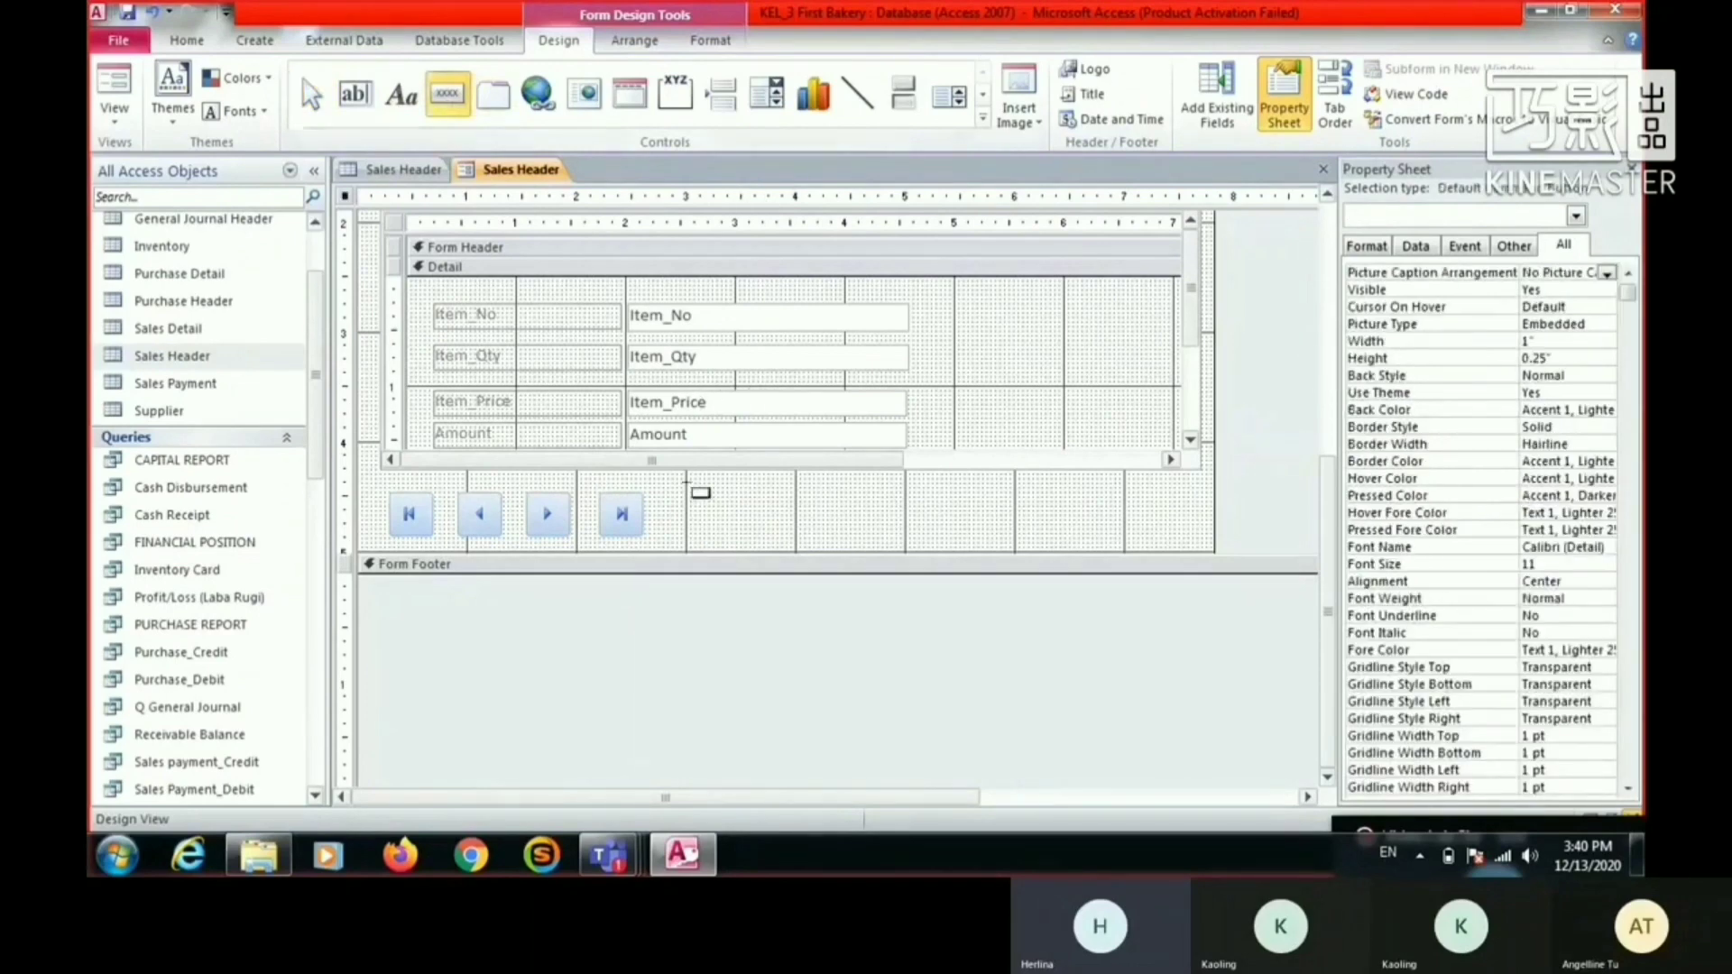
left_click(739, 496)
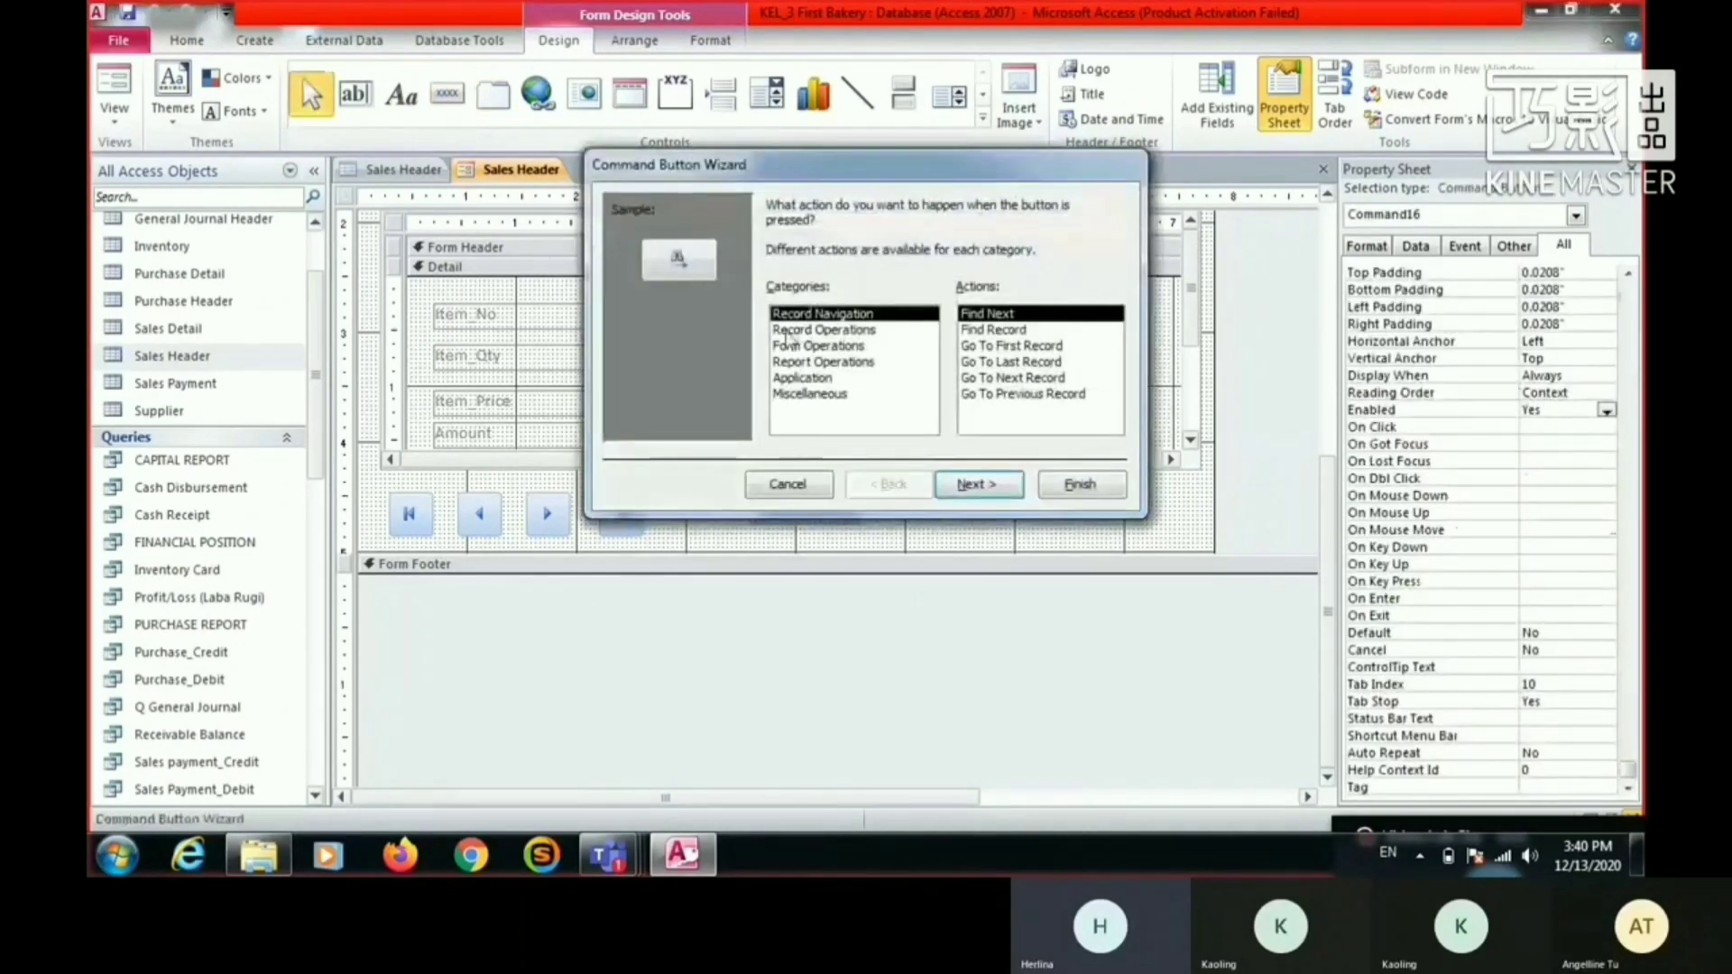
left_click(798, 330)
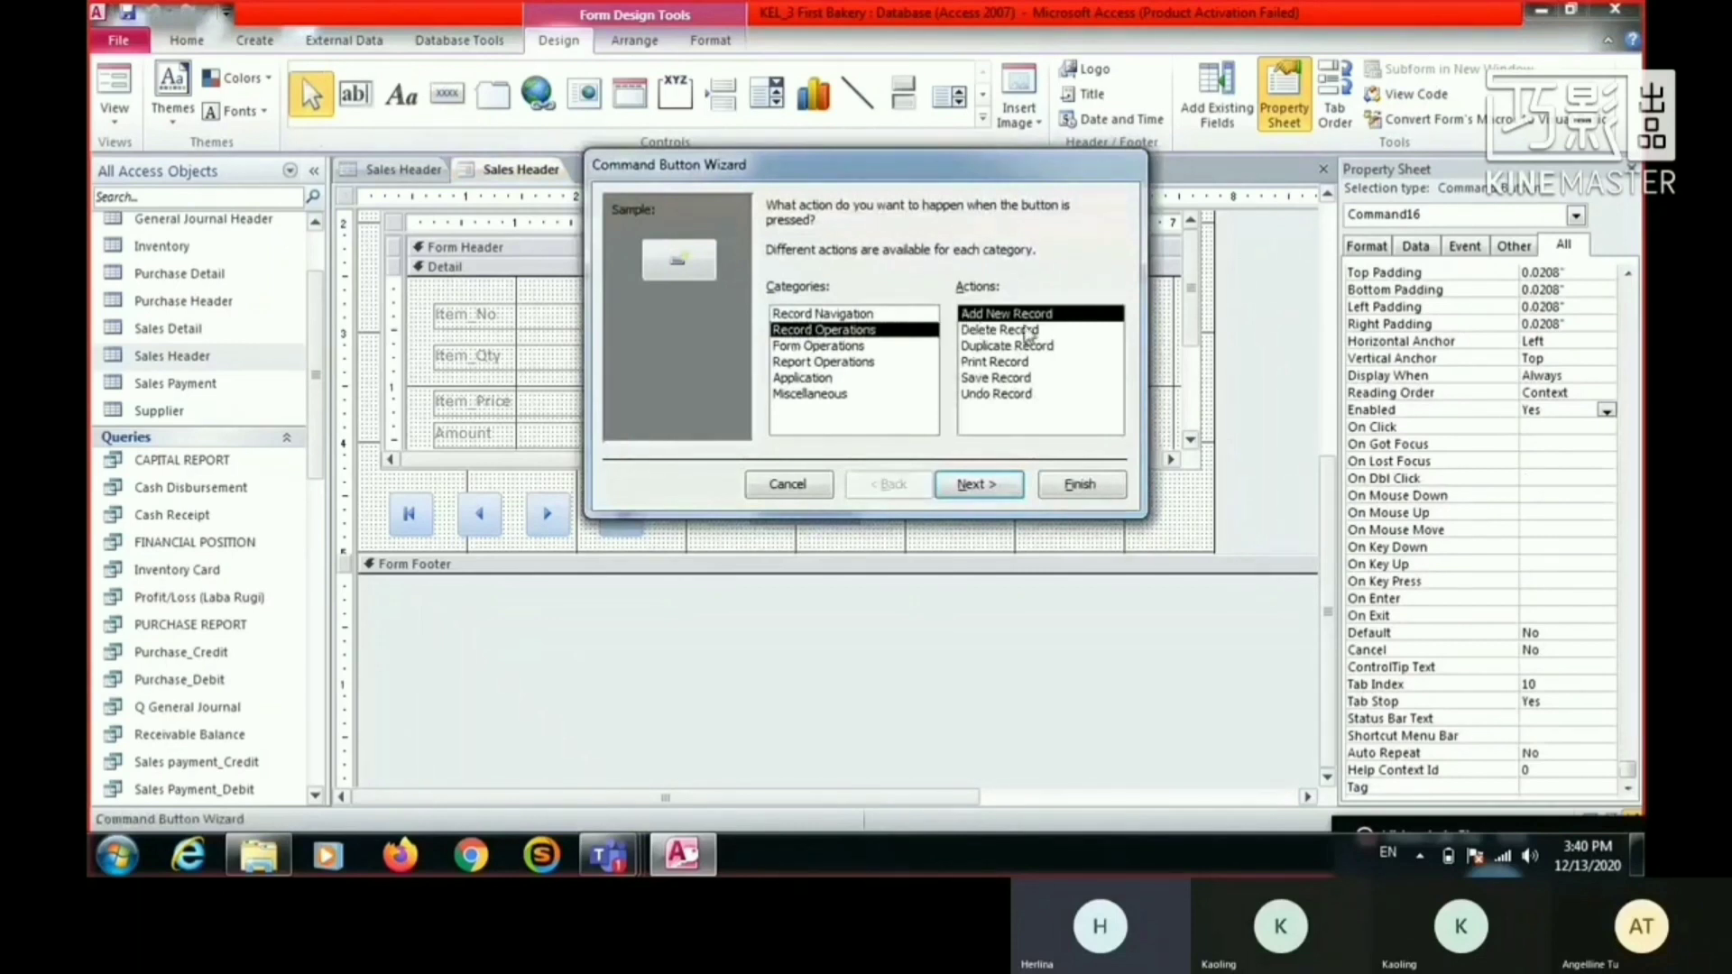
left_click(990, 489)
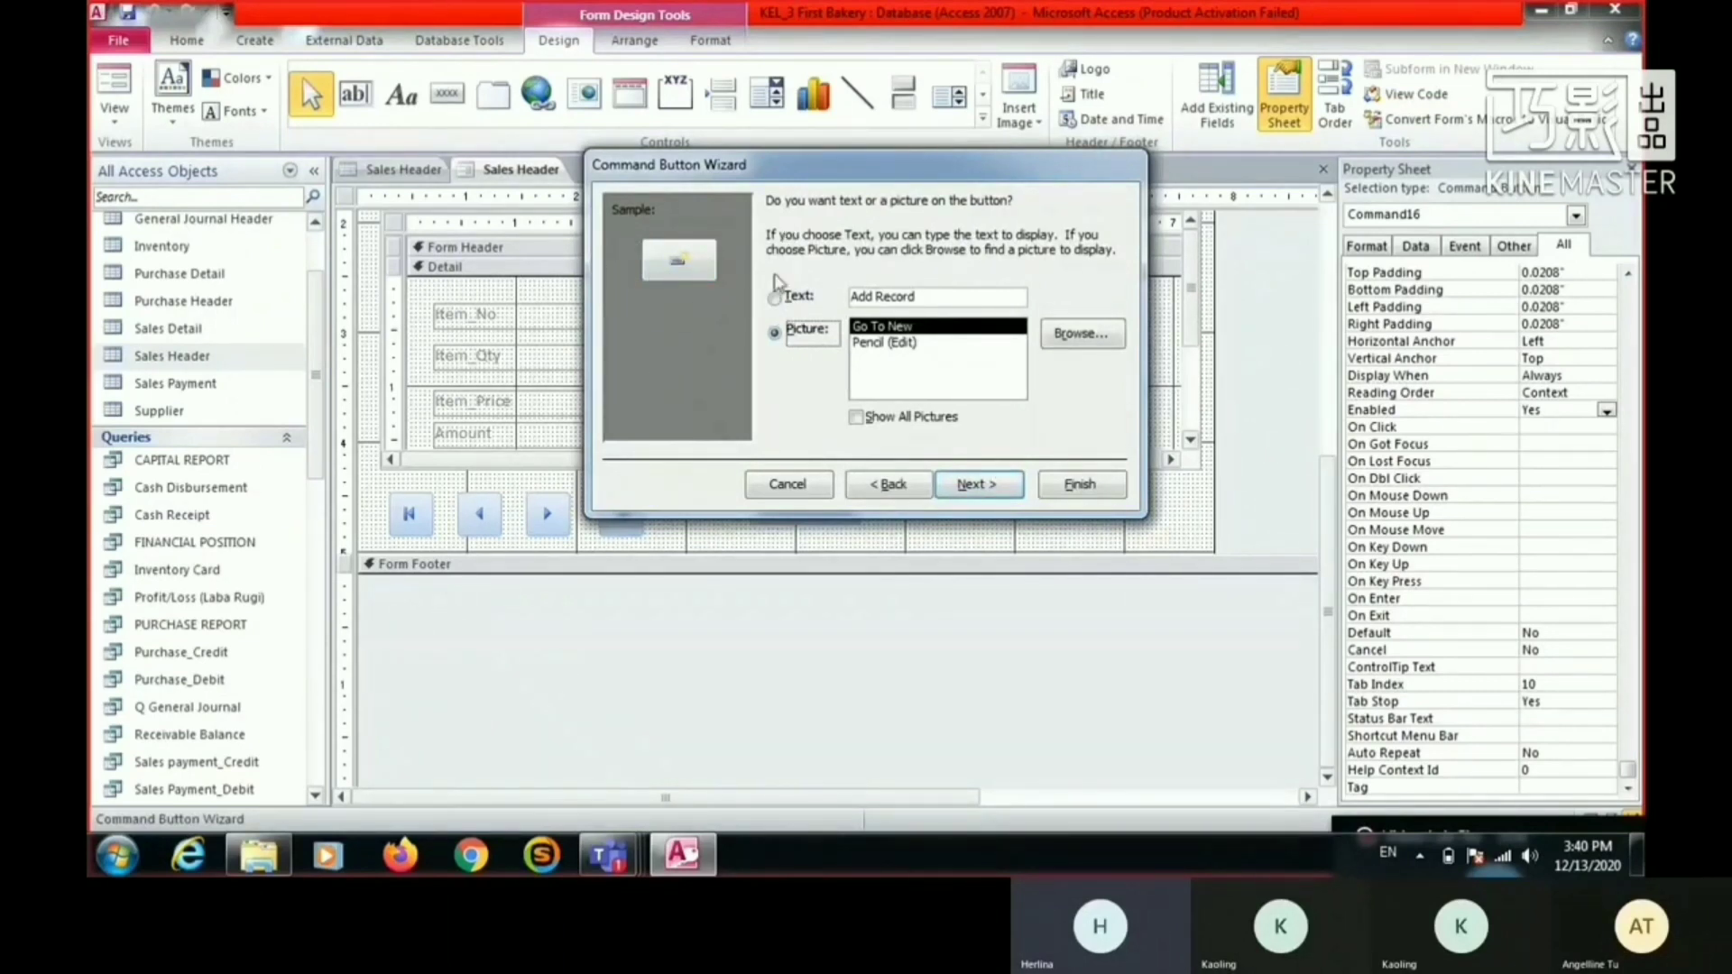
left_click(774, 298)
left_click(1000, 483)
left_click(1080, 485)
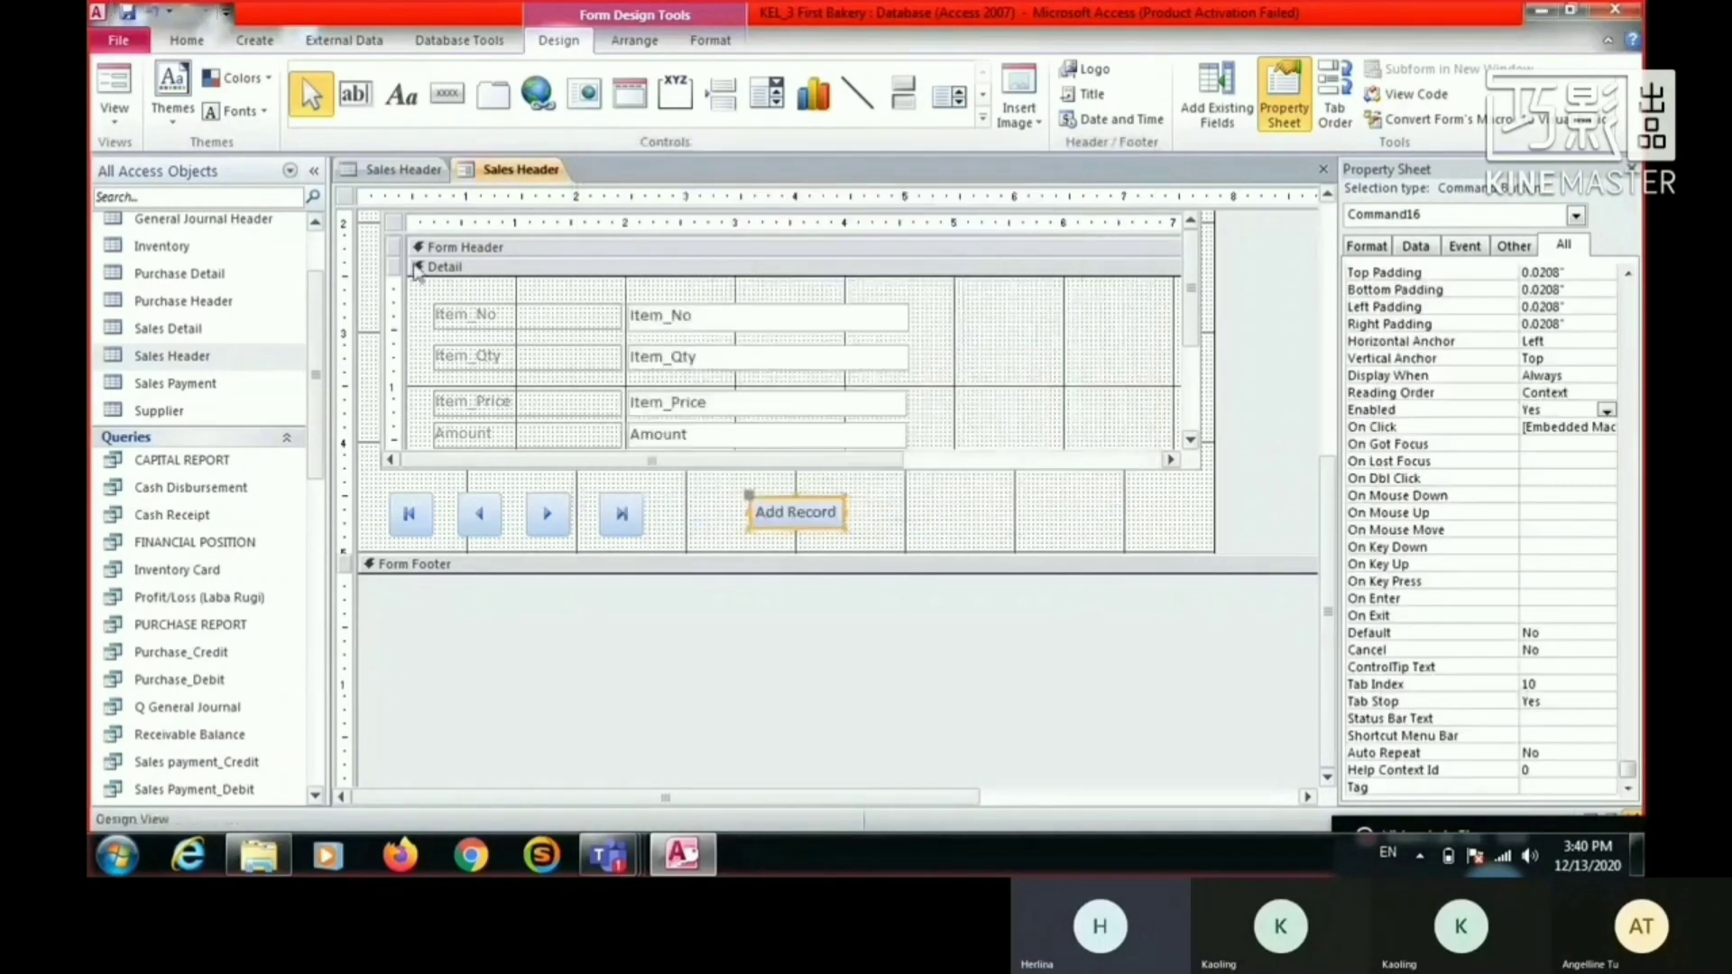
- Add a command button beside Add Record, with the Save Record action and the text Save Record
left_click(885, 511)
left_click(811, 329)
left_click(1002, 379)
left_click(992, 485)
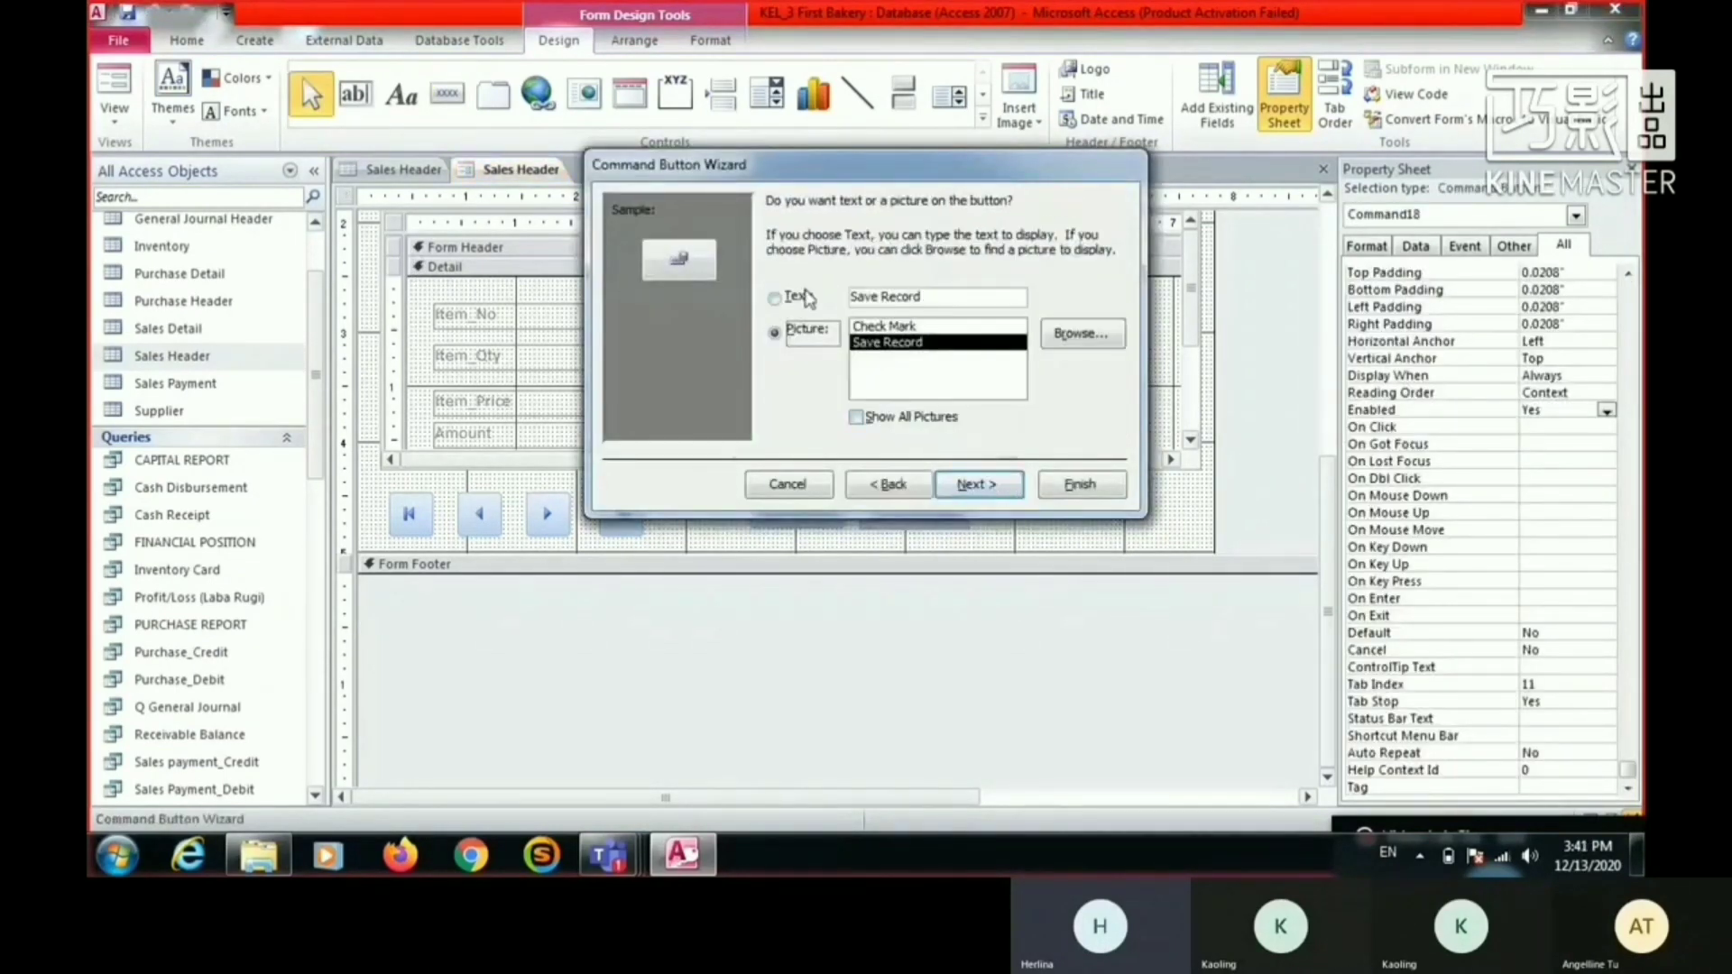
left_click(774, 297)
left_click(1073, 485)
- Add a command button beside Save Record, with the Delete Record action and the text Delete Record
left_click(447, 94)
left_click(996, 509)
left_click(819, 330)
left_click(1002, 331)
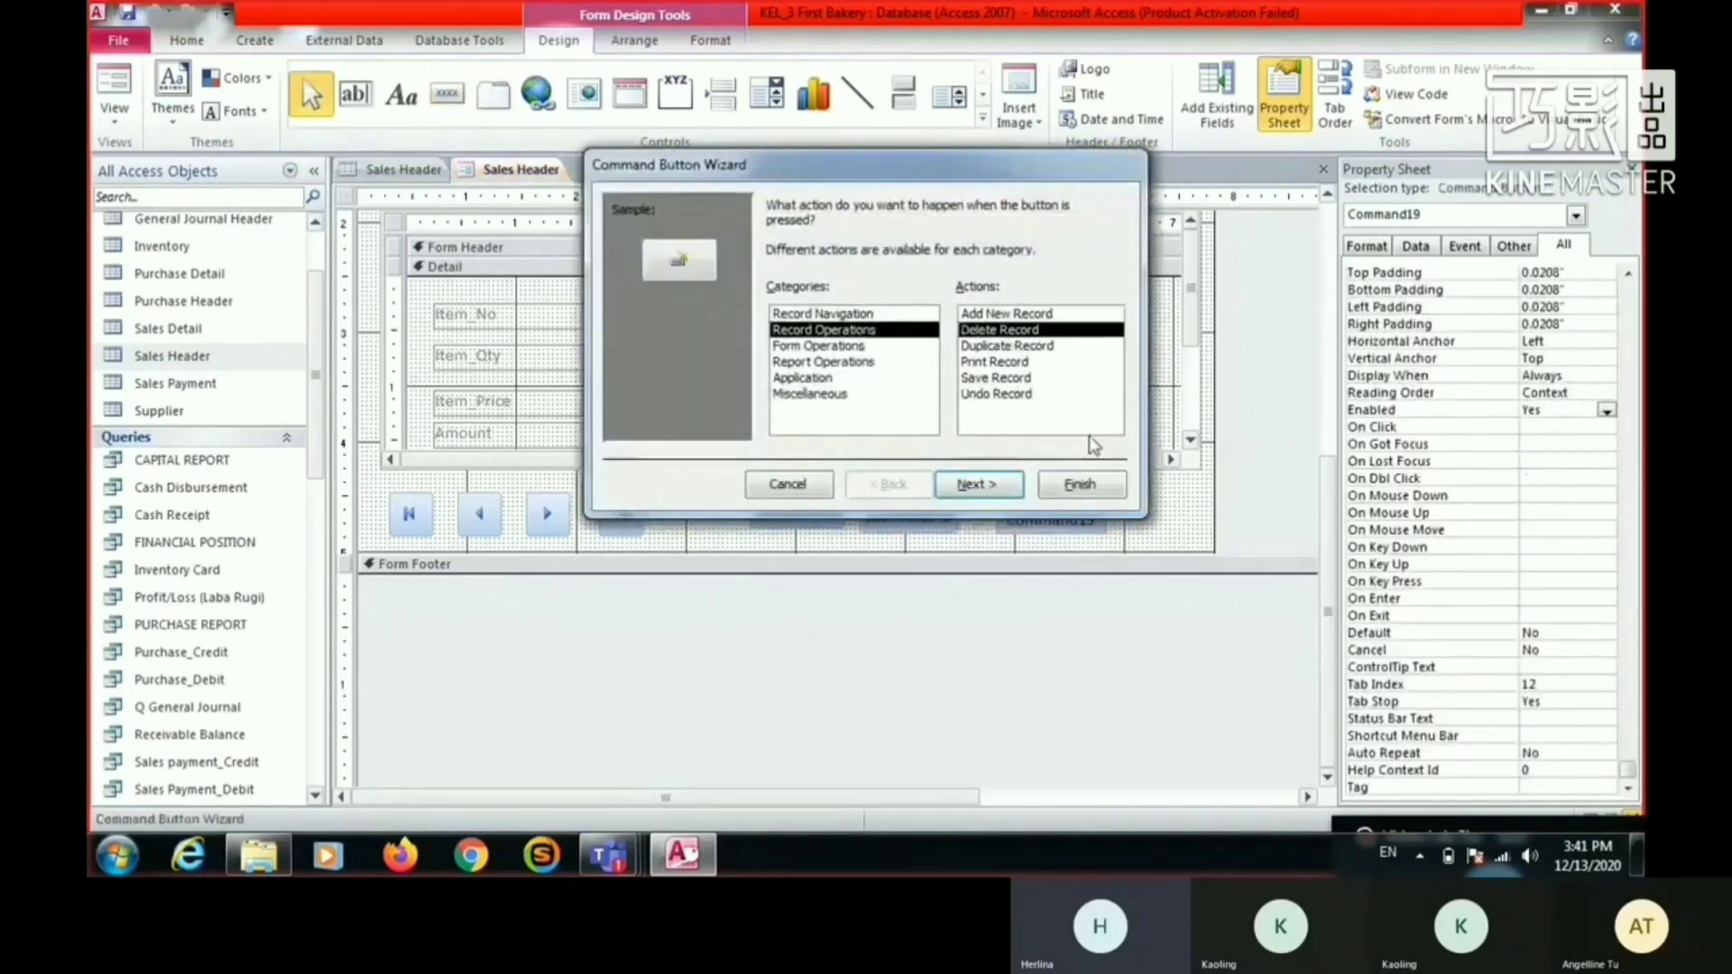
left_click(977, 484)
left_click(1080, 484)
- Align the Save Record and Delete Record buttons in one row with the Add Record button
left_click(825, 513)
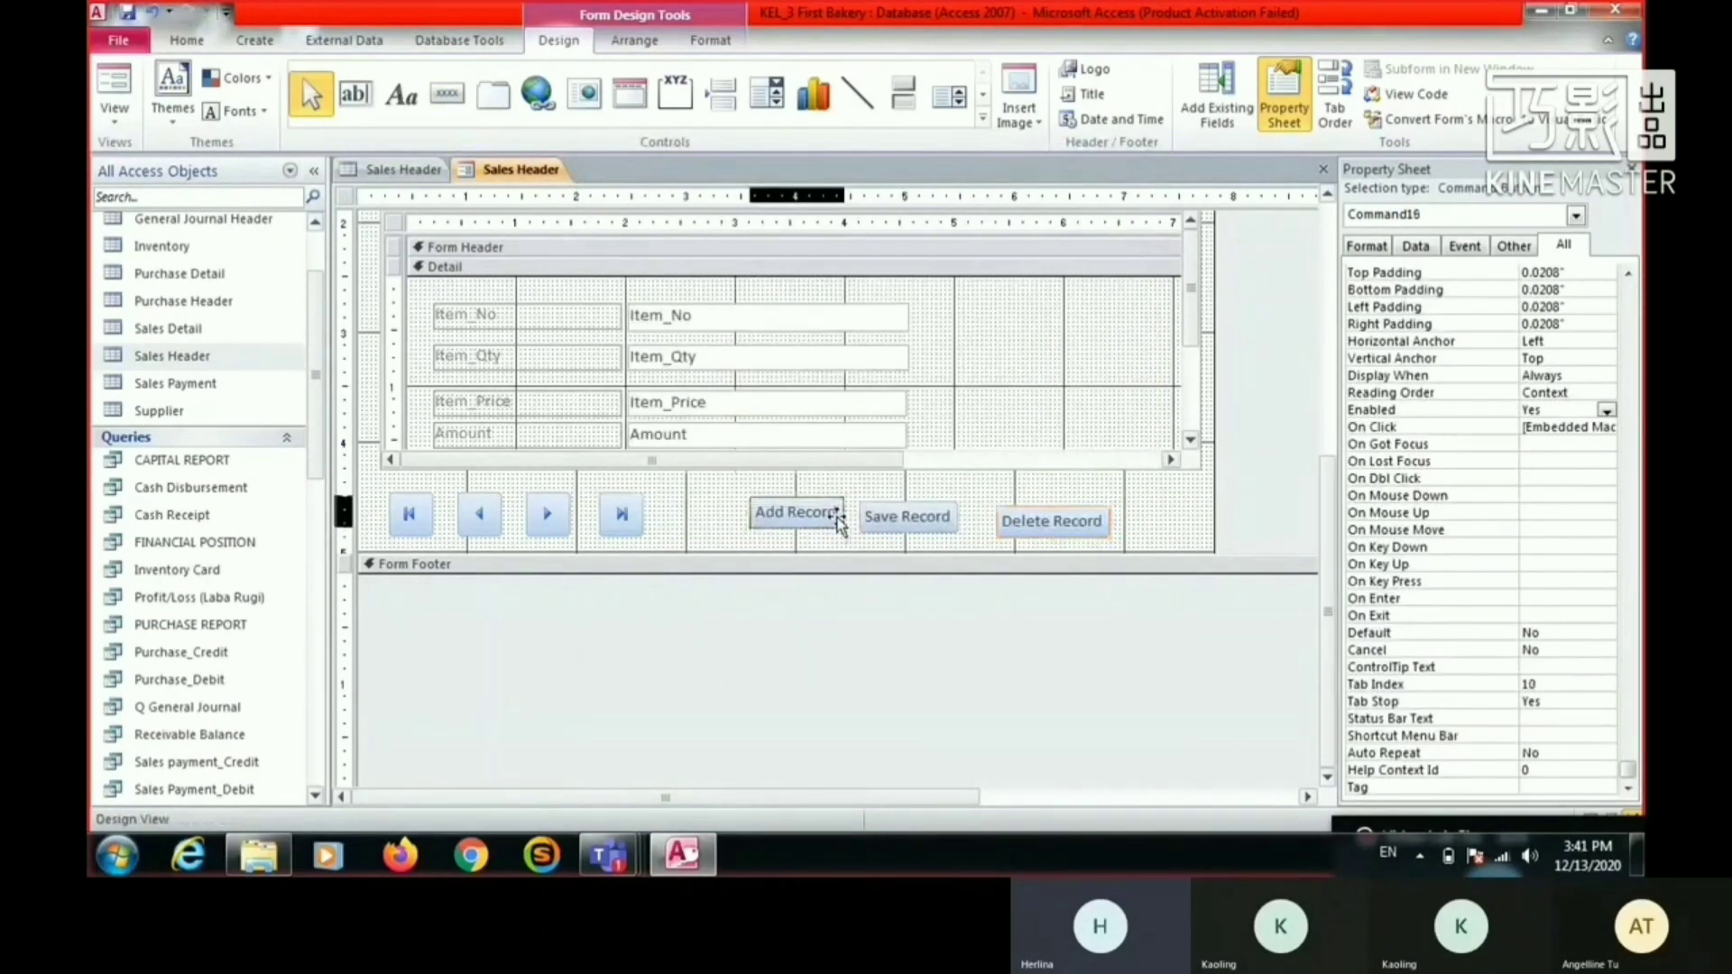
left_click_drag(970, 516, 947, 515)
left_click(1055, 518)
left_click(1193, 532)
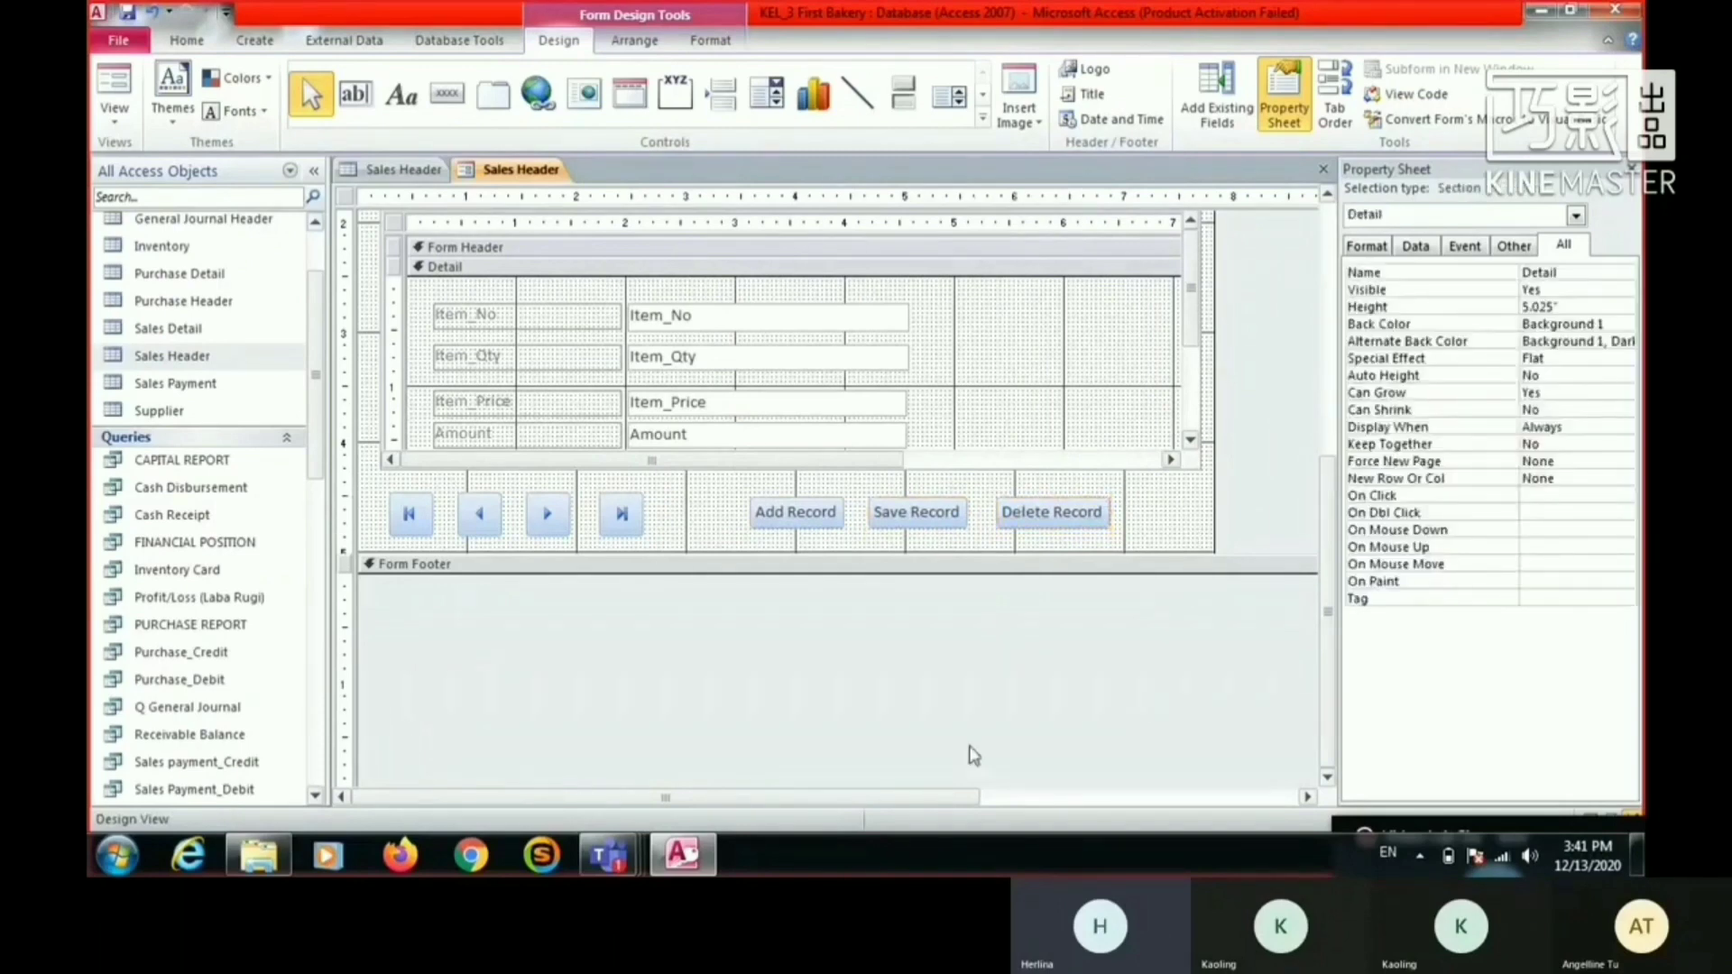
- Look over the finished button row and display the Sales Header form in Form View
scroll(812, 713, "up", 3)
scroll(781, 703, "down", 6)
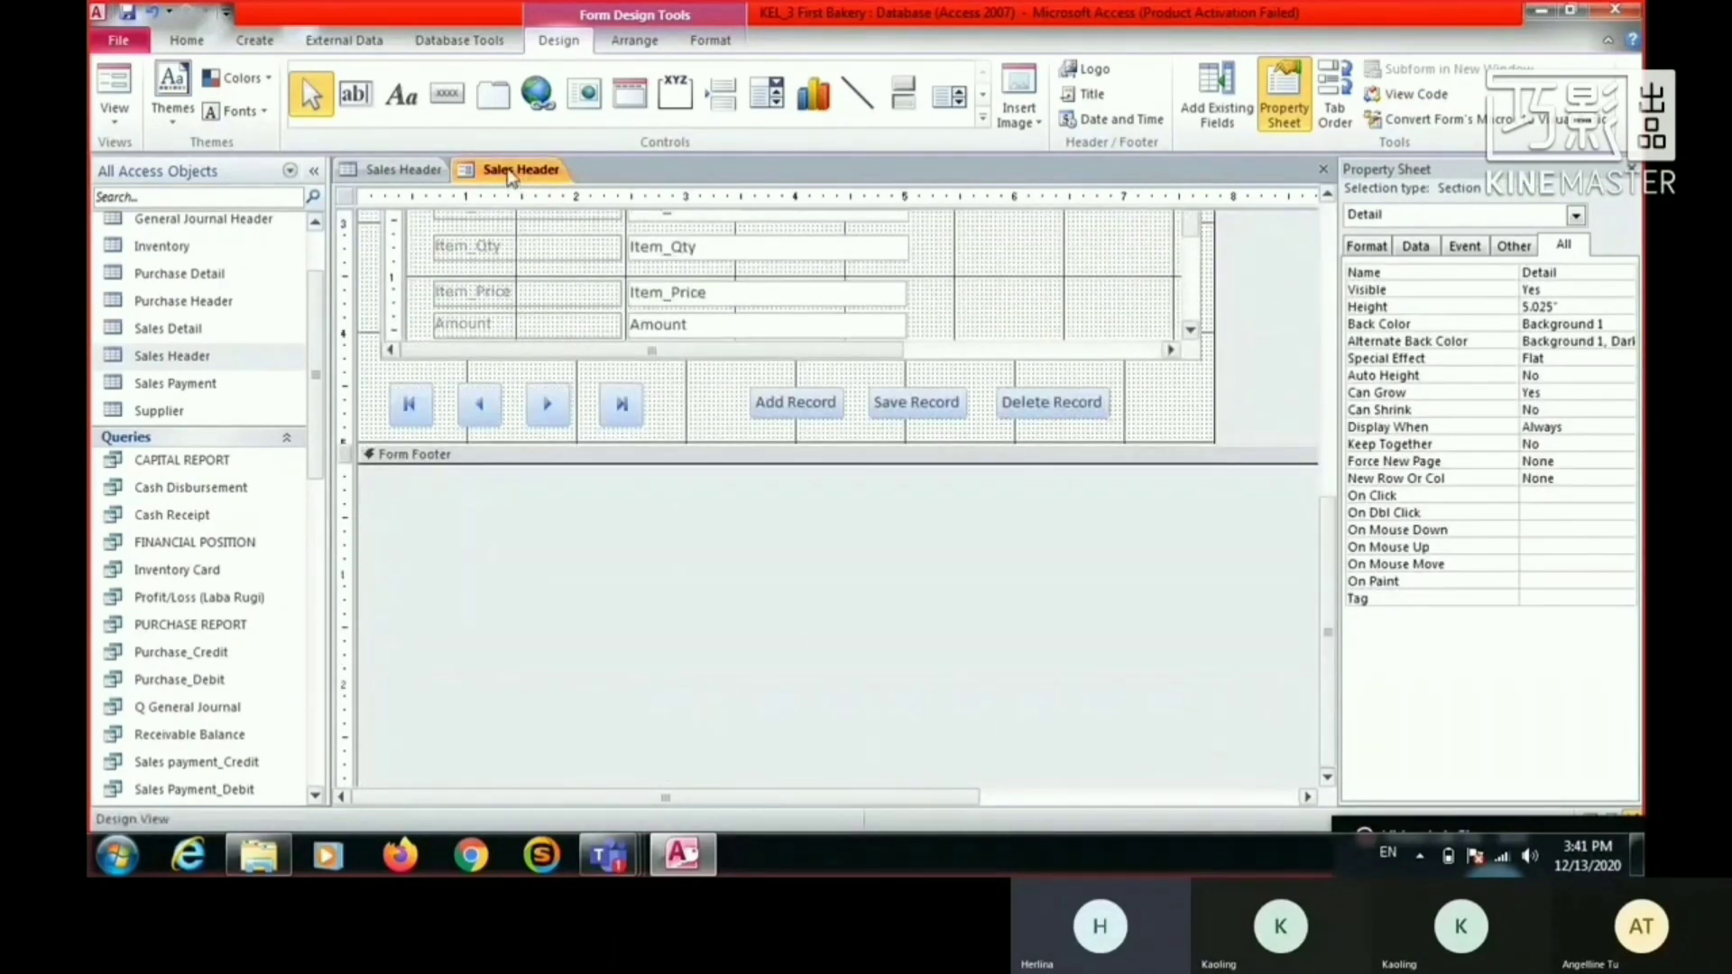
right_click(511, 174)
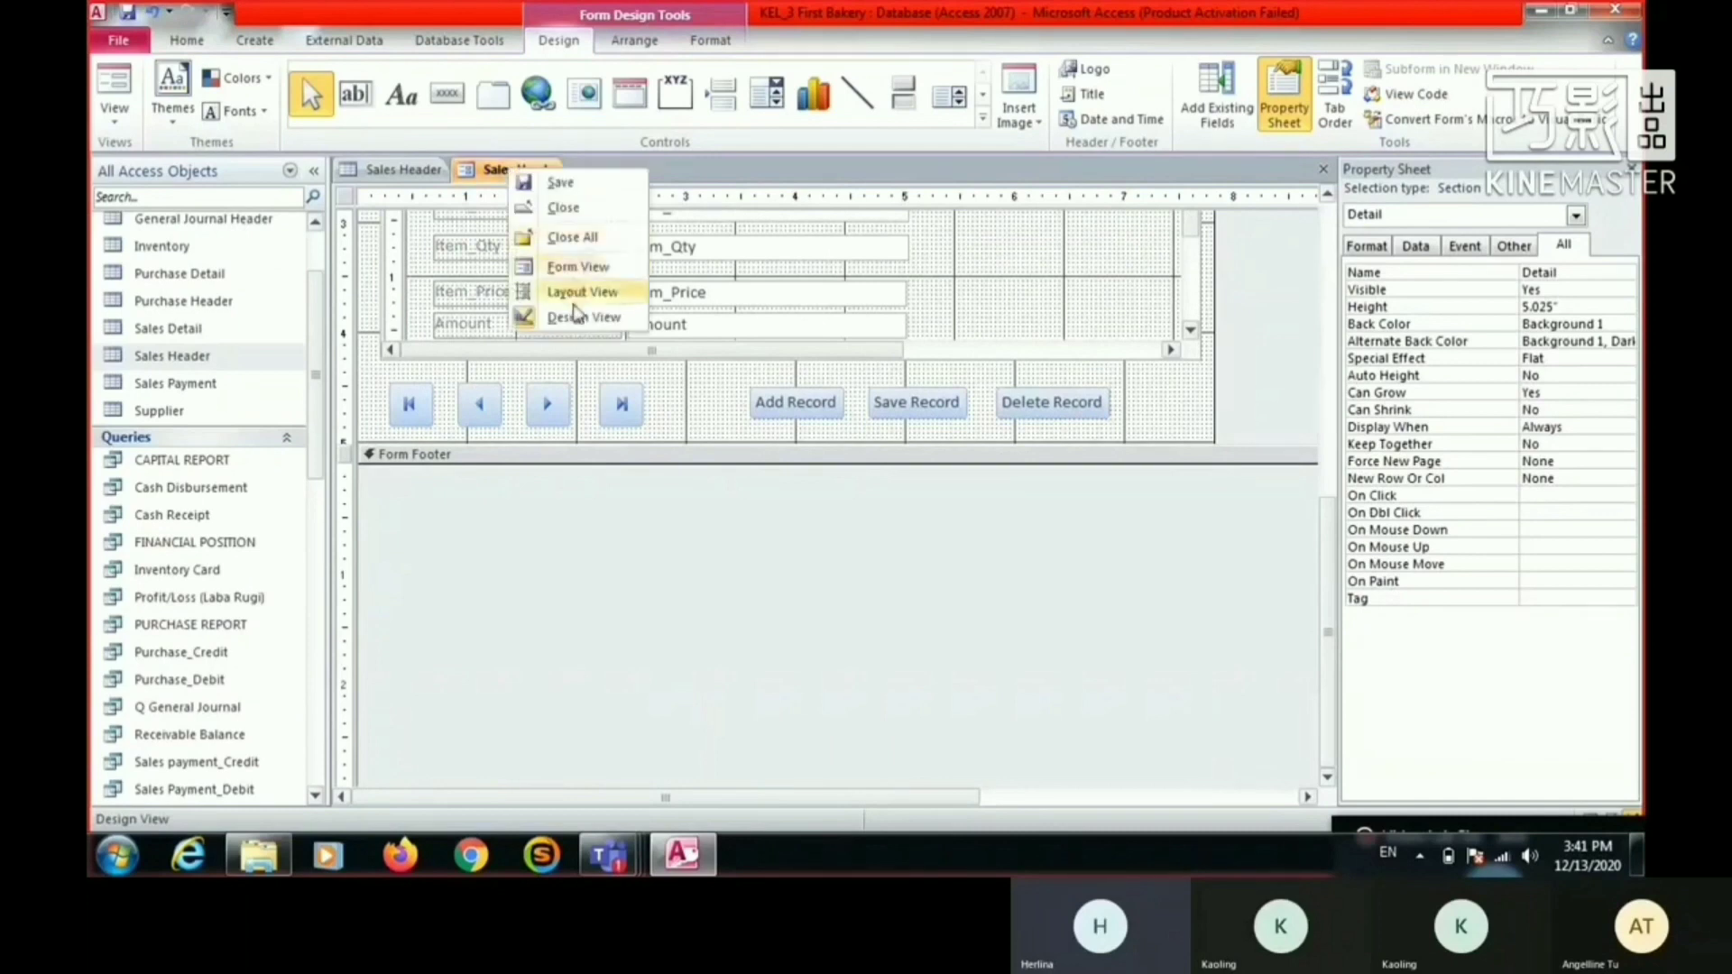
left_click(577, 267)
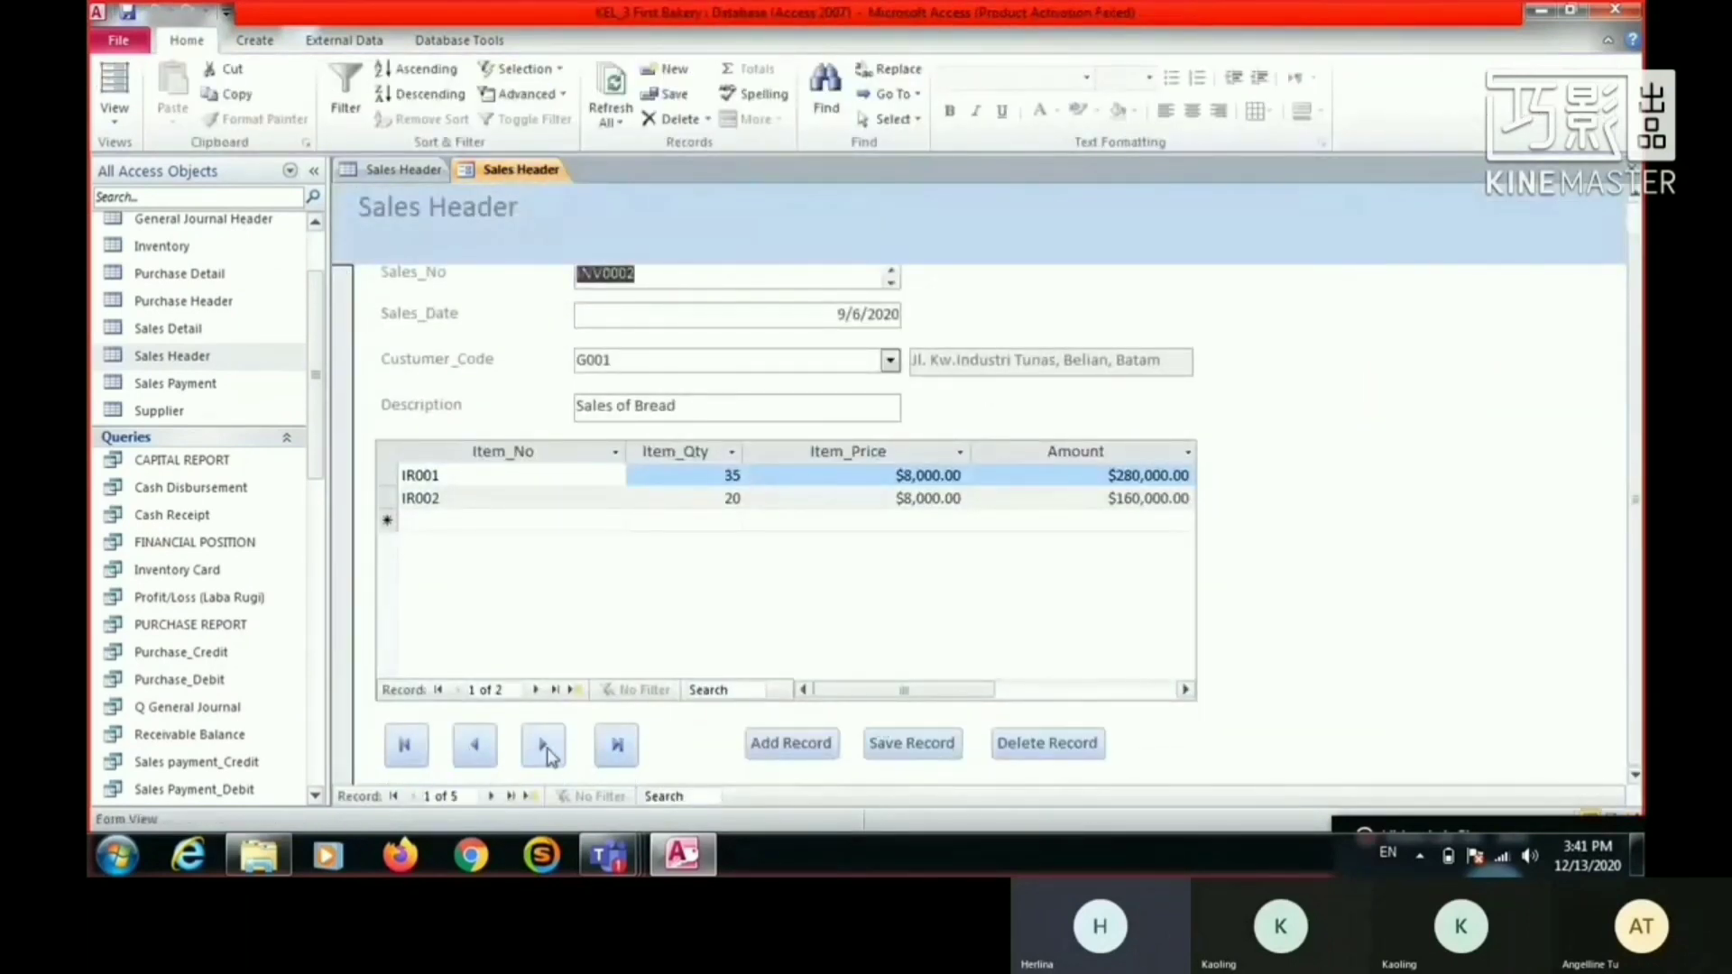
- Test the record navigation buttons on the Sales Header form
left_click(544, 746)
left_click(543, 746)
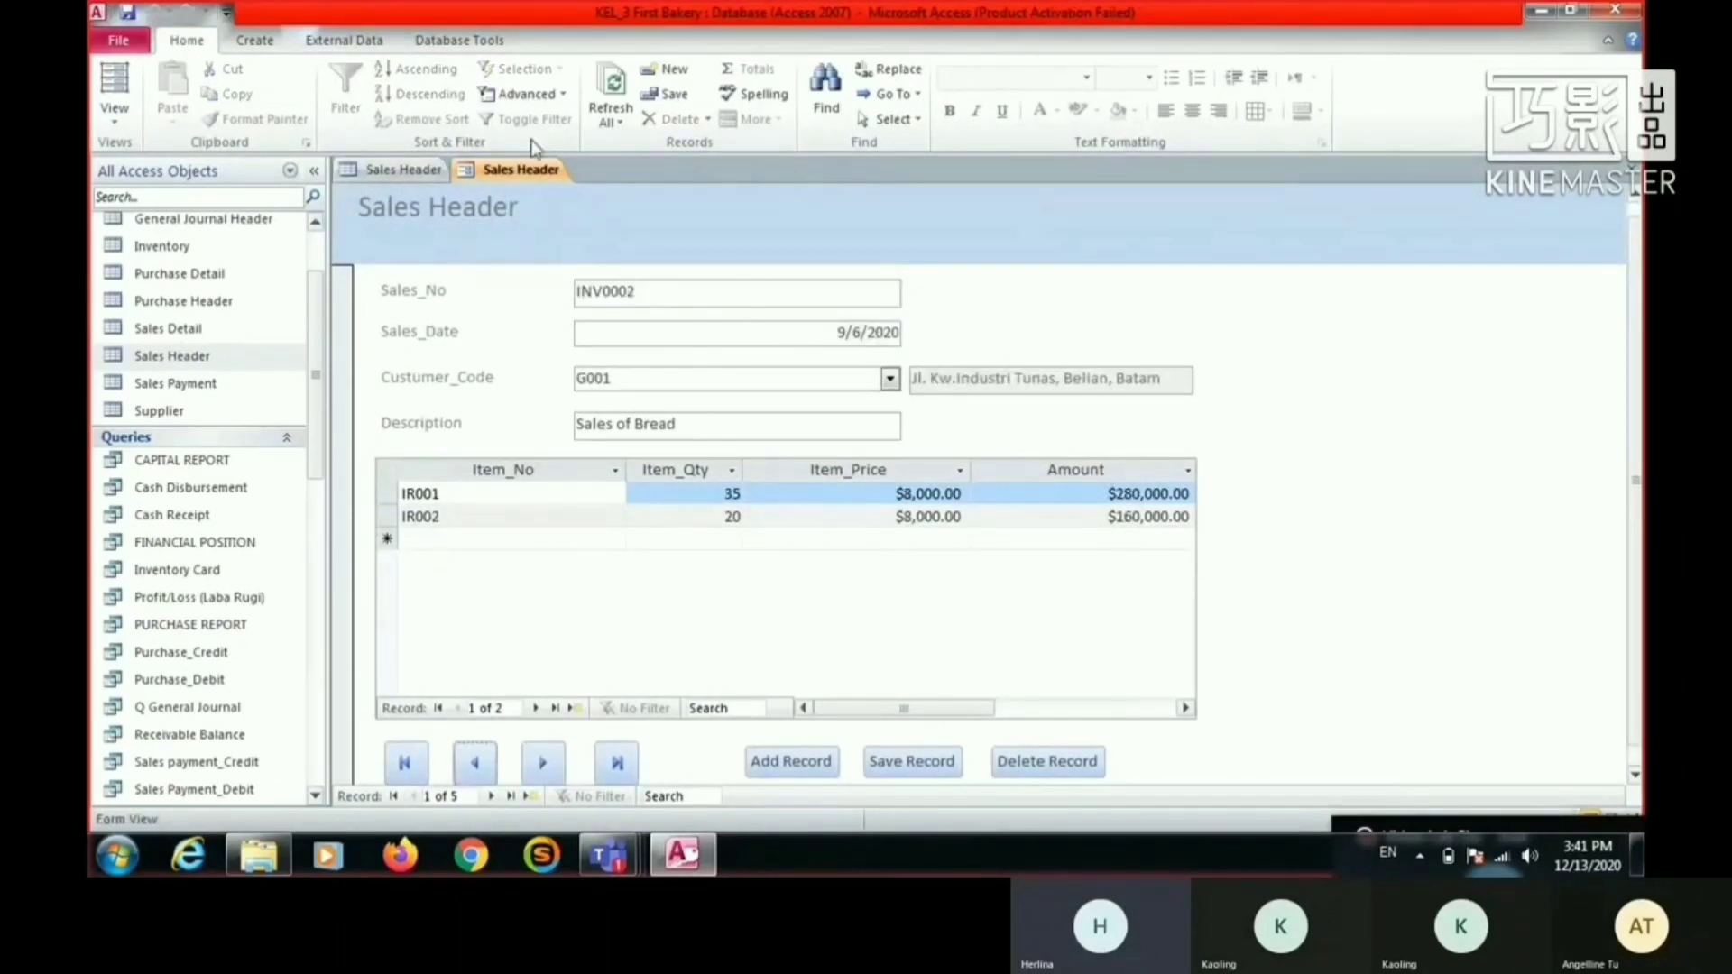
right_click(526, 172)
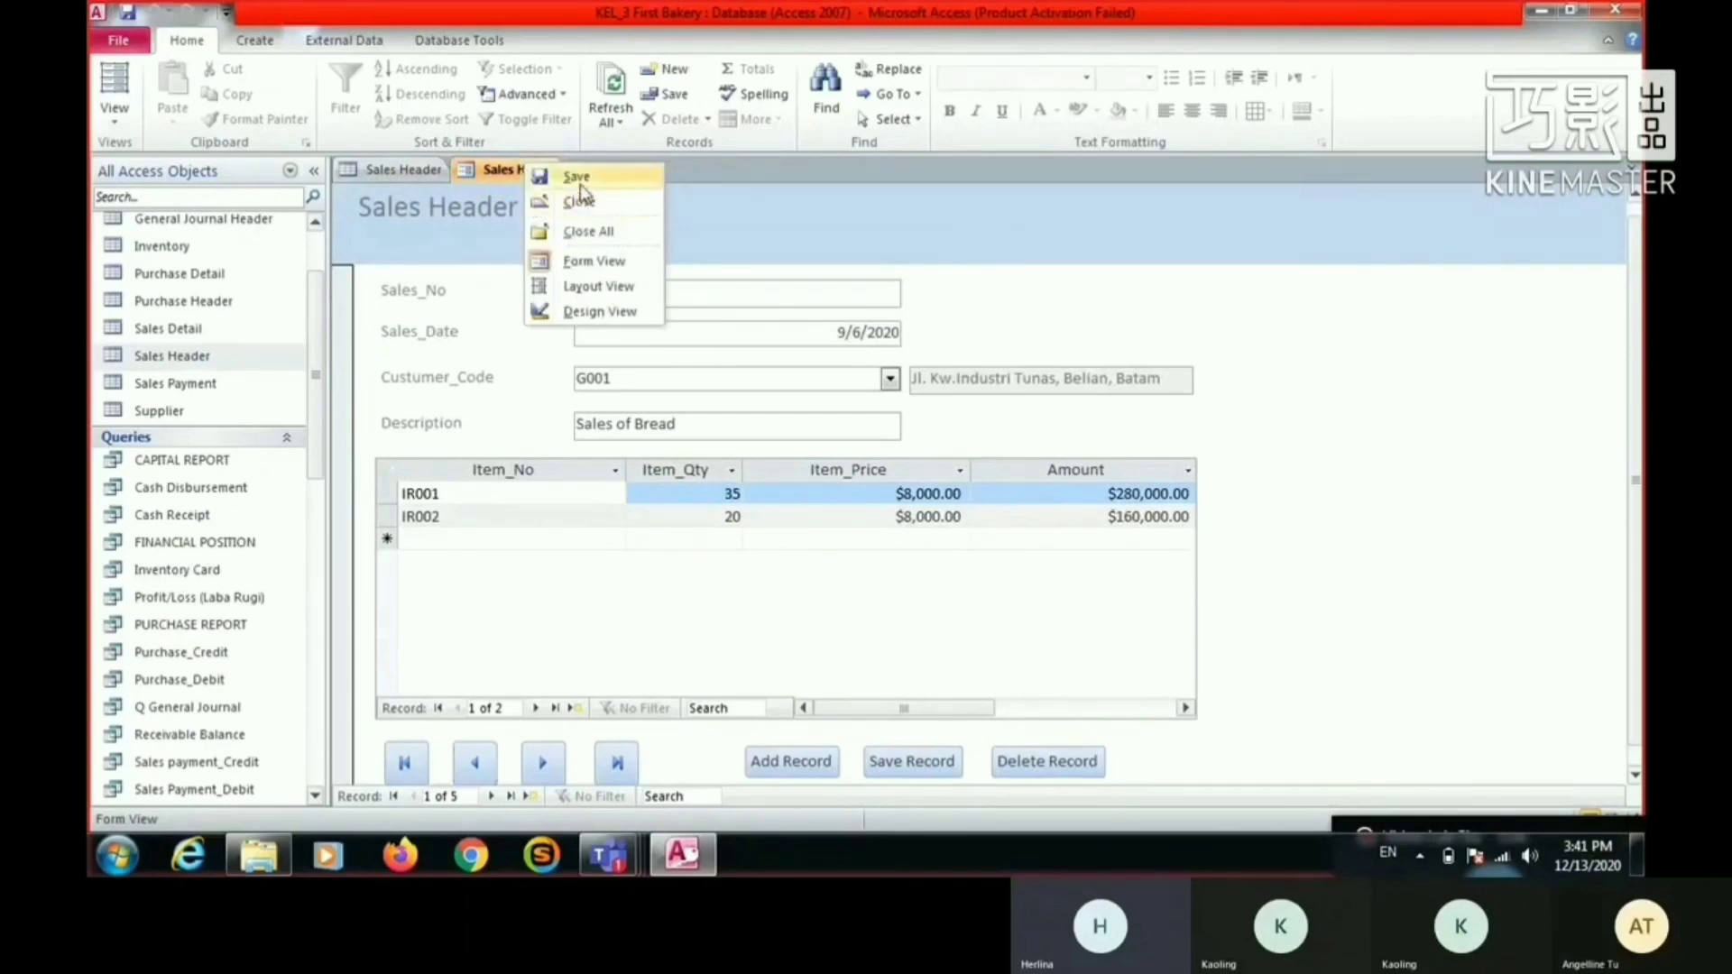
left_click(444, 212)
- Switch the form to Design View, change its header title to Sales Form, and save the form
right_click(517, 171)
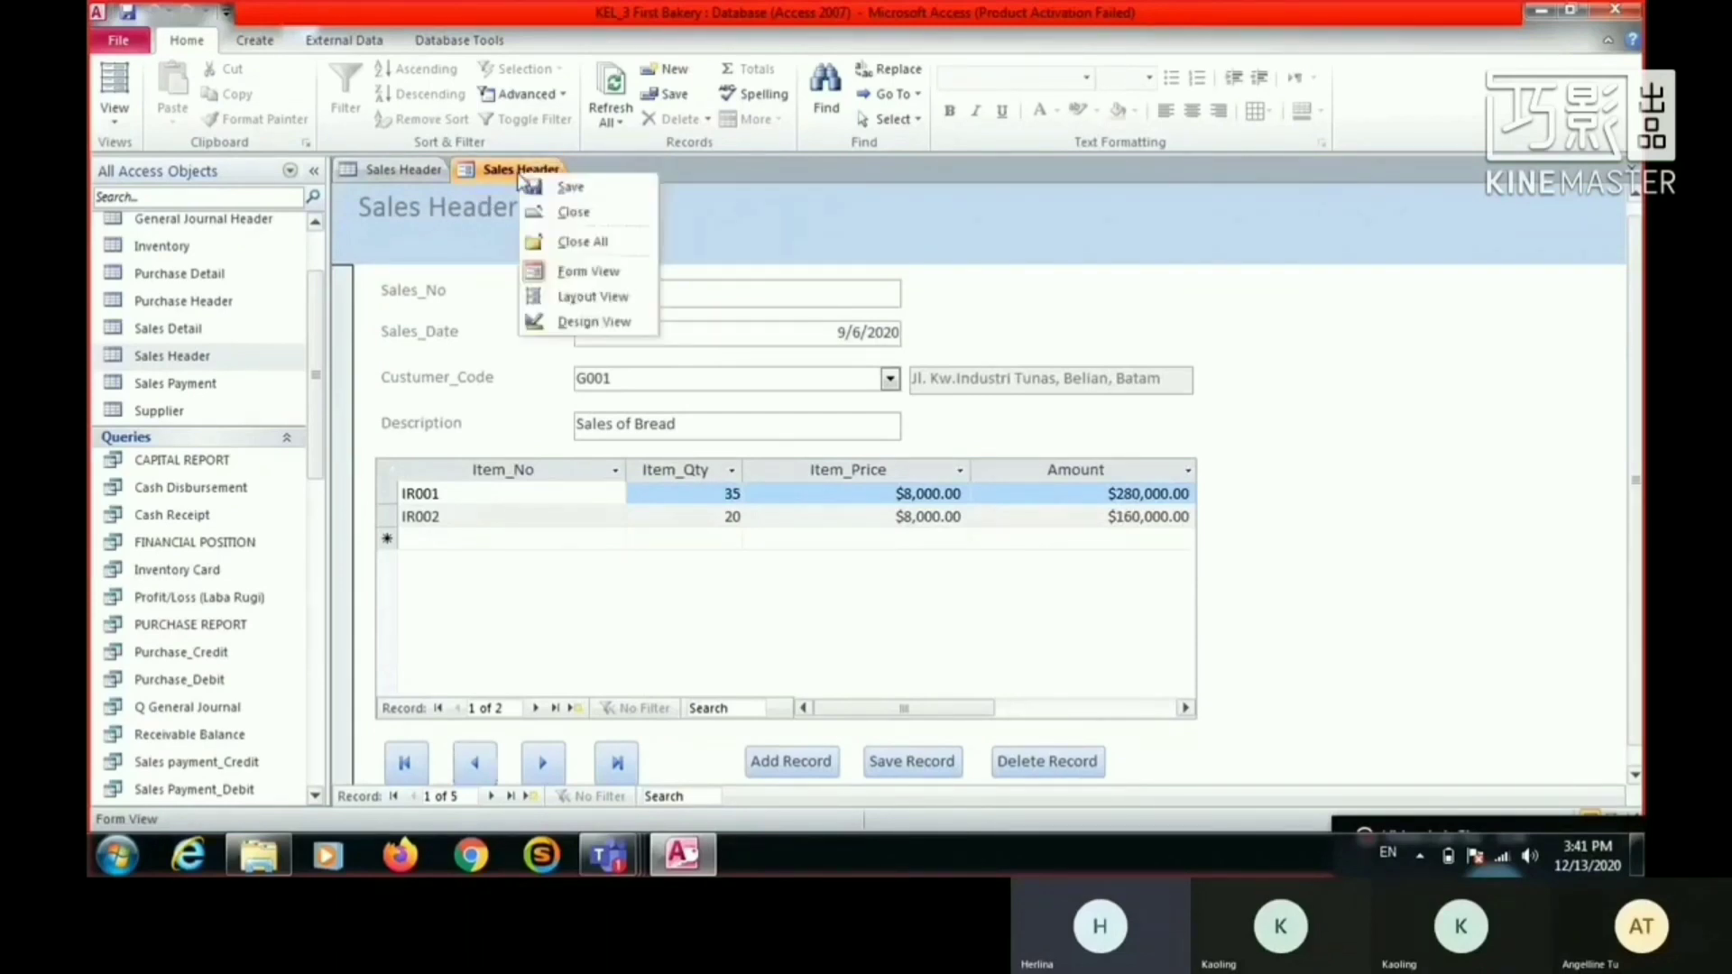
left_click(585, 322)
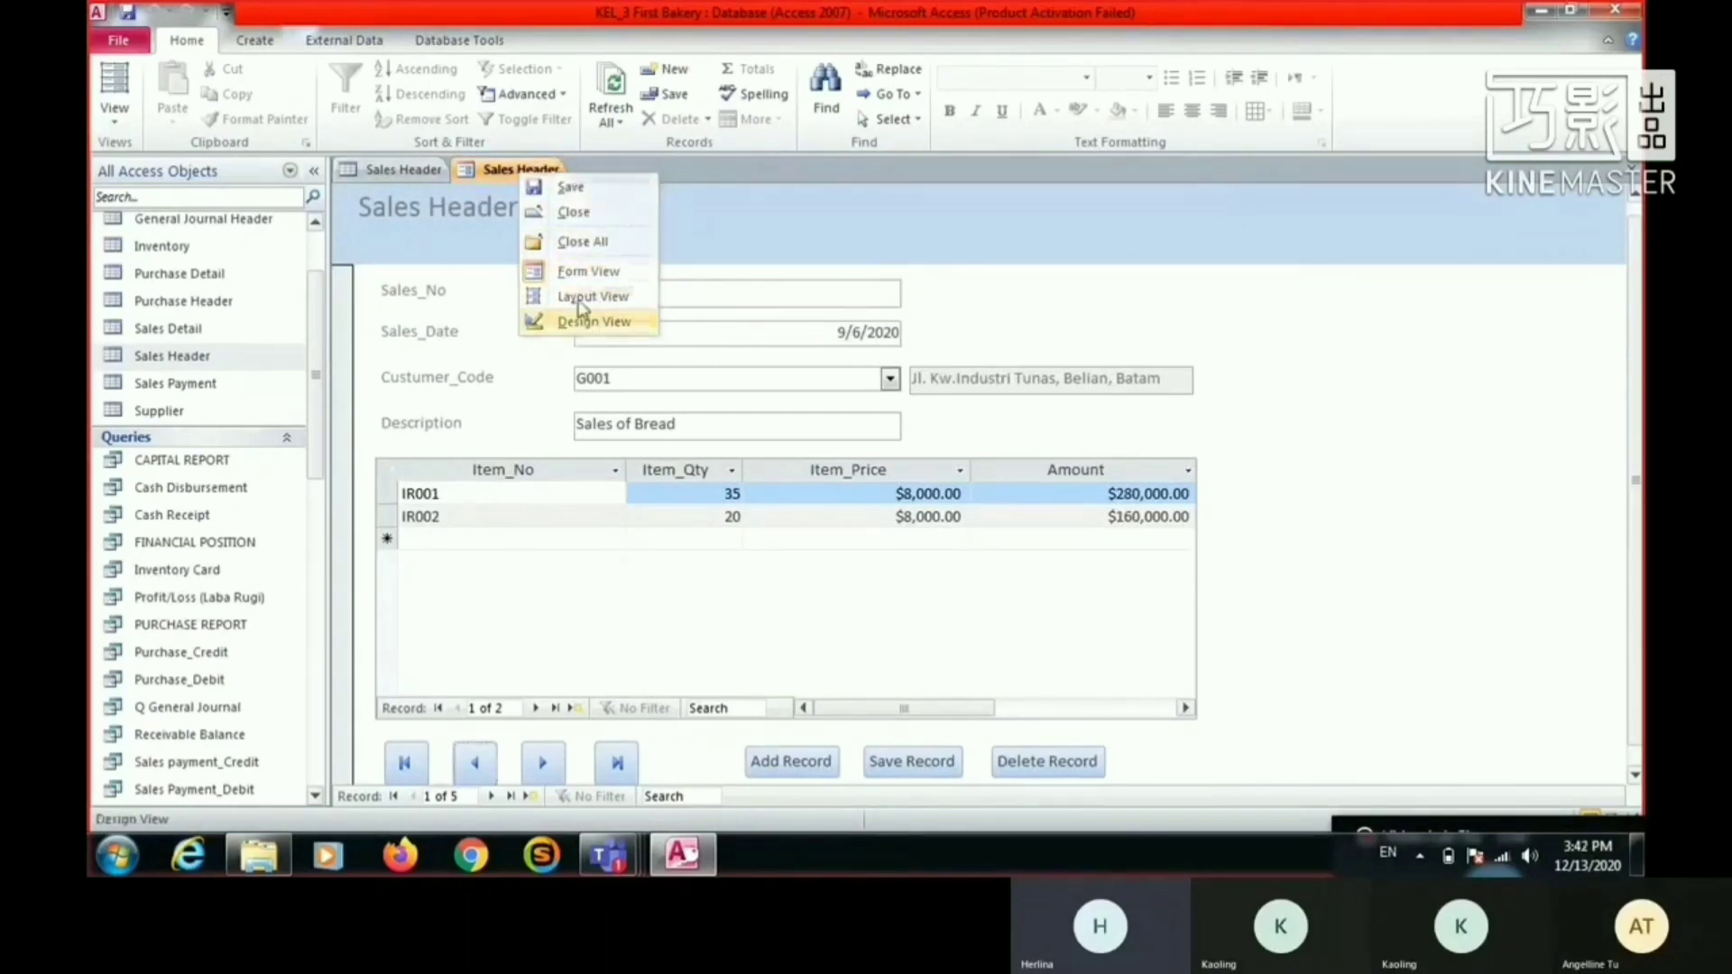
double_click(527, 278)
left_click_drag(526, 257, 436, 257)
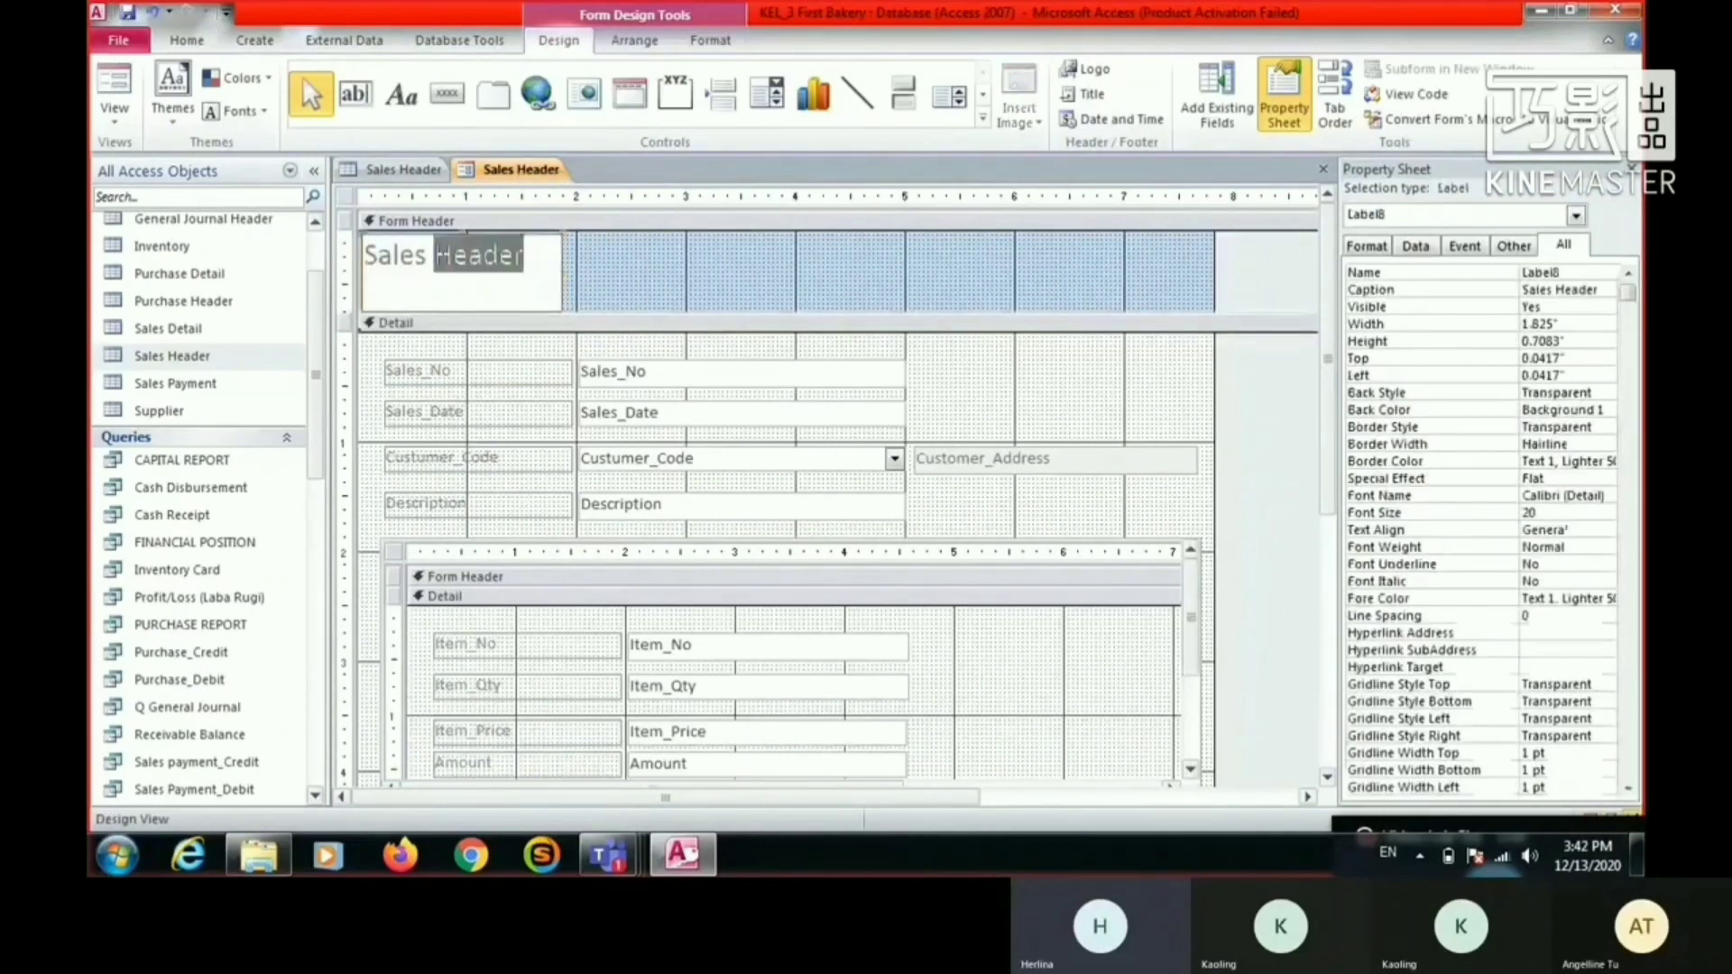
type("Form")
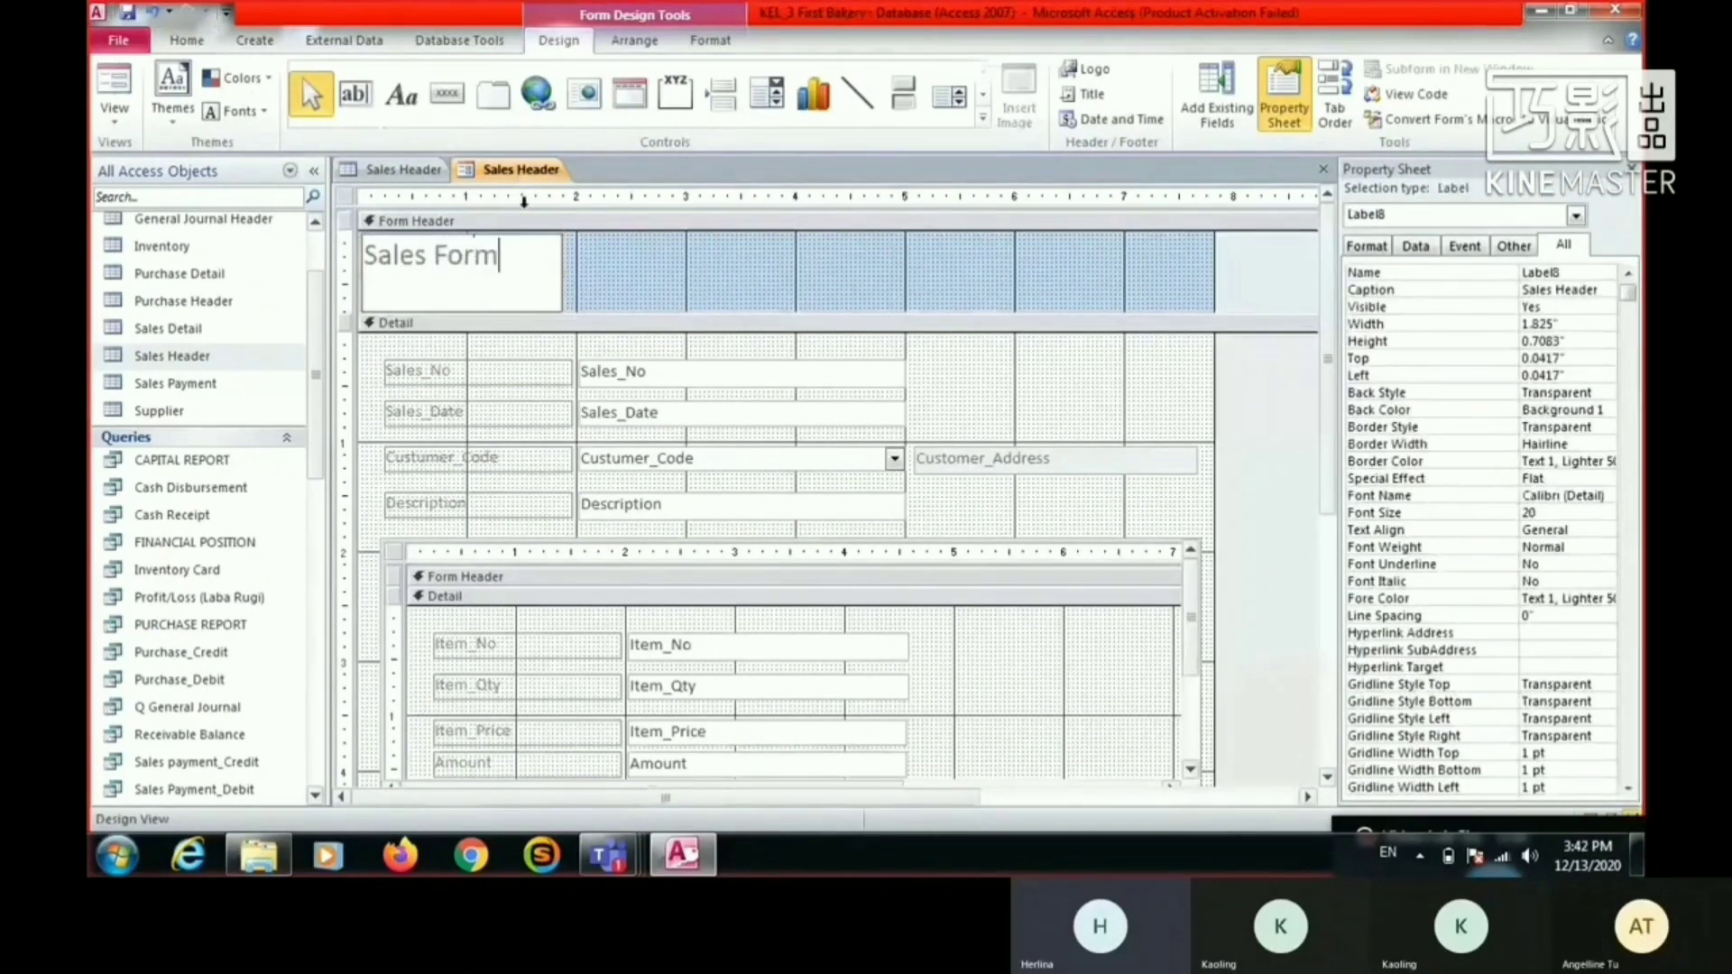
right_click(553, 170)
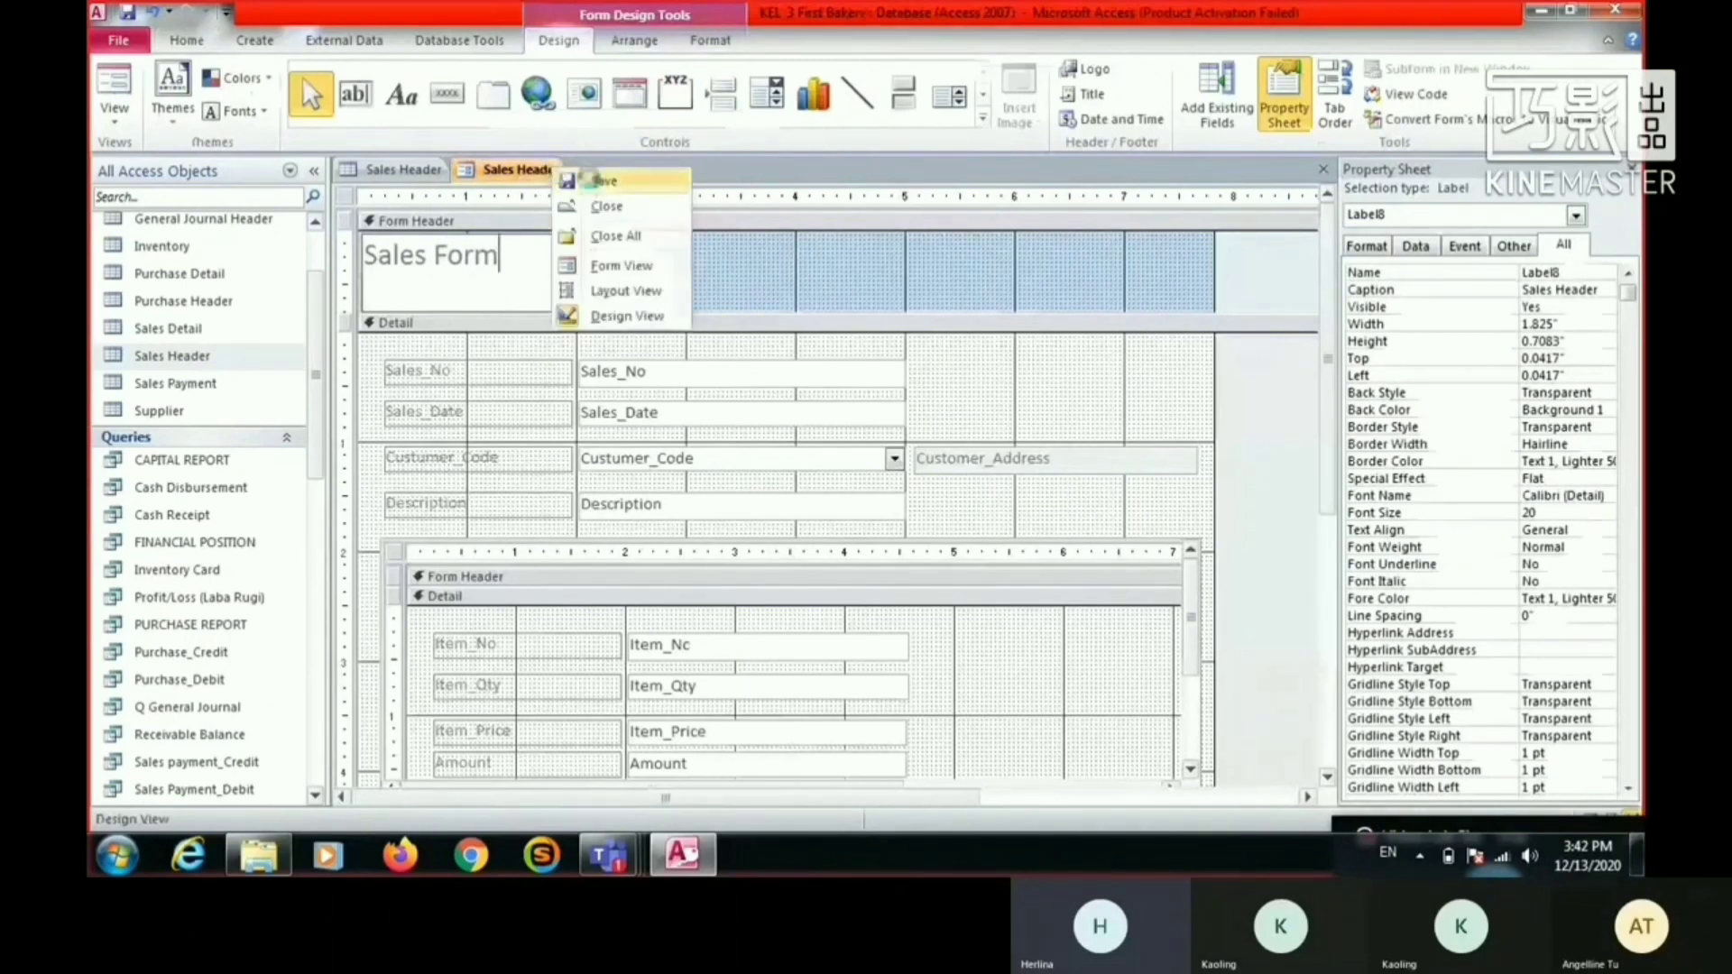
left_click(597, 180)
- Close both open Sales Header objects and replace the word Header in the saved form's name
right_click(553, 170)
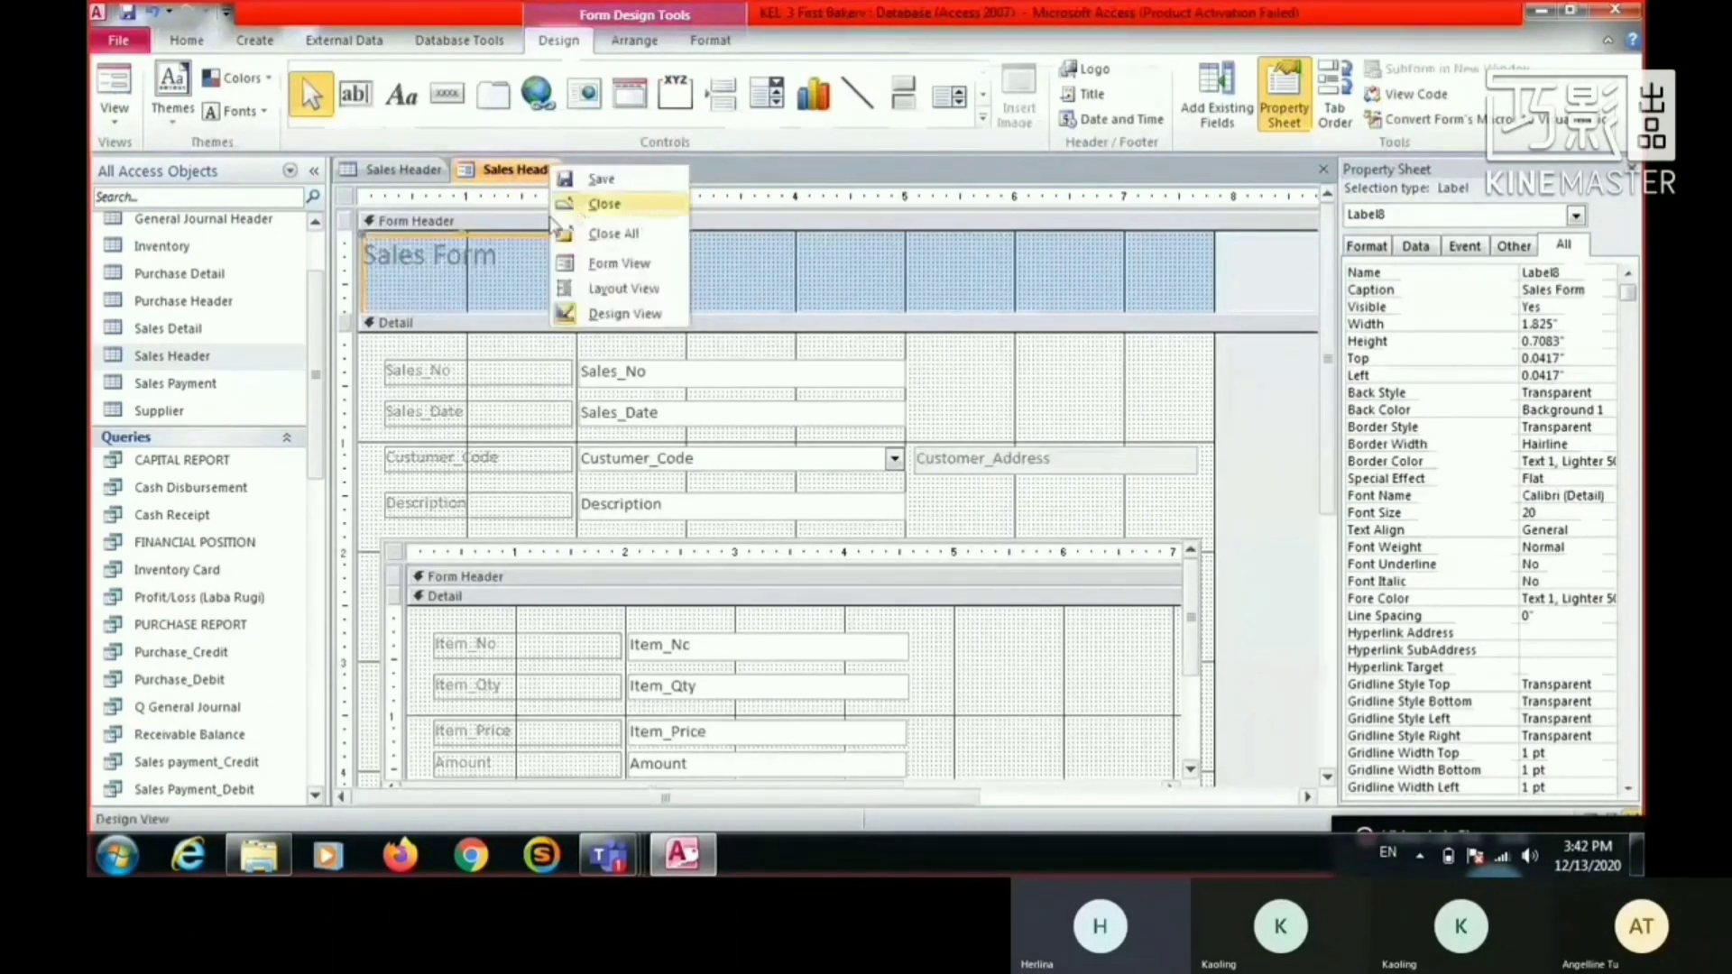
left_click(603, 204)
right_click(386, 171)
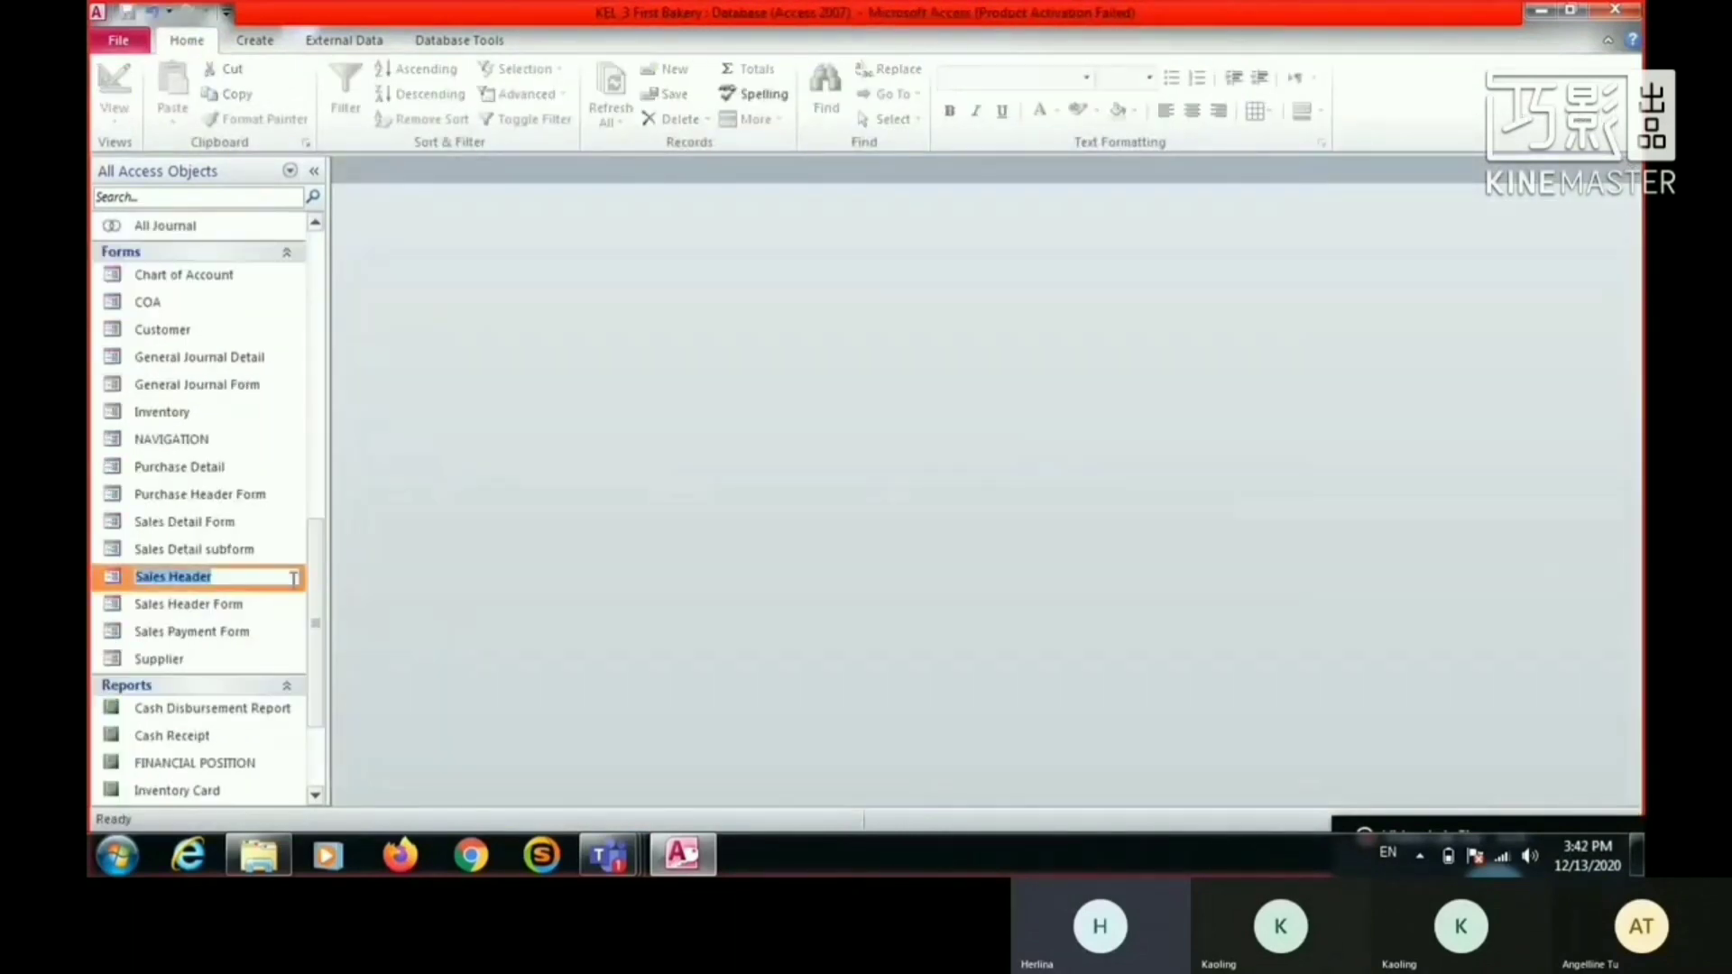
left_click_drag(169, 577, 382, 570)
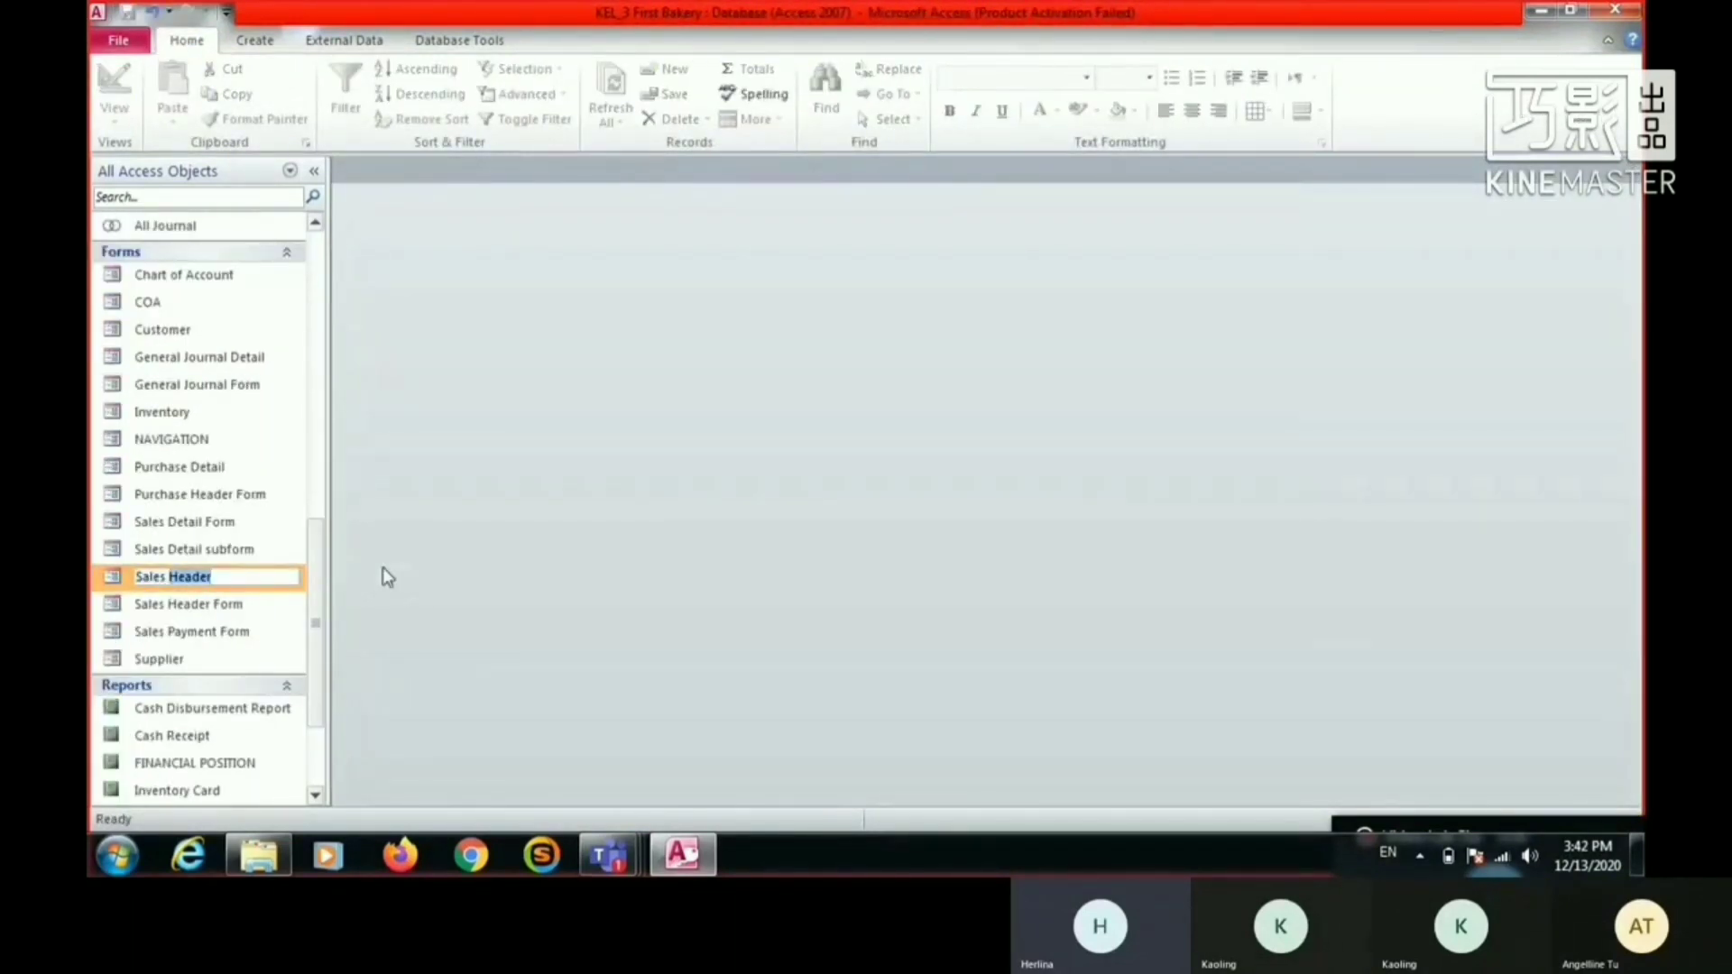
type("F")
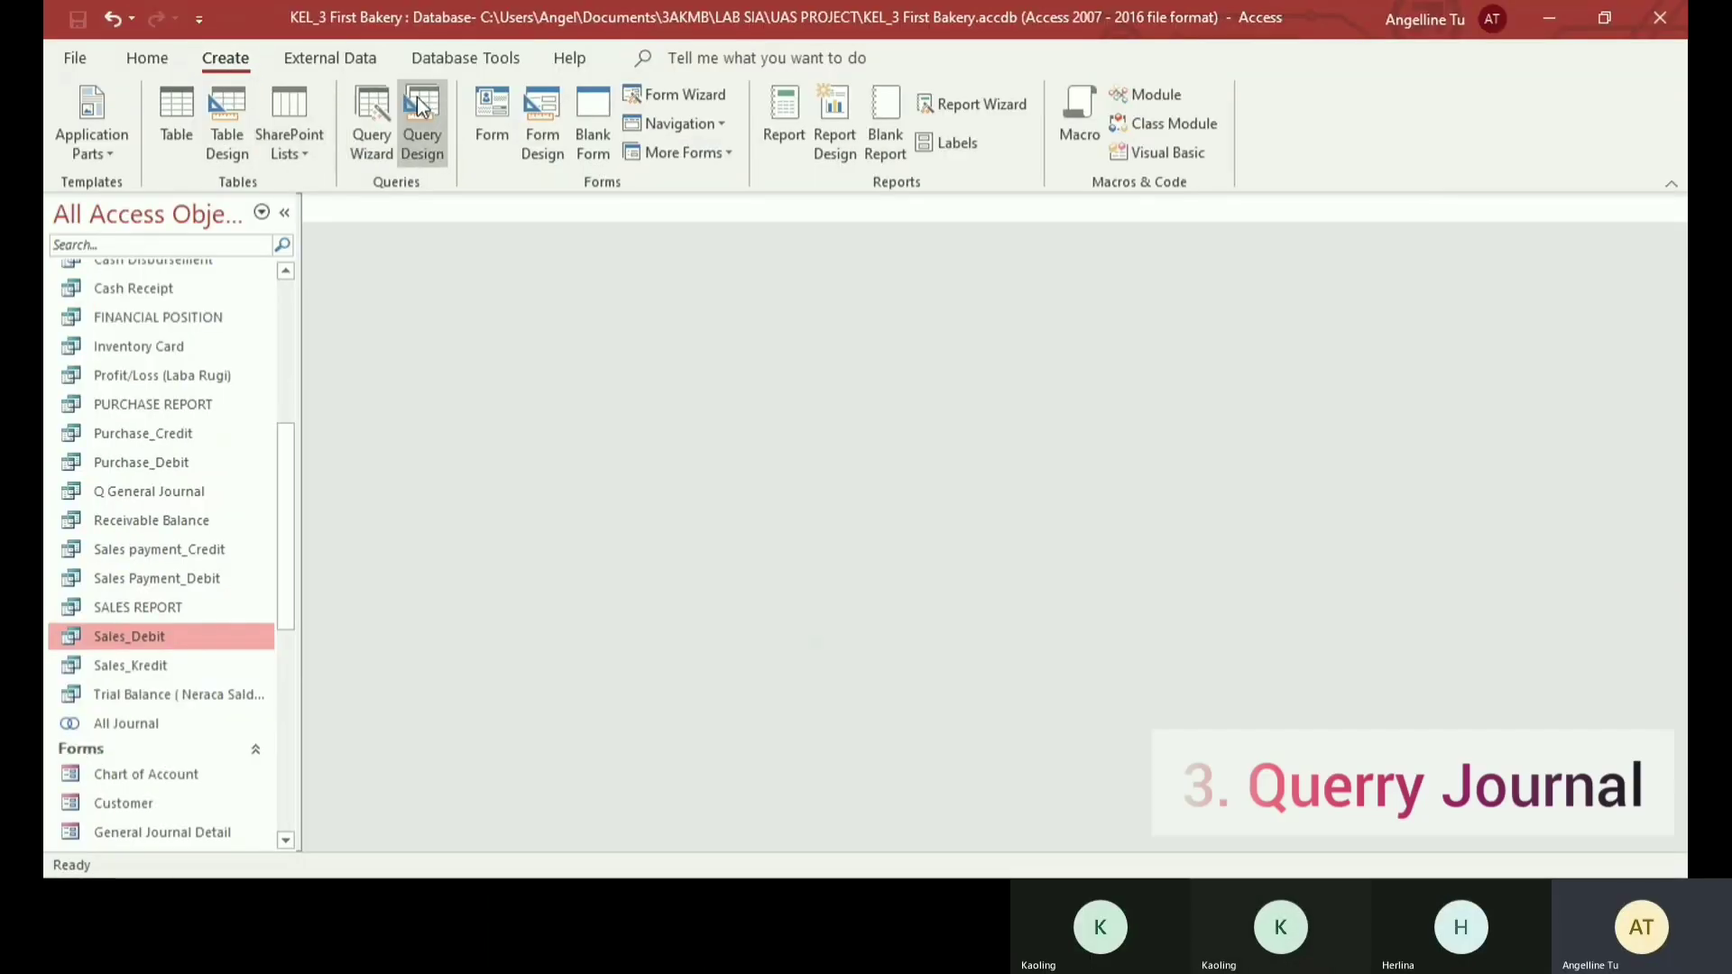
- Create a new query in Design View and add the Sales Header and Sales Detail tables to it
left_click(417, 96)
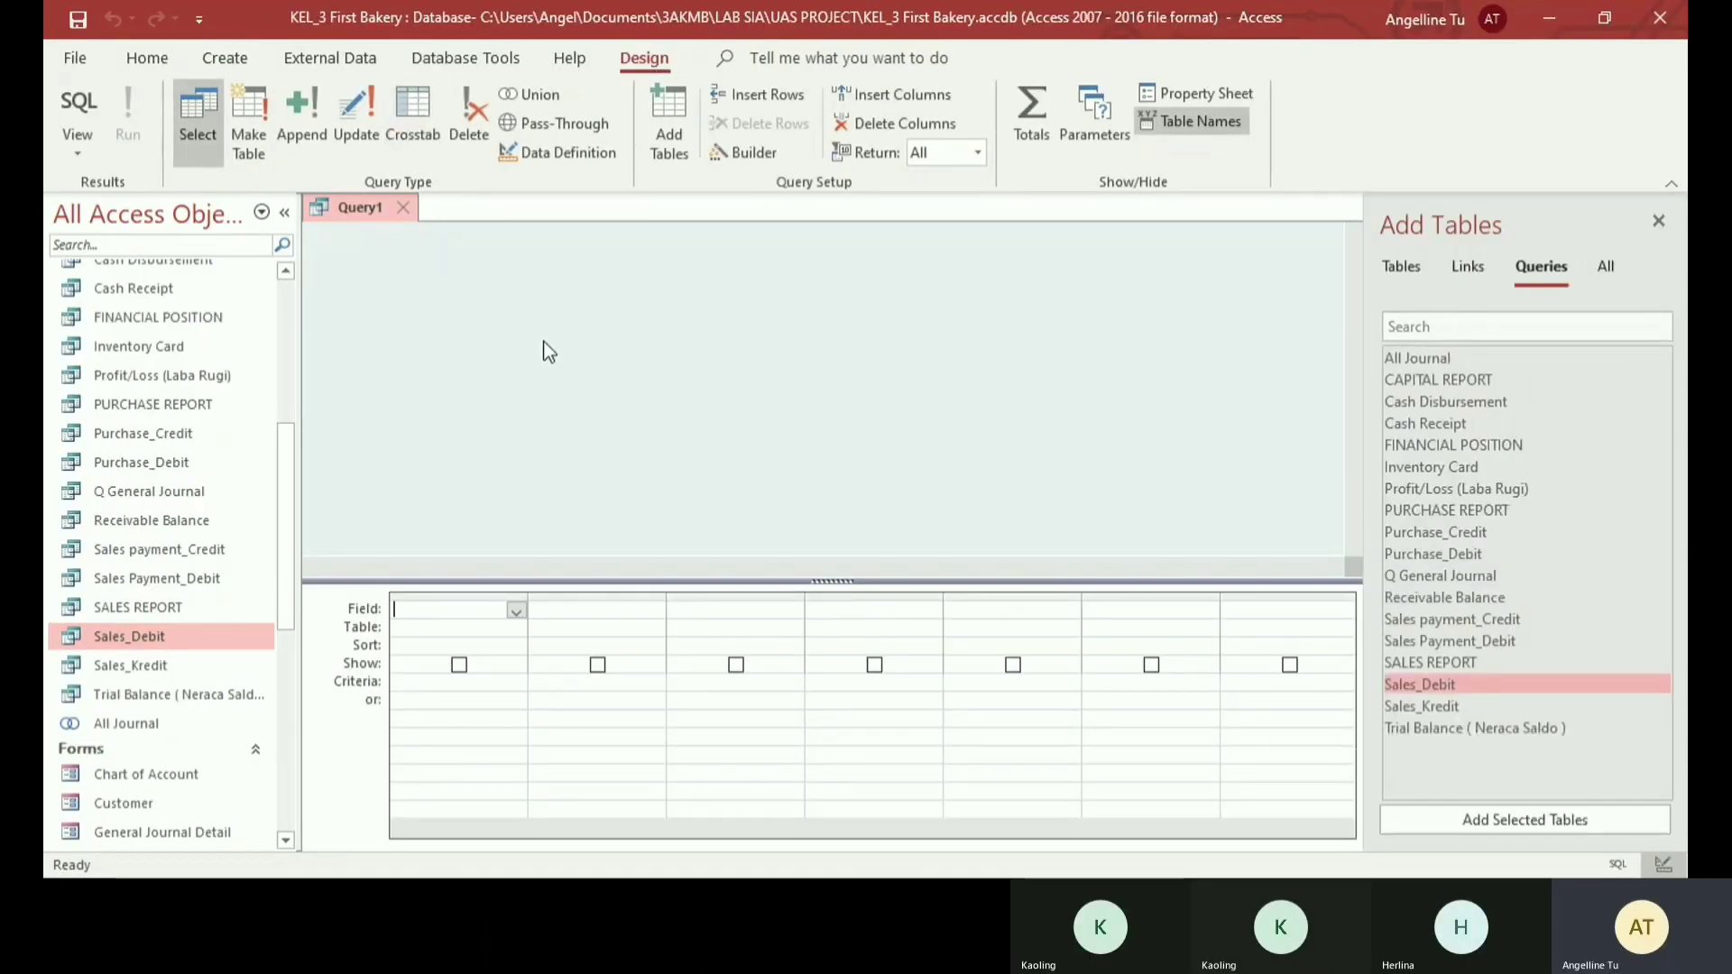
left_click(1402, 269)
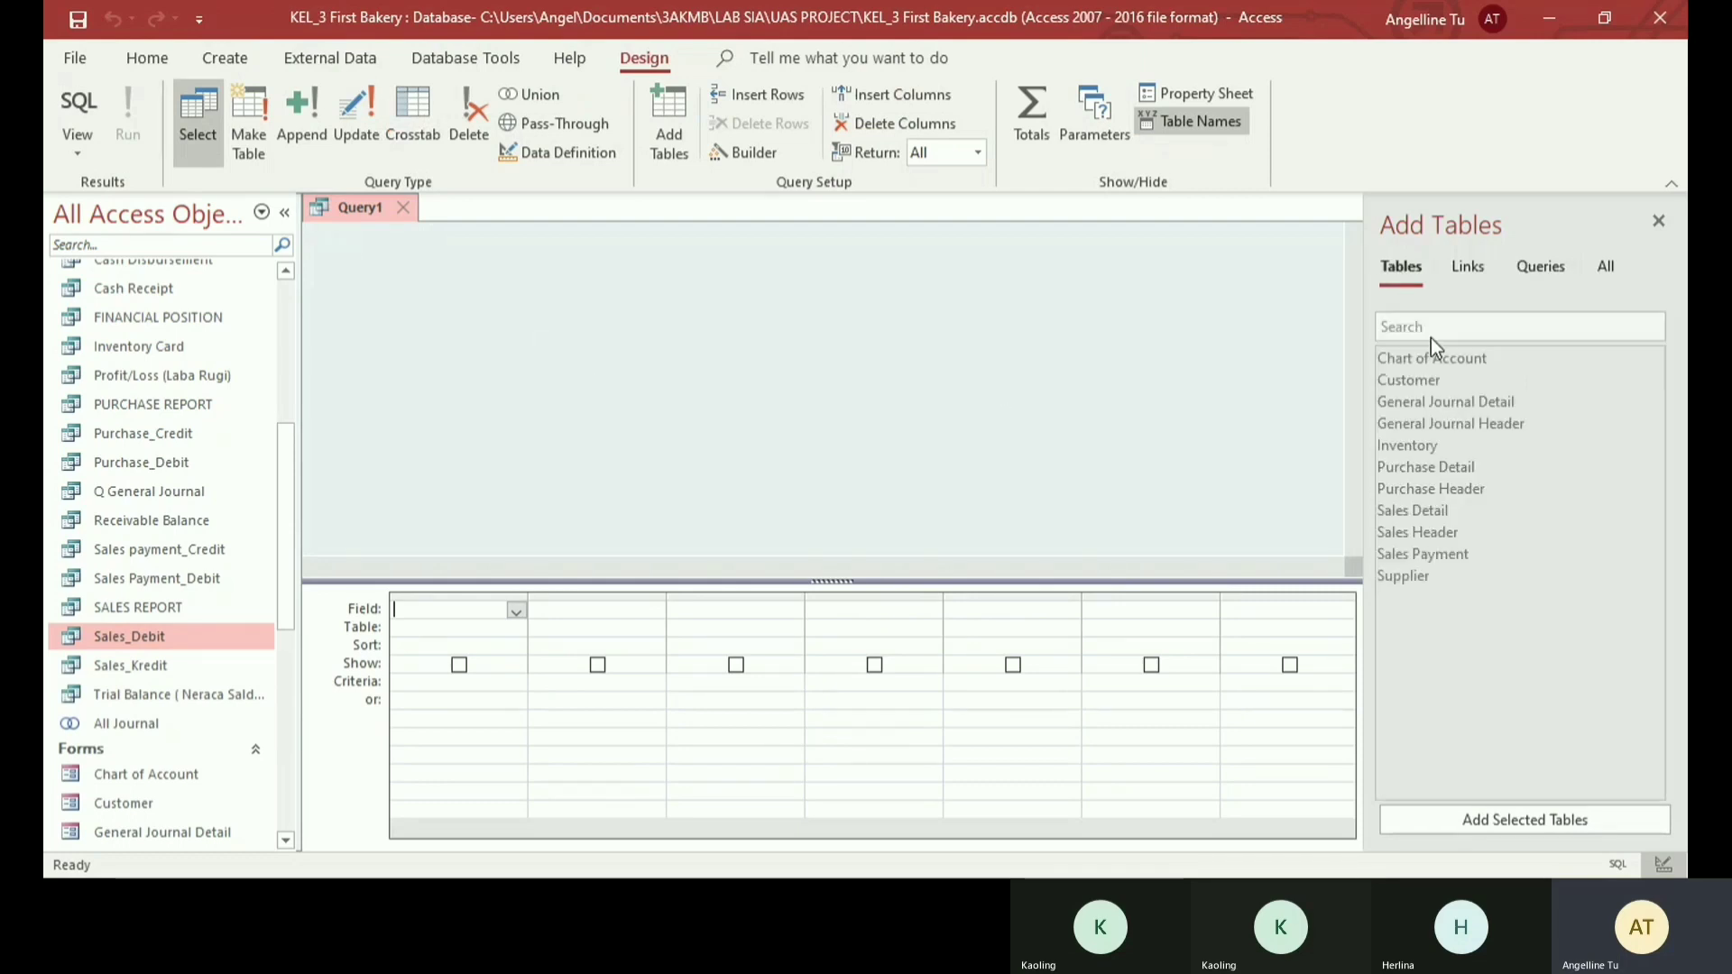
double_click(1434, 531)
double_click(1425, 509)
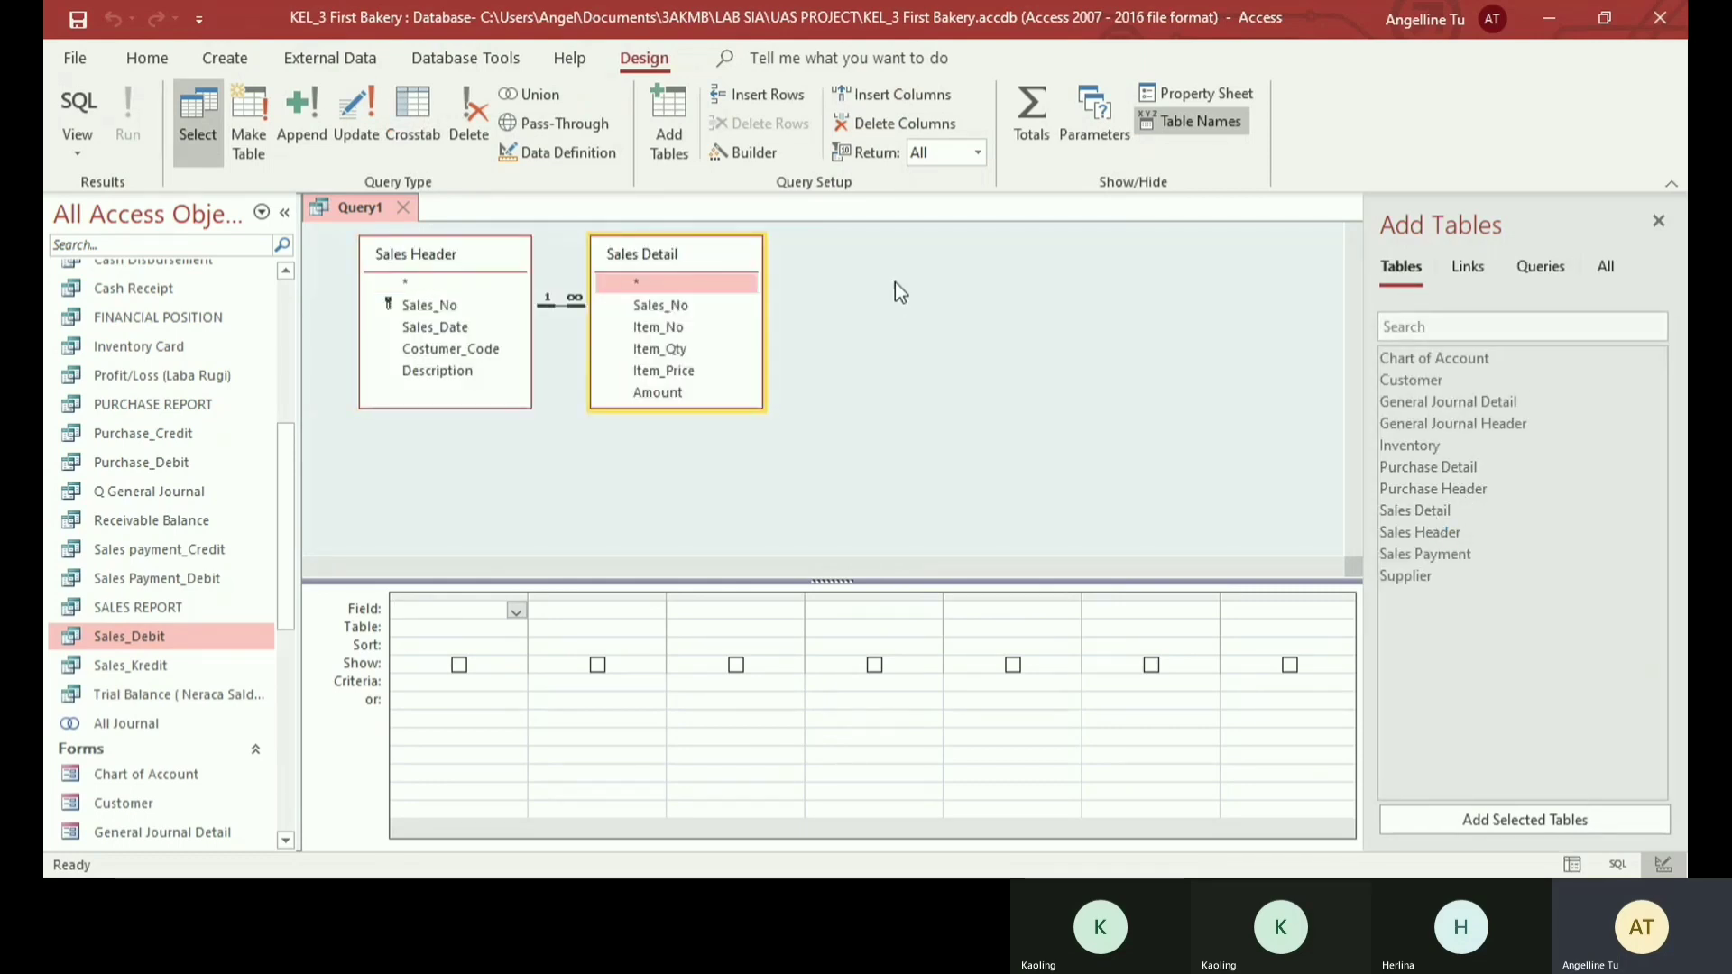
- Add the Sales_No, Sales_Date and Description fields from Sales Header to the first three query columns
left_click(516, 613)
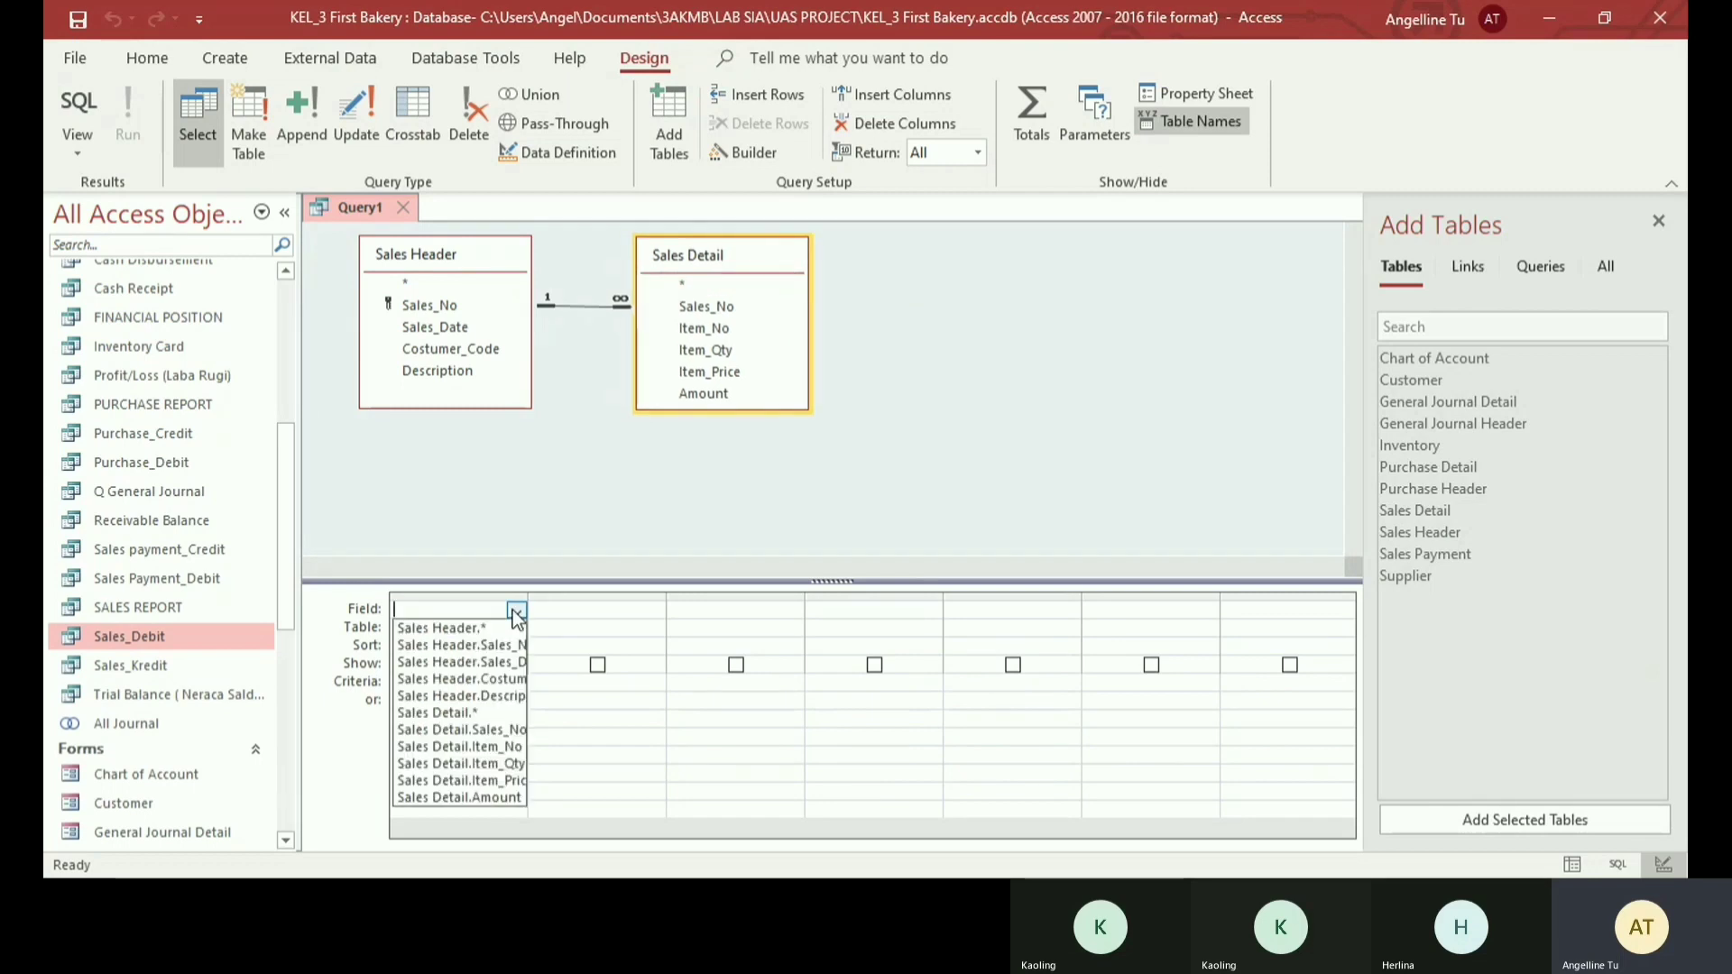
left_click(517, 642)
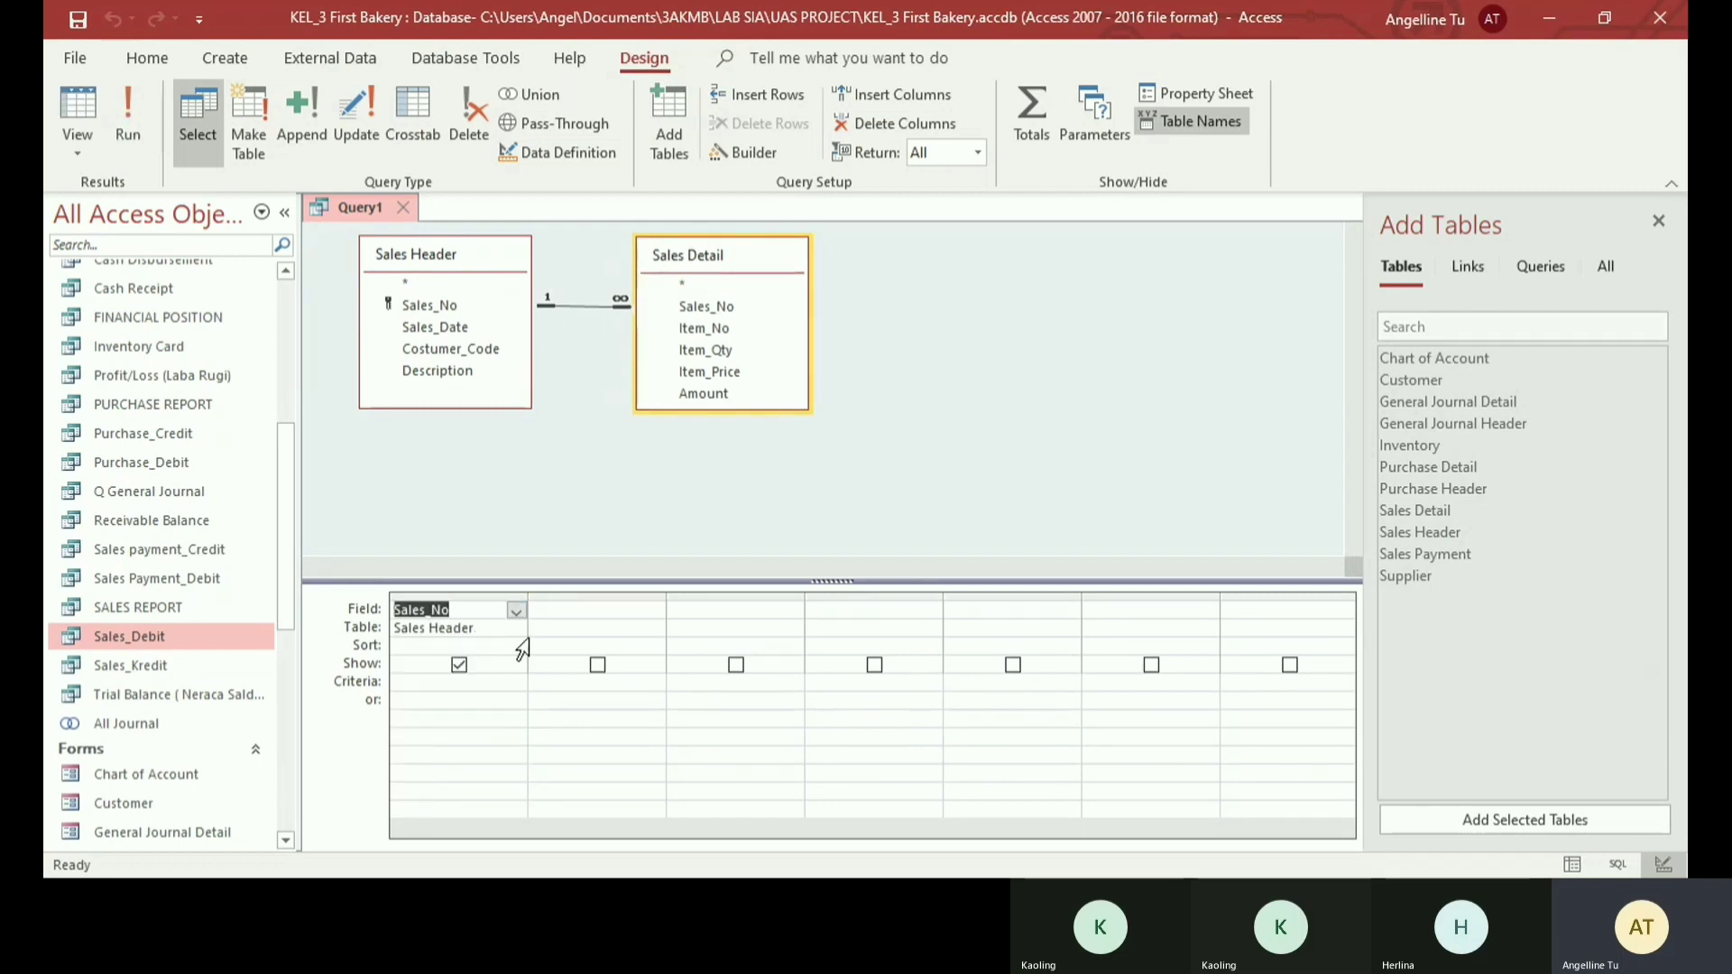
left_click(649, 611)
left_click(655, 610)
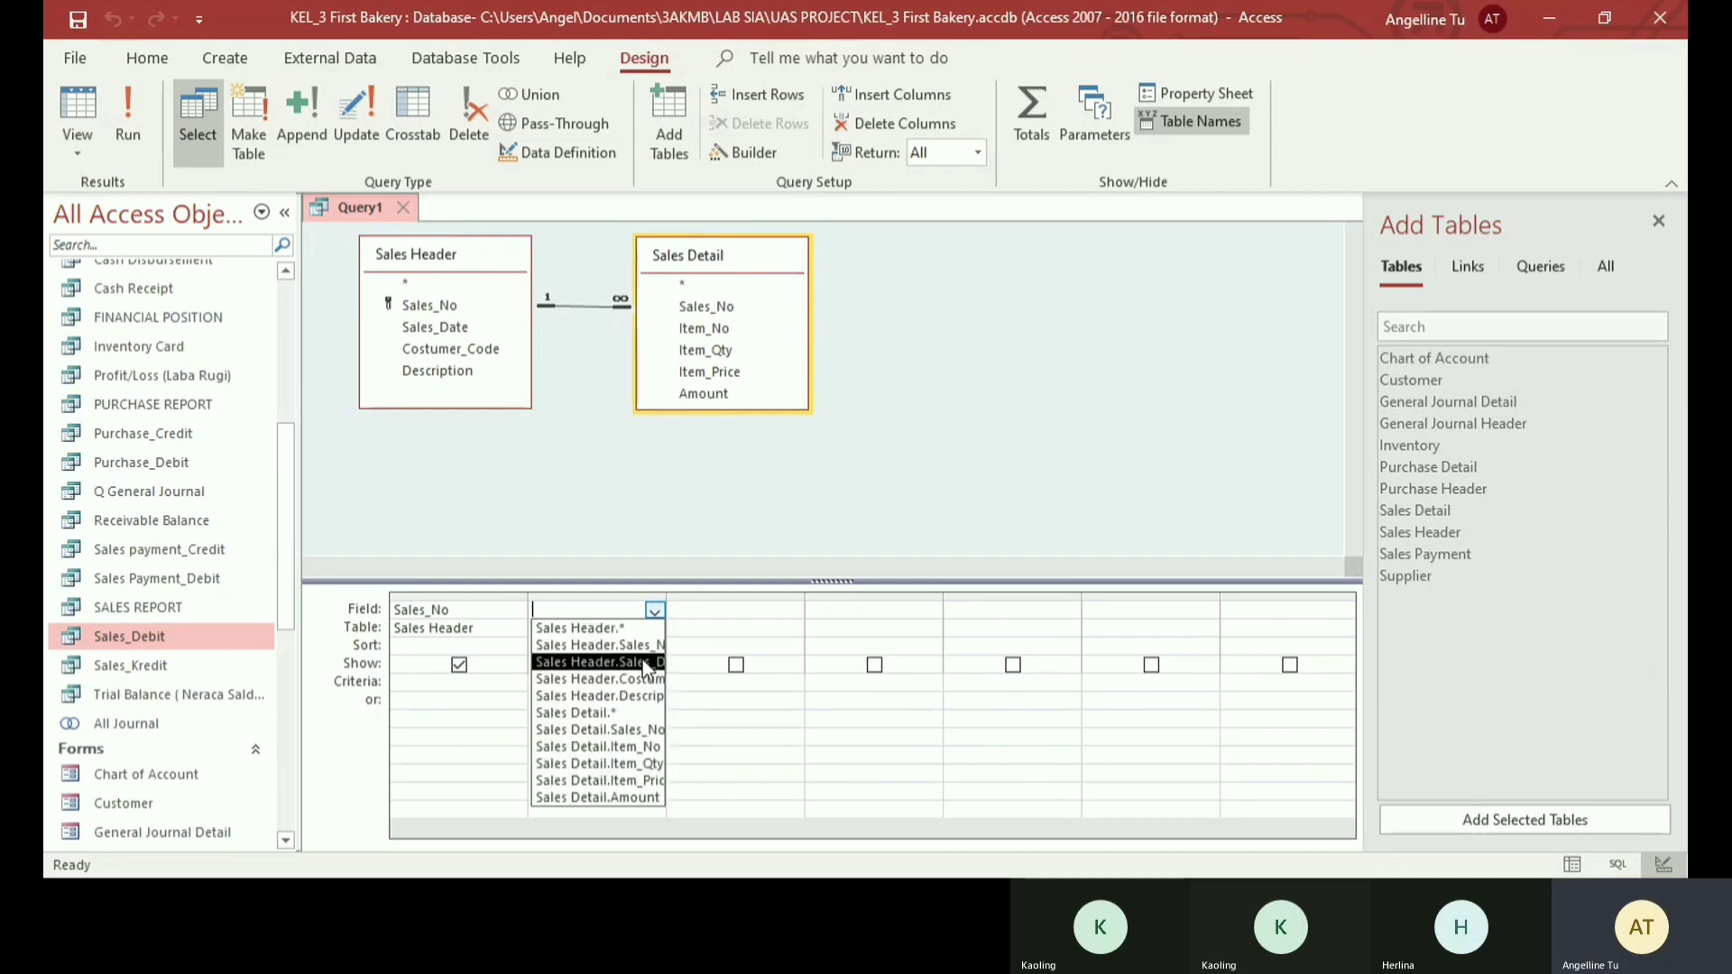
left_click(642, 662)
left_click(792, 611)
left_click(792, 611)
left_click(788, 692)
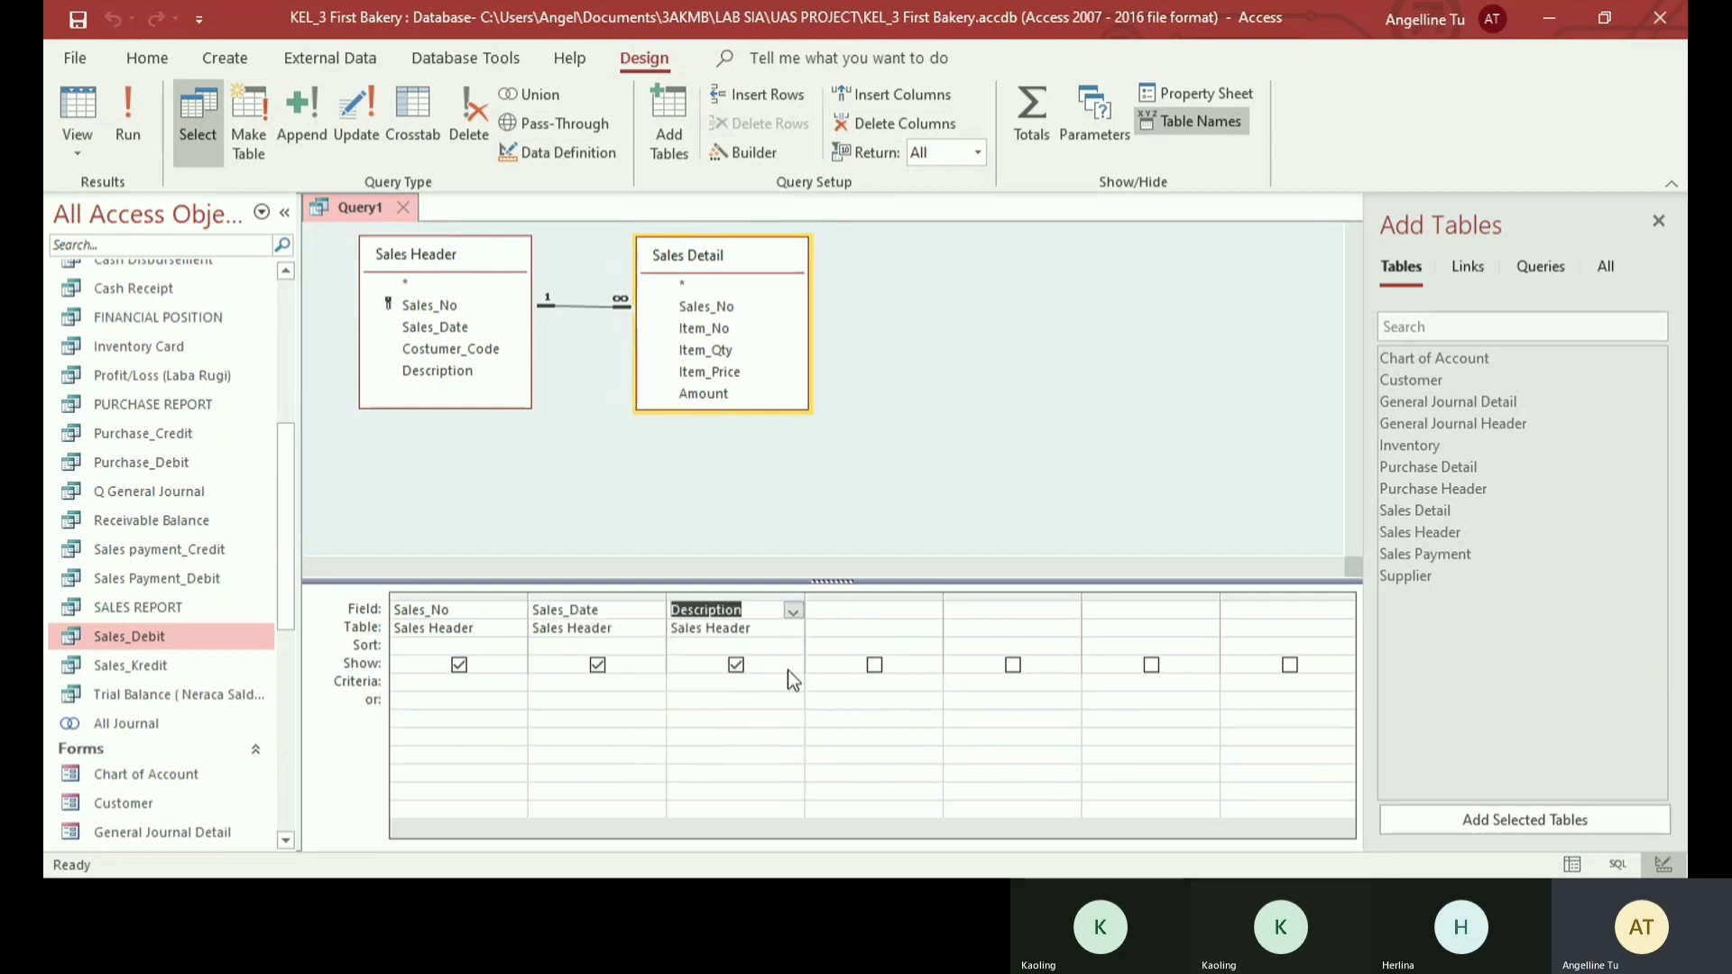
- Enter Account No : 113 as the fourth query column and turn on the Totals row
left_click(931, 610)
left_click(931, 610)
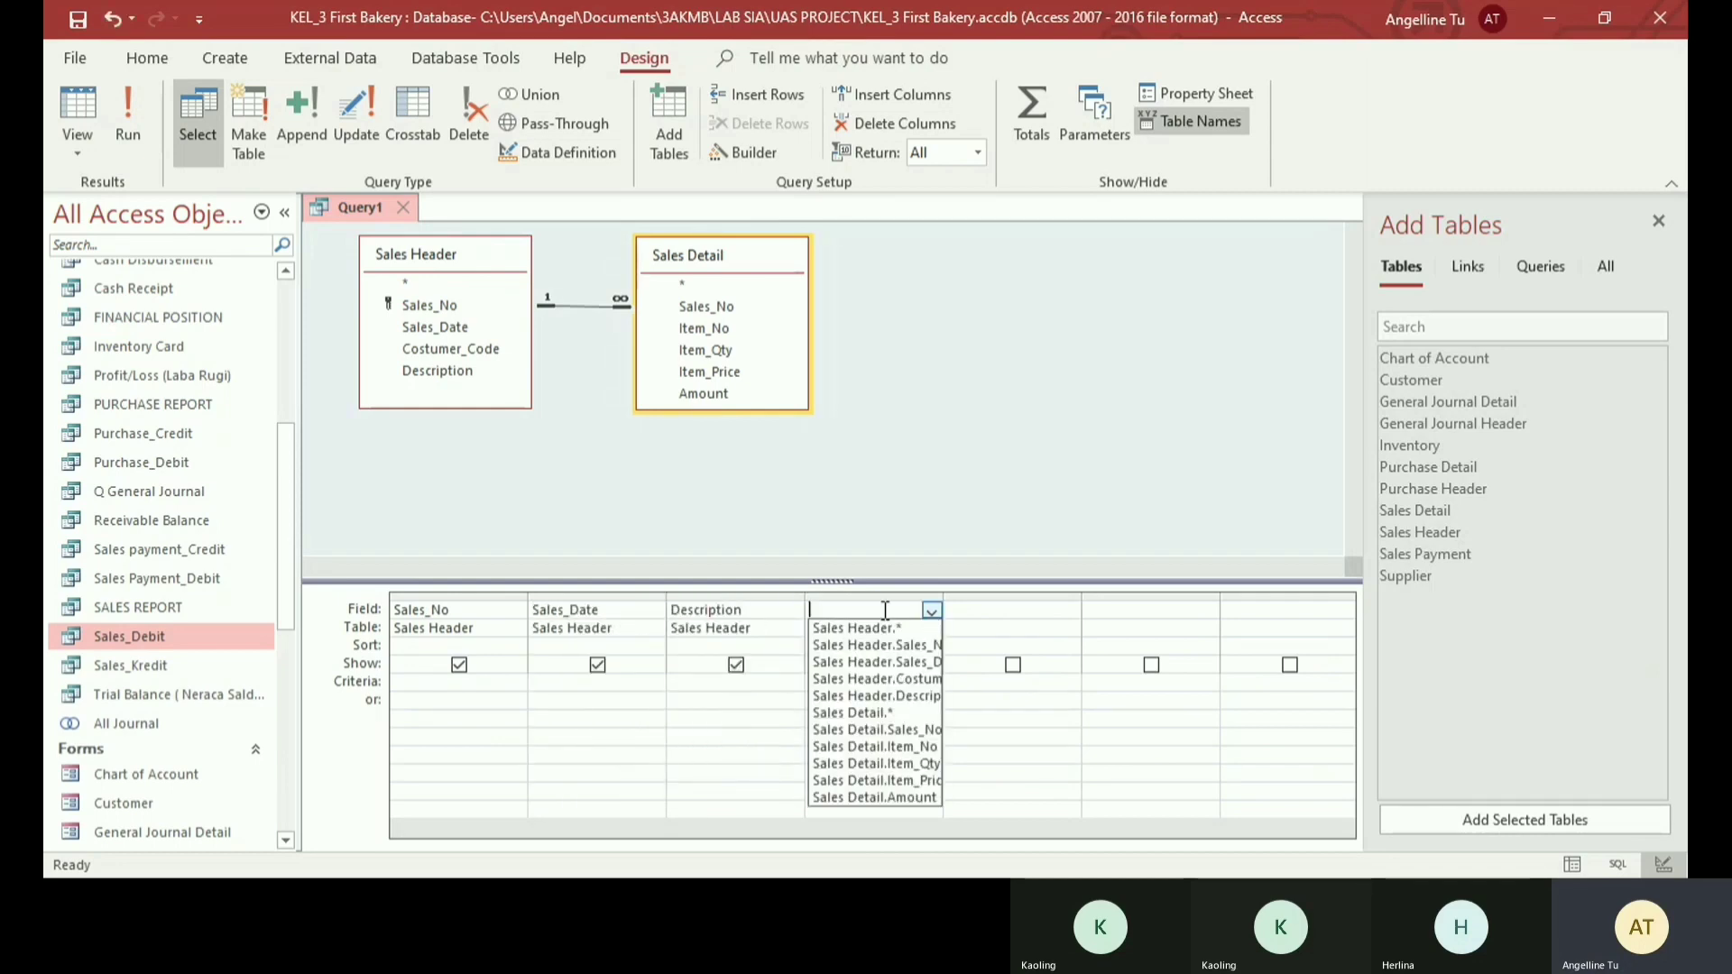
type("Account N")
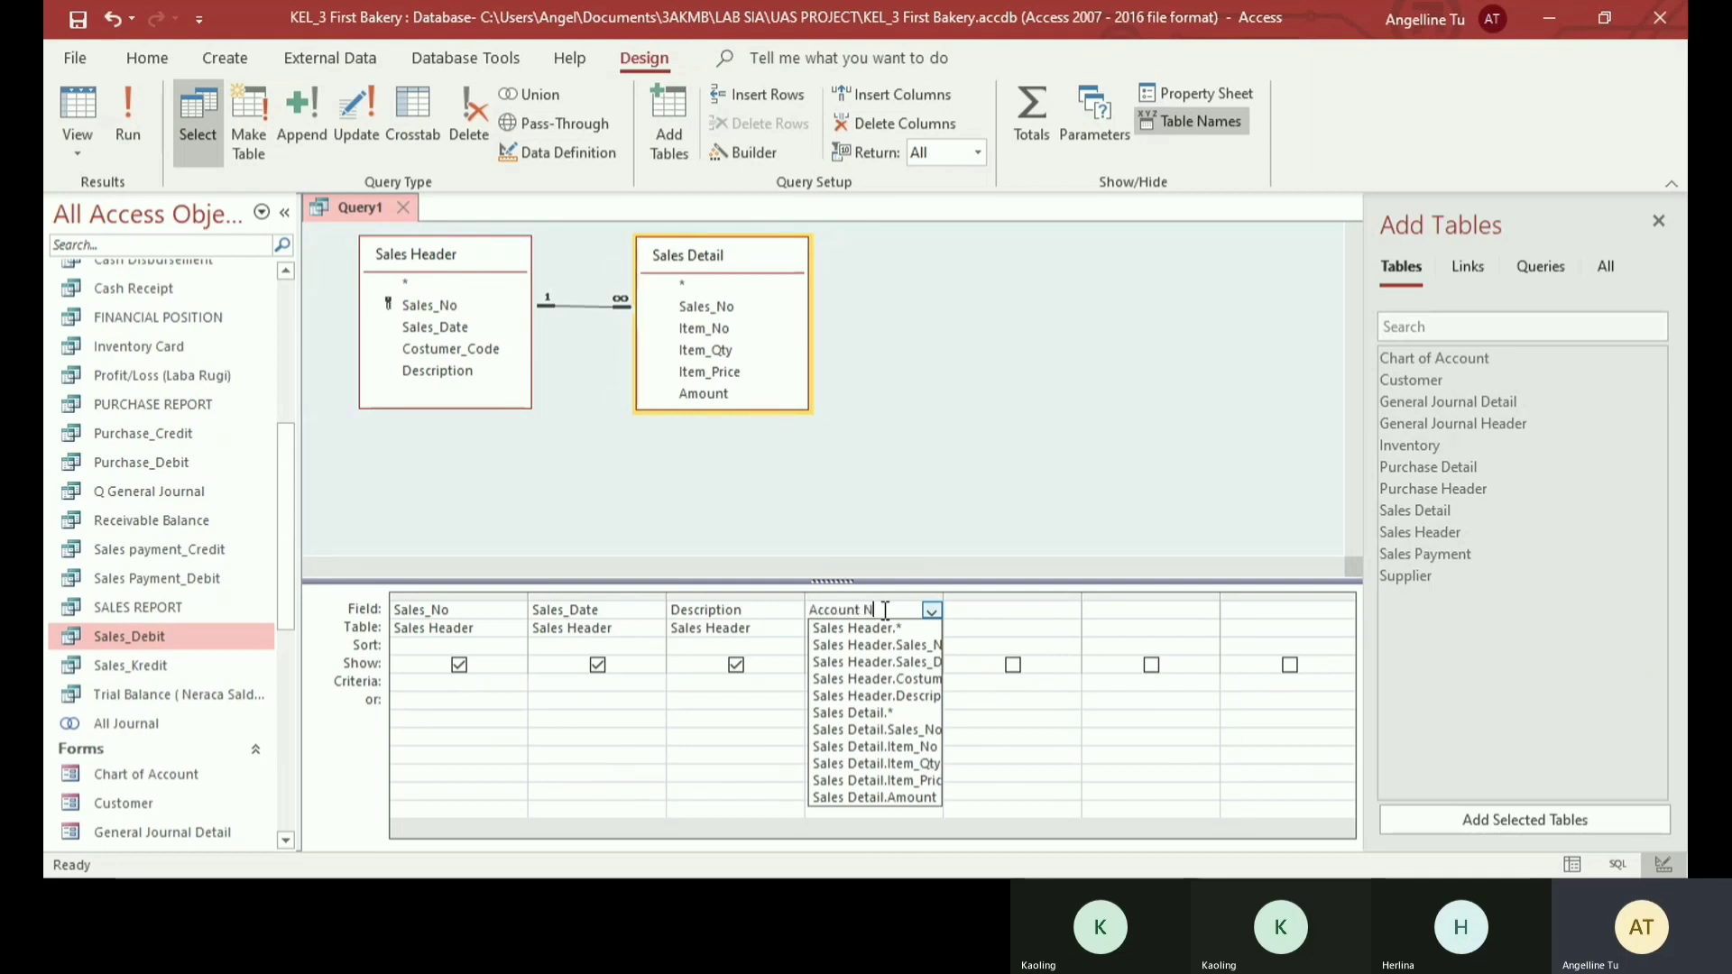
type("o")
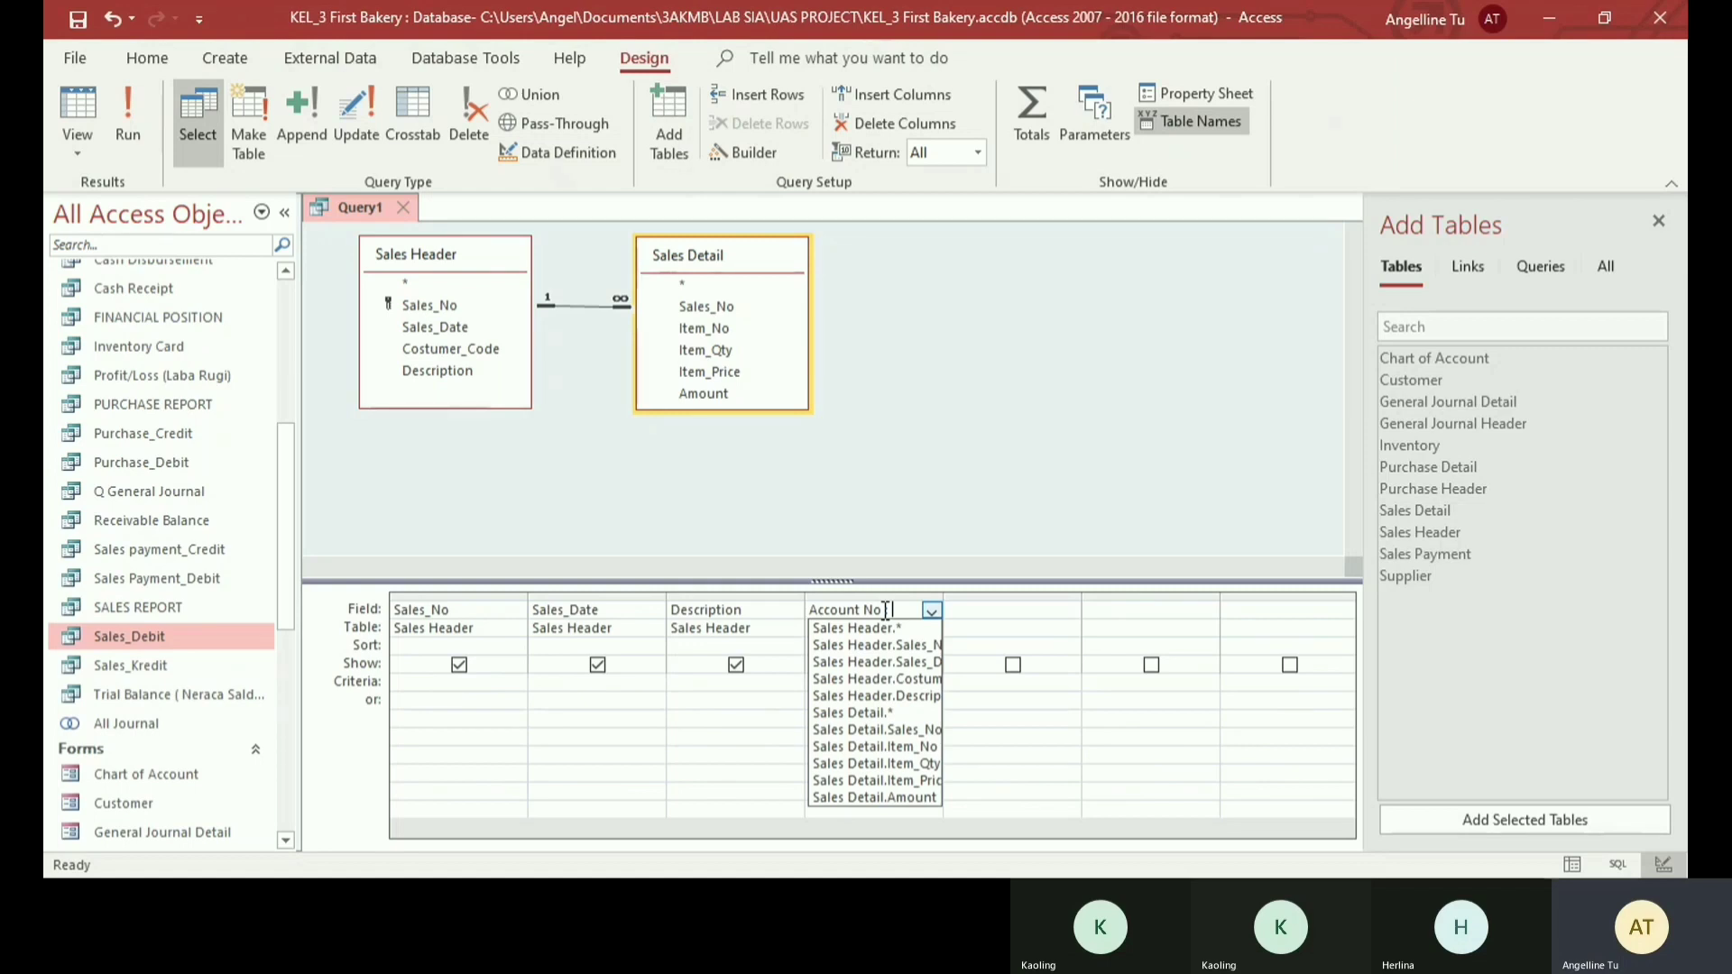
type("13")
key("Return")
left_click(1031, 117)
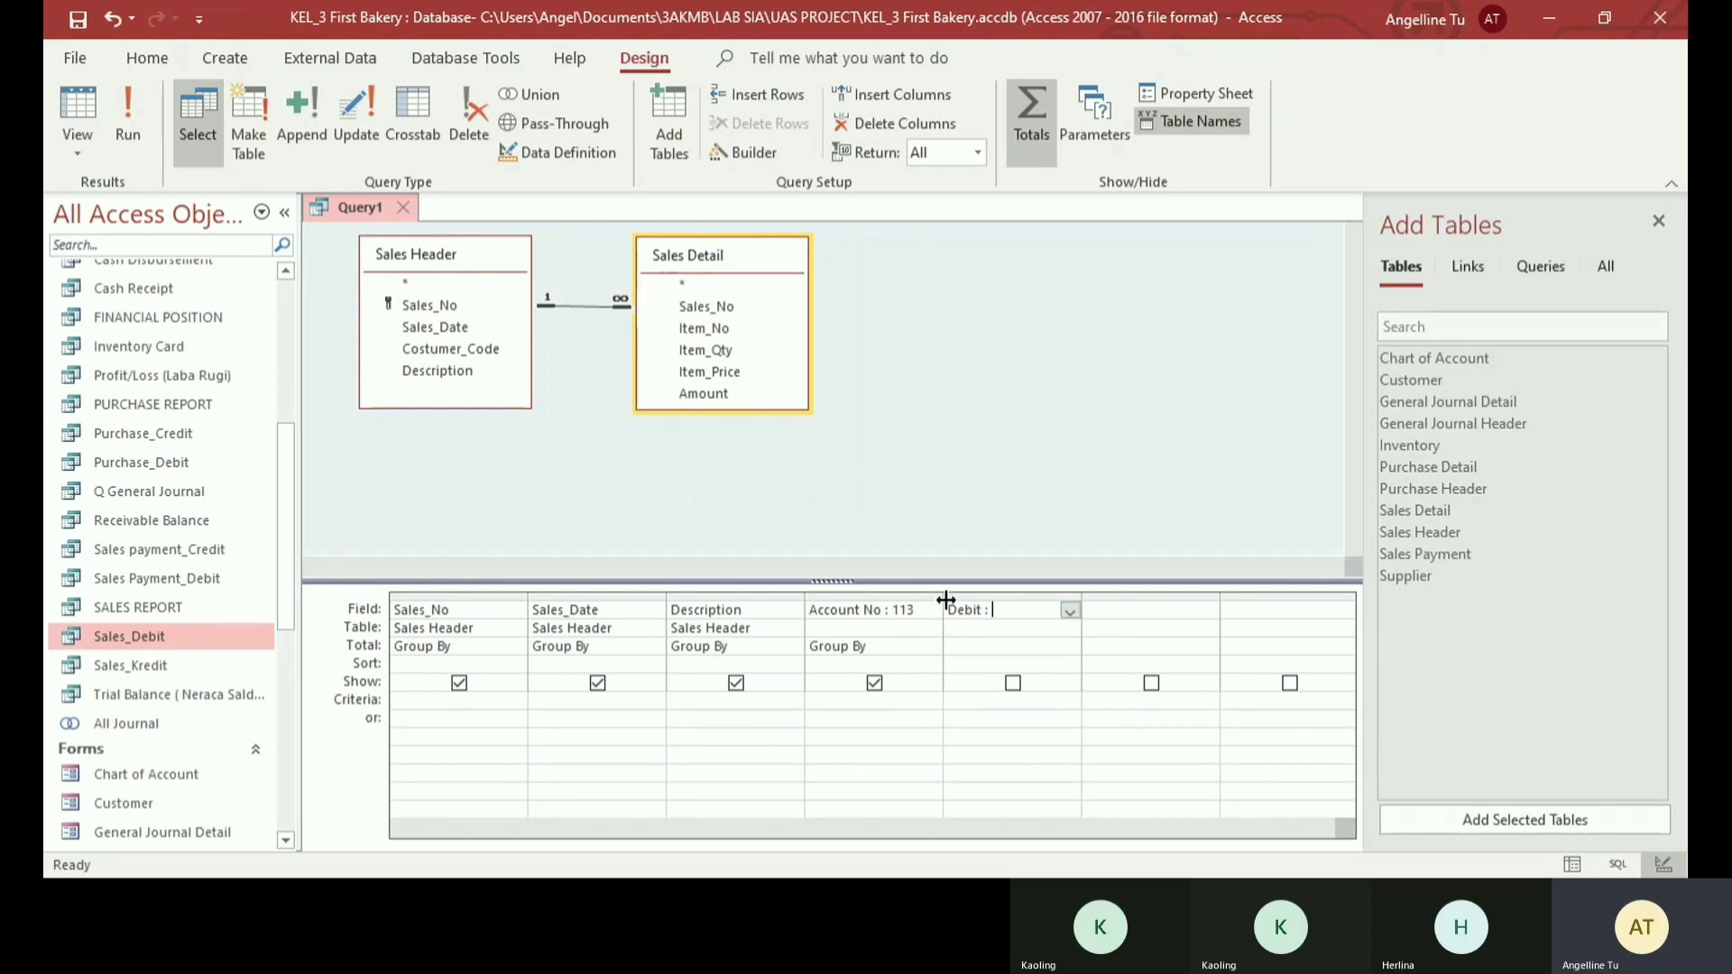
- Start the Debit column's expression in the Expression Builder as Debit : Sum([Sales Detail]![Item_Qty]
right_click(1018, 613)
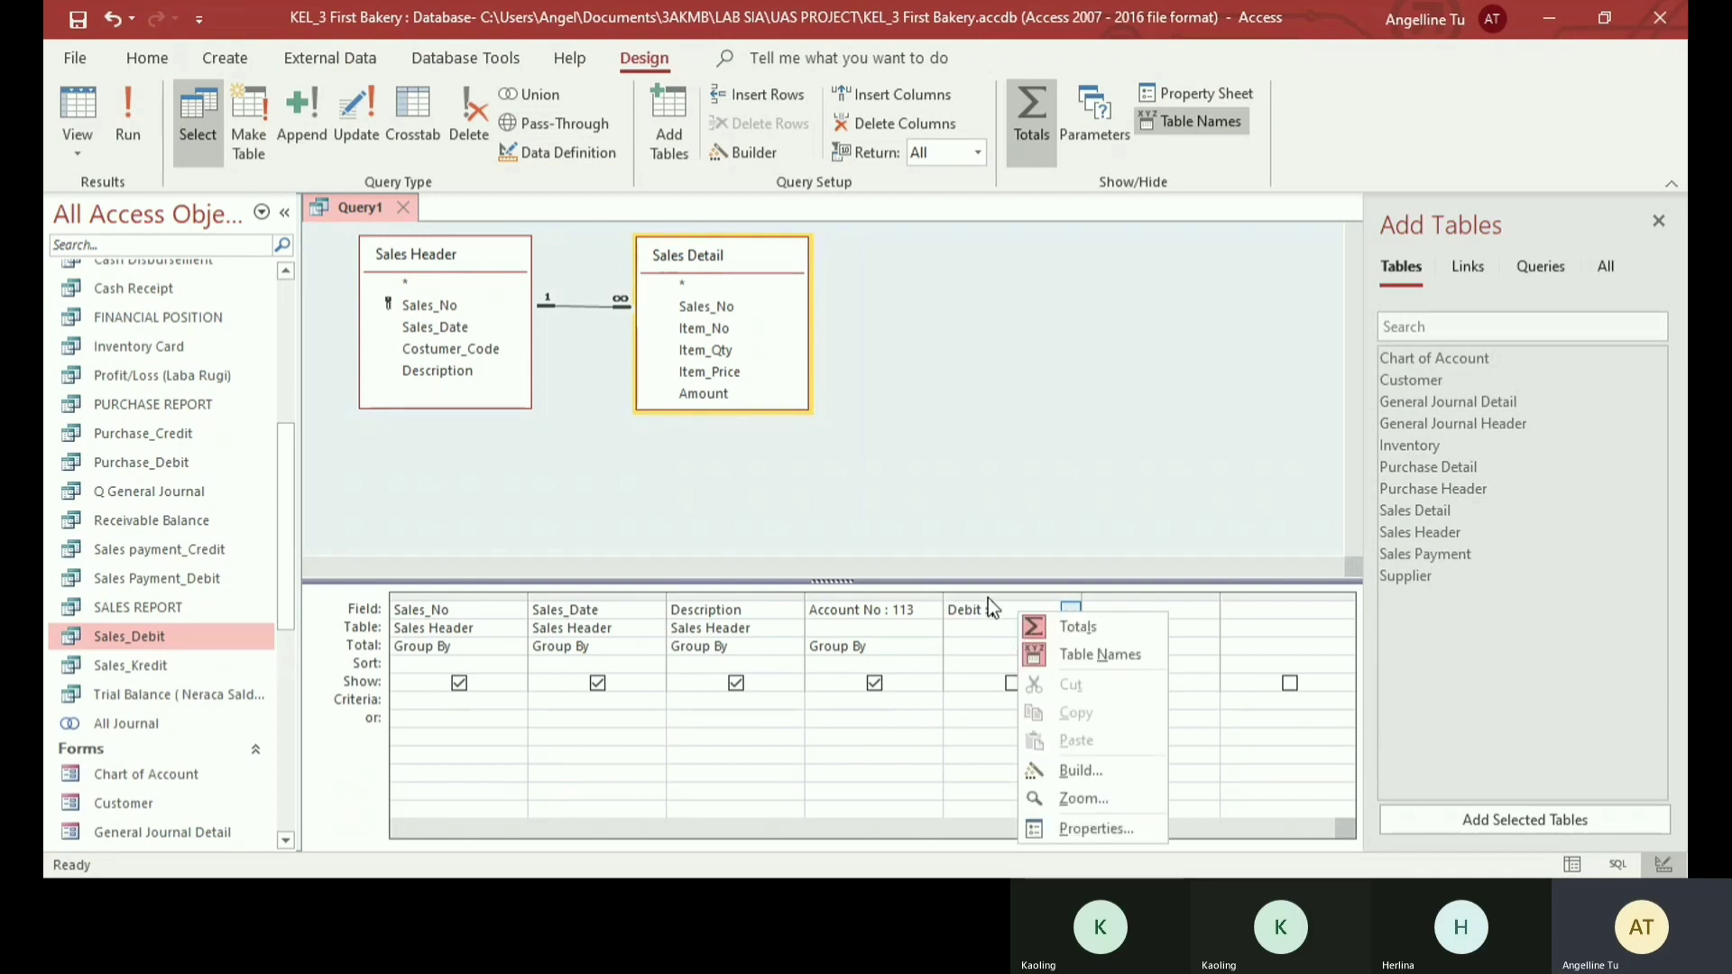
left_click(1072, 769)
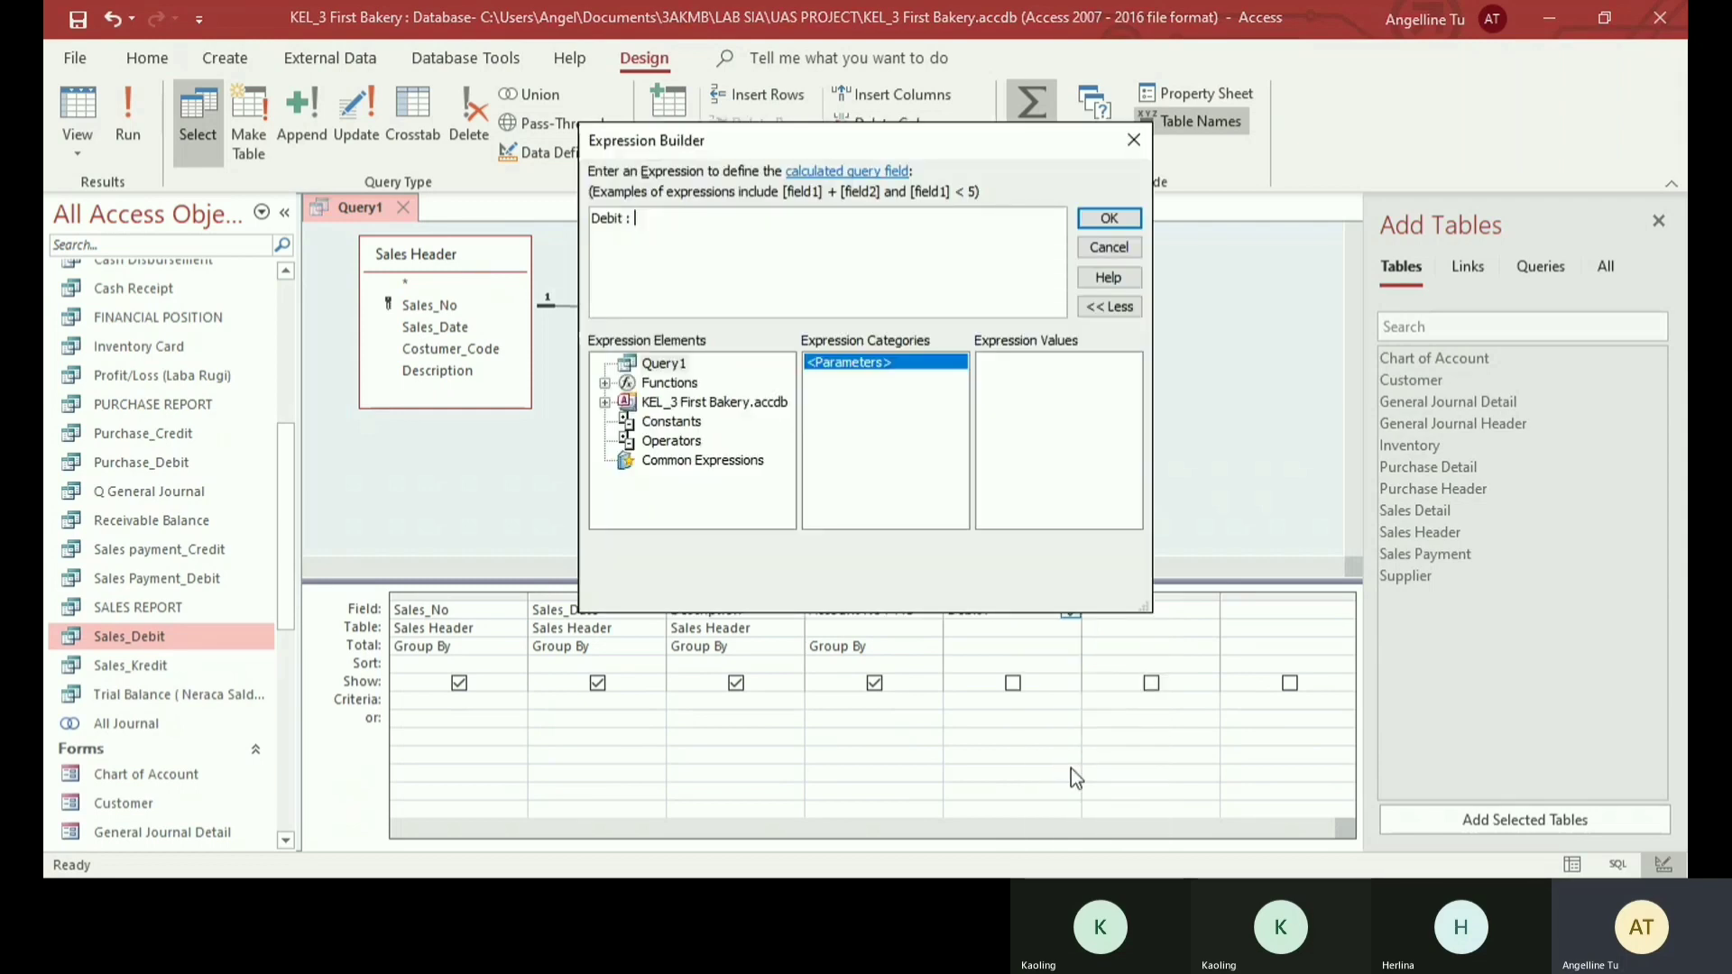
type("S")
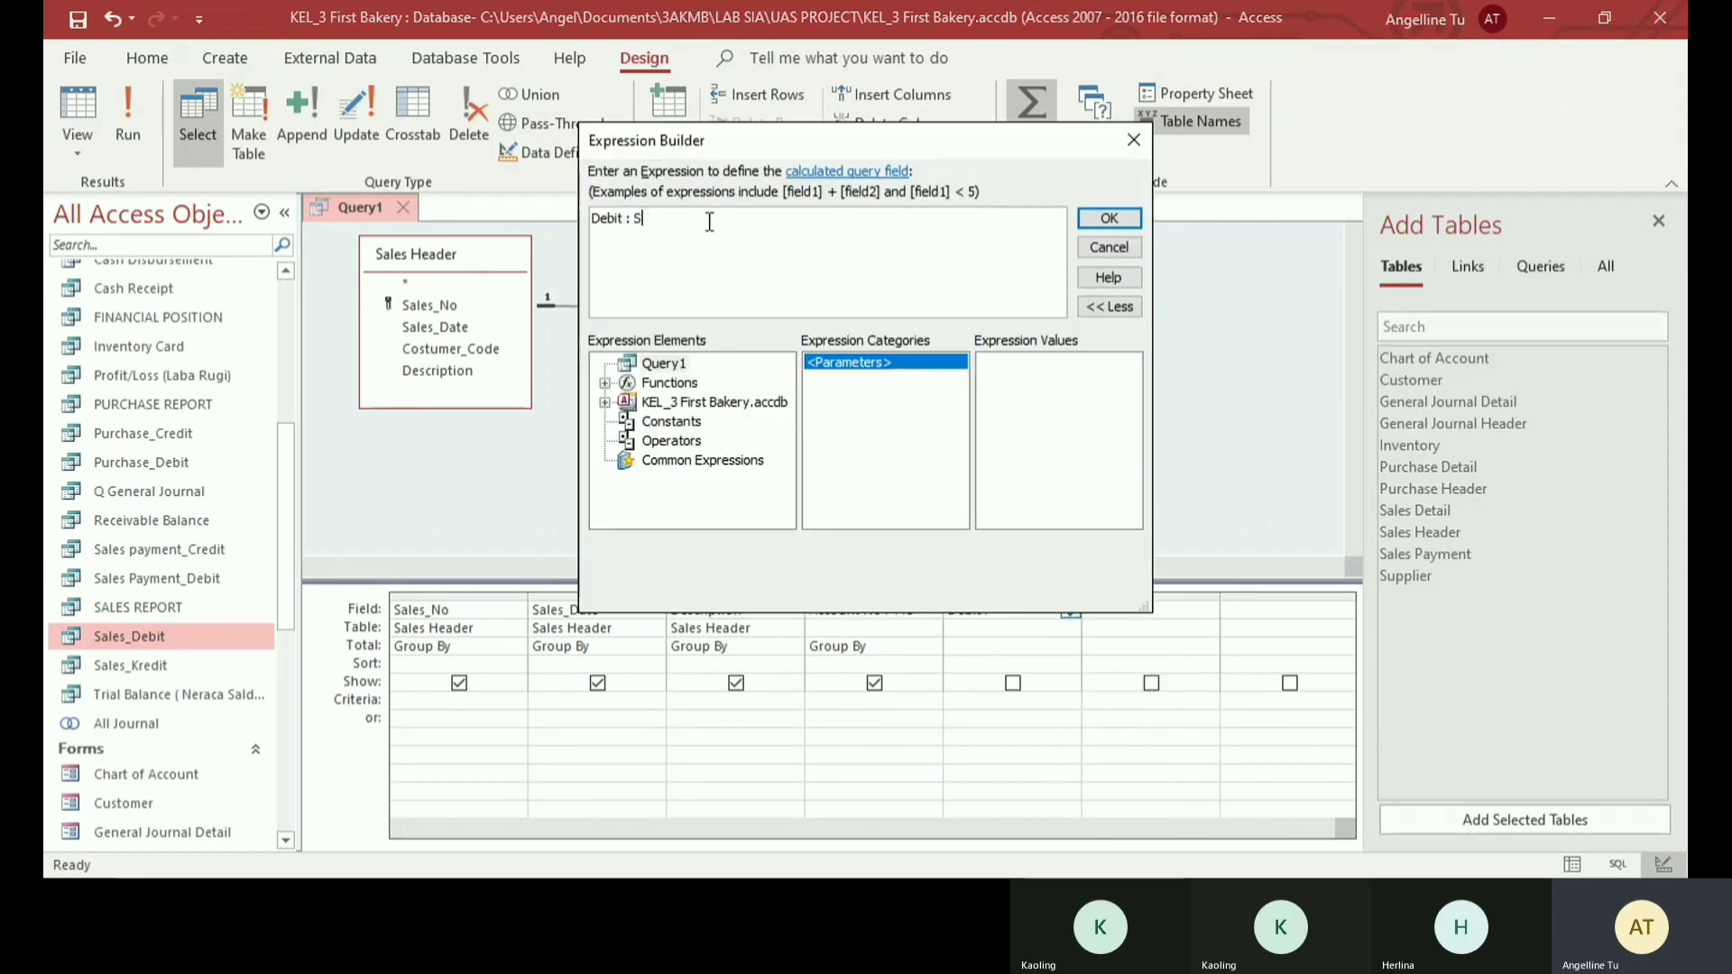
type("um")
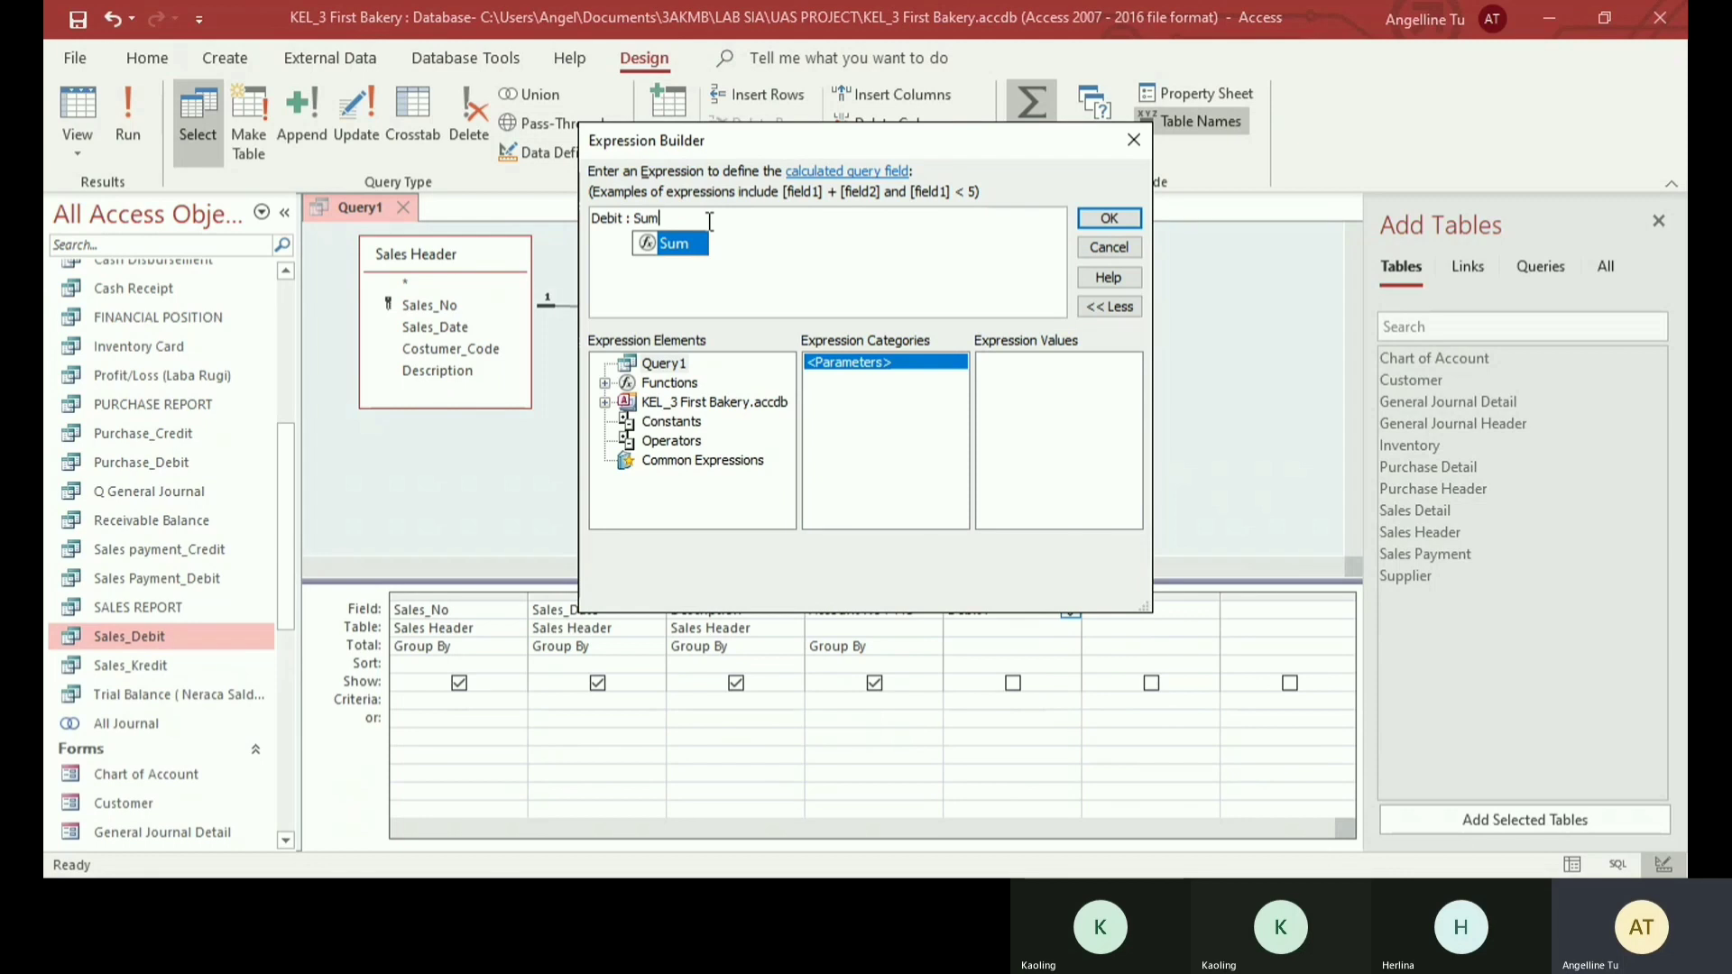
type("(")
type("[")
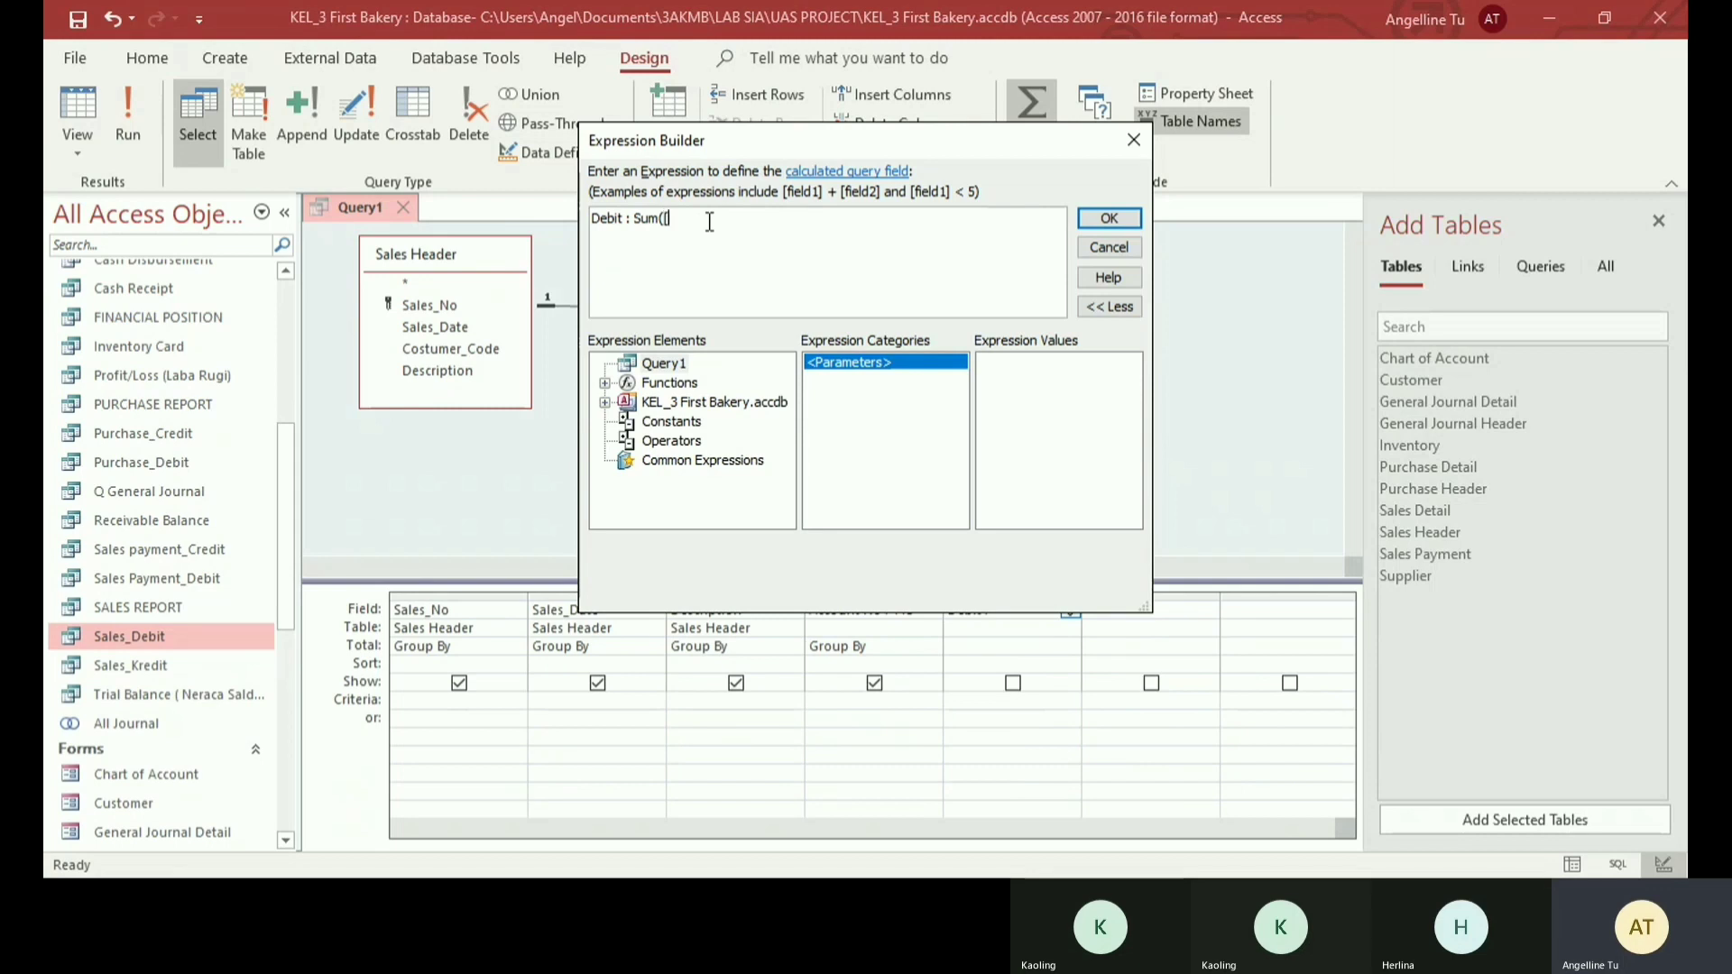
type("sales")
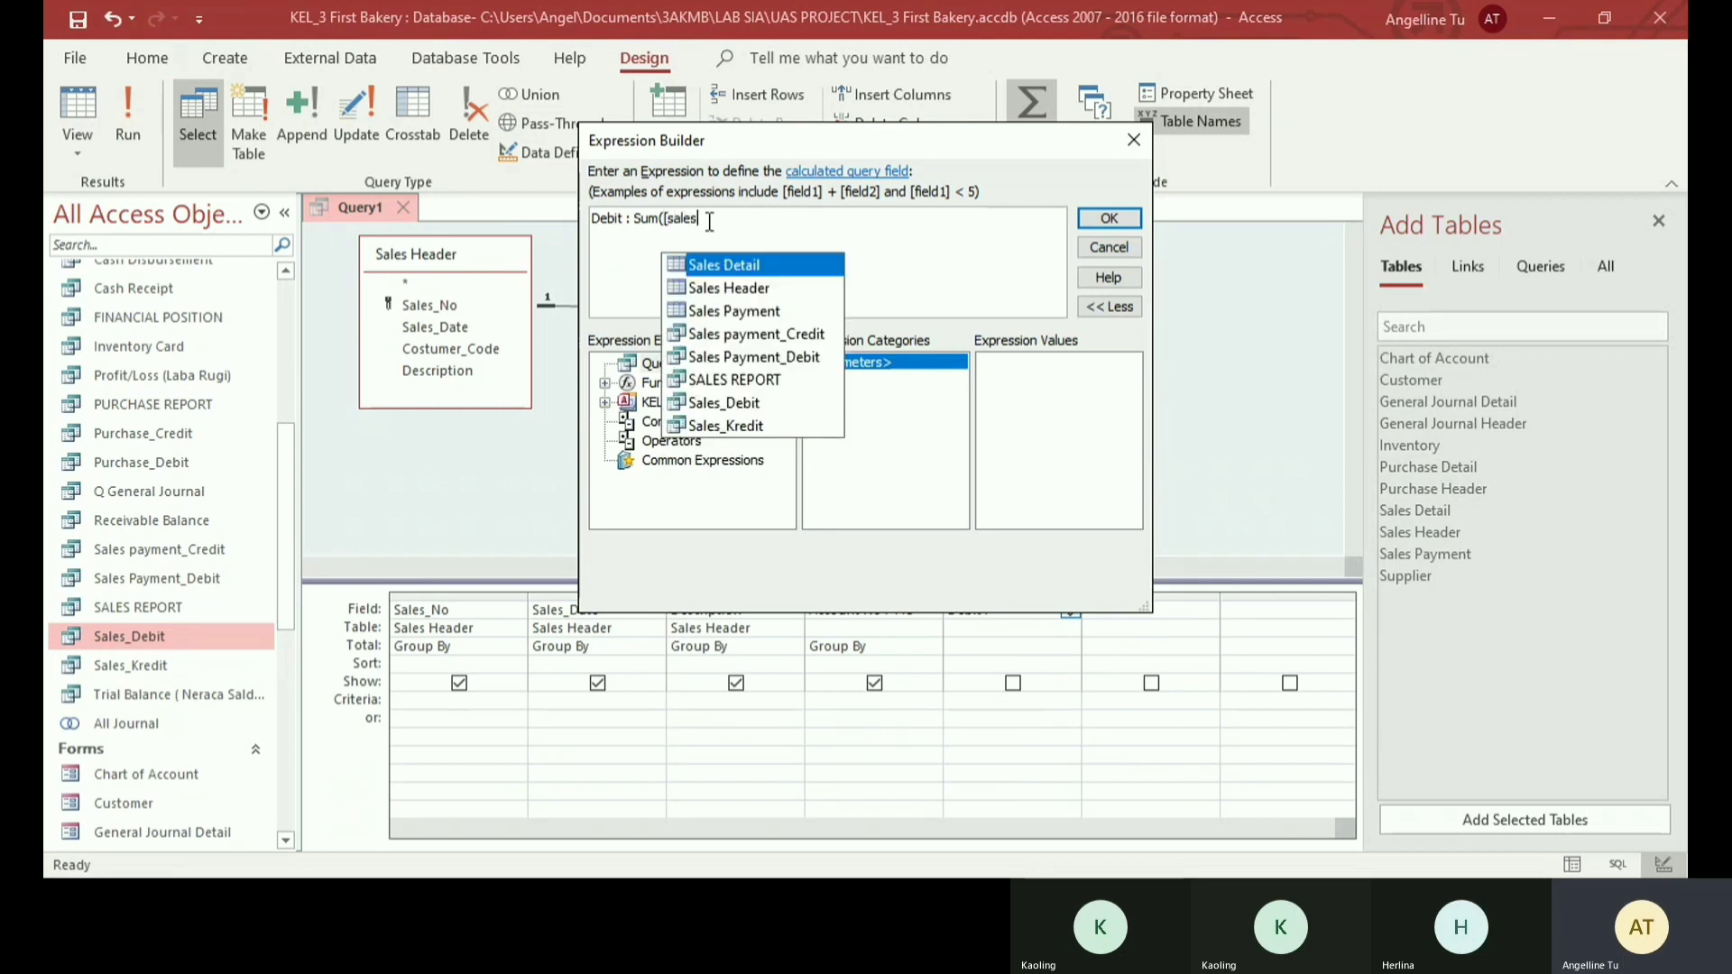
key("Down")
key("Up")
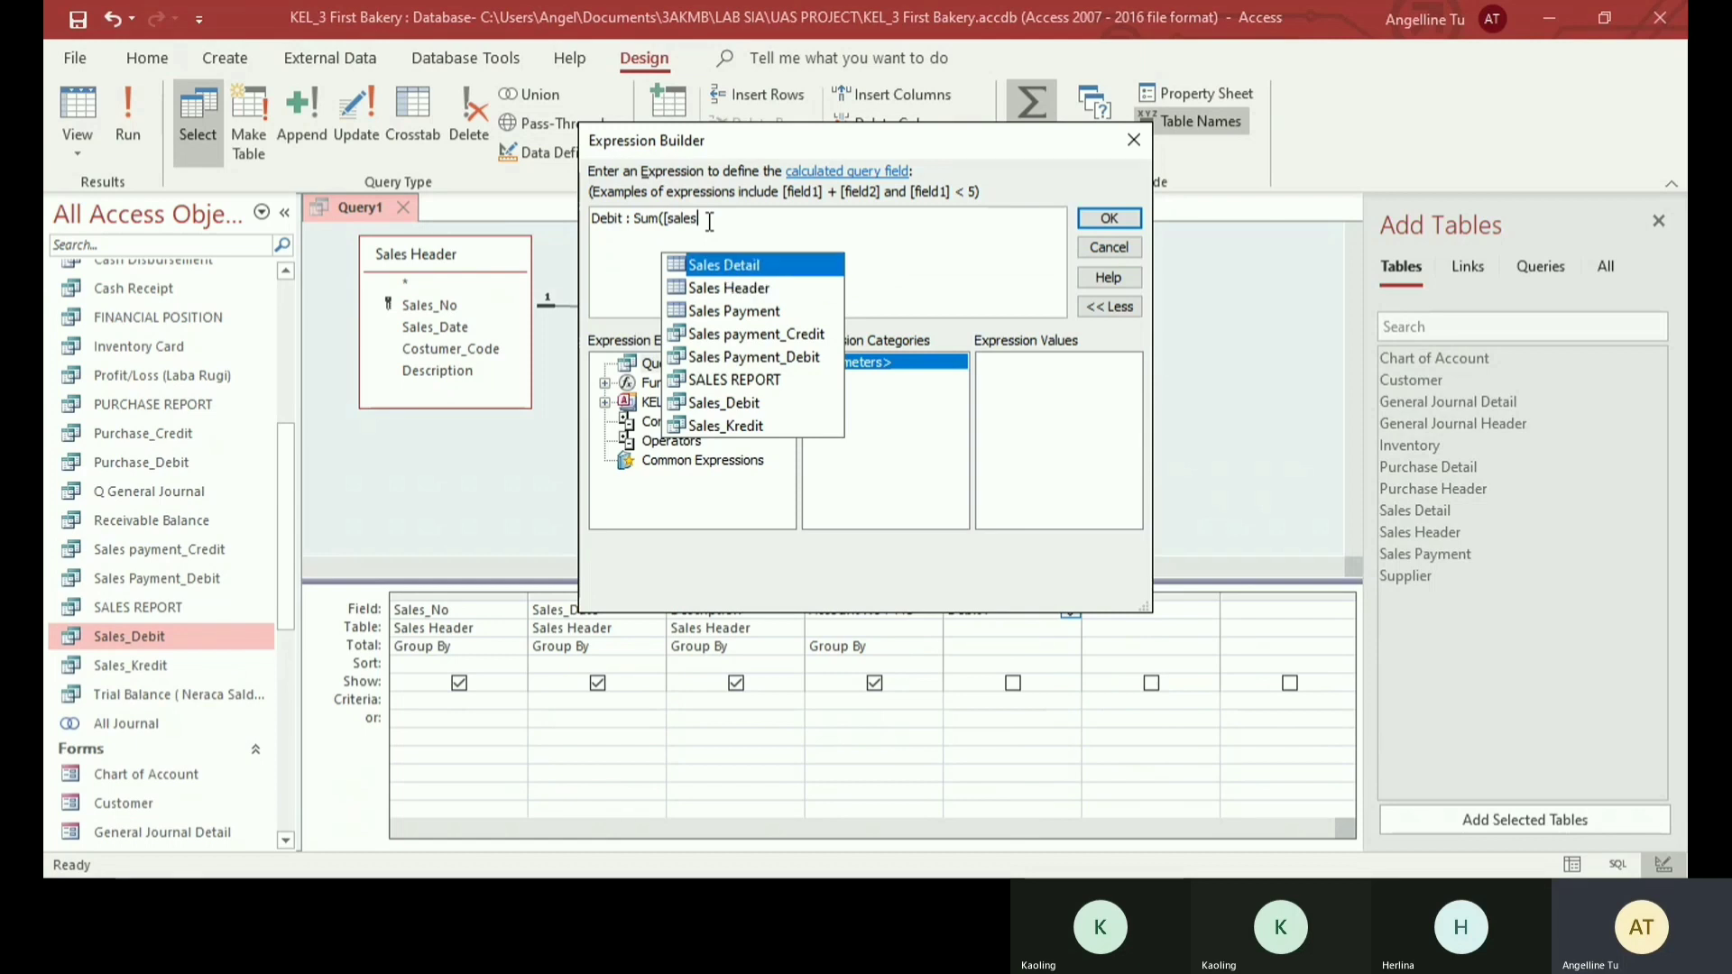
key("Tab")
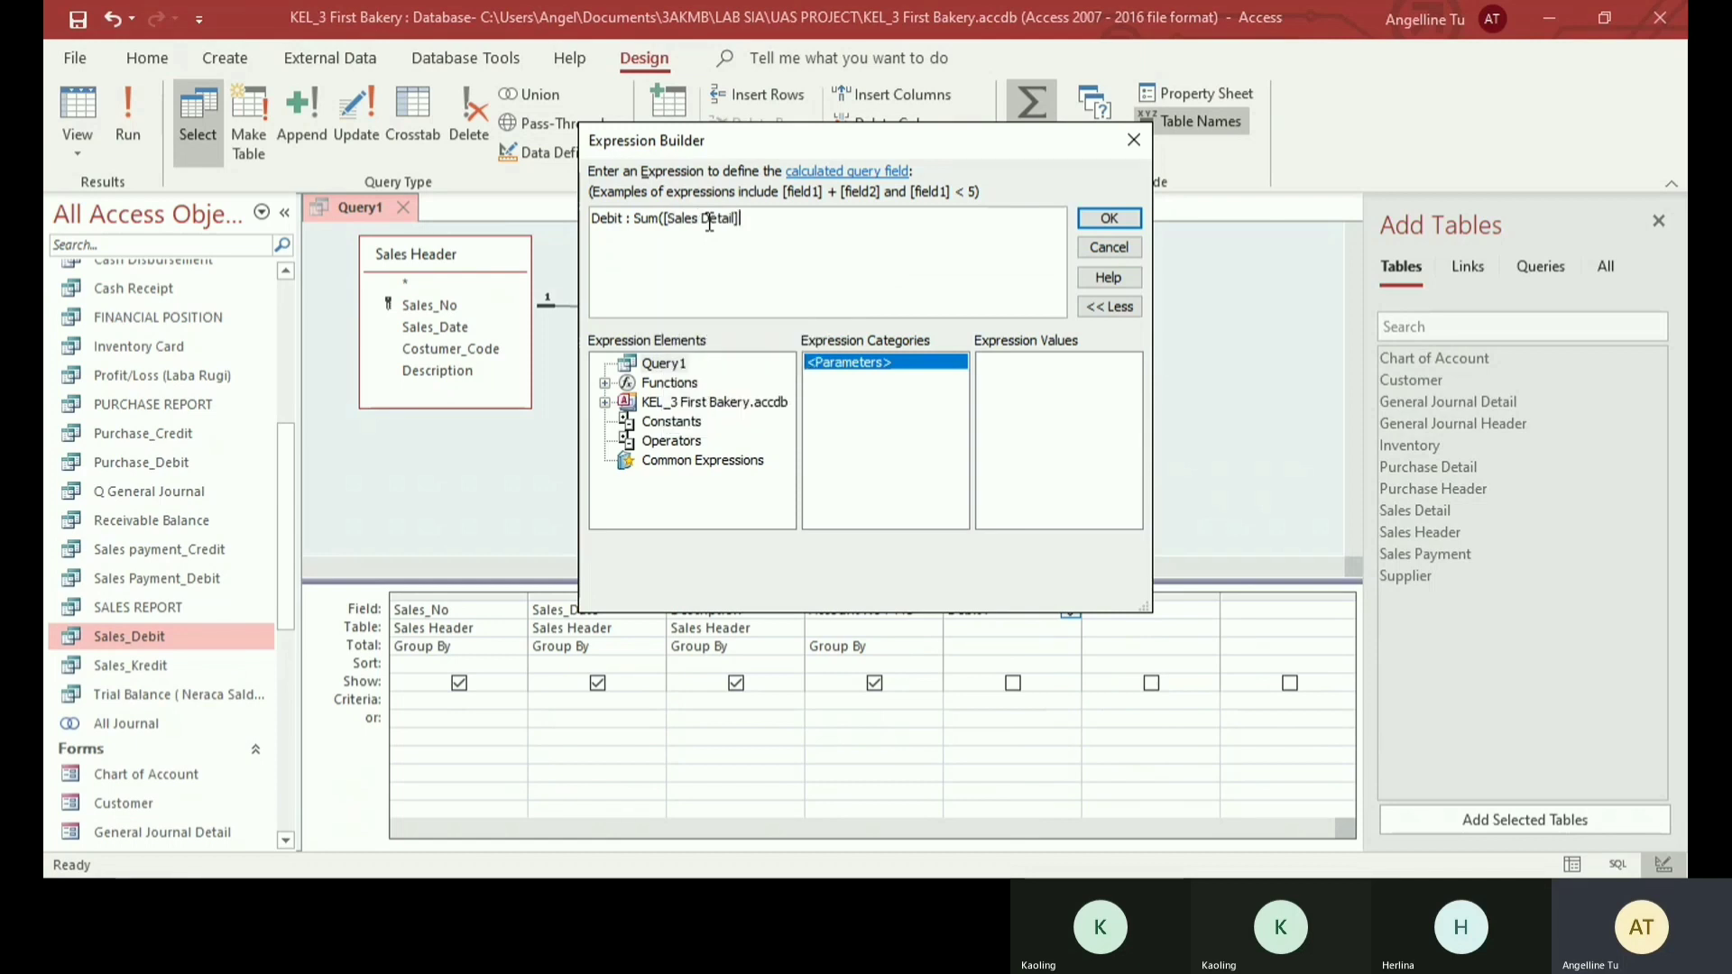
type("![")
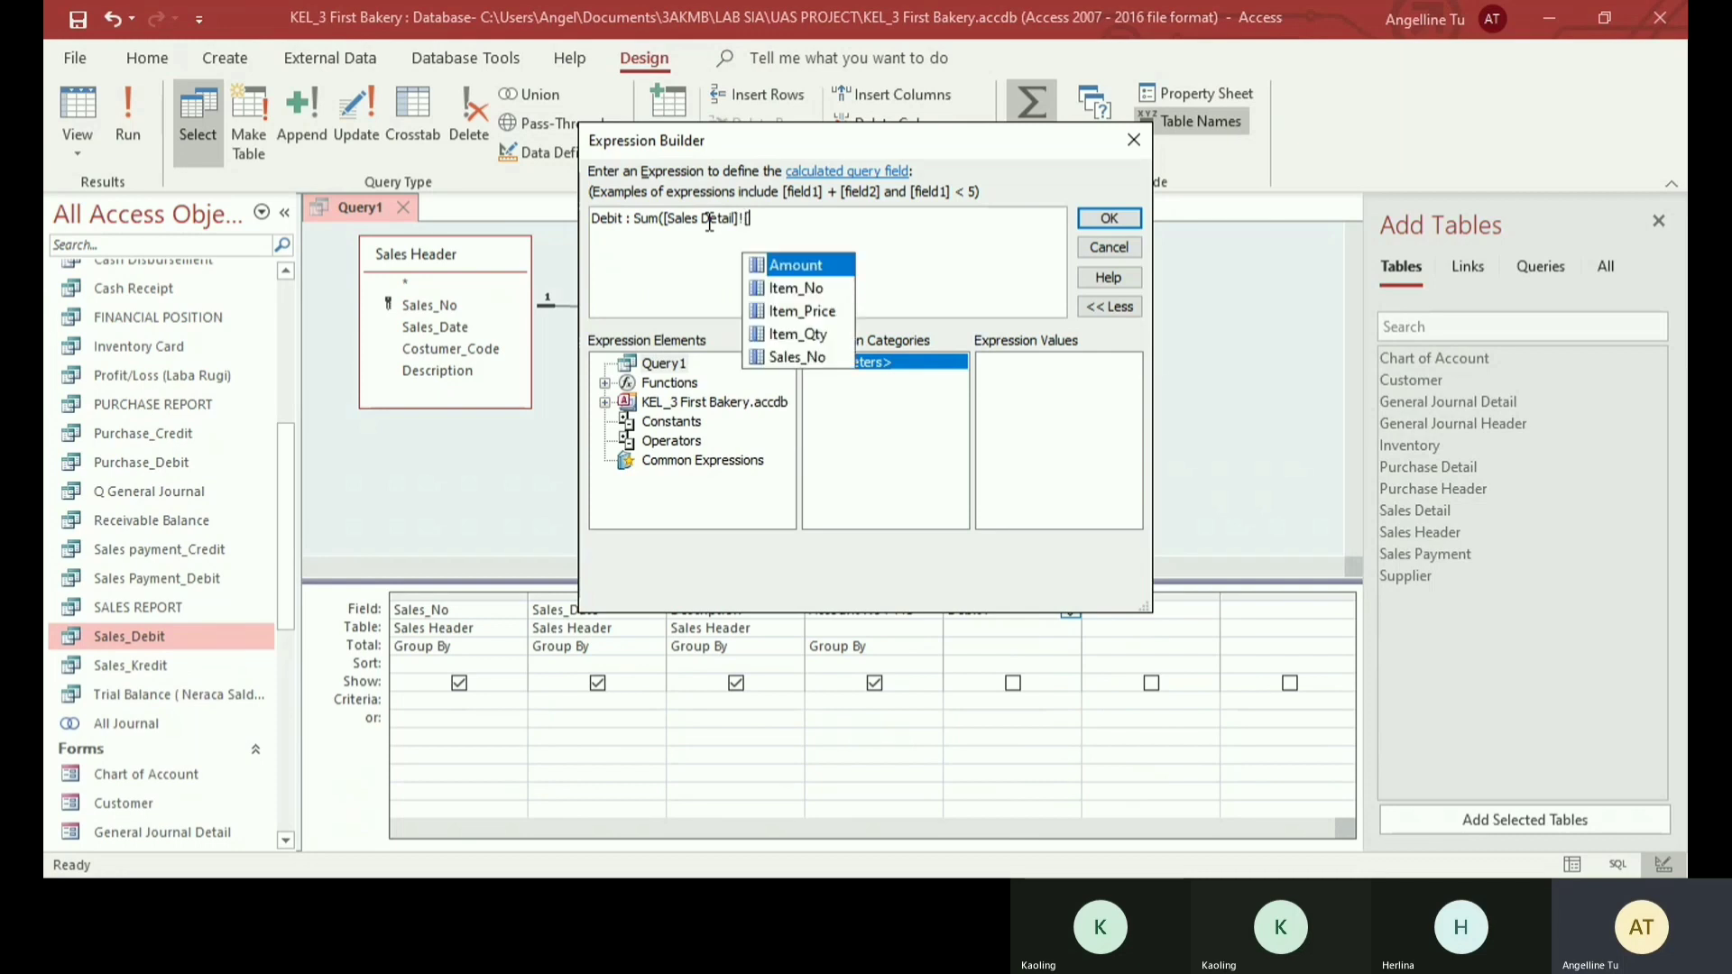
key("Down")
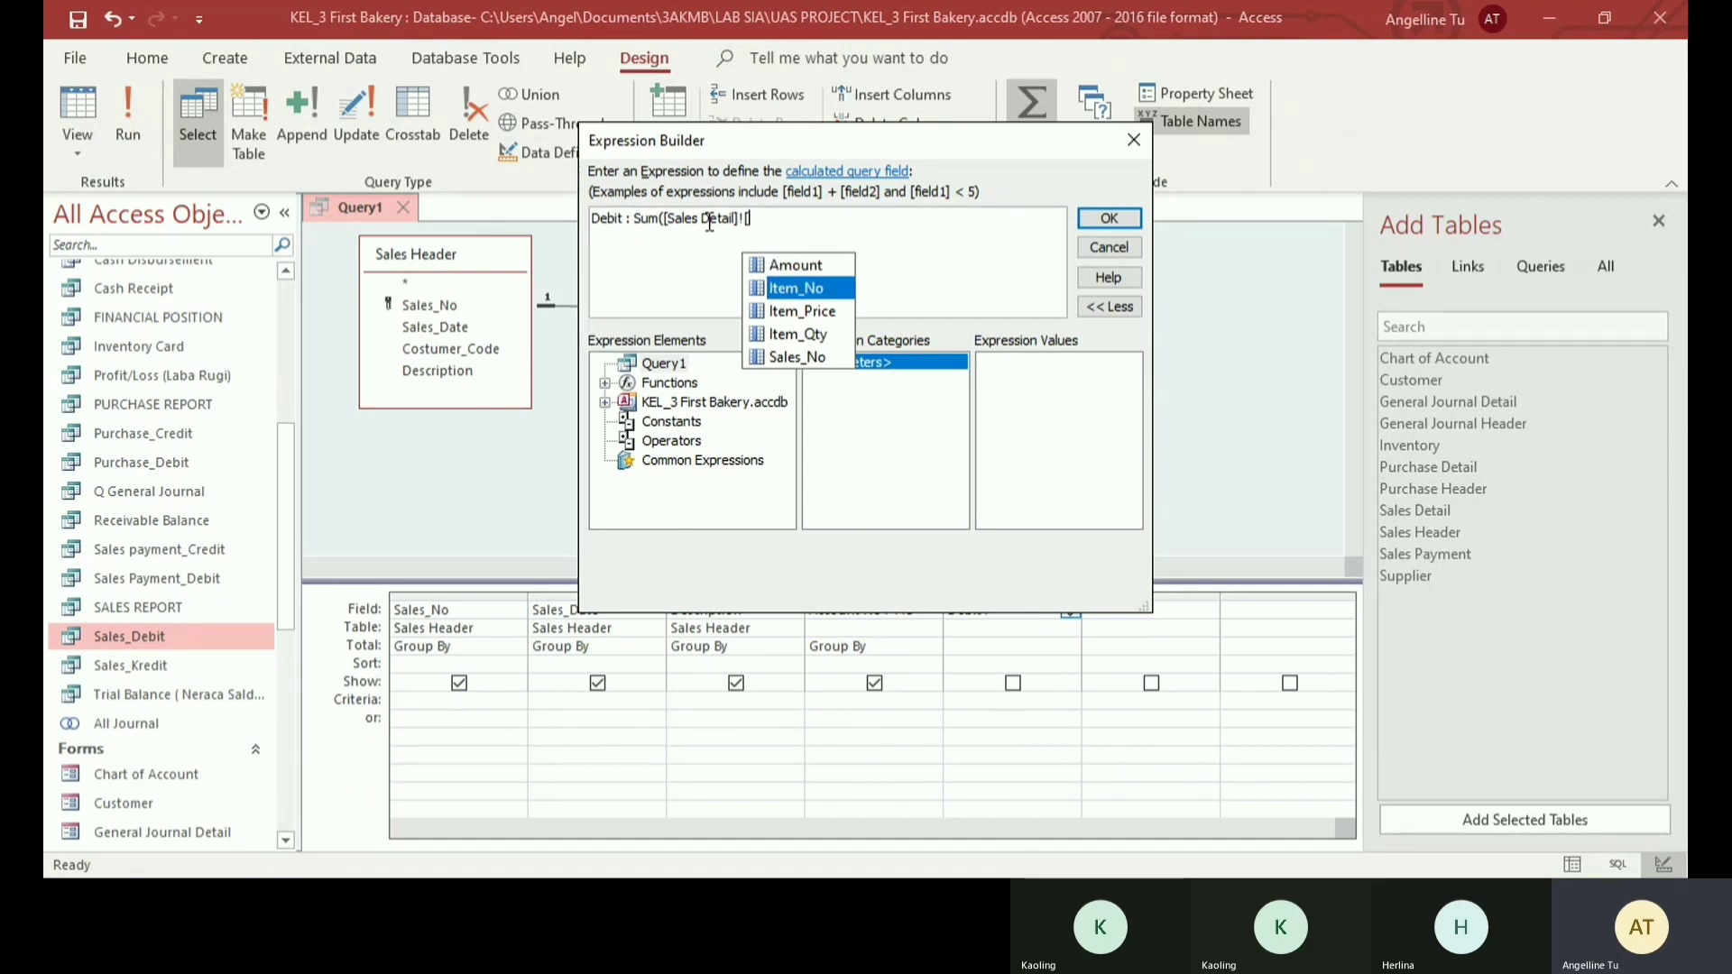
key("Down")
key("Down")
key("Return")
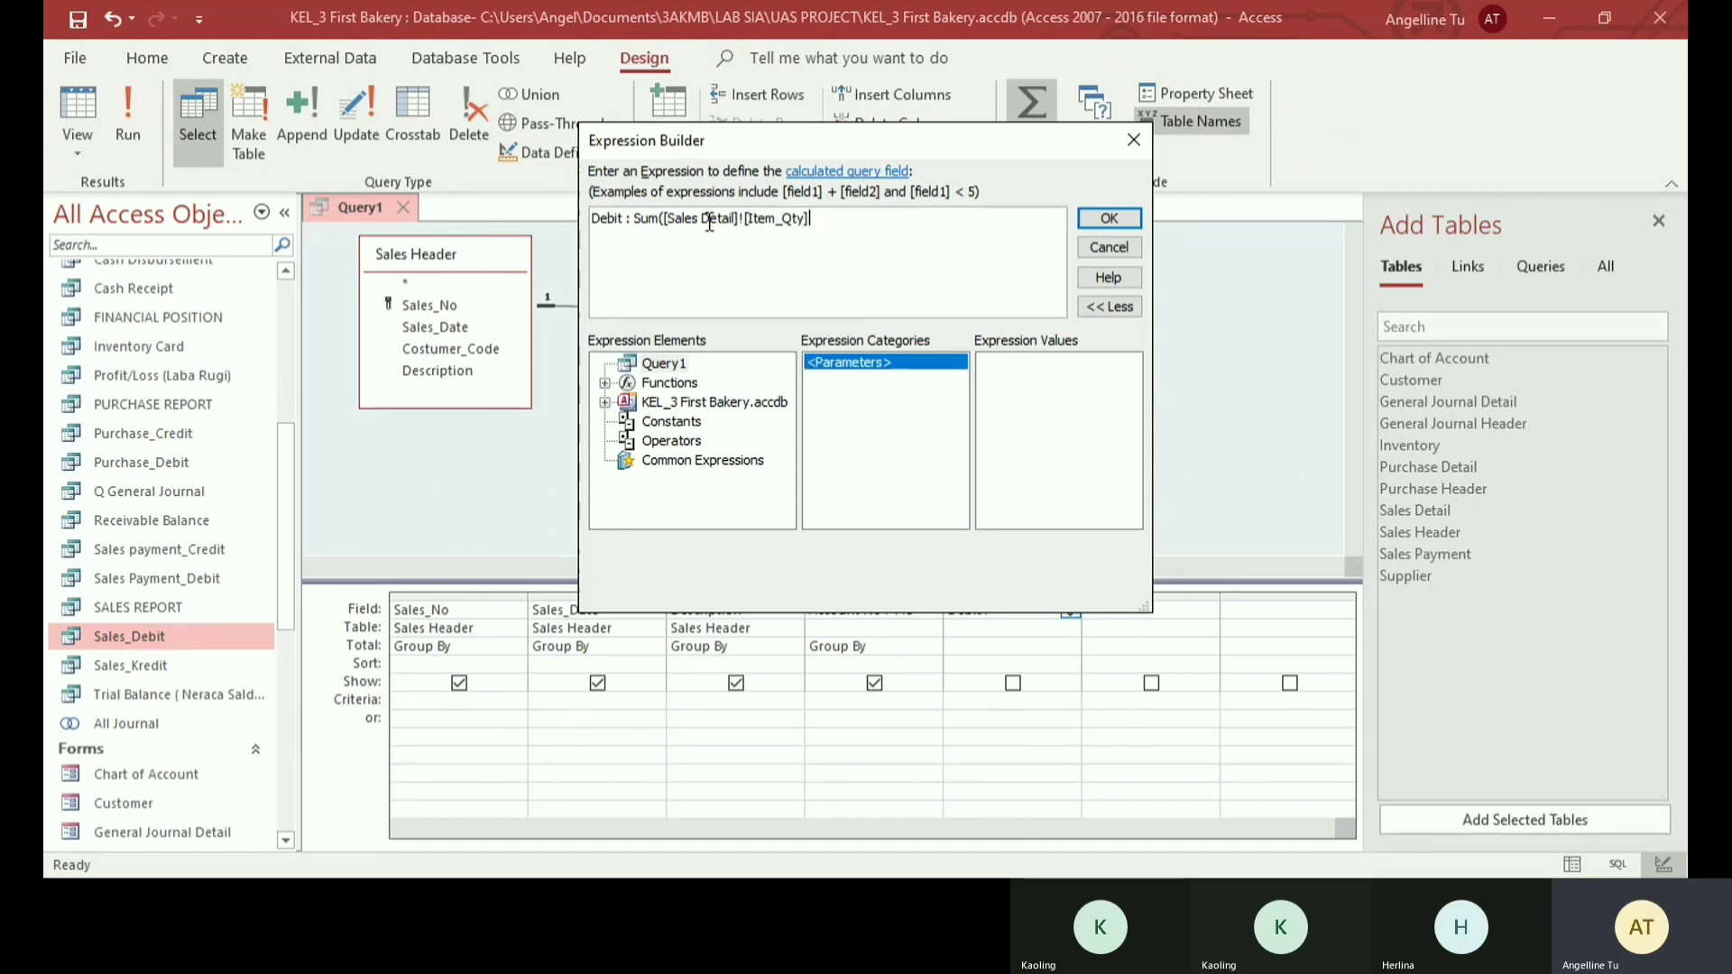
- Complete the Debit expression with *[Item_price]) and set the column's Total to Expression
type("*[Item")
type("_price")
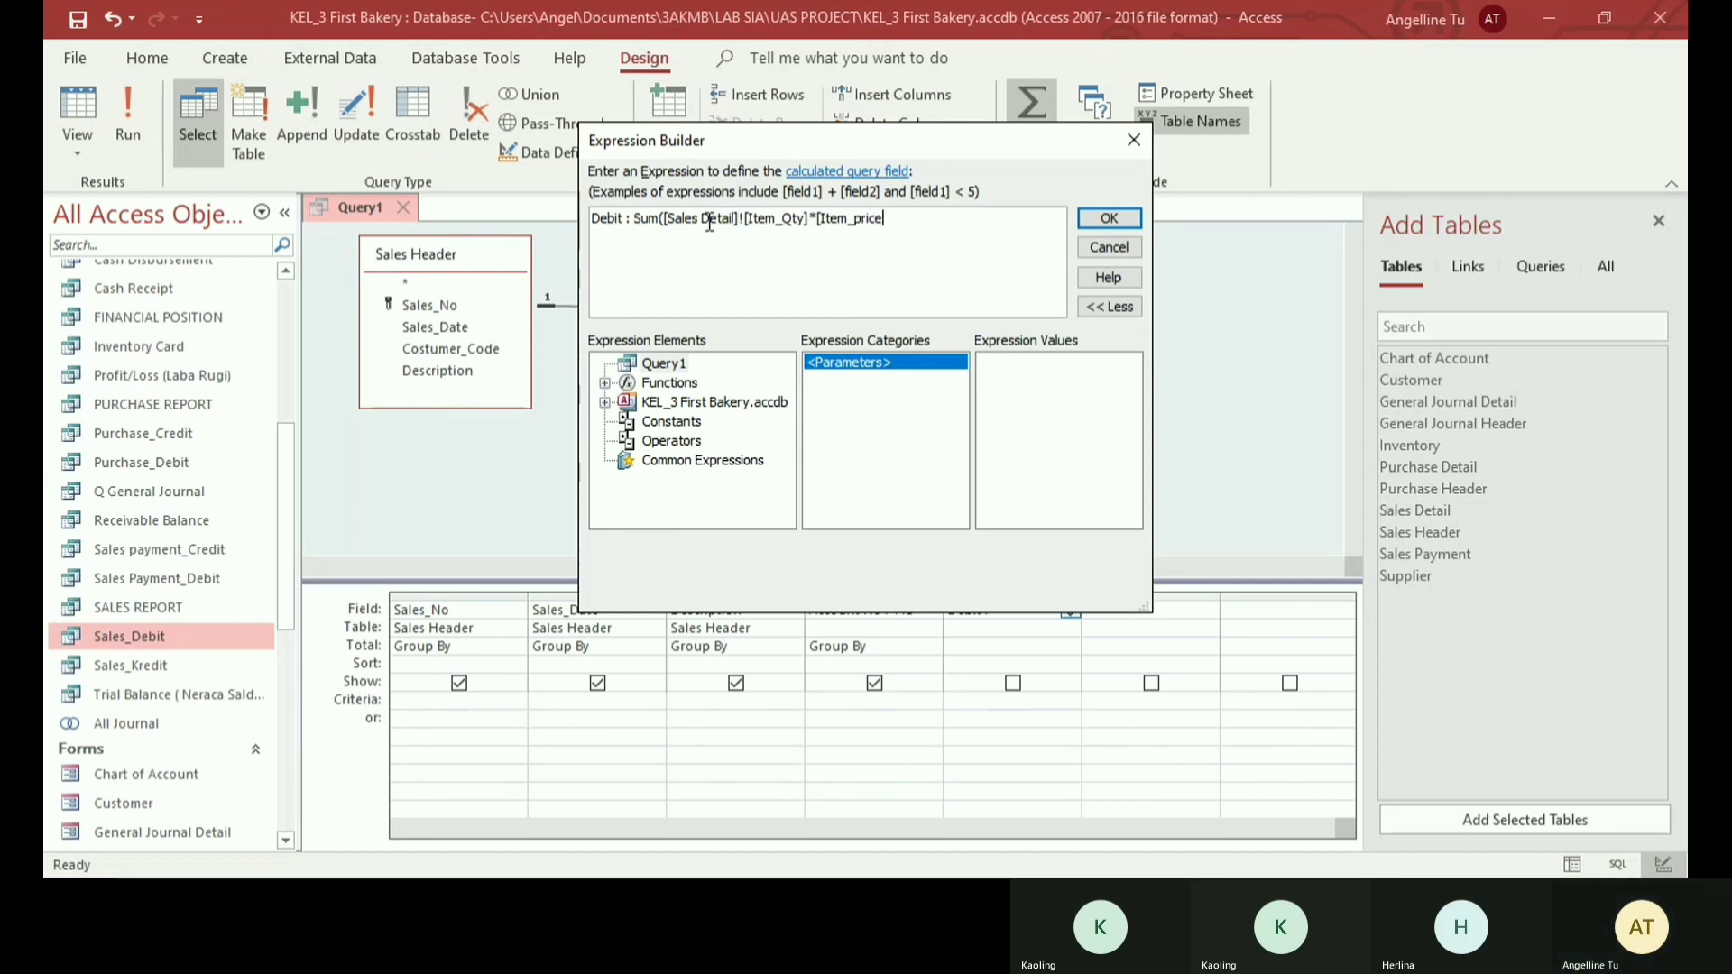
type("])")
left_click(1109, 218)
left_click(1067, 646)
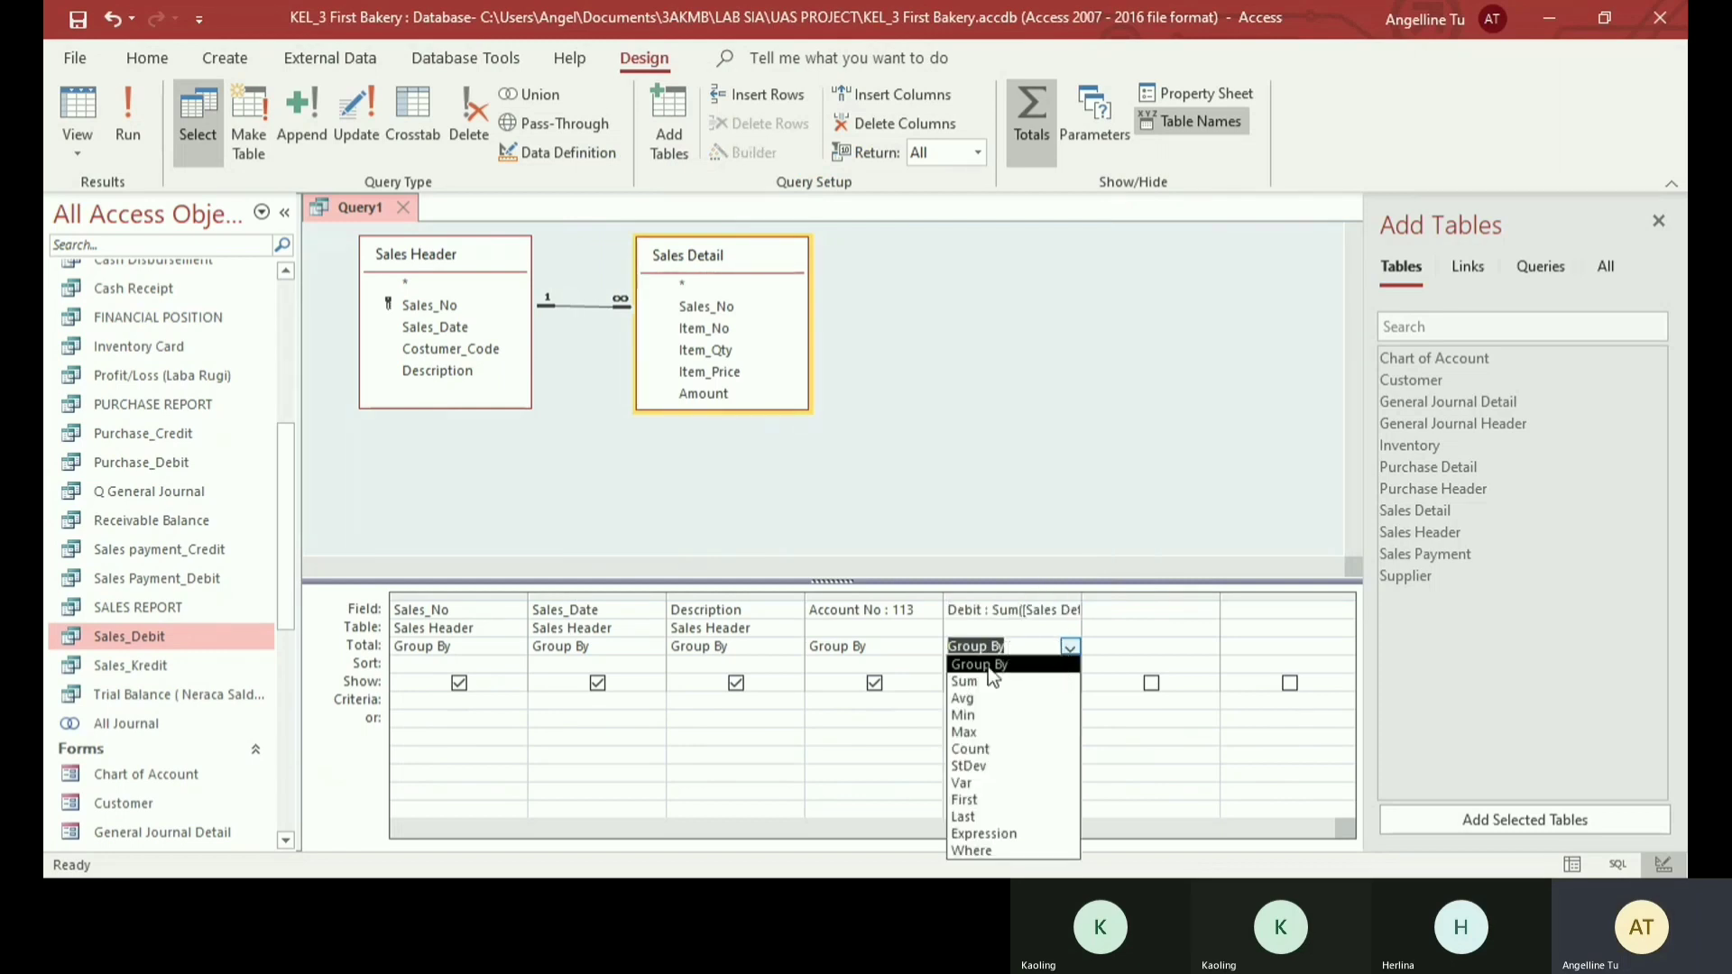
left_click(983, 833)
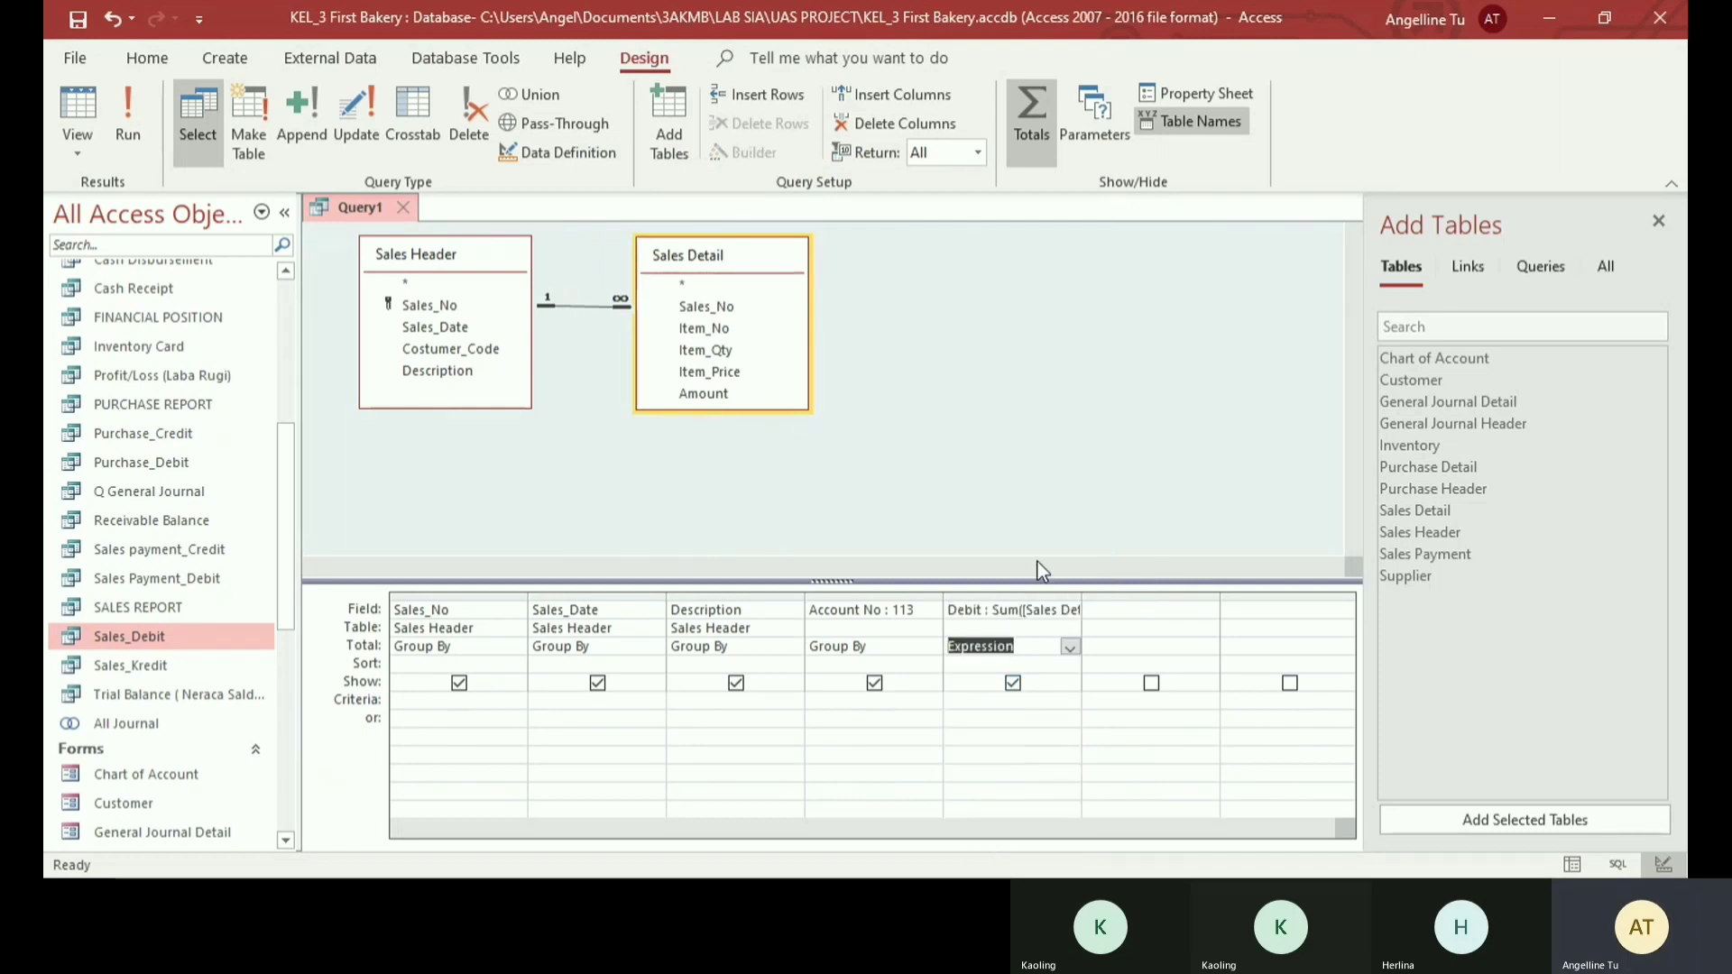
- Enter Credit: 0 as the sixth query column and set its Total to Expression
left_click(1143, 607)
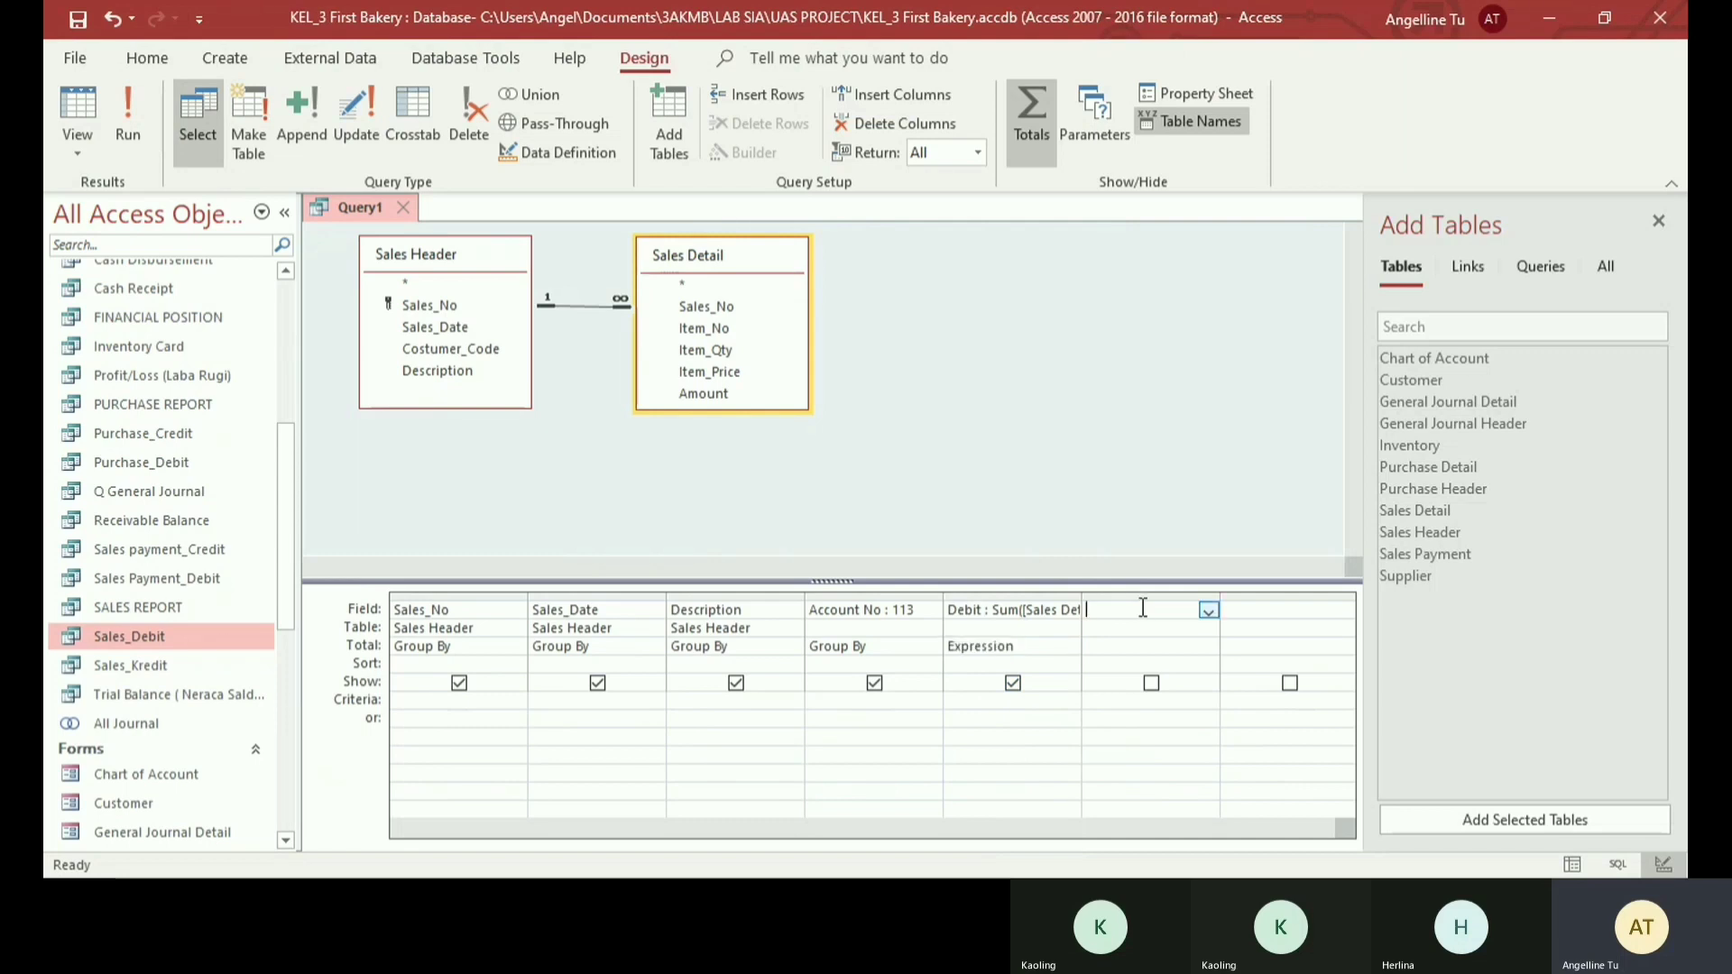
type("Credit: 0")
left_click(1146, 646)
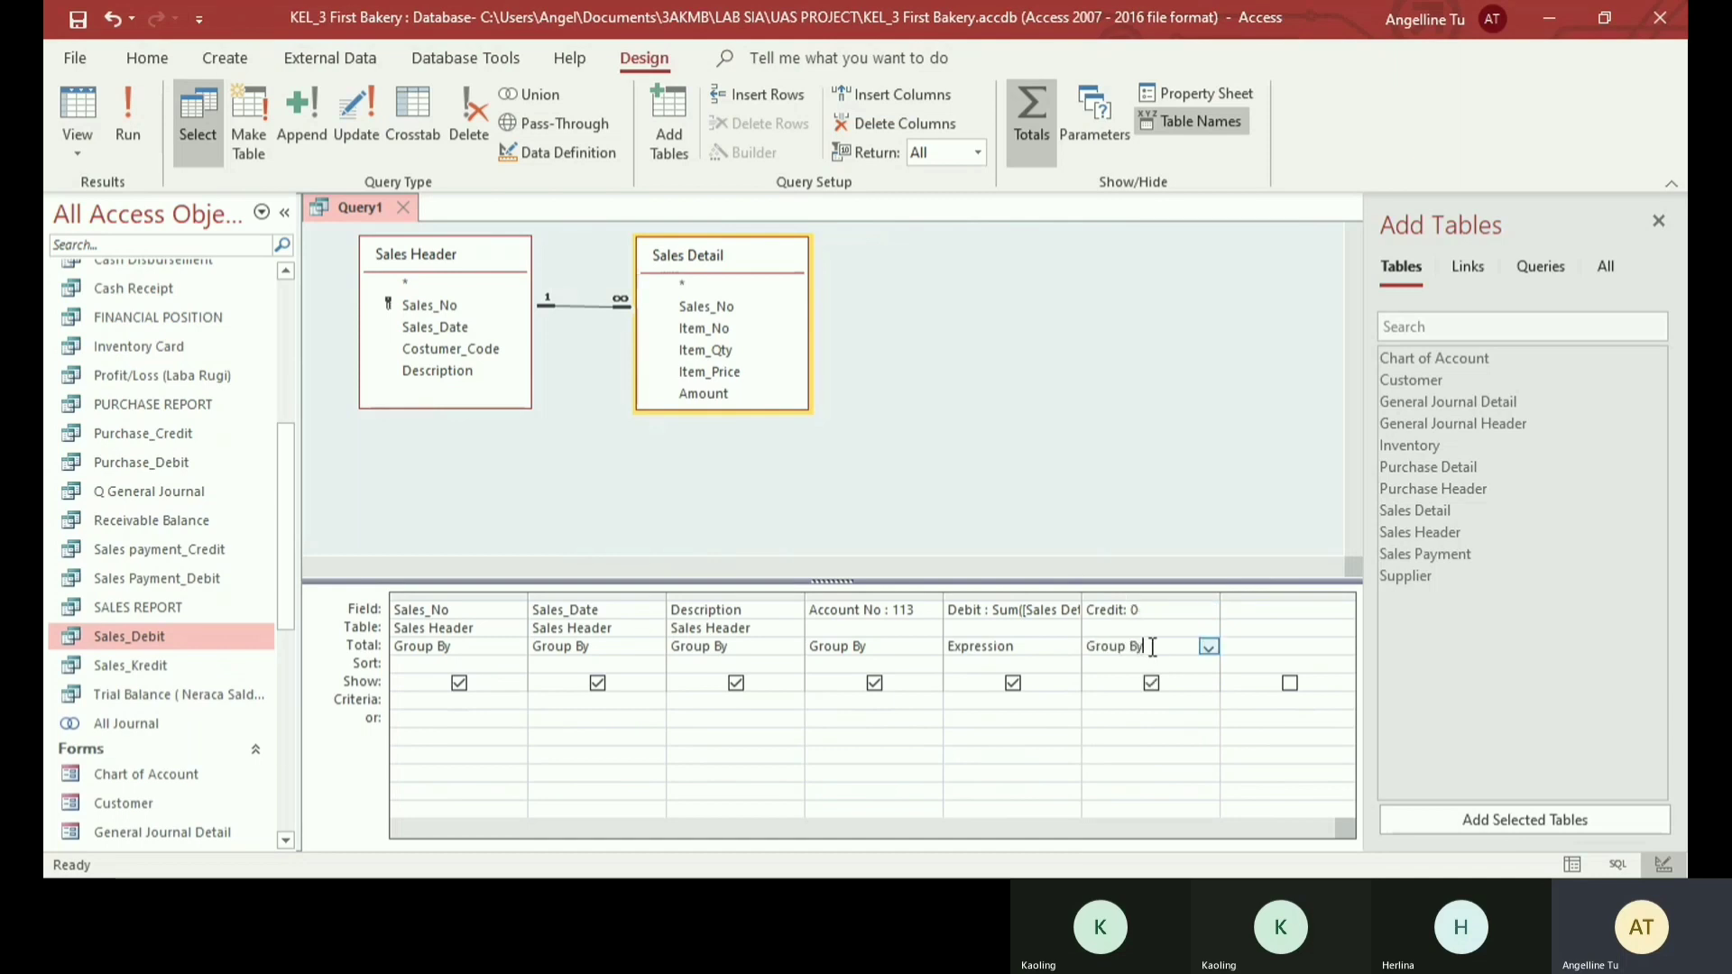
left_click(1209, 646)
left_click(1122, 833)
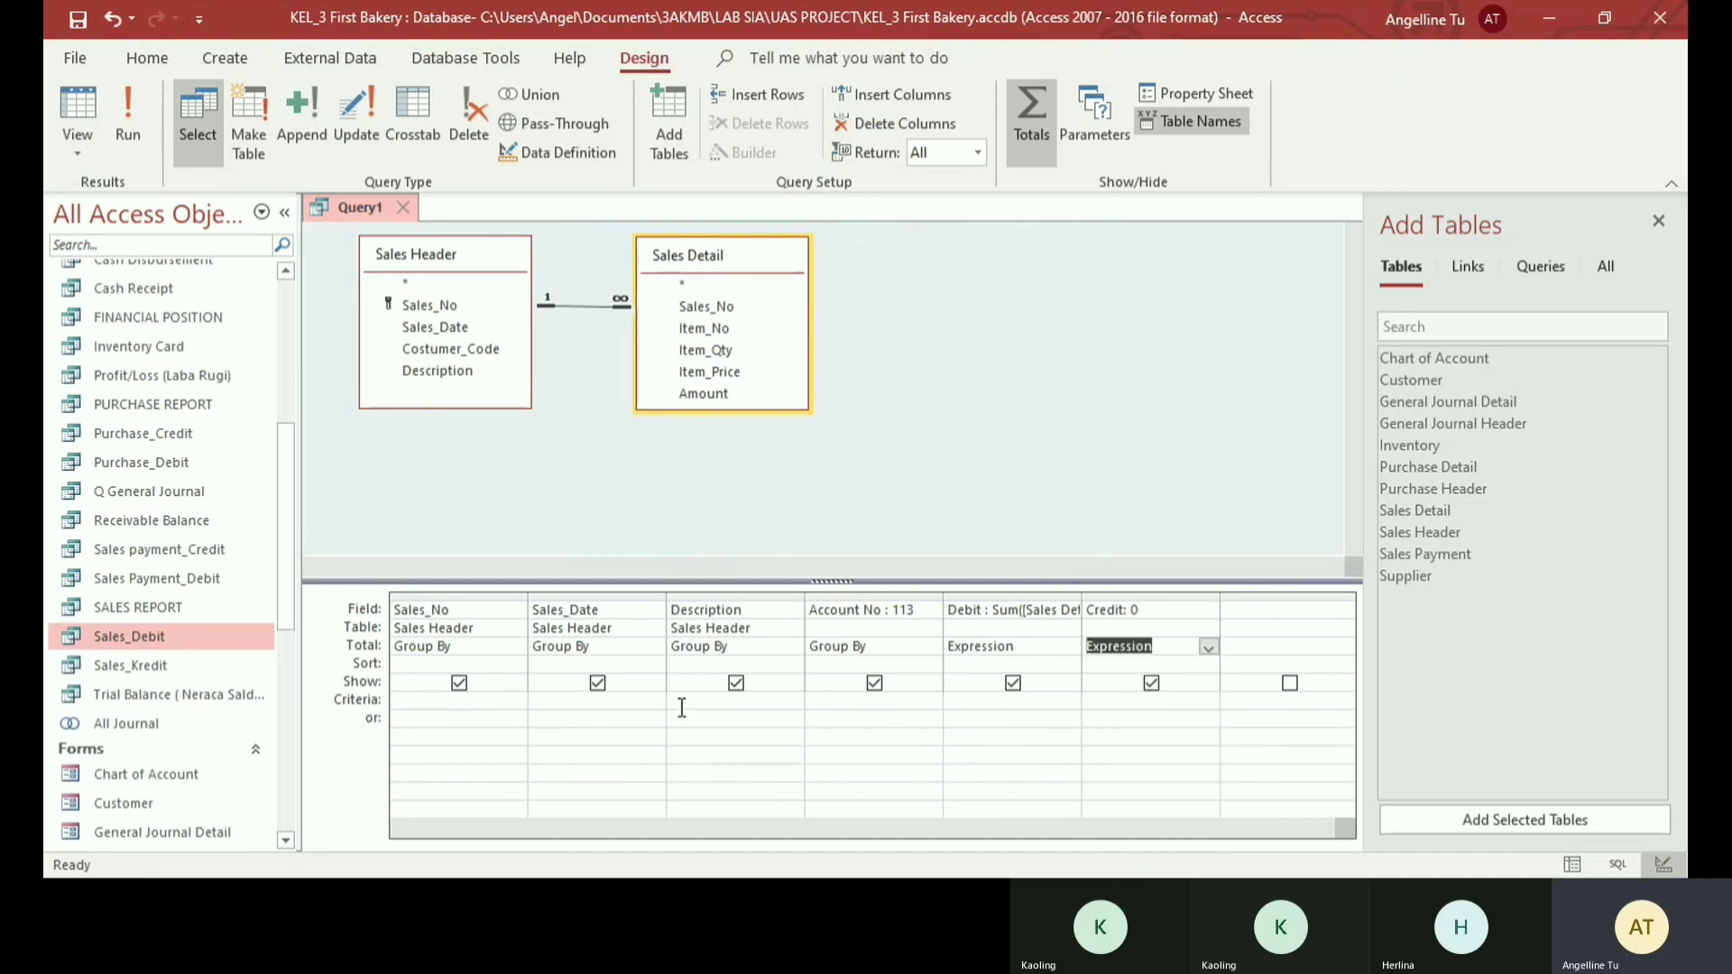
- Run the query and save it as Sales_(Debit)
left_click(125, 117)
key("ctrl+s")
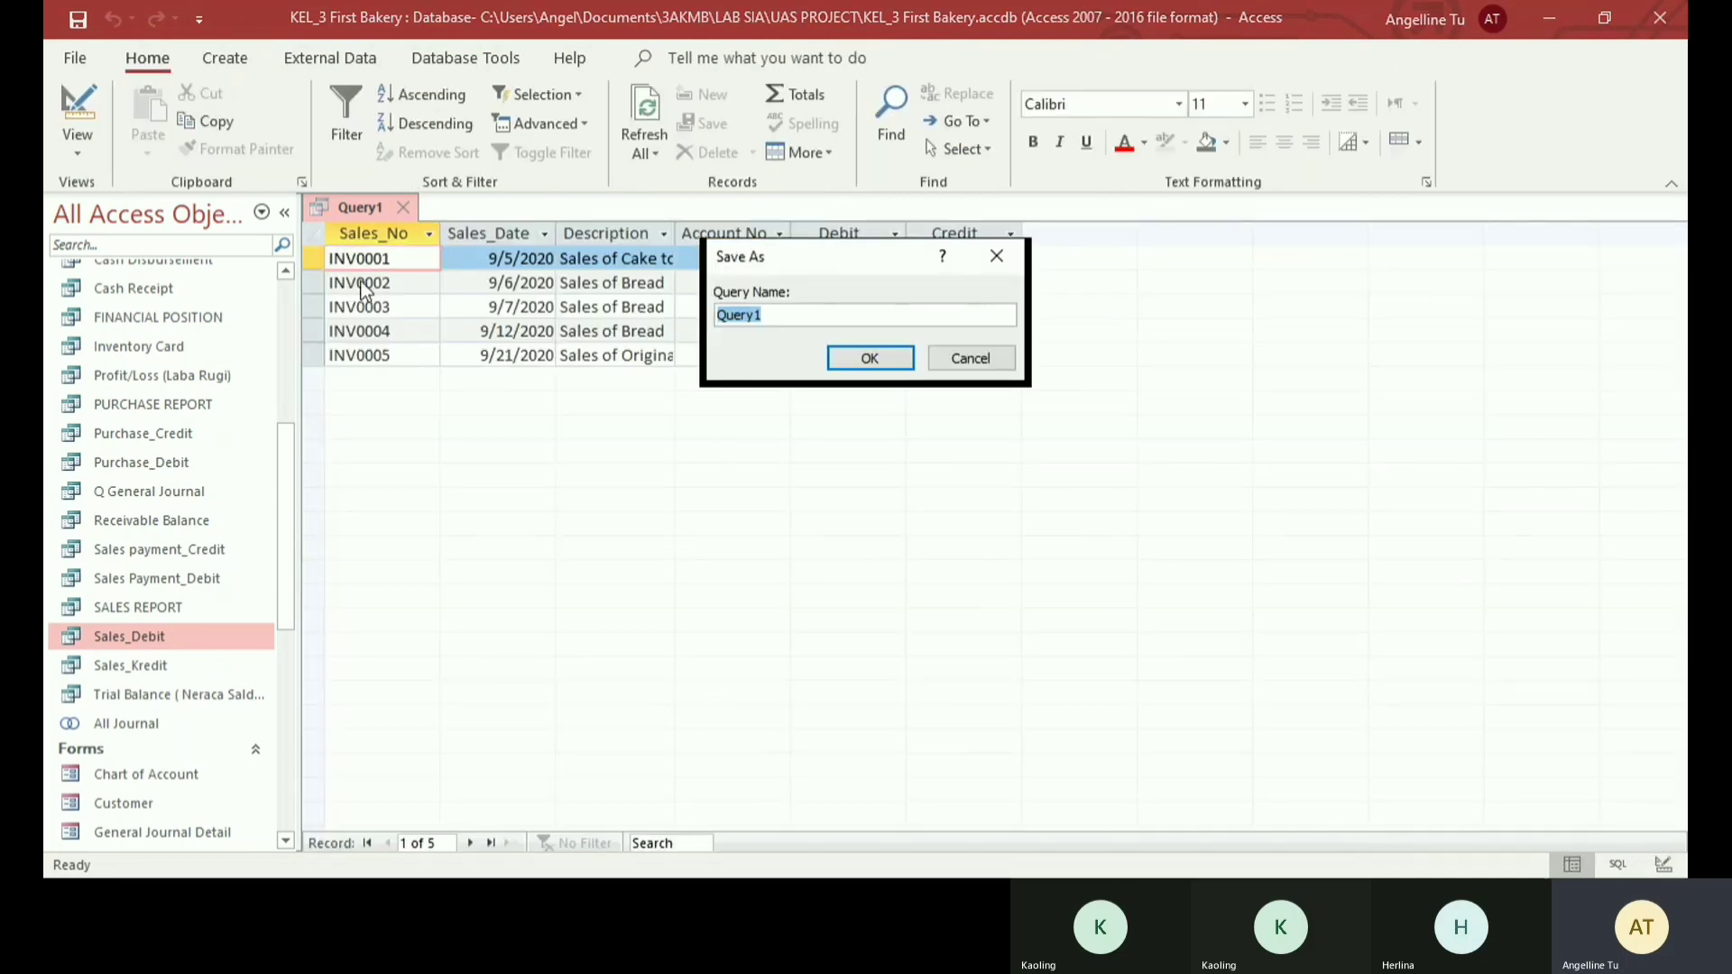
type("Sales_(Debit)")
key("Return")
- Create a new query in design view with the Sales Detail and Sales Header tables, spacing the two tables apart
left_click(225, 57)
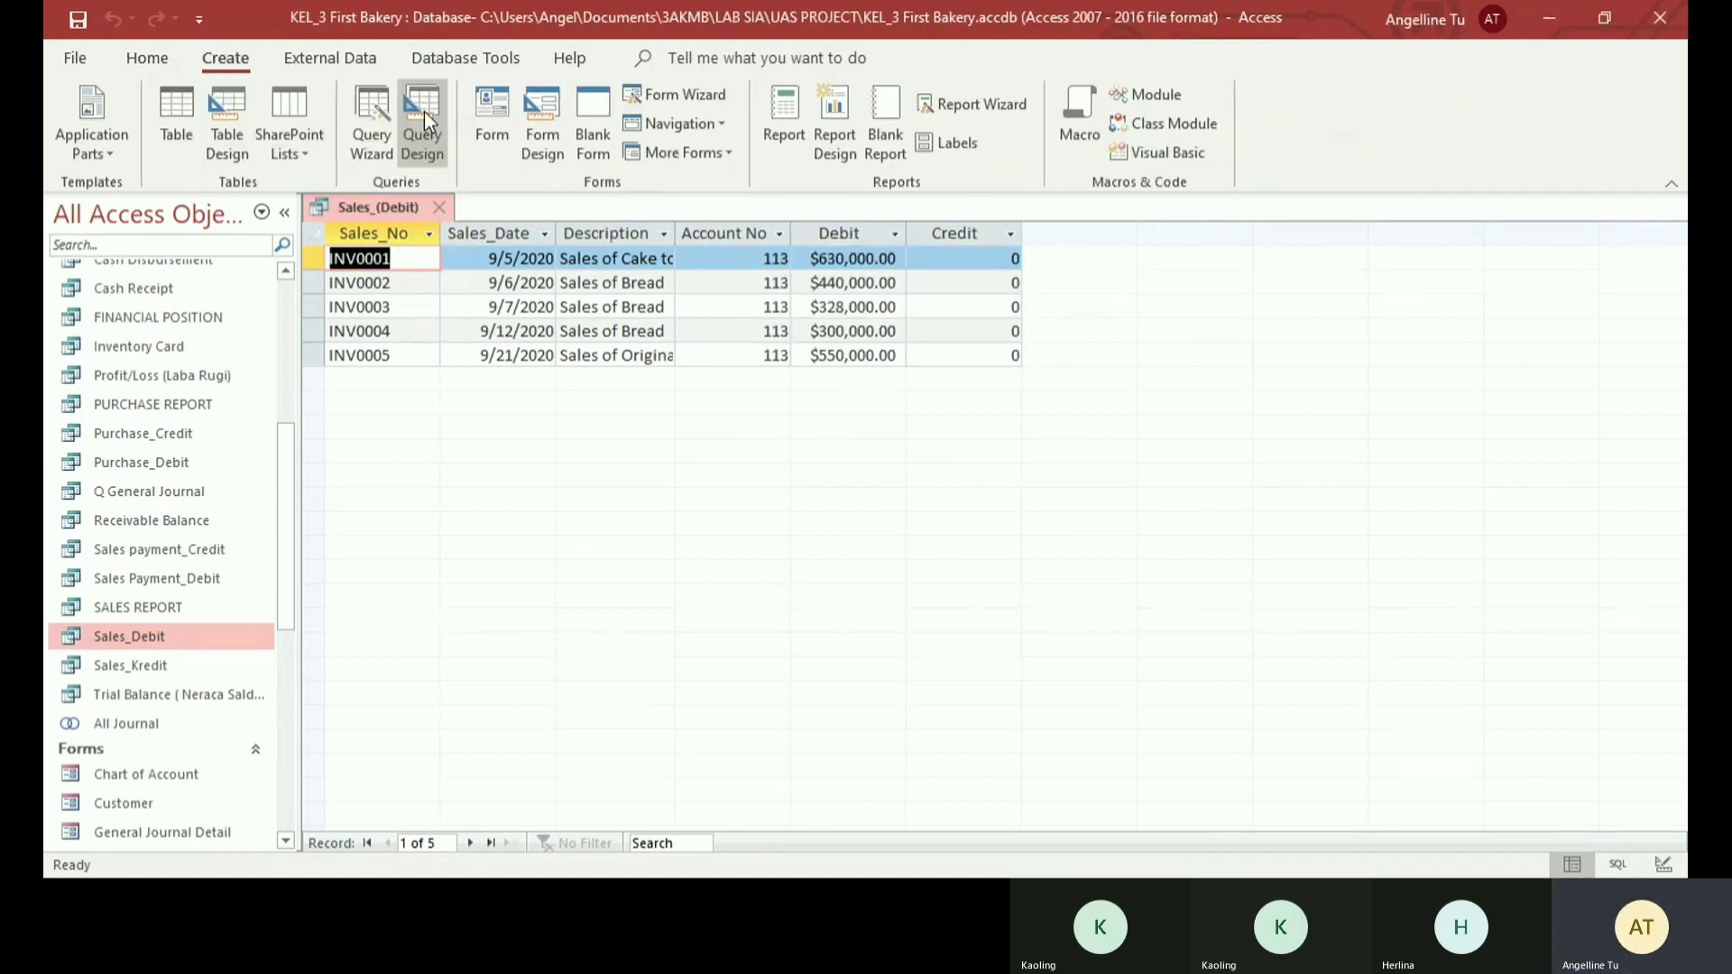
left_click(425, 113)
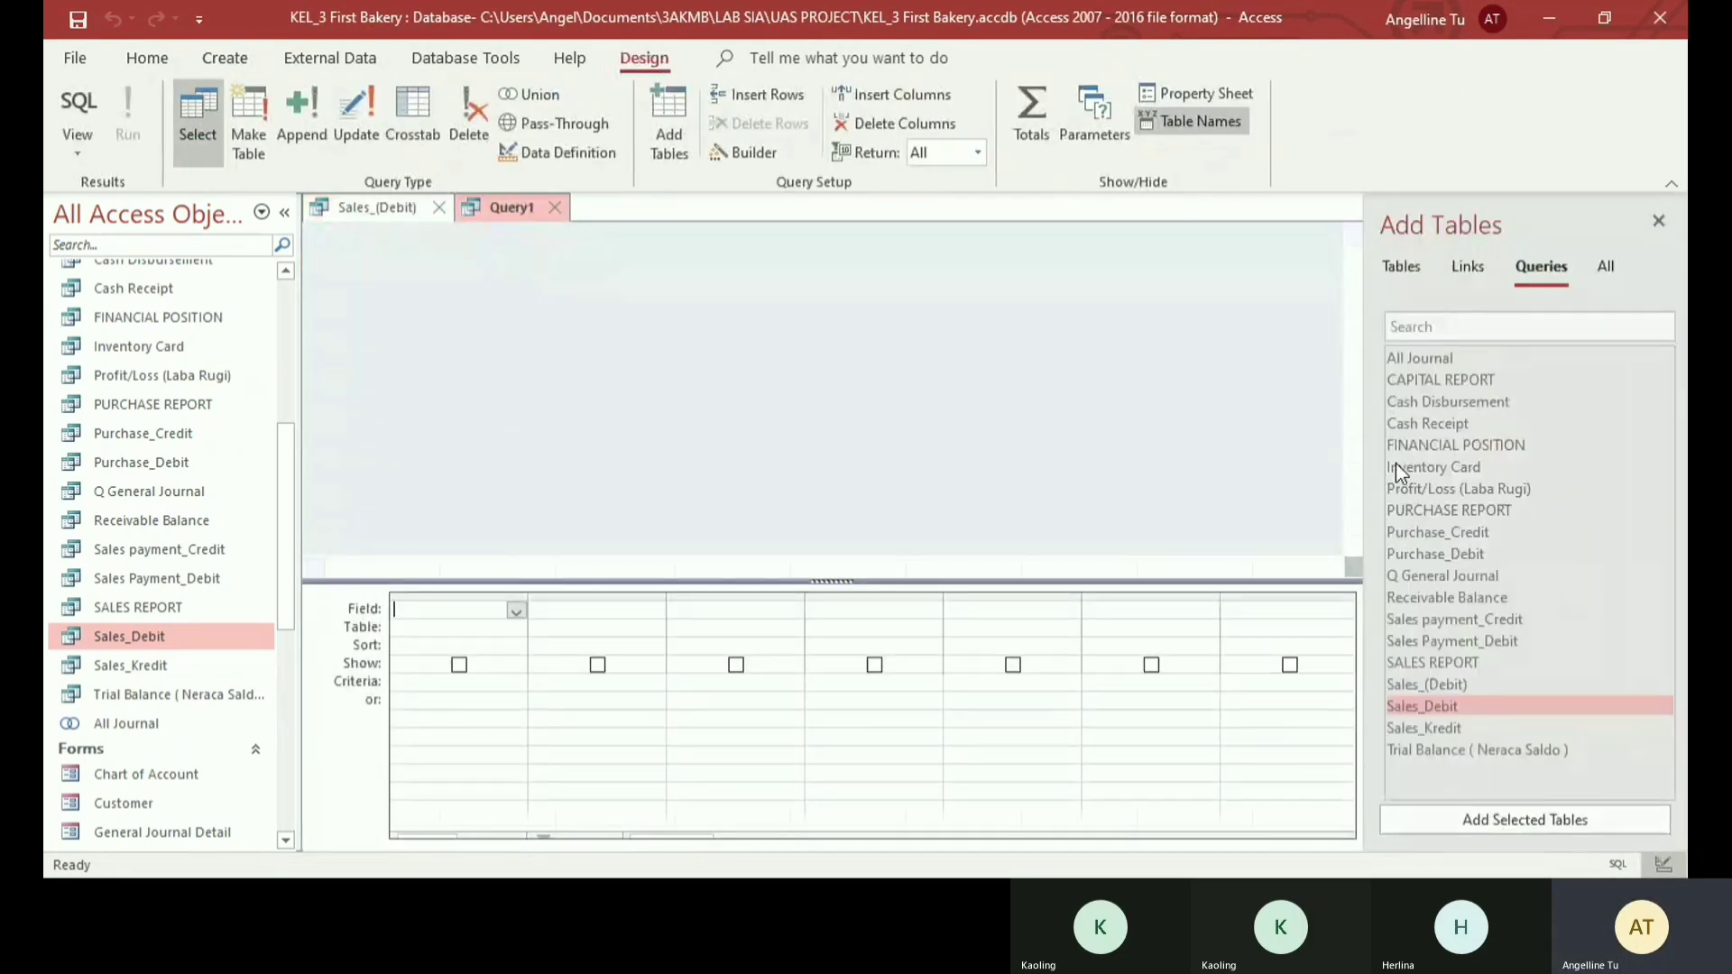
left_click(1396, 268)
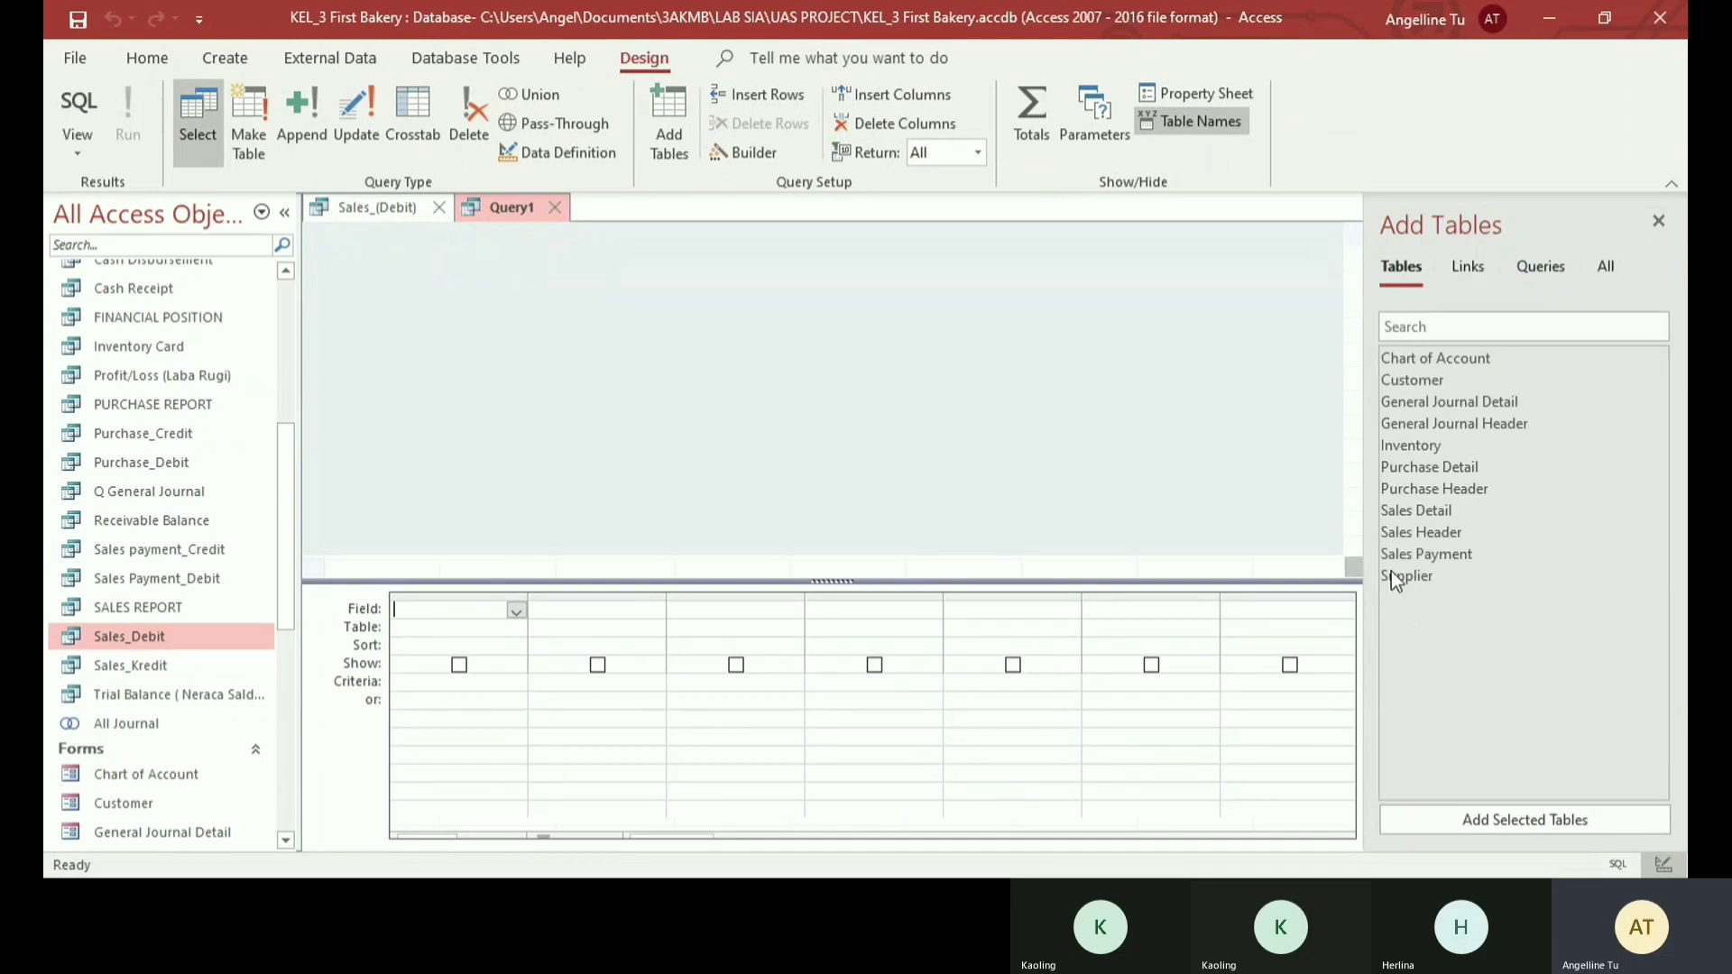
double_click(1420, 510)
double_click(1420, 534)
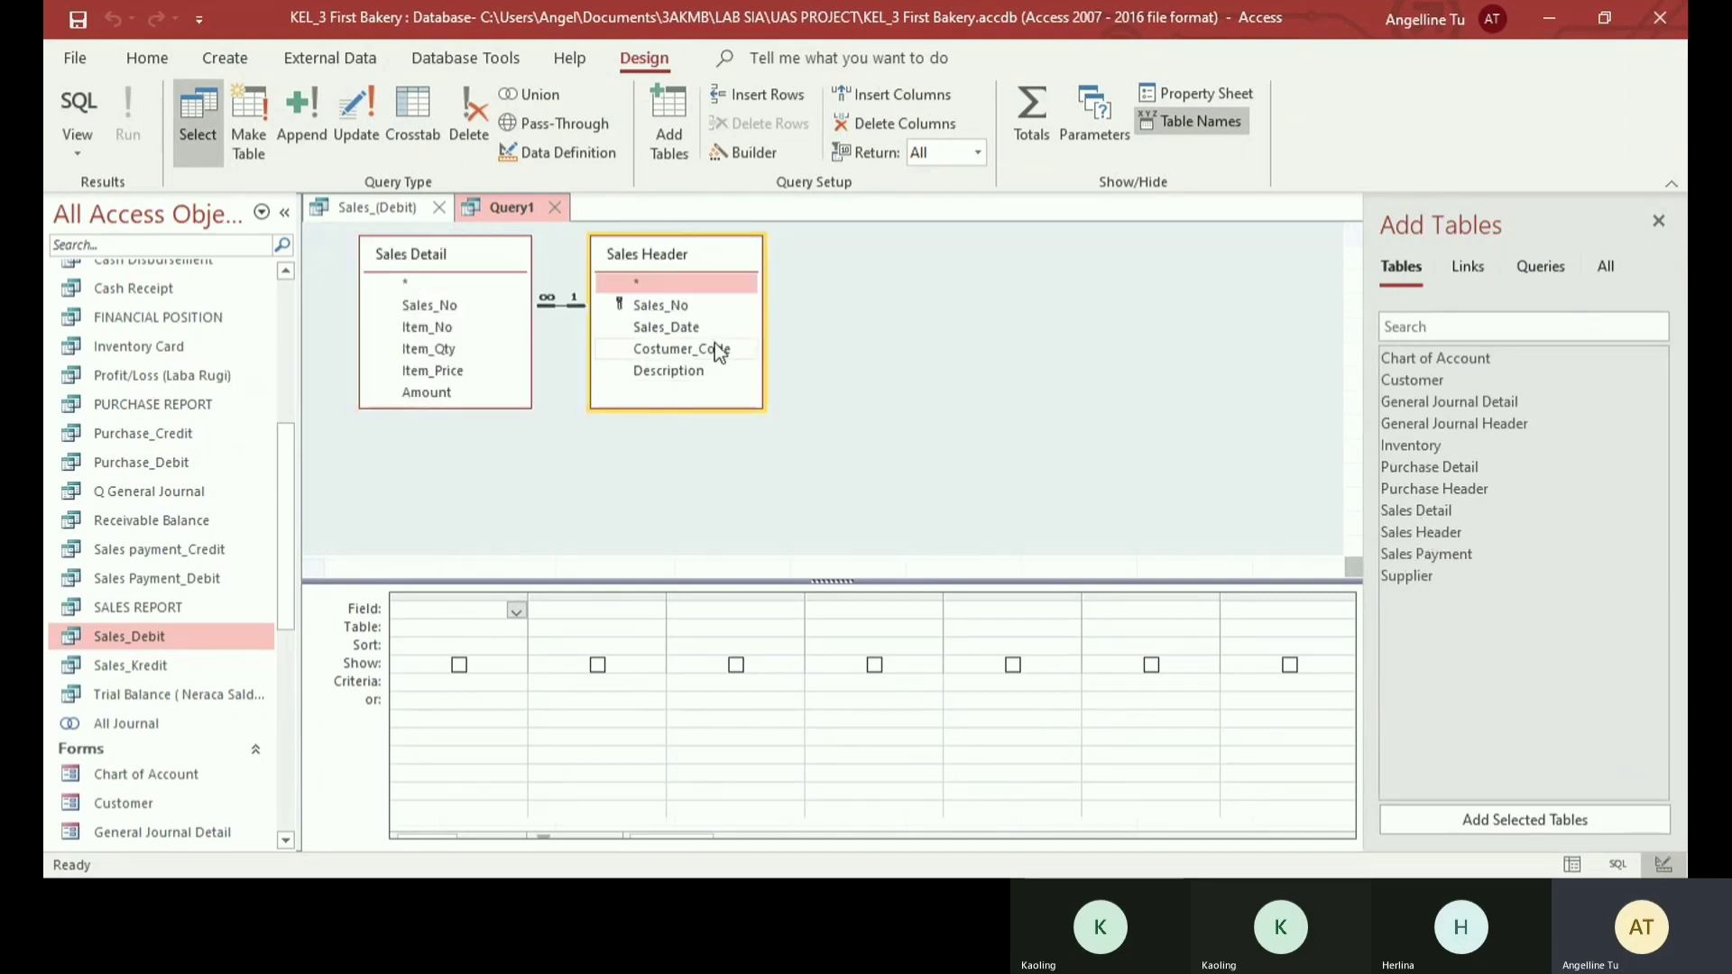
left_click_drag(727, 249, 777, 257)
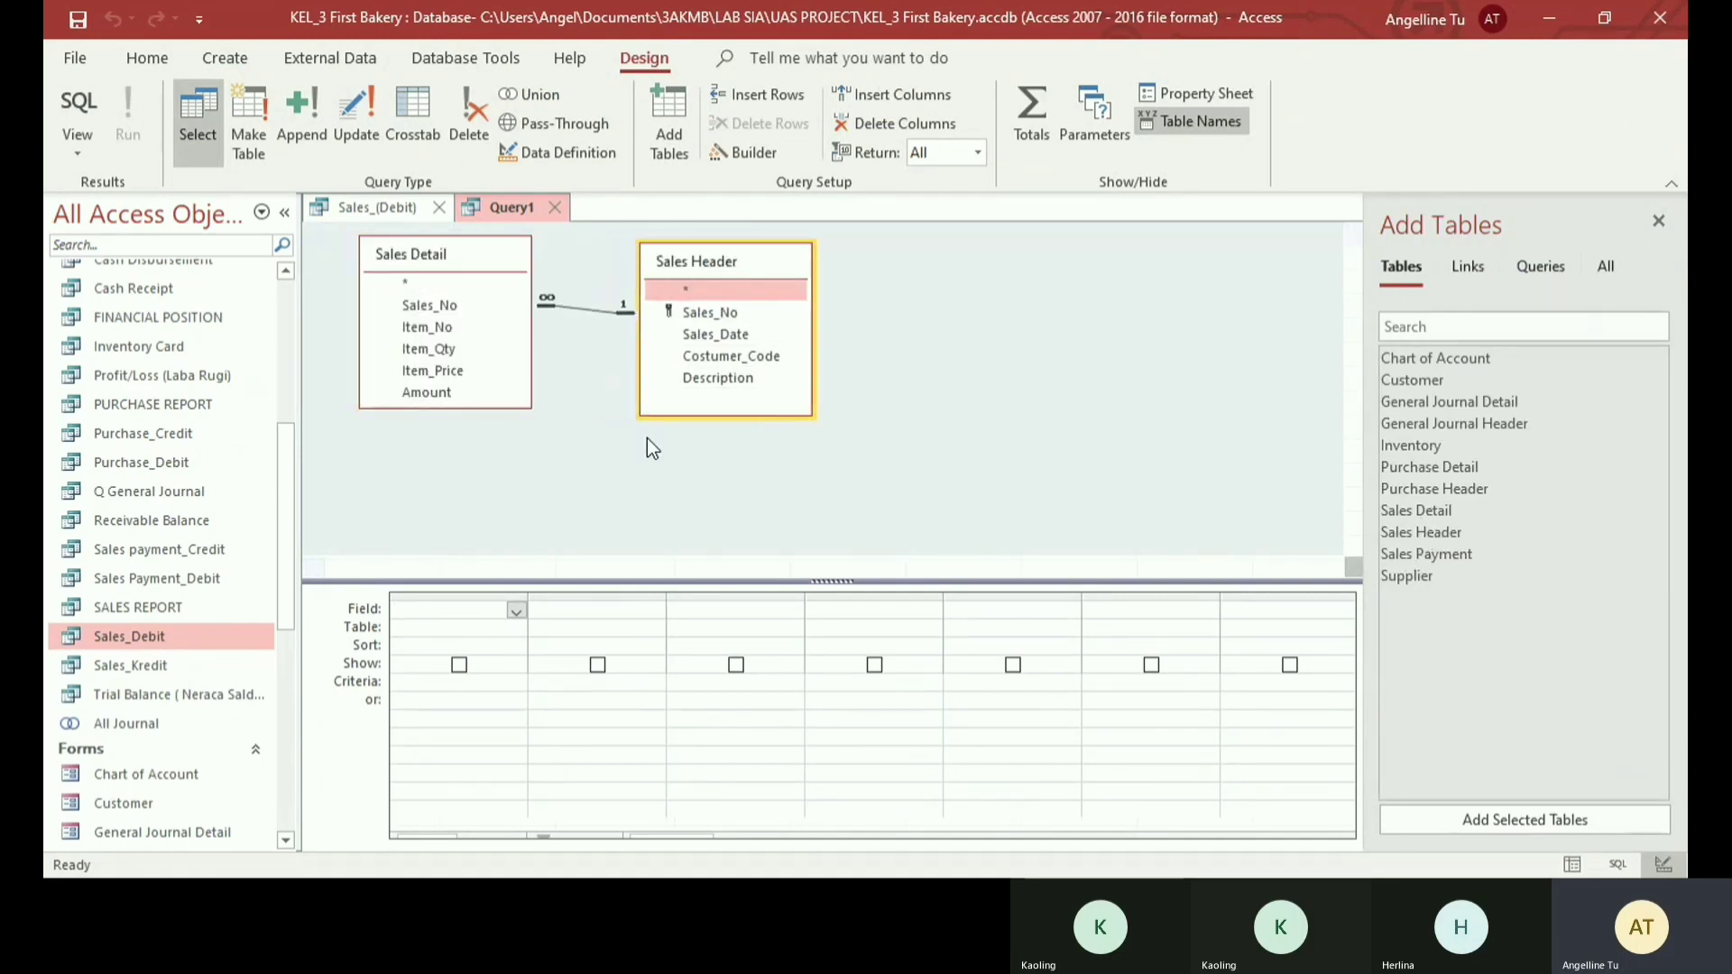
- Add Item_No from Sales Detail and Sales_Date from Sales Header as the first two query columns
left_click(516, 613)
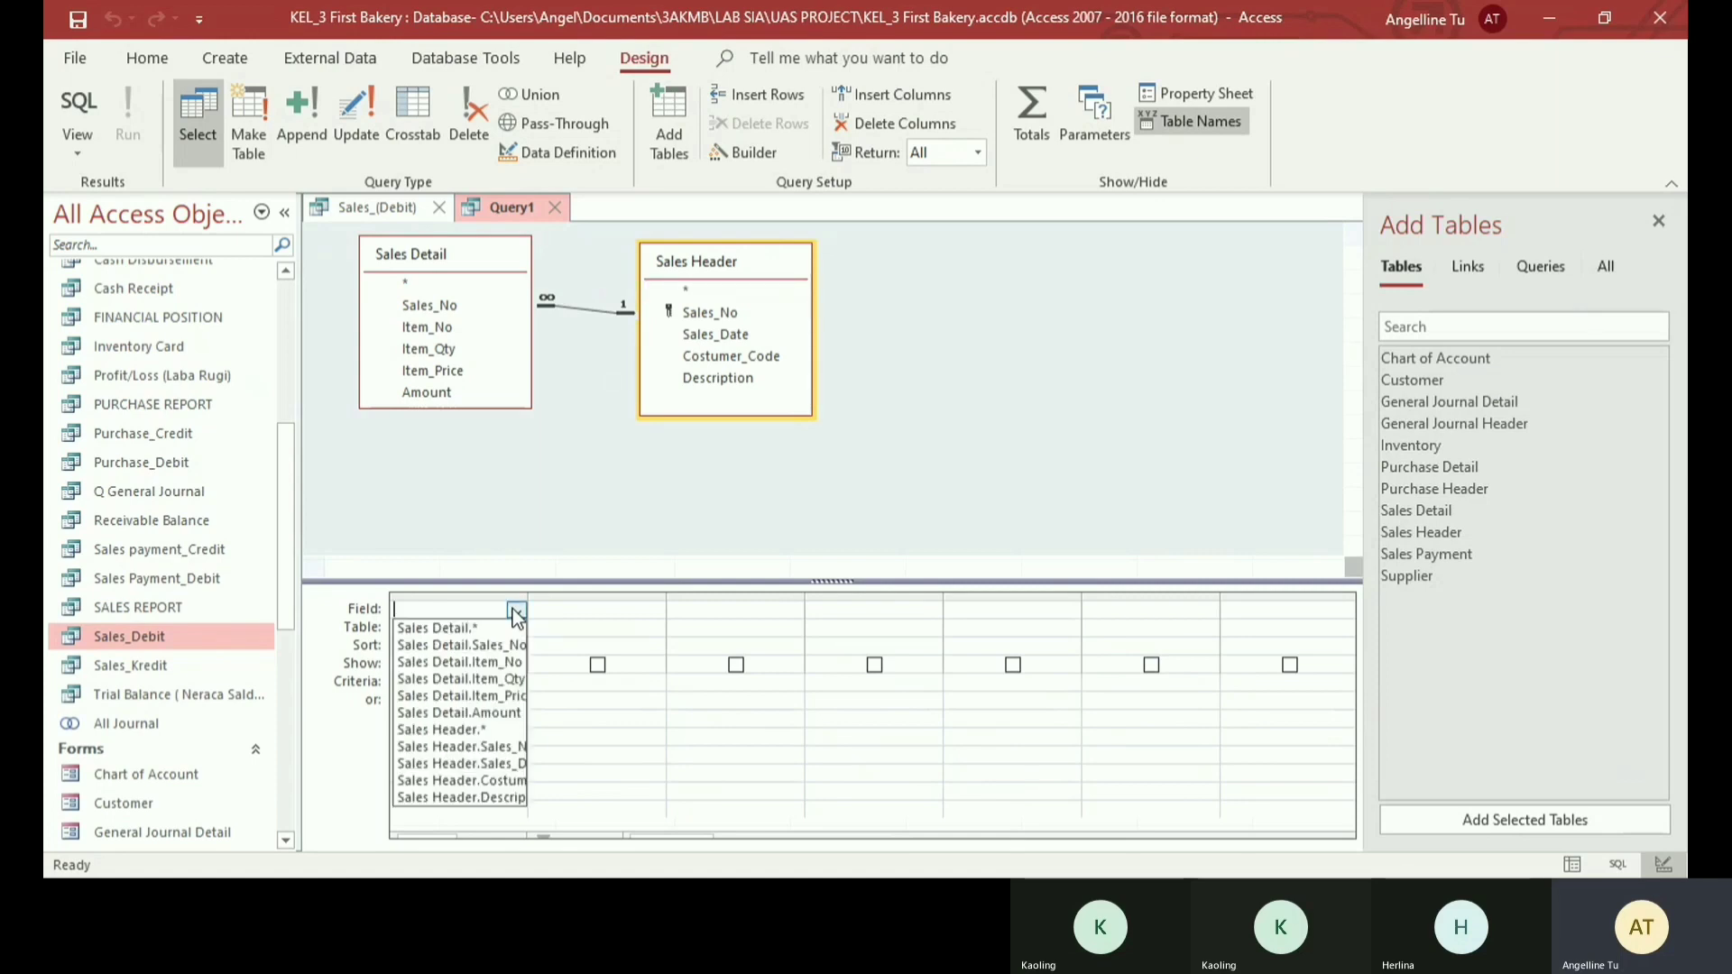
left_click(459, 662)
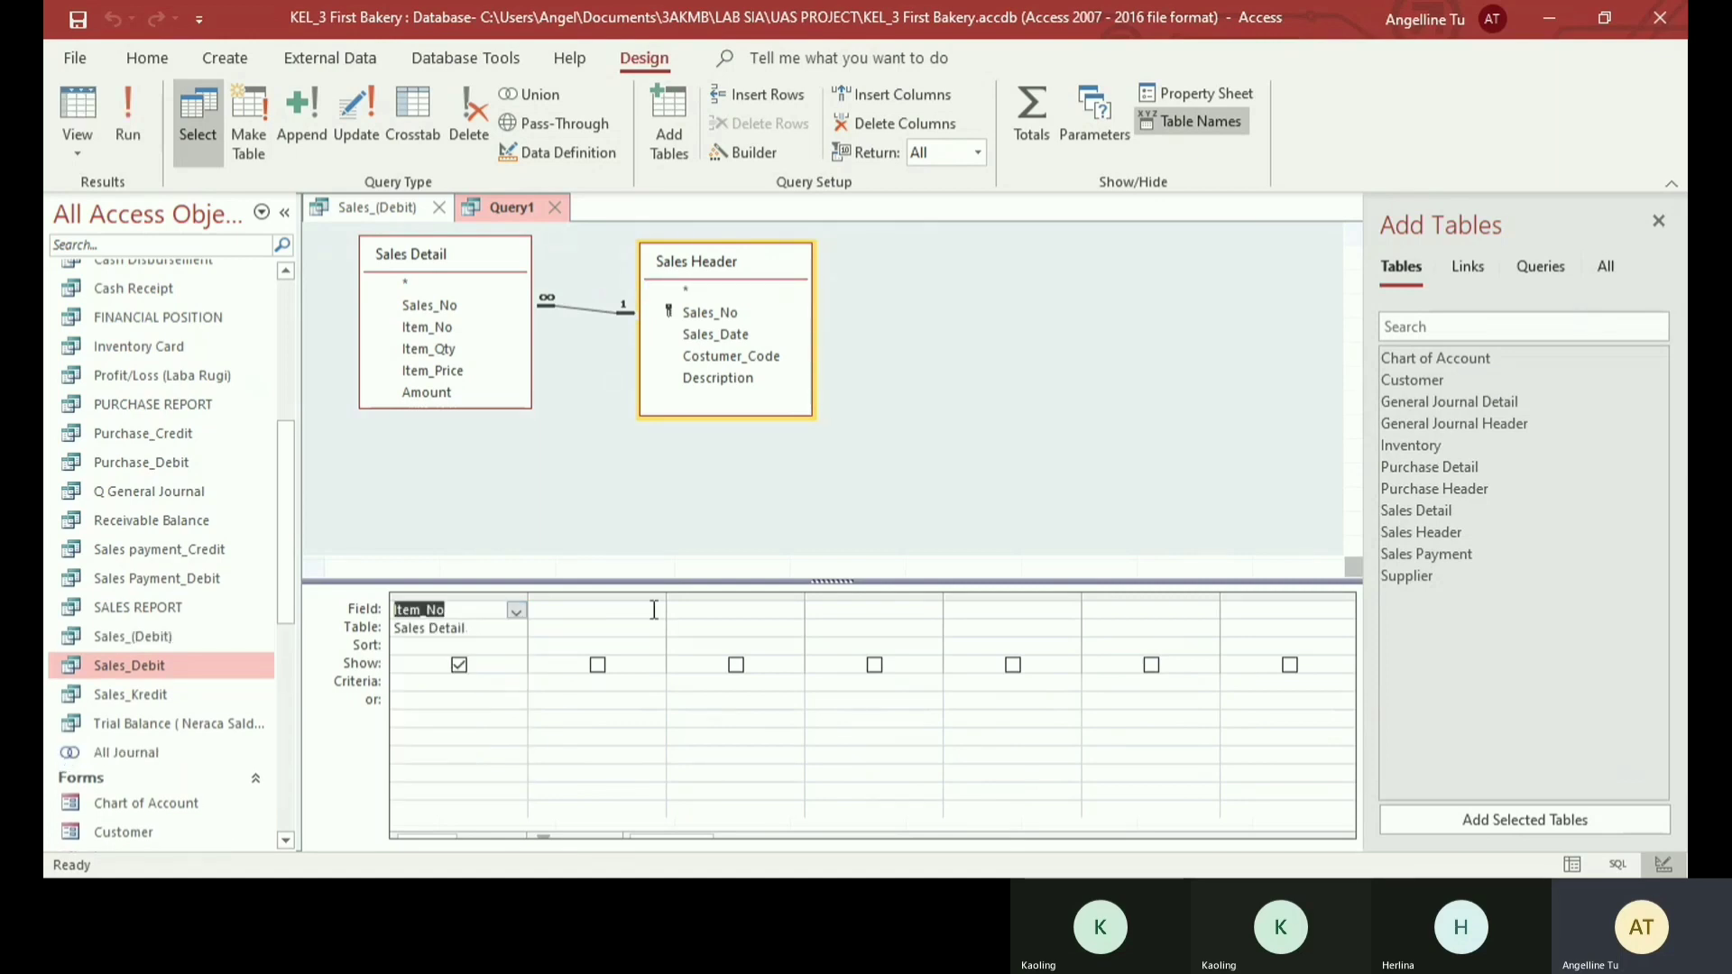
left_click(649, 610)
left_click(654, 612)
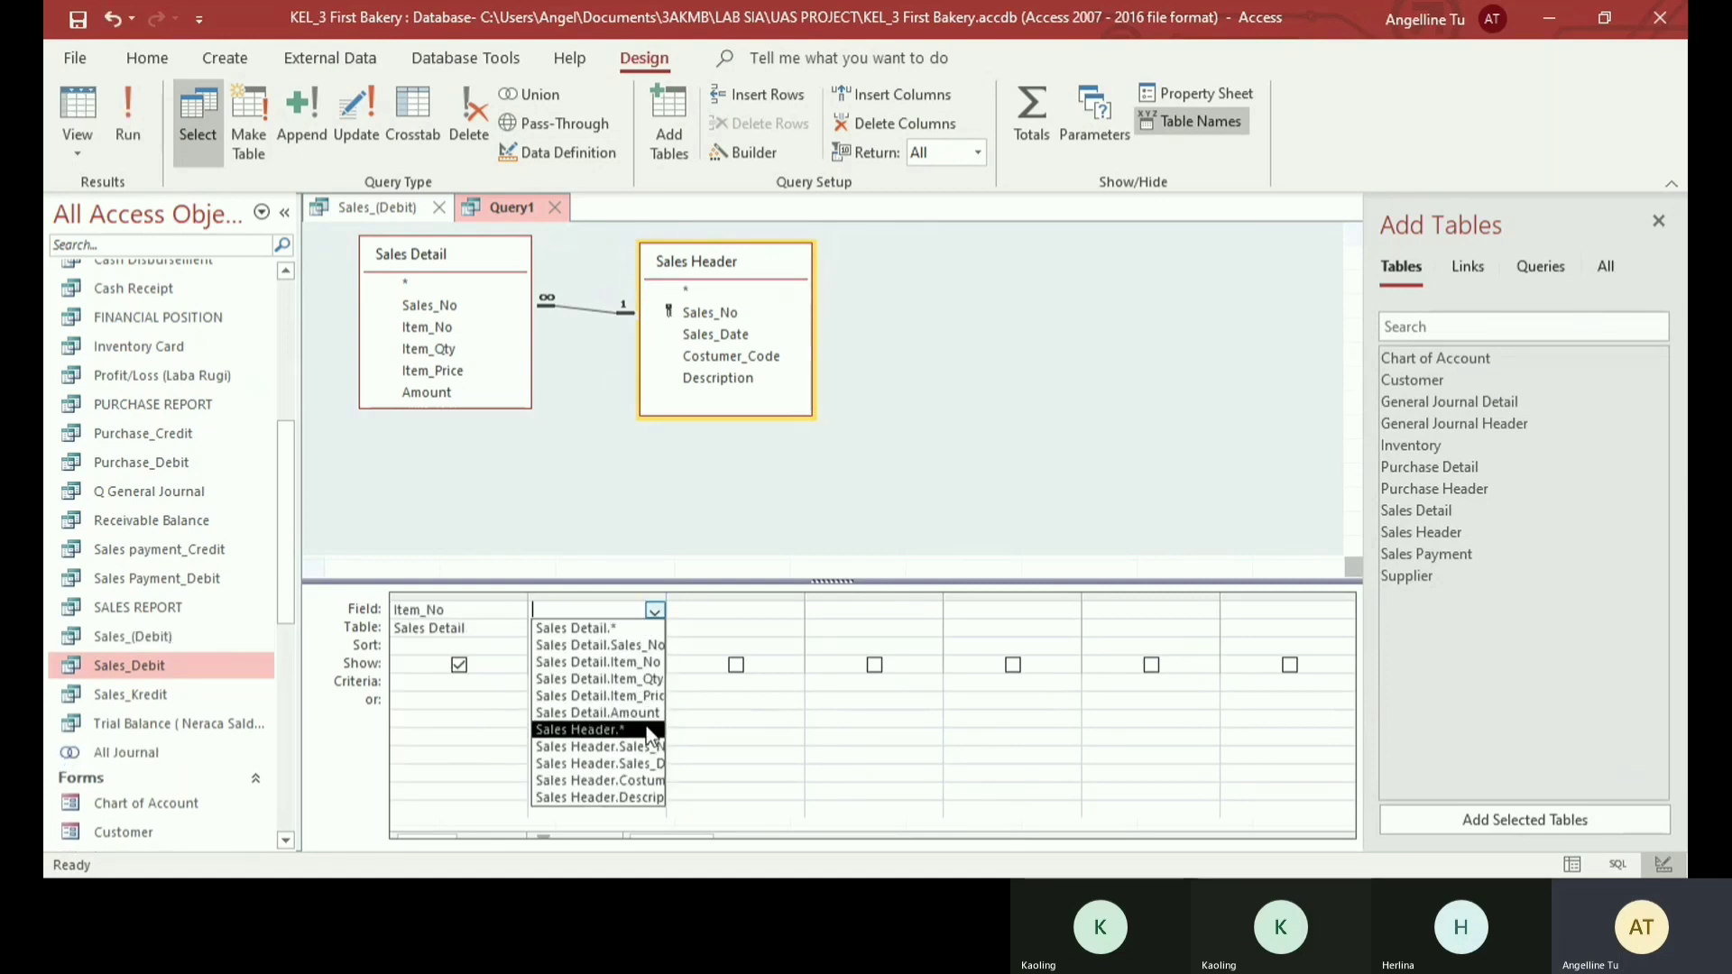
left_click(651, 765)
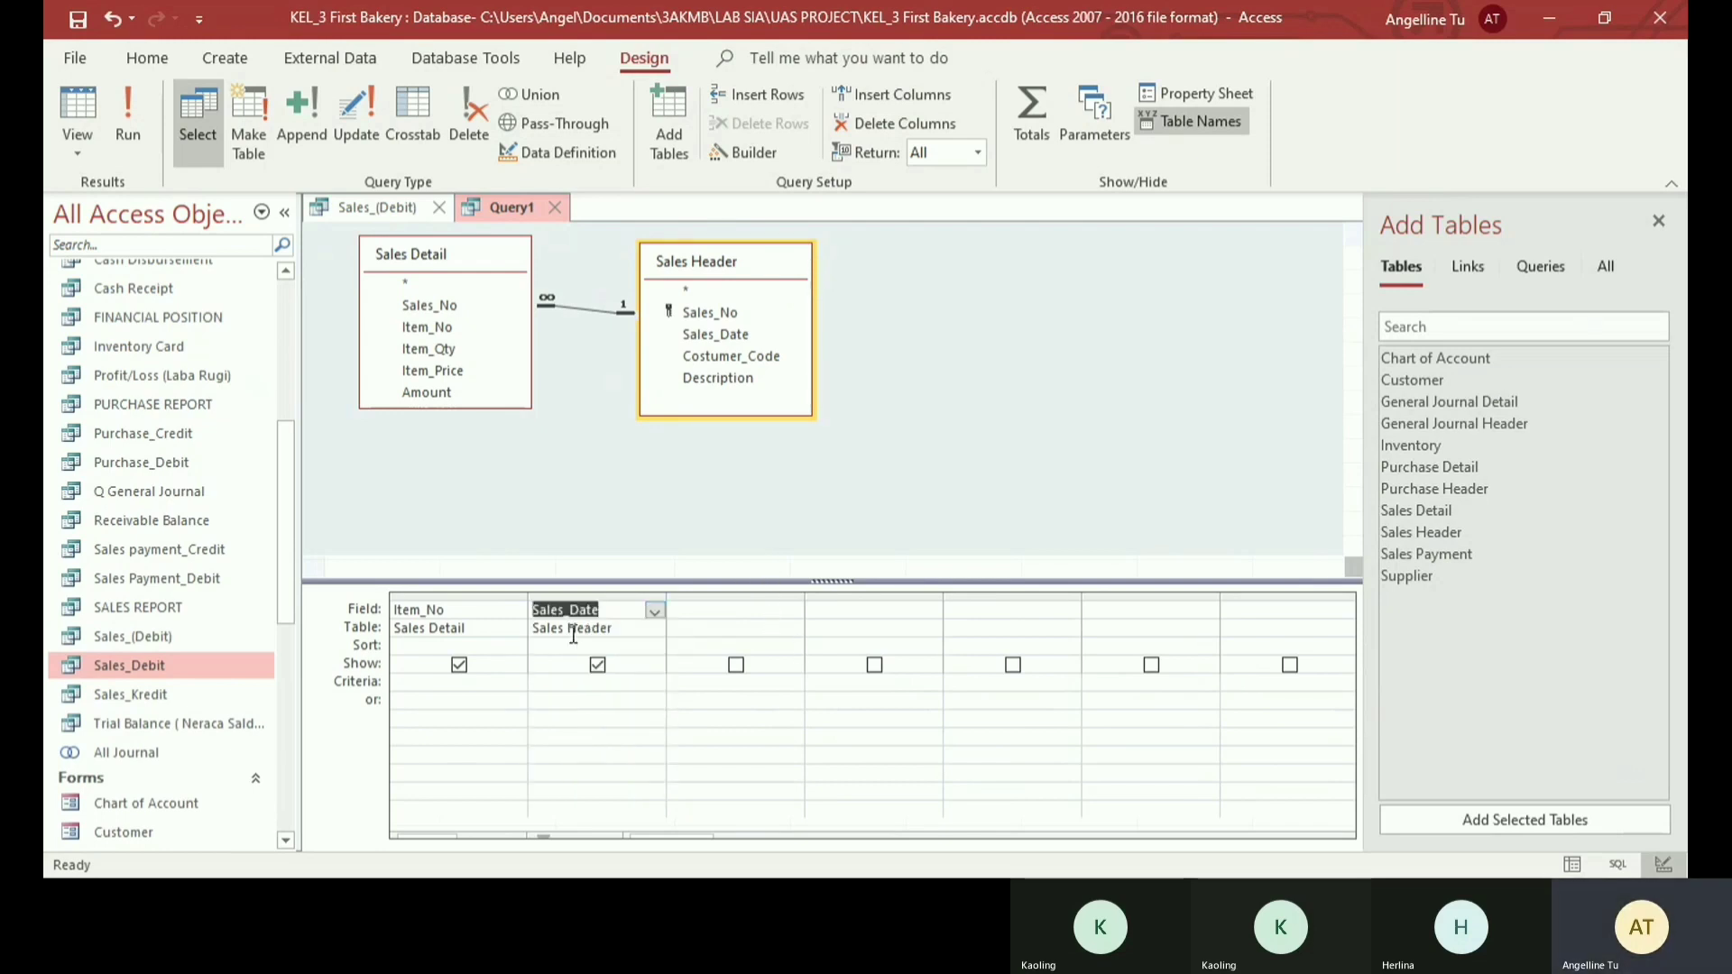
- Replace the first query column's field with Sales_No from Sales Header
left_click(502, 611)
left_click(515, 611)
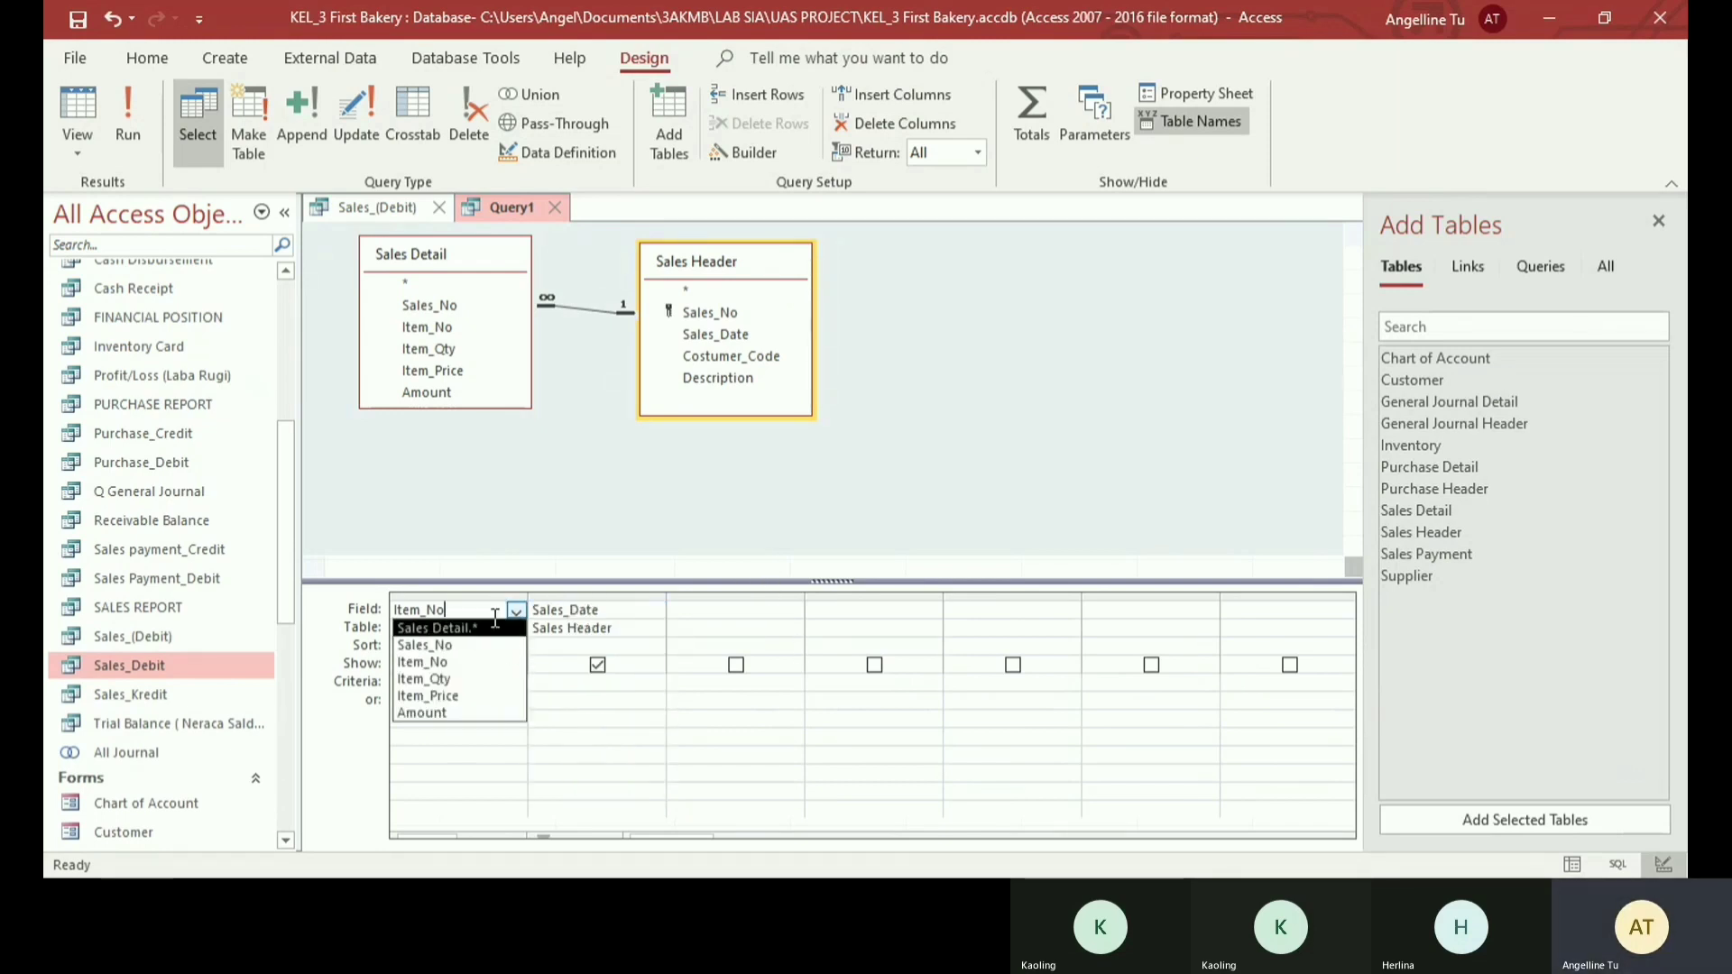
double_click(489, 611)
key("BackSpace")
left_click(516, 611)
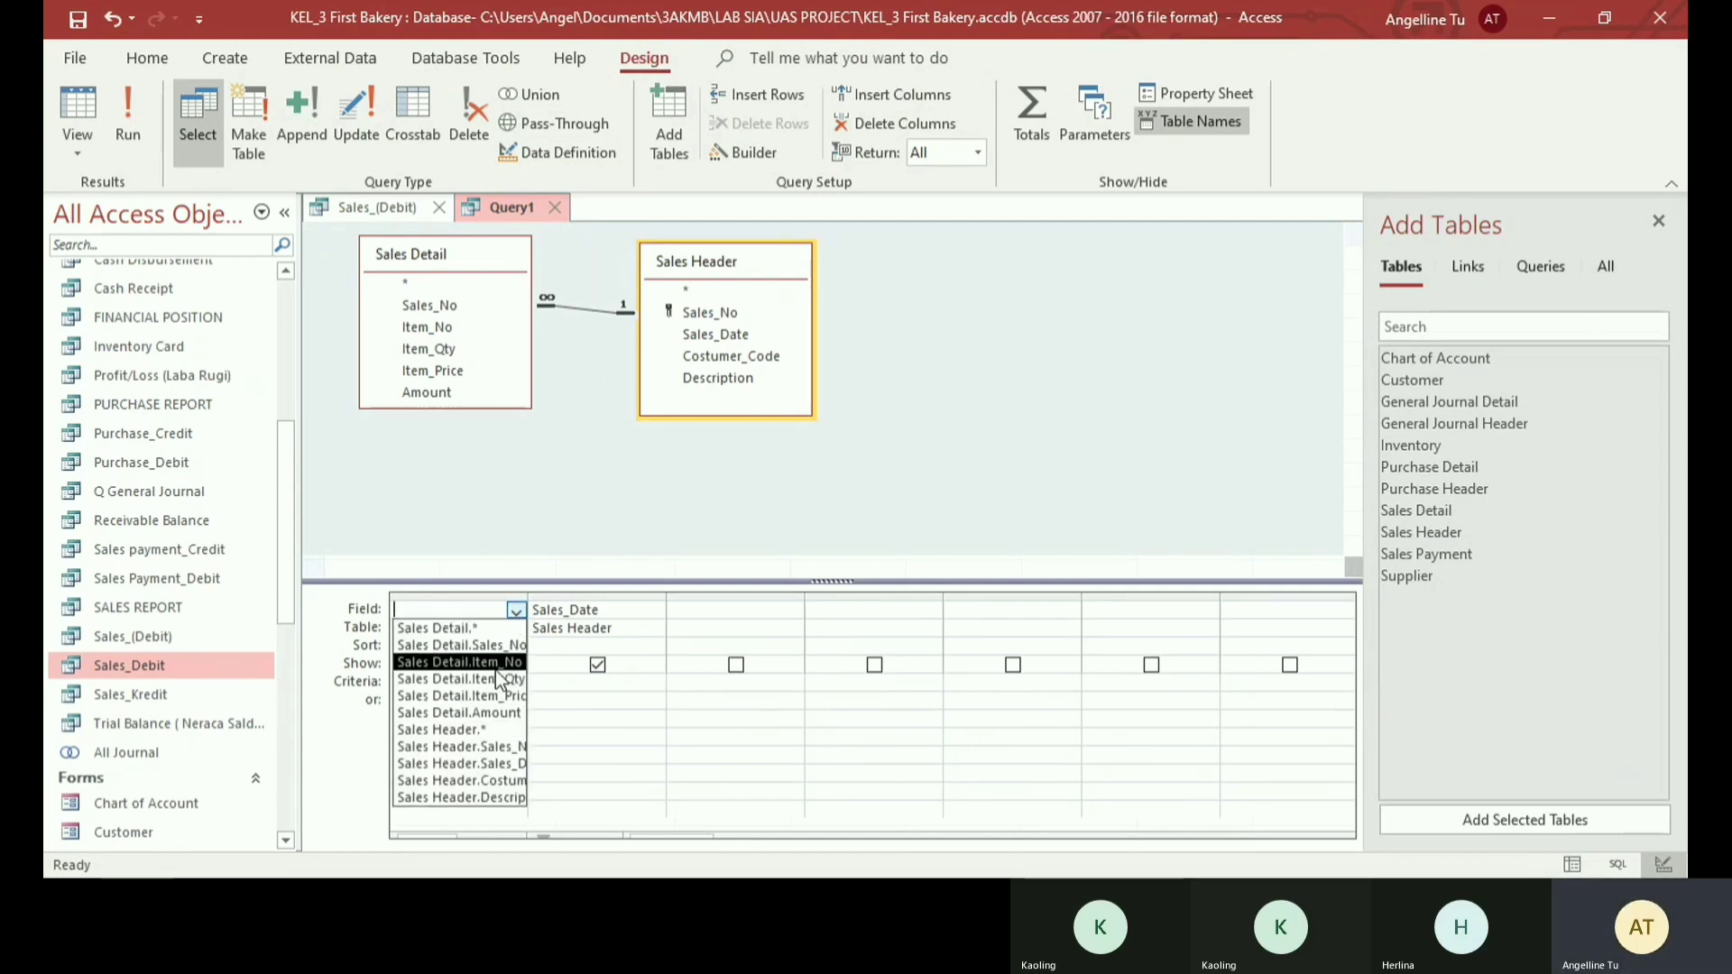
left_click(505, 749)
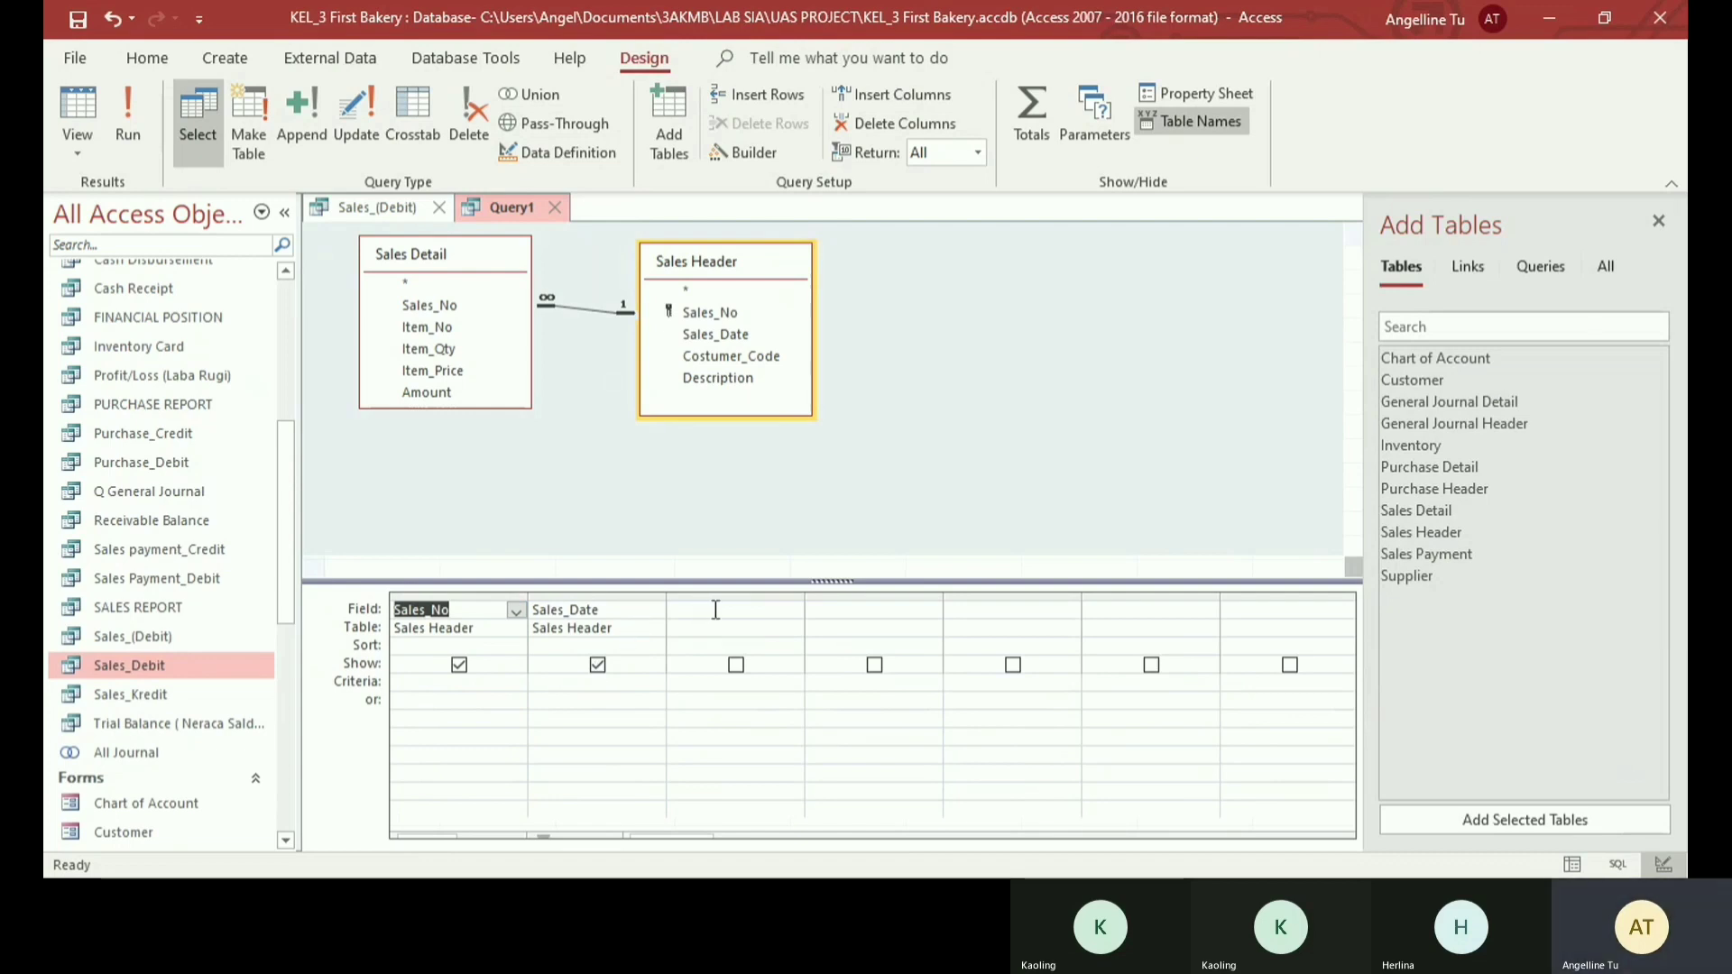
- Add Sales_Date from Sales Header as the third query column
left_click(770, 610)
left_click(794, 610)
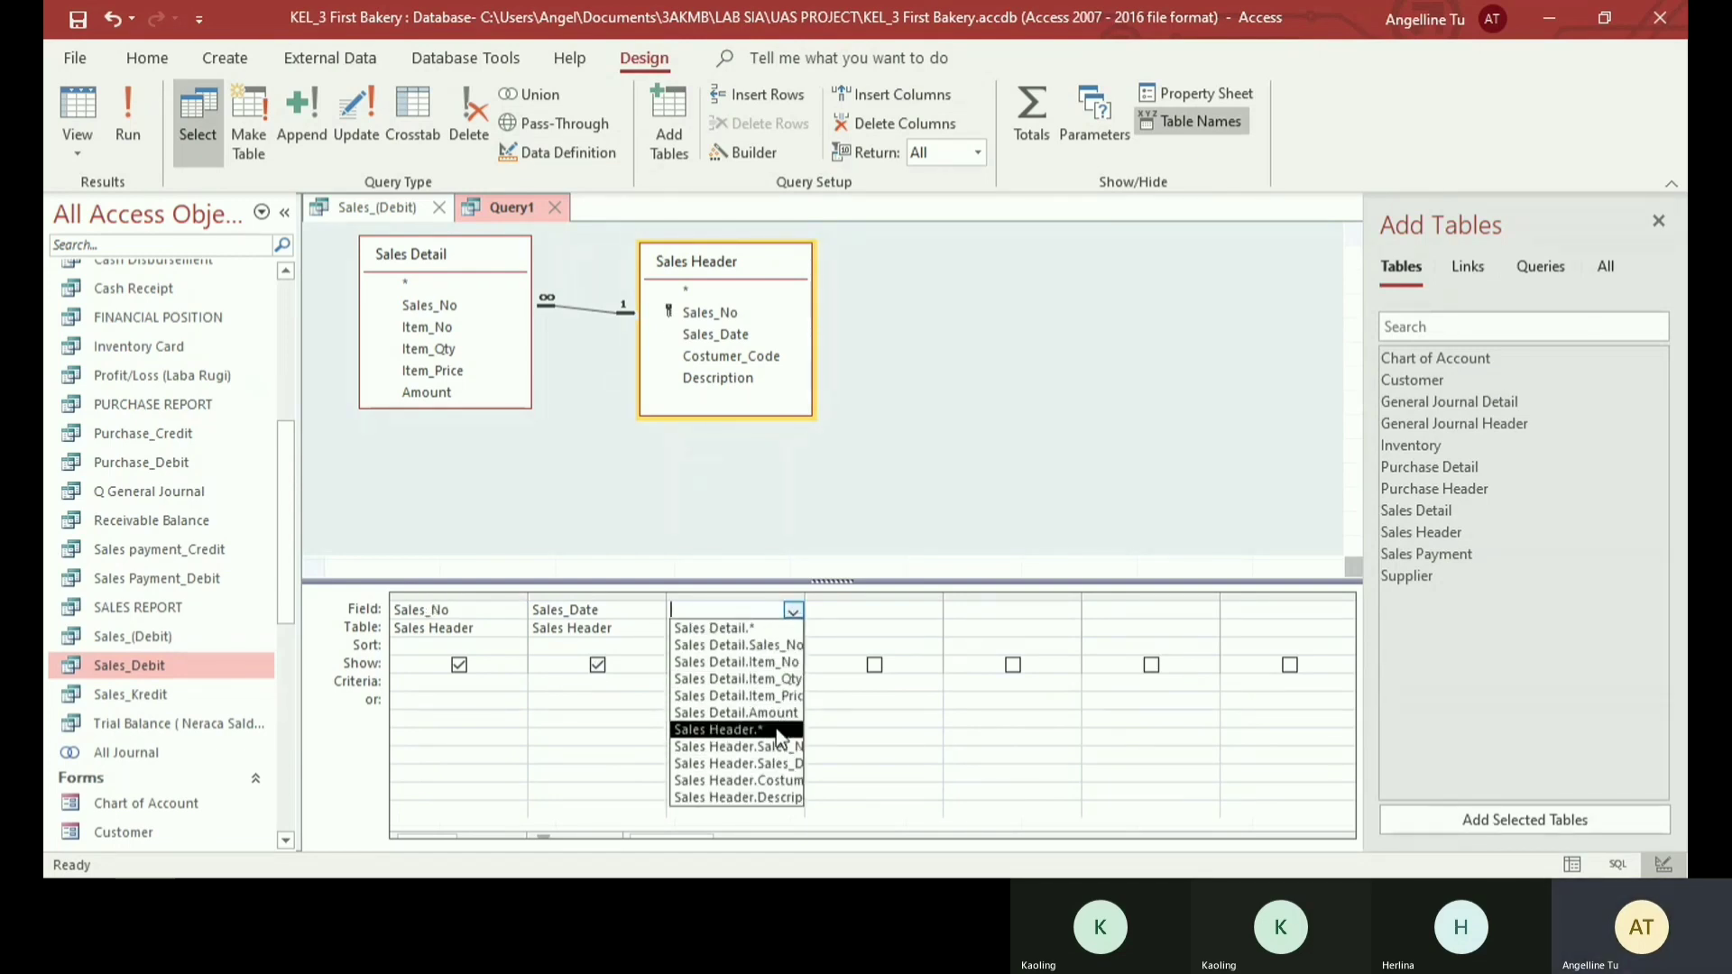
left_click(749, 763)
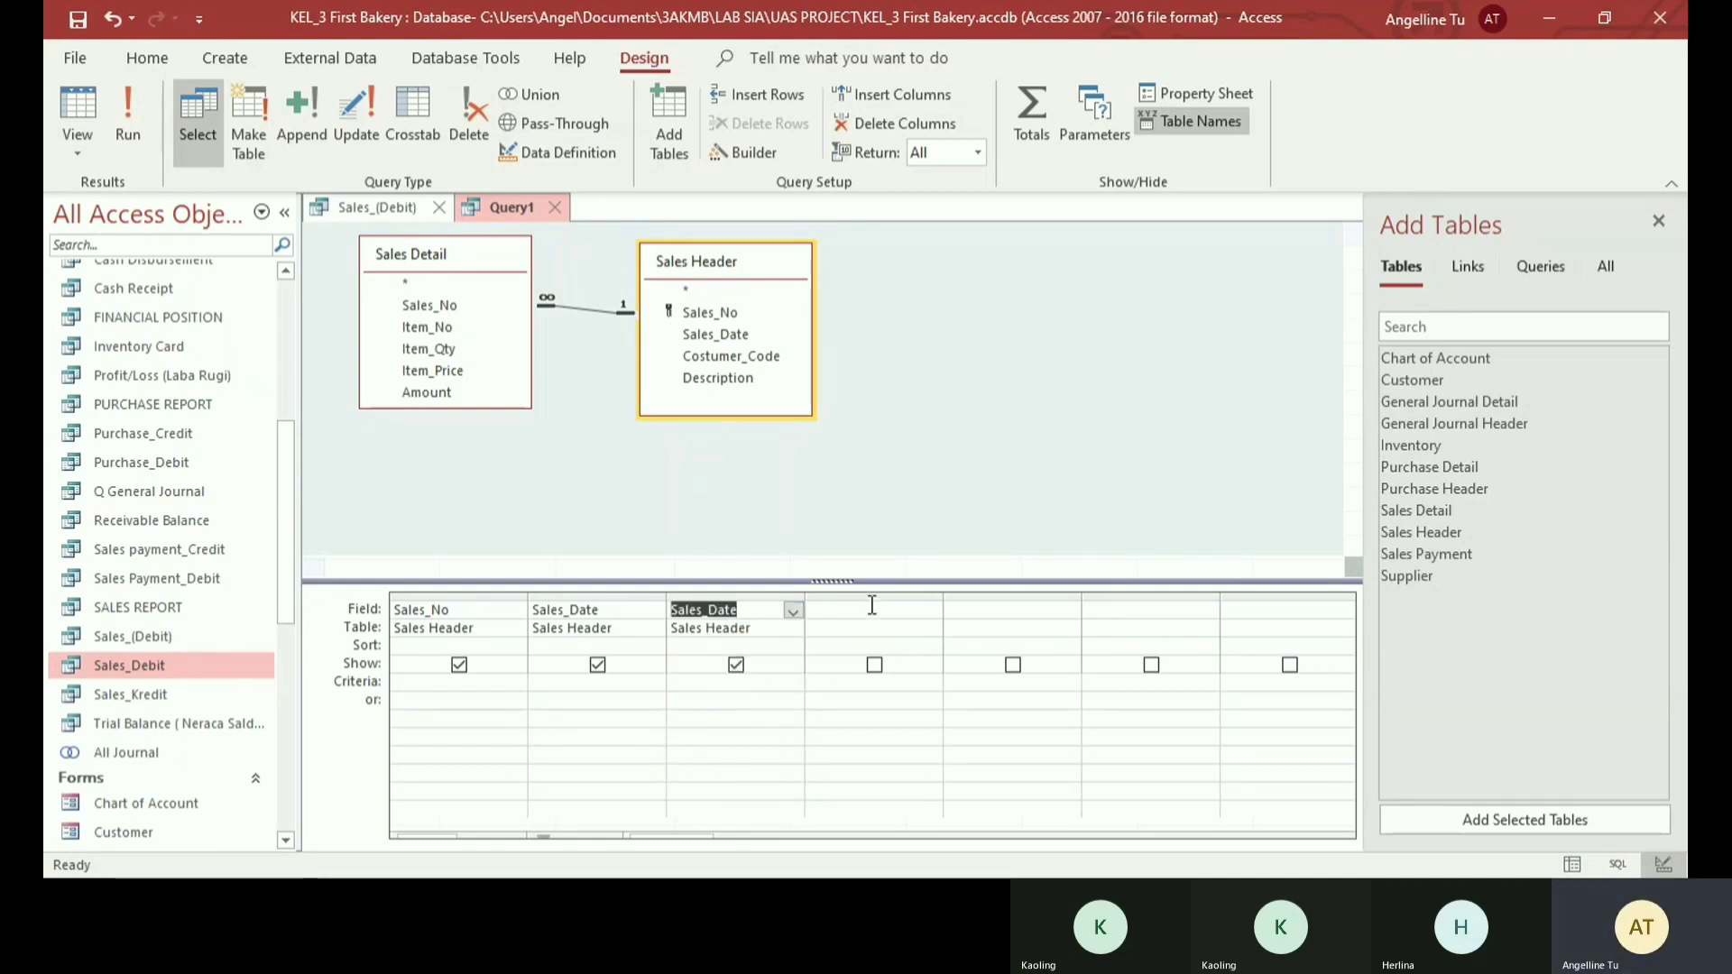
- Enter Account no: 401 as the fourth query column and turn on the Totals row
left_click(872, 609)
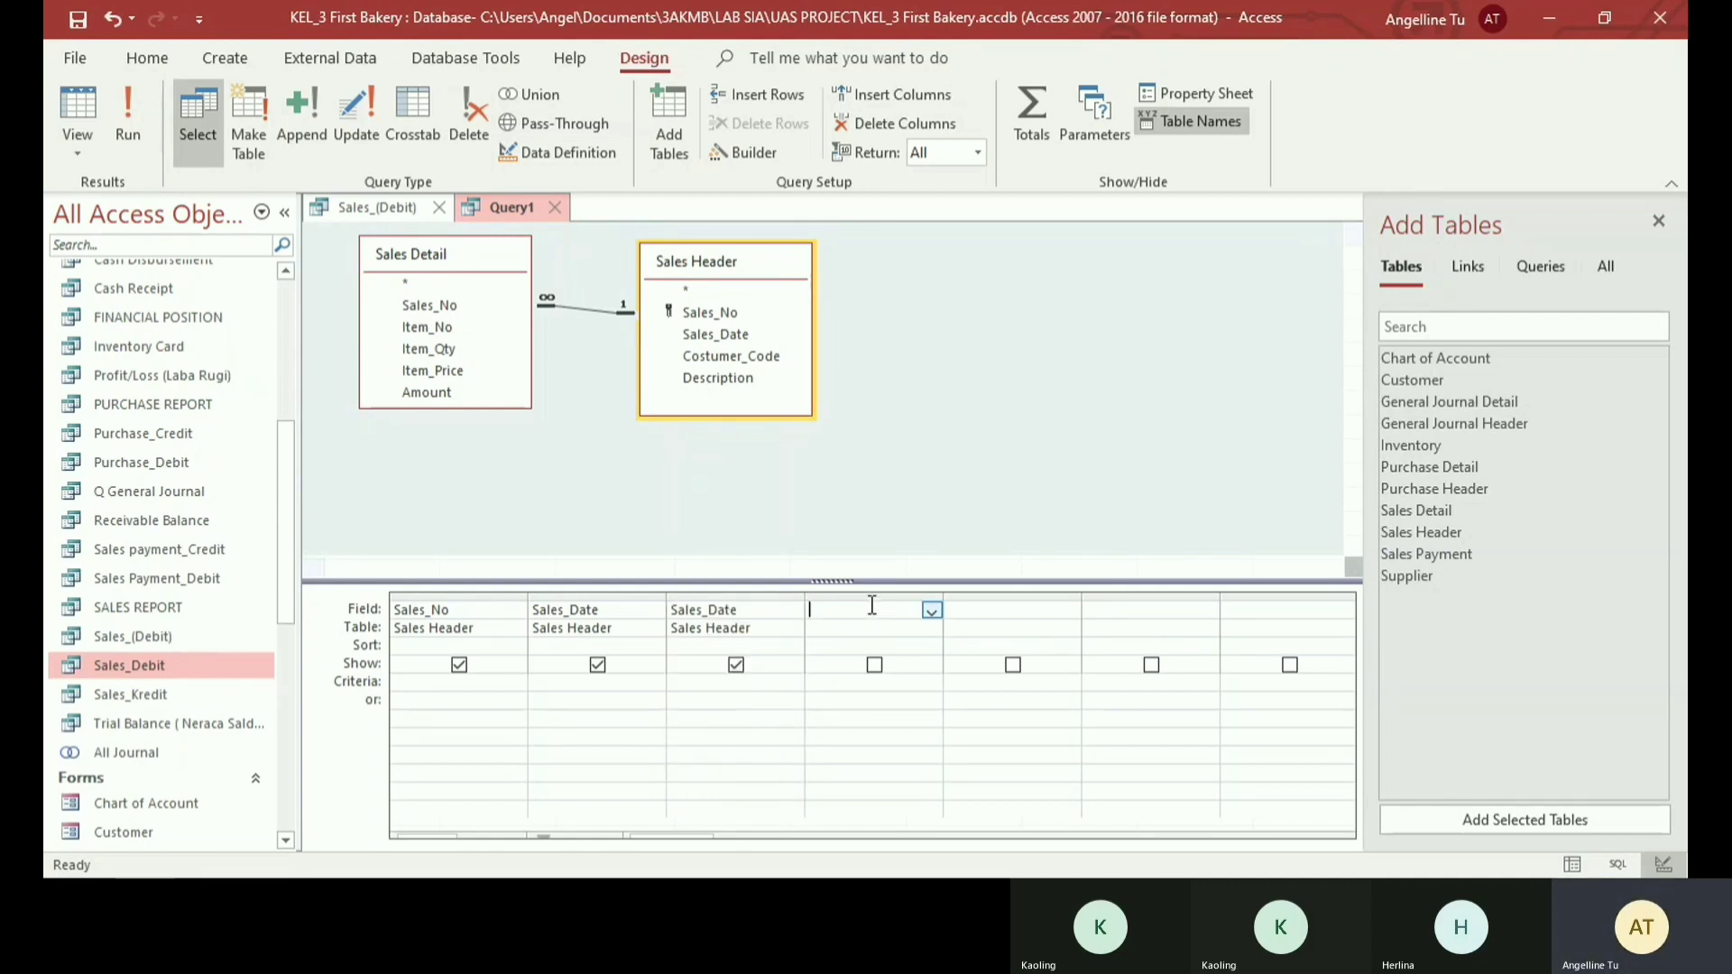
type("Account no: 401")
key("Tab")
left_click(1029, 113)
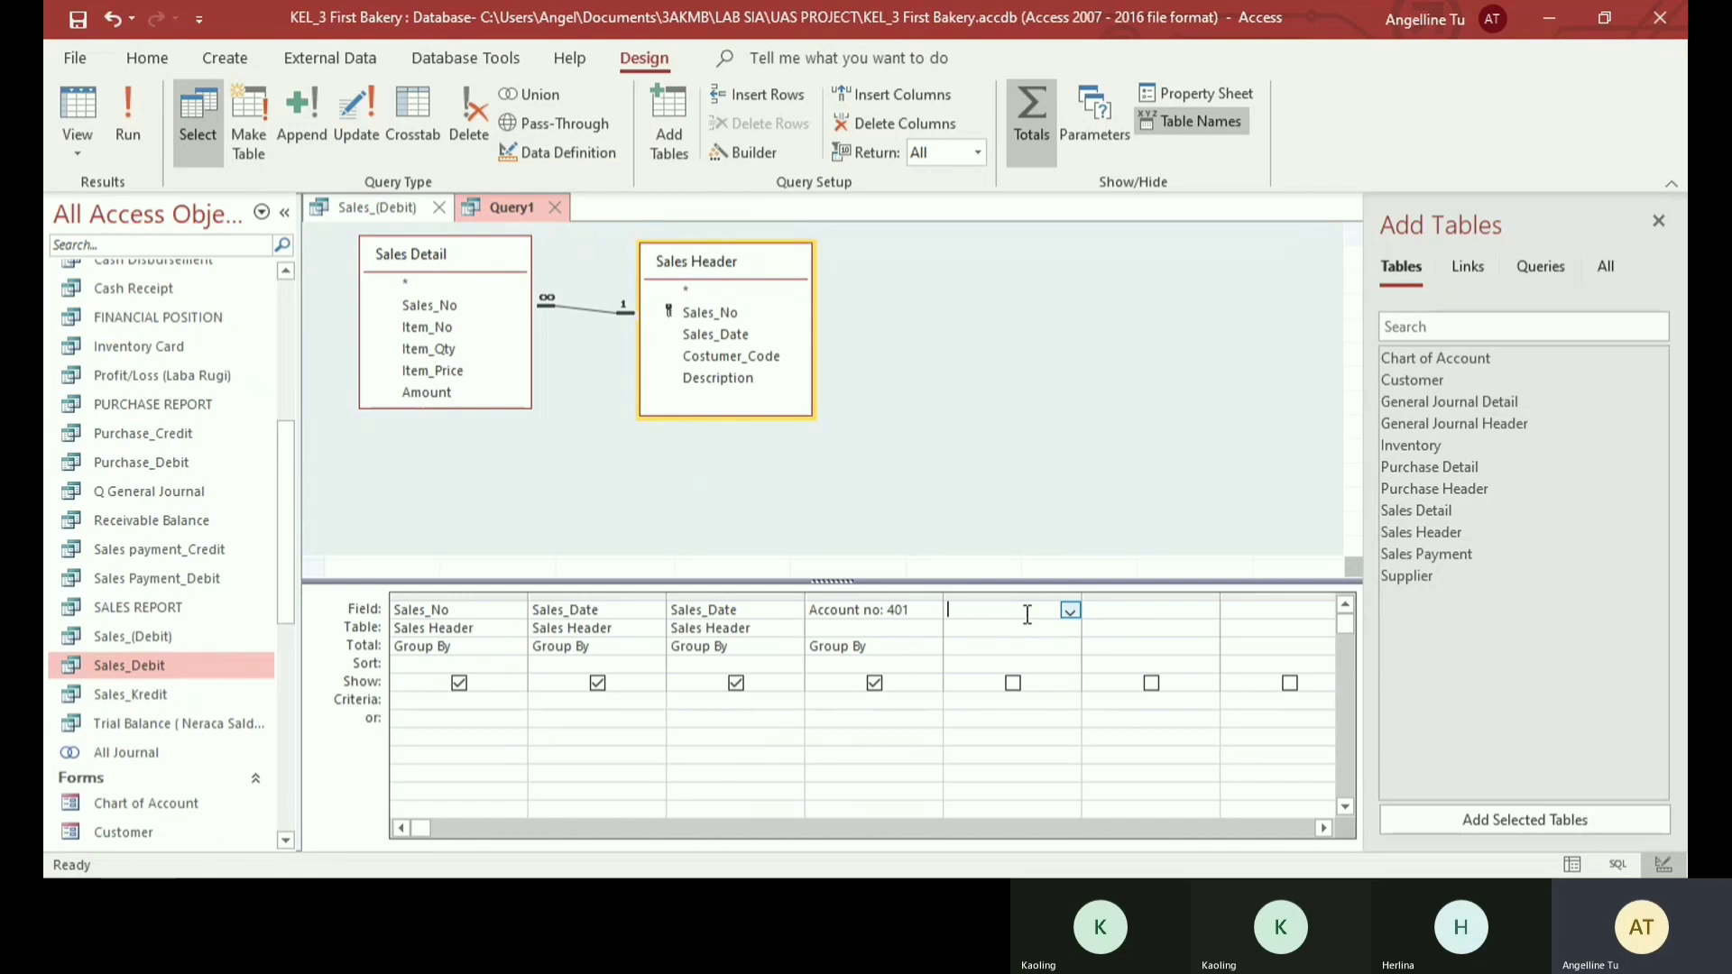
- Enter Debit: 0 as the fifth query column
type("Debit: 0")
key("Tab")
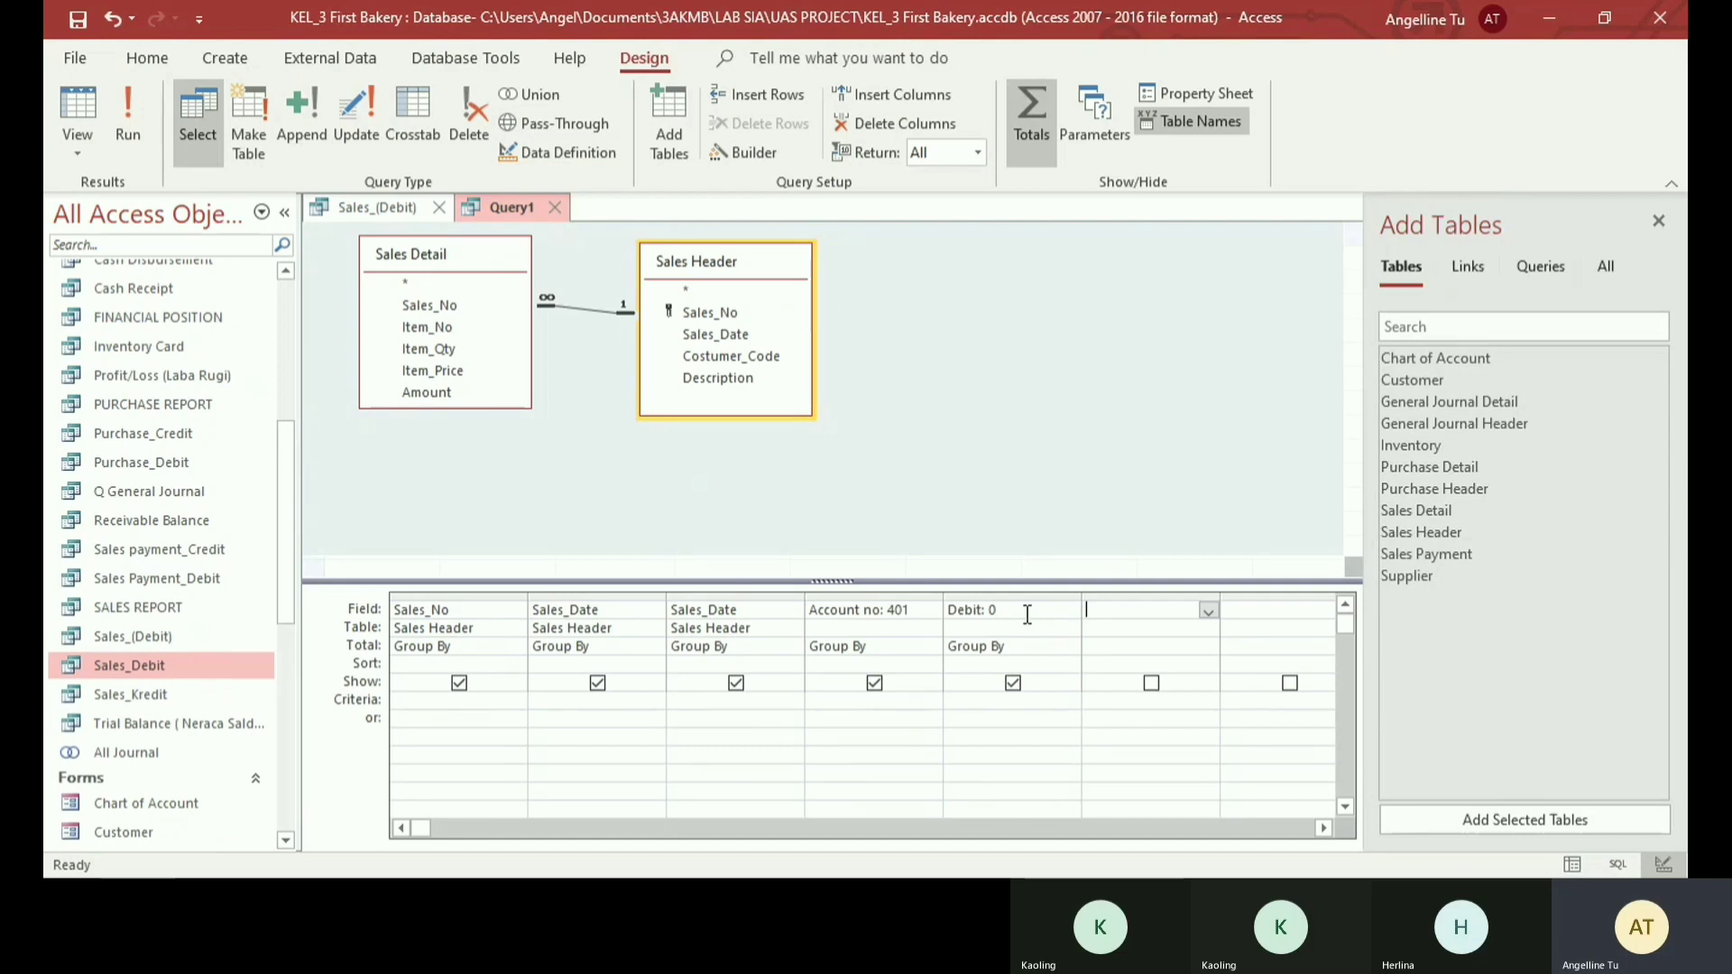
- Start the sixth column's expression in the Expression Builder as Credit: sum([Sales Detail]
type("Credit:")
right_click(1160, 610)
left_click(1167, 765)
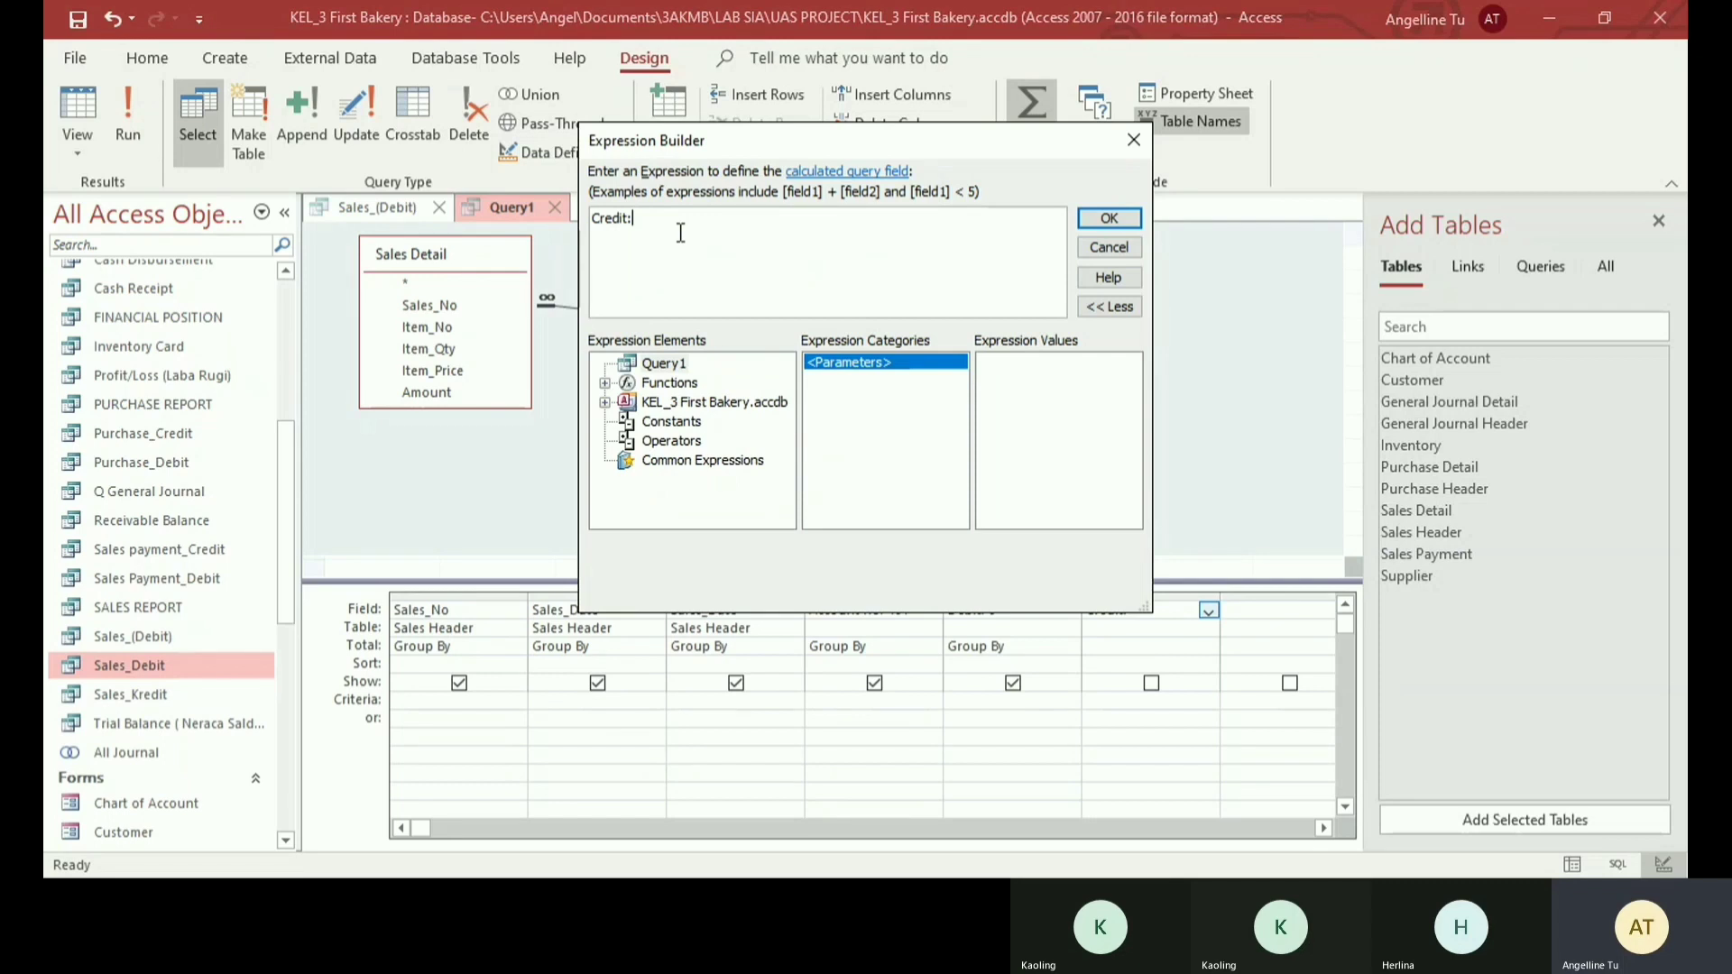
type("sum([Sal")
key("Tab")
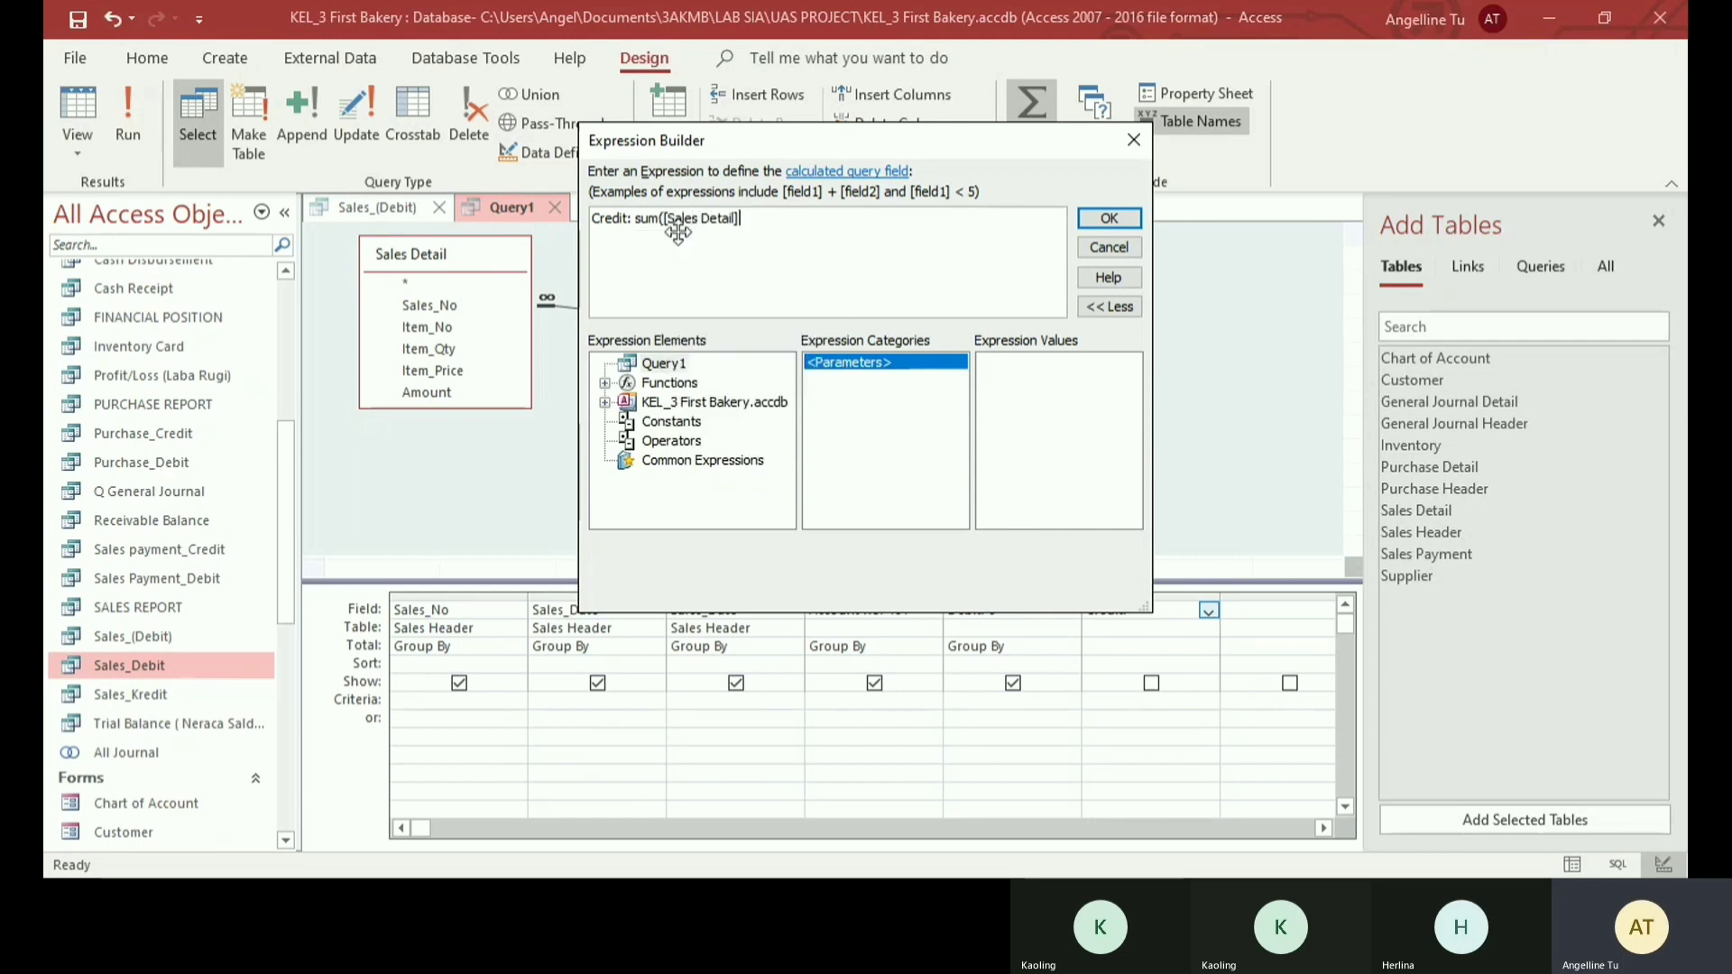
- Complete the Credit expression with ![Item_Price]*[Item_Qty]) and apply it to the column
type("![")
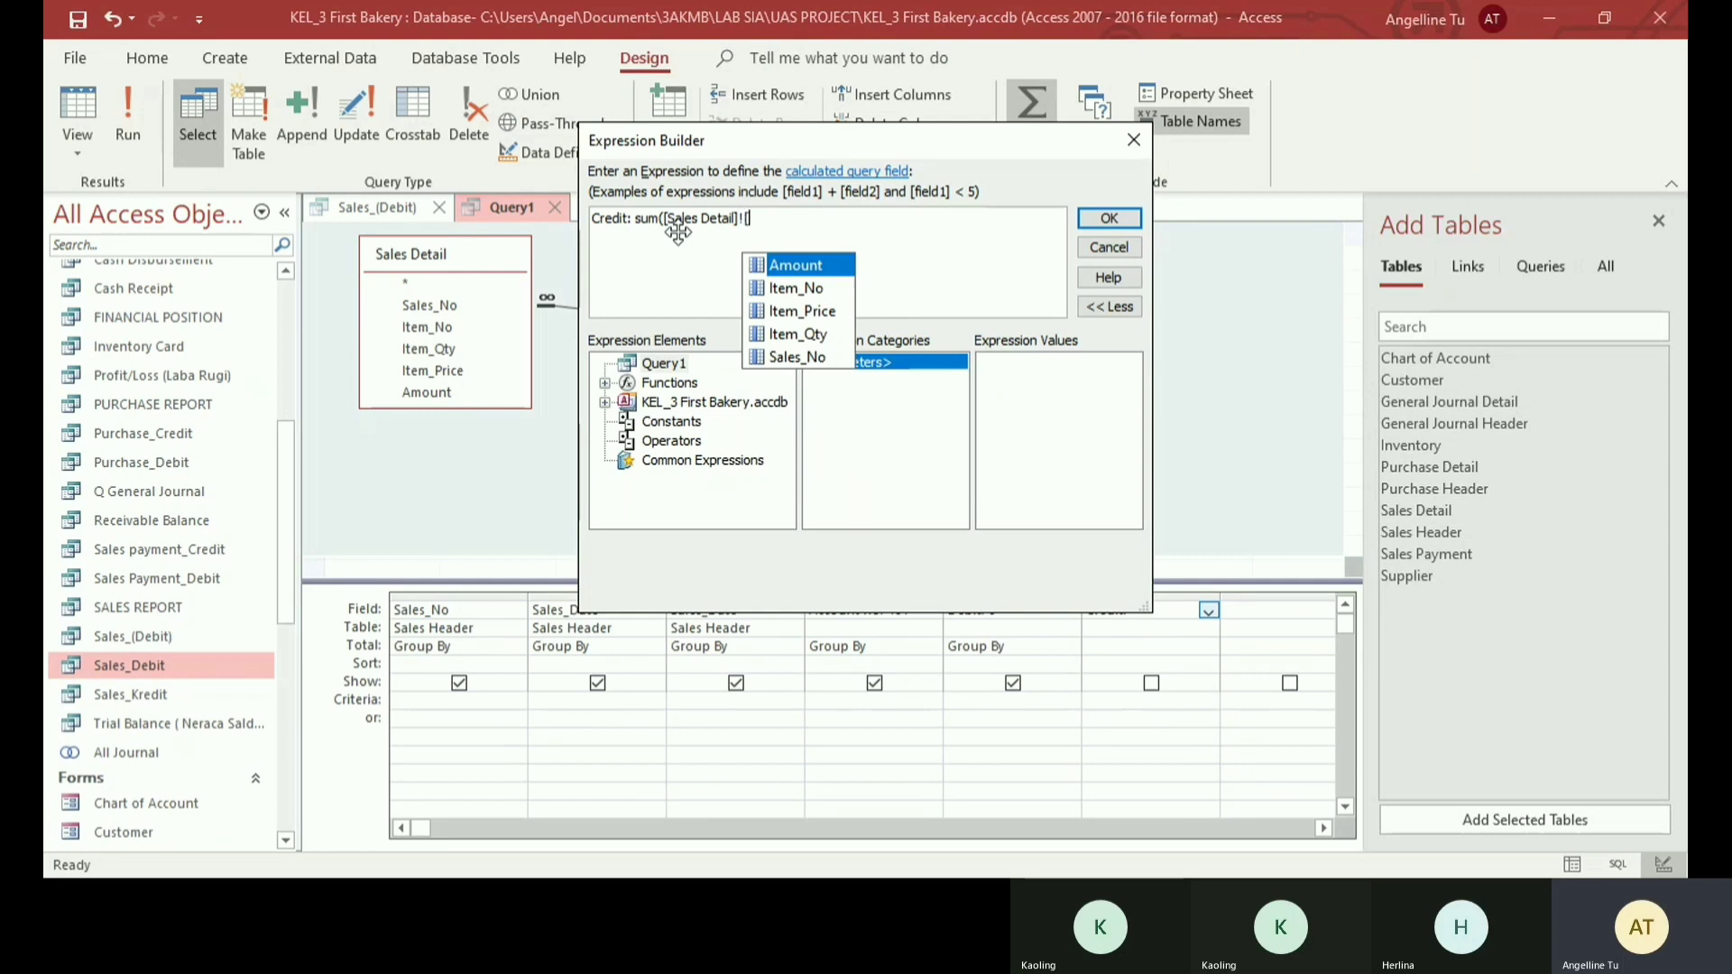
key("Down")
key("Down")
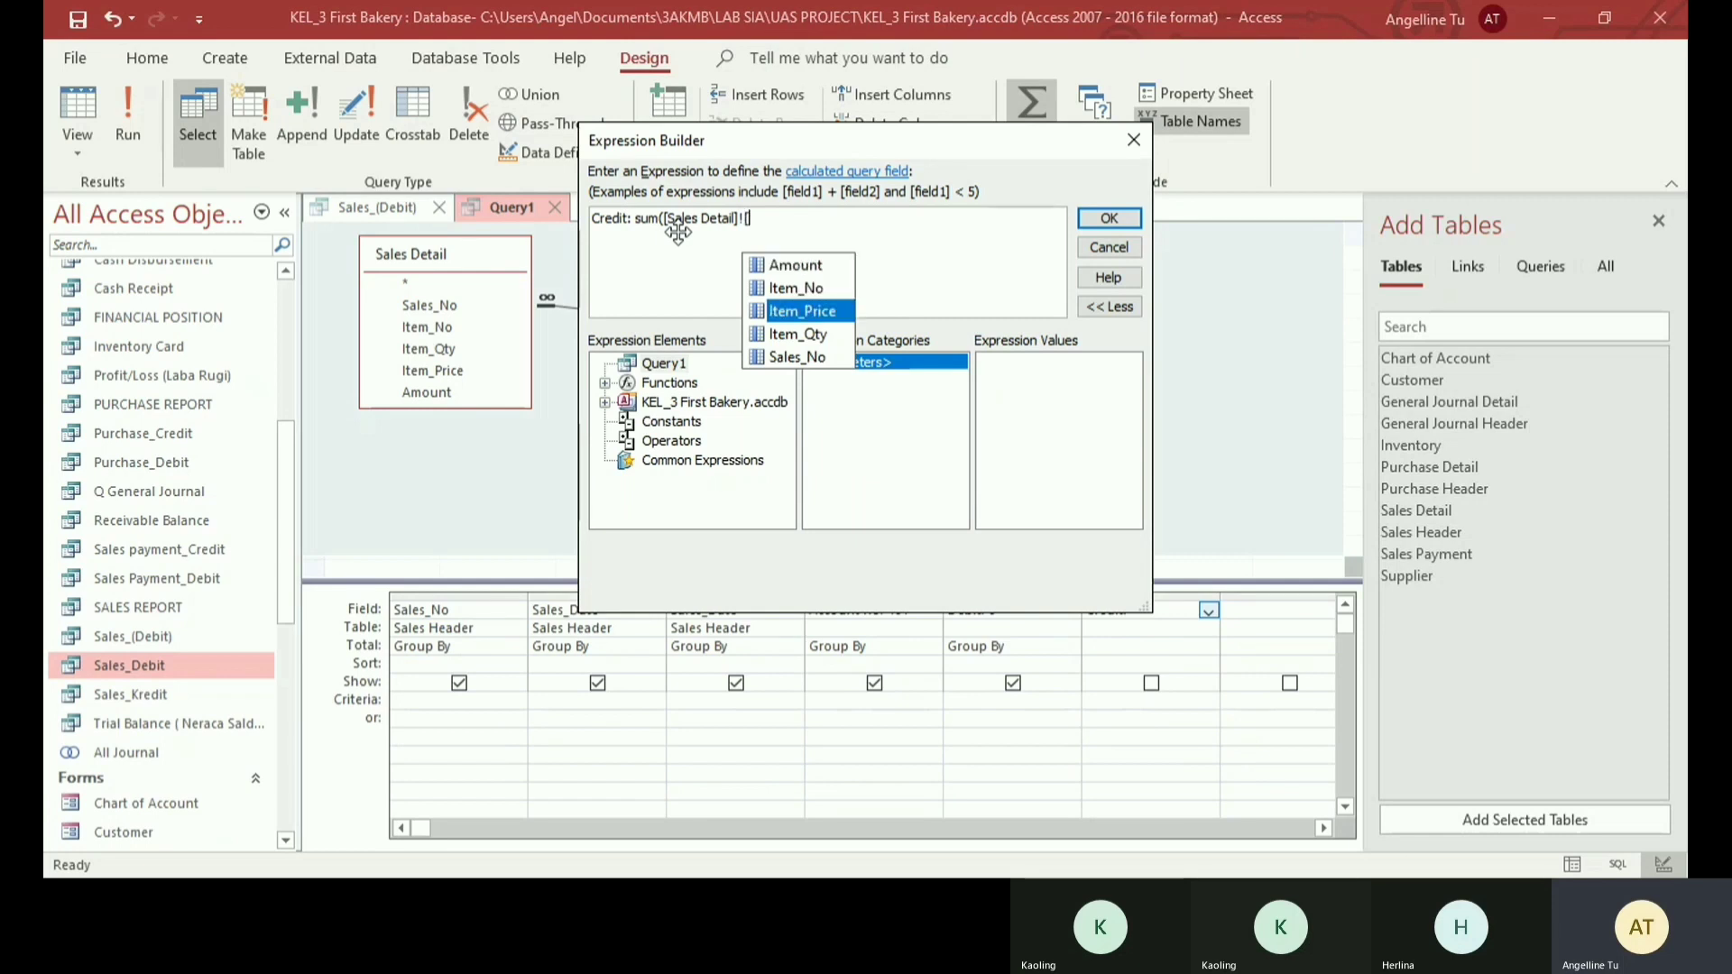
key("Tab")
type("*[Item")
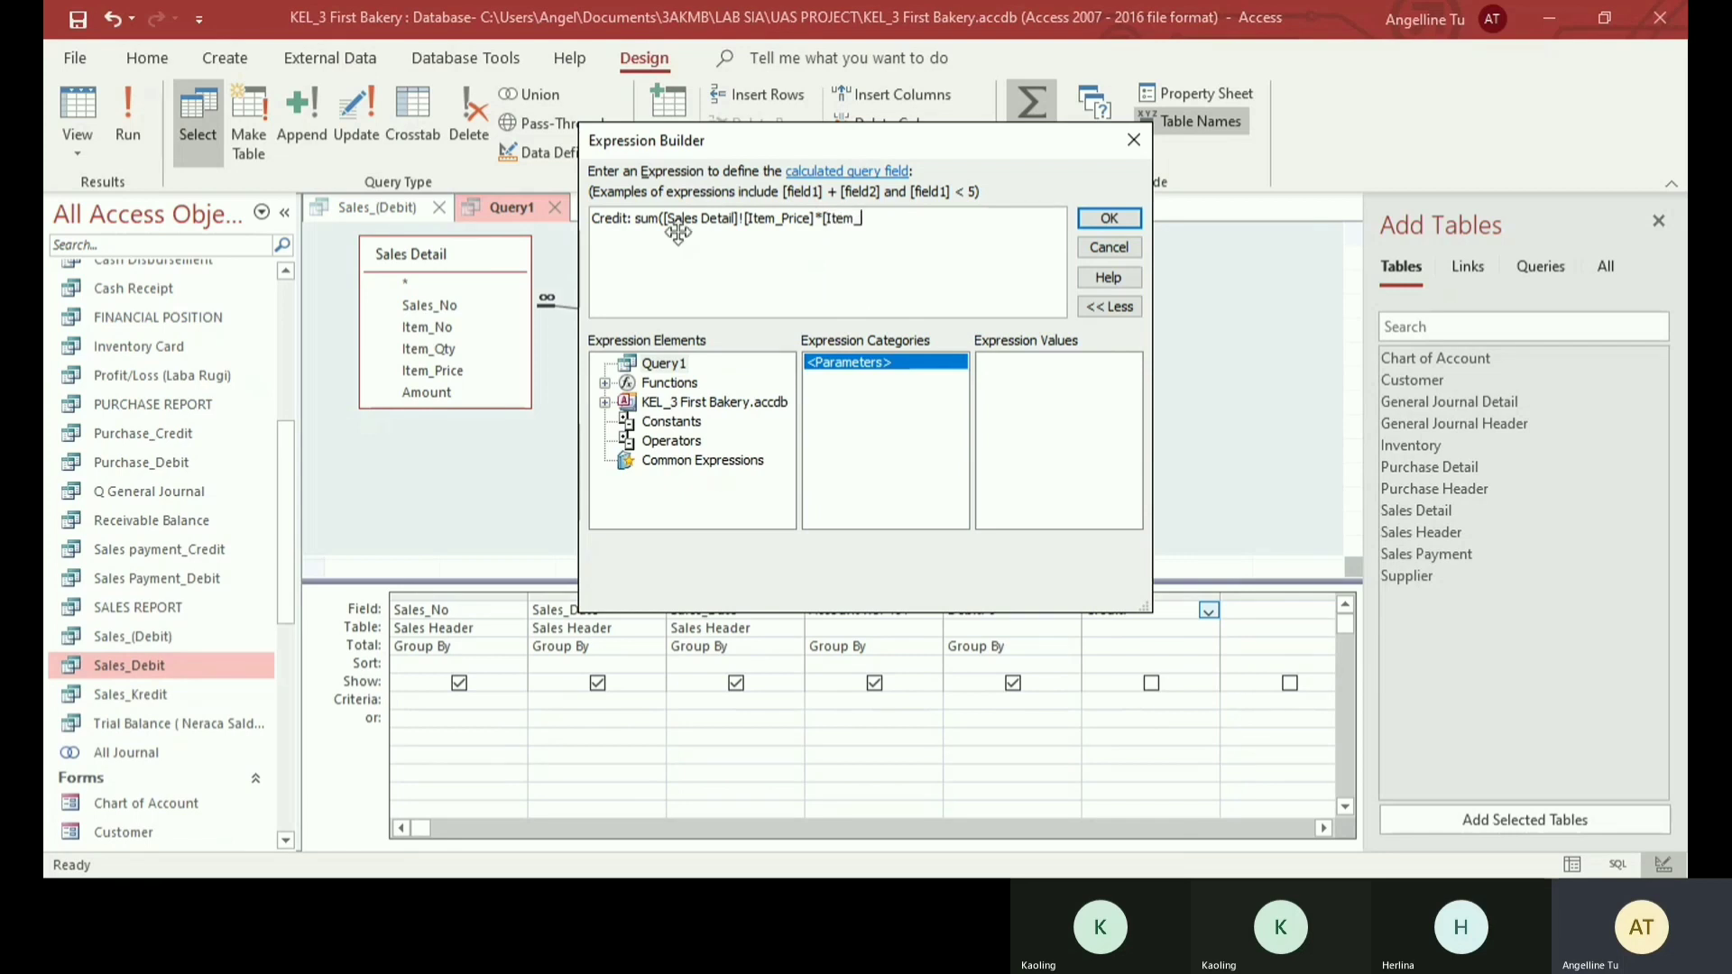
type("_Qty])")
key("Return")
key("BackSpace")
left_click(1108, 220)
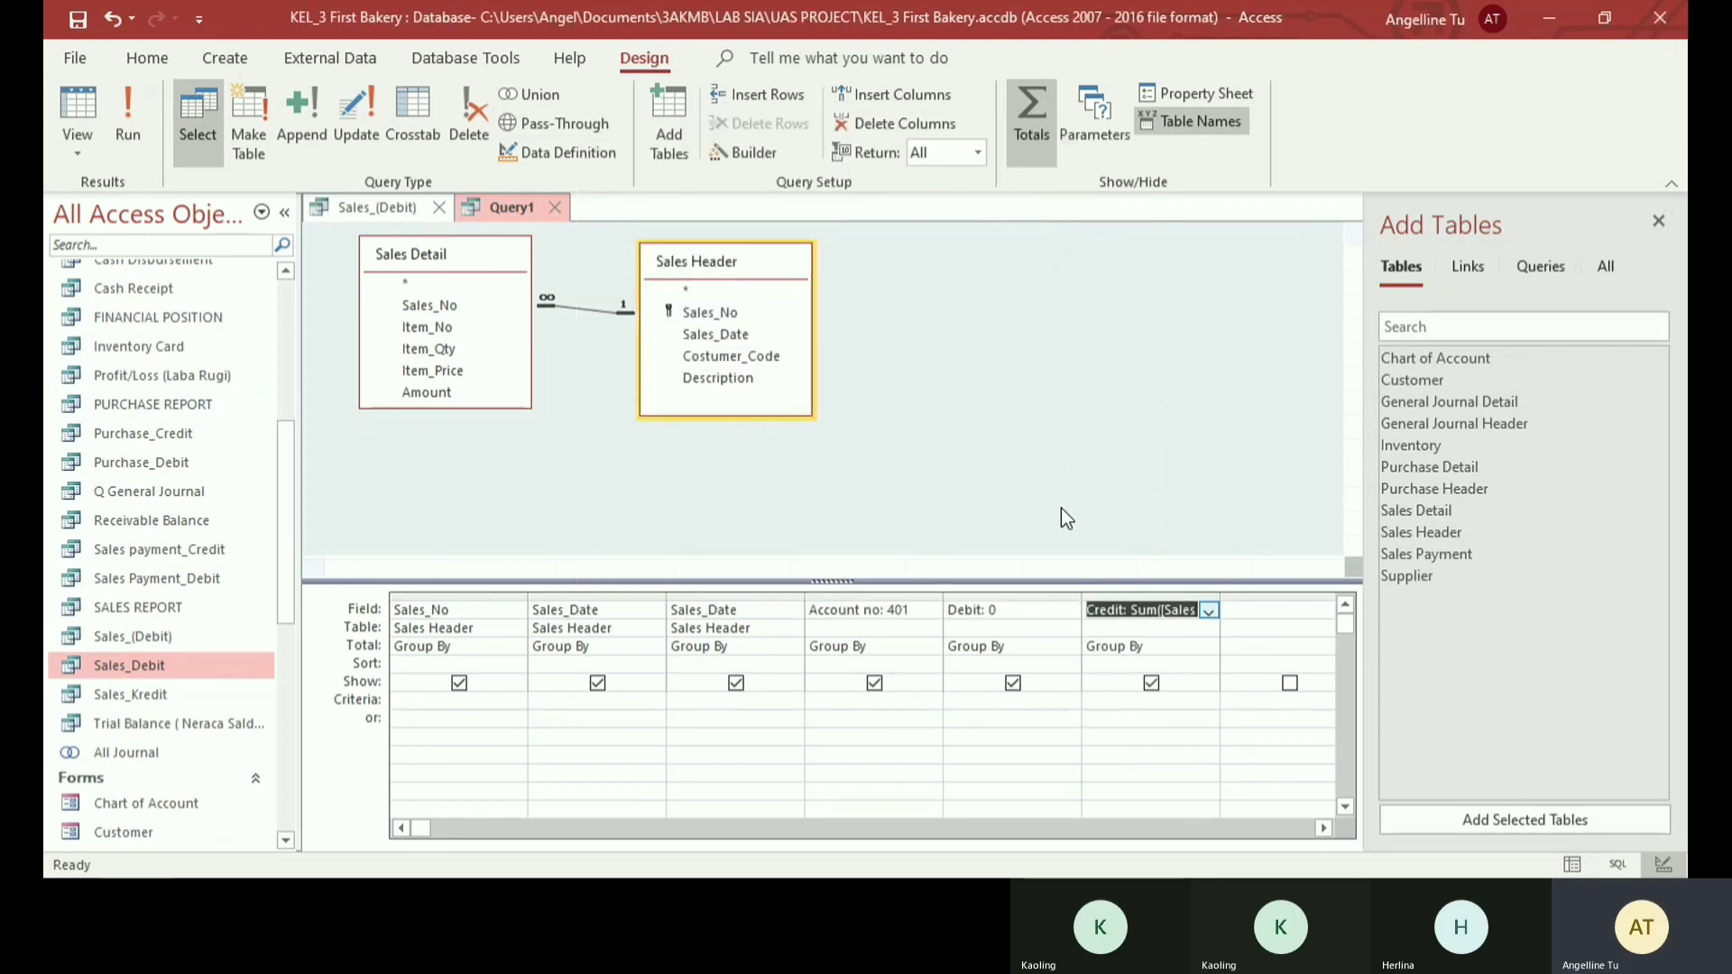
- Set the Total of both the Debit and Credit columns to Expression
left_click(1069, 647)
left_click(1014, 818)
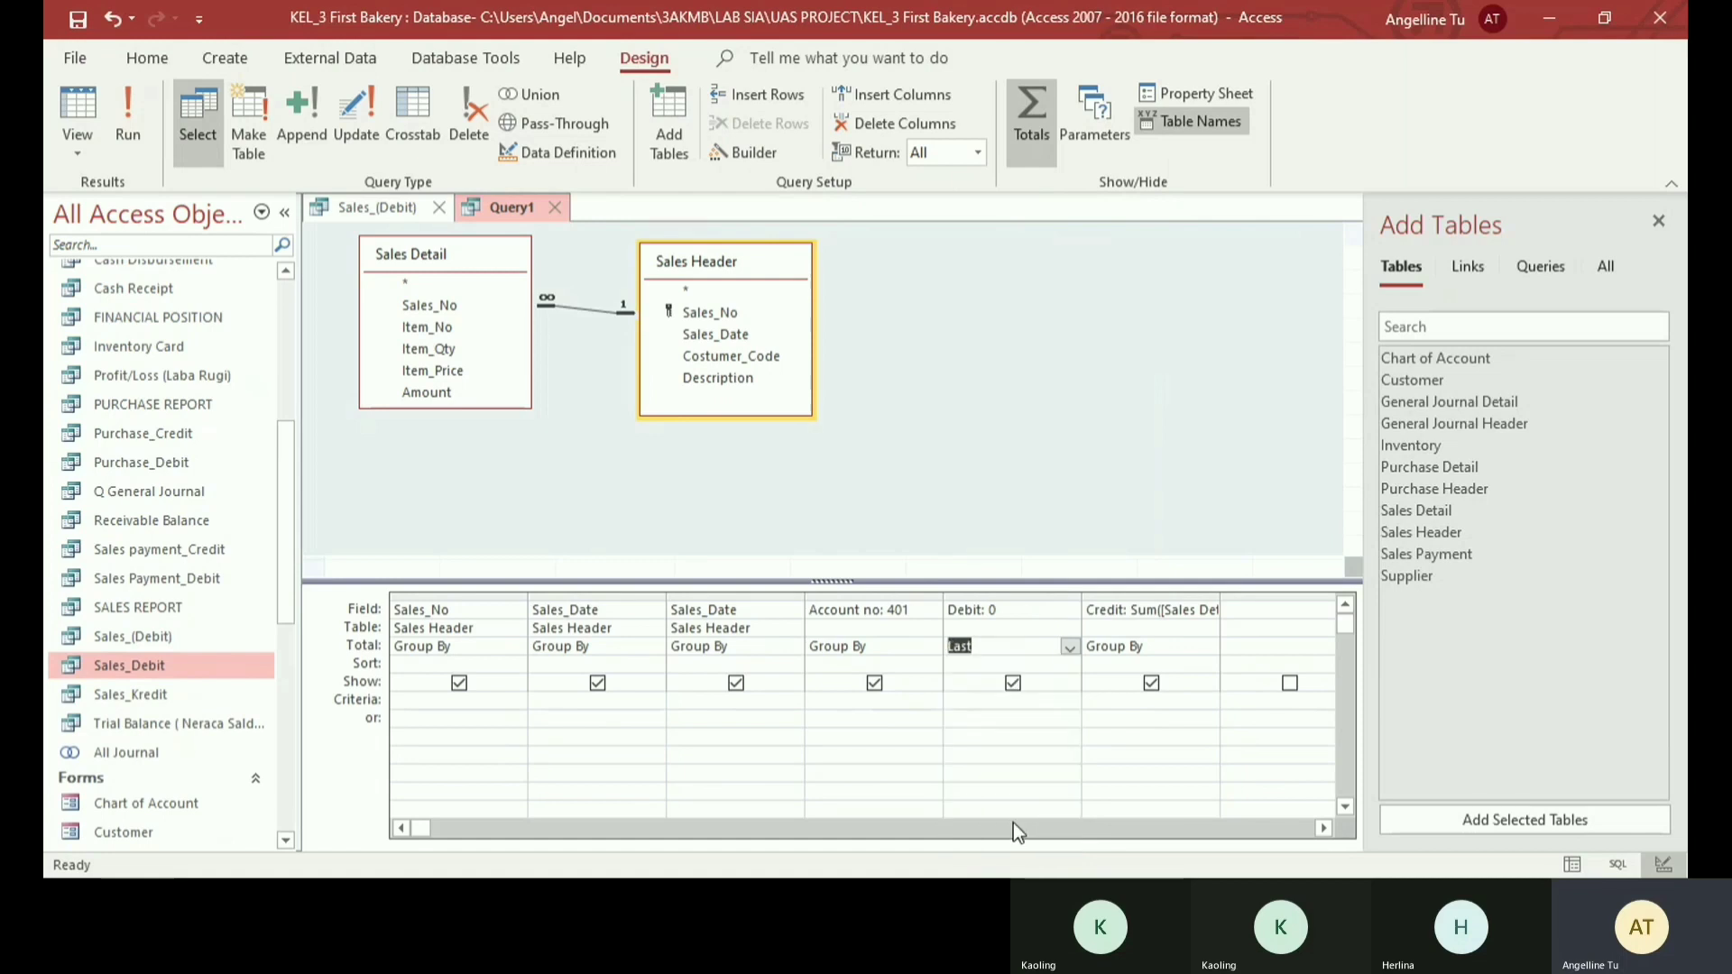
left_click(1070, 648)
left_click(1044, 835)
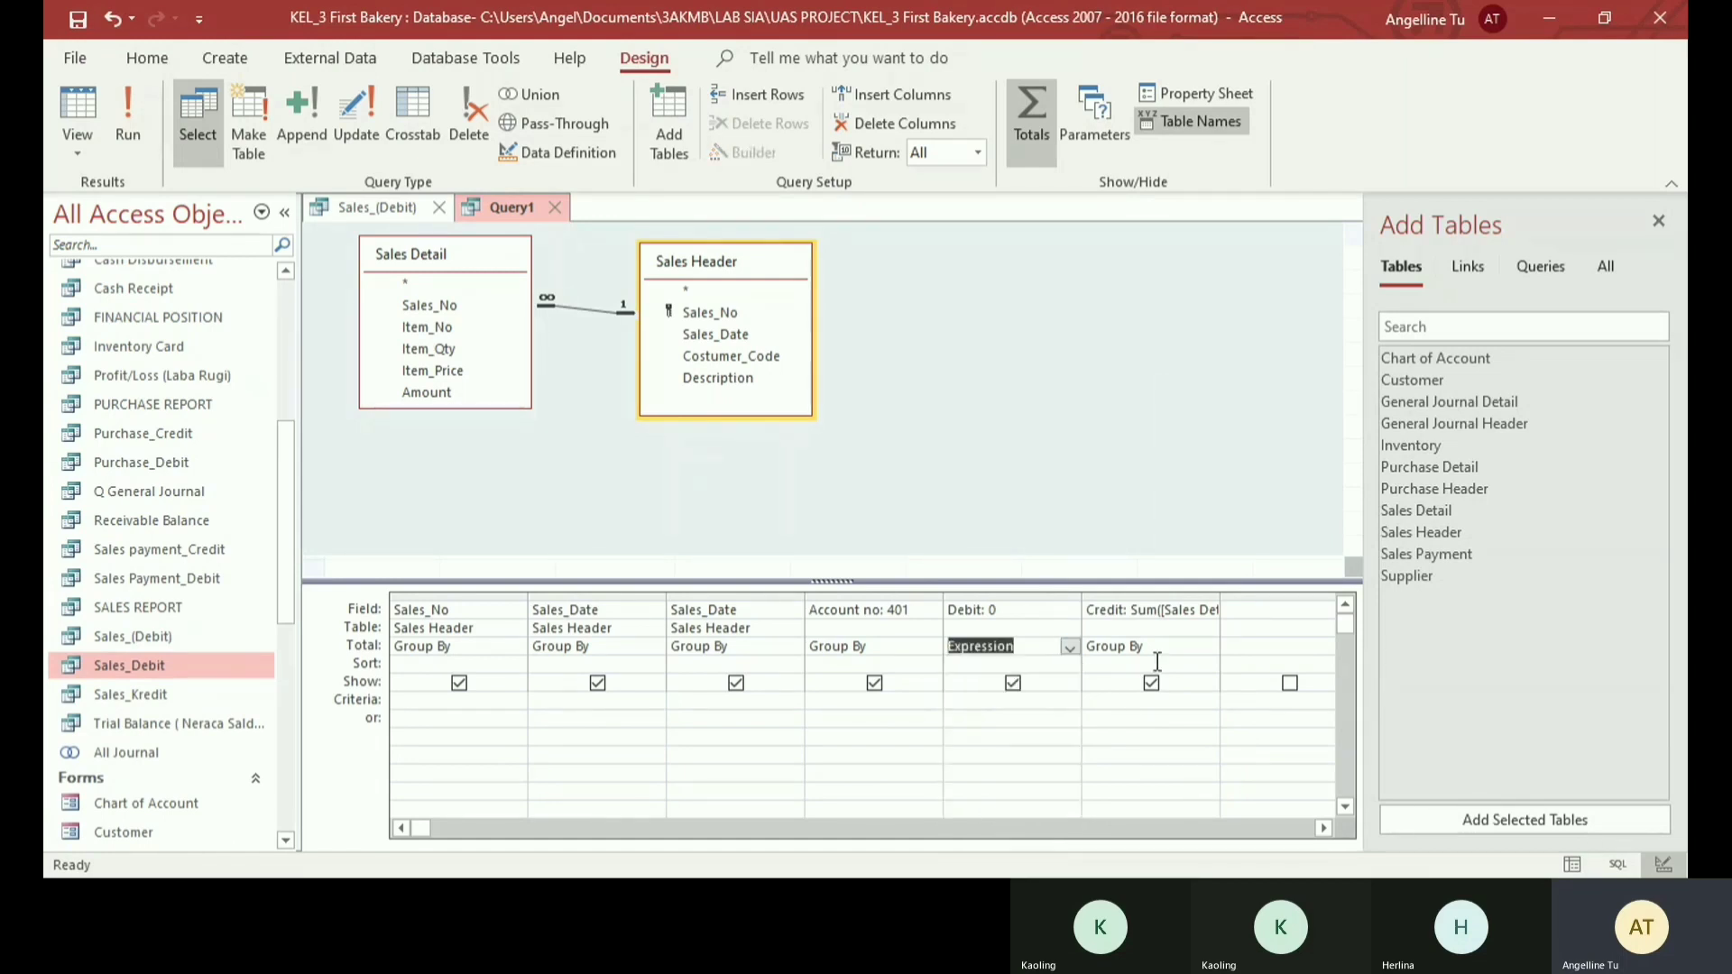
left_click(1207, 648)
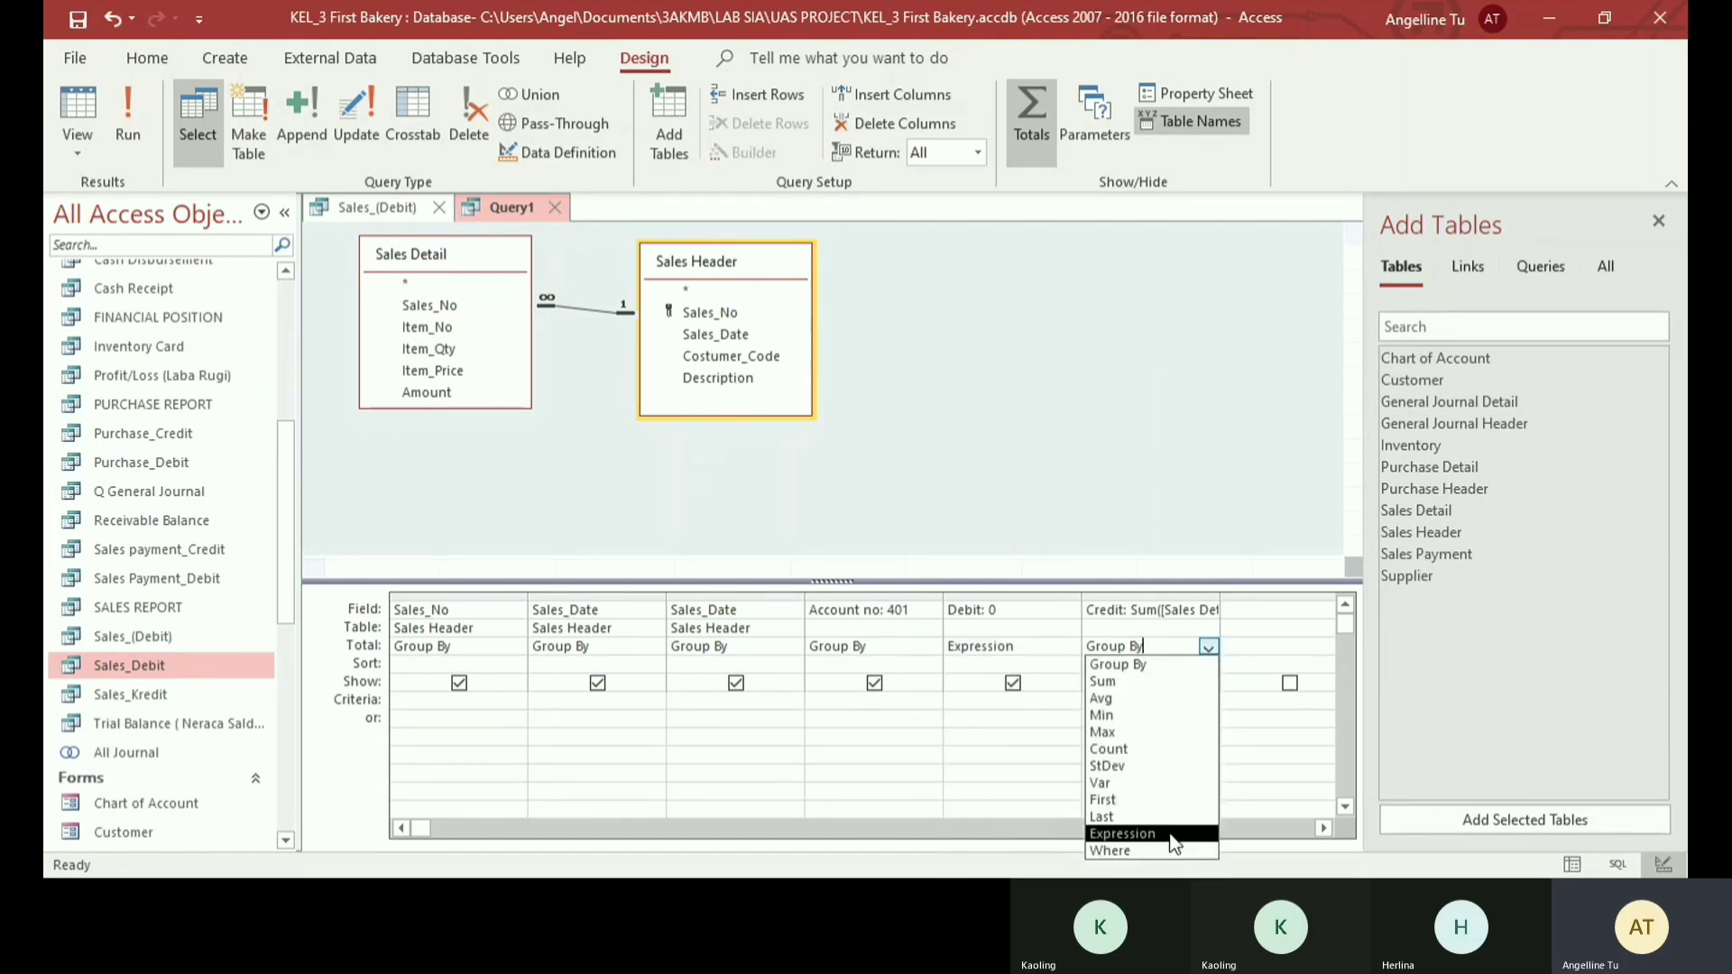
left_click(1118, 834)
- Run the query and start saving it under a name beginning with Sa
left_click(127, 100)
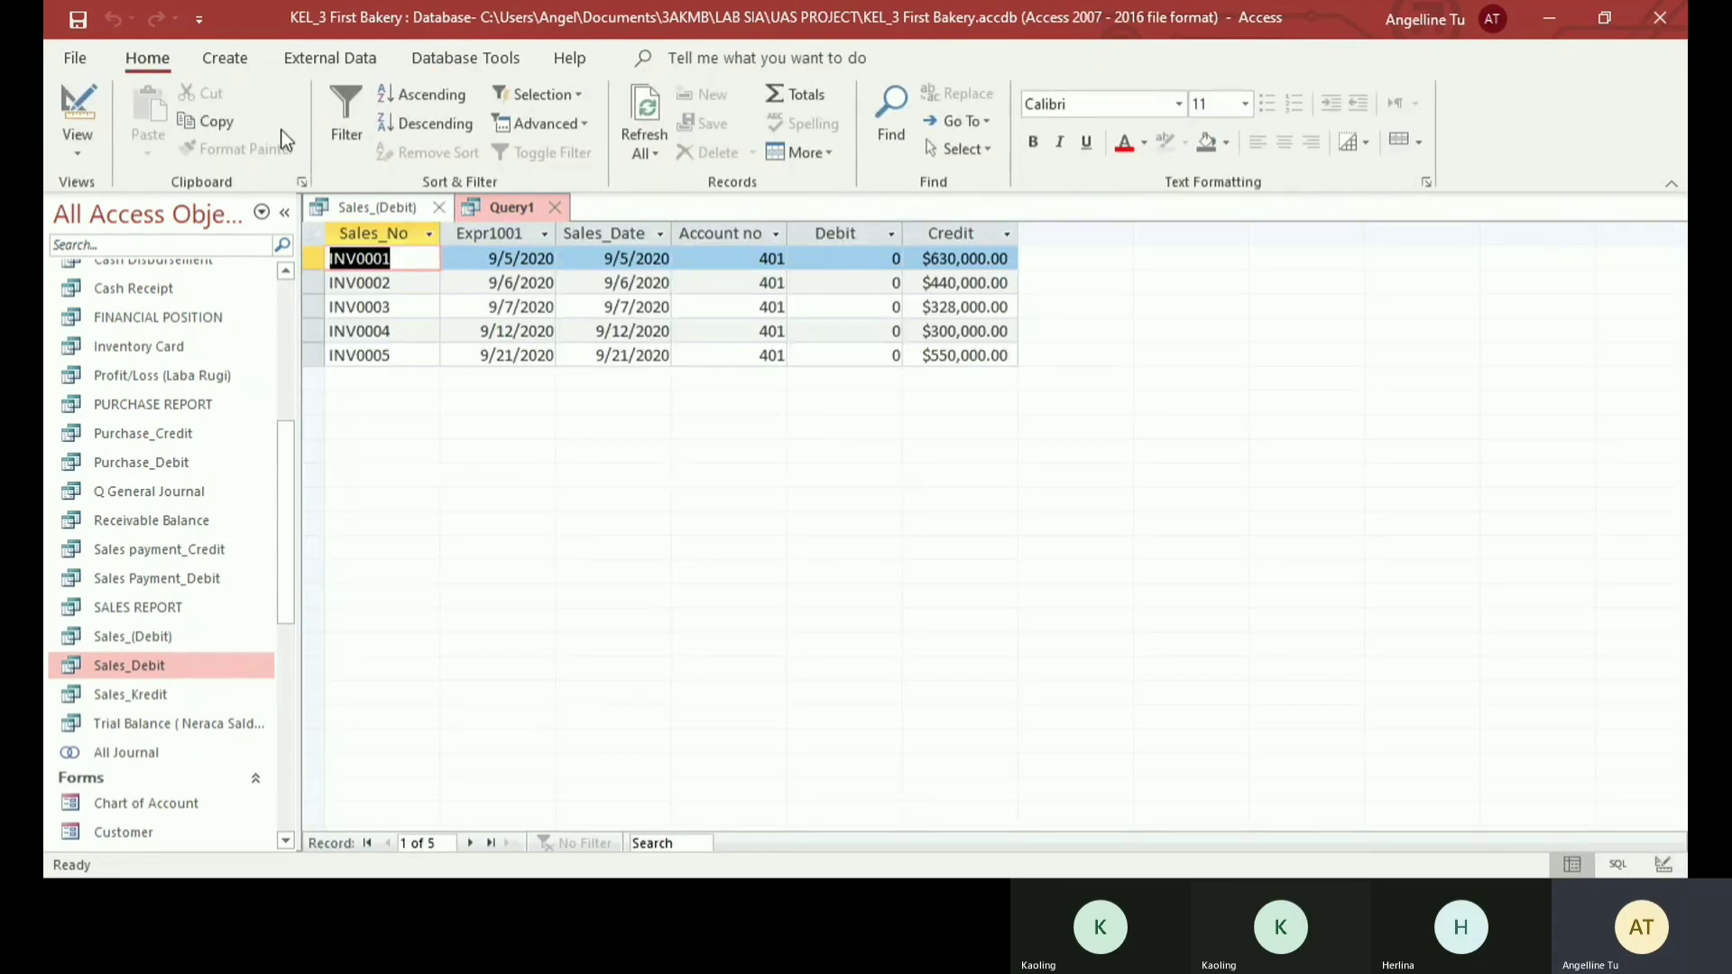
left_click(78, 19)
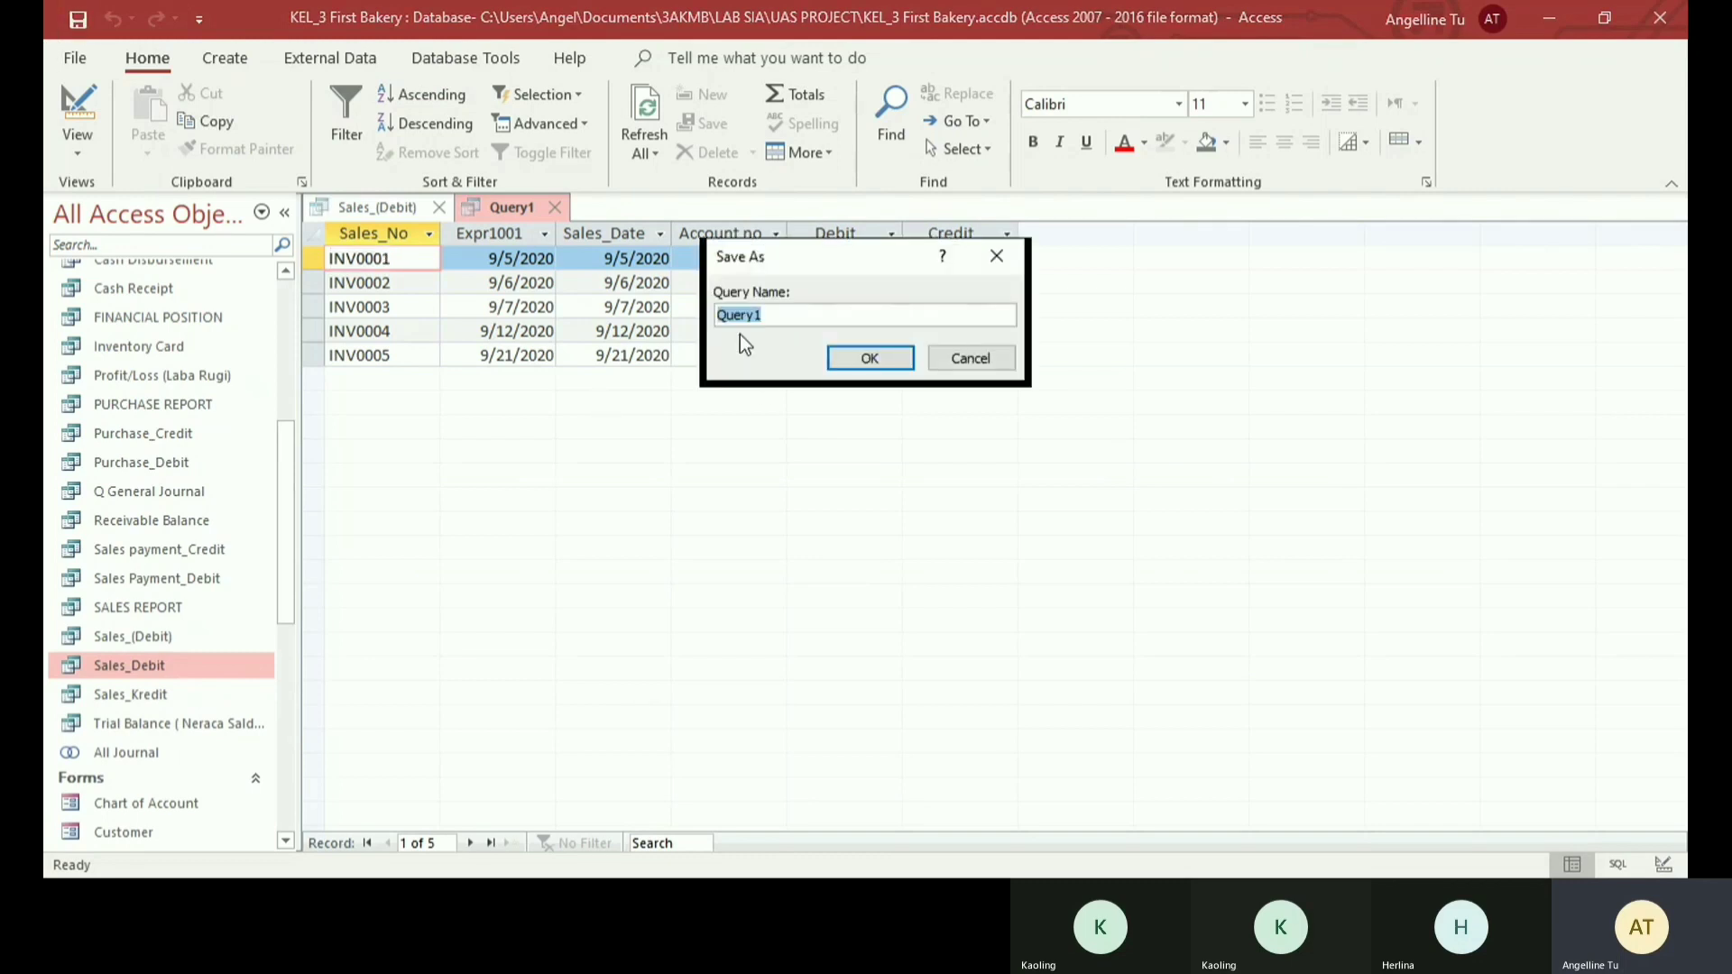
type("Sa")
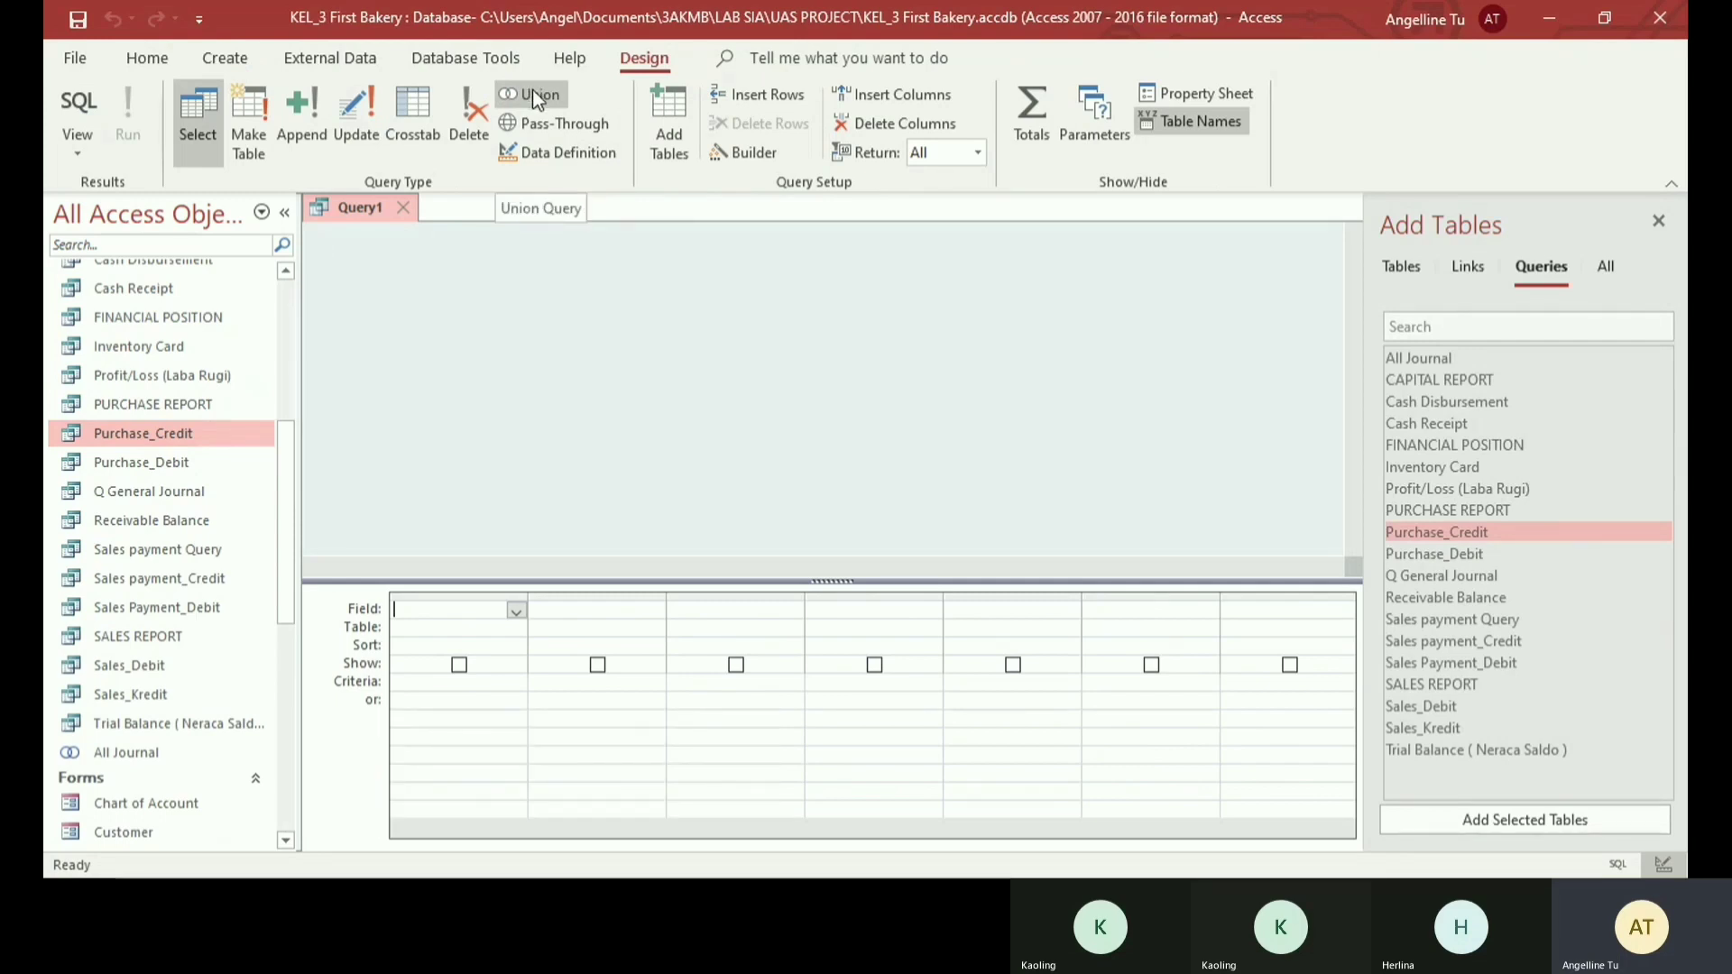
- Turn the new empty query into a Union query
left_click(532, 90)
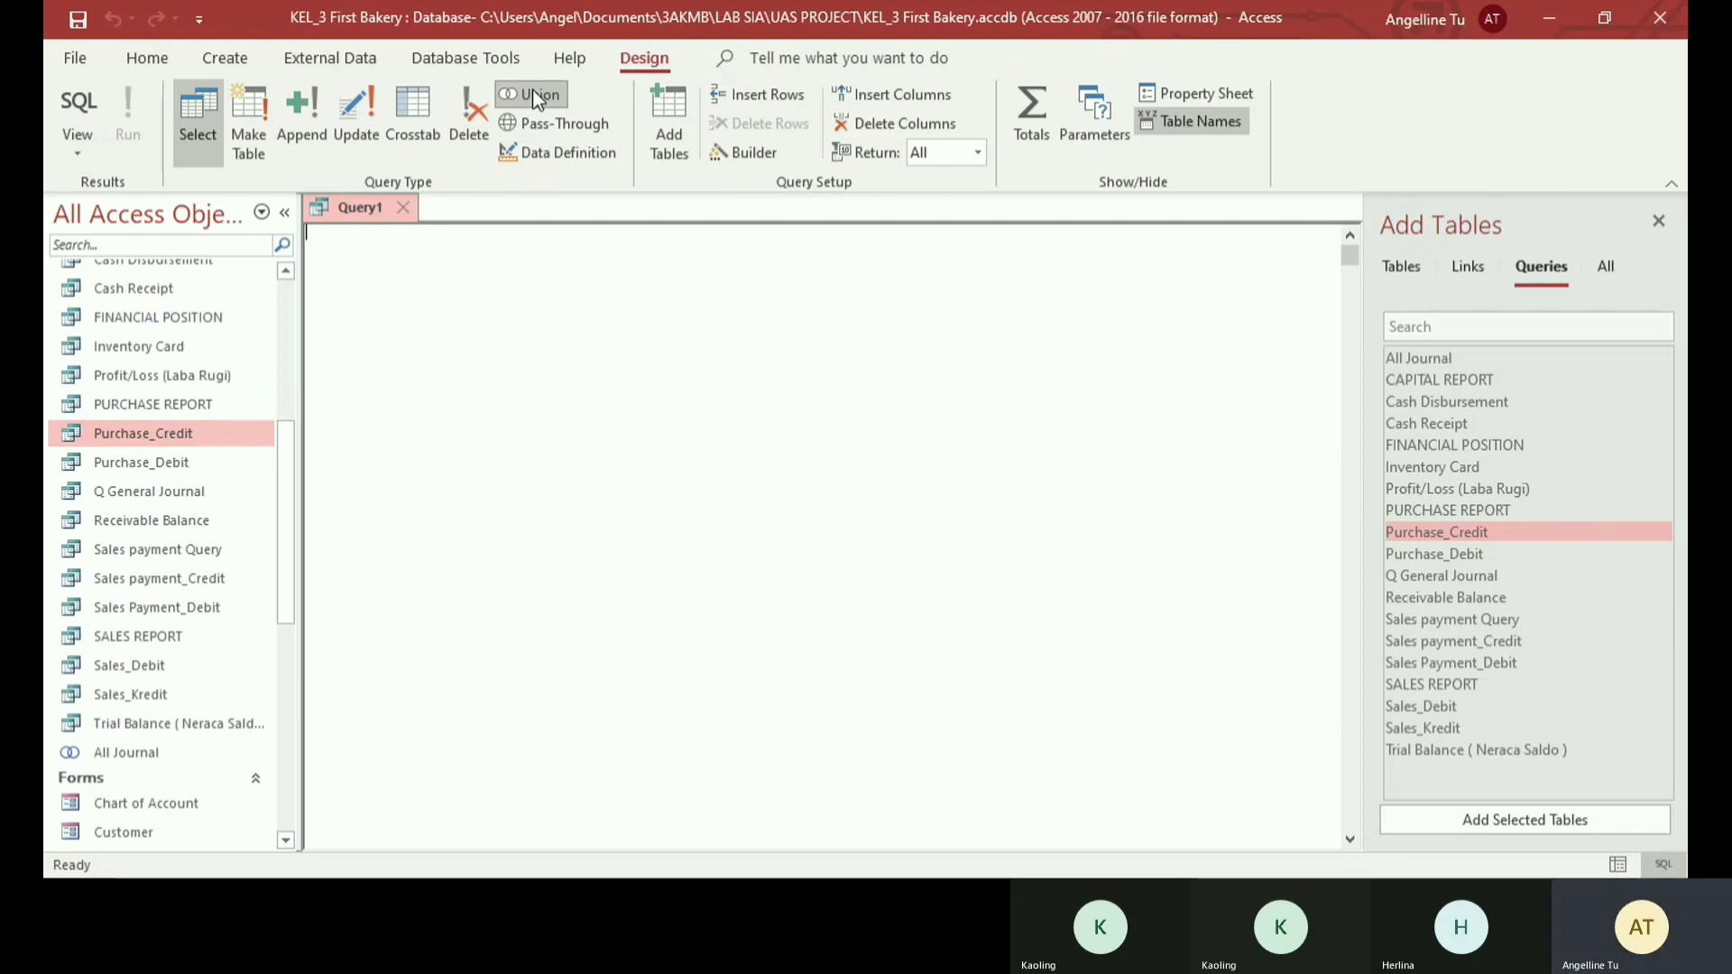
- Copy the SQL statement of the Purchase_Credit query into the empty Union query
scroll(187, 403, "up", 1)
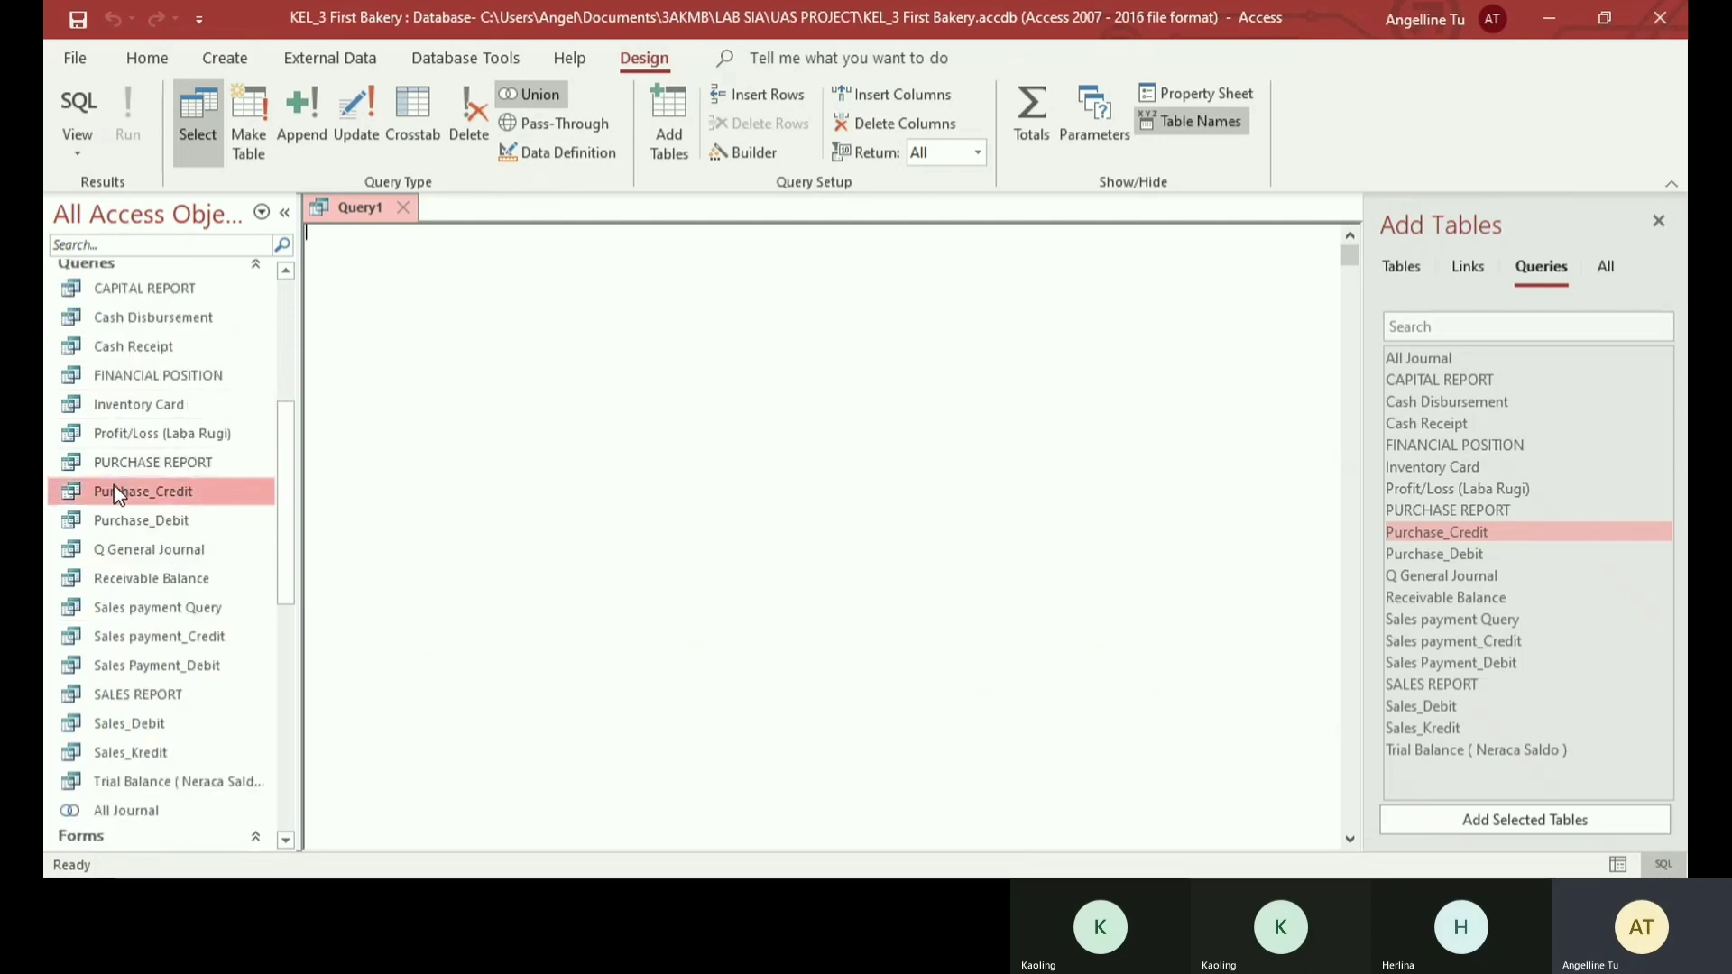
double_click(120, 495)
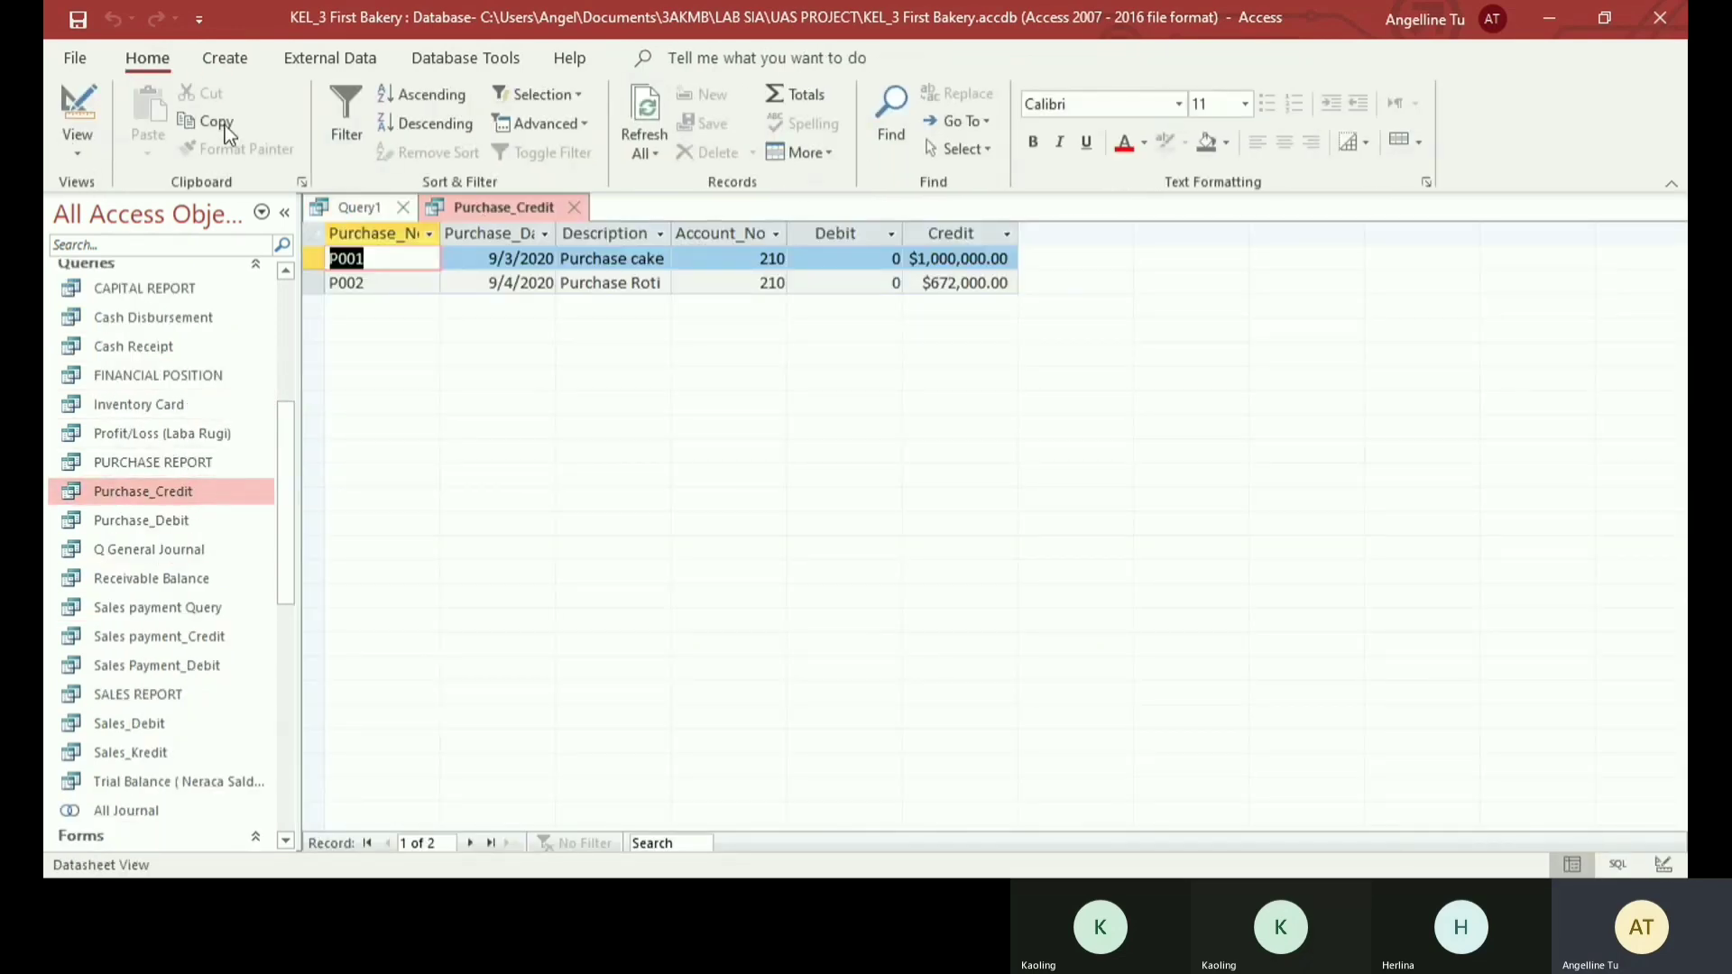
left_click(79, 145)
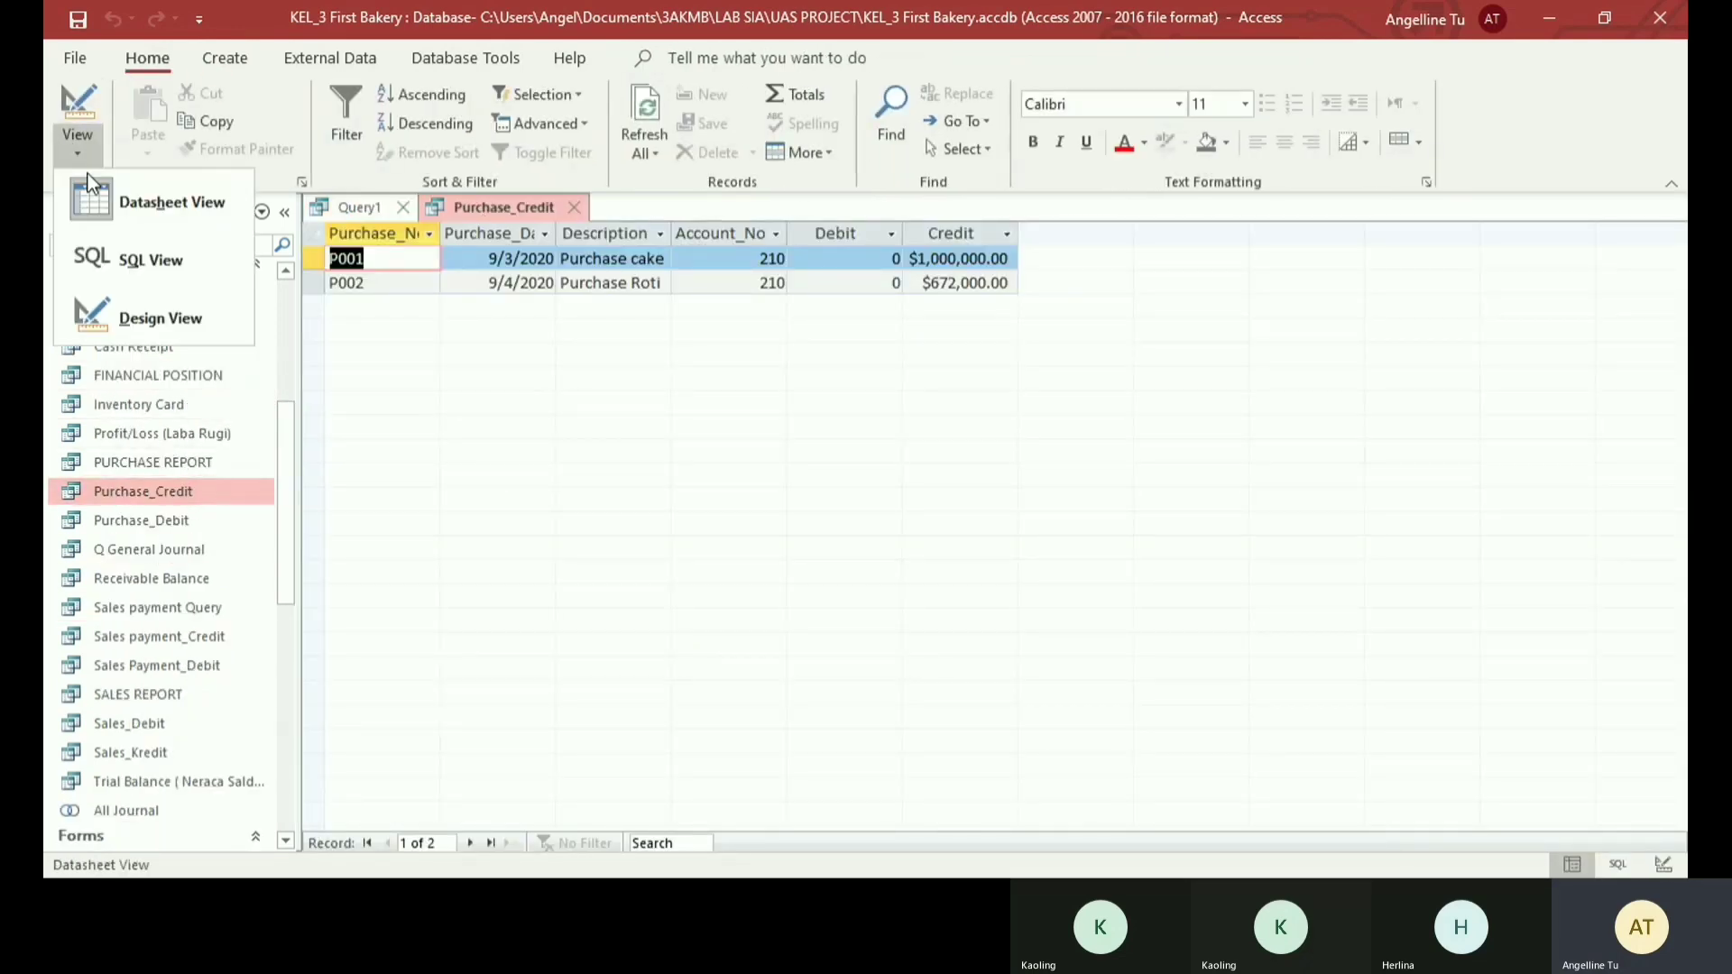
left_click(181, 257)
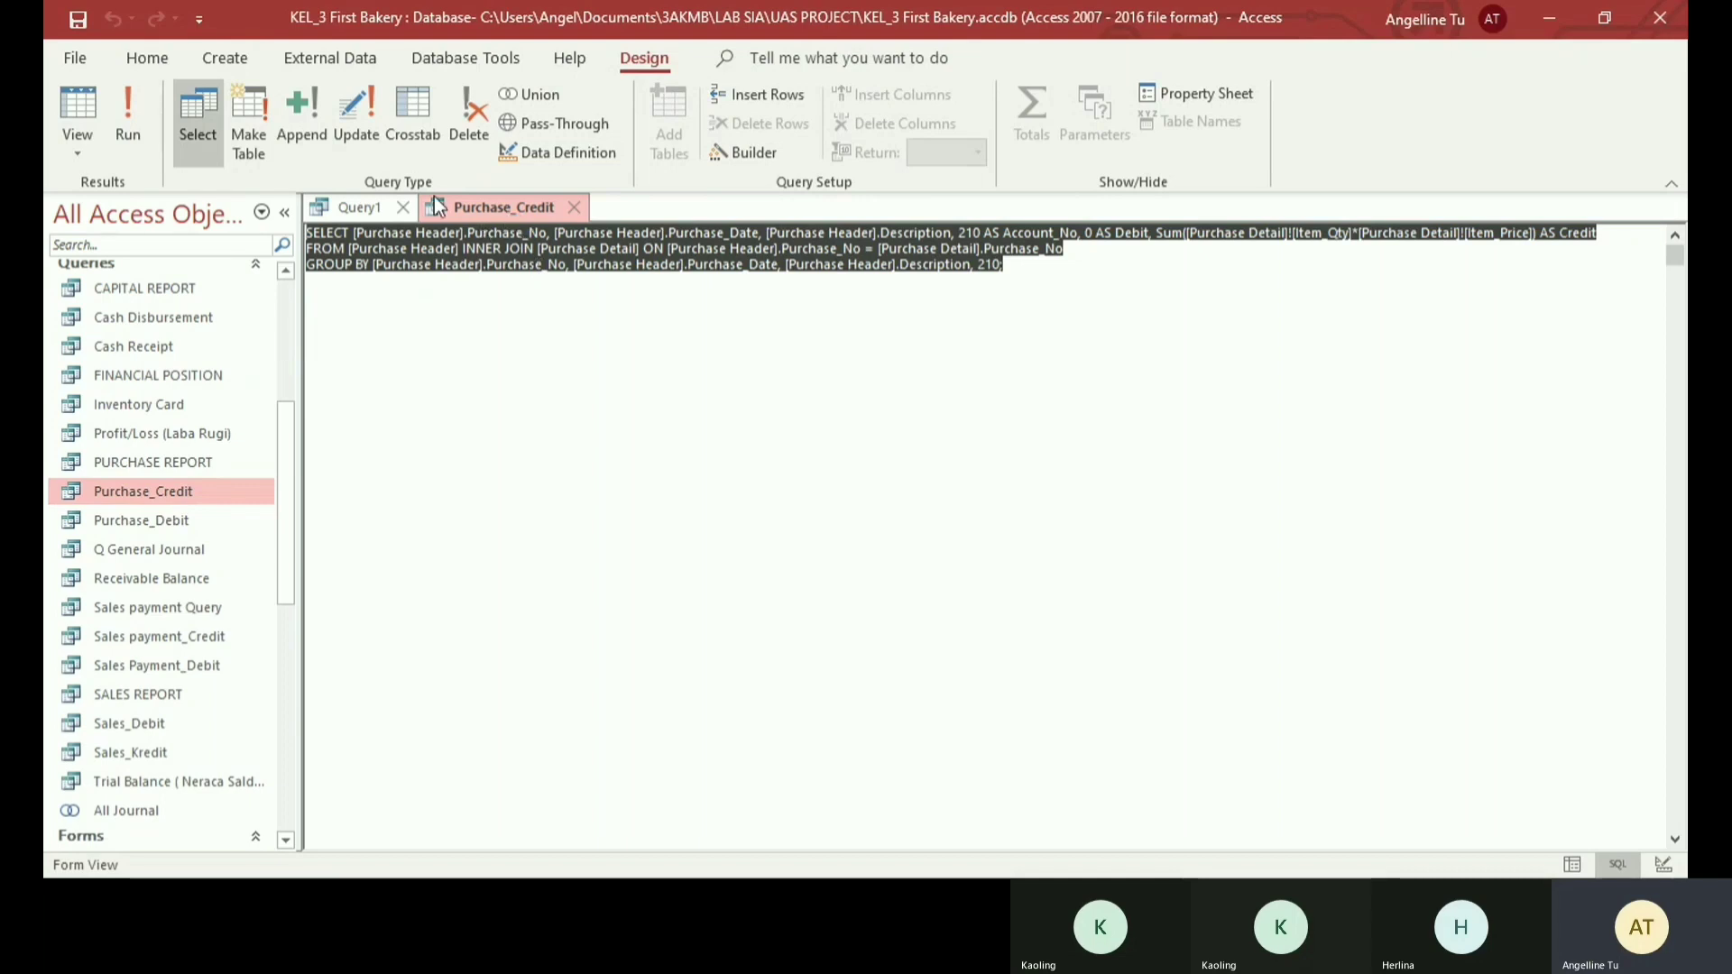
left_click(372, 206)
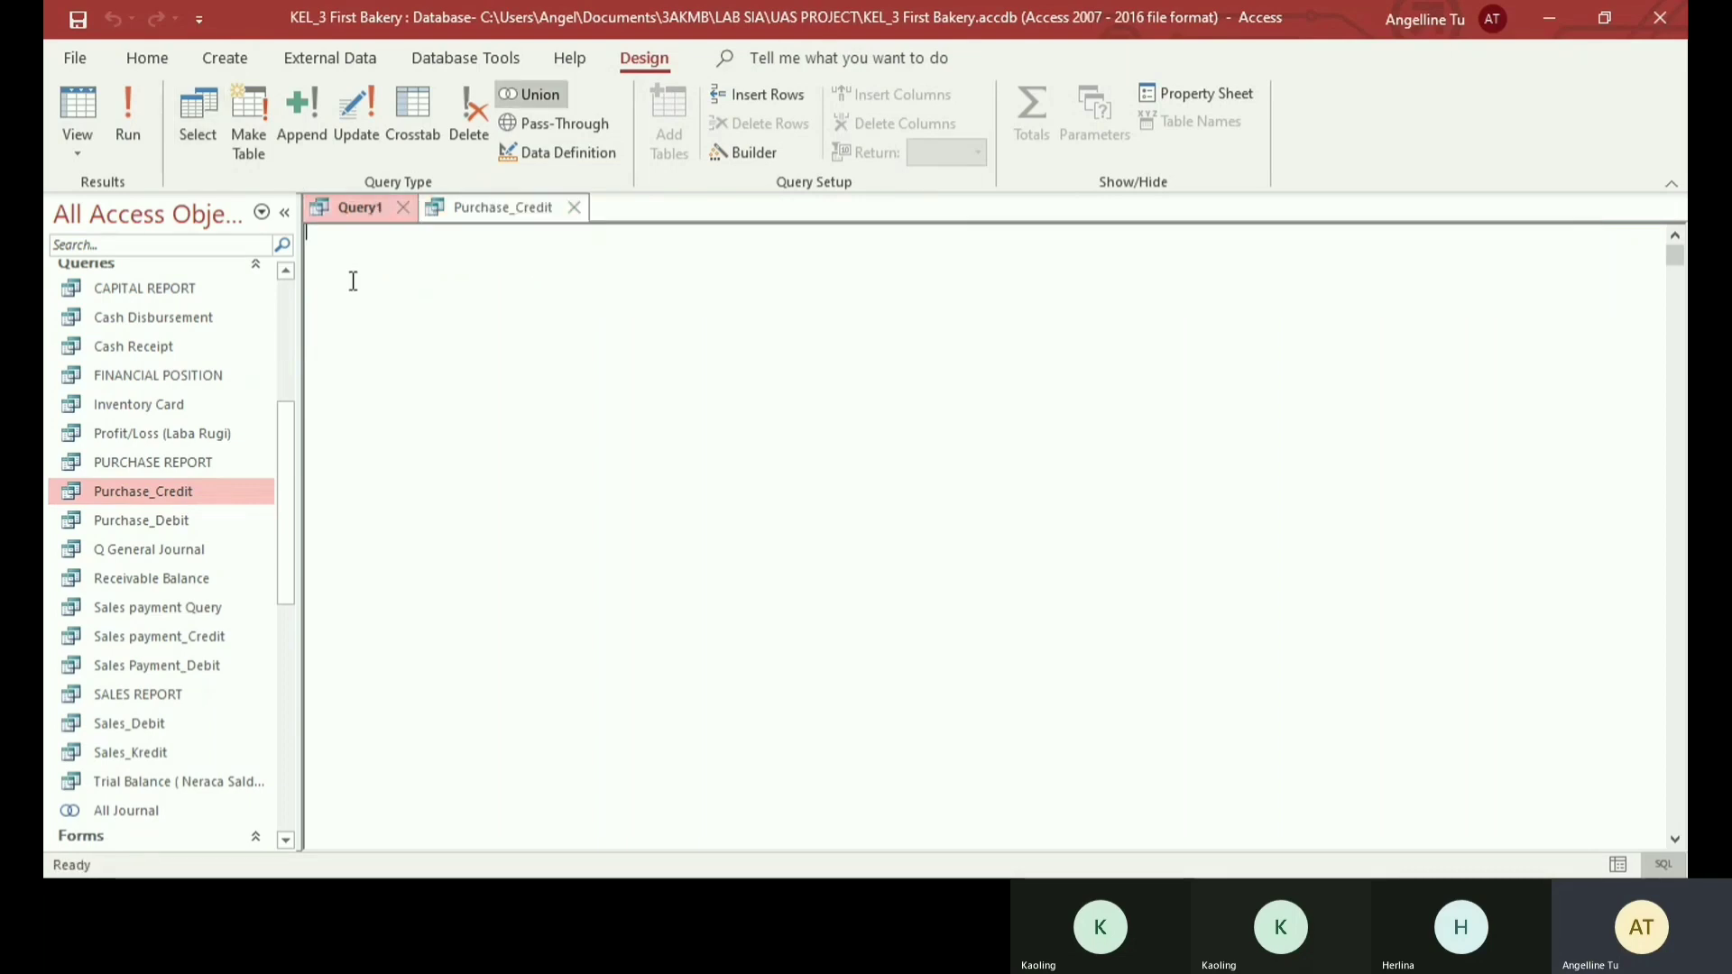
type("SELECT [Purchase Header].Purchase_No, [Purchase Header].Purchase_Date, [Purchase Header].Description, 210 AS Account_No, 0 AS Debit, Sum([Purchase Detail]![Item_Qty]*[Purchase Detail]![Item_Price]) AS Credit FROM [Purchase Header] INNER JOIN [Purchase Detail] ON [Purchase Header].Purchase_No = [Purchase Detail].Purchase_No GROUP BY [Purchase Header].Purchase_No, [Purchase Header].Purchase_Date, [Purchase Header].Description, 210;")
key("ctrl+Home")
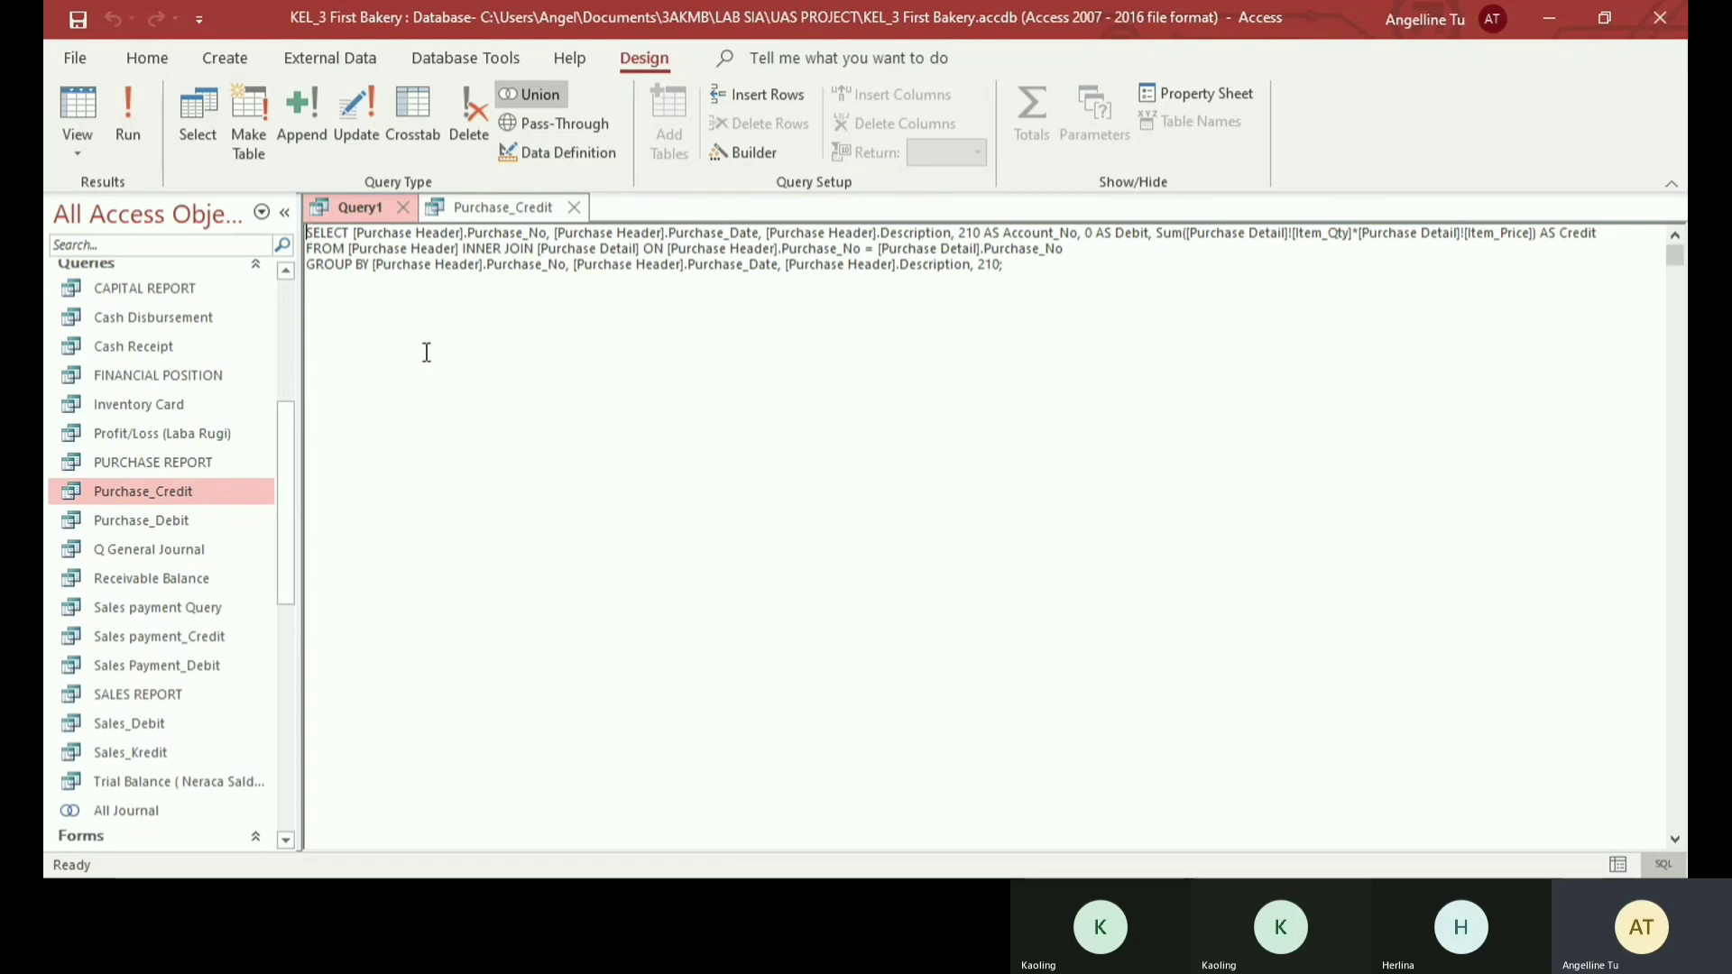
type("UNION")
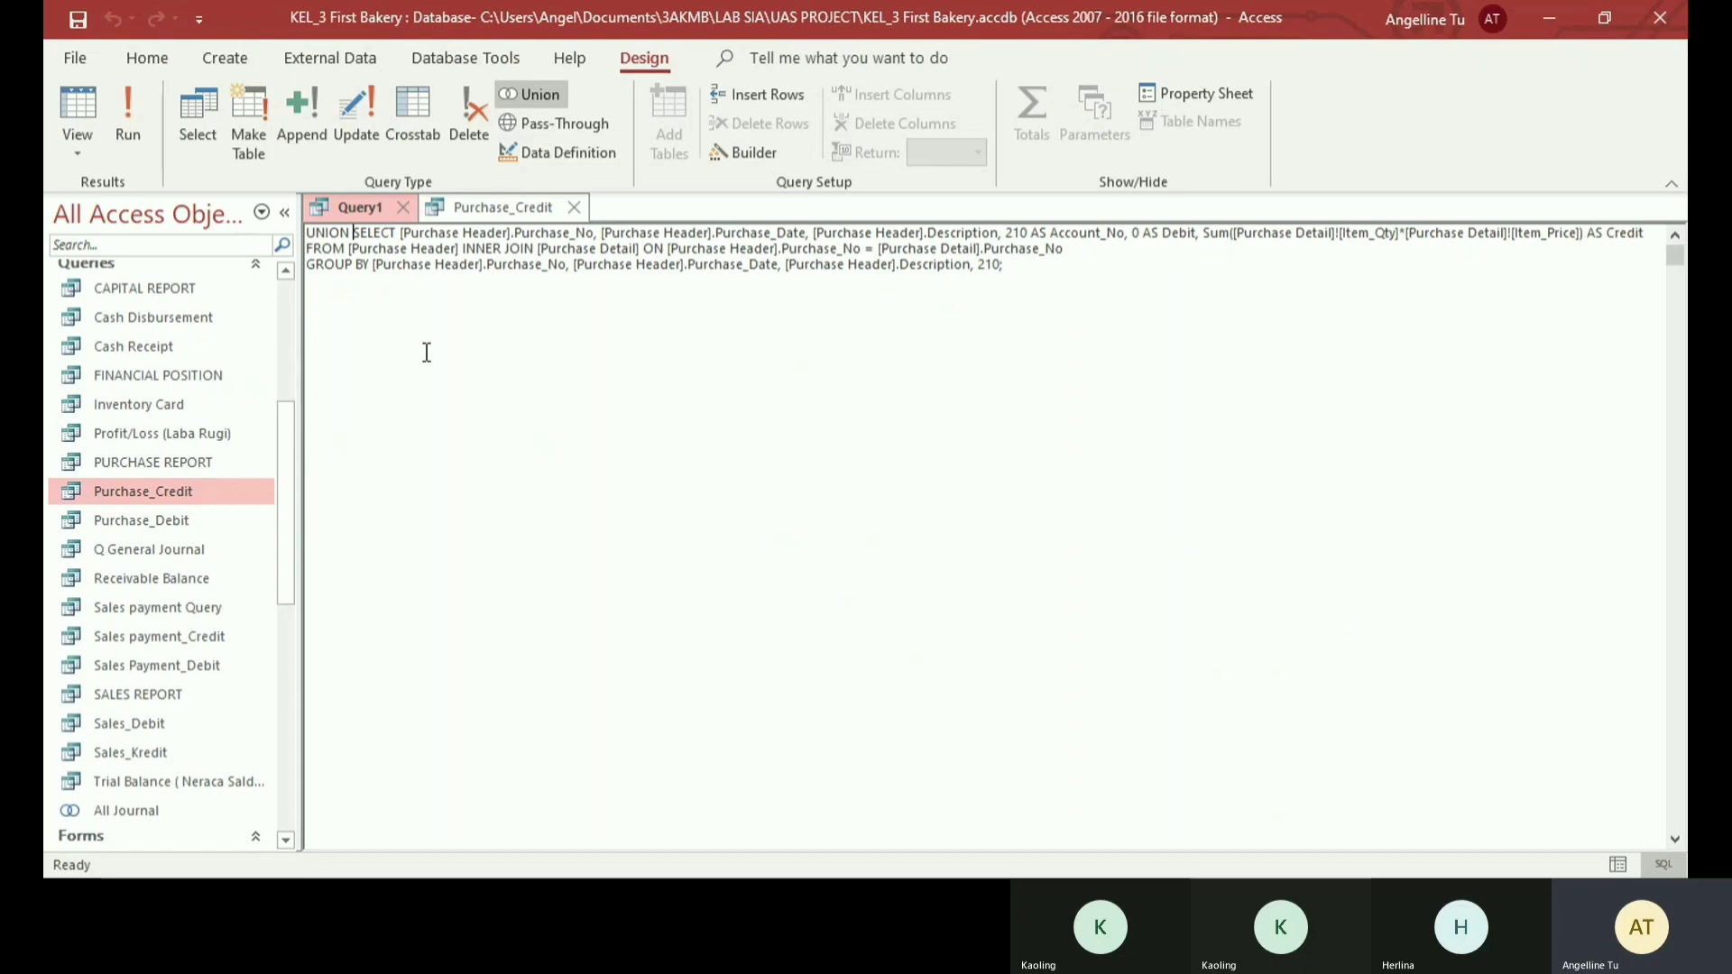
key("BackSpace")
key("BackSpace")
key("BackSpace")
key("BackSpace")
key("BackSpace")
key("BackSpace")
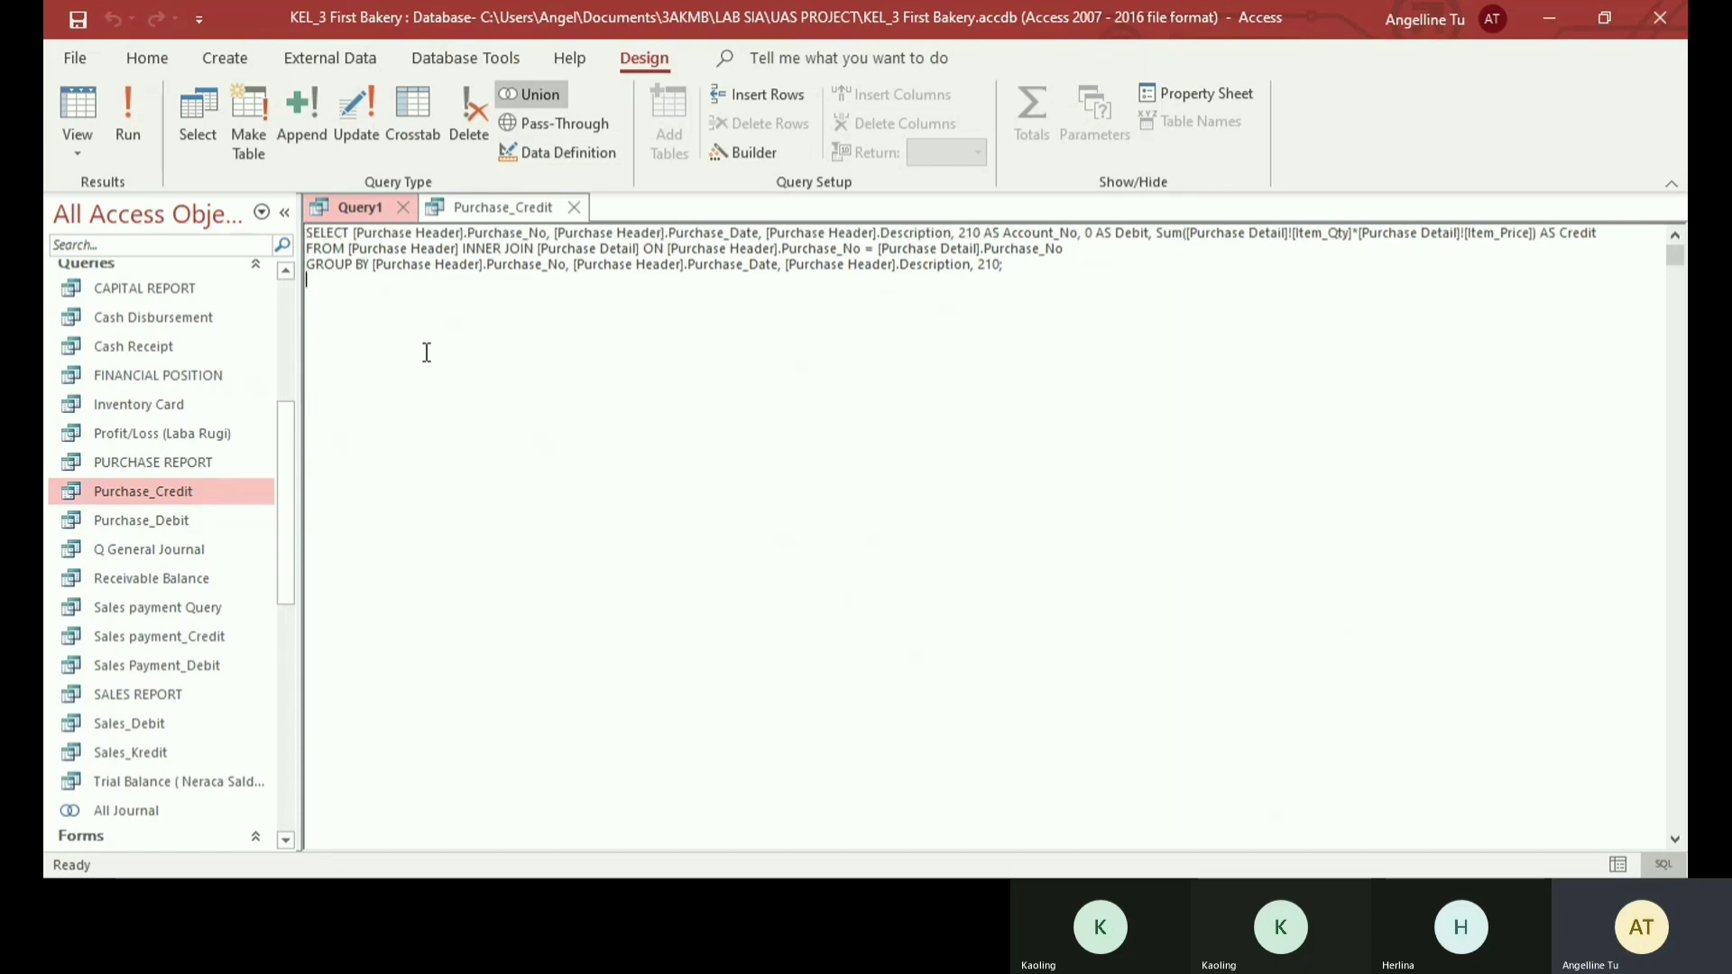
- Add UNION ALL on a separate line below the Purchase_Credit statement
key("ctrl+End")
key("Return")
type("UNION")
key("BackSpace")
key("BackSpace")
type("LL")
- Copy the SQL statement of the Purchase_Debit query into the Union query after UNION ALL
left_click(179, 523)
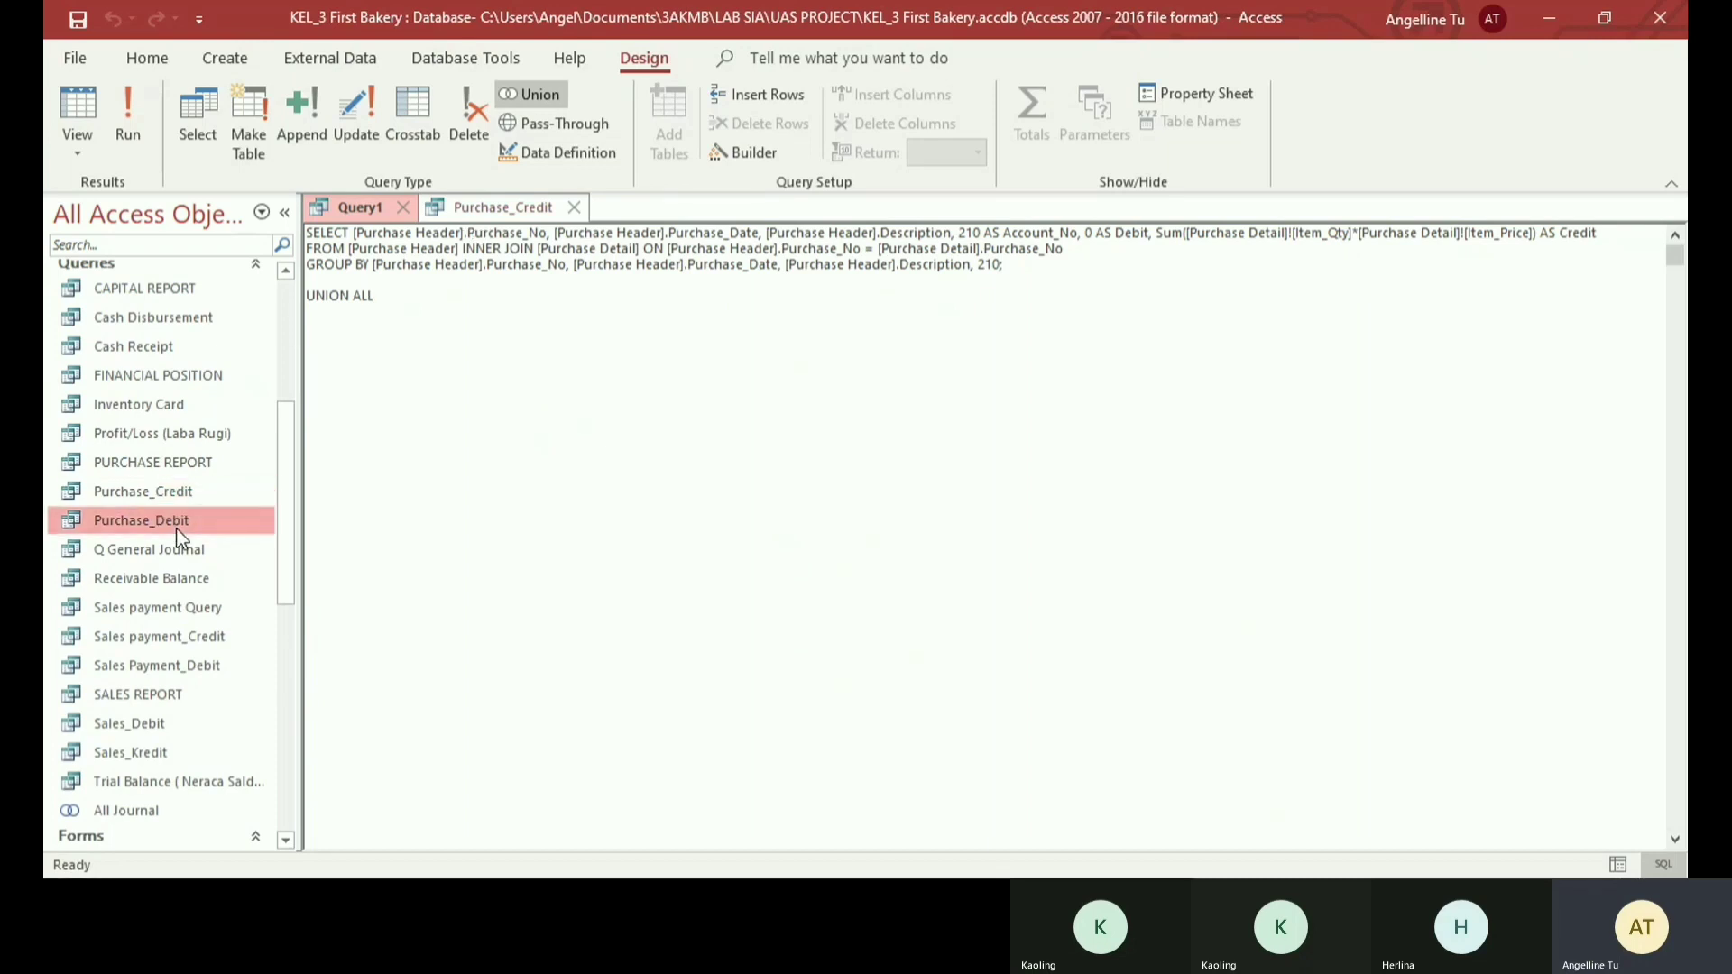
double_click(178, 532)
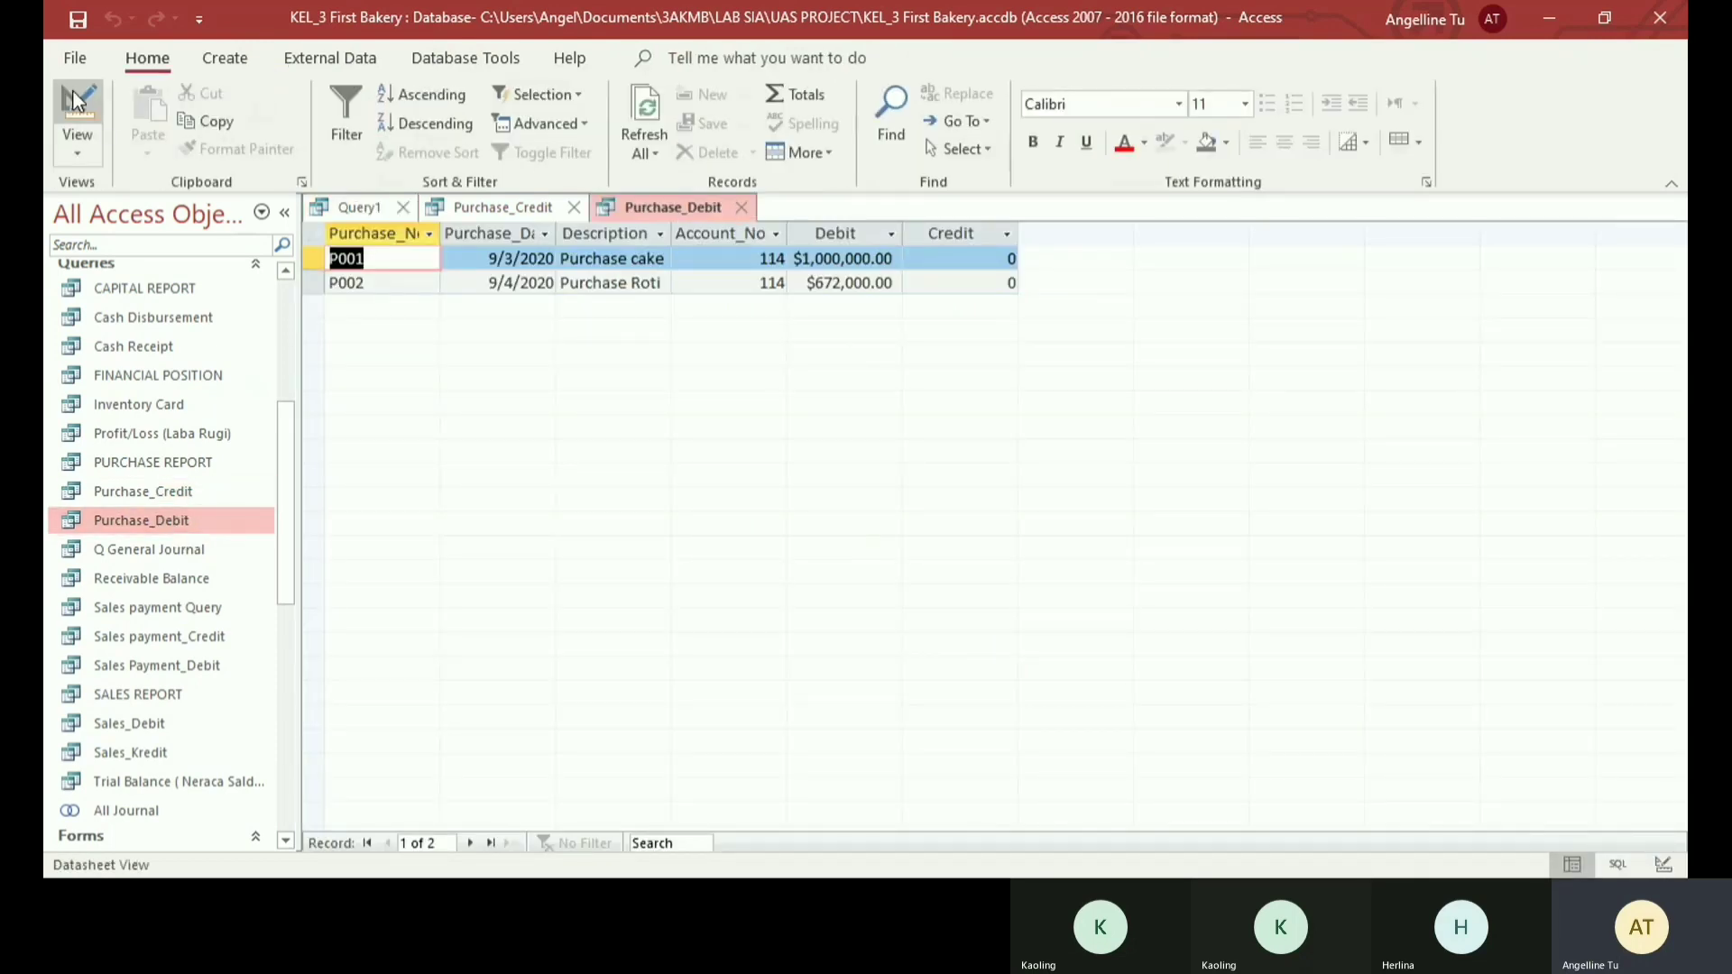
left_click(80, 146)
left_click(162, 258)
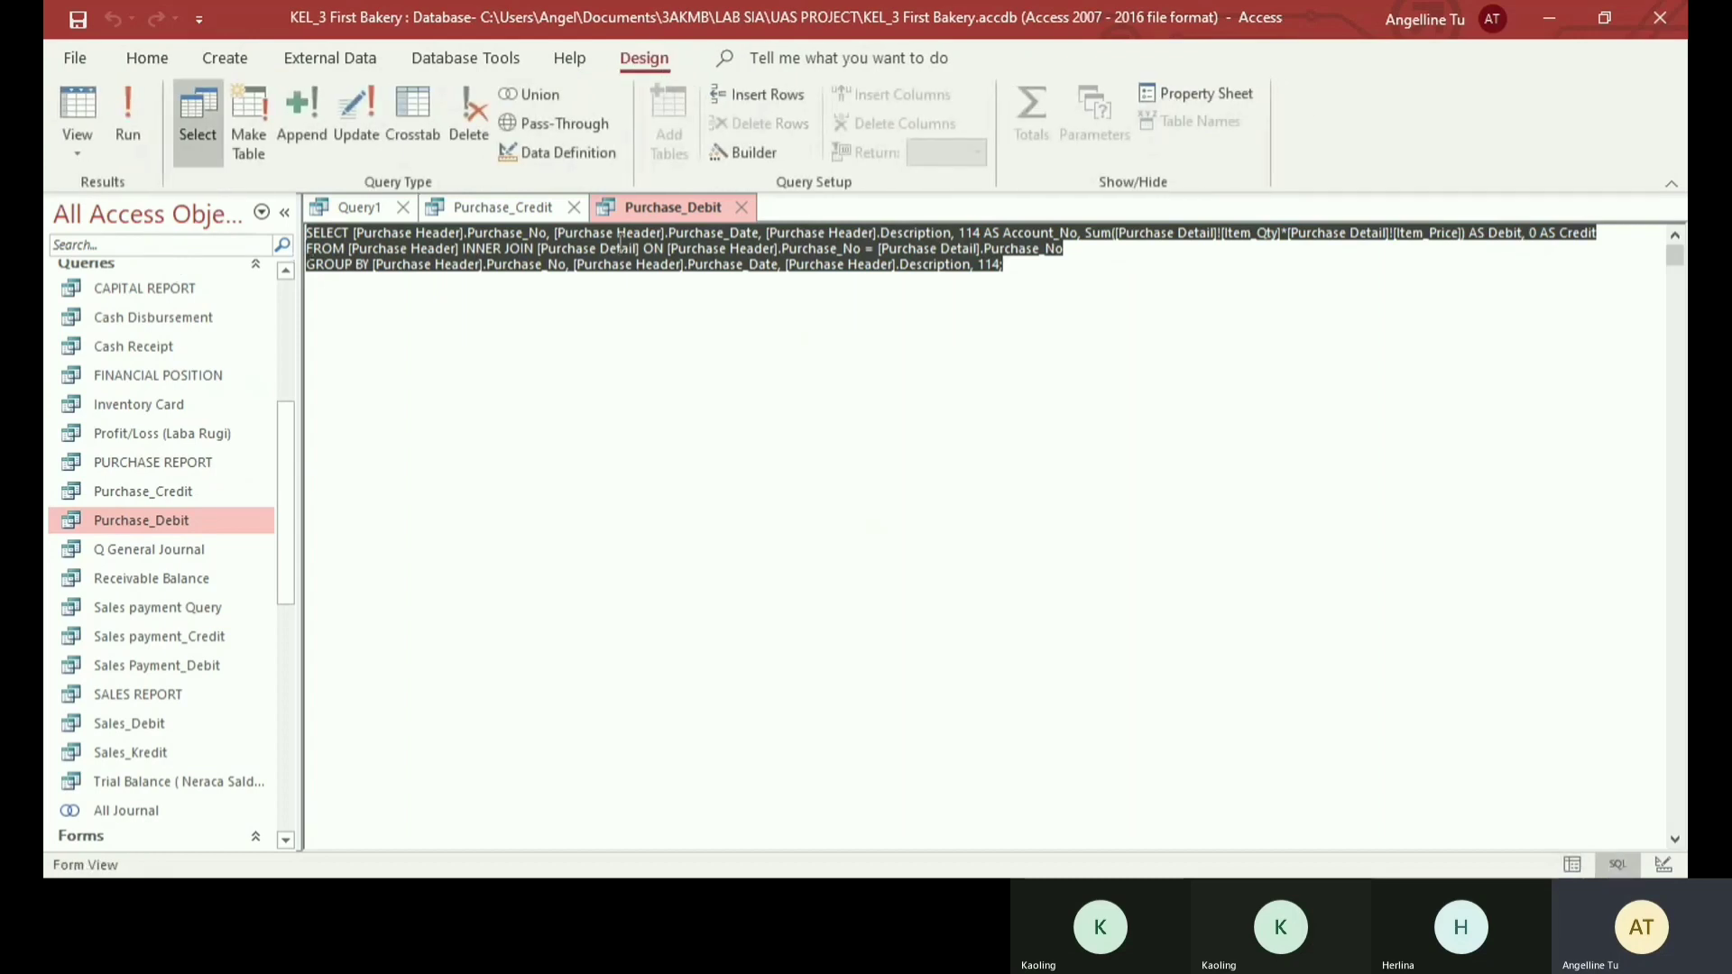
left_click(361, 207)
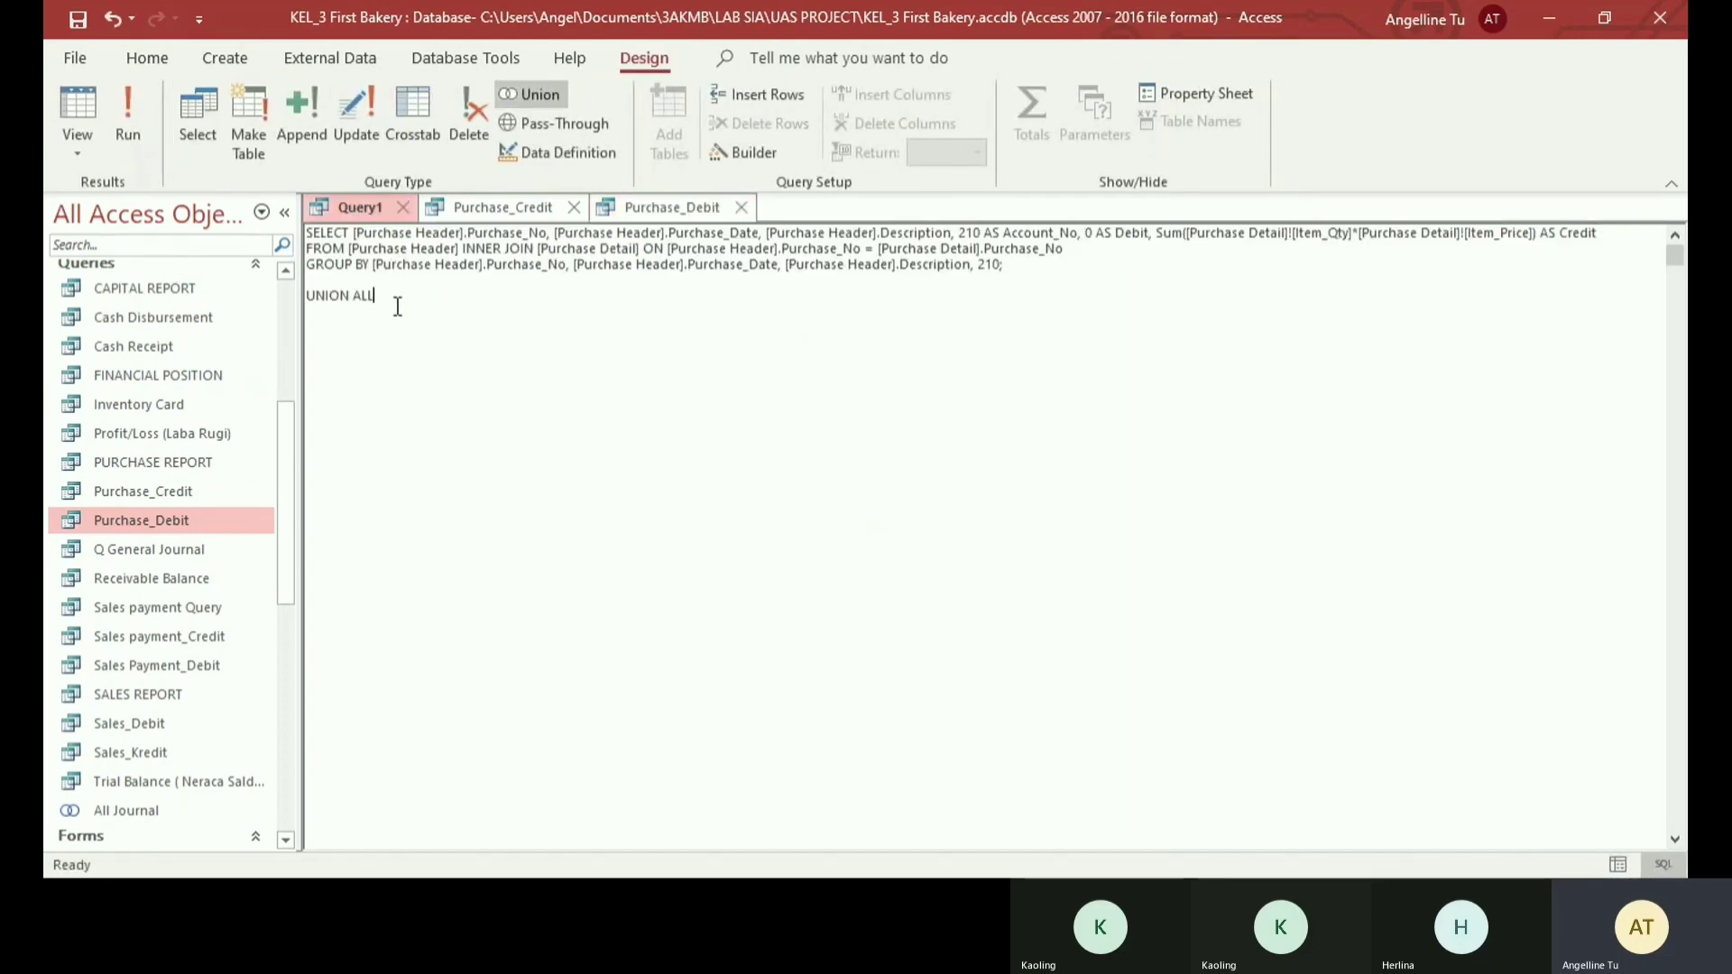
type("SELECT [Purchase Header].Purchase_No, [Purchase Header].Purchase_Date, [Purchase Header].Description, 114 AS Account_No, Sum([Purchase Detail]![Item_Qty]*[Purchase Detail]![Item_Price]) AS Debit, 0 AS Credit FROM [Purchase Header] INNER JOIN [Purchase Detail] ON [Purchase Header].Purchase_No = [Purchase Detail].Purchase_No GROUP BY [Purchase Header].Purchase_No, [Purchase Header].Purchase_Date, [Purchase Header].Description, 114;")
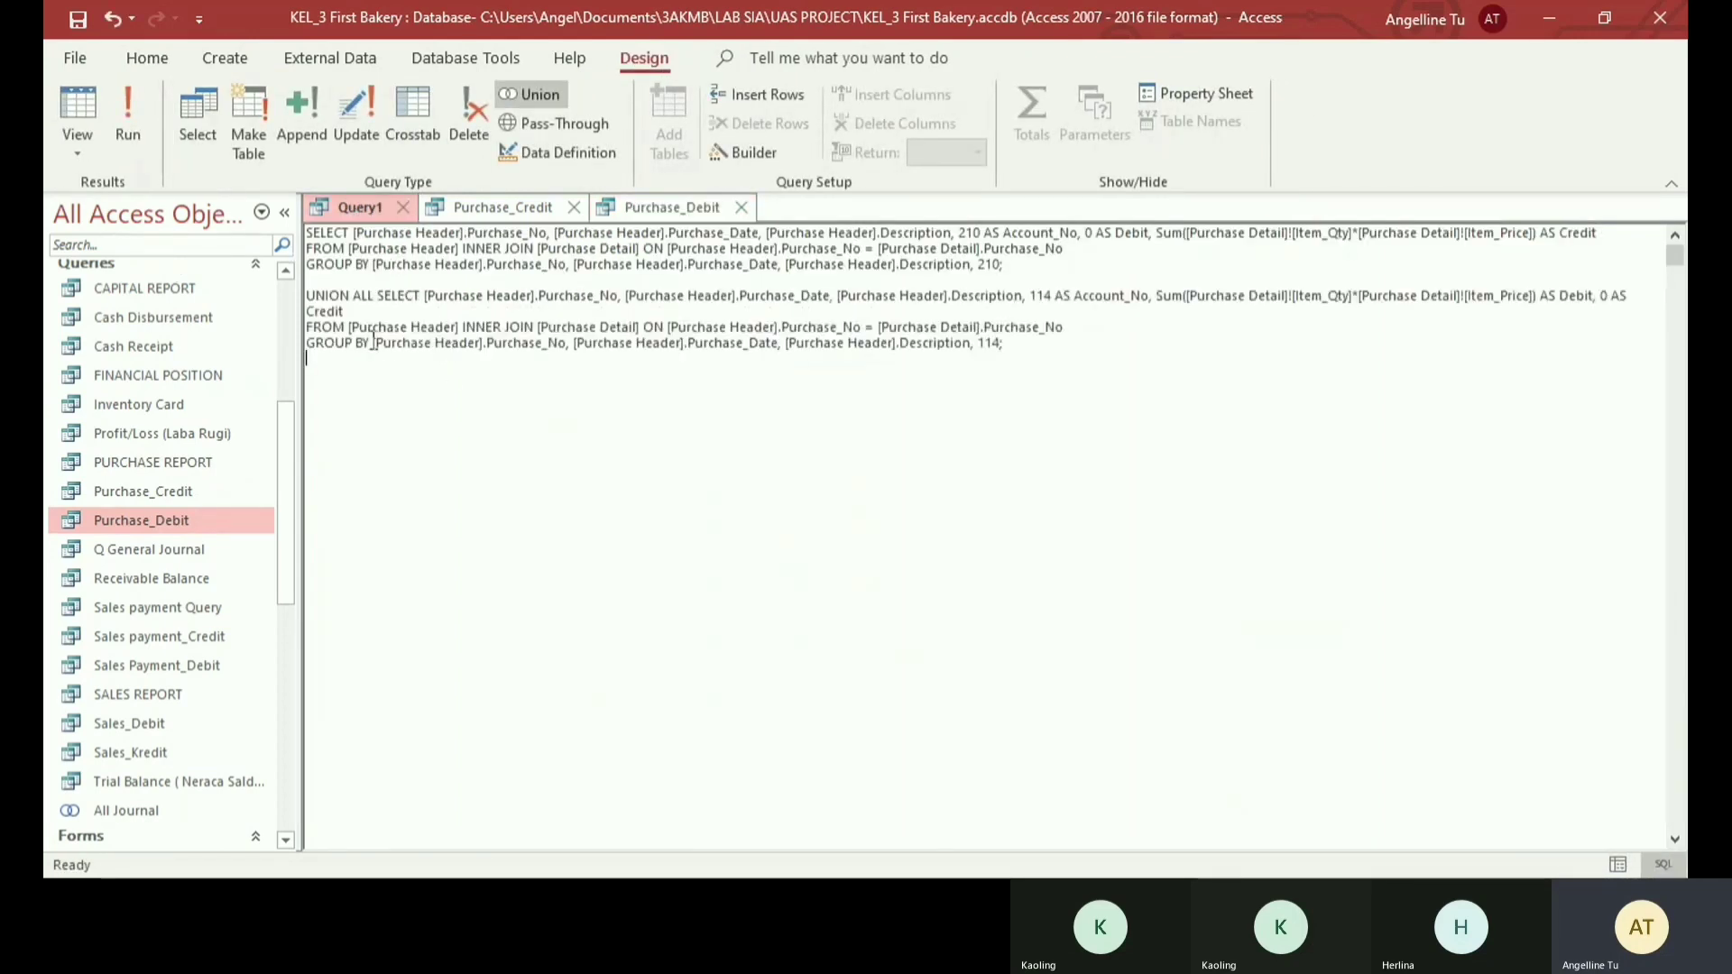
- Add UNION ALL below the Purchase_Debit statement, then close the Purchase_Credit and Purchase_Debit queries
type("UNION ALL")
key("BackSpace")
key("BackSpace")
type("LL")
left_click(1155, 343)
key("Return")
left_click(431, 373)
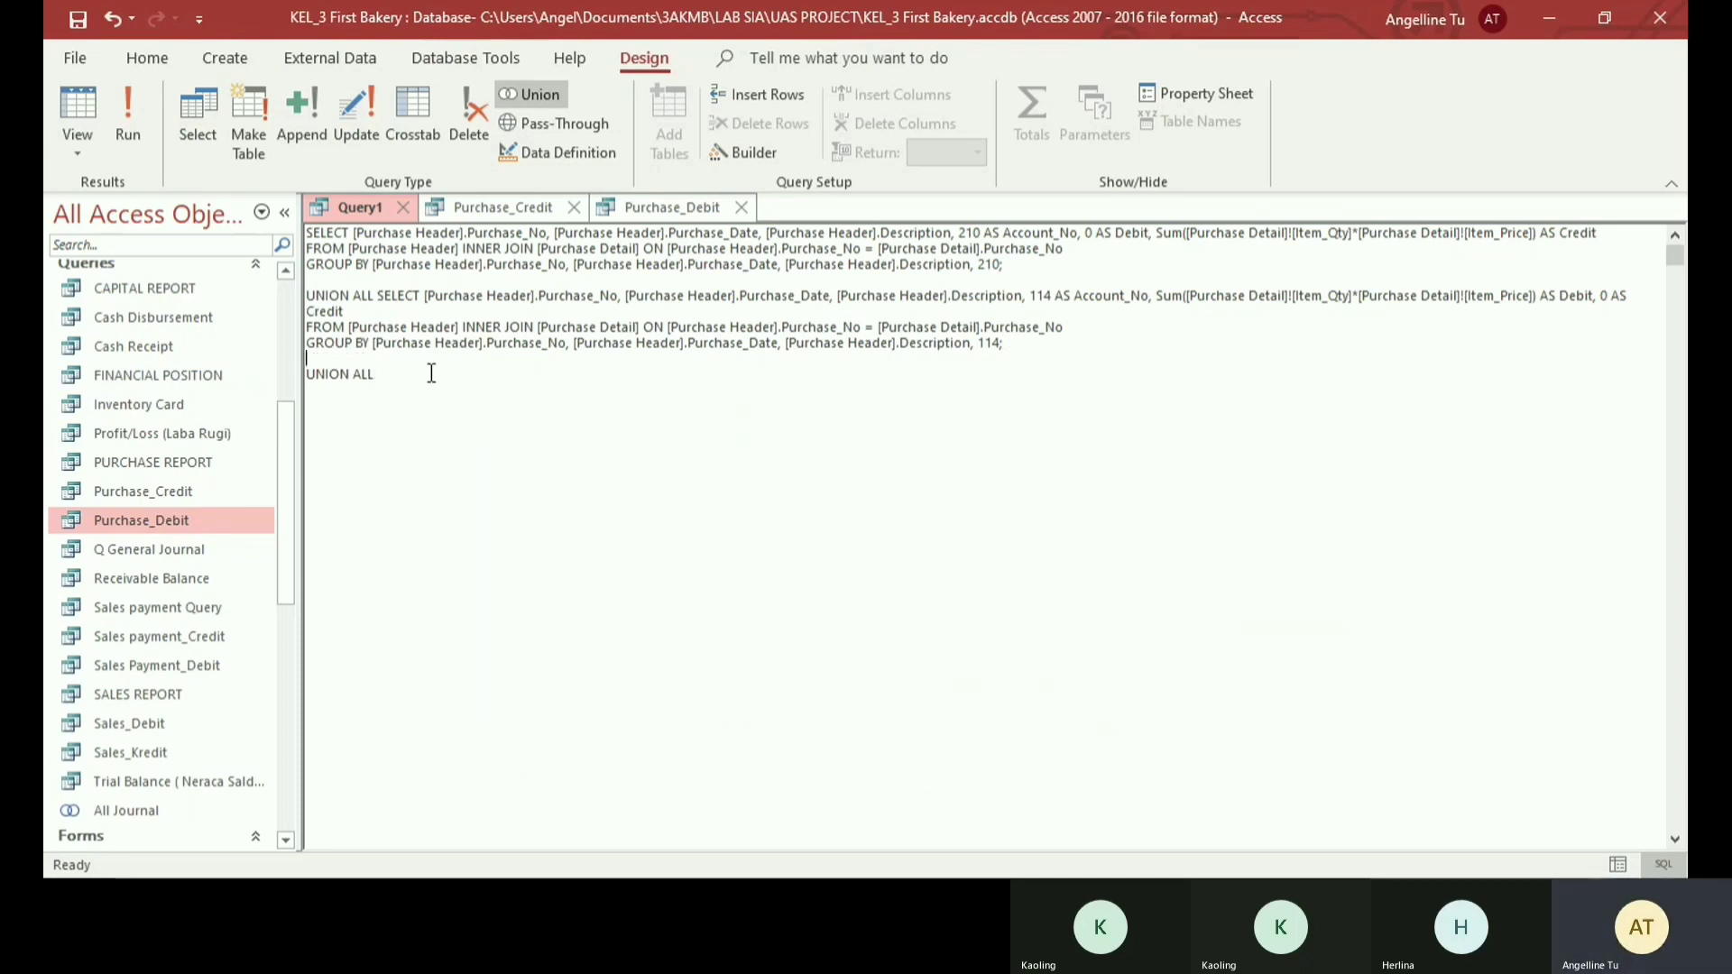
left_click(573, 208)
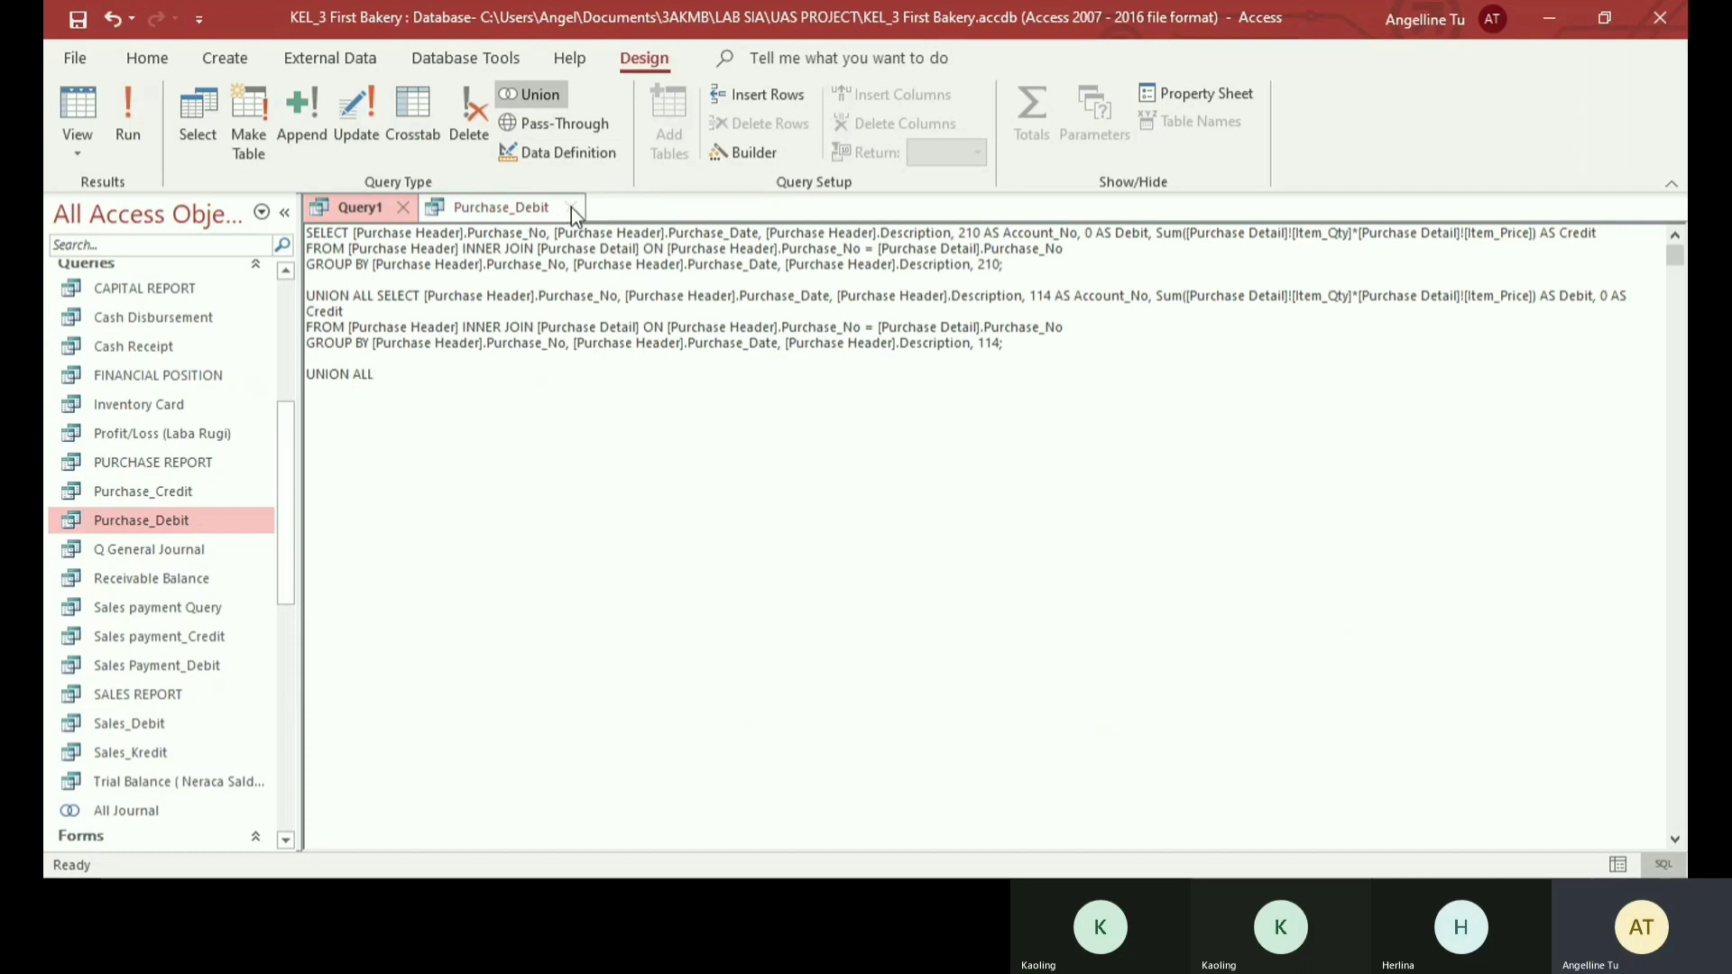
left_click(571, 207)
- Delete the query named Sales payment Query from the database
left_click(150, 614)
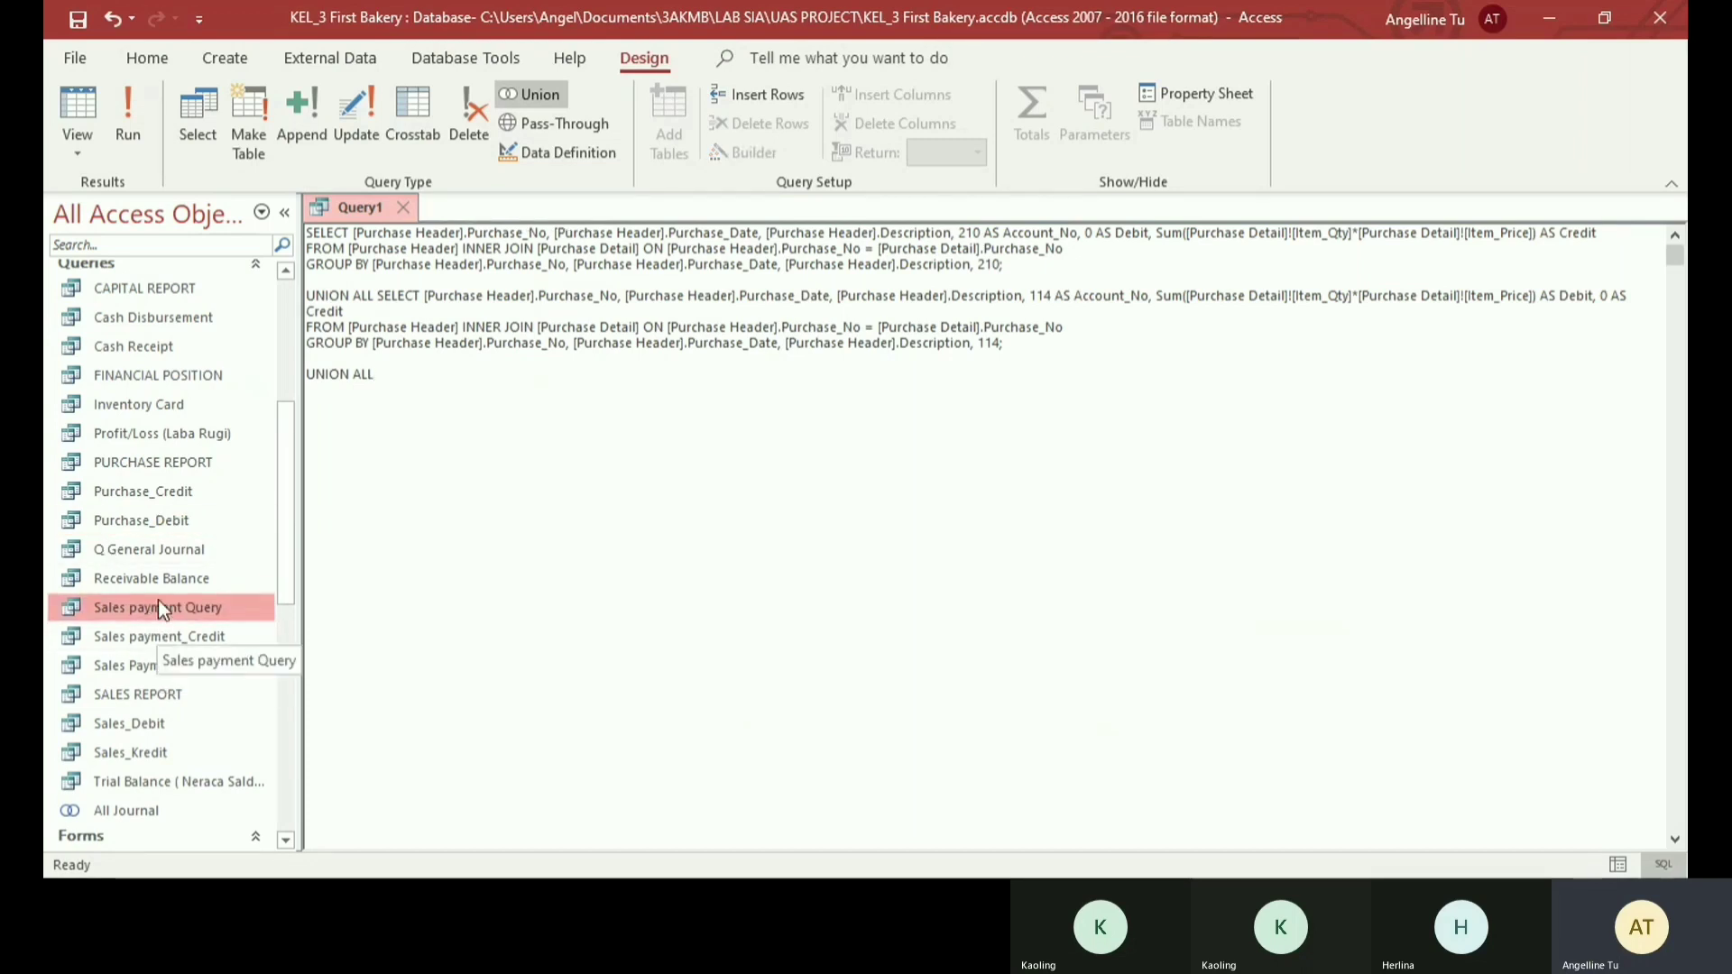
right_click(160, 602)
left_click(222, 445)
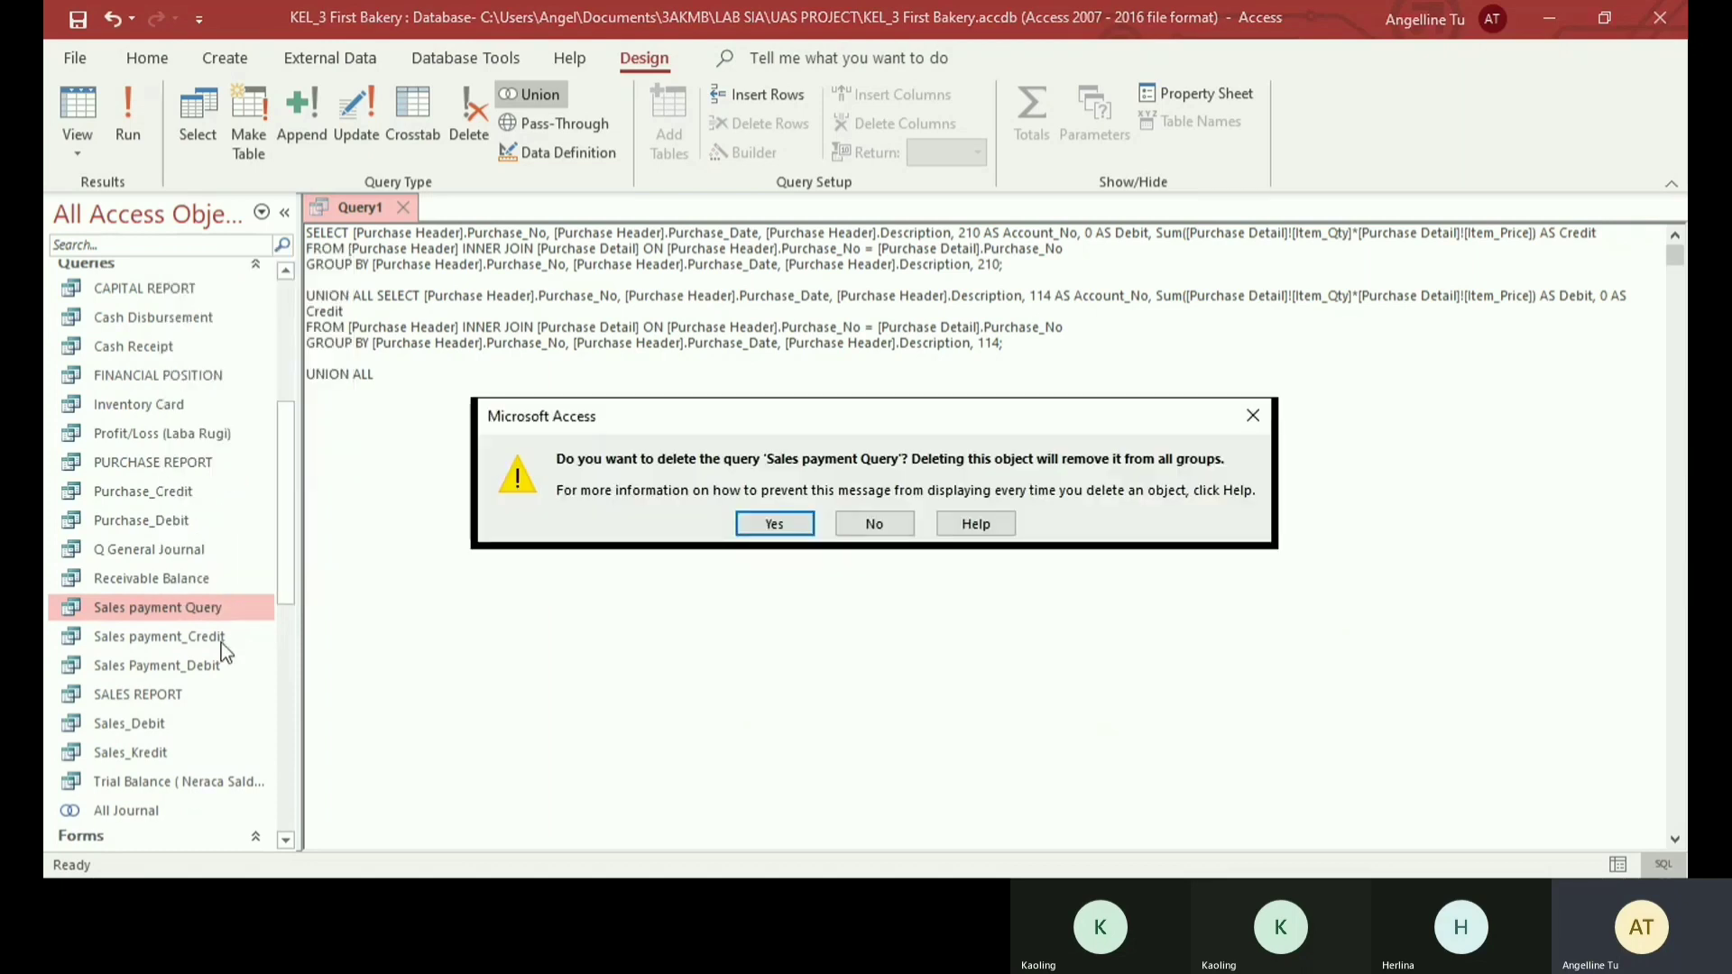
left_click(747, 524)
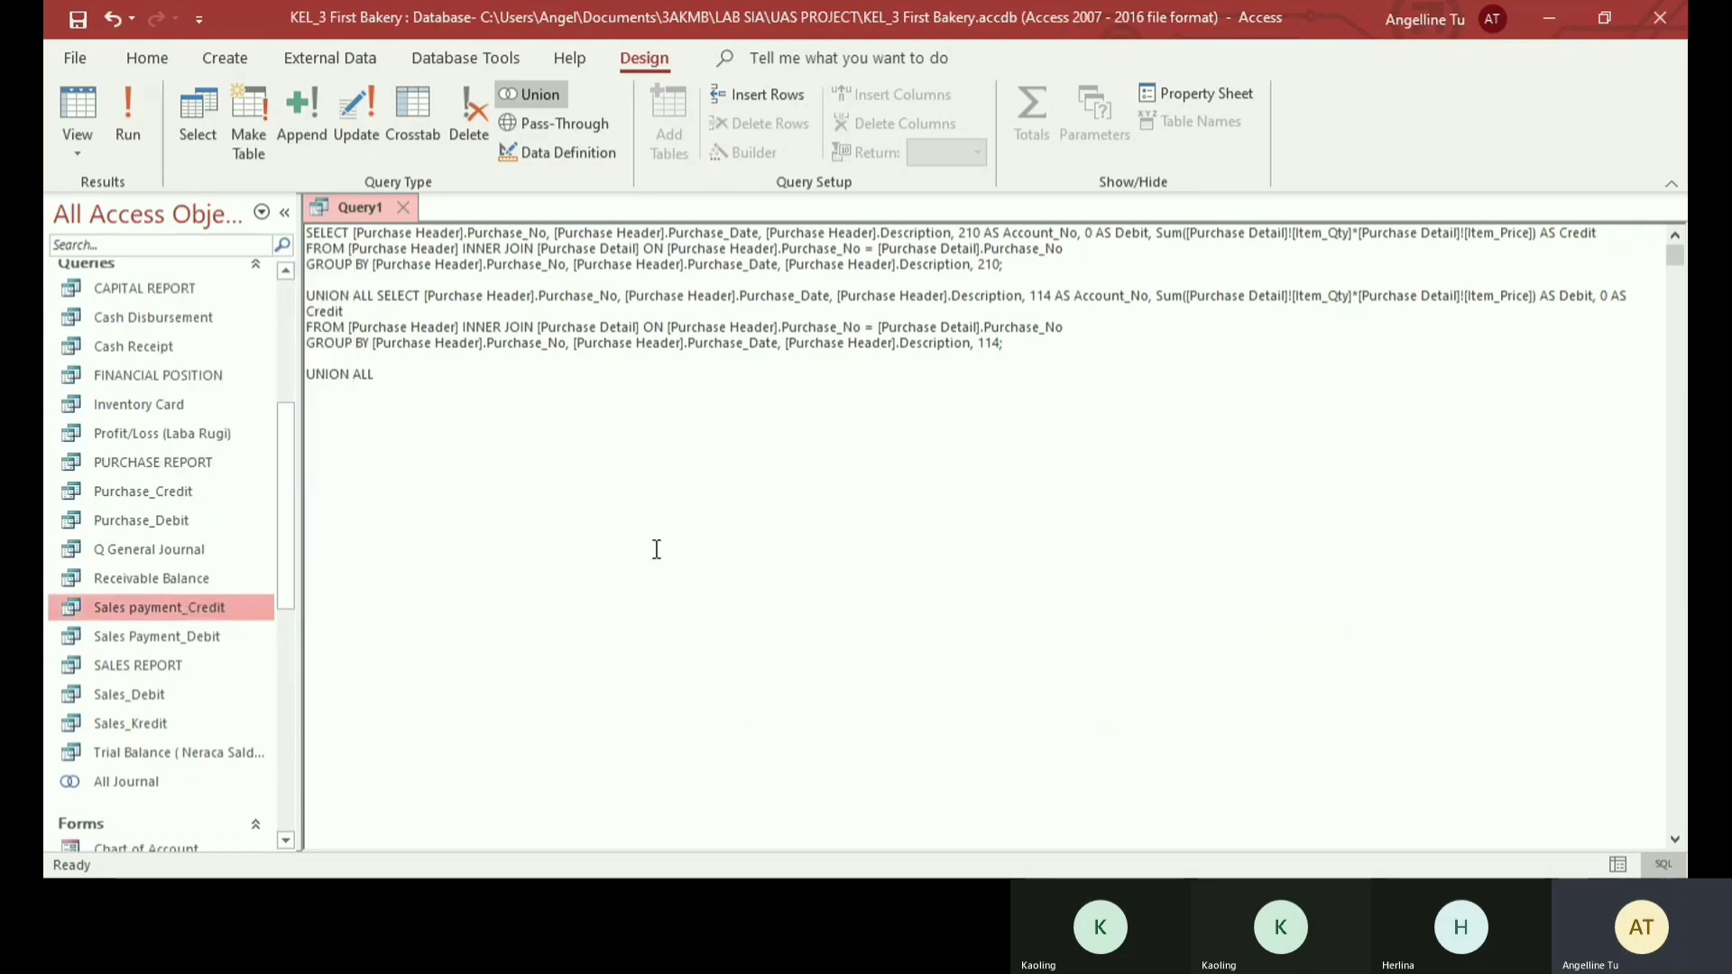
- Copy the SQL statement of the Sales payment_Credit query into the Union query after the last UNION ALL
double_click(181, 611)
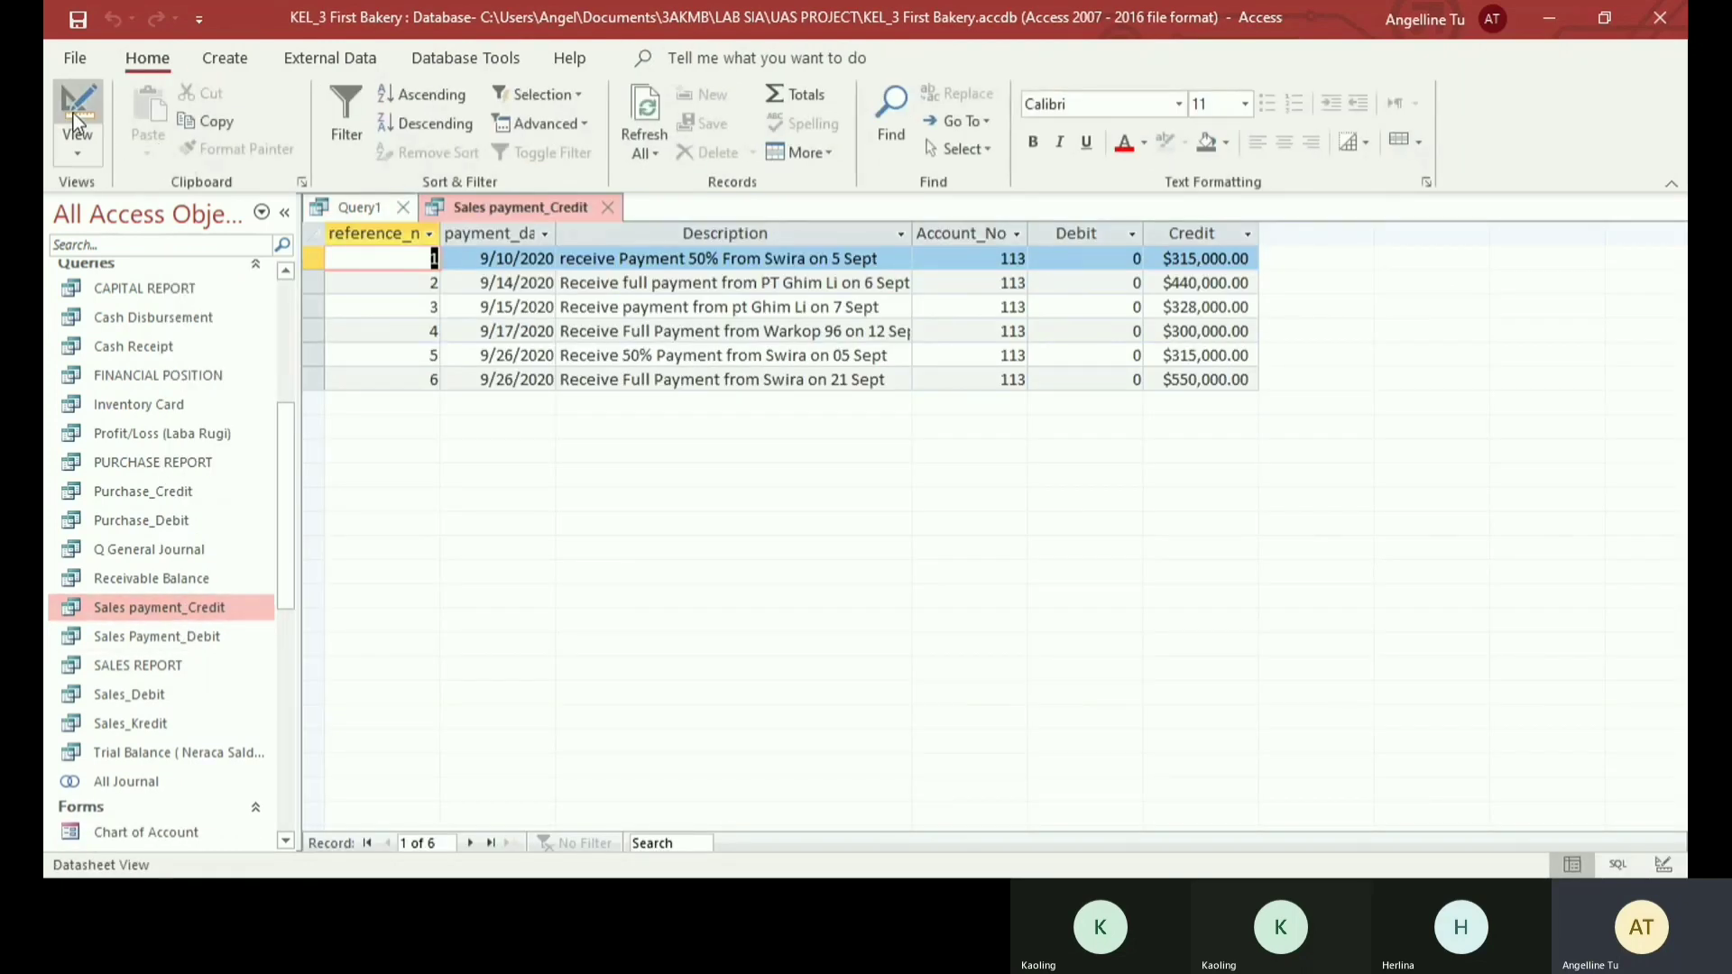
left_click(88, 143)
left_click(149, 257)
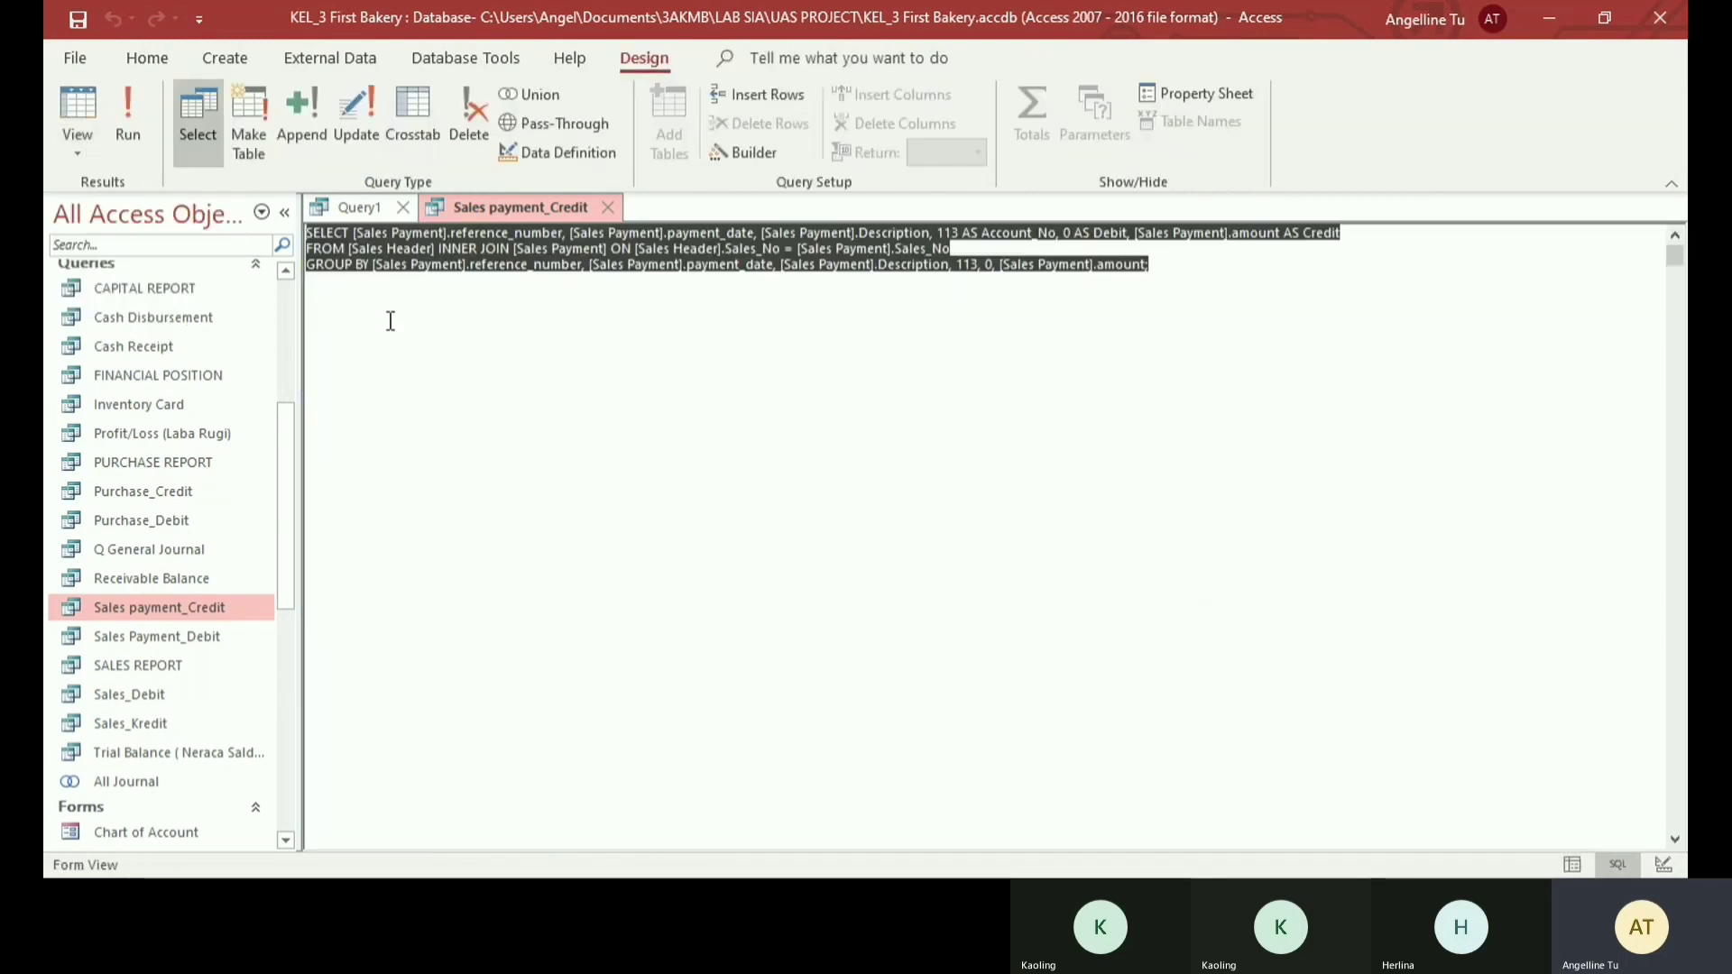
left_click(317, 206)
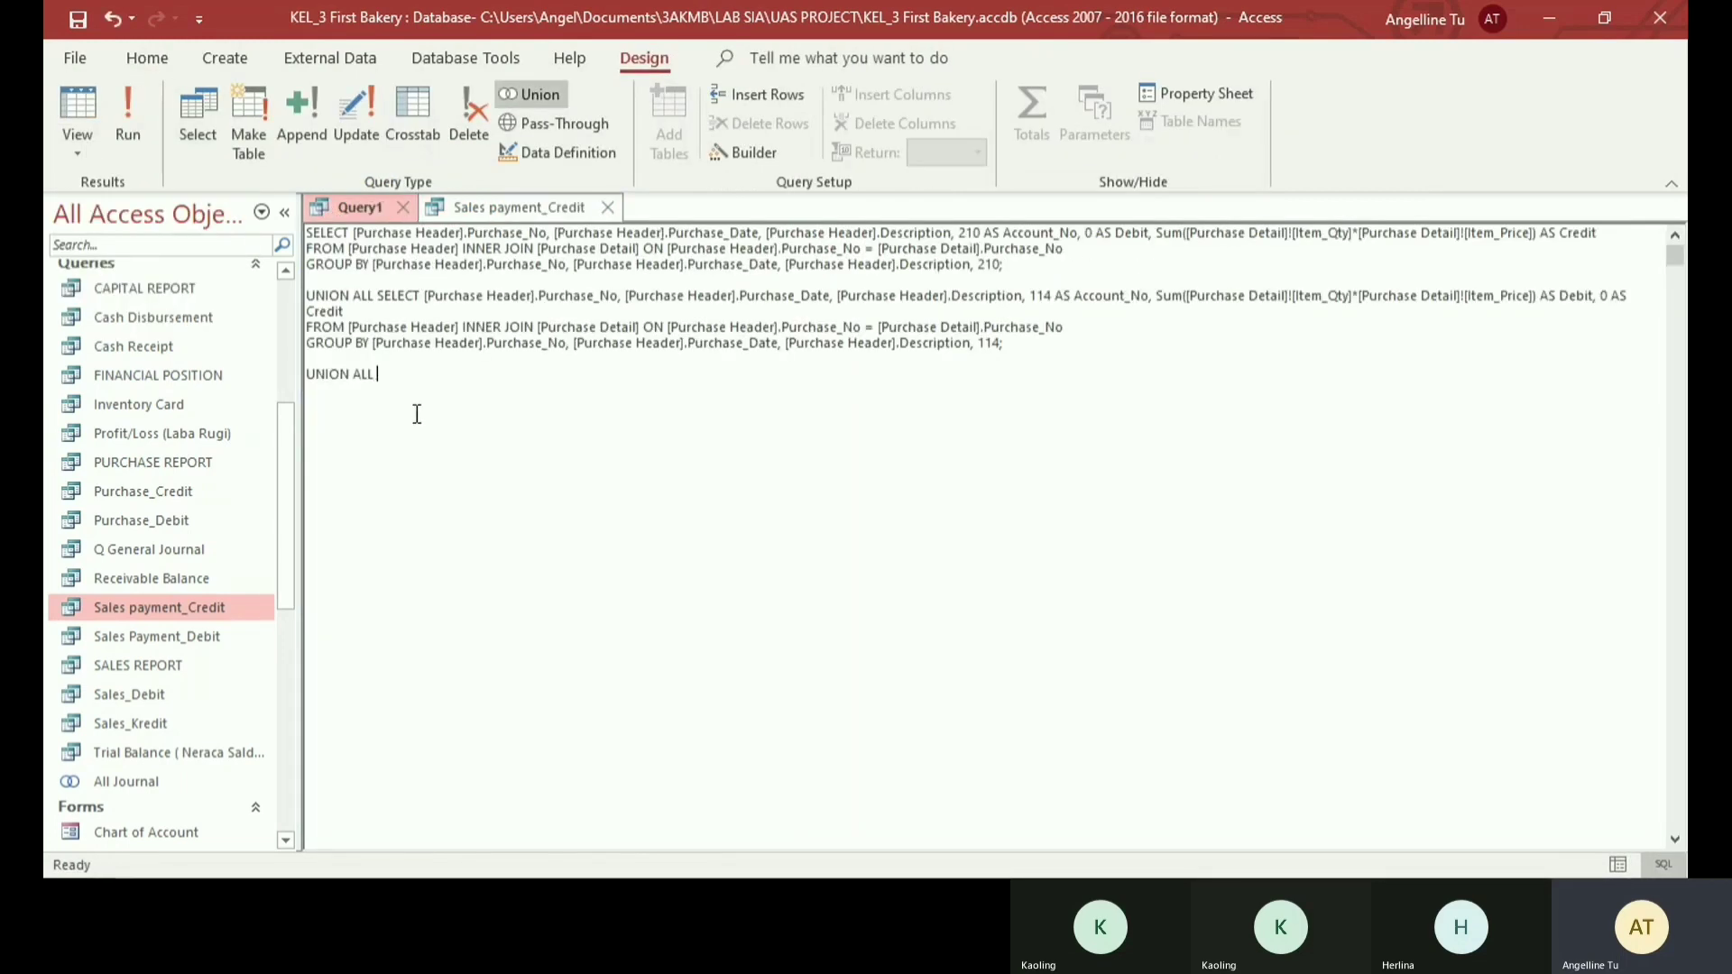
type("SELECT [Sales Payment].reference_number, [Sales Payment].payment_date, [Sales Payment].Description, 113 AS Account_No, 0 AS Debit, [Sales Payment].amount AS Credit FROM [Sales Header] INNER JOIN [Sales Payment] ON [Sales Header].Sales_No = [Sales Payment].Sales_No GROUP BY [Sales Payment].reference_number, [Sales Payment].payment_date, [Sales Payment].Description, 113, 0, [Sales Payment].amount;")
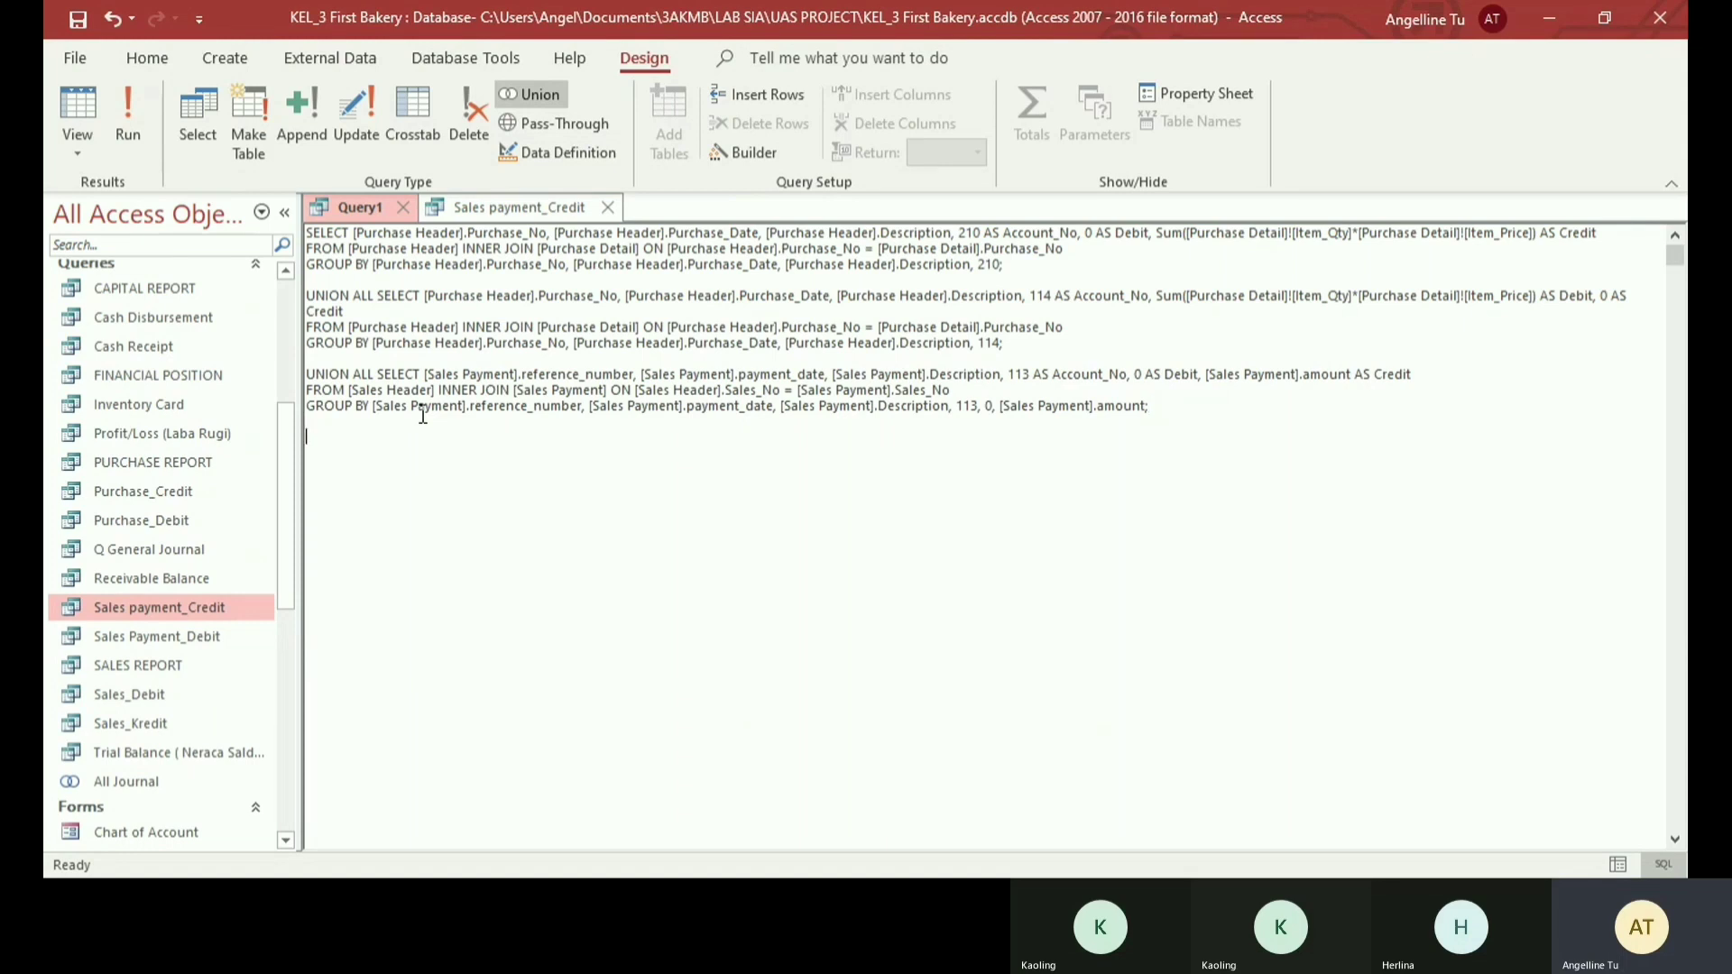
- Add UNION ALL below the Sales payment_Credit statement and close the Sales payment_Credit query
type("UNION ALL")
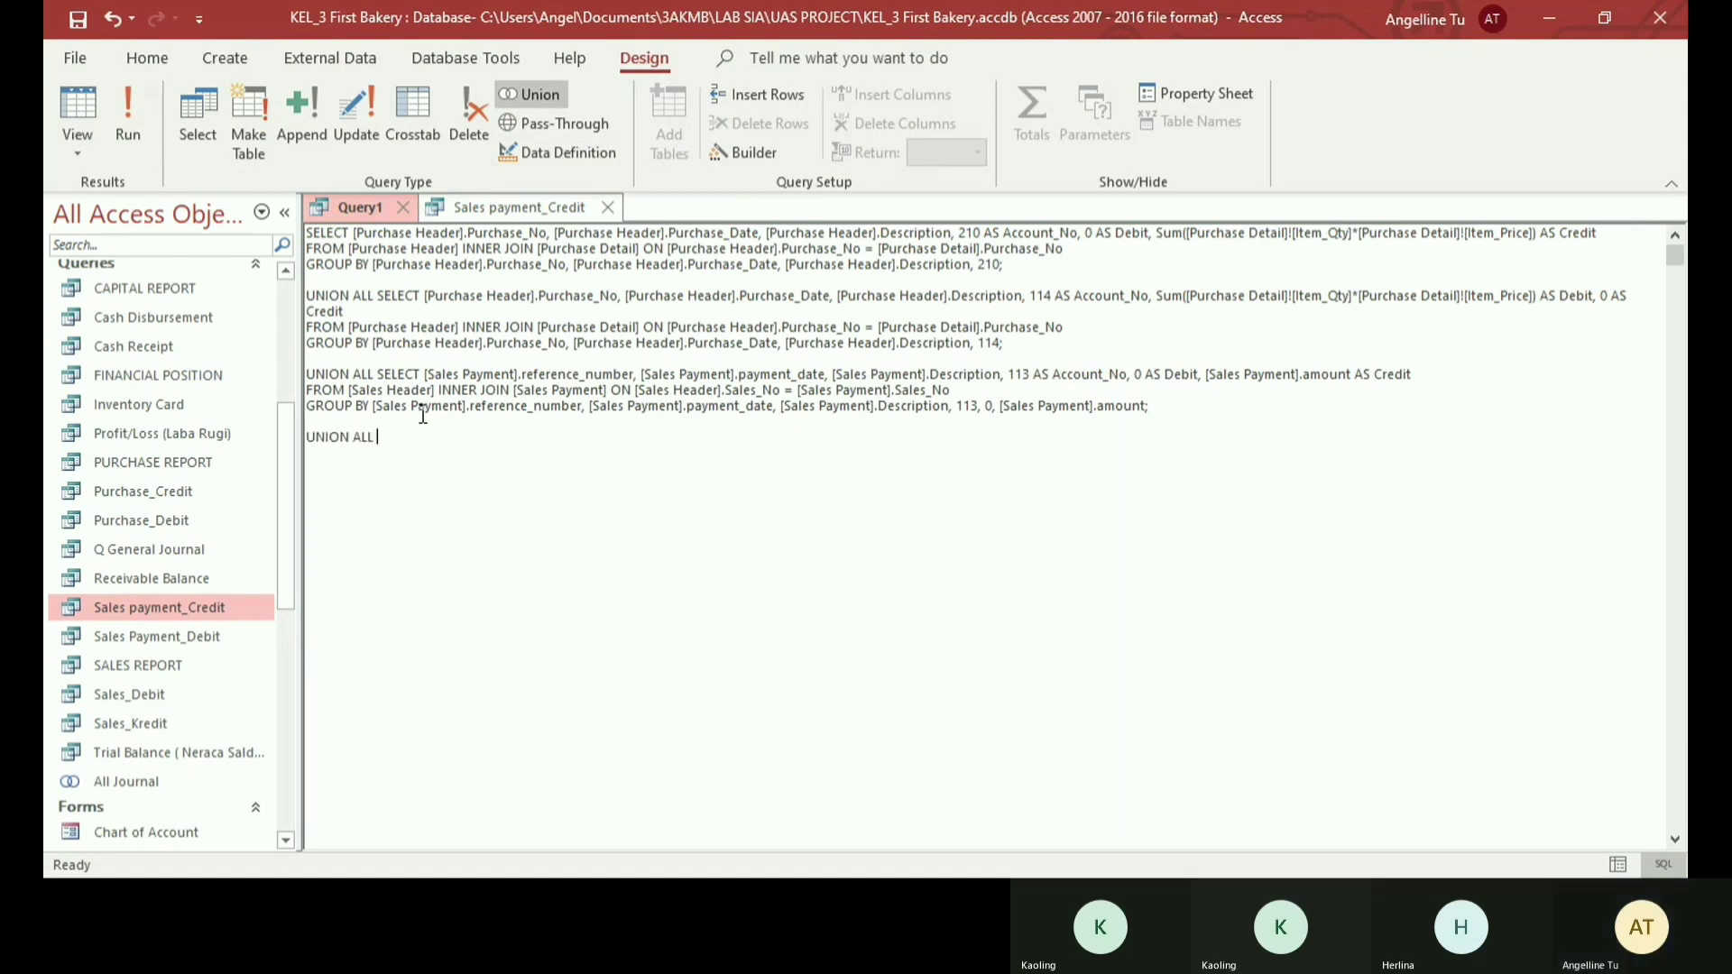
left_click(609, 208)
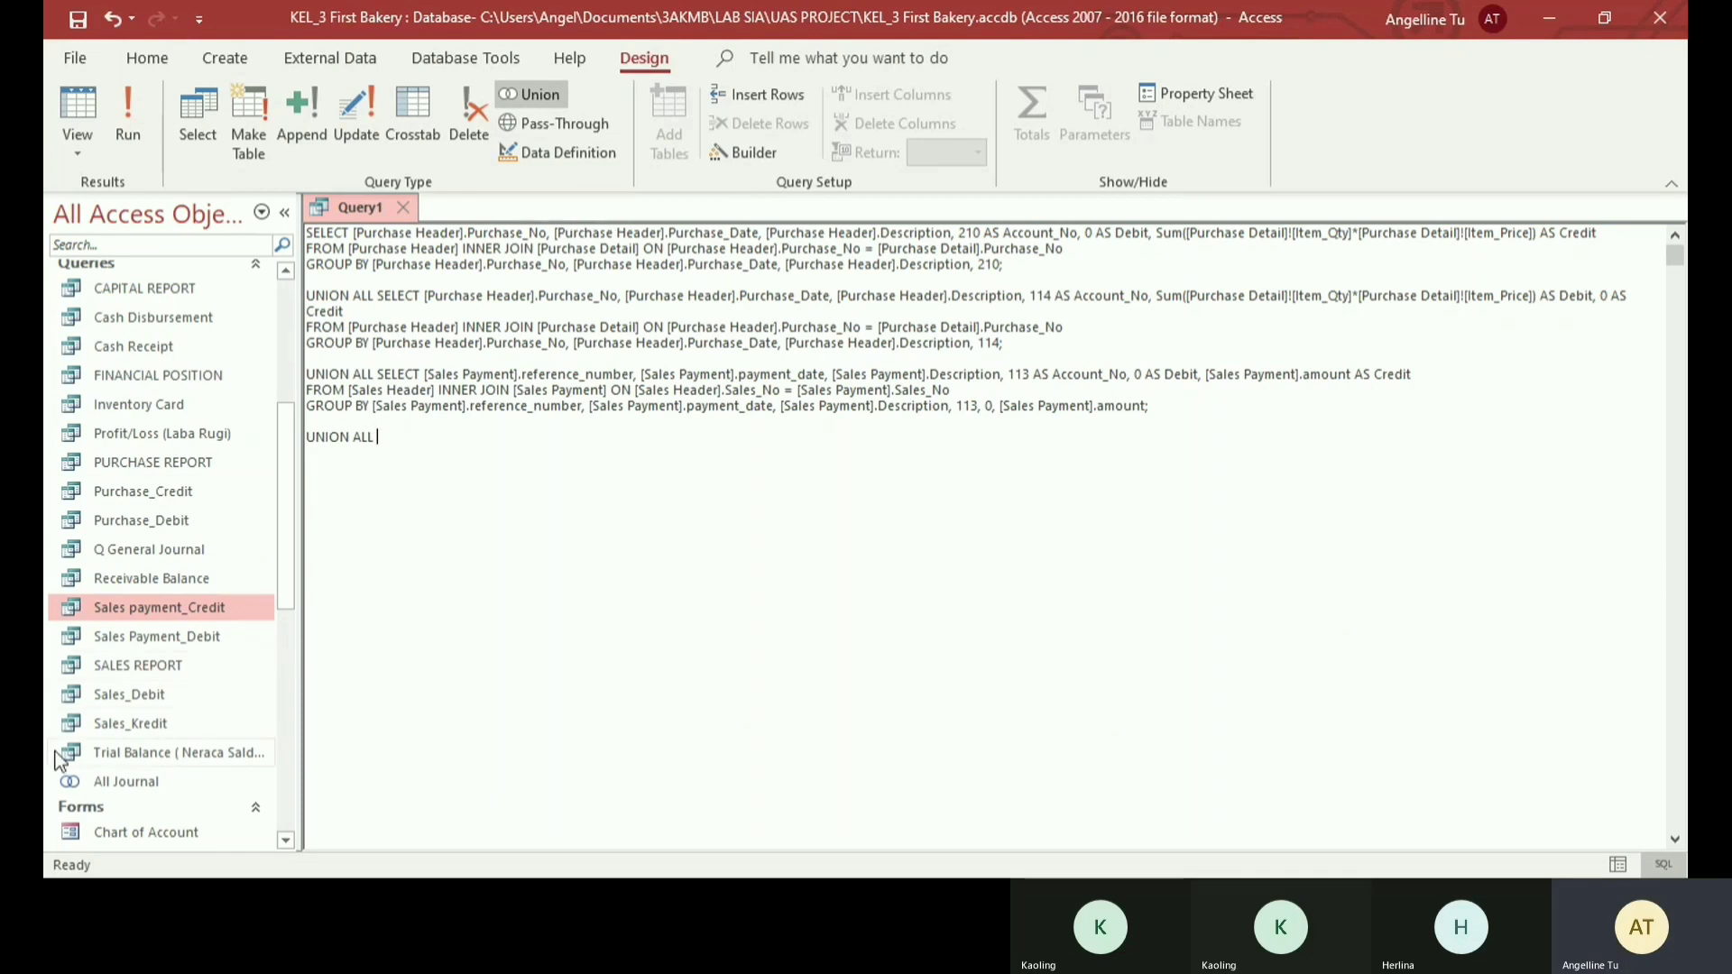
- Copy the SQL statement of the Sales Payment_Debit query into the Union query after the last UNION ALL
double_click(147, 637)
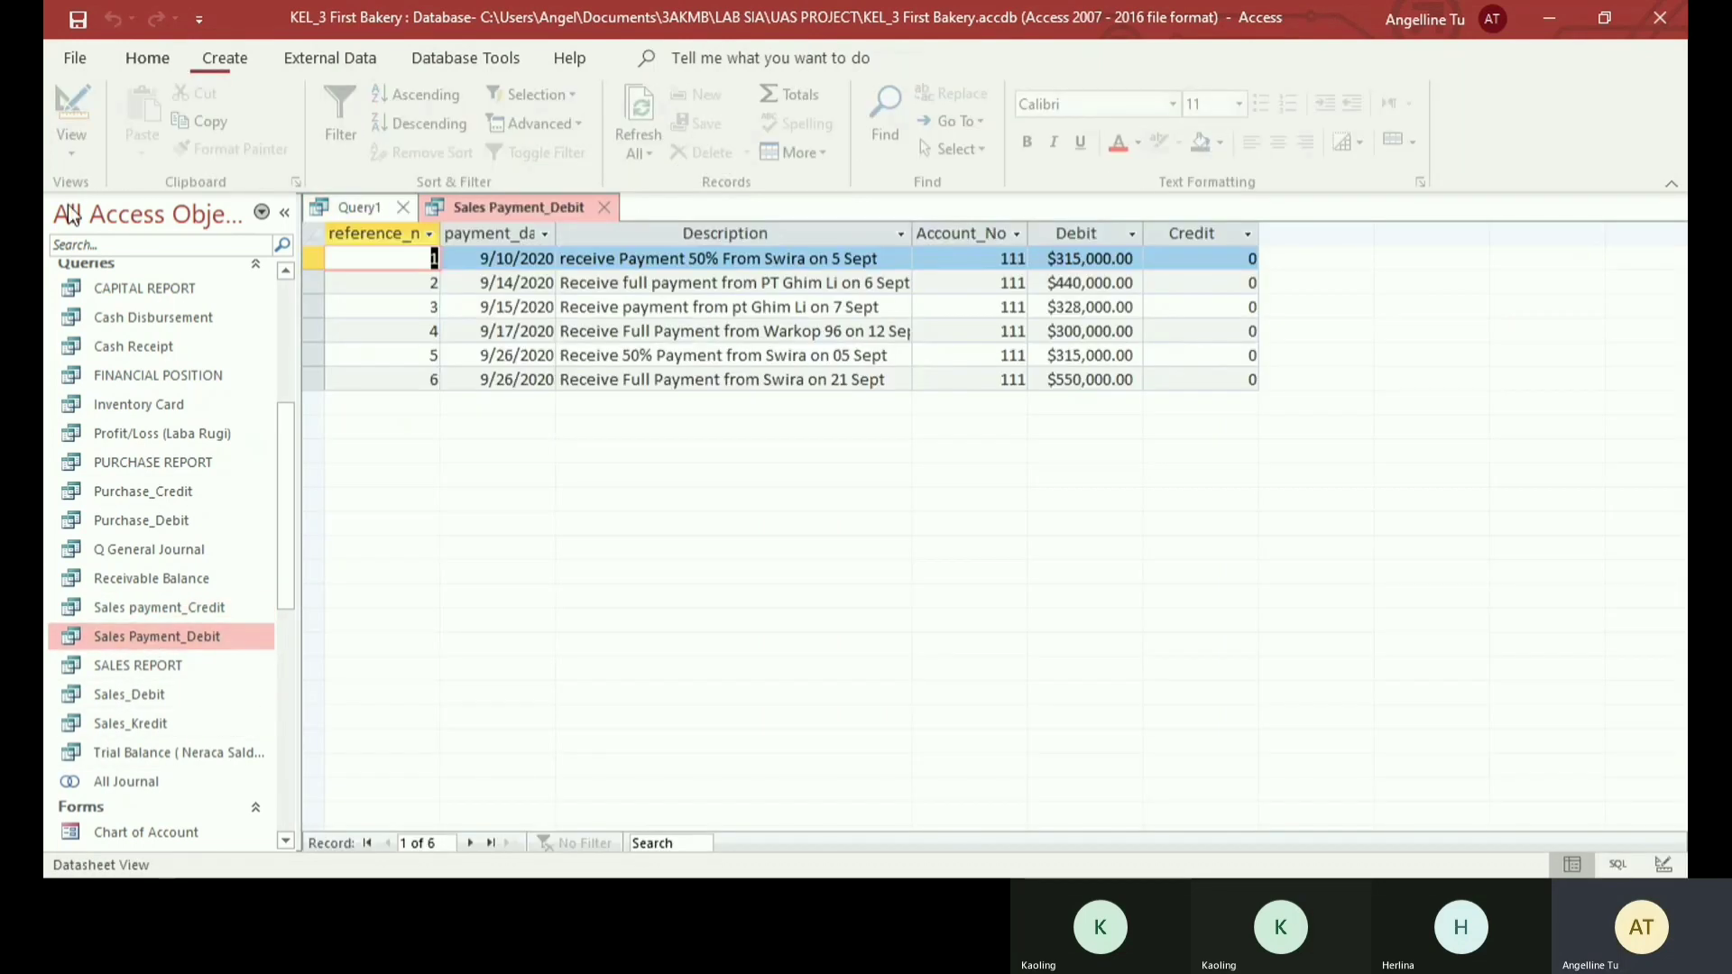
left_click(72, 144)
left_click(115, 256)
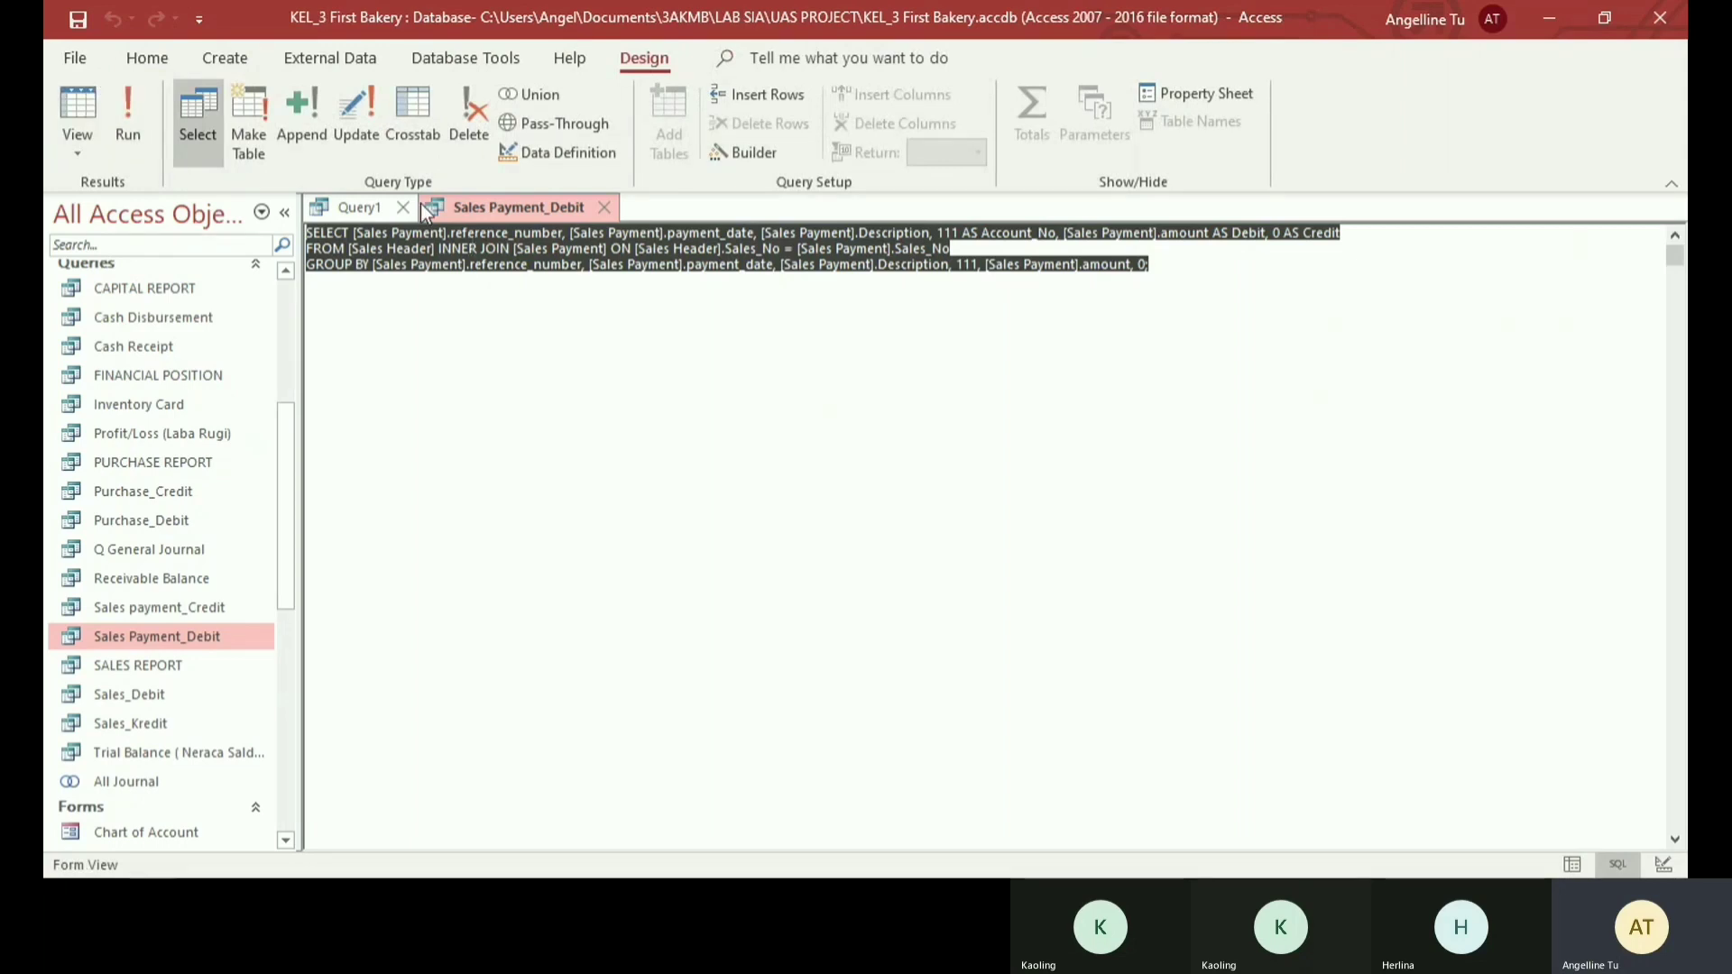
left_click(359, 208)
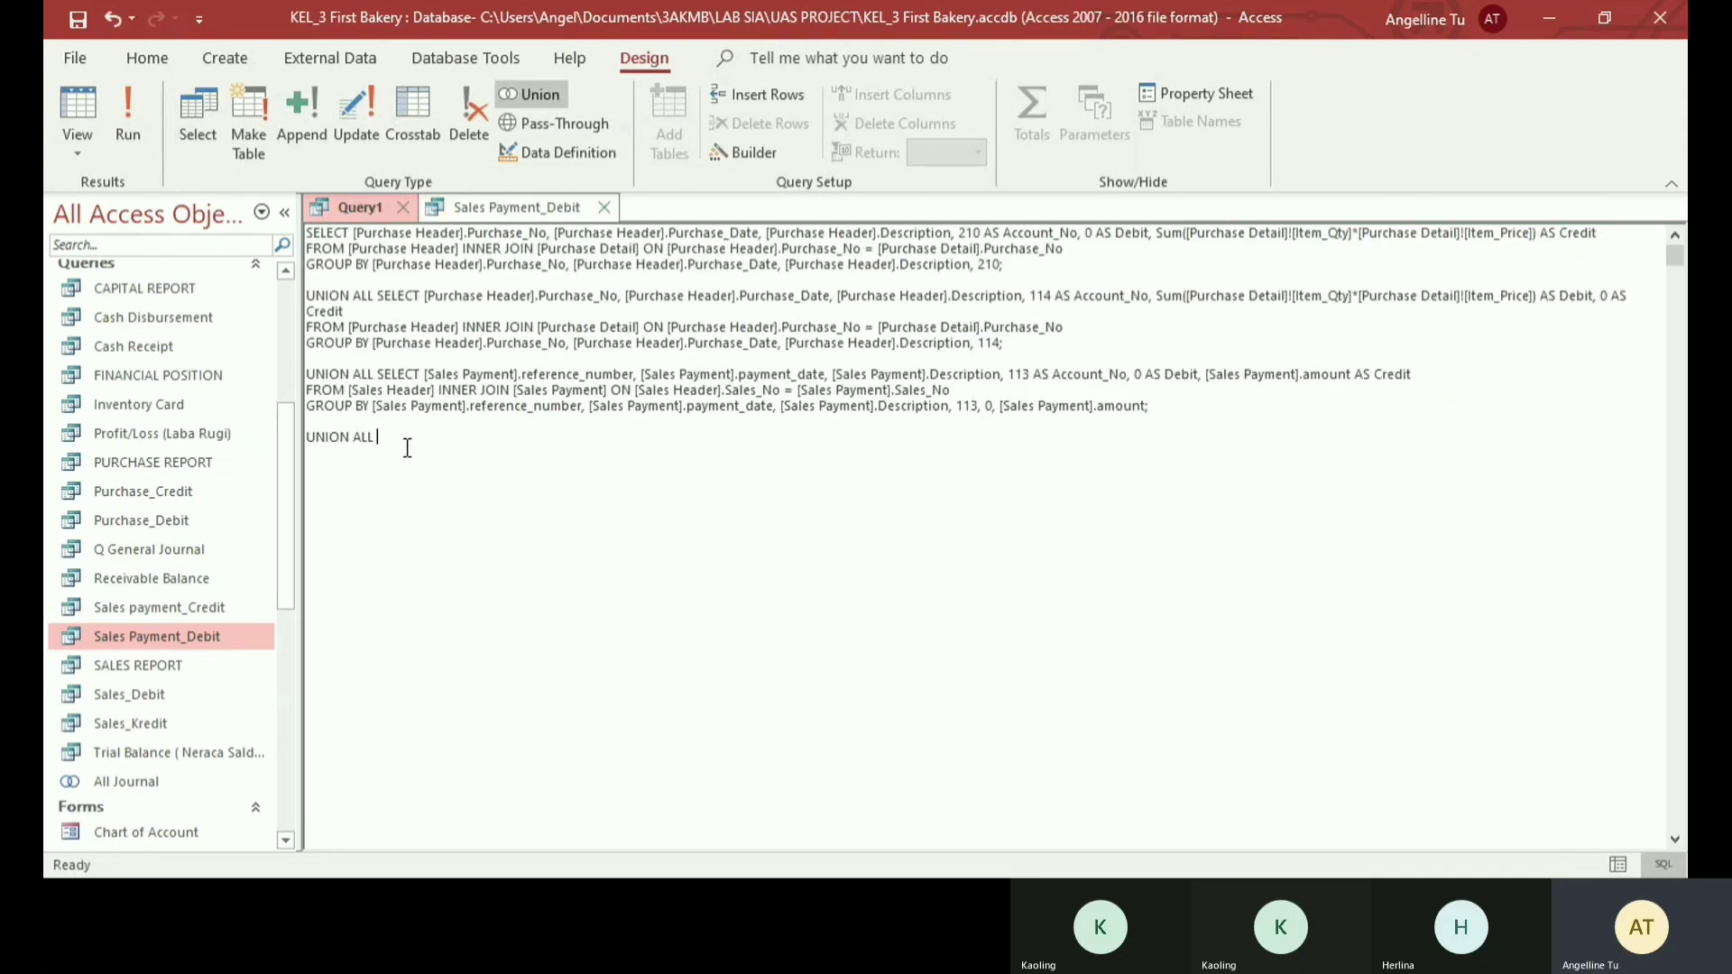
type("SELECT [Sales Payment].reference_number, [Sales Payment].payment_date, [Sales Payment].Description, 111 AS Account_No, [Sales Payment].amount AS Debit, 0 AS Credit FROM [Sales Header] INNER JOIN [Sales Payment] ON [Sales Header].Sales_No = [Sales Payment].Sales_No GROUP BY [Sales Payment].reference_number, [Sales Payment].payment_date, [Sales Payment].Description, 111, [Sales Payment].amount, 0;")
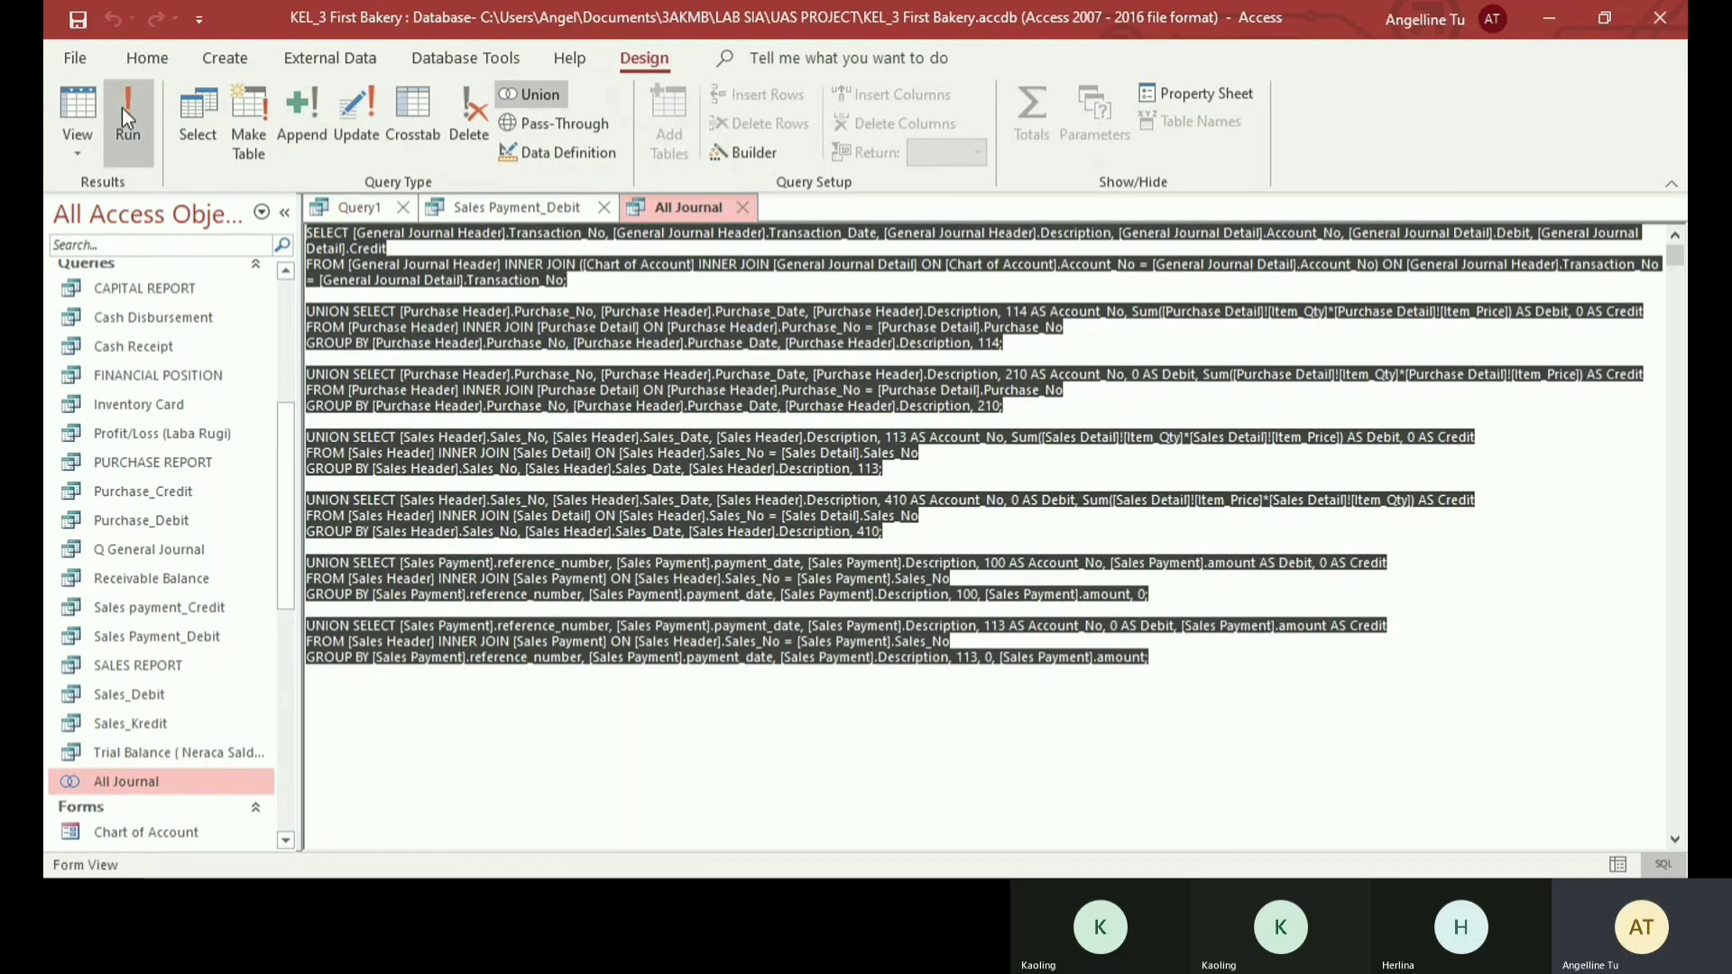
- Run the All Journal union query, look through its combined journal records and close it
left_click(126, 112)
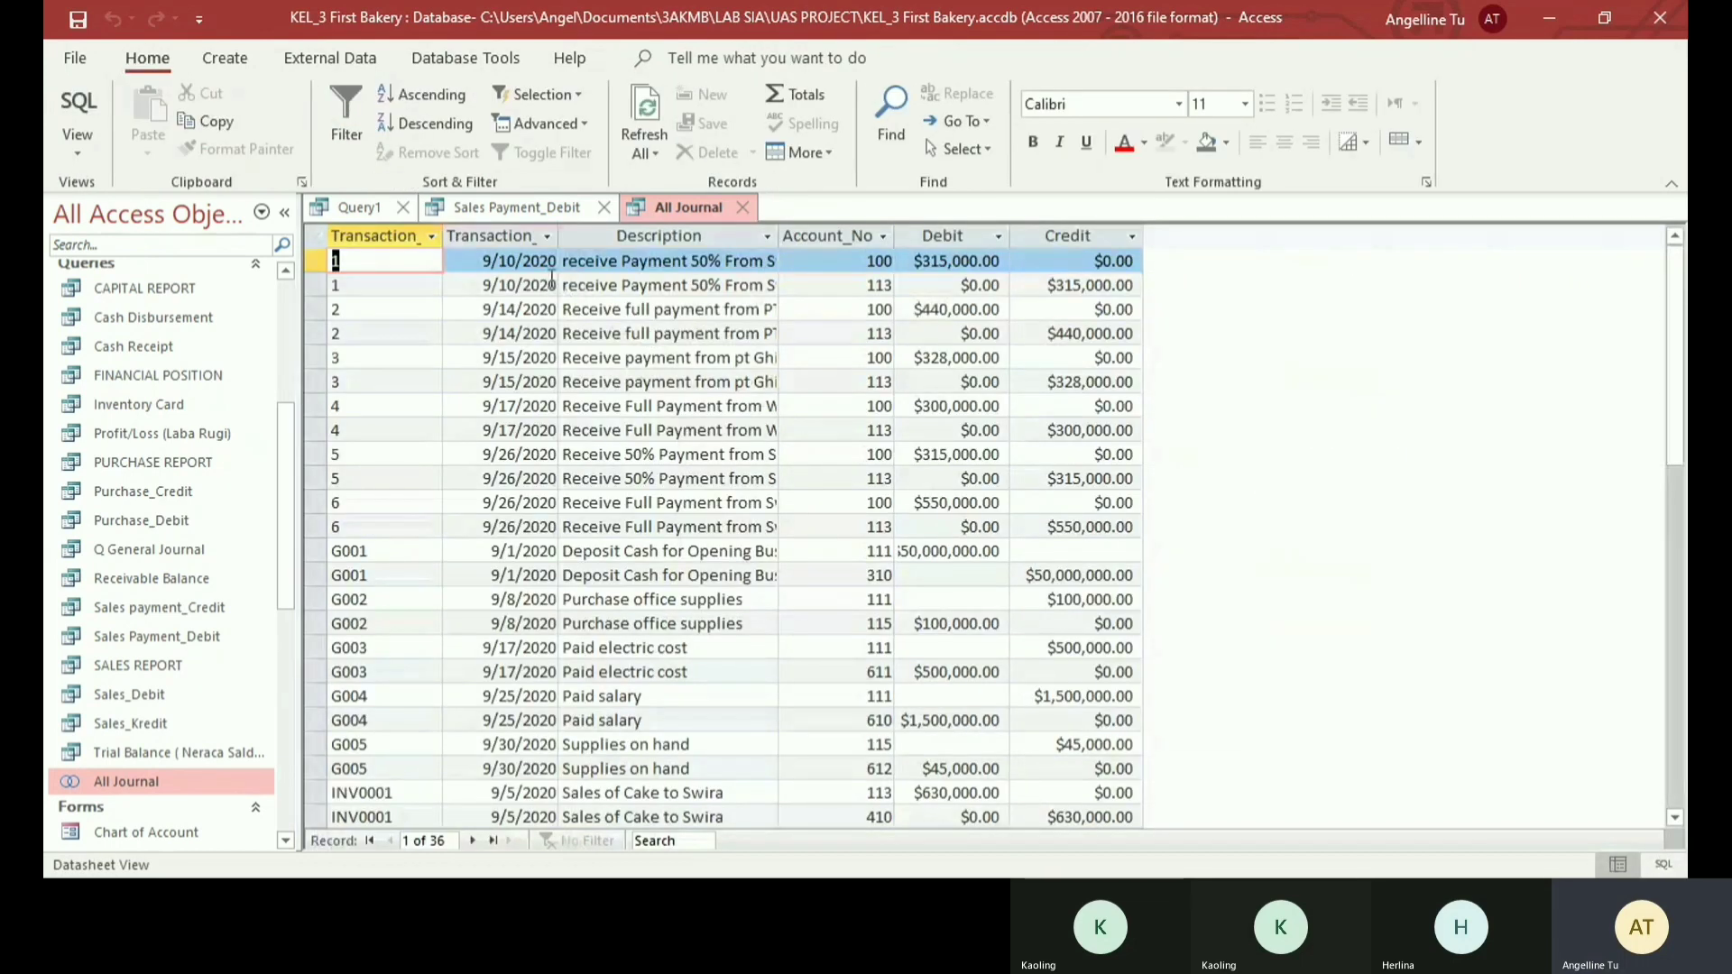
scroll(550, 275, "down", 2)
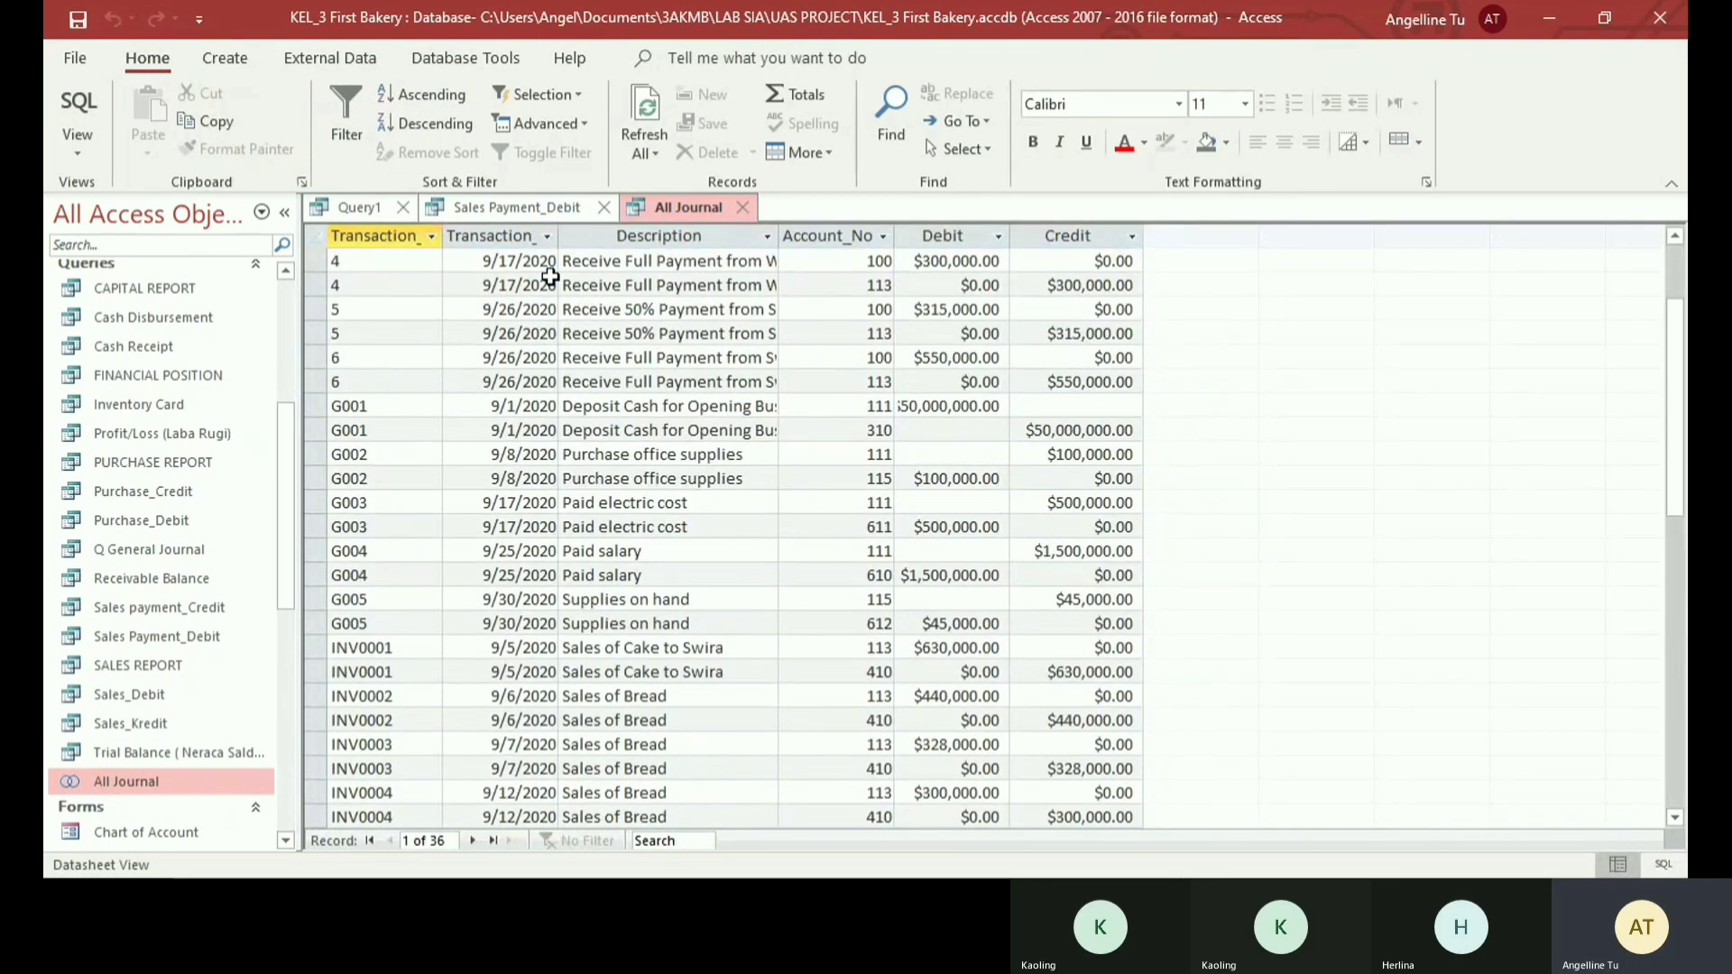
scroll(812, 476, "up", 6)
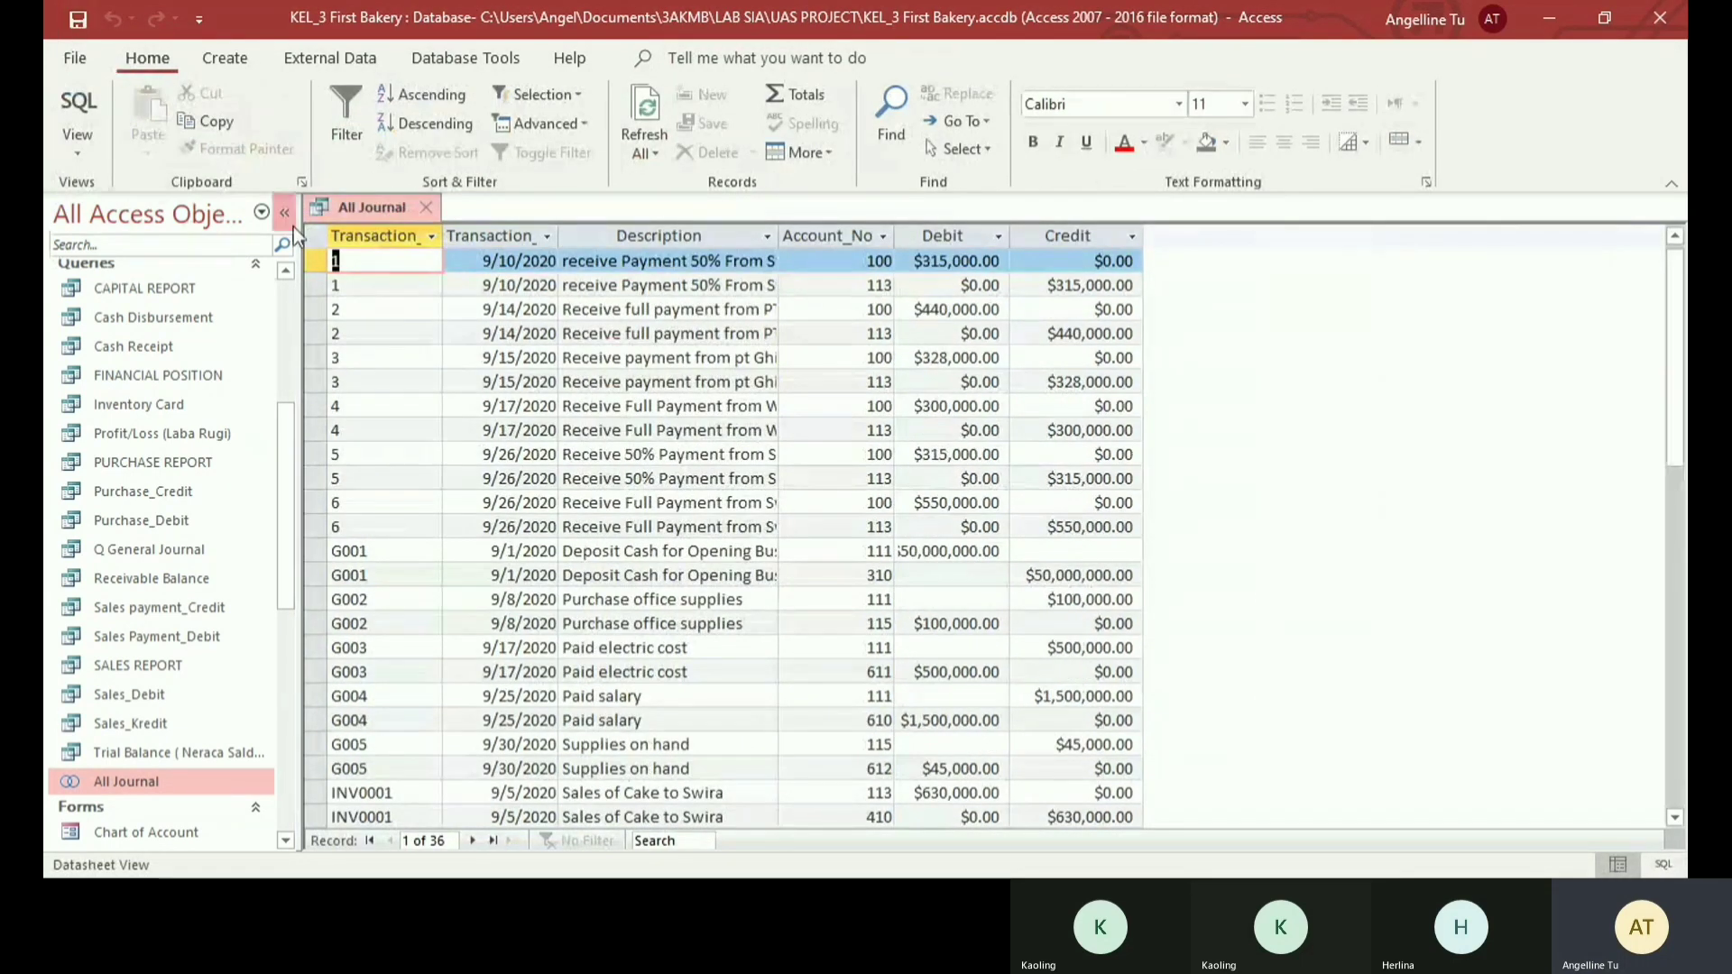
left_click(424, 207)
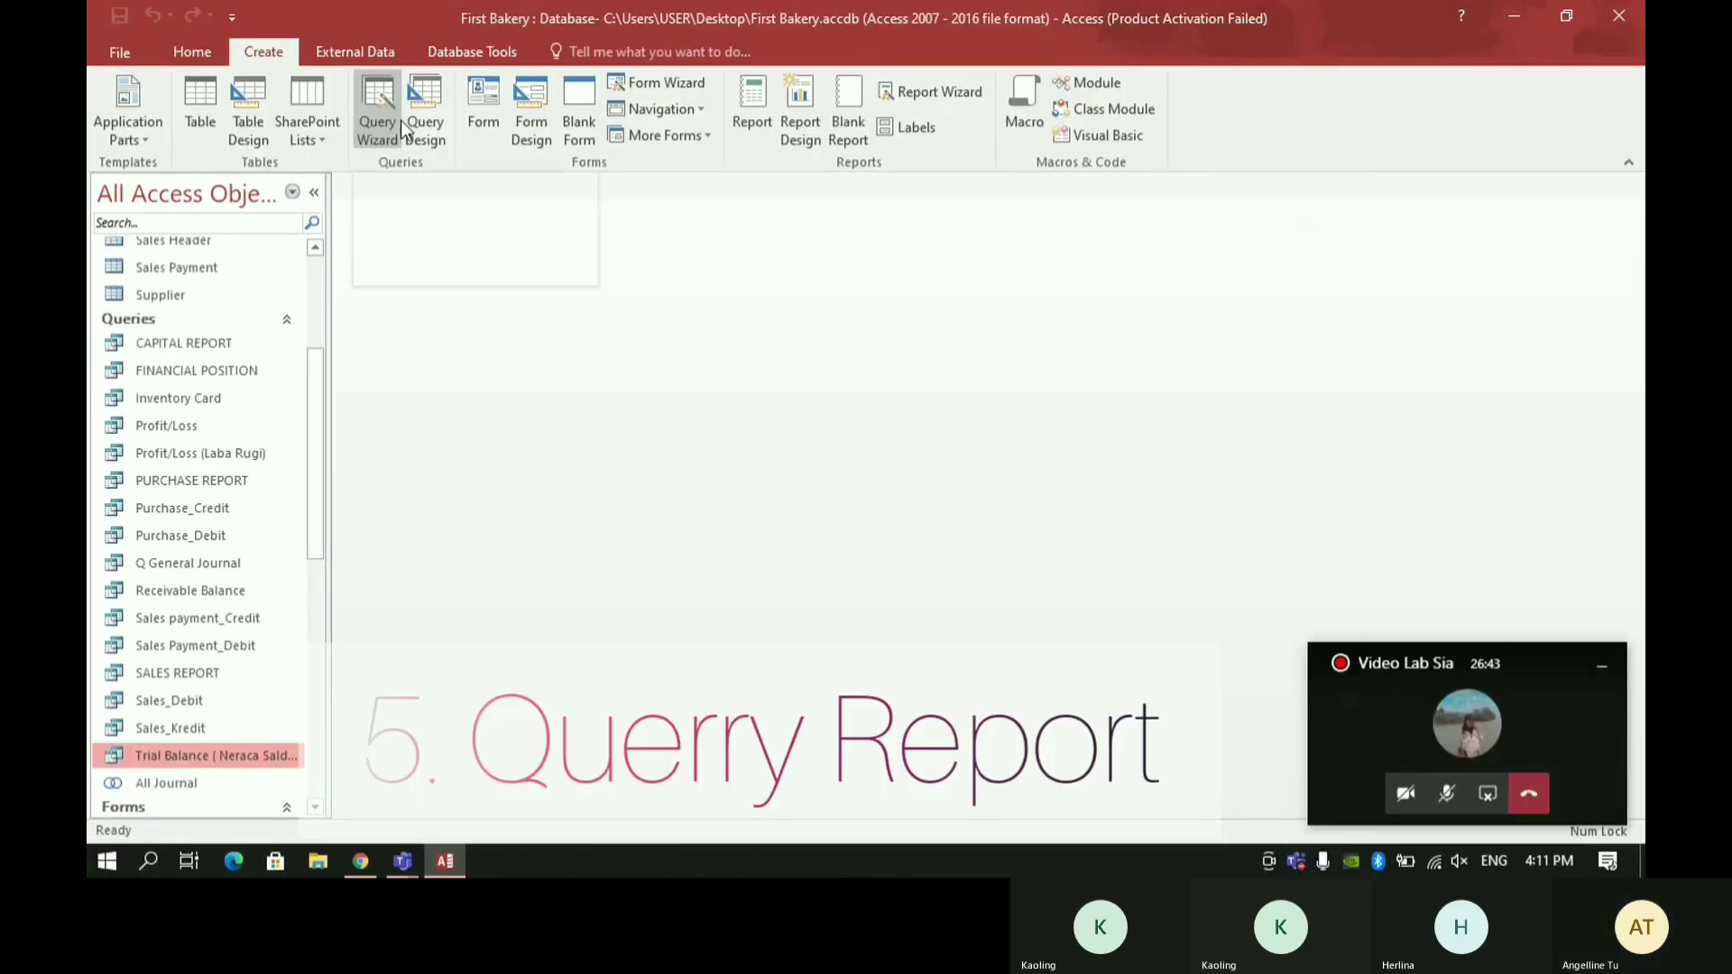
- Start a new query design with the Chart of Account table and the All Journal query as its sources
left_click(408, 121)
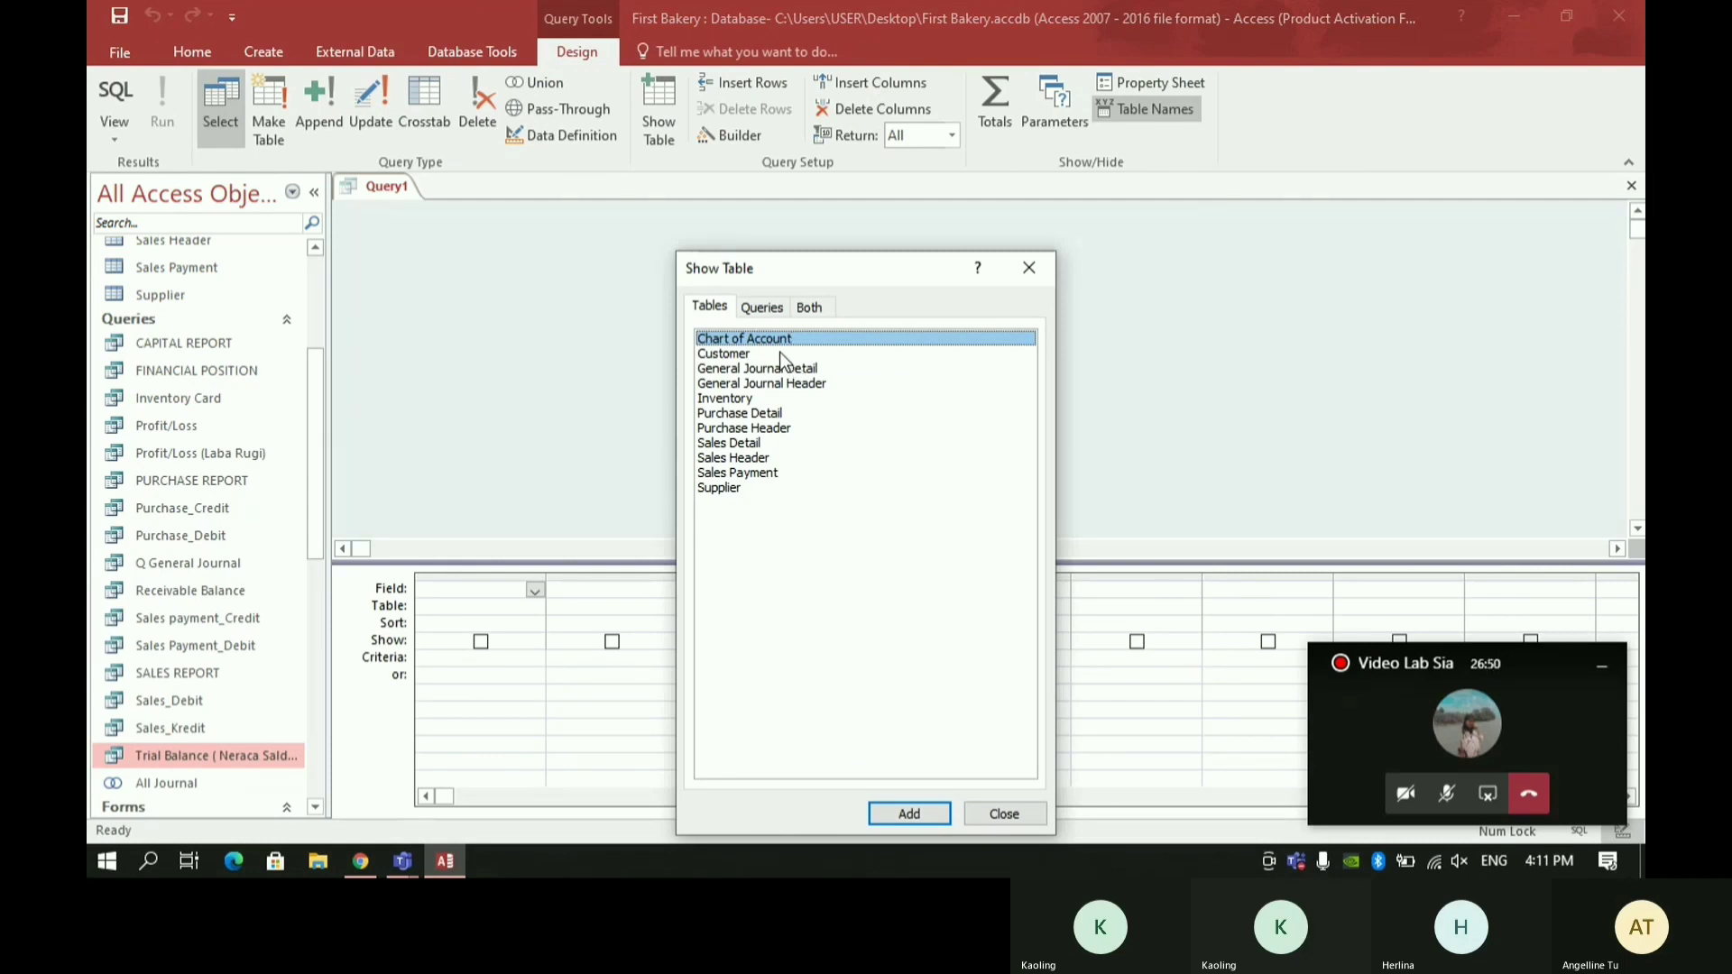
double_click(748, 340)
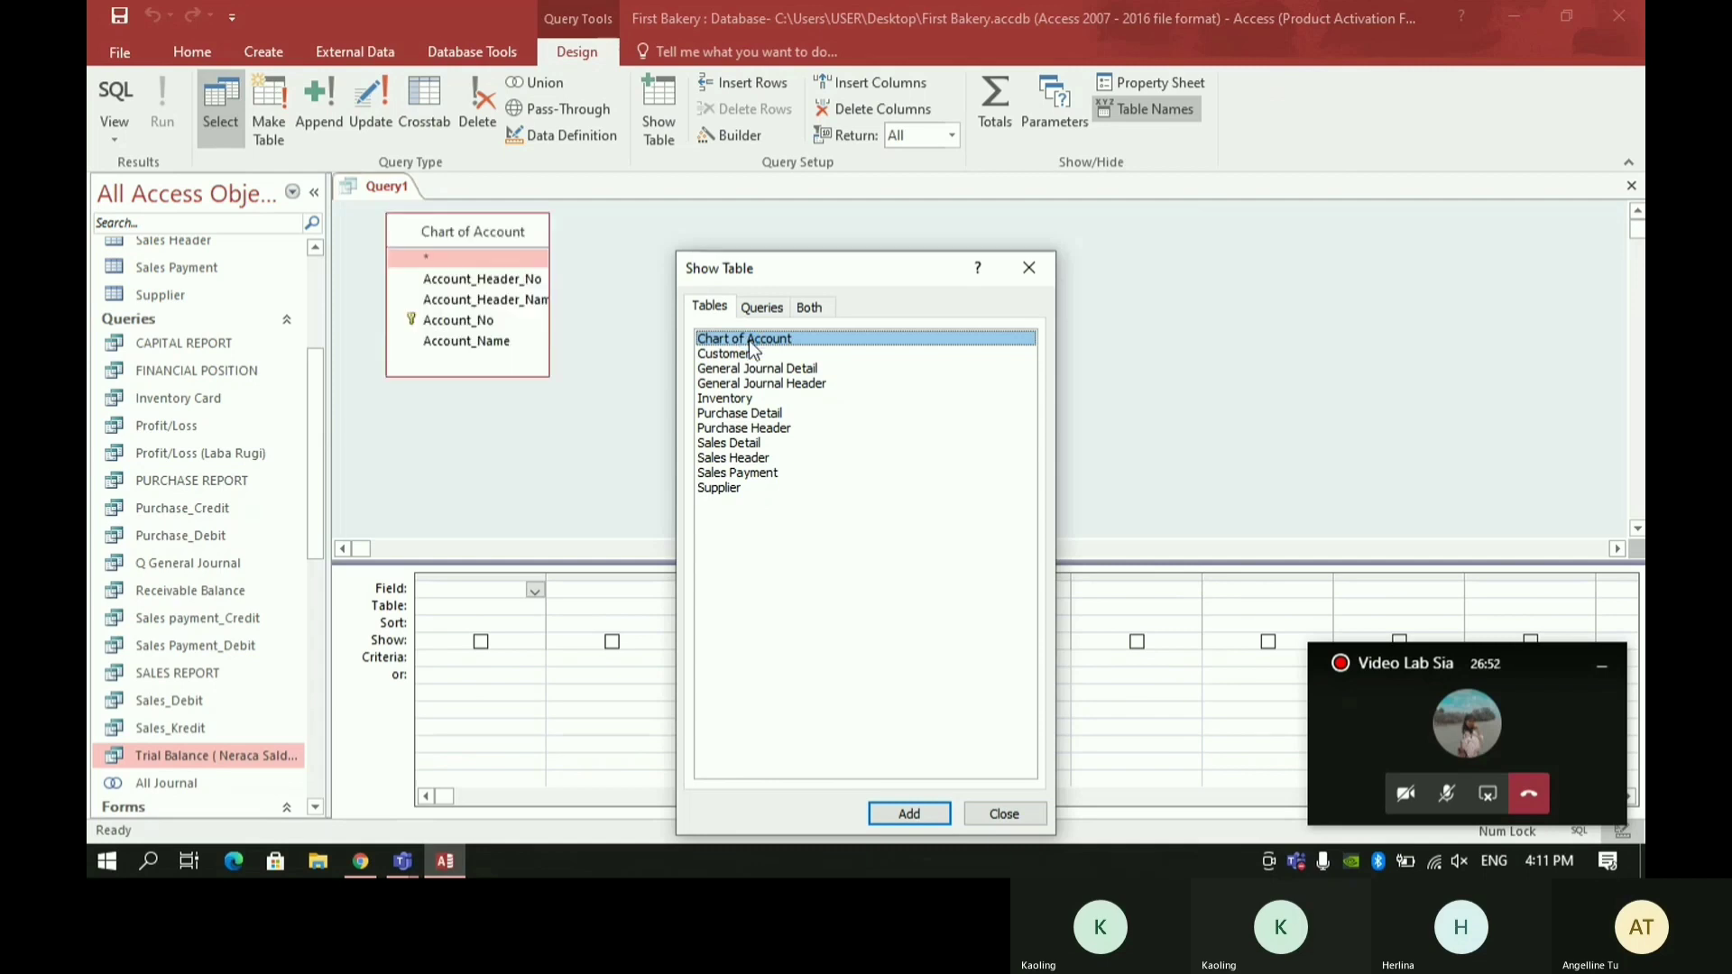
left_click(762, 307)
double_click(745, 341)
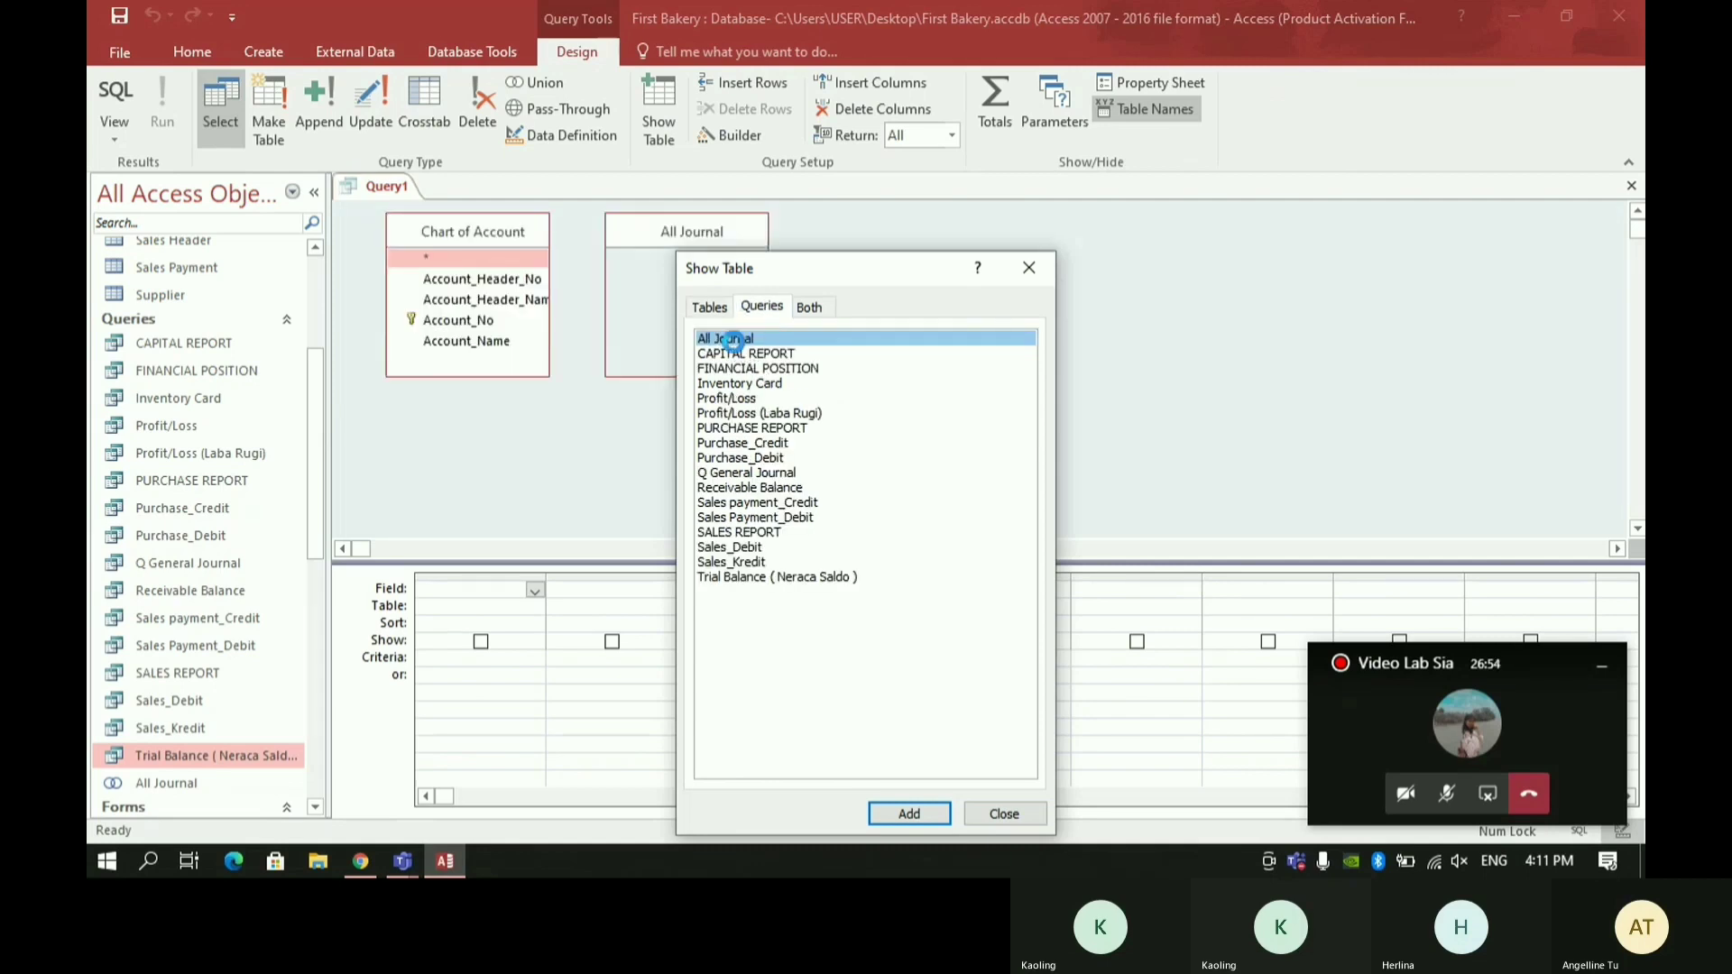
left_click(969, 810)
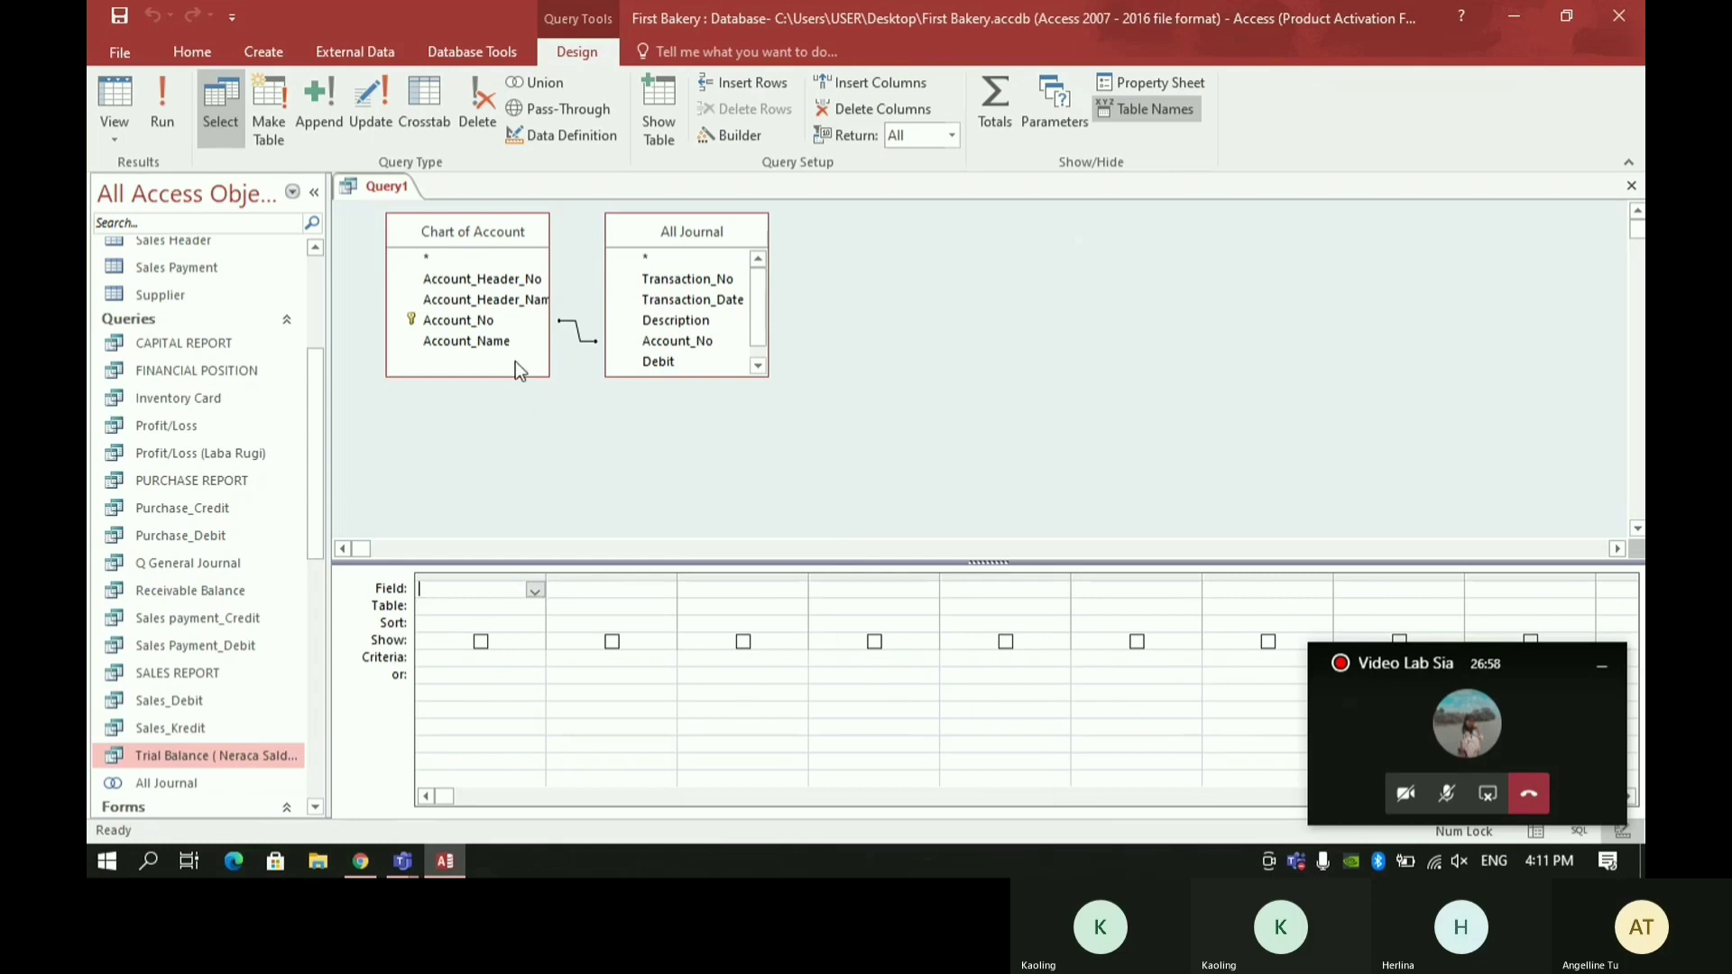
- Add Account_No and Account_Name from Chart of Account, plus Debit and Credit from All Journal, to the query grid
double_click(479, 321)
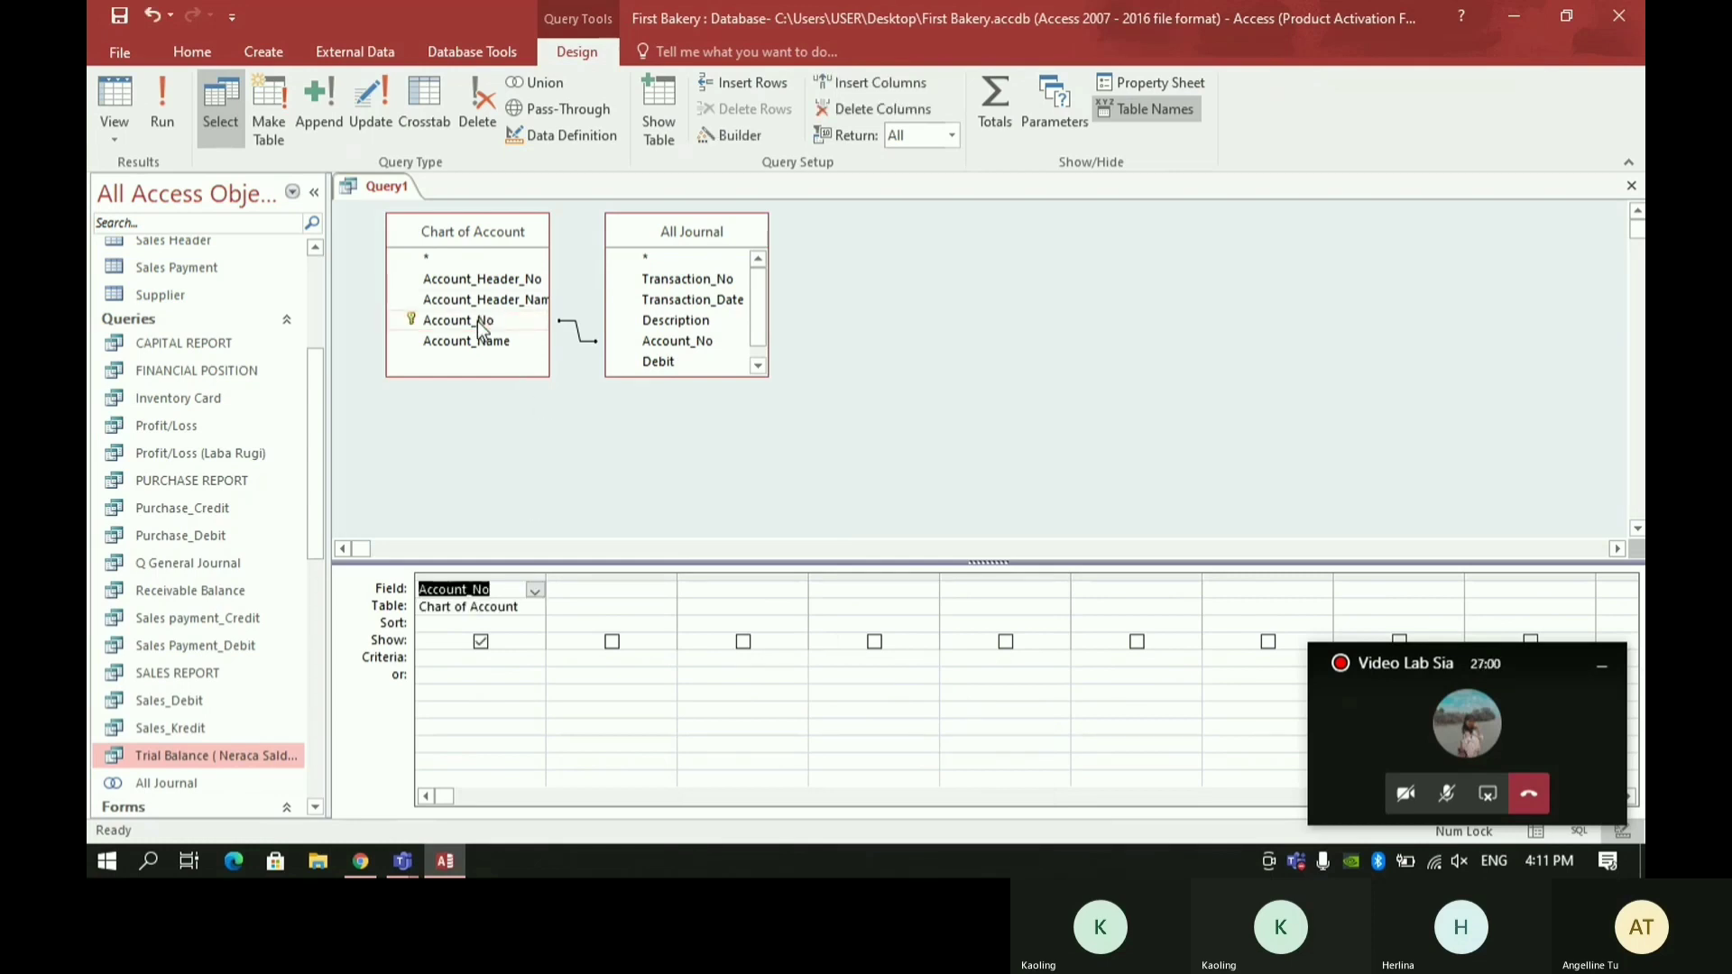
left_click(497, 348)
double_click(497, 345)
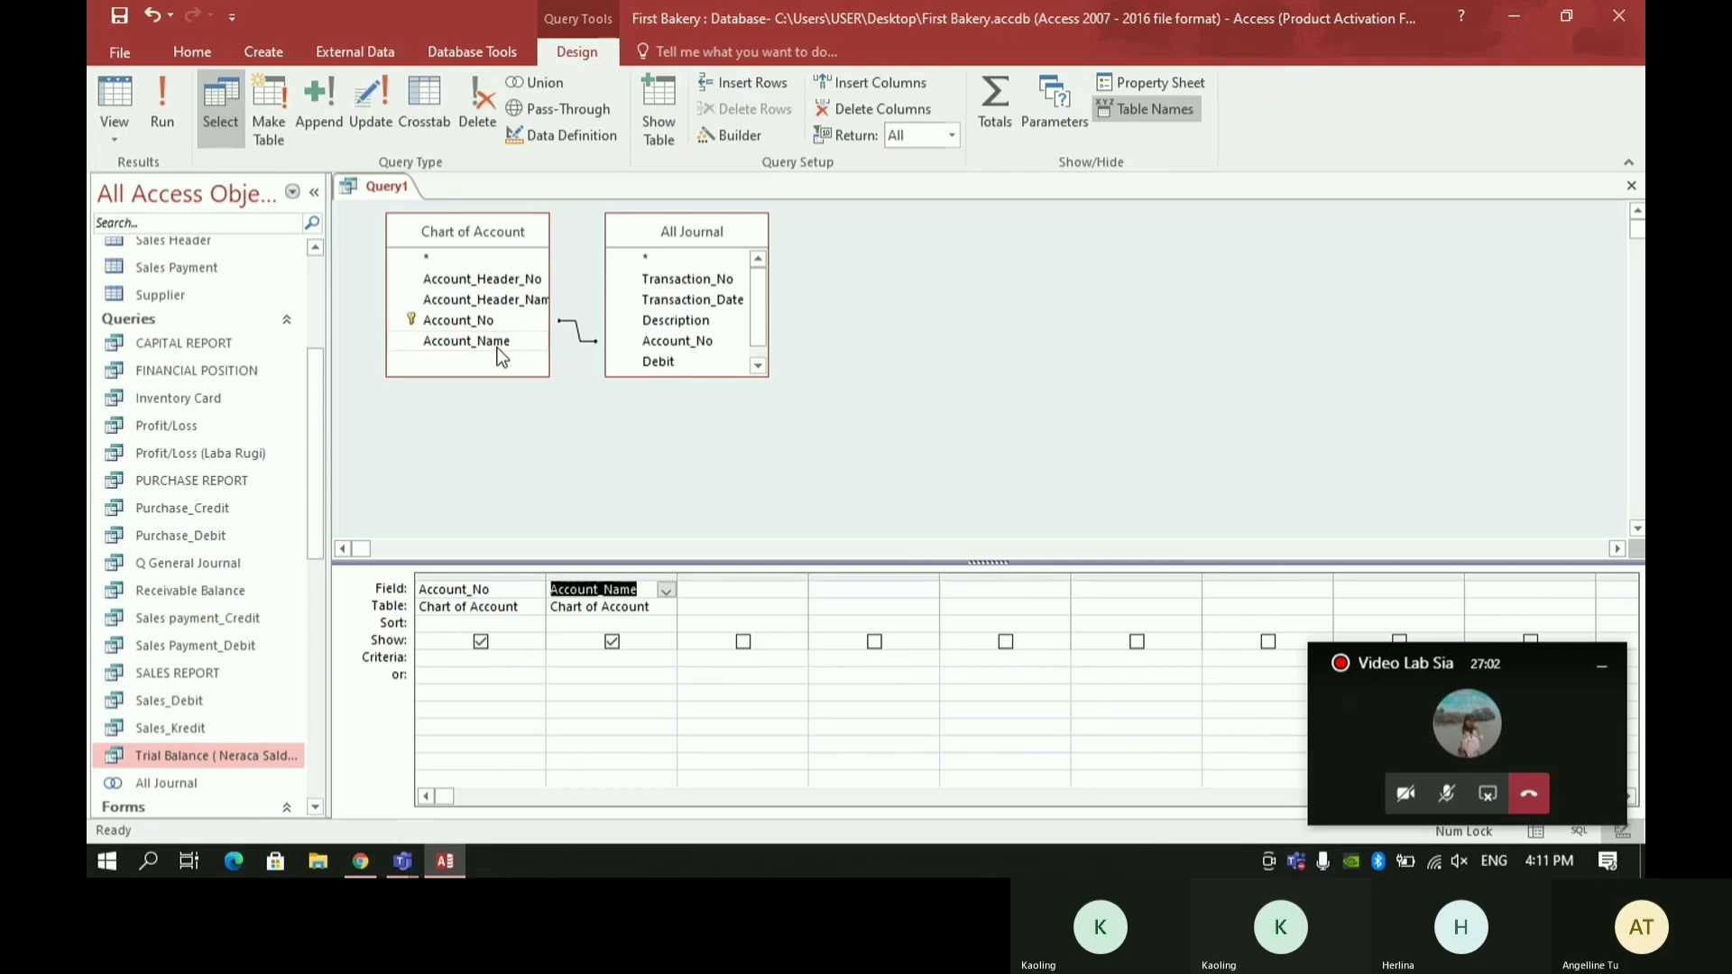
left_click(758, 365)
double_click(727, 348)
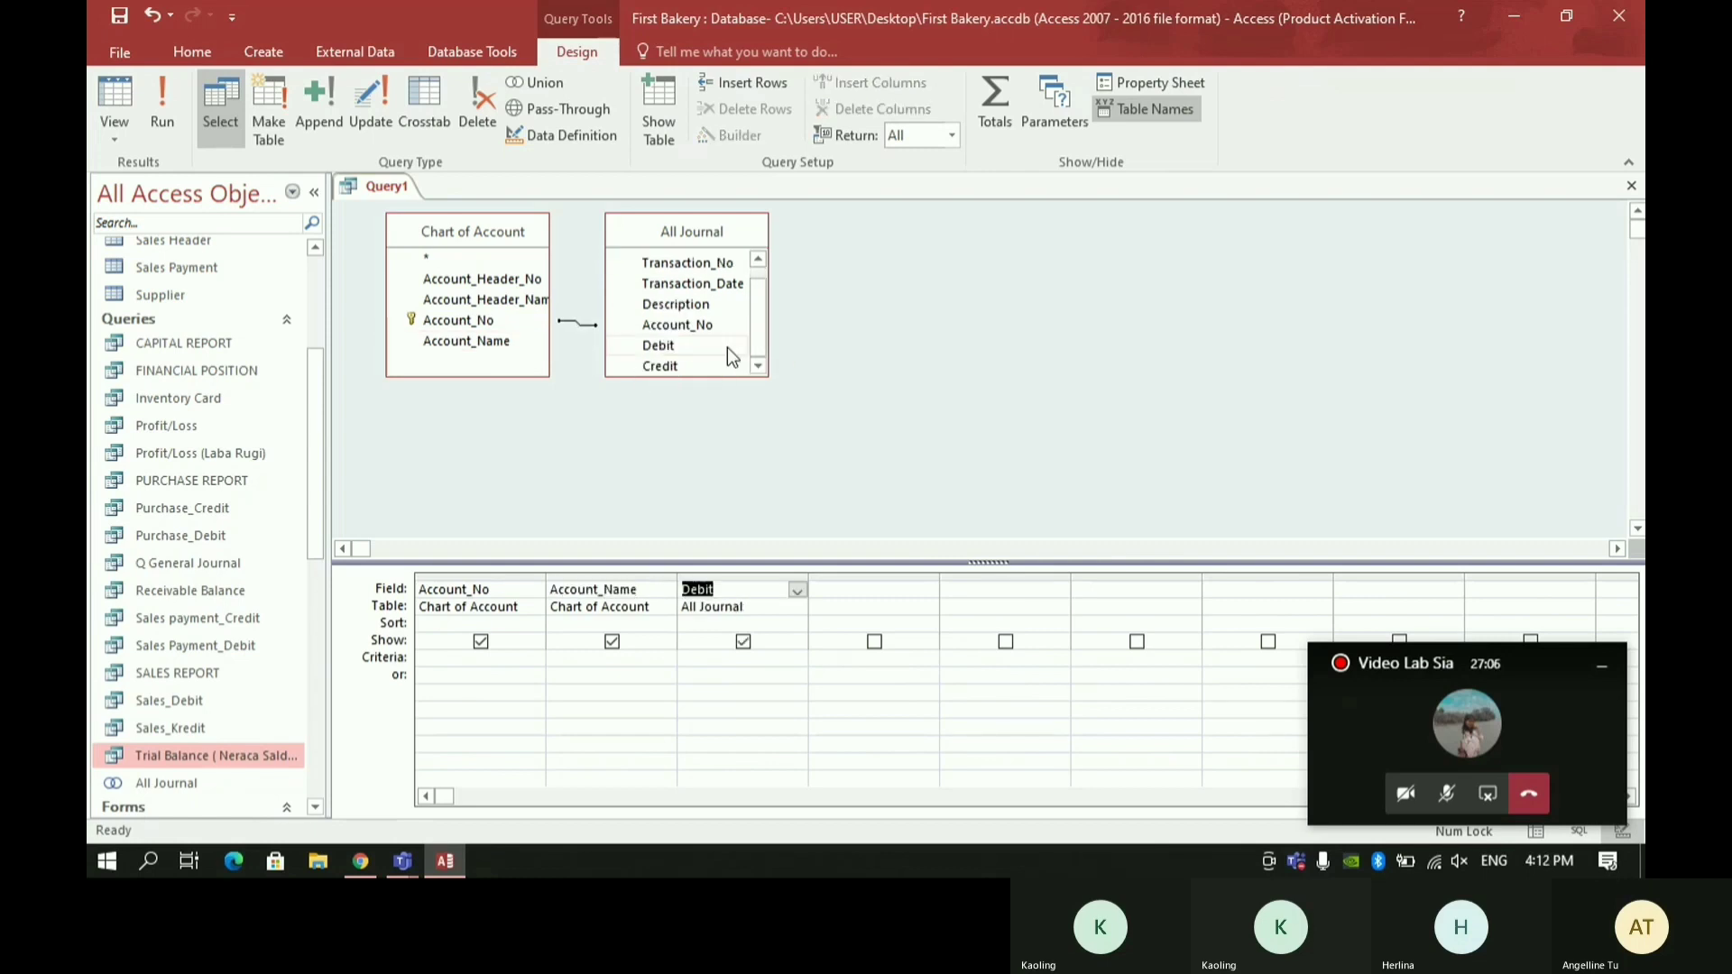
double_click(729, 368)
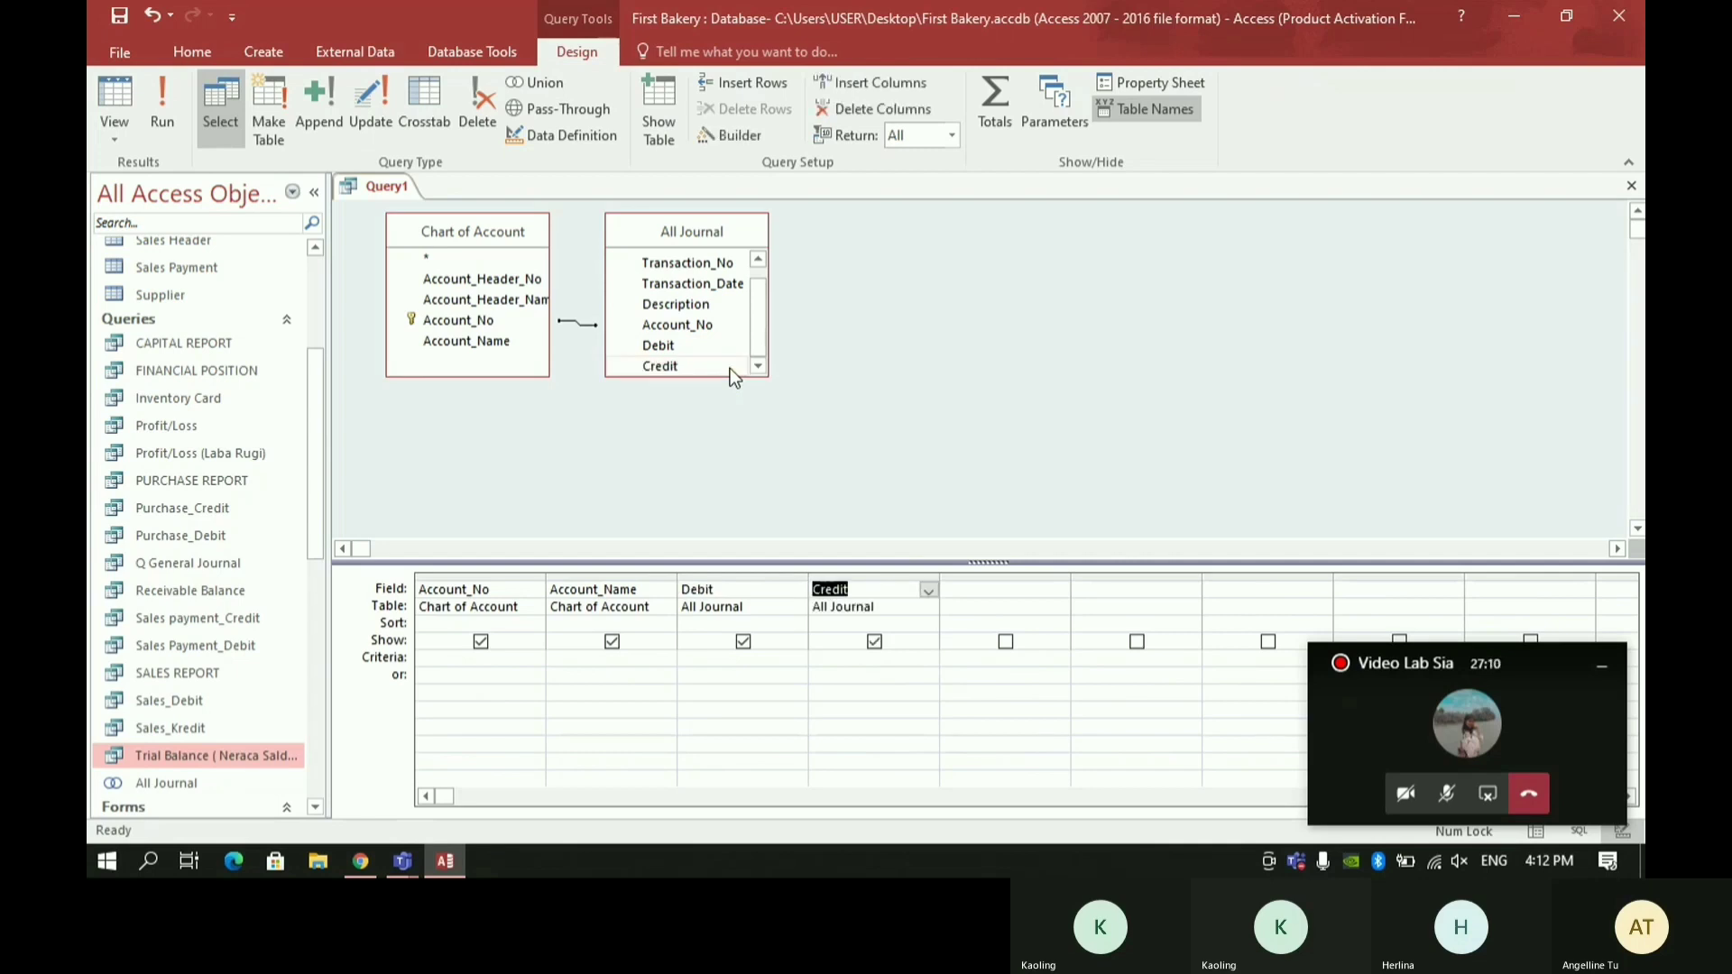
left_click(1008, 587)
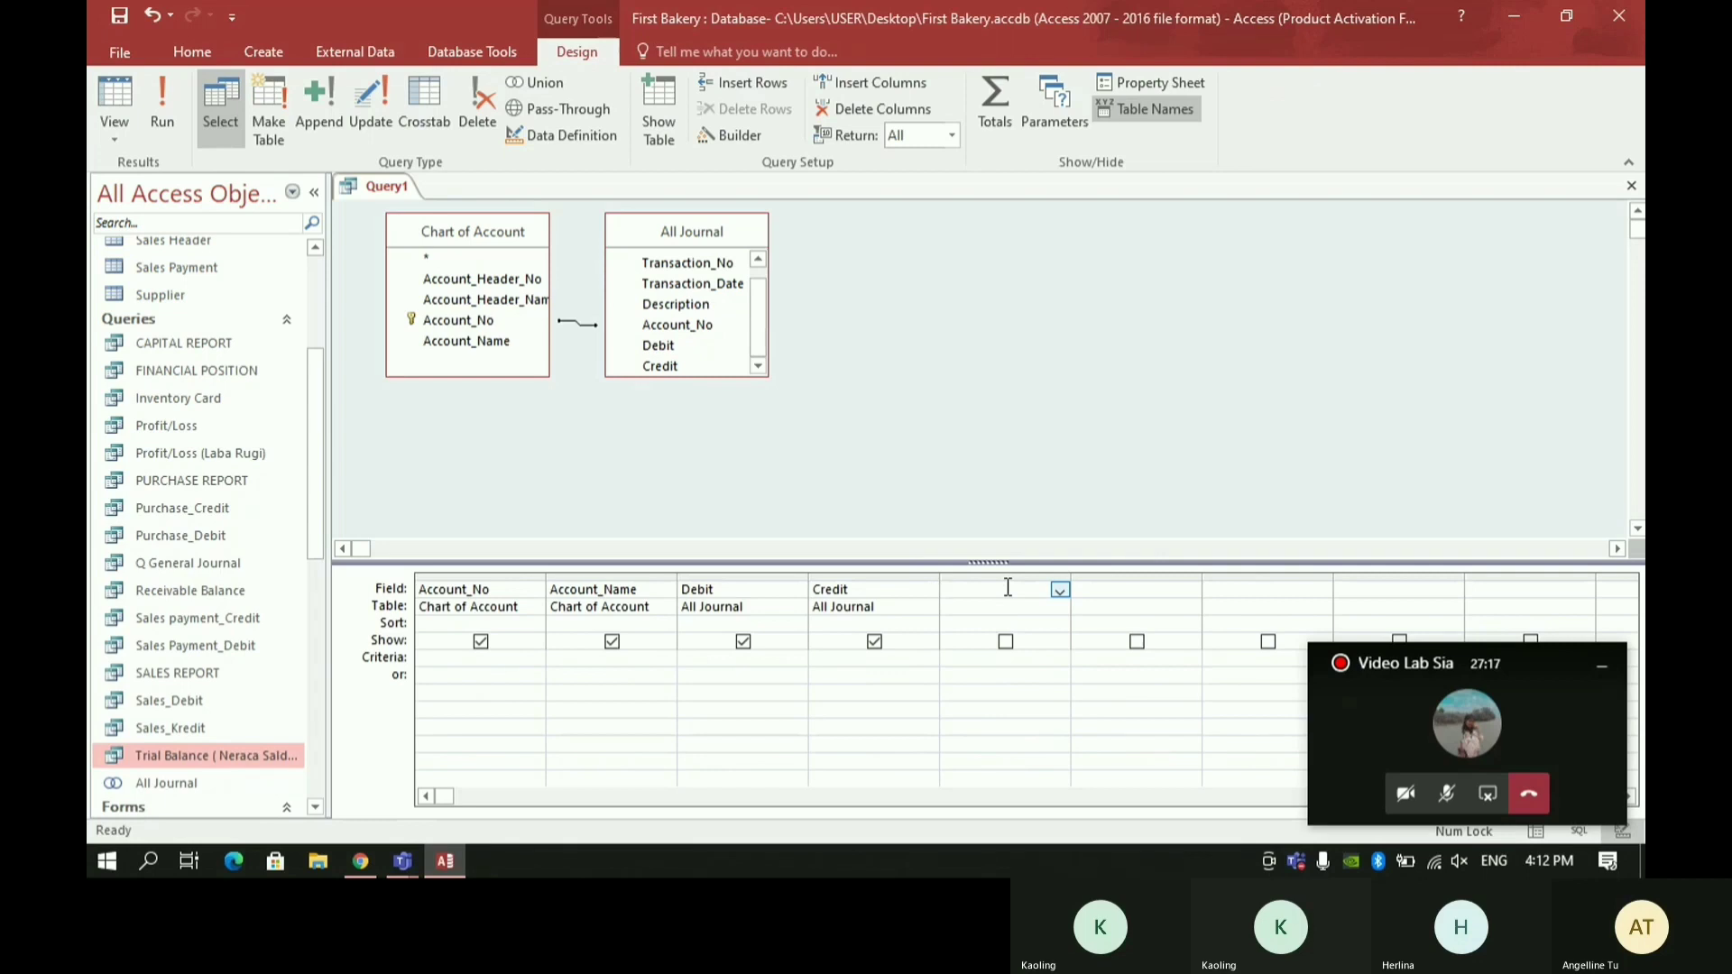
key("ctrl+F2")
type("T")
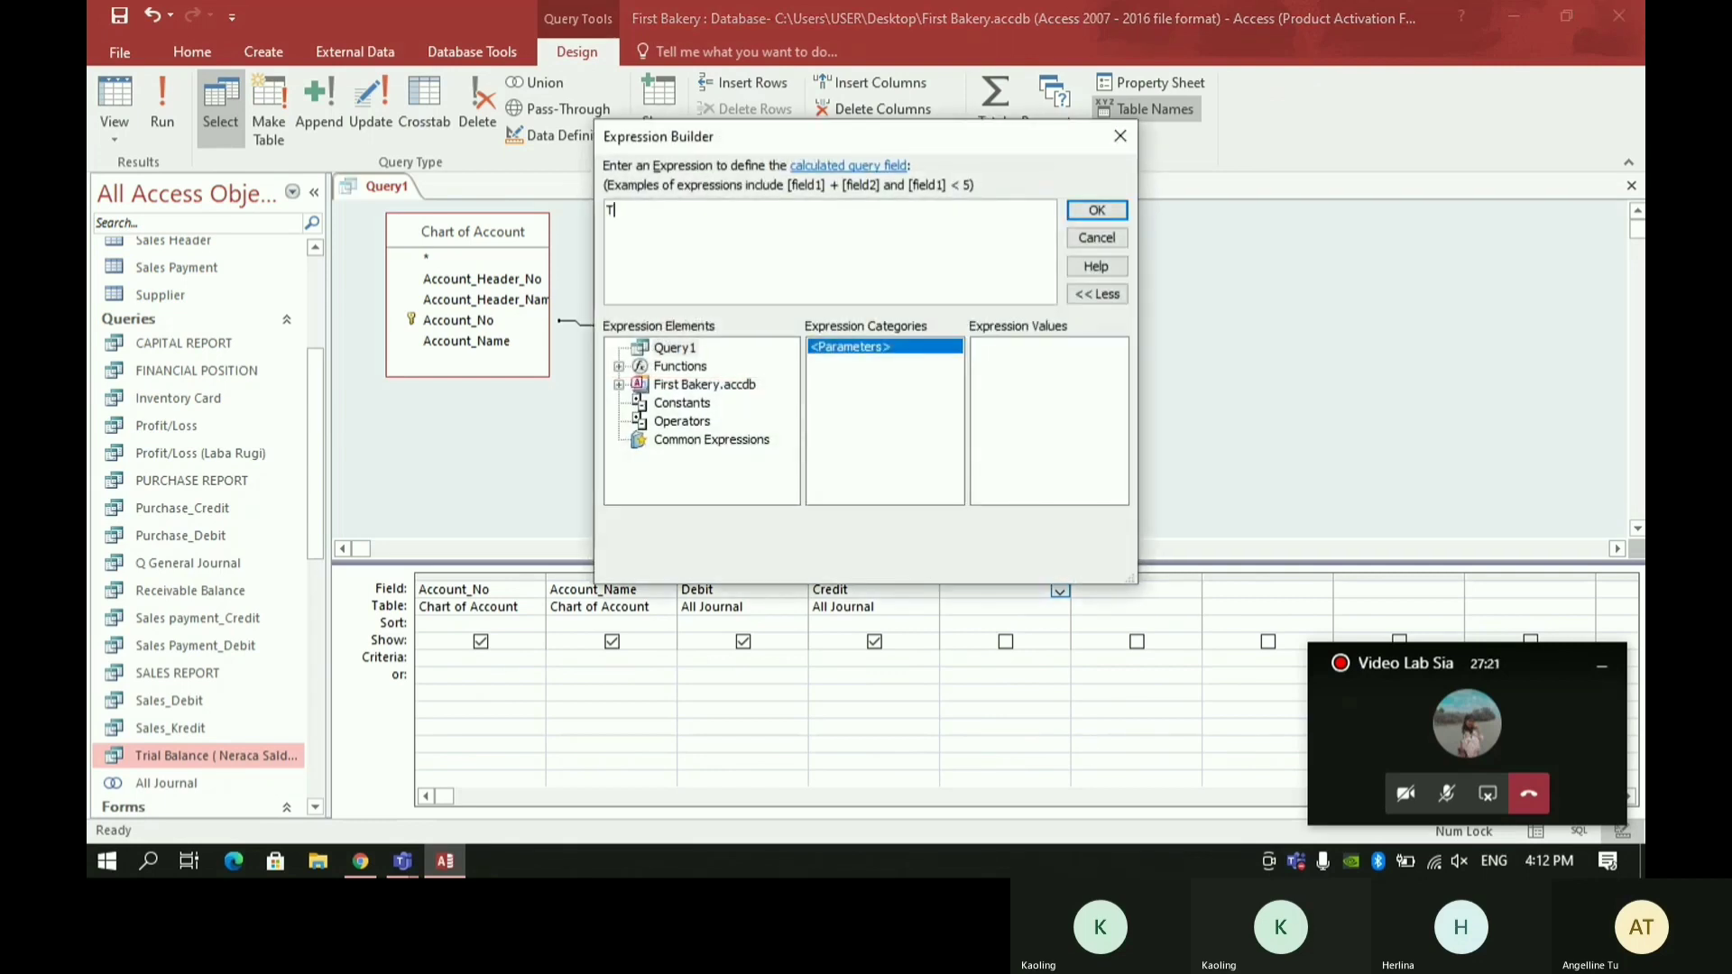
type("B: I")
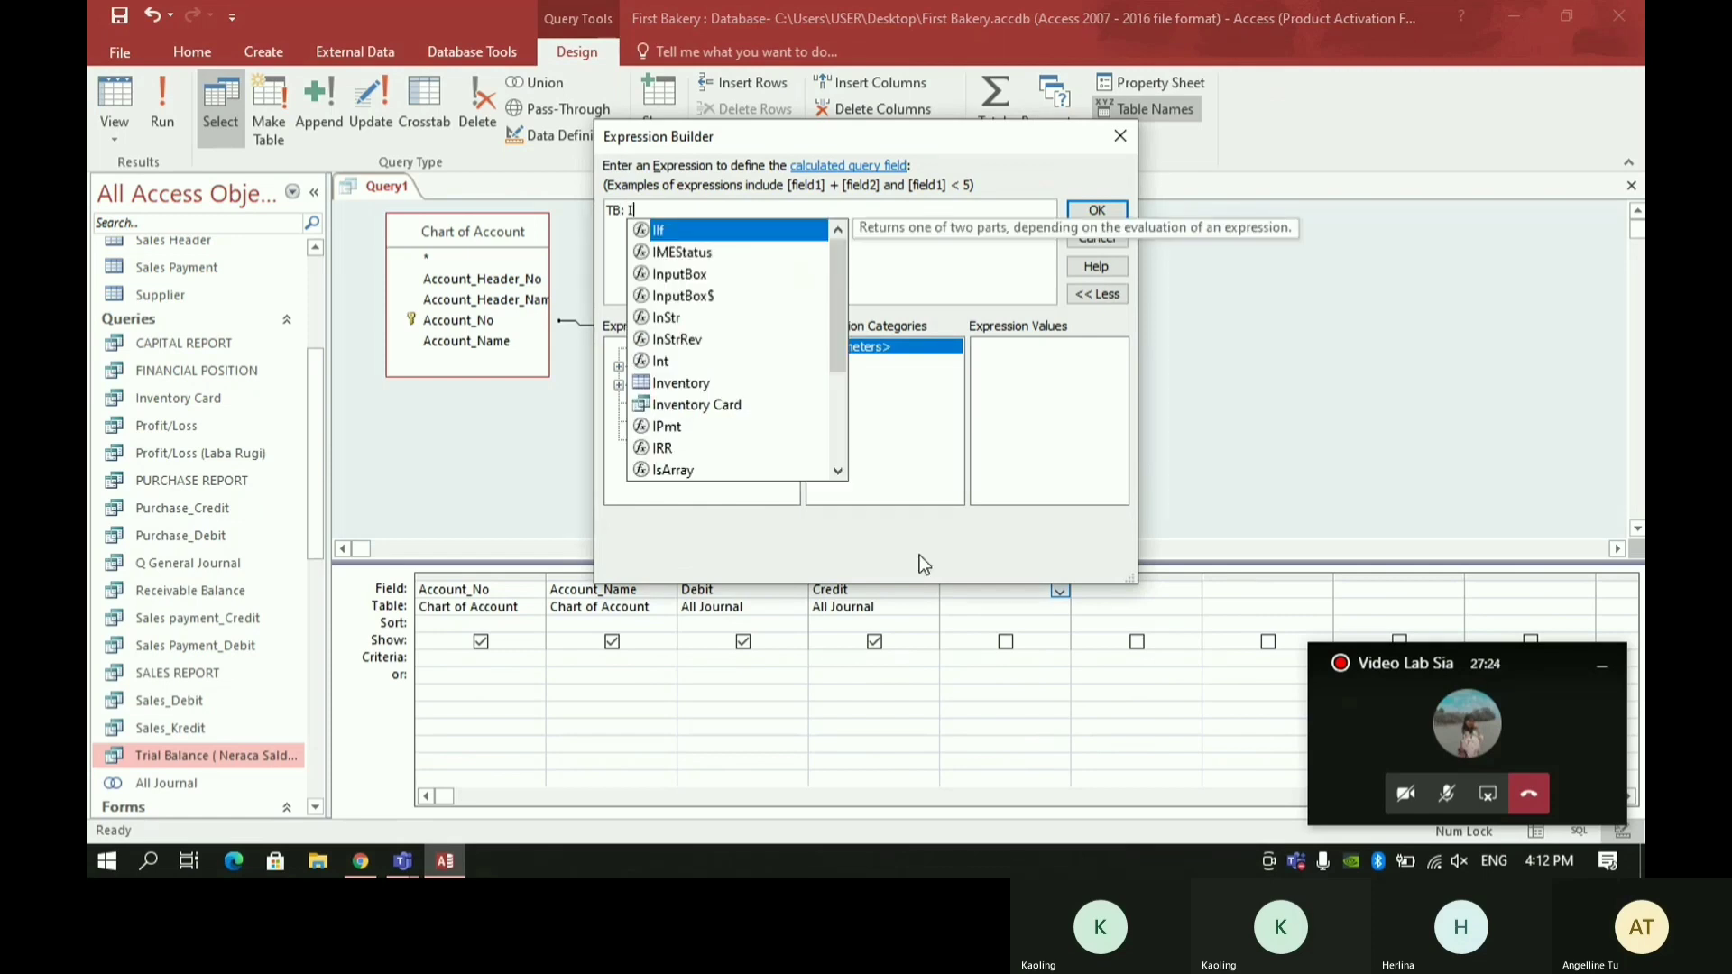
type("if")
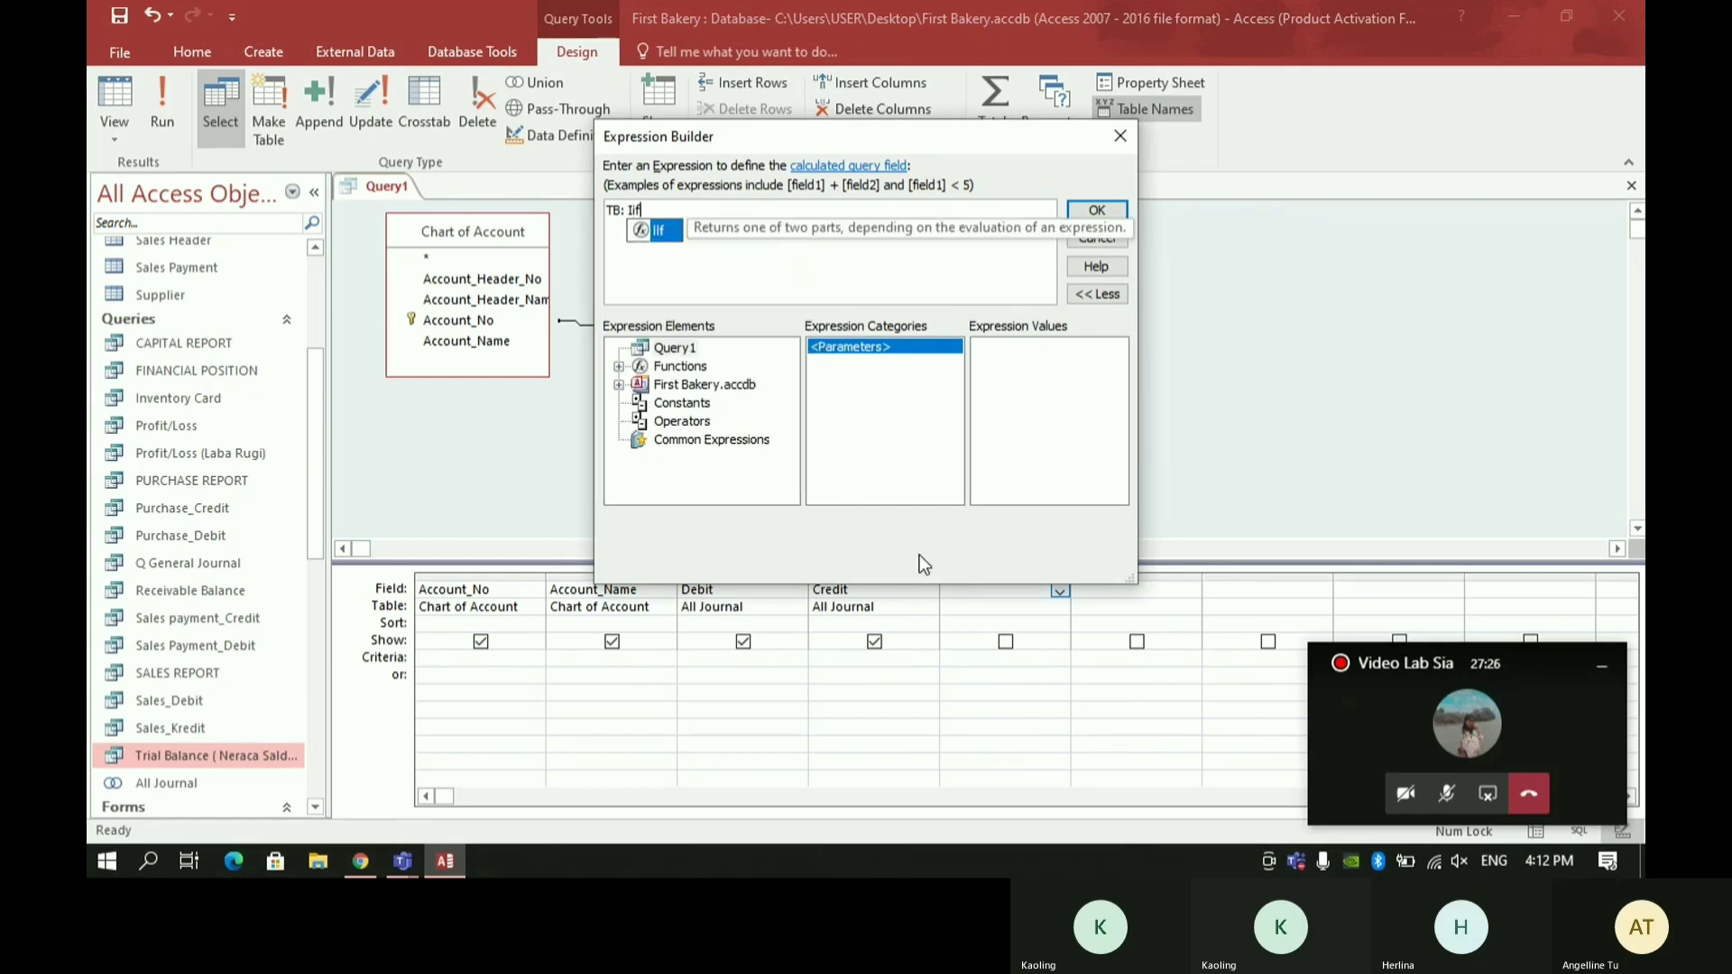
type("(")
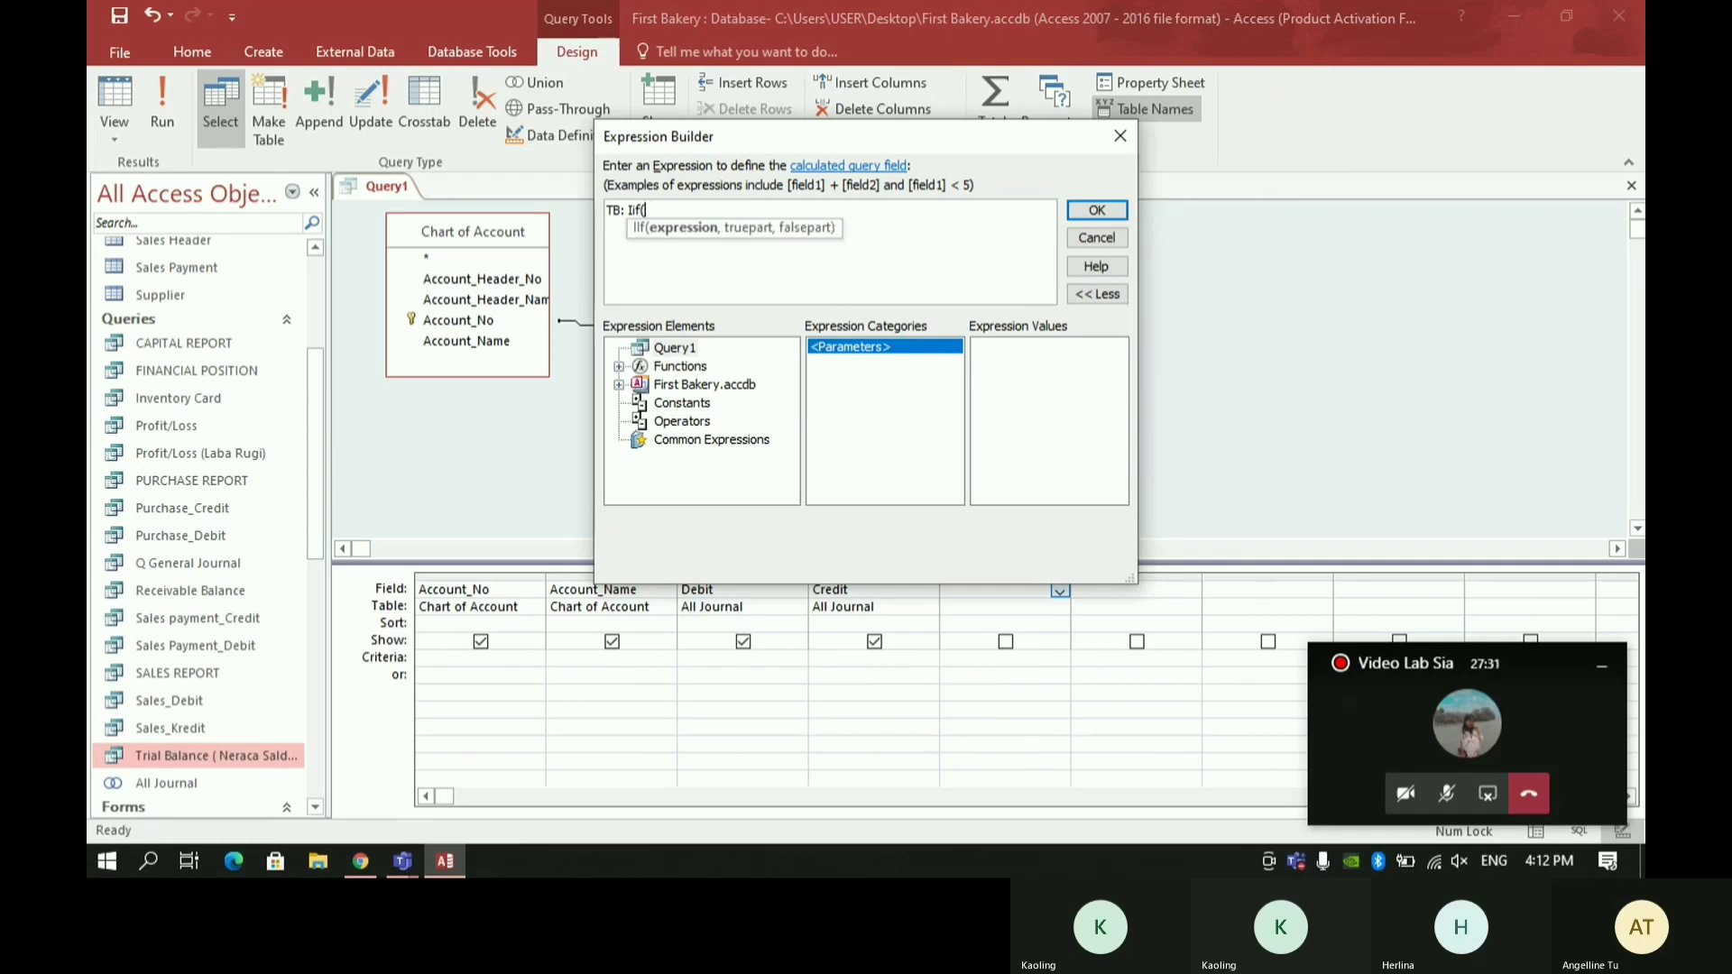
type("(")
key("BackSpace")
type("[Sumof")
key("BackSpace")
key("BackSpace")
type("of")
key("BackSpace")
key("BackSpace")
type("OfDebit")
key("Escape")
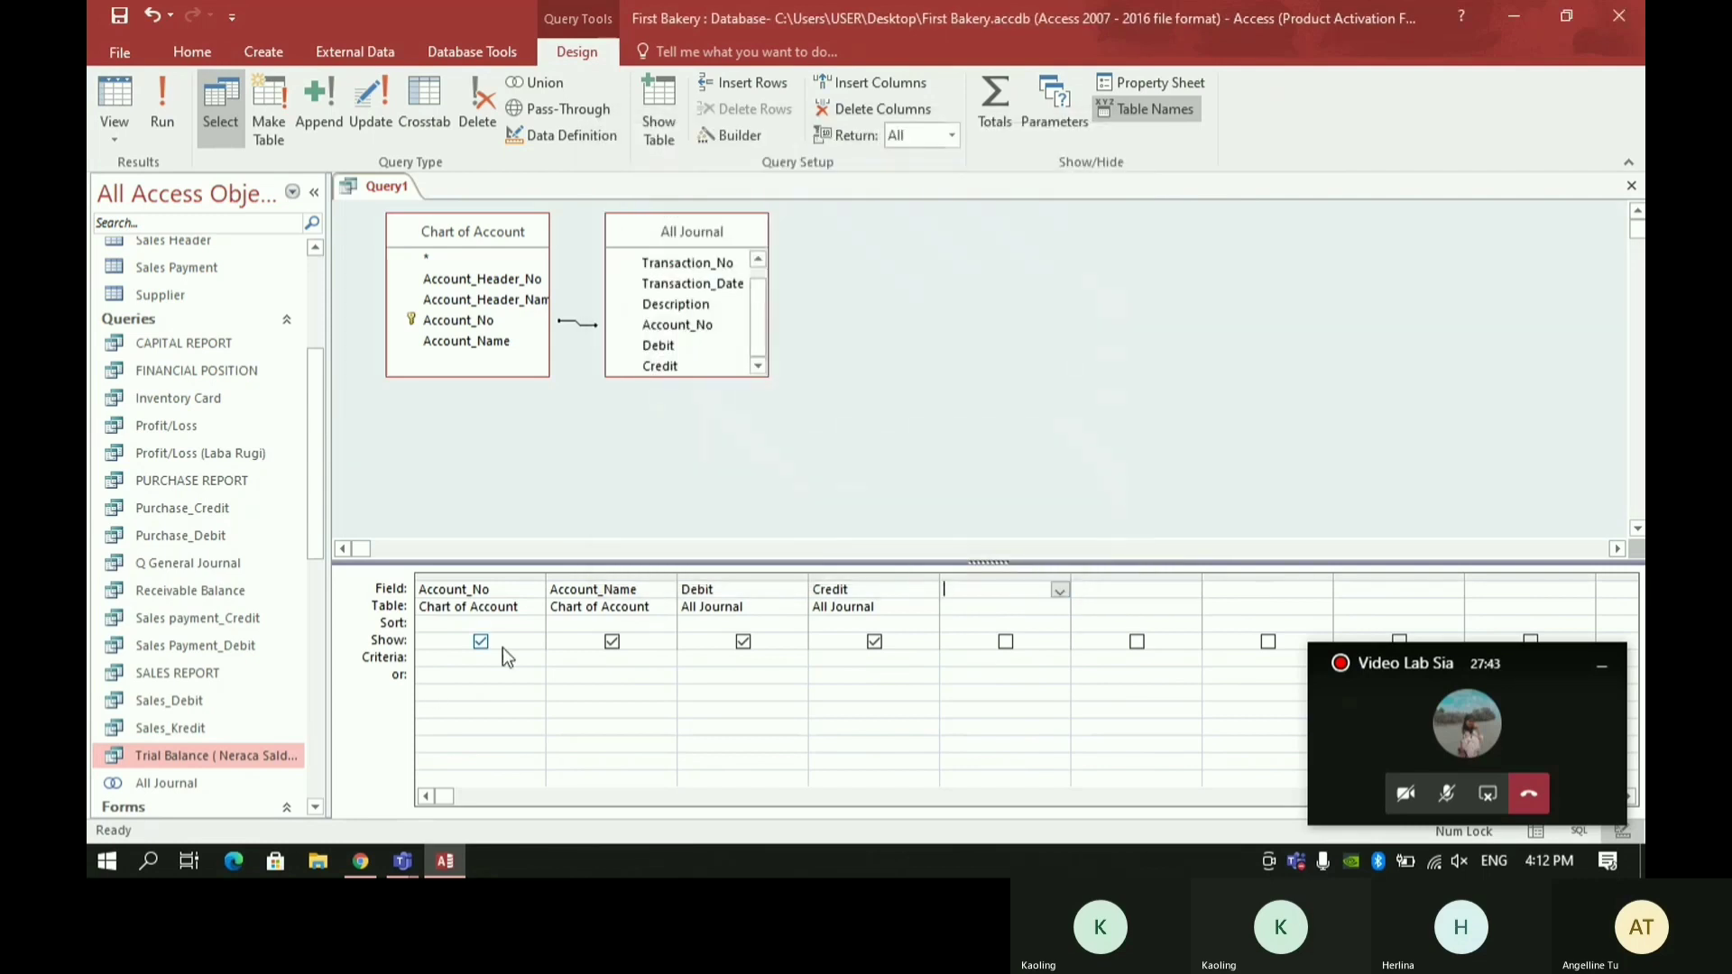
- Enable totals in the query grid and set the Debit and Credit fields to Sum
double_click(507, 624)
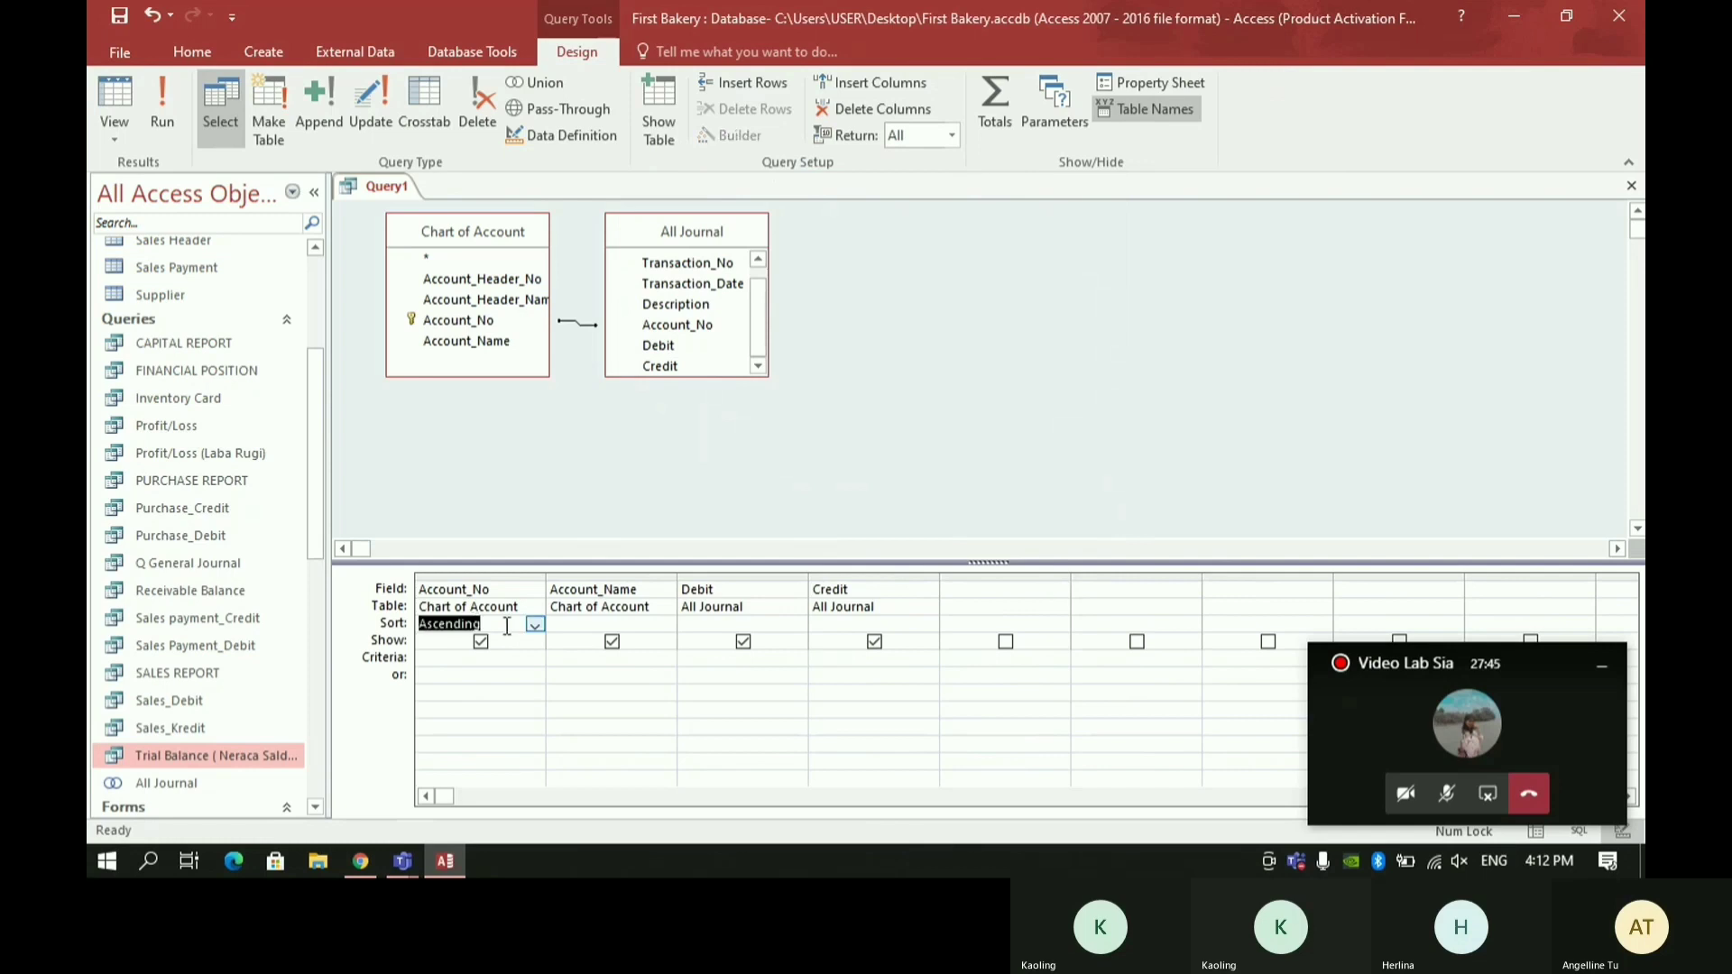
key("BackSpace")
right_click(425, 635)
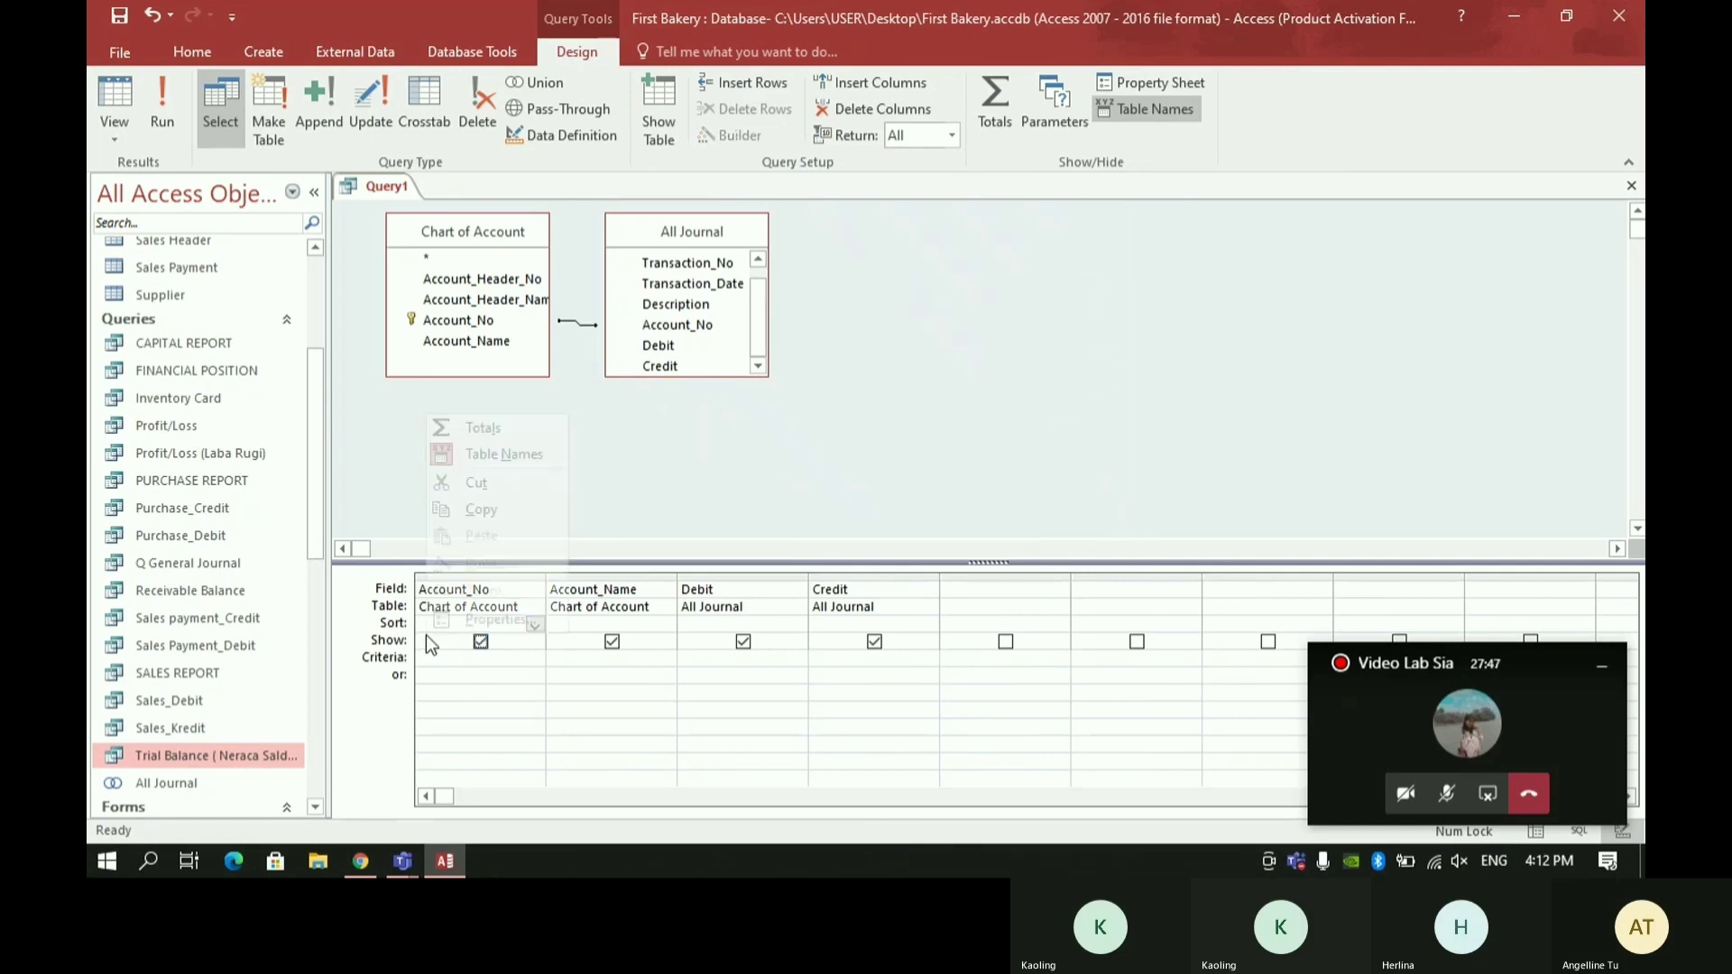
left_click(459, 433)
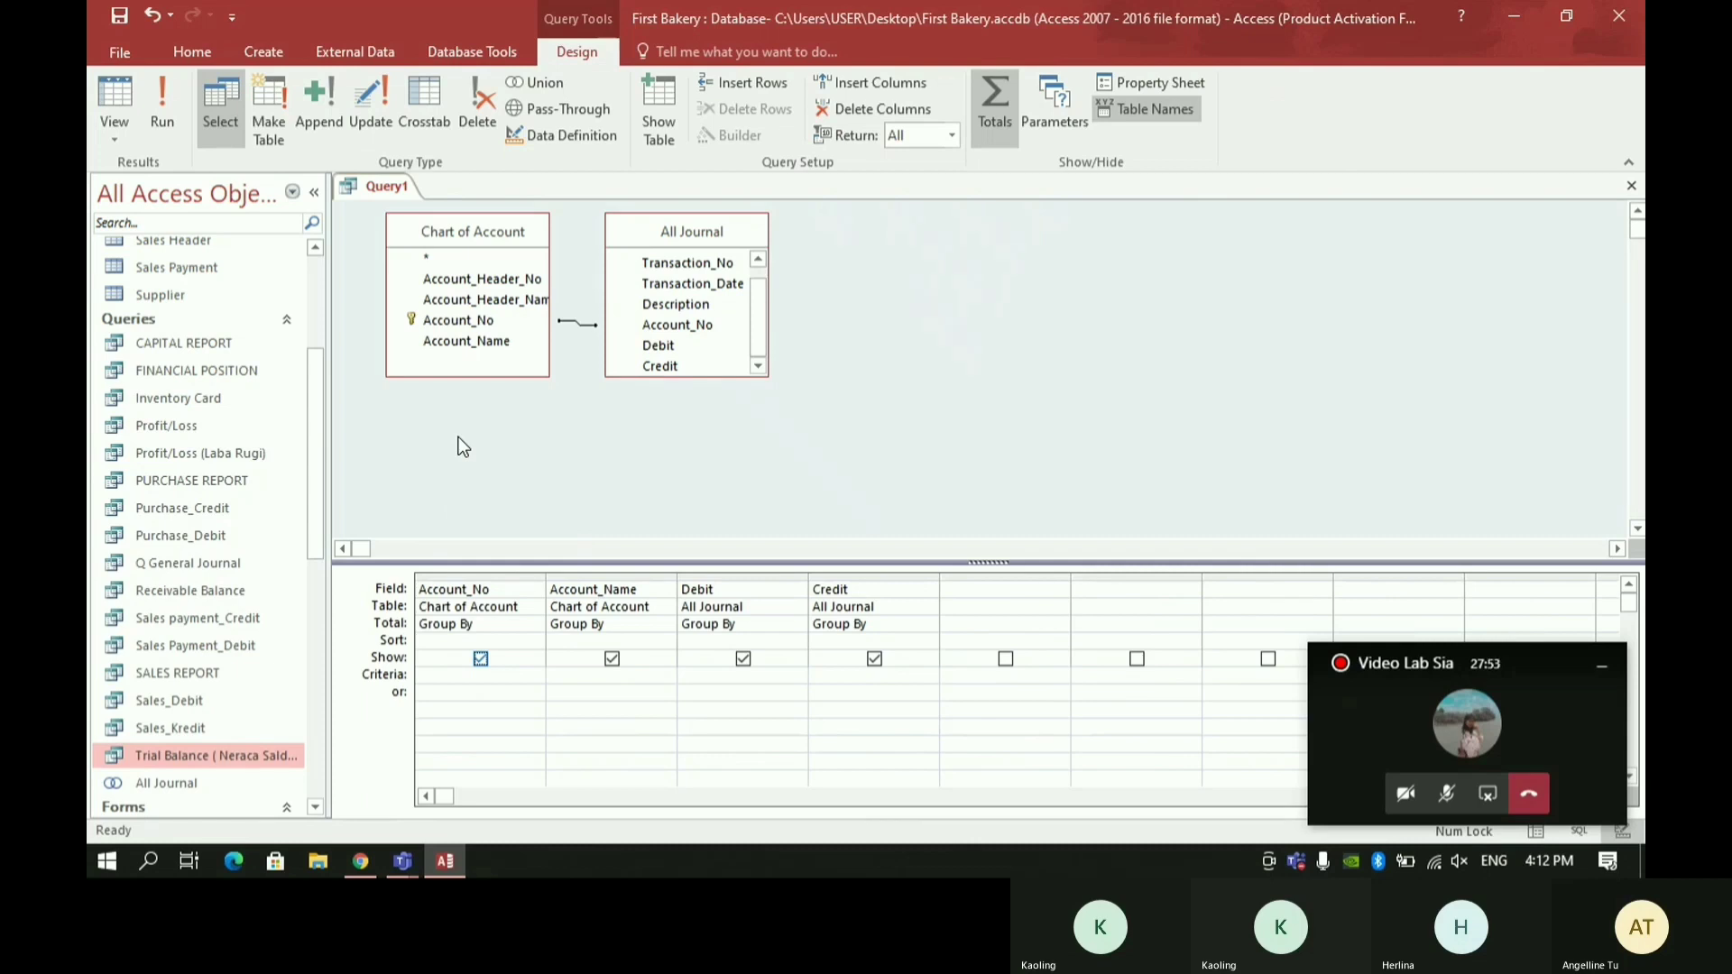
left_click(746, 625)
left_click(796, 626)
left_click(734, 657)
left_click(913, 625)
left_click(930, 625)
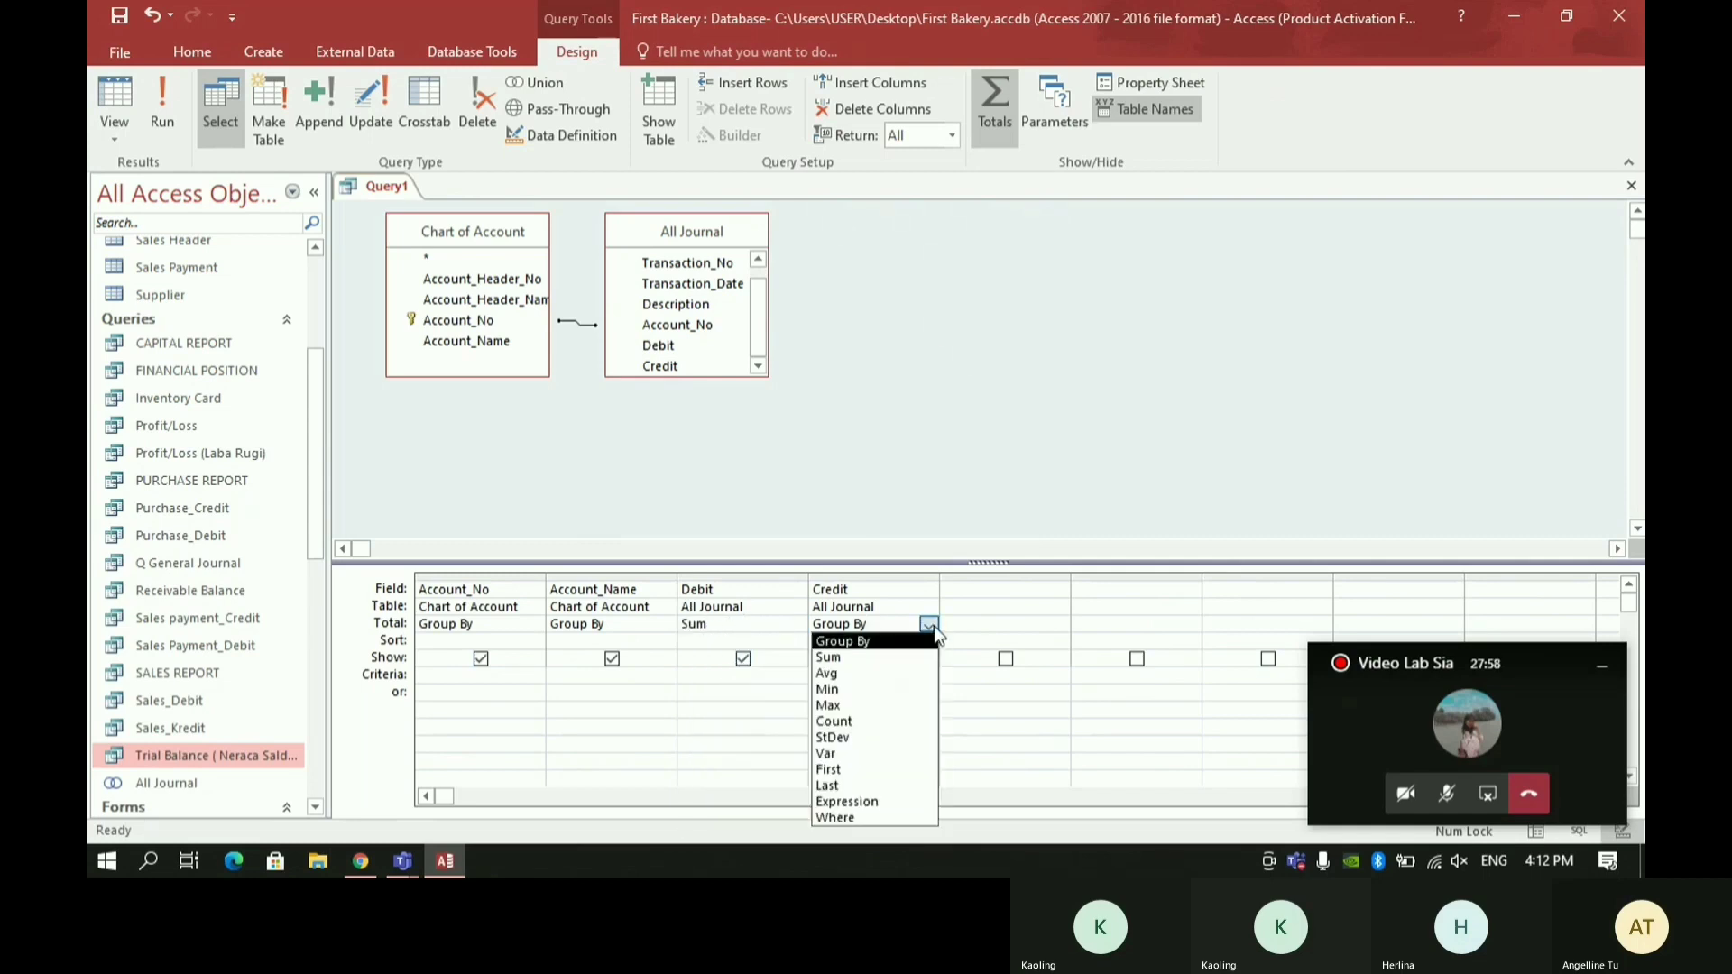
left_click(887, 665)
- In the first empty column, build an expression starting with TB: Iif([SumOfDebit]<>0,[SumOfDebit],0)
left_click(988, 588)
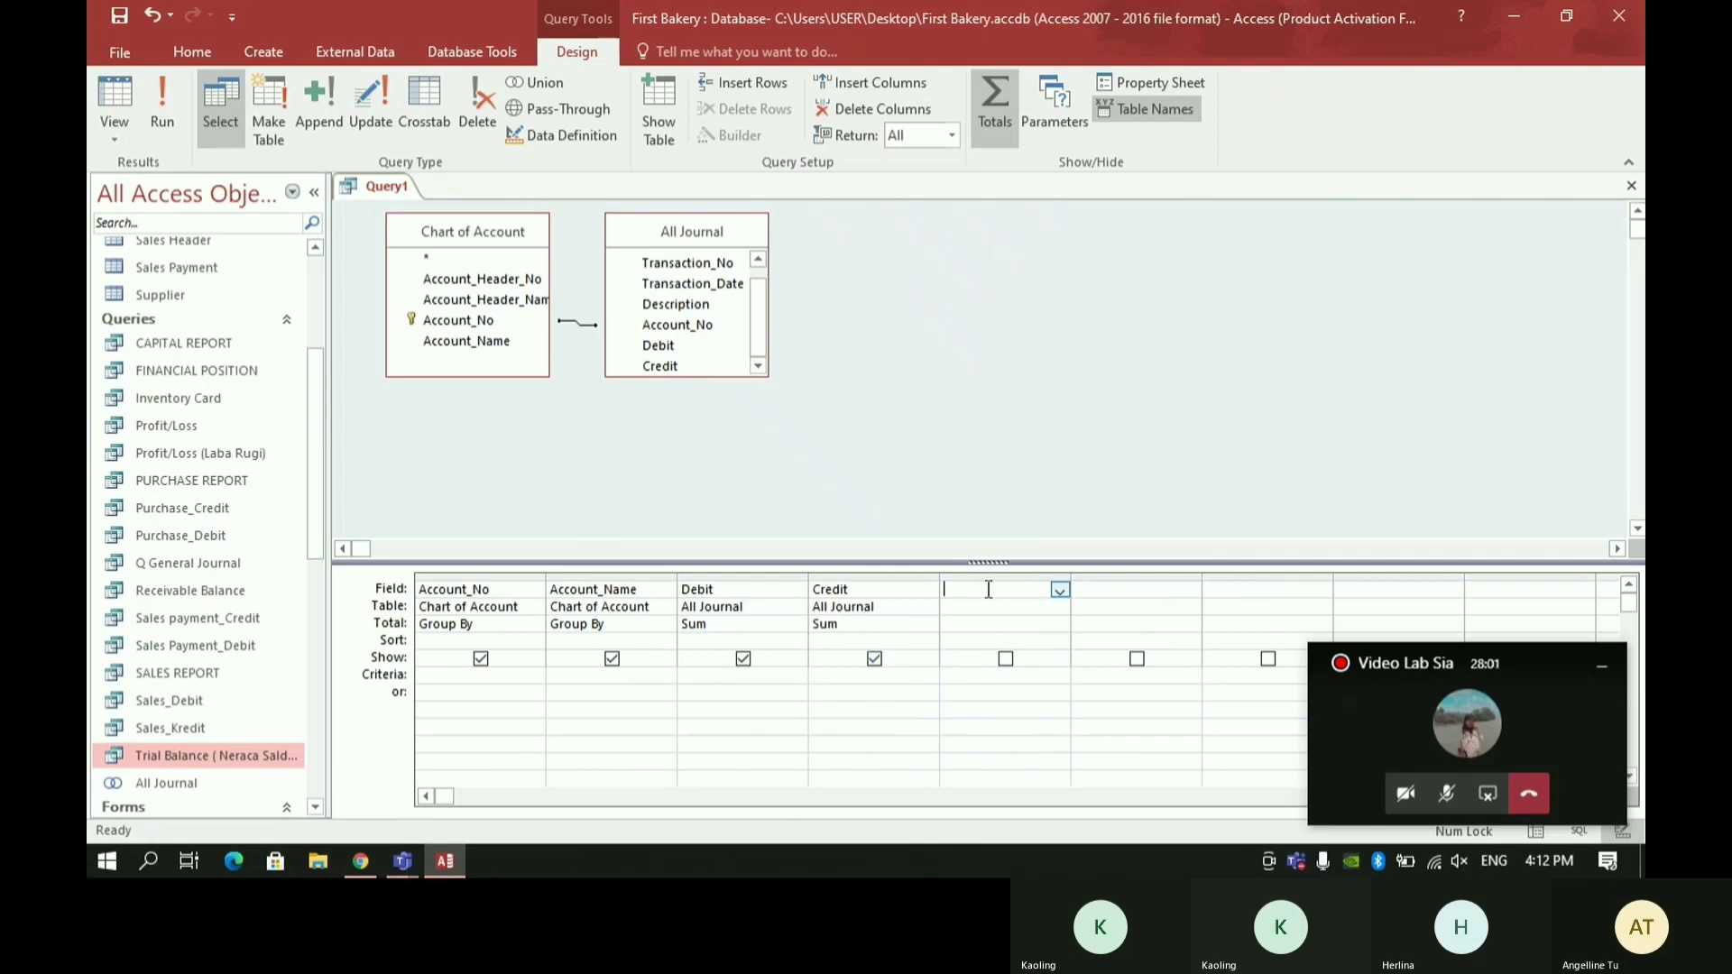
right_click(988, 588)
left_click(1066, 741)
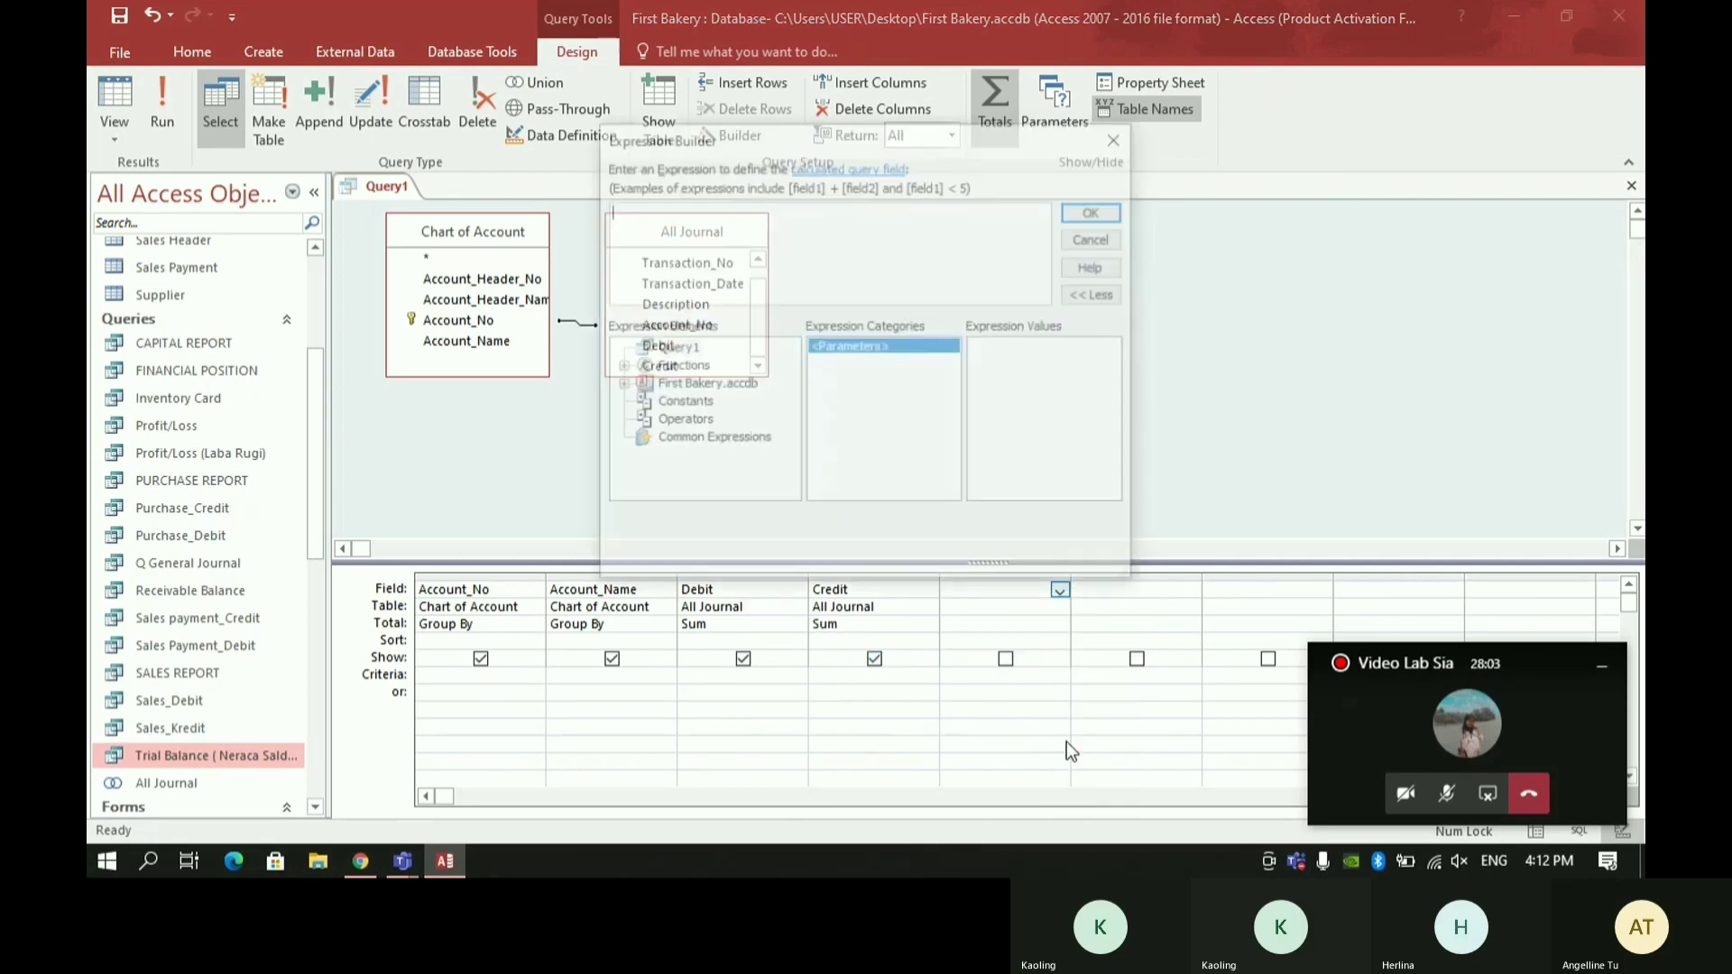
type("TB:")
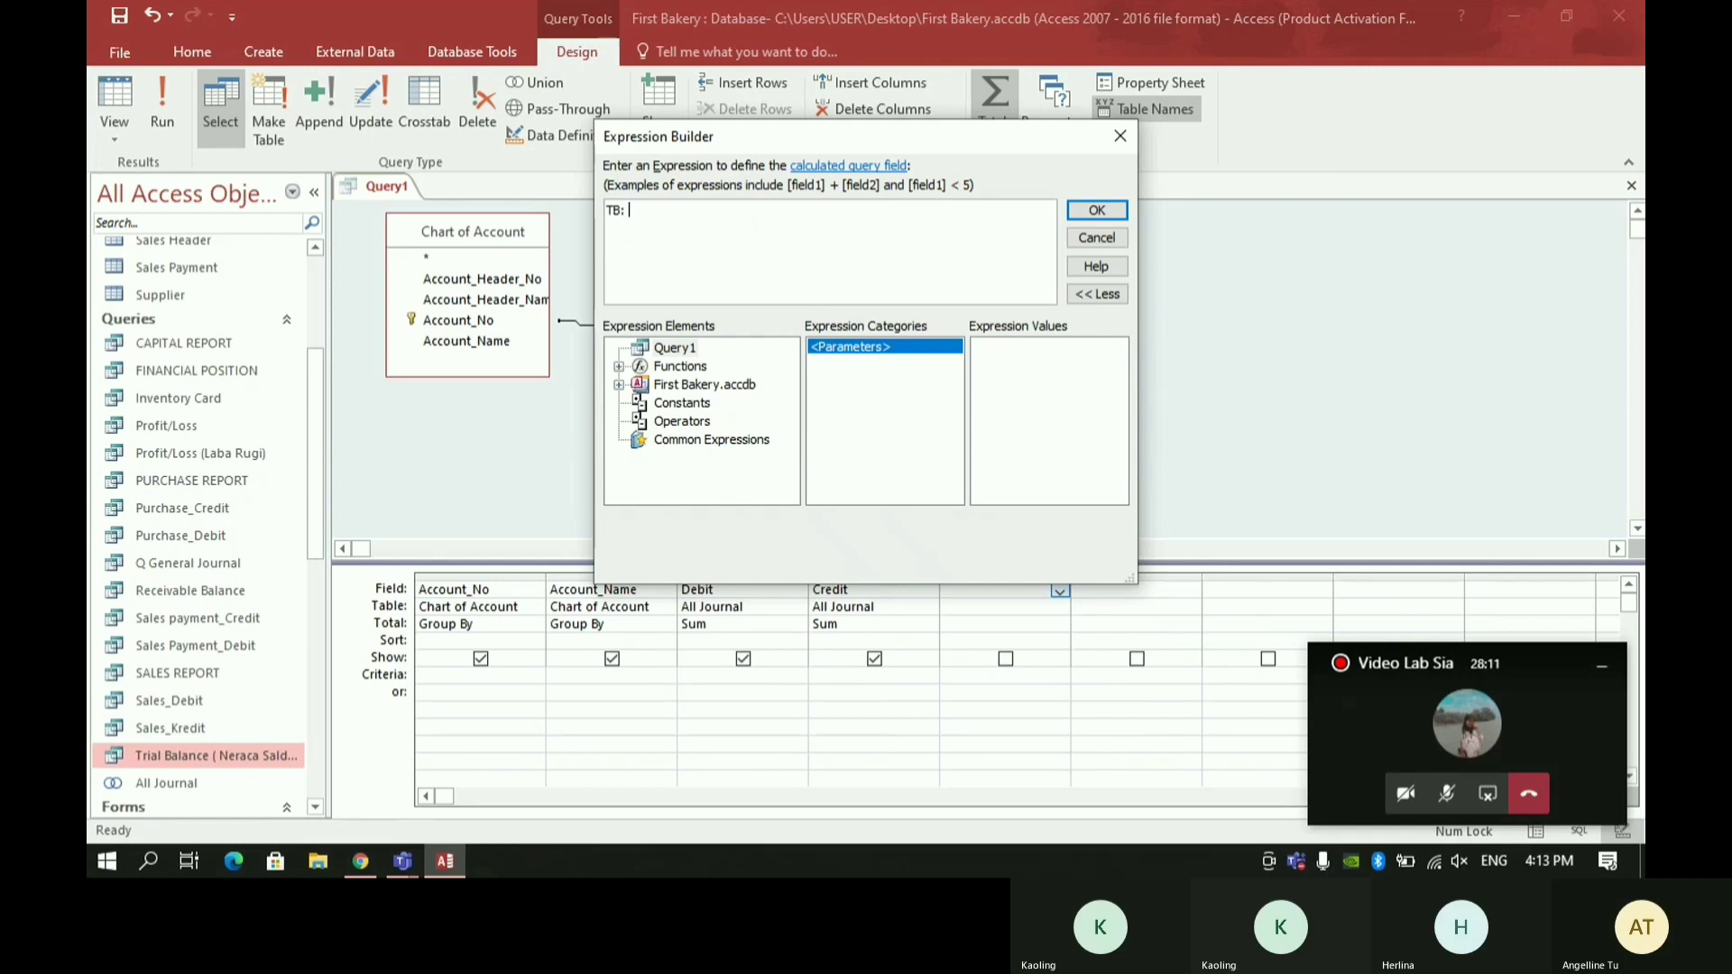
type(" ii")
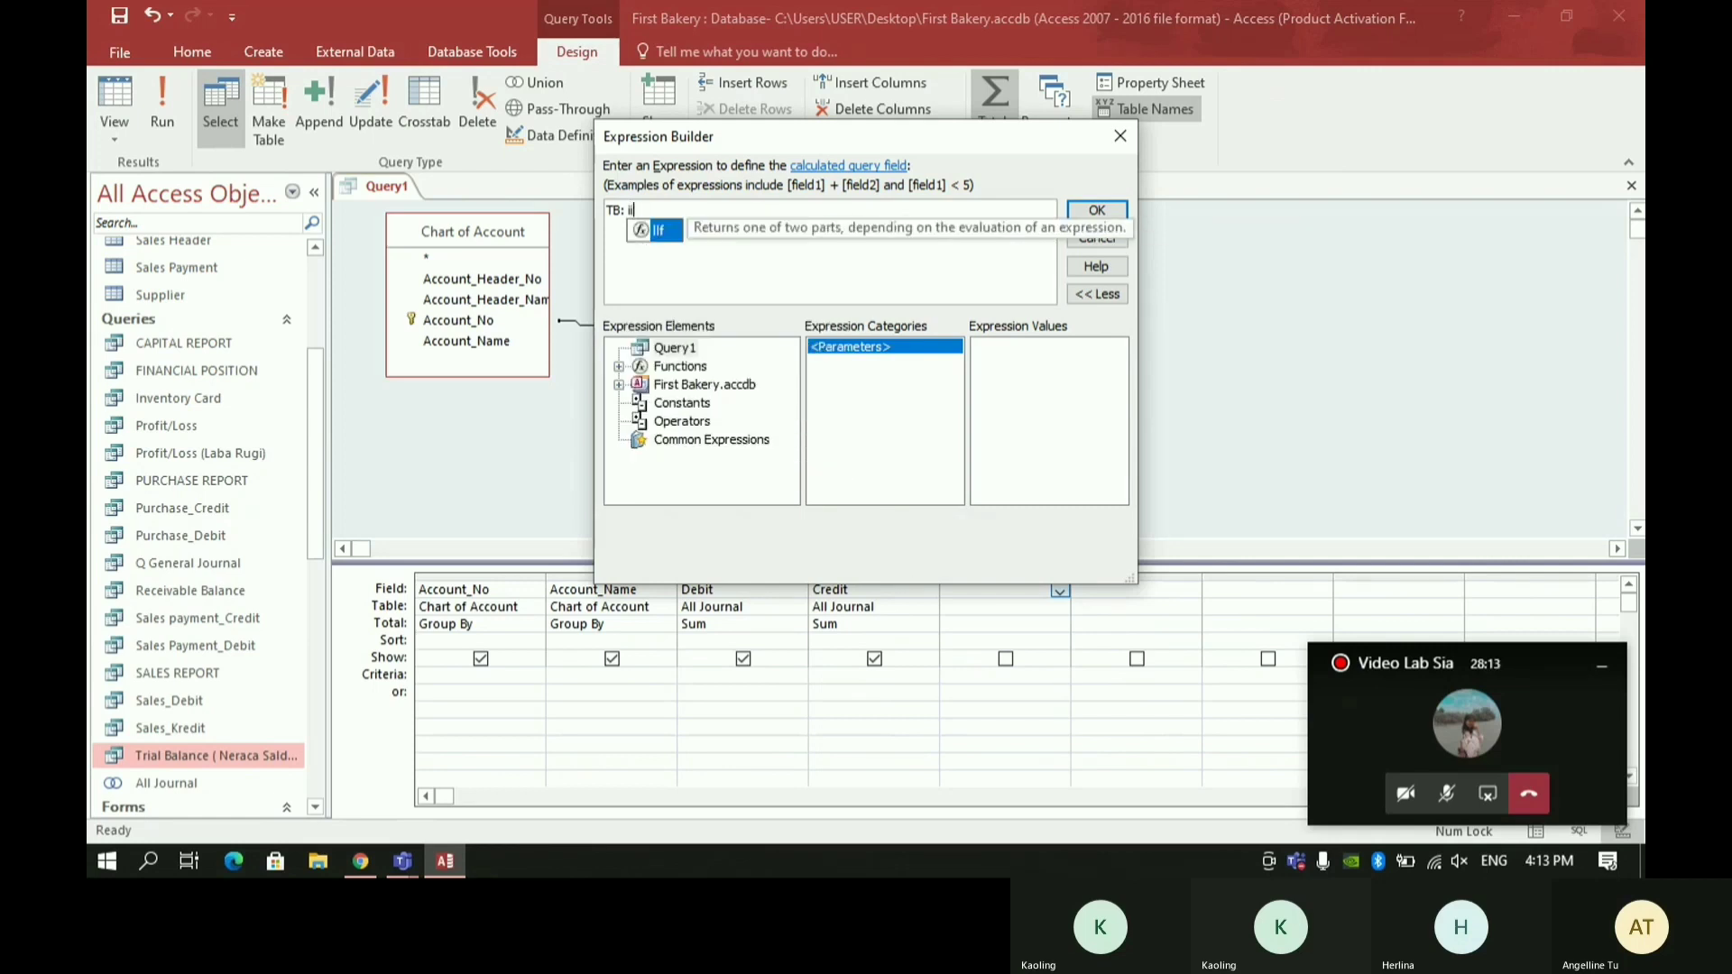
type("f(")
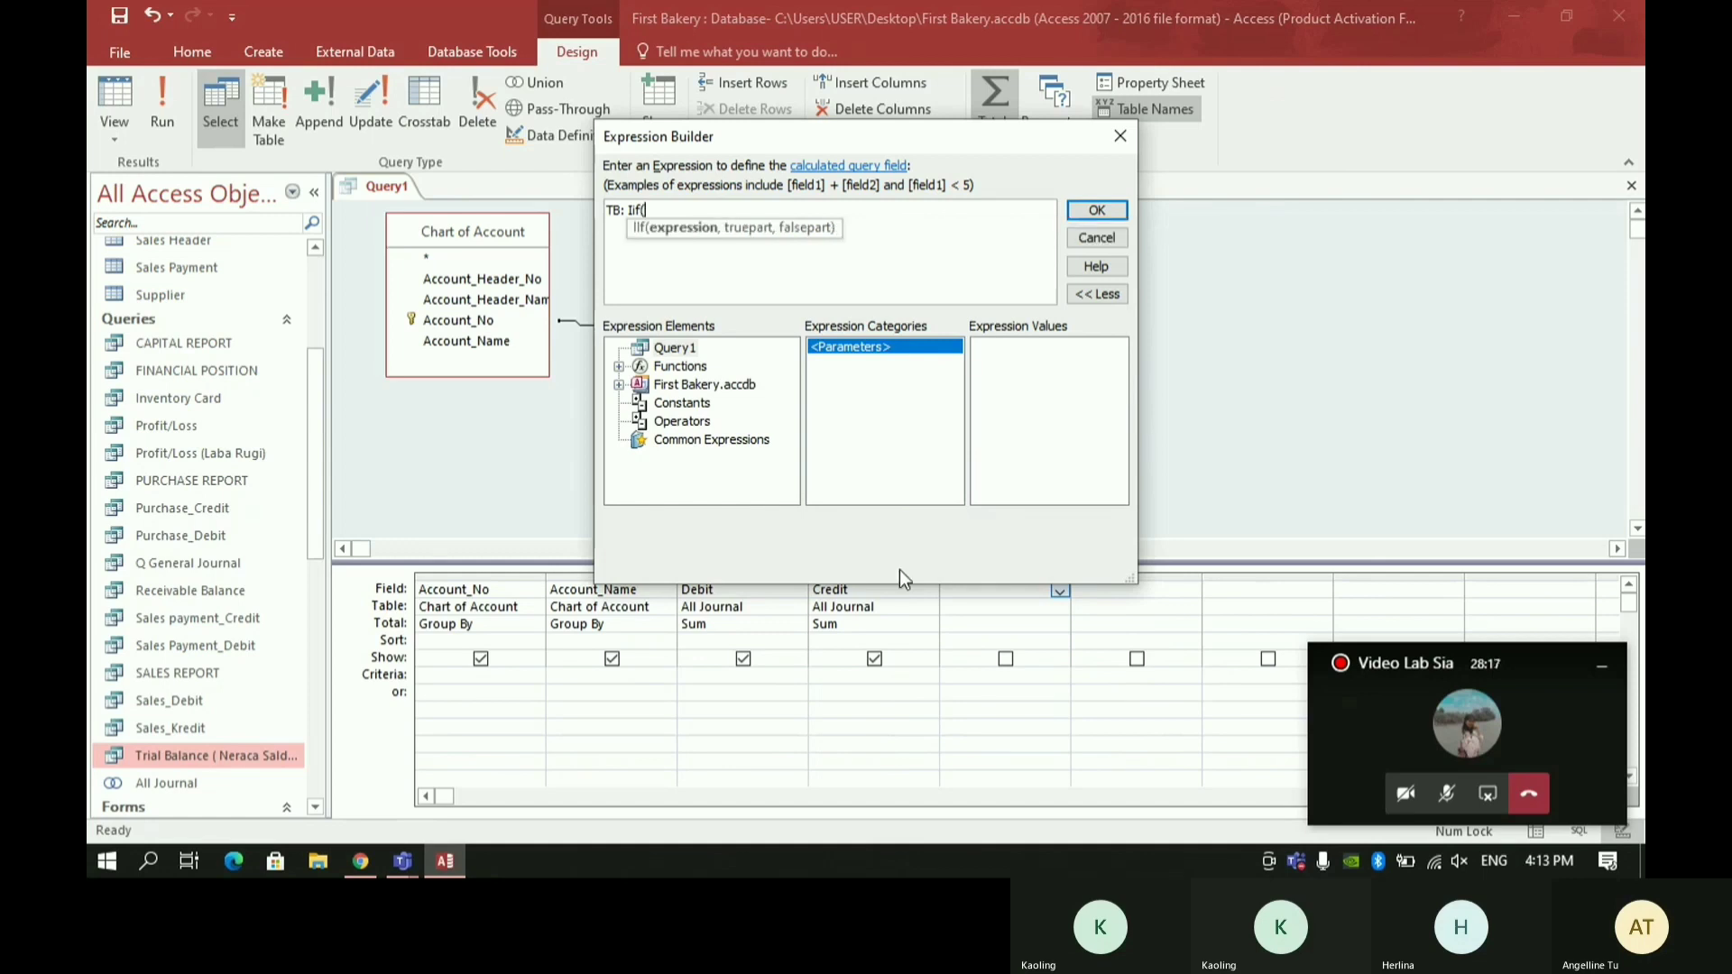
type("(SumOfDebit]<>0,[")
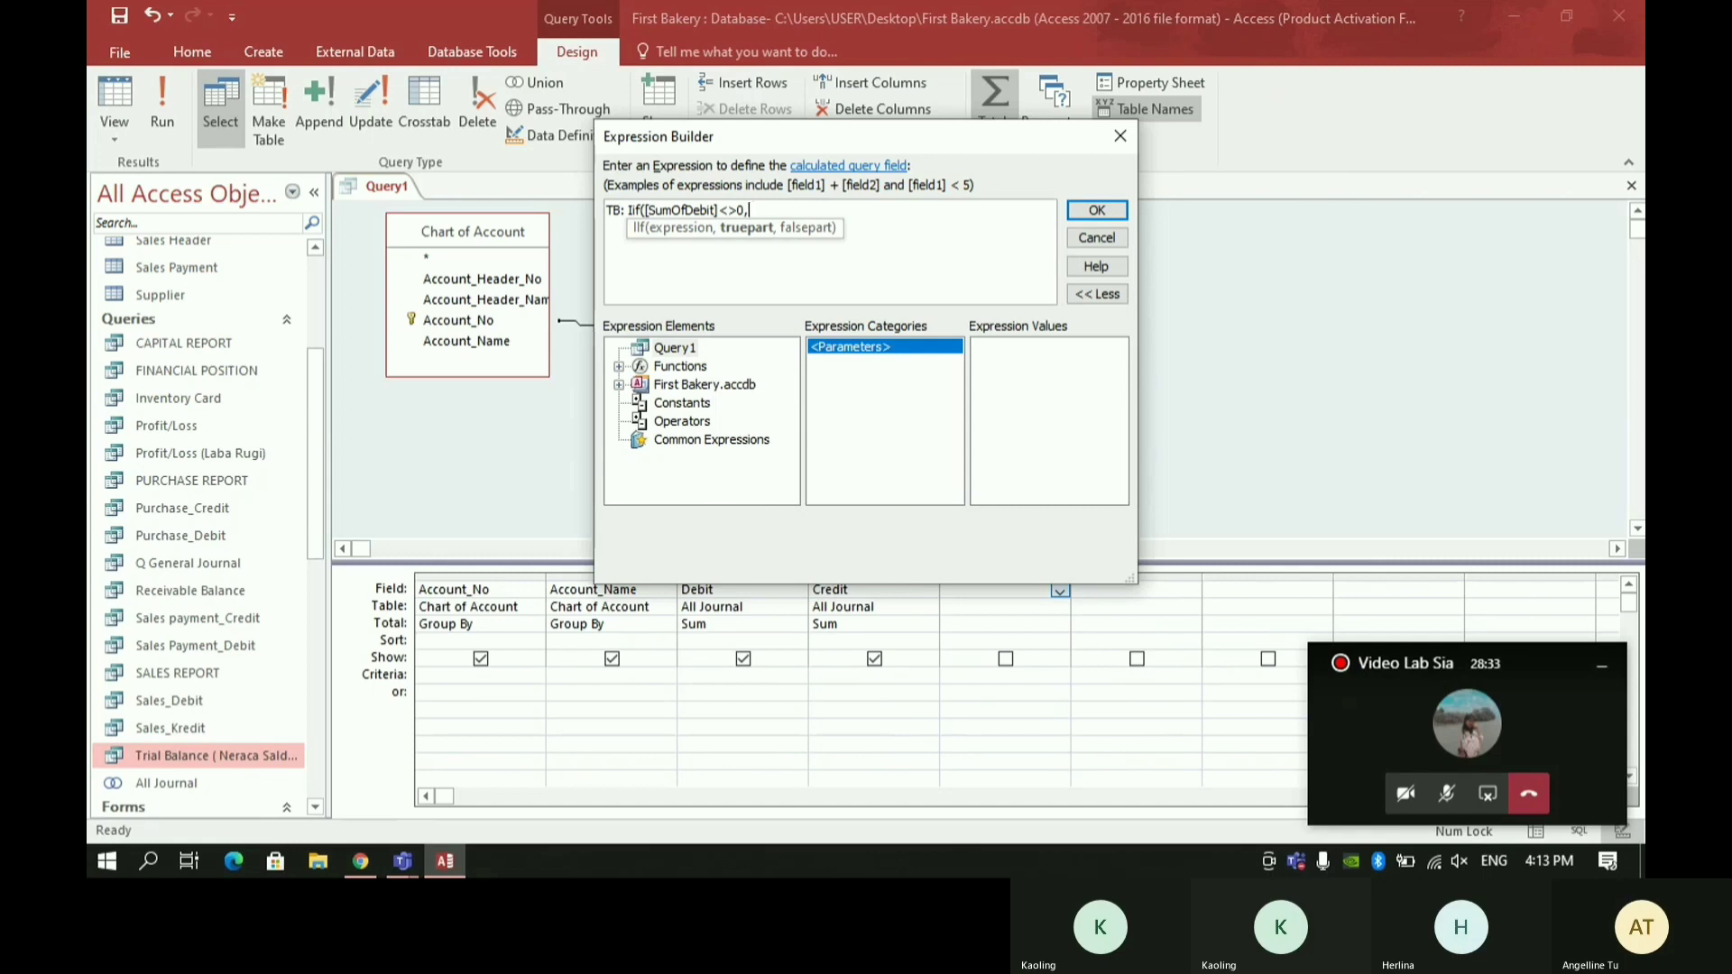
type("SumOfDebit],0)")
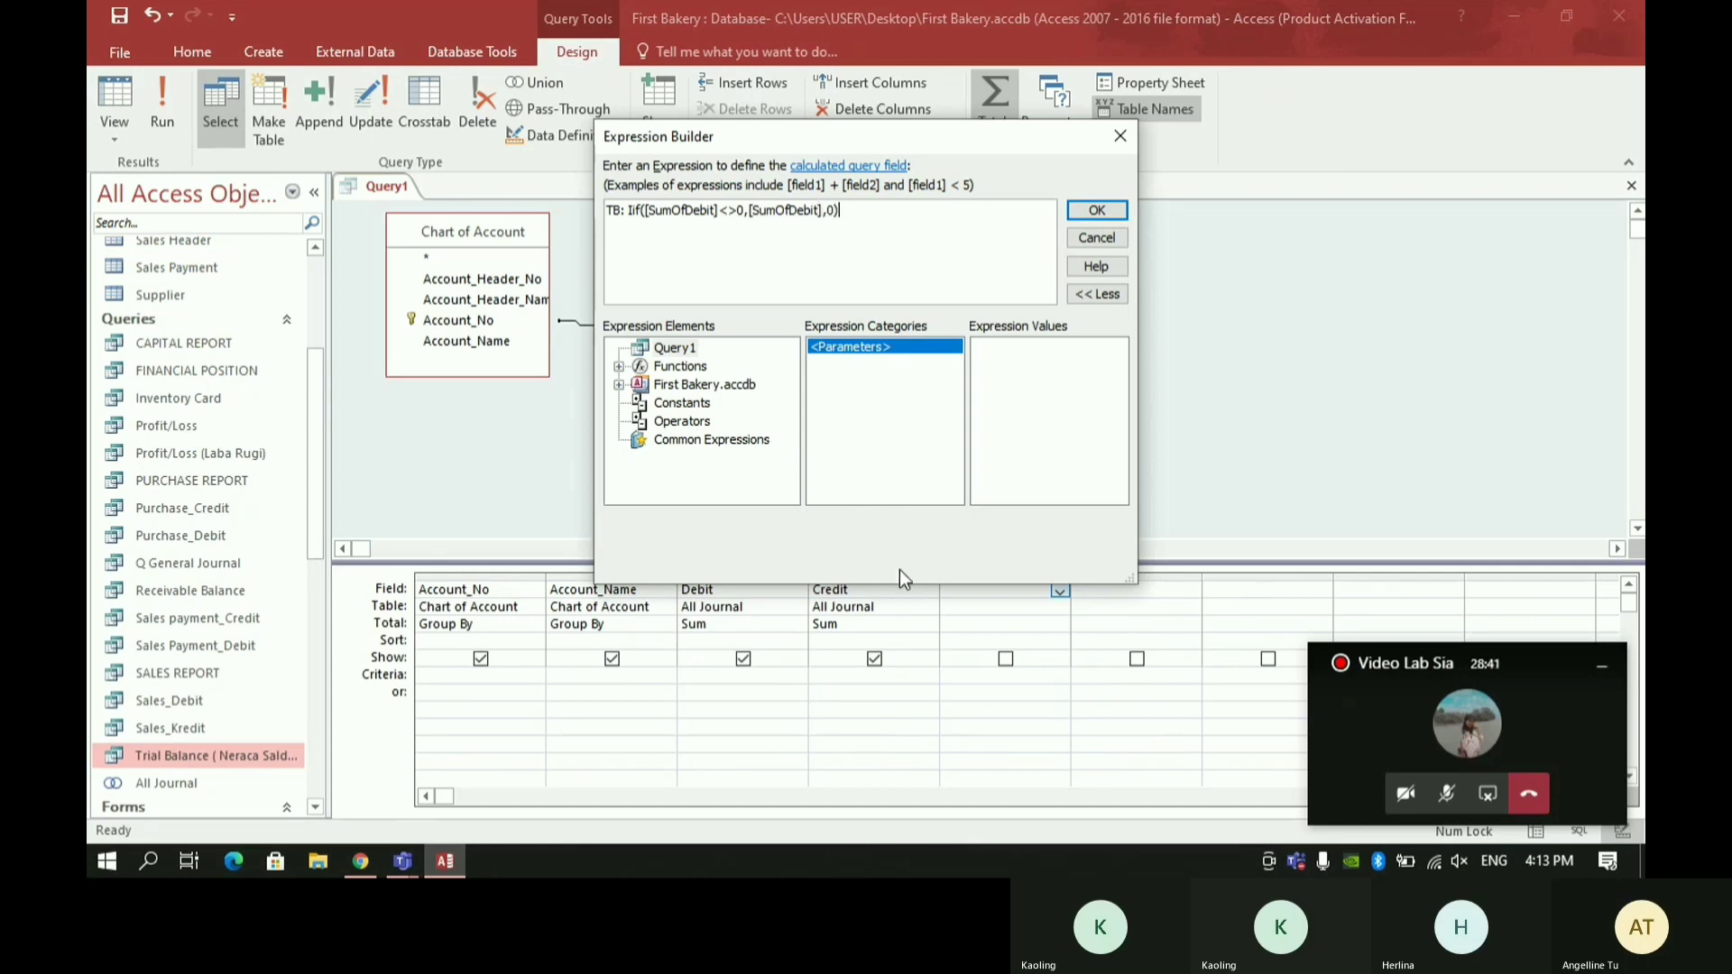
type("-")
- Extend the TB expression by subtracting a second Iif that returns SumOfCredit when it is <>0 and 0 otherwise
type("Iif")
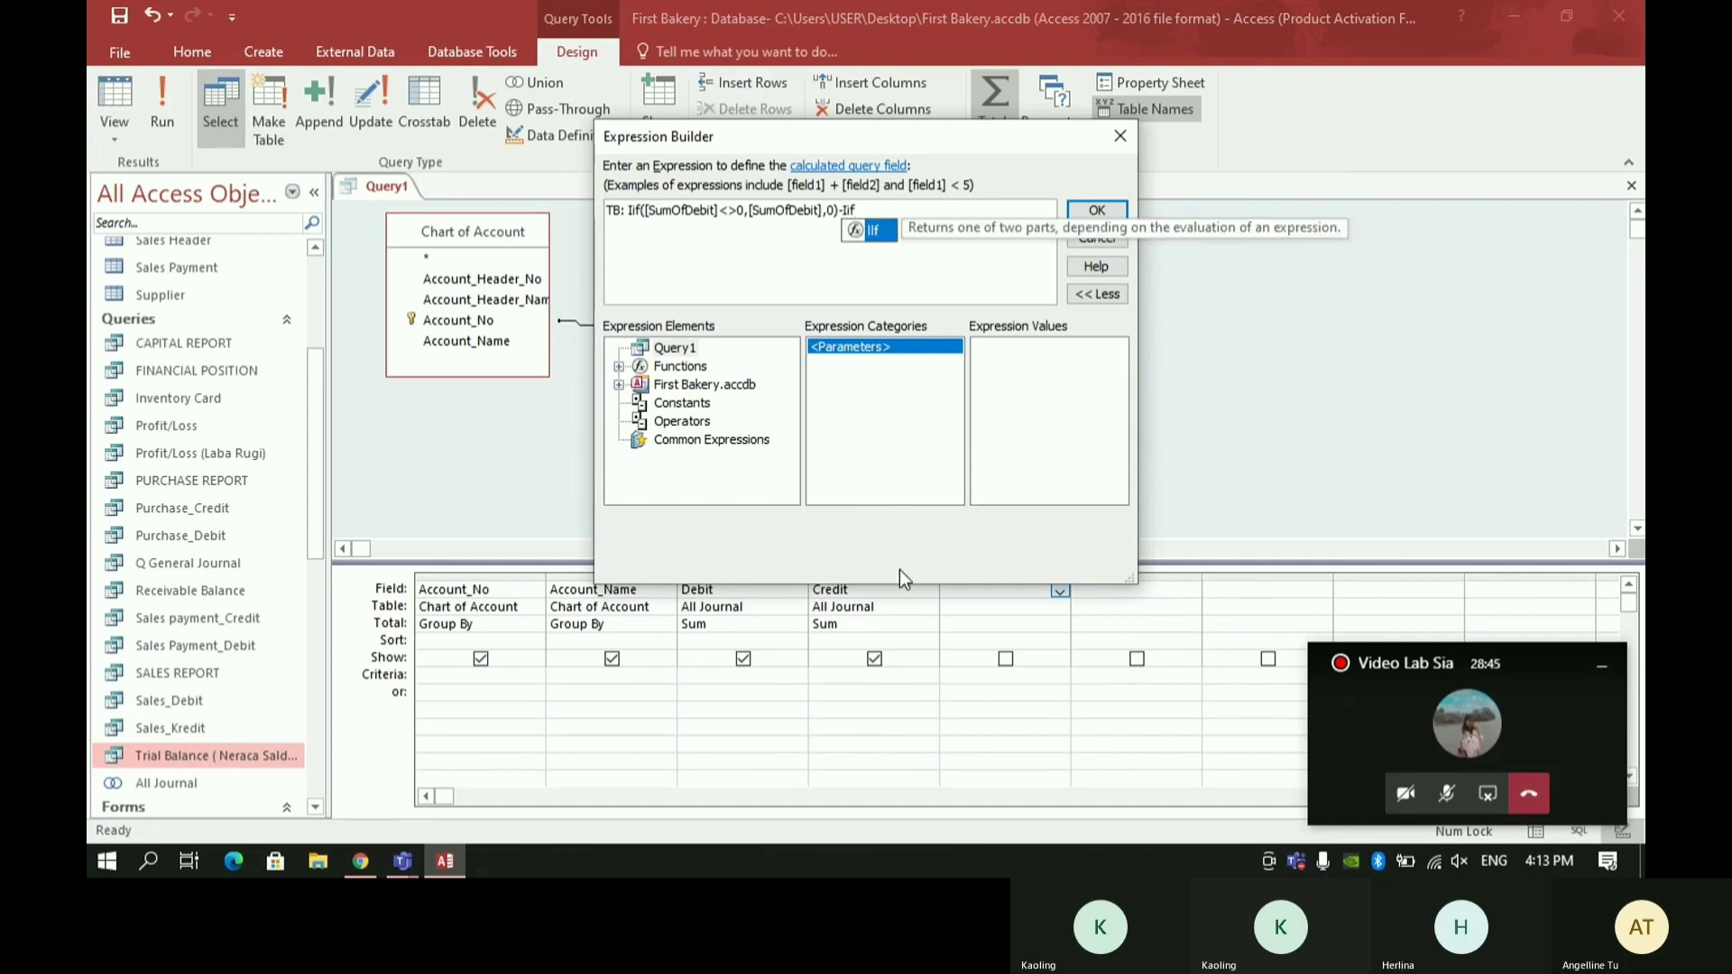
type("(")
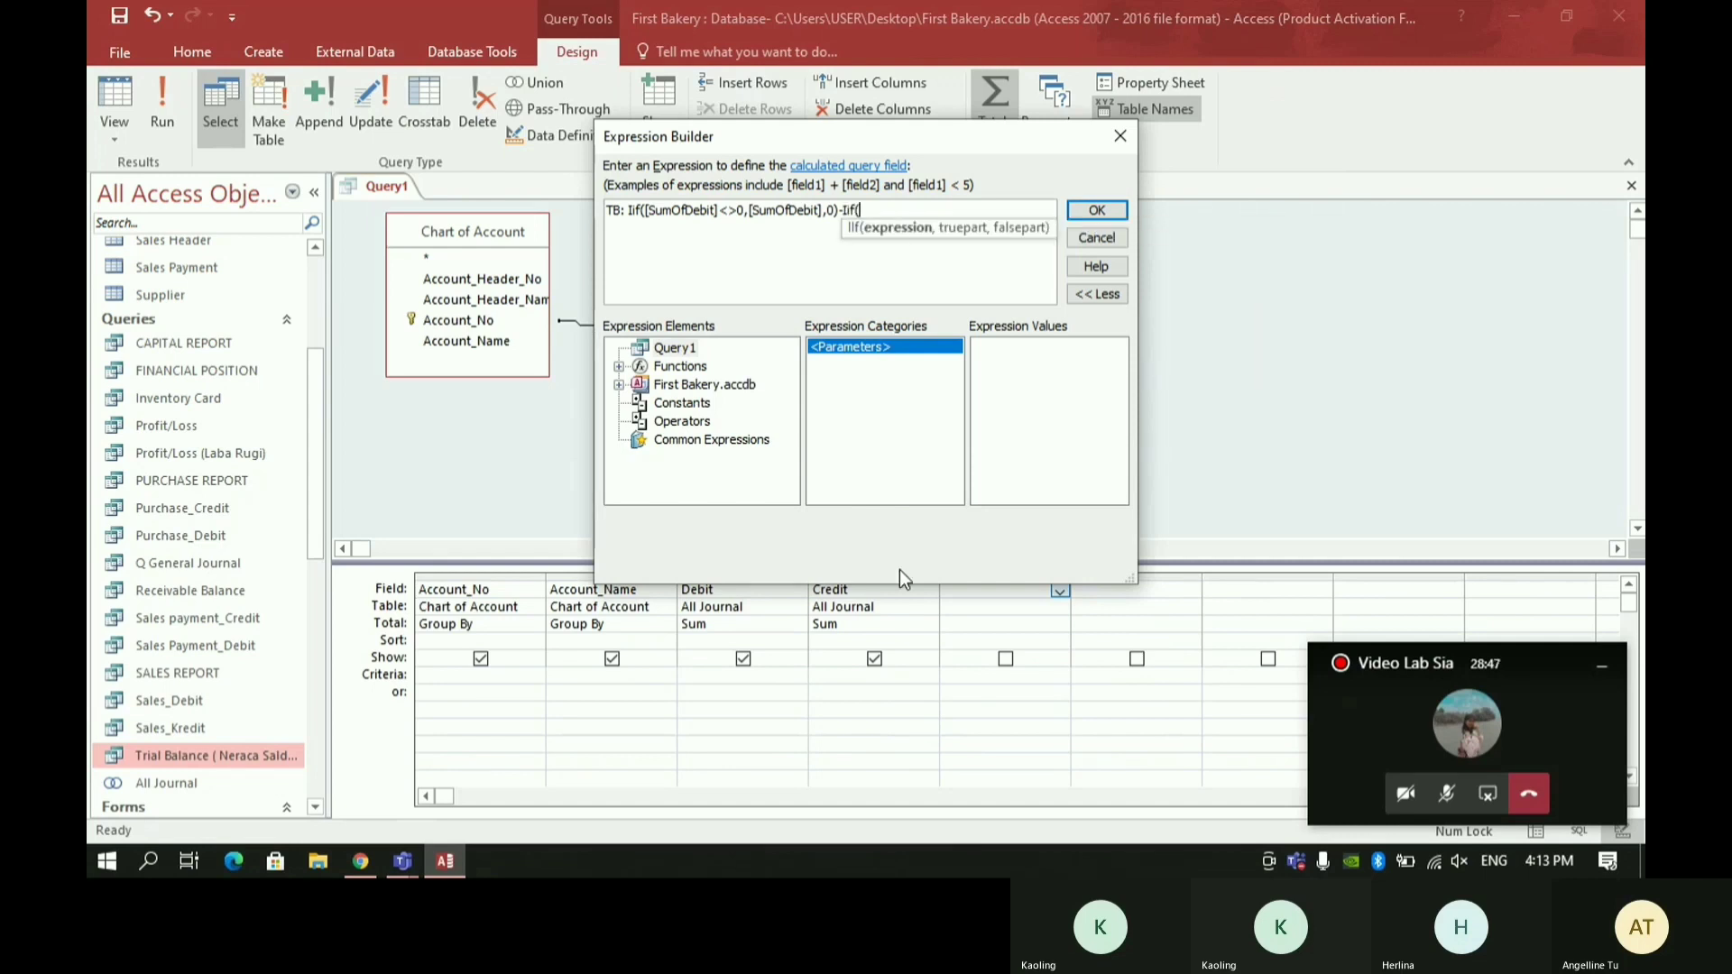
type("[Sumof")
key("BackSpace")
key("BackSpace")
type("OfCred")
type("it")
type("]")
type("<>")
type("0")
type(",")
type("[Sum")
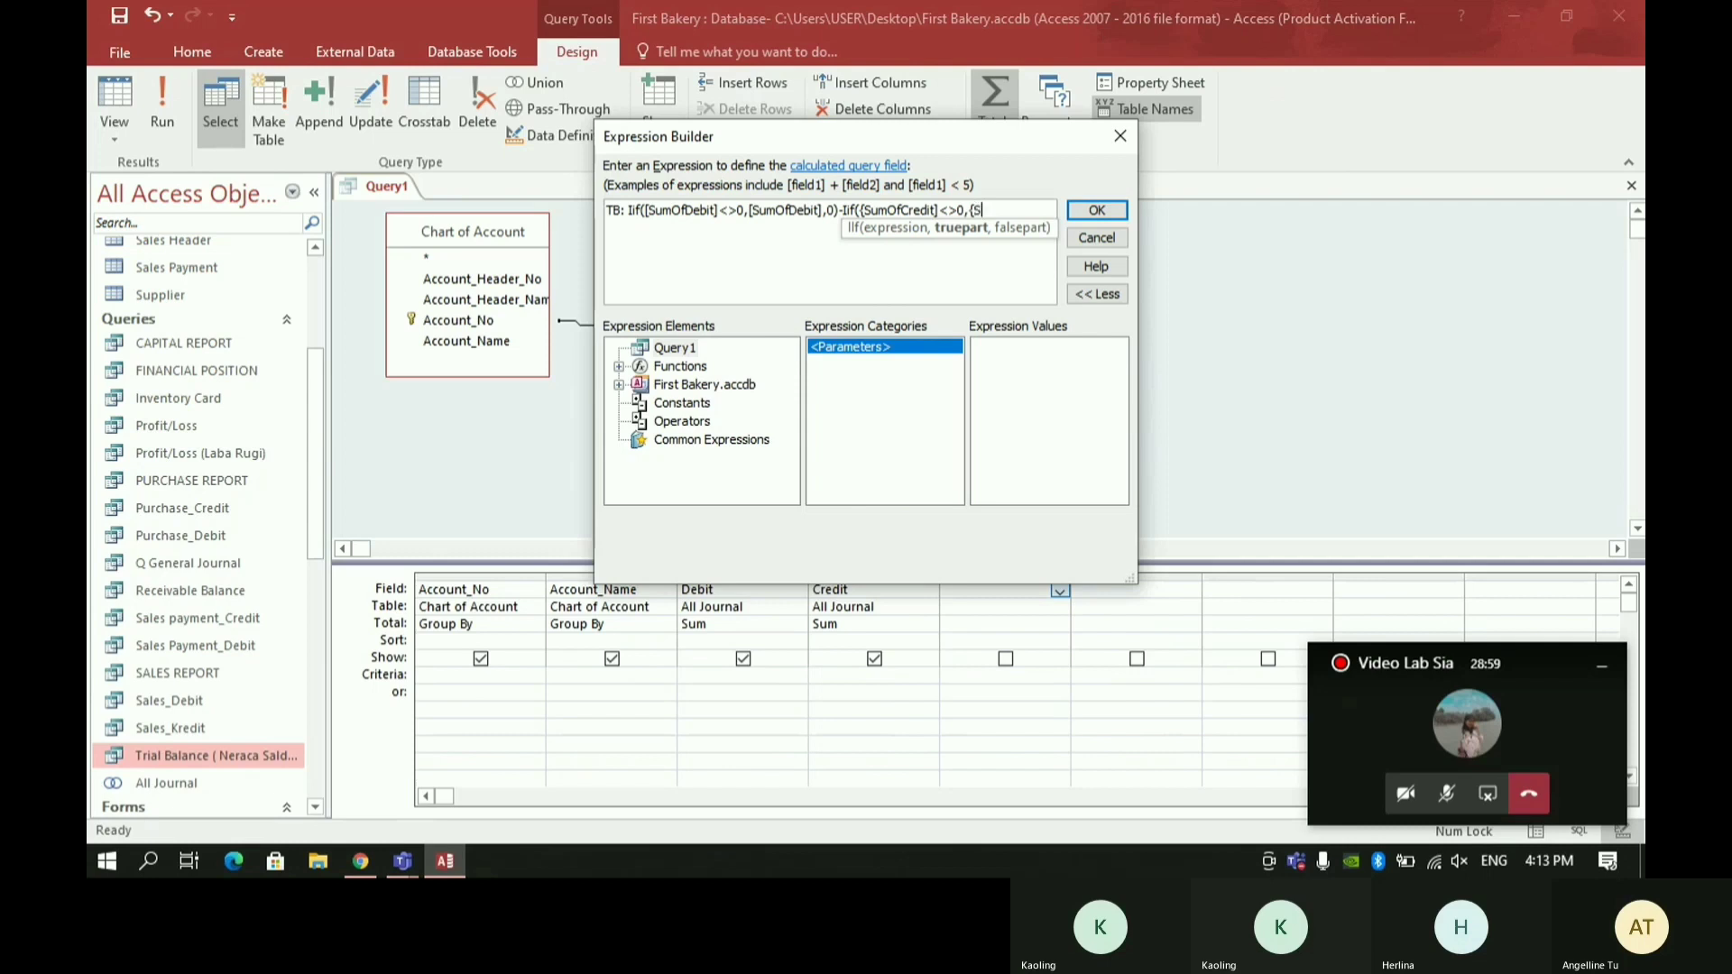
type("OfCredit],0")
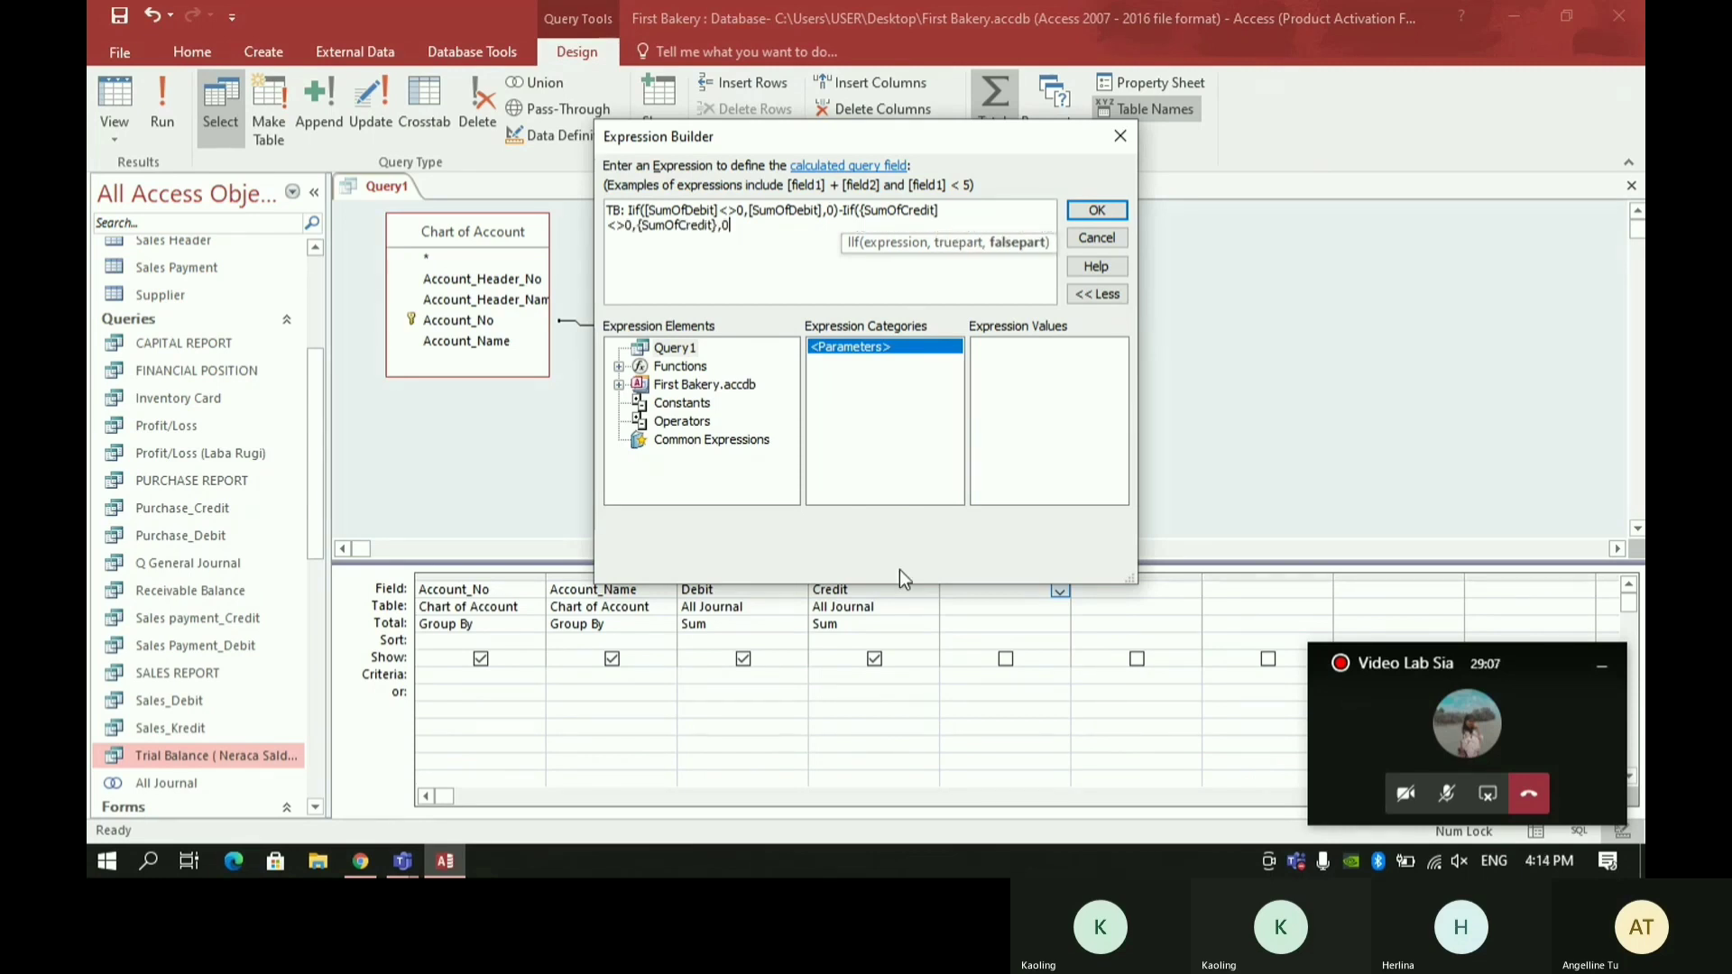
type(")")
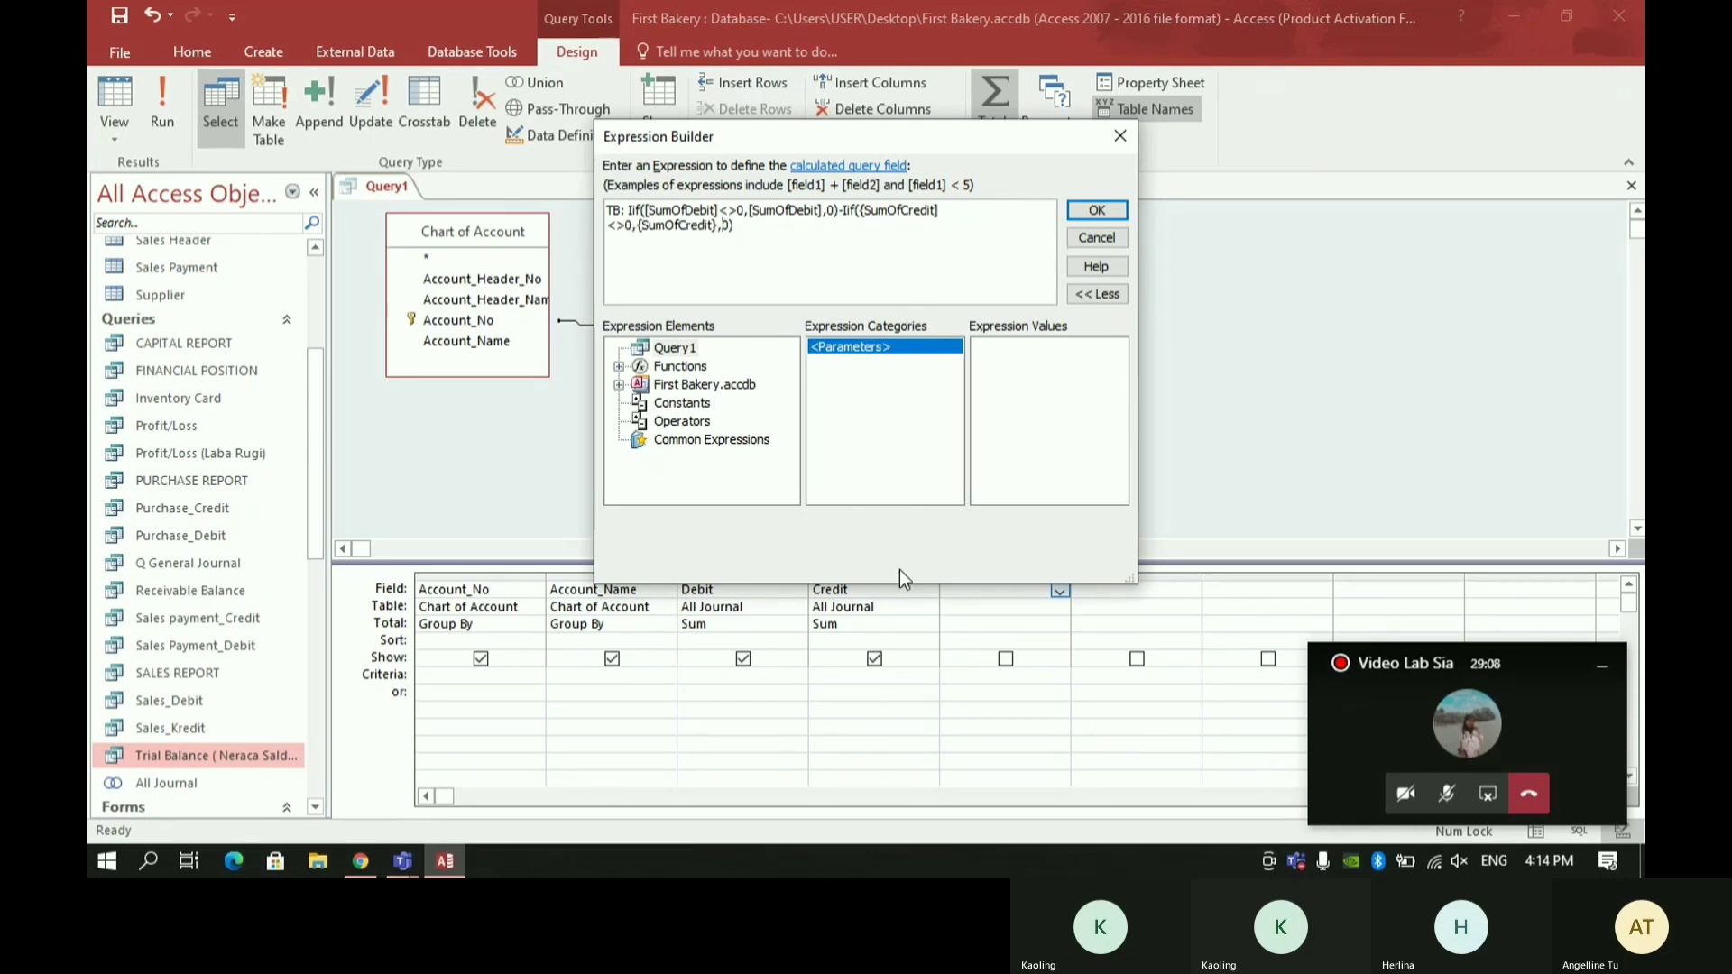
- Correct the brackets around SumOfCredit to square ones in the second Iif and accept the TB expression
key("Left")
key("BackSpace")
type("]")
key("Left")
key("Left")
key("Left")
key("Left")
key("Left")
key("BackSpace")
type("[")
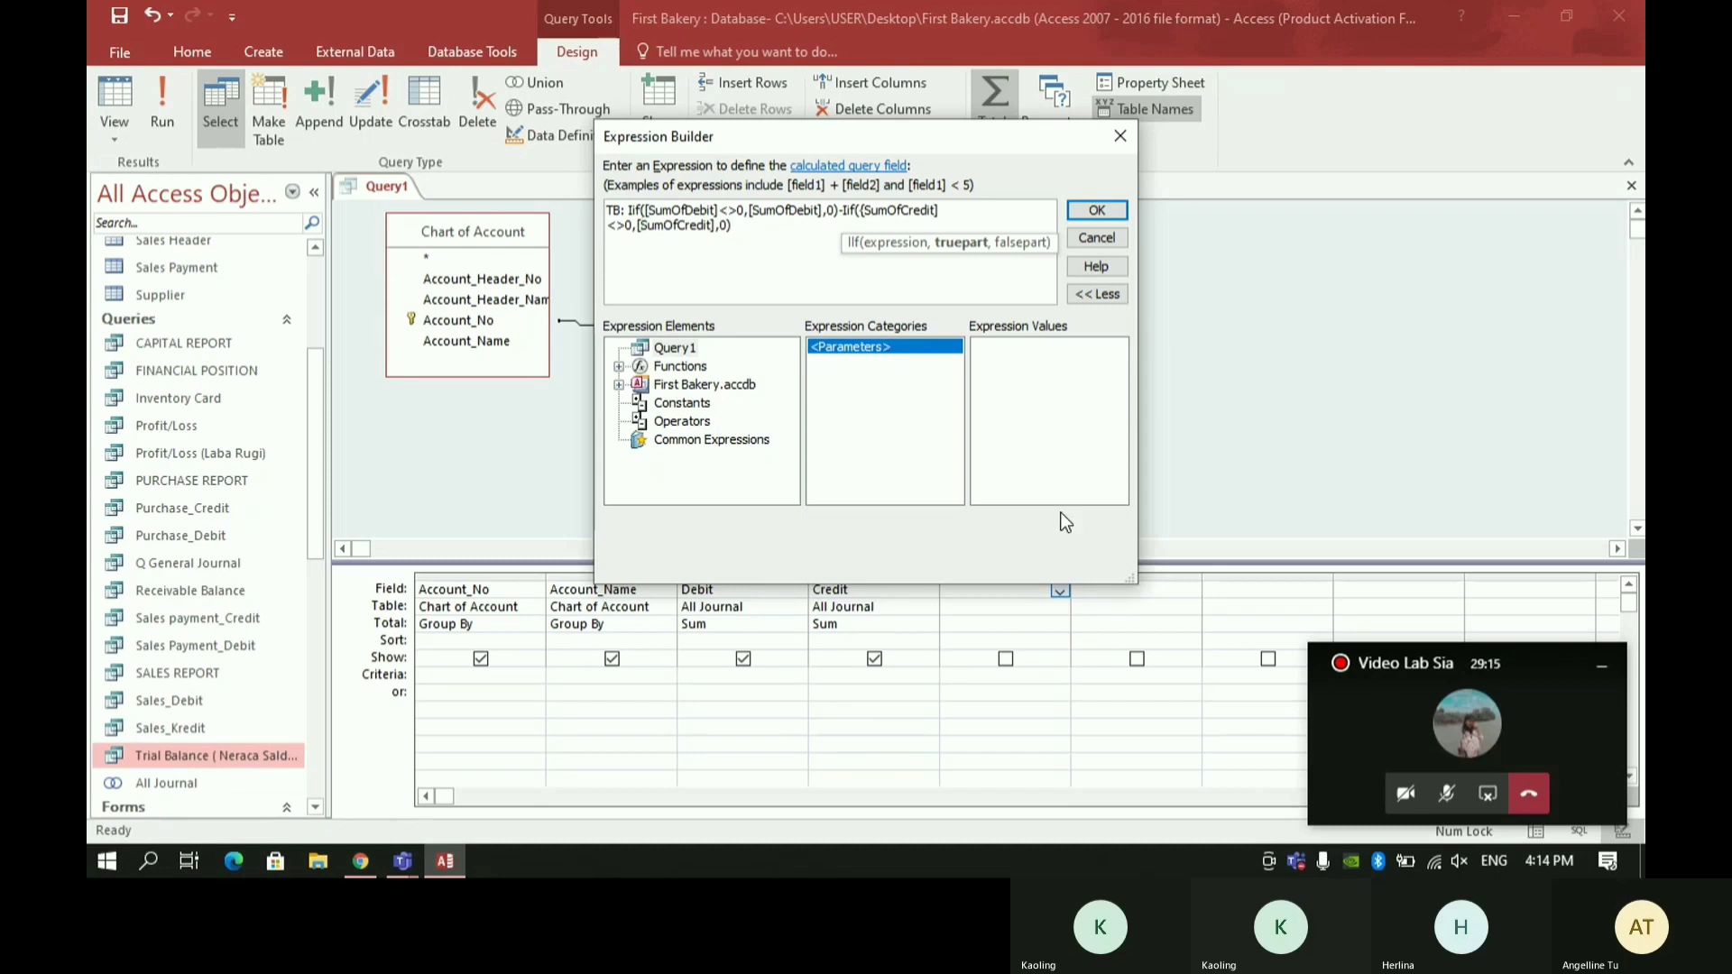
left_click(863, 212)
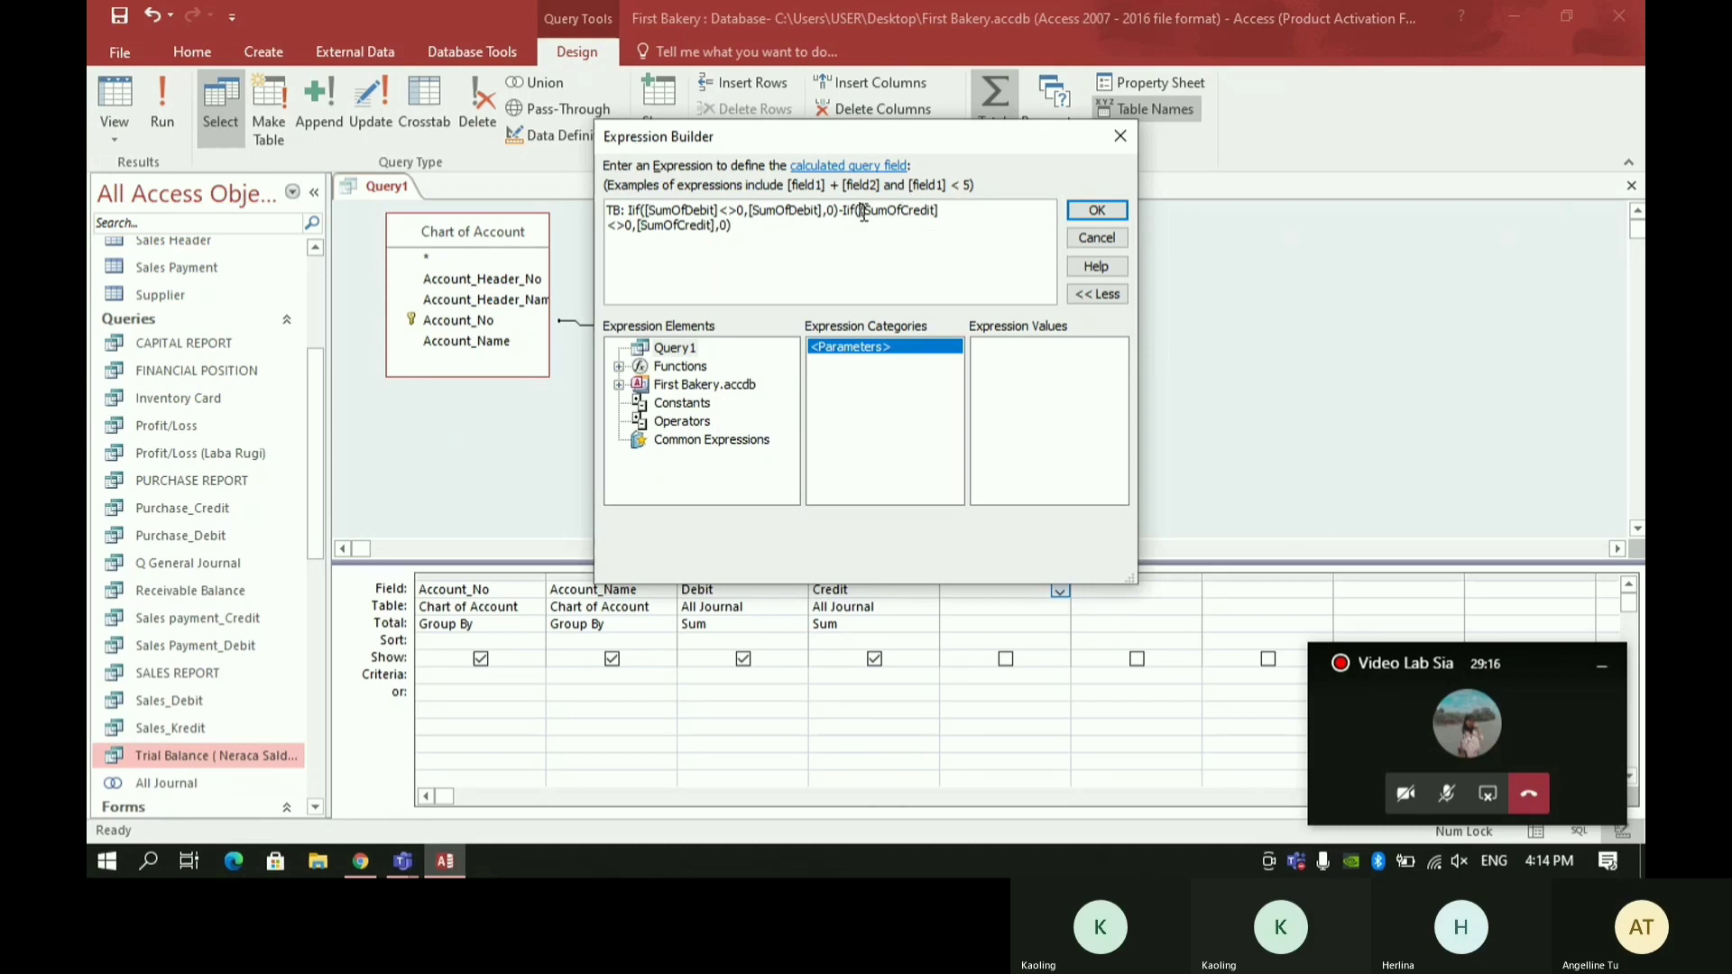
key("BackSpace")
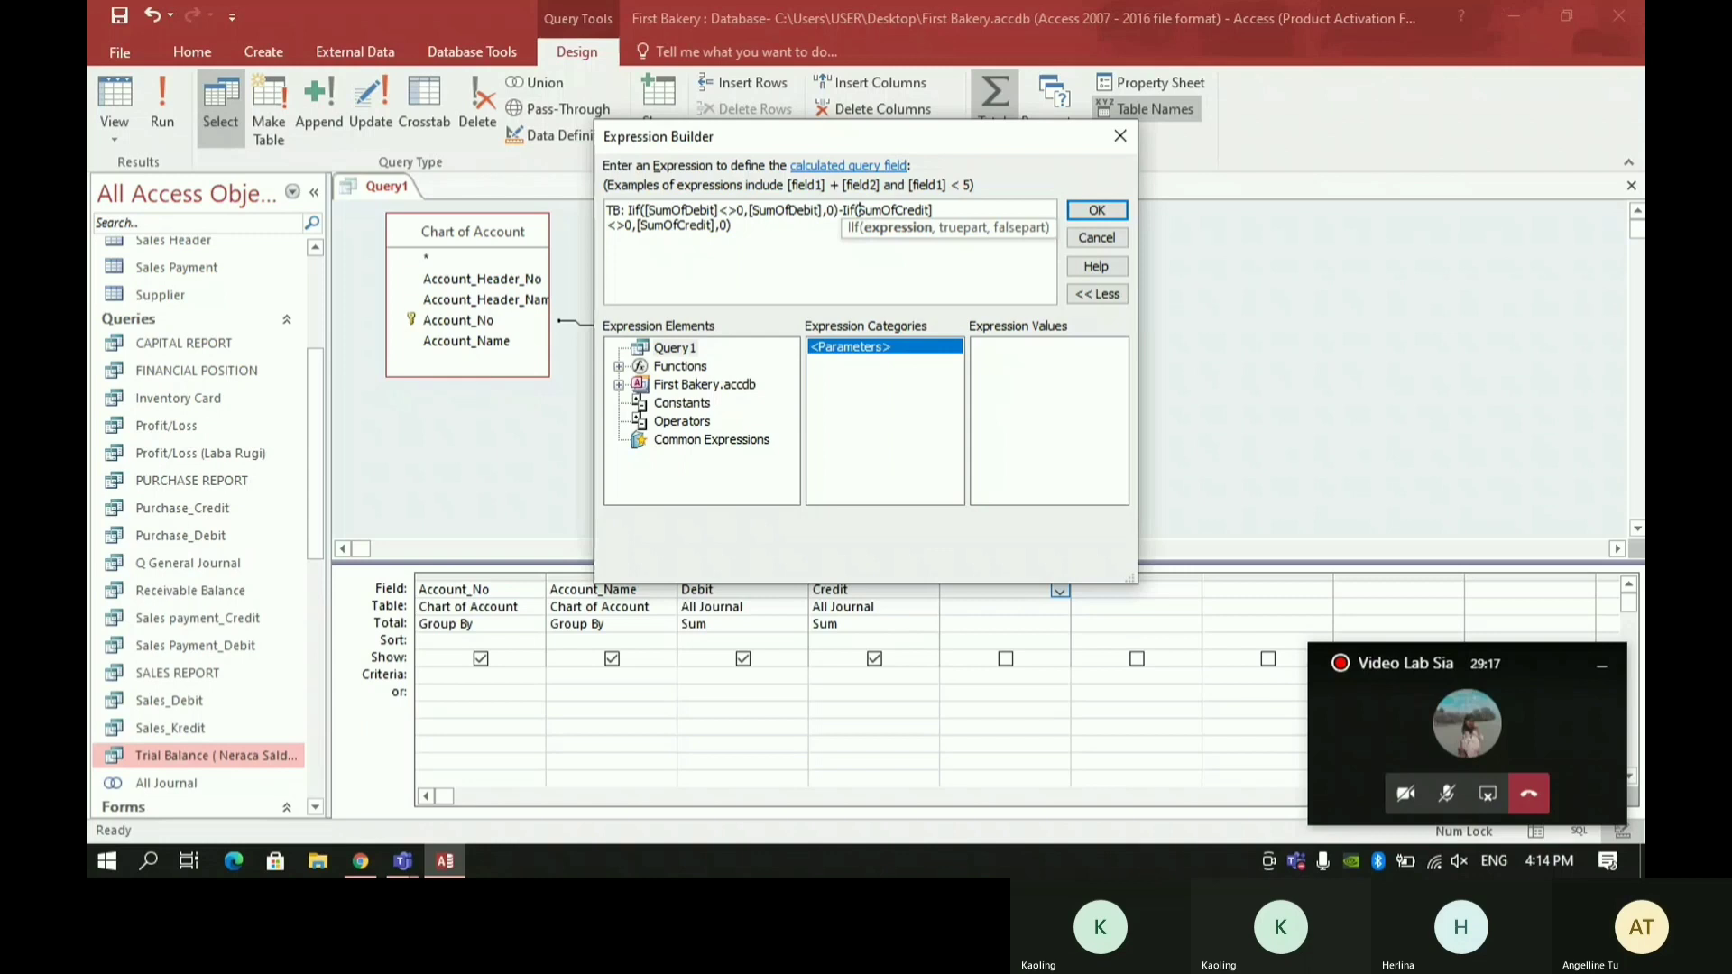
key("Return")
- In the first empty column, begin a calculated field named TBDebit with an Iif that tests whether [TB]>0
right_click(1079, 592)
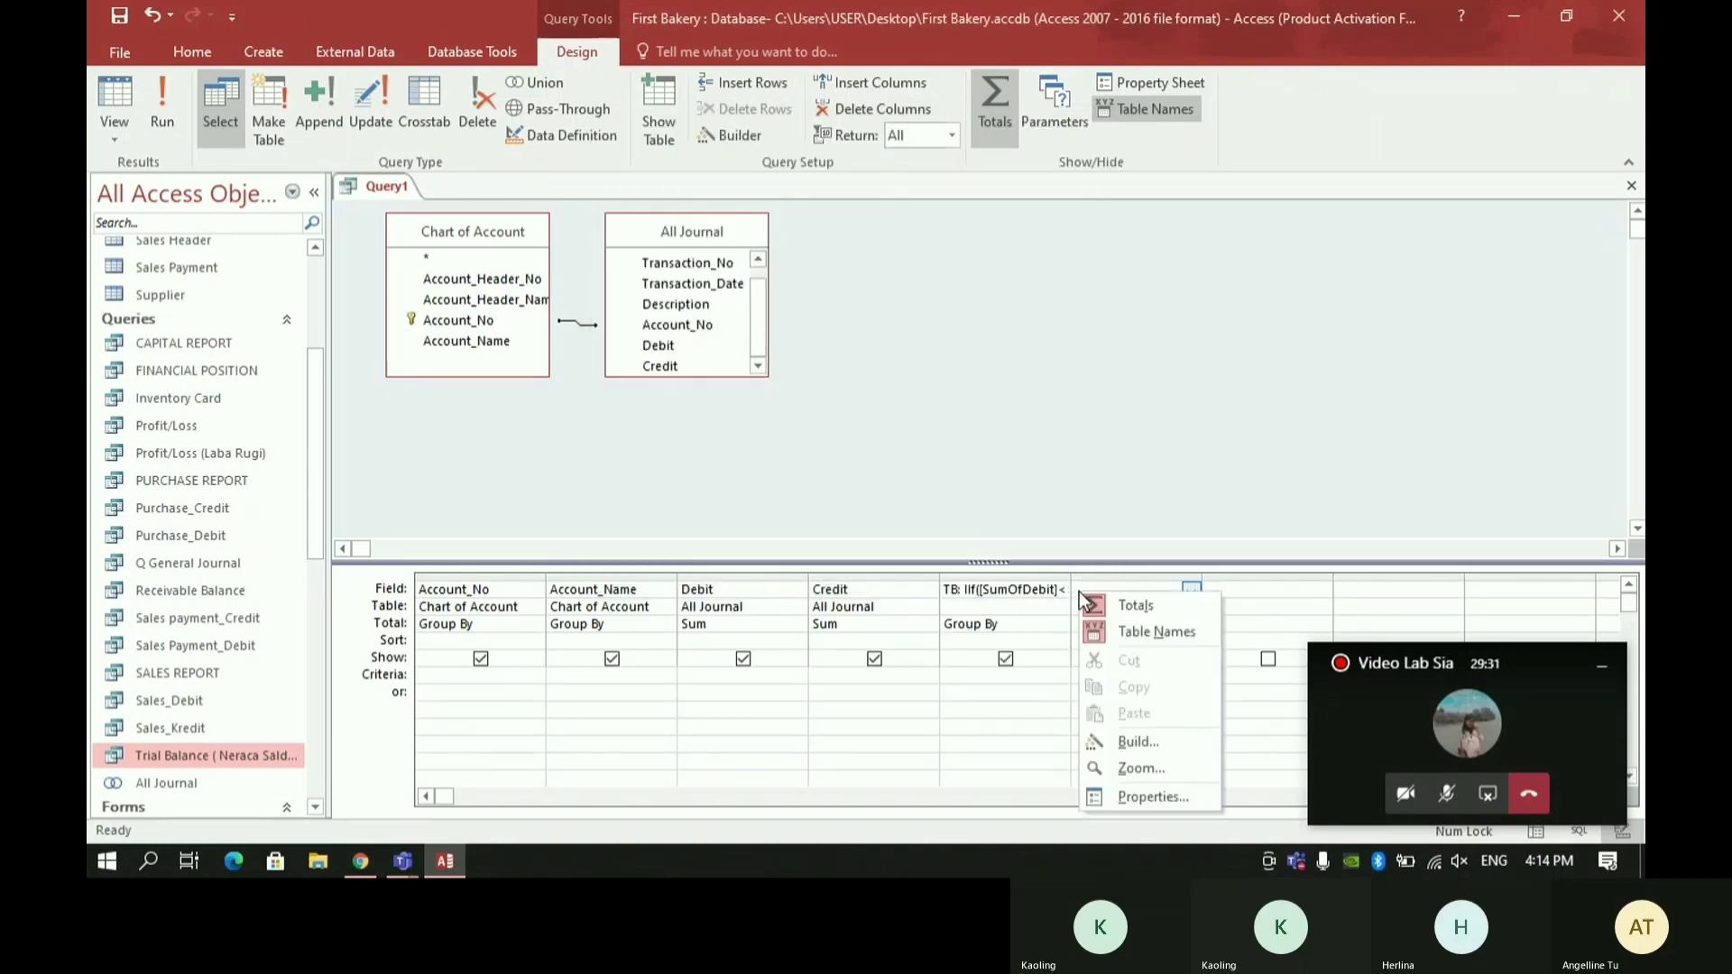
left_click(1150, 743)
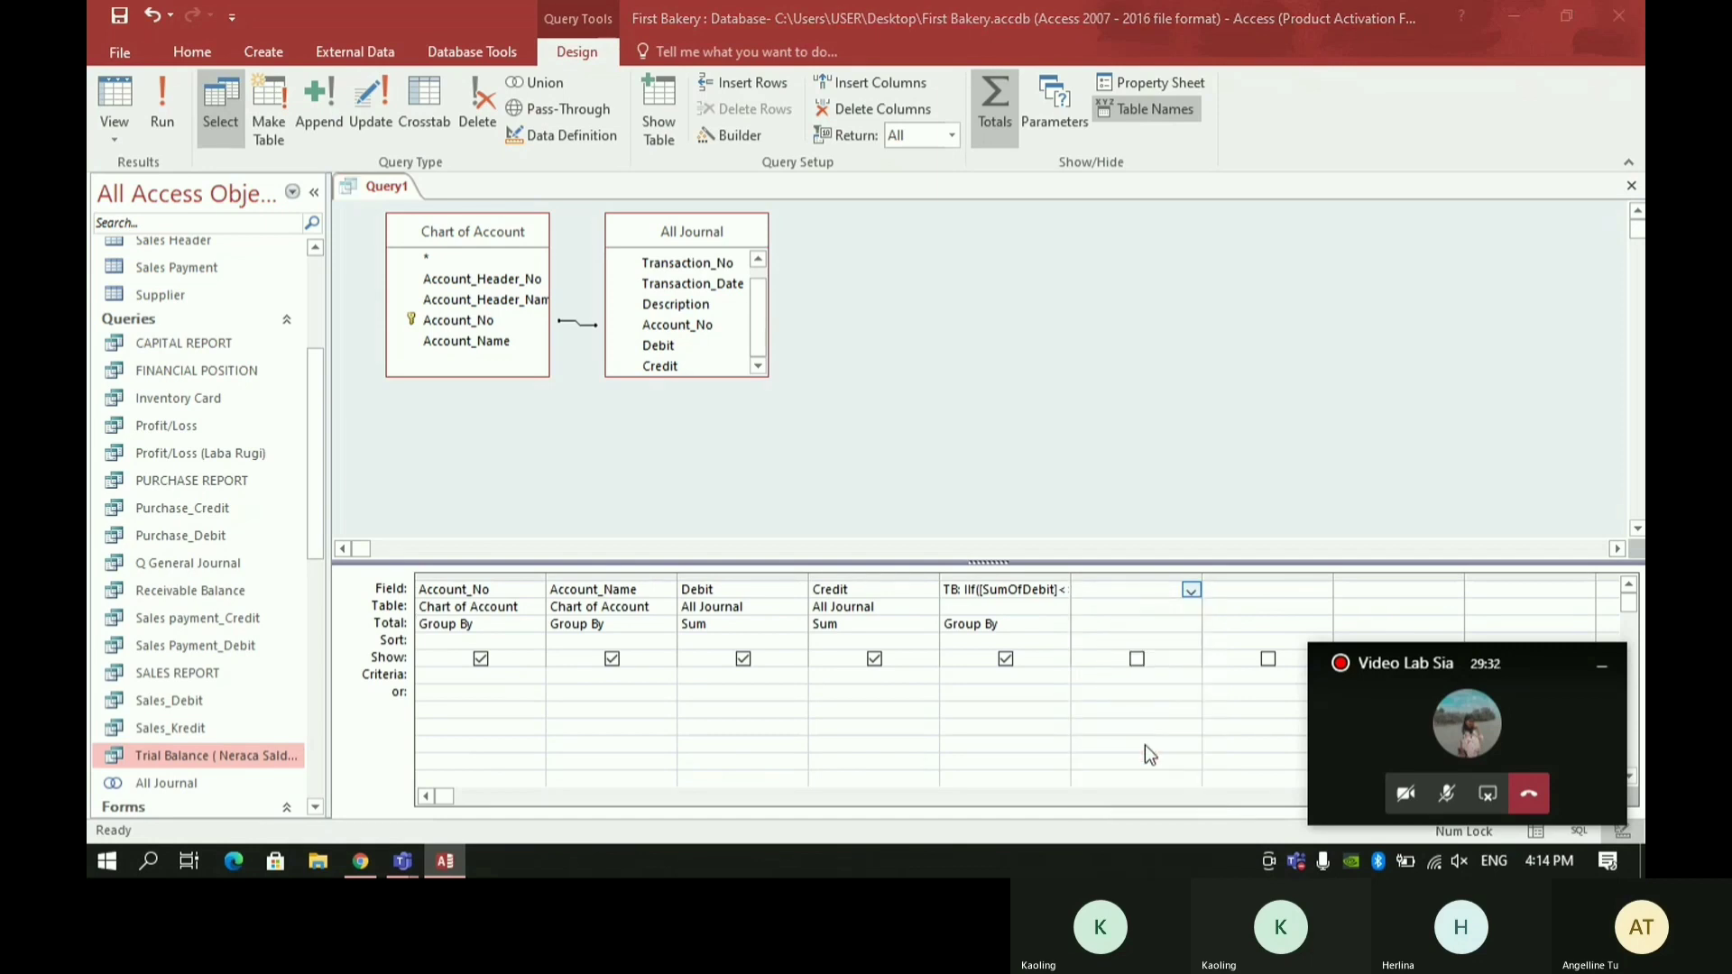
type("TBD")
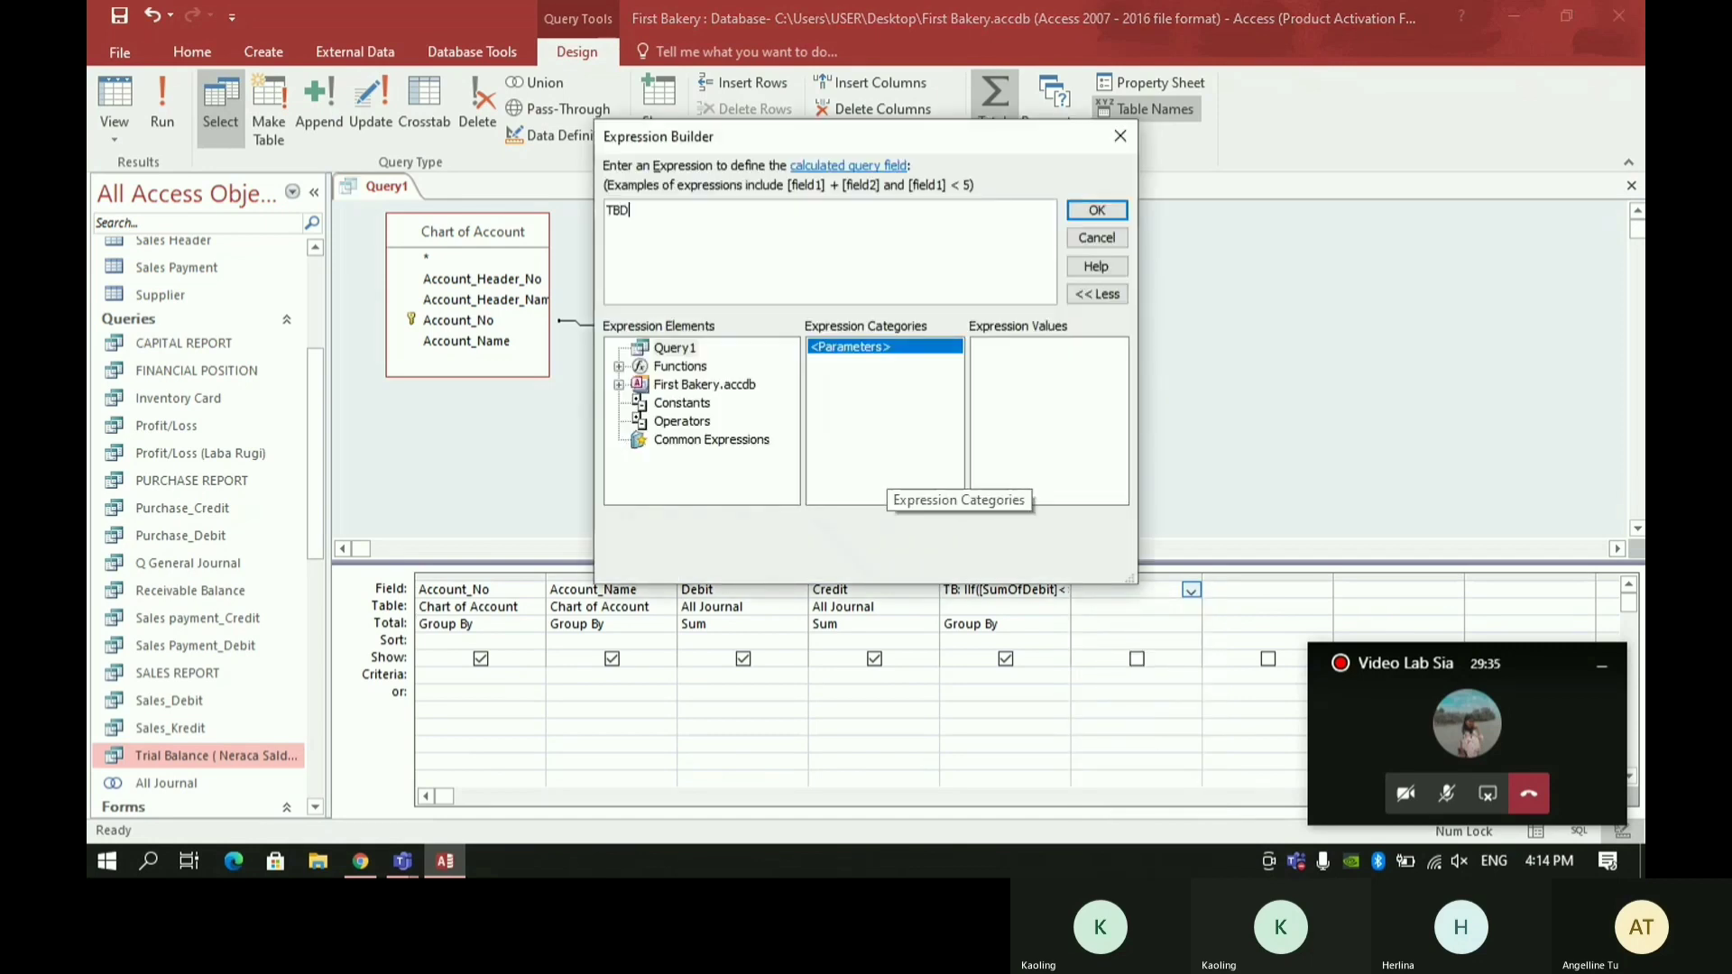
type("ebit: IIf(")
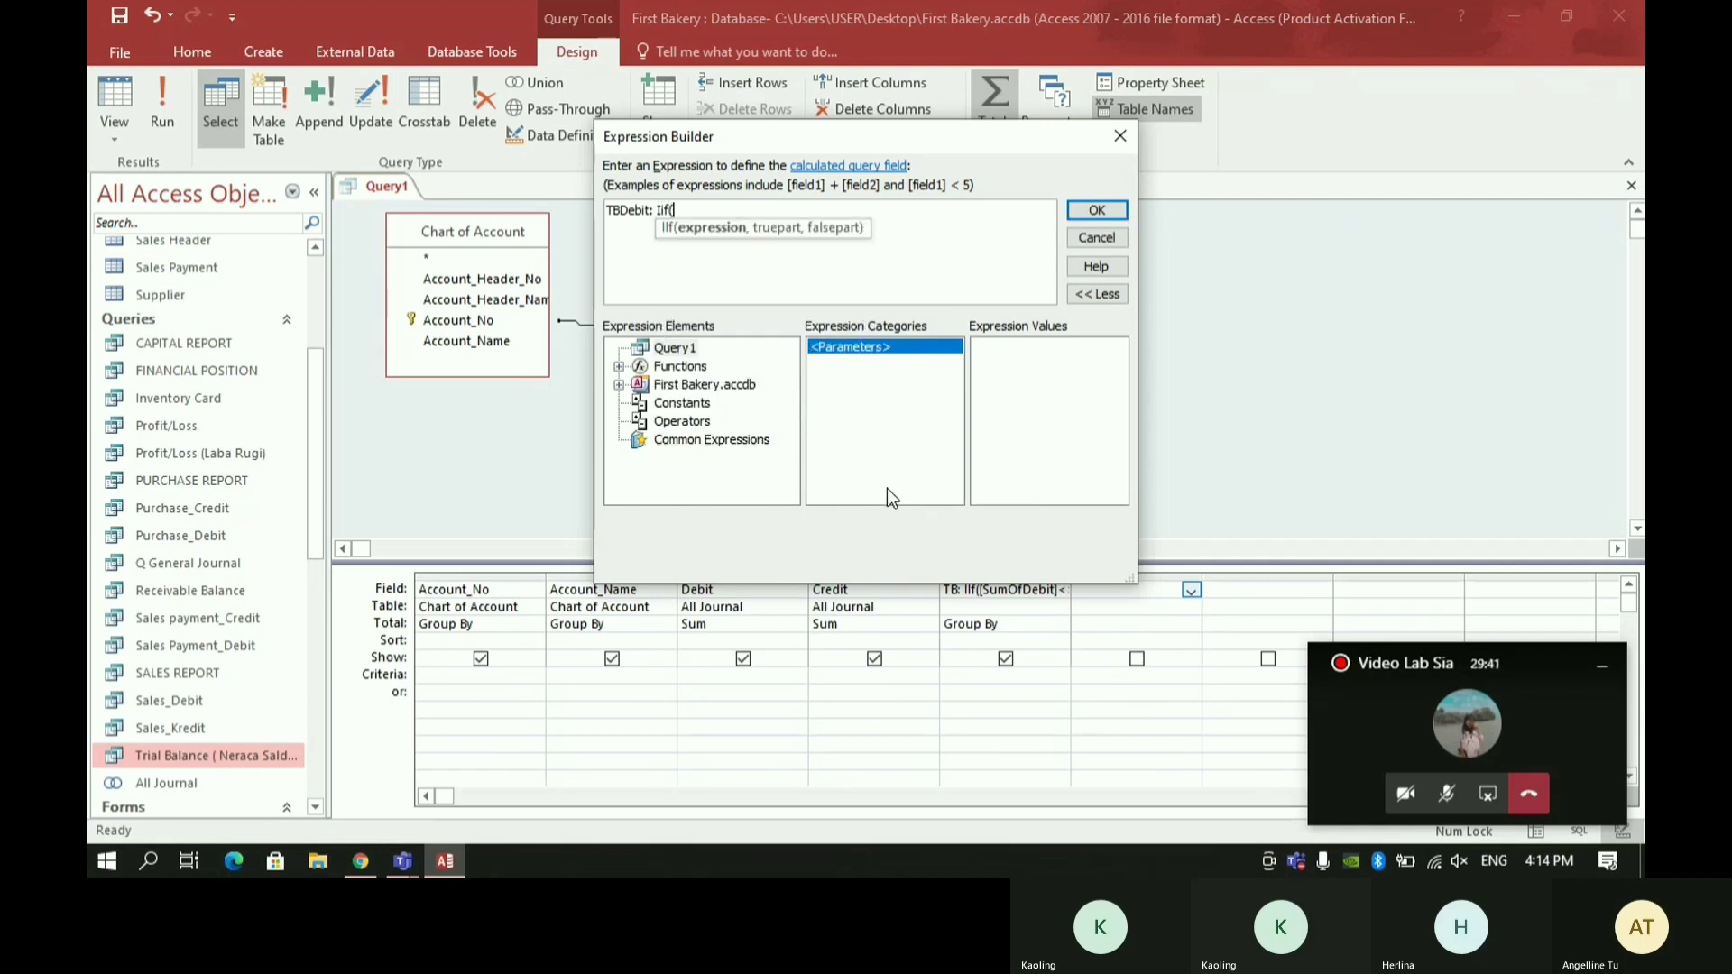
type("[")
key("BackSpace")
type("TB] >0,")
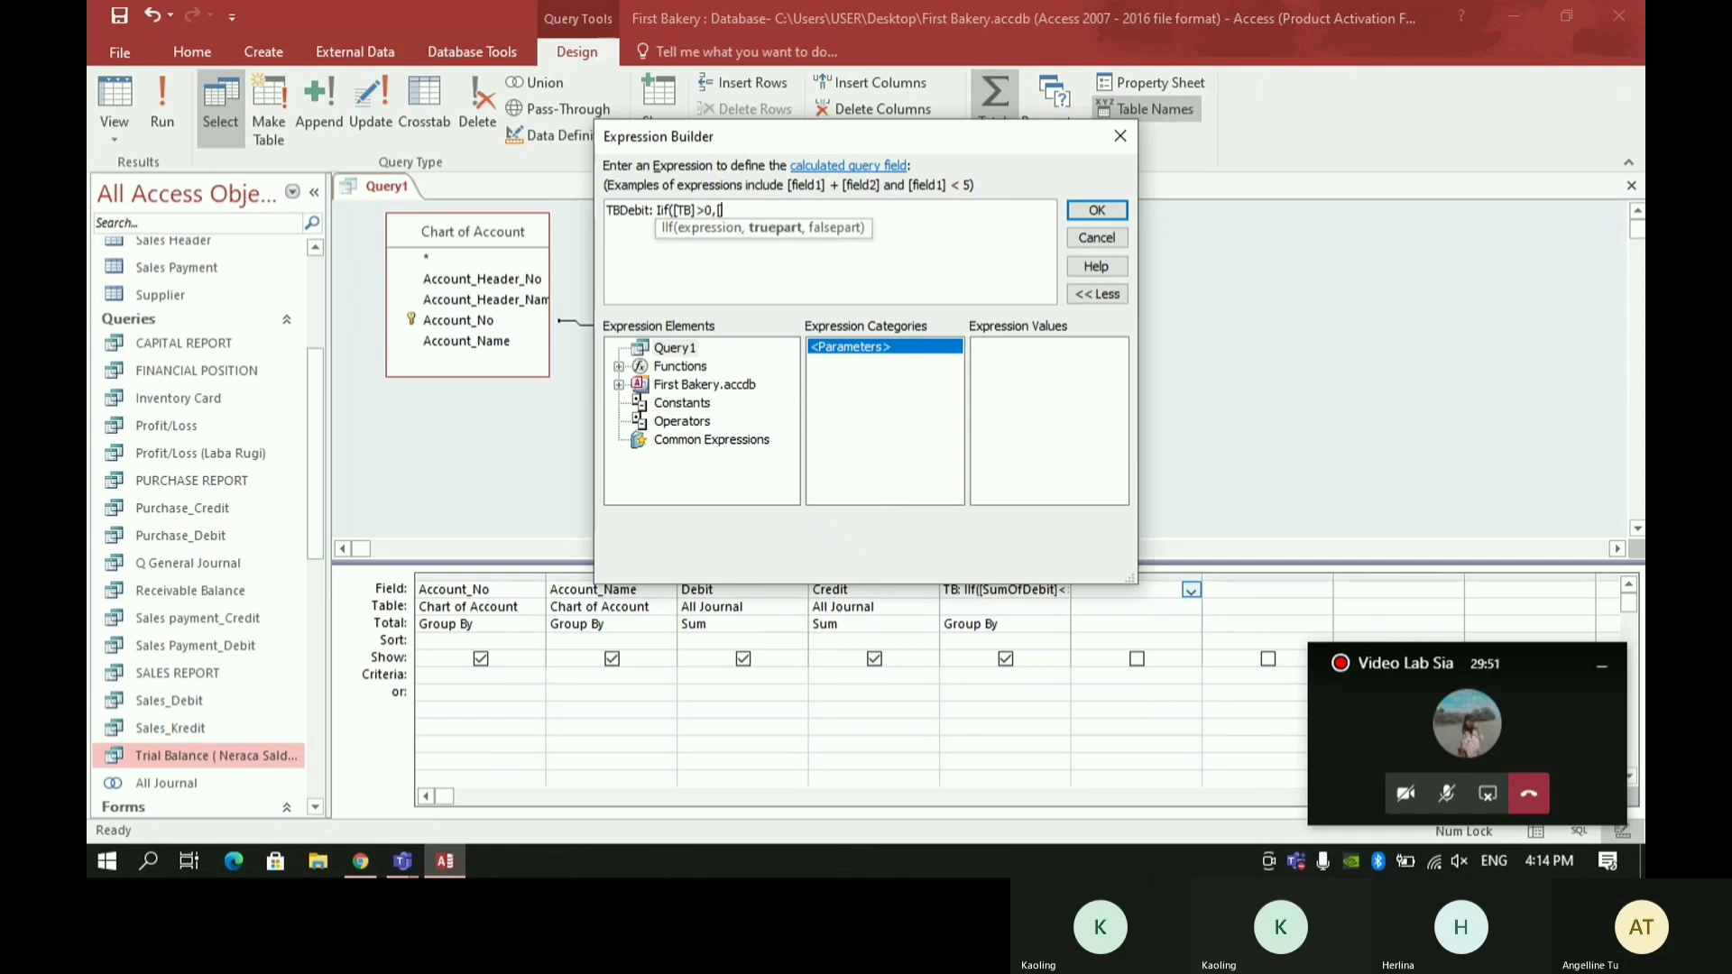
type("[TB],0)")
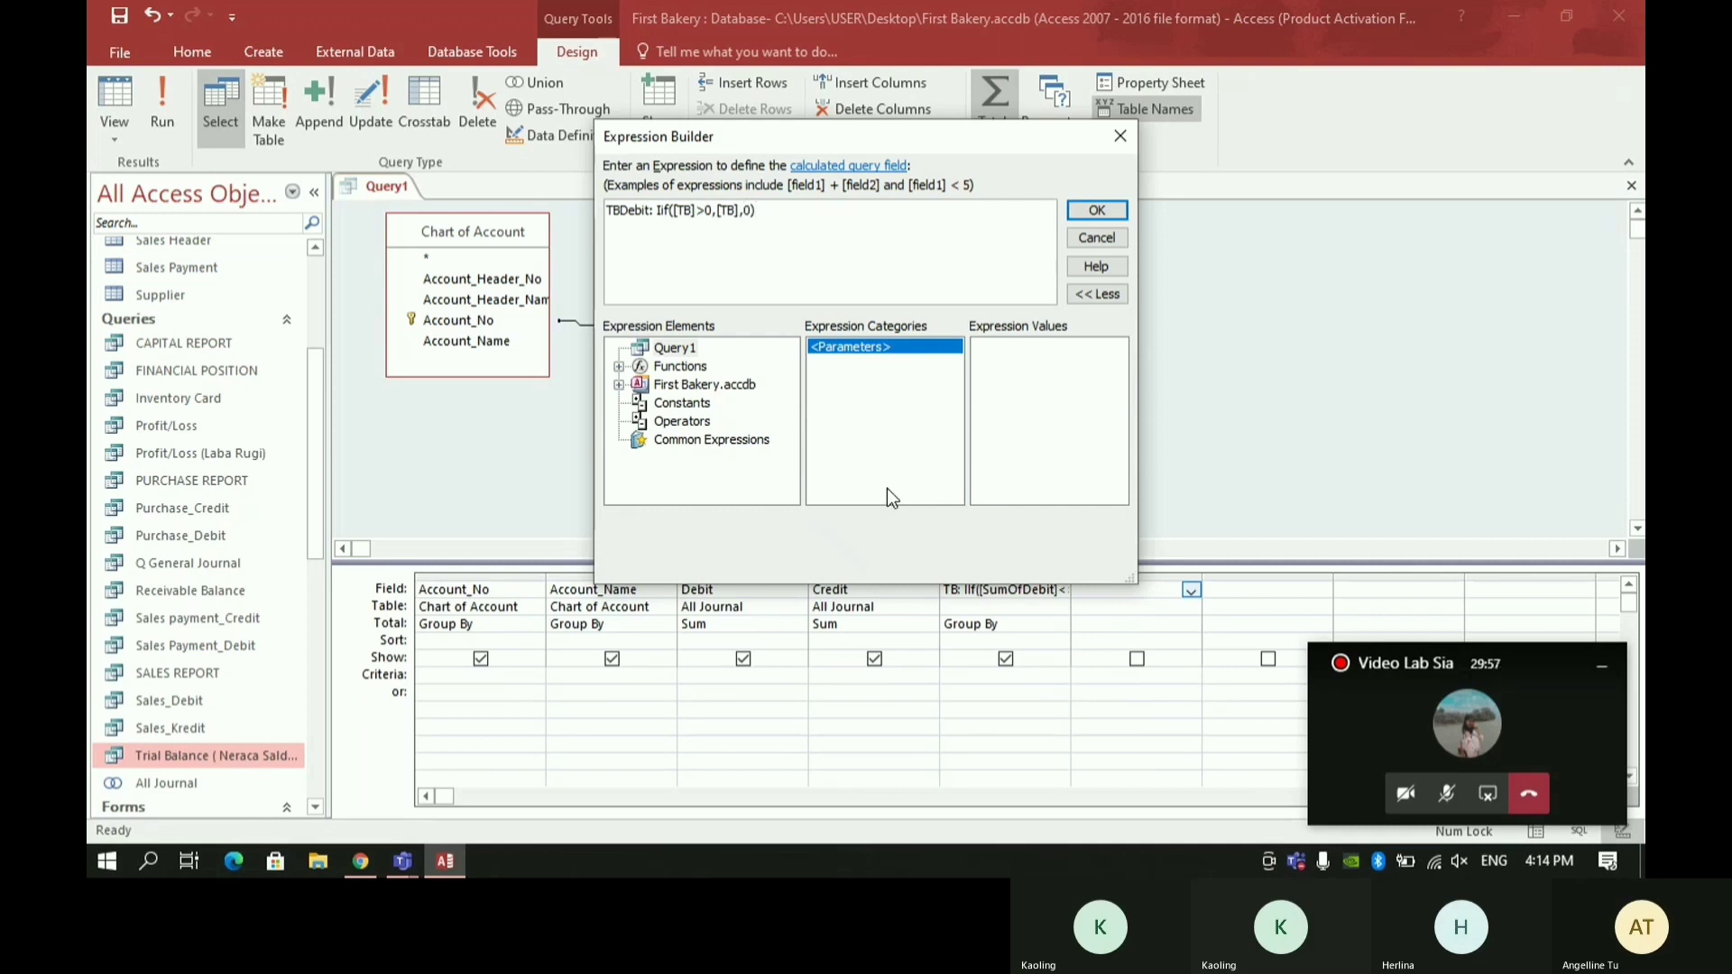
- Complete the TBDebit Iif so it returns [TB] when true and 0 otherwise, copy the expression and accept it
left_click_drag(767, 213, 573, 205)
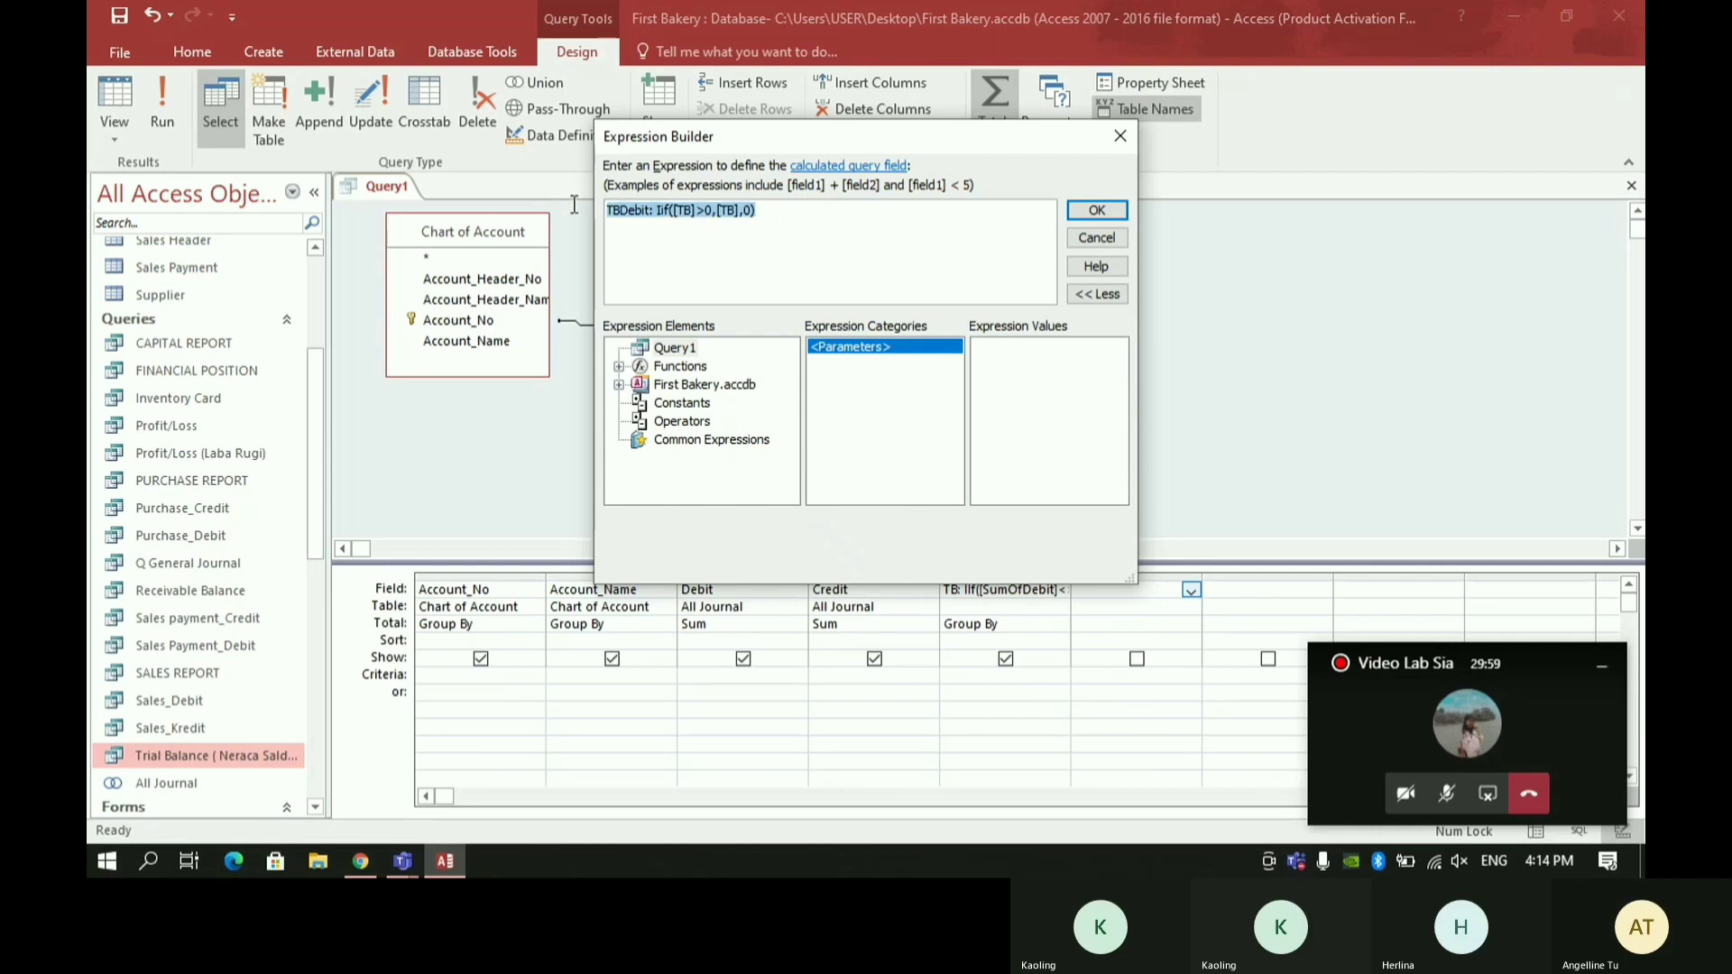
left_click(1105, 211)
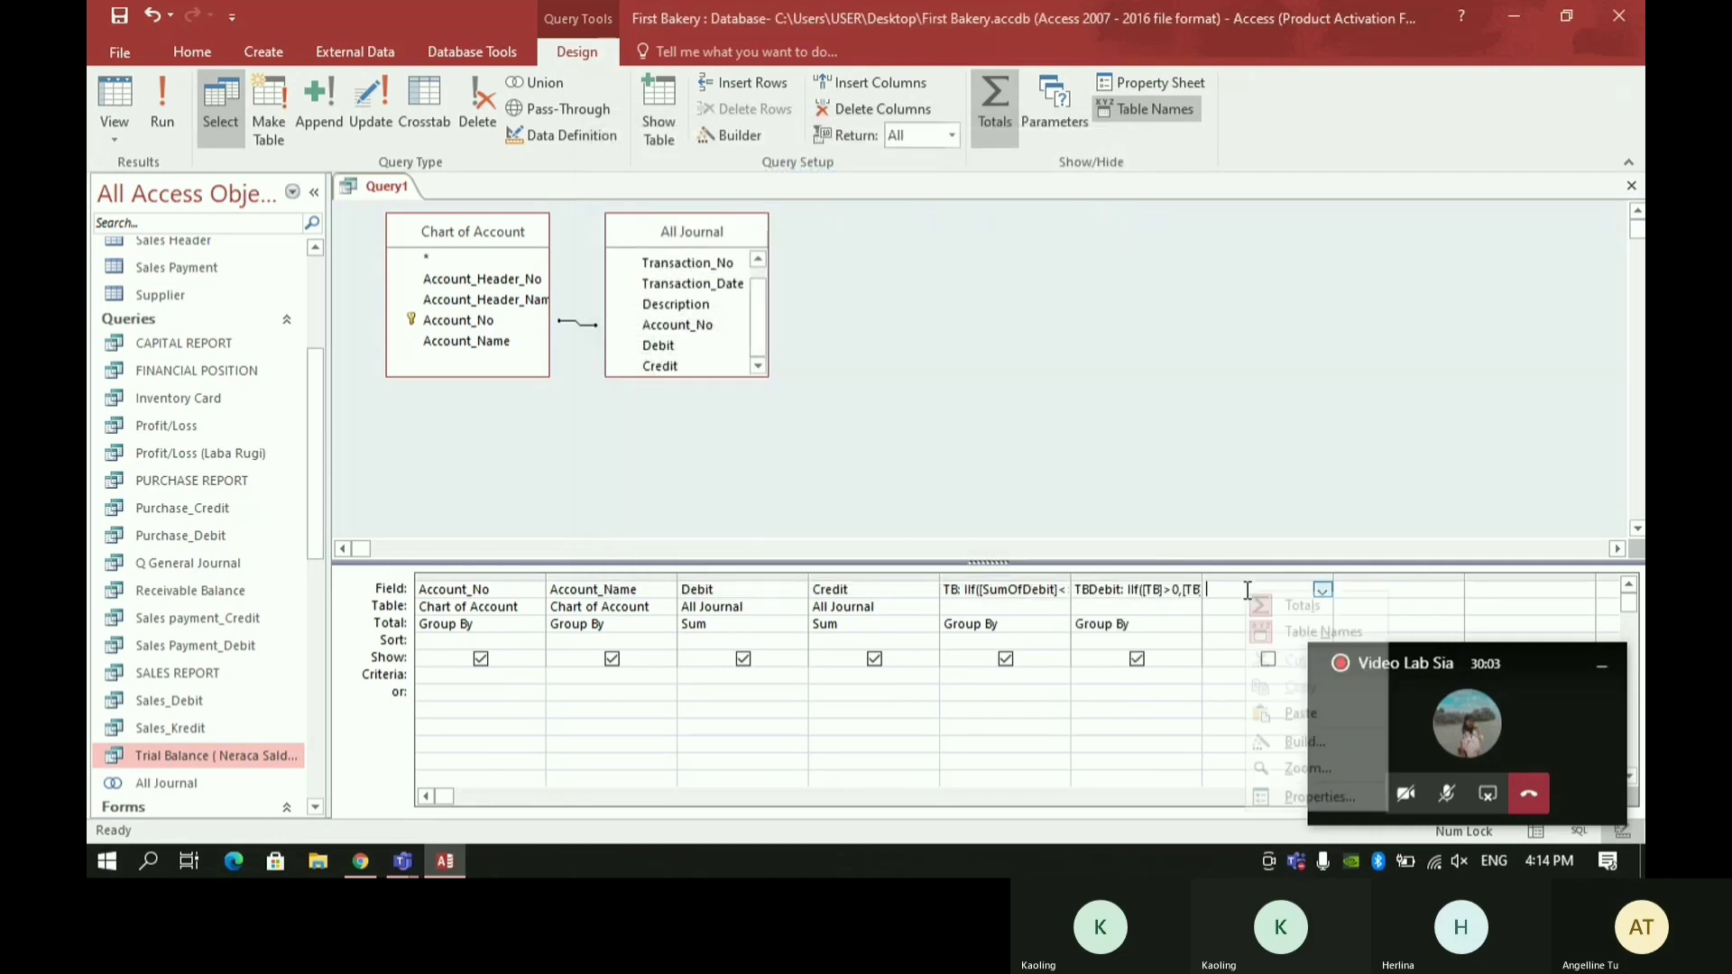
- In the next empty column, reuse the copied TBDebit expression, changing it to TBCrebit: Iif([TB]<0,[TB],0)
right_click(1244, 590)
left_click(1300, 745)
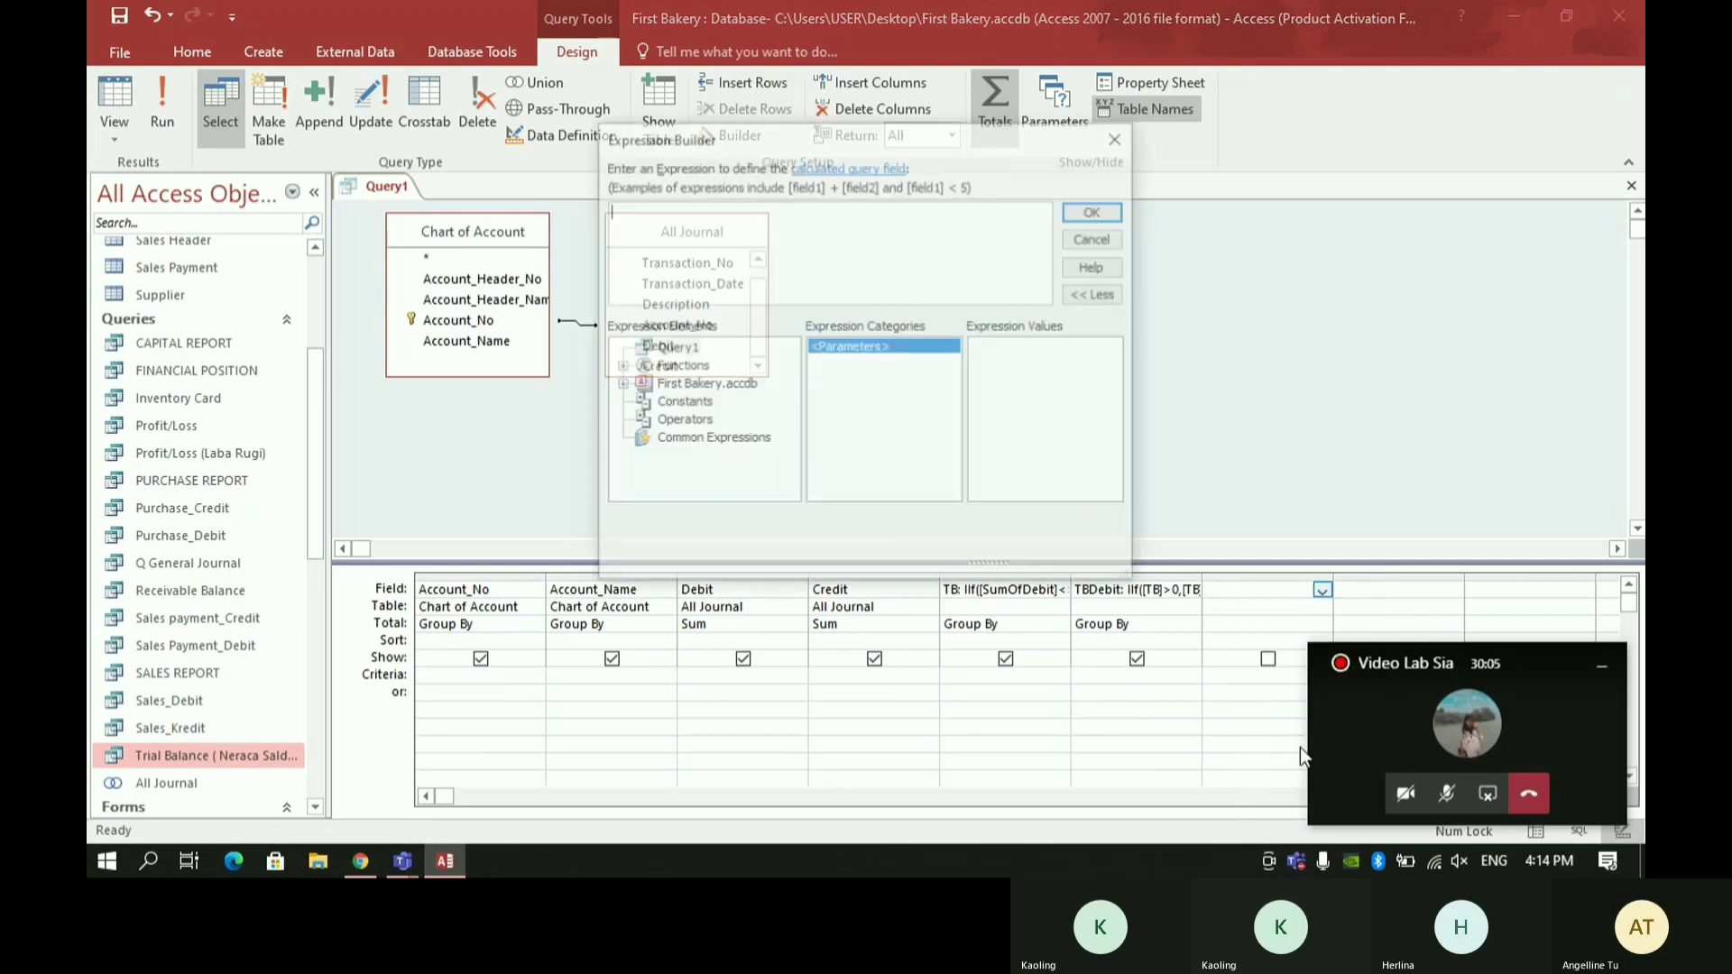
type("TBDebit: Iif([TB]>0,[TB],0)")
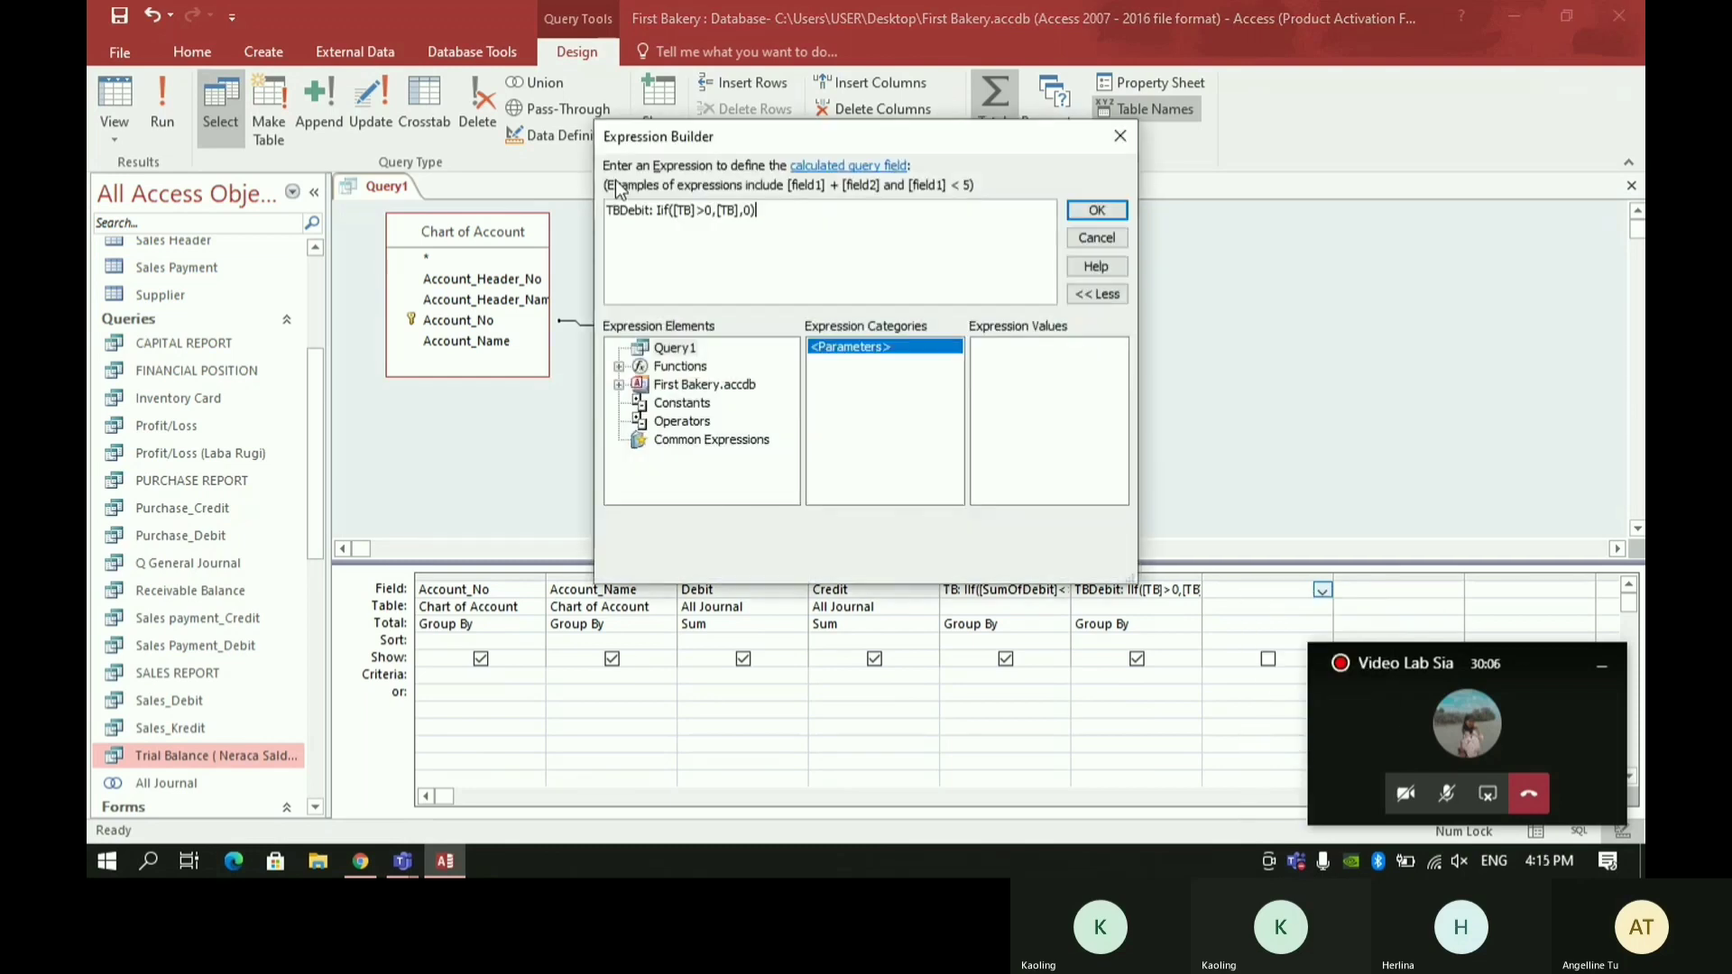
left_click(638, 209)
key("BackSpace")
type("Cr")
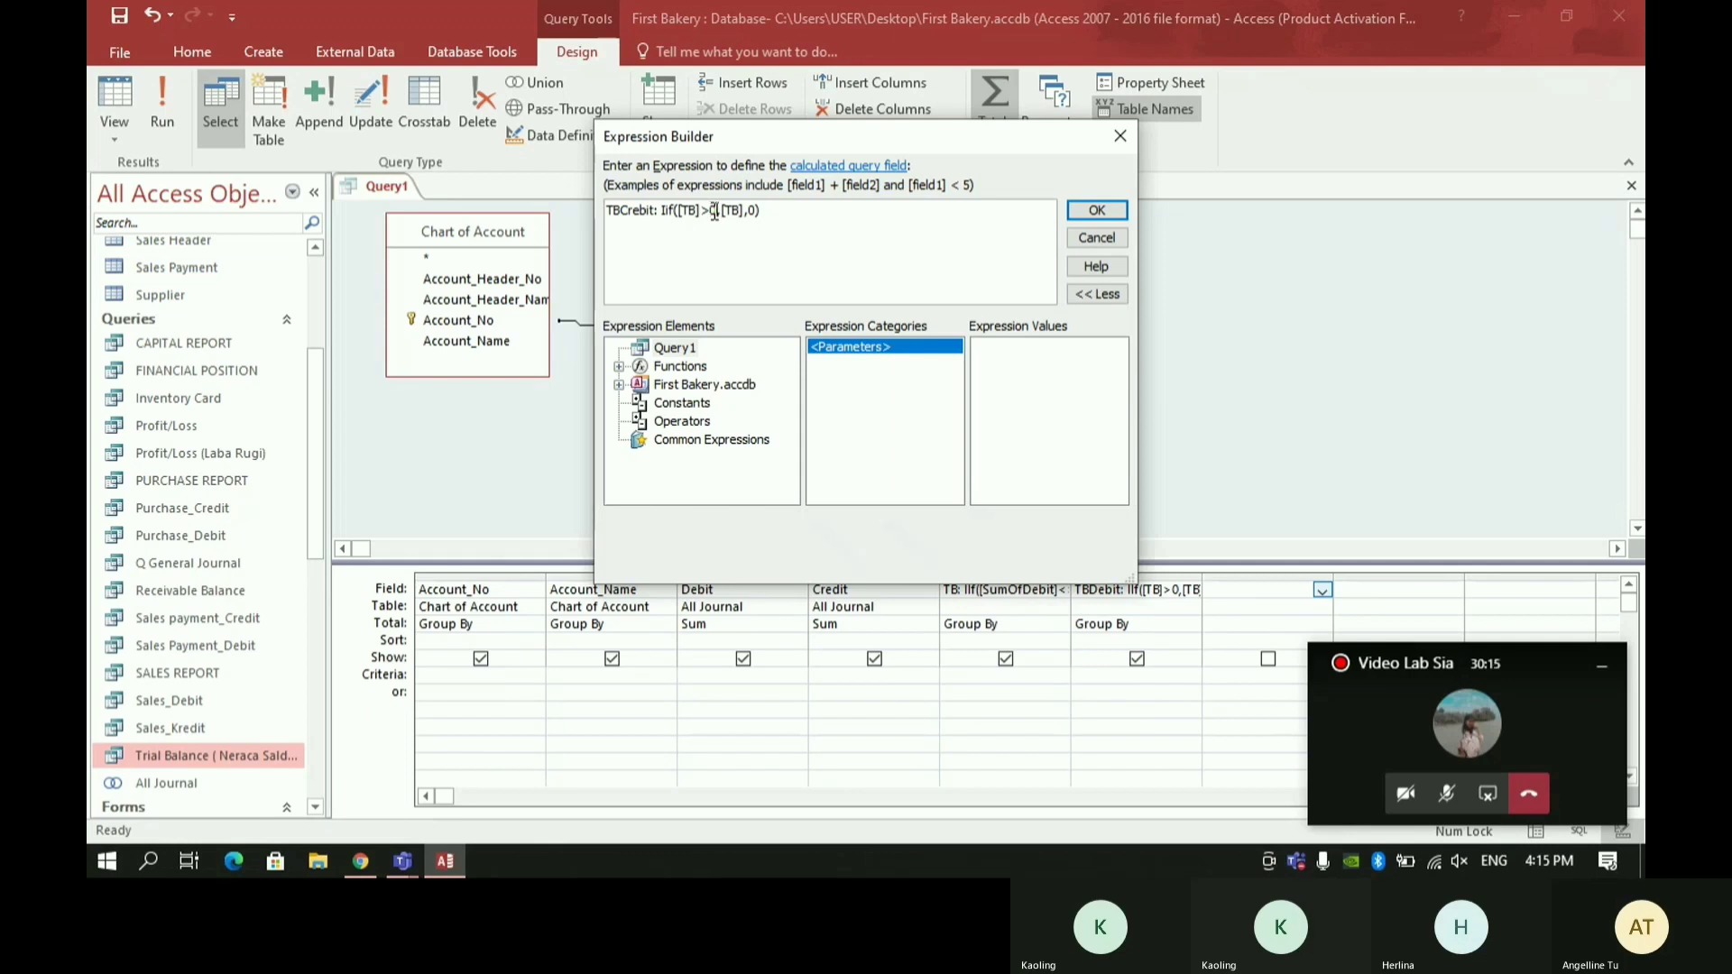
key("Left")
key("BackSpace")
type("<")
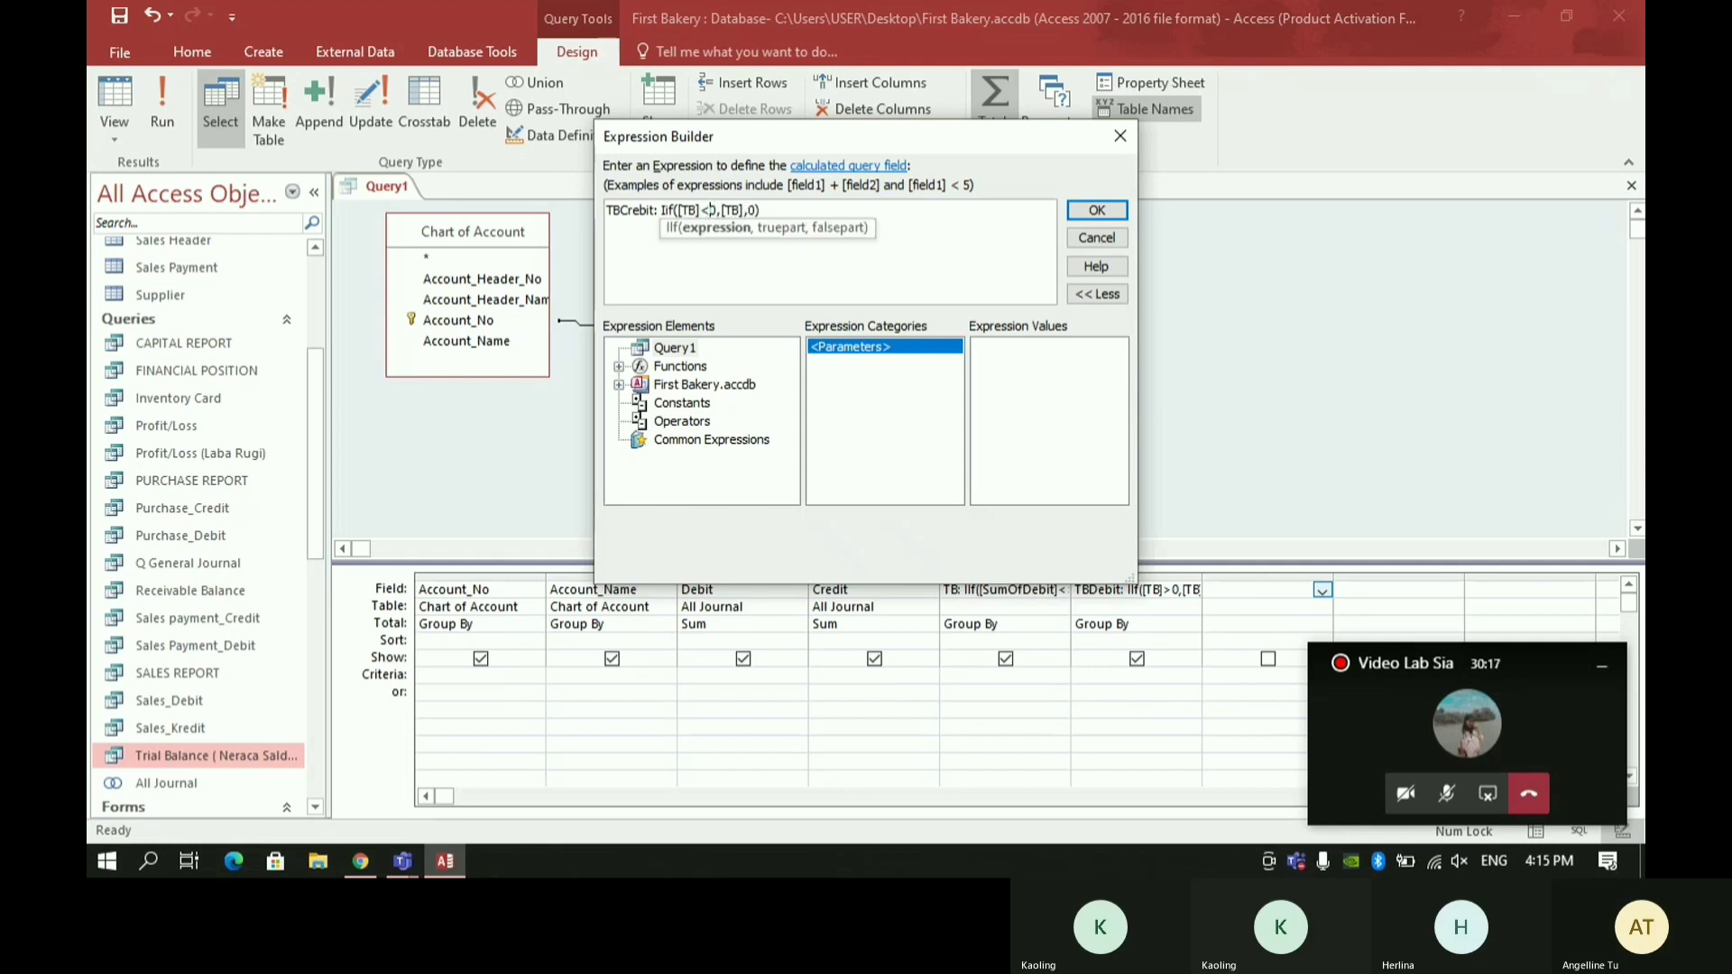
left_click(1096, 210)
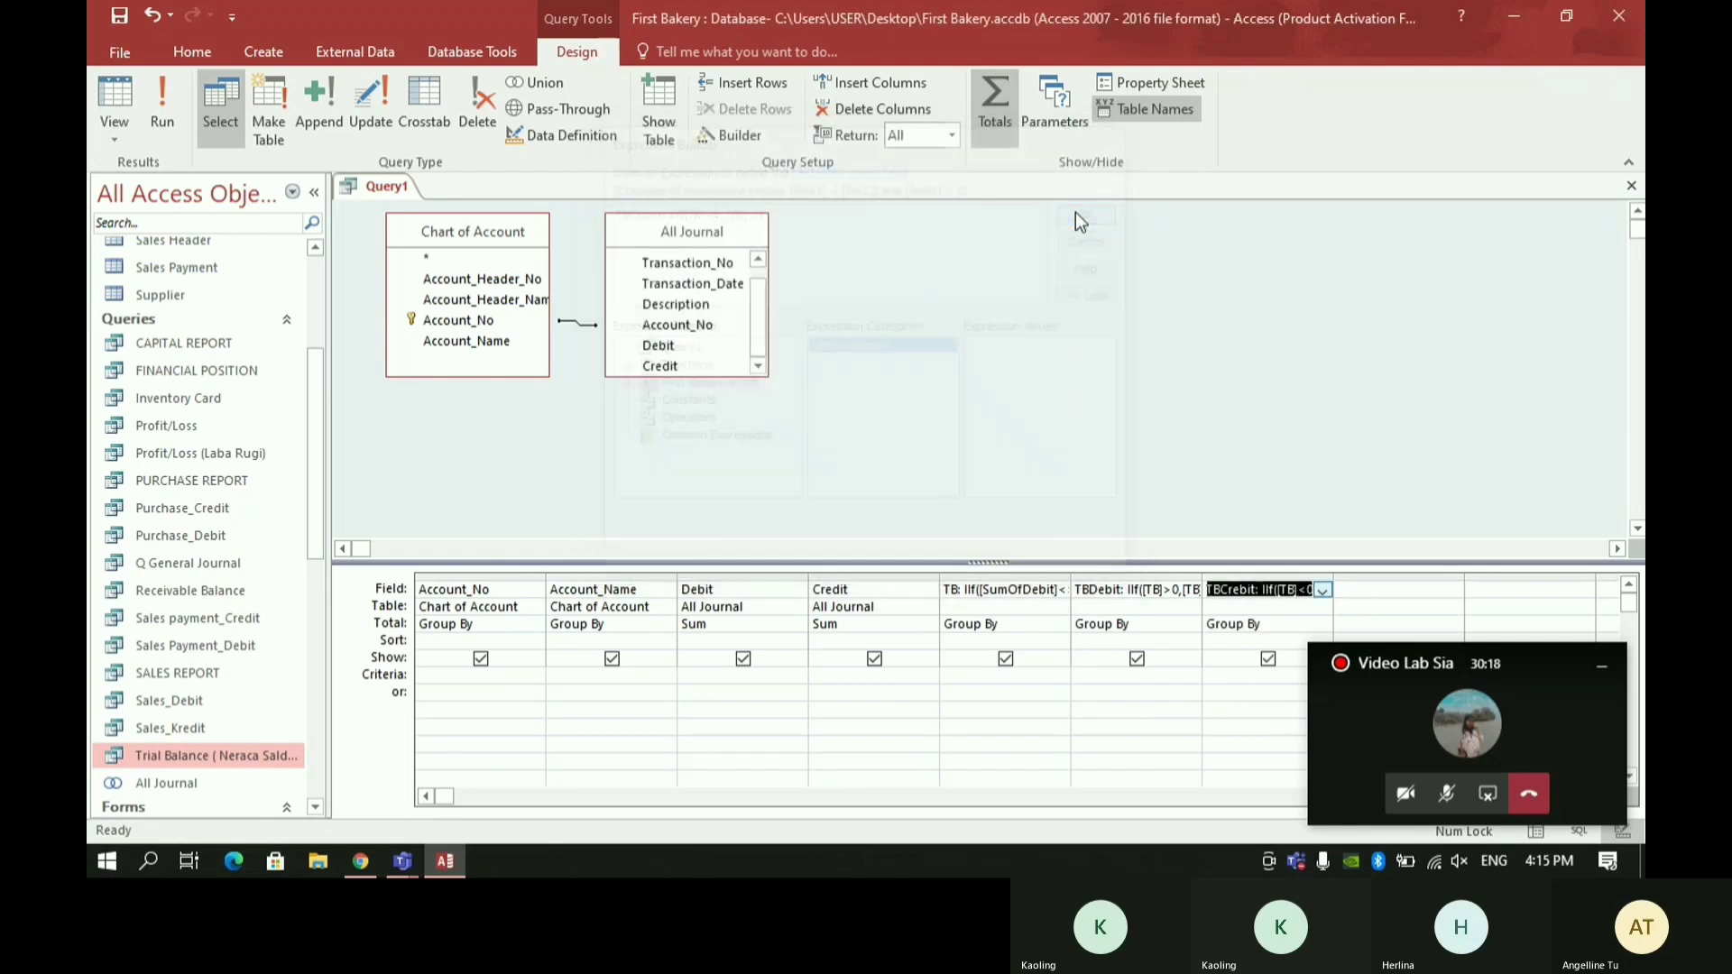
- Change the total setting of the TB, TBDebit and TBCrebit fields to Expression
left_click(1028, 619)
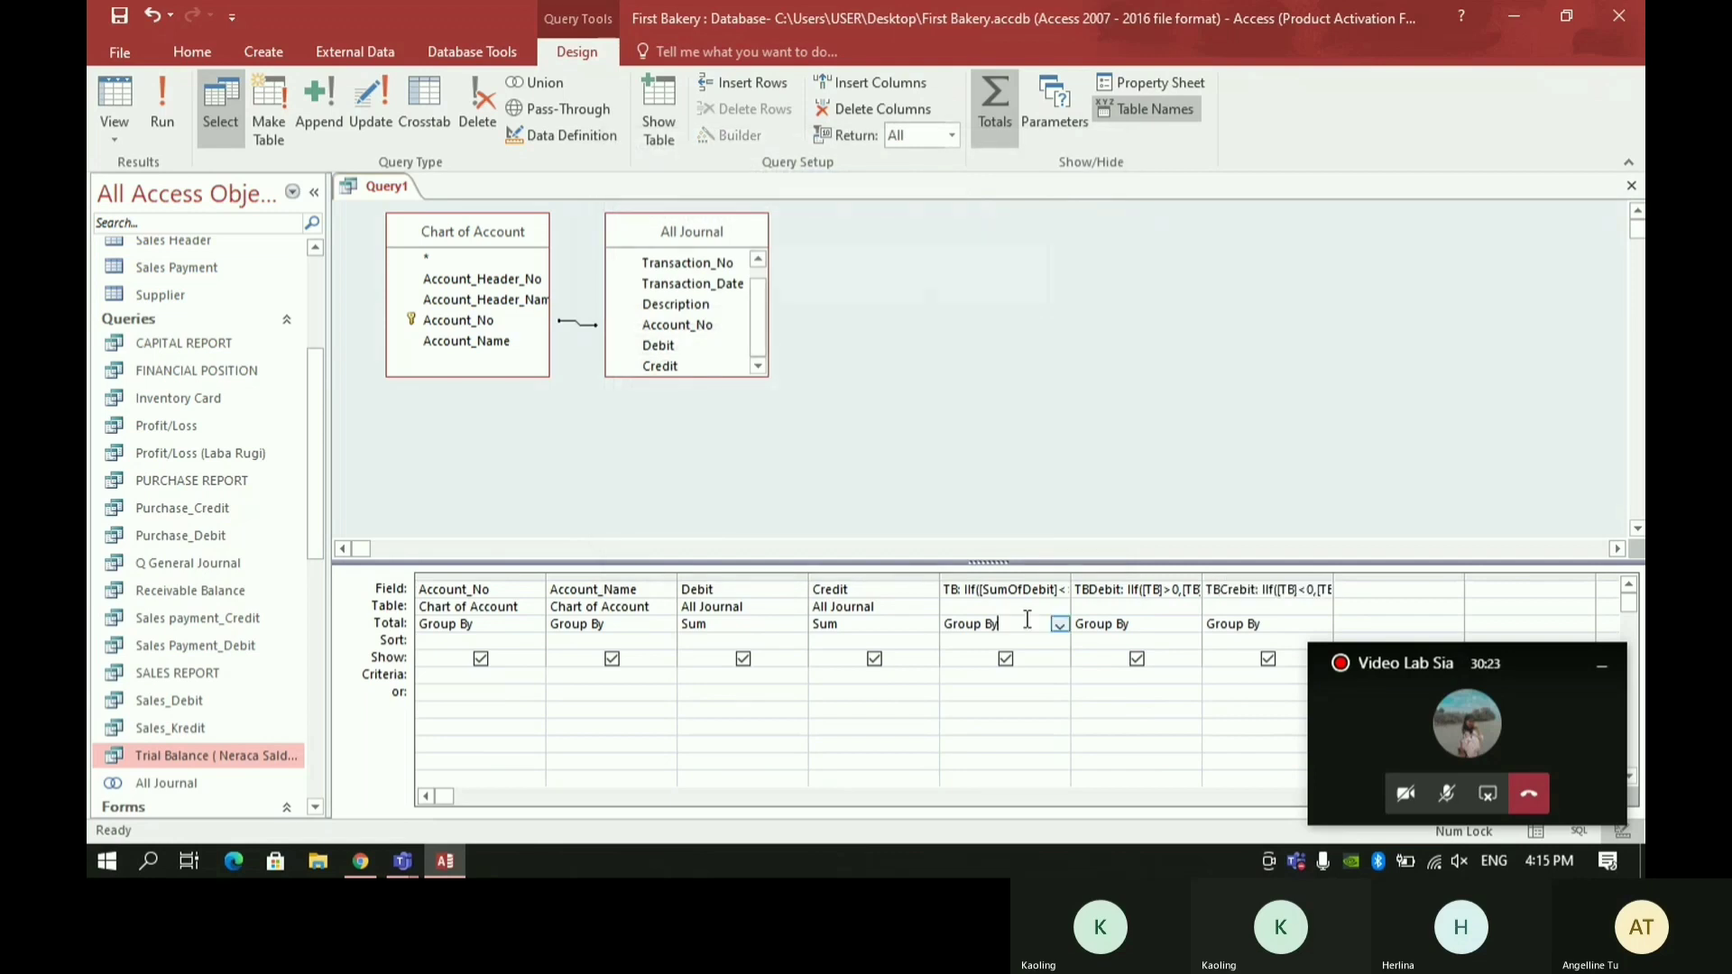
left_click(1060, 624)
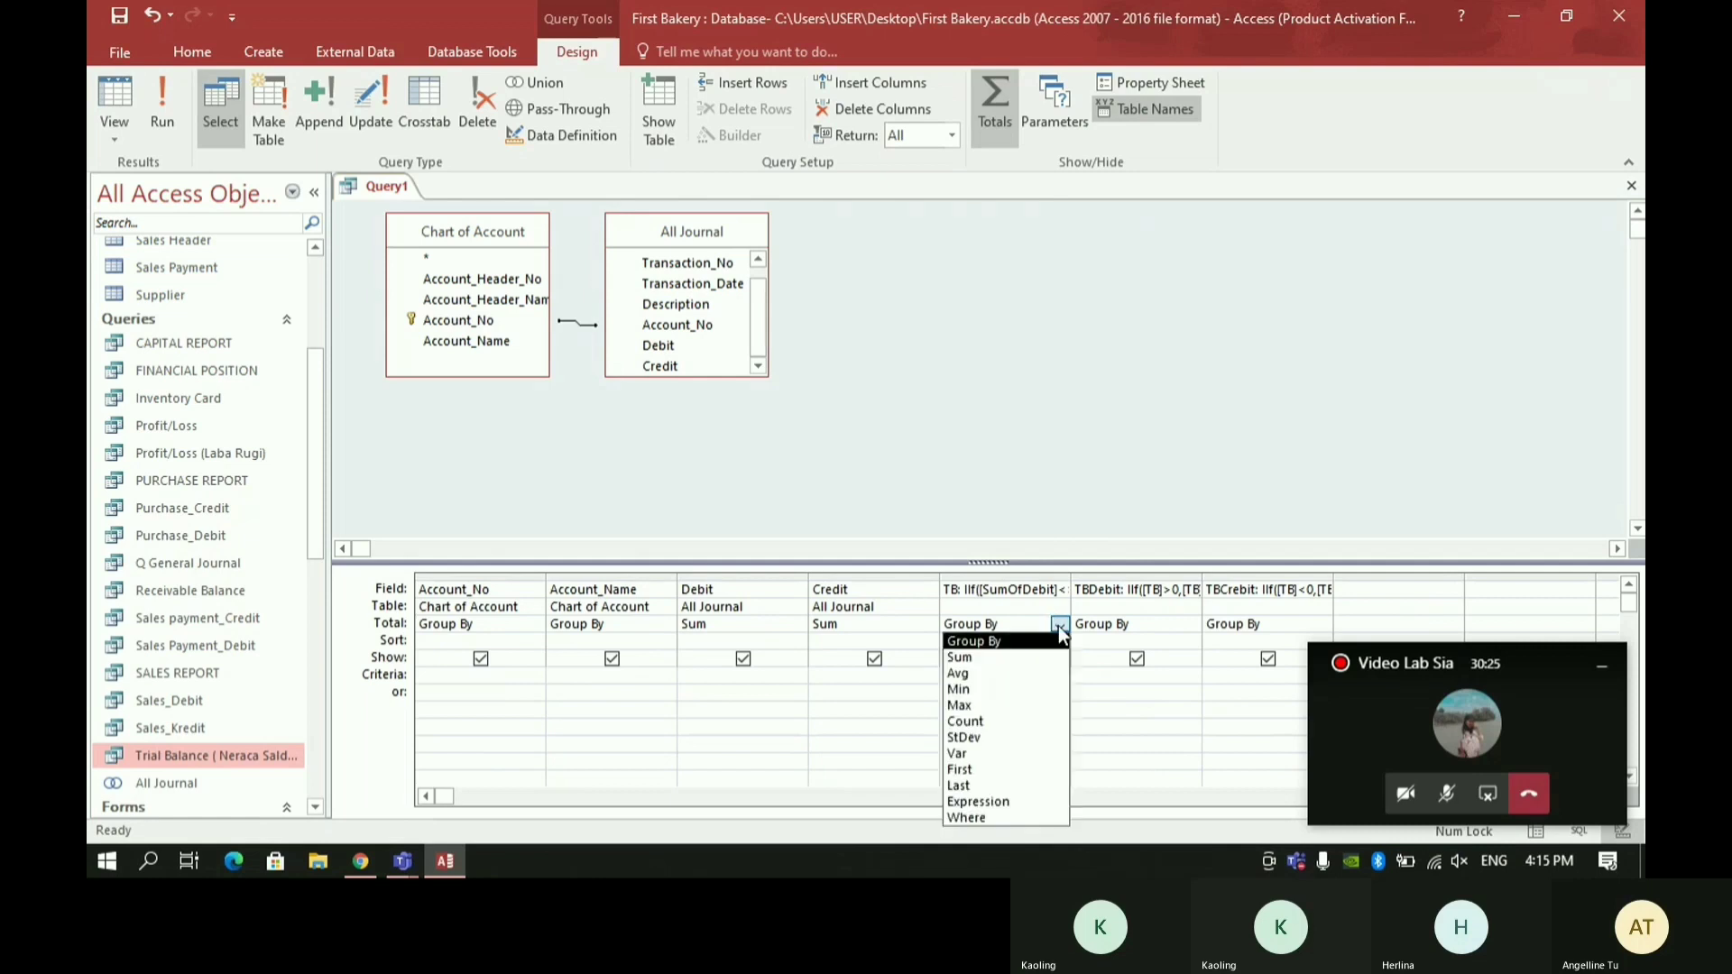
left_click(1007, 797)
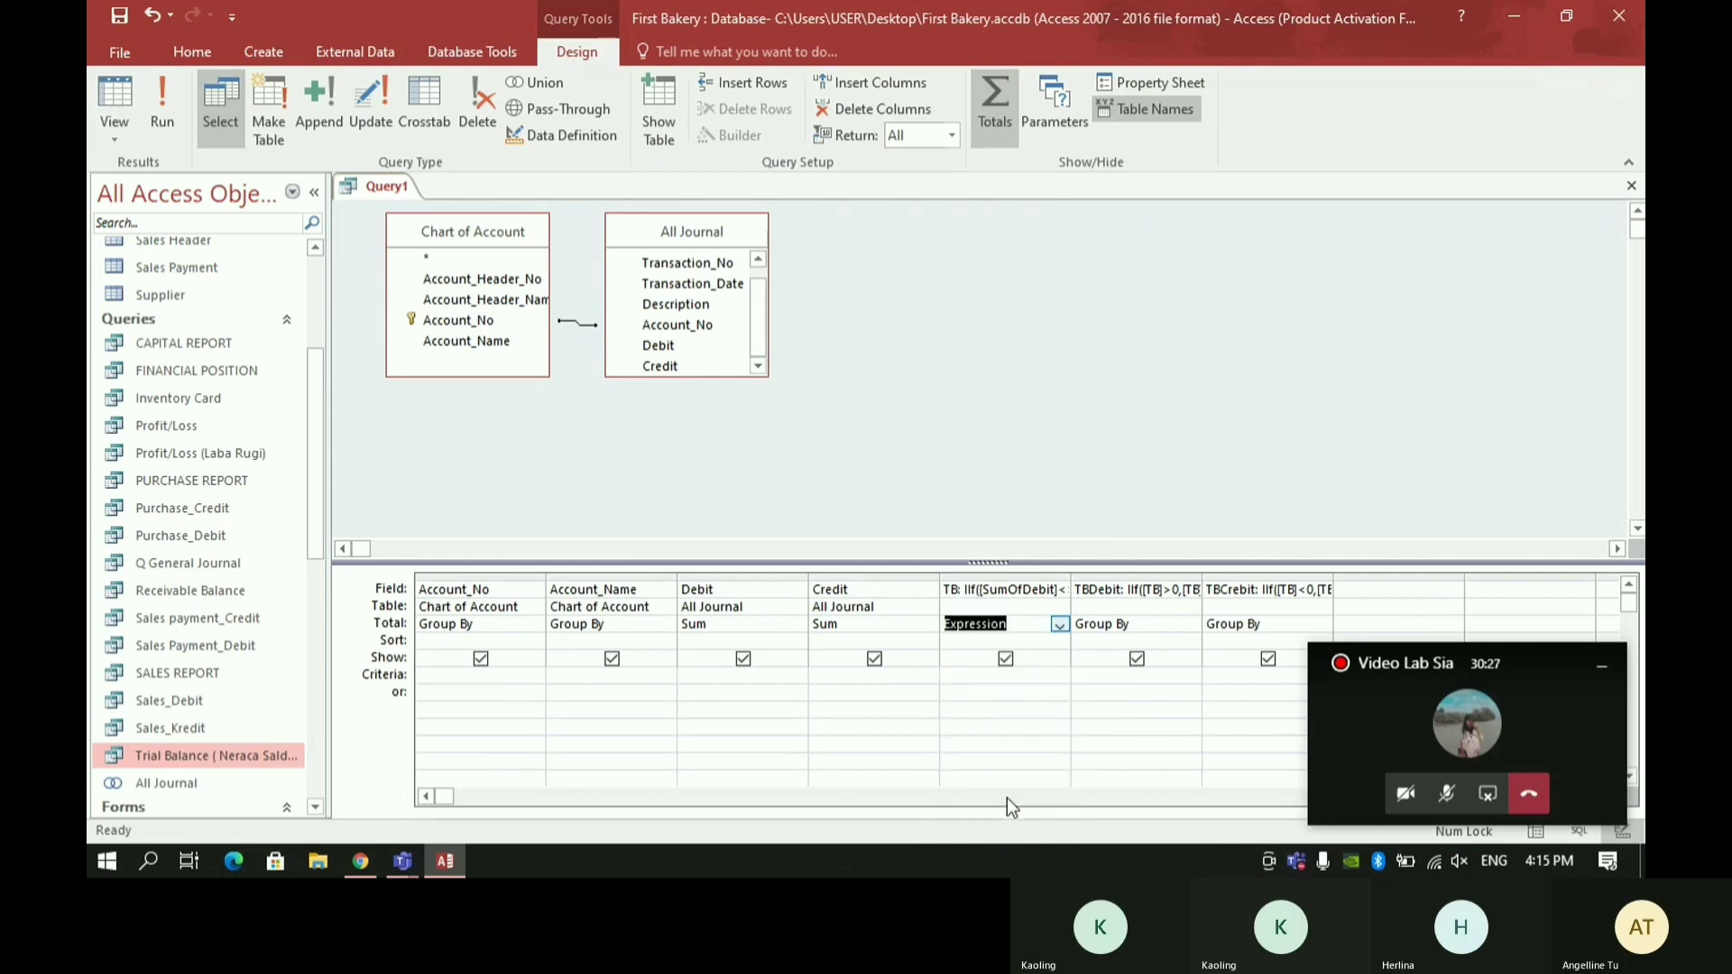
left_click(1137, 620)
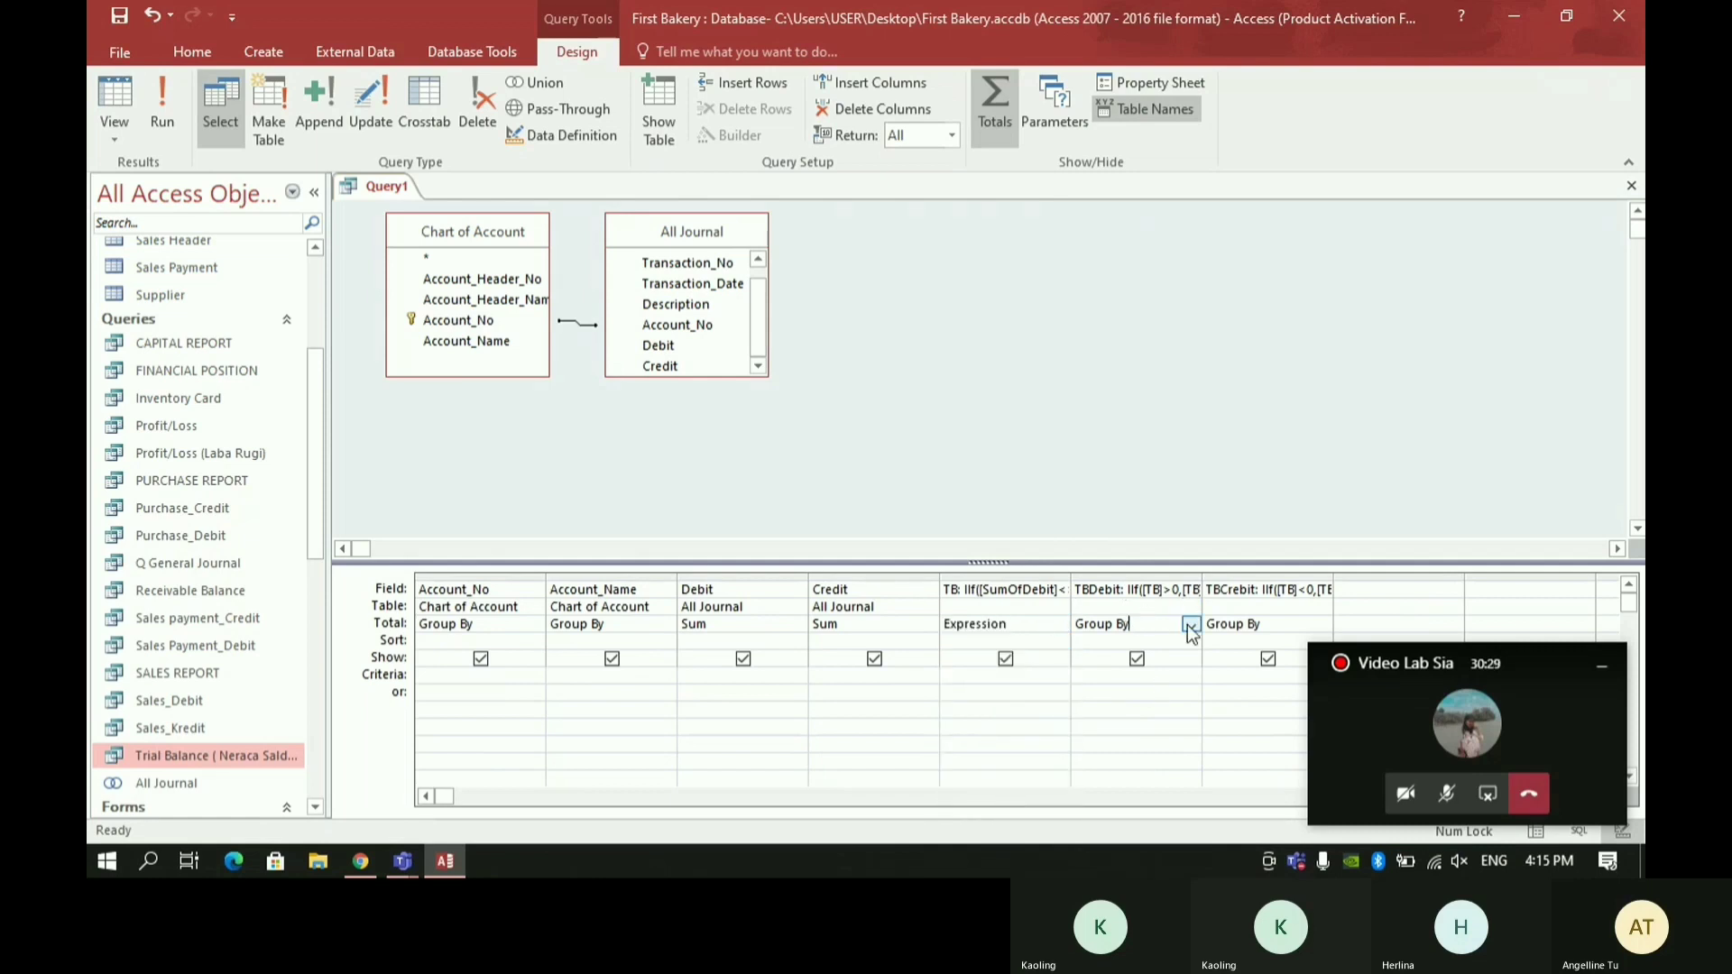
left_click(1191, 627)
left_click(1127, 798)
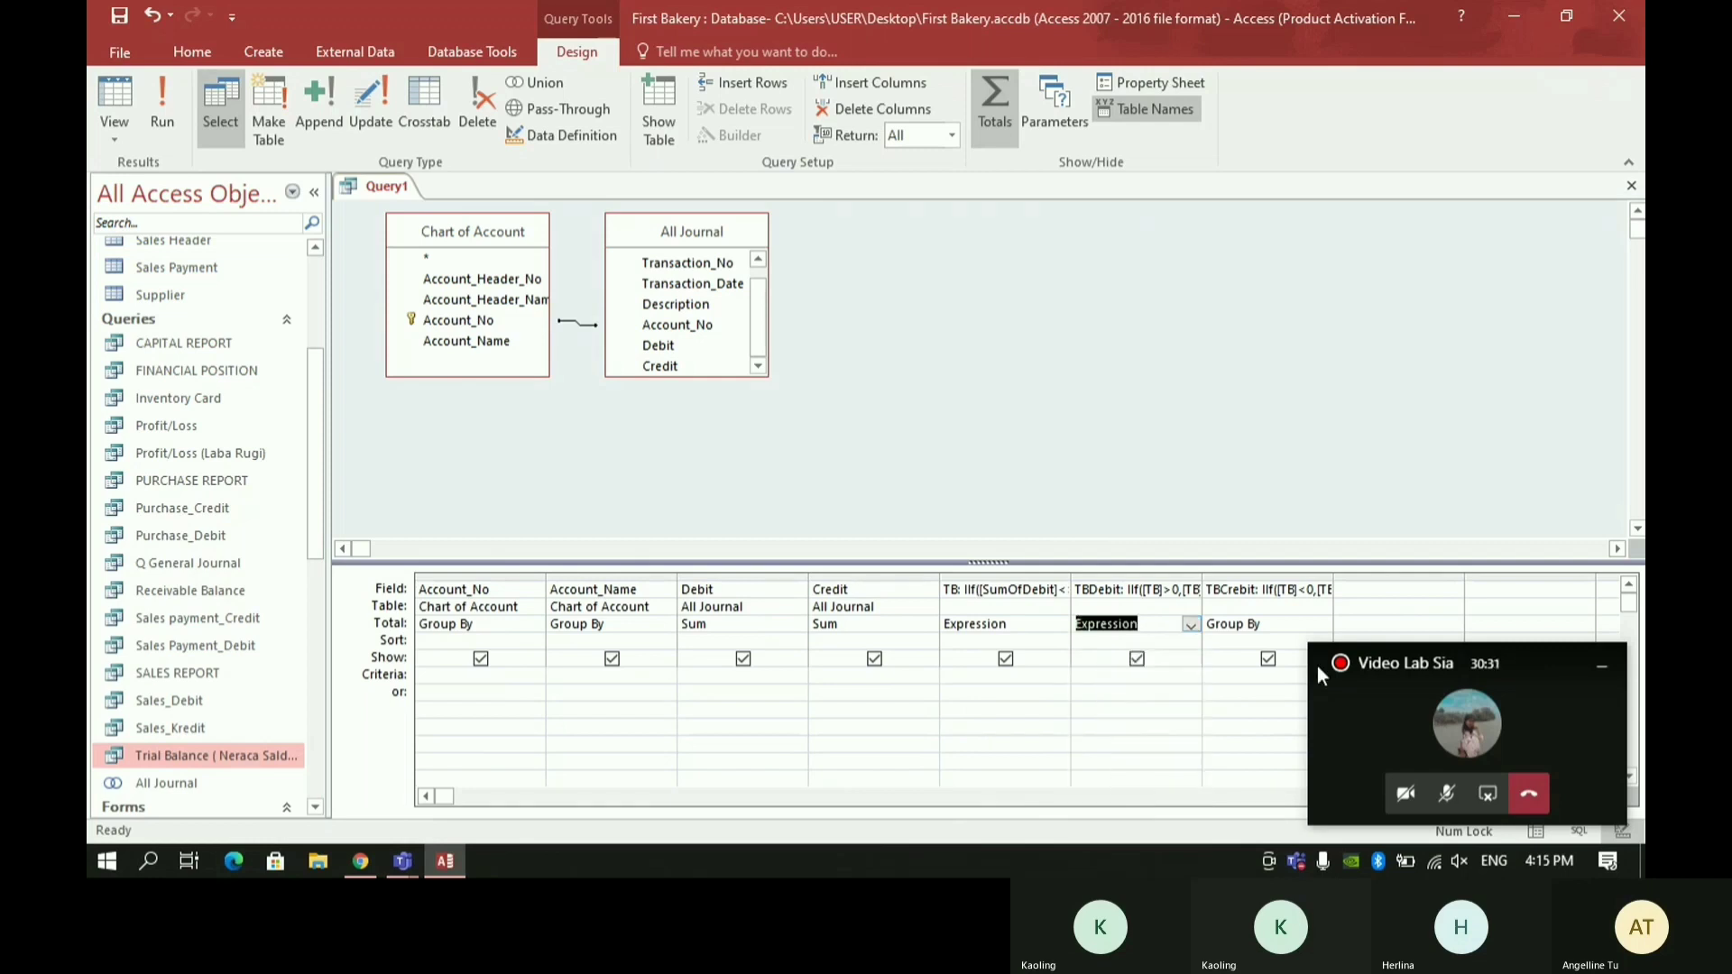
left_click(1251, 616)
left_click(1322, 624)
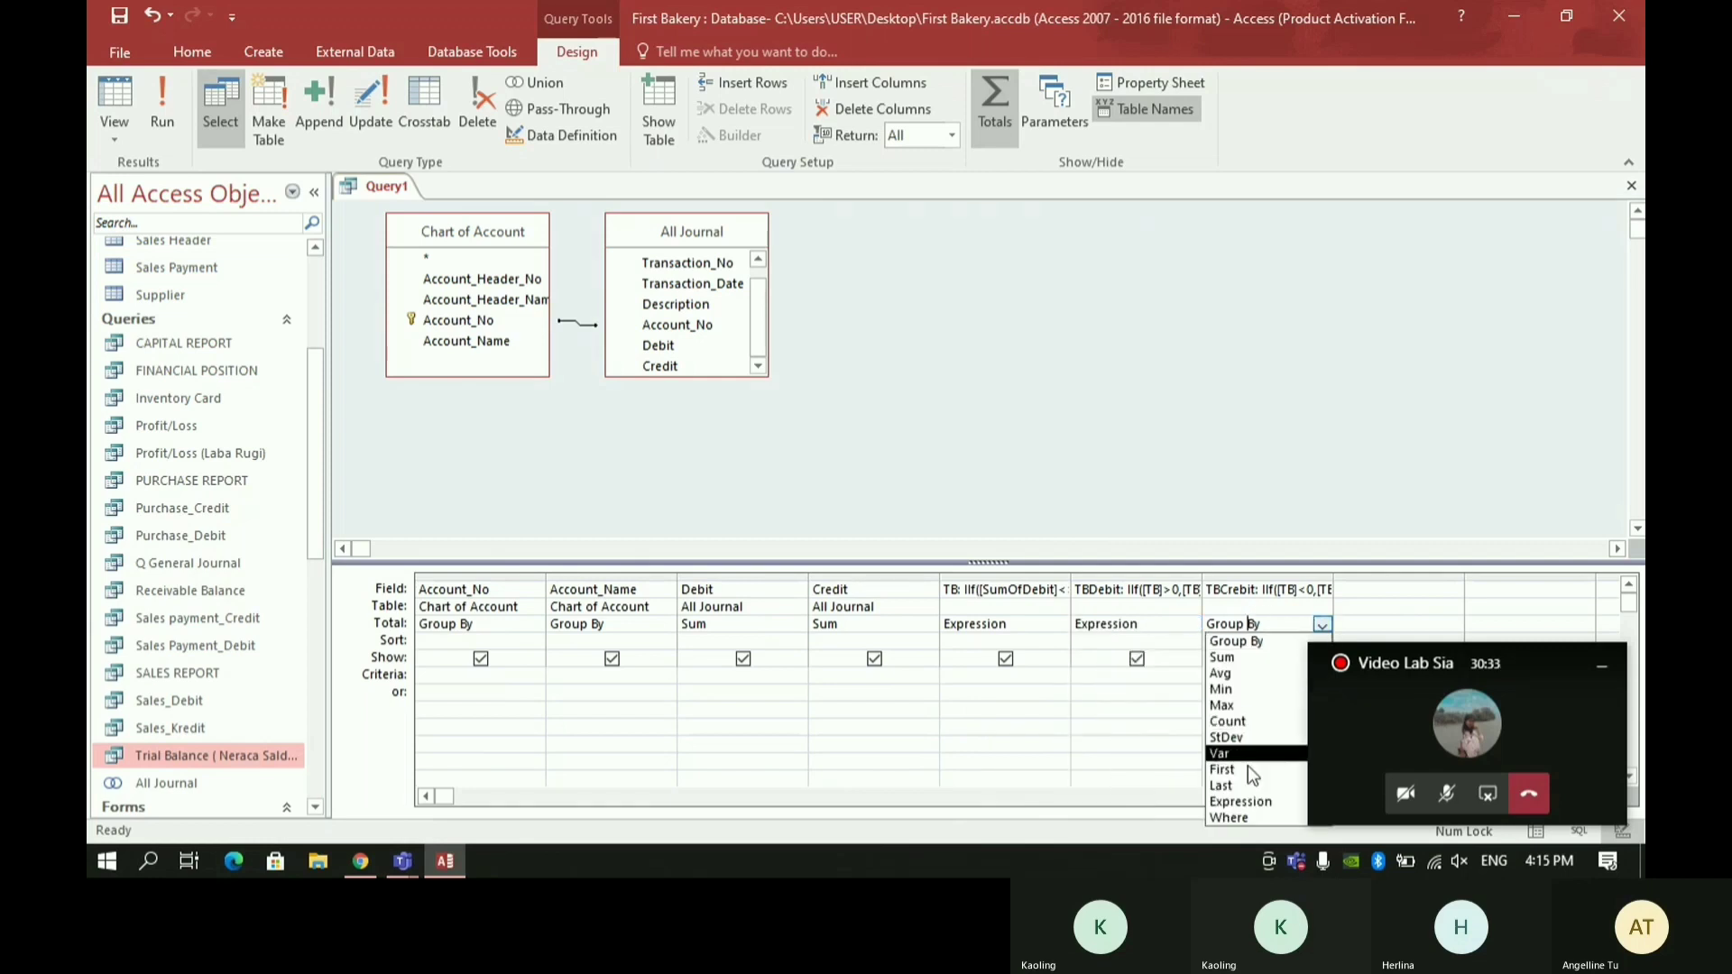
left_click(1249, 801)
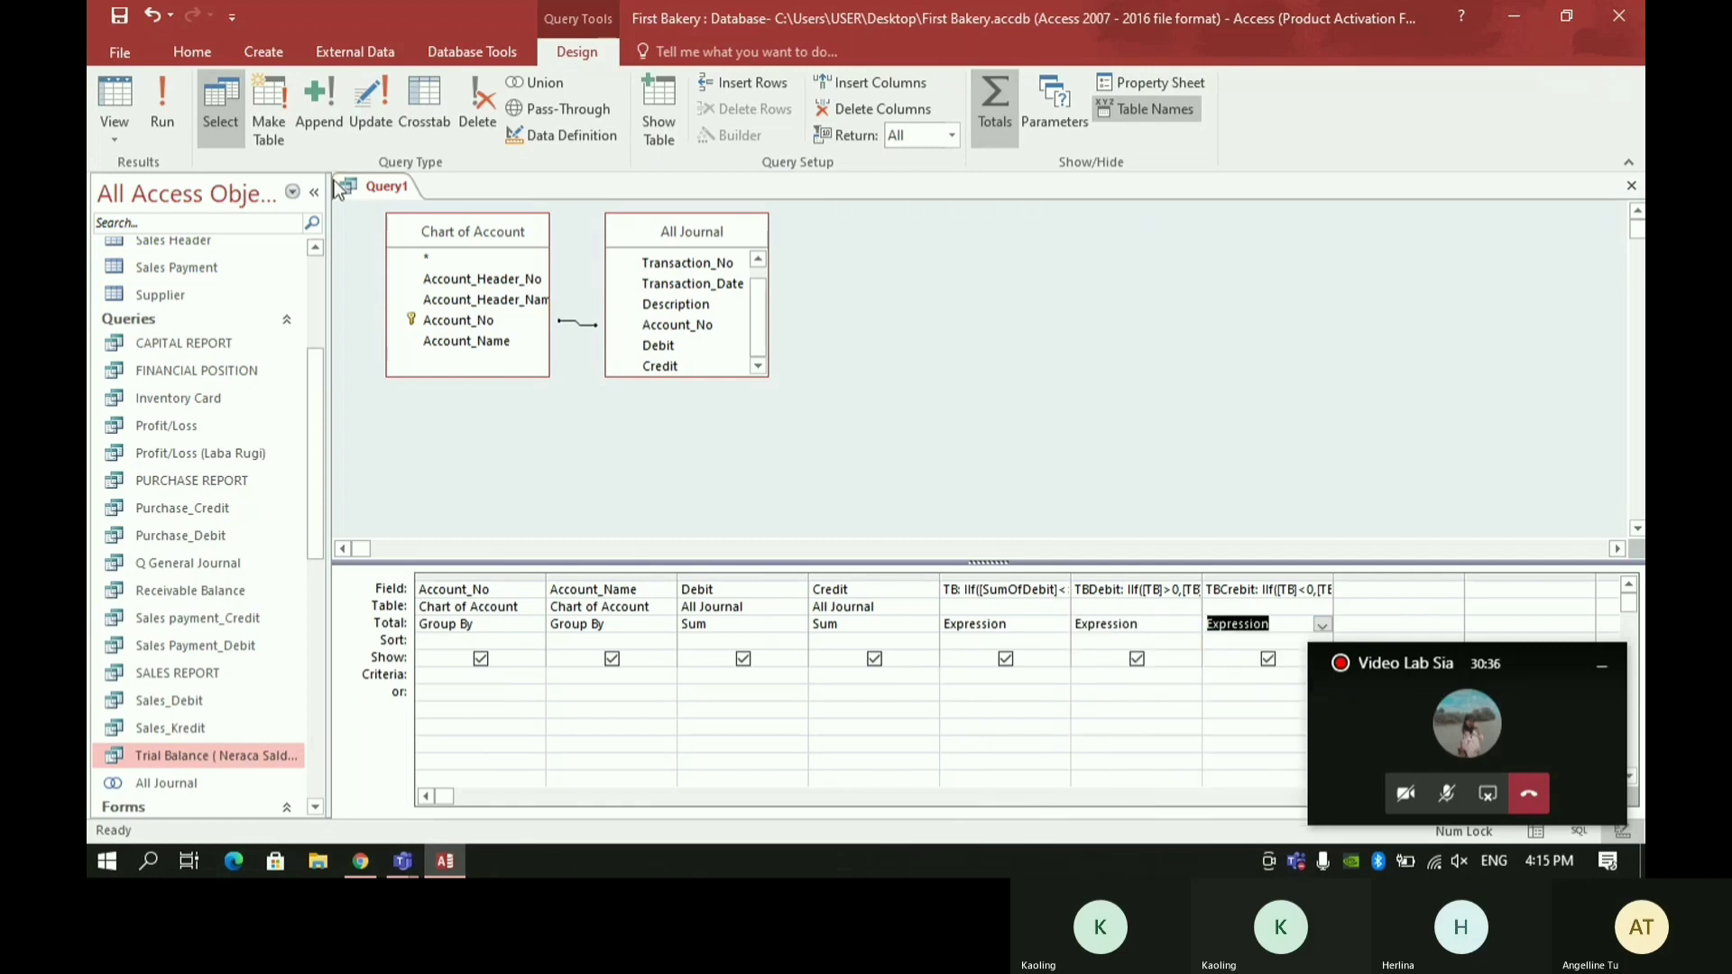
- Run the query and widen the TB and SumOfCredit columns so their amounts fit
left_click(154, 126)
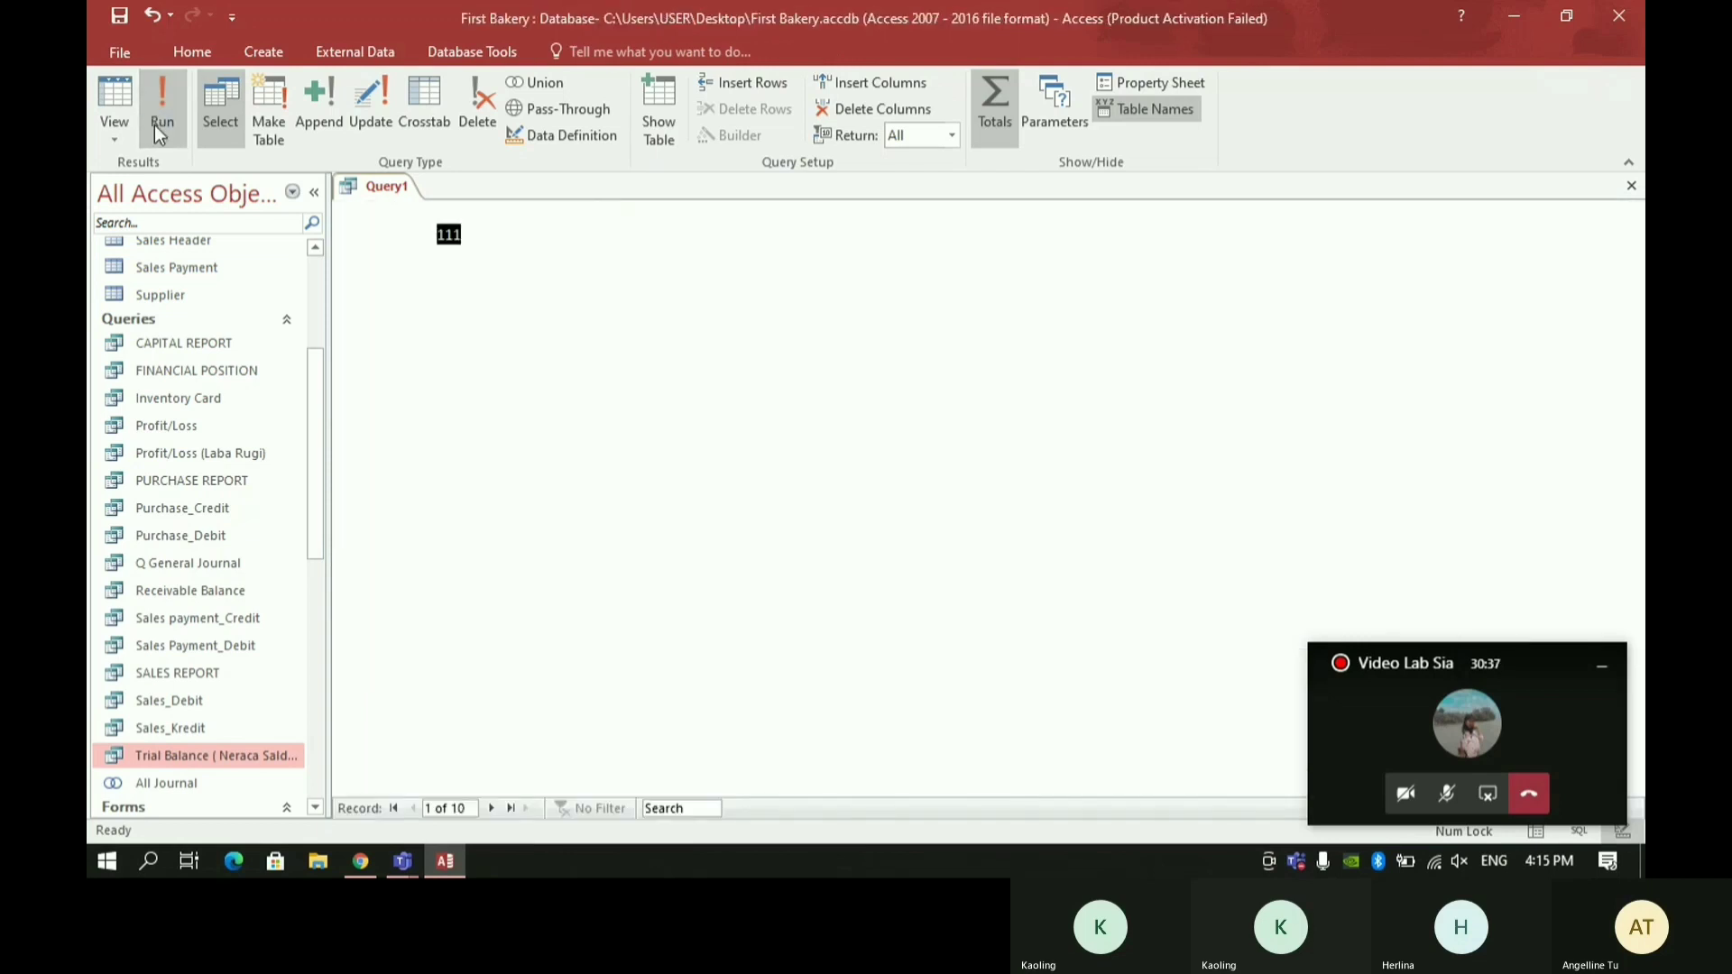
left_click_drag(991, 213, 1101, 213)
left_click(847, 213)
left_click_drag(881, 214, 932, 214)
- Save the query as Neraca Saldo and generate a report from it
key("ctrl+s")
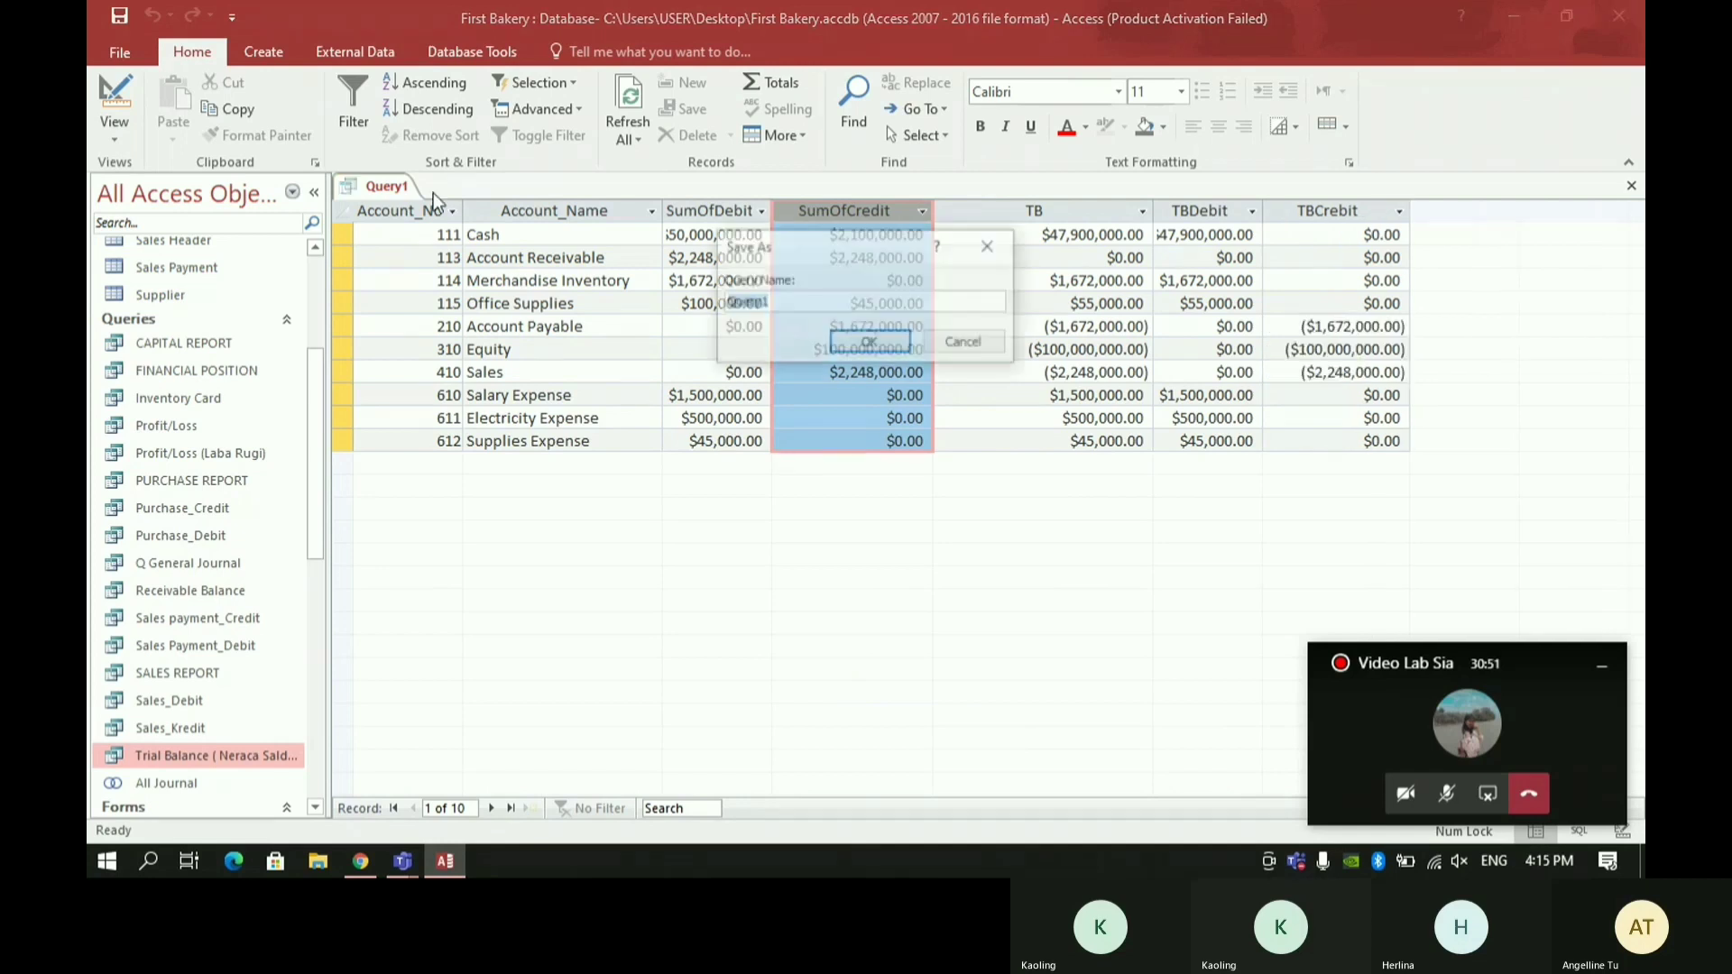
type("Neraca Saldo")
key("Return")
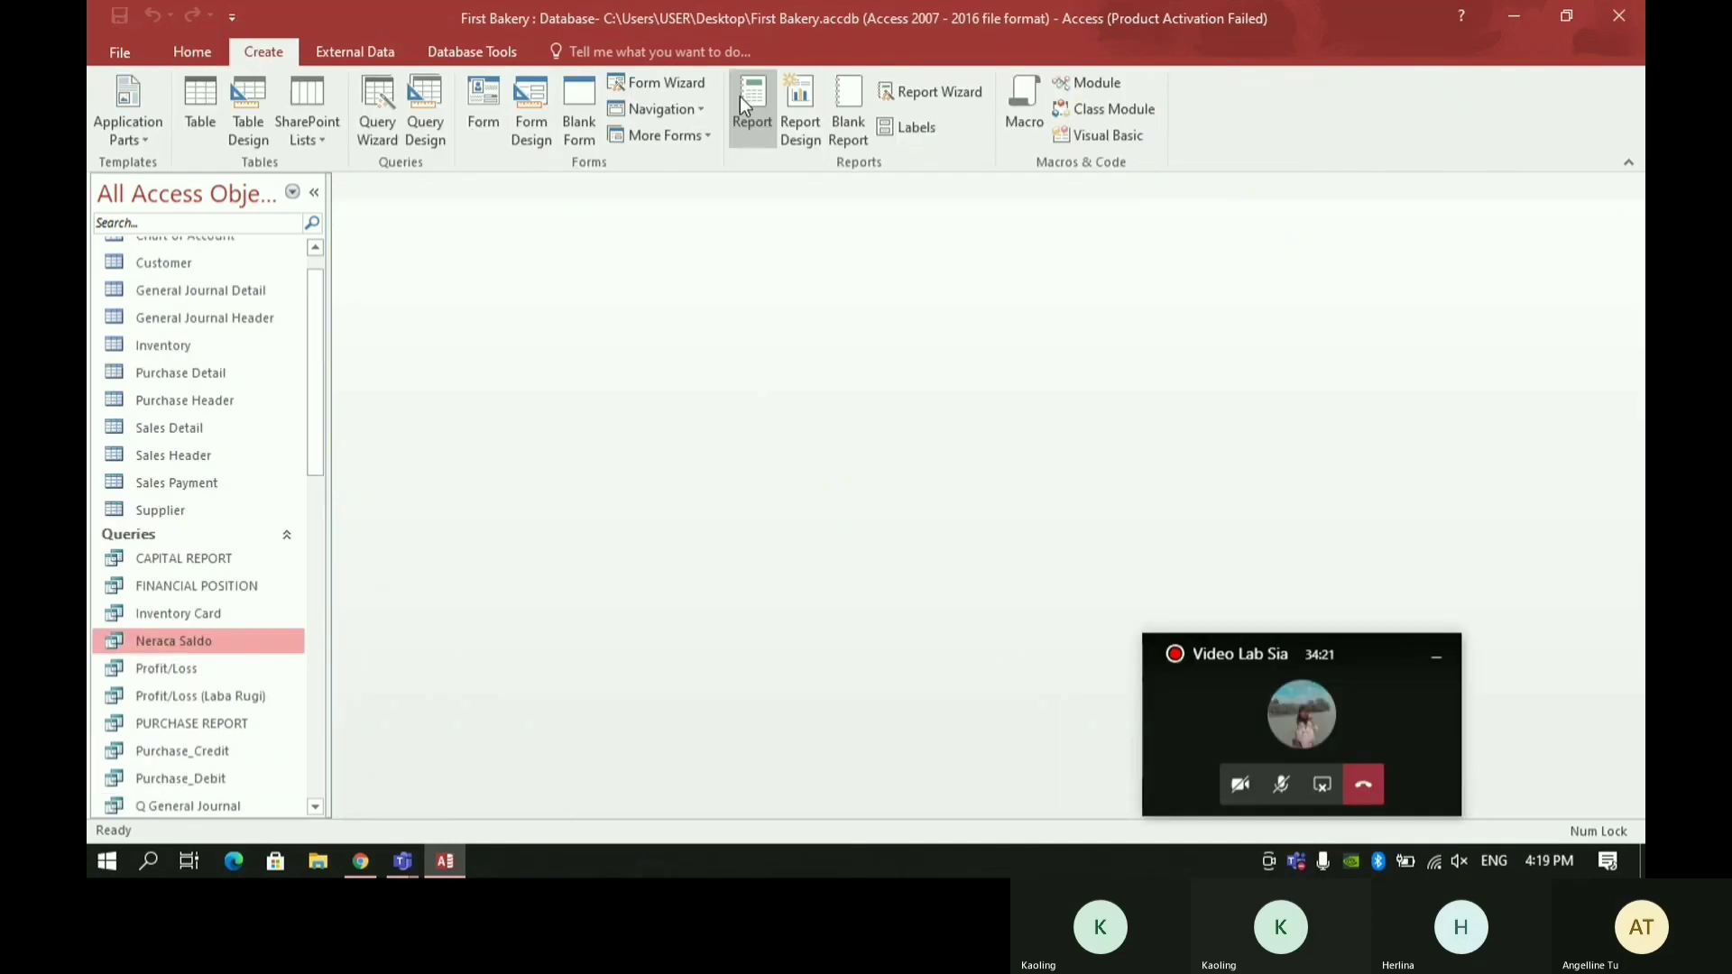
left_click(751, 107)
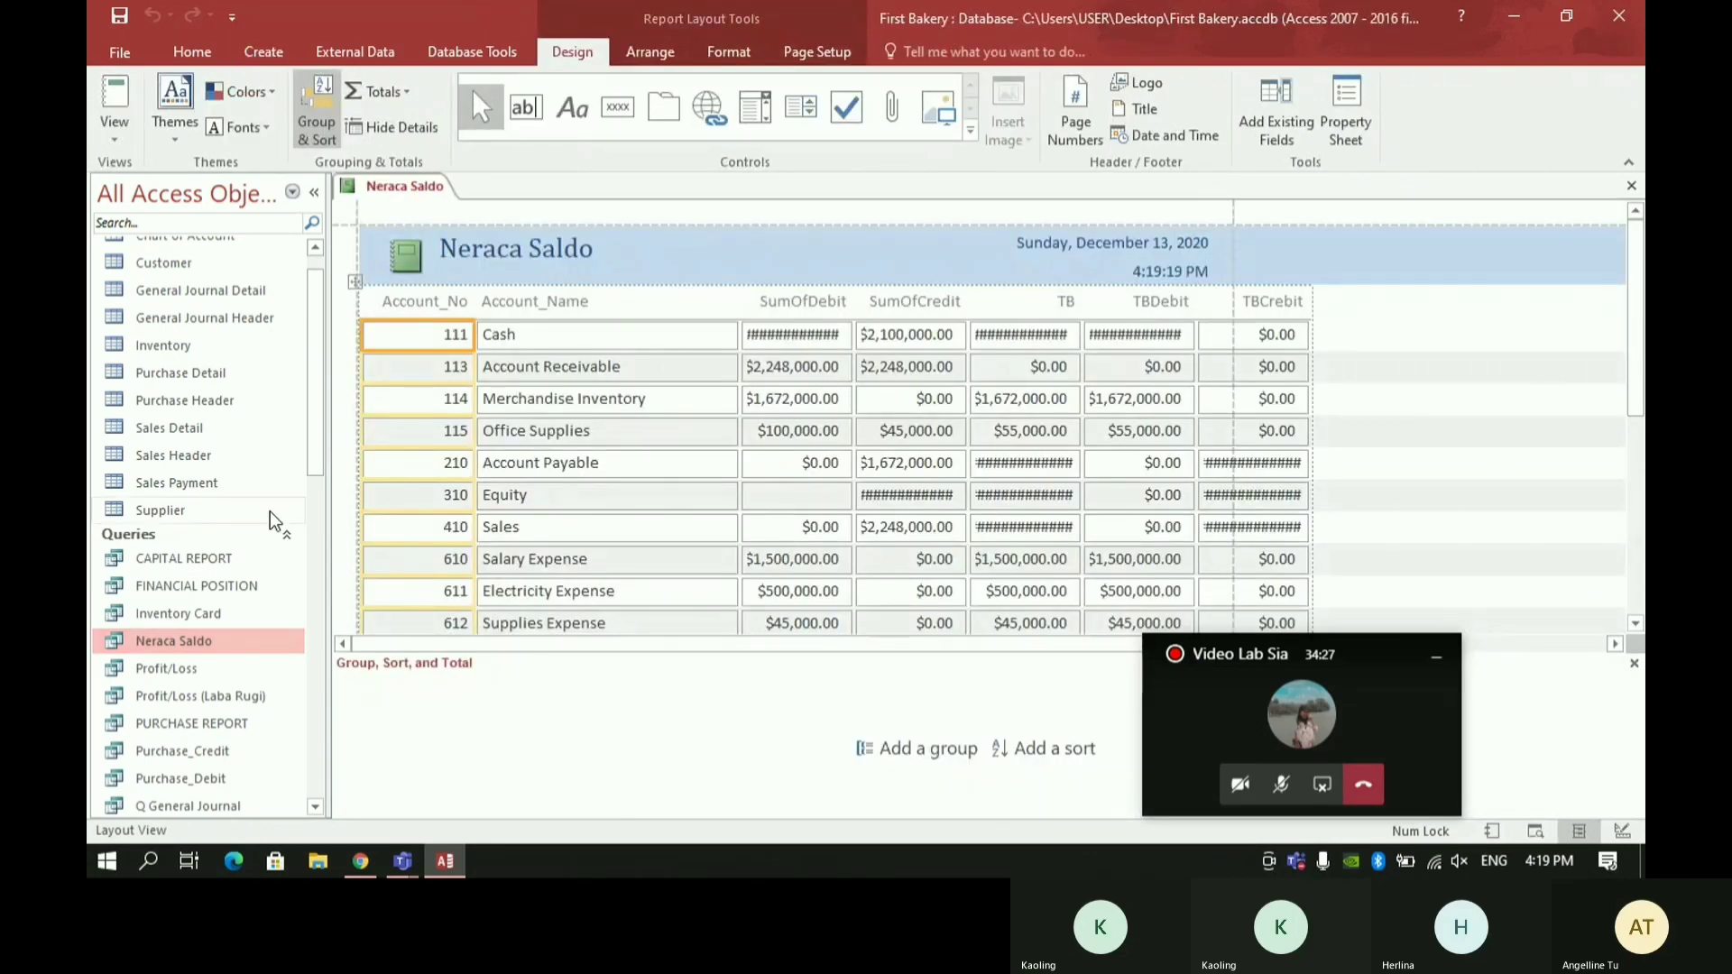
- Open the Neraca Saldo query's datasheet and look at the Report Wizard for it
double_click(235, 644)
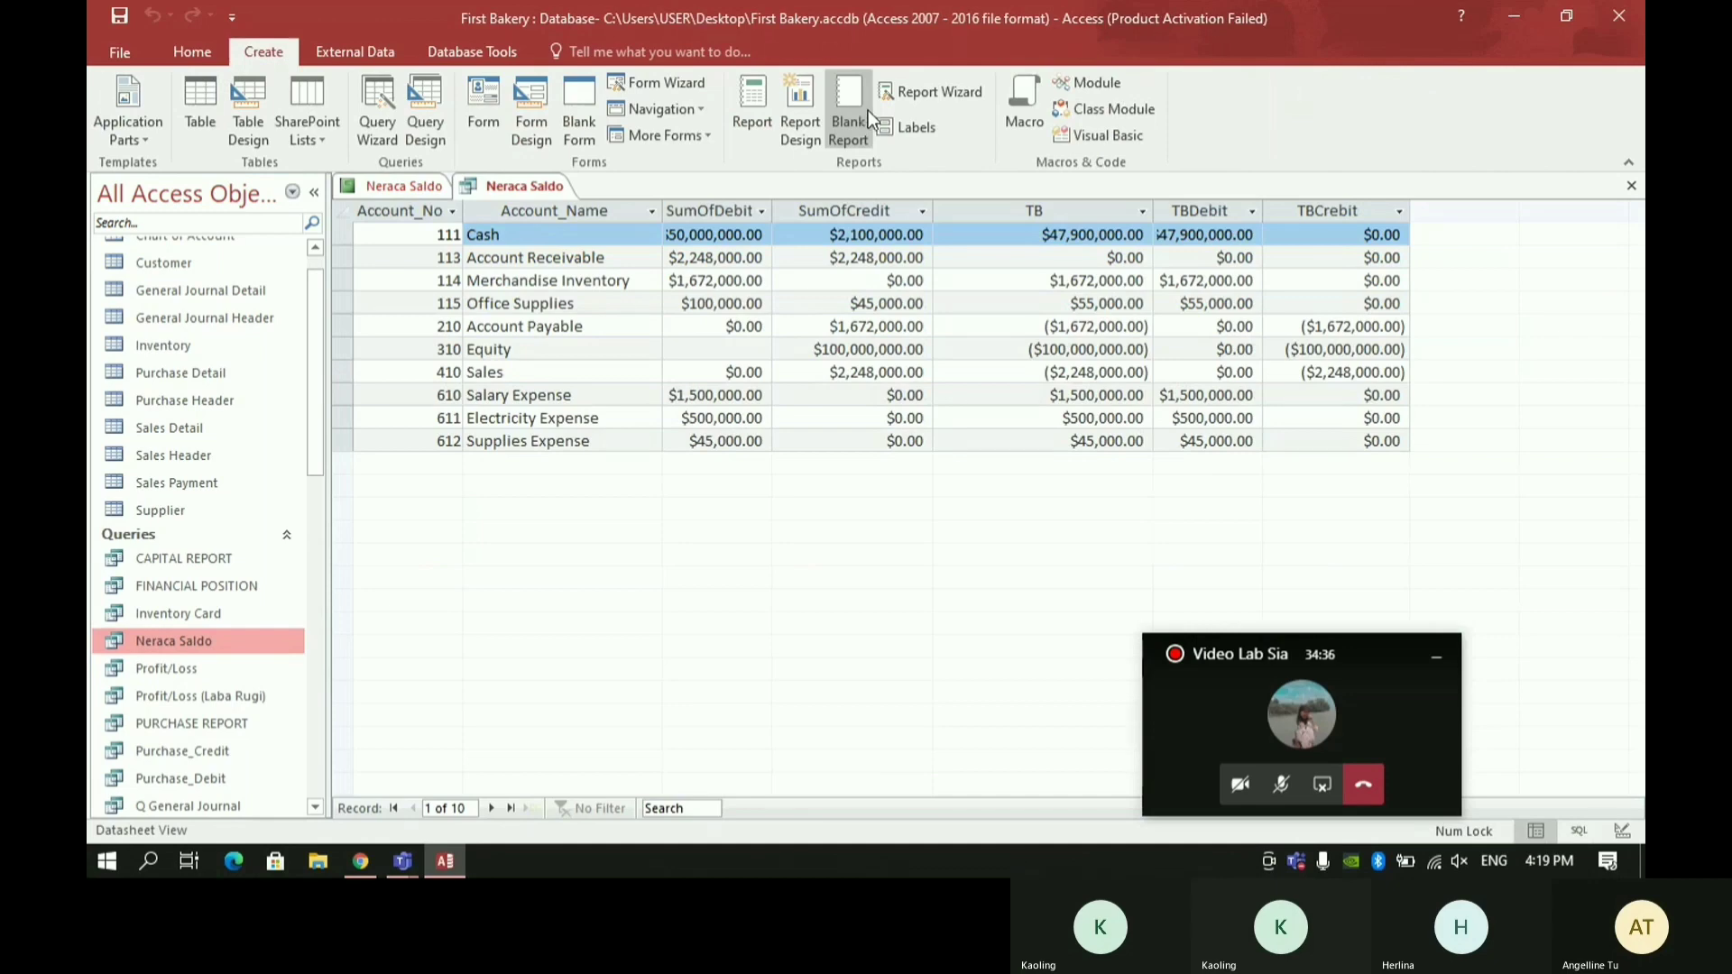
left_click(929, 91)
left_click(781, 532)
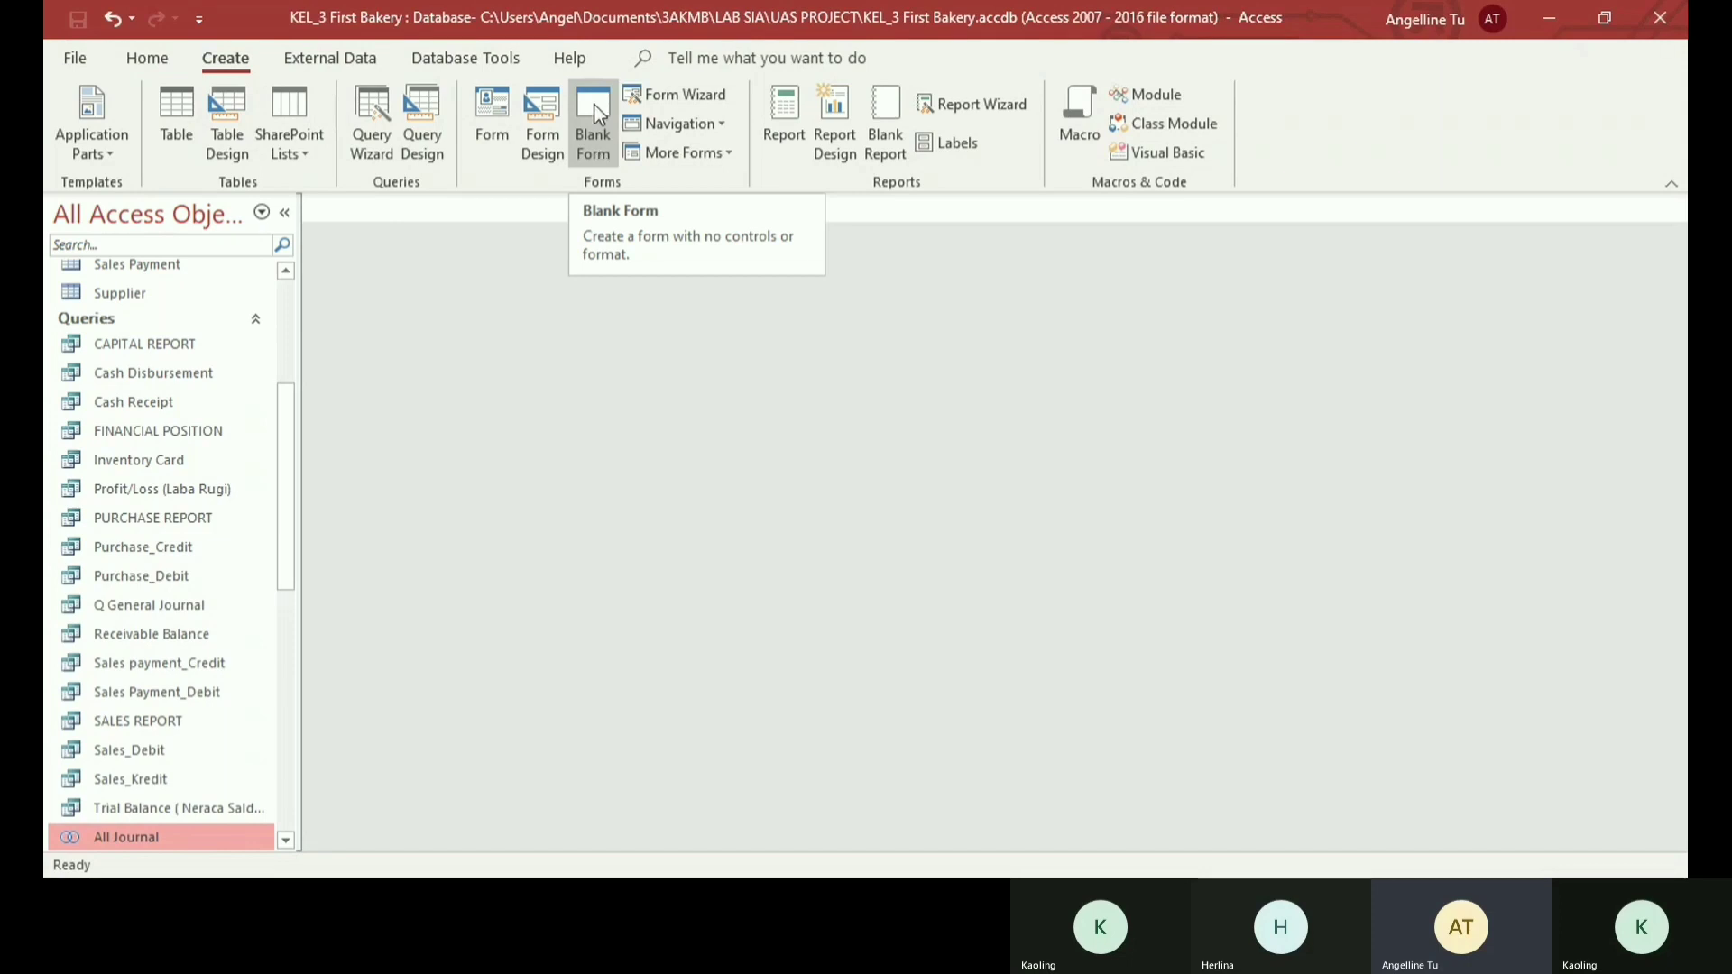
- Create a blank form in the KEL_3 First Bakery database, switch to Design View and widen the Detail area to about 8 inches
left_click(594, 112)
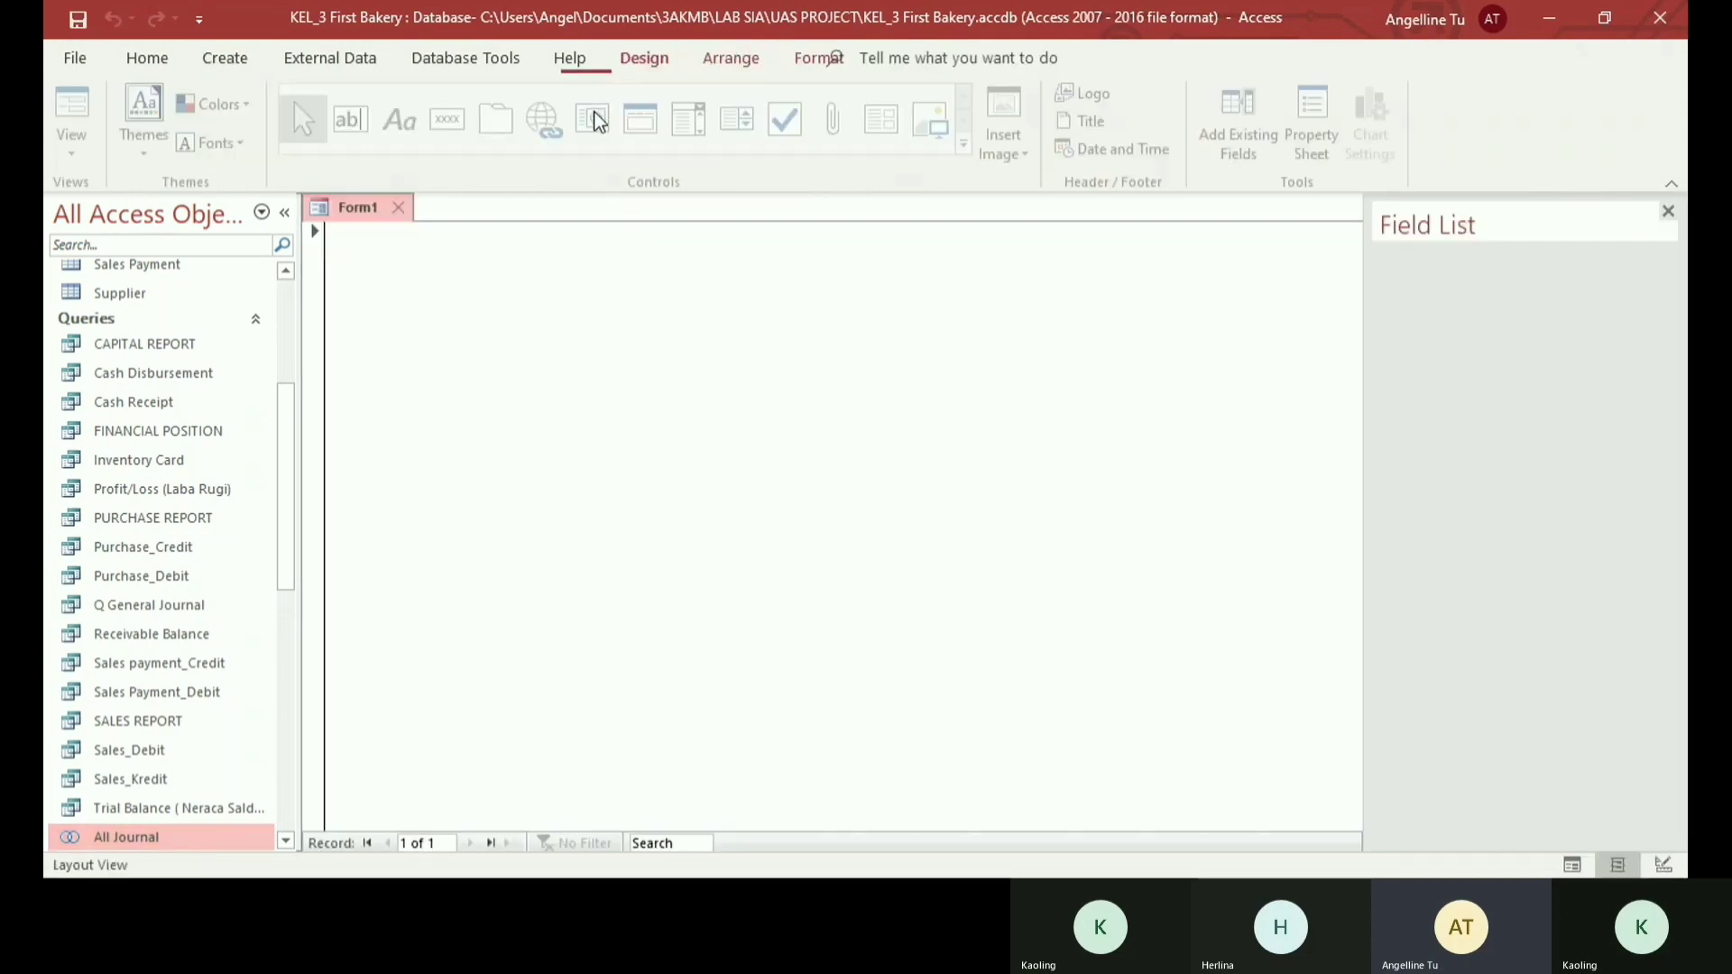
left_click(77, 145)
left_click(127, 320)
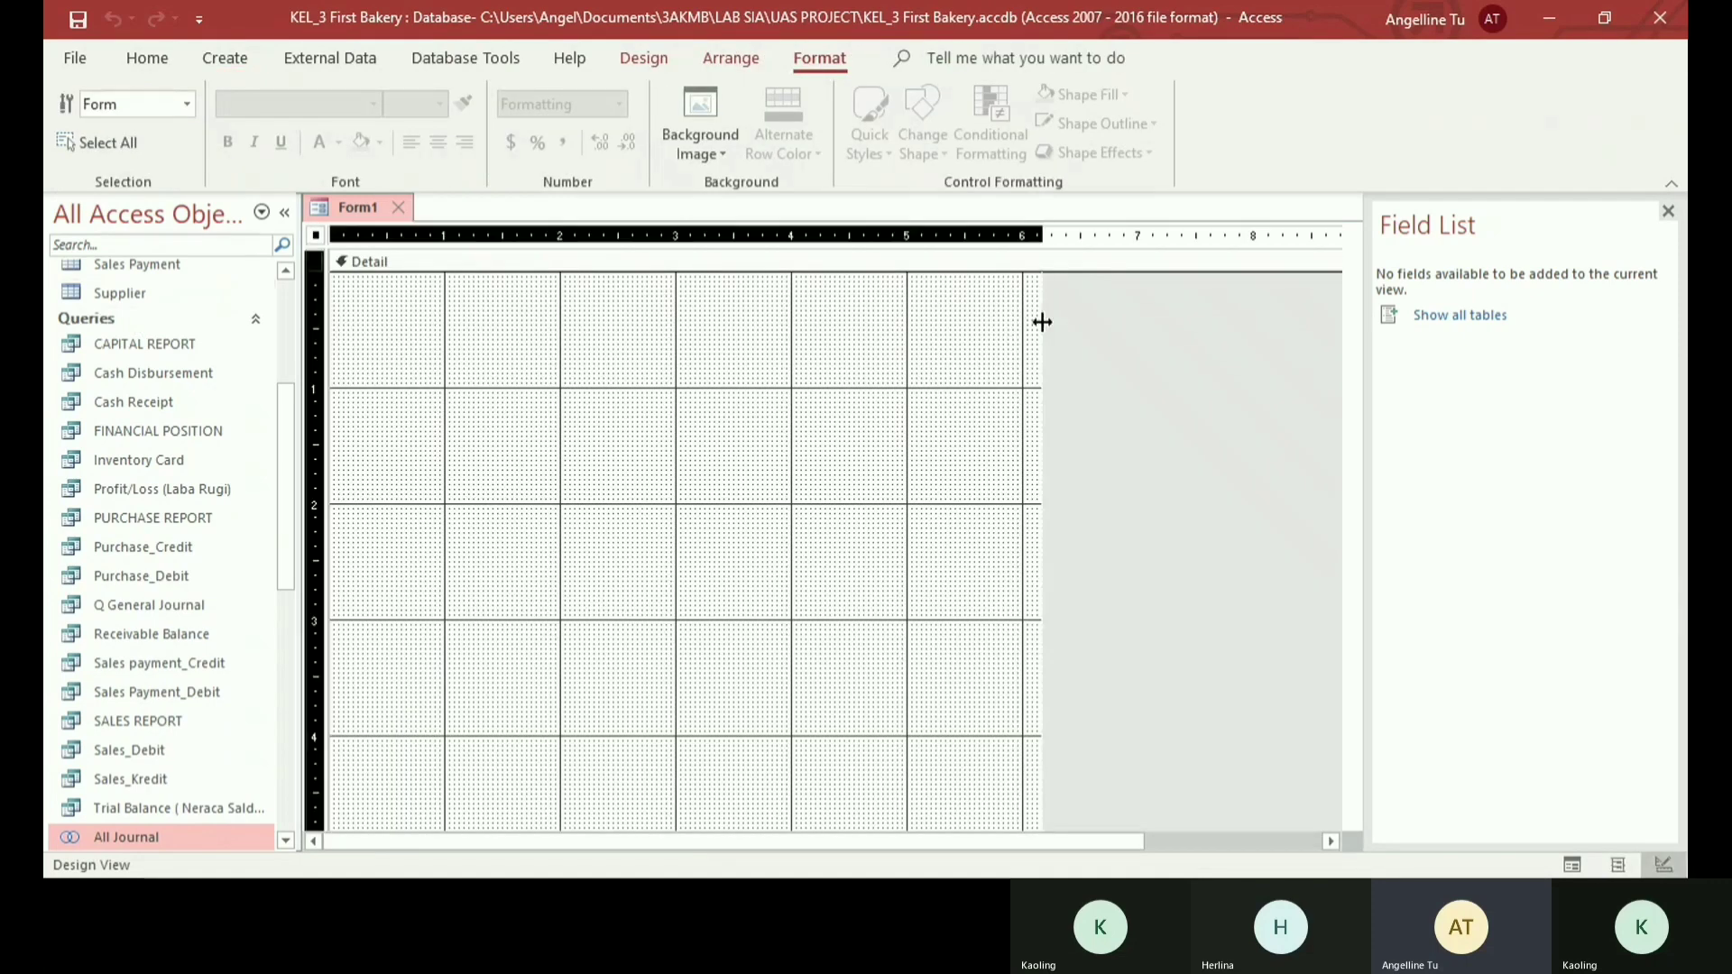
left_click_drag(1040, 321, 1254, 323)
- Draw a tab control about 4.5 inches wide and 3.2 inches high at the upper left of the Detail area
left_click(730, 59)
left_click(643, 57)
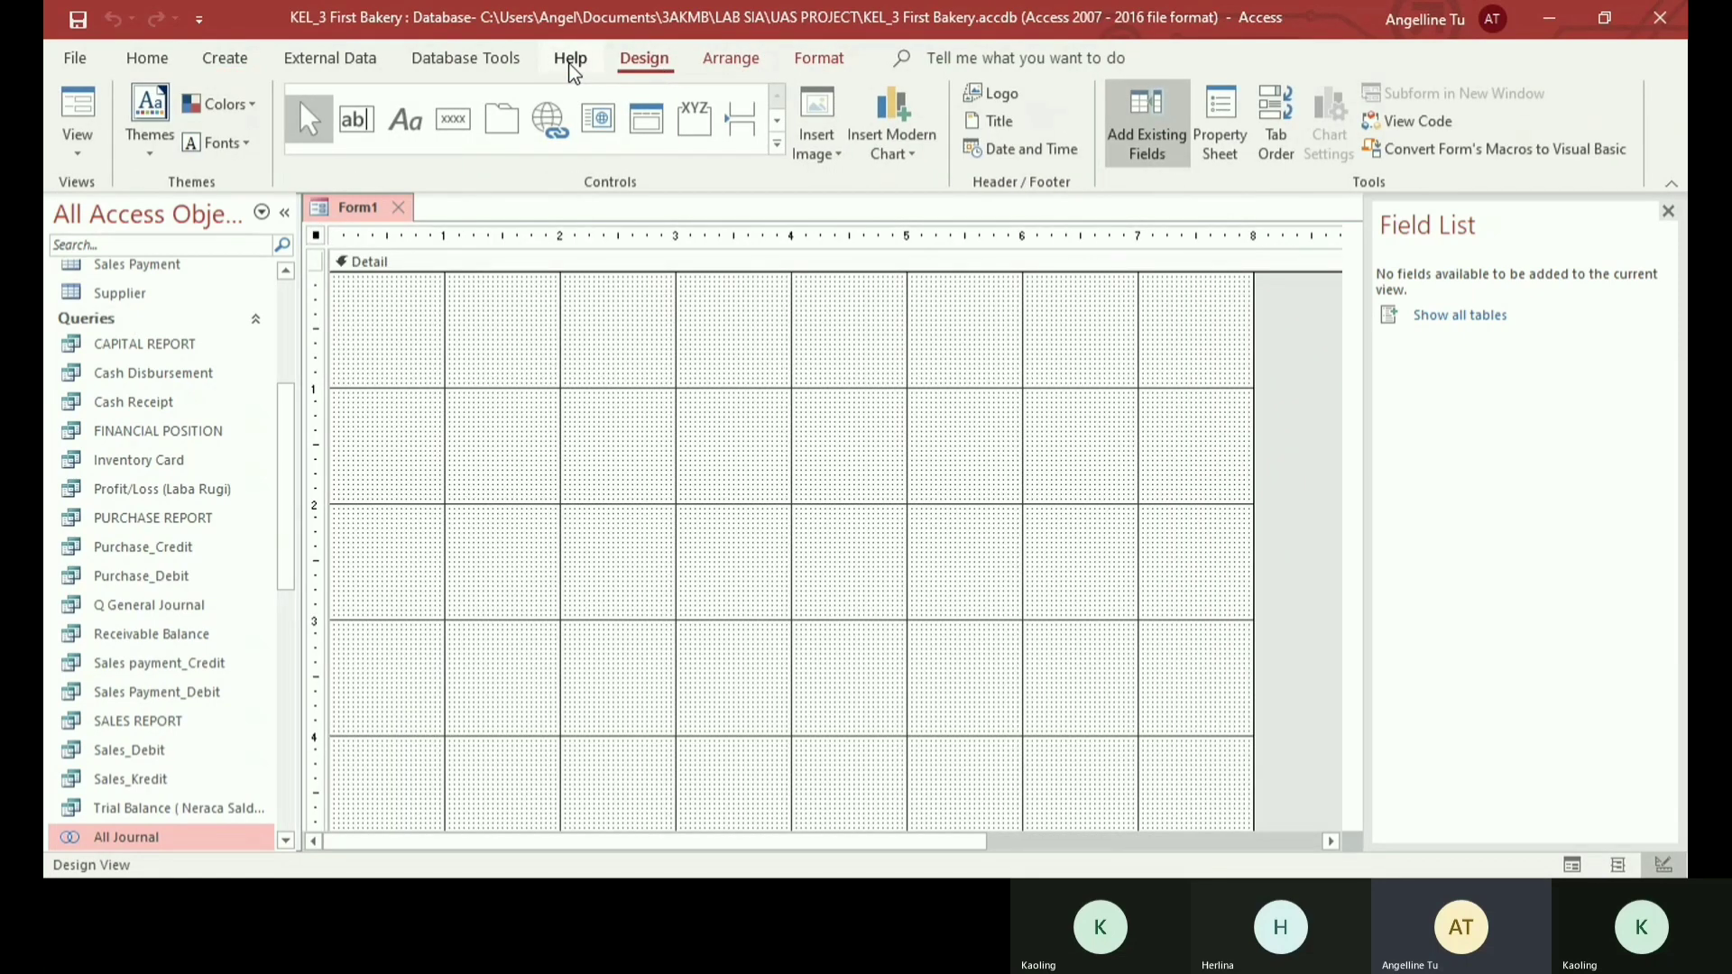
left_click(500, 117)
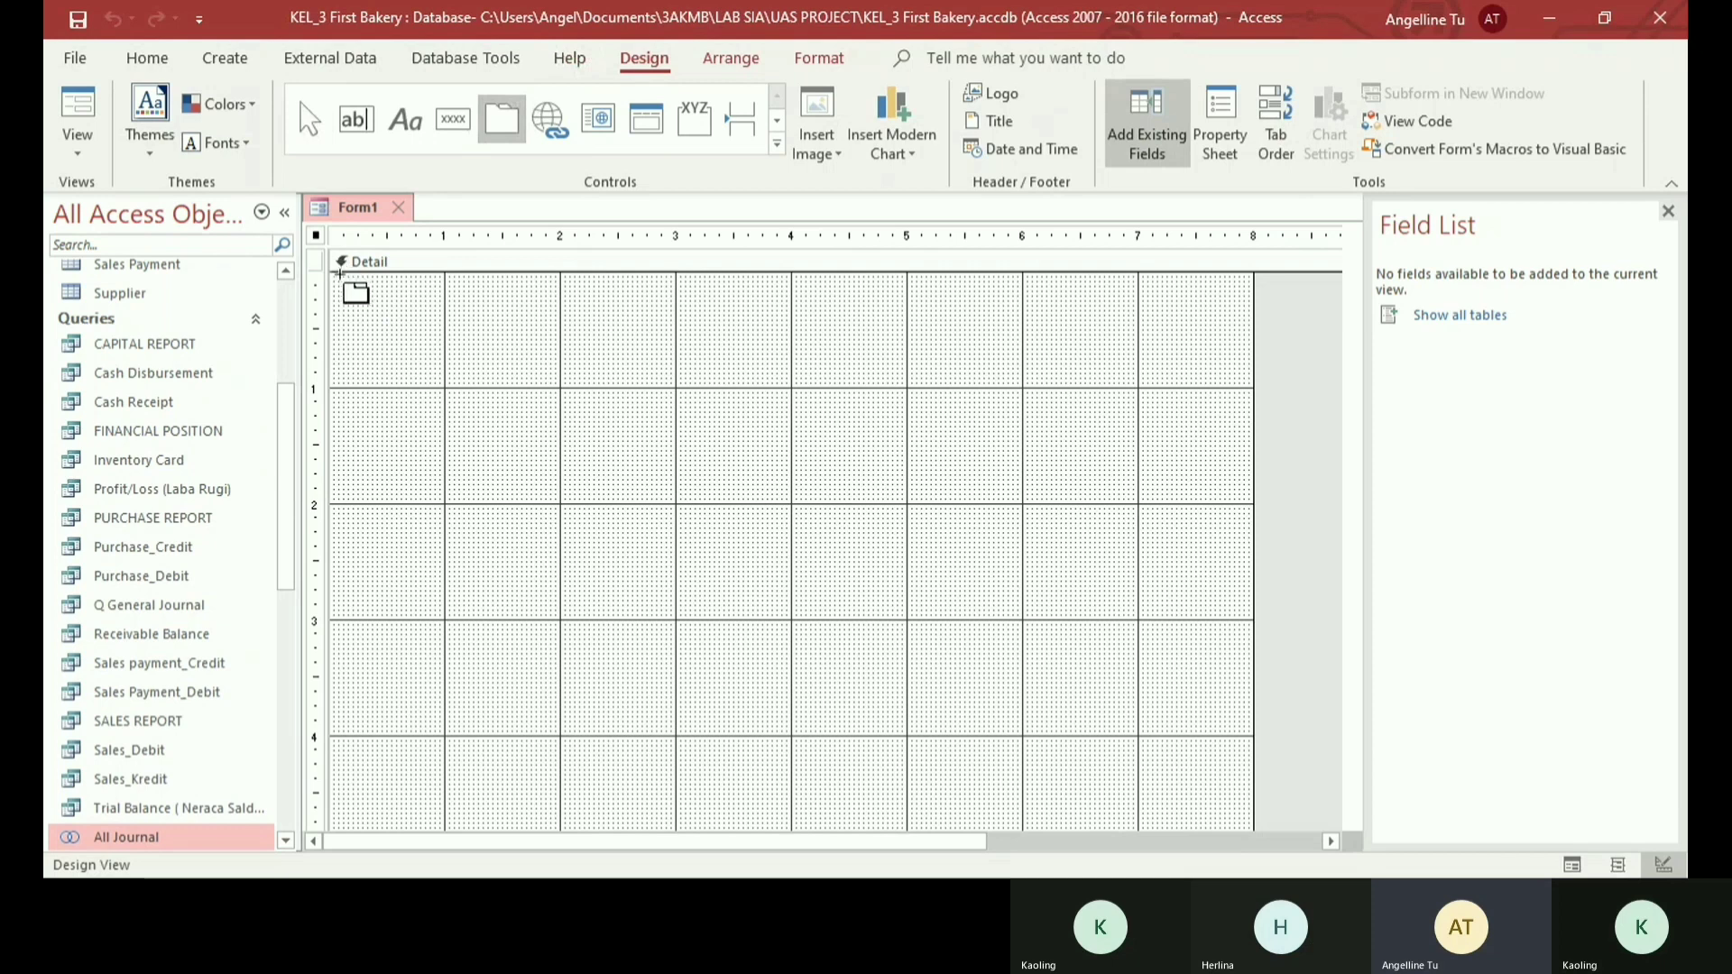
left_click_drag(338, 276, 860, 646)
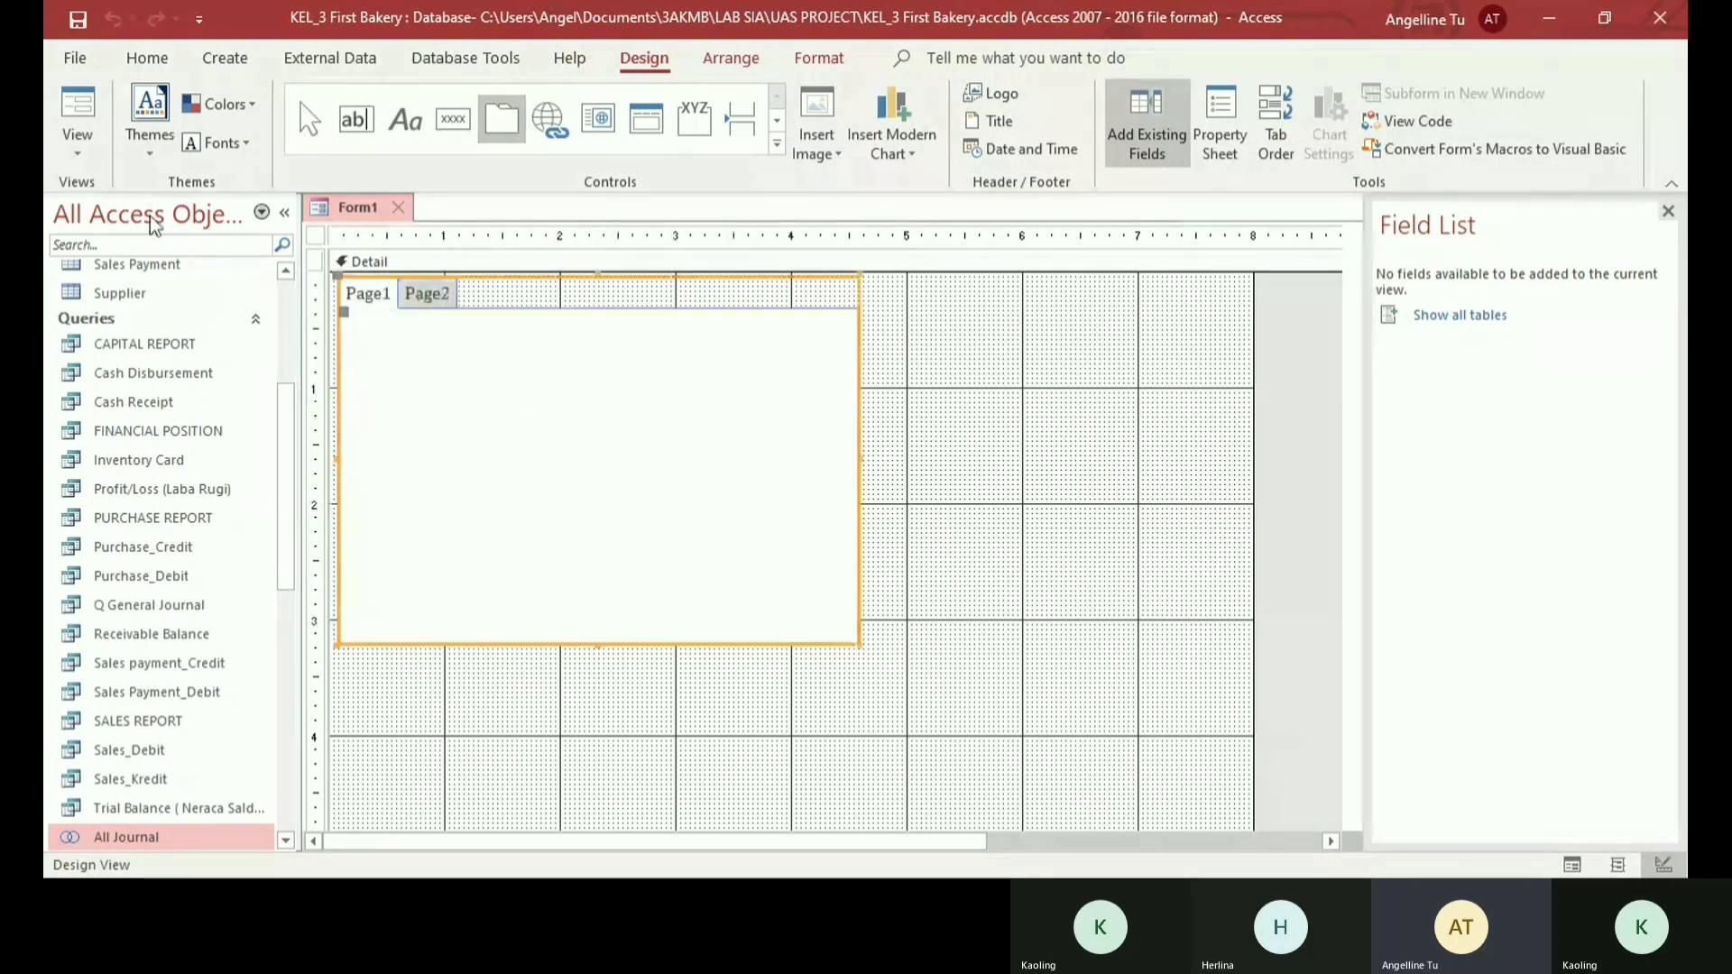
- Close the field list, show the properties of the tab control's first page and name that page Sales
left_click(341, 298)
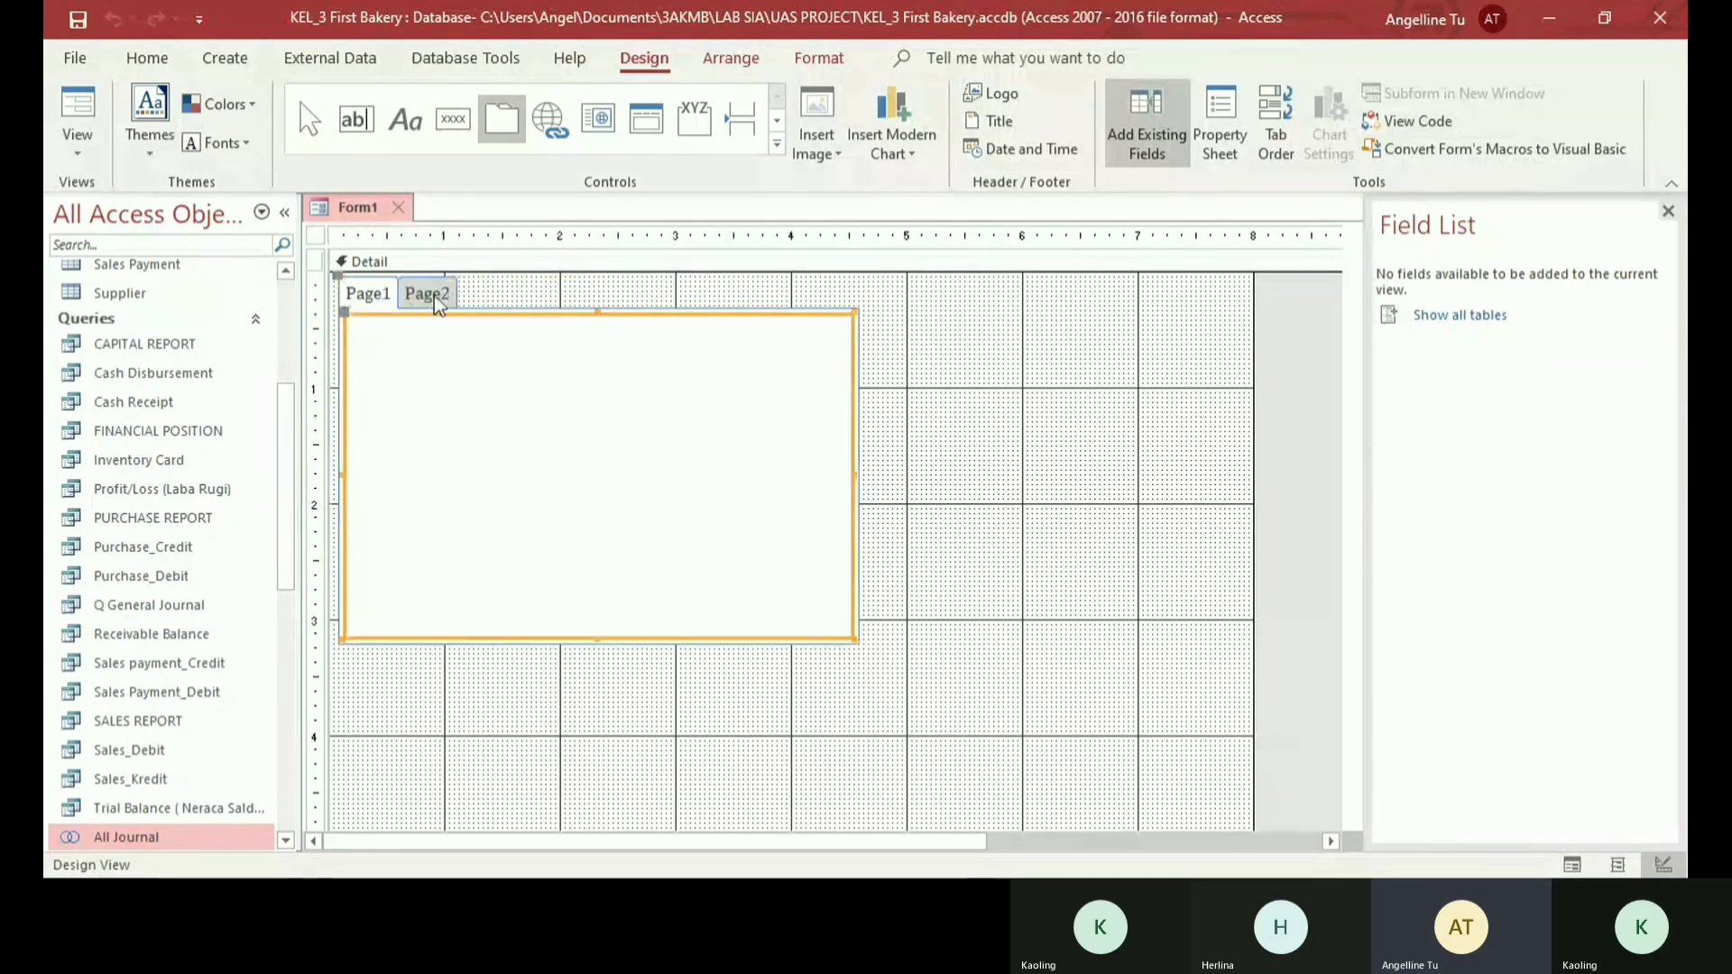
left_click(411, 297)
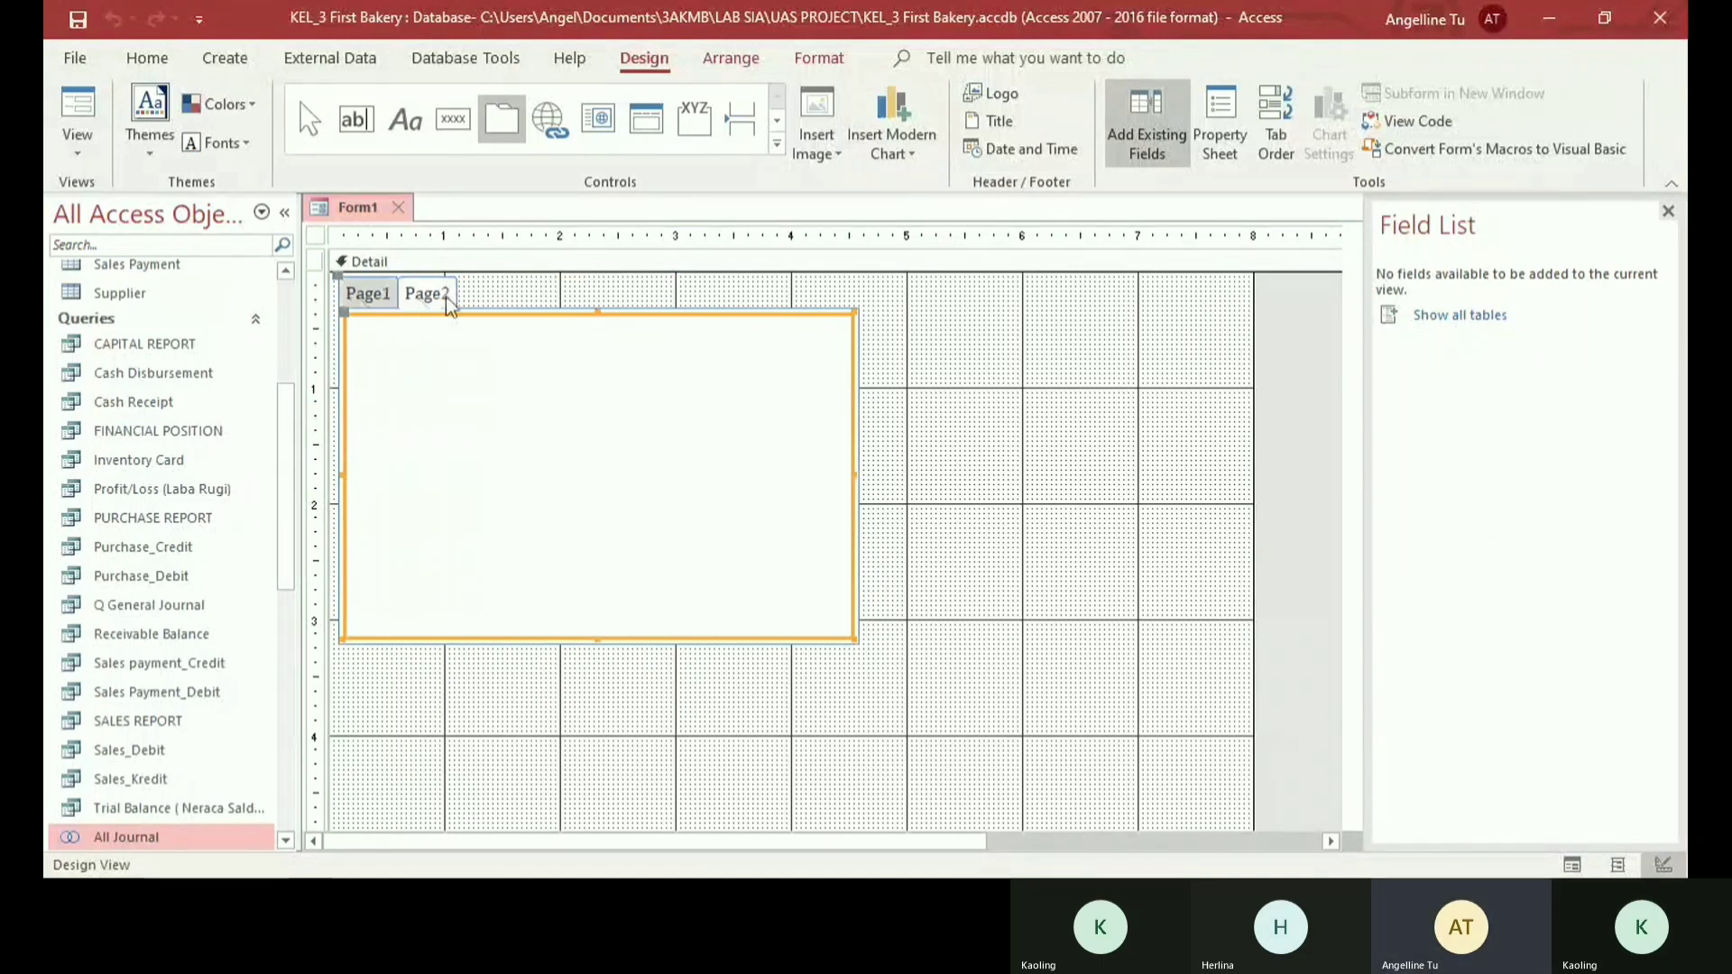
left_click(445, 305)
left_click(384, 295)
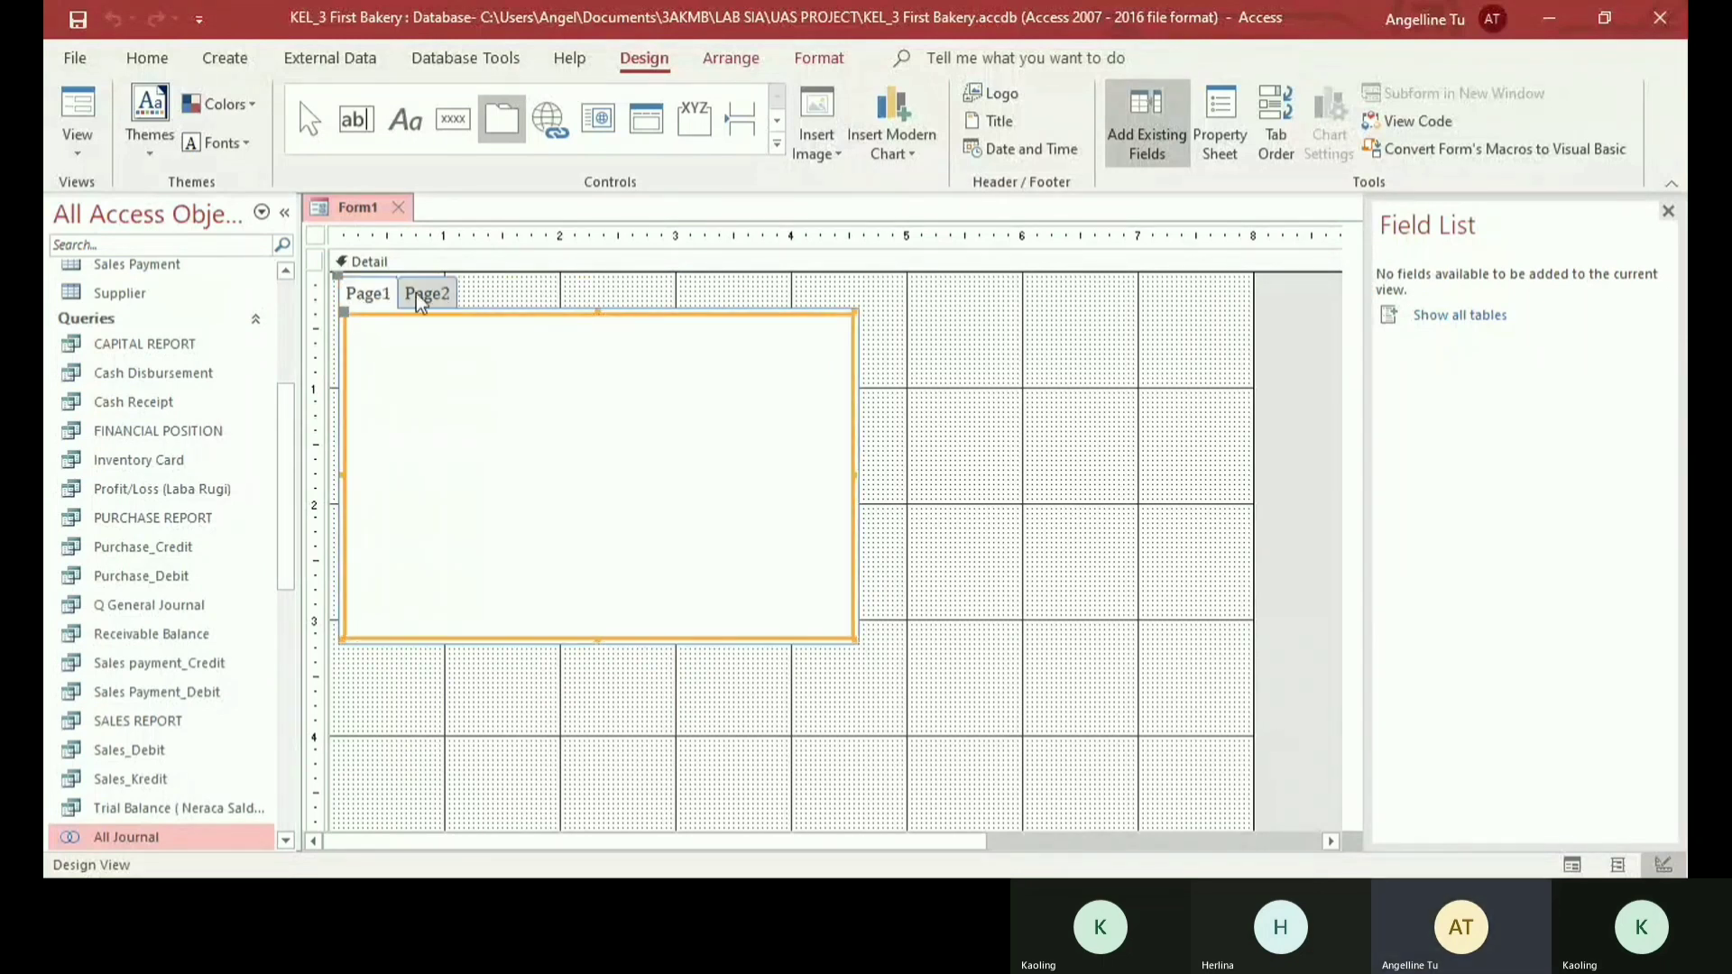
left_click(1668, 211)
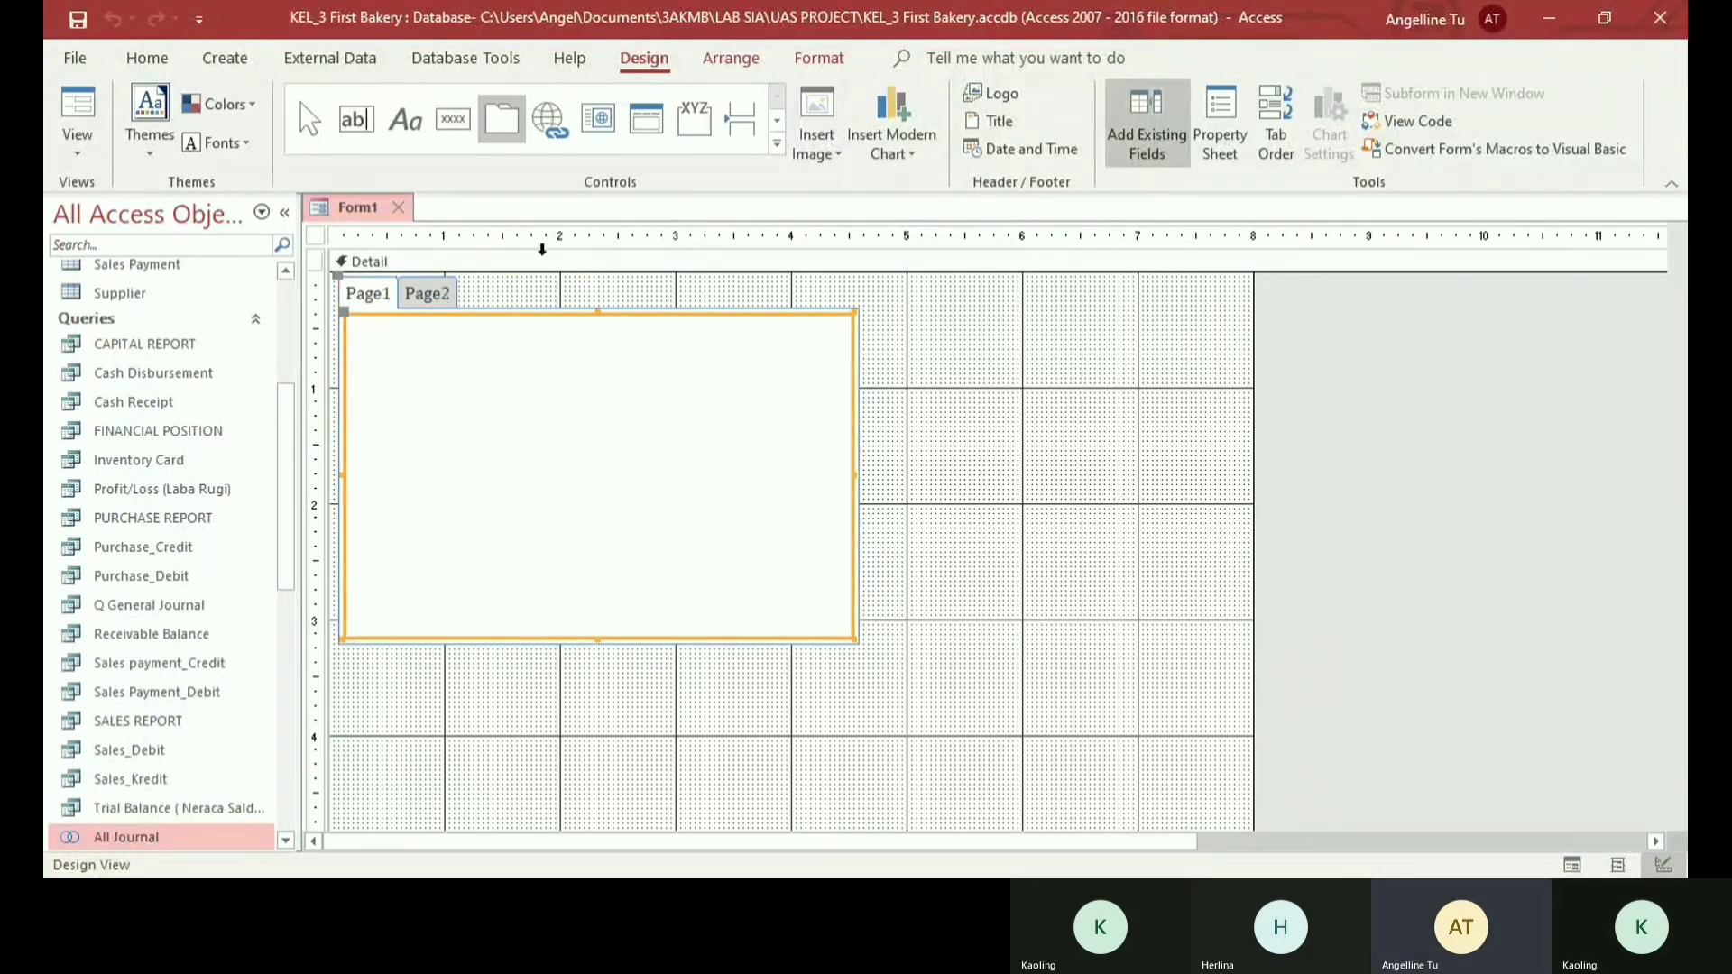
left_click(1221, 122)
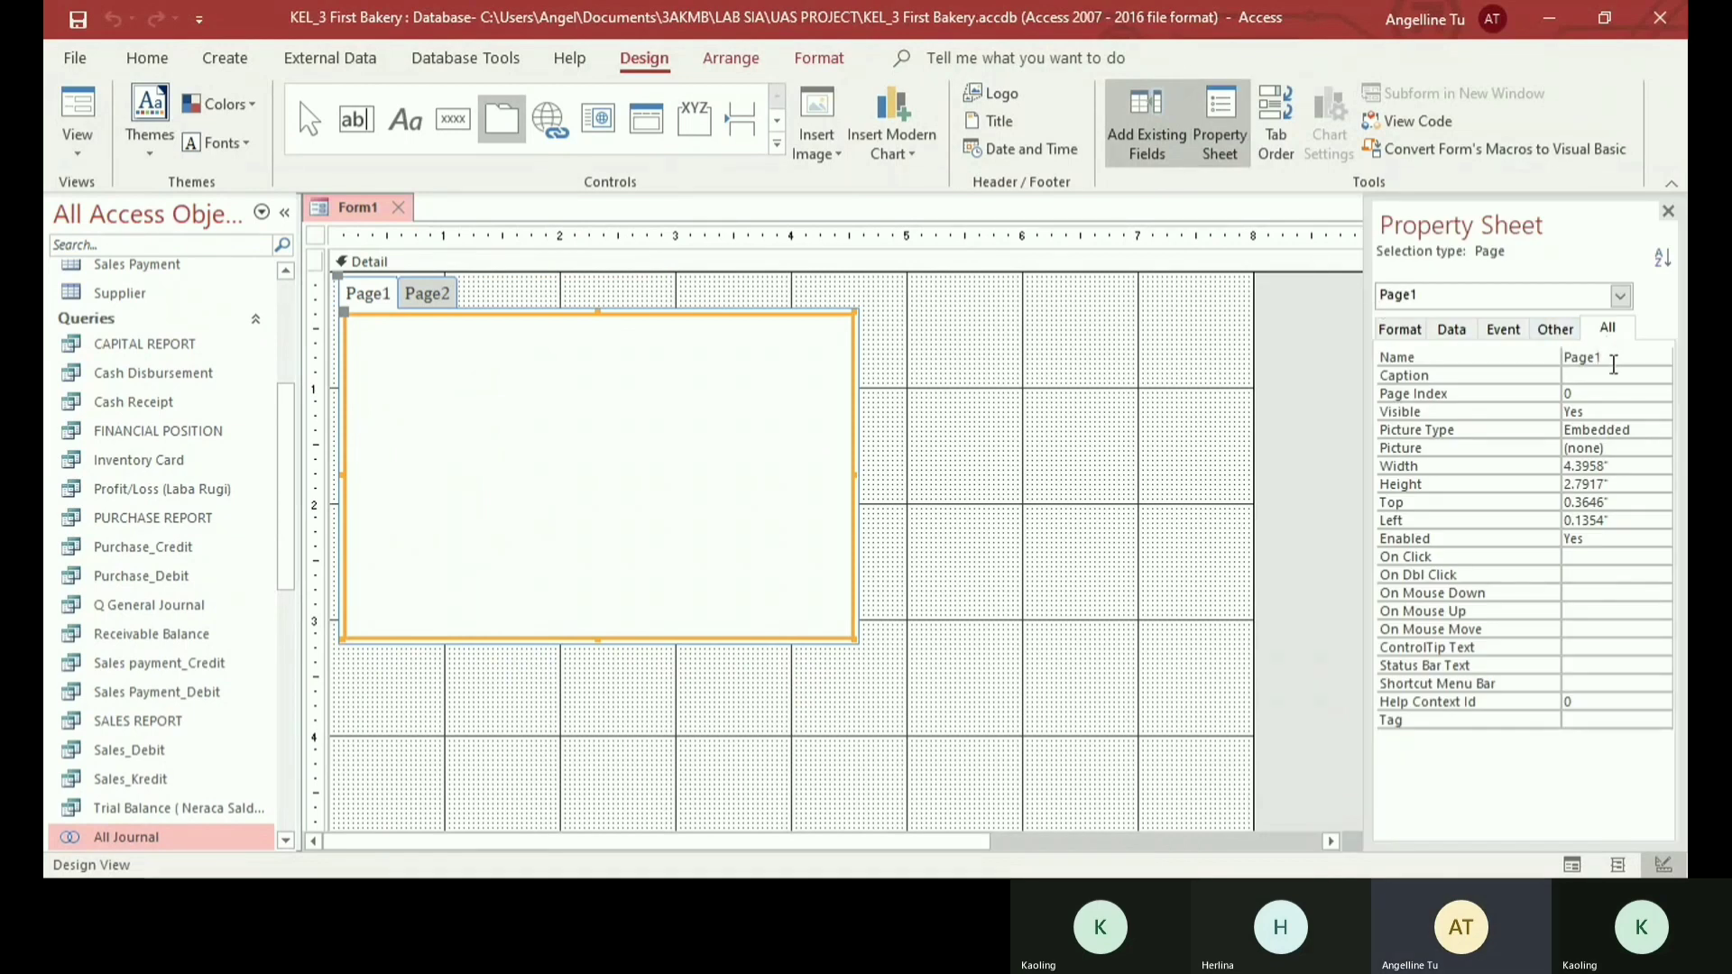
double_click(1614, 357)
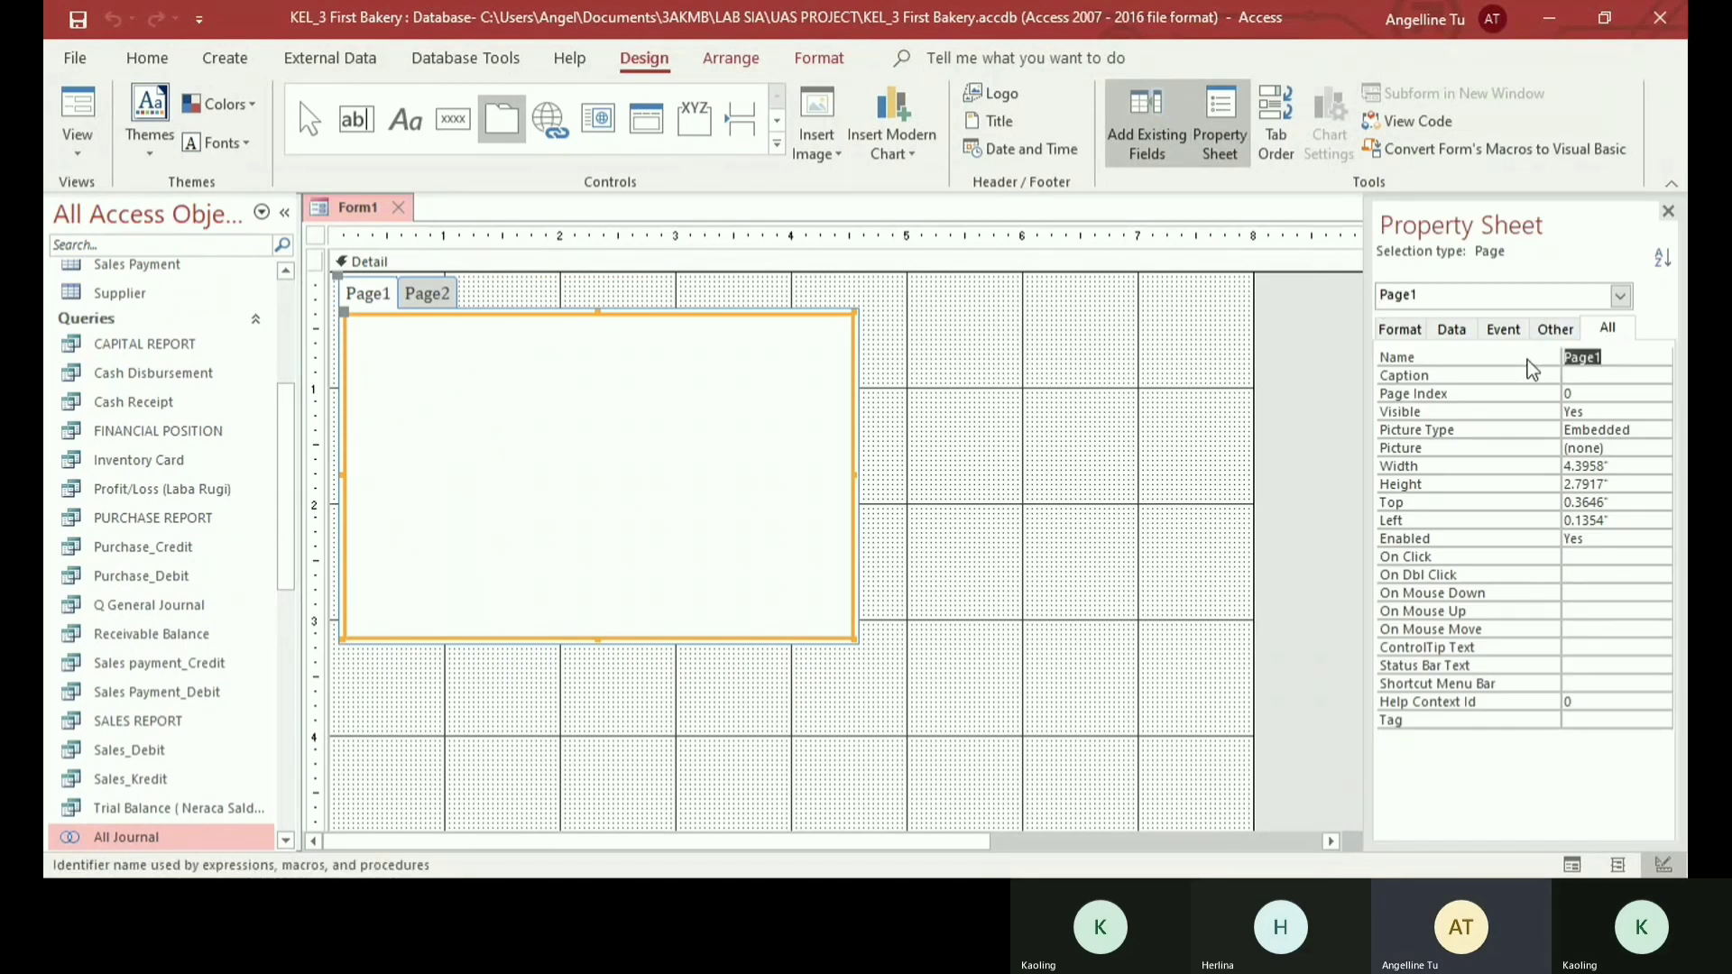
type("Sa")
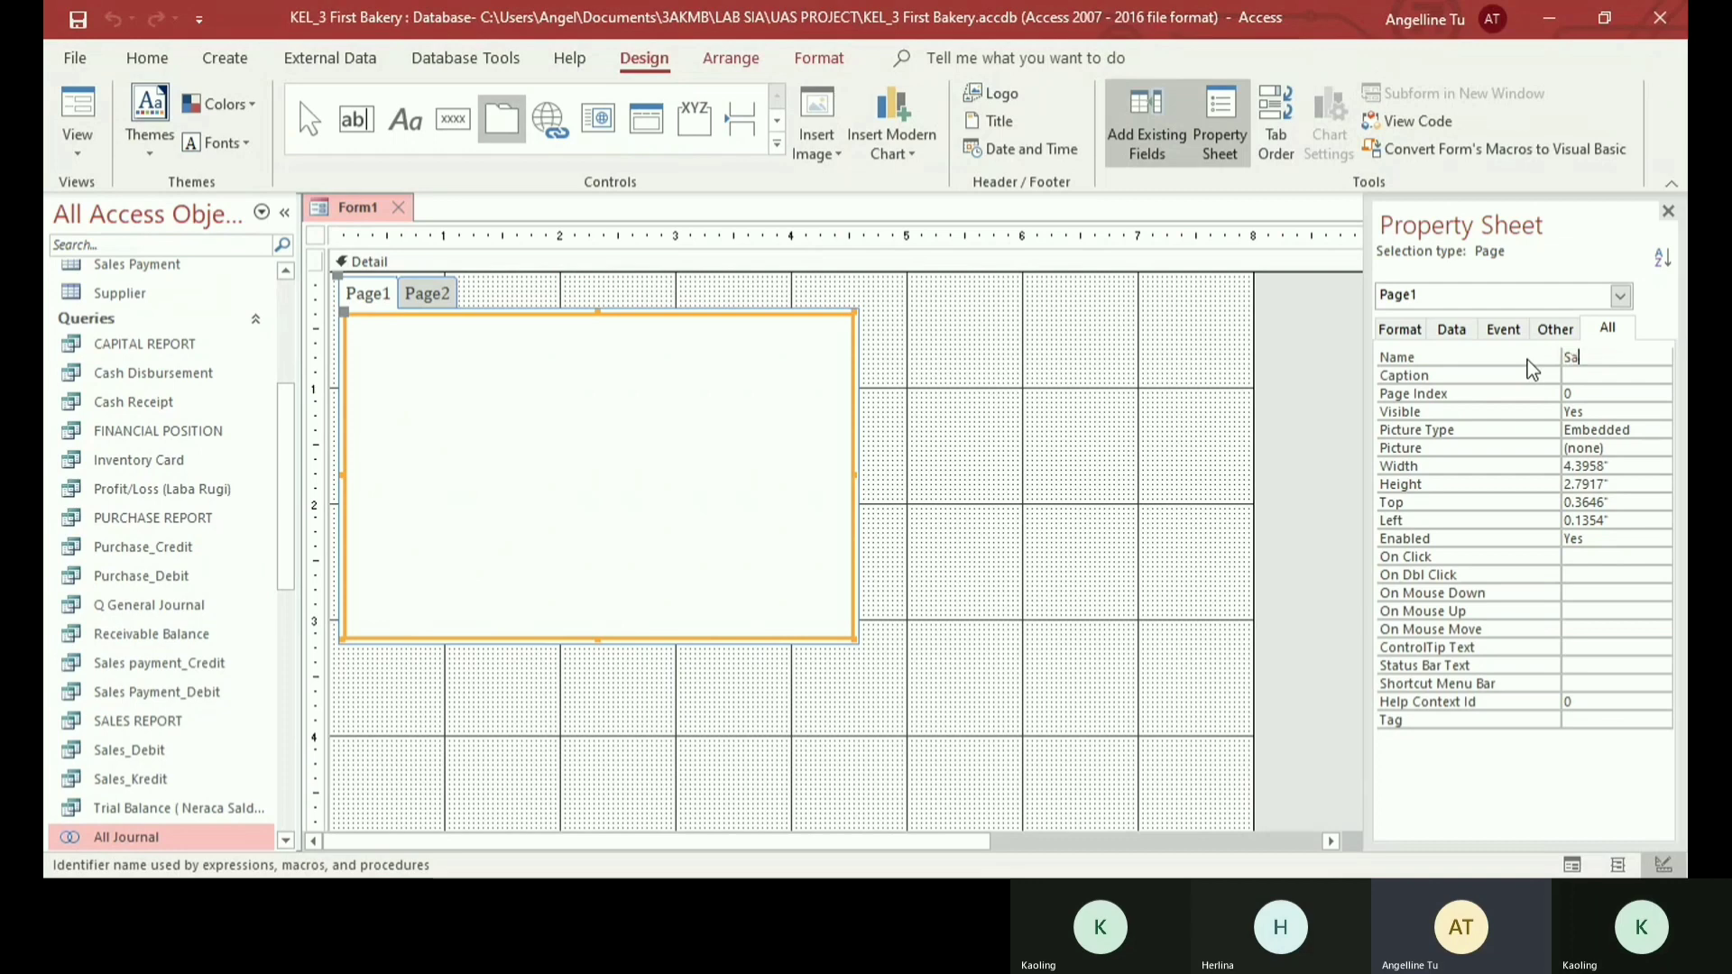
type("les")
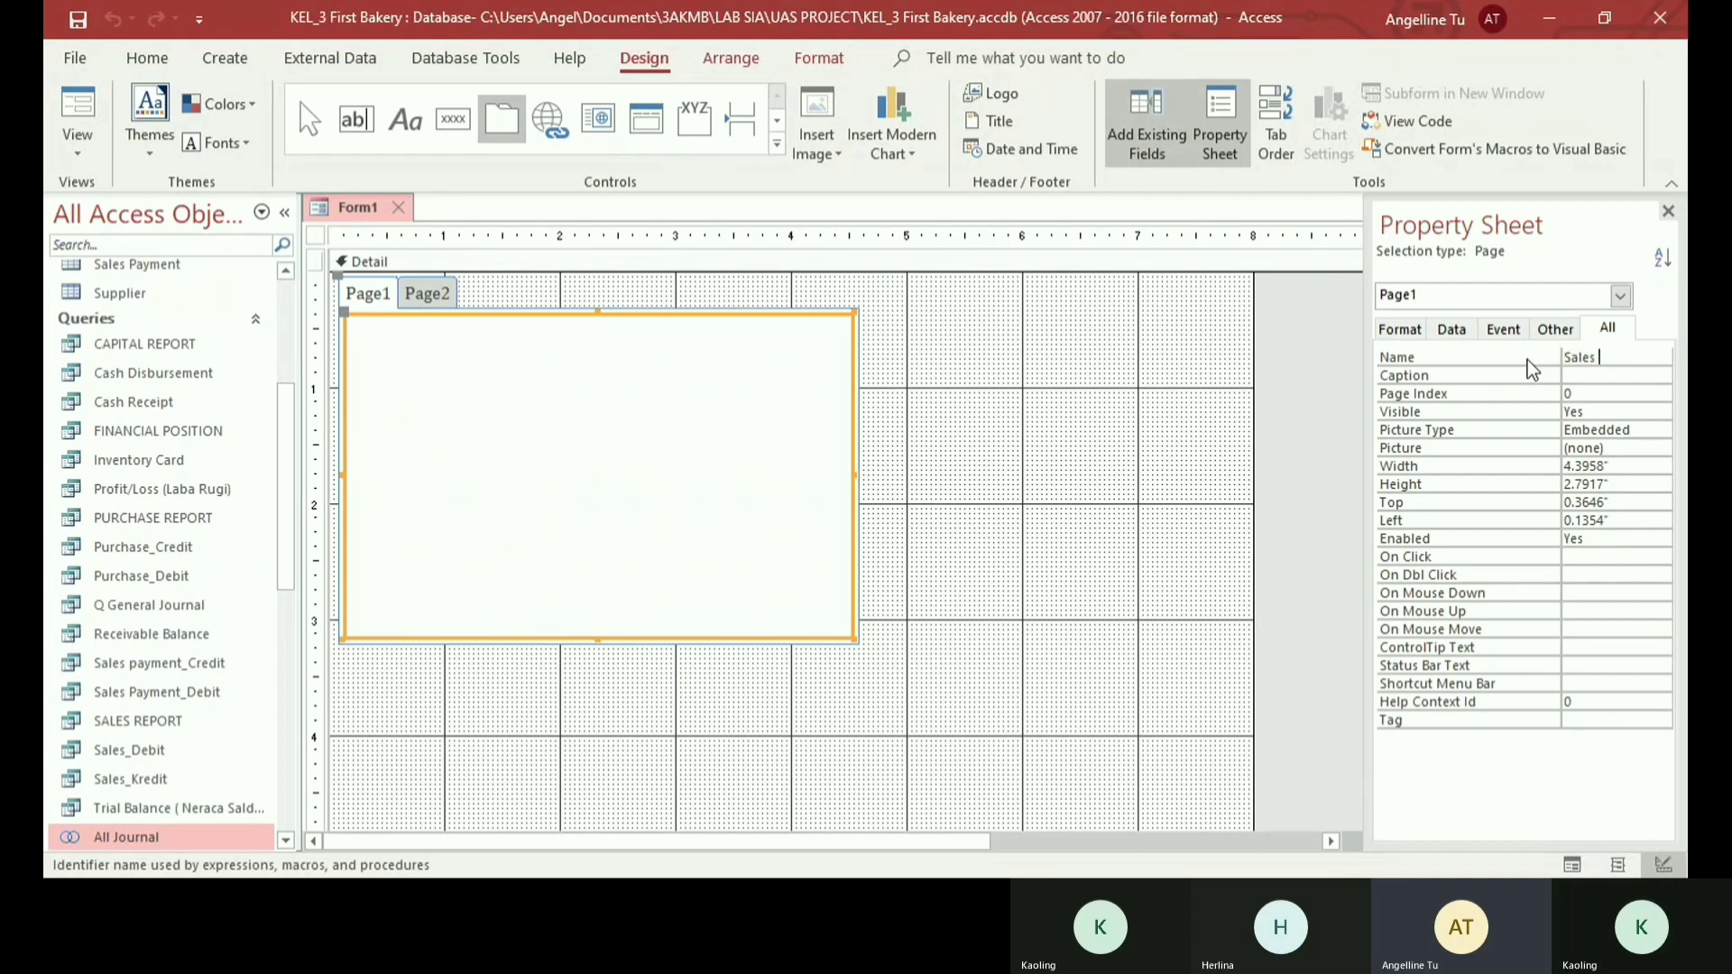
key("Return")
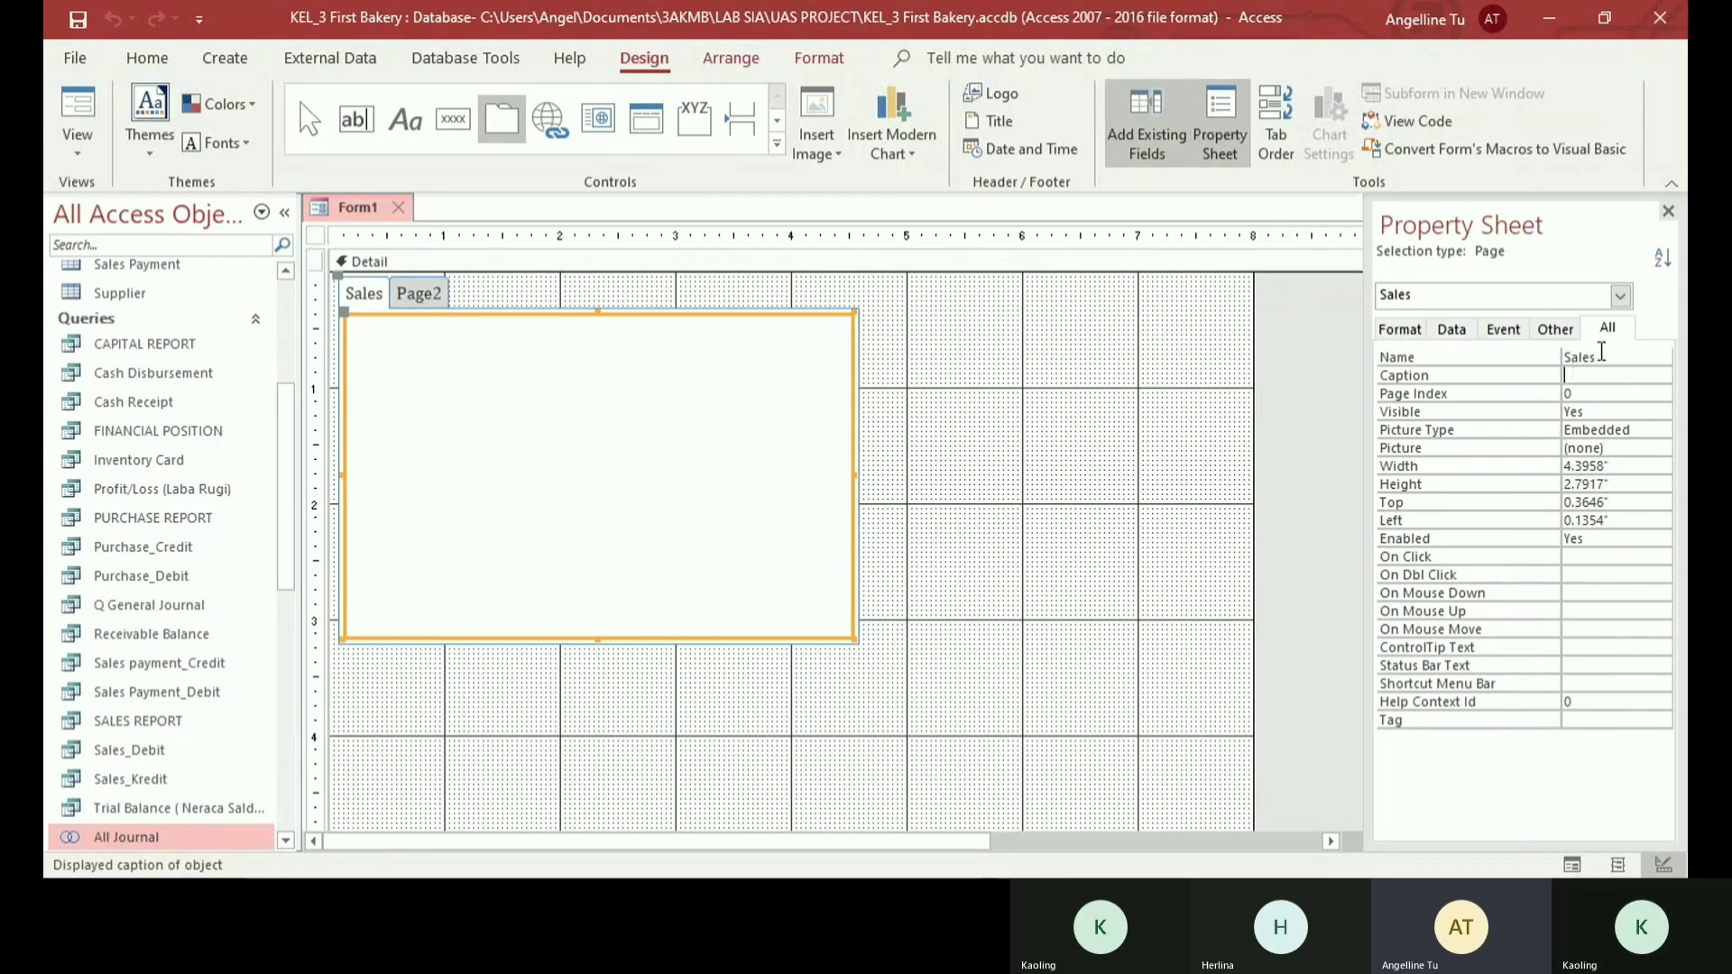
left_click(1544, 353)
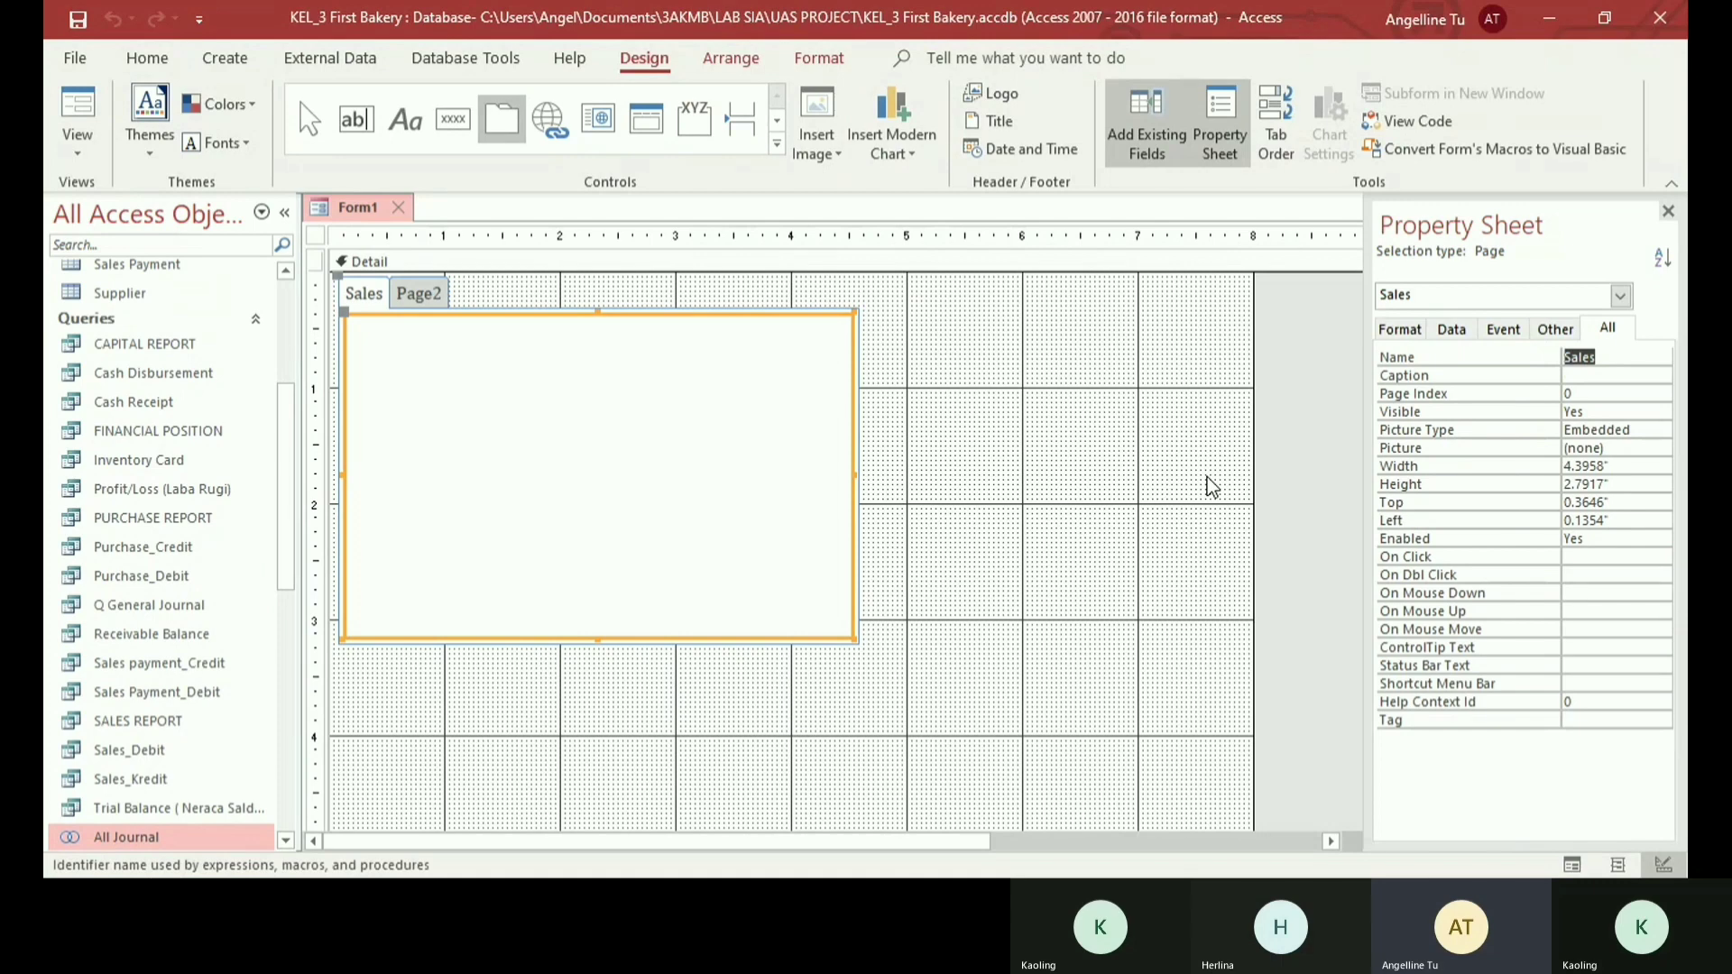
- Enlarge the tab control so its Sales page is about 7 inches wide and 4.2 inches high
left_click(1344, 422)
left_click(772, 598)
left_click(838, 612)
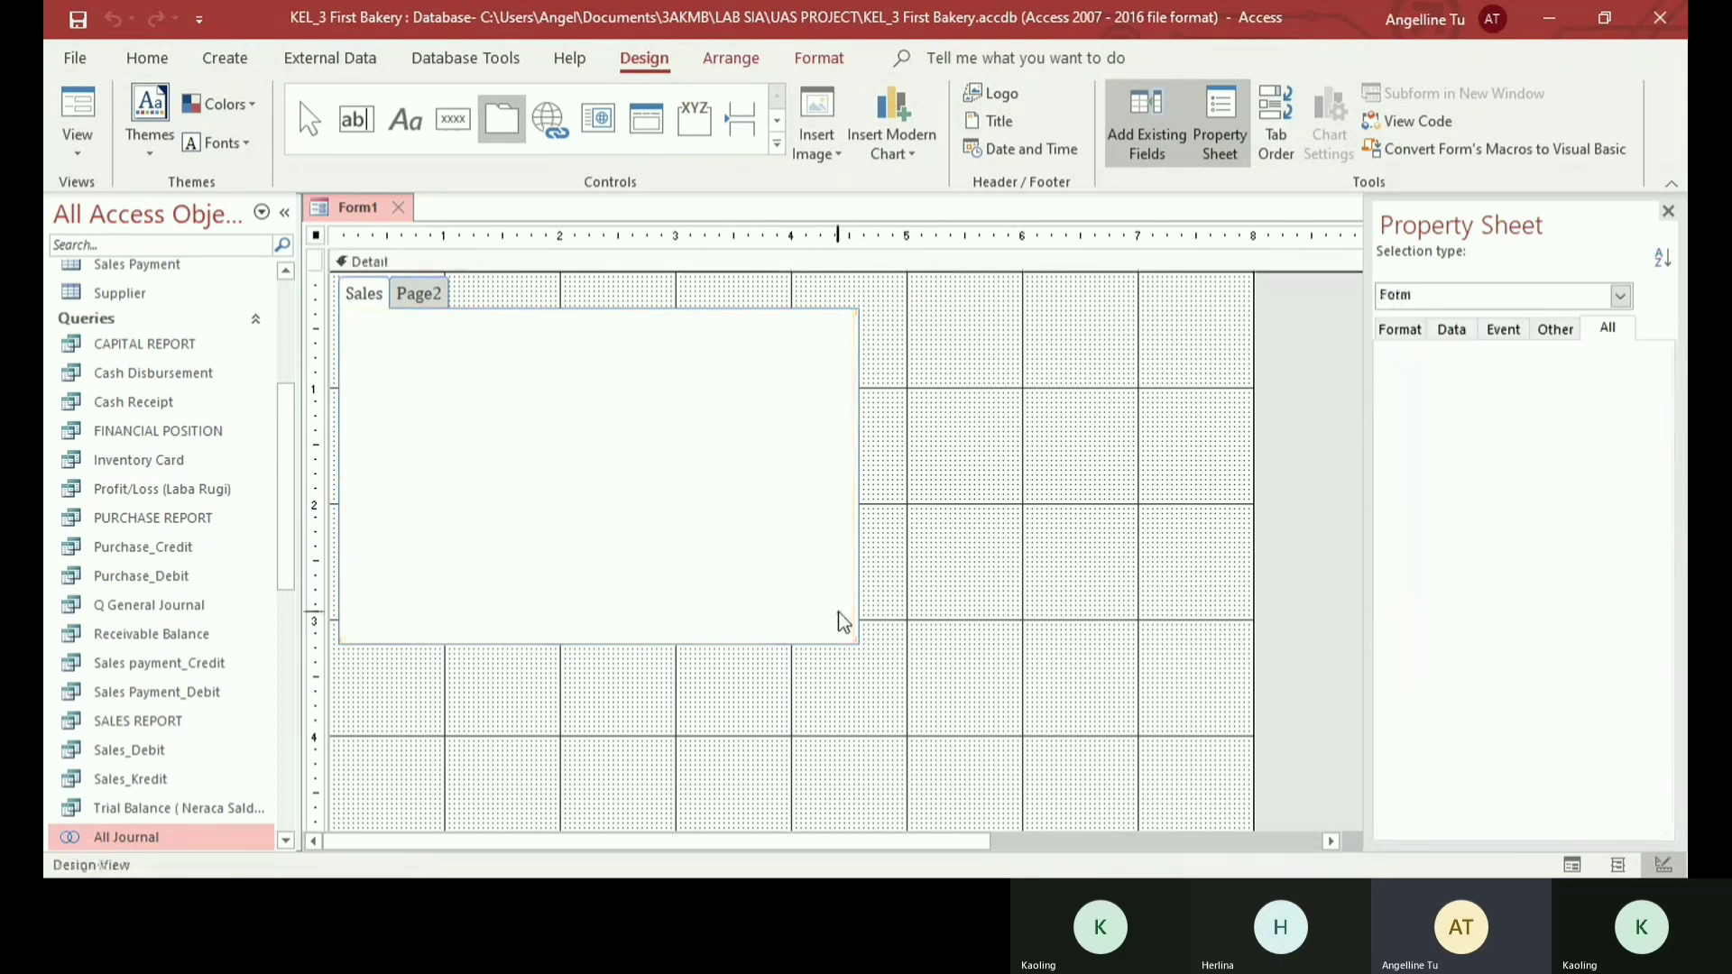
left_click(857, 642)
left_click(852, 635)
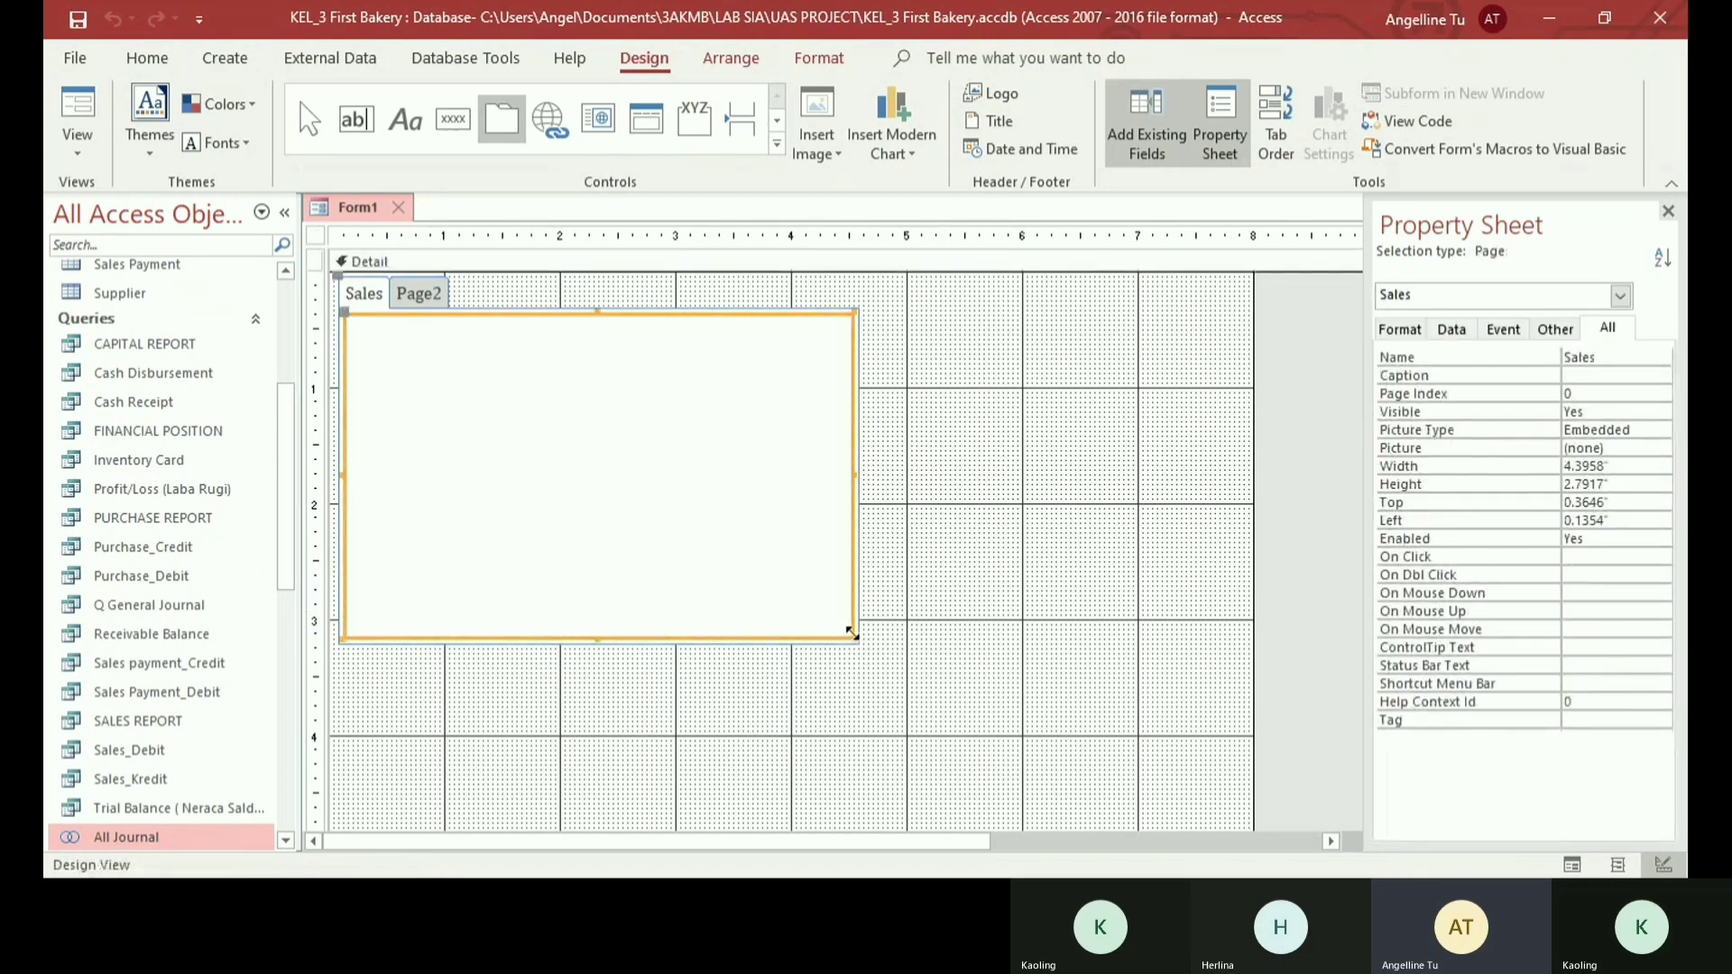
left_click_drag(852, 635, 1160, 803)
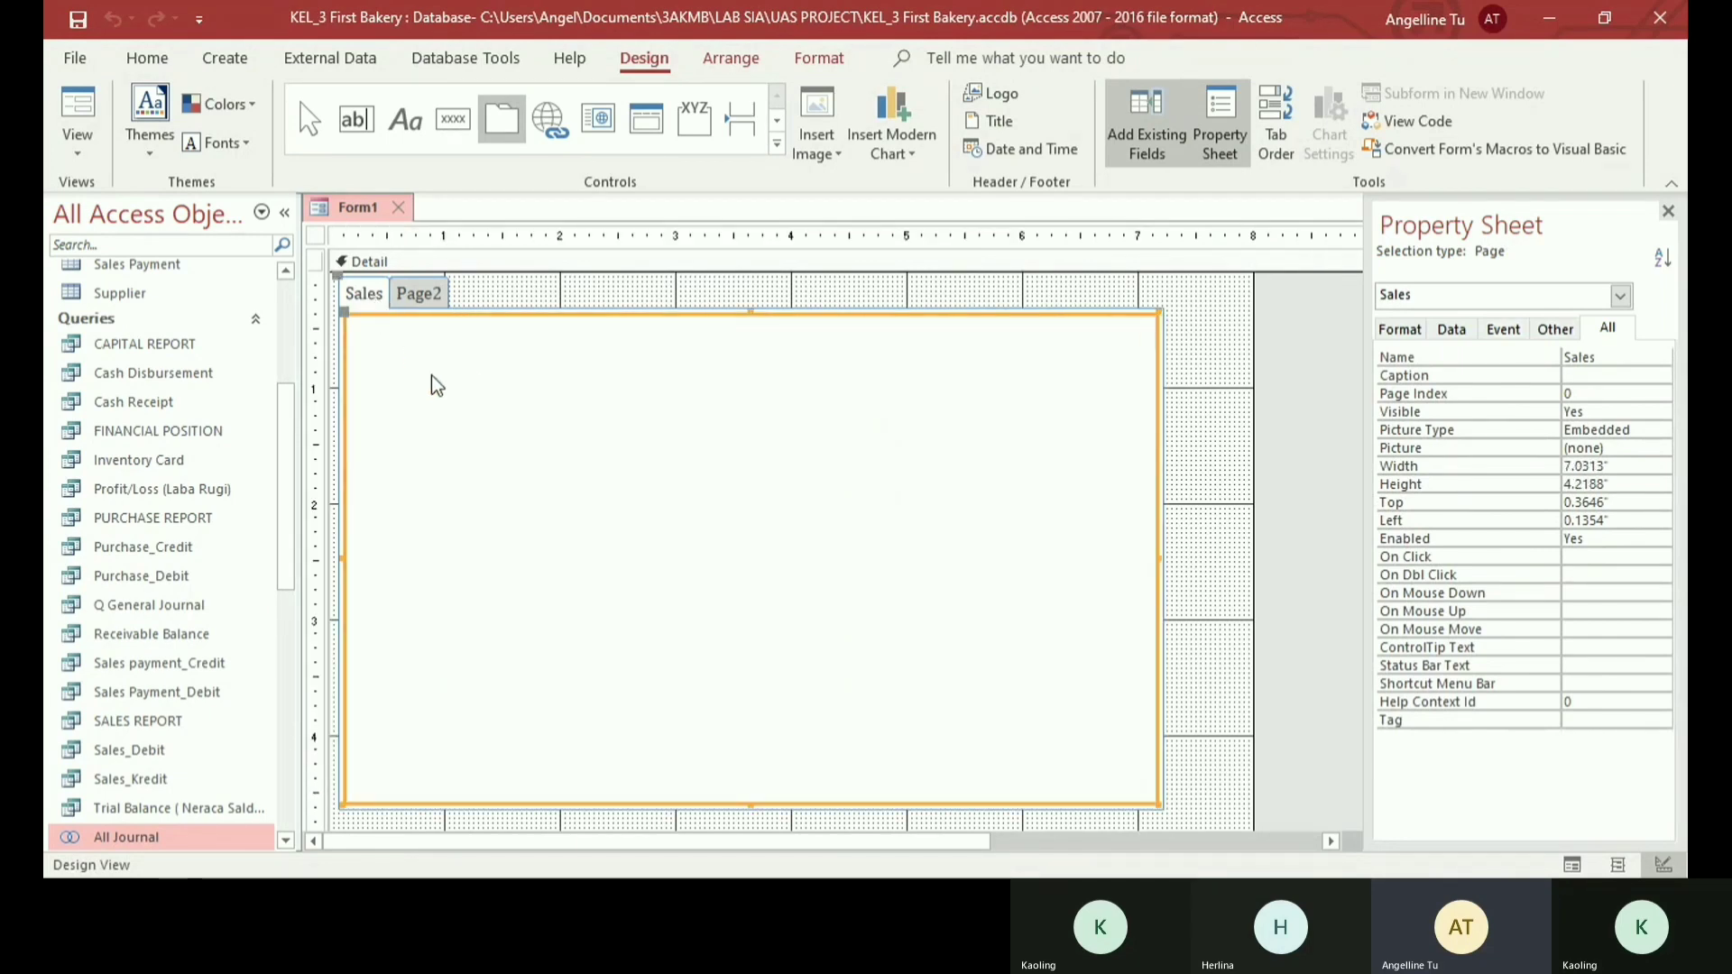
- Insert the sales gallery image, about 0.8 inch square, on the Sales page and move it to about 3.25 inches from the left
left_click(825, 161)
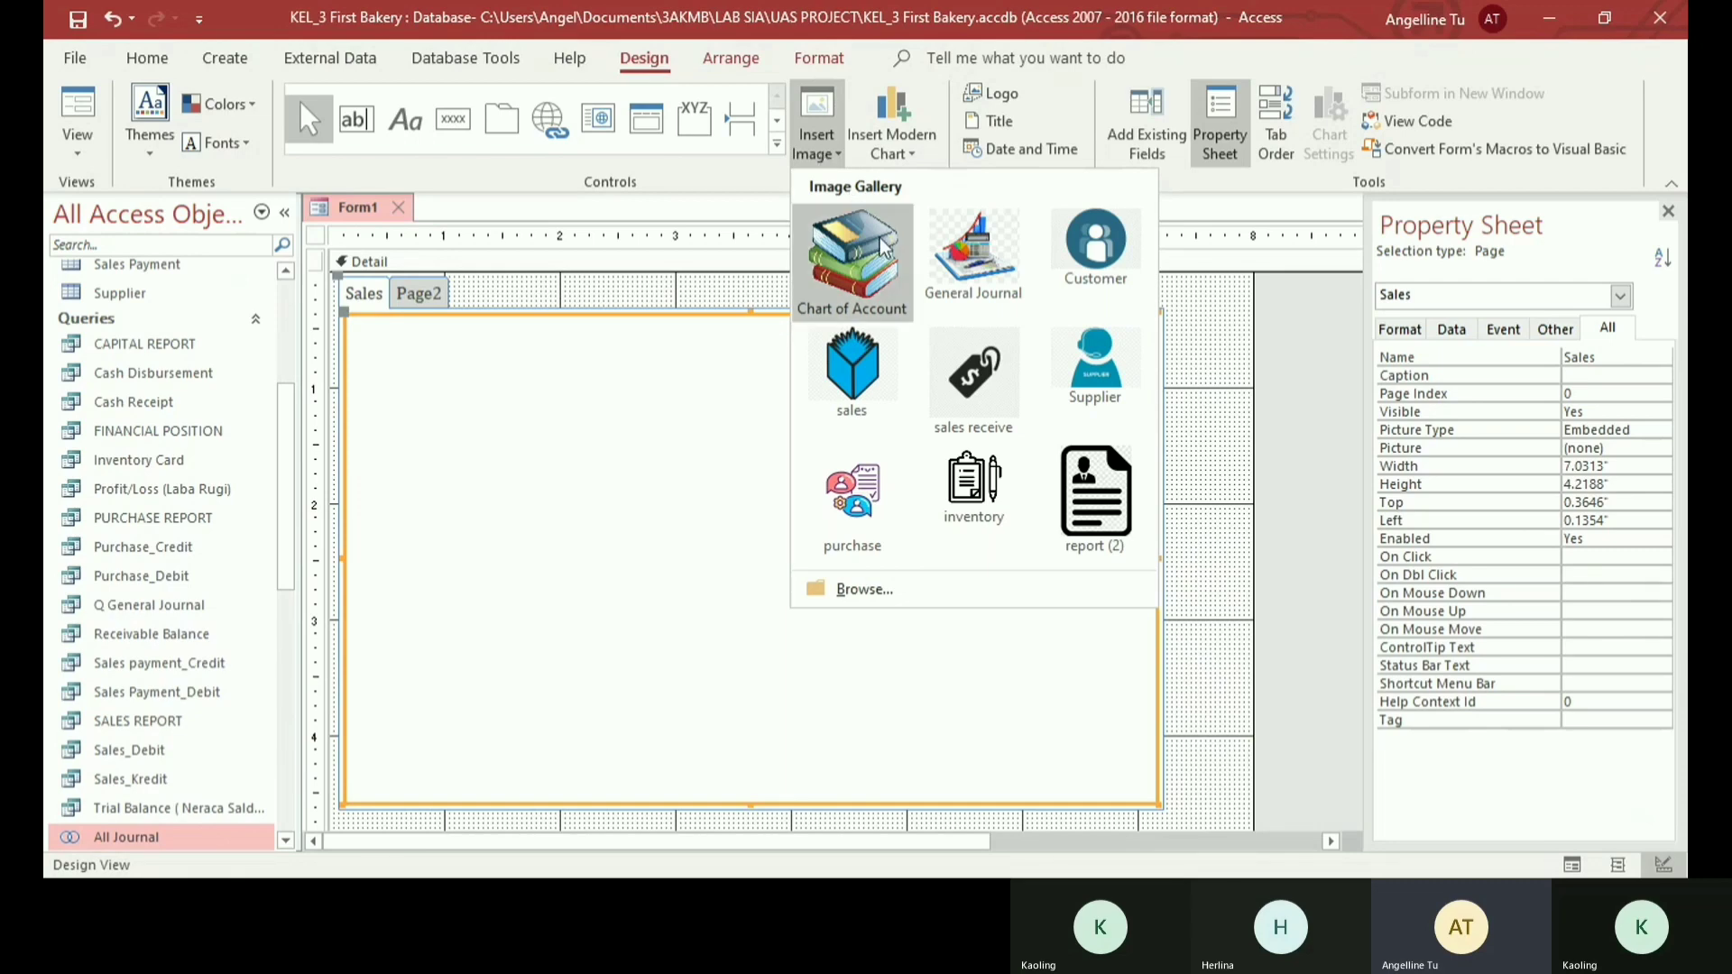
left_click(852, 365)
left_click_drag(487, 378, 578, 465)
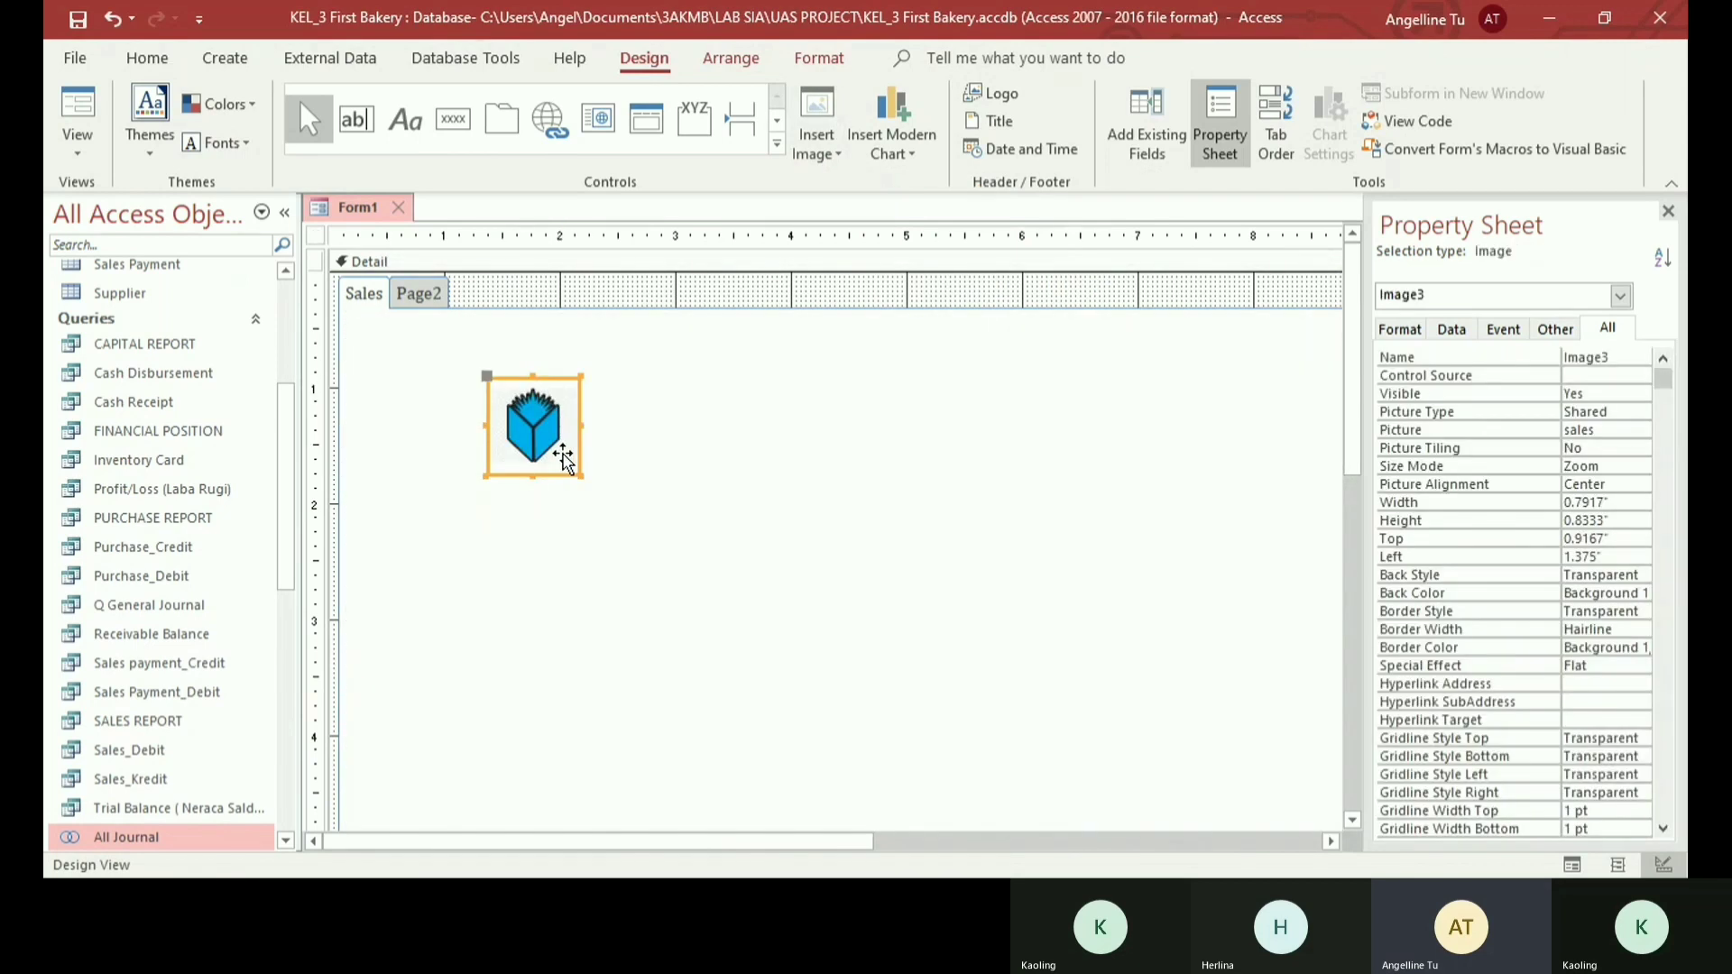
left_click_drag(532, 419, 746, 401)
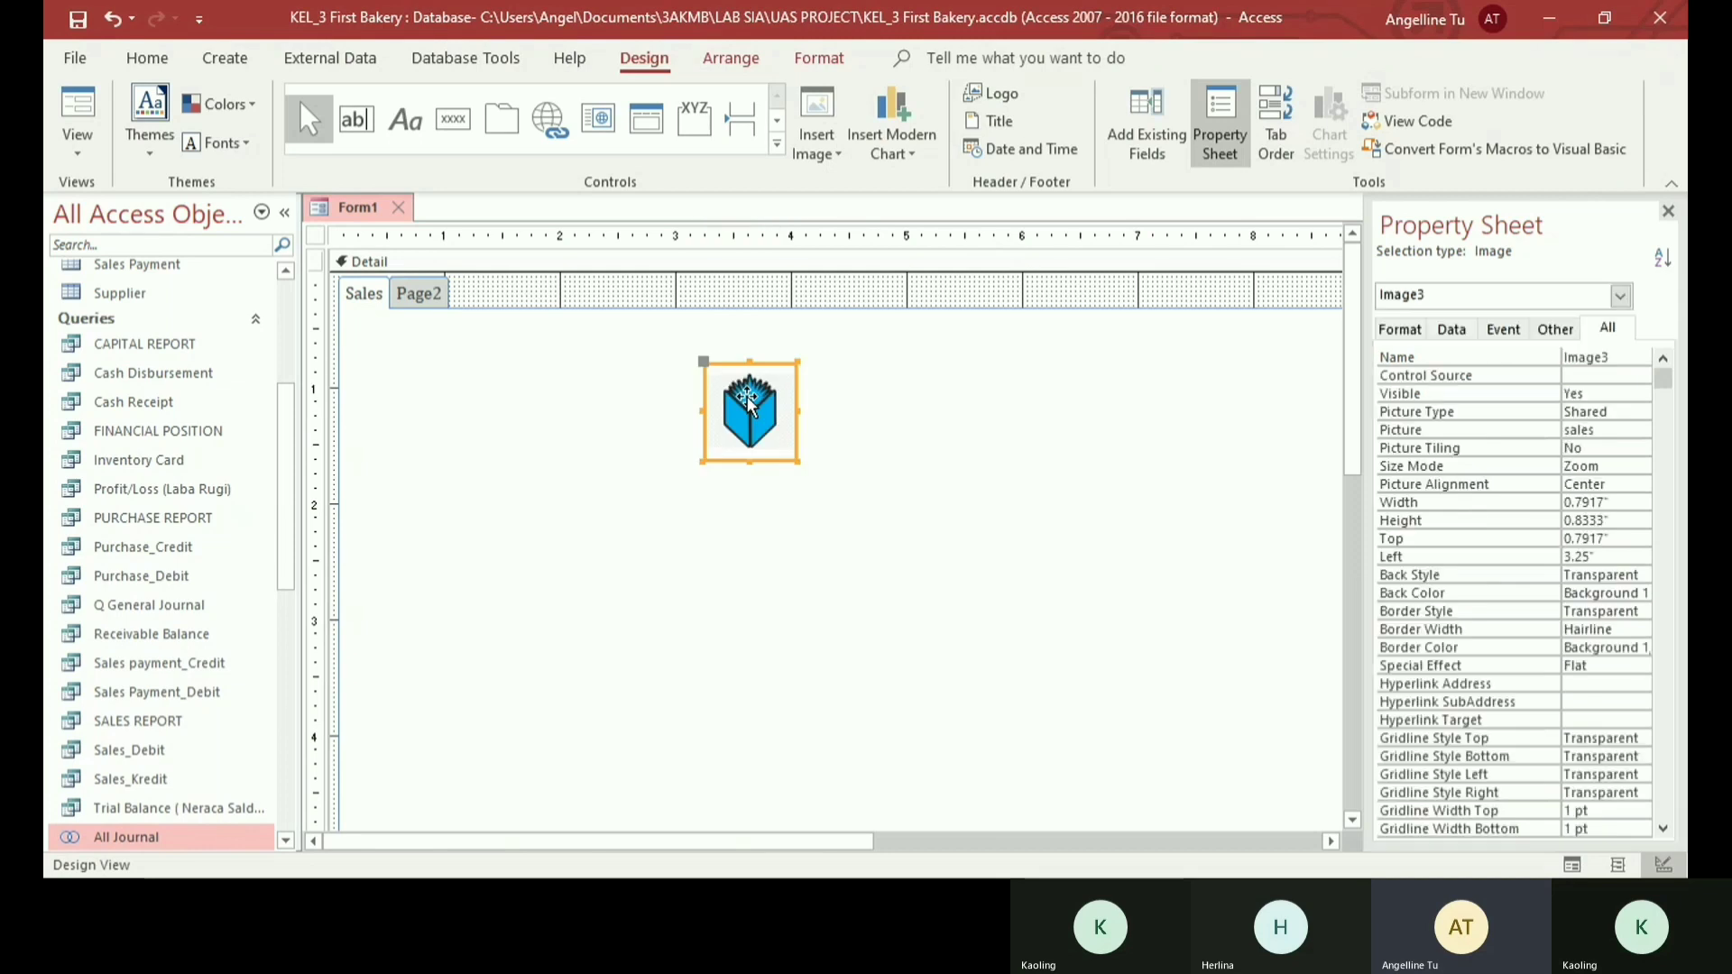
left_click(769, 476)
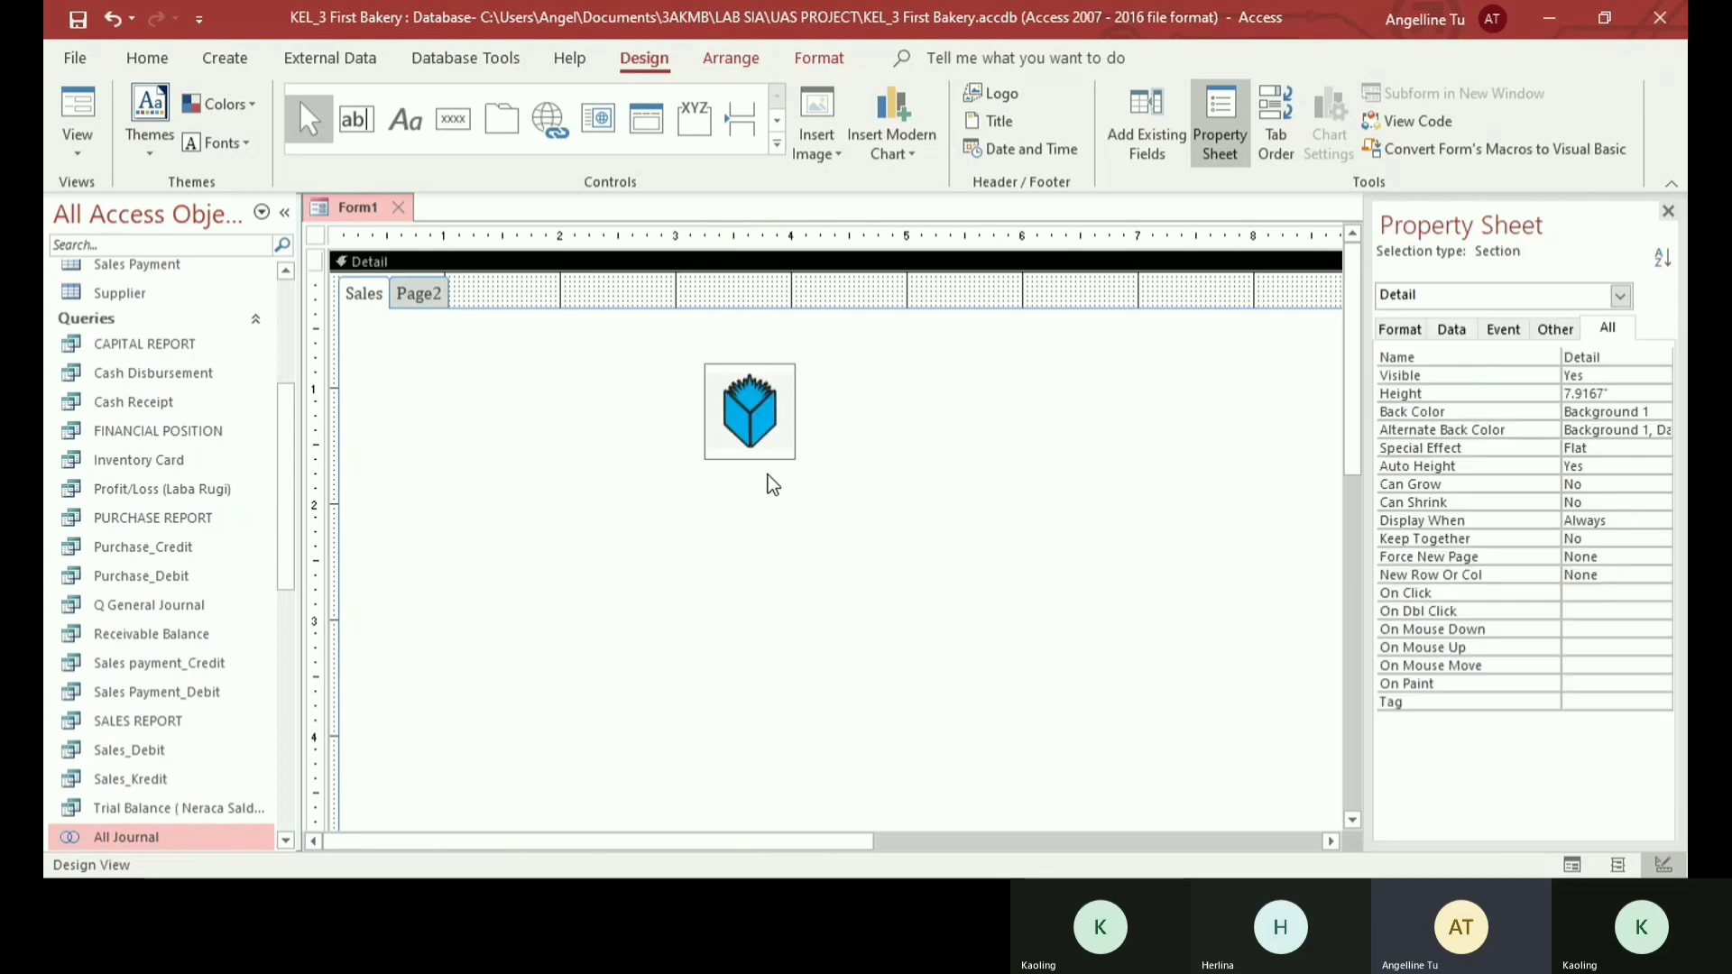
- Draw a command button below the sales image that opens the Sales Header Form and shows all the records
left_click(454, 120)
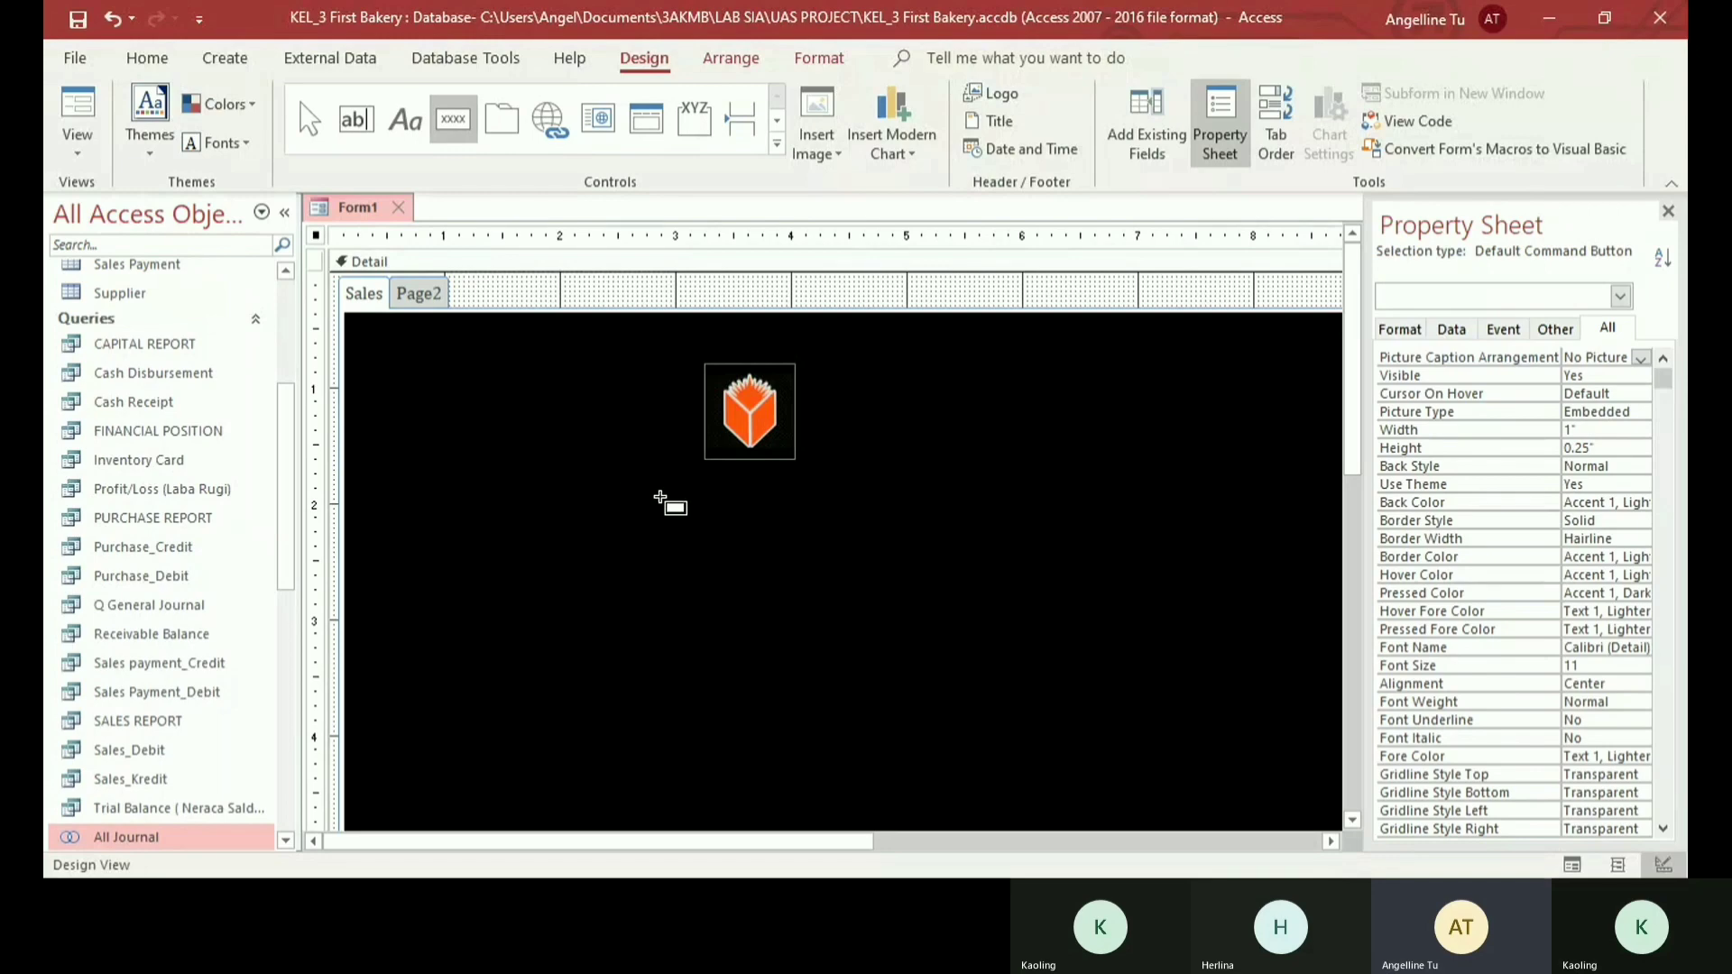
left_click_drag(670, 494, 846, 513)
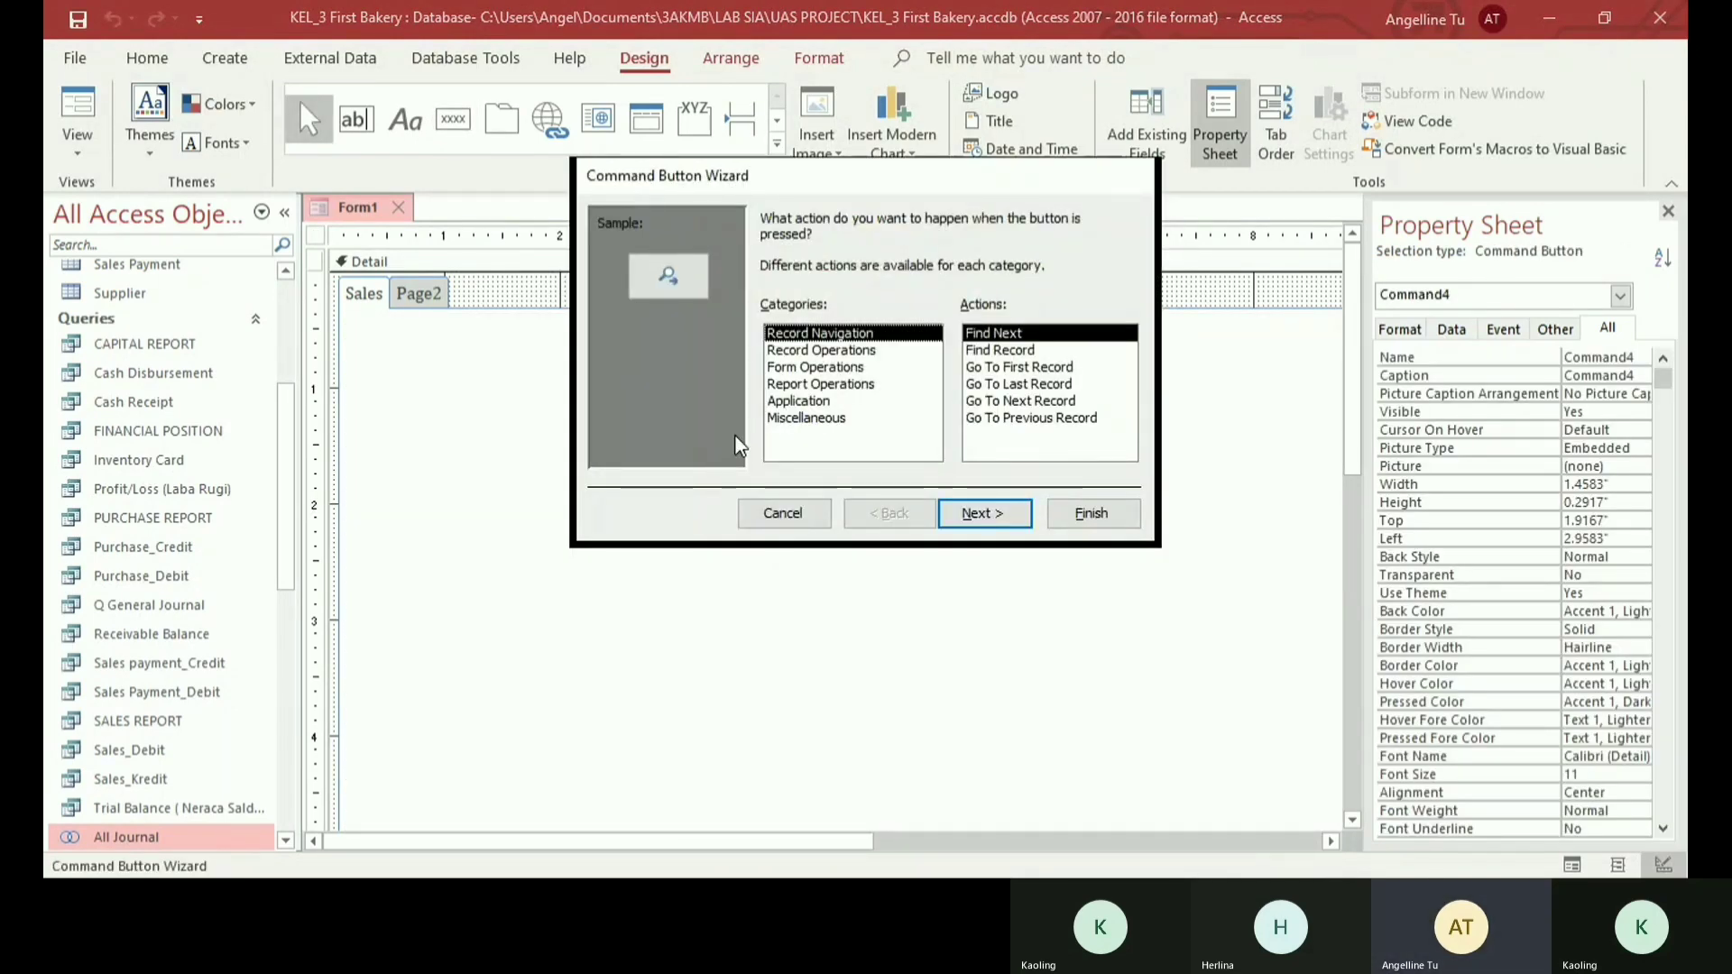
left_click(816, 370)
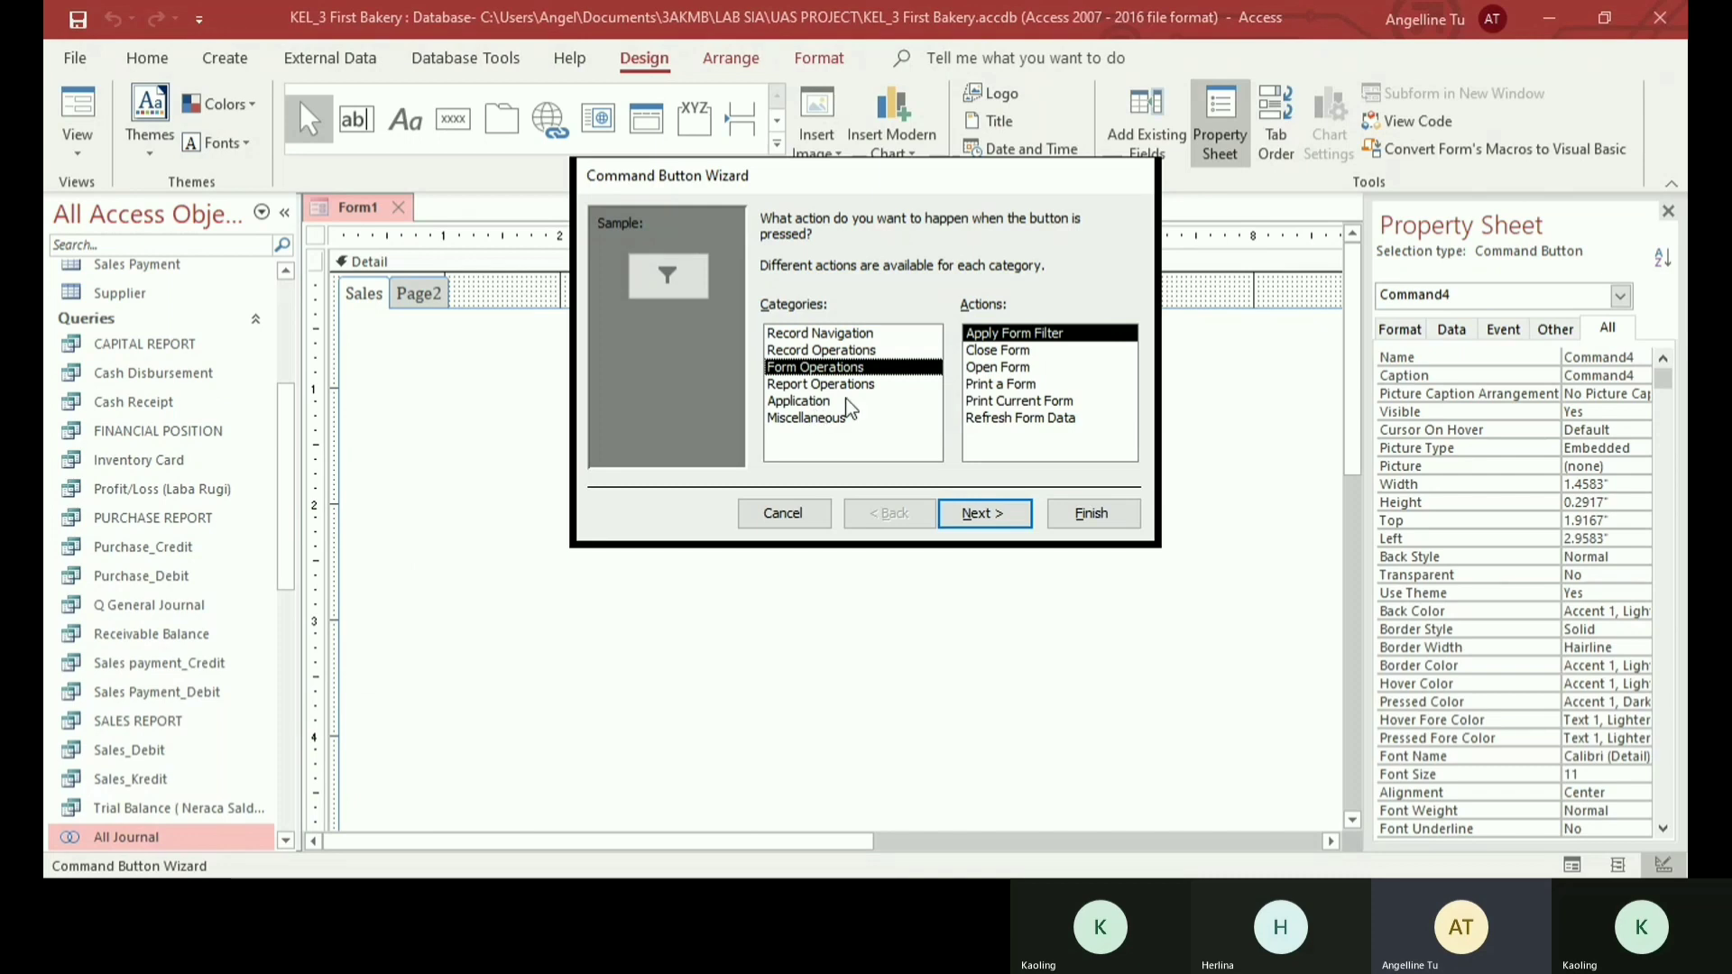
left_click(1009, 368)
double_click(1010, 370)
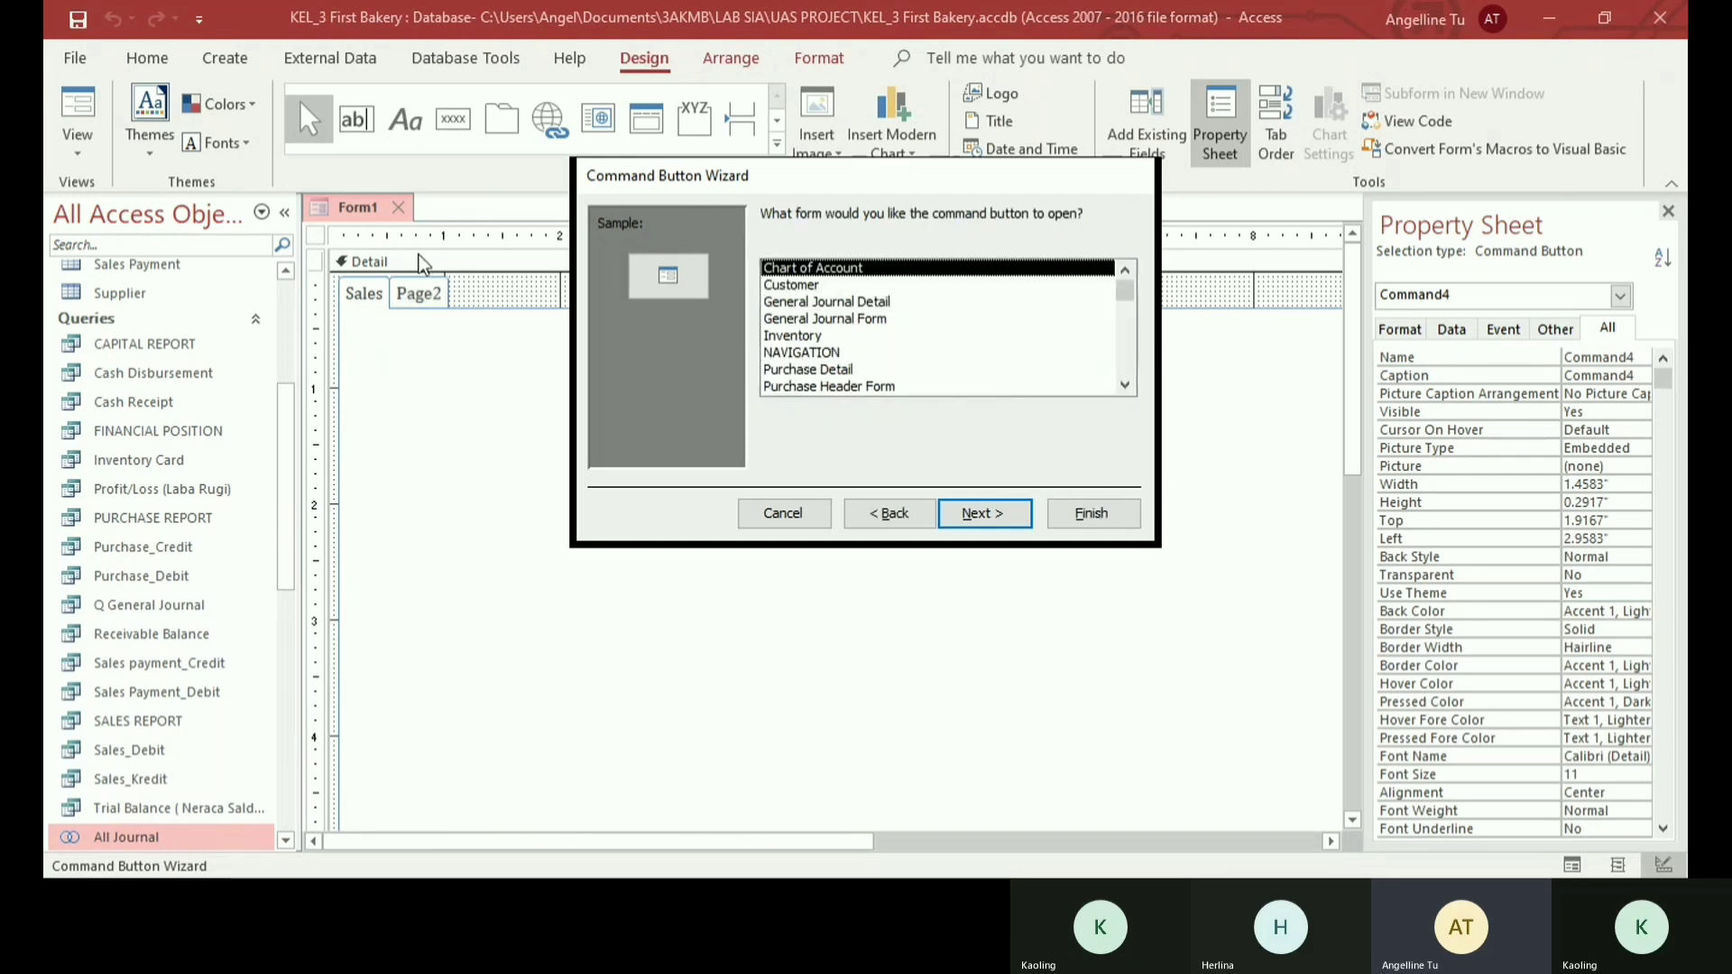
scroll(886, 316, "down", 2)
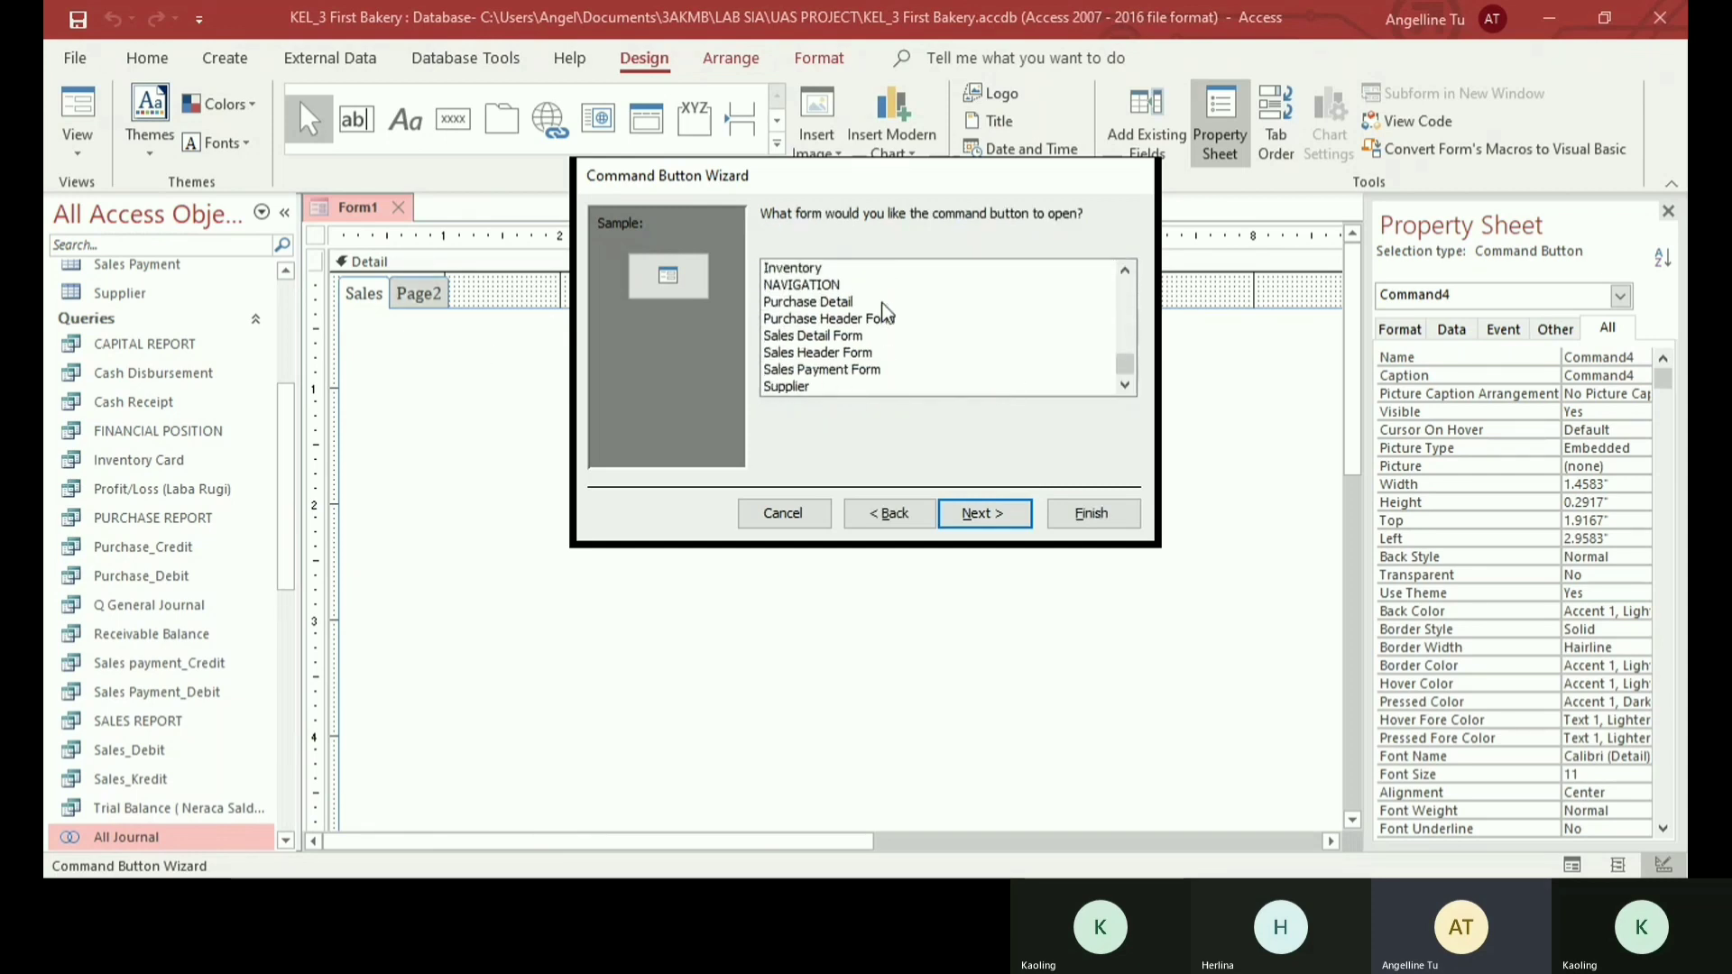
left_click(822, 353)
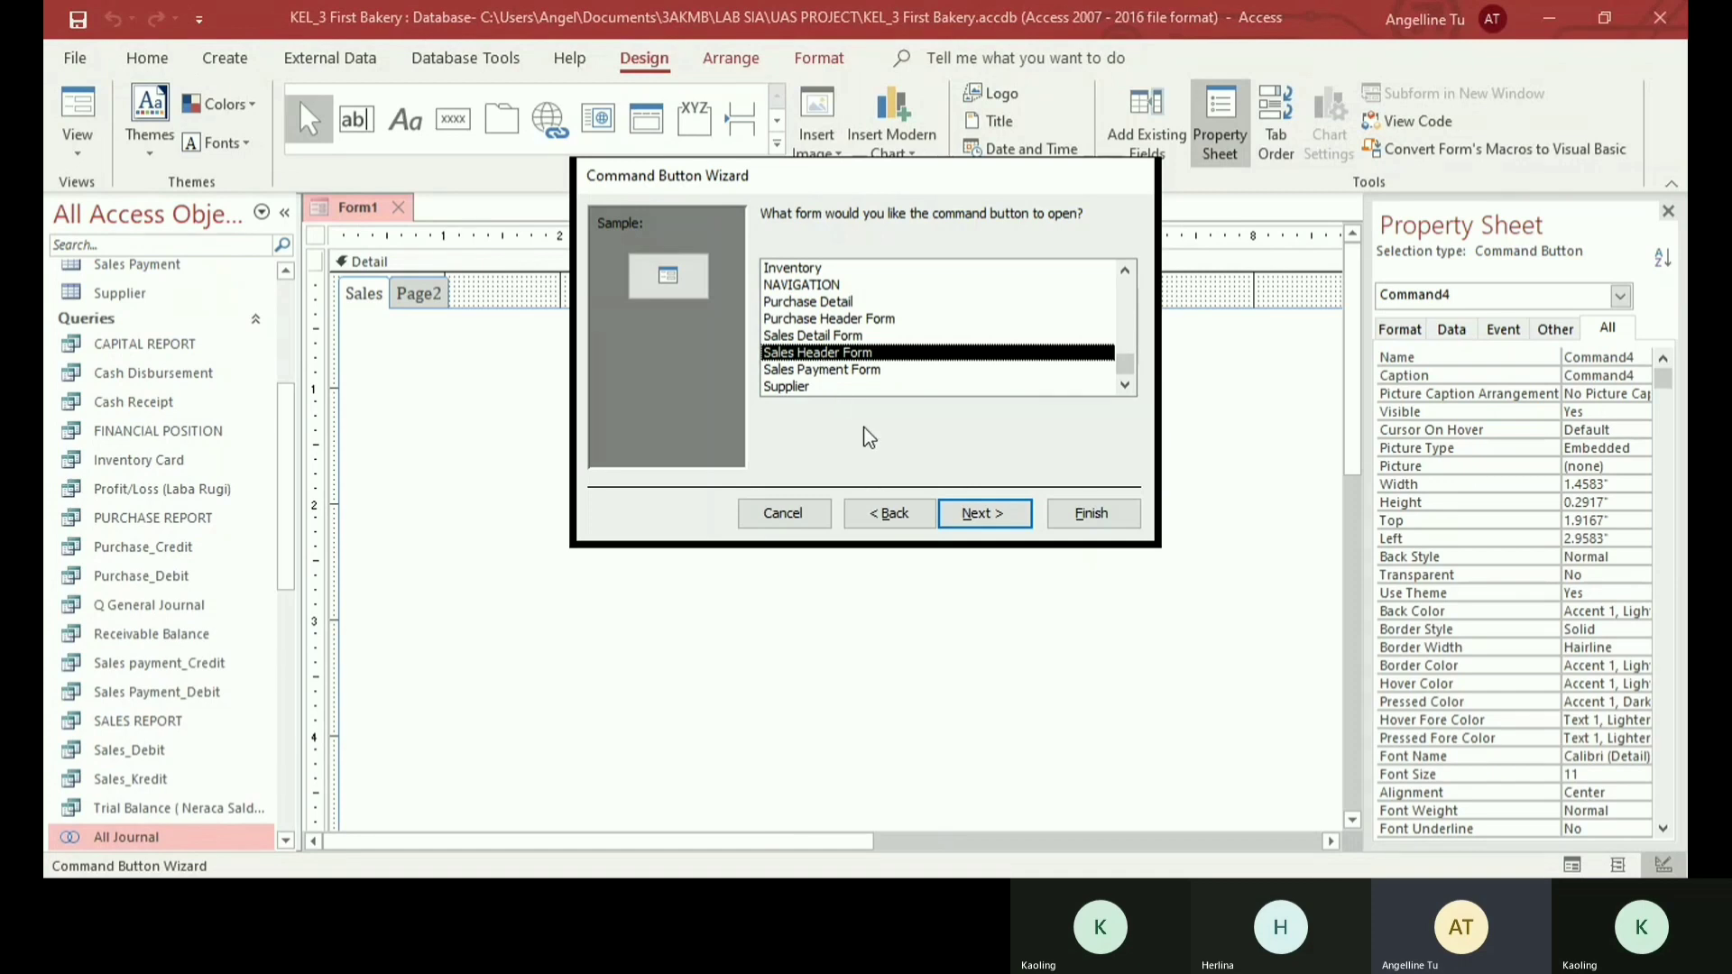
left_click(977, 518)
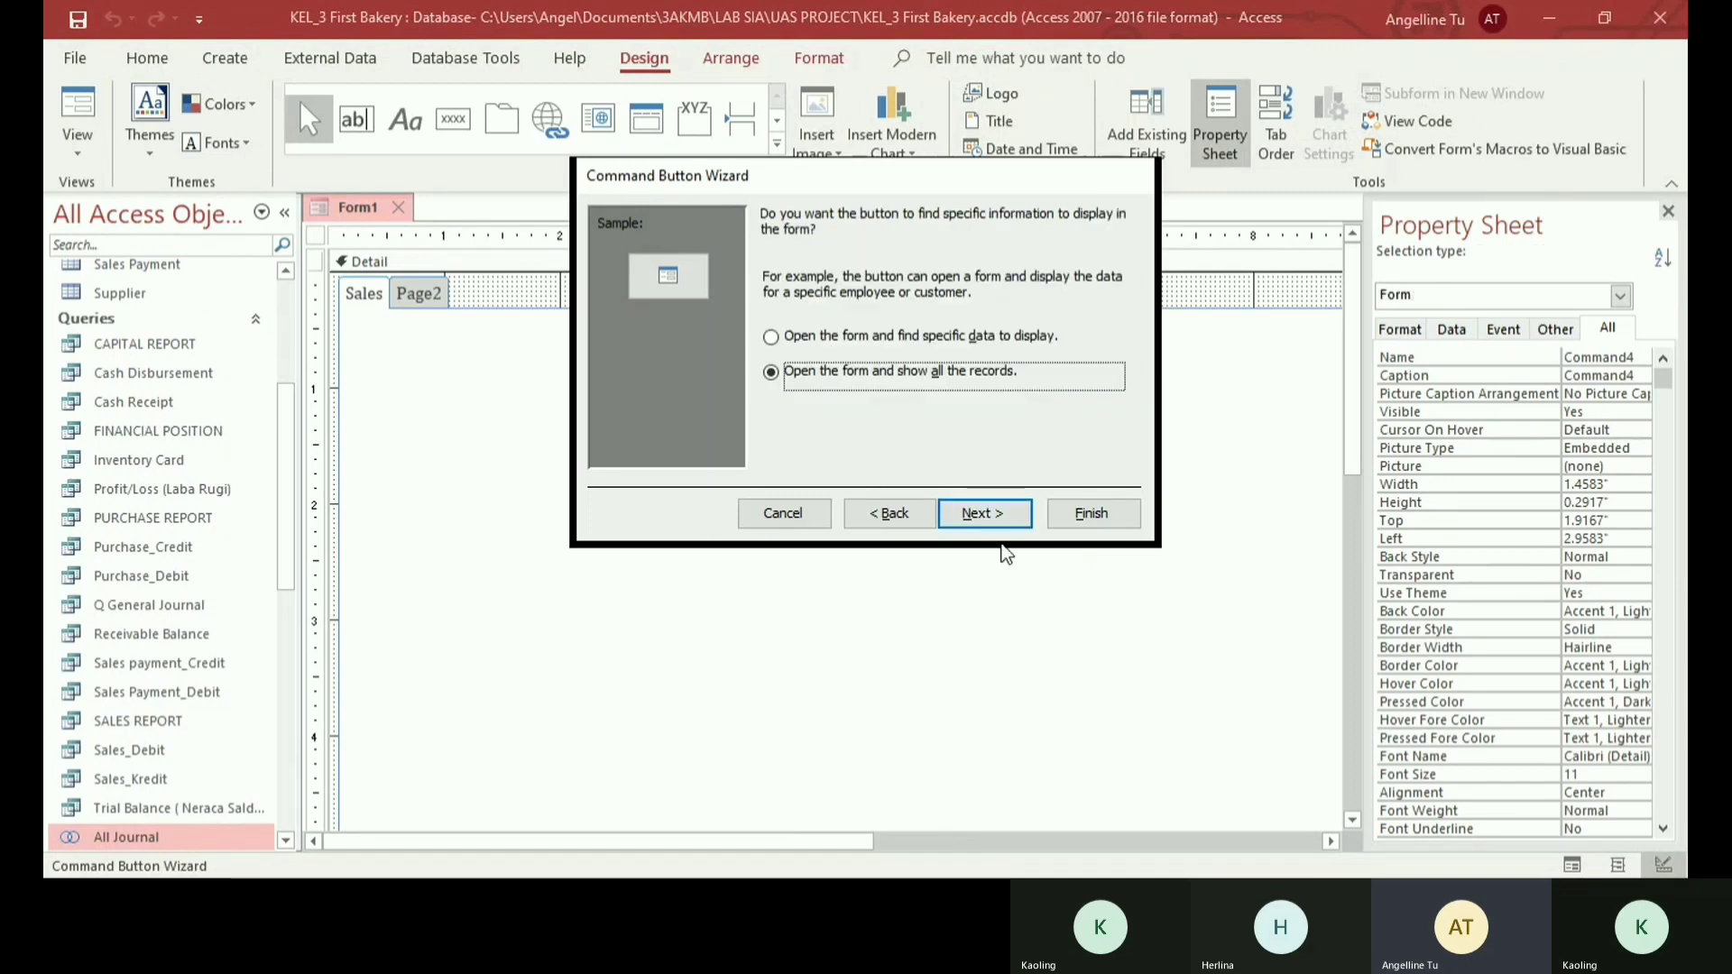
left_click(990, 521)
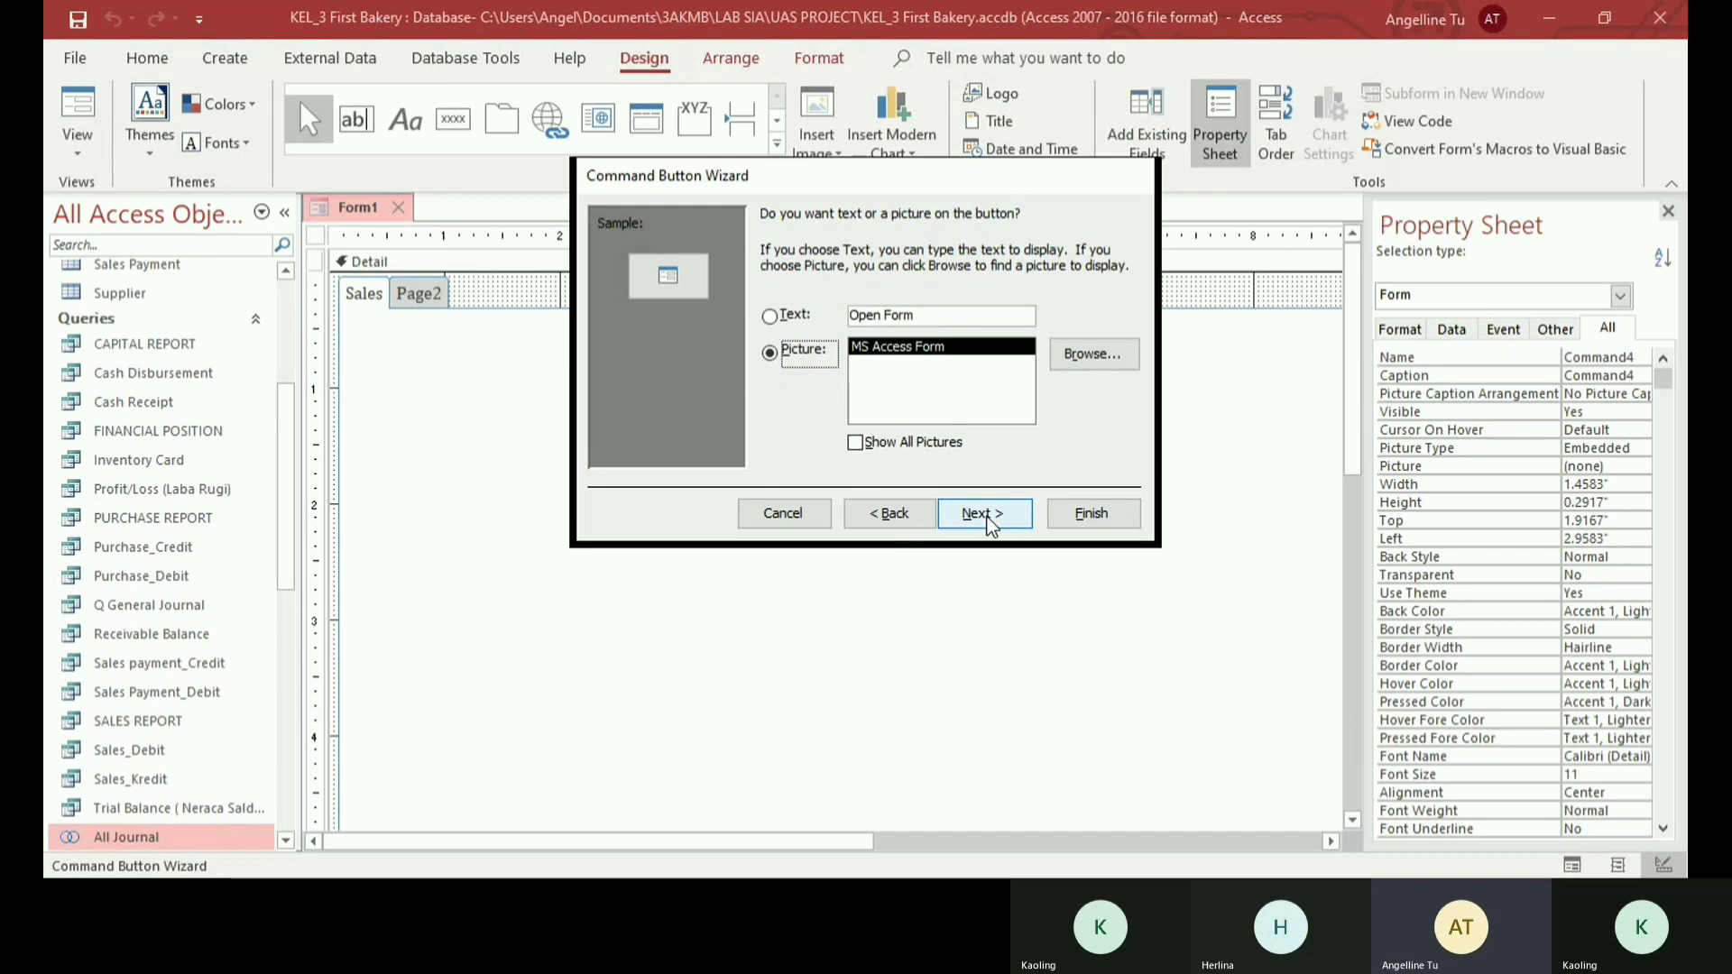
- Give the command button the text Sales Form, finish the wizard and place the button directly beneath the sales image
left_click(770, 317)
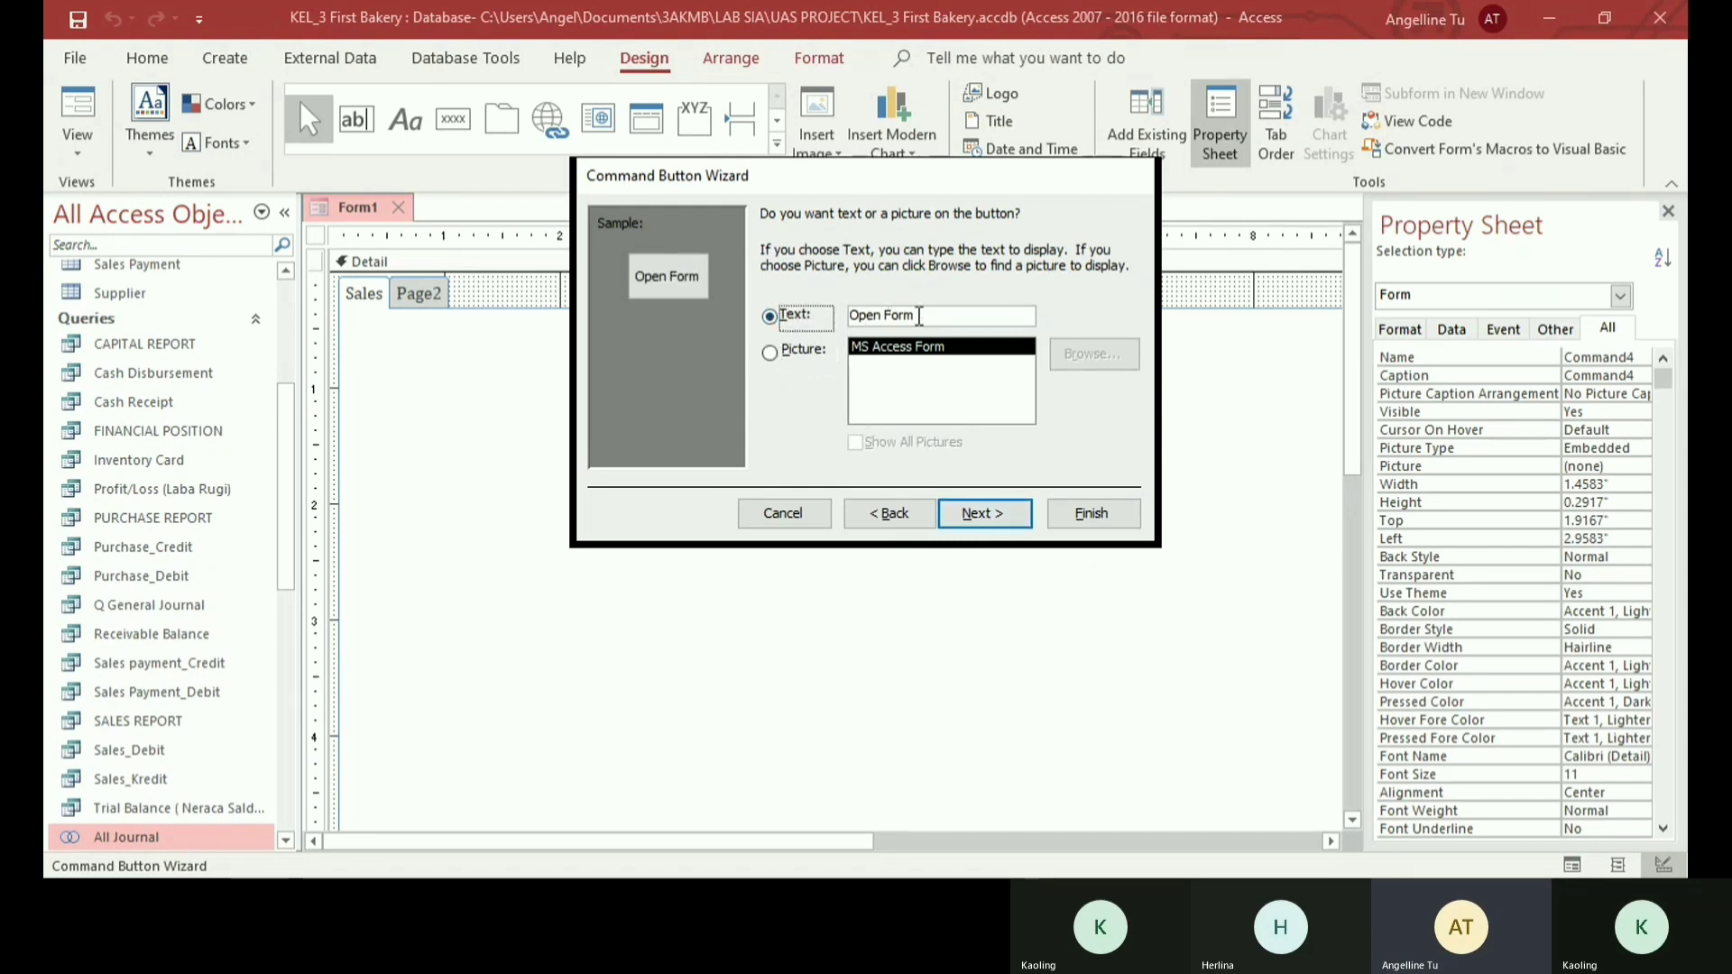
left_click_drag(917, 315, 815, 318)
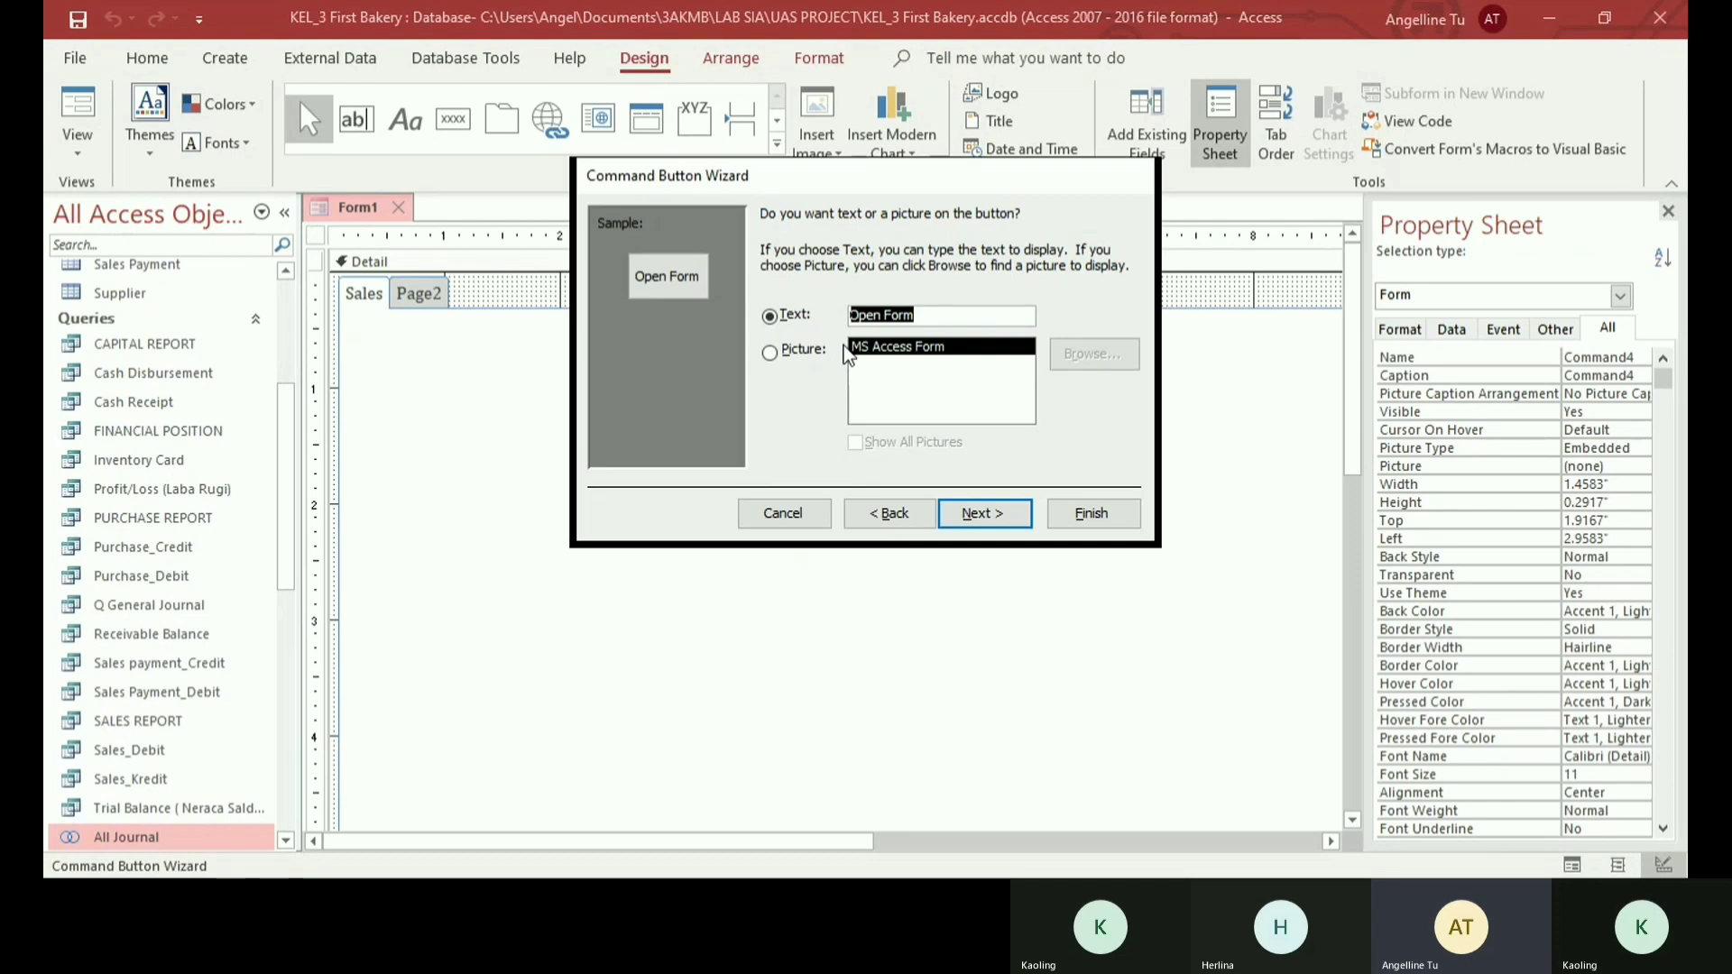
type("SA")
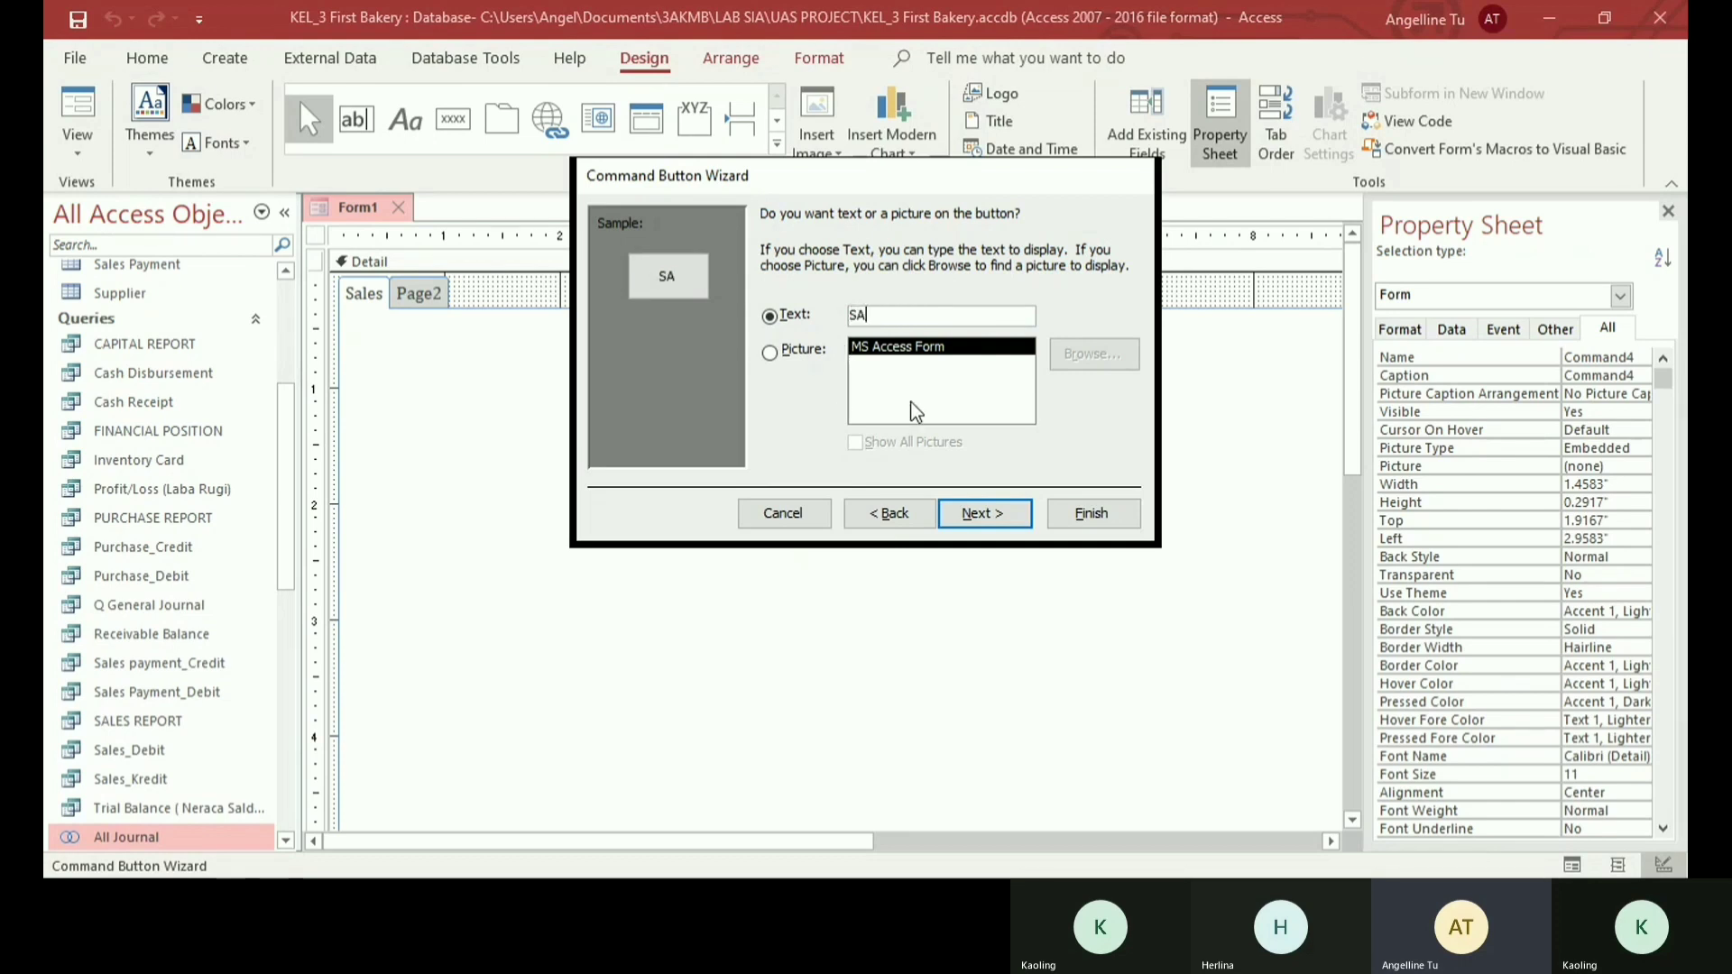
key("BackSpace")
type("ales Form")
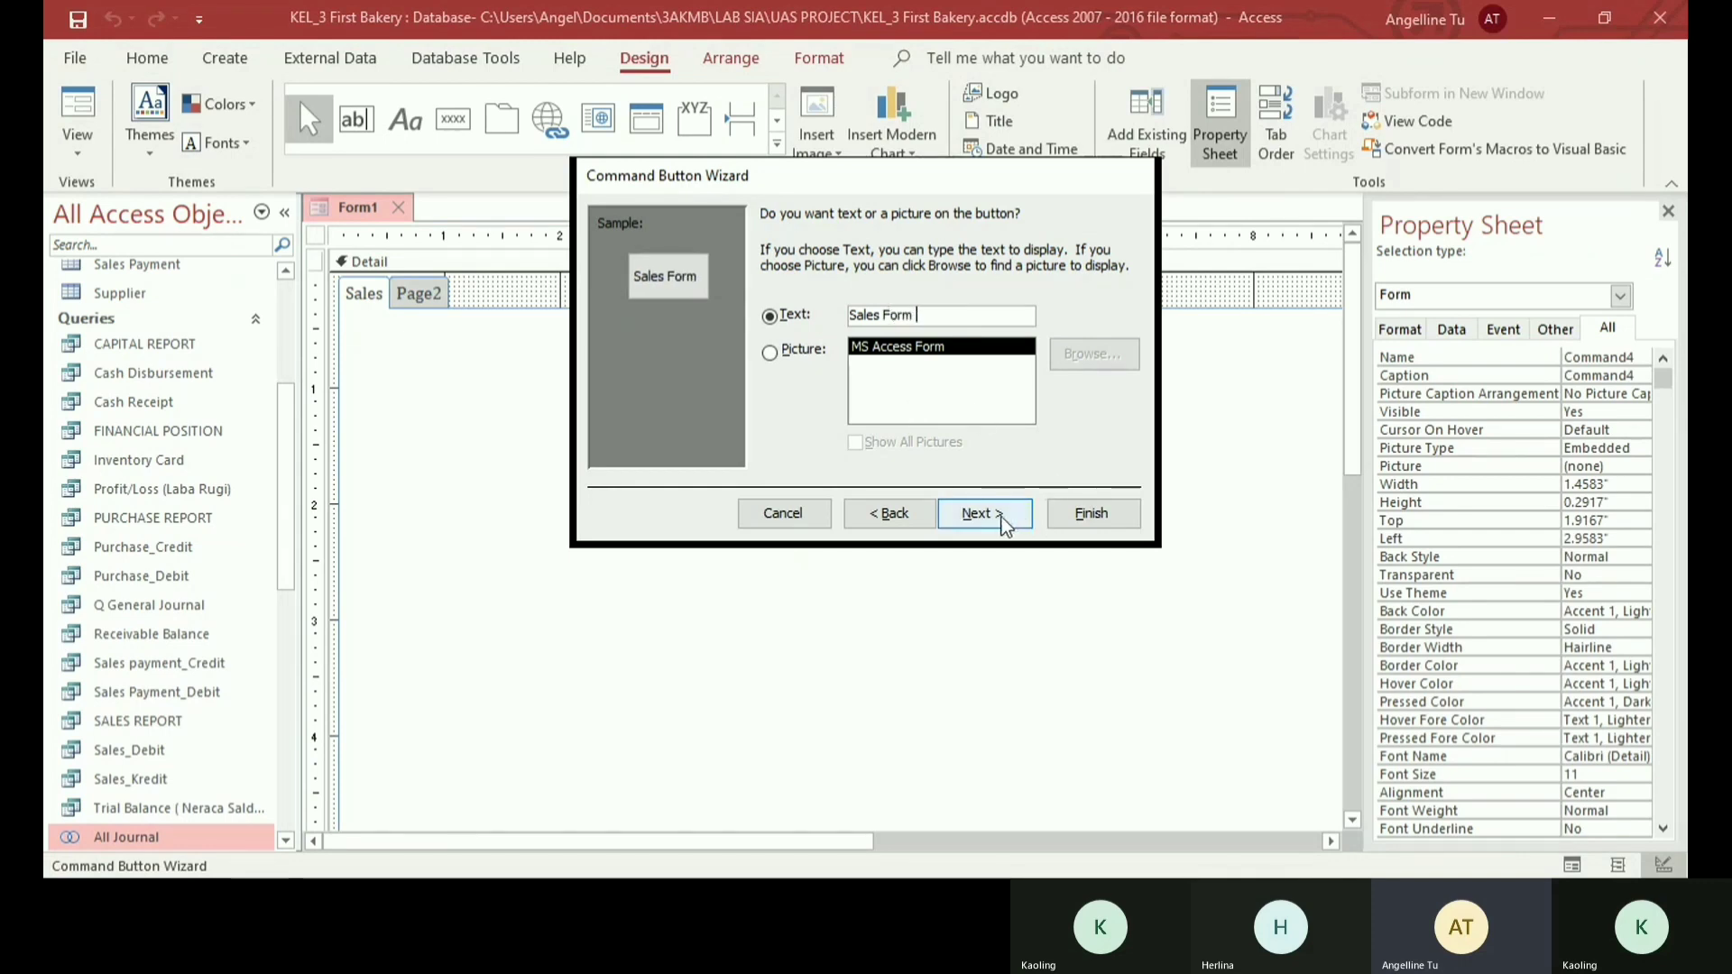
left_click(1092, 513)
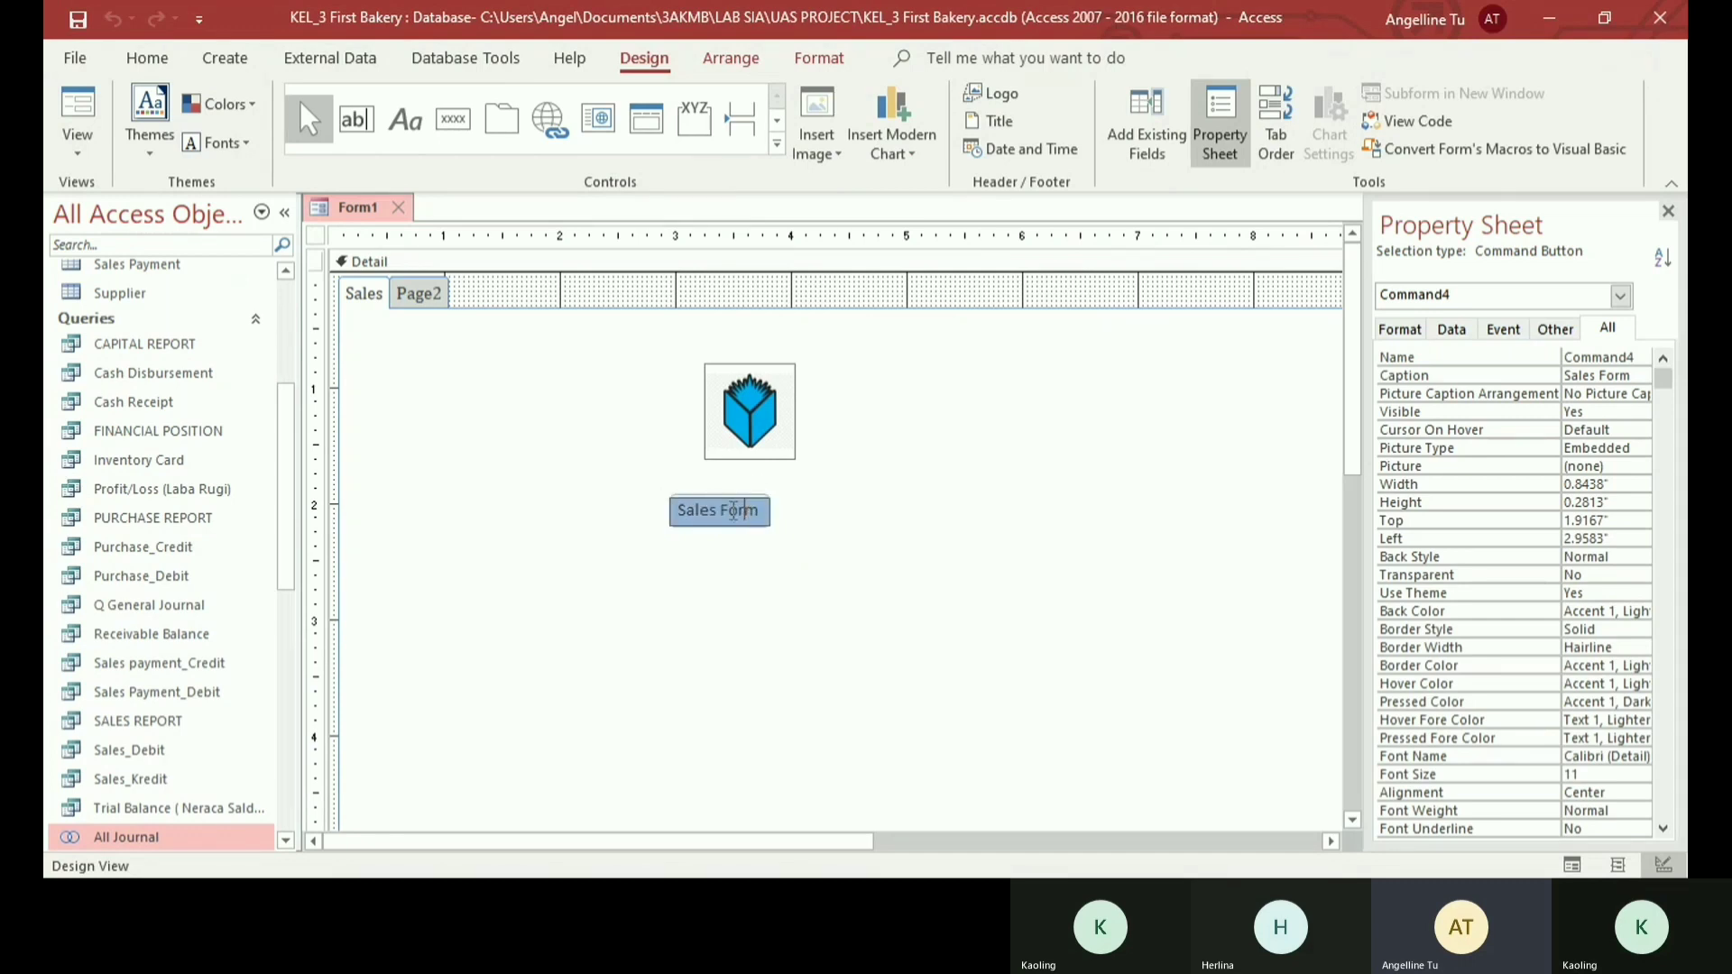
left_click(604, 399)
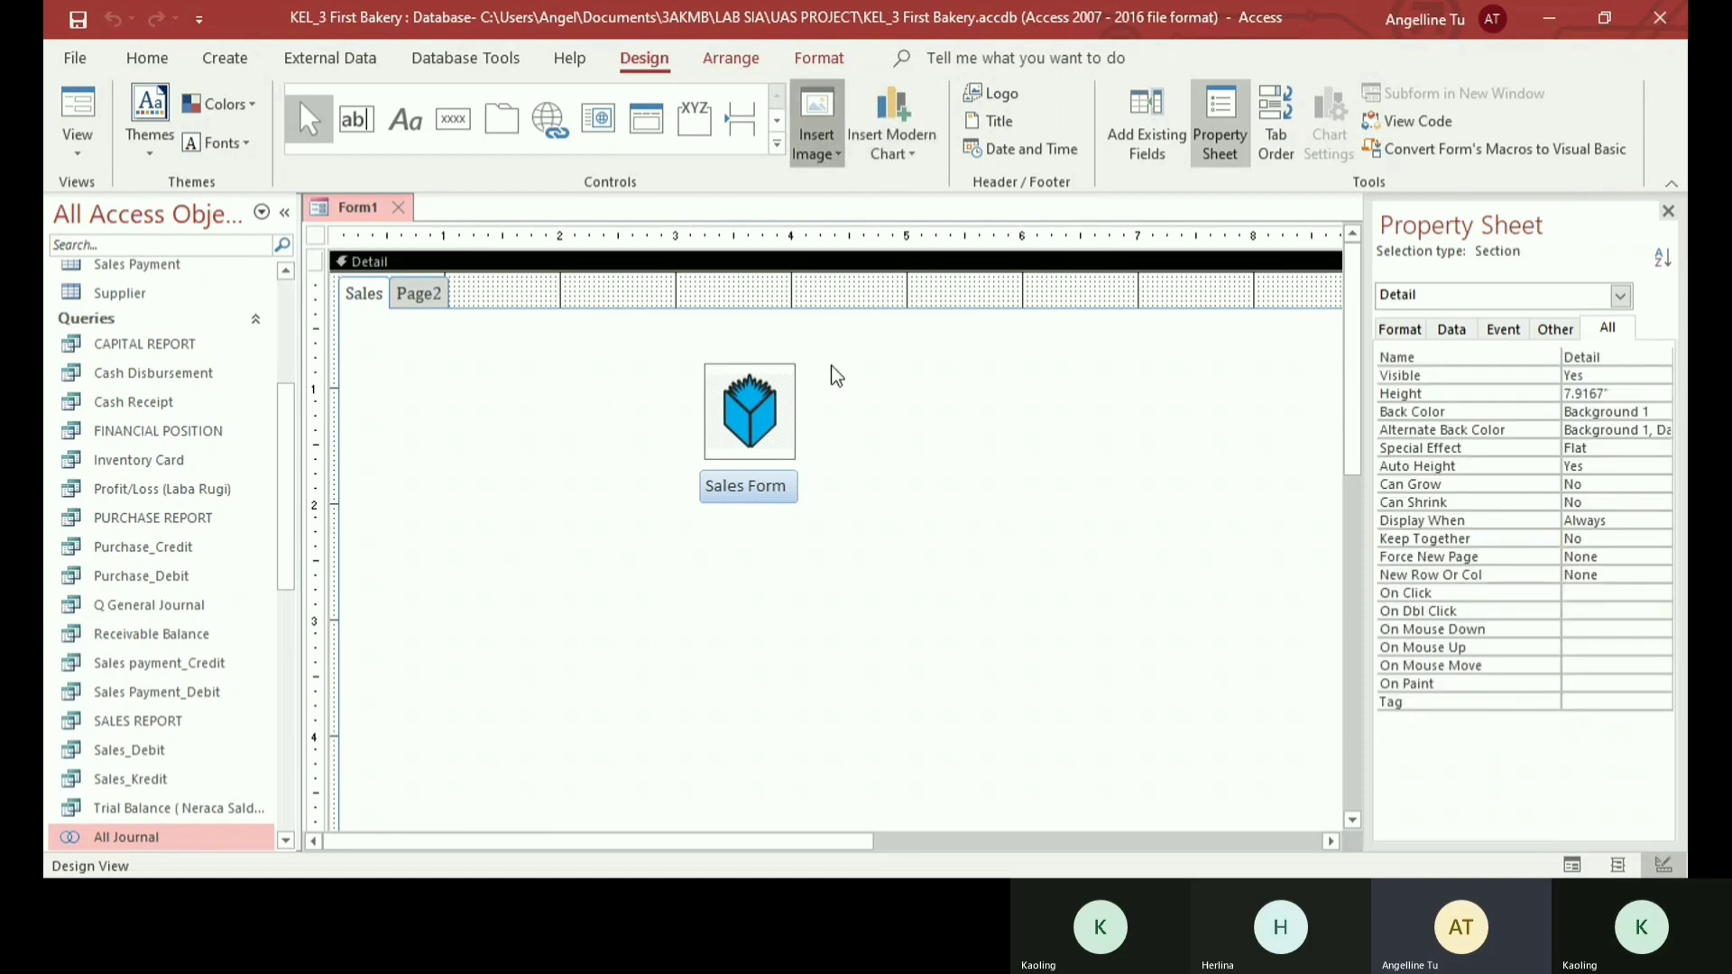
- Insert a second sales image, about 0.83 by 0.79 inch, on the Sales page, below and to the left of the Sales Form button
left_click(817, 144)
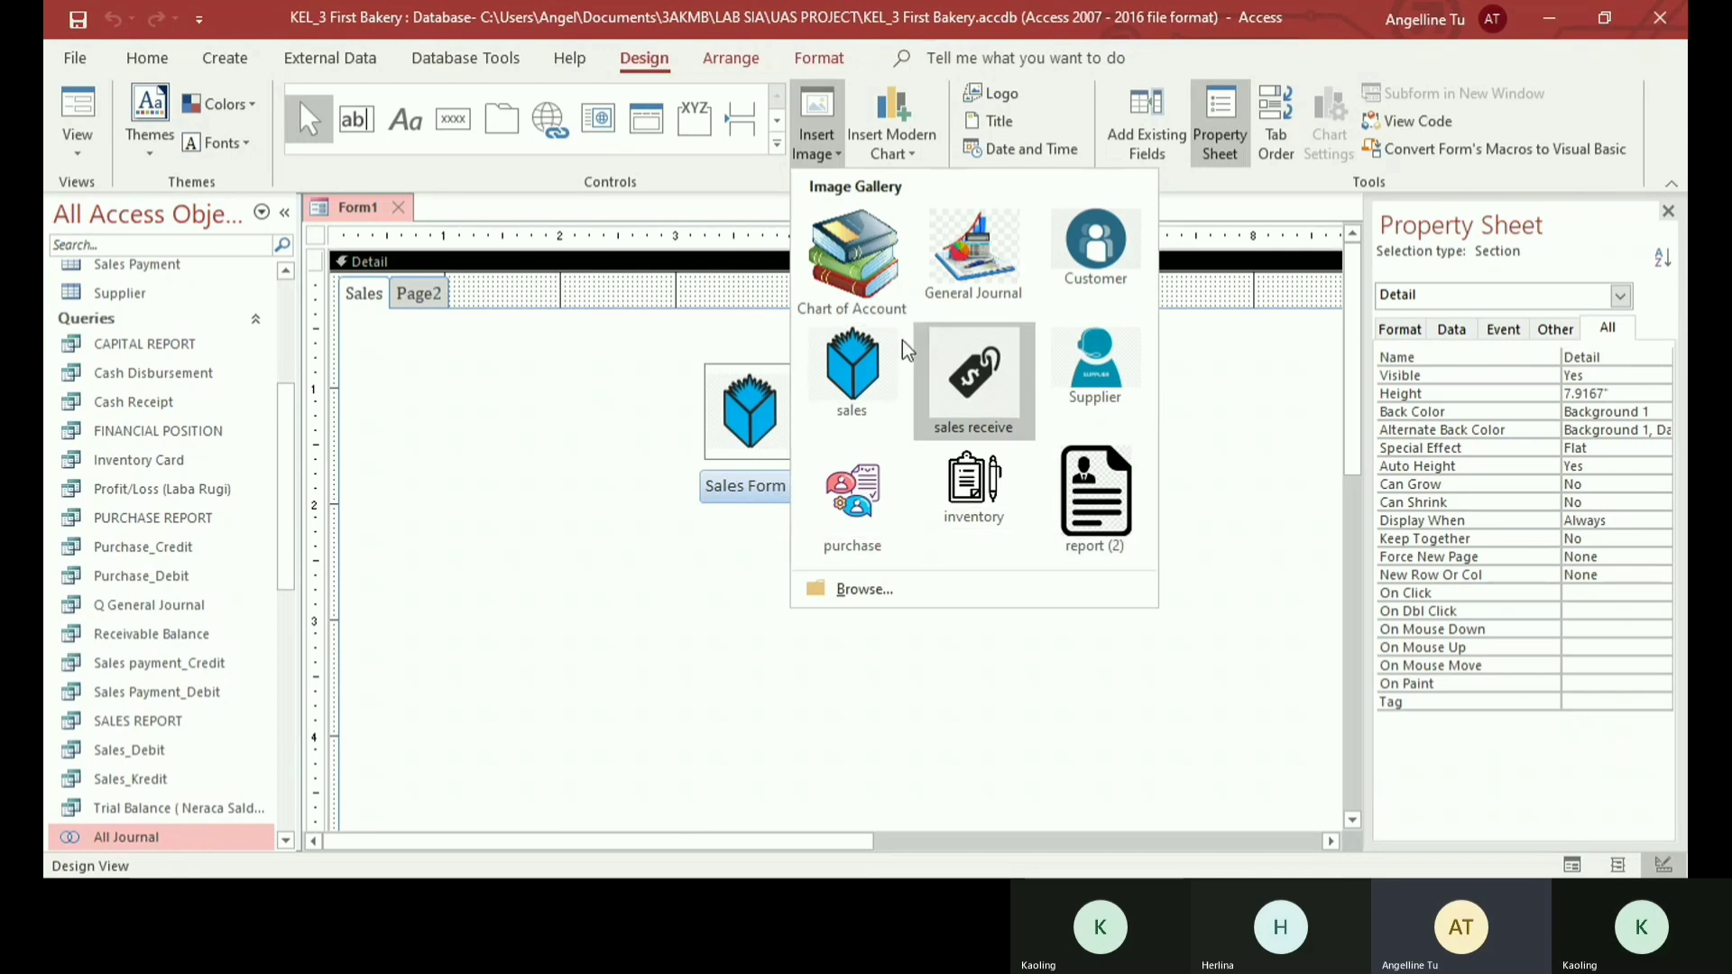
left_click(857, 343)
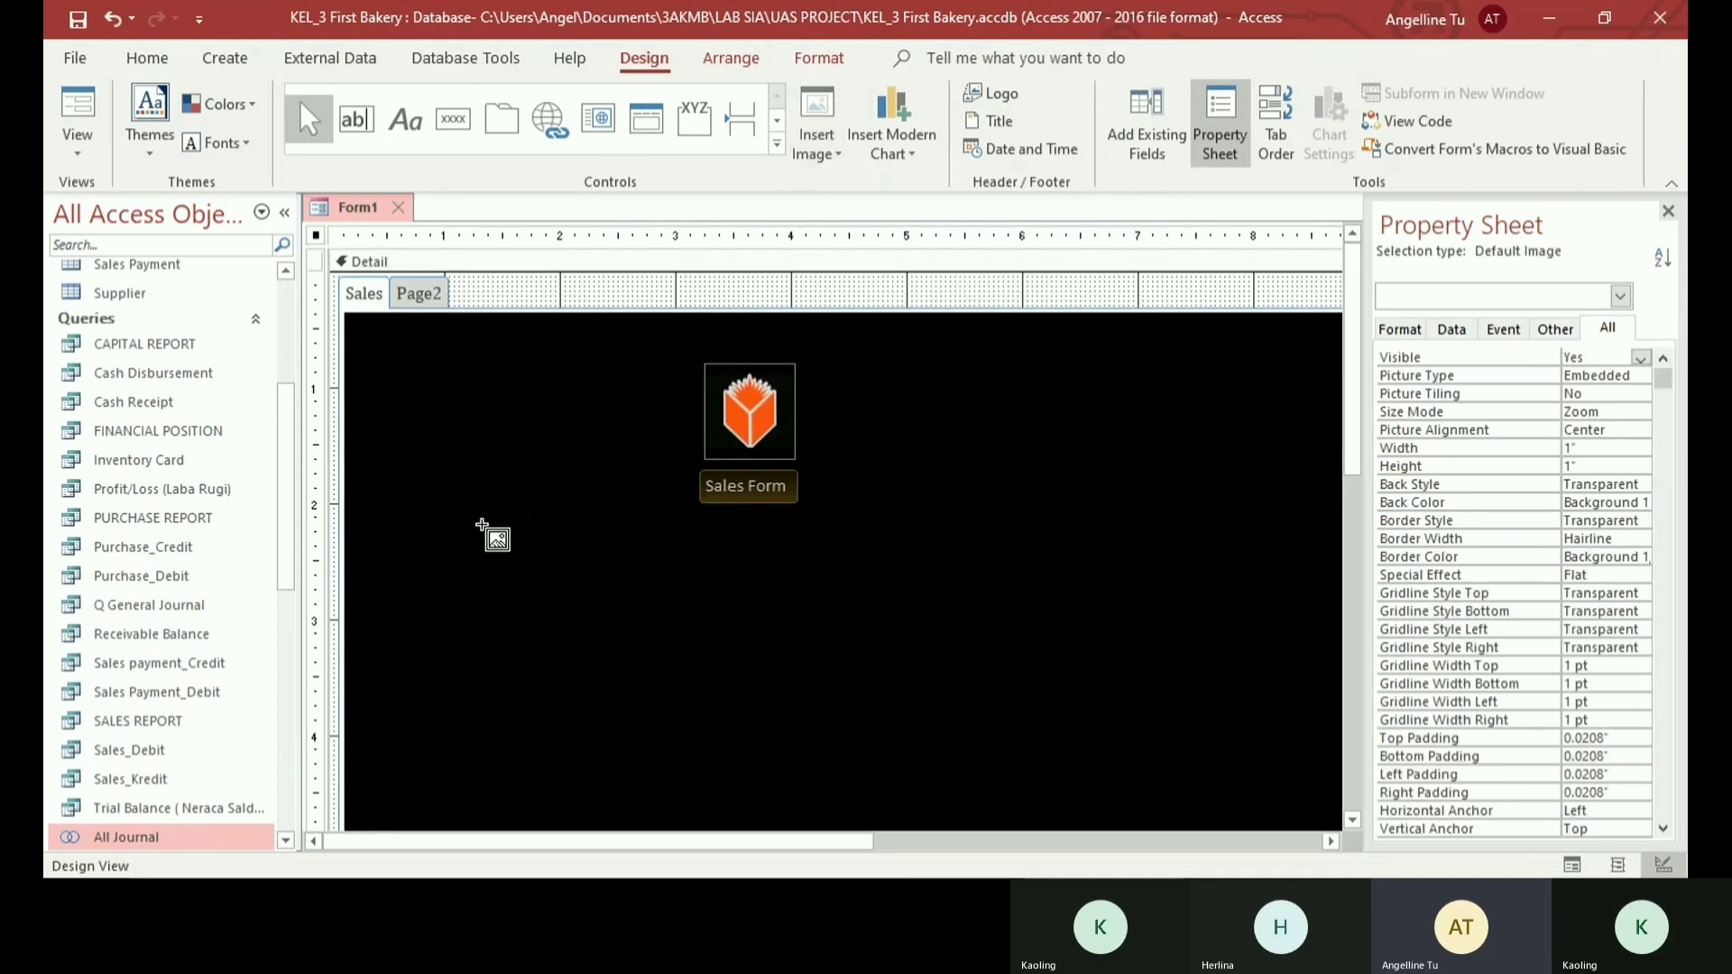
left_click_drag(521, 542, 621, 588)
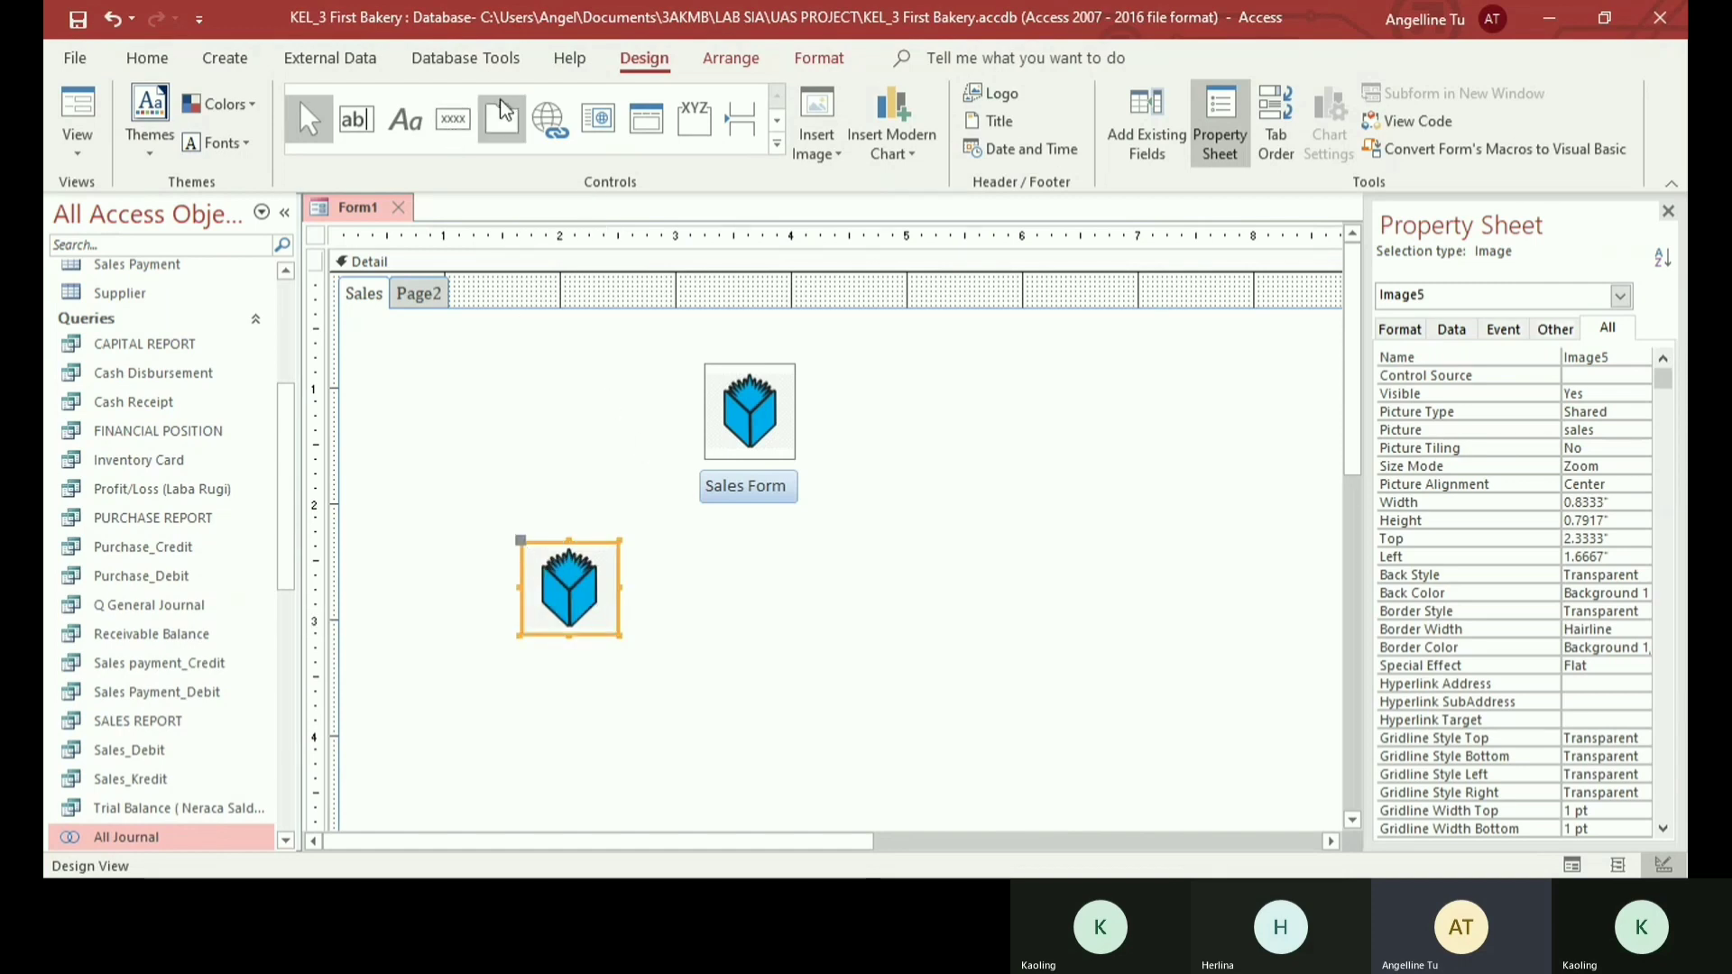
- Draw a command button about 1.42 by 0.29 inch below the second sales image that opens the Sales Payment Form and shows all the records
left_click(454, 125)
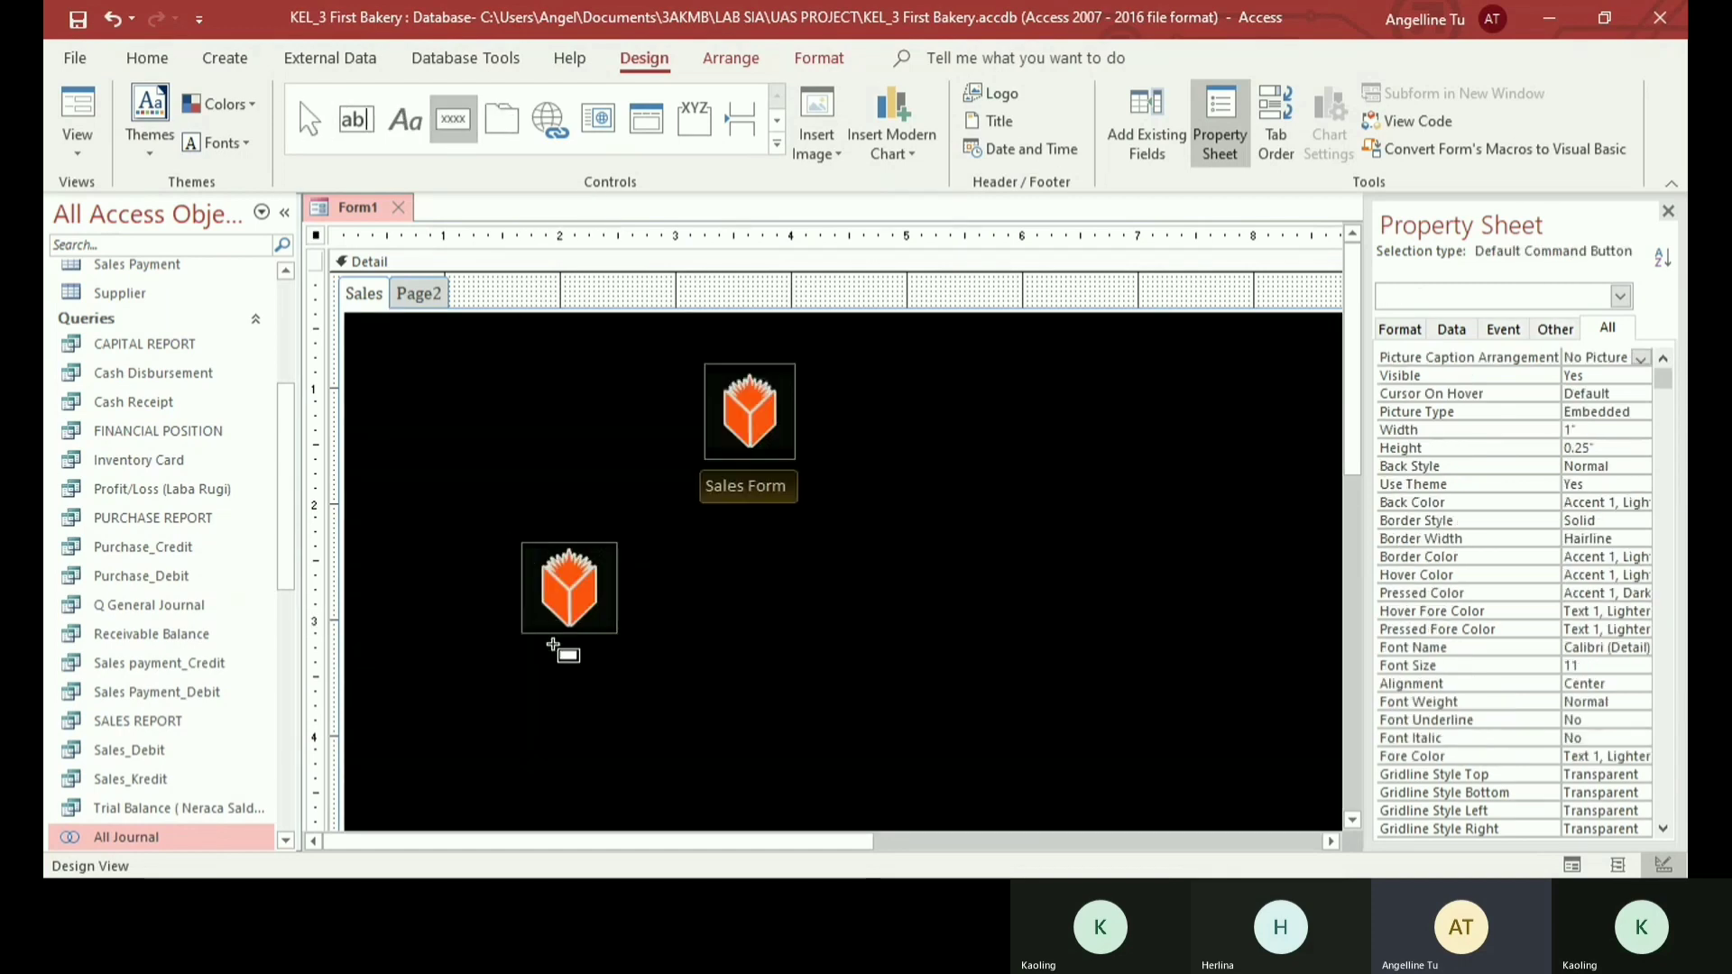
left_click_drag(497, 653, 662, 689)
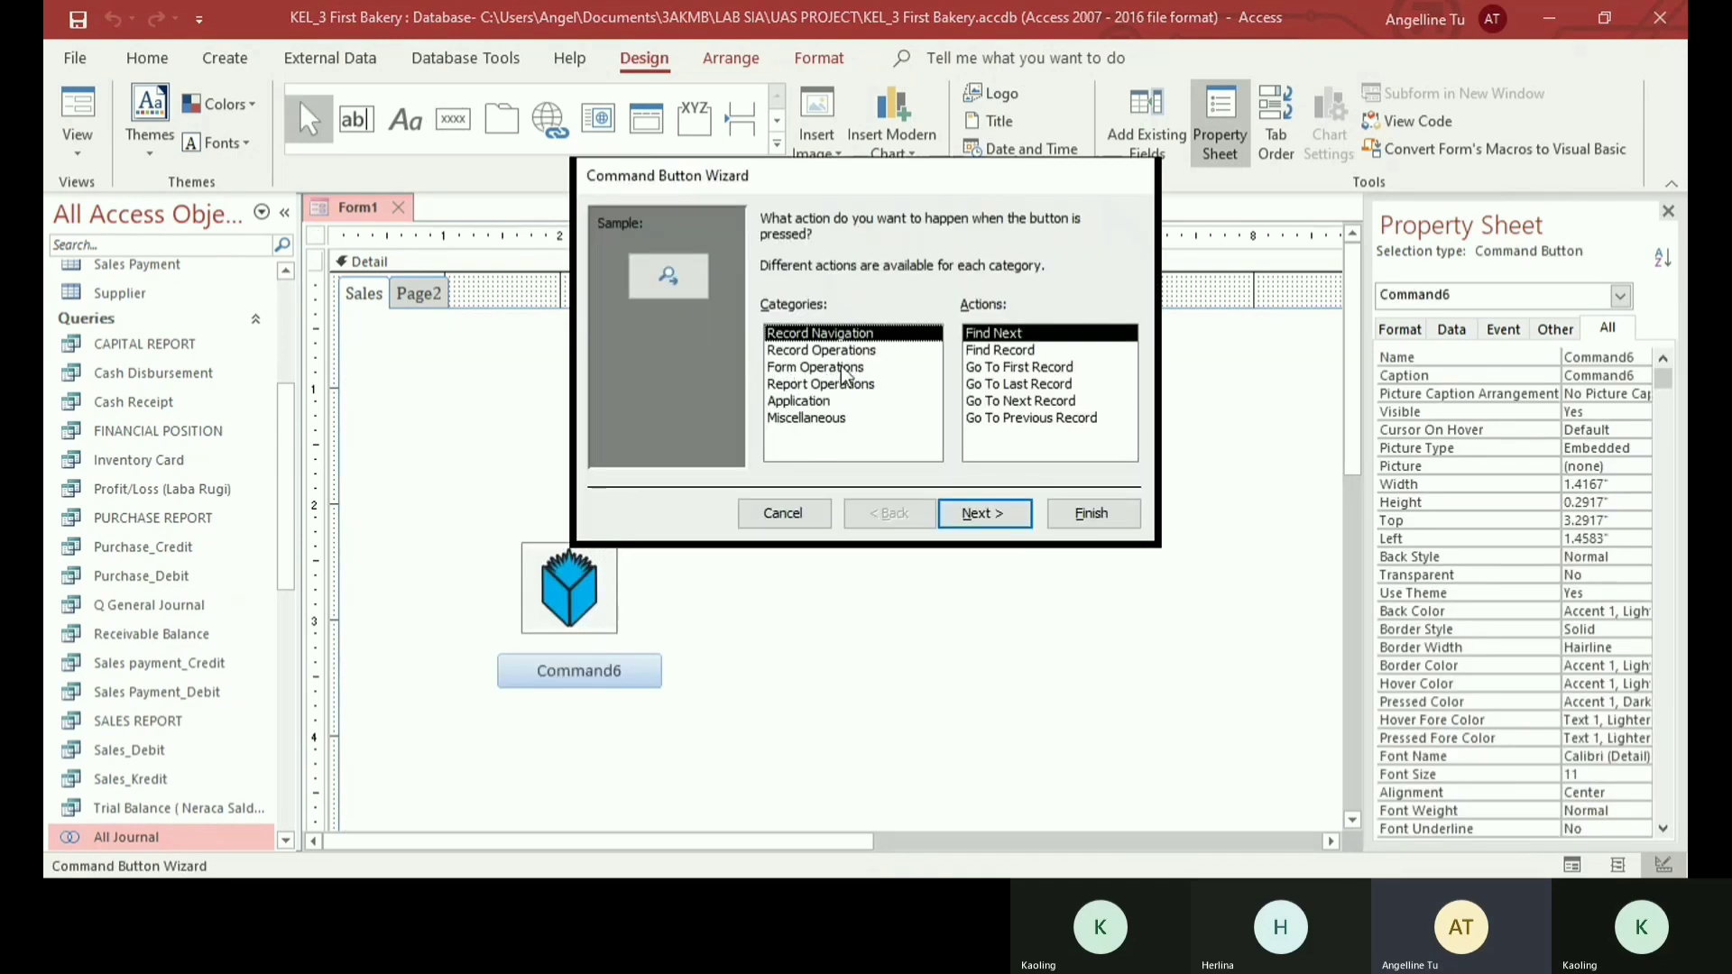
left_click(853, 367)
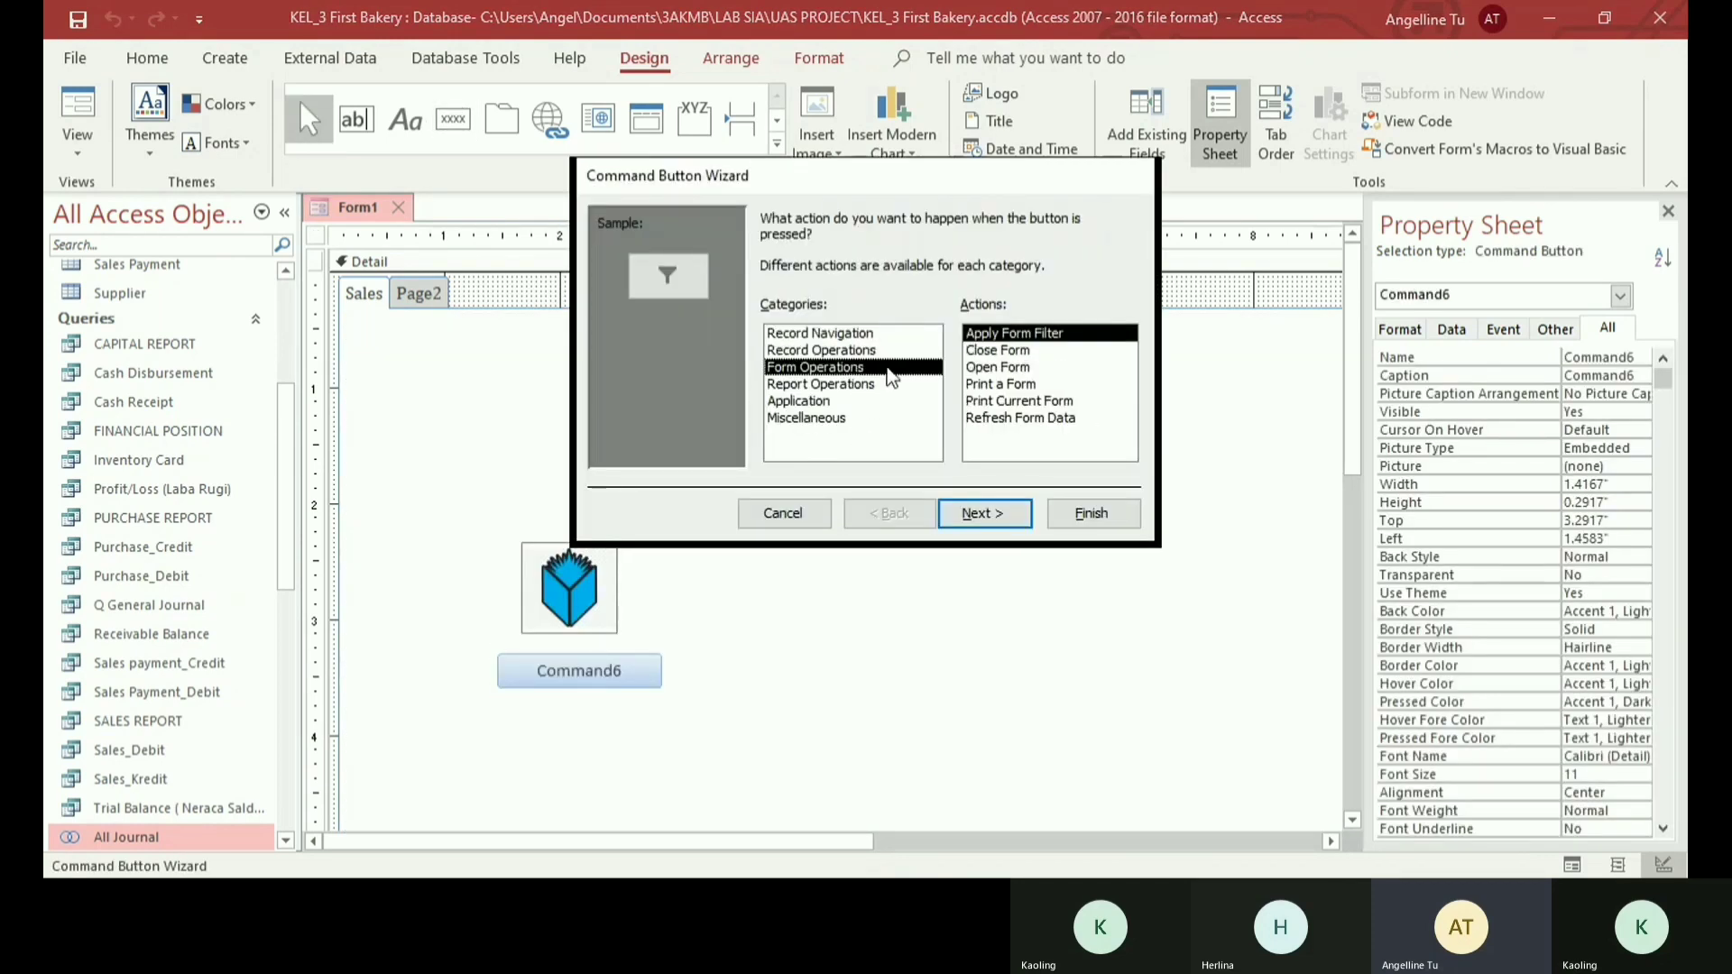
double_click(992, 367)
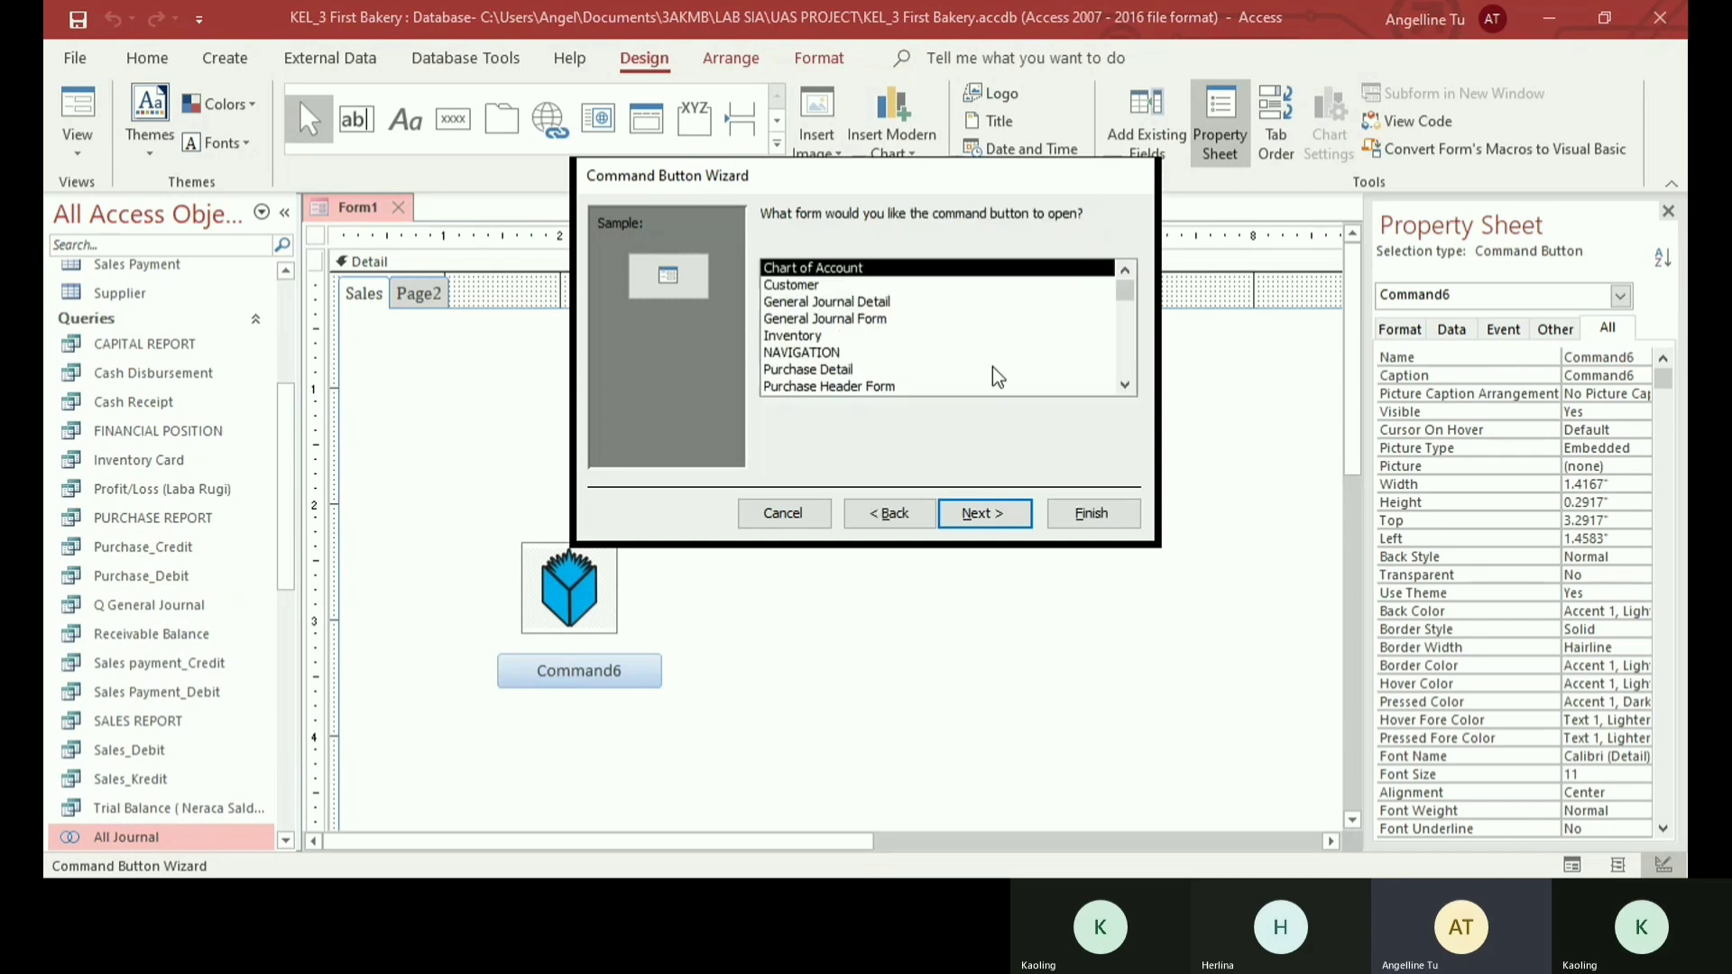
scroll(858, 357, "down", 2)
left_click(859, 371)
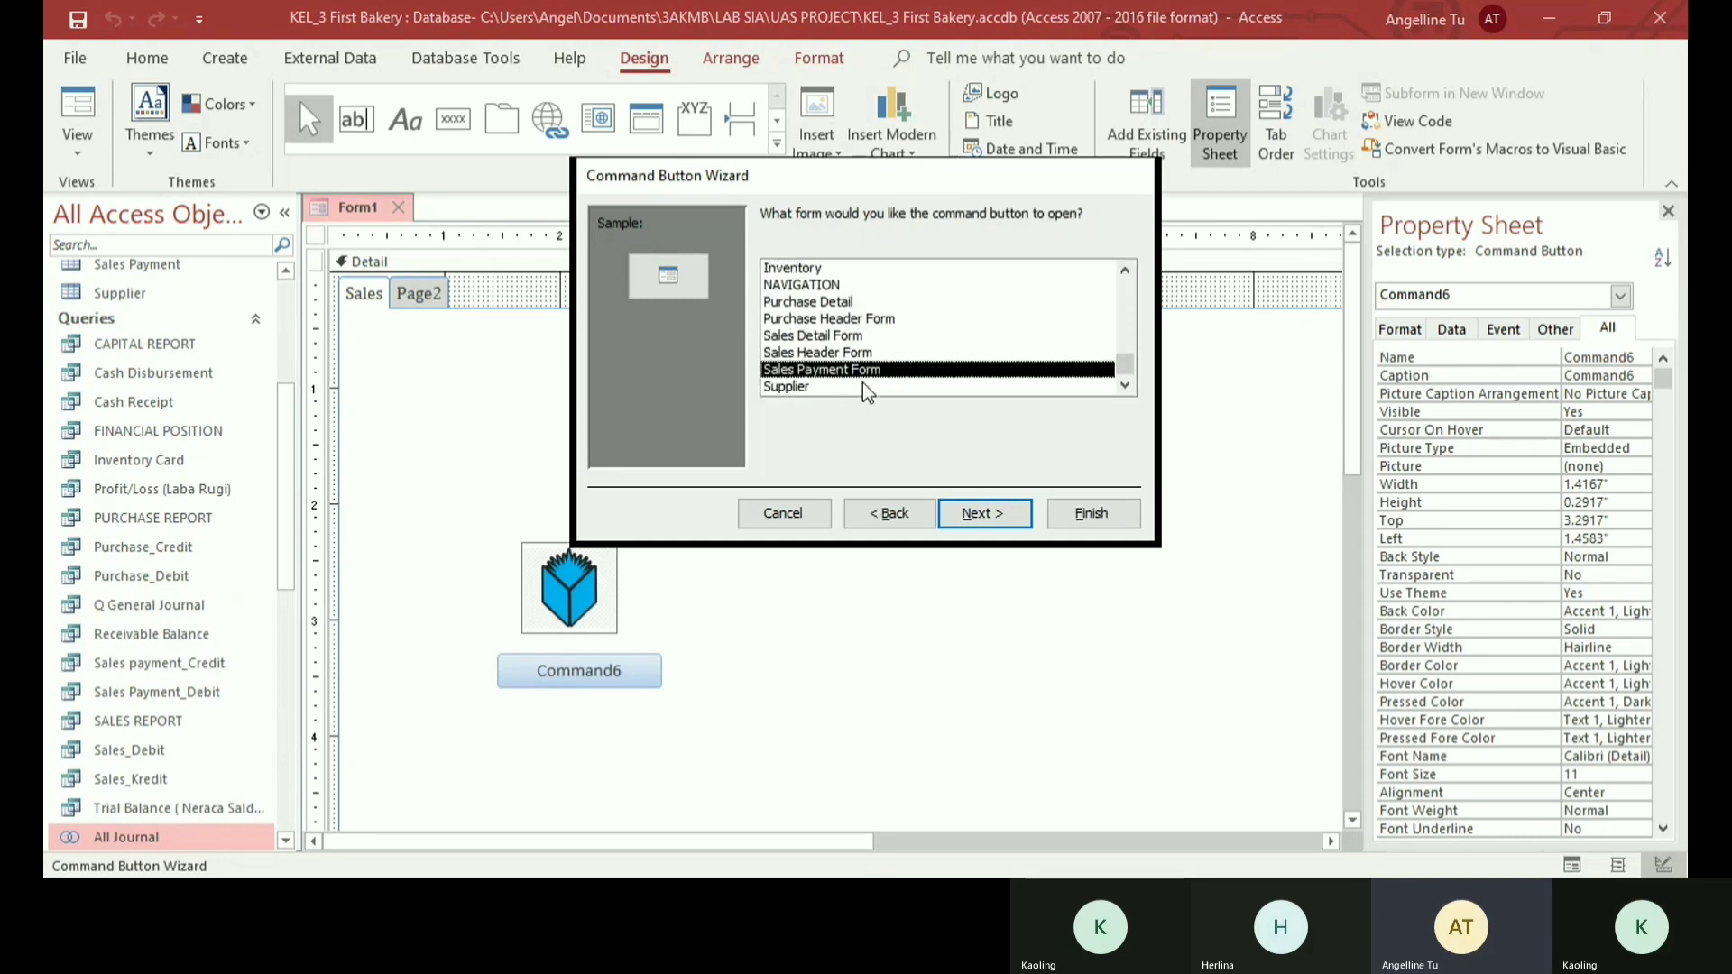
left_click(992, 530)
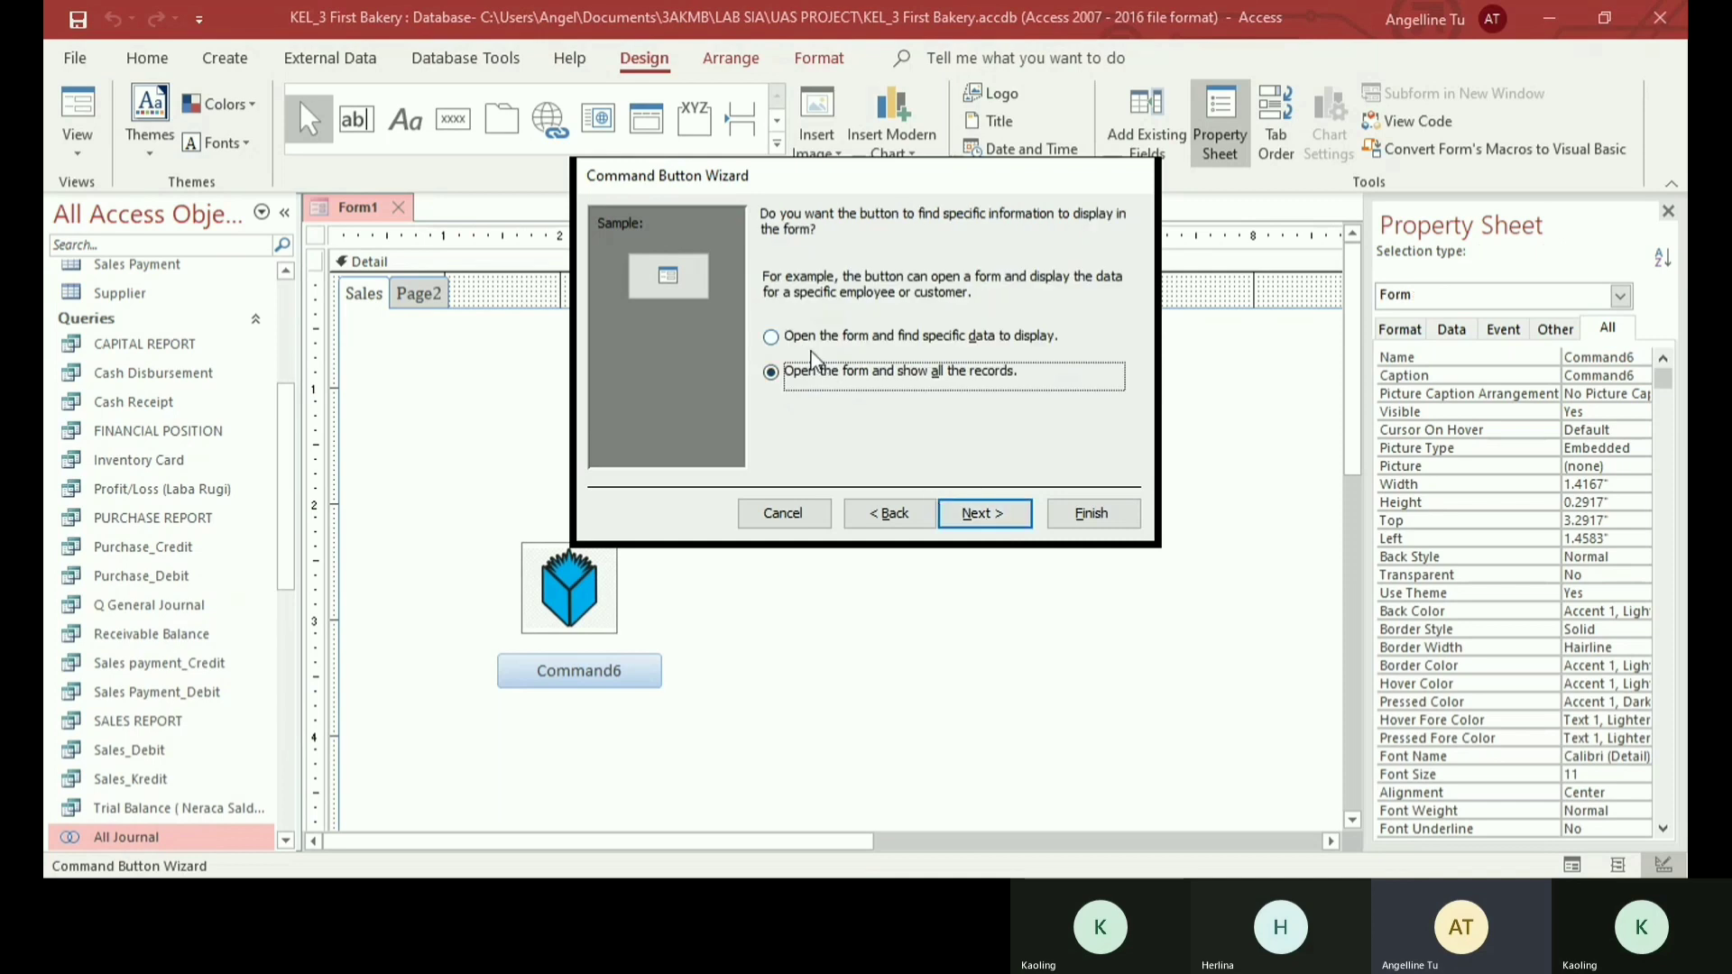
left_click(958, 510)
- Give the command button the text Sales Payment and finish the wizard
left_click(927, 317)
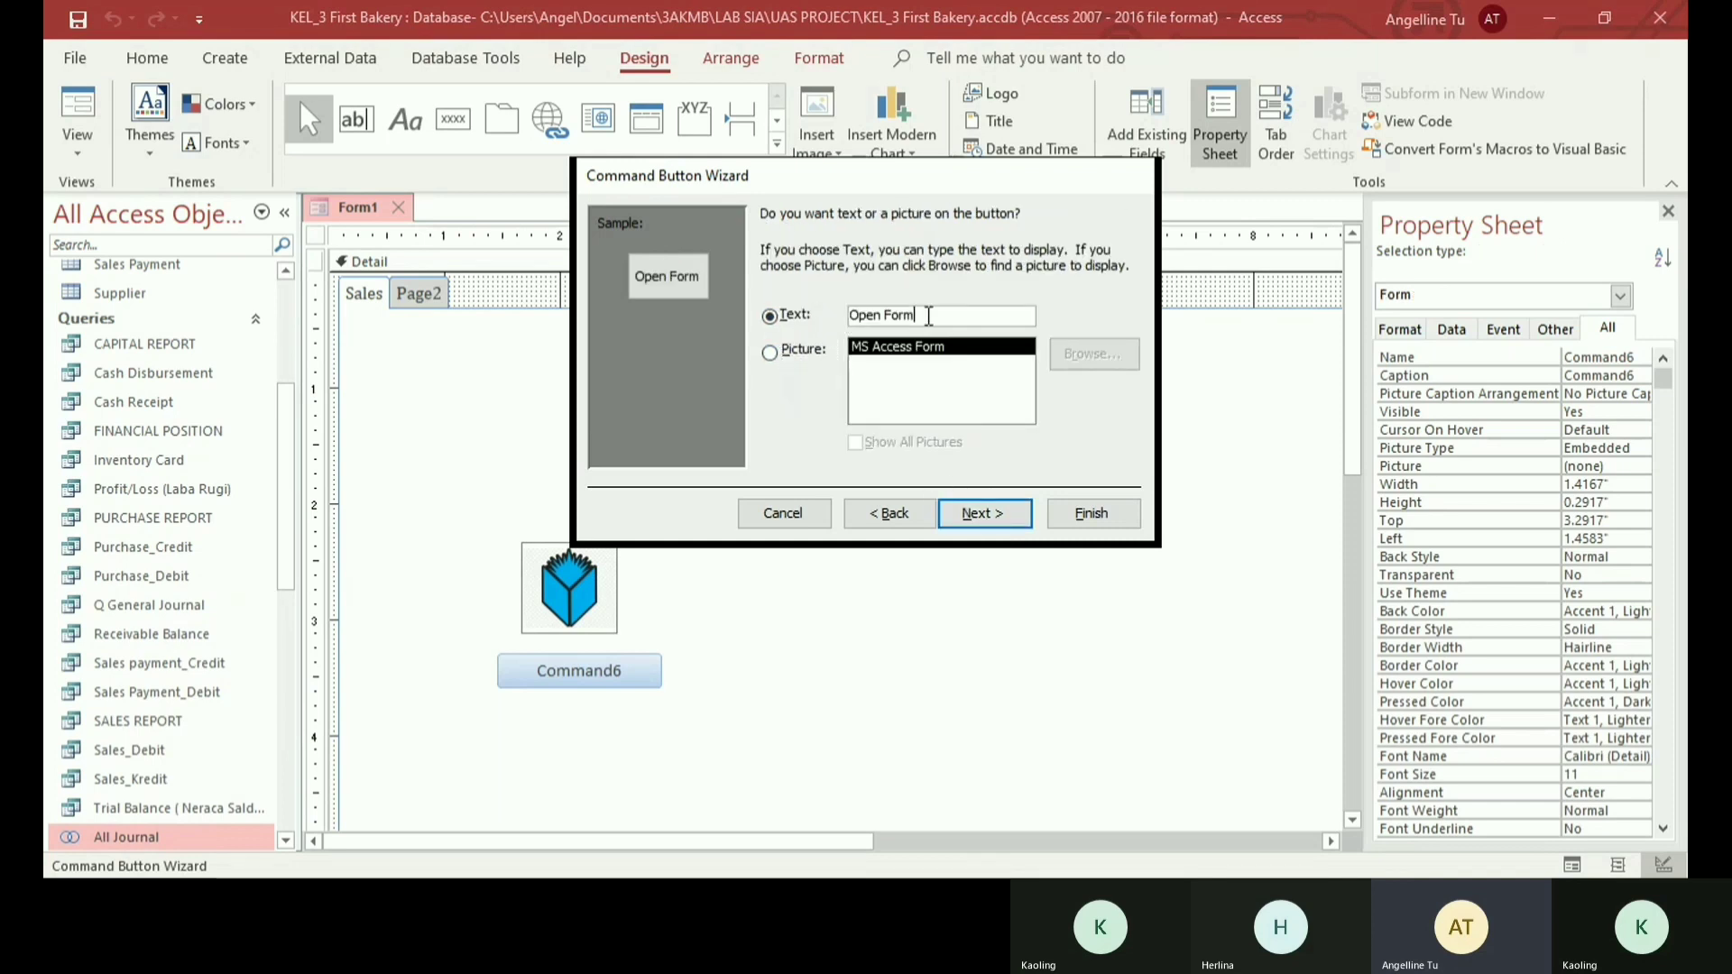
left_click_drag(927, 317, 842, 315)
type("S")
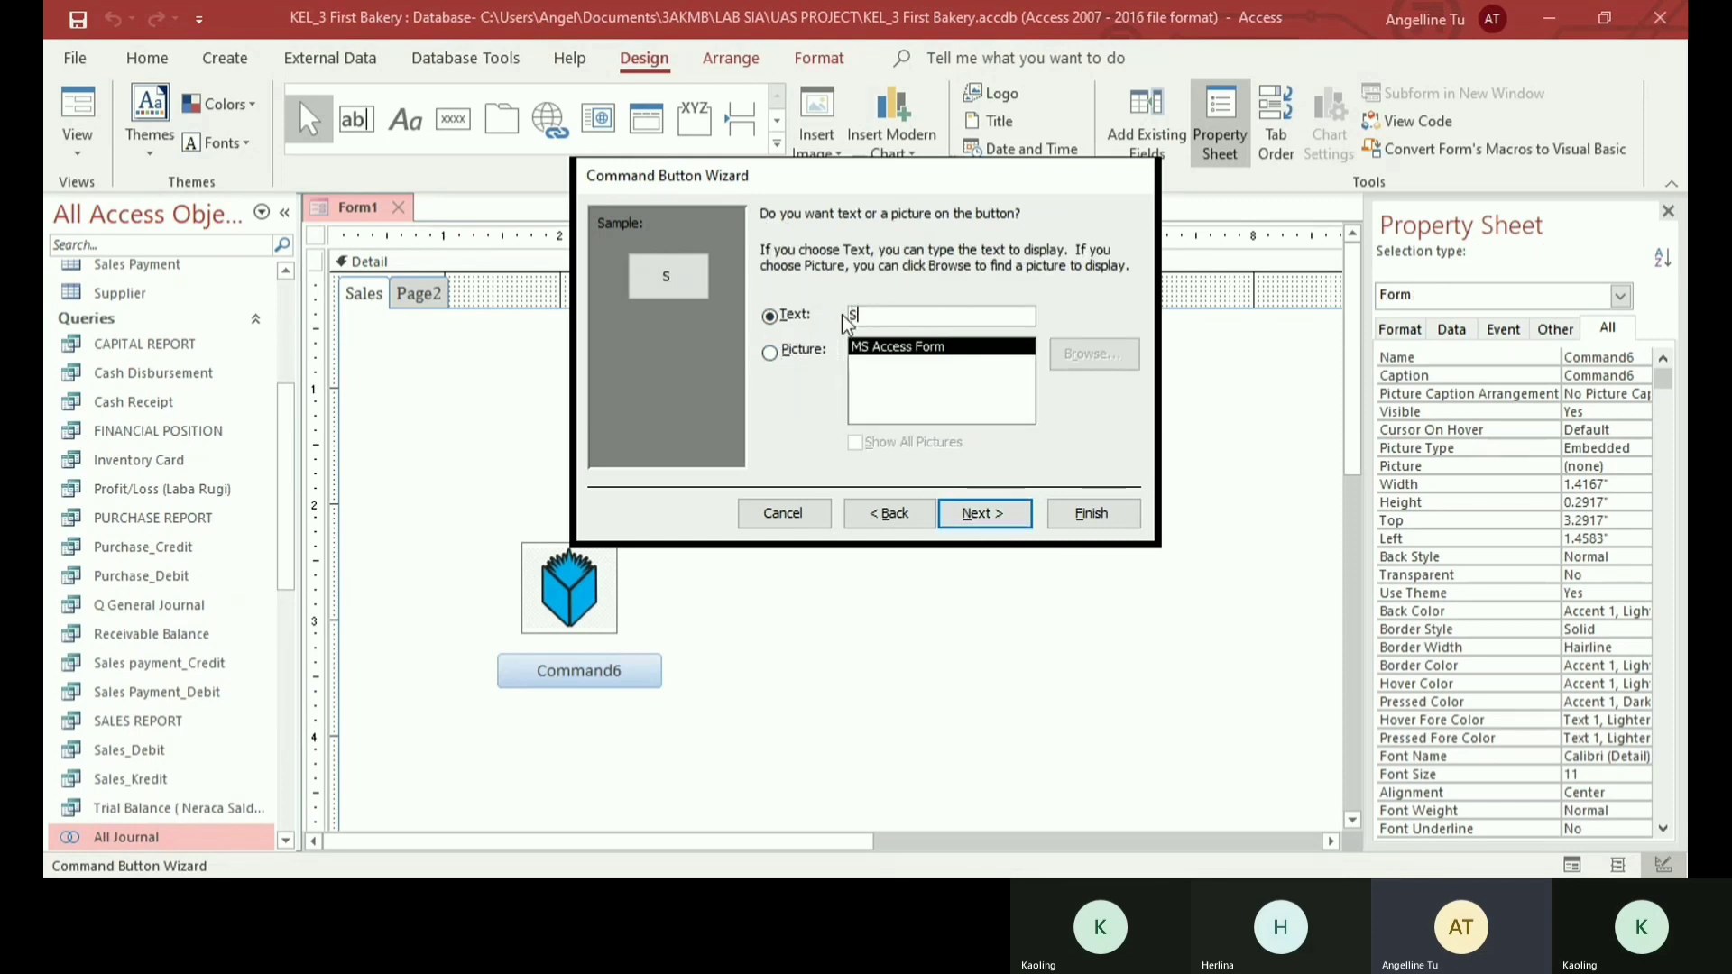
type("ales Payment")
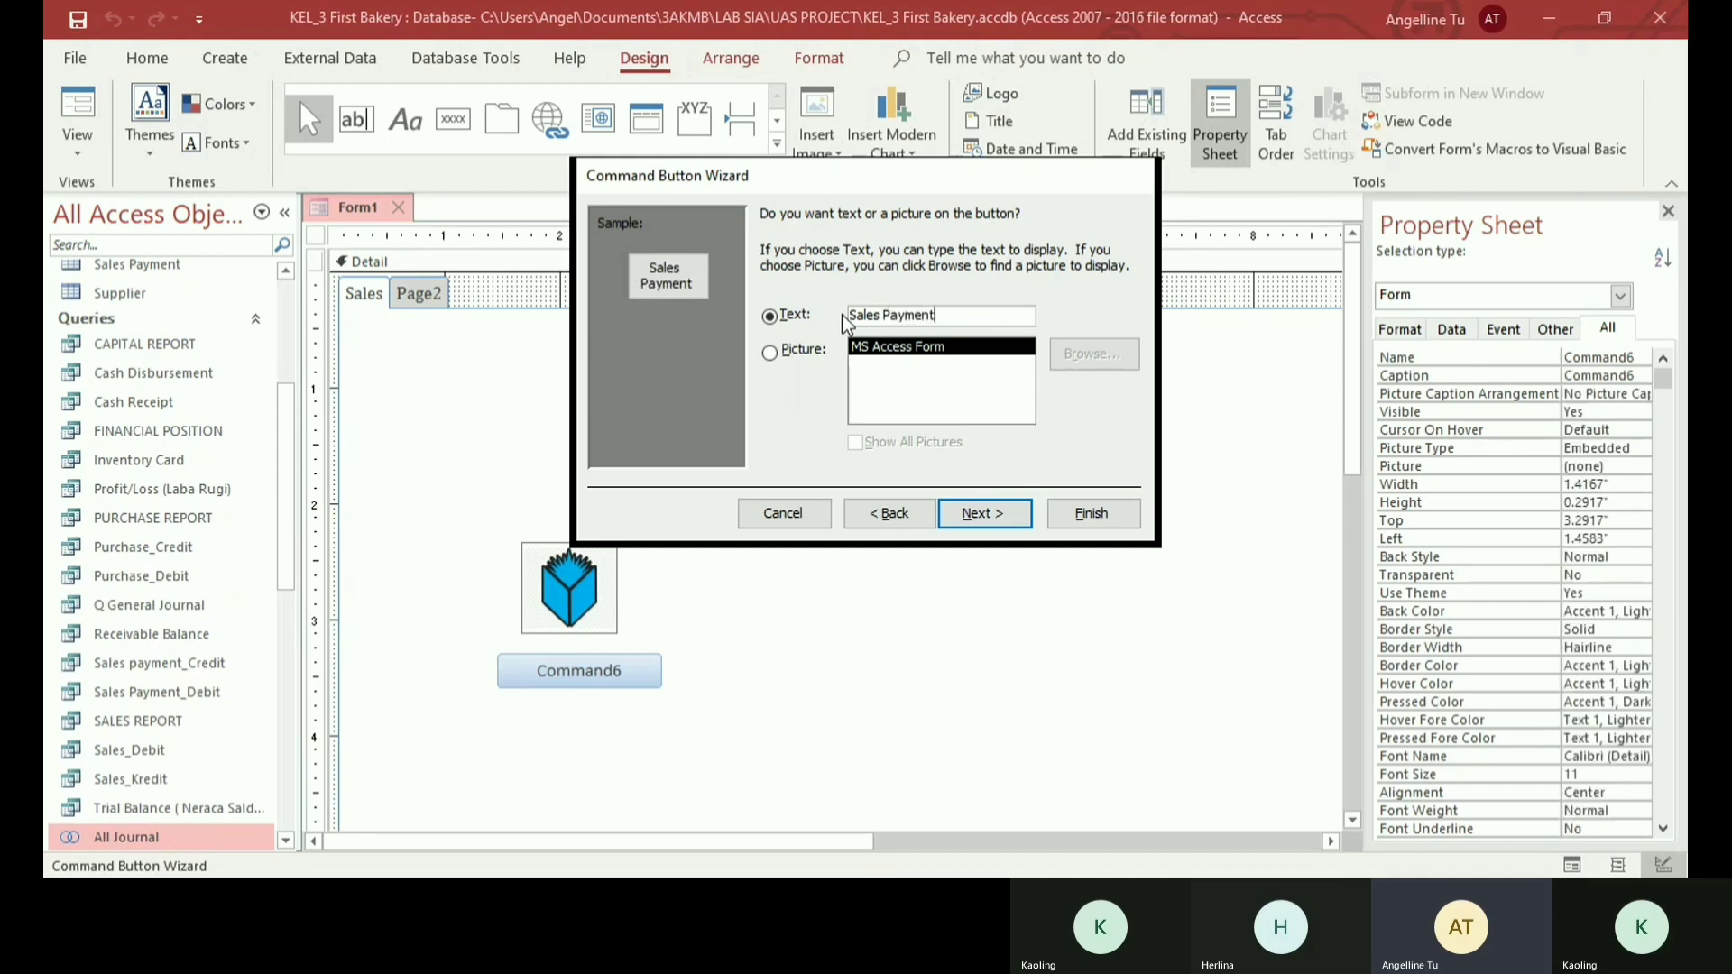
key("Return")
left_click(1061, 512)
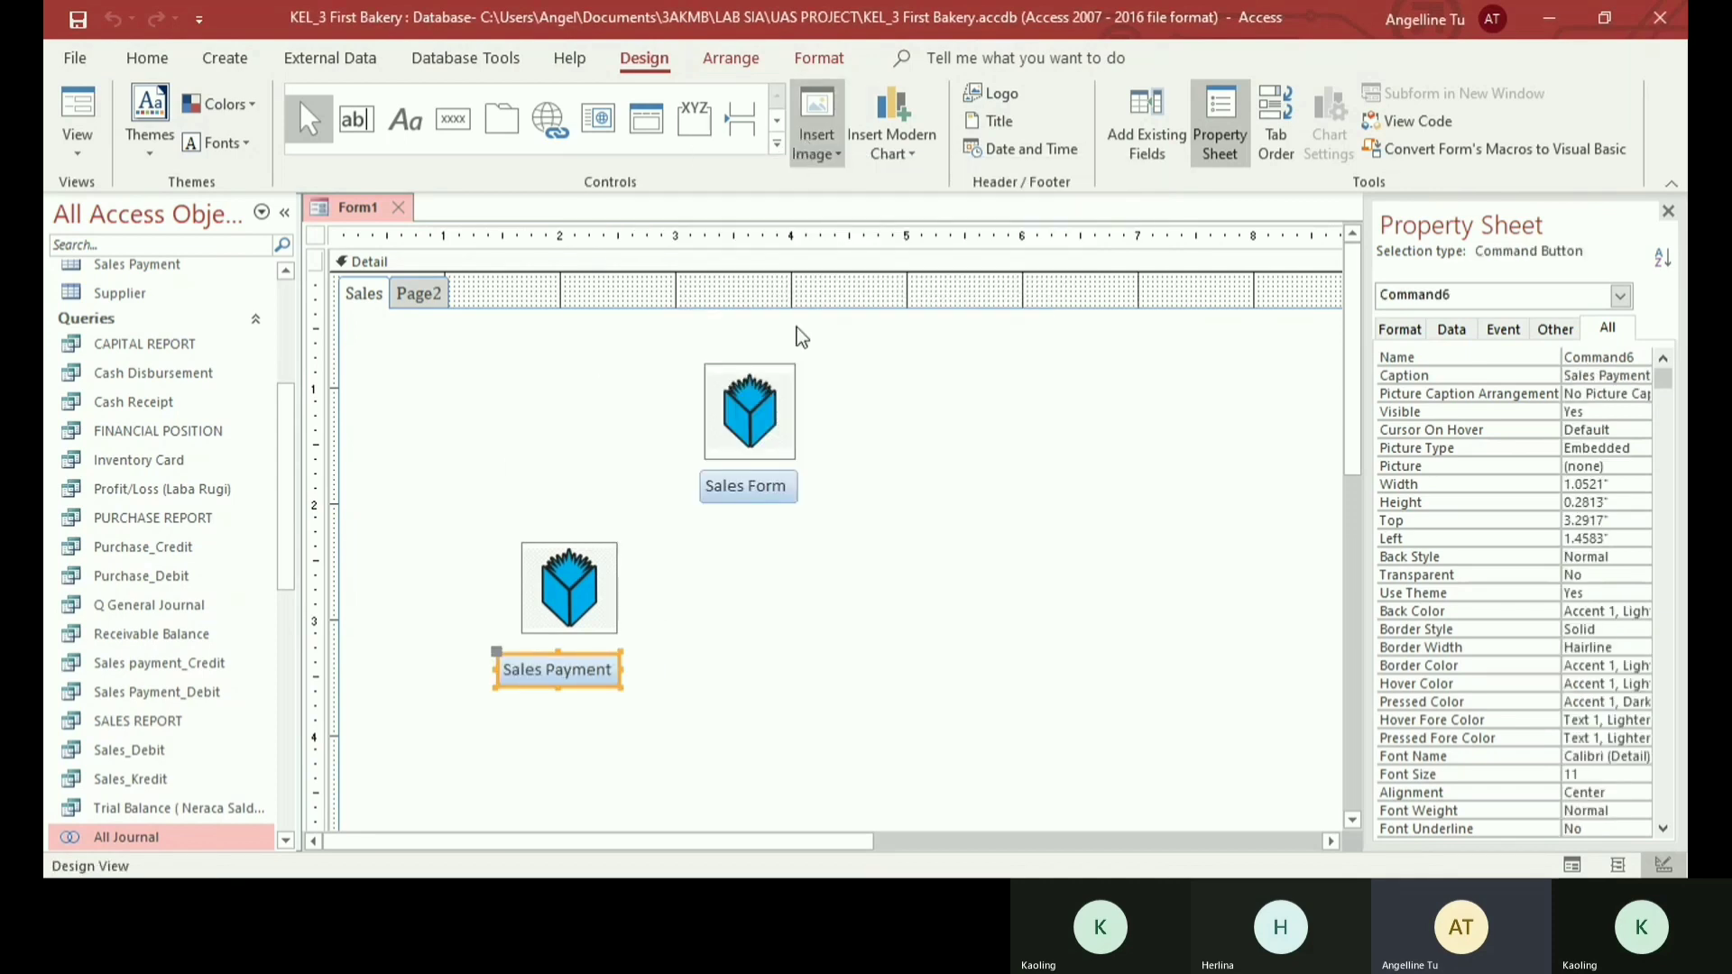
- Insert a third sales image, about 0.71 by 0.88 inch, on the Sales page, below and to the right of the Sales Form button
left_click(747, 381)
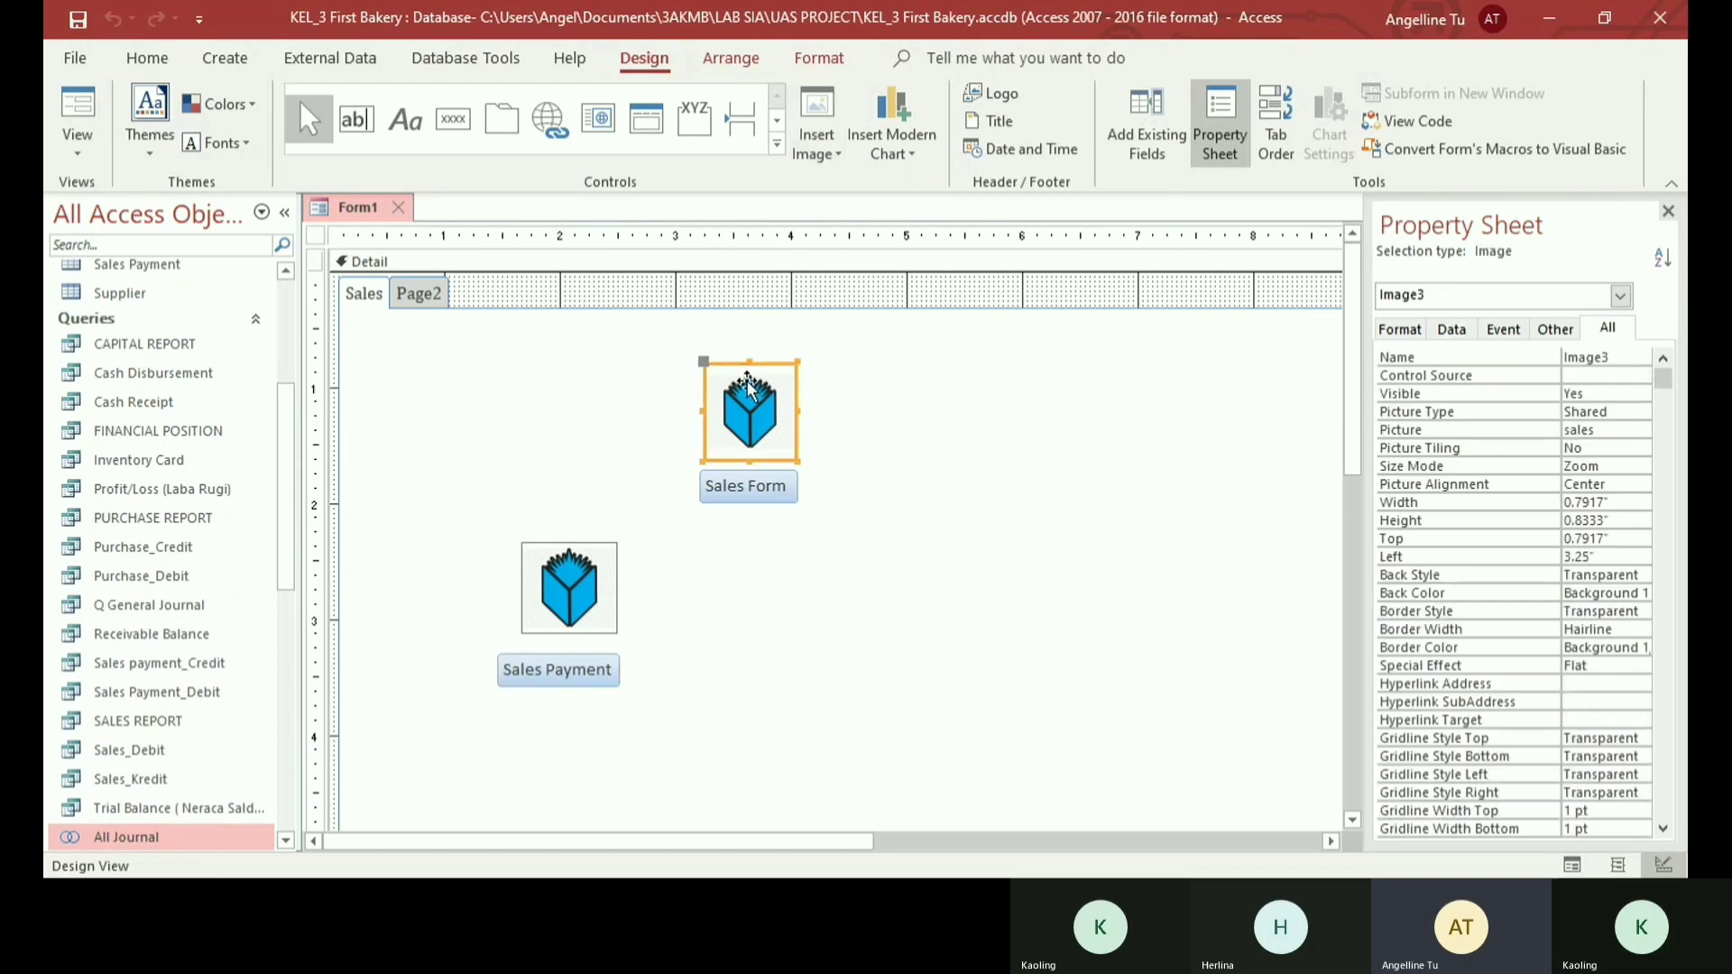
left_click(816, 126)
left_click(852, 370)
left_click_drag(868, 541, 952, 646)
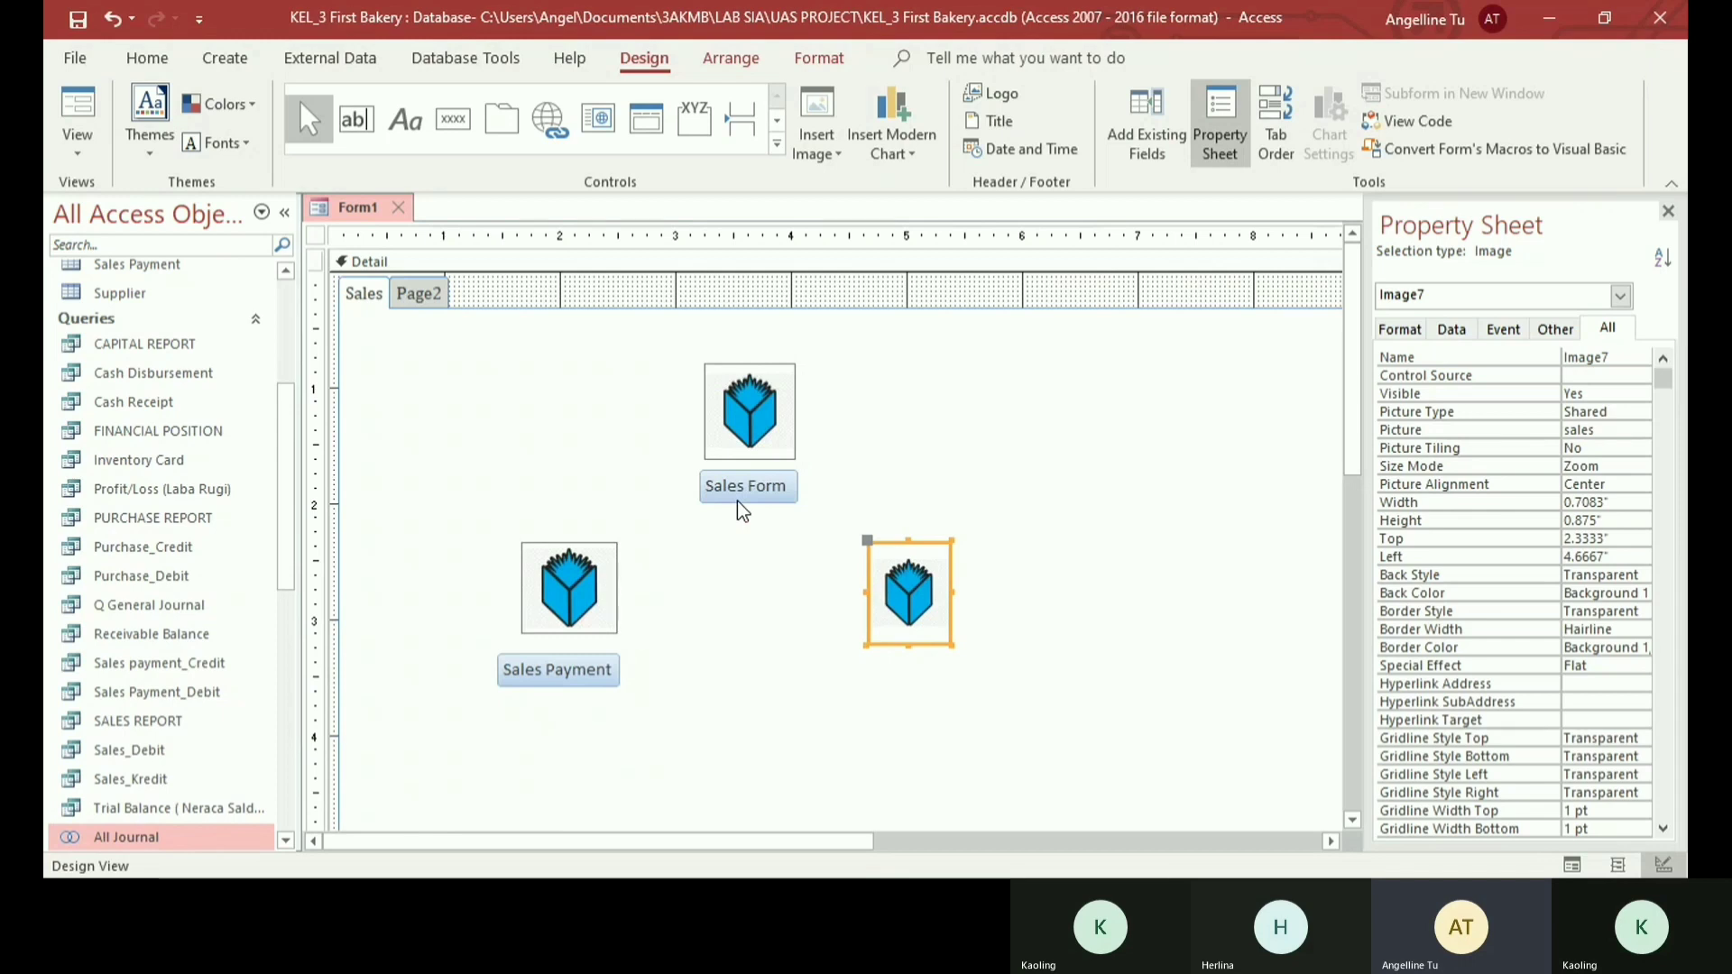
- Draw a command button about 1.08 by 0.21 inch below the third sales image that opens the Customer form and shows all the records
left_click(451, 118)
left_click_drag(848, 661, 973, 683)
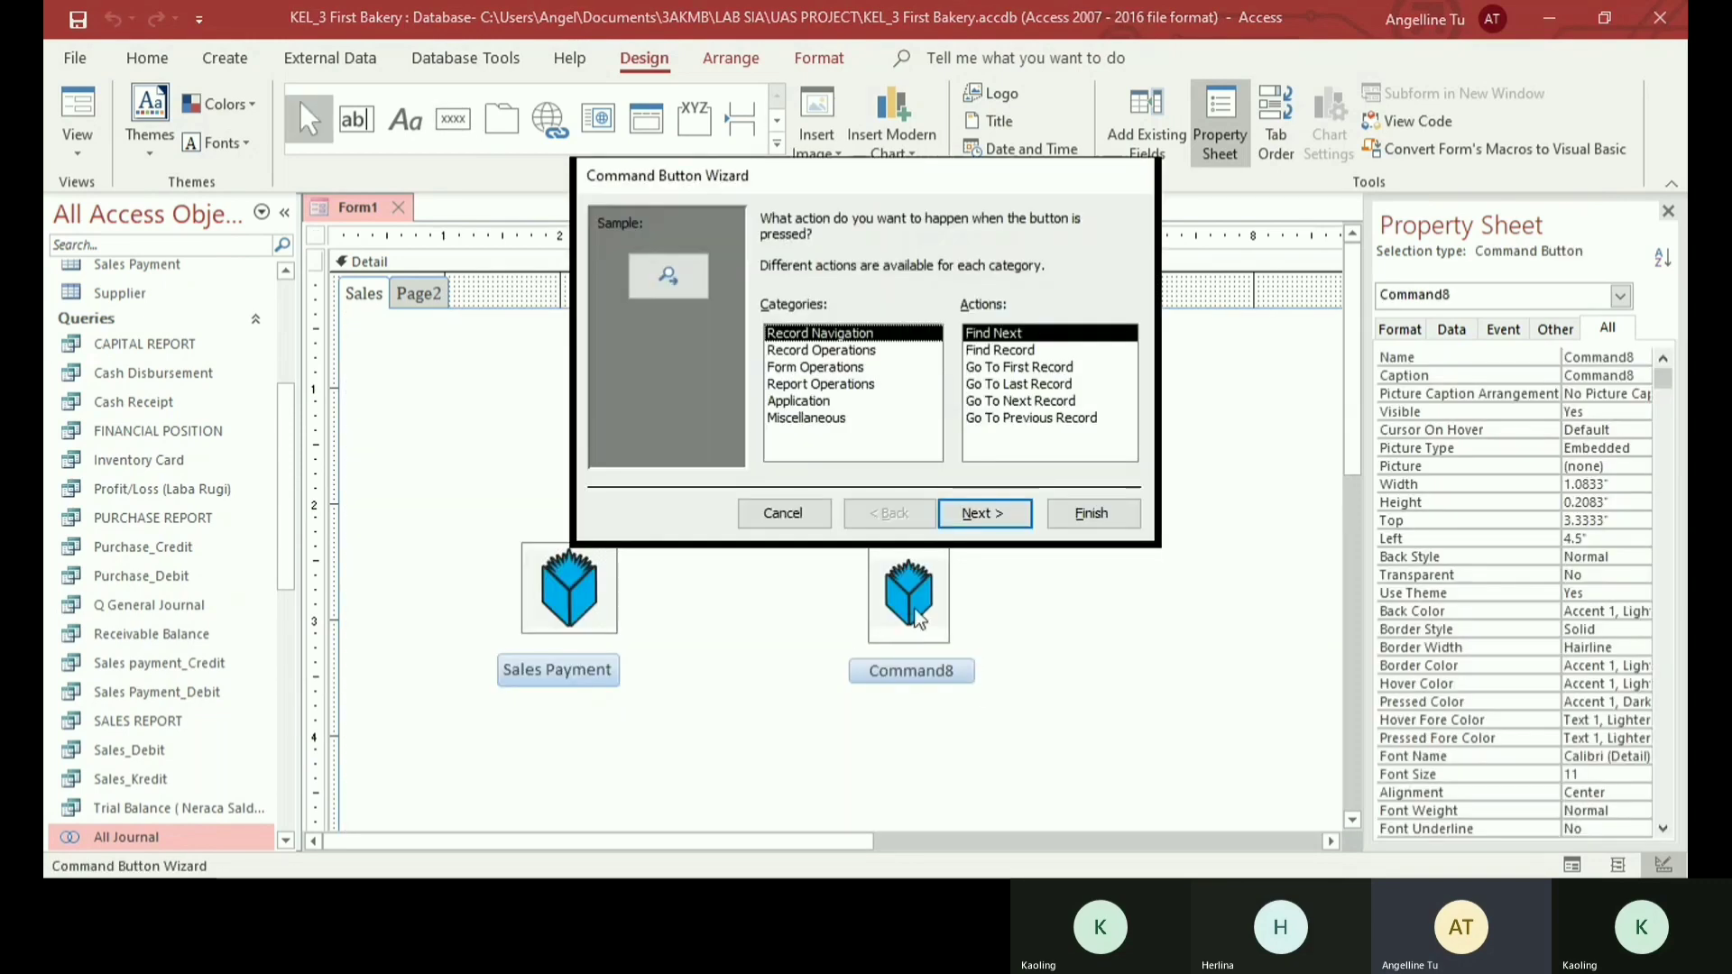
left_click(797, 368)
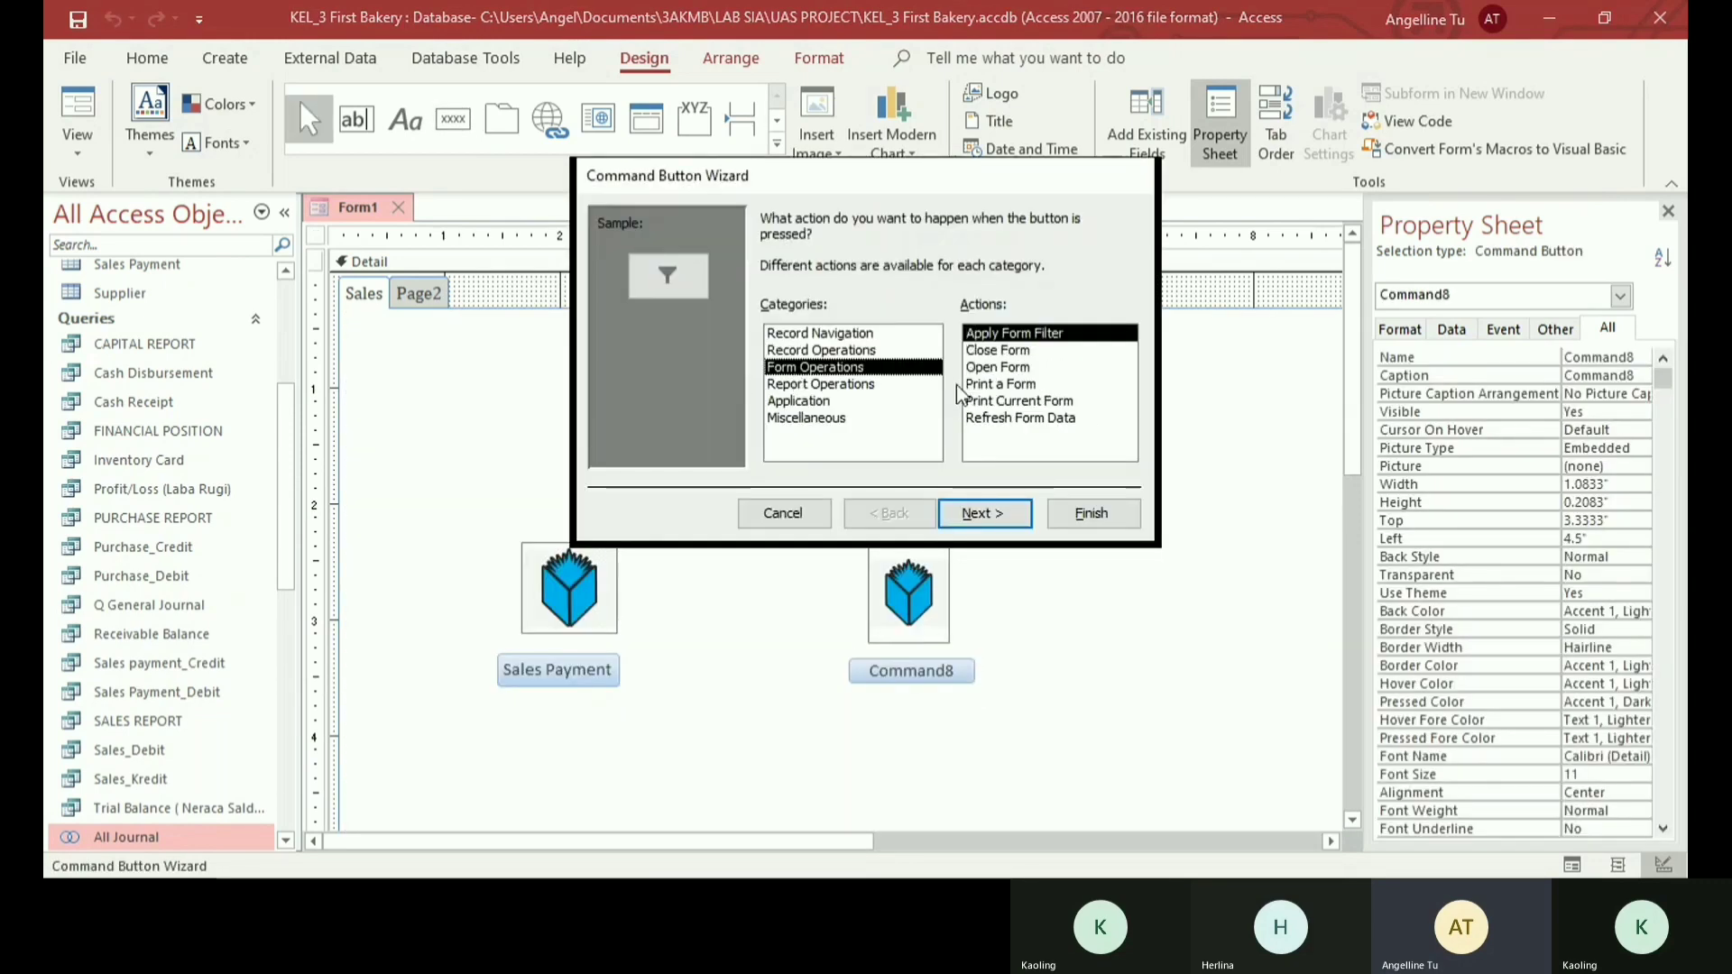
double_click(996, 368)
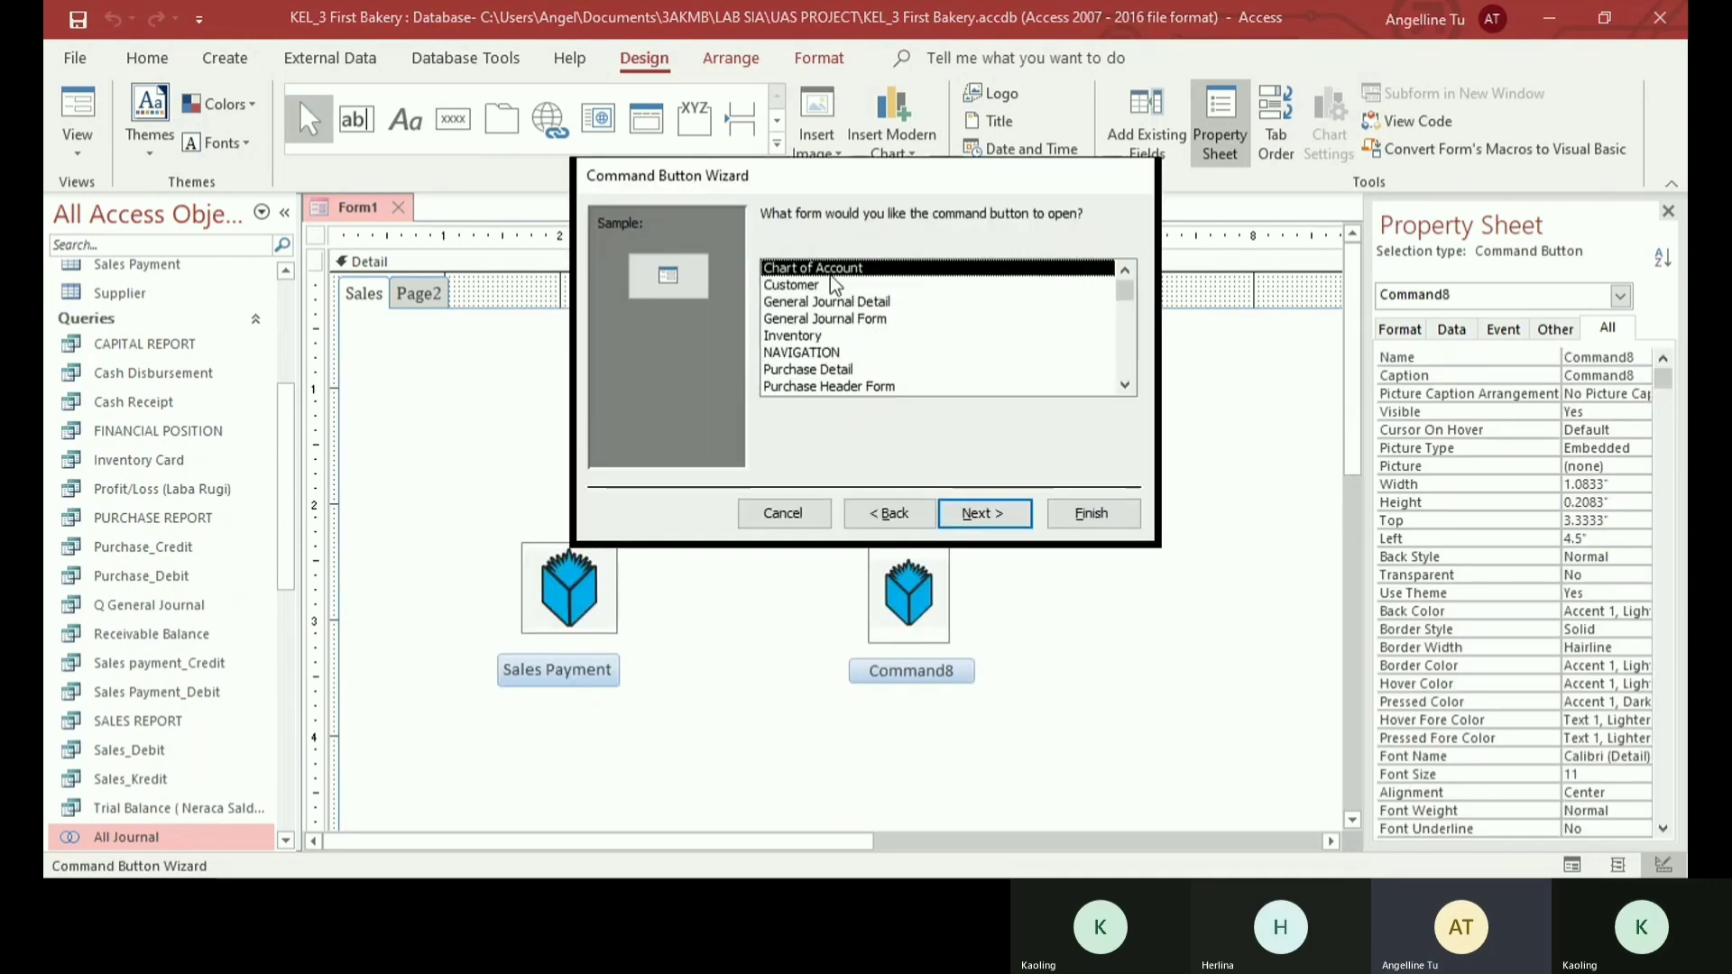
scroll(830, 274, "down", 1)
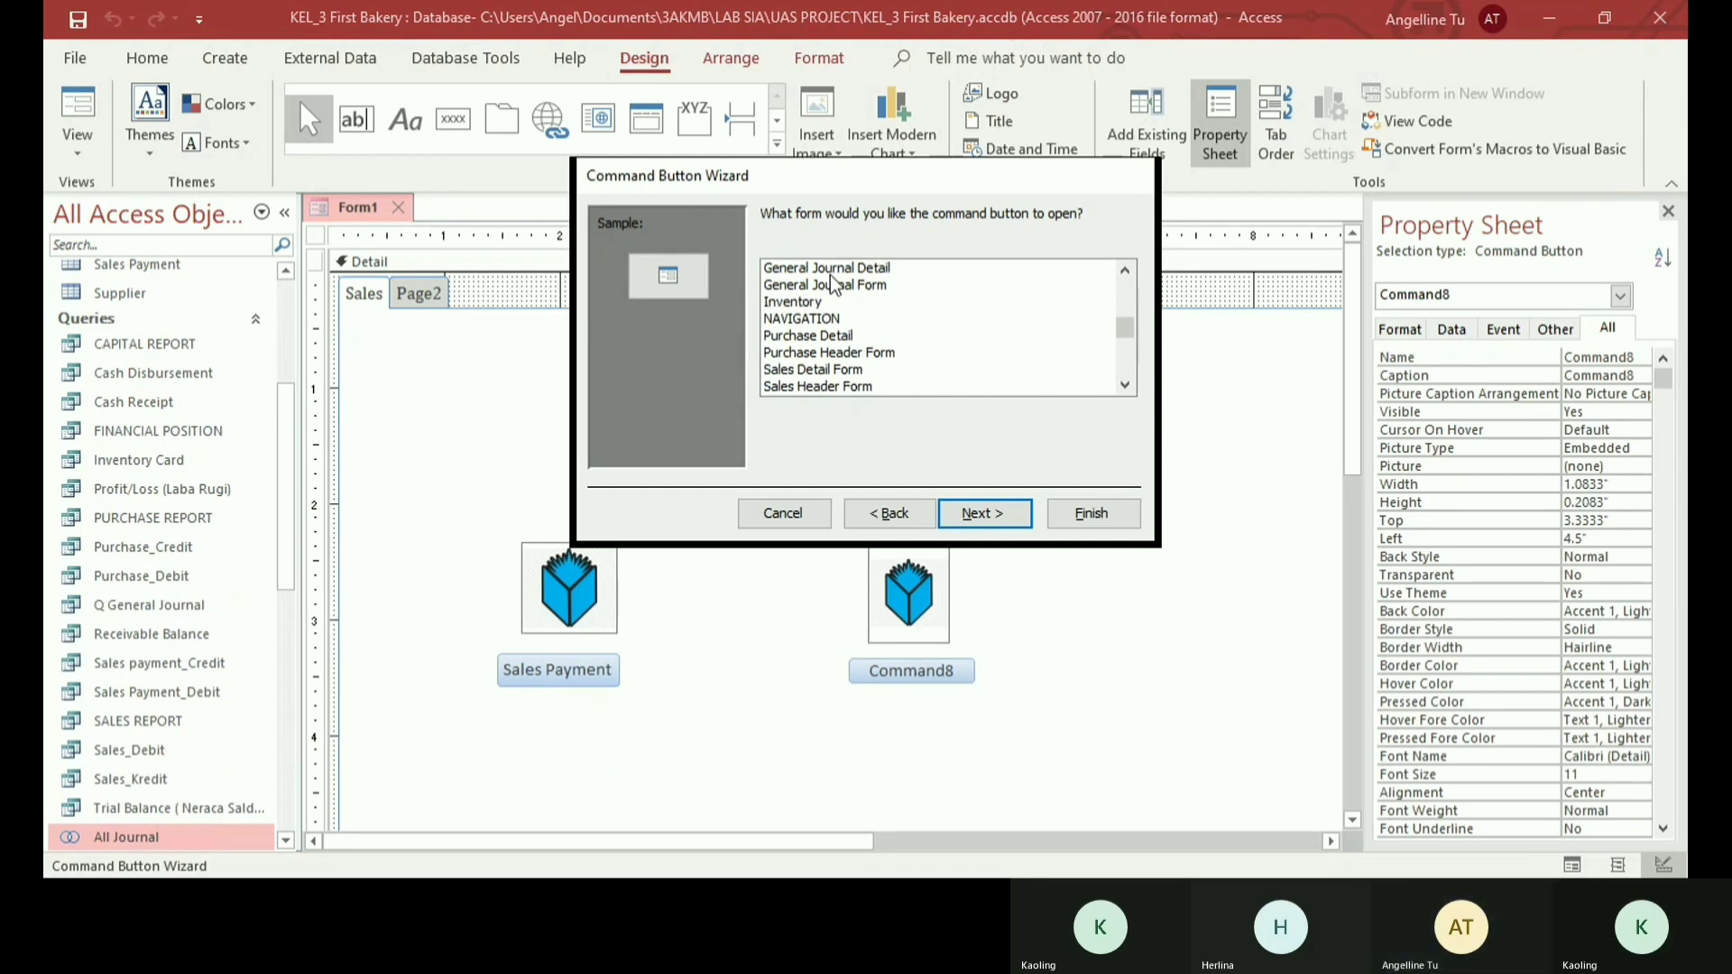
scroll(832, 285, "down", 2)
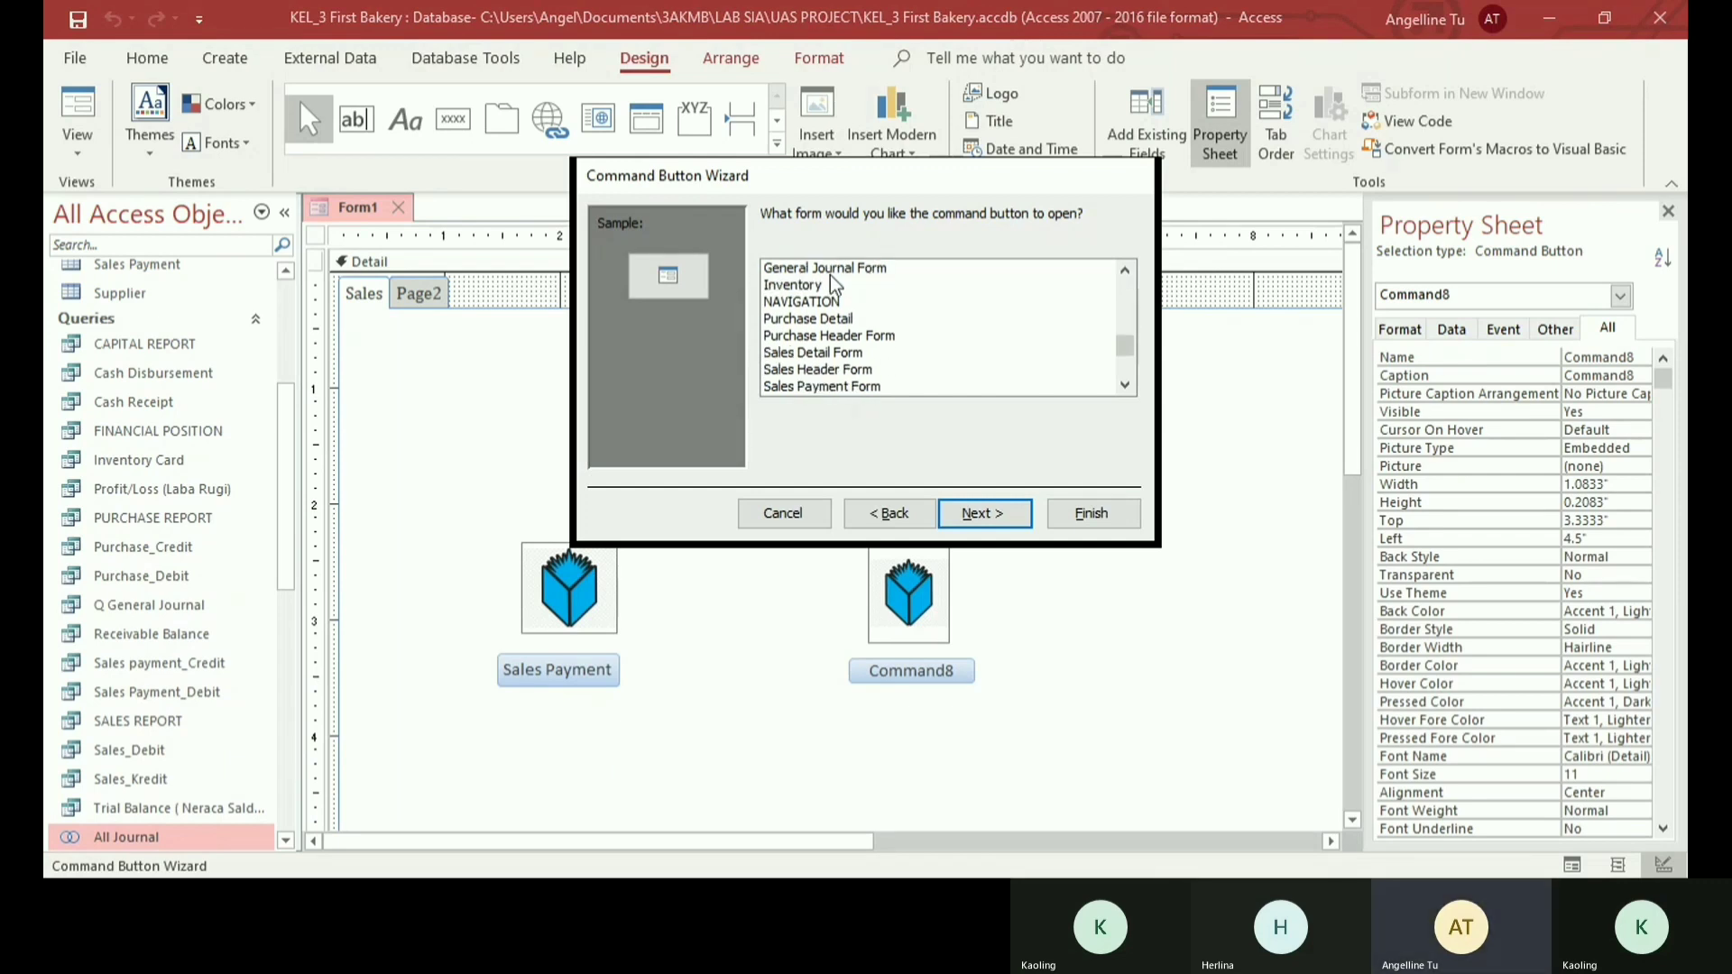
scroll(830, 275, "up", 2)
left_click(794, 284)
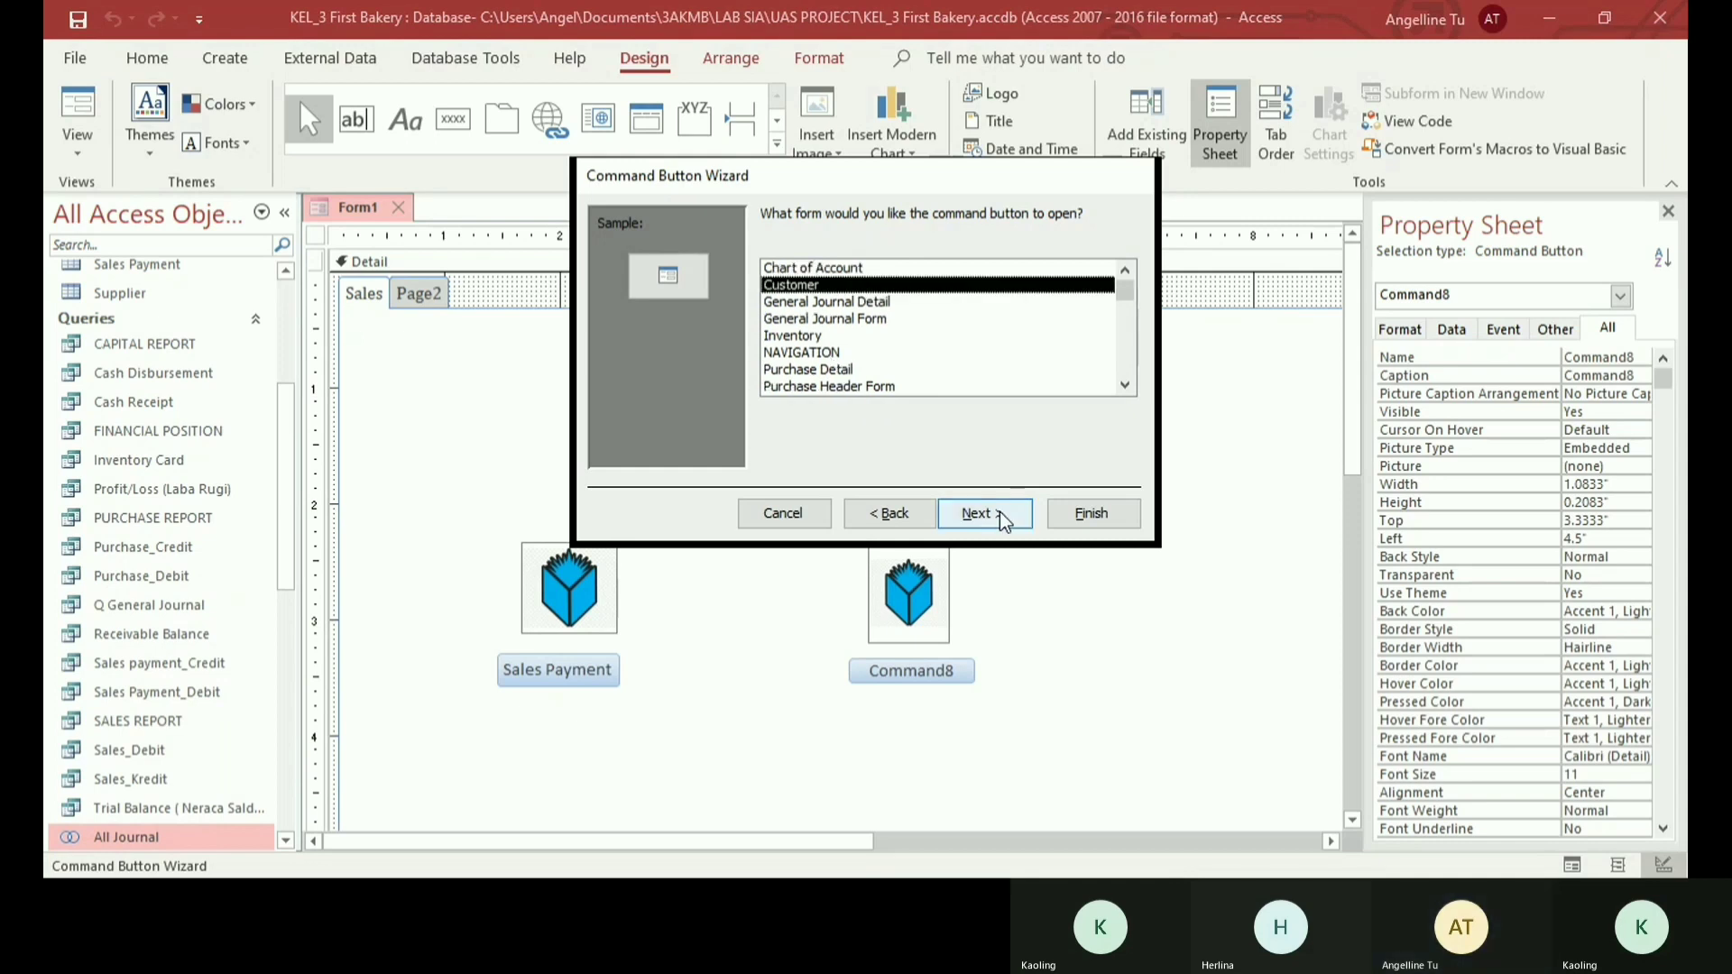
left_click(999, 511)
left_click(870, 378)
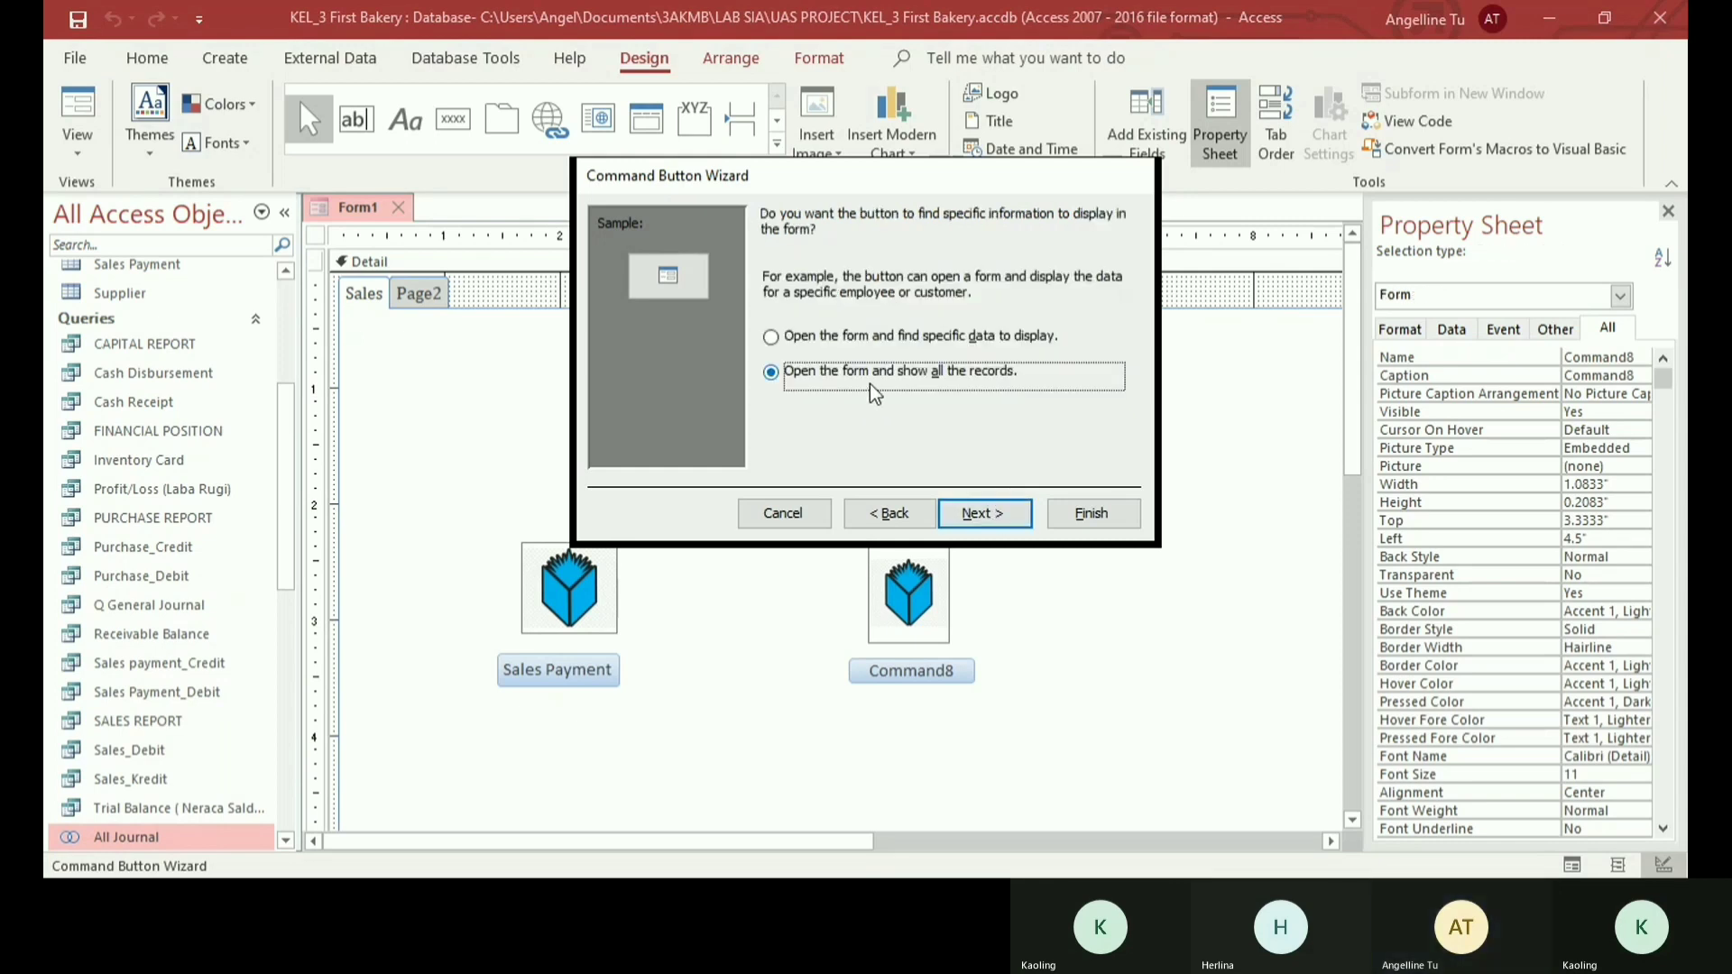
left_click(983, 512)
- Give the command button the text Customer and finish the wizard
left_click(914, 316)
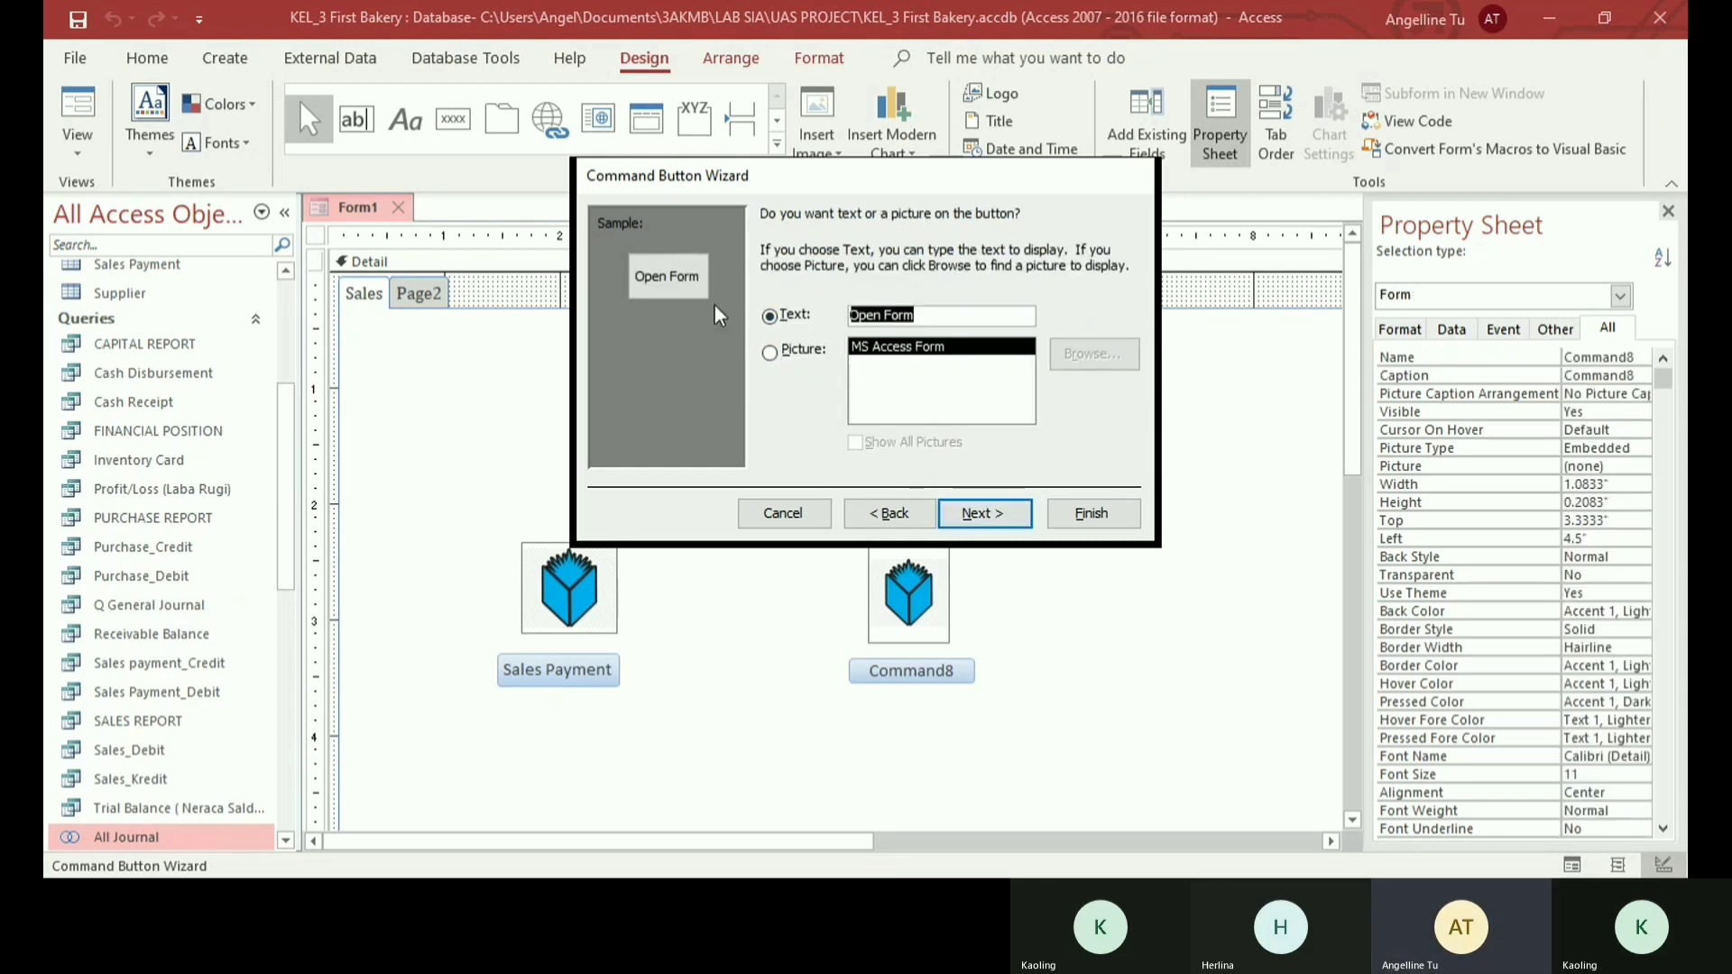
type("Customer")
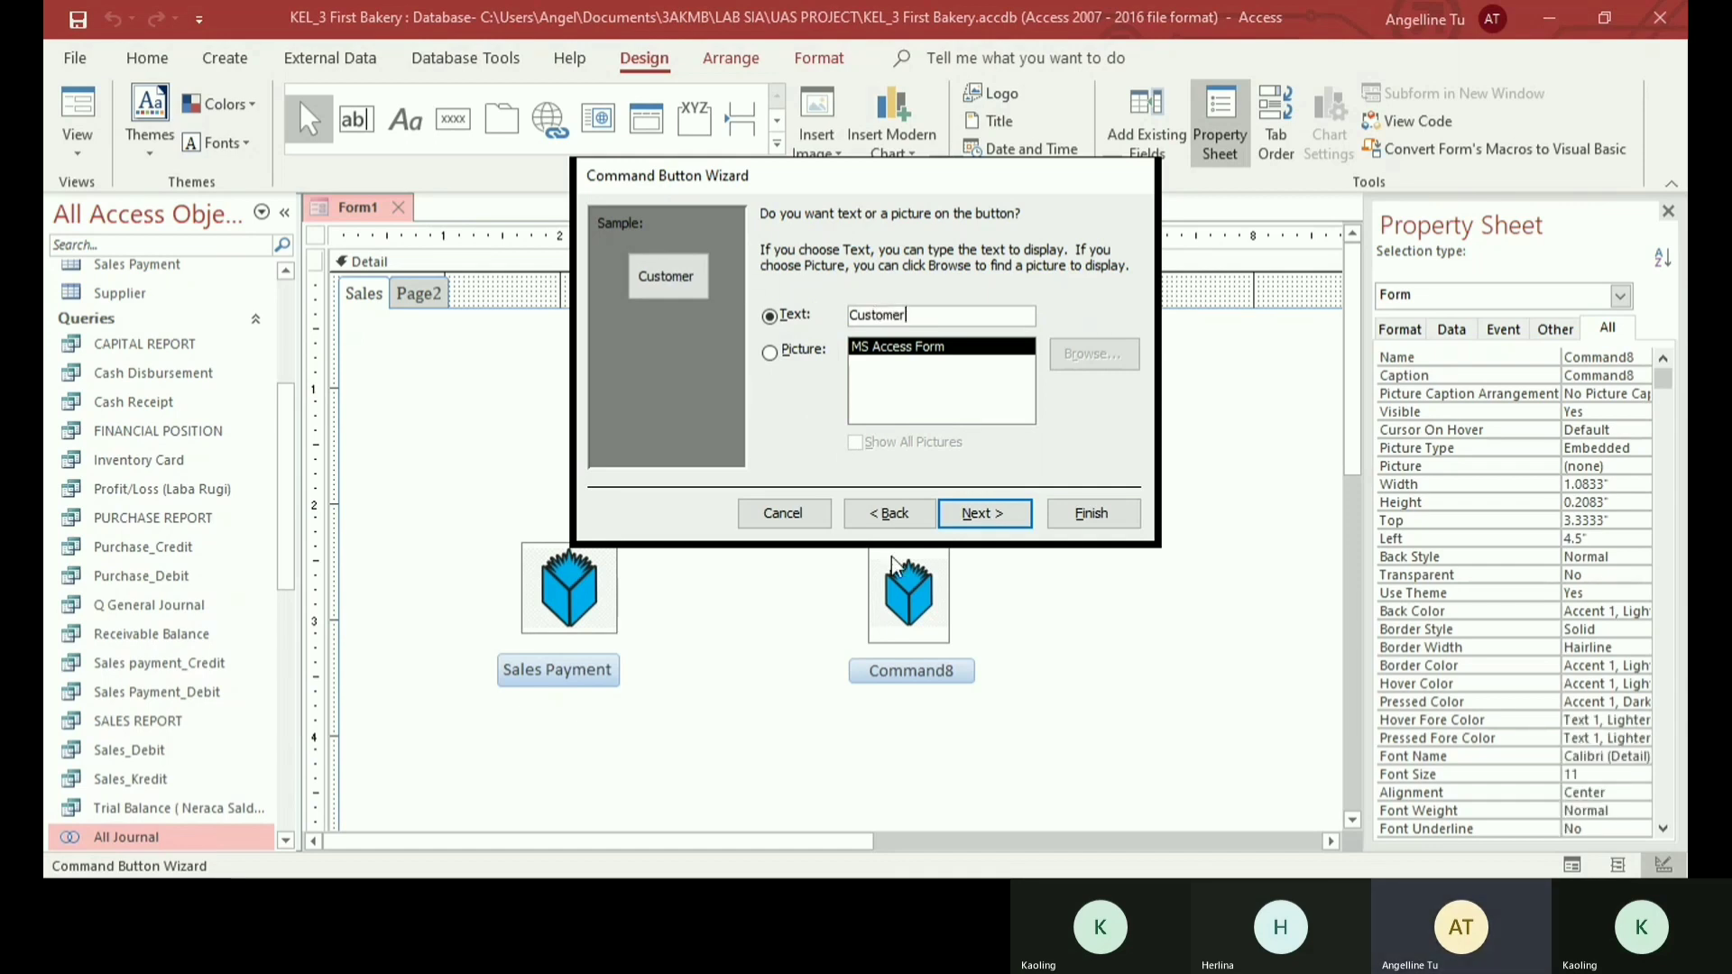
left_click(1073, 513)
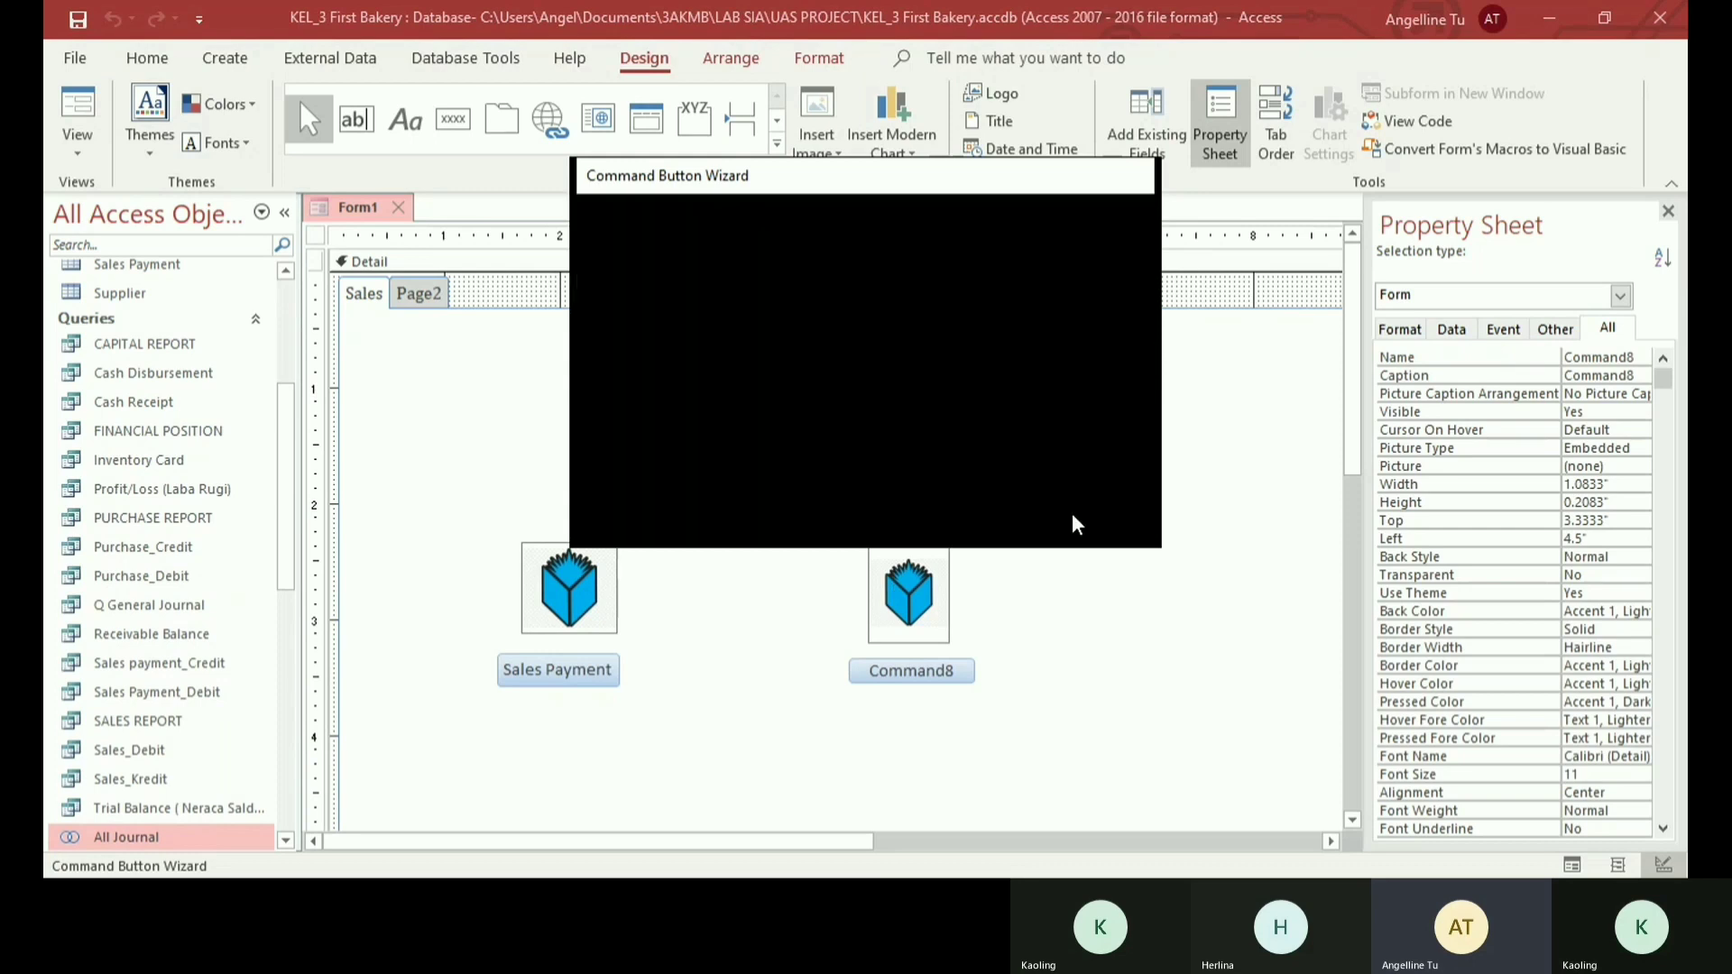
left_click(938, 391)
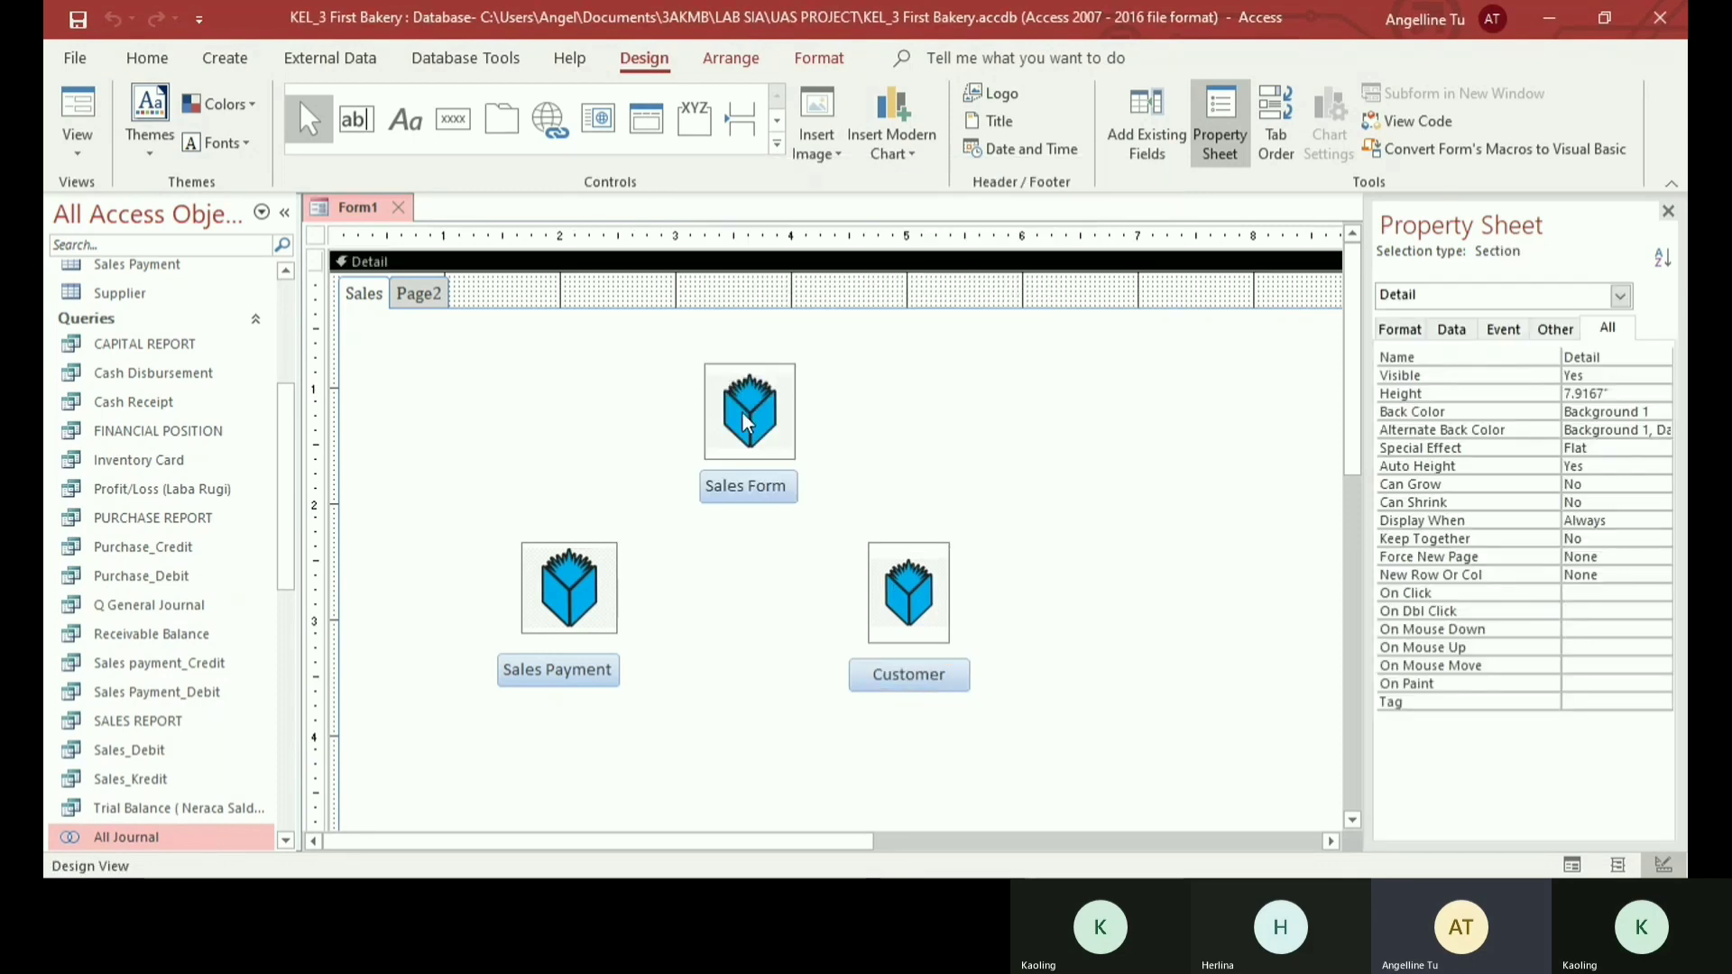
- Move the Sales Form image and button up, and bring the Sales Payment and Customer images and buttons closer in beneath them
left_click_drag(741, 412, 736, 381)
left_click_drag(759, 492, 758, 464)
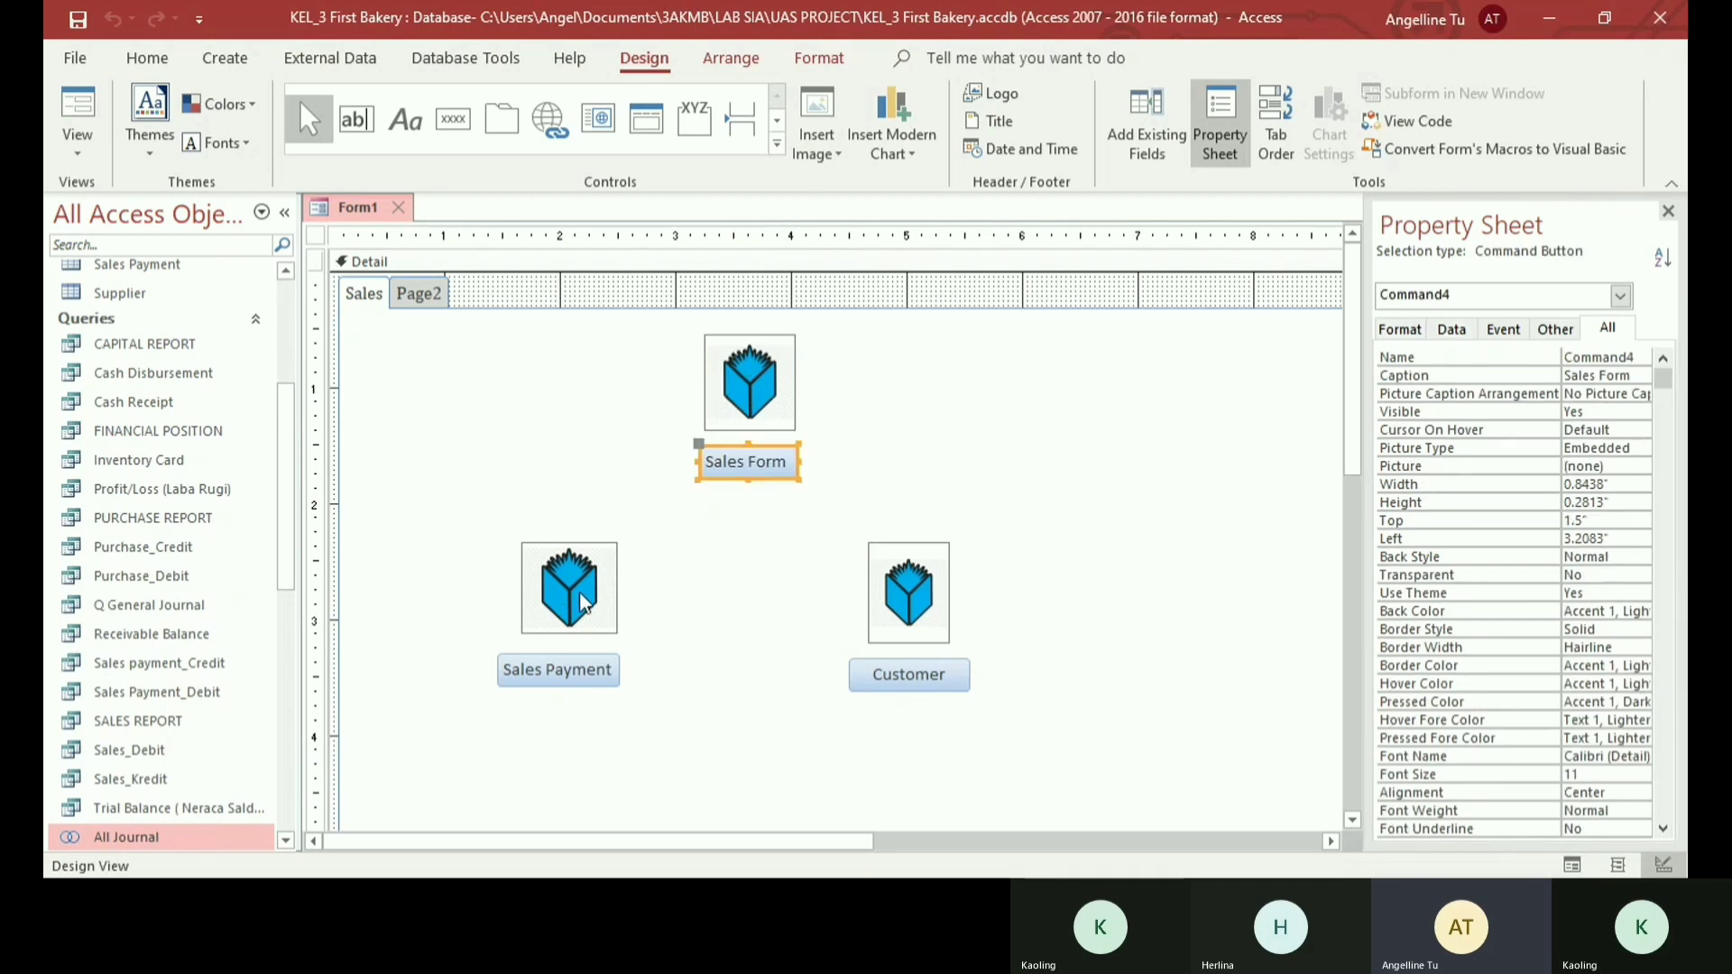
left_click_drag(583, 603, 643, 549)
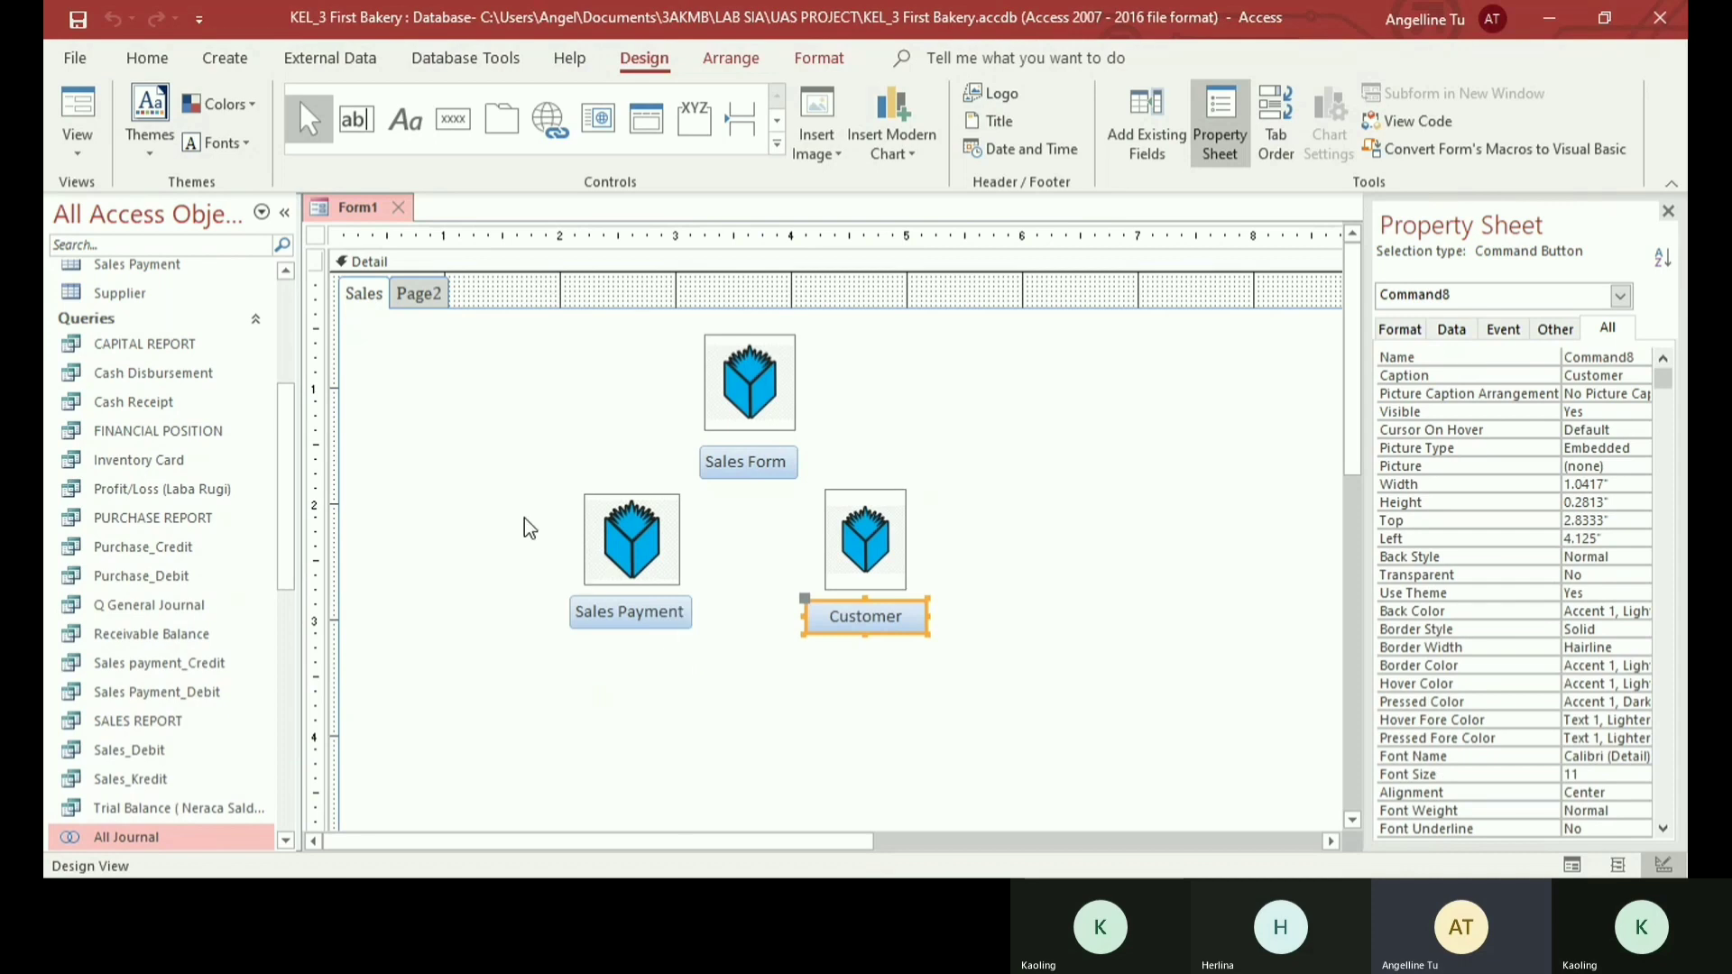
- Rename the second page of the tab control as Purchase
left_click(424, 293)
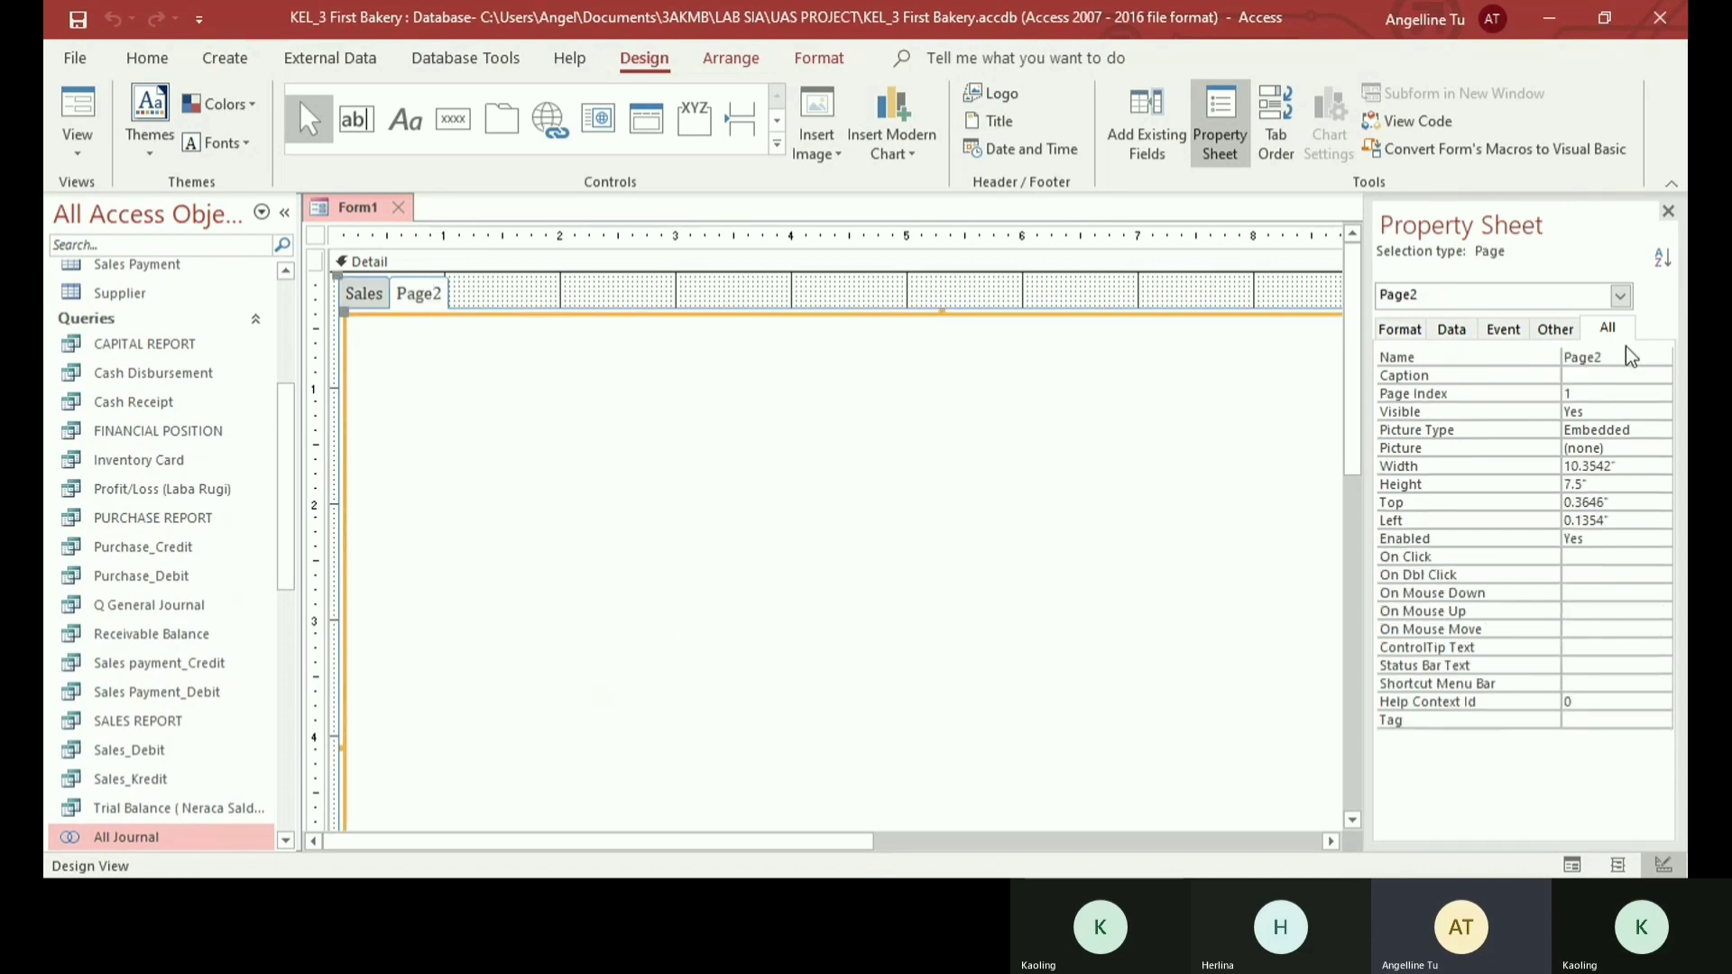
left_click(1528, 361)
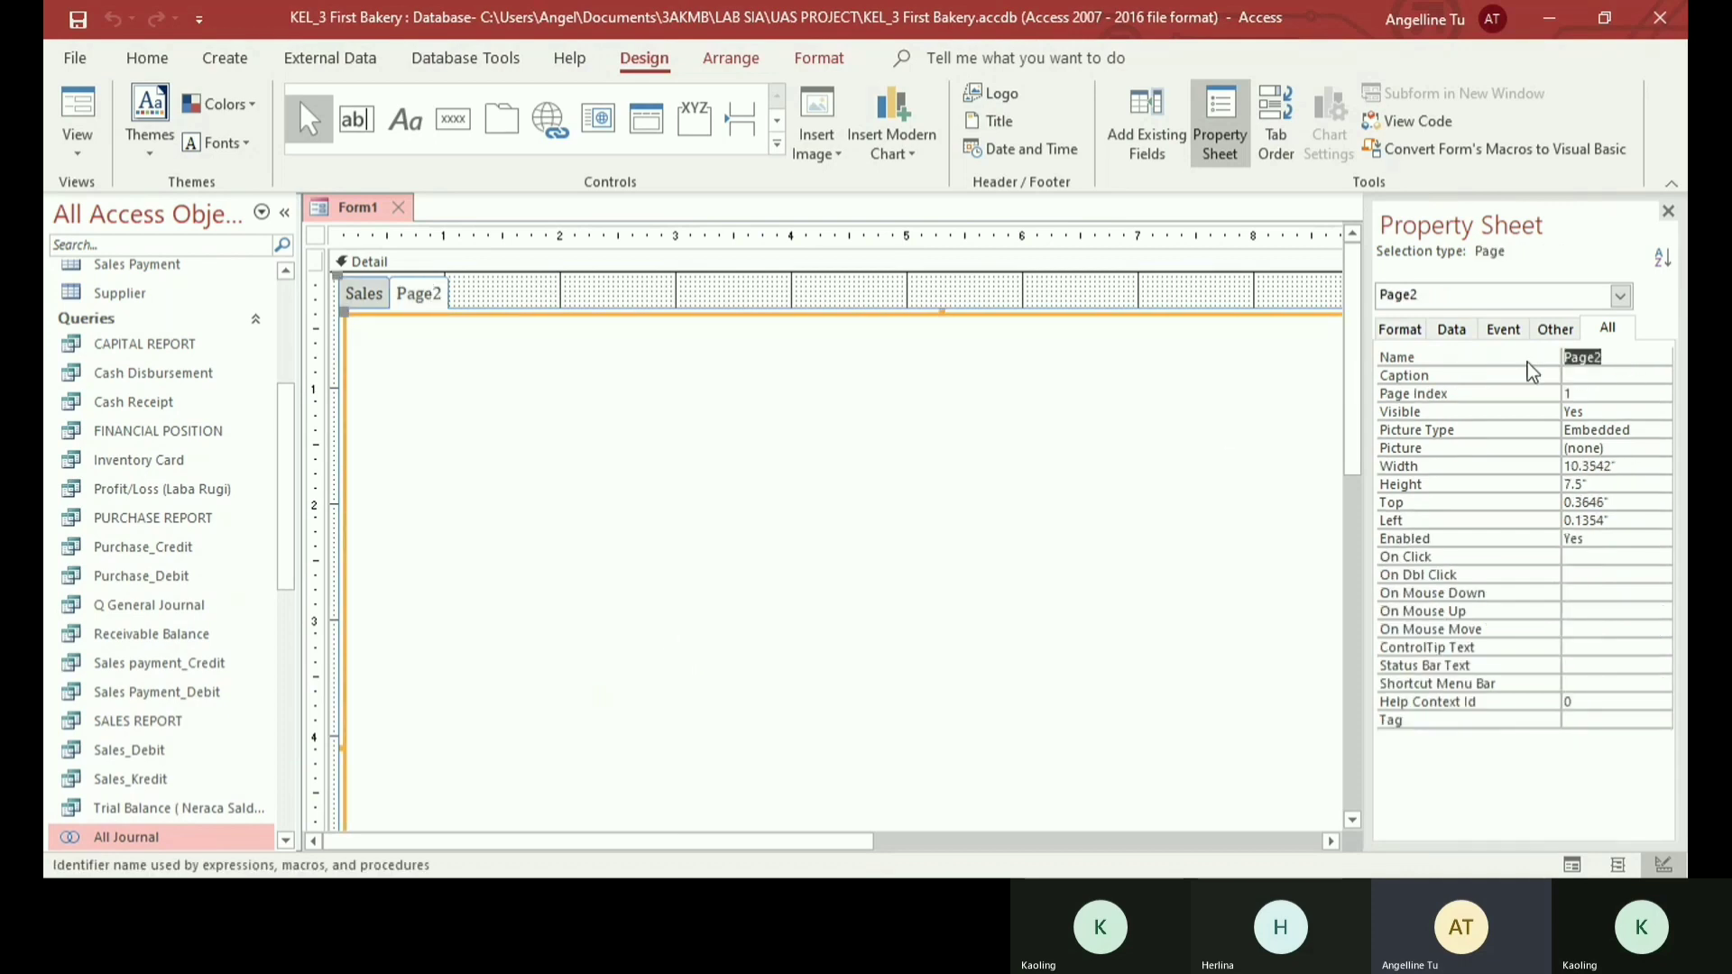
type("Purchase")
key("Return")
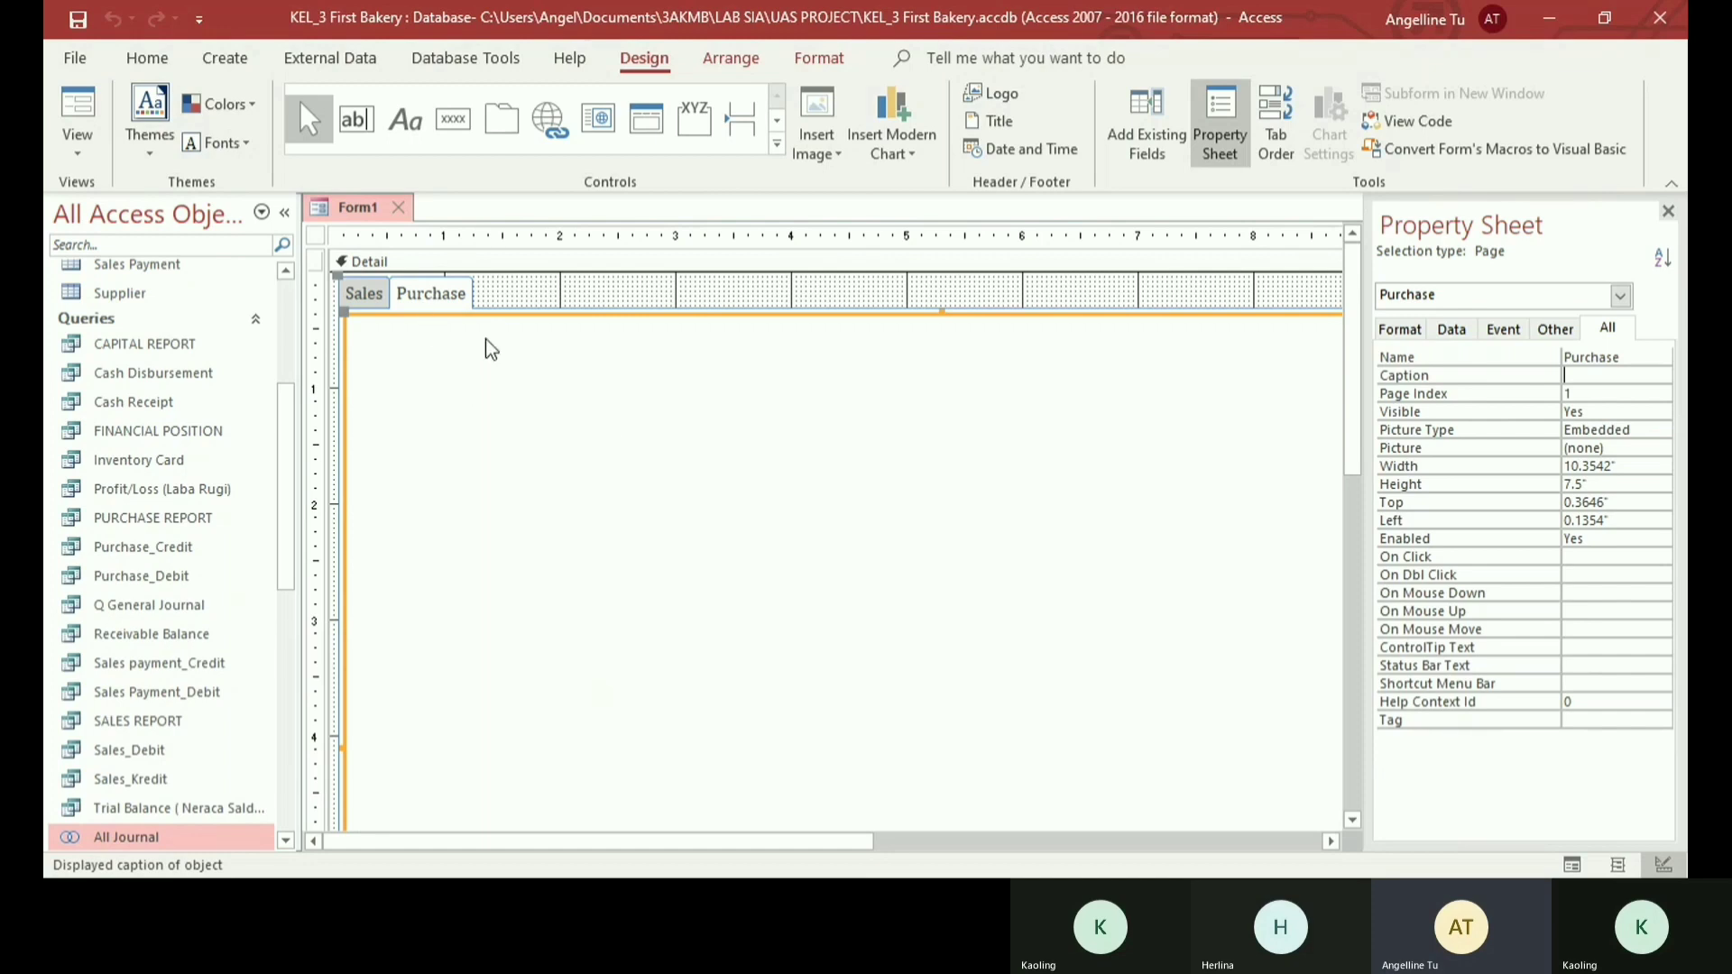
- Insert two more pages in the tab control after the Purchase page
right_click(458, 296)
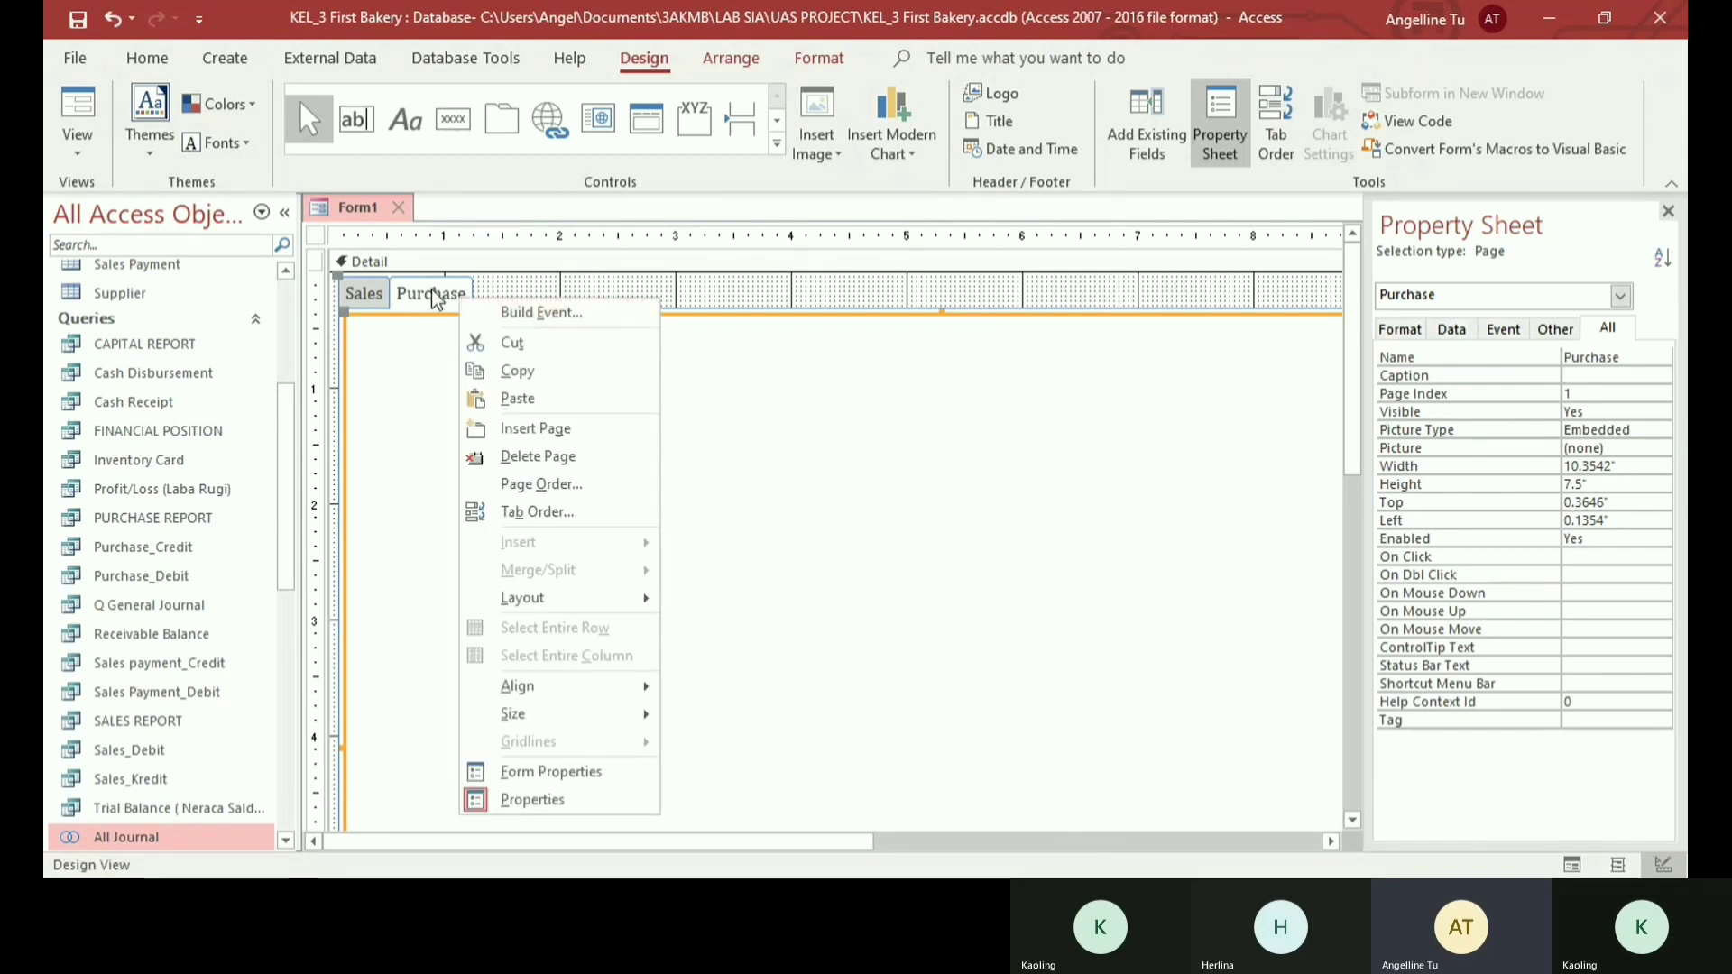
left_click(532, 428)
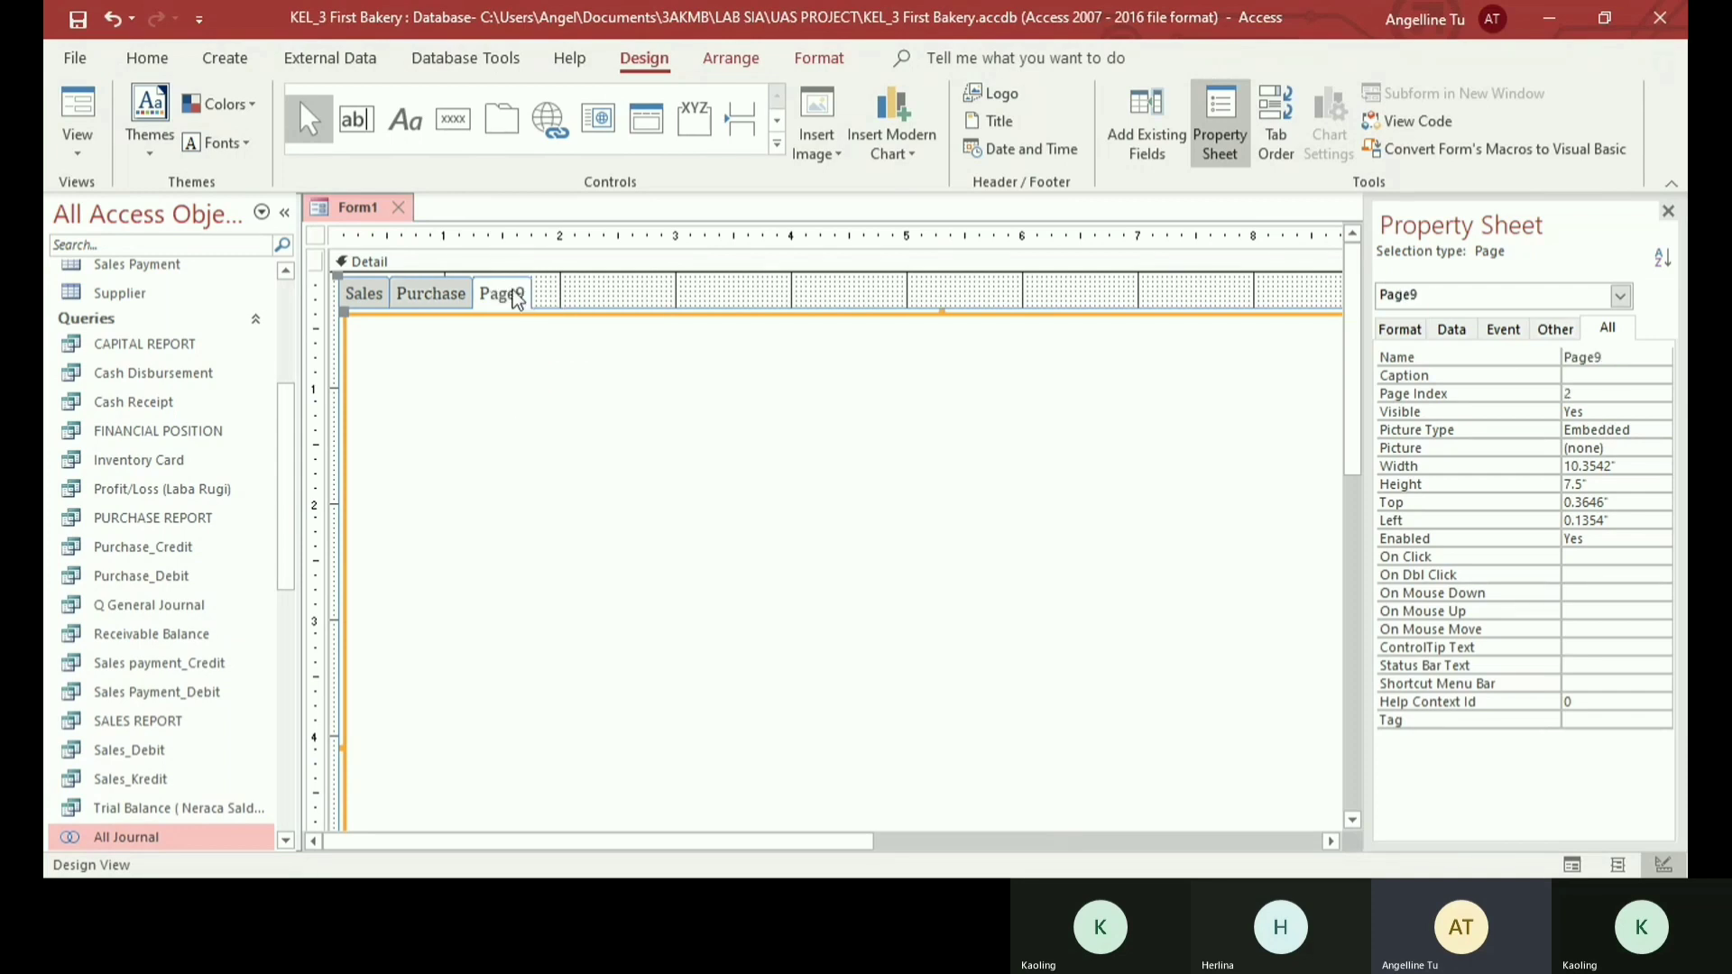
right_click(516, 301)
left_click(541, 414)
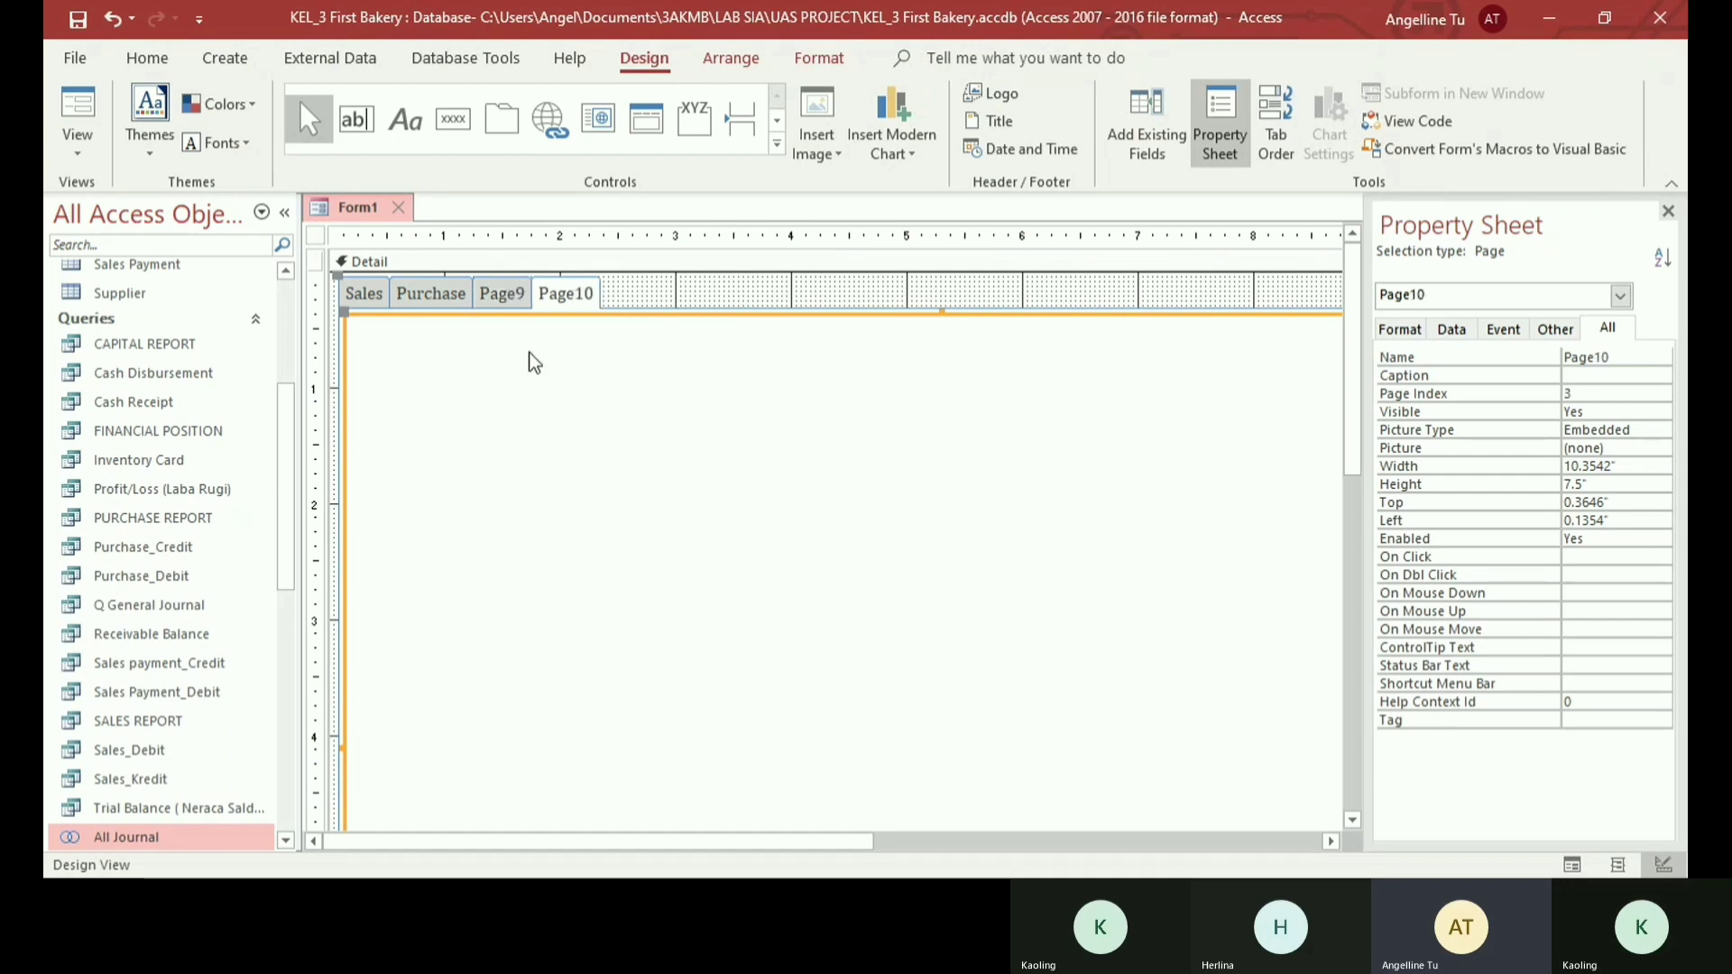
- Rename the third page of the tab control as Inventory
left_click(517, 296)
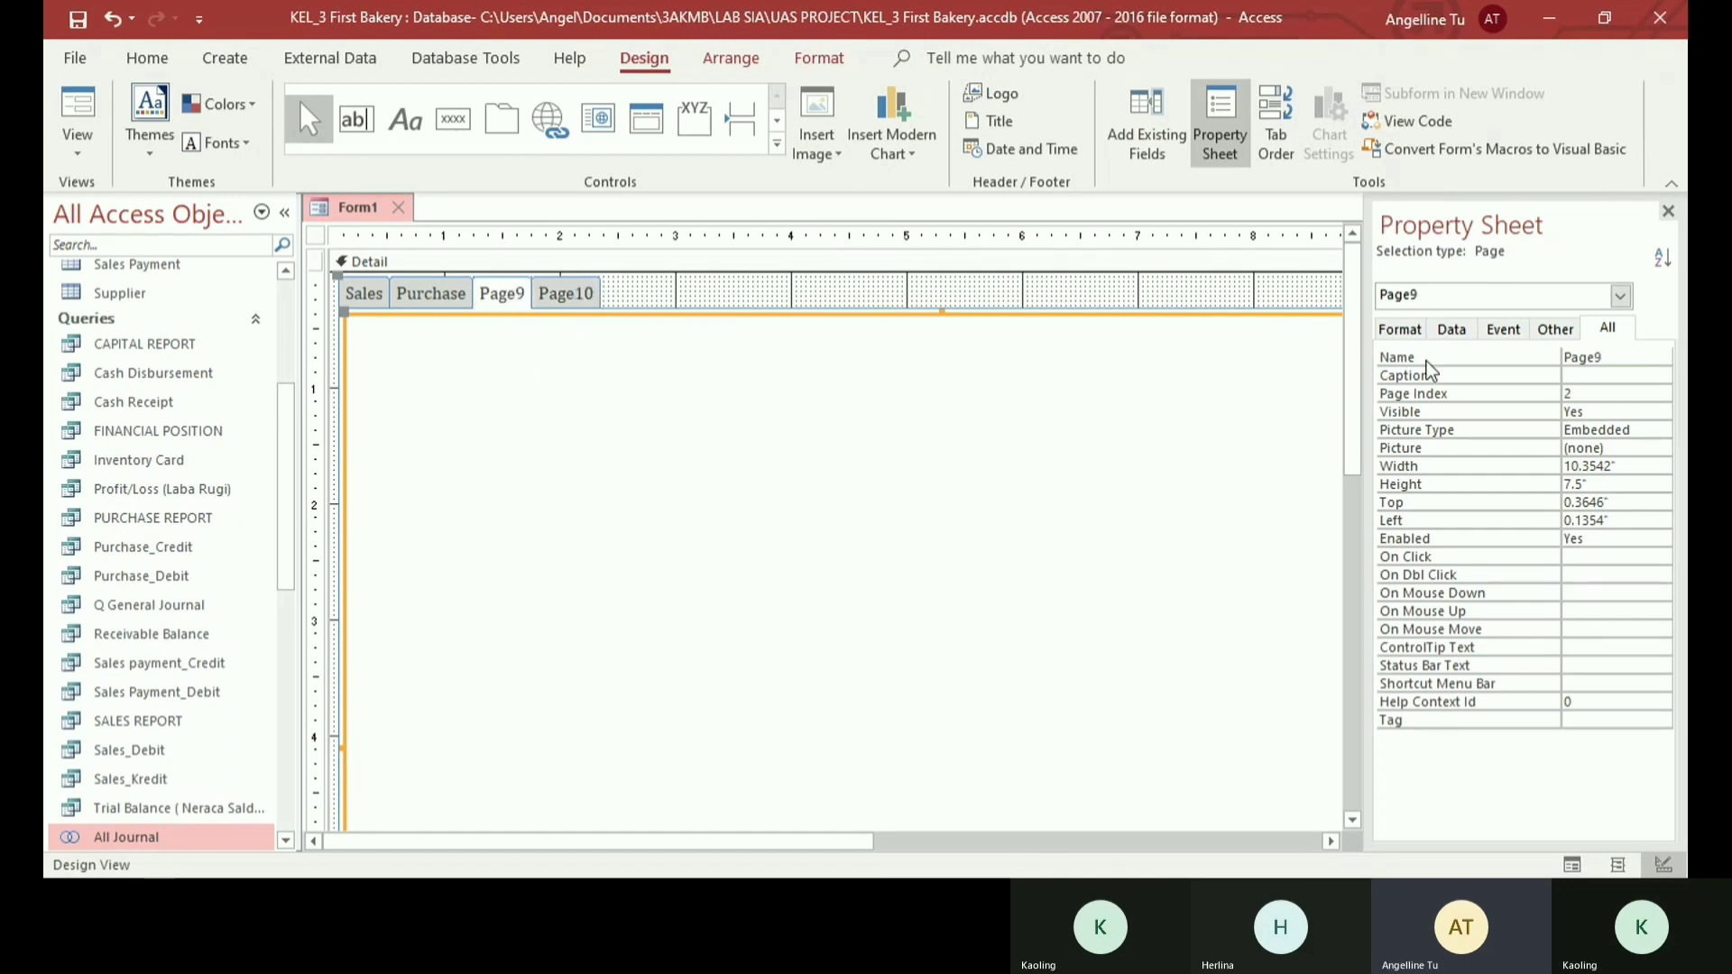
double_click(1621, 350)
key("BackSpace")
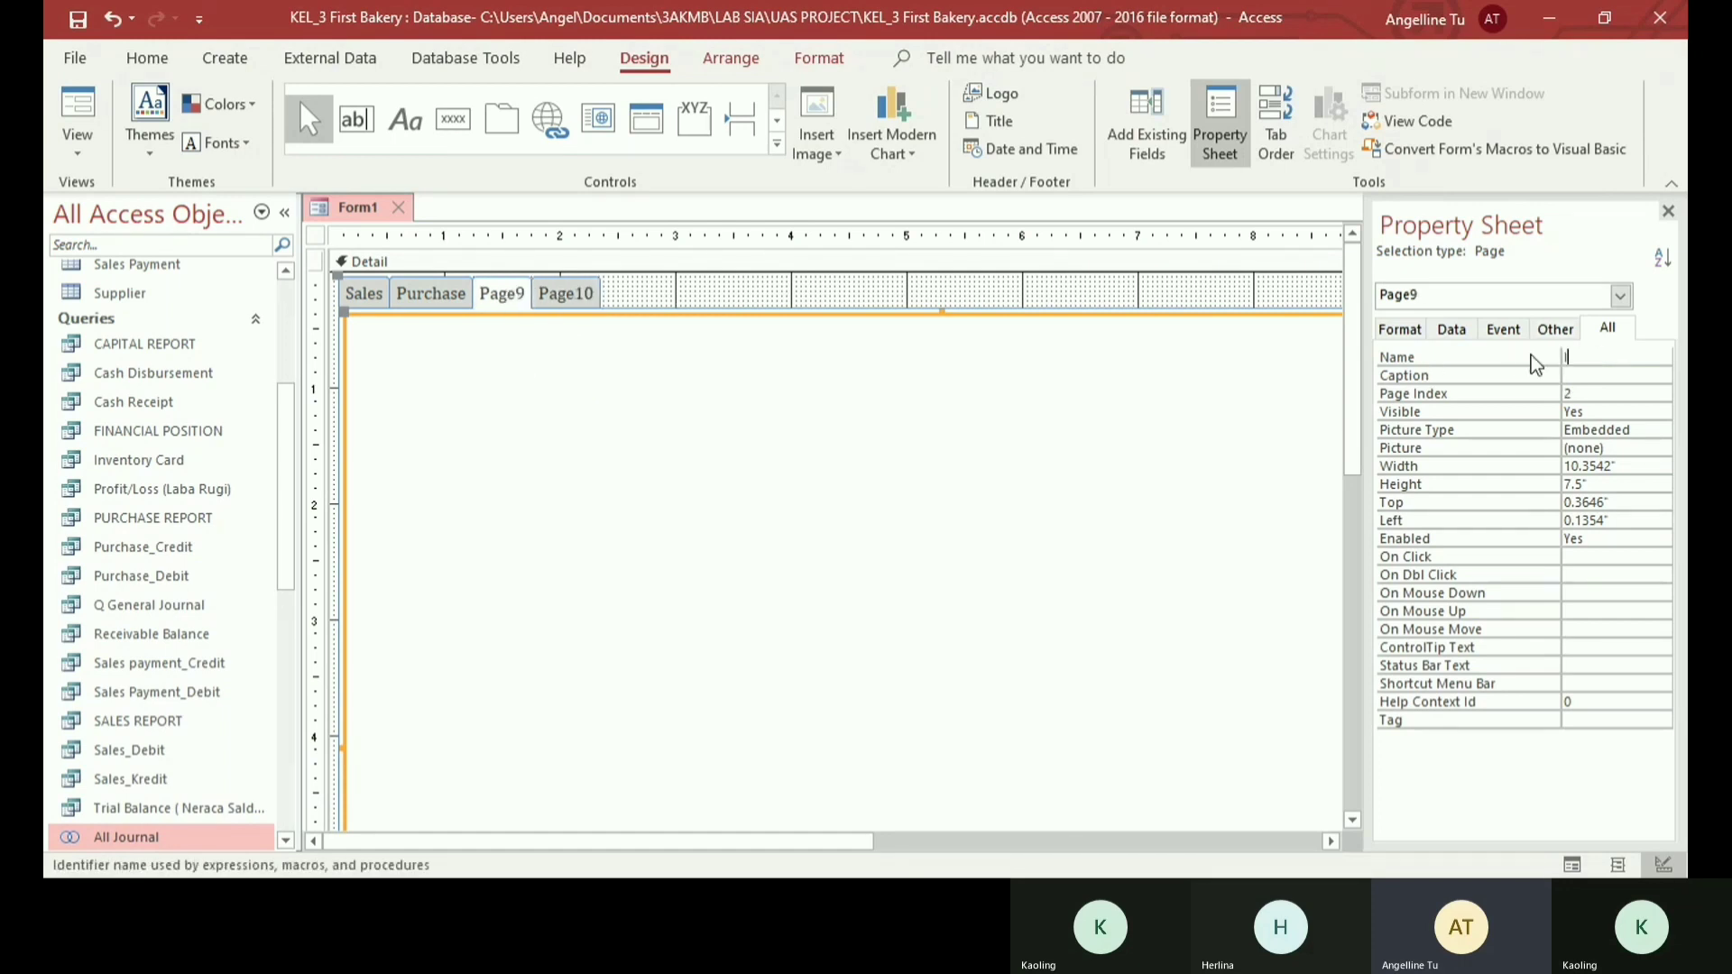
type("Inventory")
key("Return")
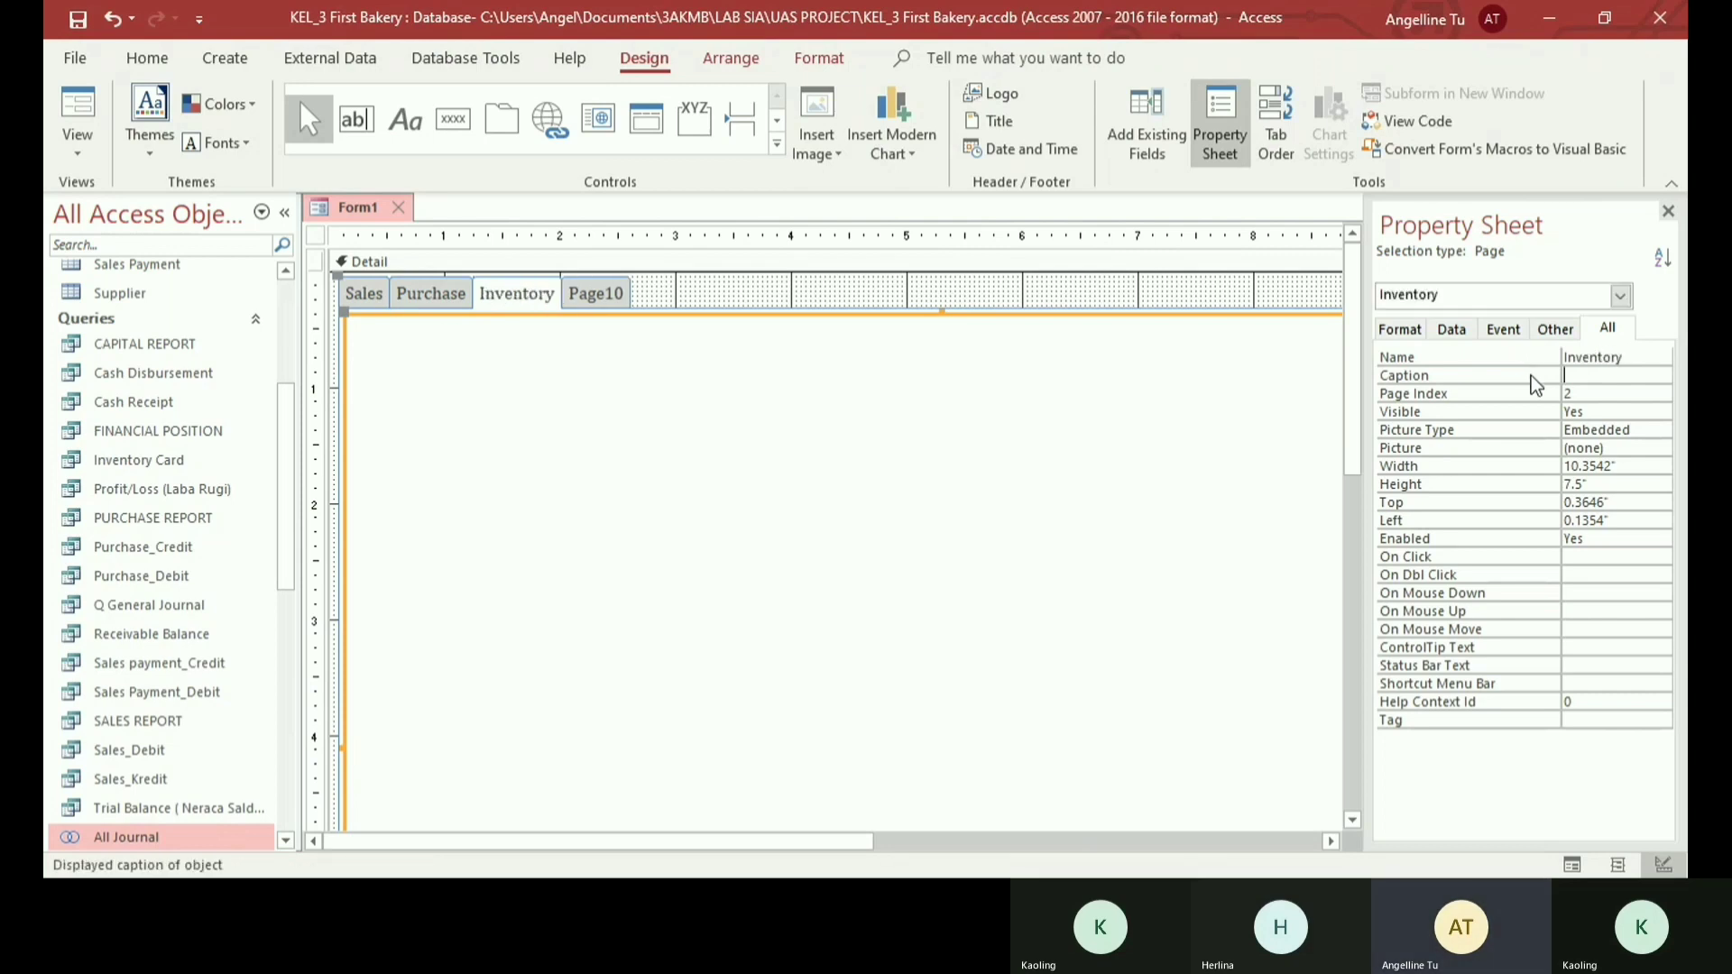
- Rename the fourth page of the tab control as Report
right_click(608, 297)
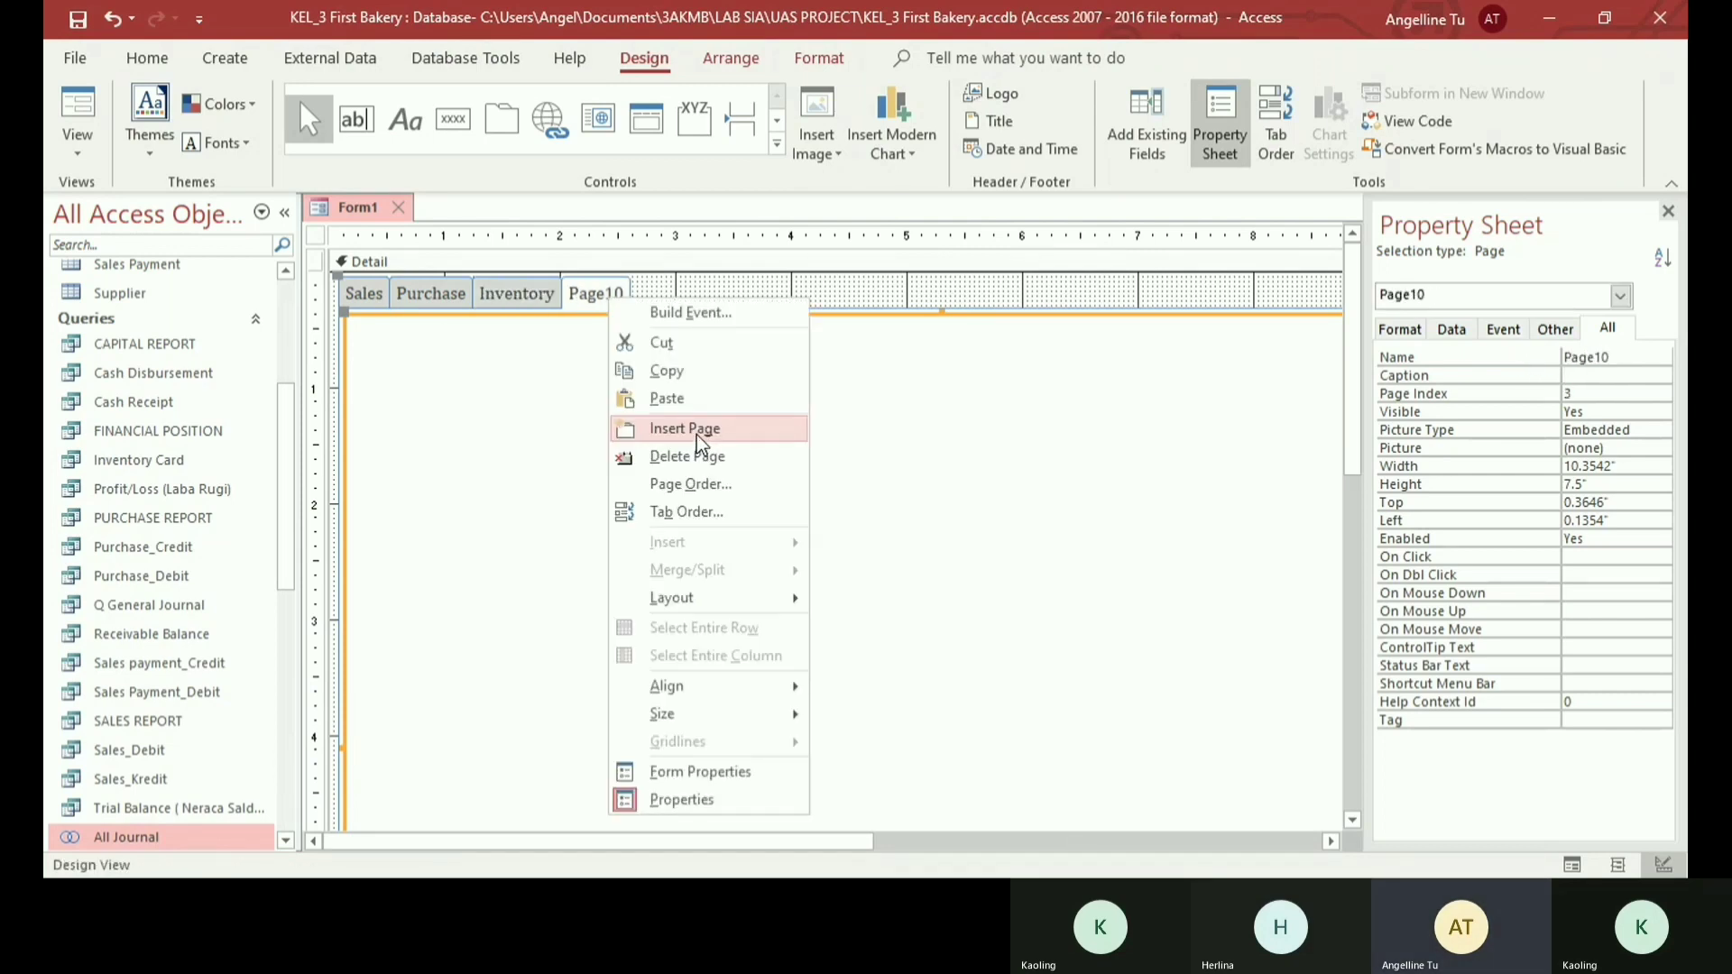
left_click(1588, 356)
left_click(1542, 356)
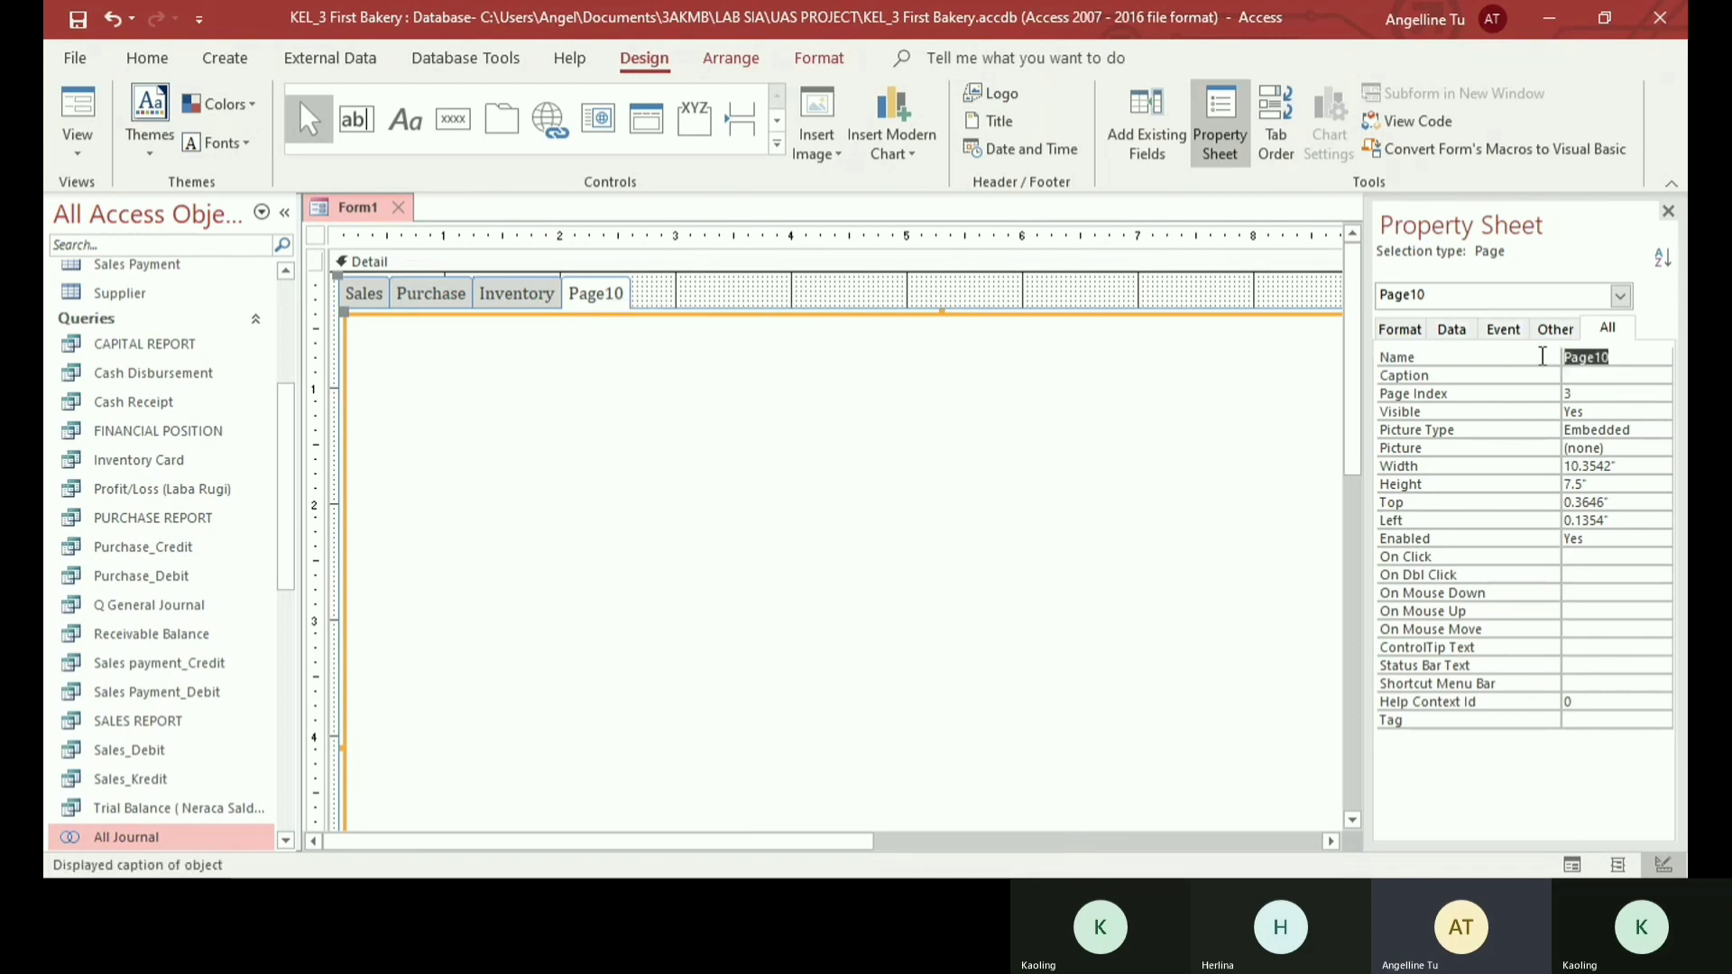
type("Report")
key("Return")
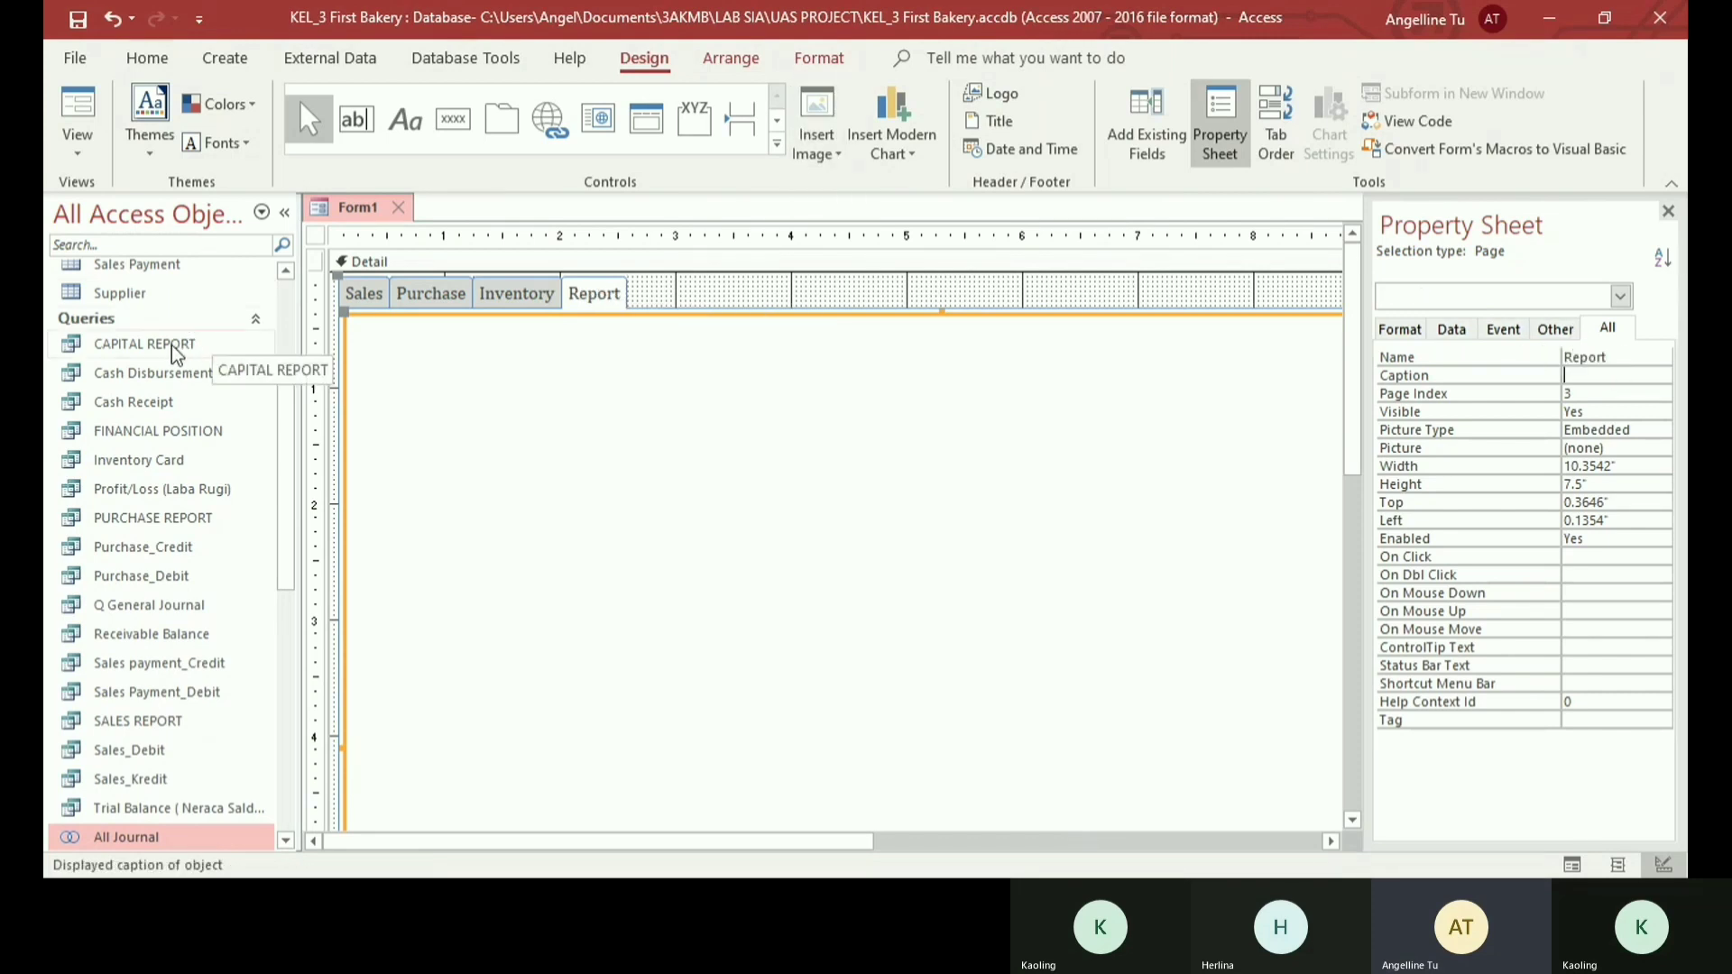
- Go through the queries that the Report page should cover, from Cash Disbursement and Financial Position to Sales Report and Trial Balance
left_click(188, 431)
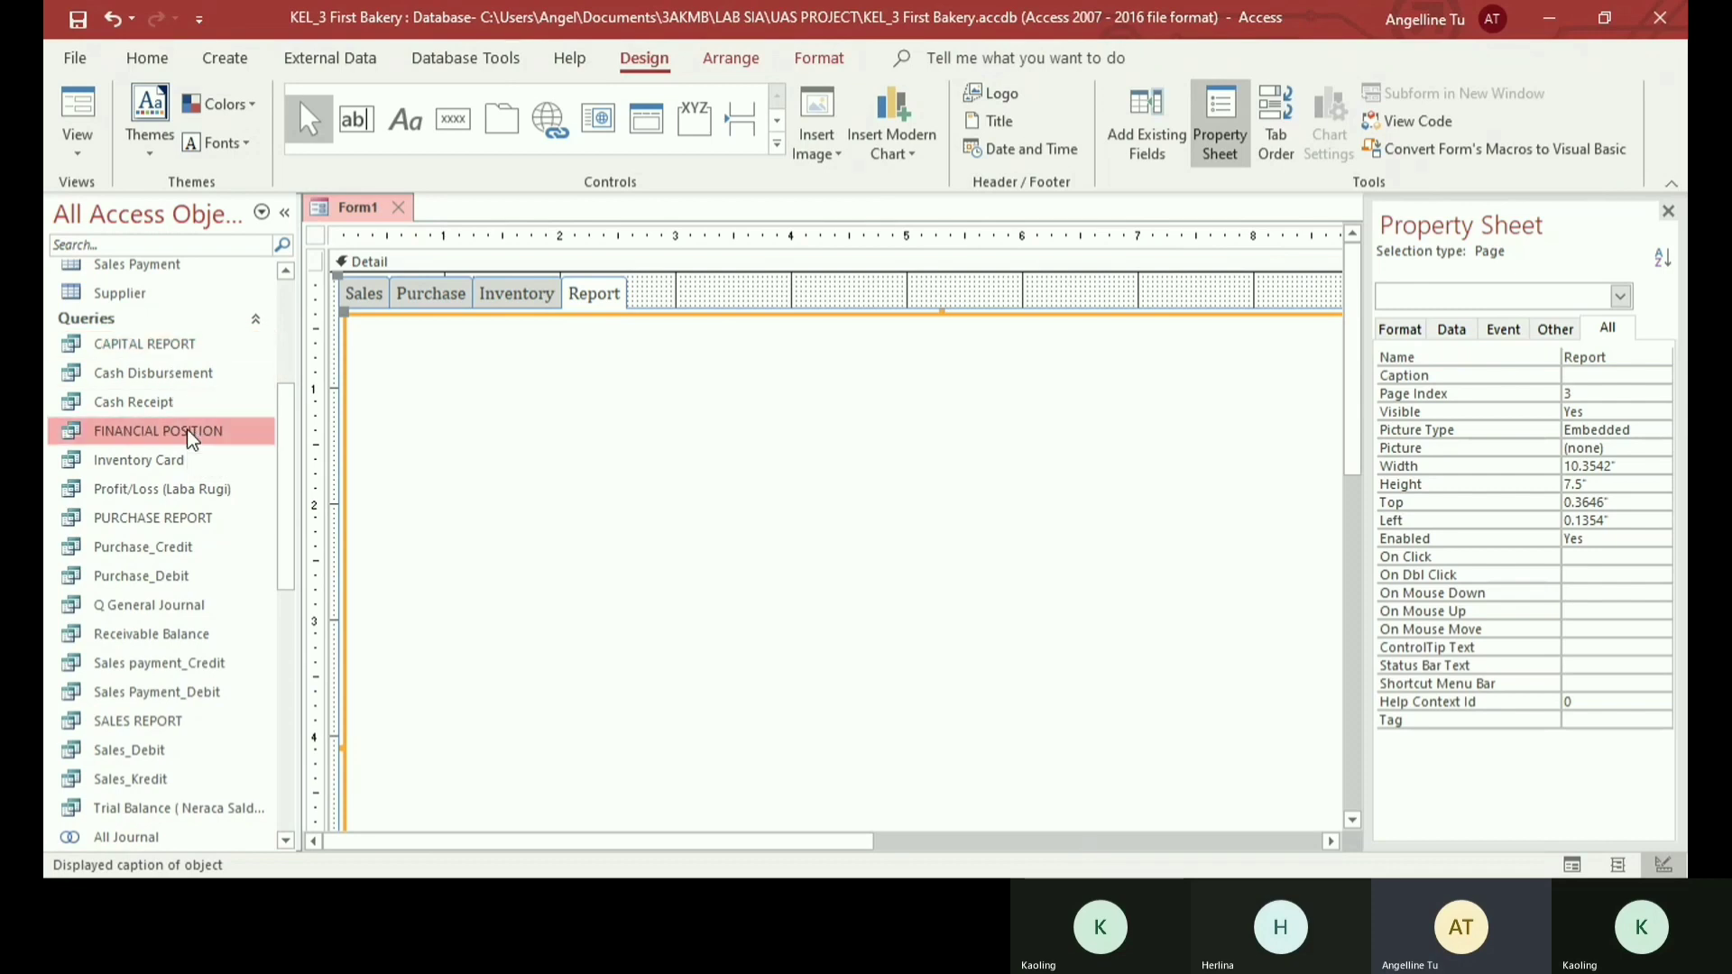
left_click(197, 371)
left_click(167, 403)
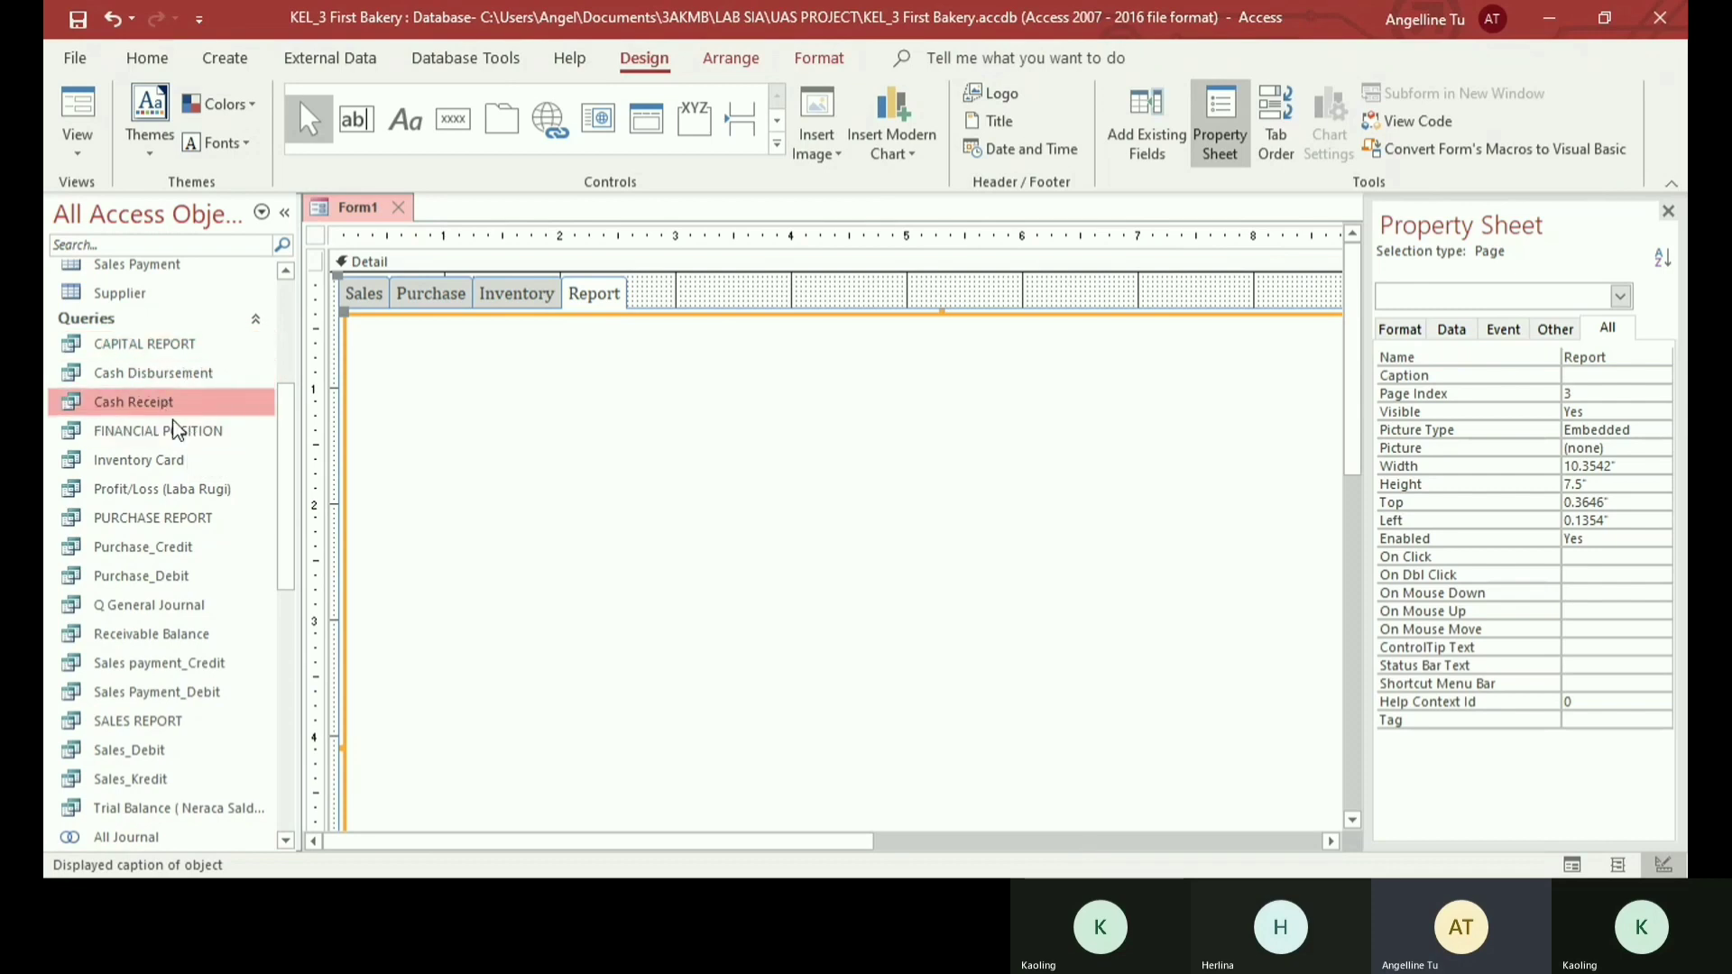
left_click(225, 487)
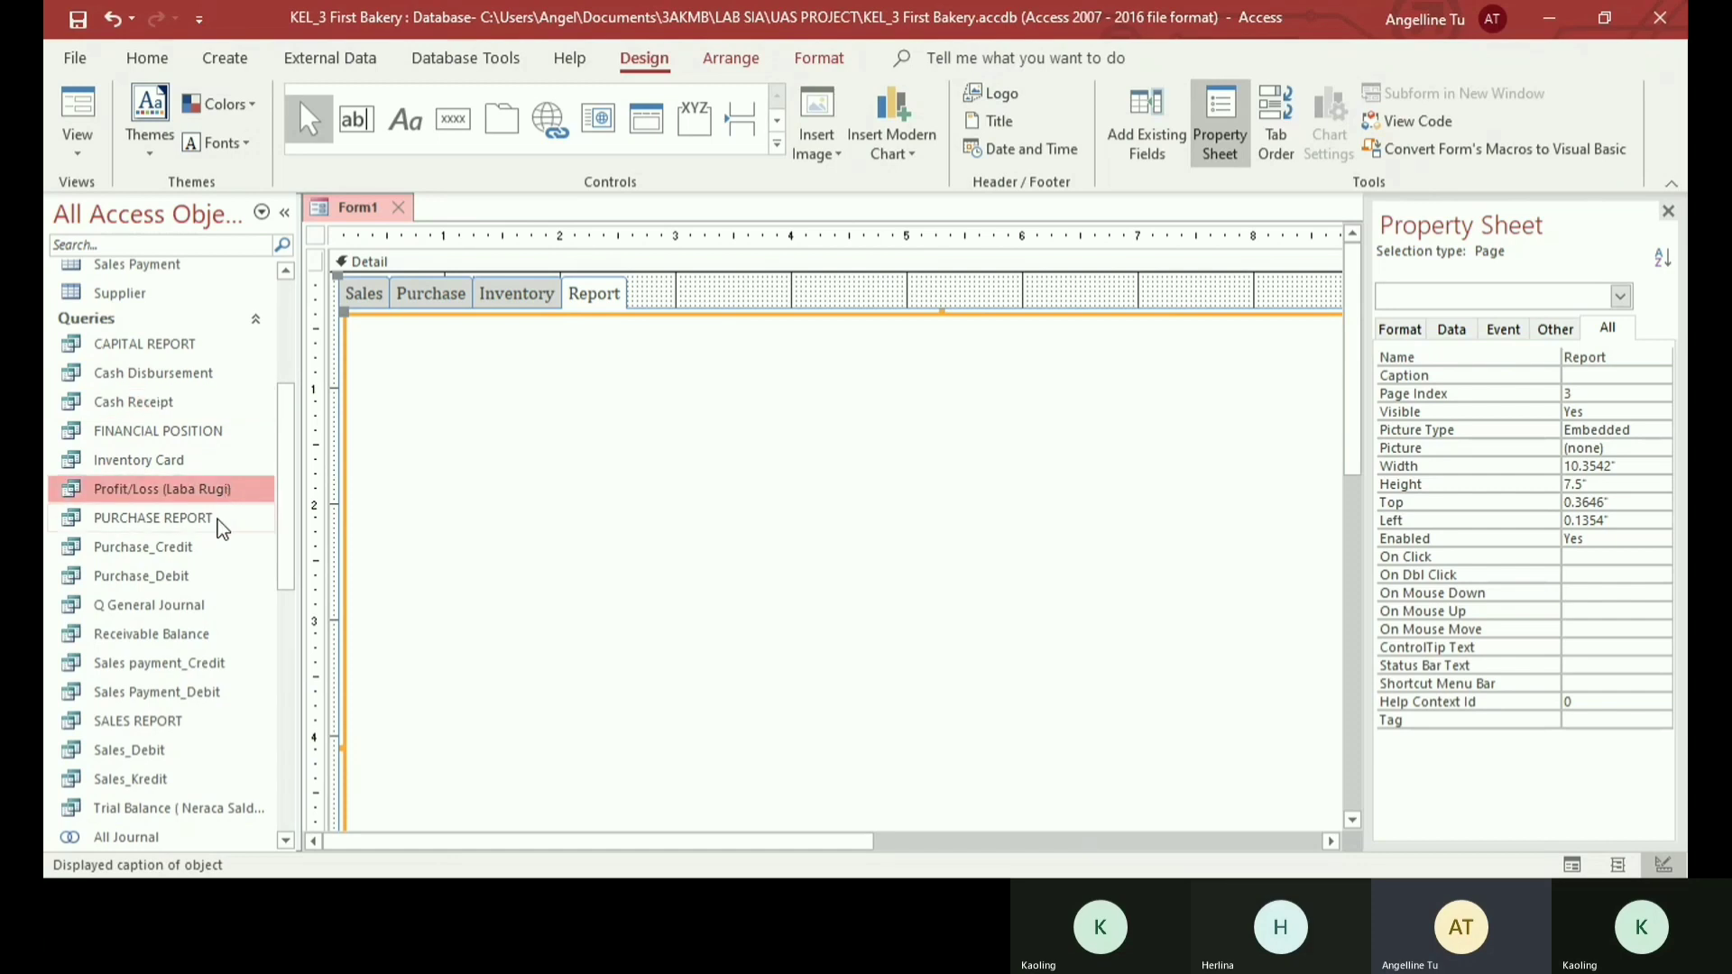
left_click(219, 519)
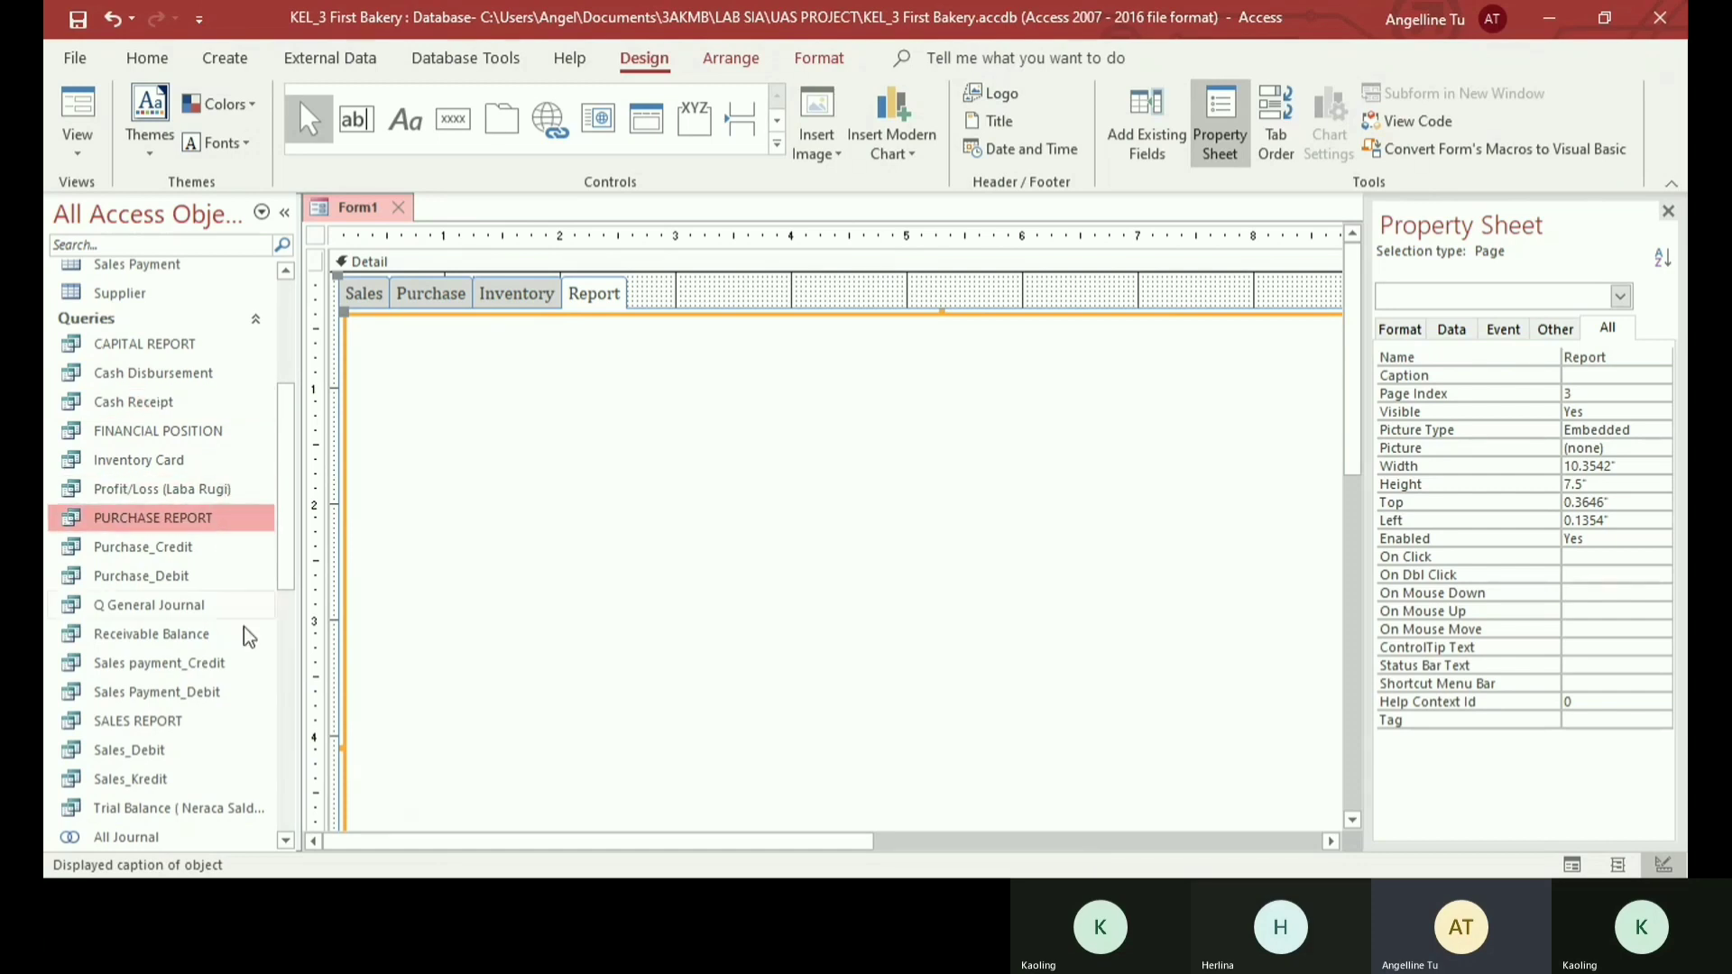
left_click(173, 722)
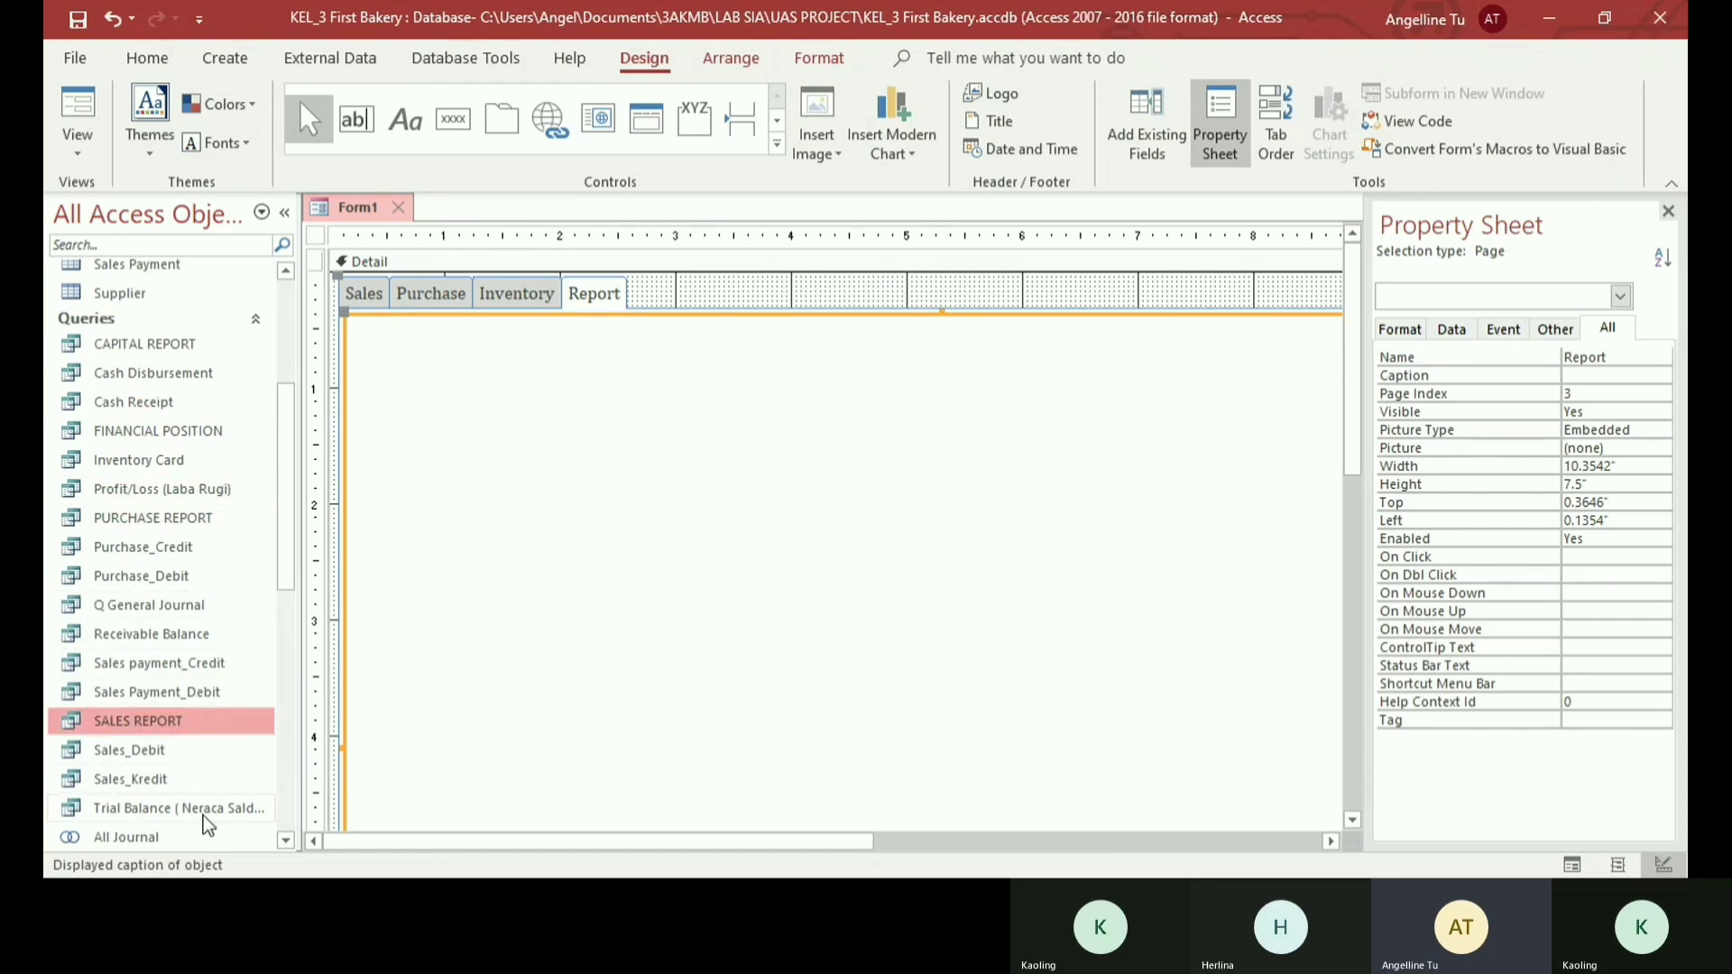
left_click(203, 809)
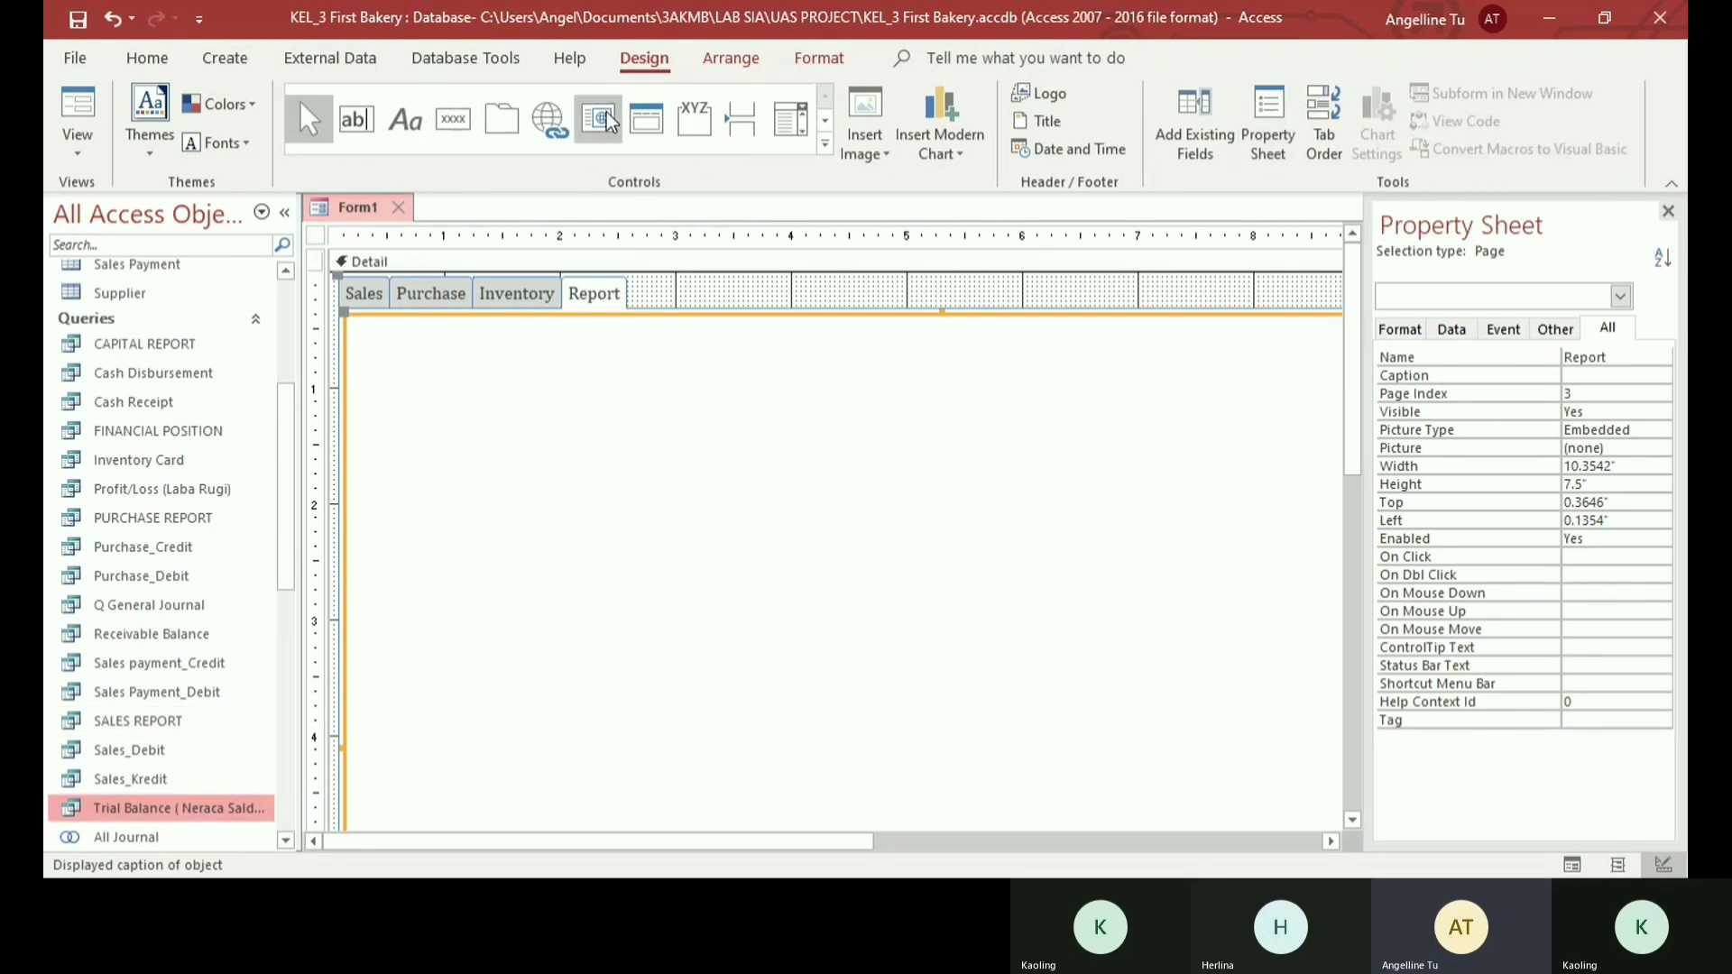
- Draw a command button about 1.67 by 0.38 inches on the Report page and give it the Open Report action from Report Operations
left_click(462, 124)
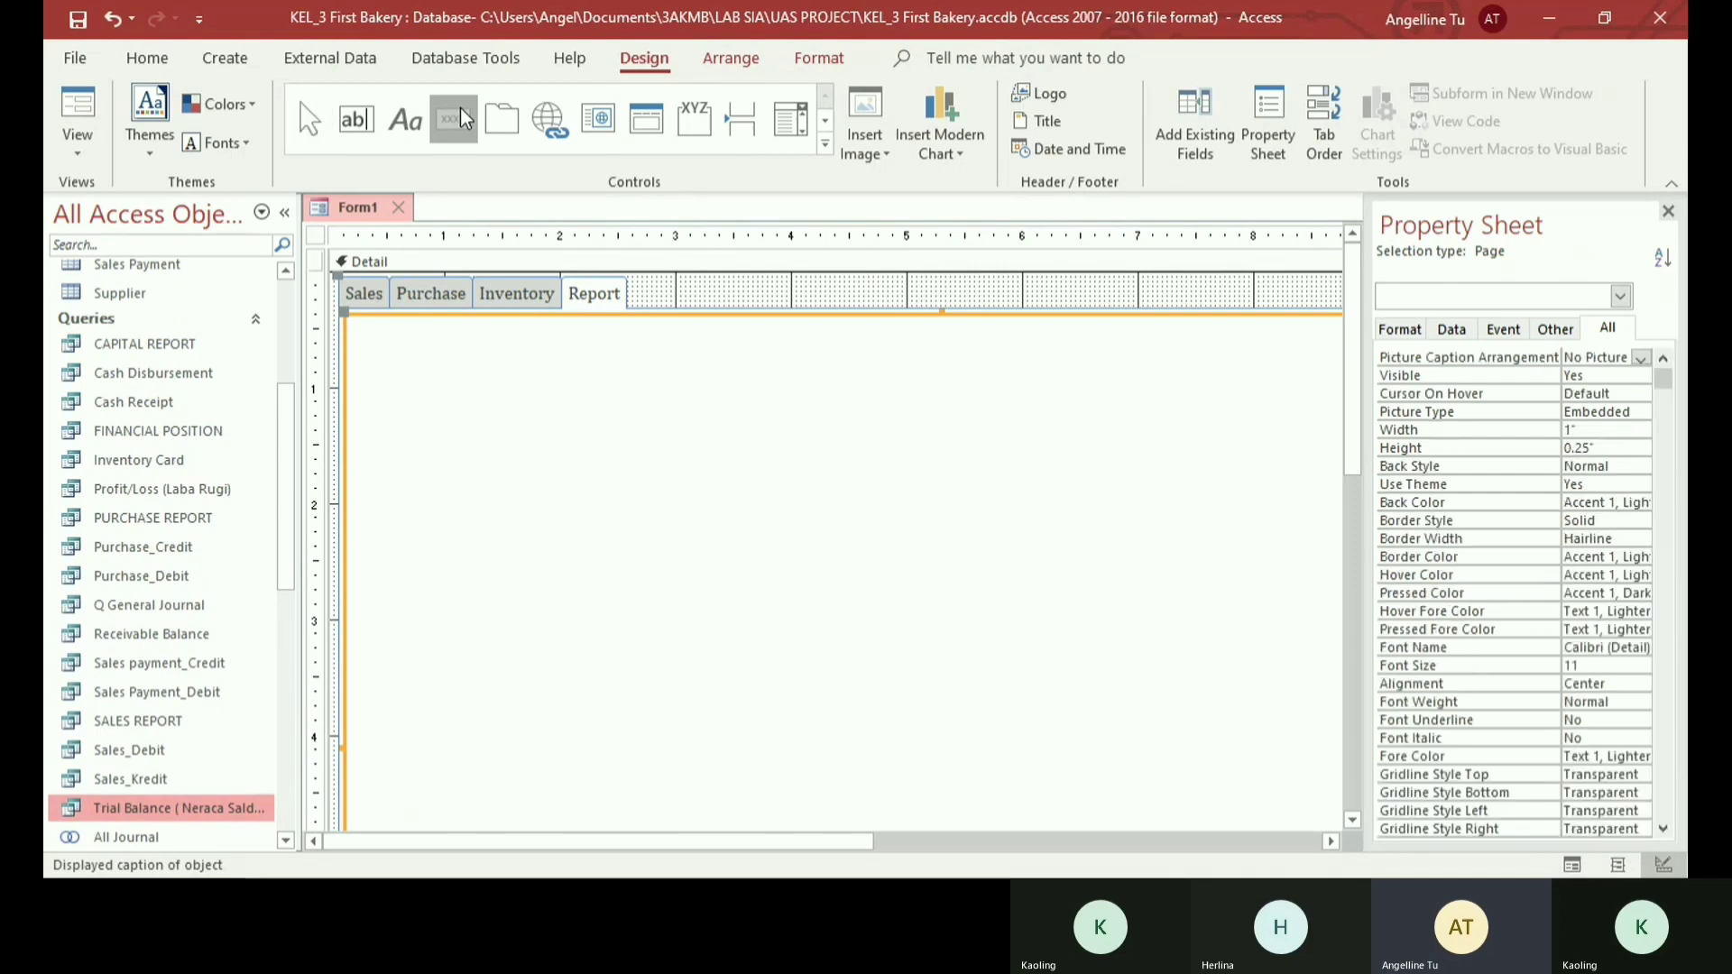
left_click_drag(530, 398, 725, 442)
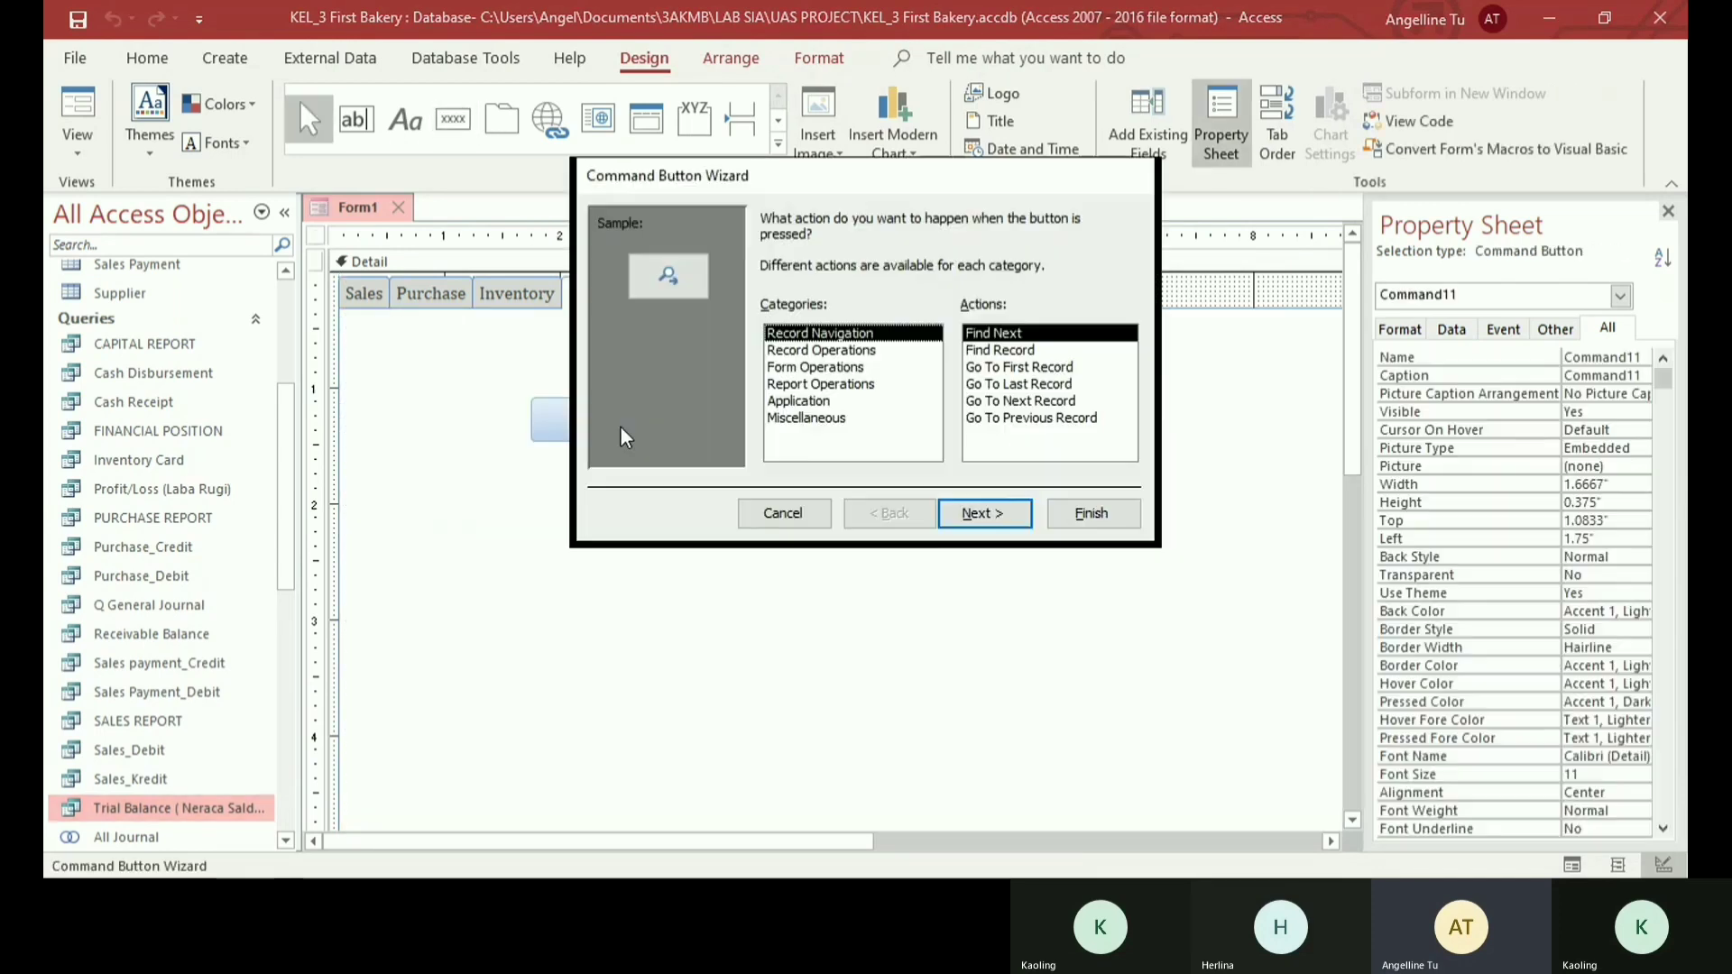
left_click(834, 368)
left_click(851, 386)
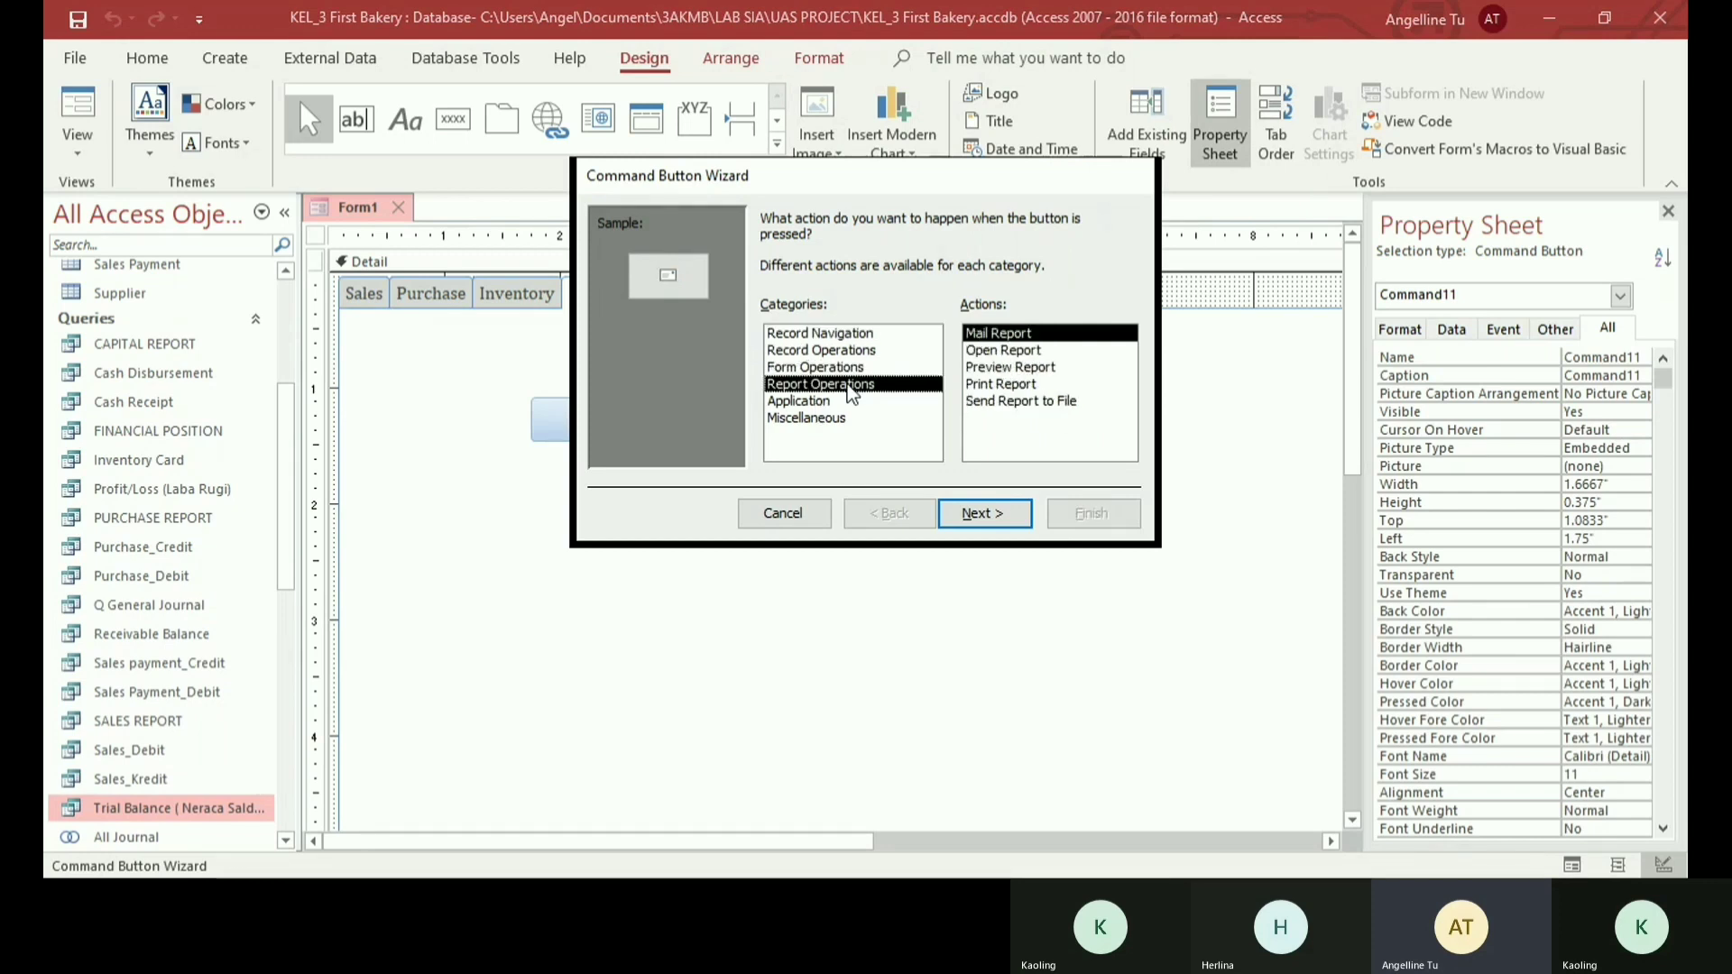
left_click(999, 352)
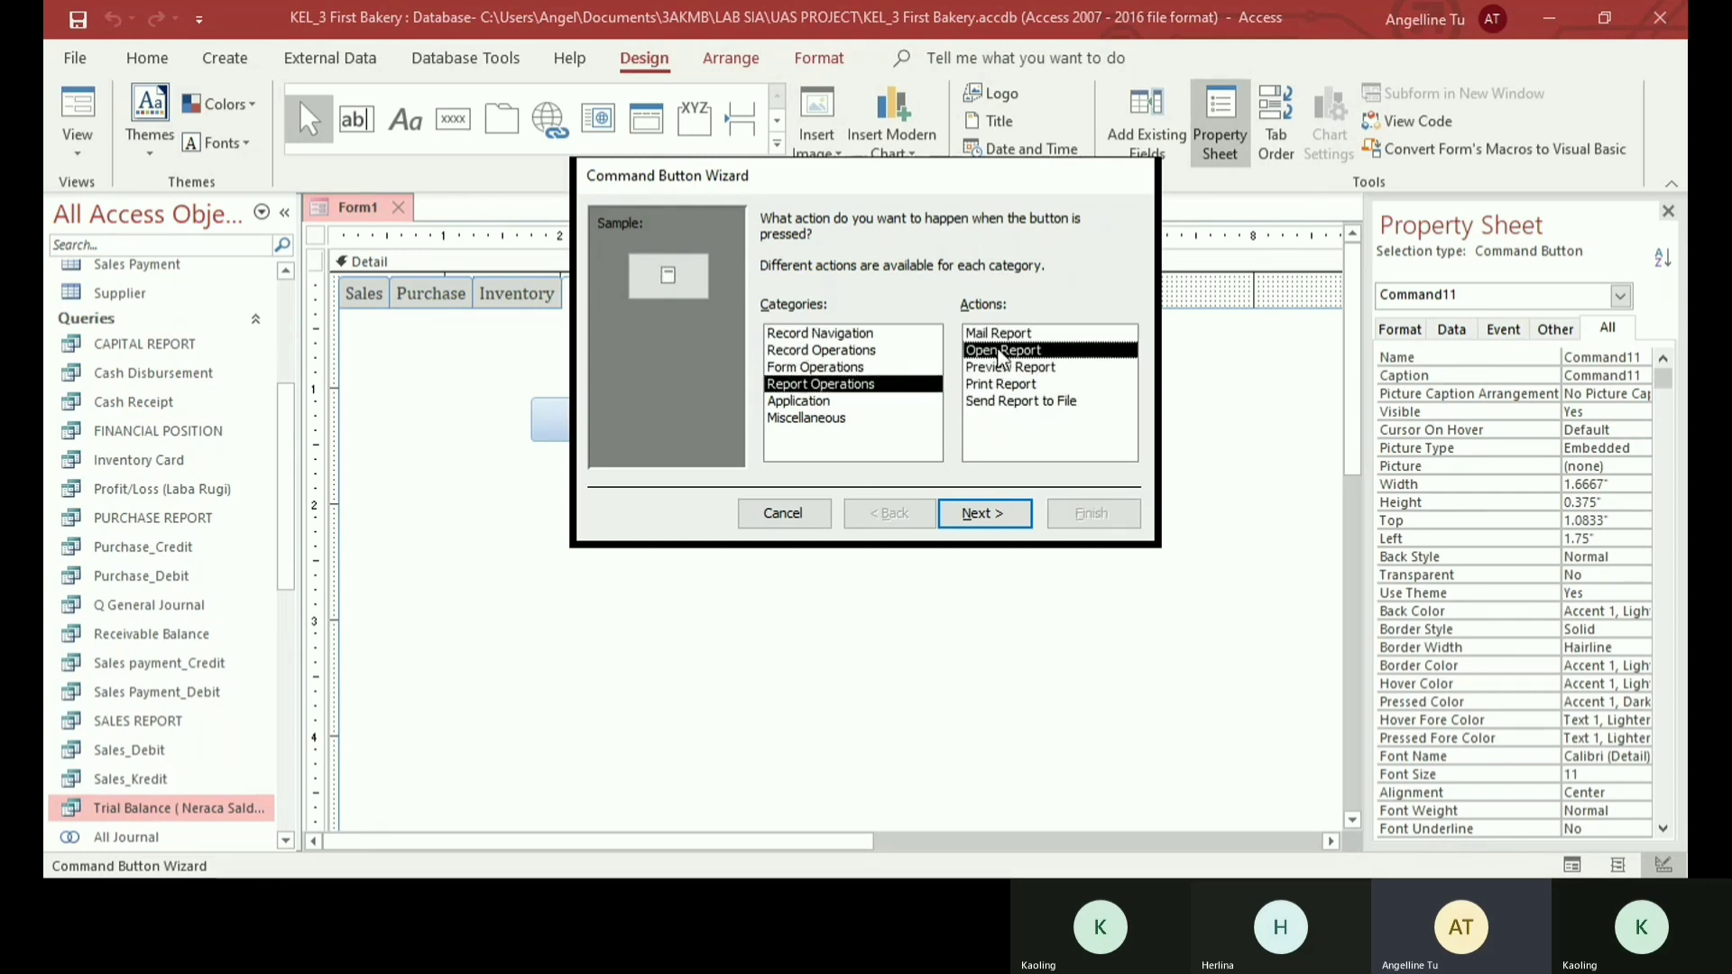
double_click(997, 350)
- Choose Profit/Loss as the report that the command button opens
scroll(828, 309, "down", 1)
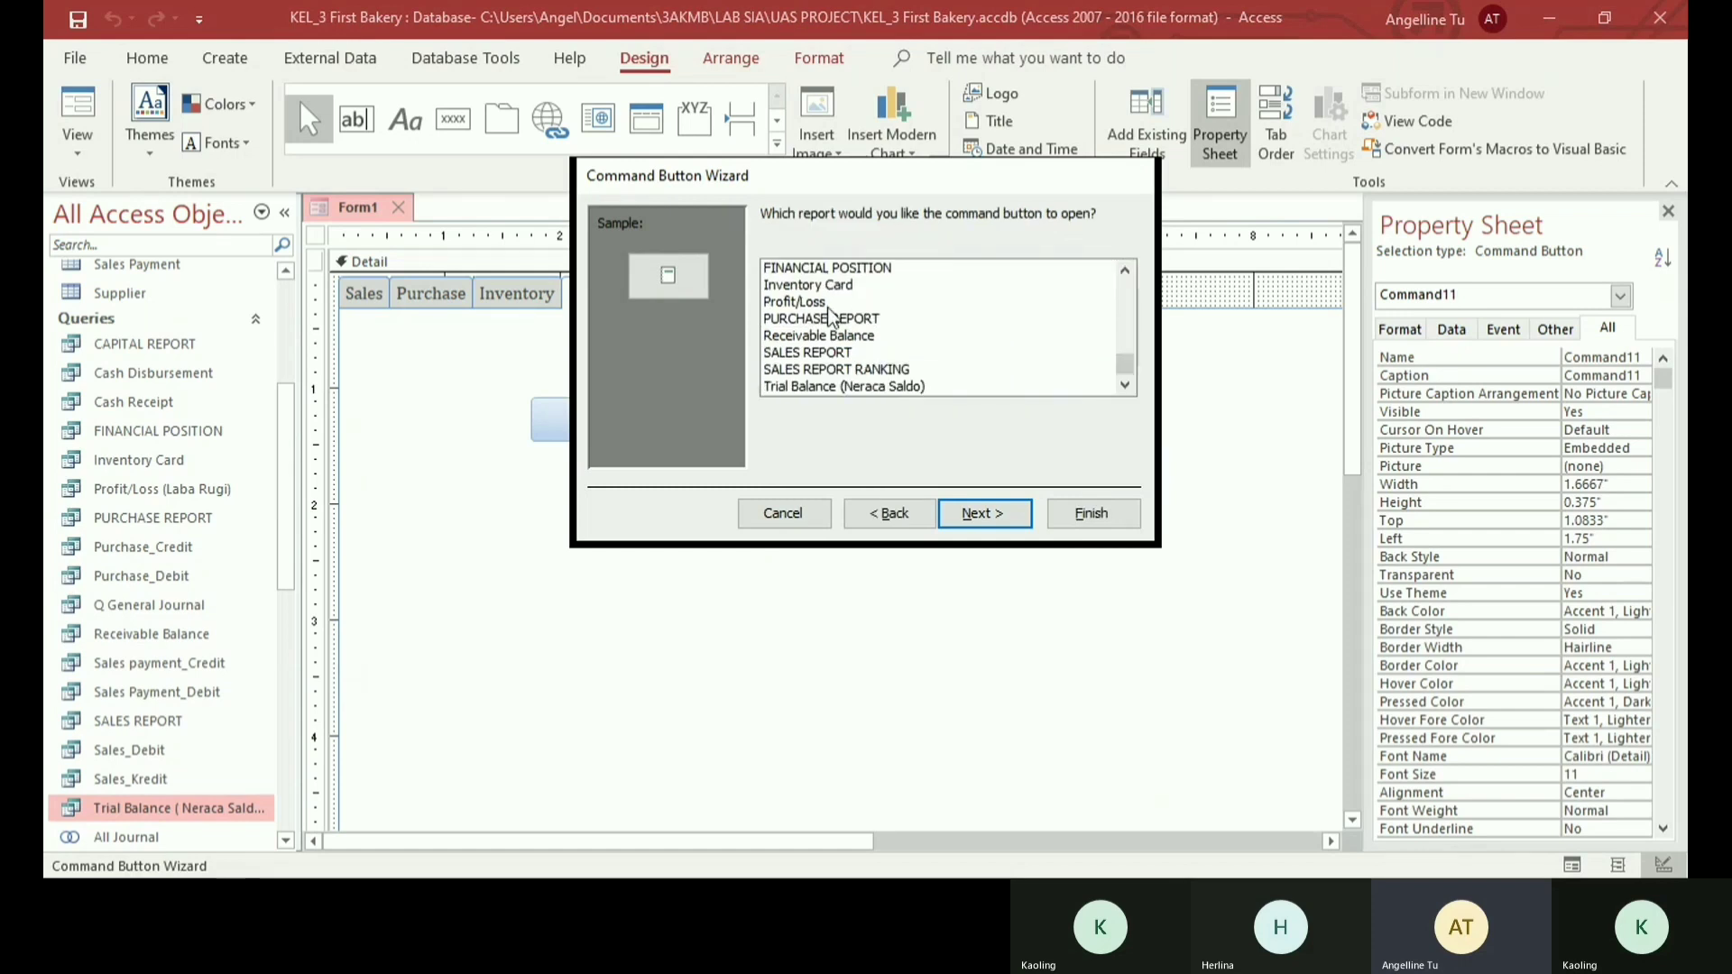
scroll(830, 316, "up", 1)
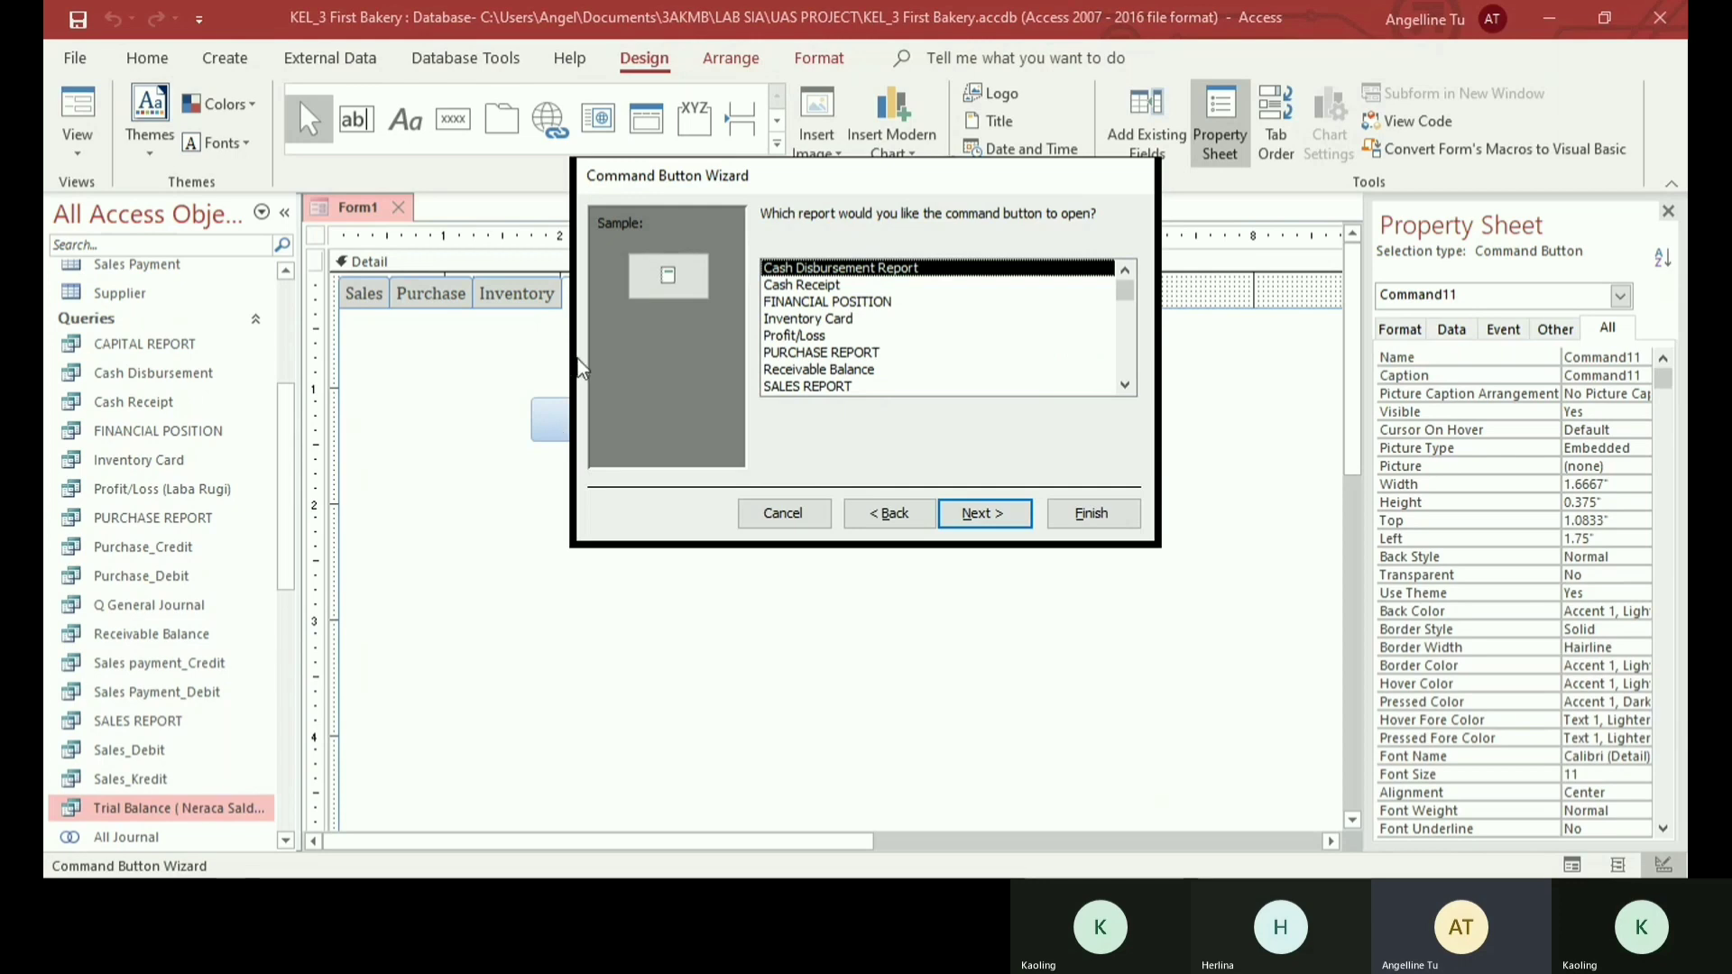
scroll(831, 311, "down", 1)
scroll(832, 311, "up", 1)
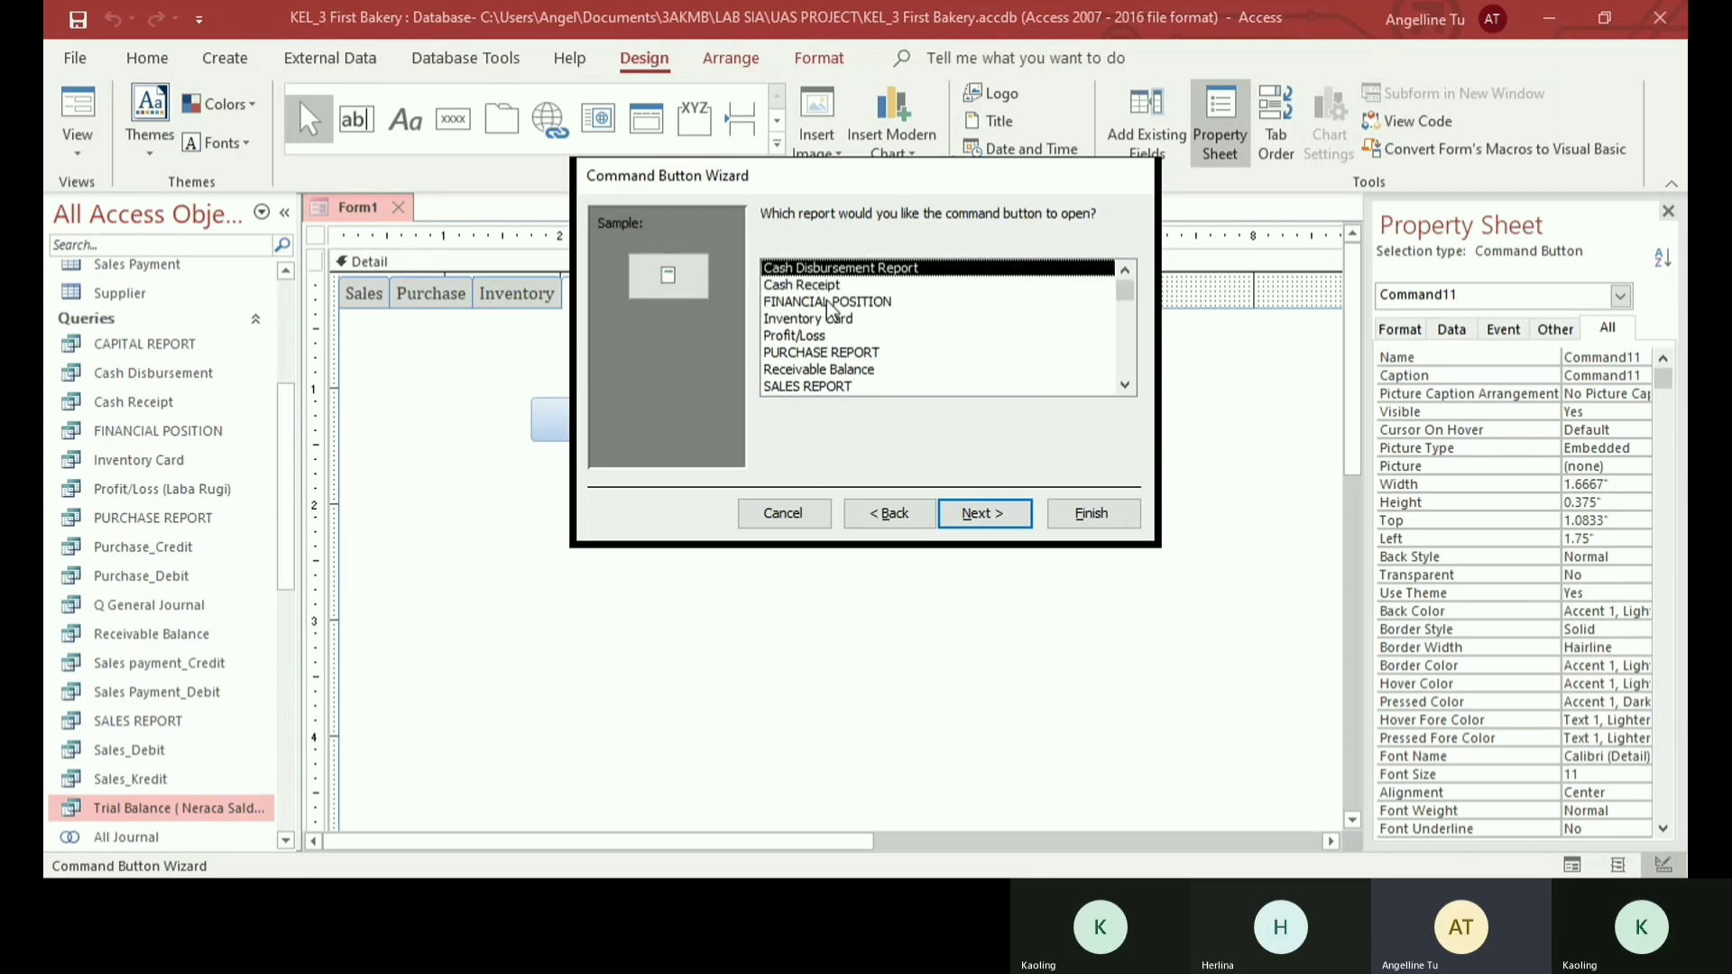
scroll(832, 311, "down", 2)
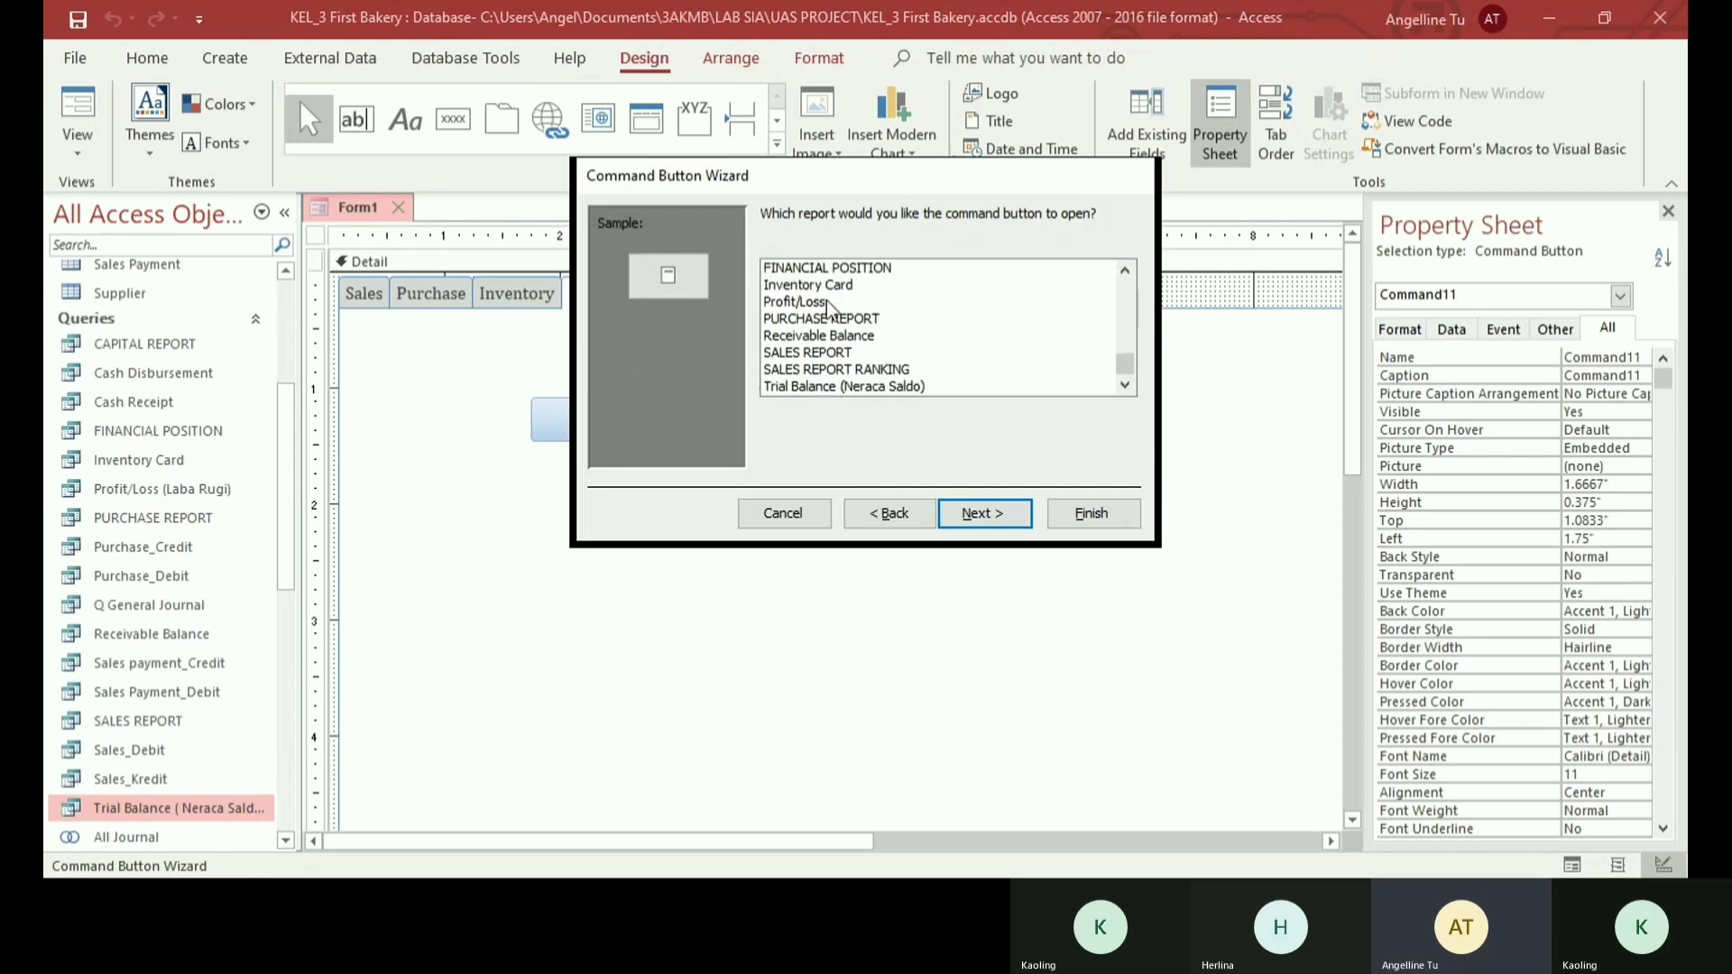
scroll(828, 341, "up", 1)
scroll(827, 338, "down", 1)
scroll(827, 337, "up", 1)
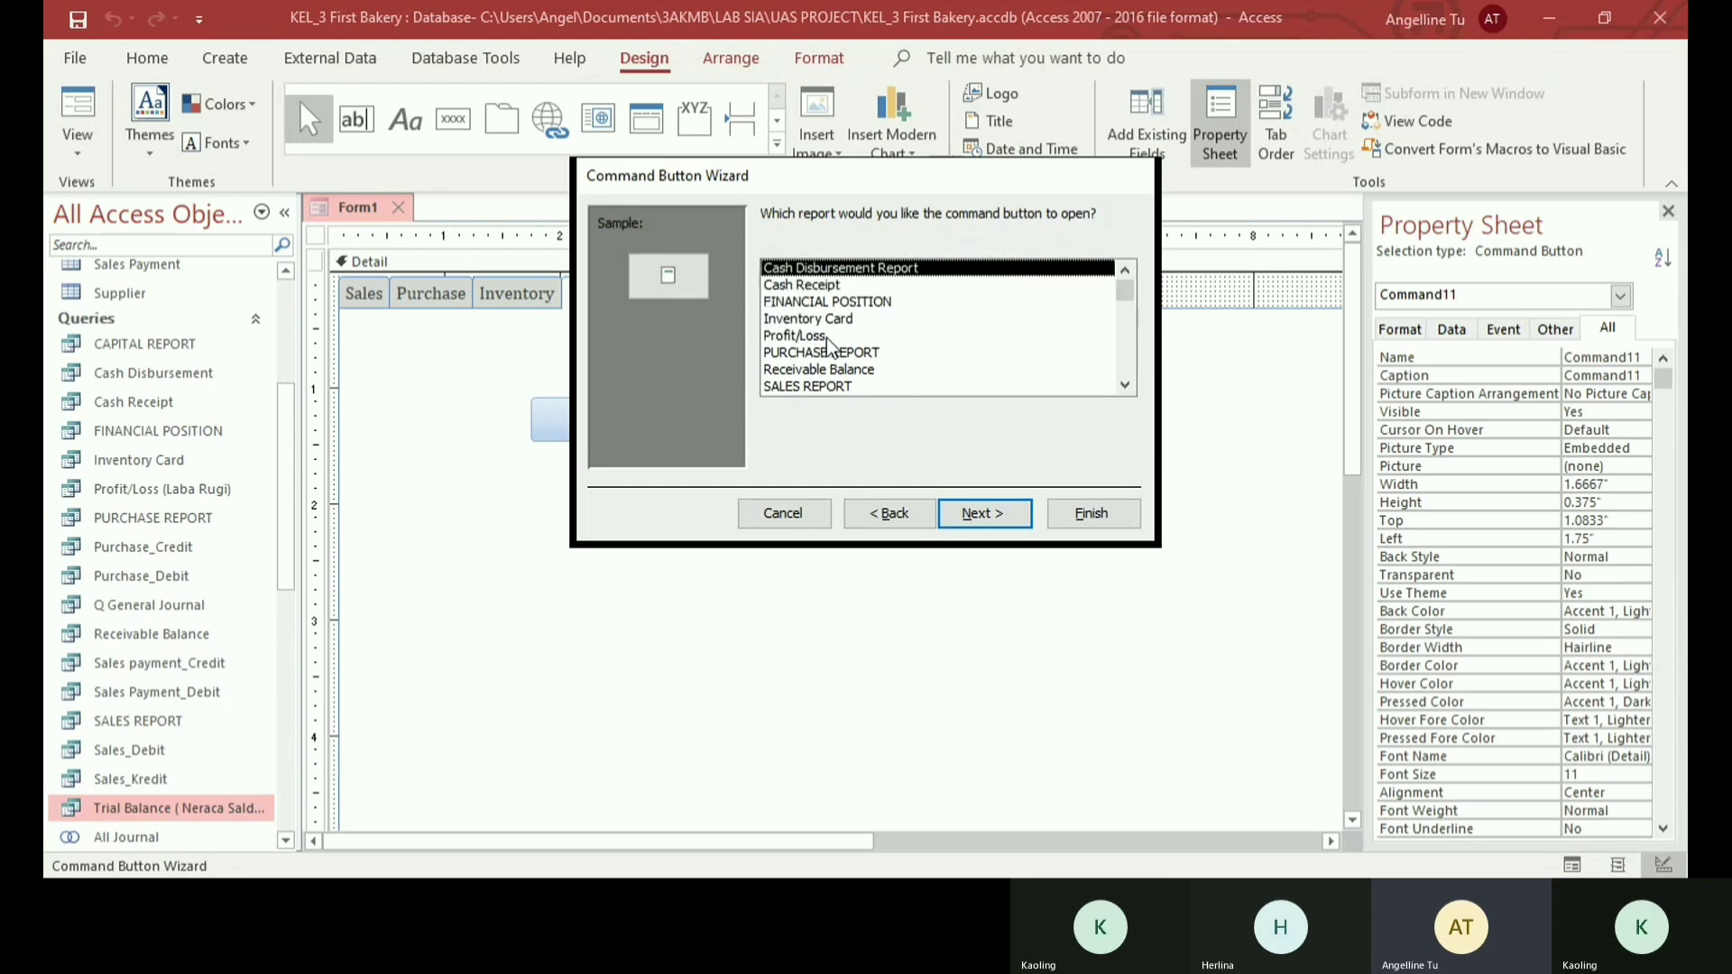
left_click(801, 338)
left_click(983, 514)
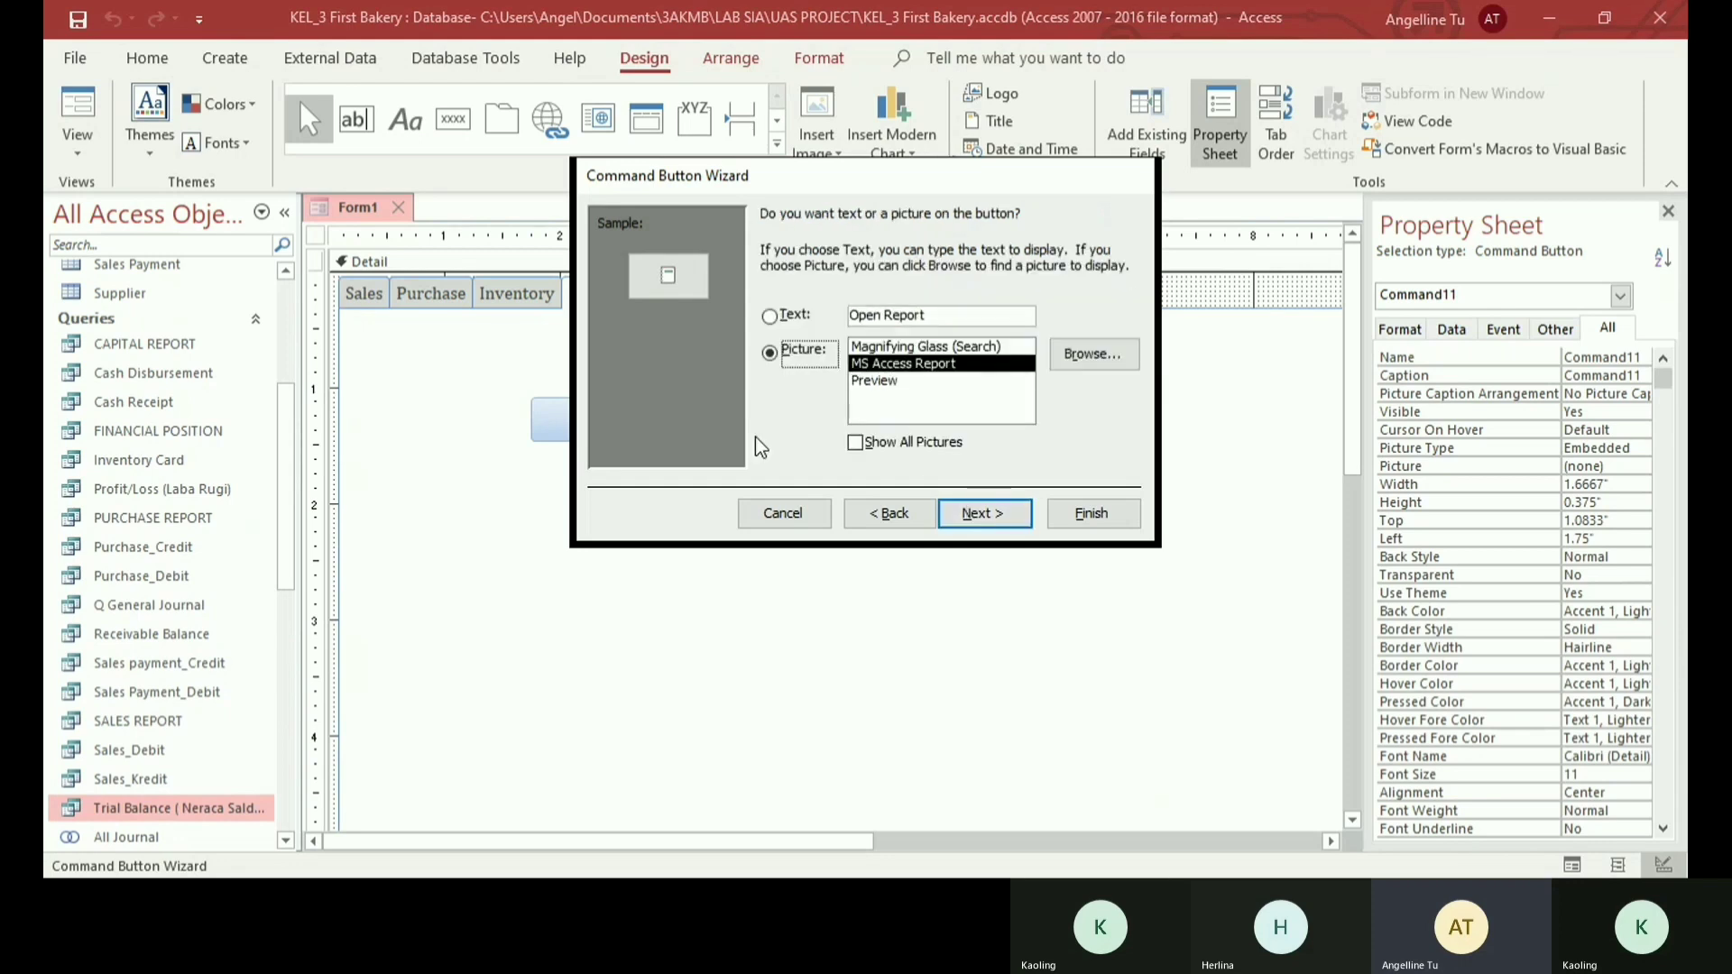
- Show the text PROFIT OR LOSS on the button instead of a picture and finish the wizard
left_click(770, 314)
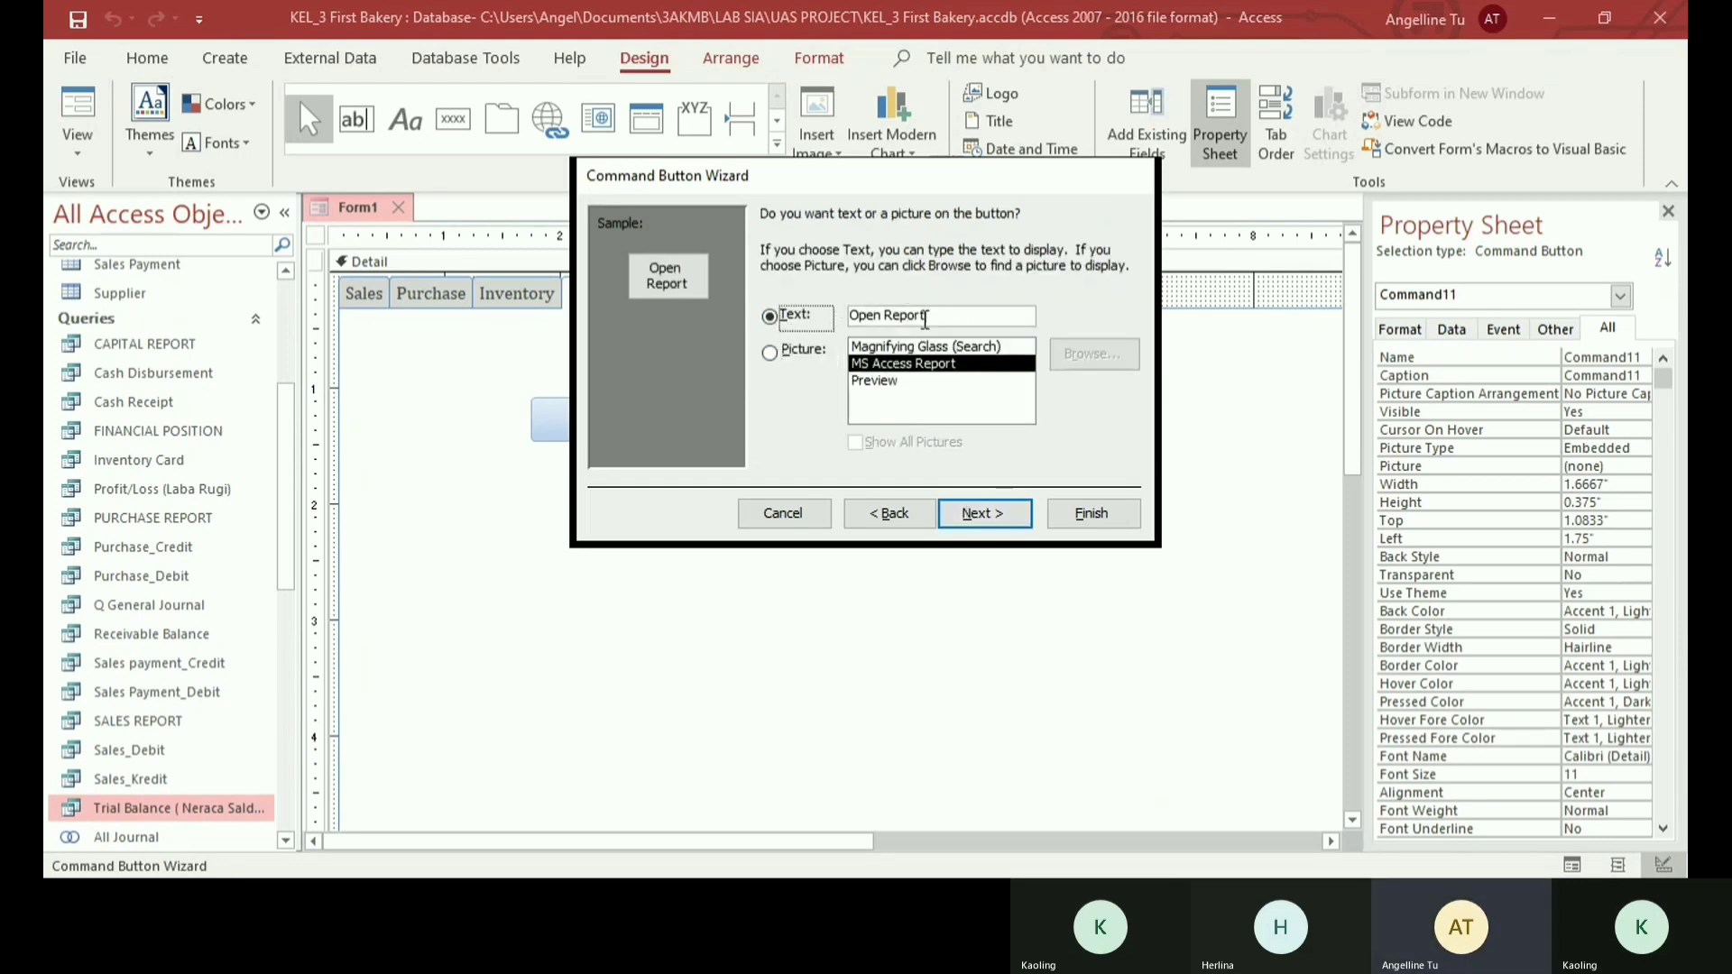
type("P")
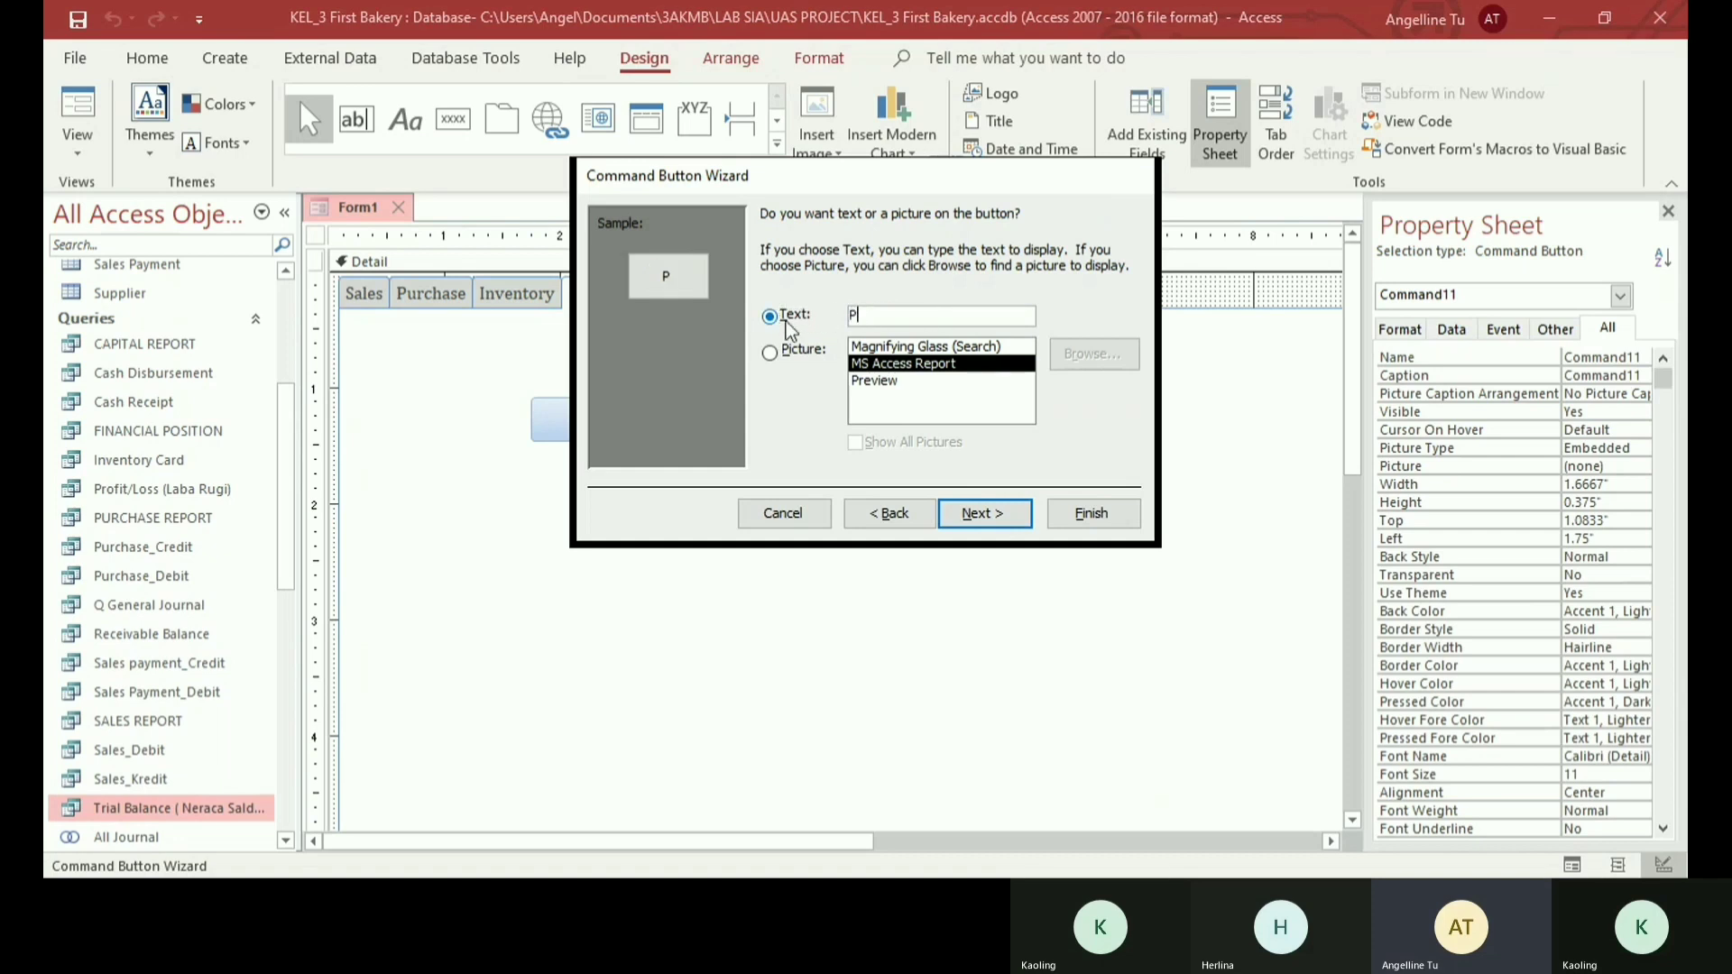
type("ROFIT O")
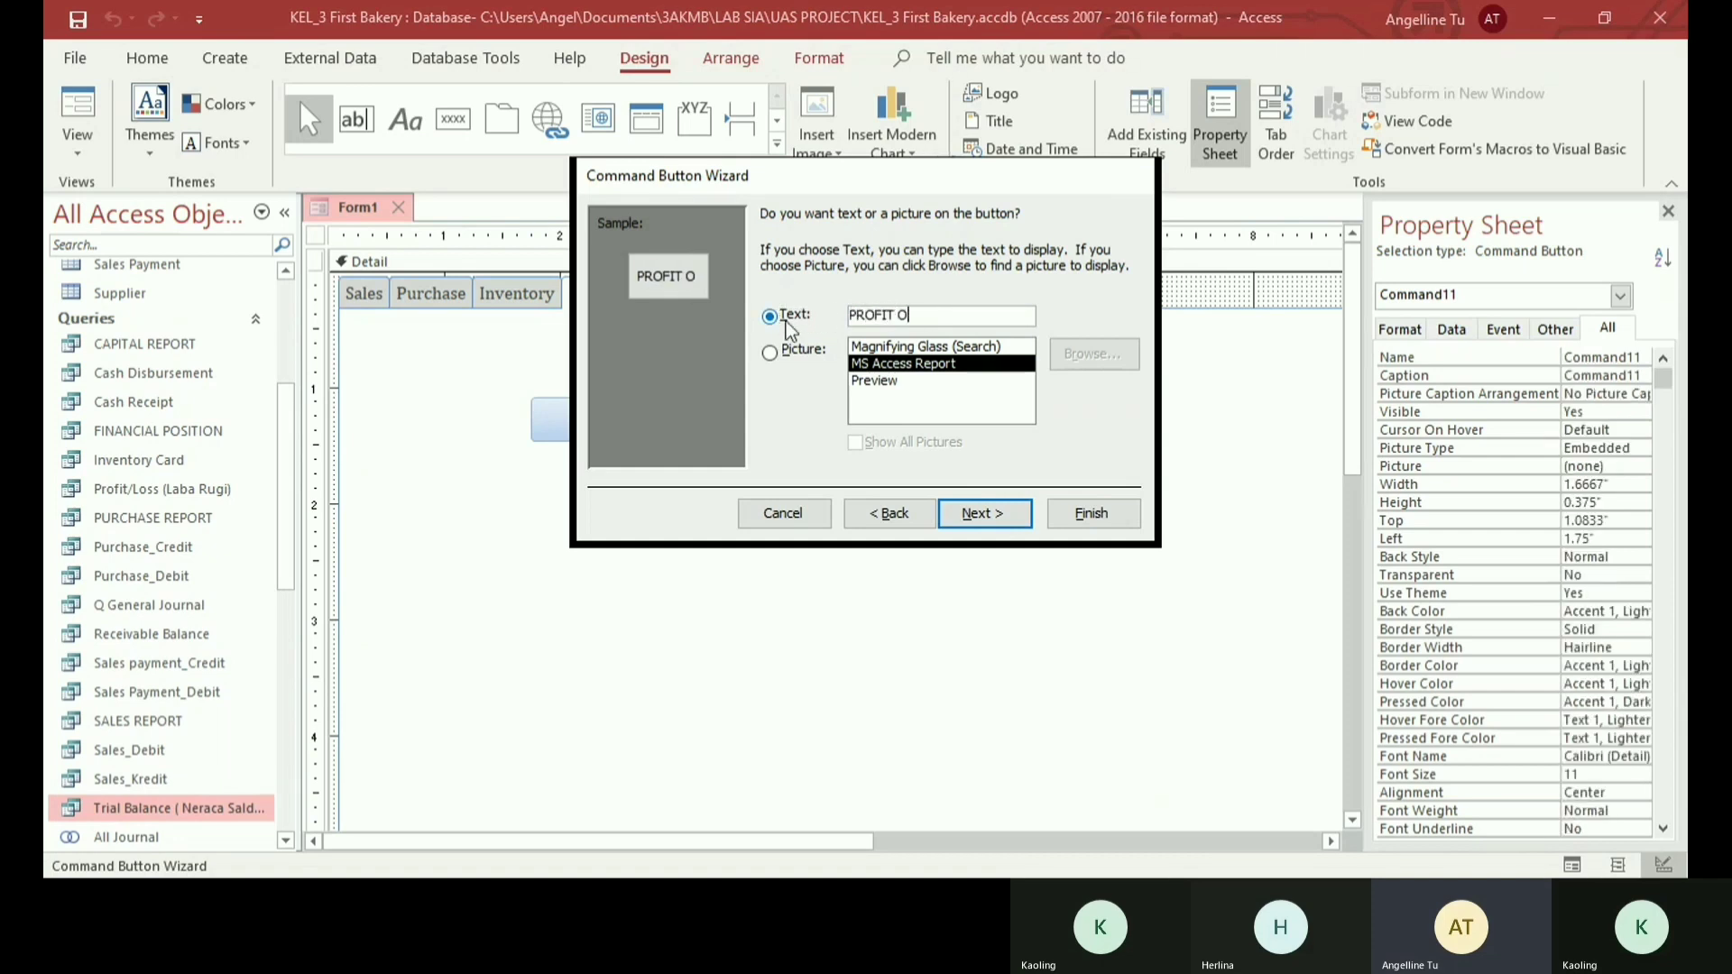
type("R LOSS")
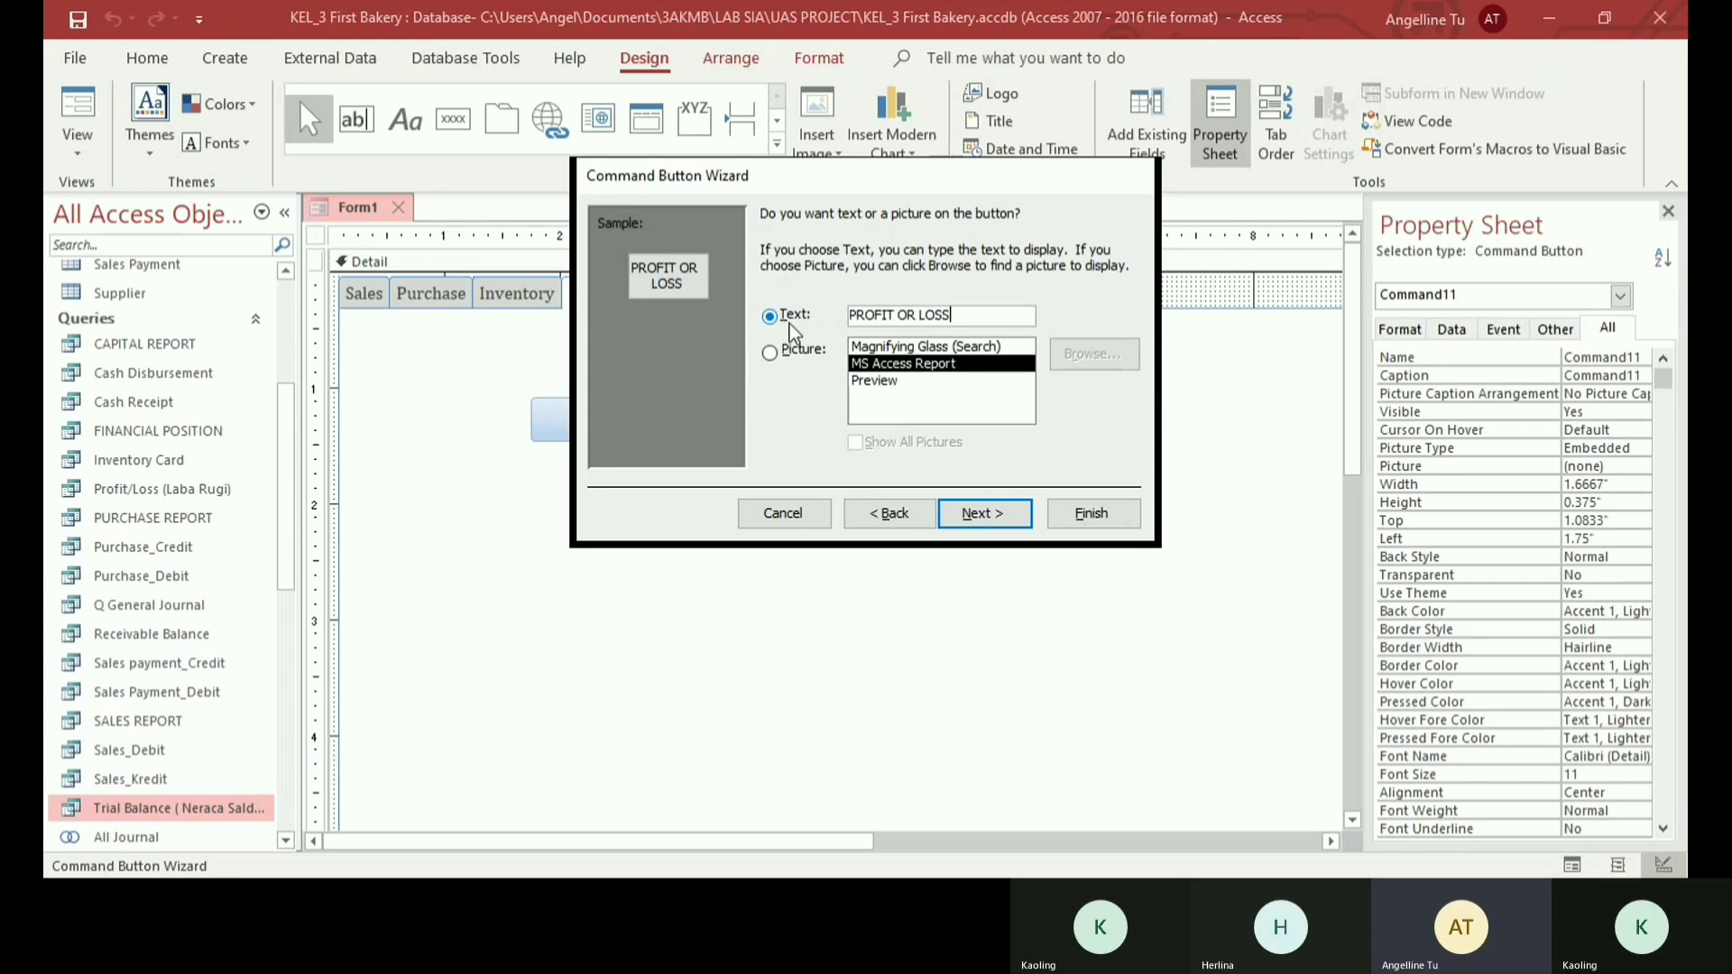
left_click(1091, 513)
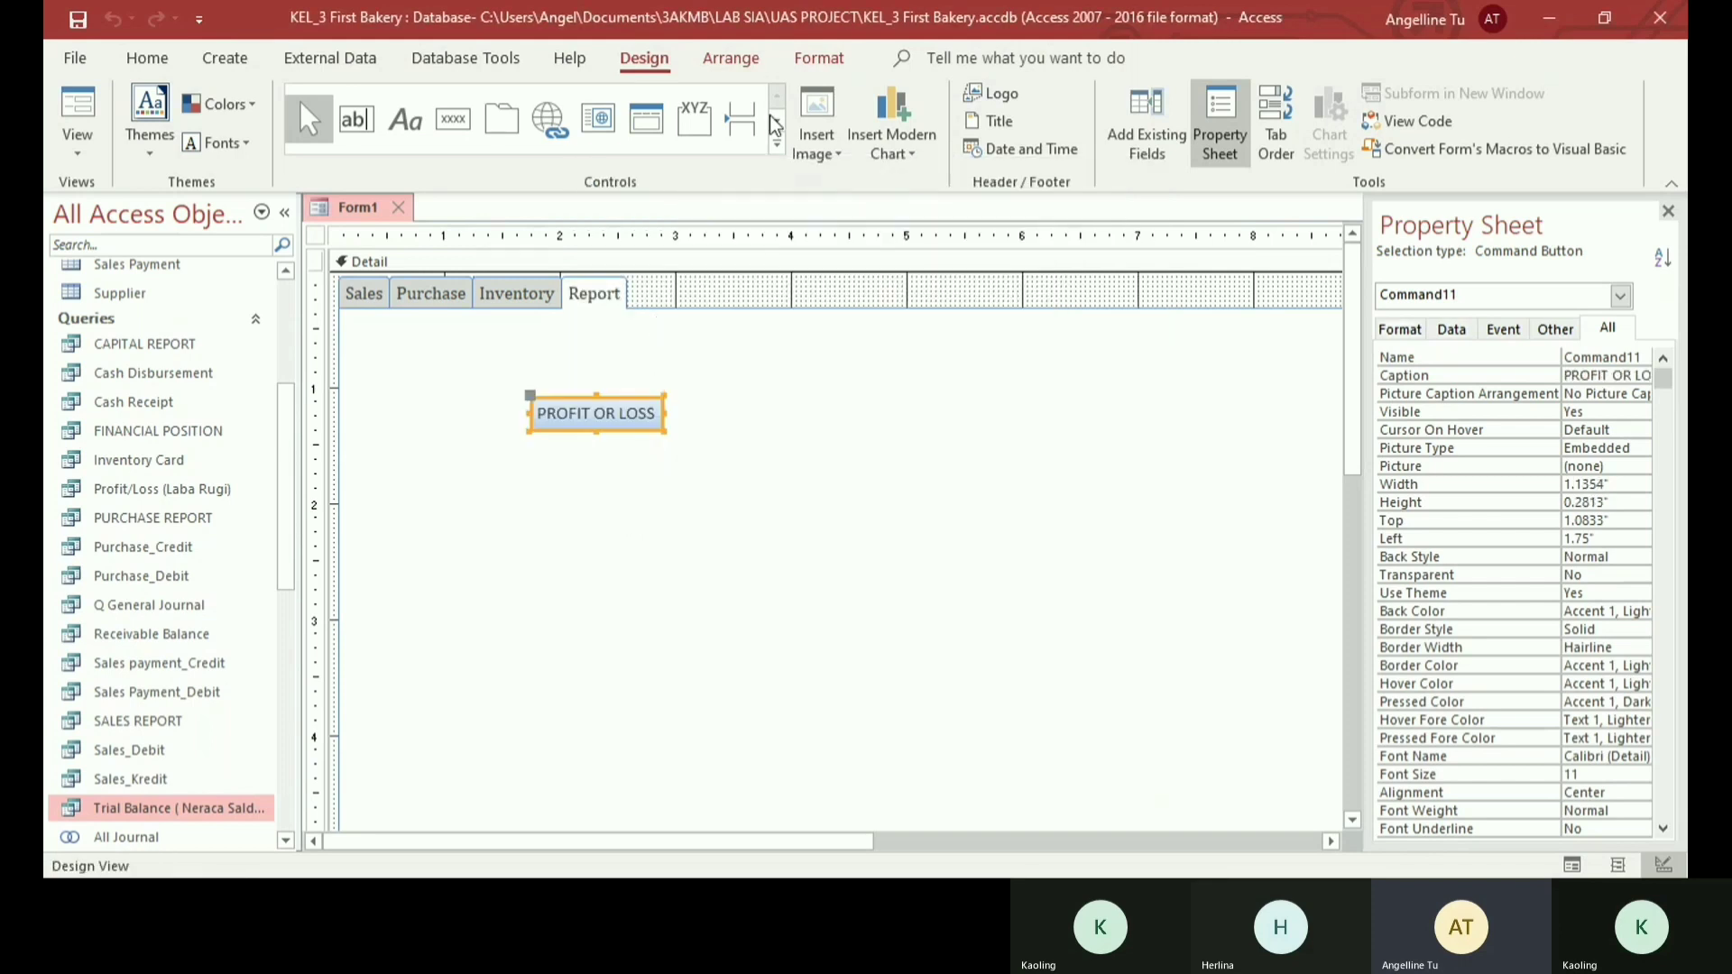
- Insert the report (2) image from the gallery on the Report page and move the PROFIT OR LOSS button directly beneath it
left_click(772, 455)
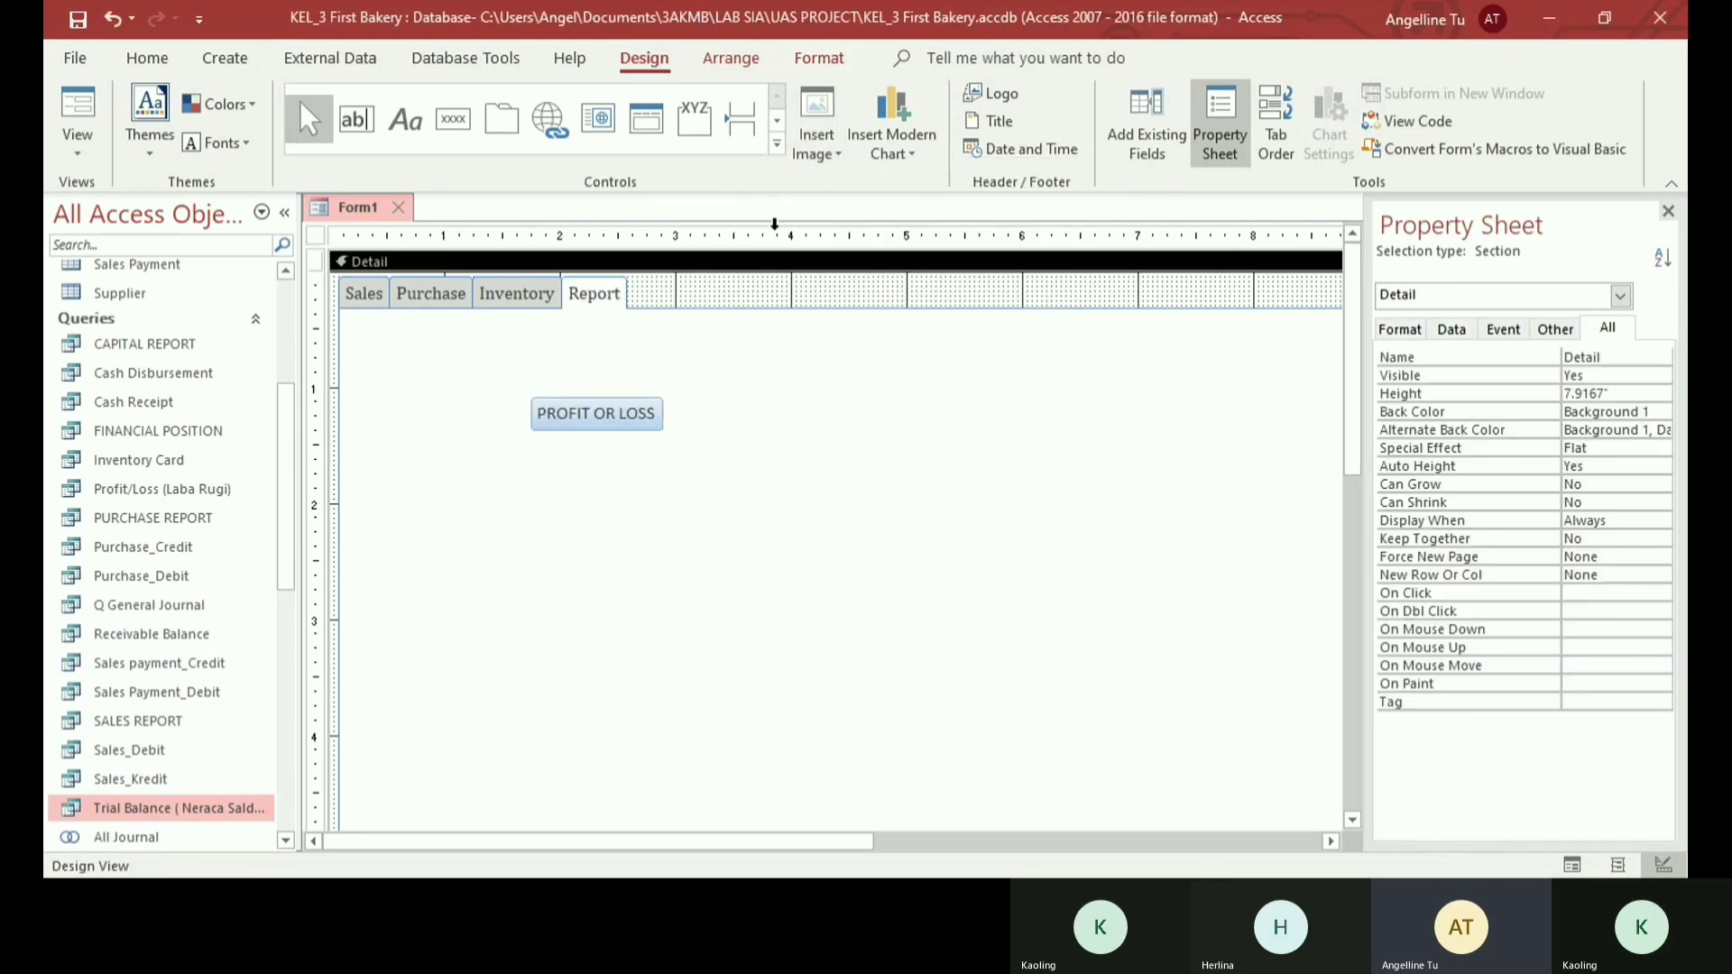
left_click(823, 146)
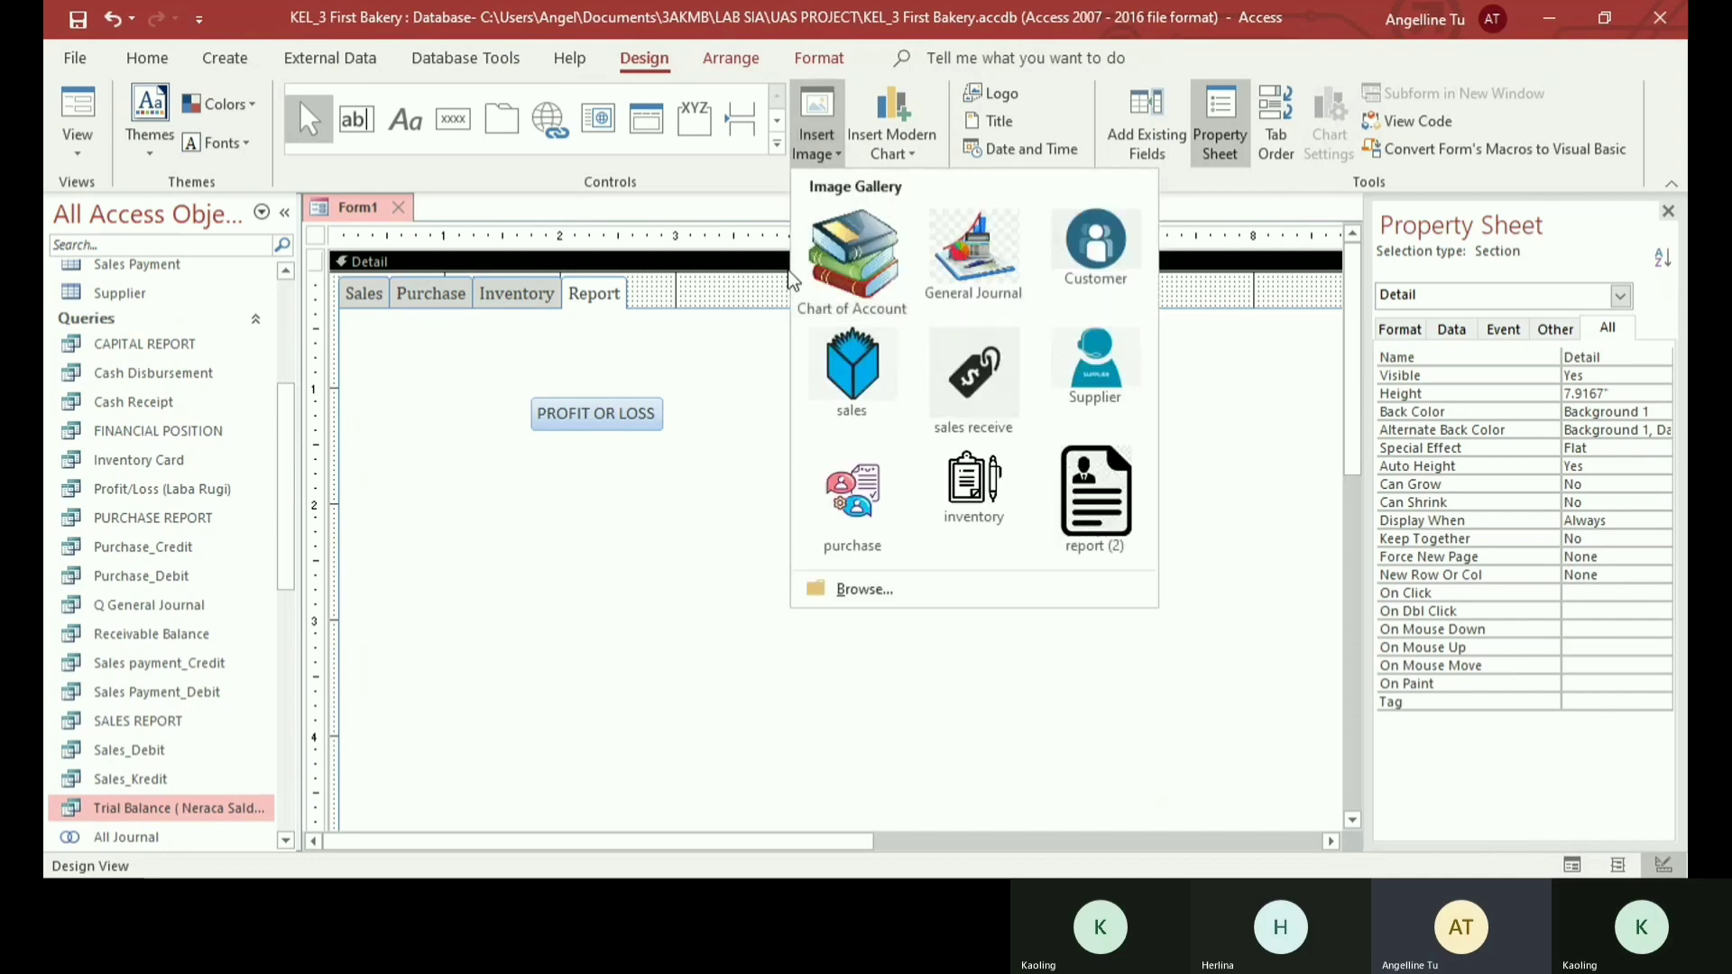
left_click(1095, 496)
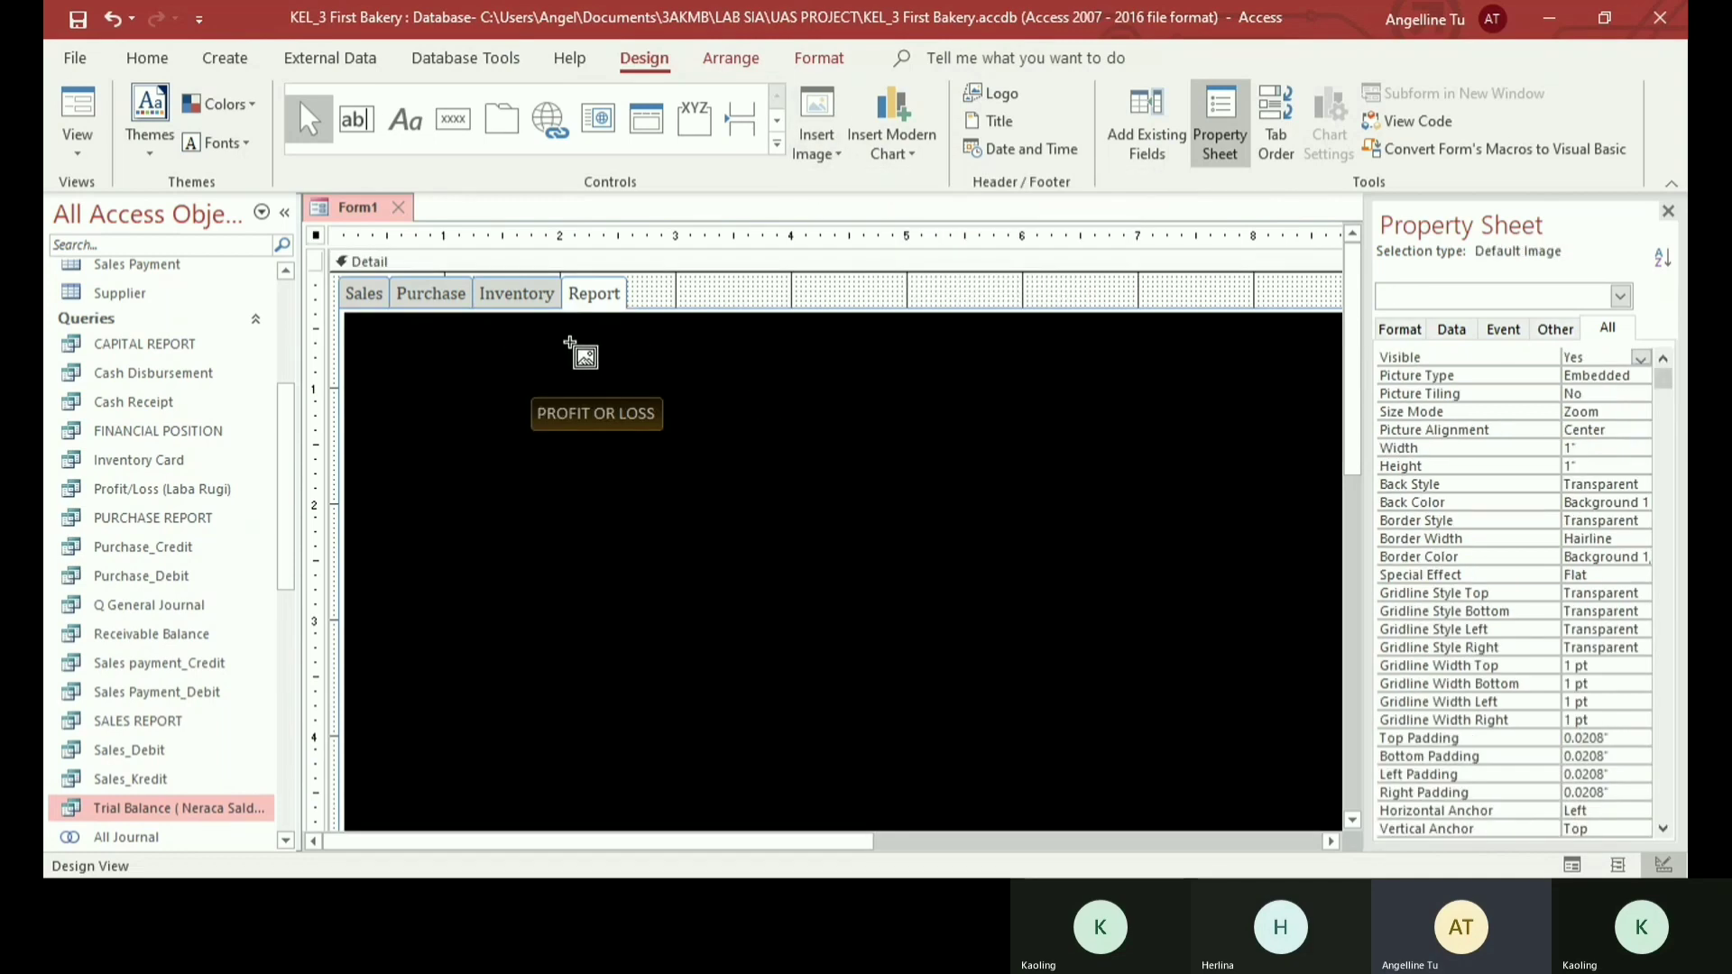
left_click_drag(723, 364, 791, 470)
left_click_drag(633, 414, 794, 485)
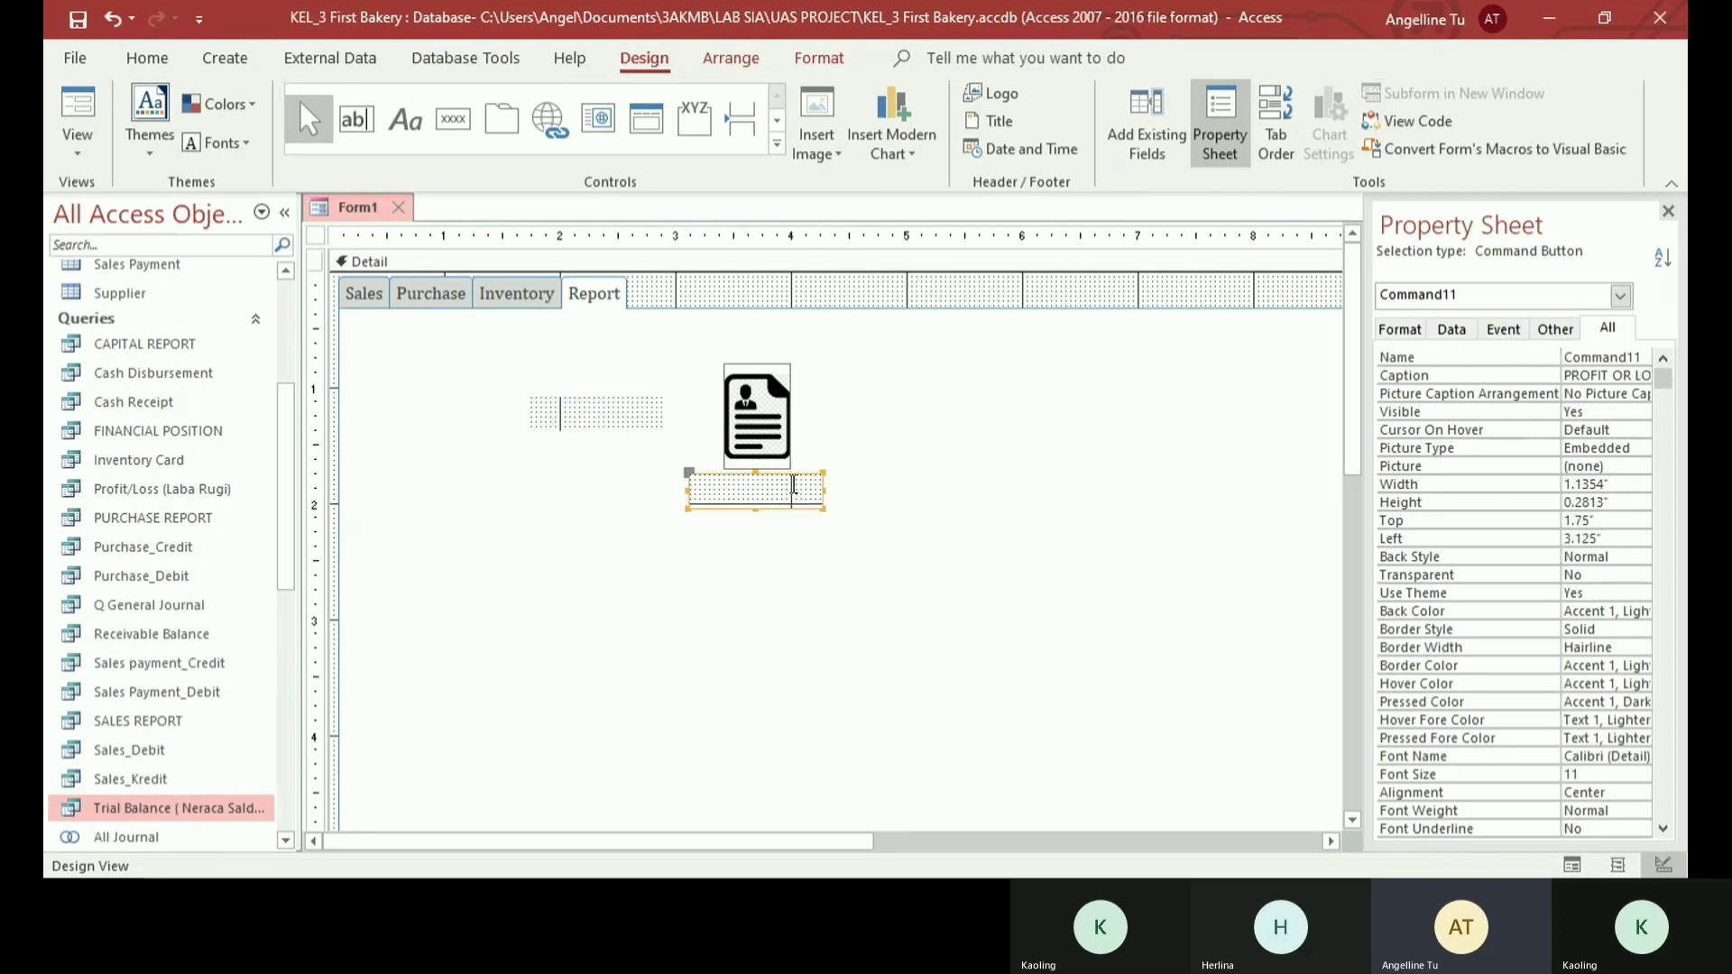
left_click(474, 492)
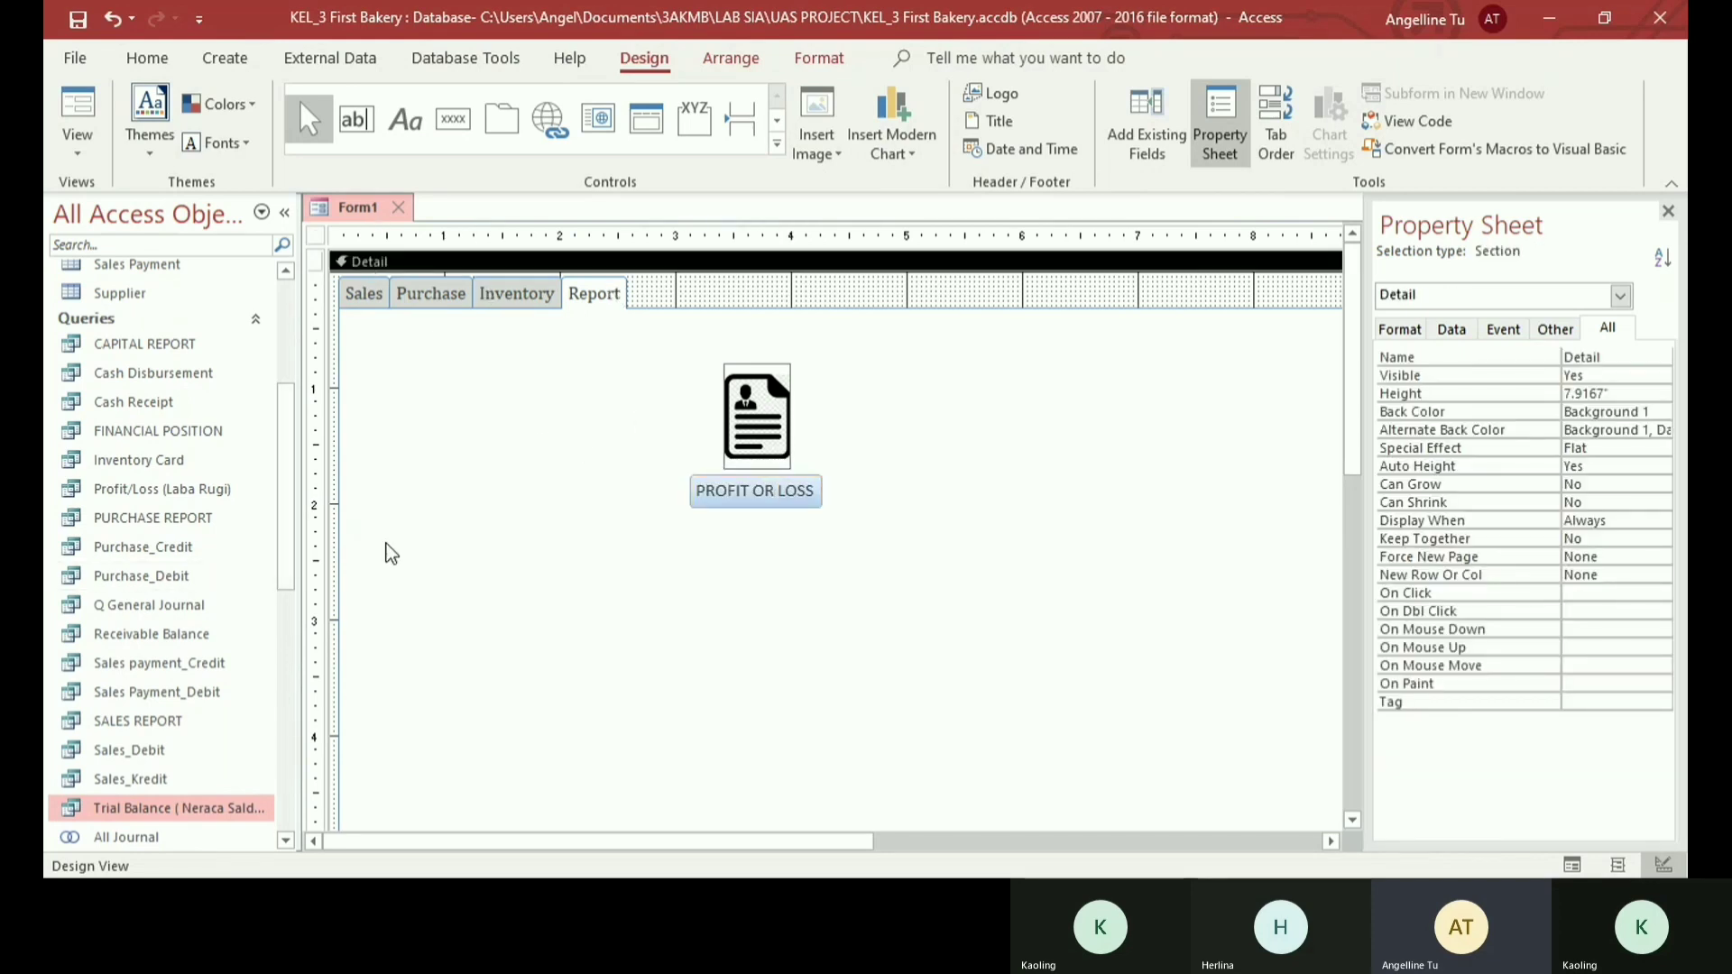
- Open the finished NAVIGATION form and look through its Account, Sales, Purchase, Inventory and REPORT pages
scroll(182, 613, "up", 3)
scroll(182, 614, "down", 8)
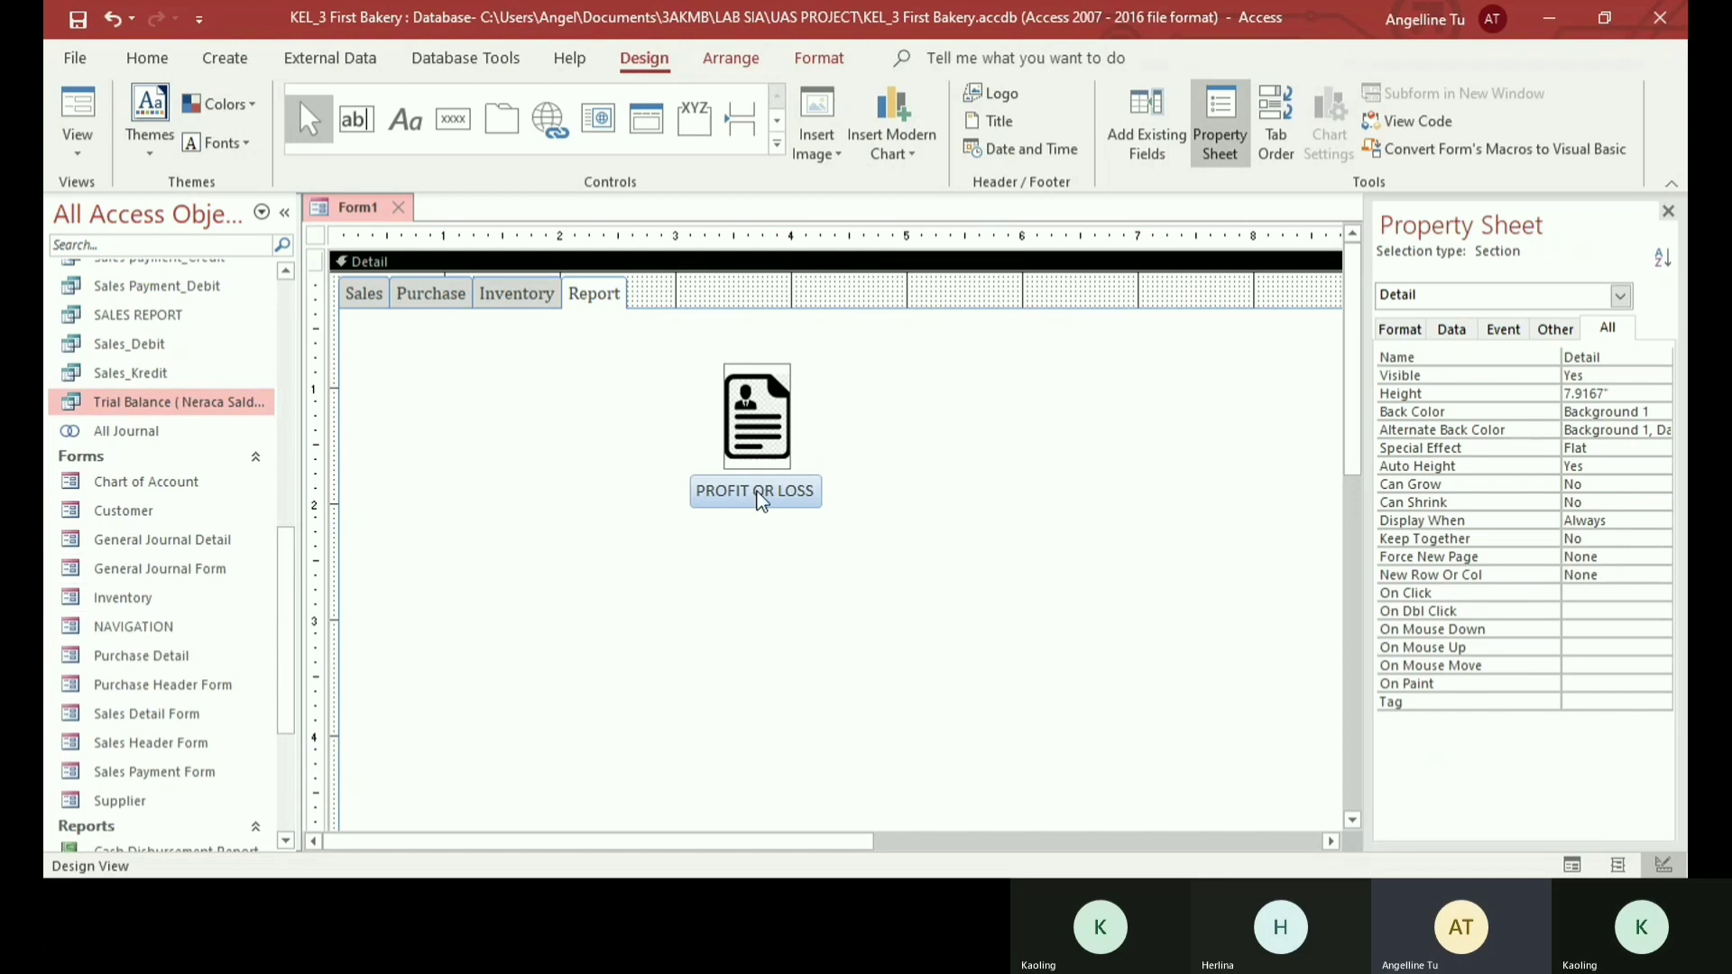
double_click(175, 624)
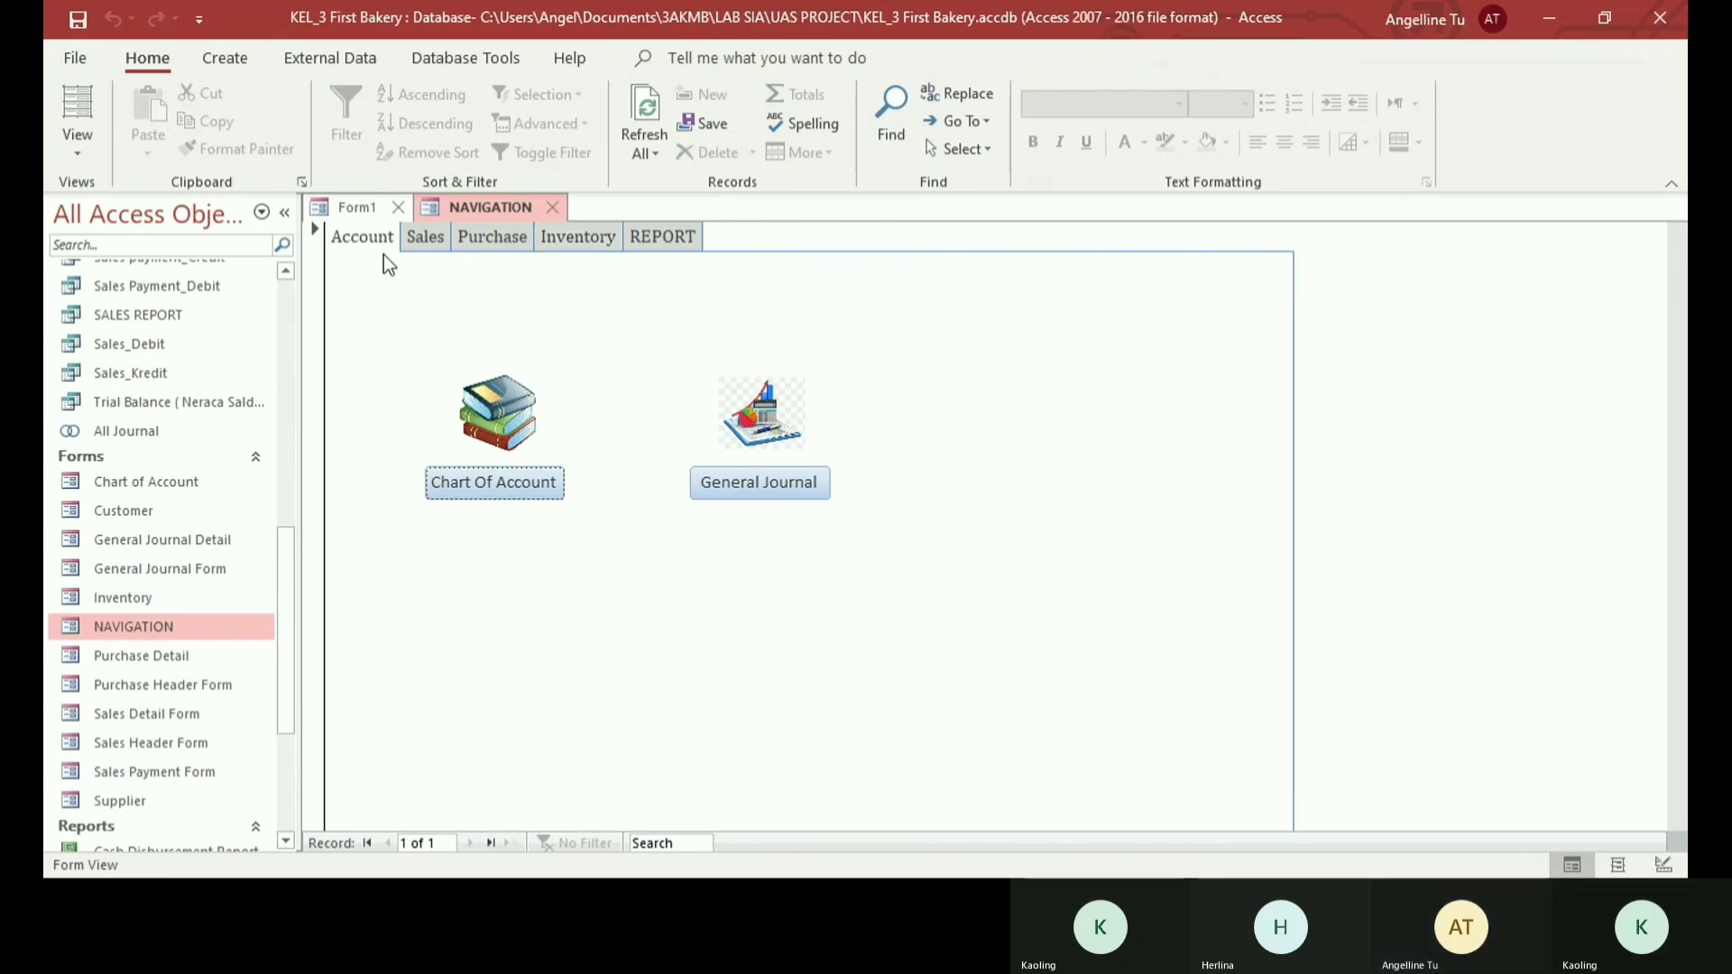
left_click(419, 236)
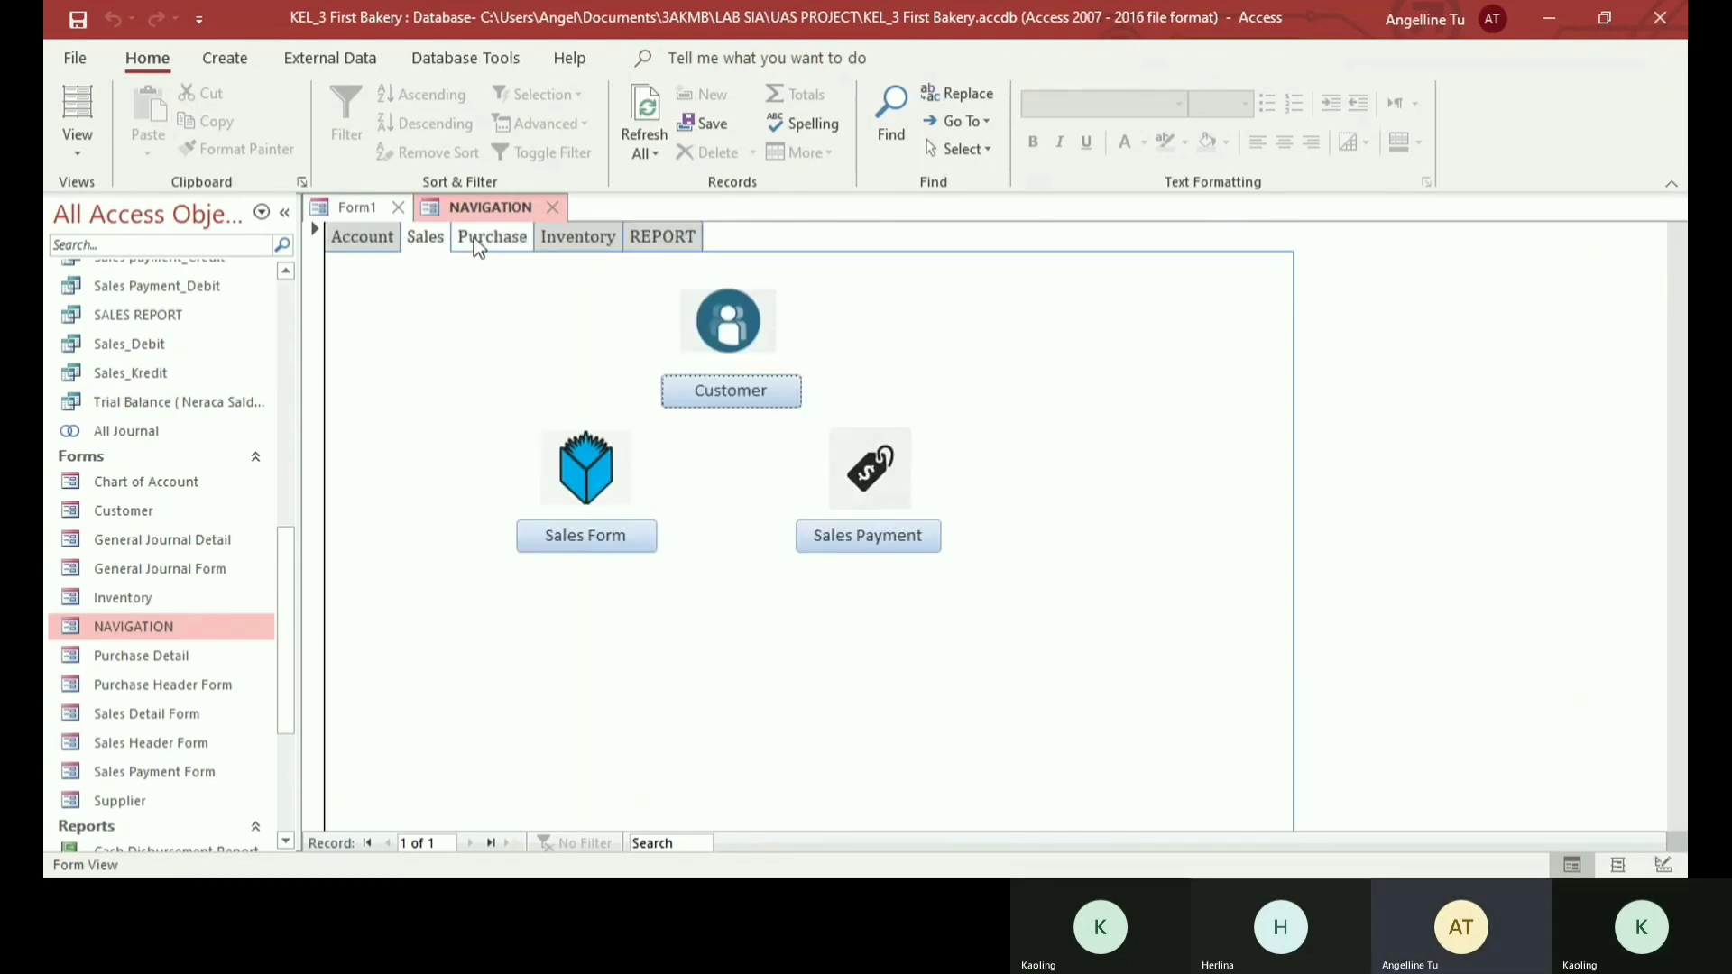
left_click(473, 236)
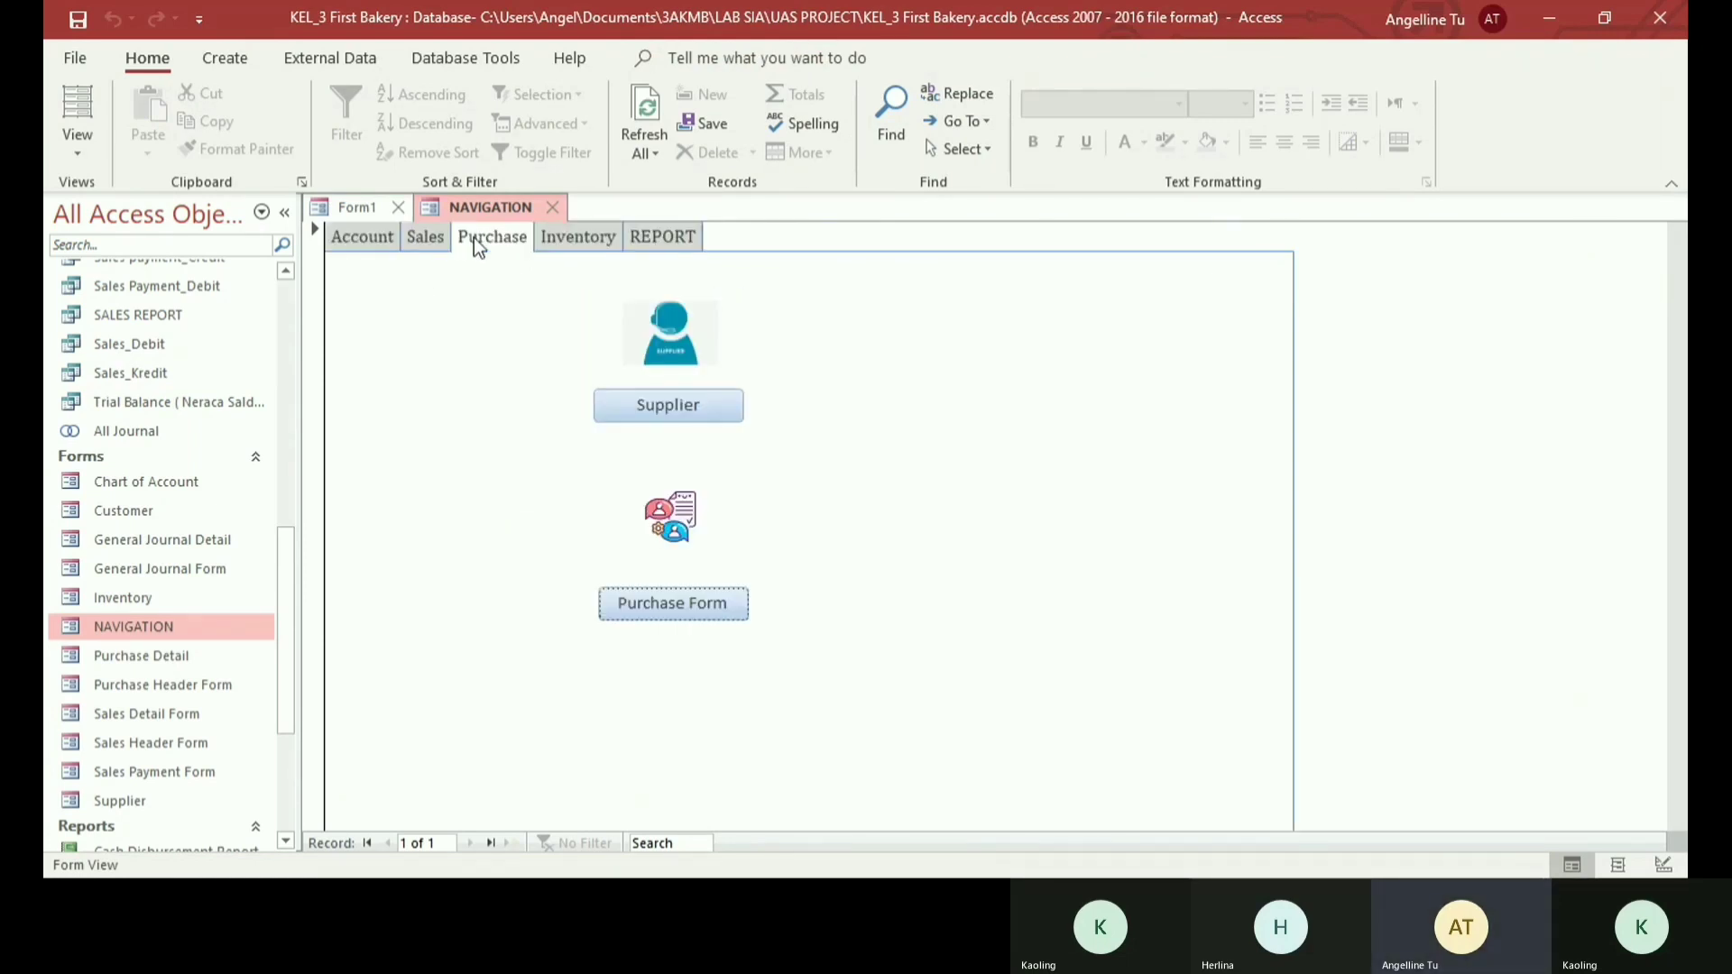
left_click(582, 238)
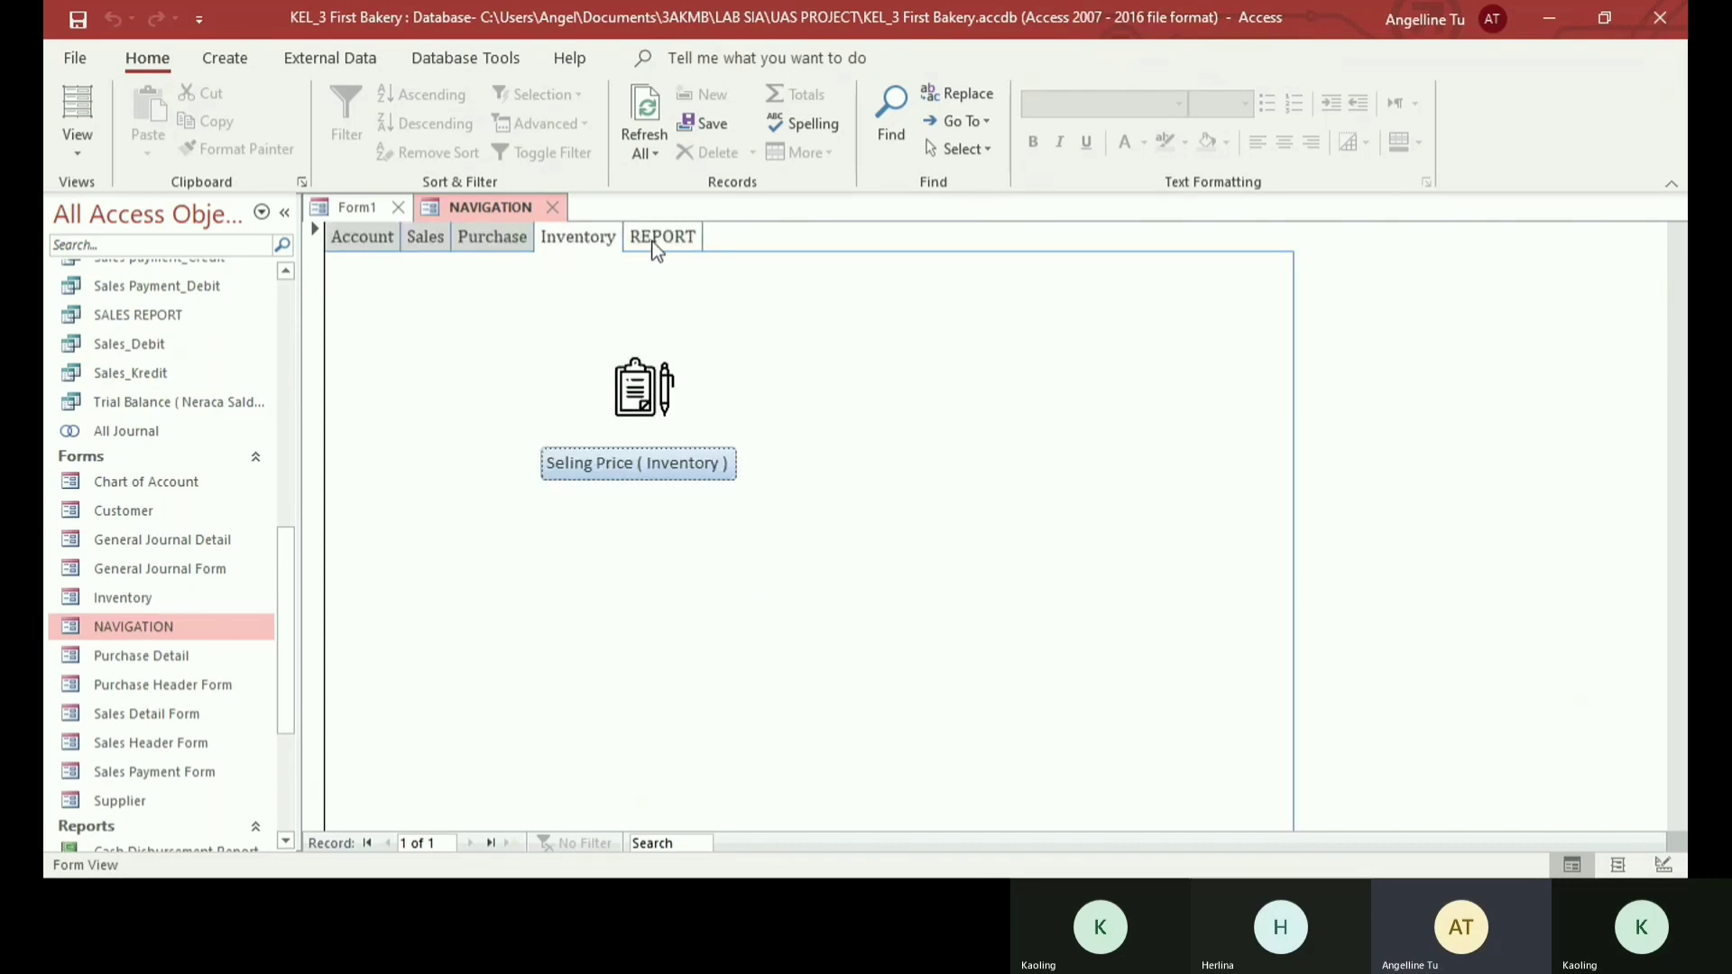
left_click(659, 239)
left_click(365, 236)
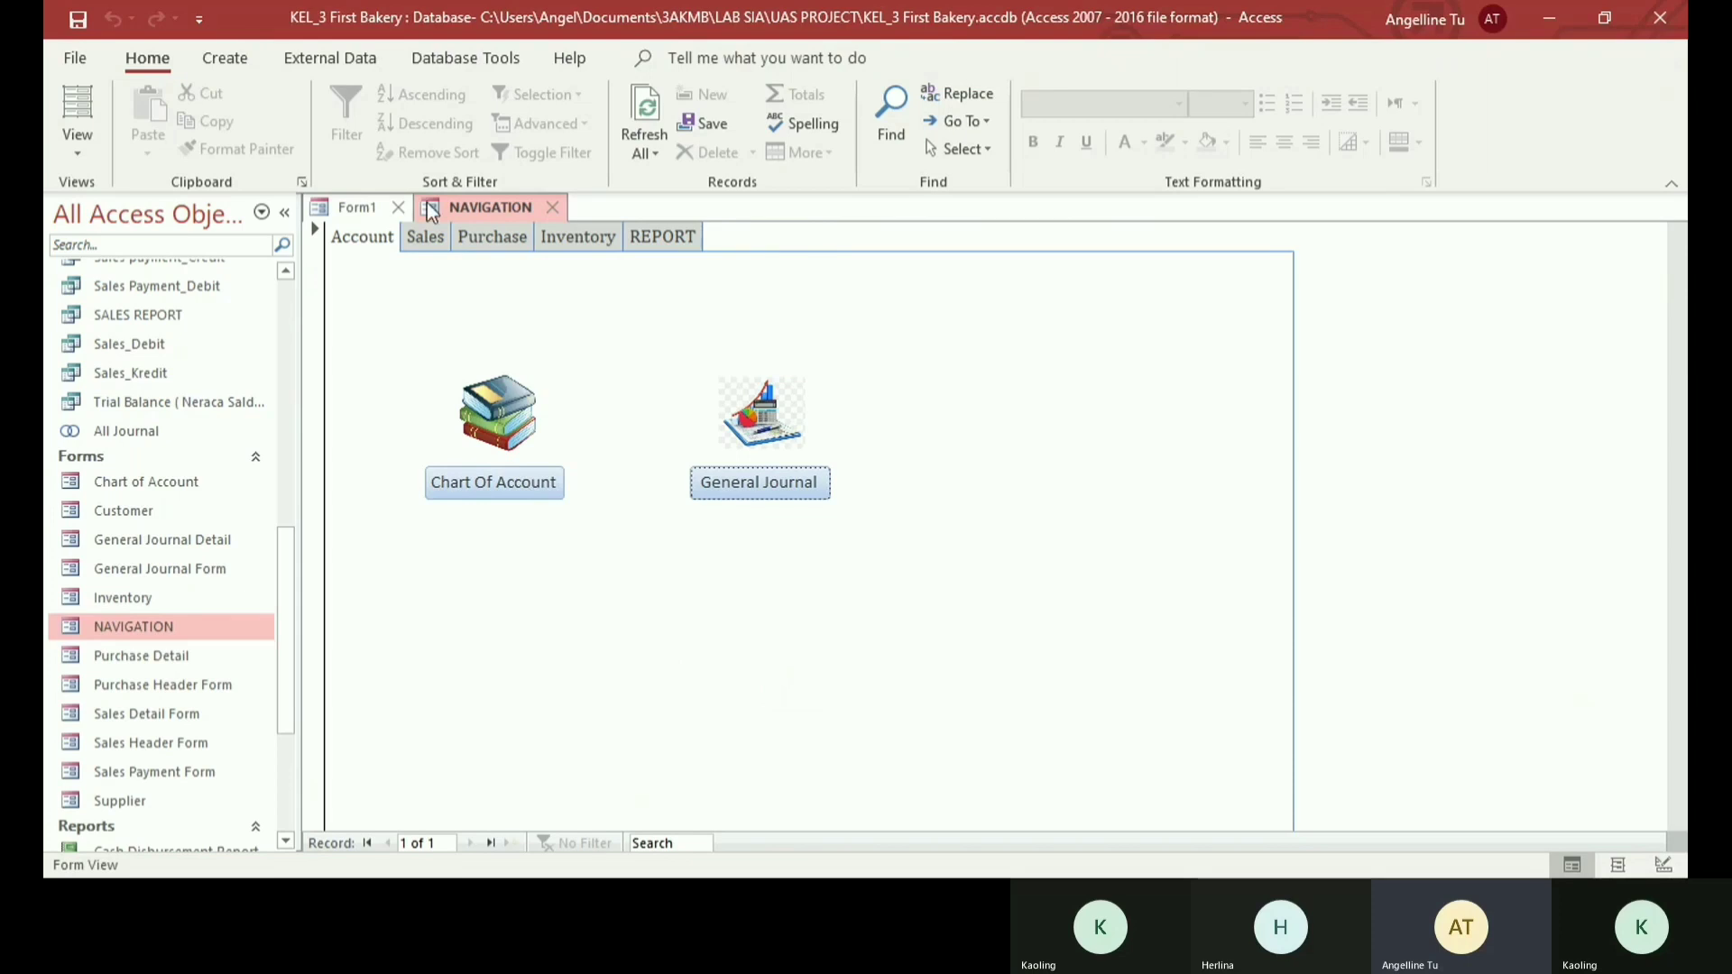
- Show Form1's Sales page in Form View, test its Sales Form button and close the Sales Header form it opens
left_click(359, 207)
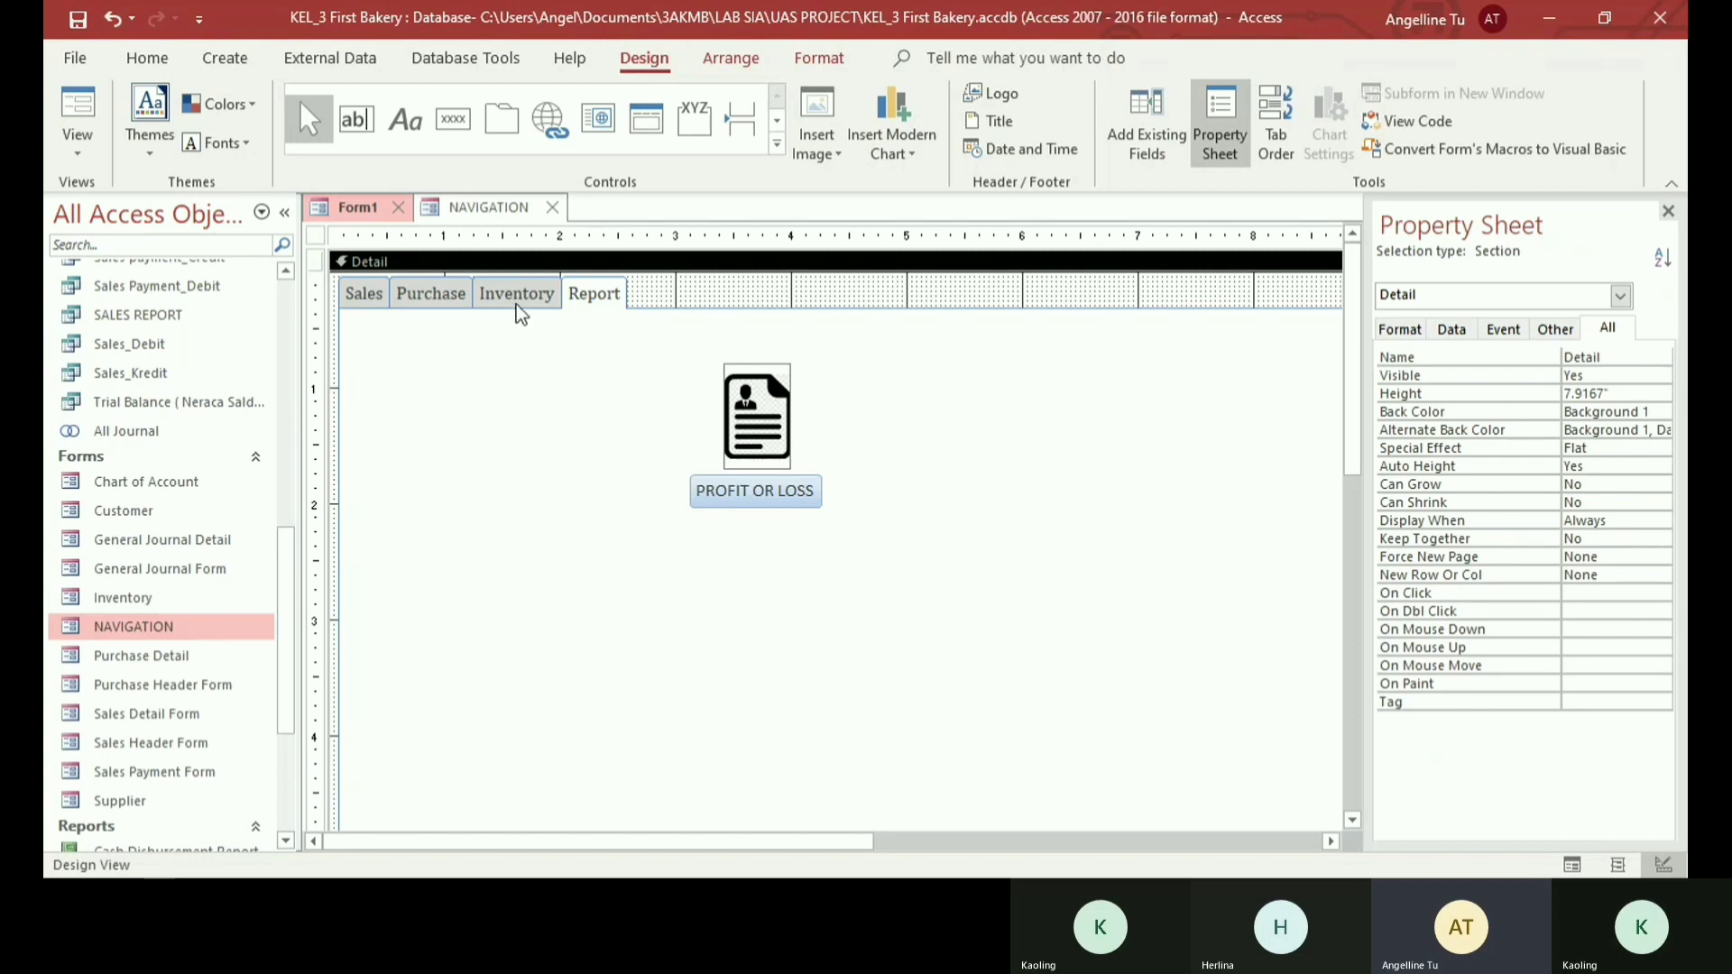
left_click(342, 294)
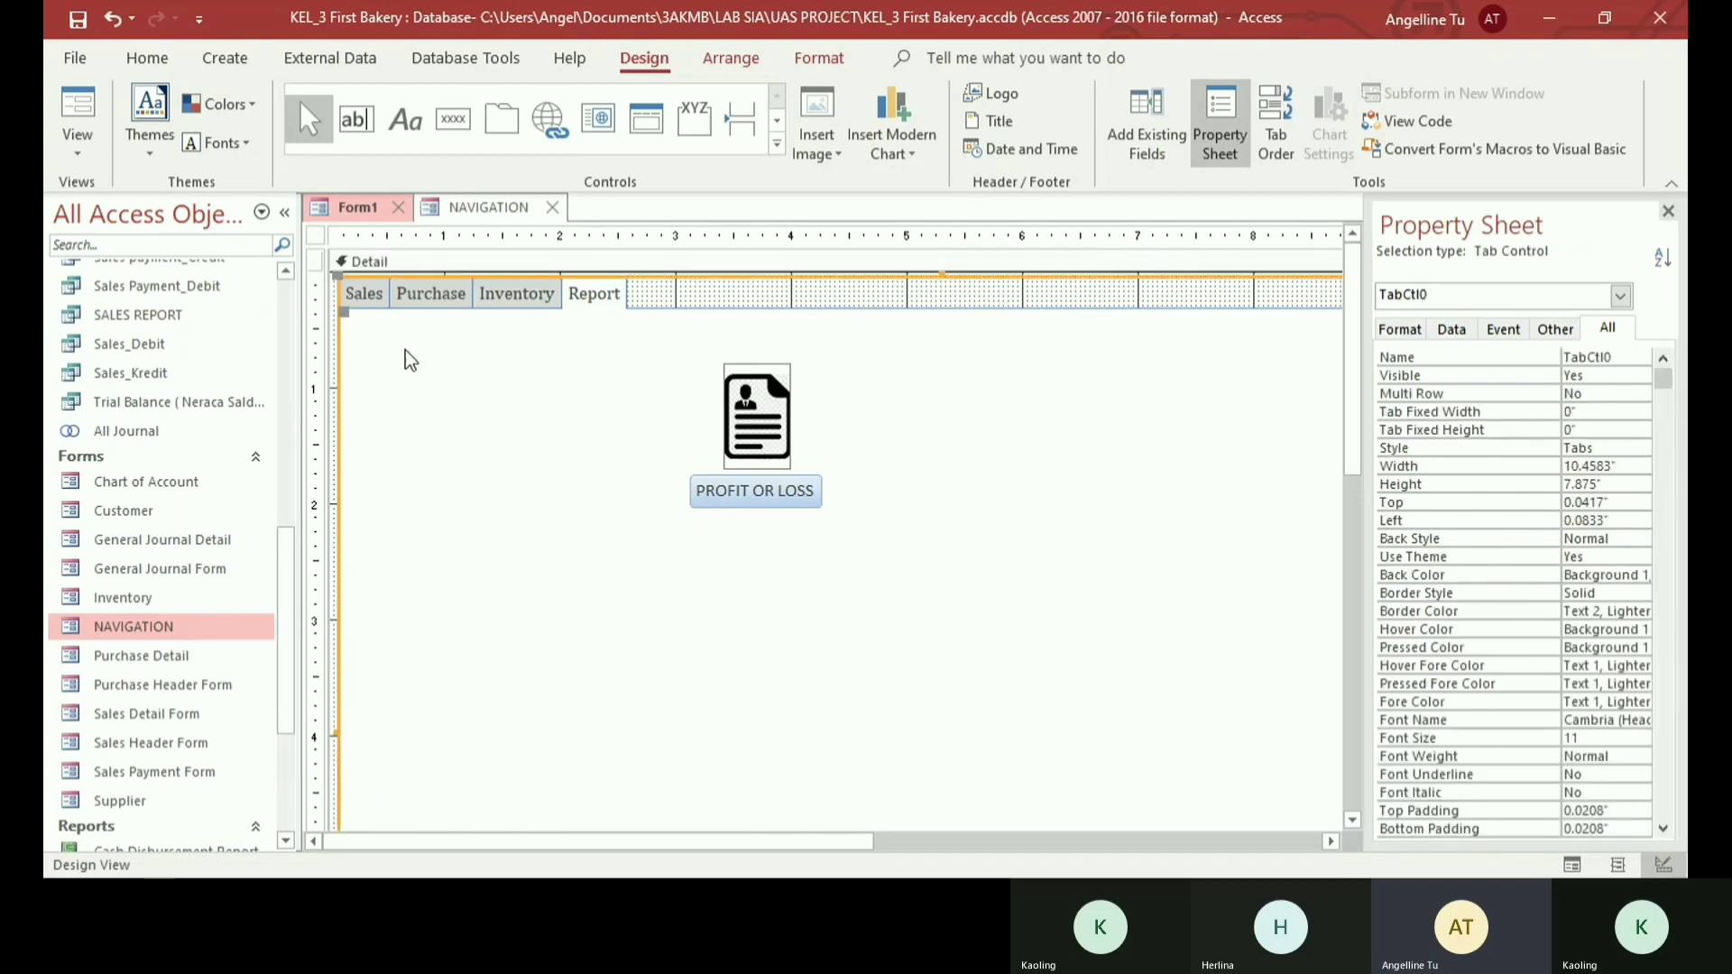
left_click(368, 294)
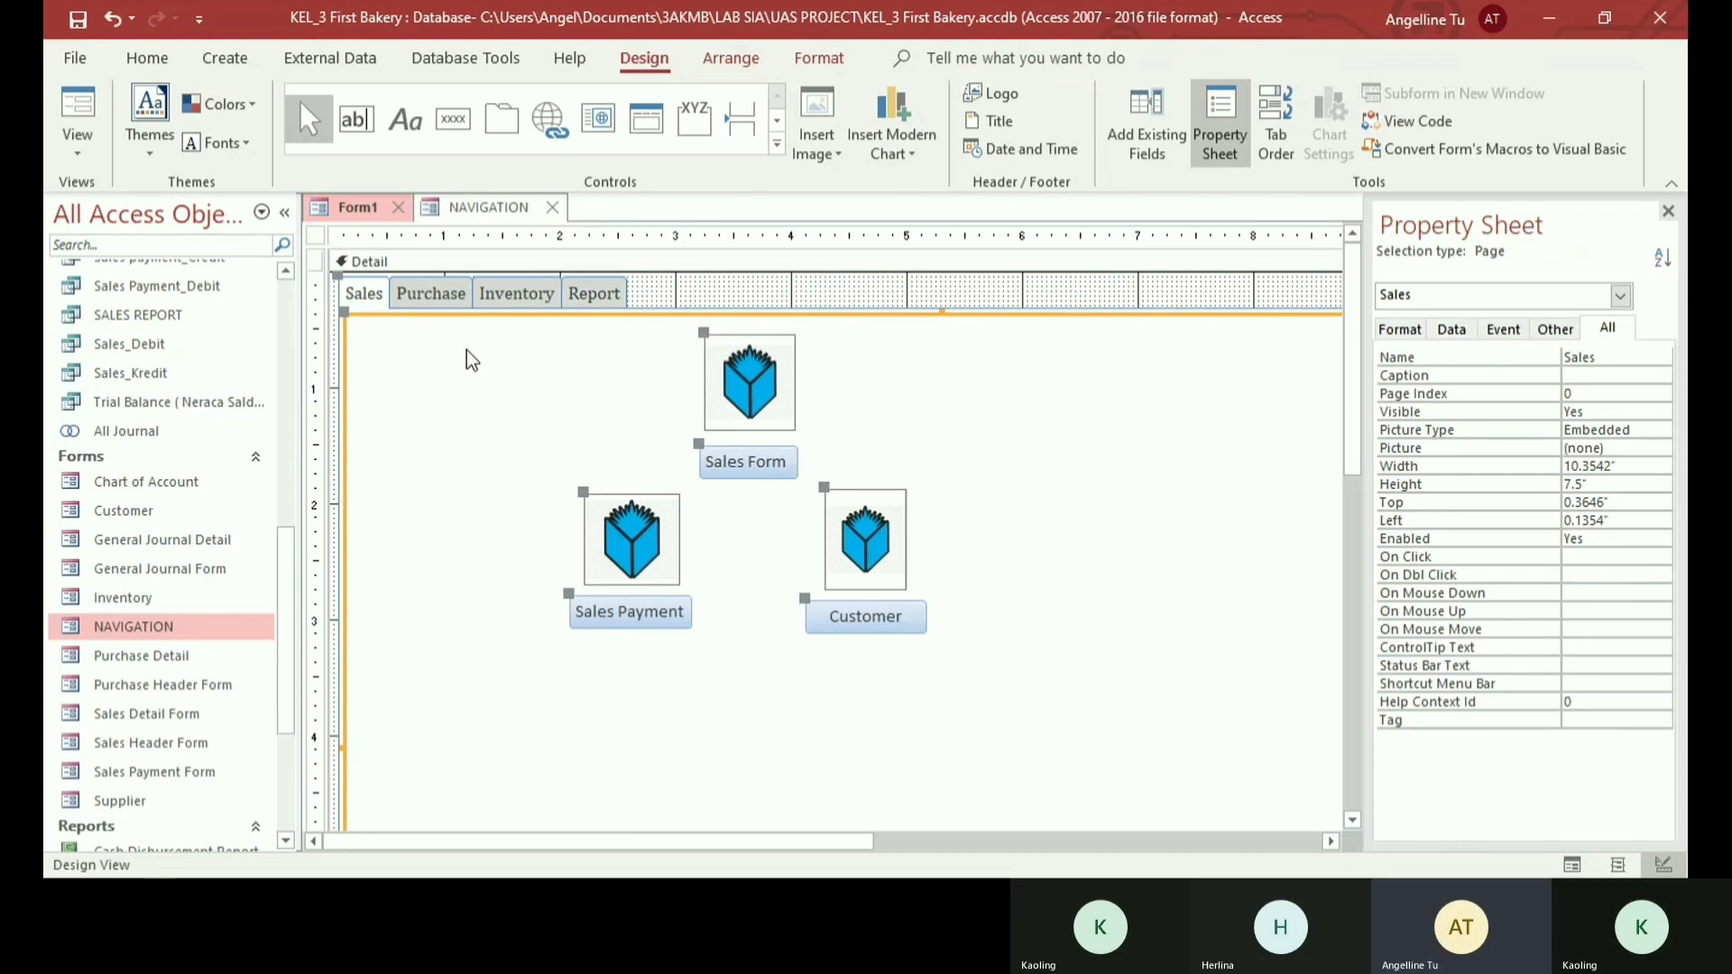
left_click(741, 462)
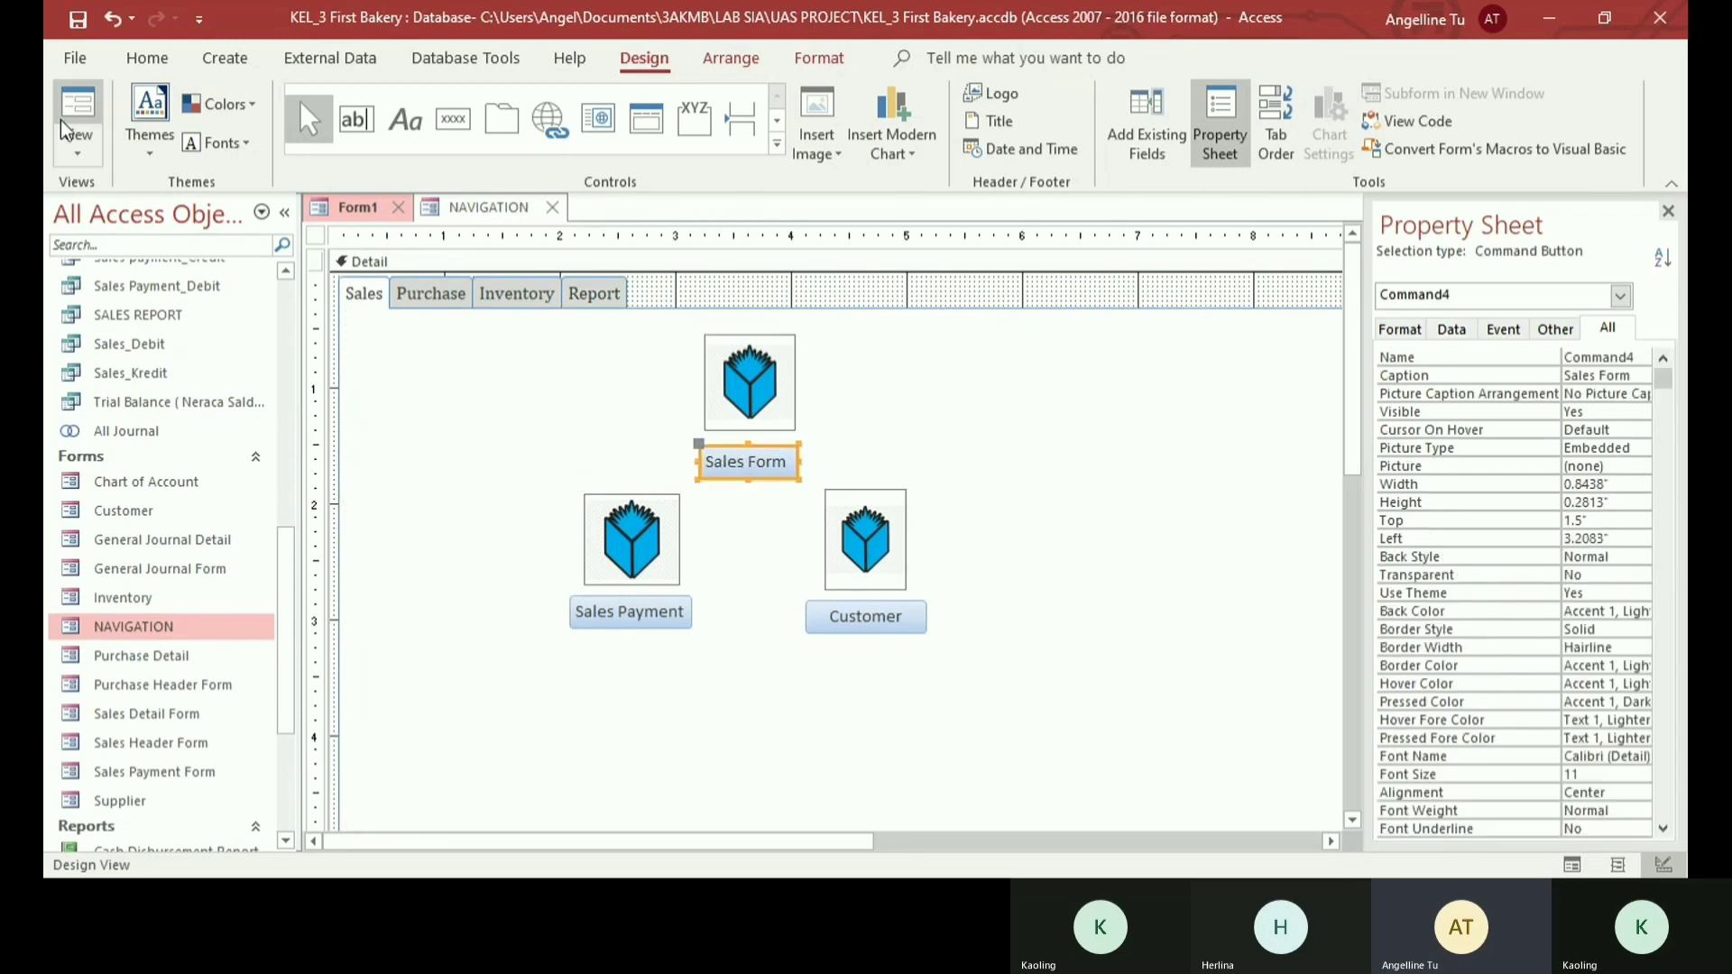
left_click(80, 99)
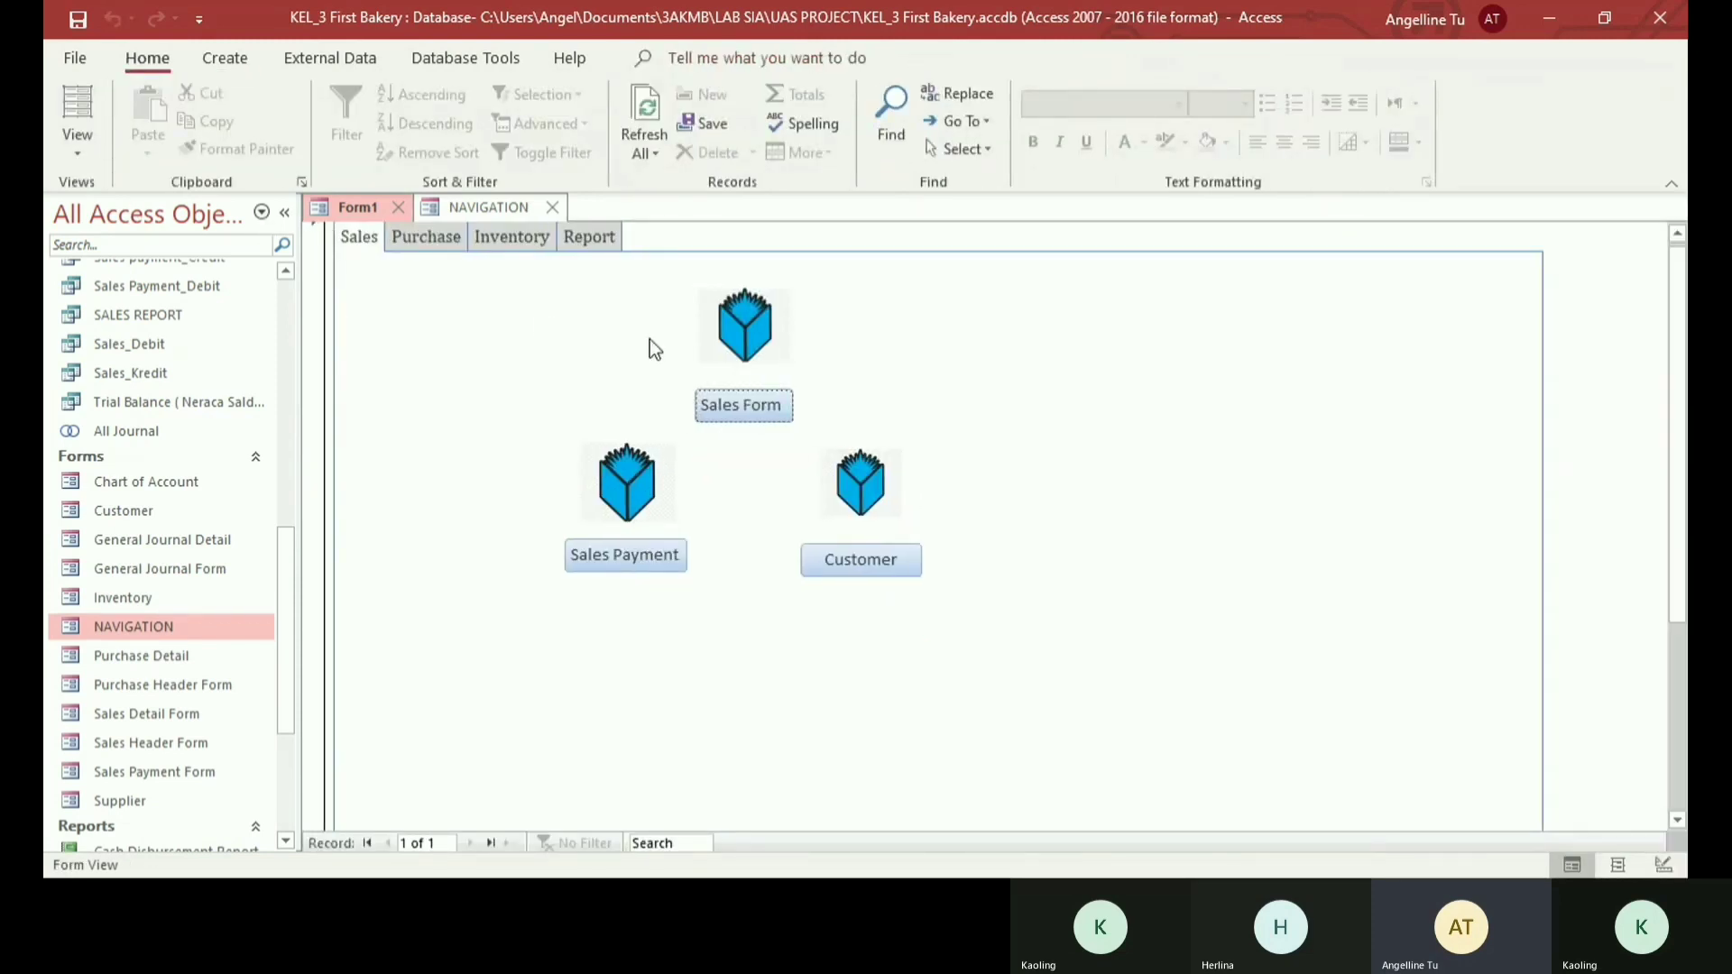
left_click(749, 413)
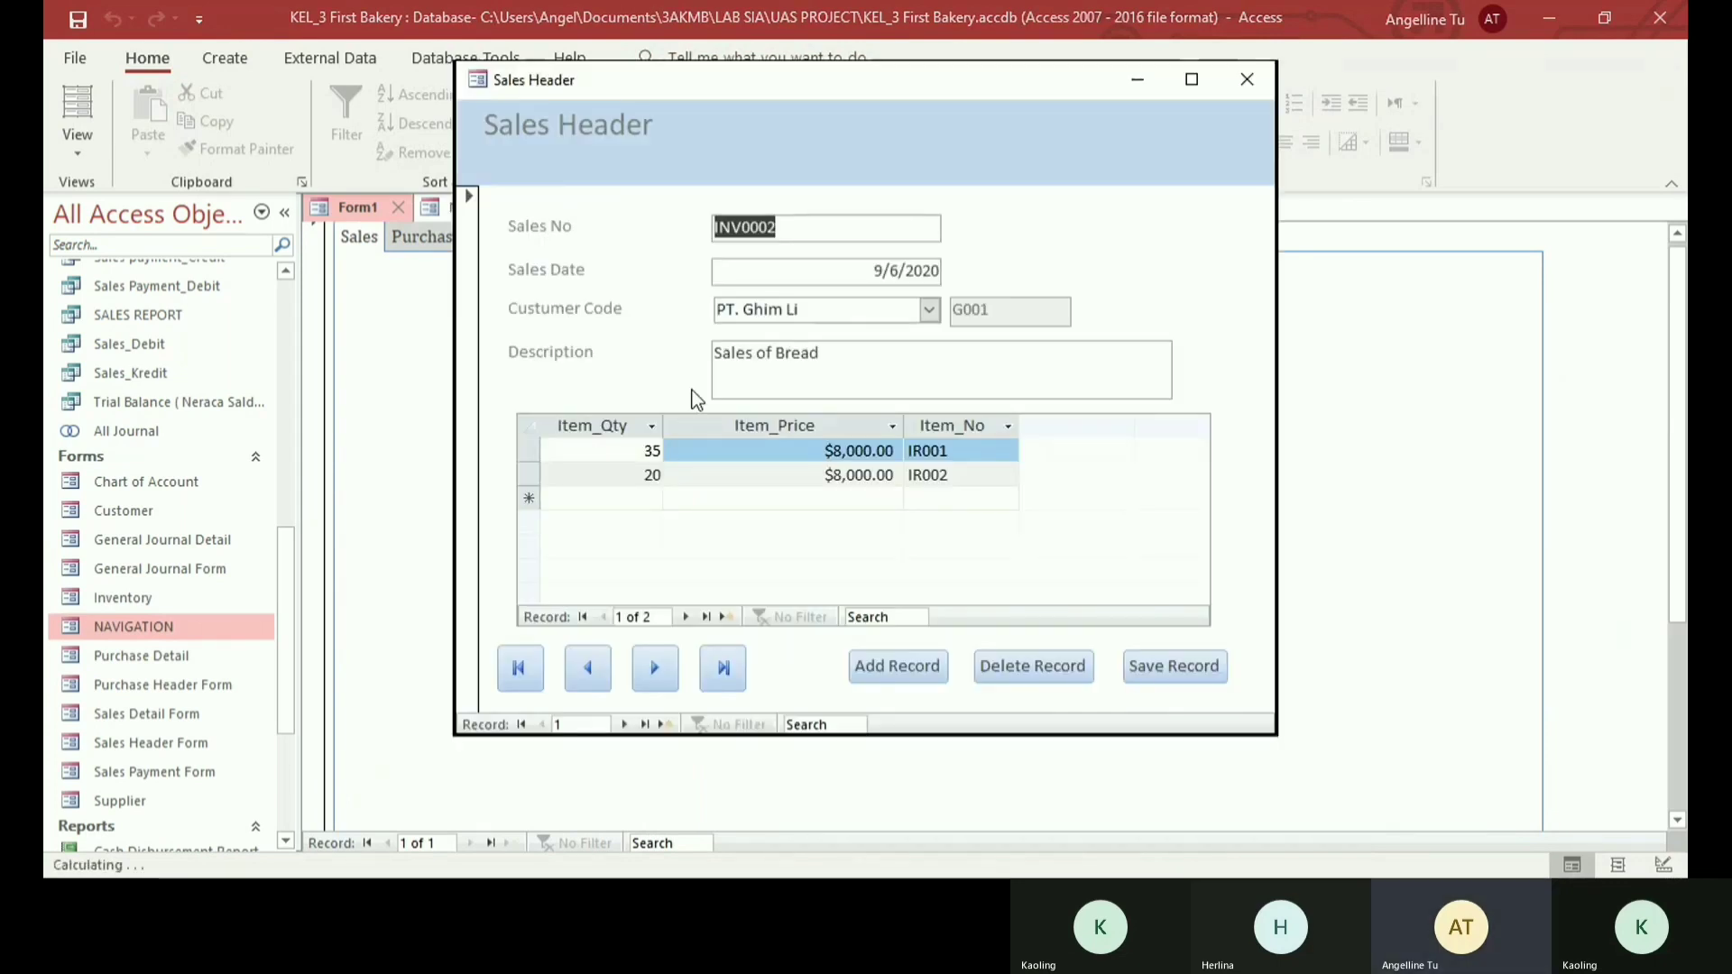
left_click(1254, 78)
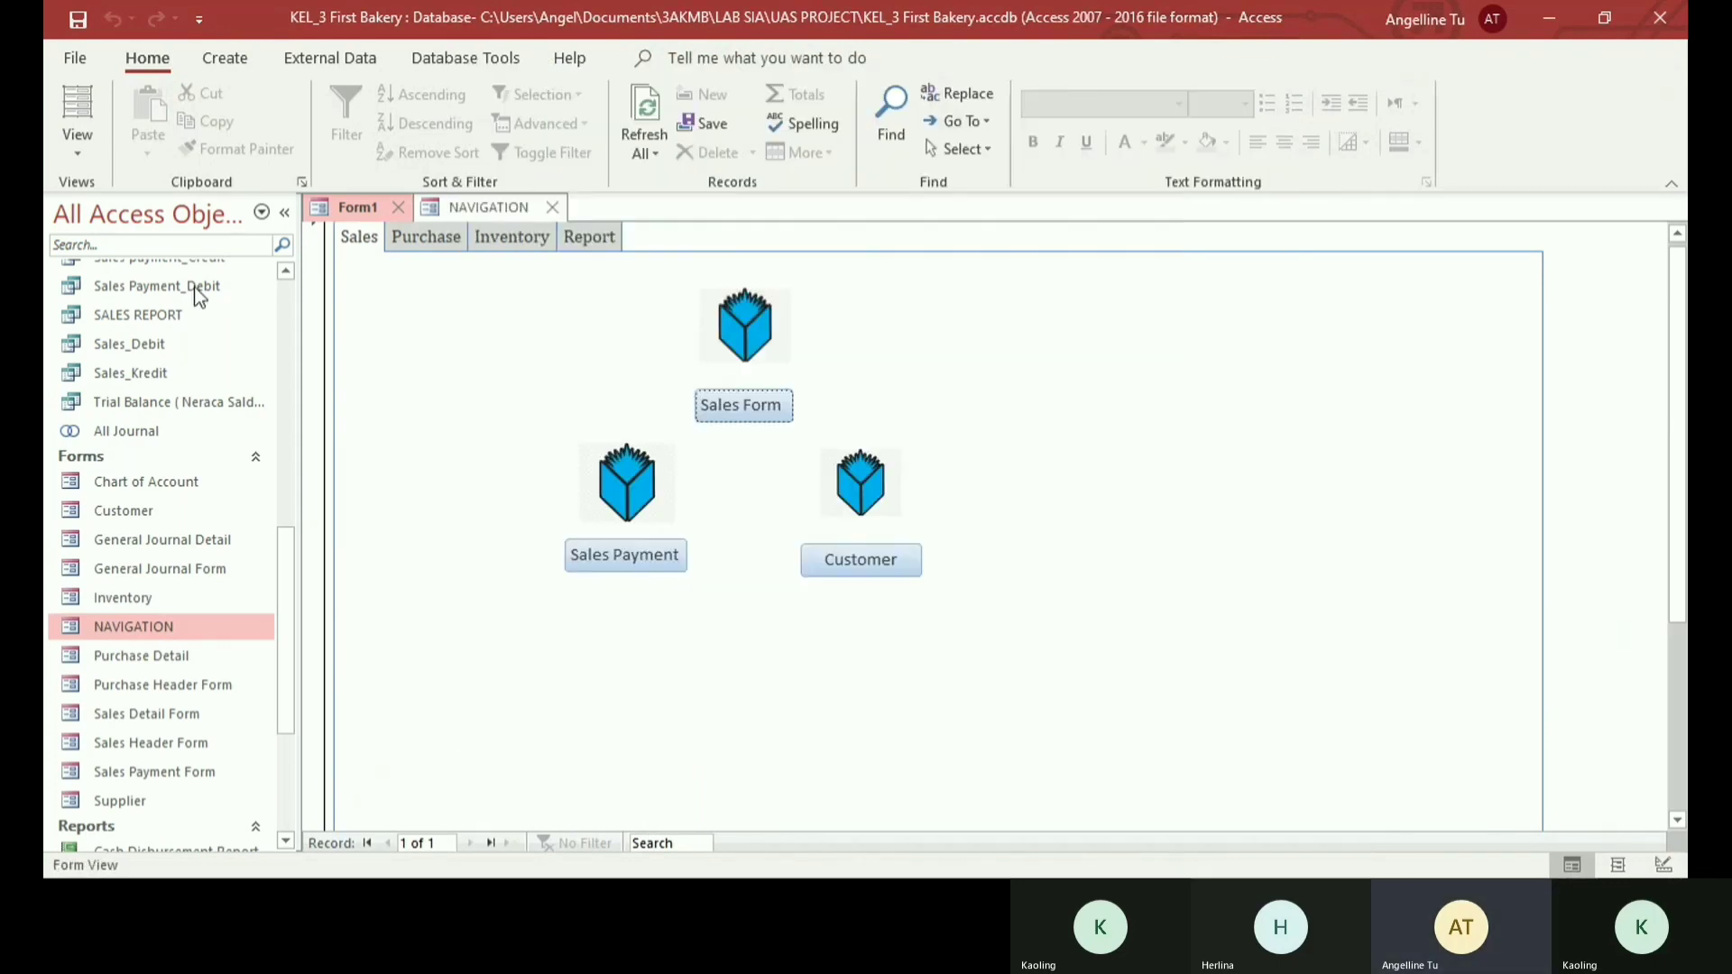
- Find Sales Header Form among the database's forms, open it to view its window, and close it
scroll(168, 455, "up", 3)
scroll(168, 455, "up", 5)
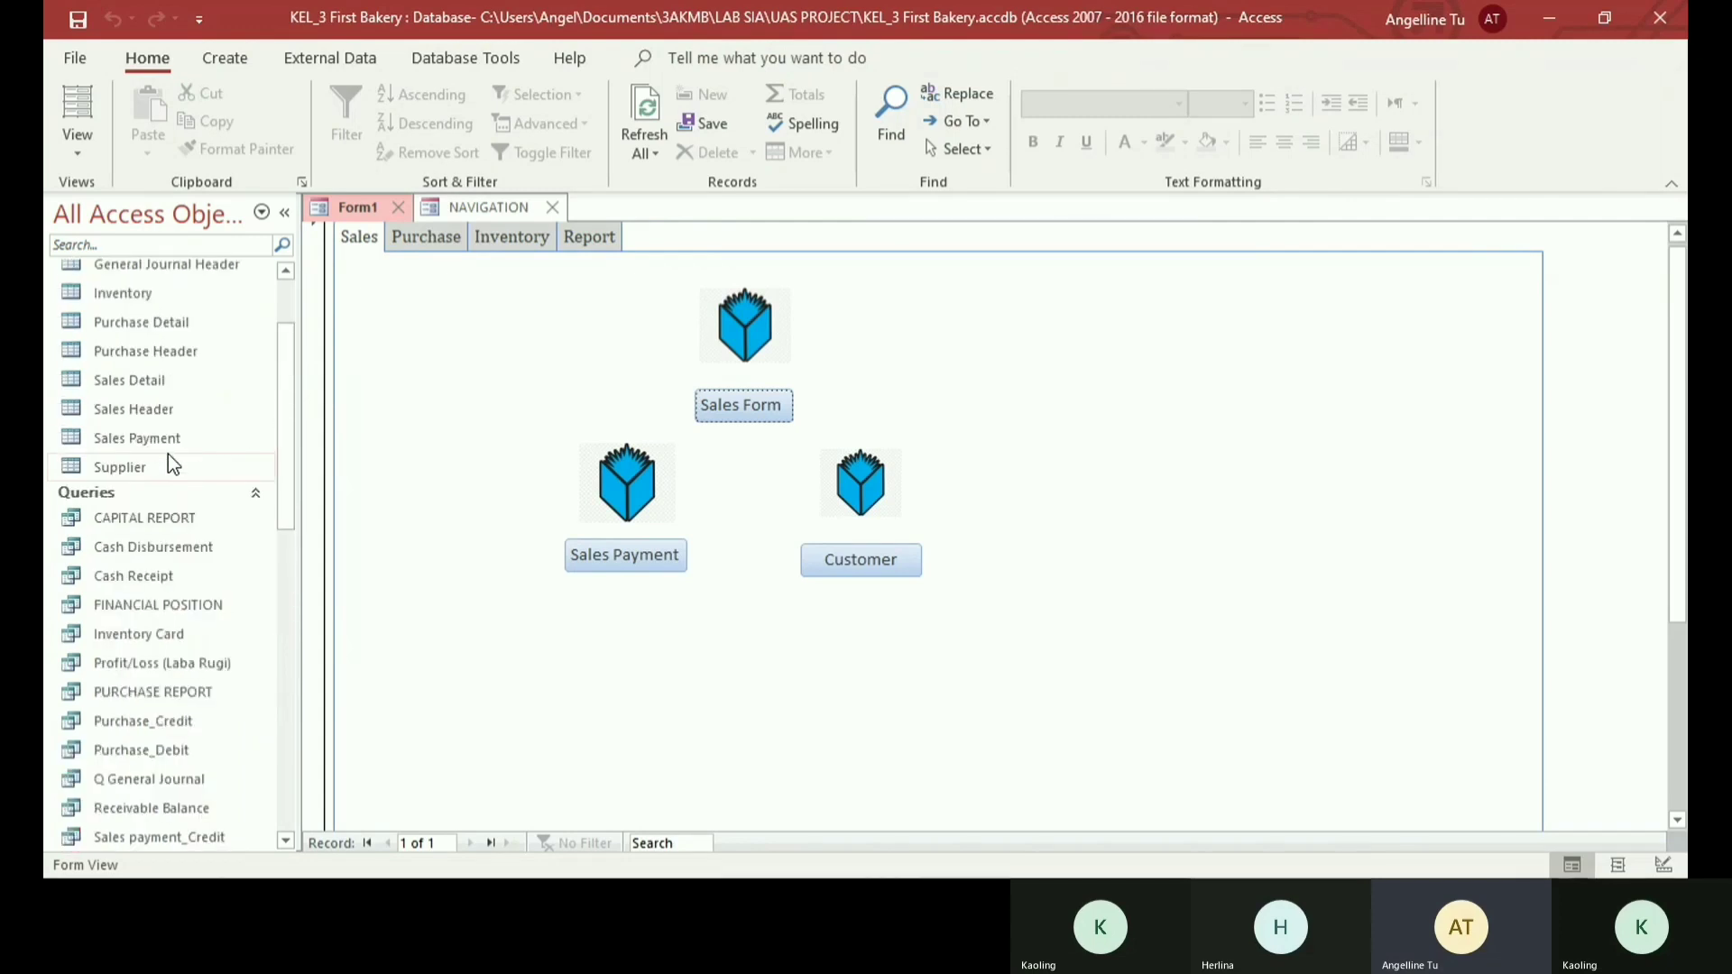
scroll(168, 453, "down", 7)
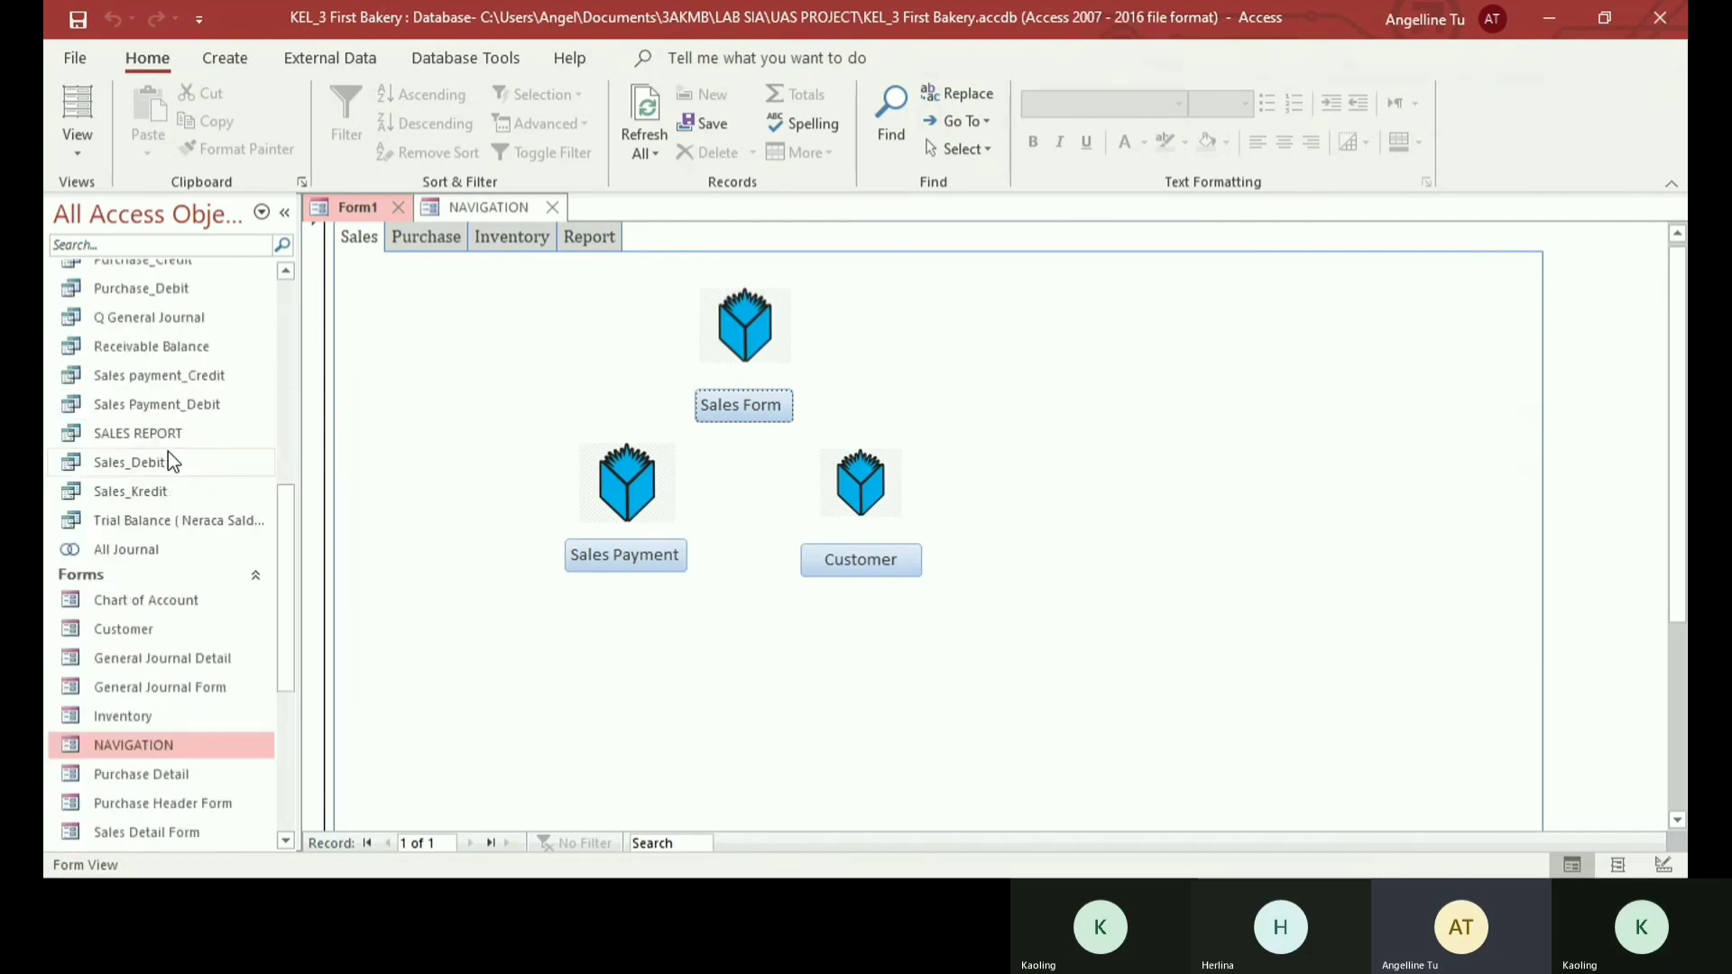
scroll(168, 455, "down", 3)
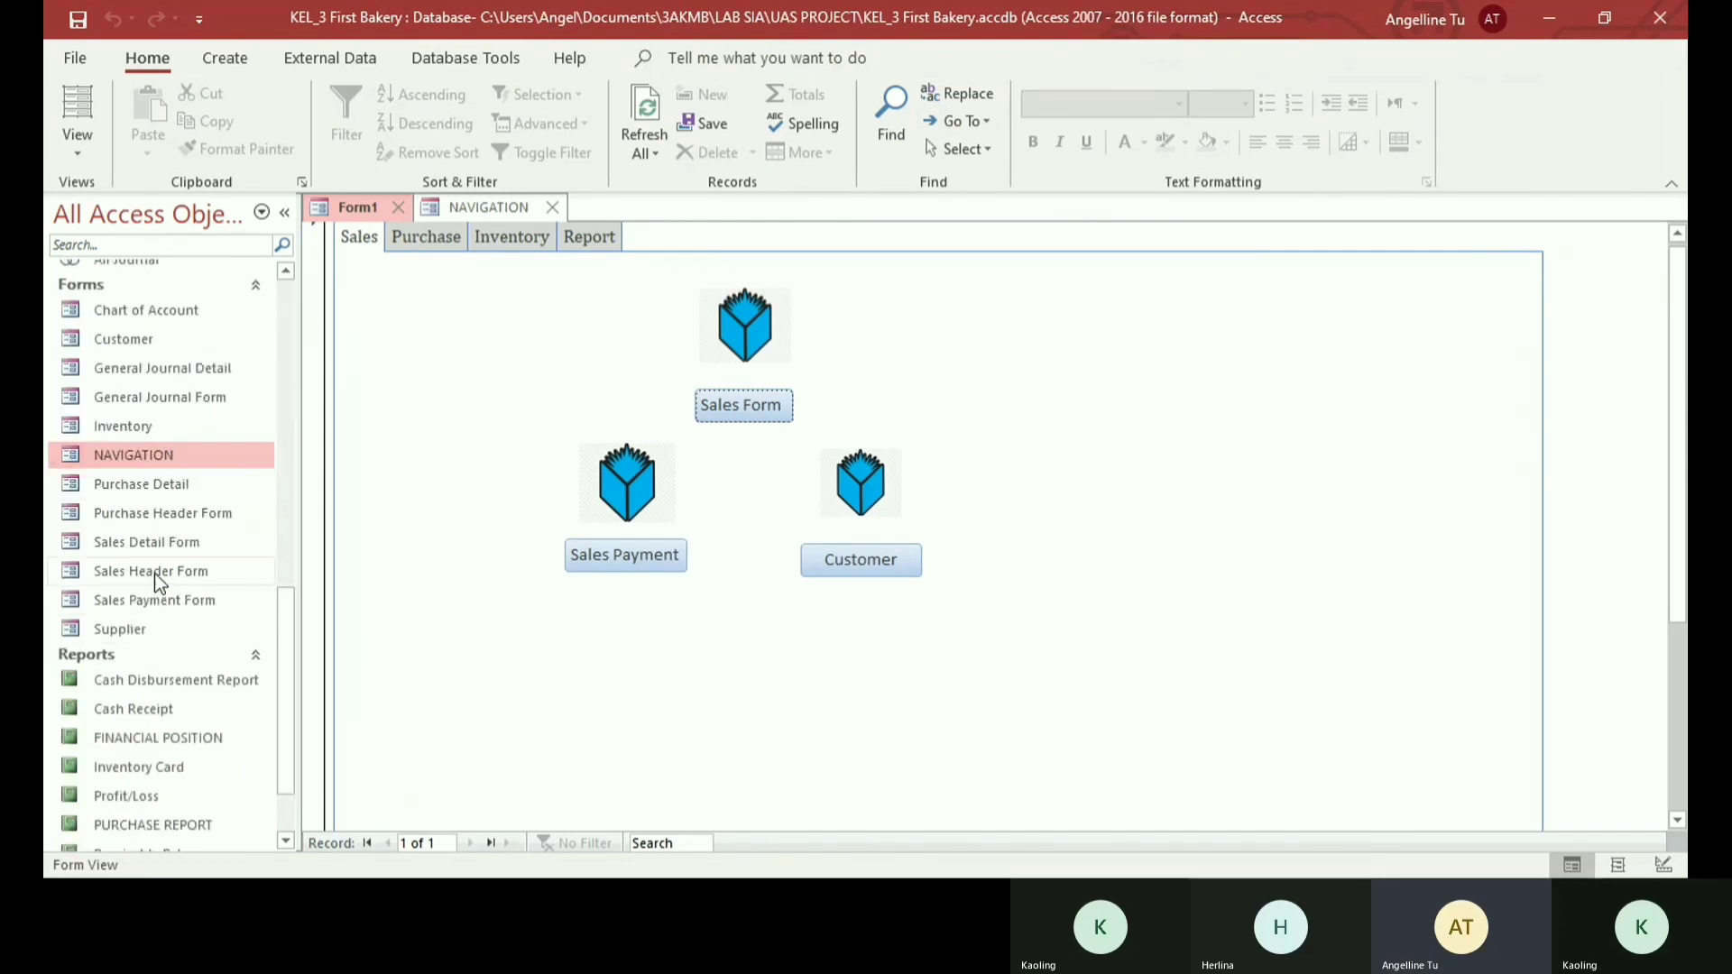
left_click(159, 571)
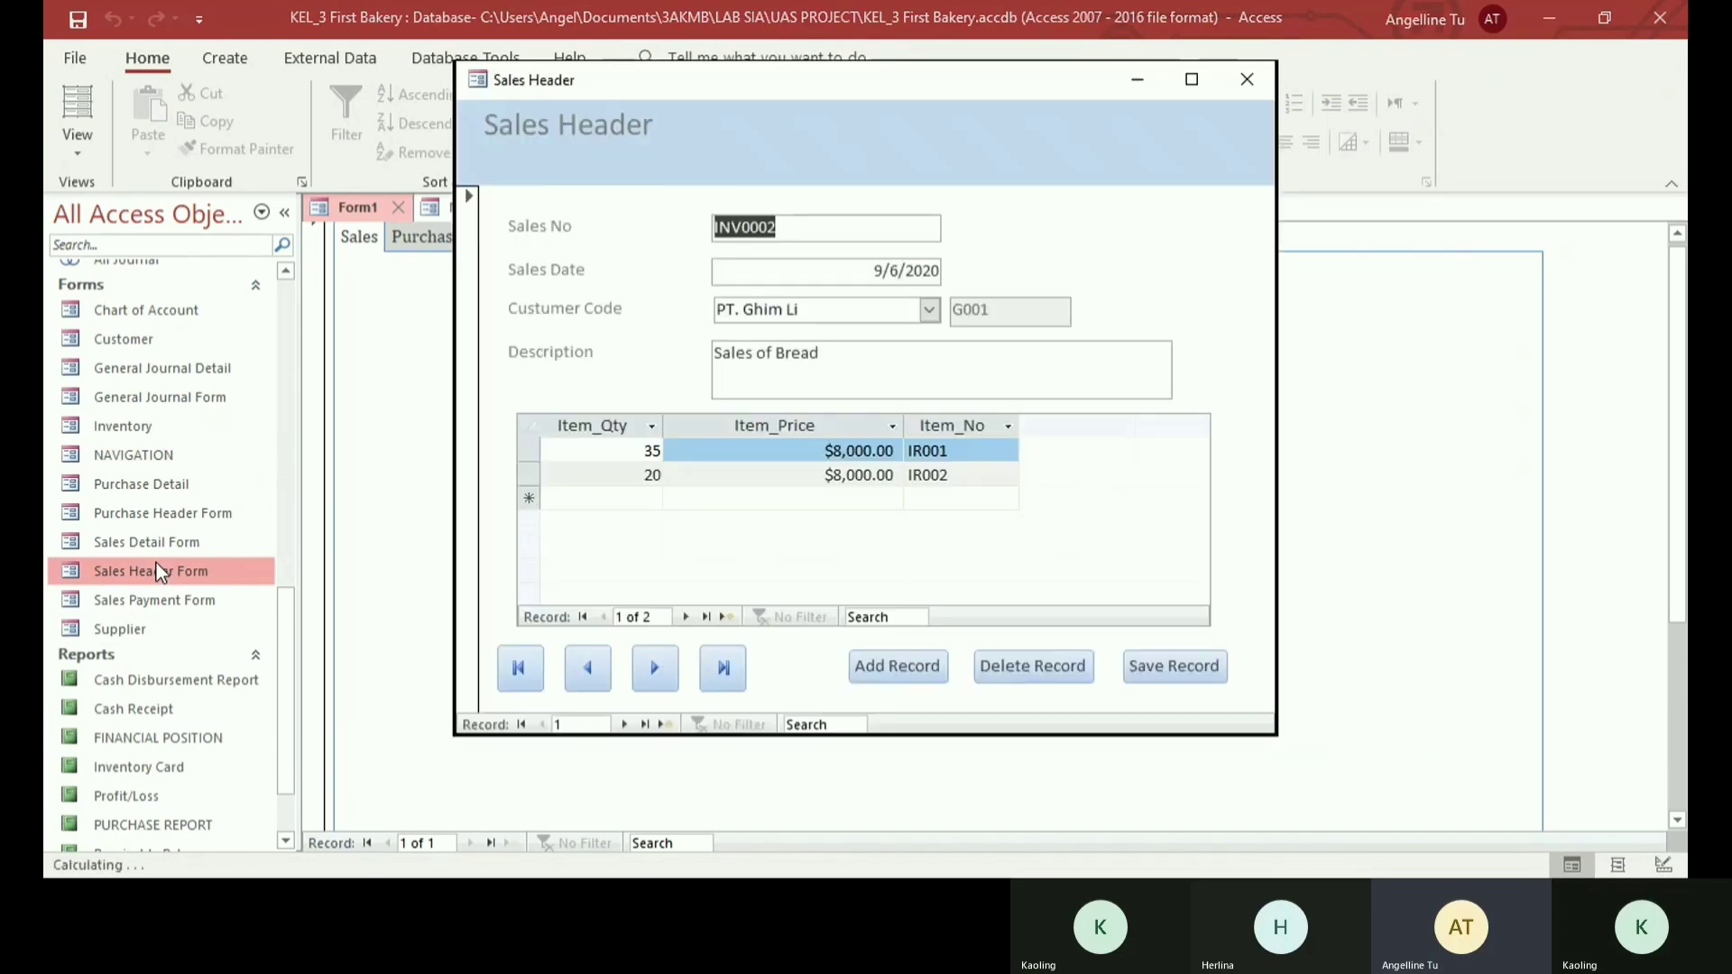
left_click(1237, 72)
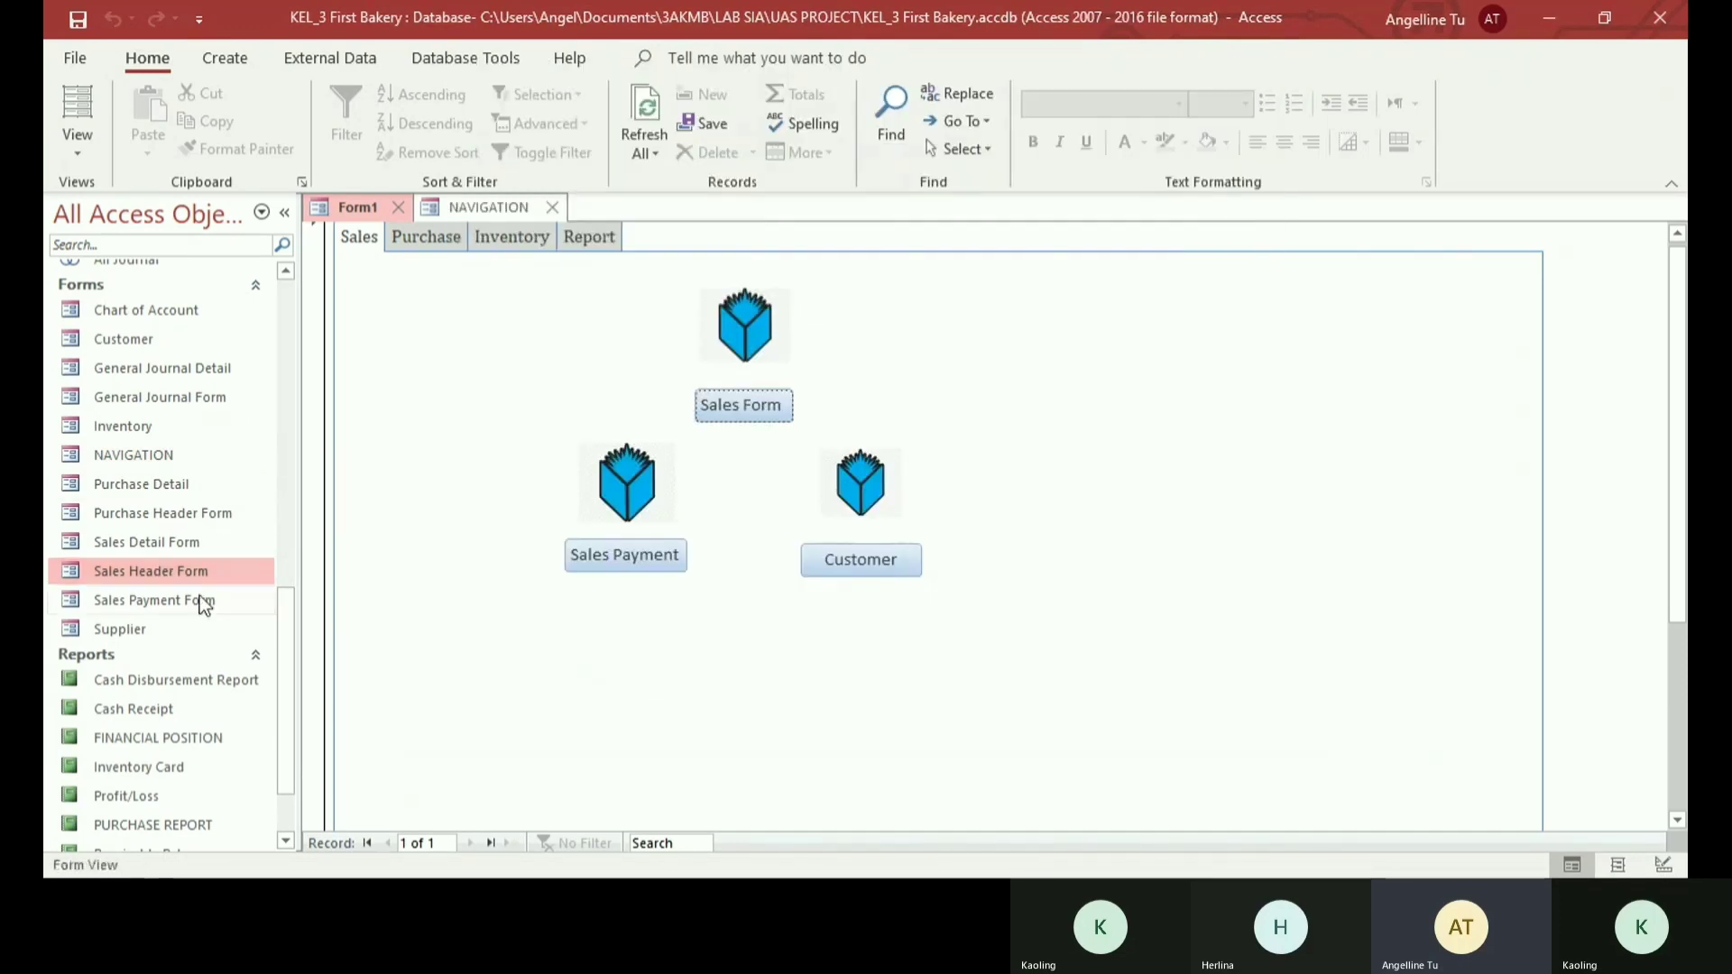
- Open Sales Header Form in Design View and check the choices of its Pop Up property, keeping Yes
right_click(193, 568)
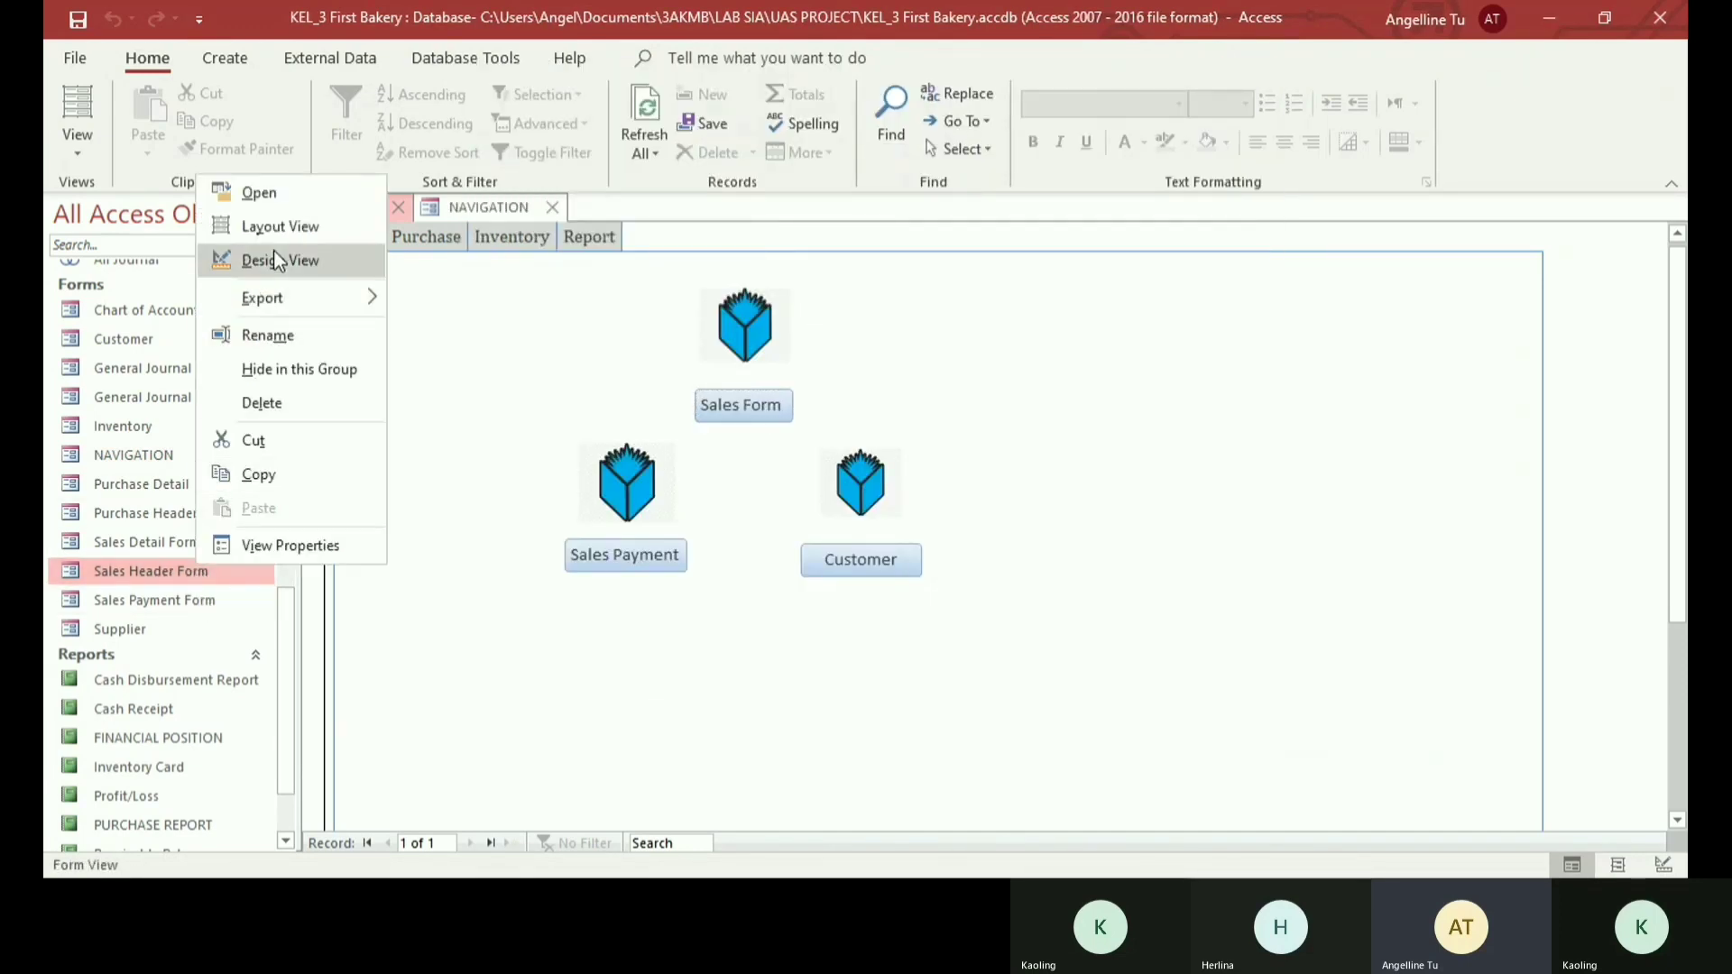
left_click(311, 262)
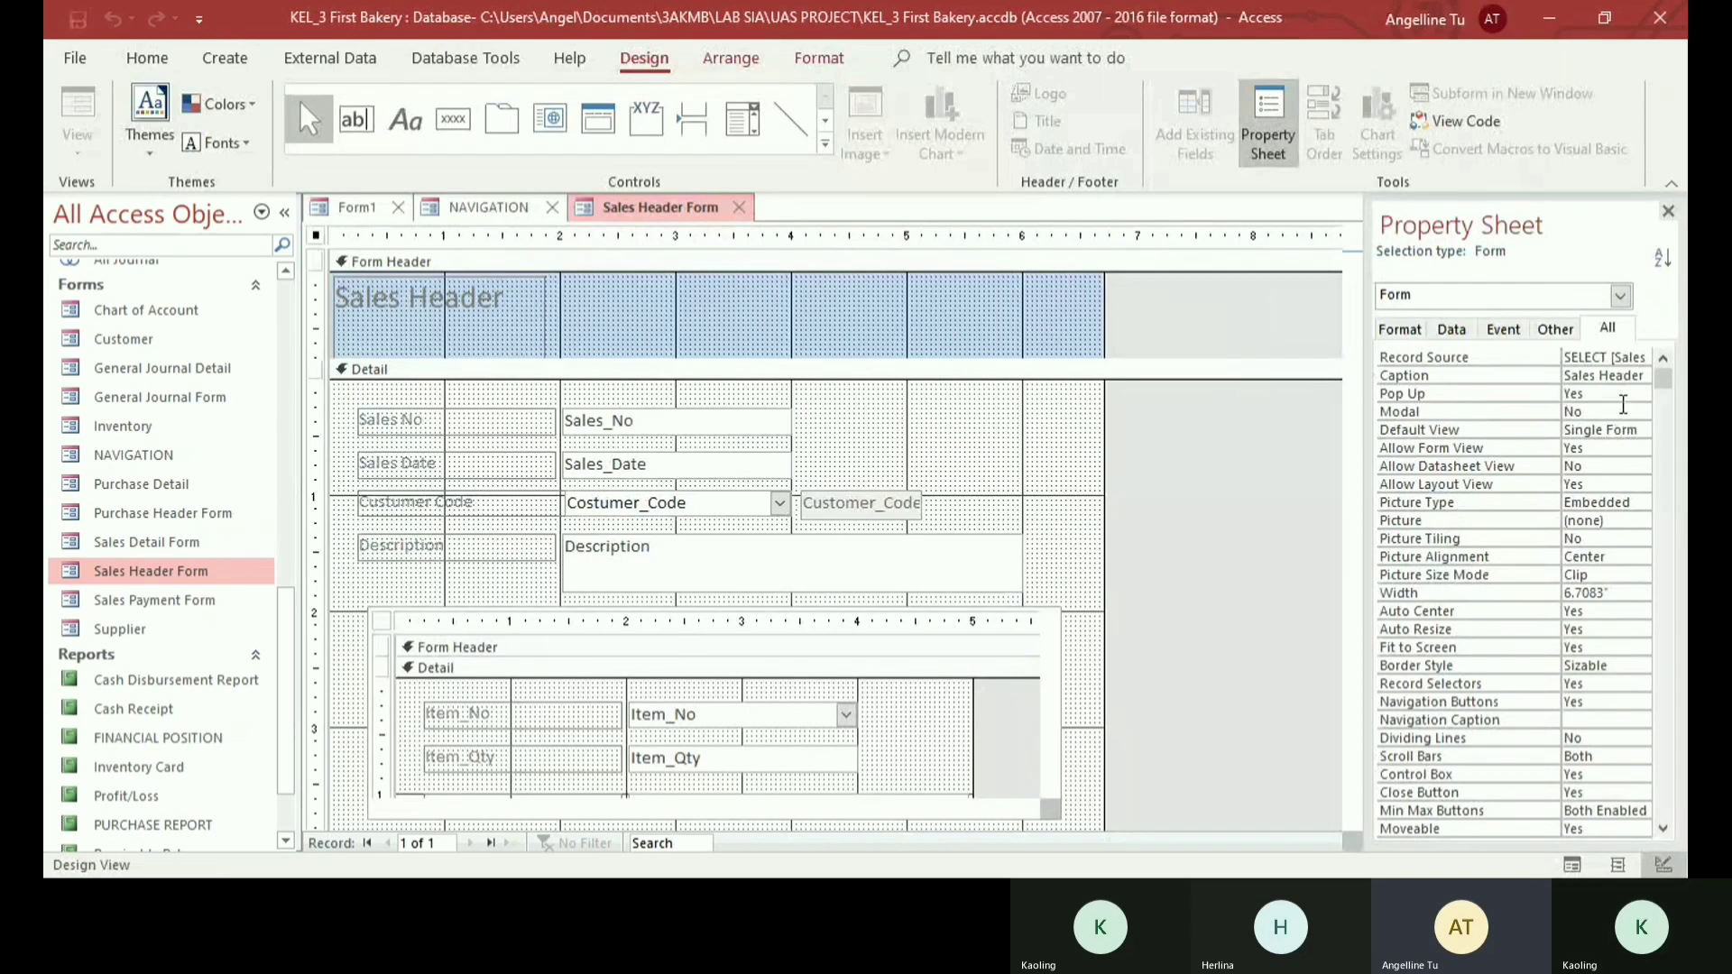
left_click(1442, 395)
left_click(1642, 394)
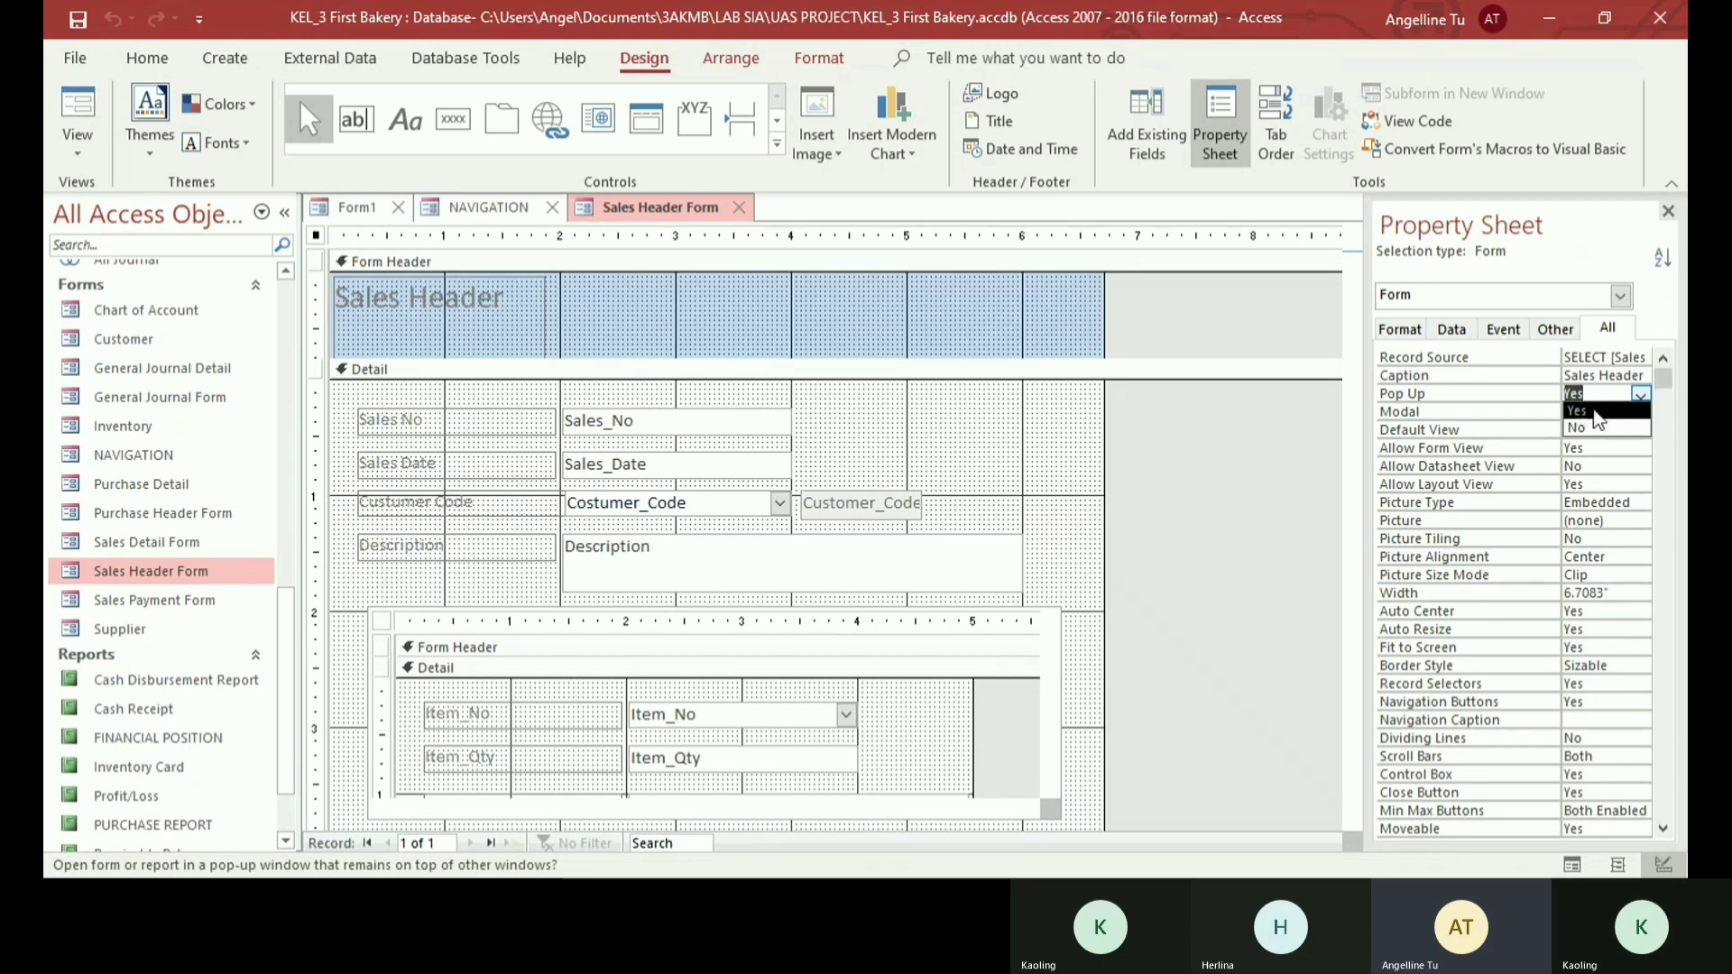
left_click(1641, 394)
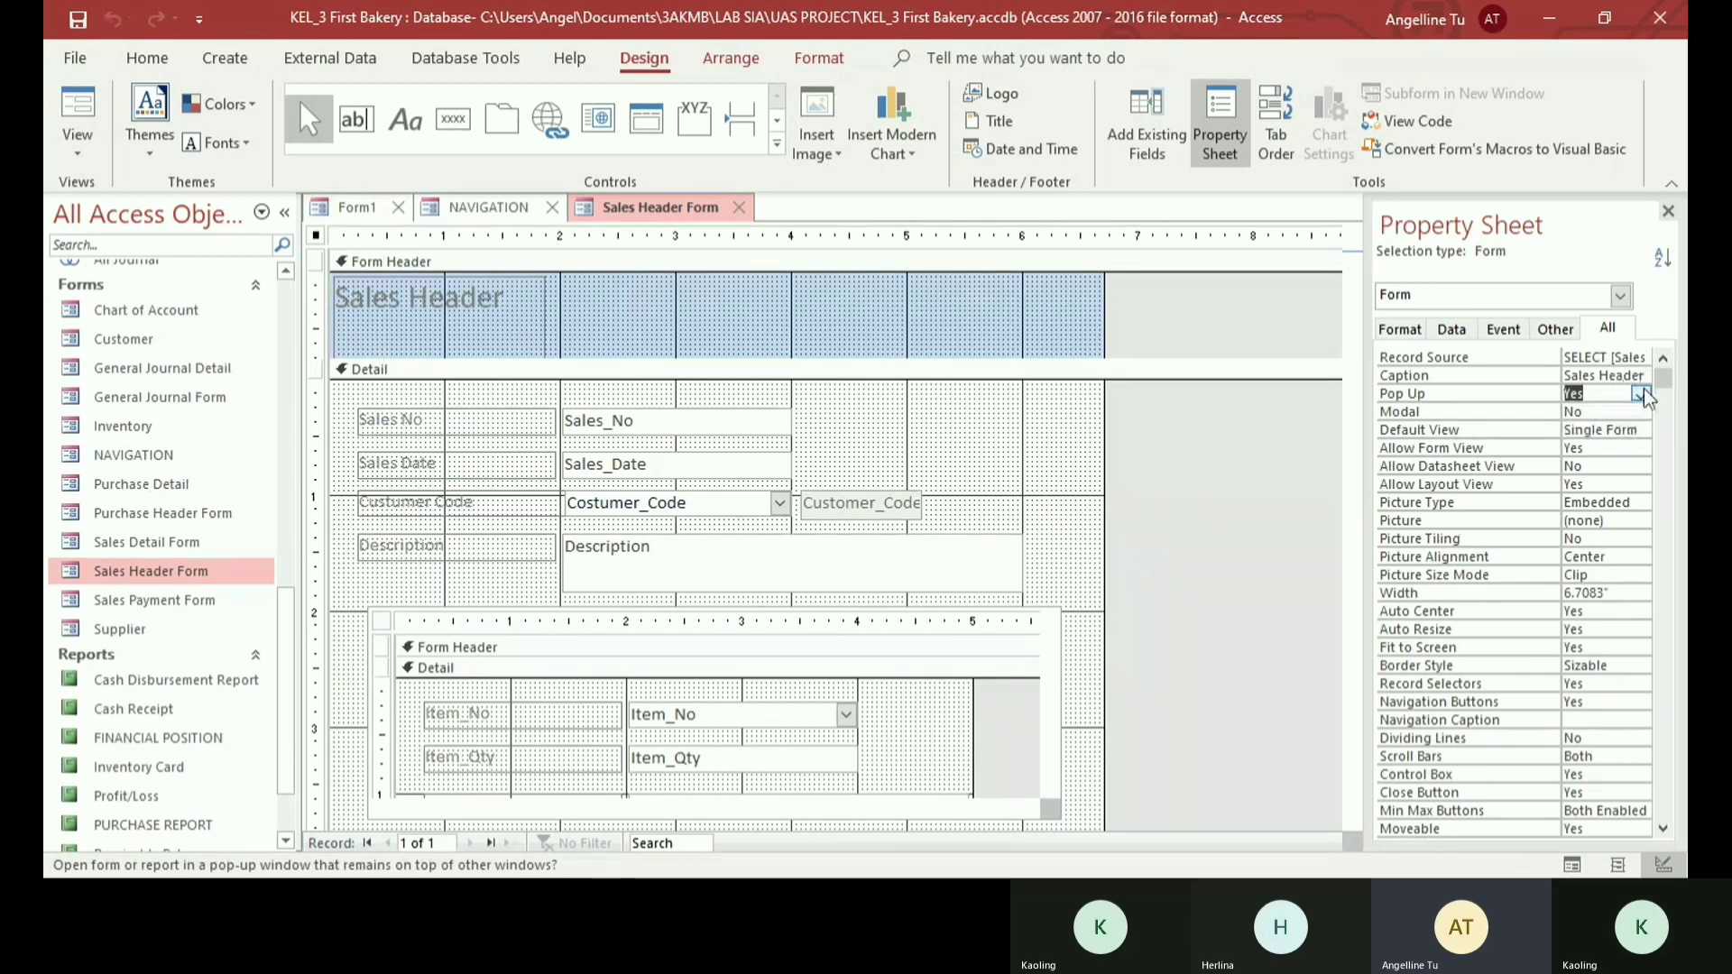
left_click(1335, 394)
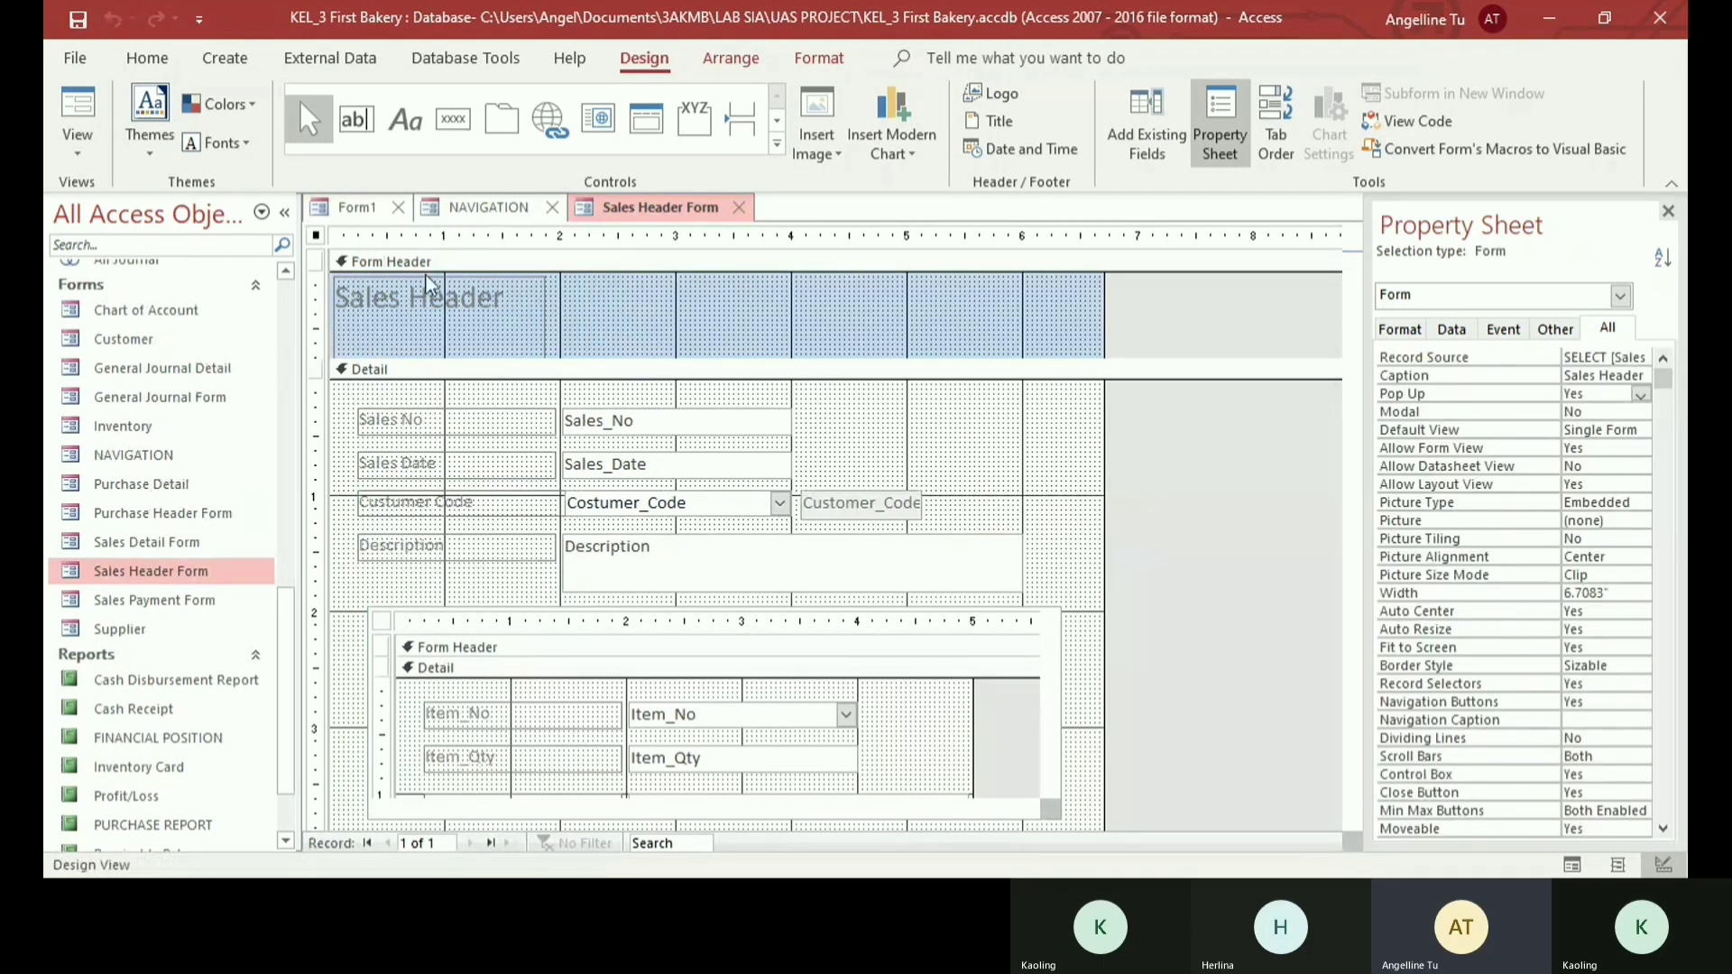
- Save Sales Header Form and close its design, declining to save any further changes
left_click(80, 23)
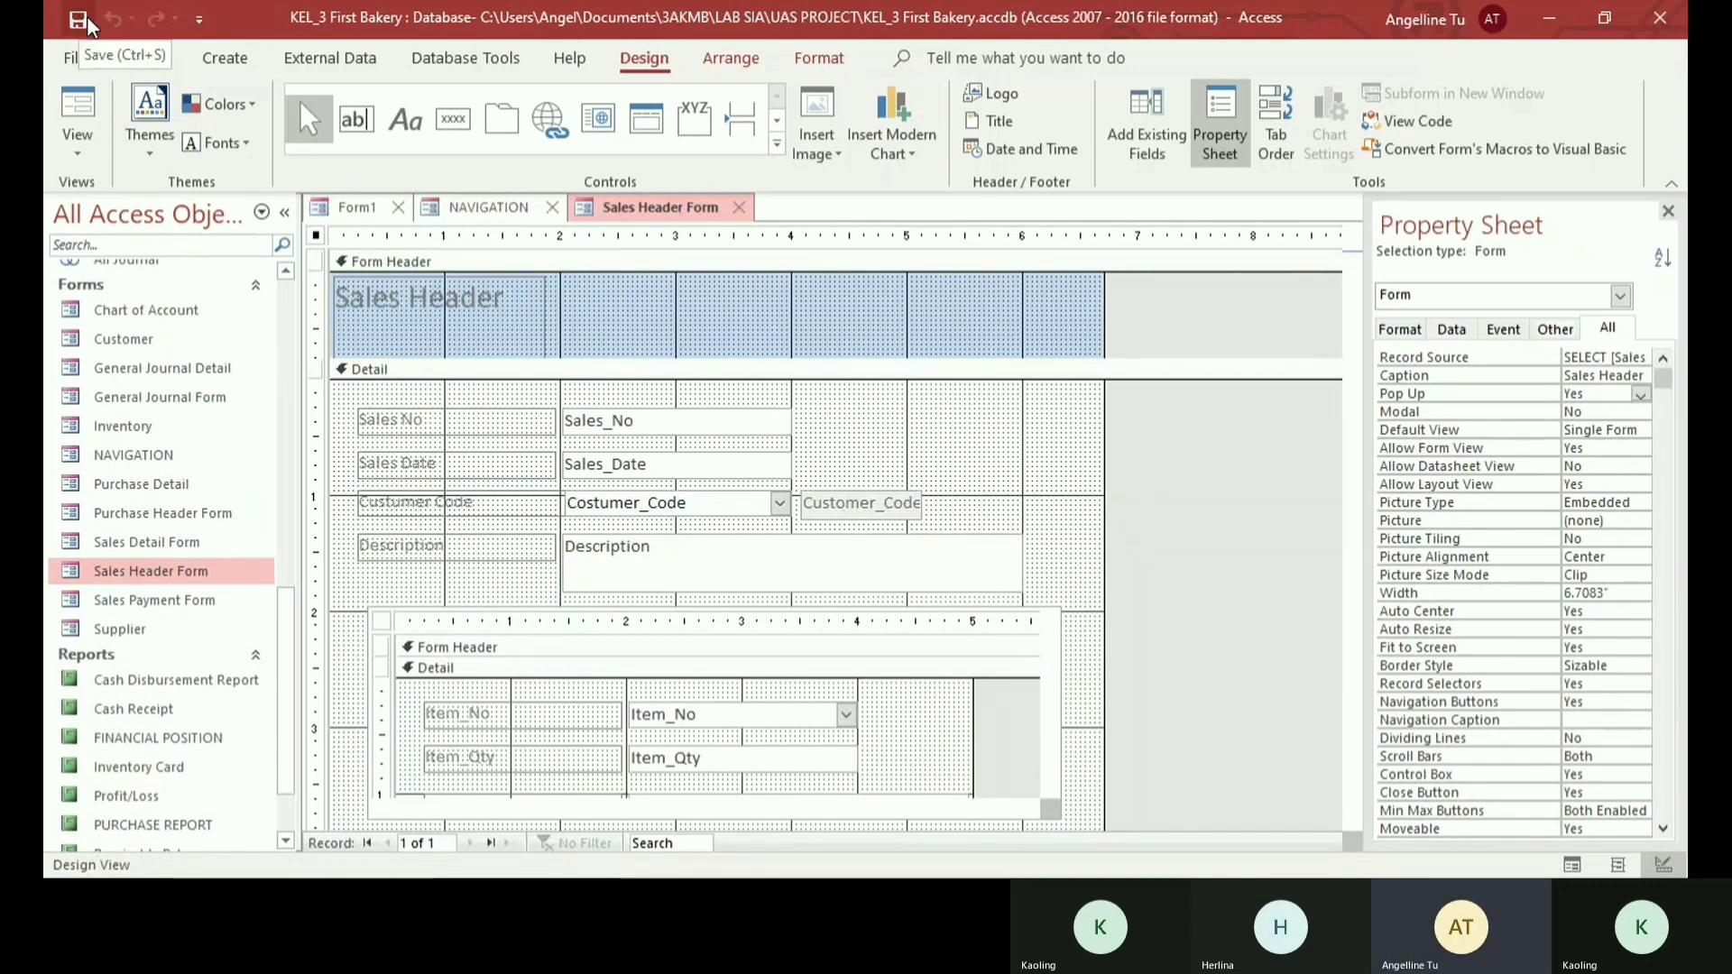
left_click(737, 207)
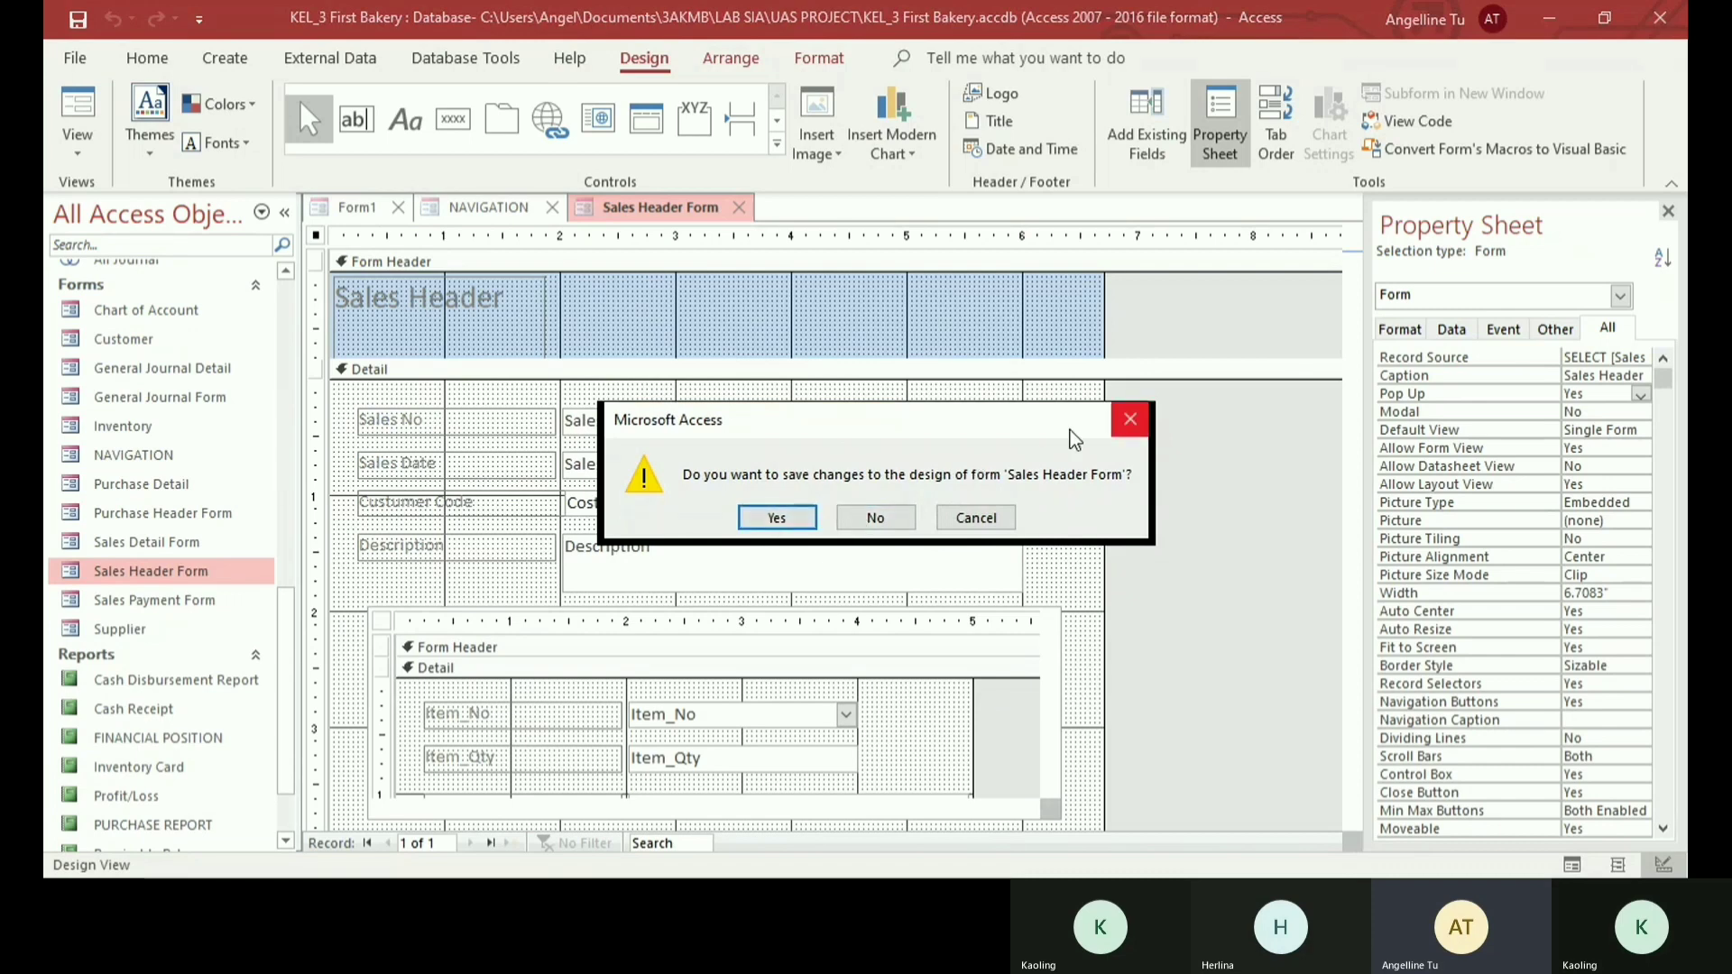
left_click(849, 514)
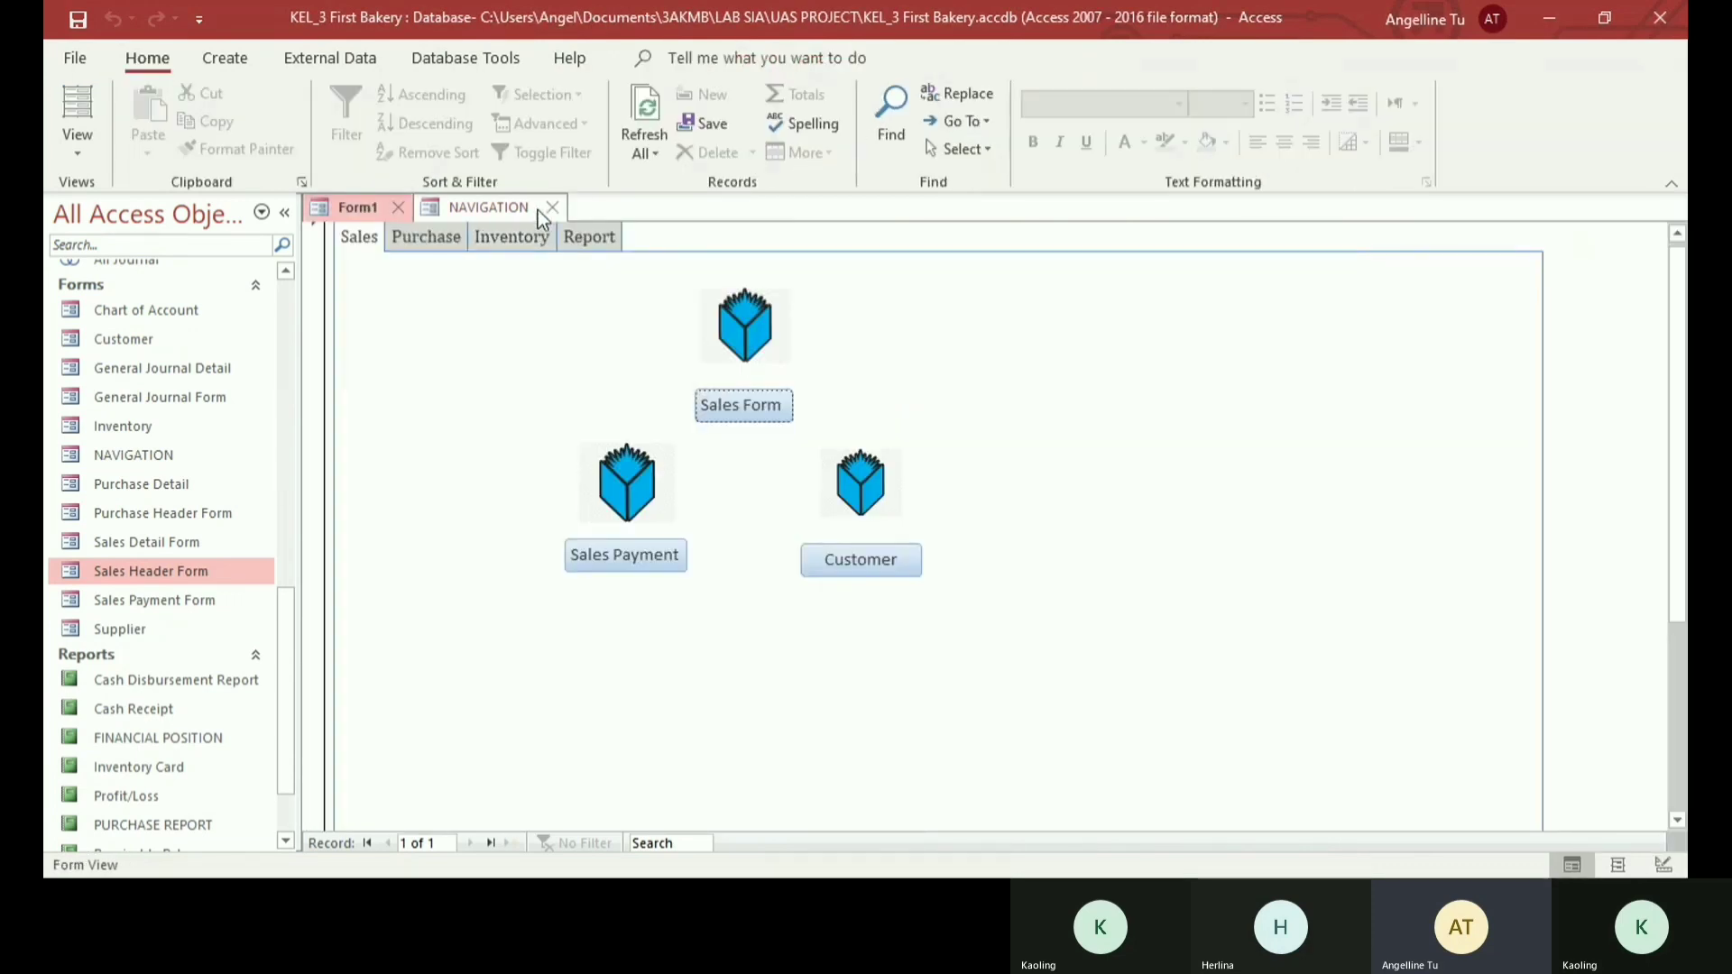
- Look through the NAVIGATION form's pages, test the Sales page's Sales Form button, shift the pop-up window and close it
left_click(491, 206)
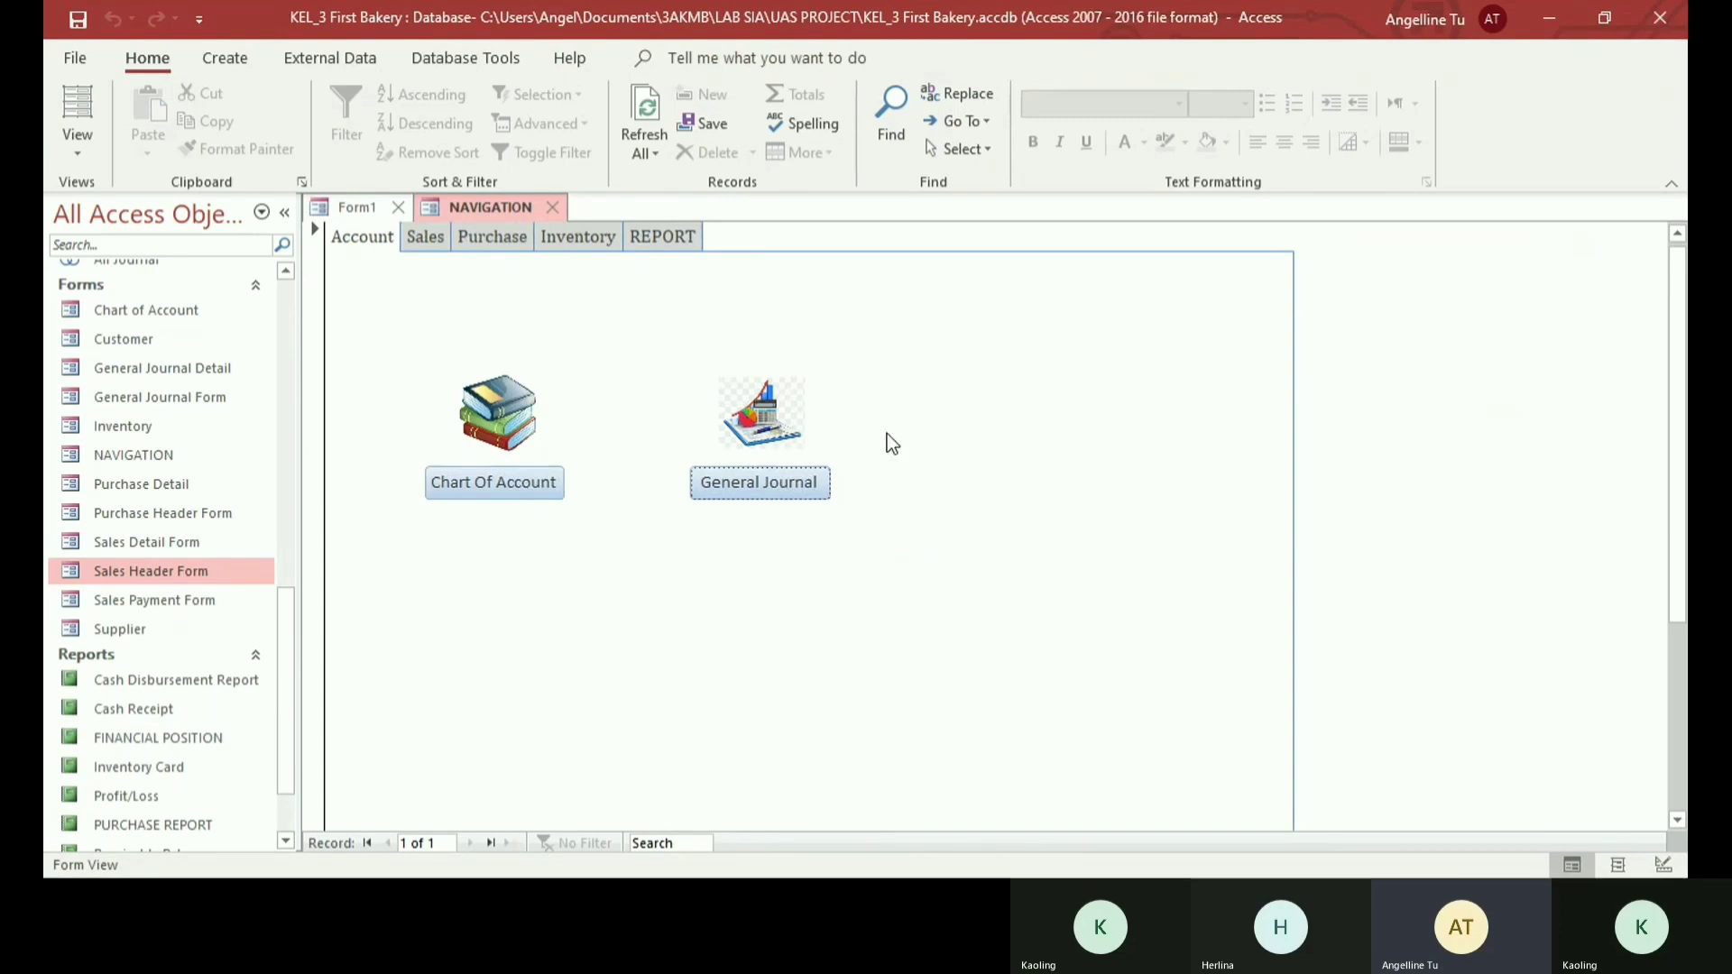
left_click(492, 237)
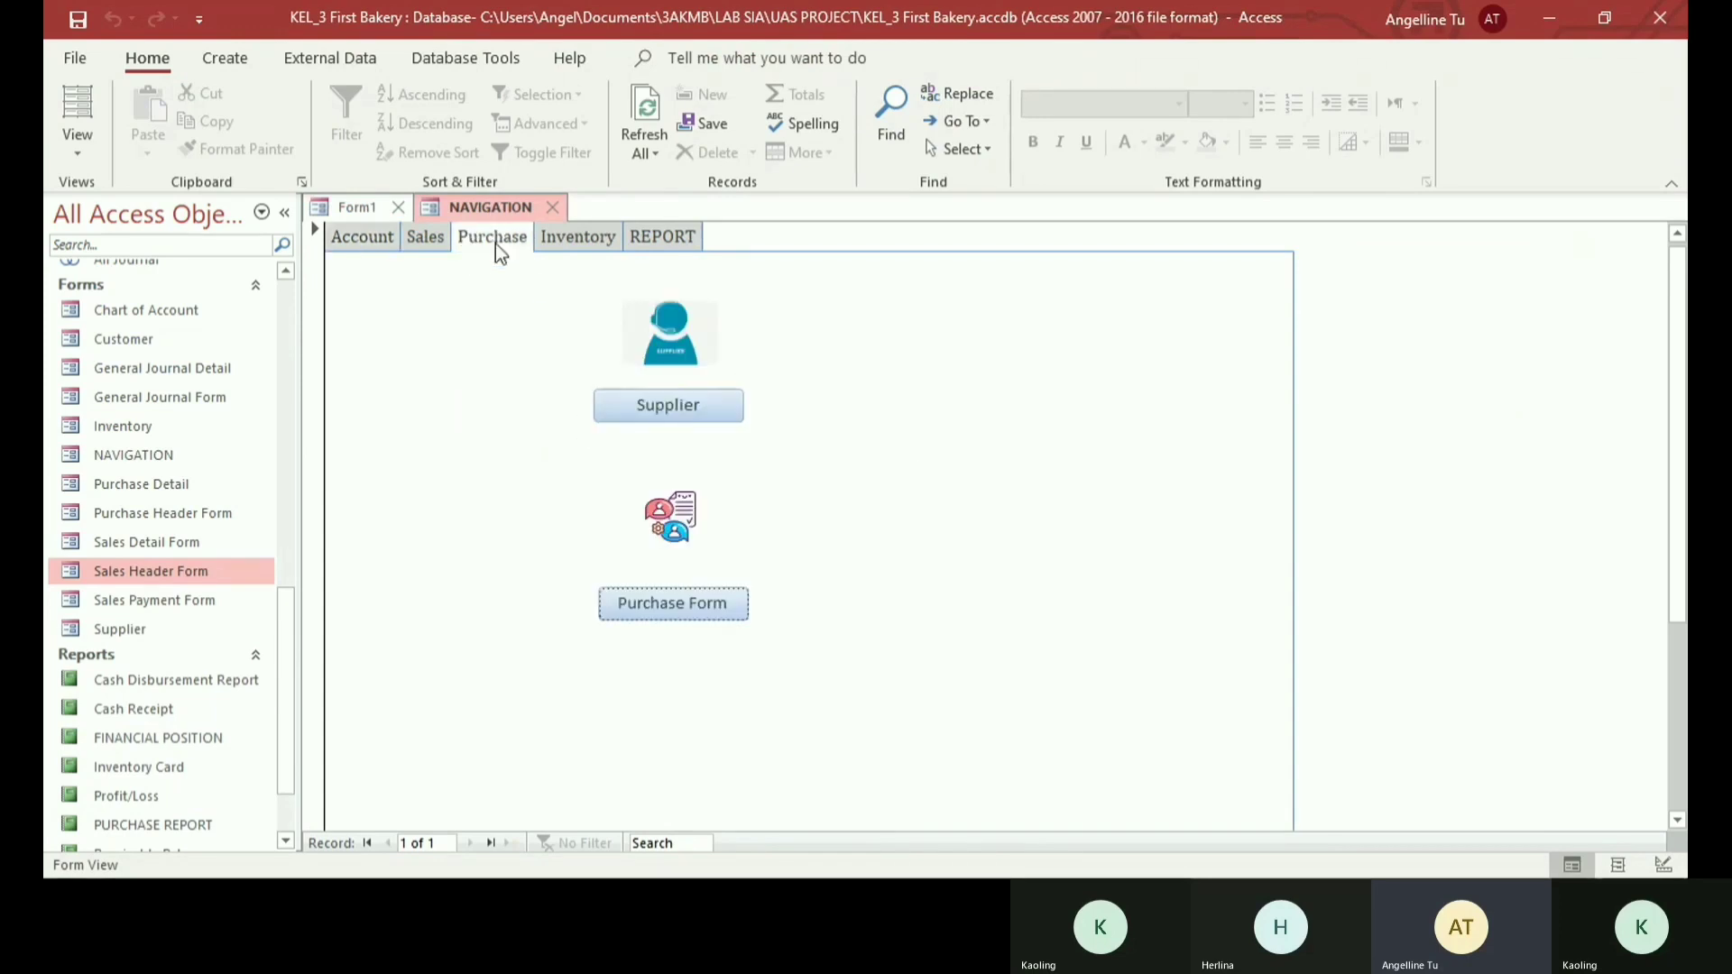
left_click(547, 243)
left_click(426, 236)
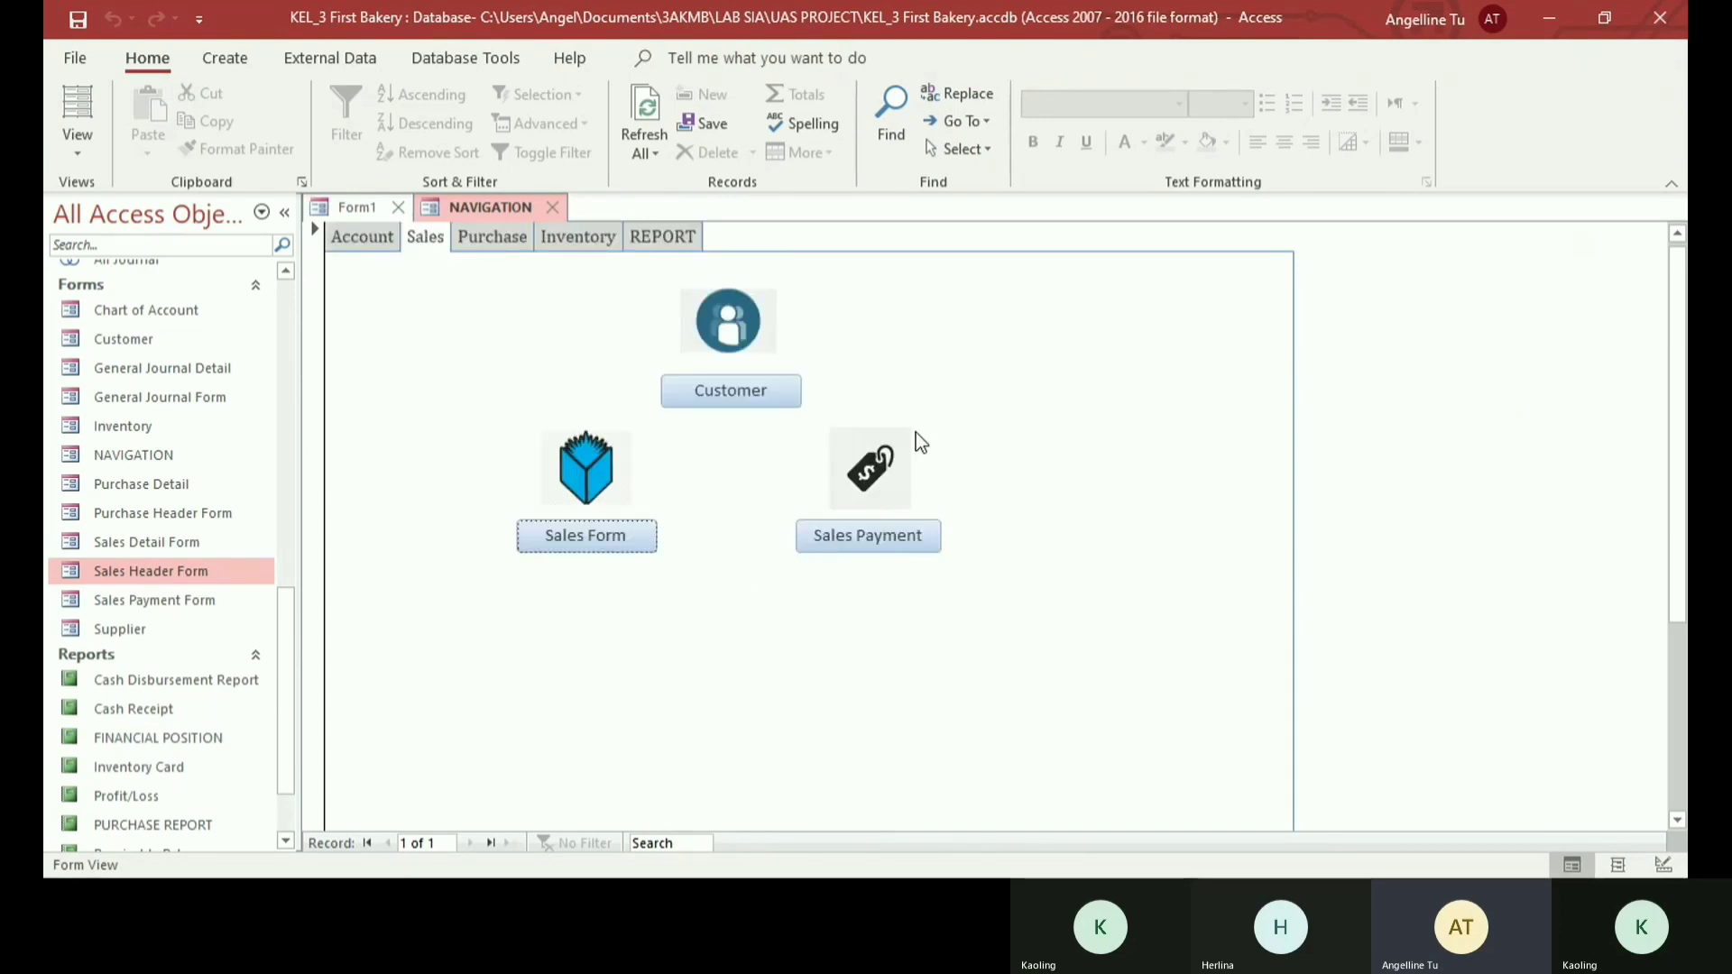
left_click(593, 535)
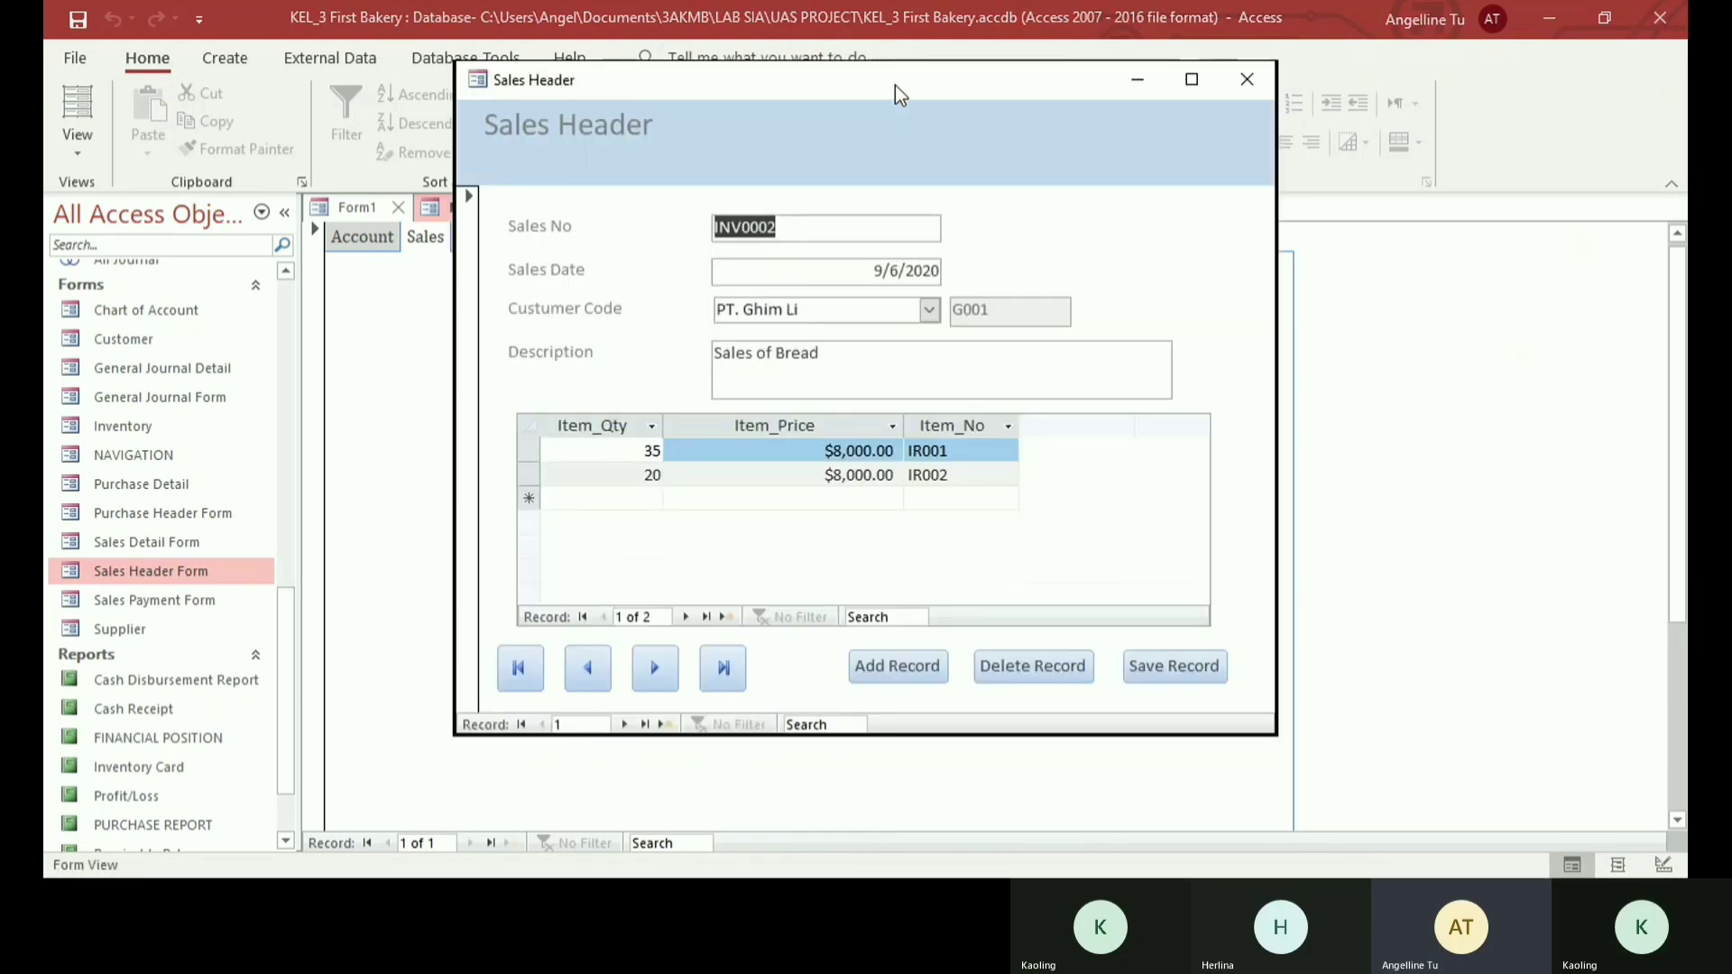
left_click_drag(895, 85, 818, 98)
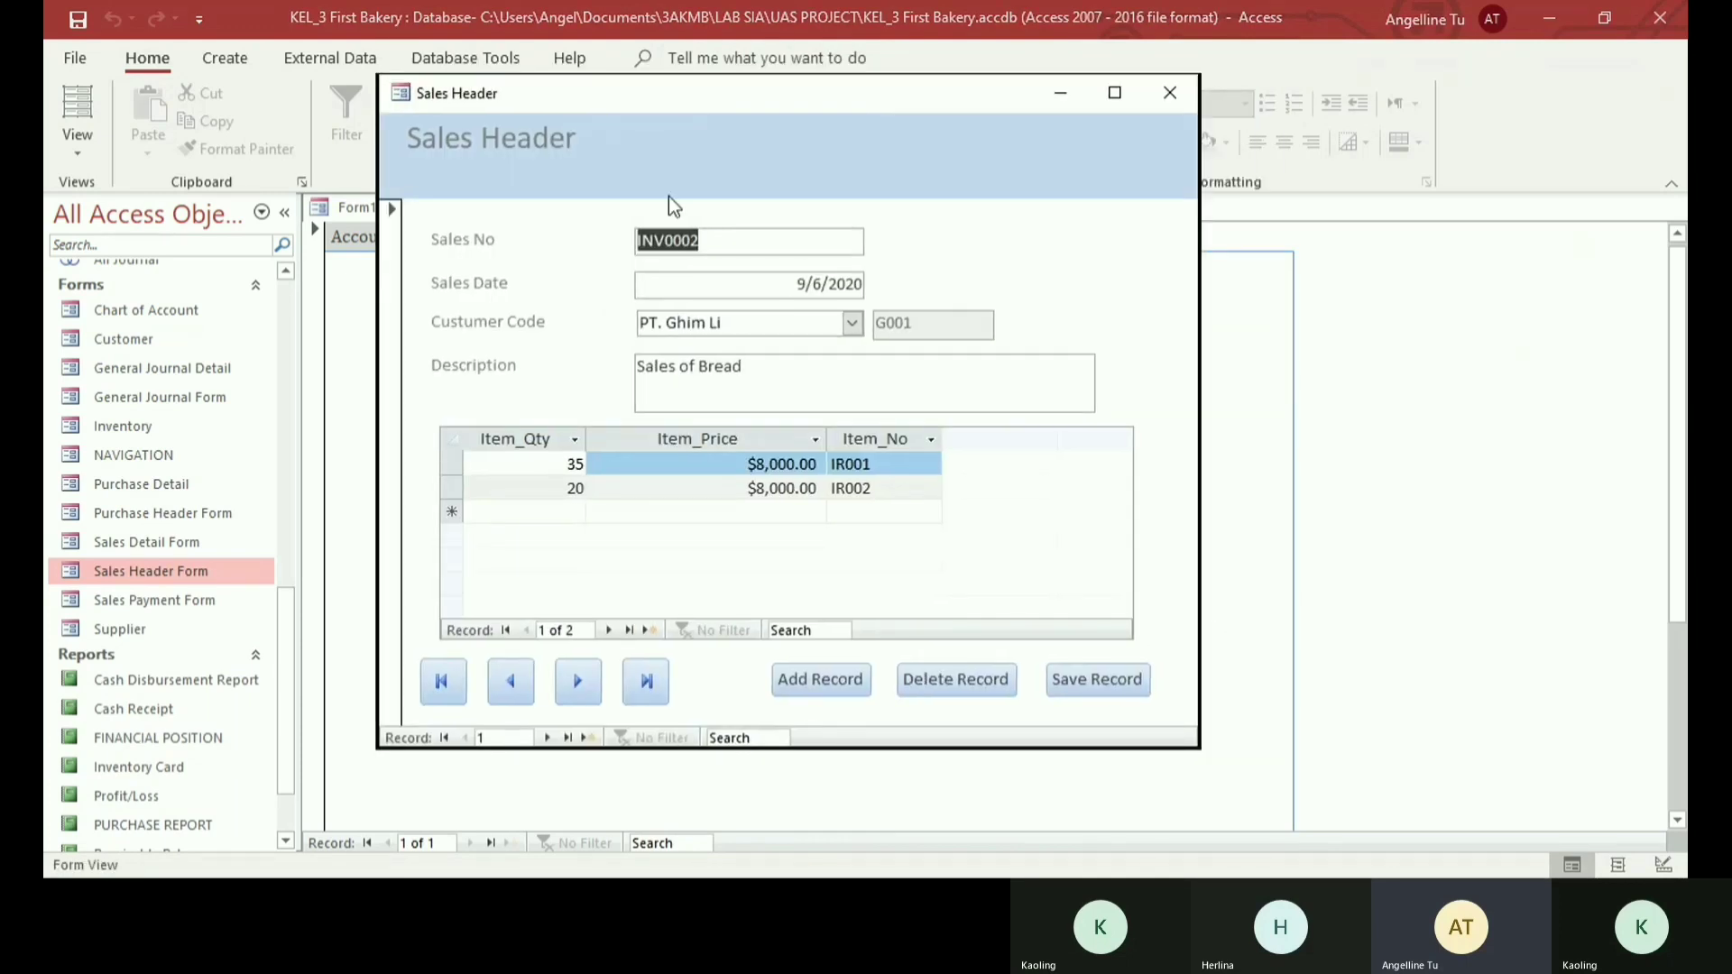
left_click(1170, 93)
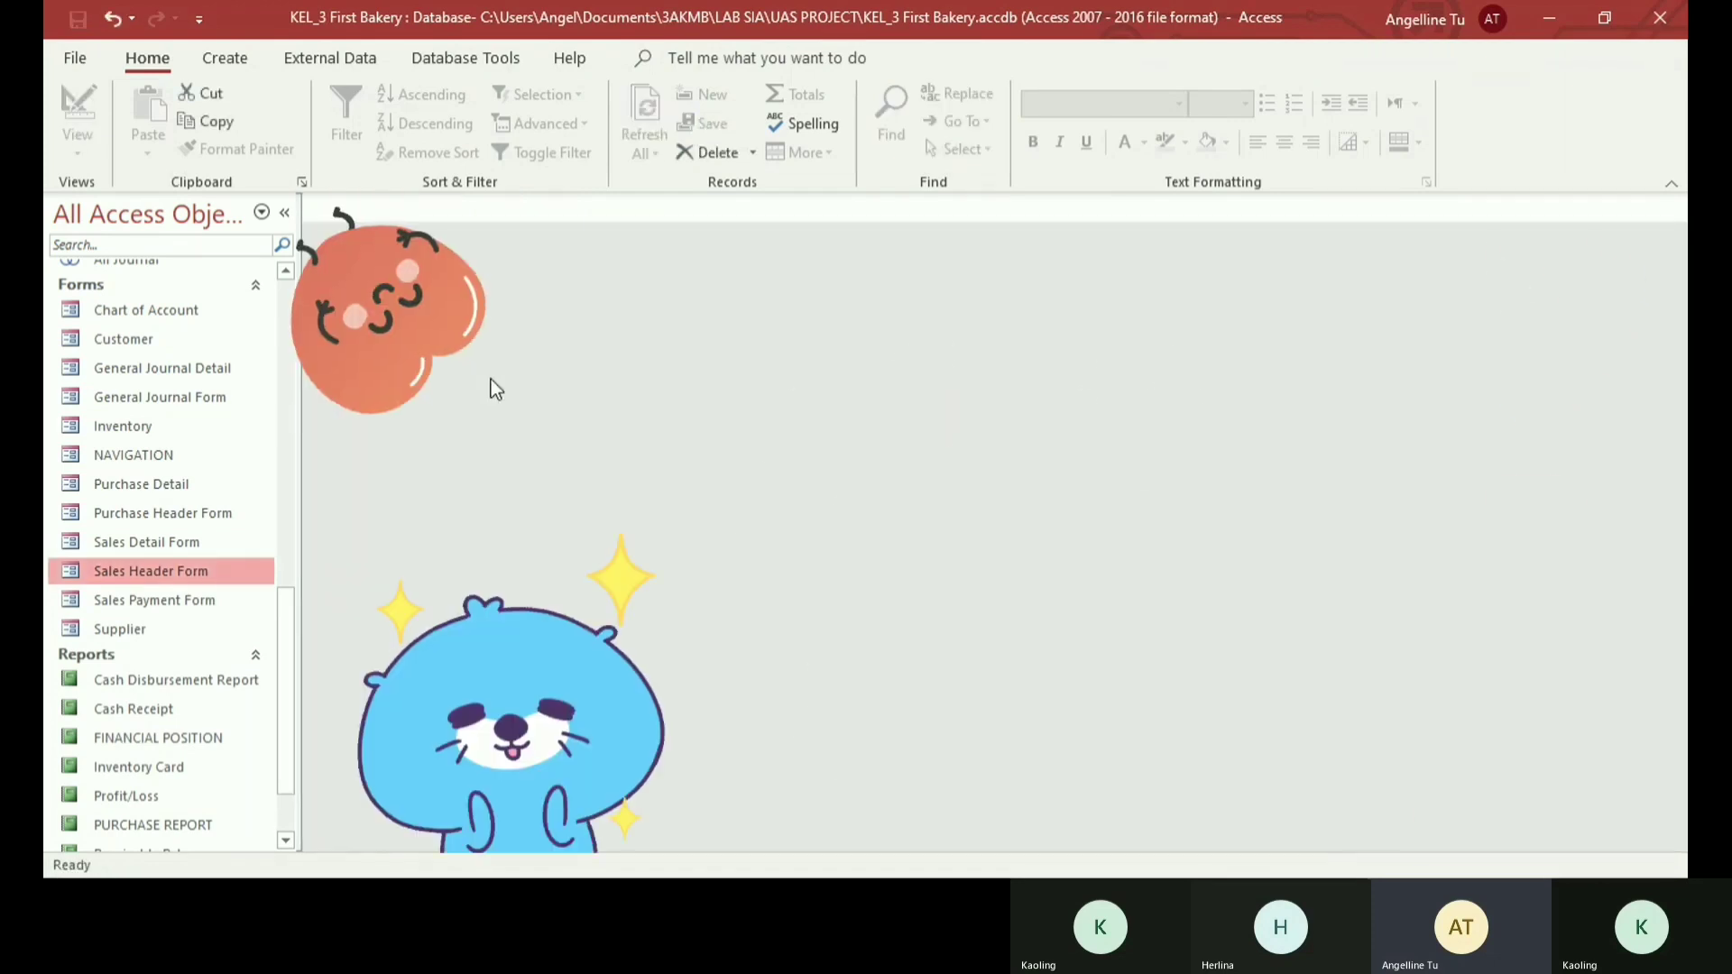